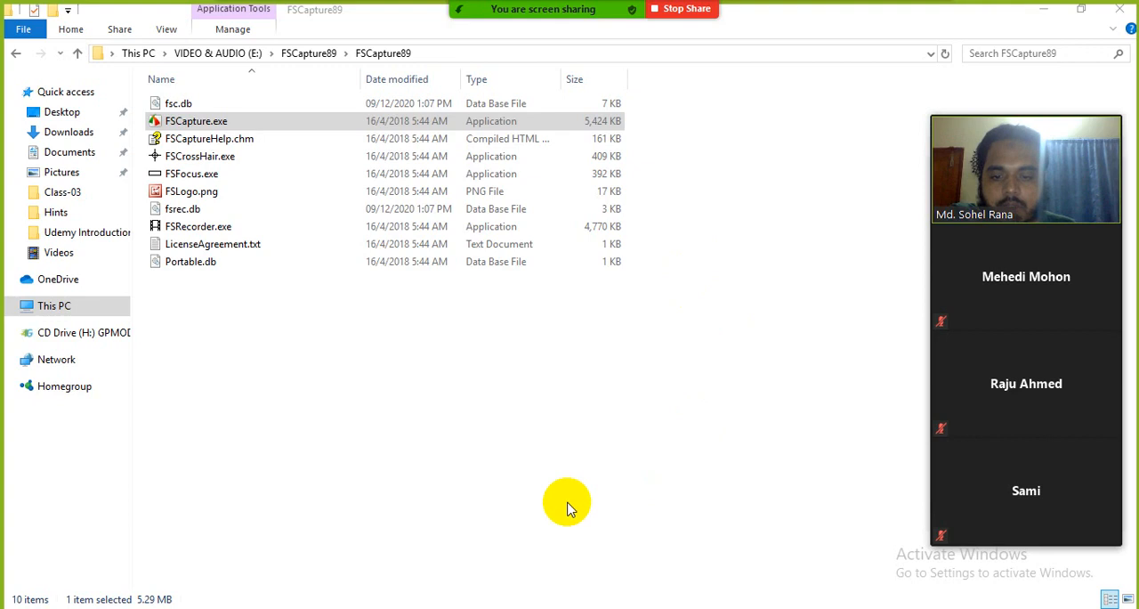
Close the FSCapture89 folder window, move the recorder bar out of the way and refresh the desktop
{"action": "left_click", "coordinate": [733, 445]}
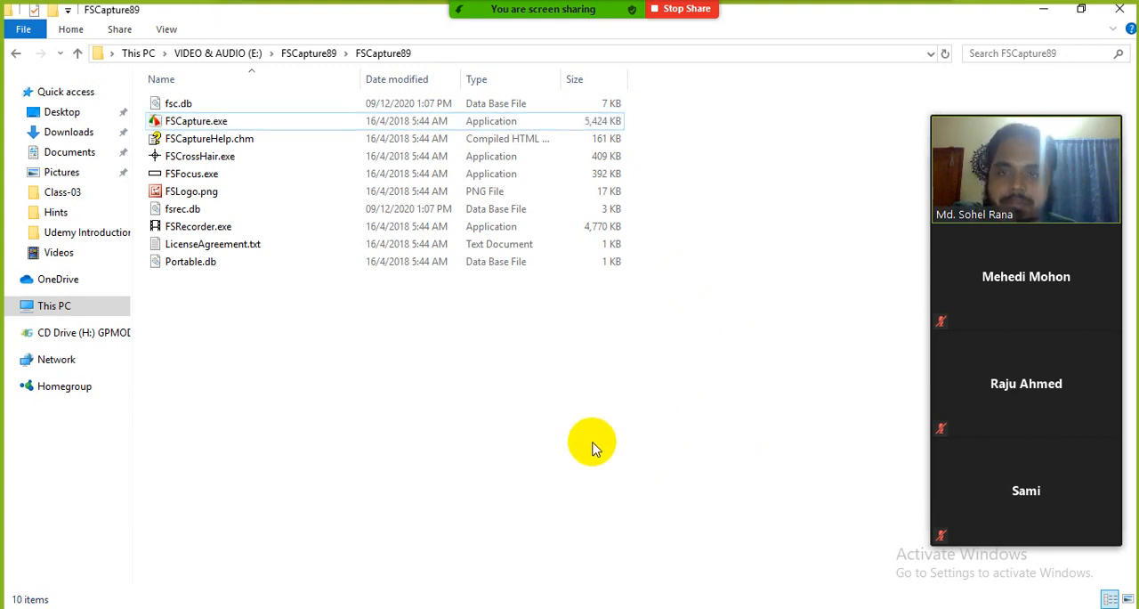
{"action": "left_click", "coordinate": [1119, 13]}
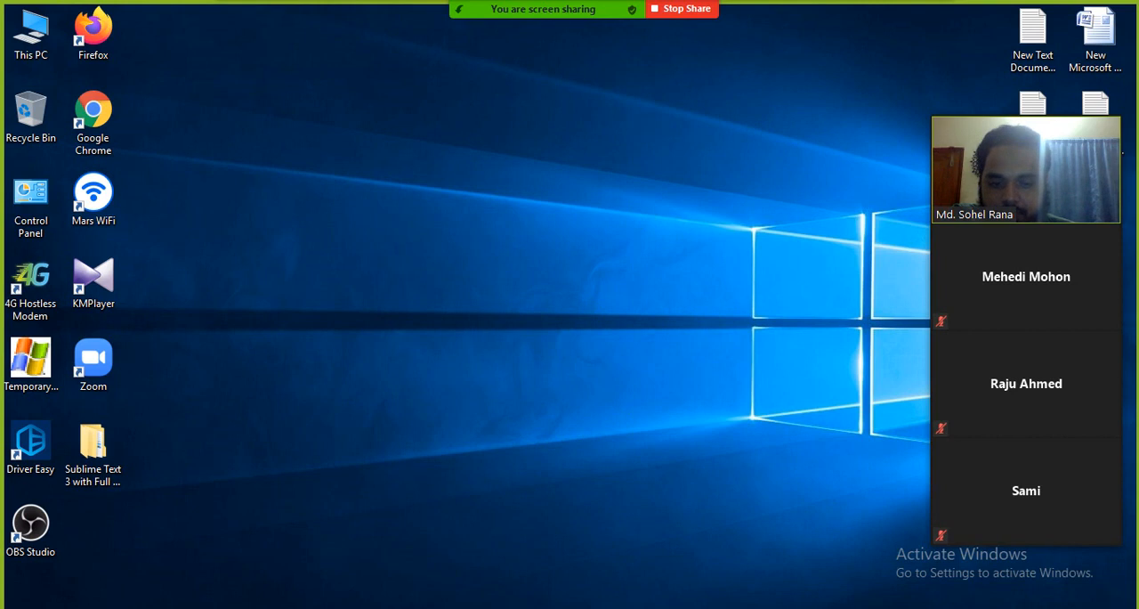
{"action": "left_click_drag", "start_coordinate": [632, 608], "coordinate": [1007, 595]}
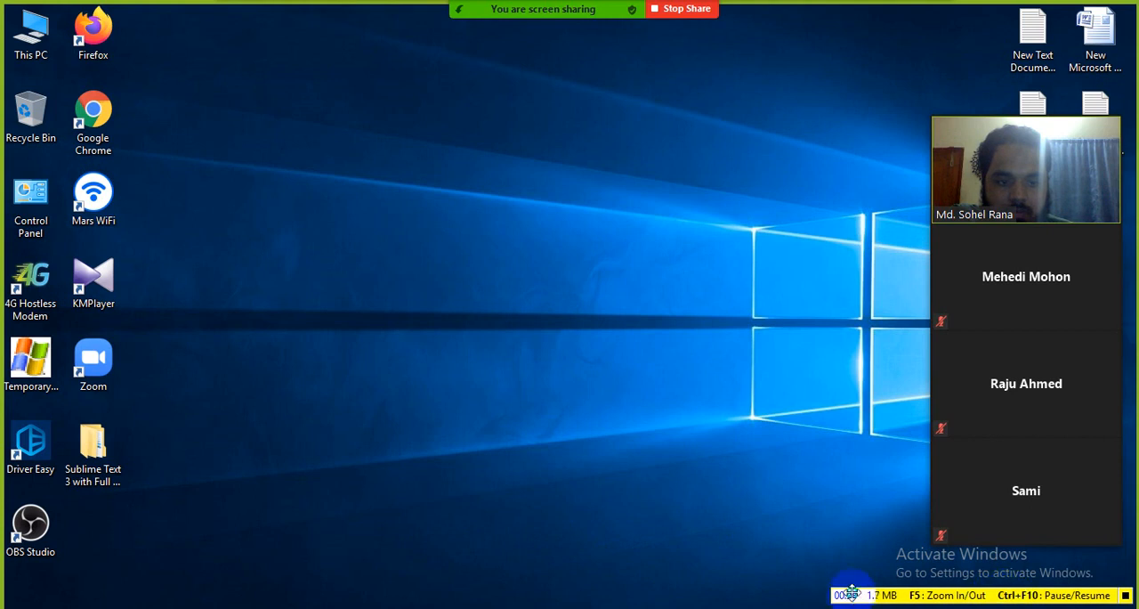
{"action": "right_click", "coordinate": [522, 364]}
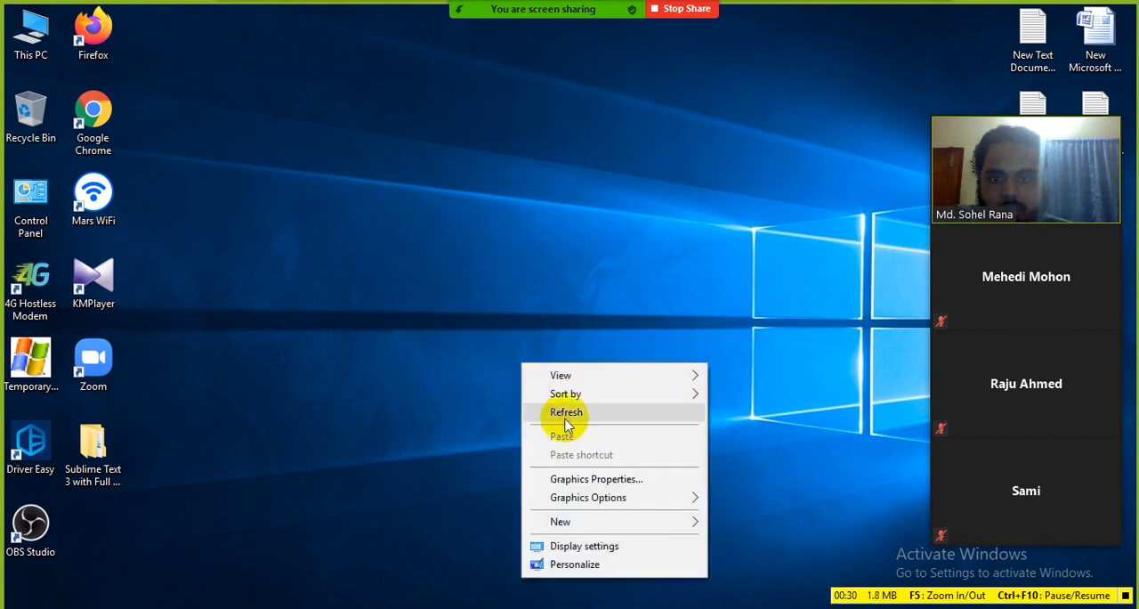
{"action": "left_click", "coordinate": [567, 417]}
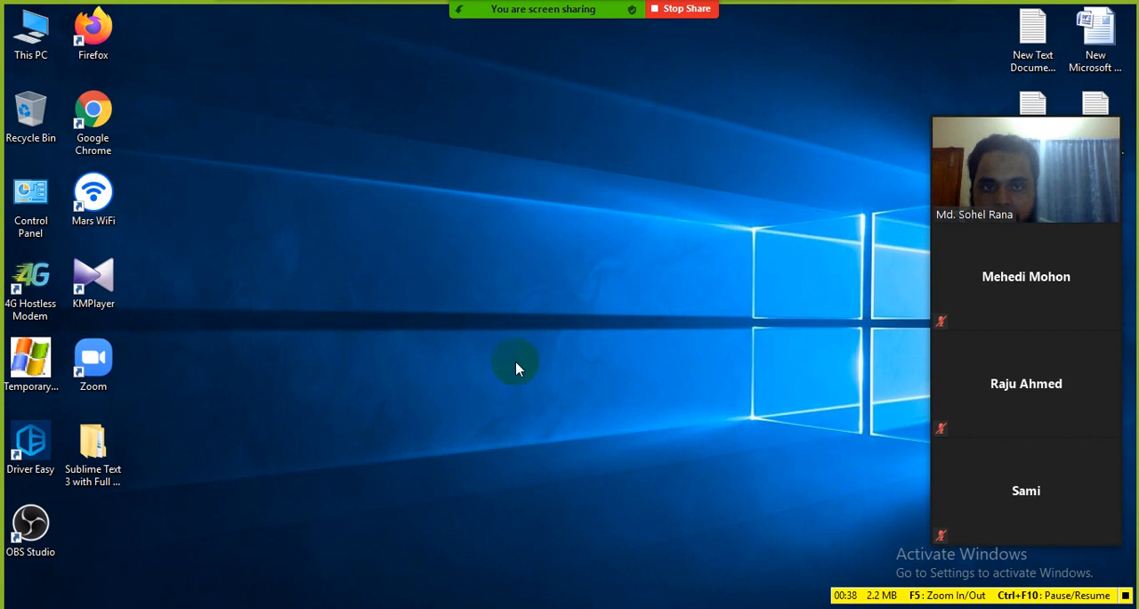
Switch to a new Firefox window and decline making Firefox the default browser
{"action": "double_click", "coordinate": [43, 46]}
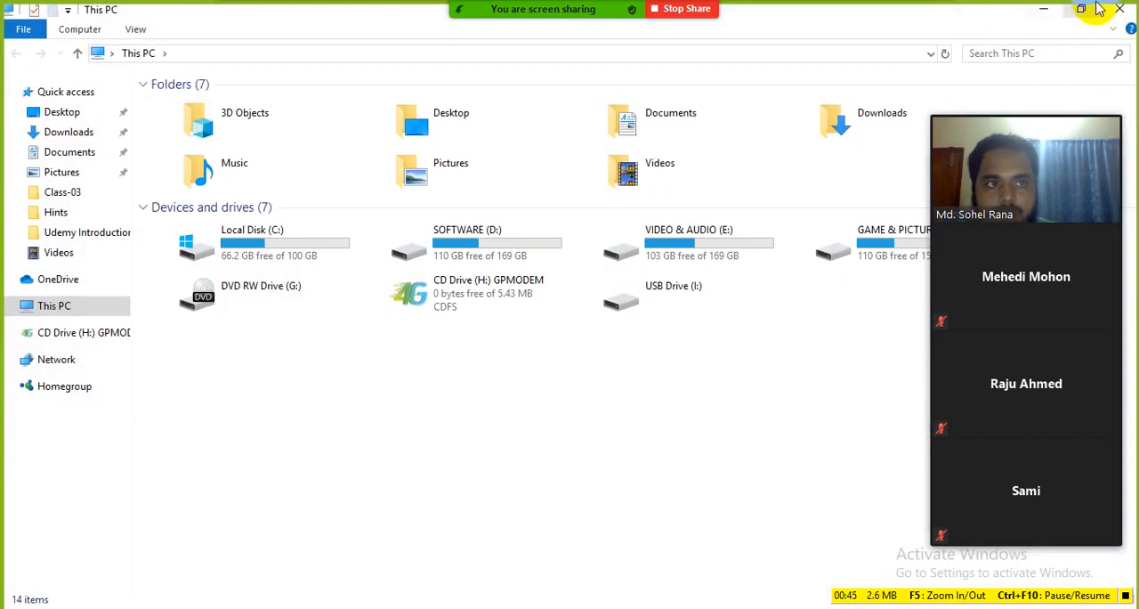
{"action": "left_click", "coordinate": [1119, 9]}
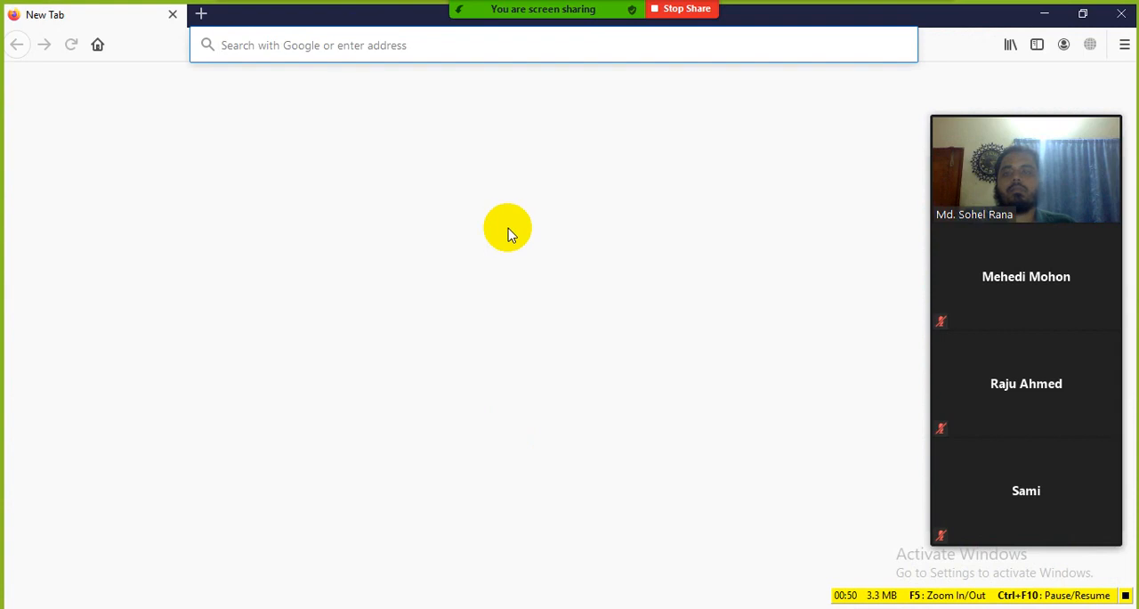
{"action": "left_click", "coordinate": [356, 33]}
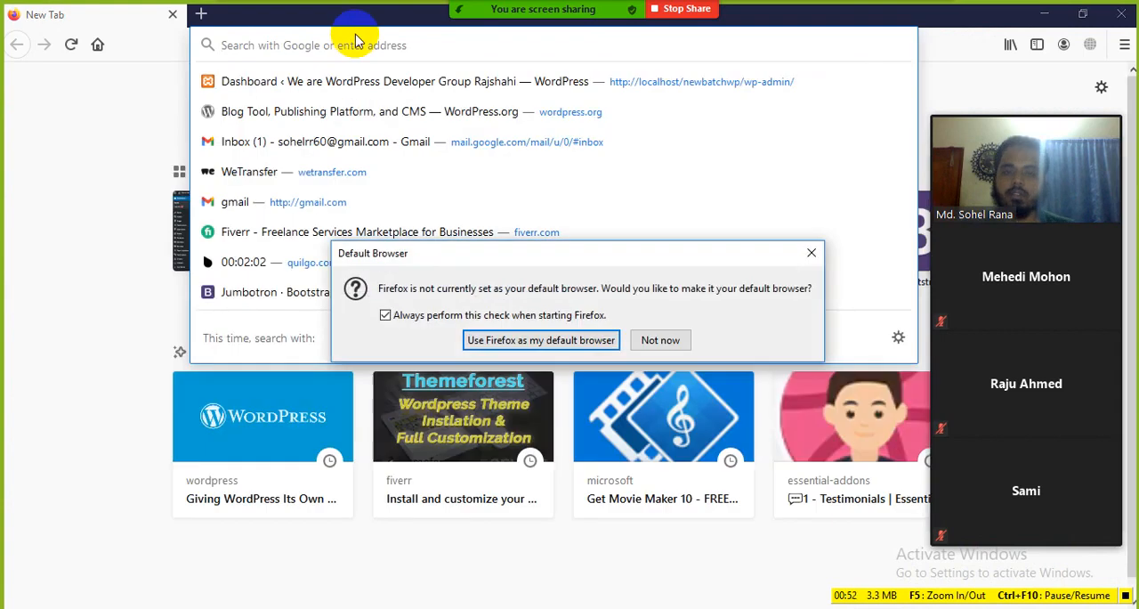
{"action": "left_click", "coordinate": [660, 340]}
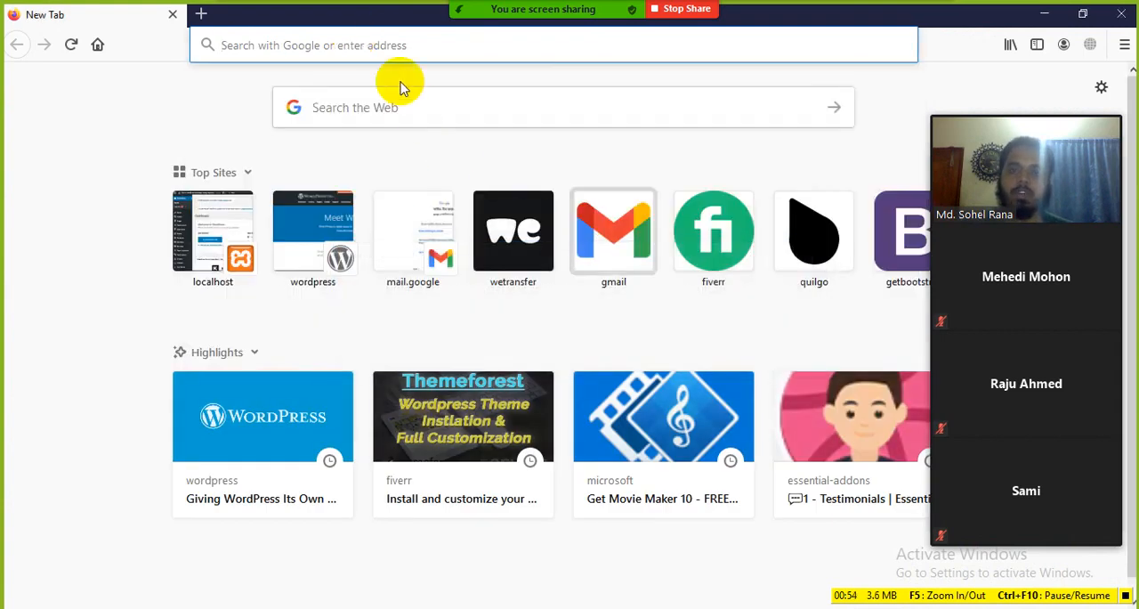
Open the local WordPress site at localhost/newbatchwp/ and look through its homepage sections
{"action": "left_click", "coordinate": [380, 44]}
{"action": "type", "text": "localhost"}
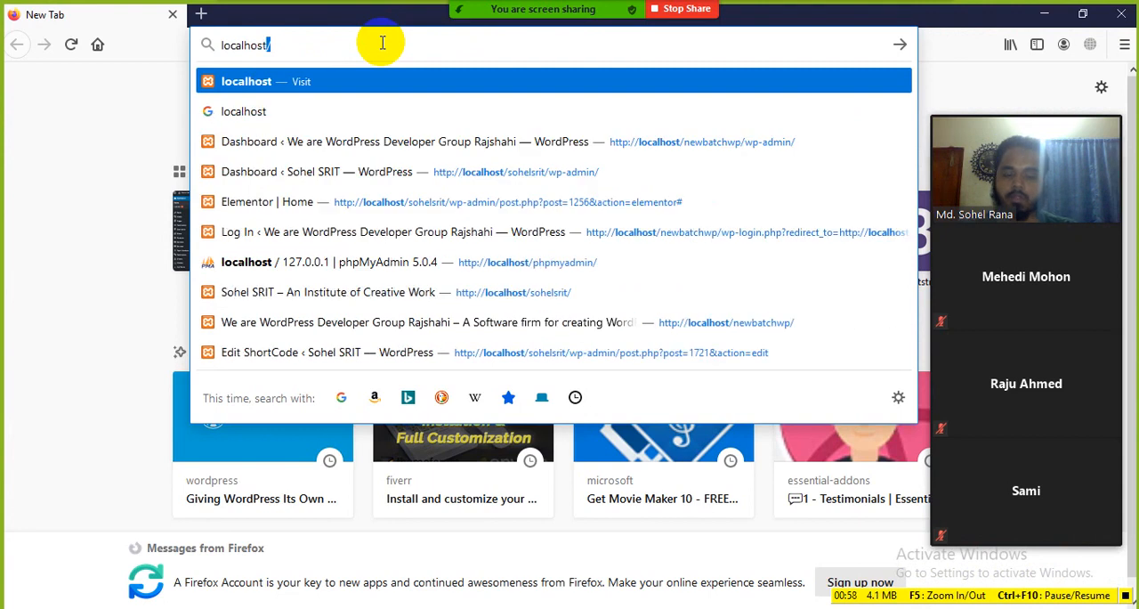
{"action": "type", "text": "/"}
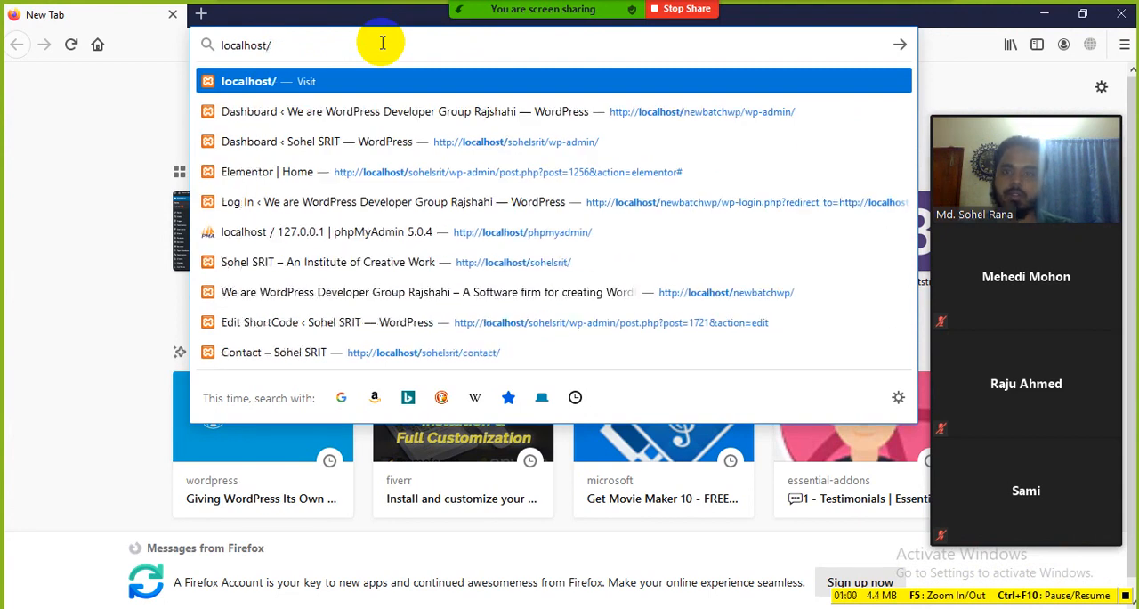
{"action": "type", "text": "n"}
{"action": "key", "text": "BackSpace"}
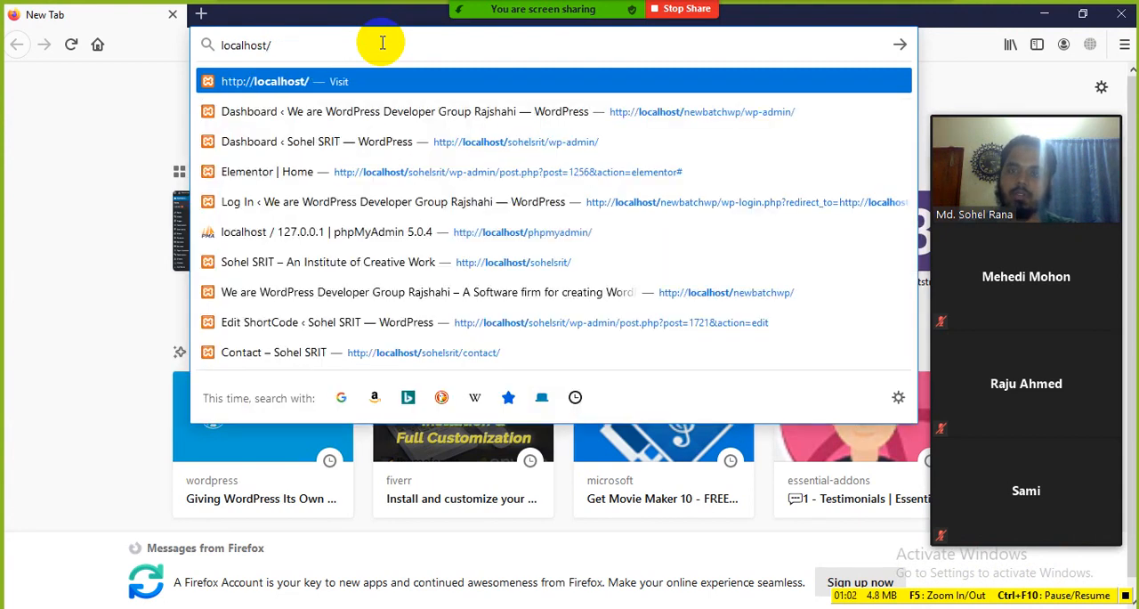
{"action": "type", "text": "ne"}
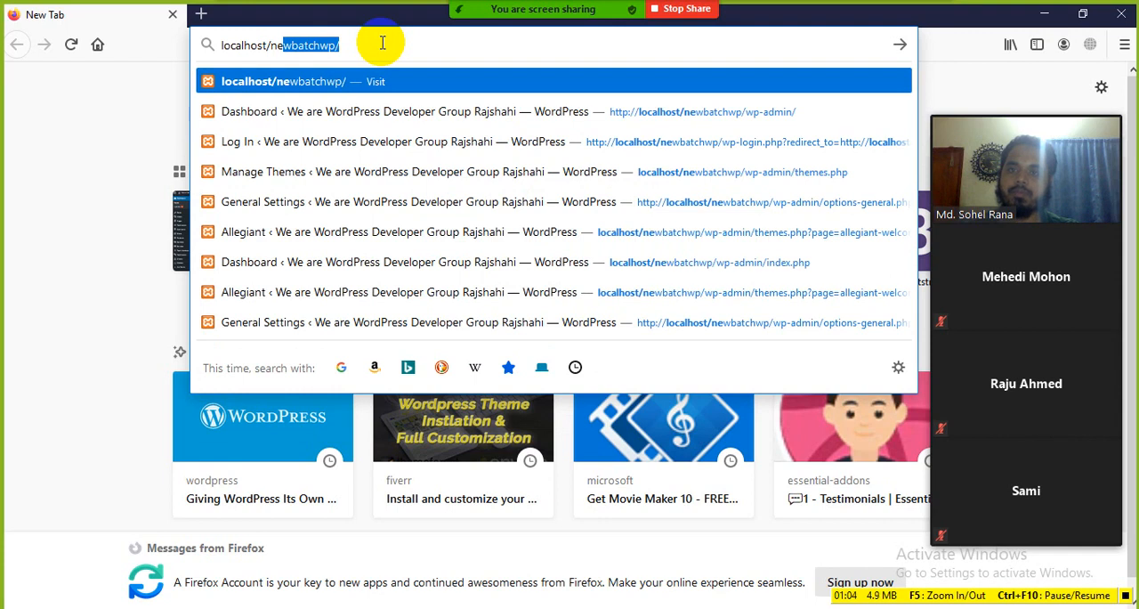
{"action": "type", "text": "wbatch"}
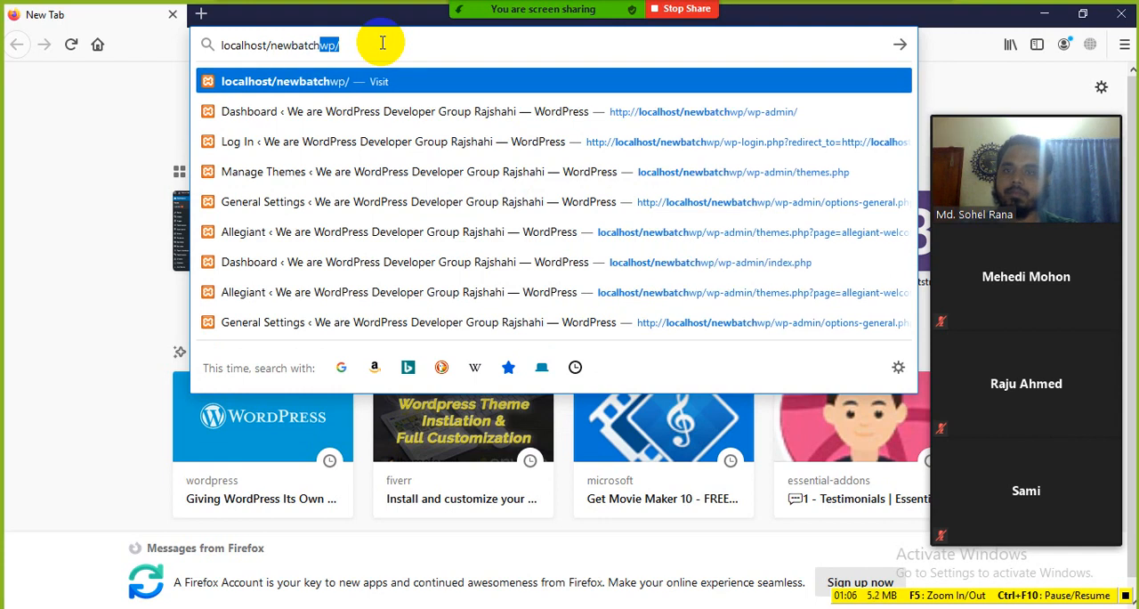
{"action": "type", "text": "w"}
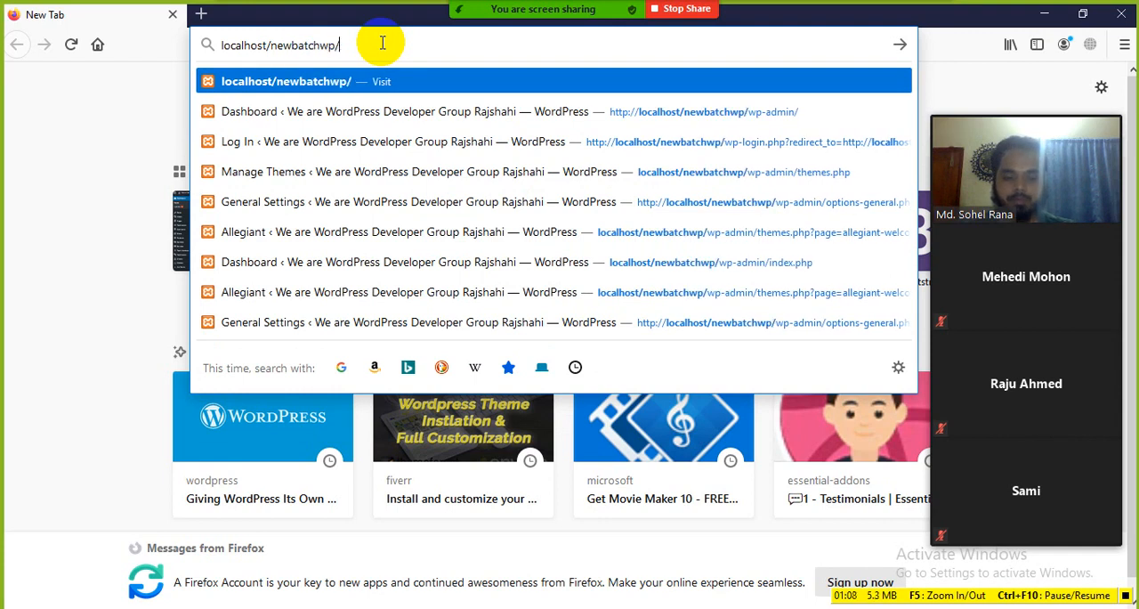
{"action": "type", "text": "p/"}
{"action": "key", "text": "Return"}
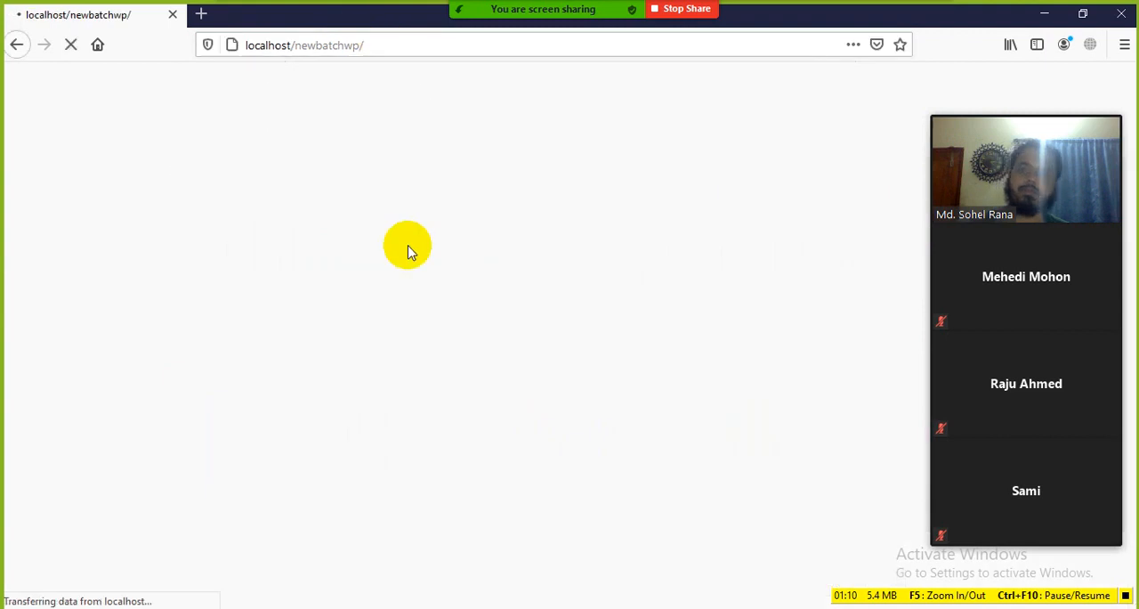
{"action": "scroll", "coordinate": [426, 313], "scroll_direction": "down", "scroll_amount": 10}
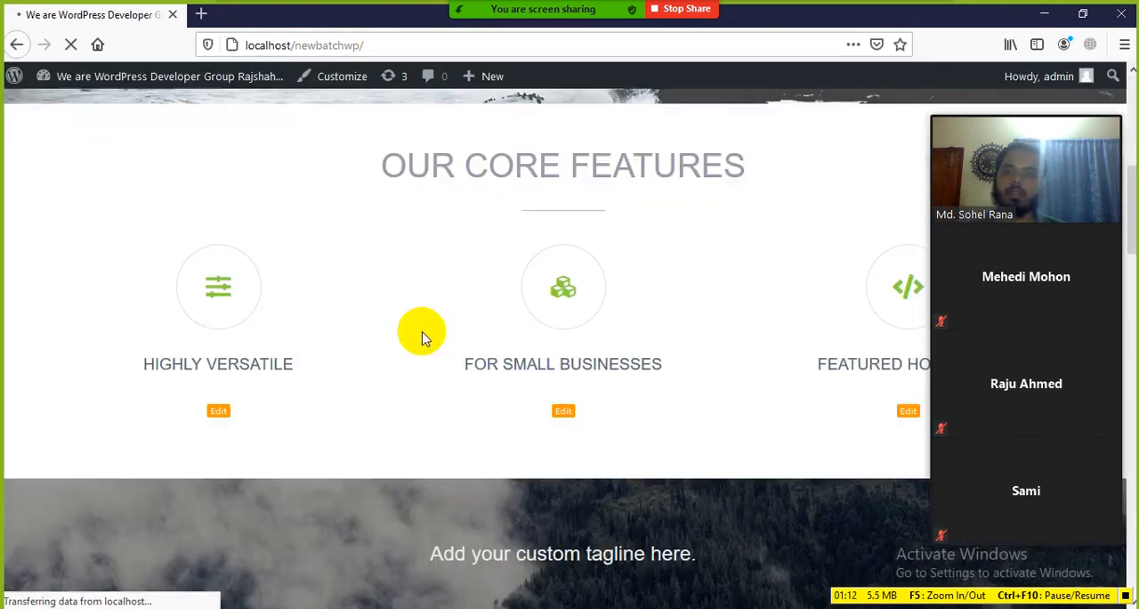
{"action": "scroll", "coordinate": [433, 331], "scroll_direction": "down", "scroll_amount": 15}
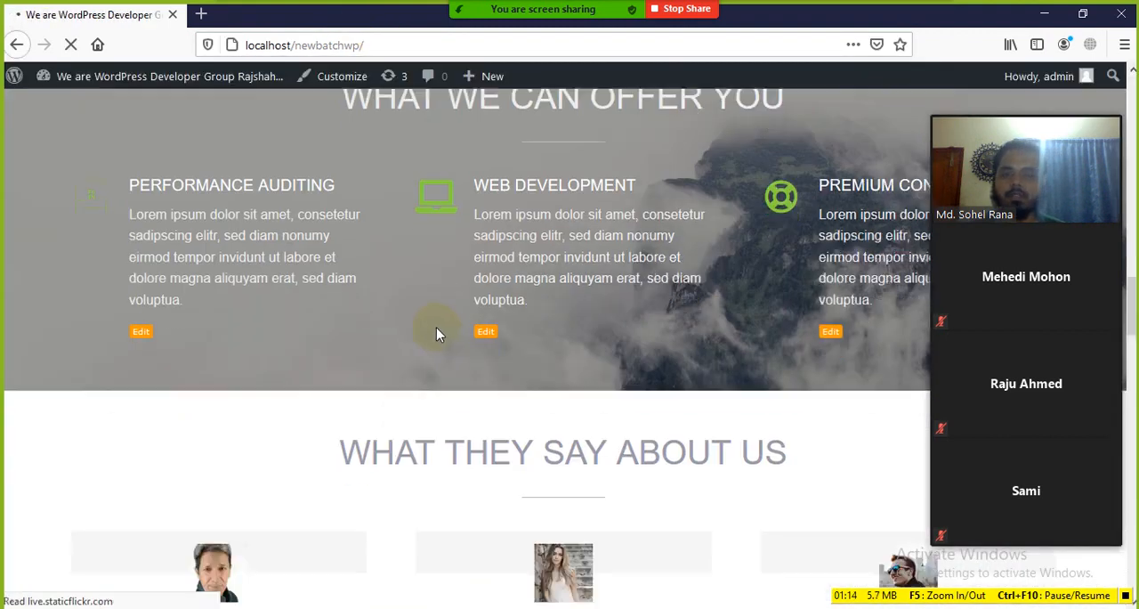
{"action": "scroll", "coordinate": [444, 326], "scroll_direction": "down", "scroll_amount": 5}
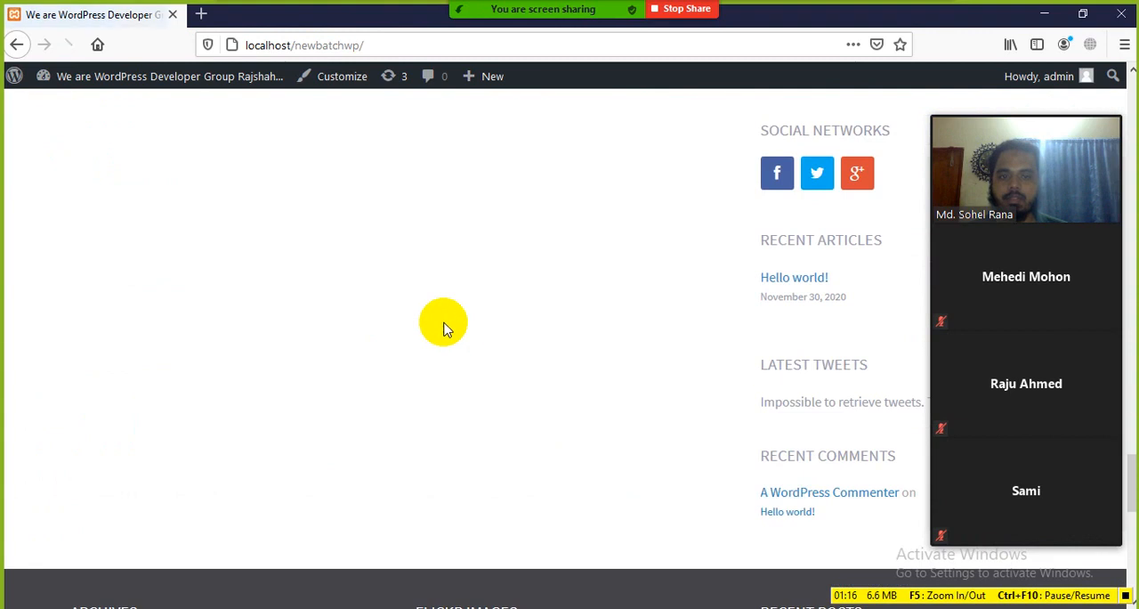
{"action": "scroll", "coordinate": [444, 326], "scroll_direction": "up", "scroll_amount": 15}
{"action": "scroll", "coordinate": [444, 325], "scroll_direction": "up", "scroll_amount": 10}
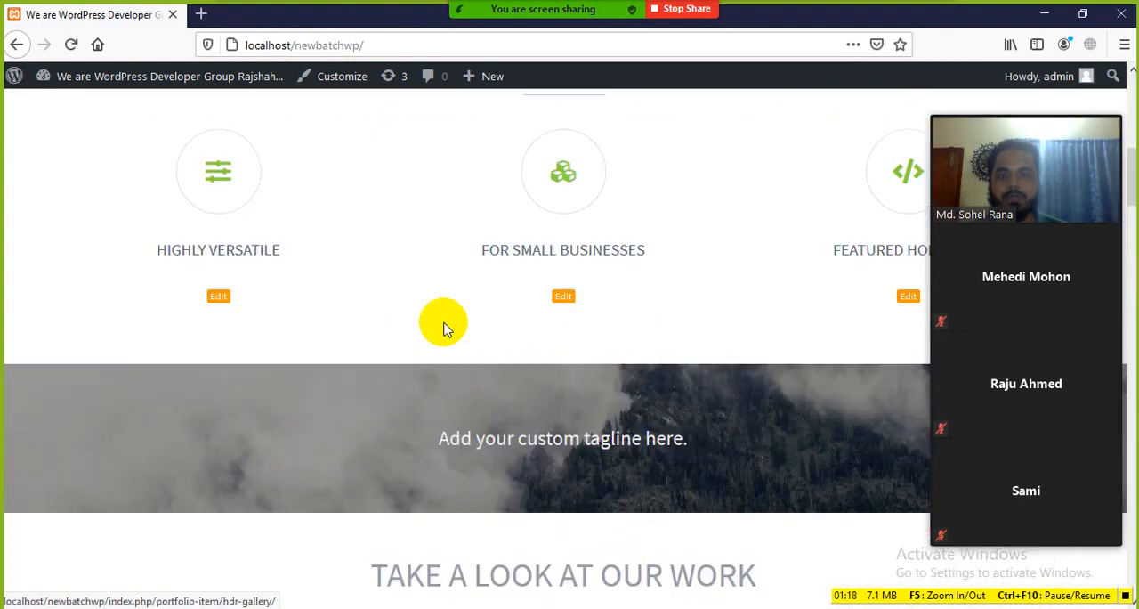
Open the site's WordPress admin dashboard at localhost/newbatchwp/wp-admin/
{"action": "left_click", "coordinate": [436, 45]}
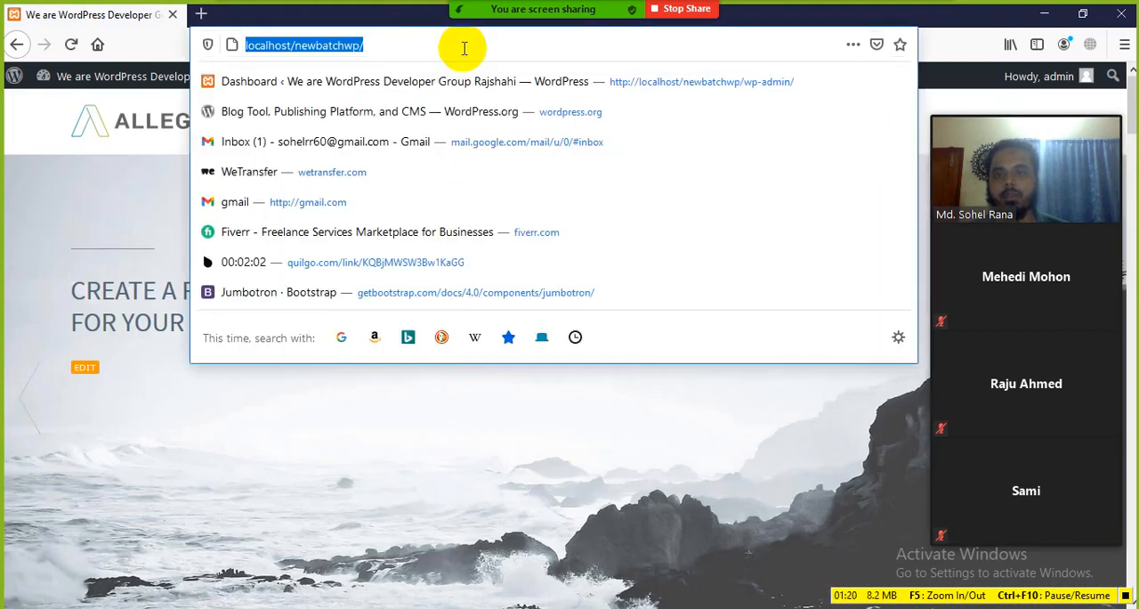
{"action": "left_click", "coordinate": [464, 46]}
{"action": "type", "text": "wp"}
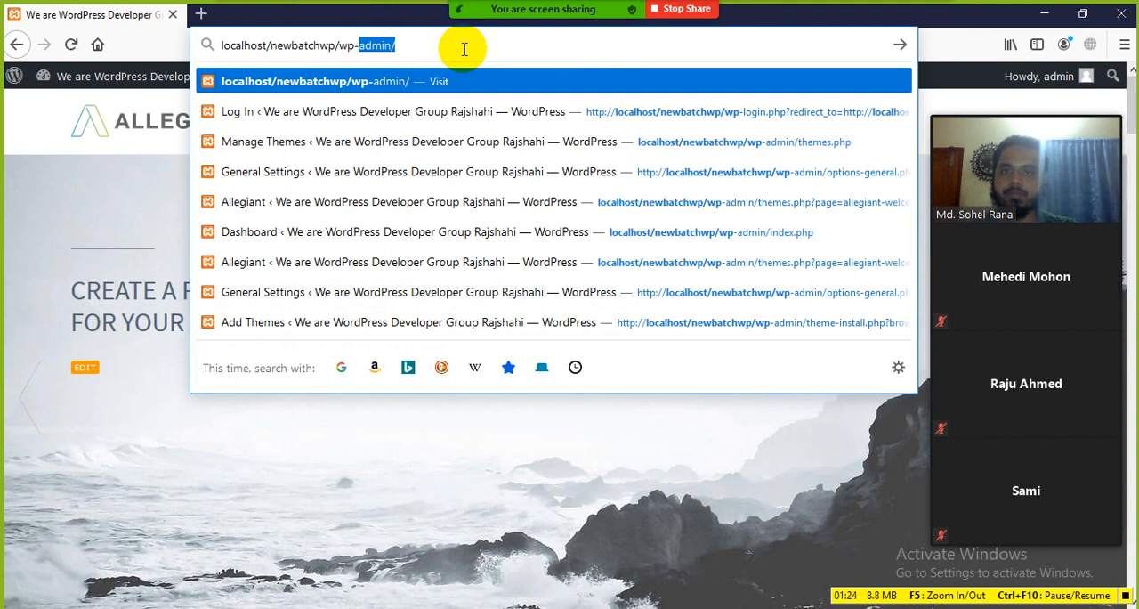
{"action": "type", "text": "-d"}
{"action": "key", "text": "BackSpace"}
{"action": "type", "text": "admin"}
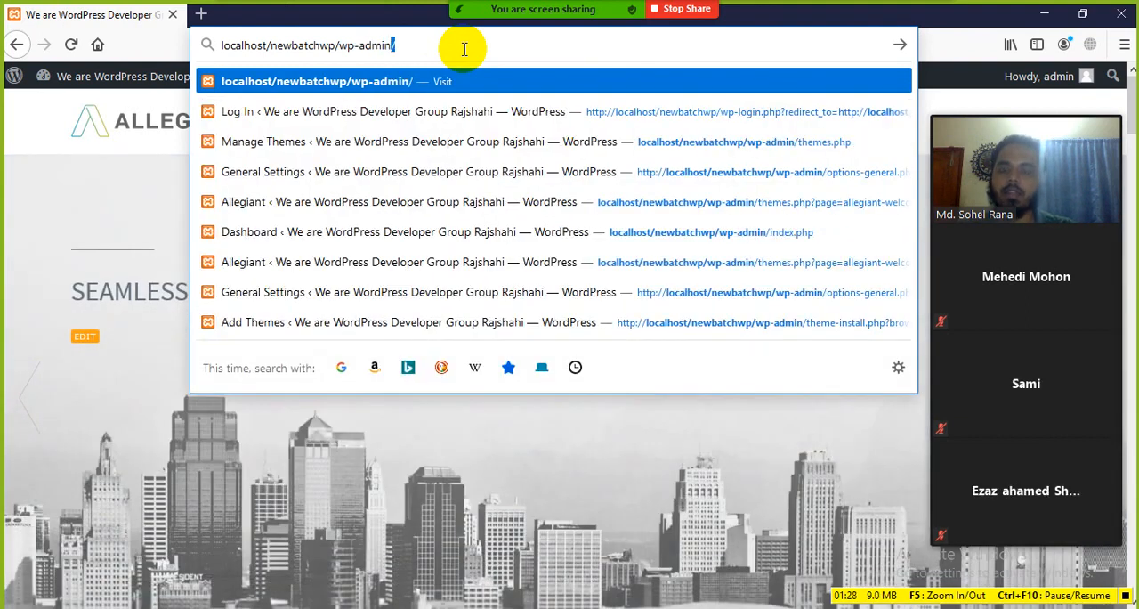
{"action": "key", "text": "Return"}
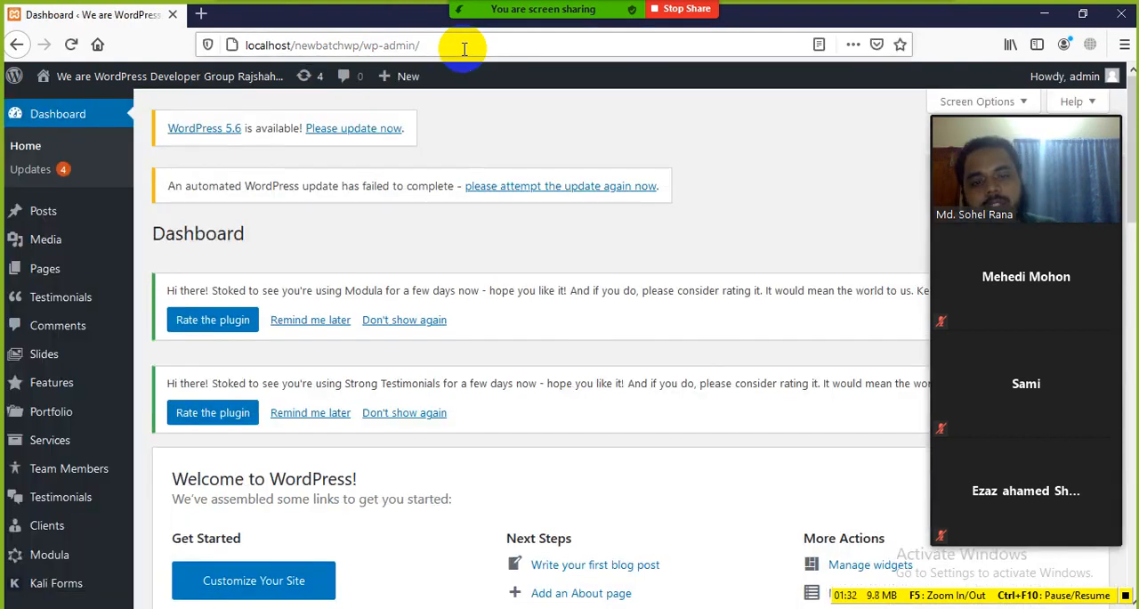
Permanently dismiss the Modula and Strong Testimonials rating notices on the dashboard
{"action": "scroll", "coordinate": [521, 330], "scroll_direction": "down", "scroll_amount": 3}
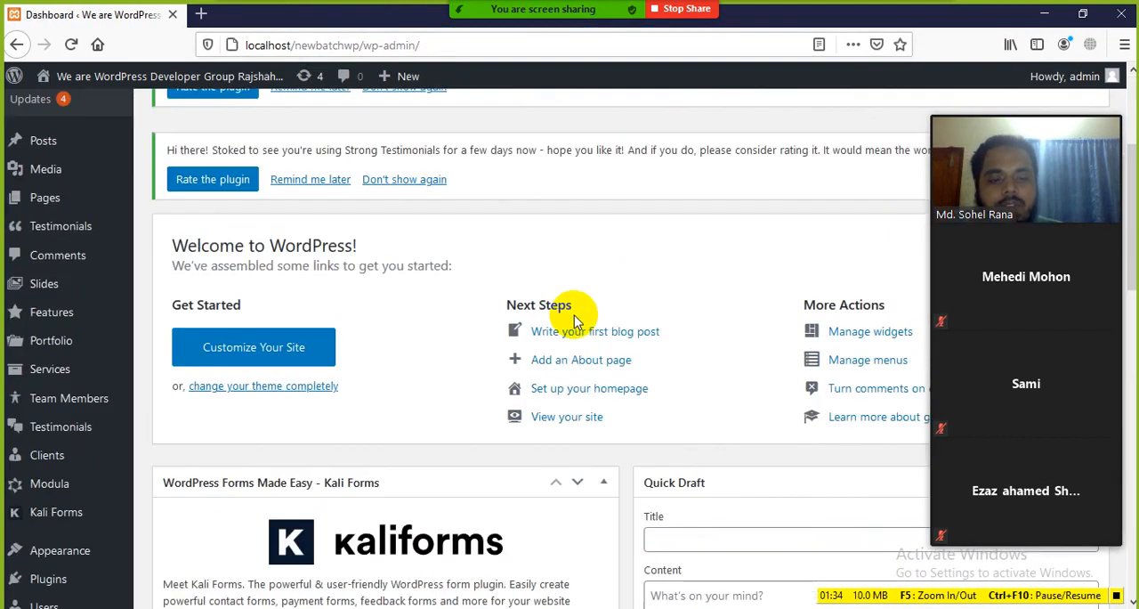
{"action": "scroll", "coordinate": [501, 311], "scroll_direction": "up", "scroll_amount": 3}
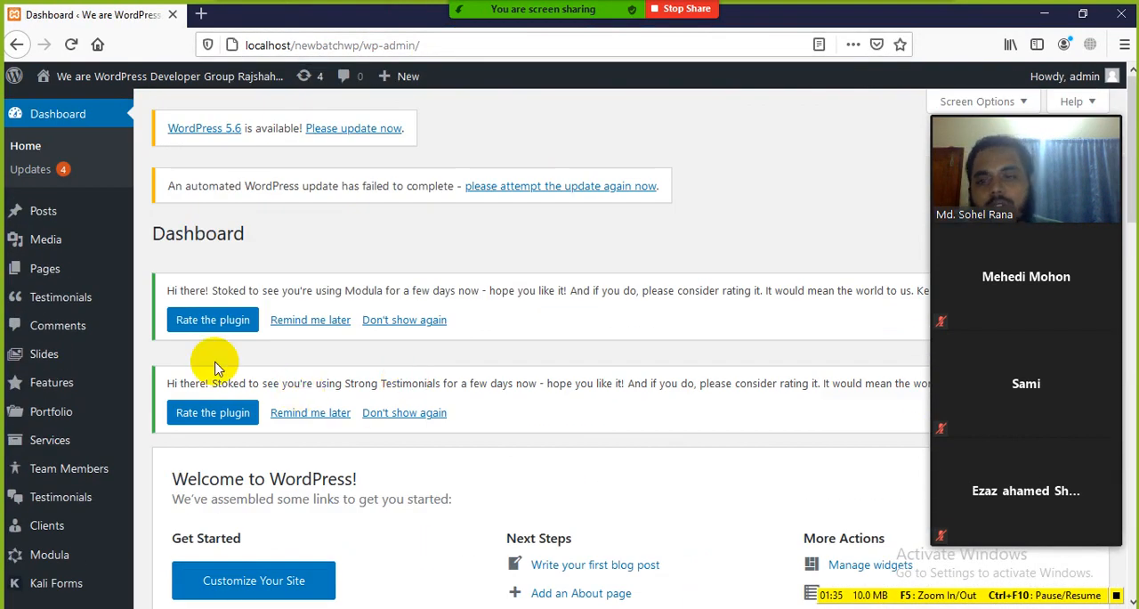
{"action": "left_click", "coordinate": [405, 321]}
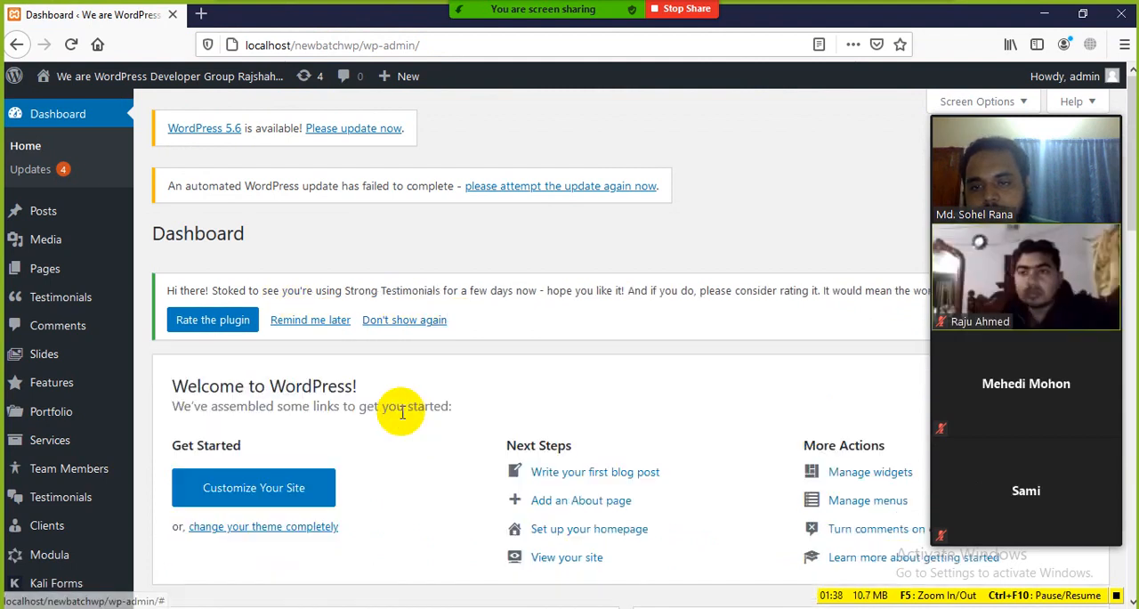
{"action": "left_click", "coordinate": [405, 322]}
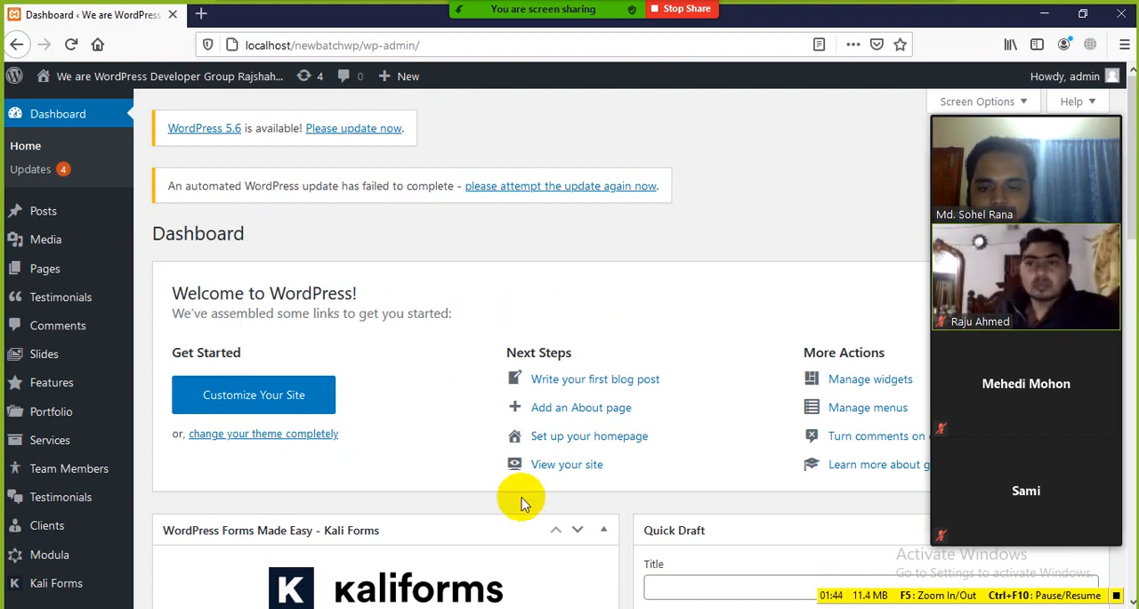
{"action": "scroll", "coordinate": [522, 496], "scroll_direction": "down", "scroll_amount": 3}
{"action": "scroll", "coordinate": [524, 498], "scroll_direction": "up", "scroll_amount": 3}
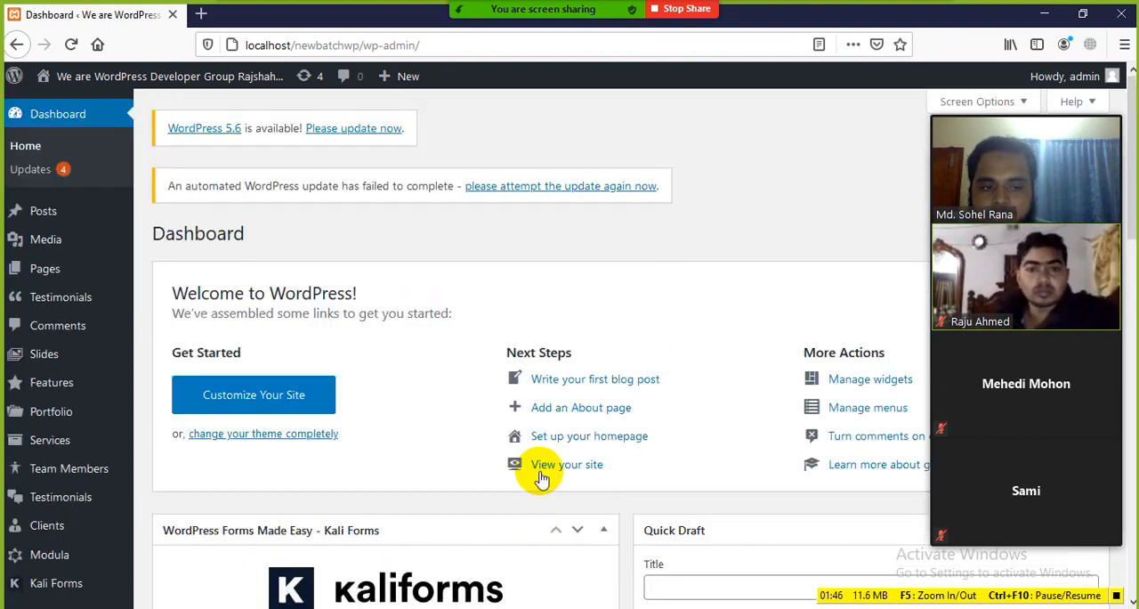
{"action": "scroll", "coordinate": [534, 484], "scroll_direction": "down", "scroll_amount": 4}
{"action": "scroll", "coordinate": [539, 472], "scroll_direction": "up", "scroll_amount": 4}
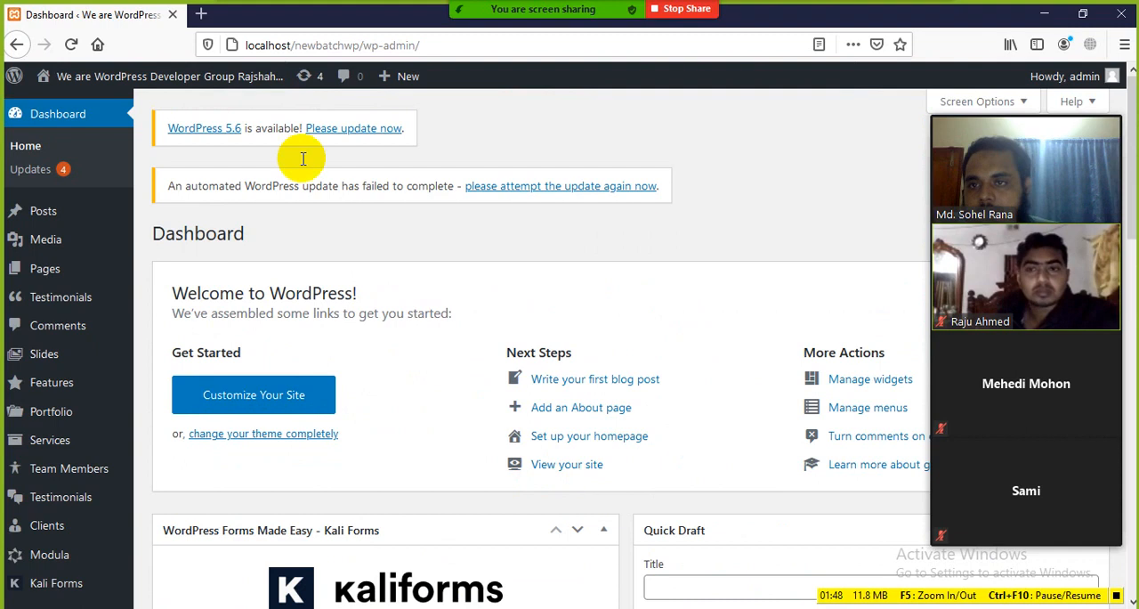
Switch to the WordPress Class-03 document in Word and review today's class topics, including WordPress Basics and WordPress Settings
{"action": "key", "text": "alt+Tab"}
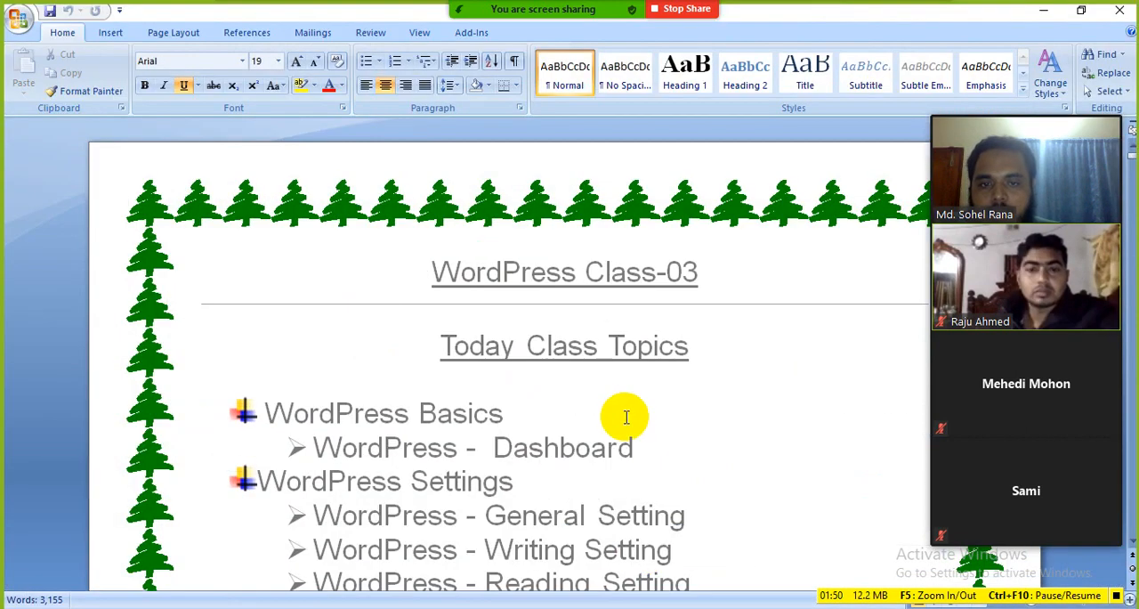
{"action": "left_click_drag", "start_coordinate": [708, 276], "coordinate": [409, 270]}
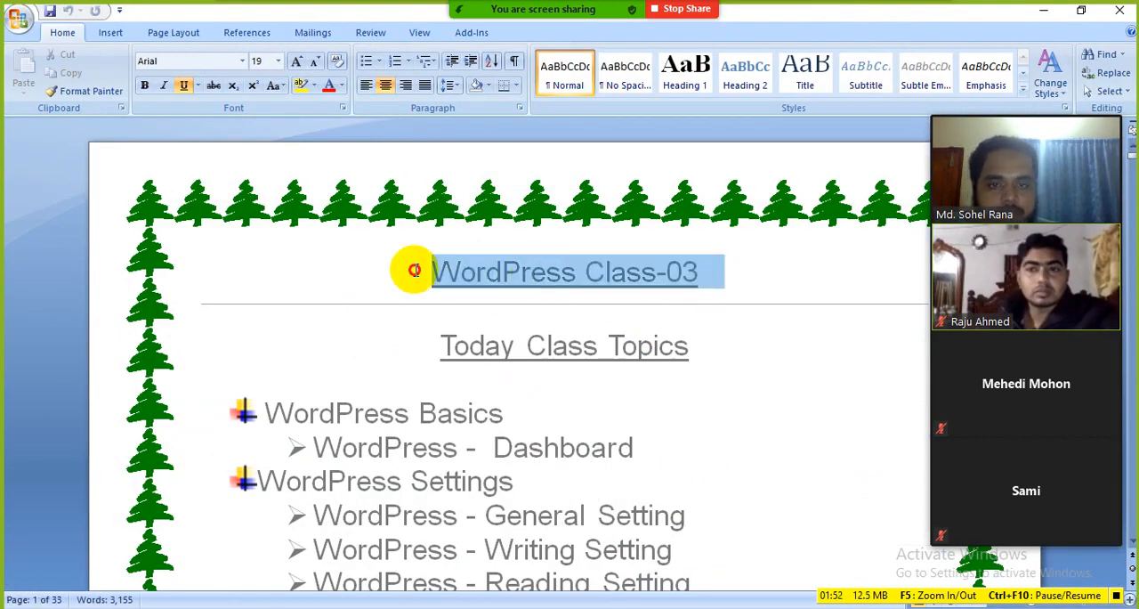
{"action": "left_click", "coordinate": [597, 383]}
{"action": "left_click", "coordinate": [443, 347]}
{"action": "left_click_drag", "start_coordinate": [443, 347], "coordinate": [650, 356]}
{"action": "left_click", "coordinate": [730, 412]}
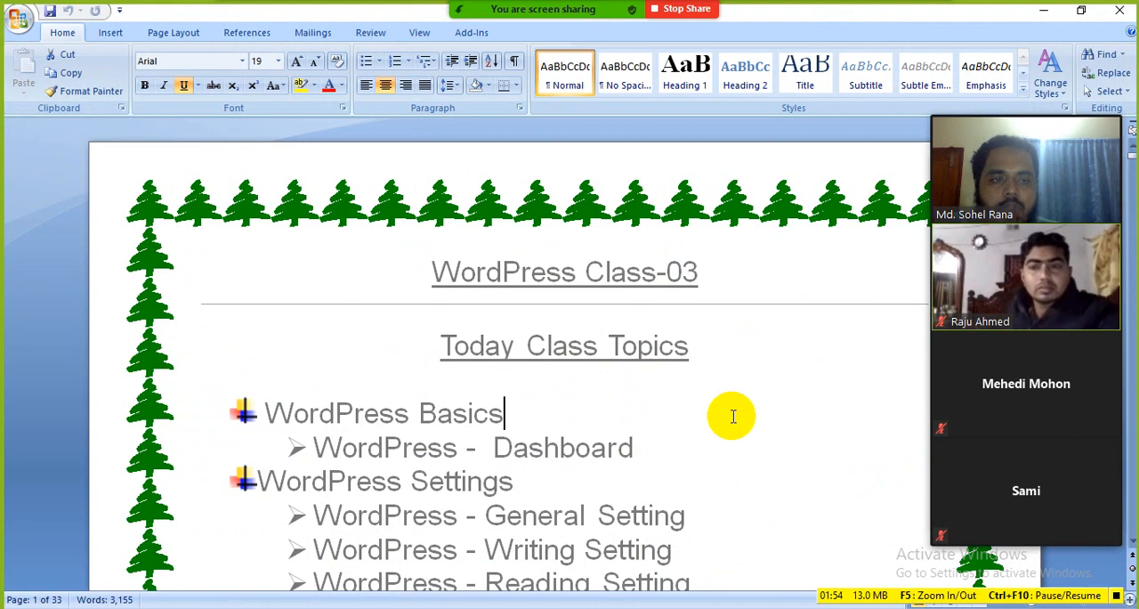
{"action": "scroll", "coordinate": [697, 412], "scroll_direction": "down", "scroll_amount": 1}
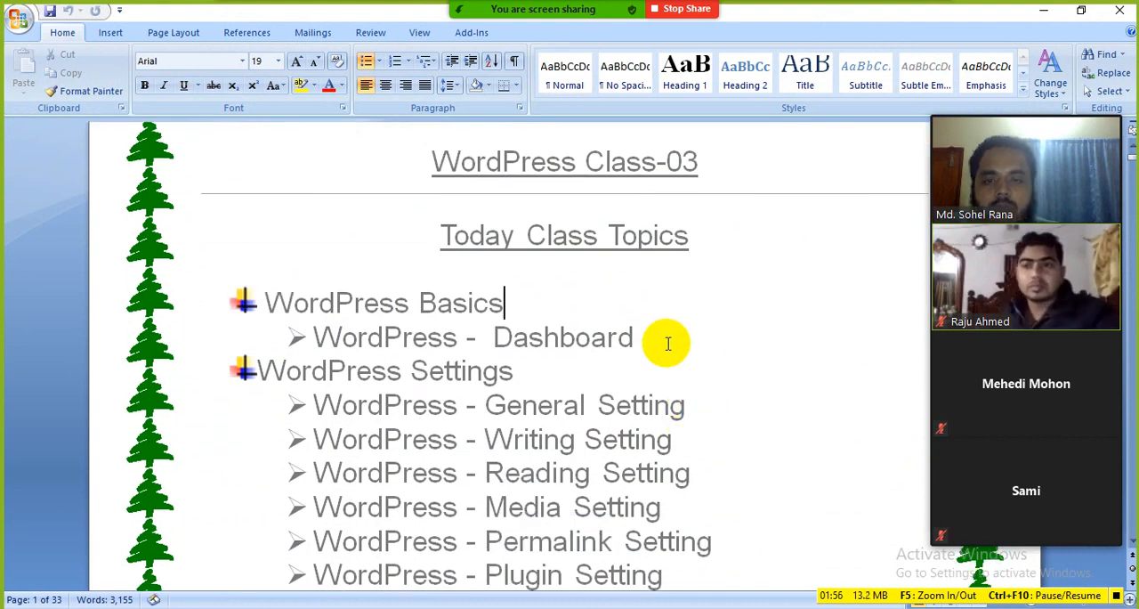
{"action": "left_click_drag", "start_coordinate": [667, 338], "coordinate": [346, 336]}
{"action": "left_click", "coordinate": [621, 337]}
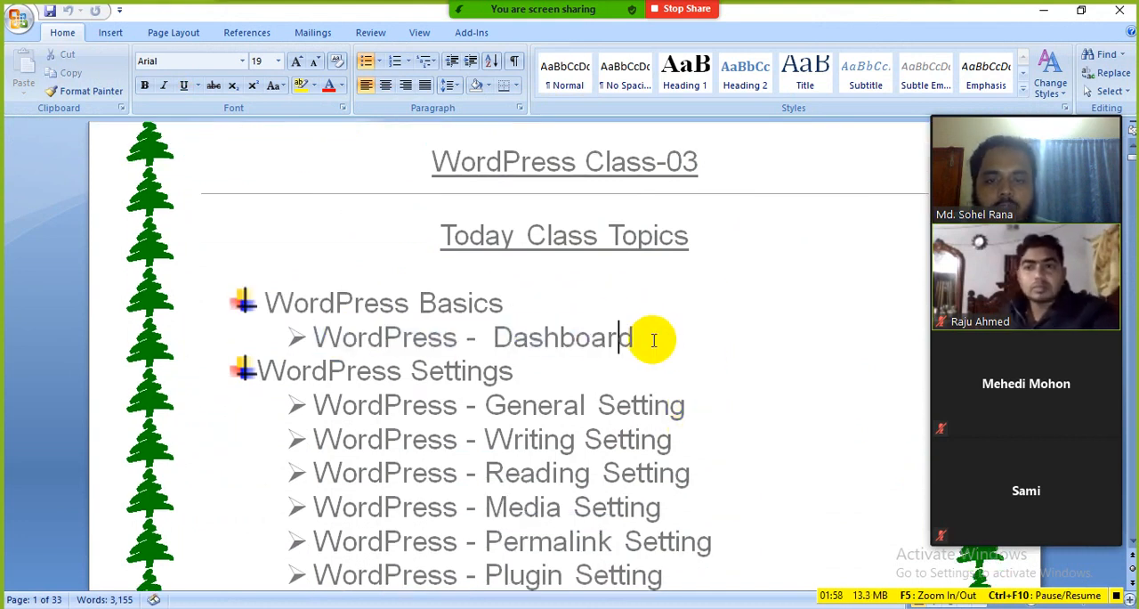
{"action": "scroll", "coordinate": [656, 337], "scroll_direction": "down", "scroll_amount": 1}
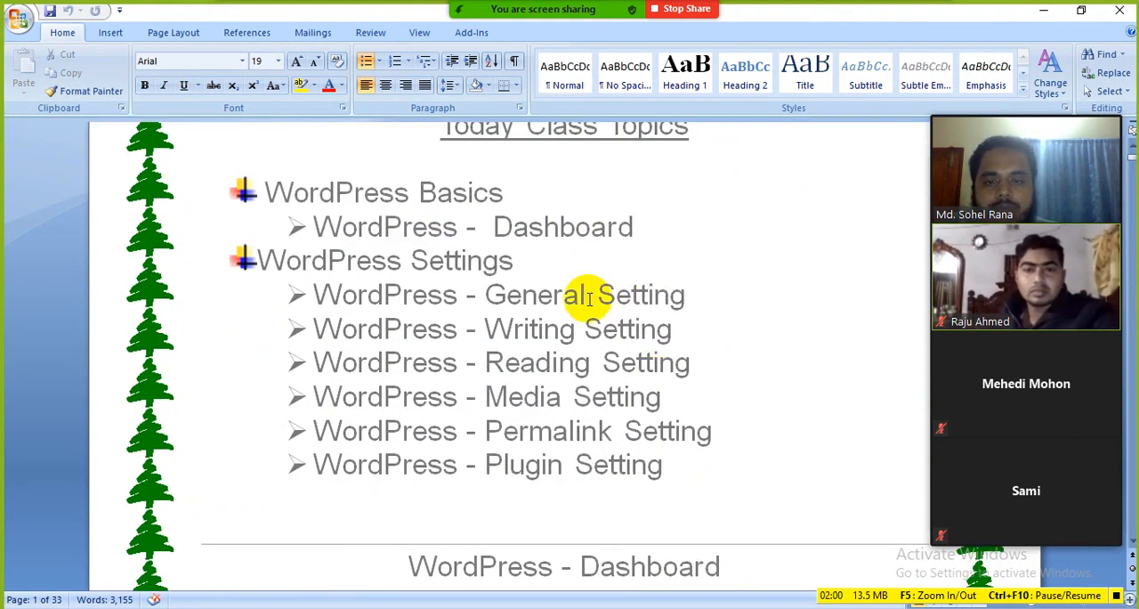
Review the WordPress Settings topics in the class list, selecting each one in turn from General Setting to Plugin Setting
{"action": "left_click", "coordinate": [414, 261]}
{"action": "left_click_drag", "start_coordinate": [536, 267], "coordinate": [267, 267]}
{"action": "left_click", "coordinate": [362, 329]}
{"action": "scroll", "coordinate": [556, 309], "scroll_direction": "down", "scroll_amount": 1}
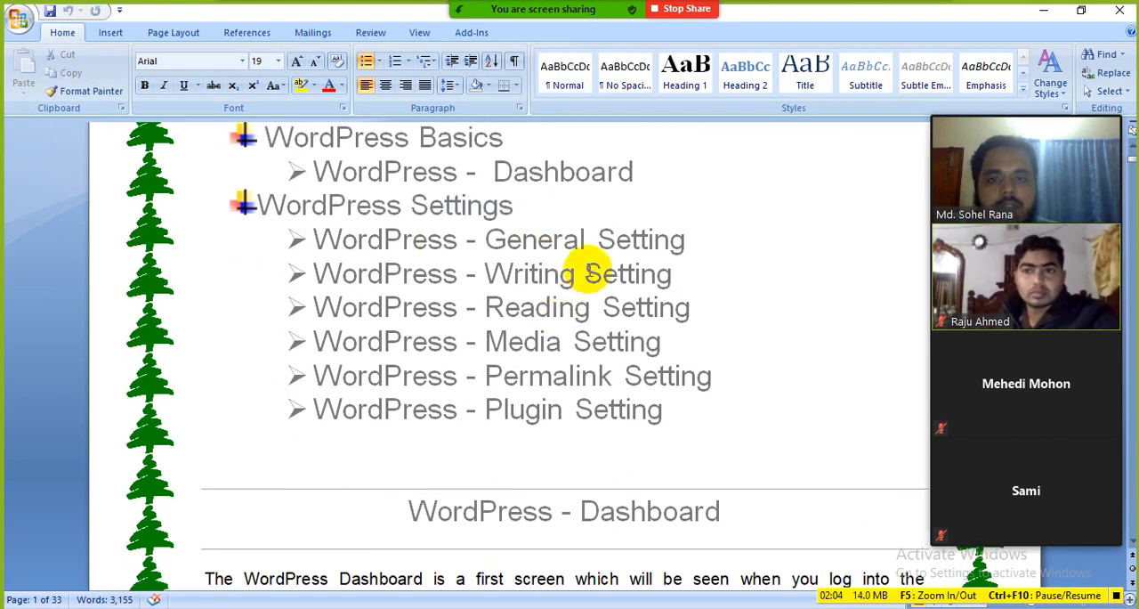
{"action": "left_click_drag", "start_coordinate": [700, 241], "coordinate": [502, 246]}
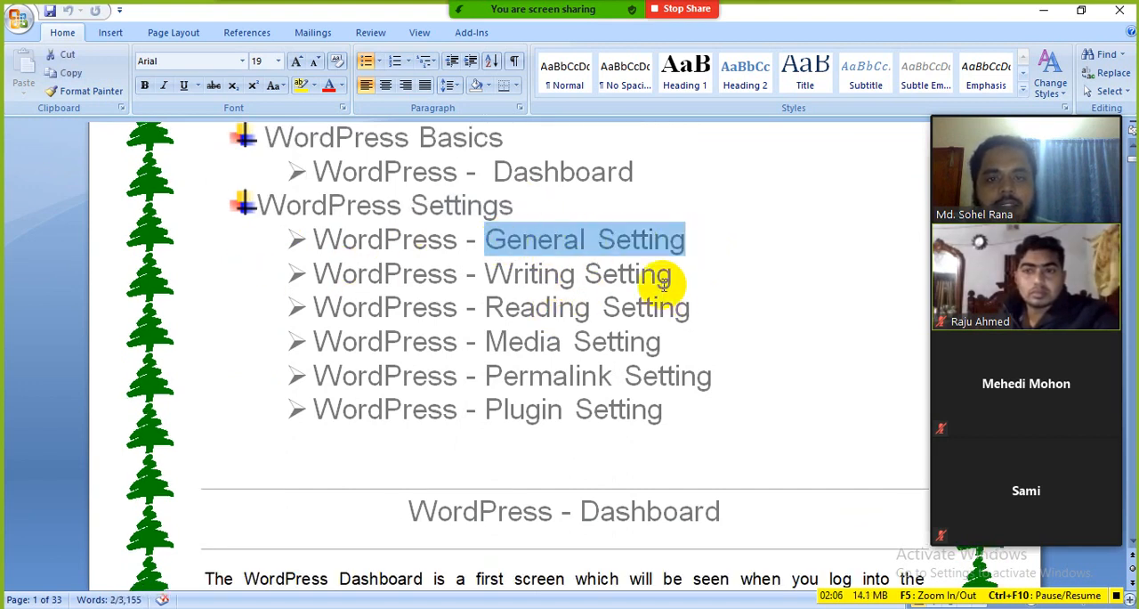
{"action": "left_click_drag", "start_coordinate": [675, 275], "coordinate": [485, 274]}
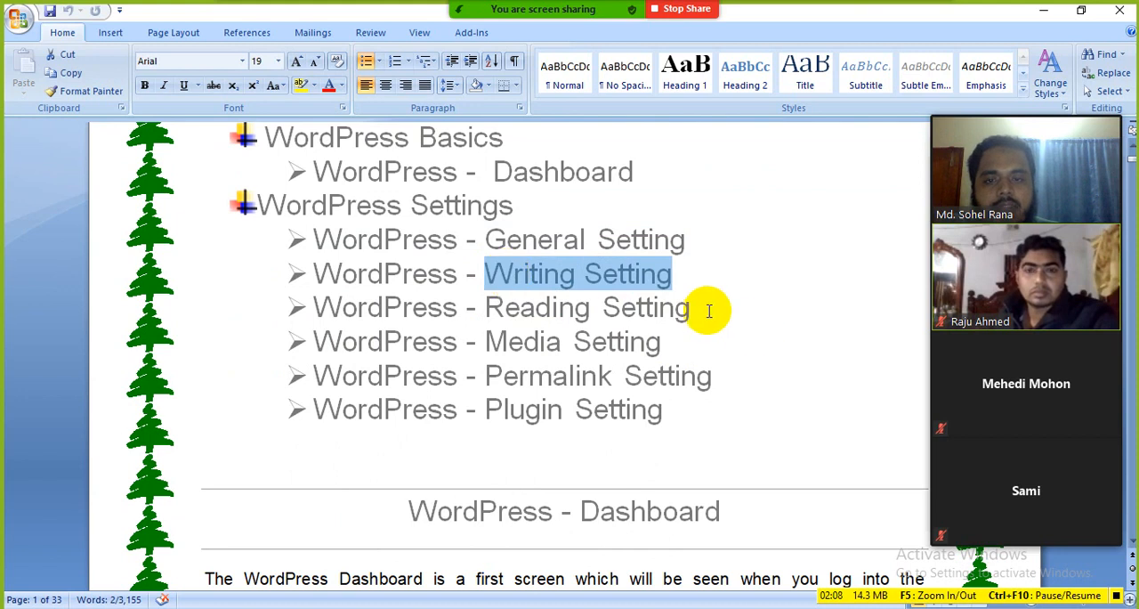
{"action": "left_click_drag", "start_coordinate": [703, 308], "coordinate": [501, 301]}
{"action": "left_click_drag", "start_coordinate": [672, 334], "coordinate": [483, 323]}
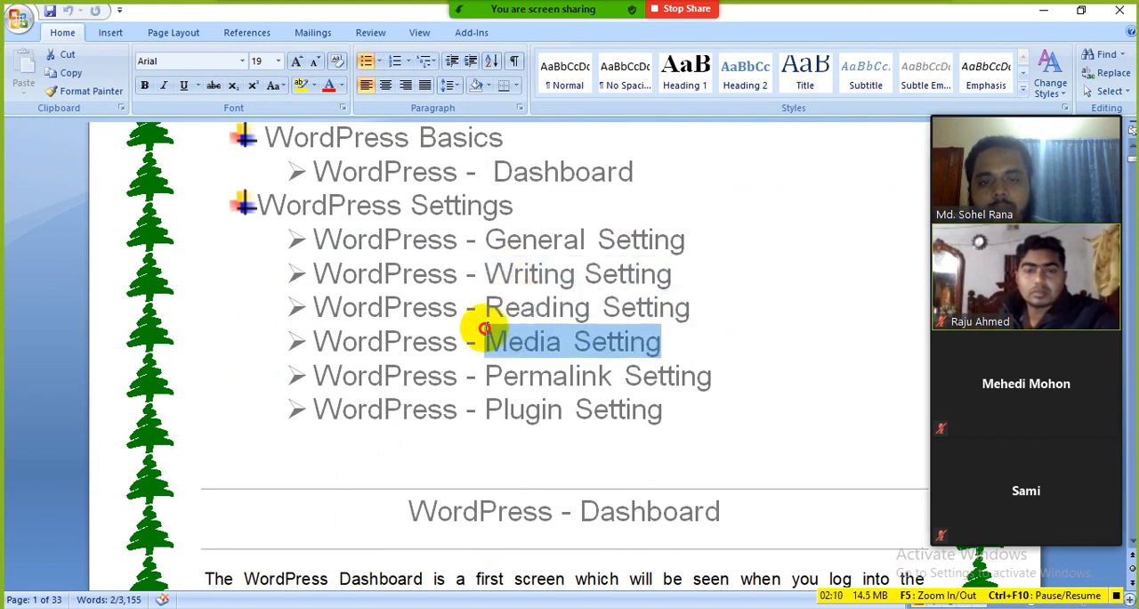
{"action": "left_click_drag", "start_coordinate": [722, 372], "coordinate": [498, 369]}
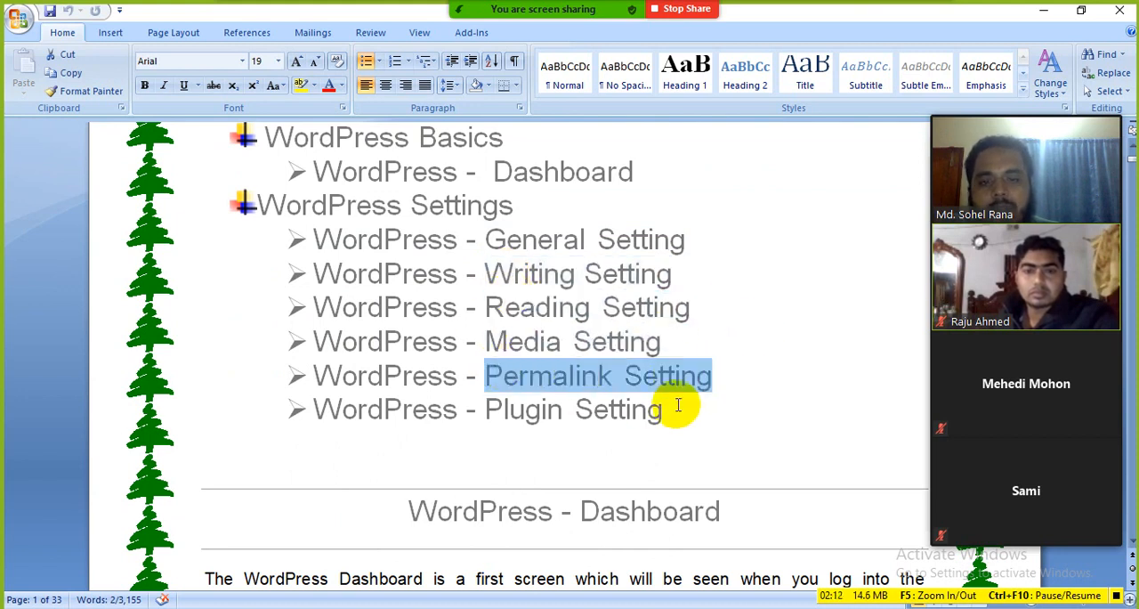
{"action": "left_click_drag", "start_coordinate": [676, 406], "coordinate": [504, 394]}
{"action": "left_click", "coordinate": [724, 405]}
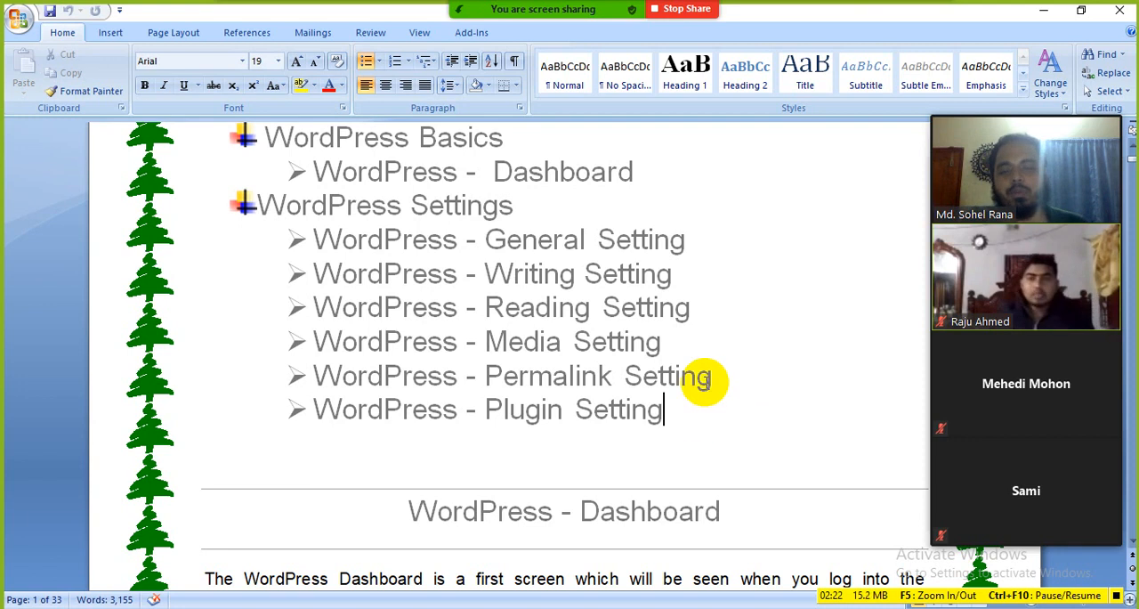
Point out the Dashboard topic under WordPress Basics, followed by the General and Writing Setting topics
{"action": "left_click", "coordinate": [583, 240]}
{"action": "scroll", "coordinate": [525, 253], "scroll_direction": "up", "scroll_amount": 1}
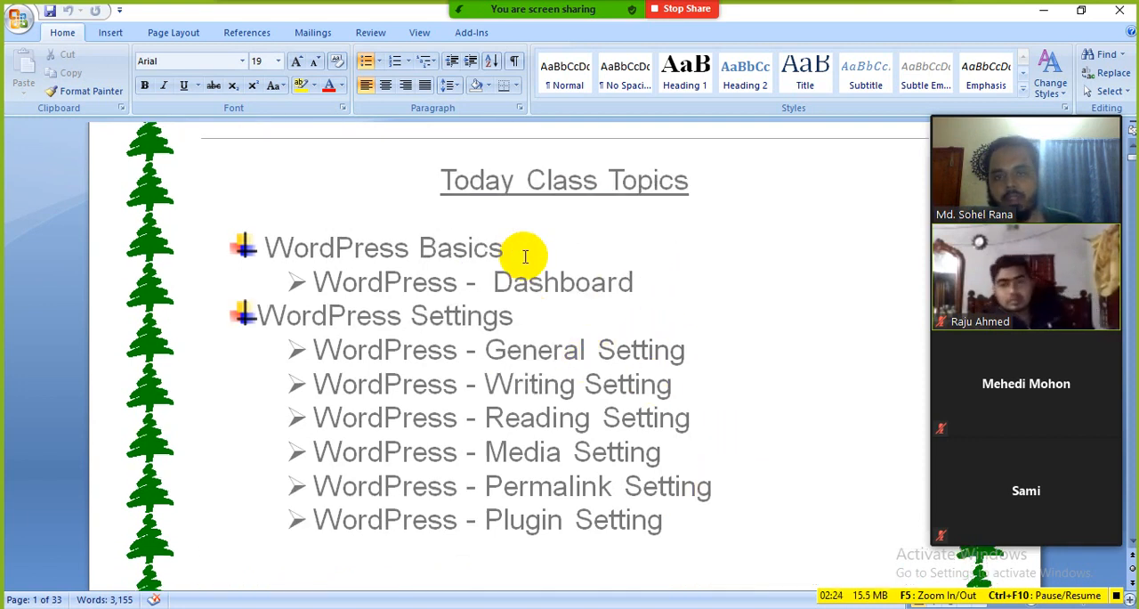
{"action": "left_click_drag", "start_coordinate": [643, 277], "coordinate": [490, 281]}
{"action": "left_click", "coordinate": [589, 326]}
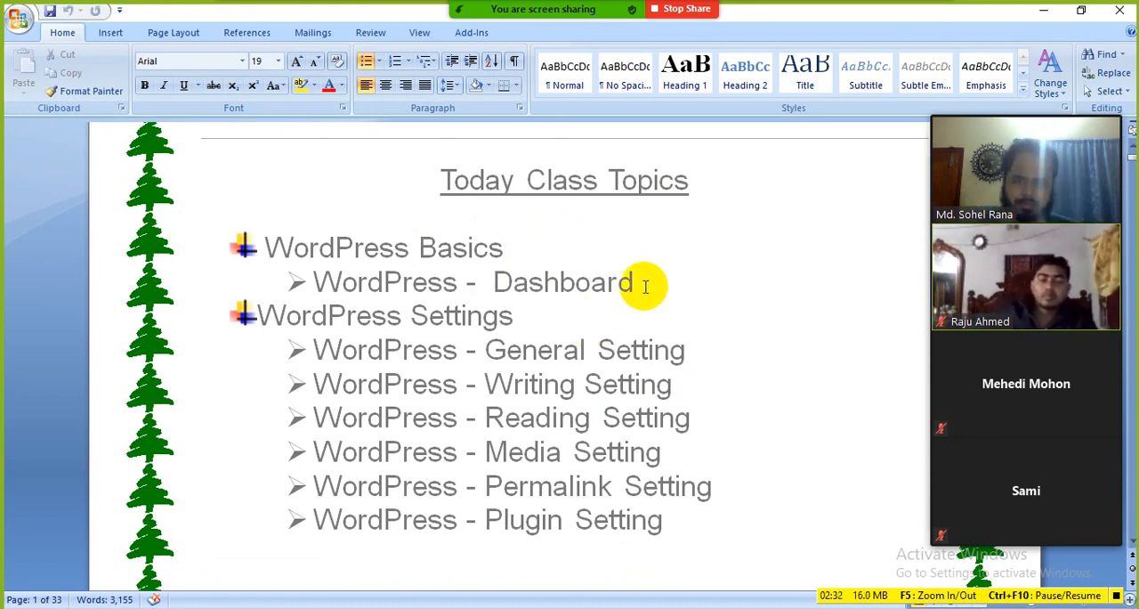
{"action": "left_click_drag", "start_coordinate": [648, 282], "coordinate": [503, 282]}
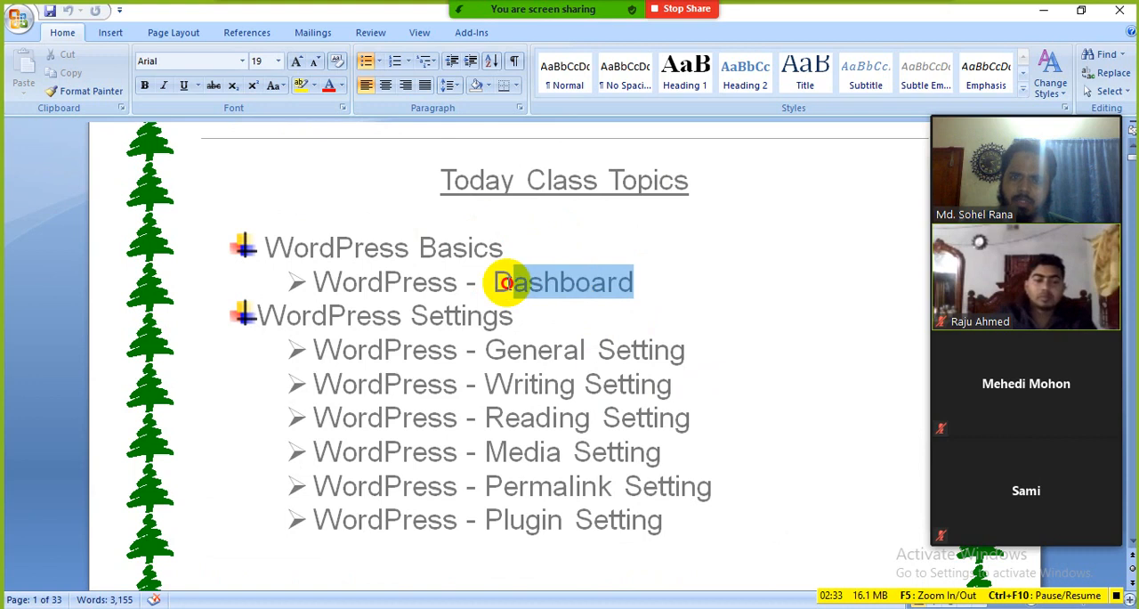
{"action": "left_click", "coordinate": [688, 353]}
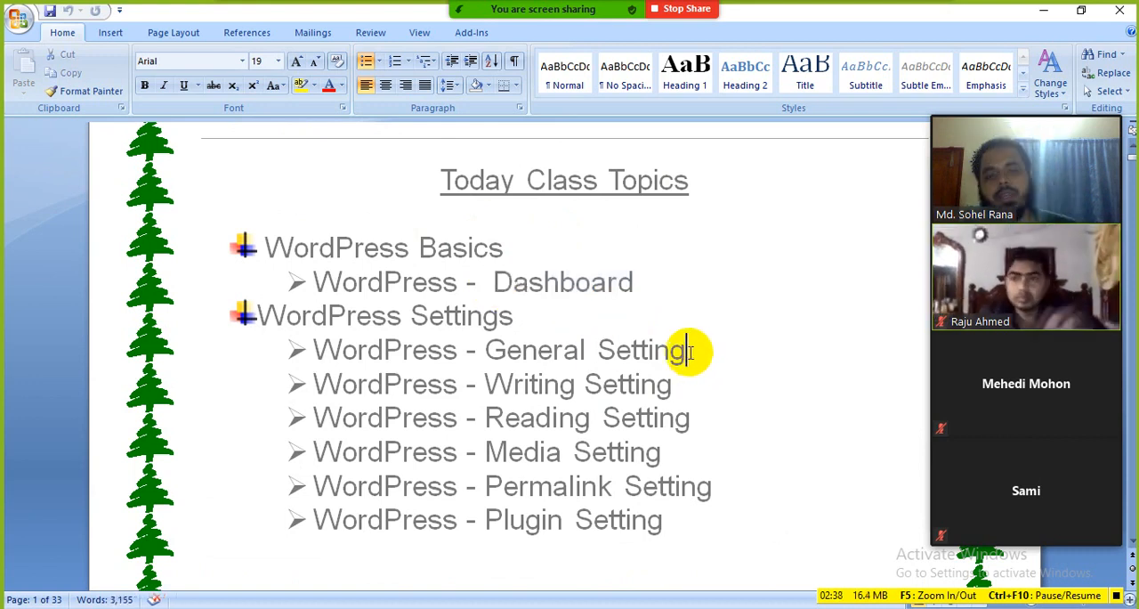
{"action": "left_click", "coordinate": [681, 382]}
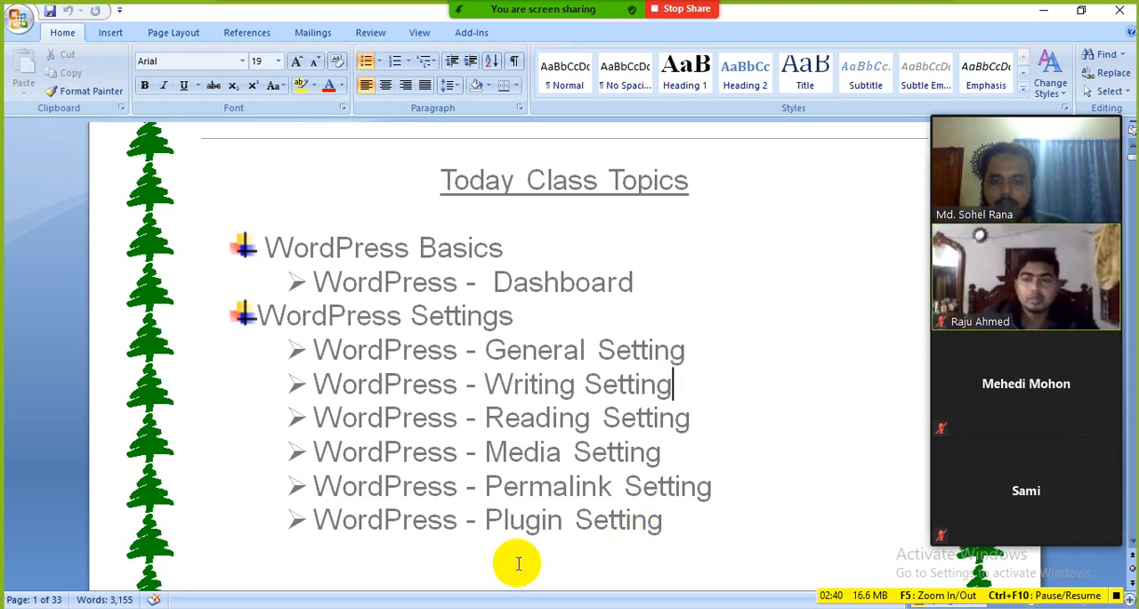
Switch to Firefox and look over the WordPress dashboard, including its full admin menu from Dashboard to Settings
{"action": "mouse_move", "coordinate": [472, 605]}
{"action": "left_click", "coordinate": [472, 565]}
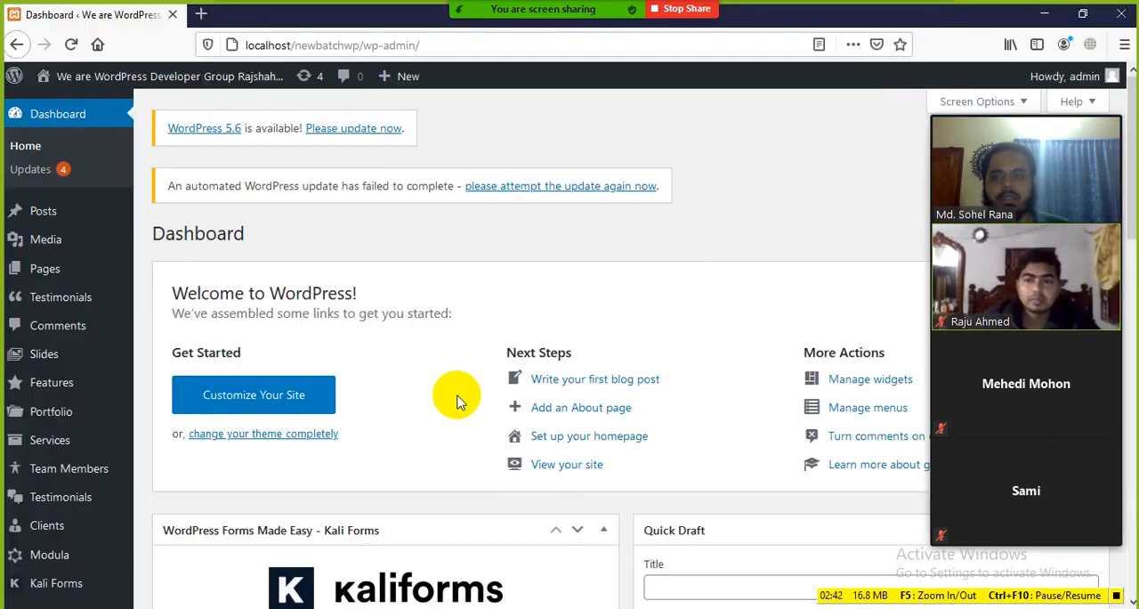
{"action": "scroll", "coordinate": [102, 484], "scroll_direction": "down", "scroll_amount": 5}
{"action": "scroll", "coordinate": [102, 483], "scroll_direction": "up", "scroll_amount": 5}
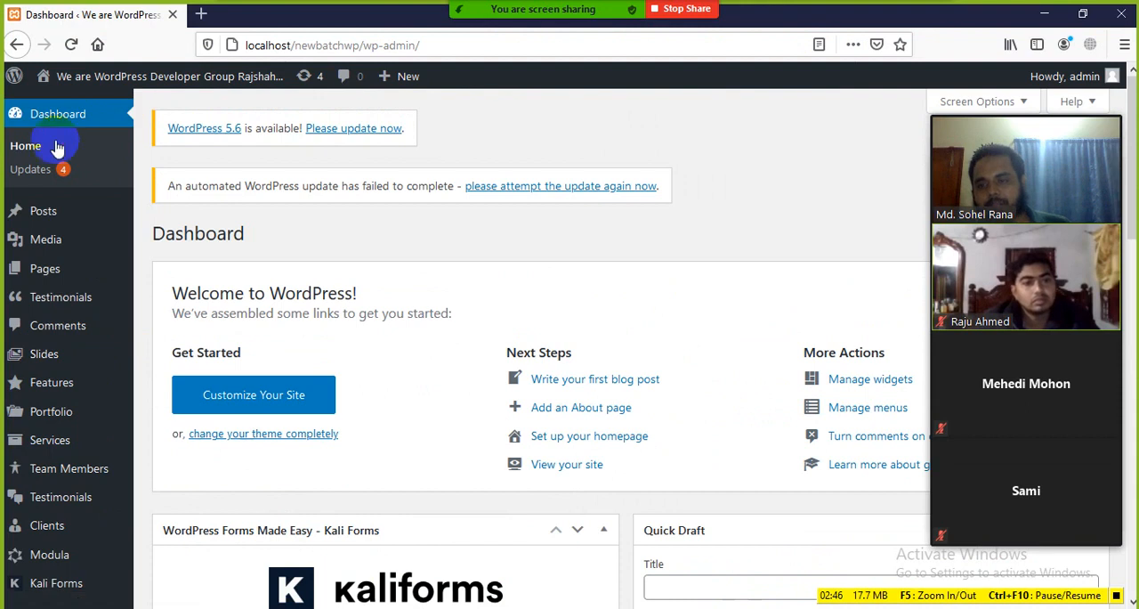
{"action": "scroll", "coordinate": [66, 458], "scroll_direction": "down", "scroll_amount": 8}
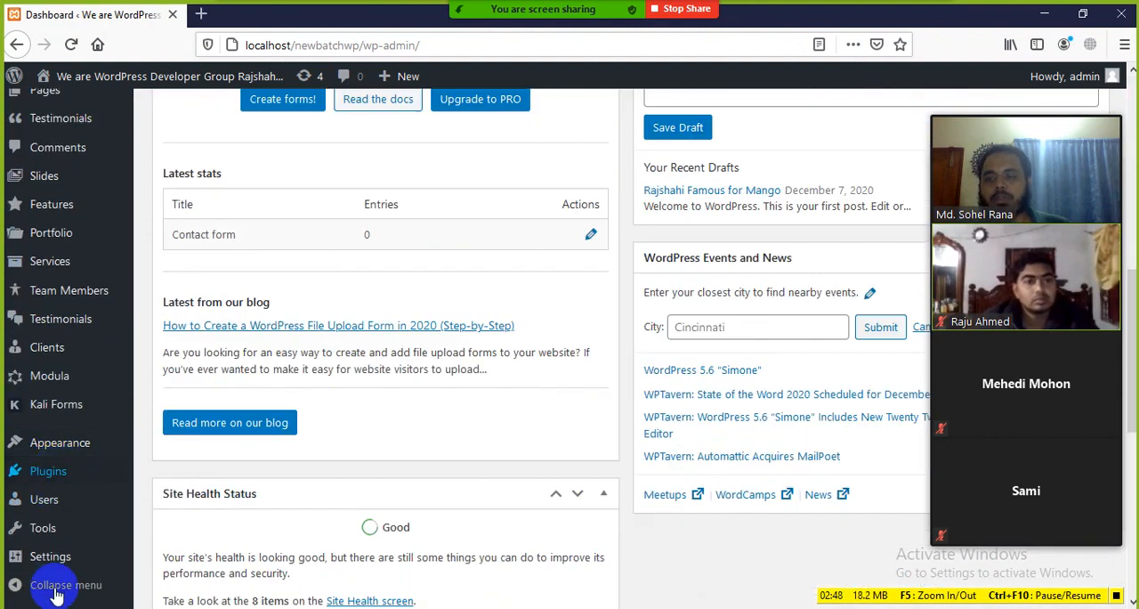
{"action": "scroll", "coordinate": [64, 455], "scroll_direction": "up", "scroll_amount": 8}
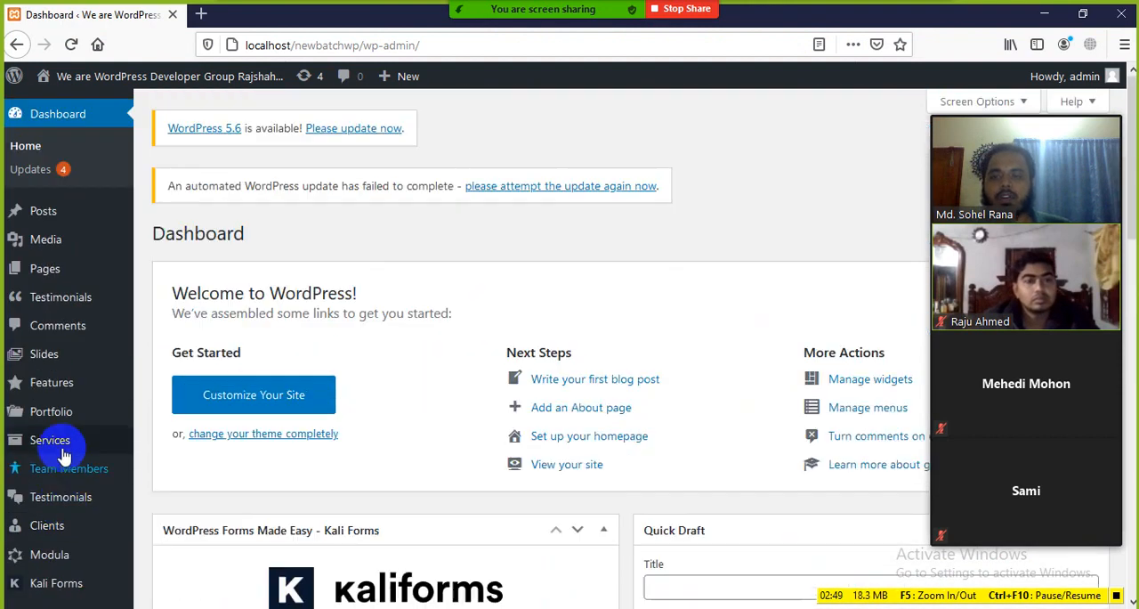
Open the site's front end in a new tab and view its homepage down to the core features section
{"action": "mouse_move", "coordinate": [51, 77]}
{"action": "middle_click", "coordinate": [59, 107]}
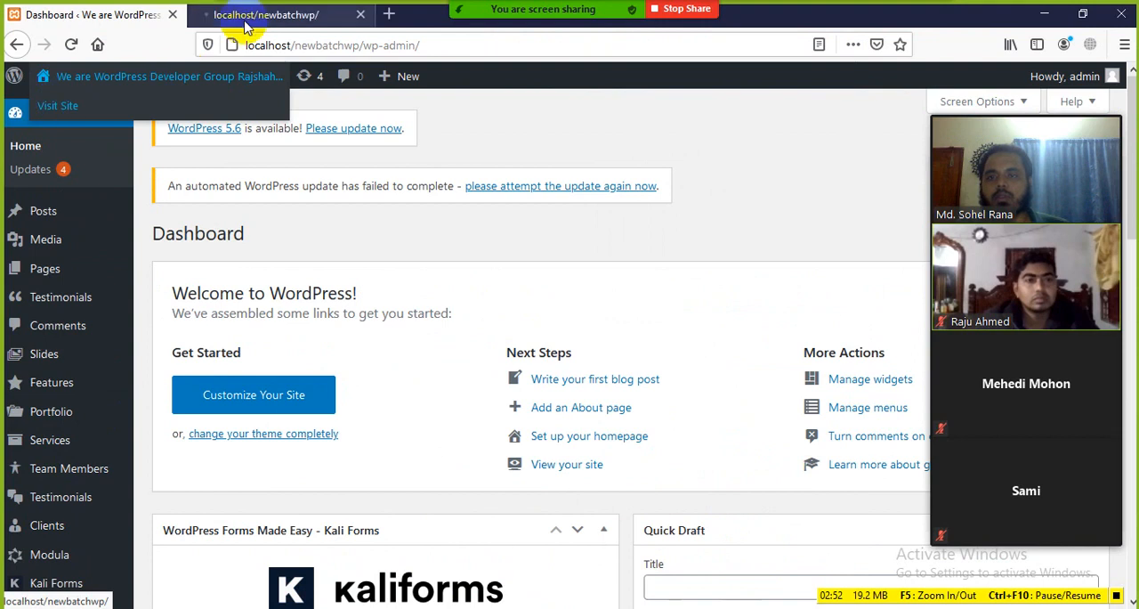
{"action": "left_click", "coordinate": [259, 15]}
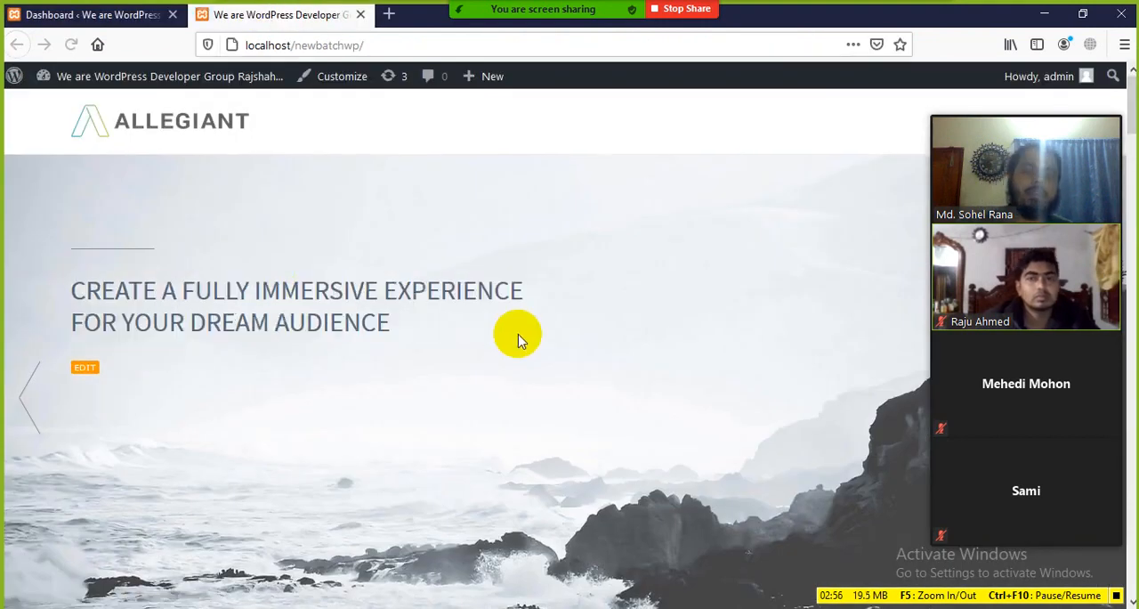
{"action": "scroll", "coordinate": [520, 341], "scroll_direction": "down", "scroll_amount": 3}
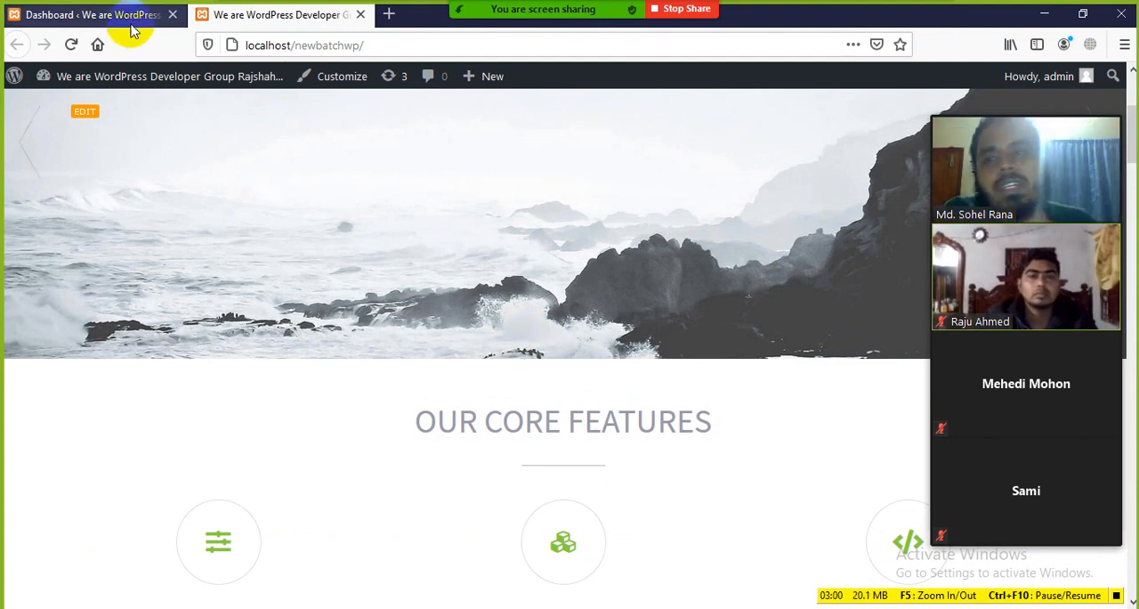
Return to the dashboard tab and look through the admin menu entries that manage the homepage content
{"action": "left_click", "coordinate": [96, 16]}
{"action": "scroll", "coordinate": [50, 590], "scroll_direction": "down", "scroll_amount": 2}
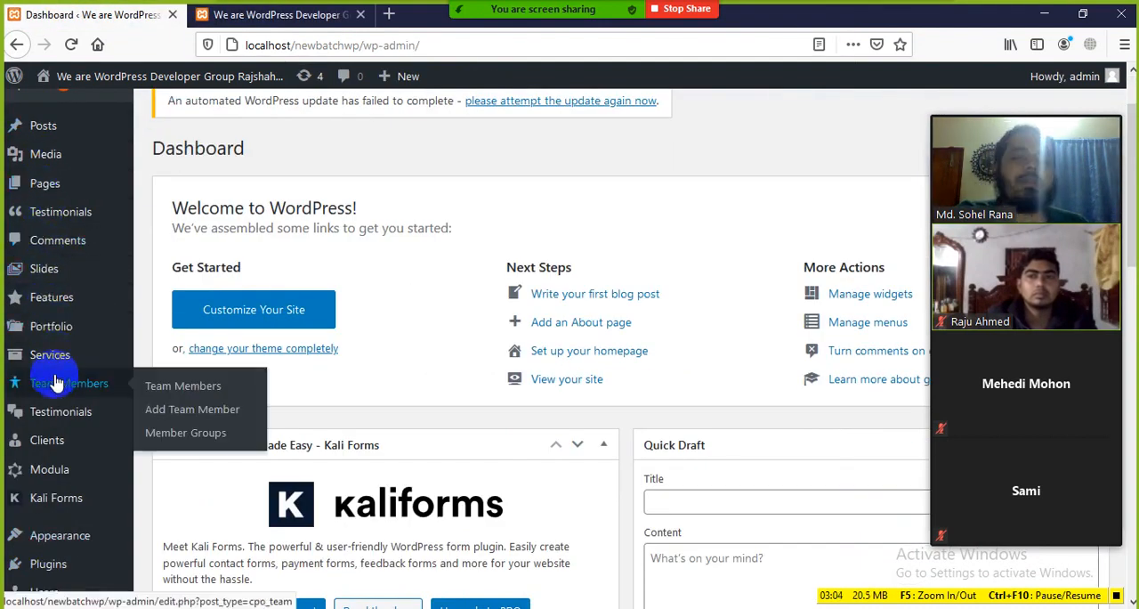
{"action": "scroll", "coordinate": [449, 251], "scroll_direction": "up", "scroll_amount": 2}
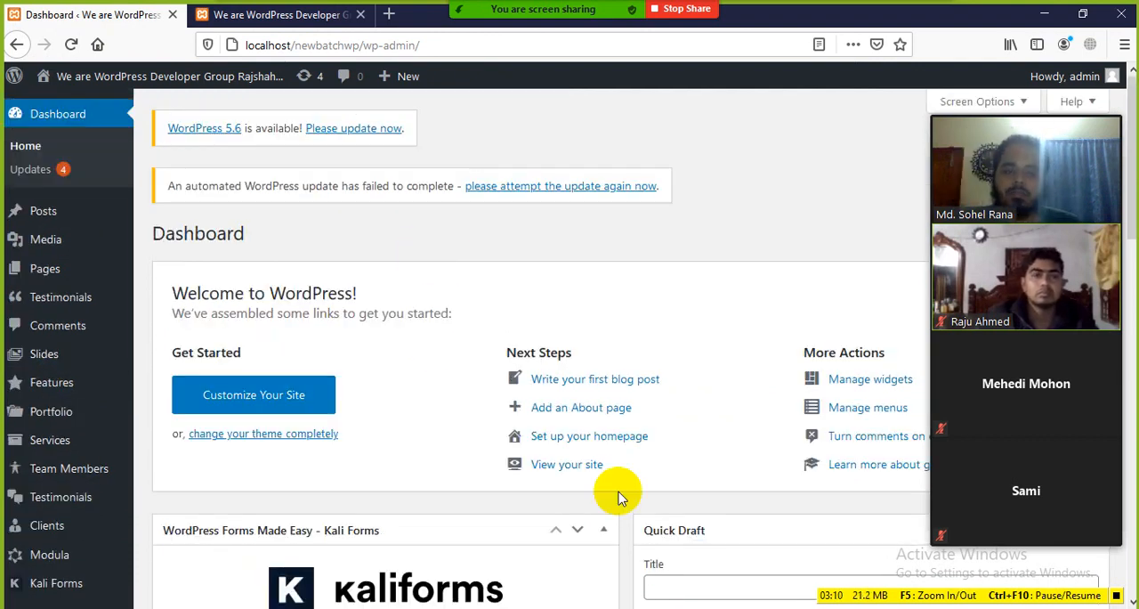
Switch to the Class-03 document in Word and find the introductory text of the WordPress - Dashboard section
{"action": "left_click", "coordinate": [678, 607]}
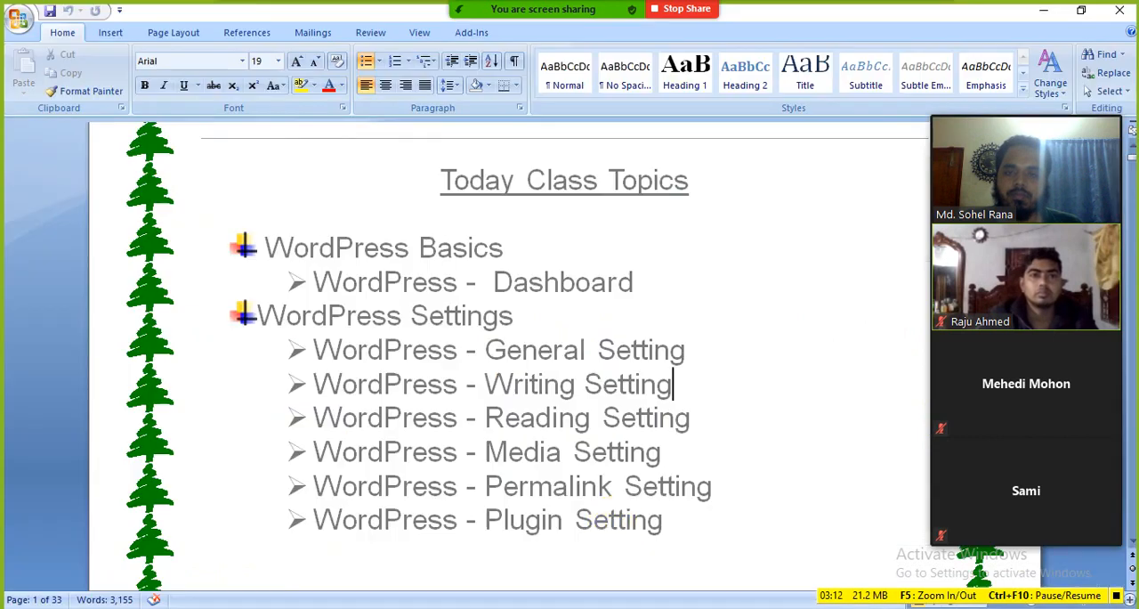
{"action": "triple_click", "coordinate": [654, 271]}
{"action": "scroll", "coordinate": [511, 356], "scroll_direction": "down", "scroll_amount": 8}
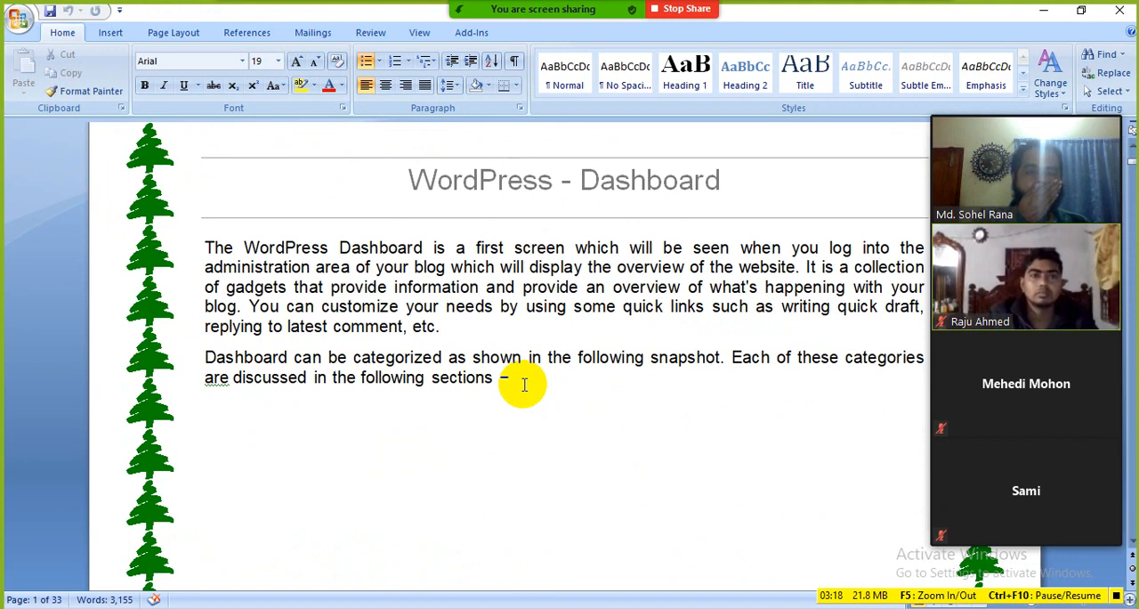
Switch back to Firefox, move the meeting video panel off the account area, and log out of WordPress
{"action": "left_click", "coordinate": [557, 606]}
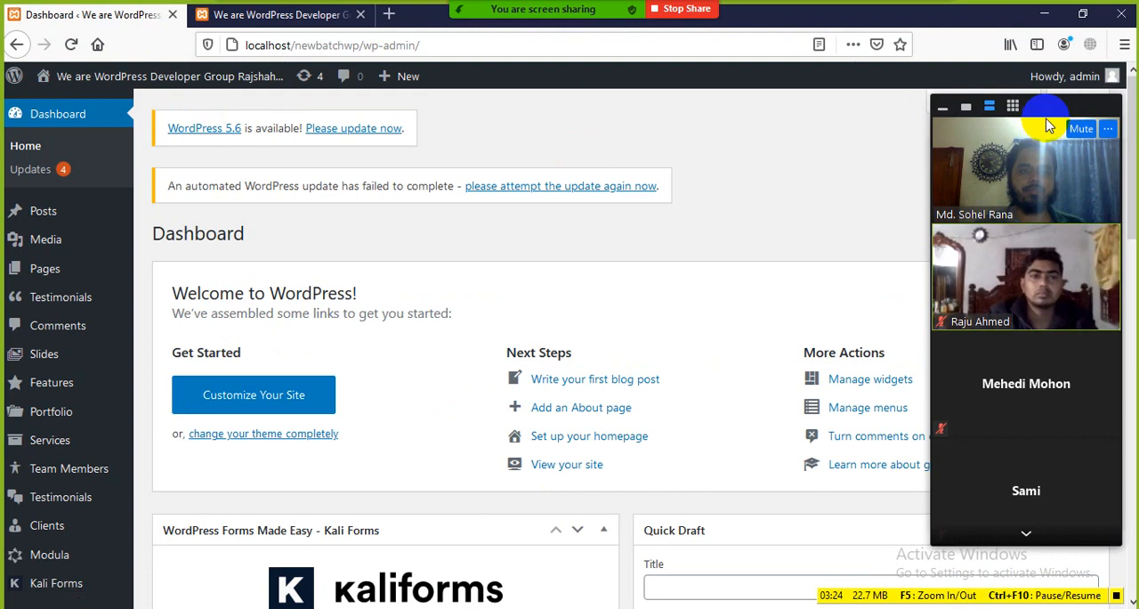
{"action": "left_click_drag", "start_coordinate": [1048, 126], "coordinate": [822, 129]}
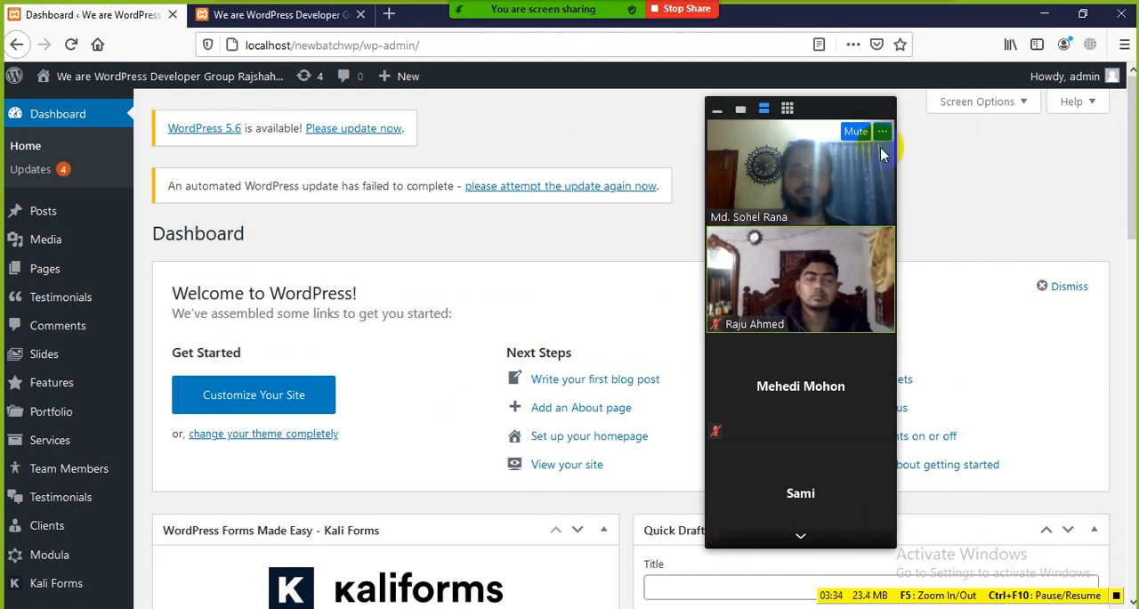
{"action": "left_click", "coordinate": [1075, 79]}
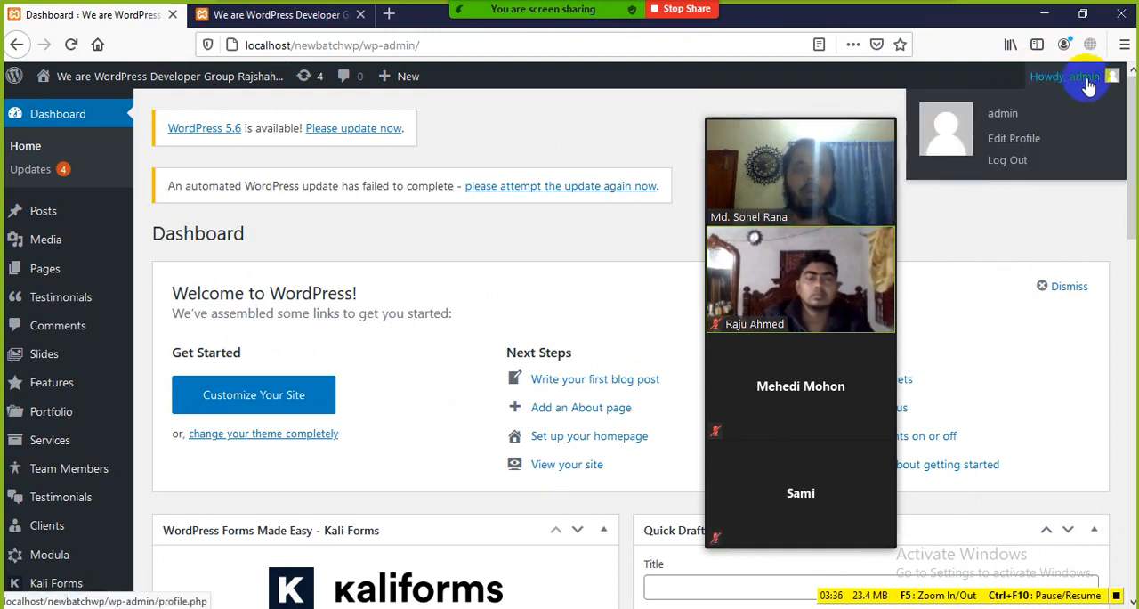
{"action": "left_click", "coordinate": [992, 168]}
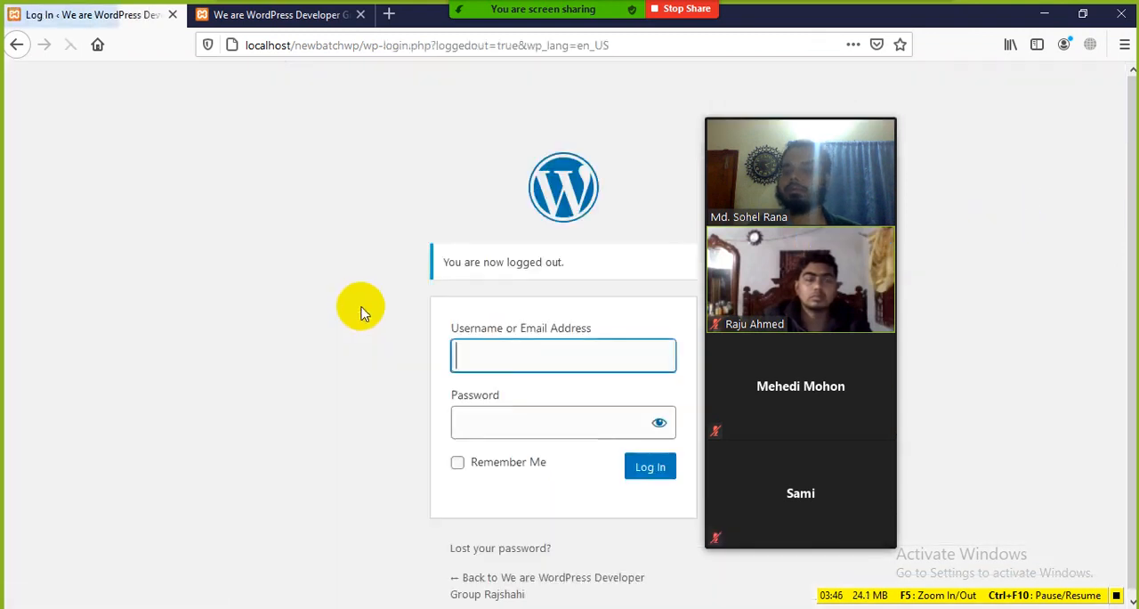
Move the meeting video panel clear of the login form and enter admin as the username
{"action": "left_click", "coordinate": [460, 342]}
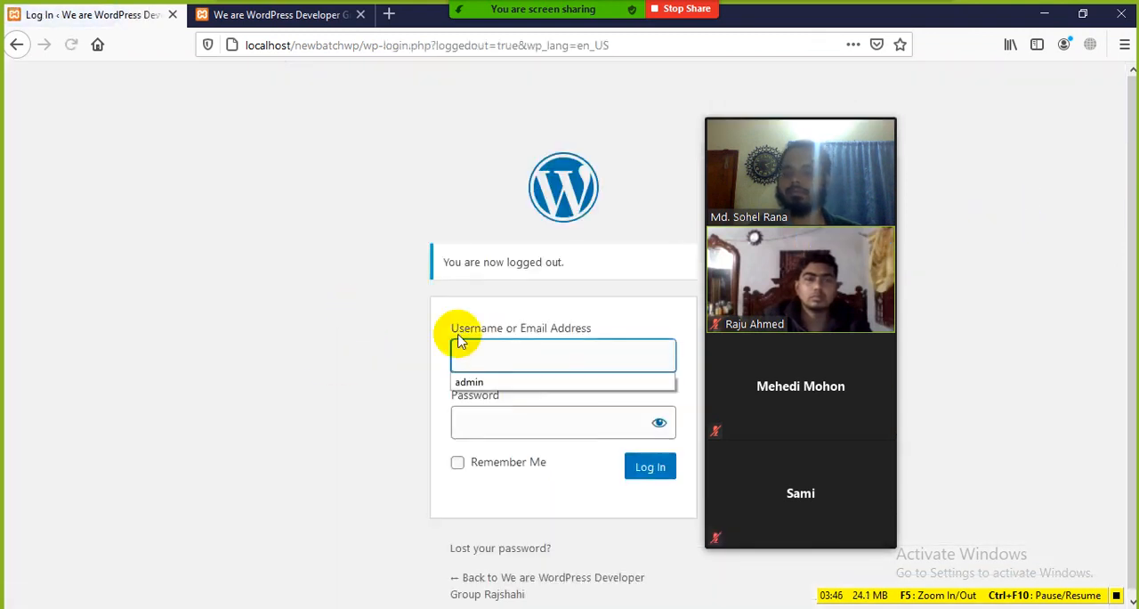
{"action": "left_click_drag", "start_coordinate": [857, 107], "coordinate": [1006, 107]}
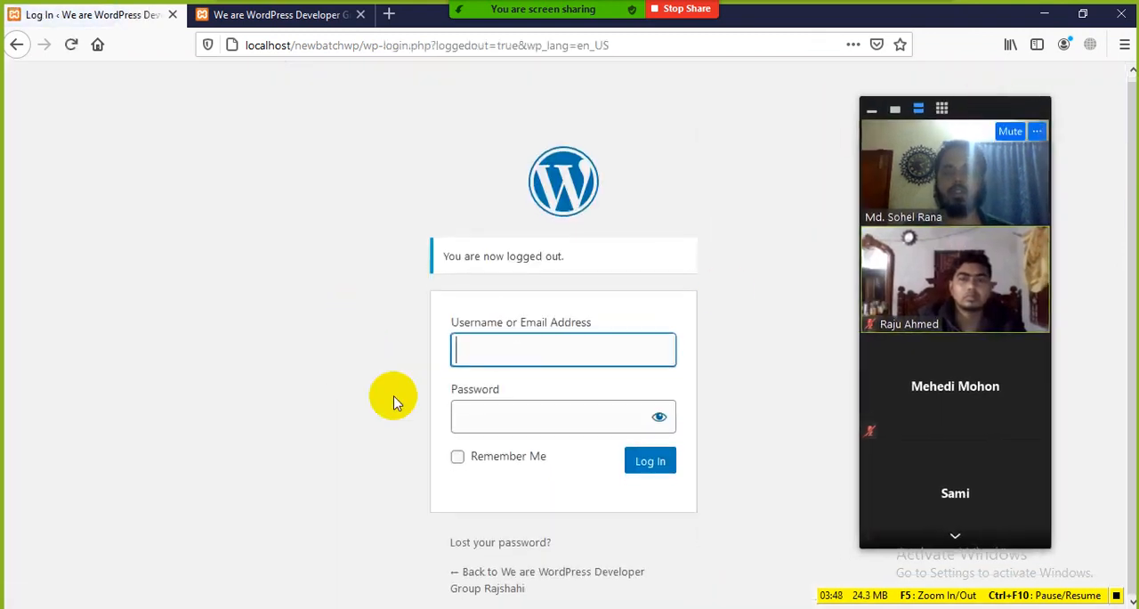
{"action": "left_click", "coordinate": [290, 374]}
{"action": "left_click", "coordinate": [518, 353]}
{"action": "left_click", "coordinate": [281, 388]}
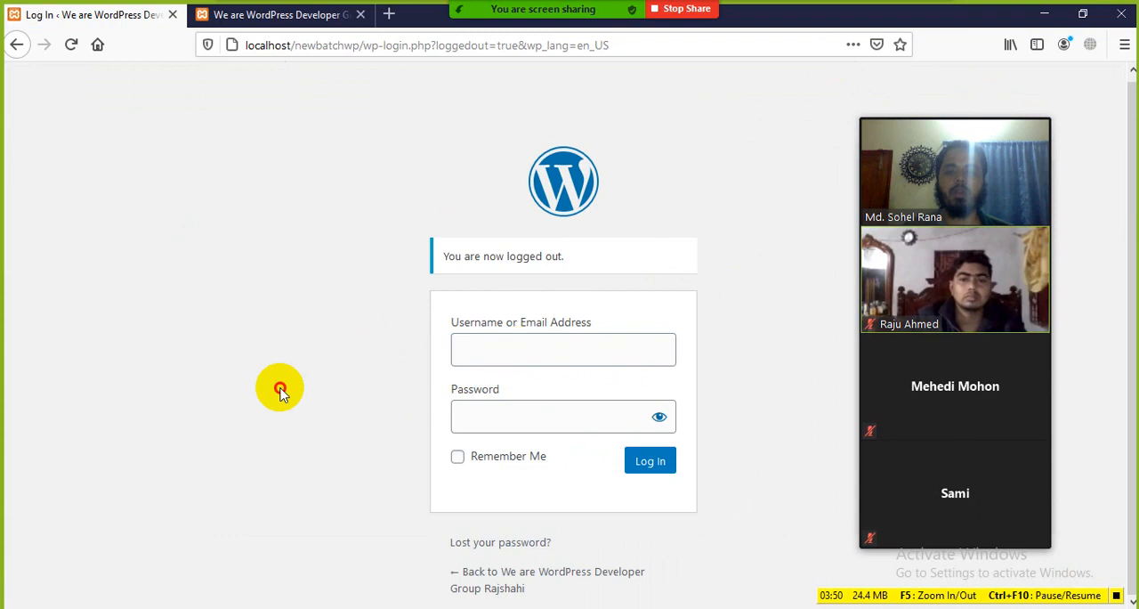
{"action": "left_click", "coordinate": [523, 410]}
{"action": "left_click", "coordinate": [224, 376]}
{"action": "left_click", "coordinate": [311, 330]}
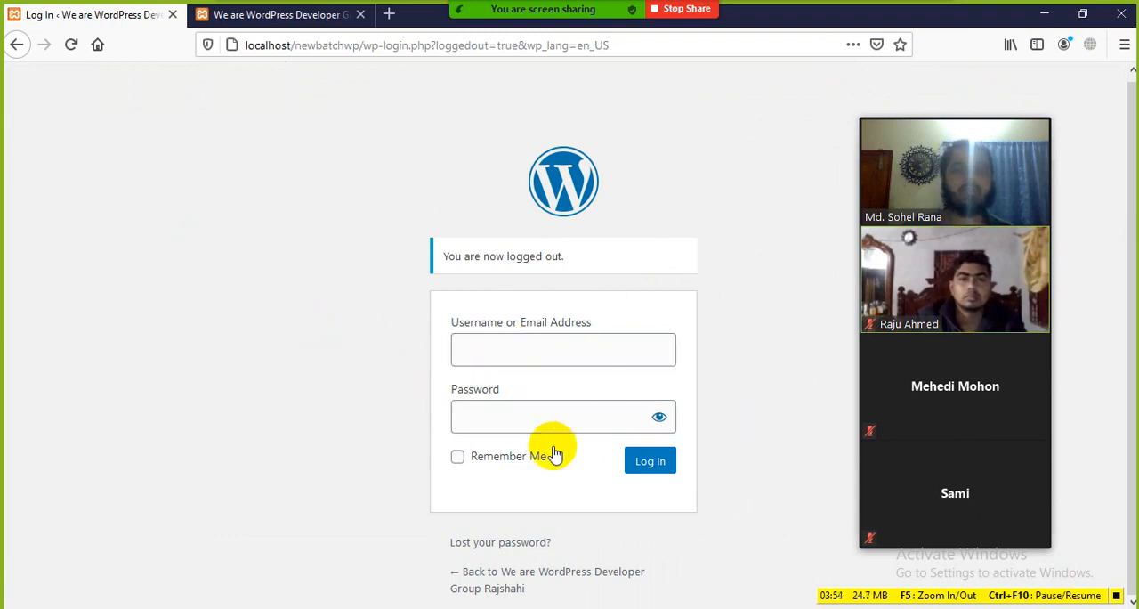
{"action": "left_click", "coordinate": [502, 357]}
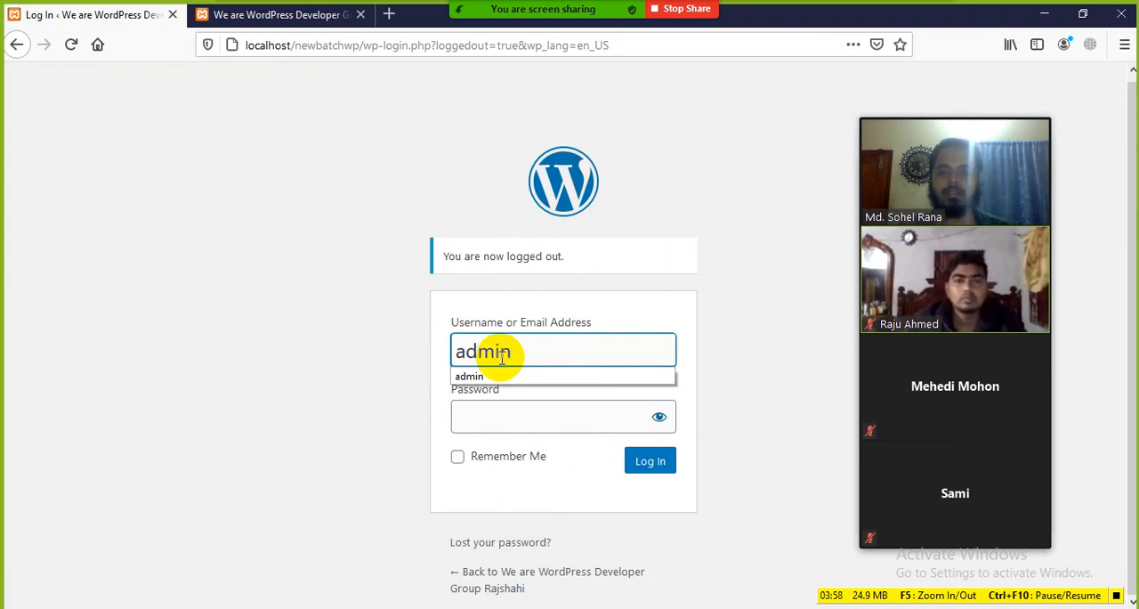
{"action": "left_click", "coordinate": [289, 337]}
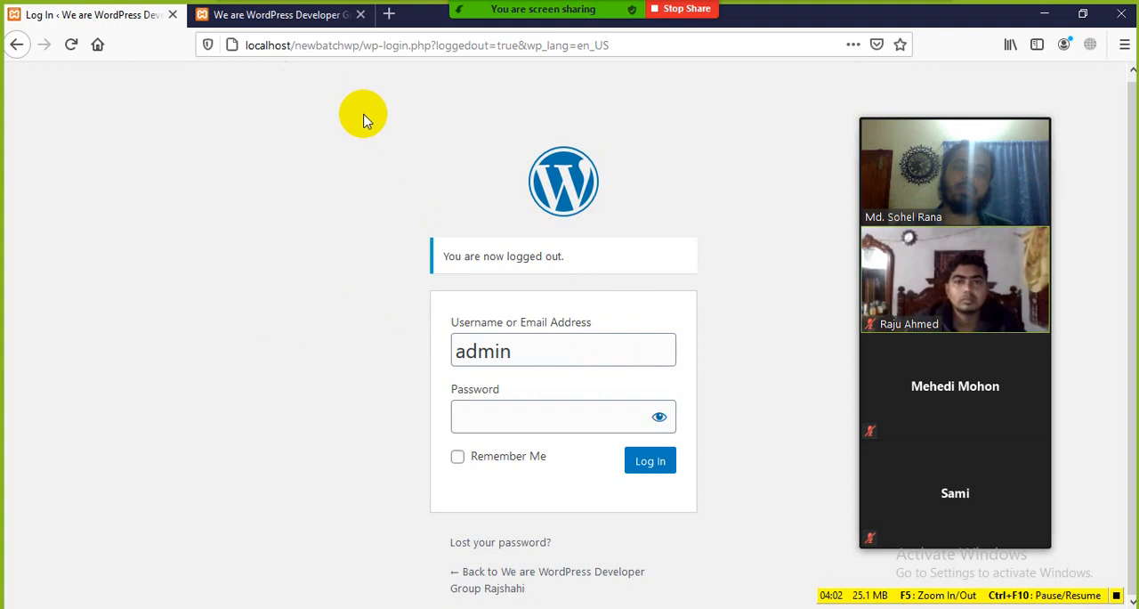
Copy the site address localhost/newbatchwp/ from the login page's URL and close the site's homepage tab
{"action": "left_click", "coordinate": [250, 45]}
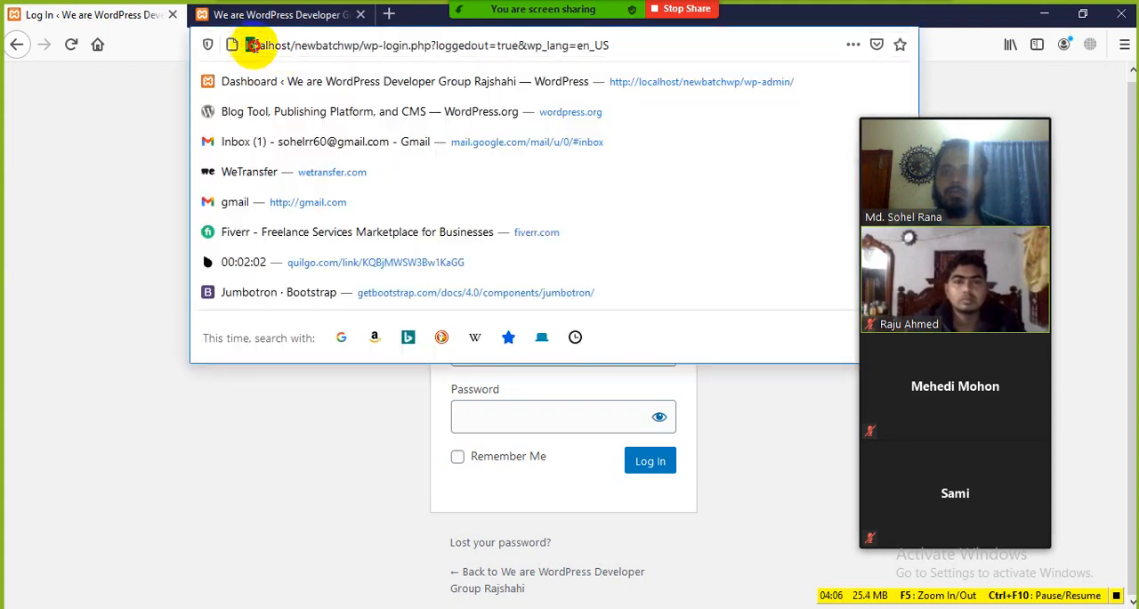
{"action": "right_click", "coordinate": [337, 39]}
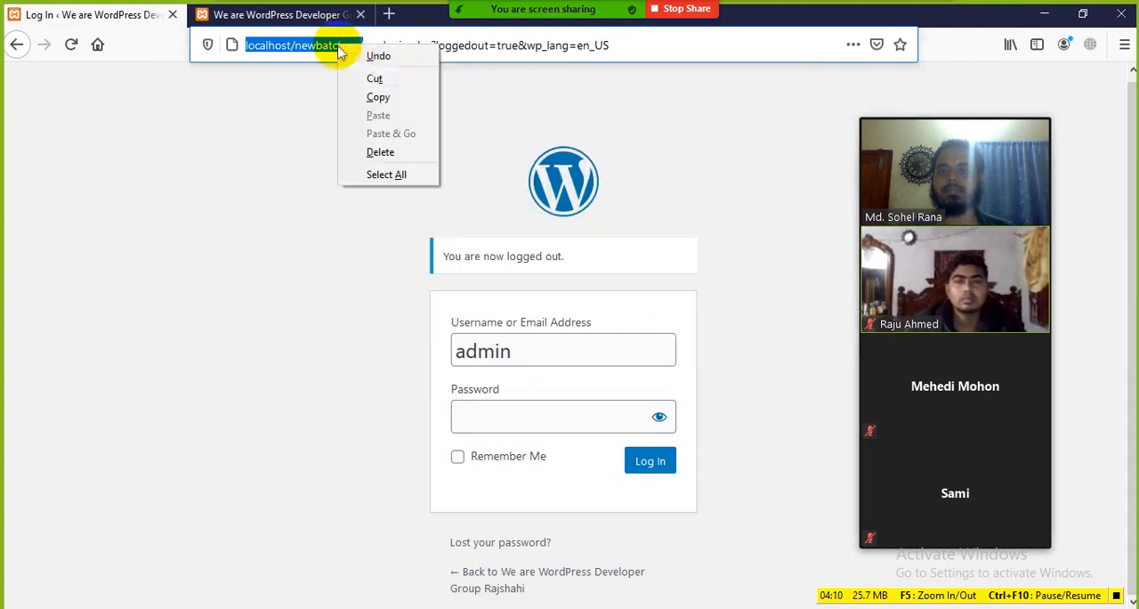
{"action": "left_click", "coordinate": [381, 94]}
{"action": "left_click", "coordinate": [361, 15]}
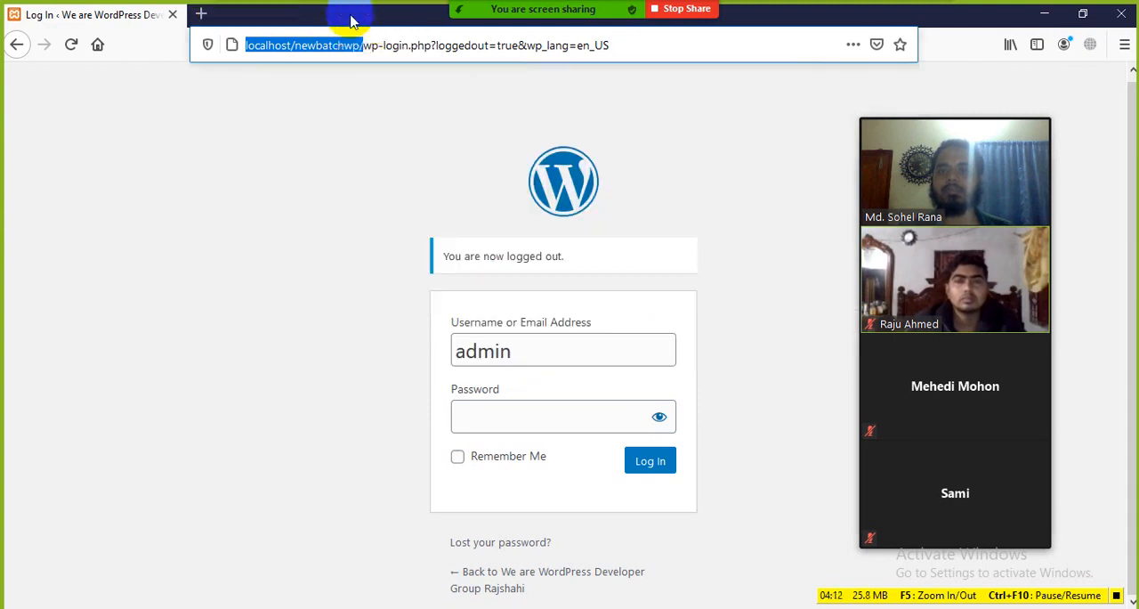
Load localhost/newbatchwp/wp-admin/ in a new browser tab using the copied site address, and close the old login tab
{"action": "left_click", "coordinate": [202, 14]}
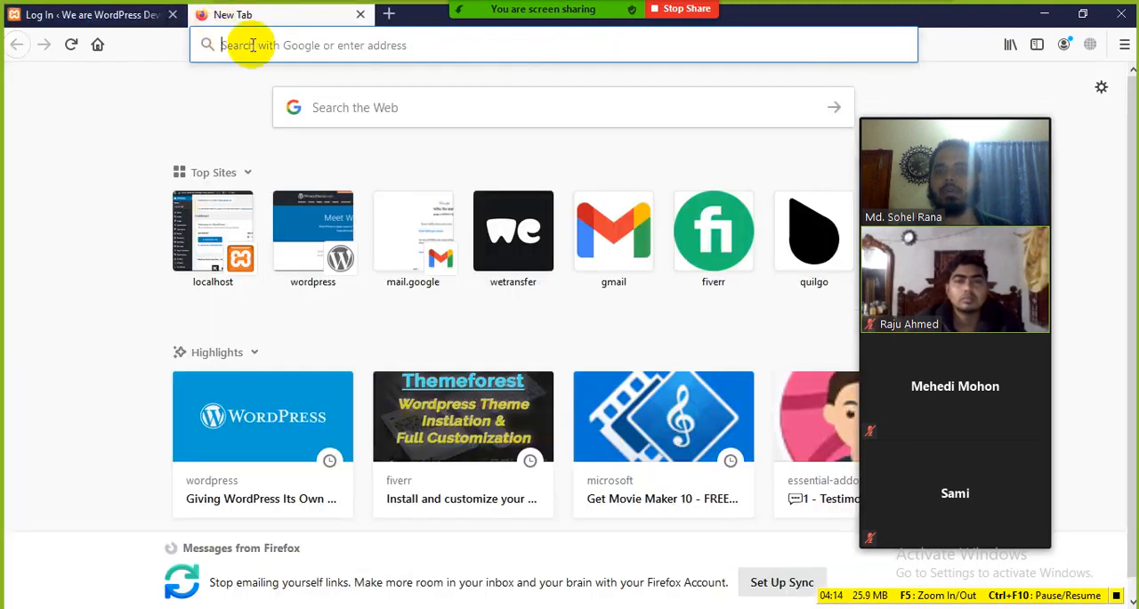
{"action": "right_click", "coordinate": [252, 44]}
{"action": "left_click", "coordinate": [296, 114]}
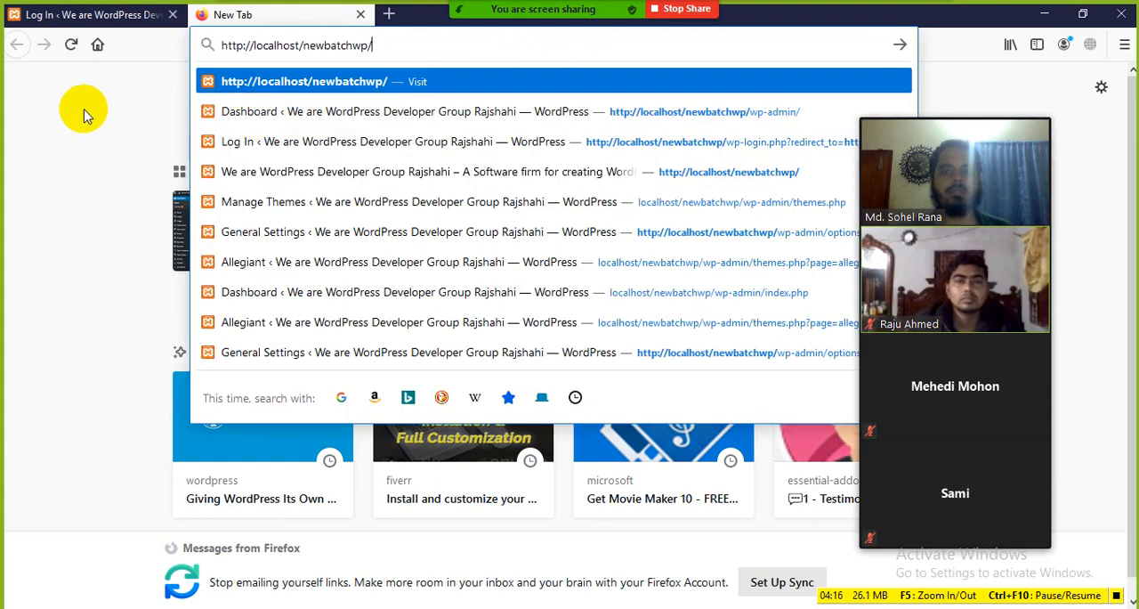
{"action": "left_click", "coordinate": [173, 14]}
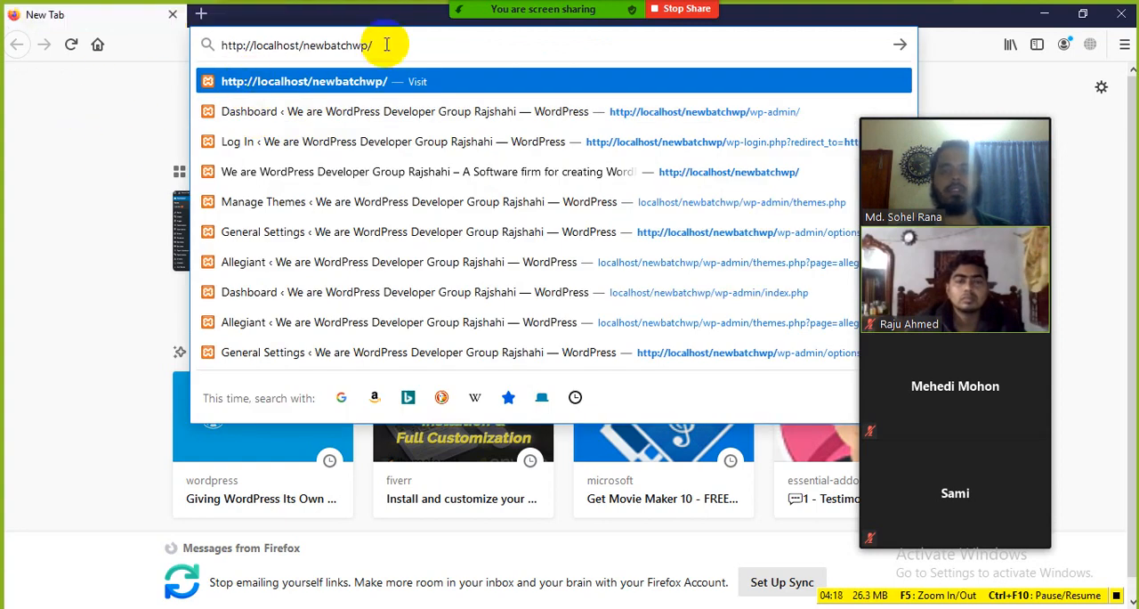
{"action": "type", "text": "wp-admin/"}
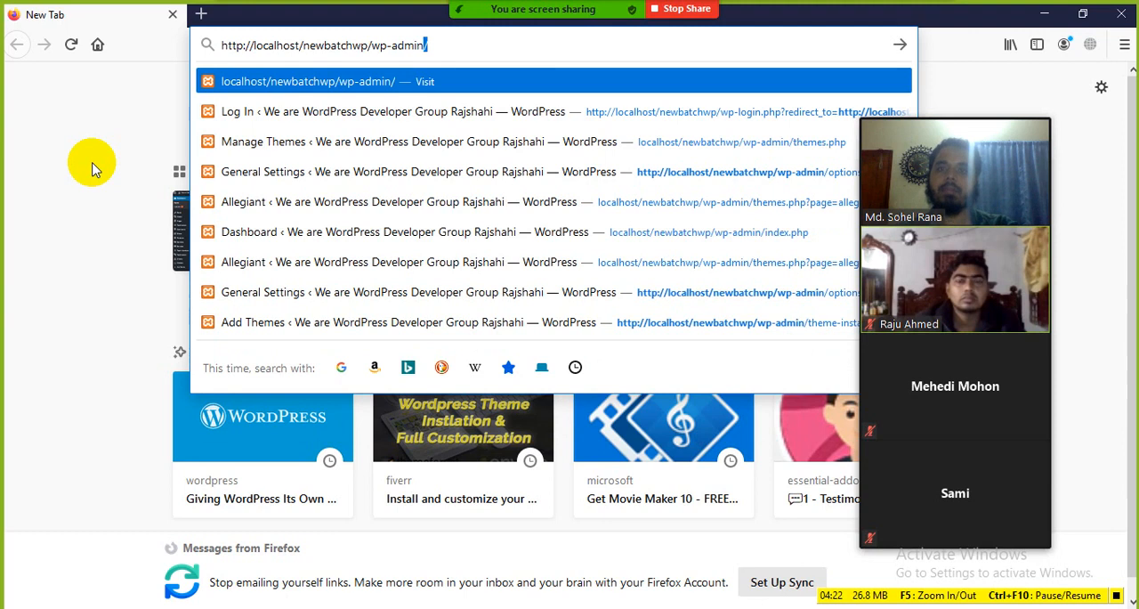
{"action": "key", "text": "Return"}
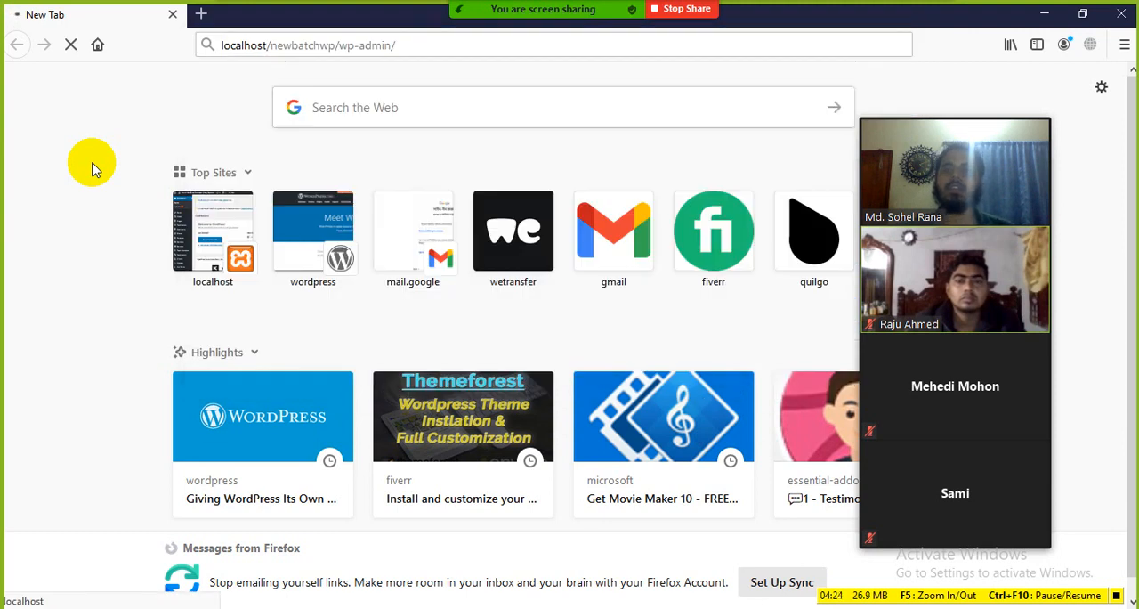
Log in to WordPress with the username admin and the account password
{"action": "left_click", "coordinate": [530, 312]}
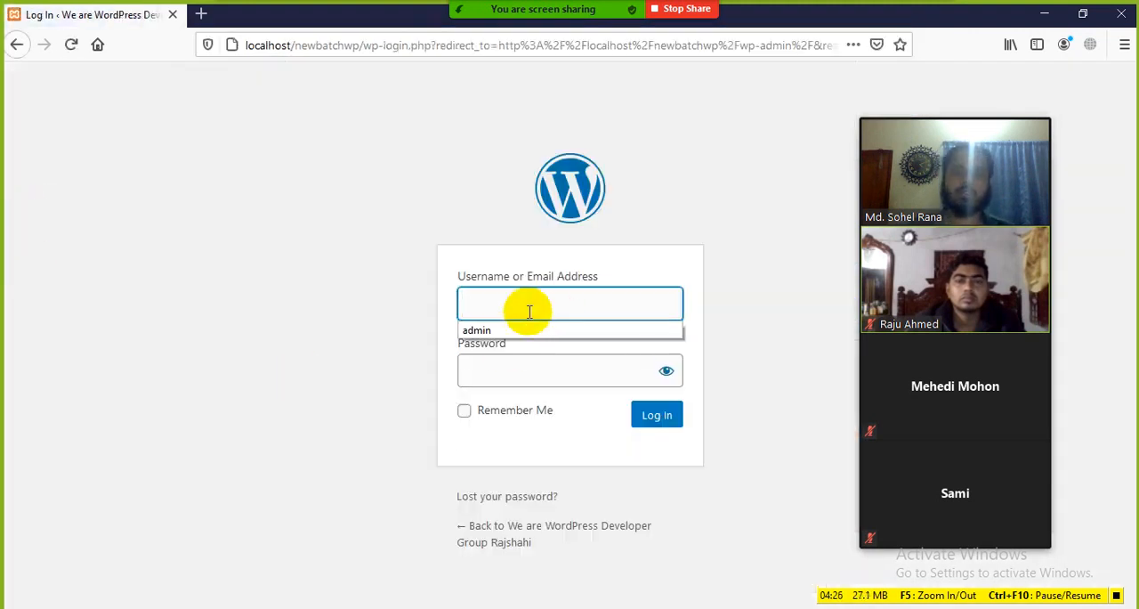
{"action": "left_click", "coordinate": [254, 366]}
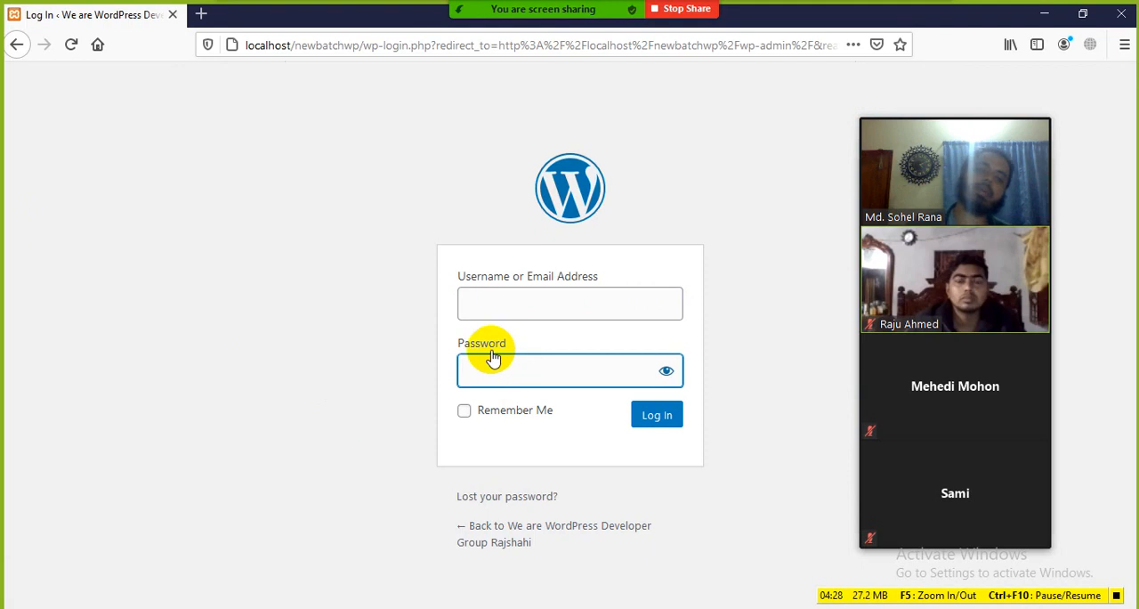
{"action": "left_click", "coordinate": [498, 303]}
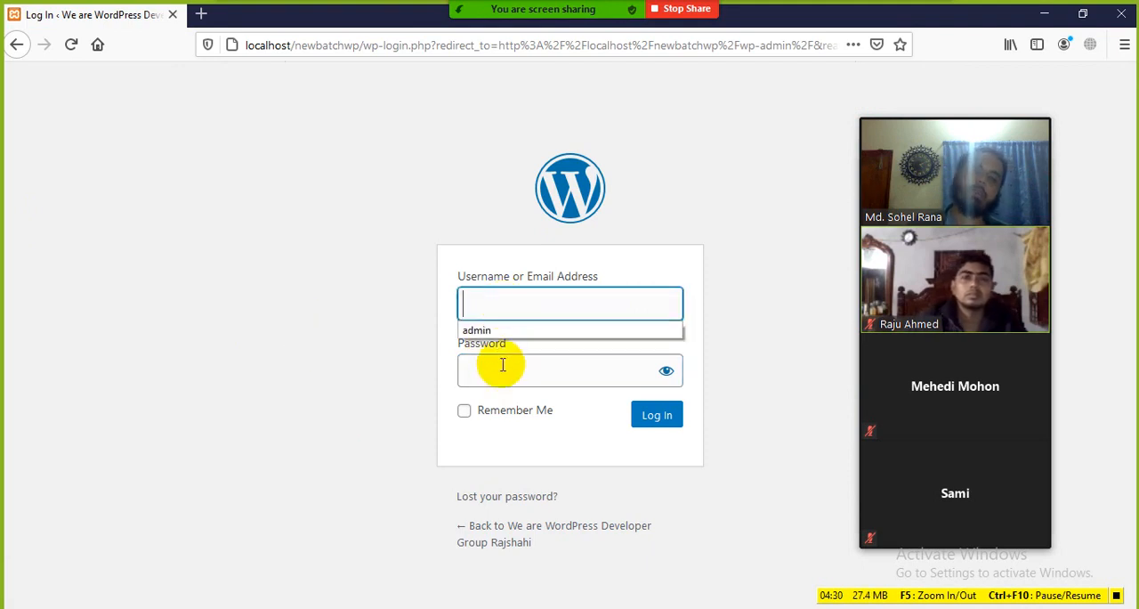
{"action": "left_click", "coordinate": [498, 367]}
{"action": "left_click", "coordinate": [526, 307]}
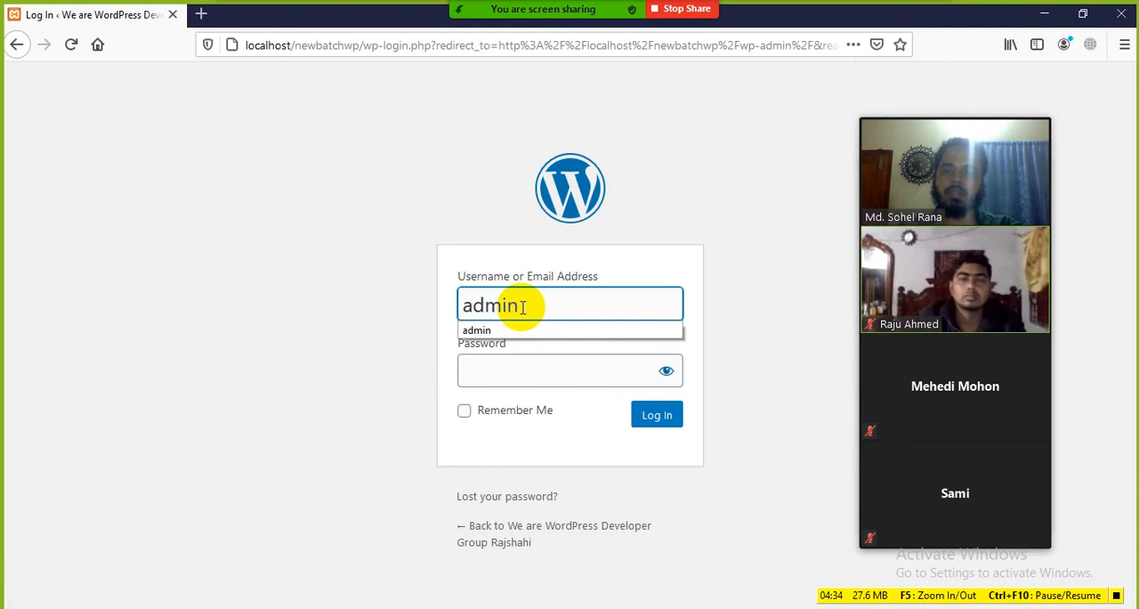
{"action": "left_click", "coordinate": [510, 363]}
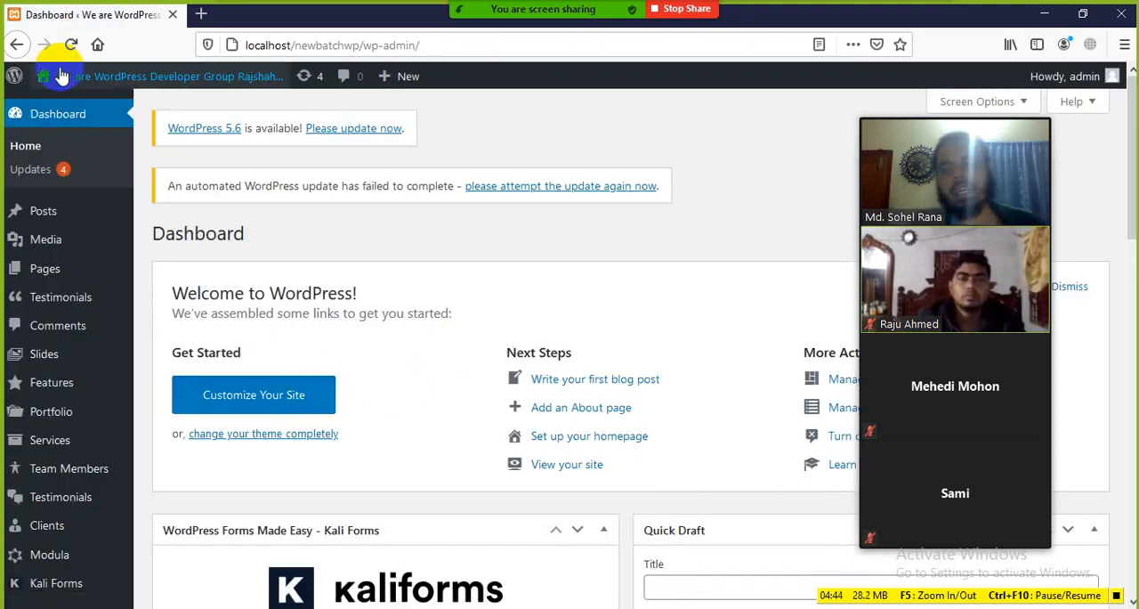
Open the site's front end in a new tab and look over its homepage alongside the dashboard
{"action": "mouse_move", "coordinate": [60, 96]}
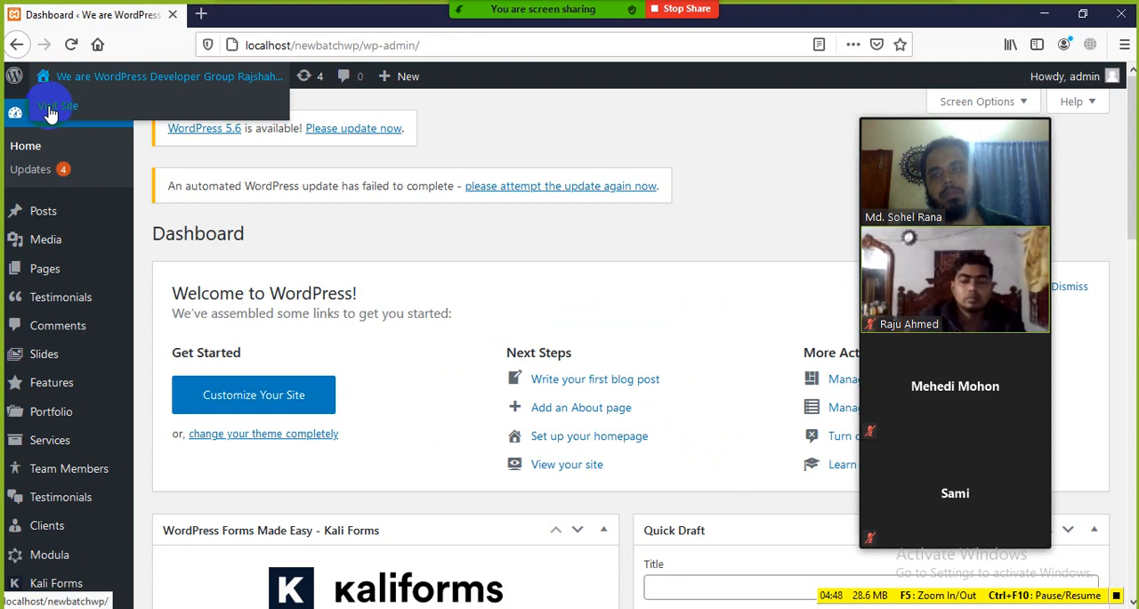
{"action": "middle_click", "coordinate": [51, 108]}
{"action": "left_click", "coordinate": [240, 12]}
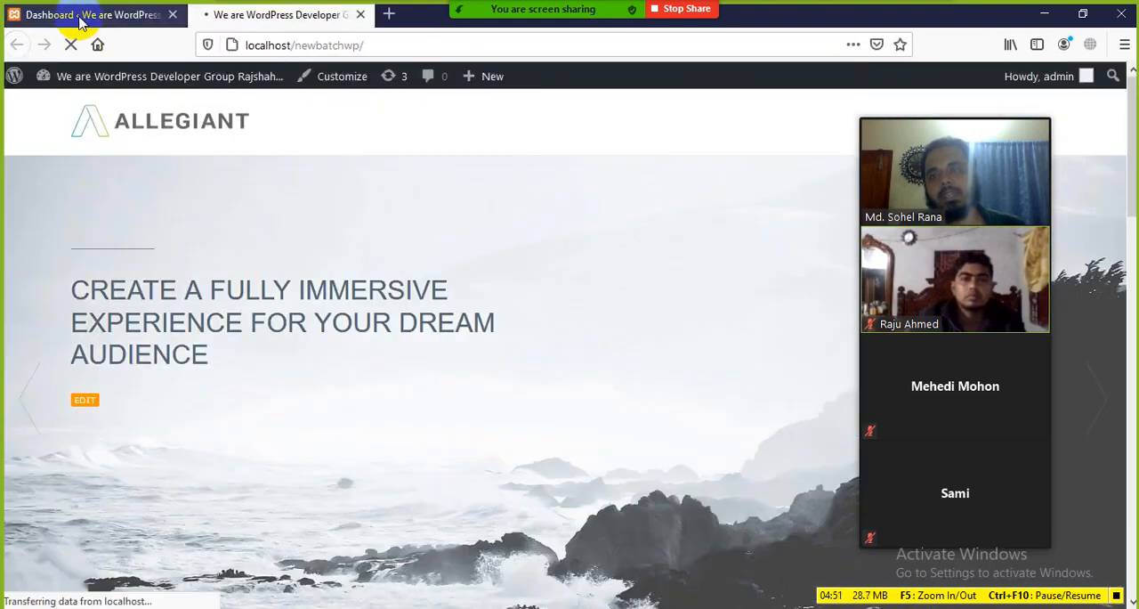
{"action": "left_click", "coordinate": [89, 15]}
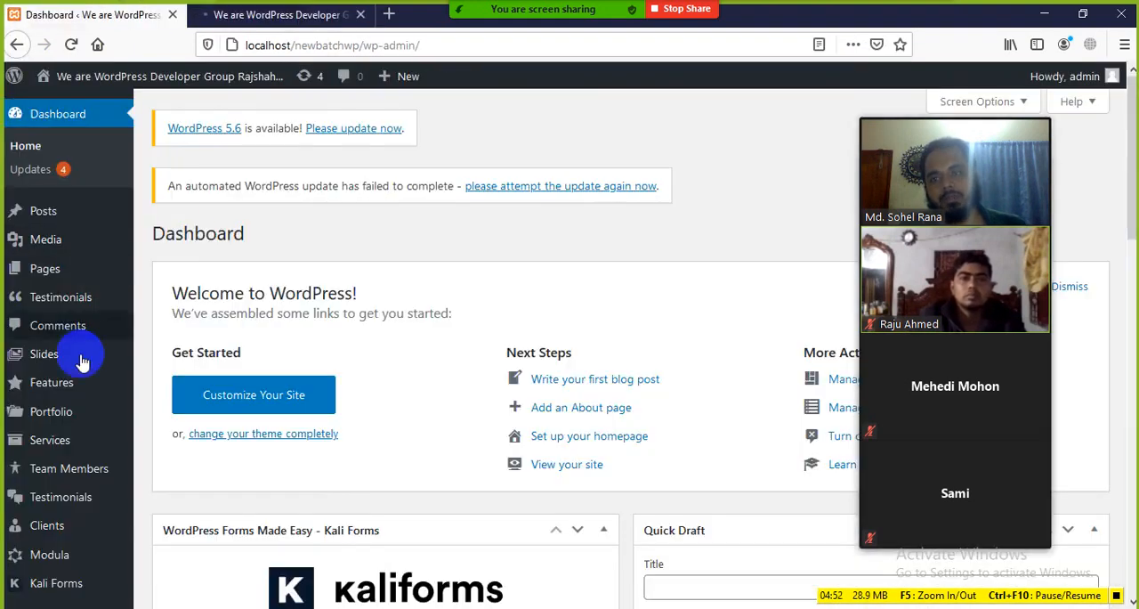
{"action": "left_click", "coordinate": [234, 14]}
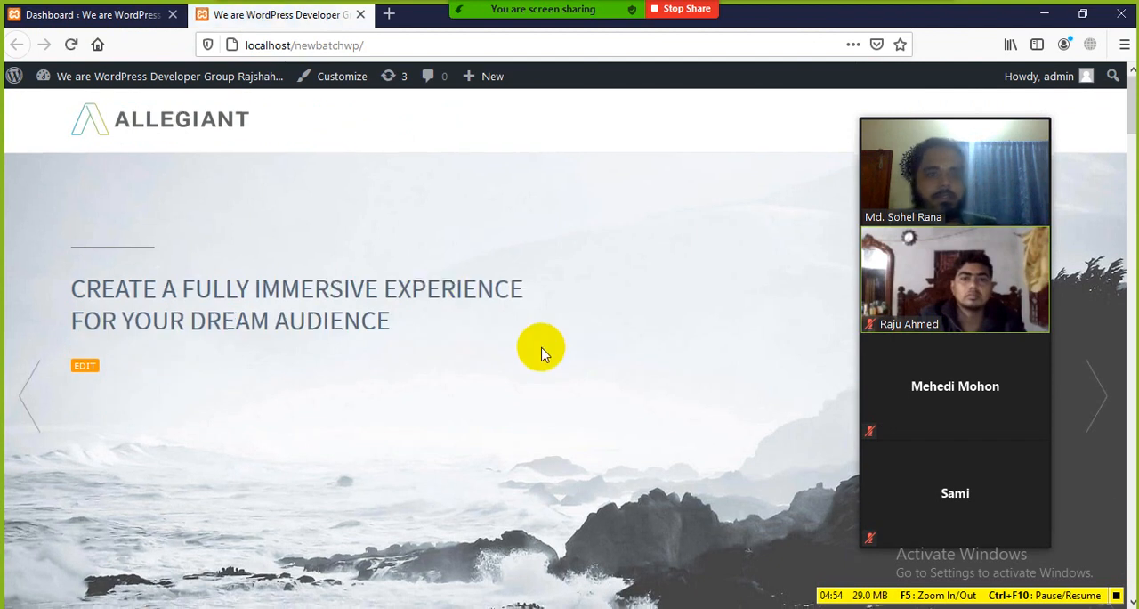
{"action": "scroll", "coordinate": [539, 347], "scroll_direction": "down", "scroll_amount": 2}
{"action": "scroll", "coordinate": [516, 338], "scroll_direction": "up", "scroll_amount": 2}
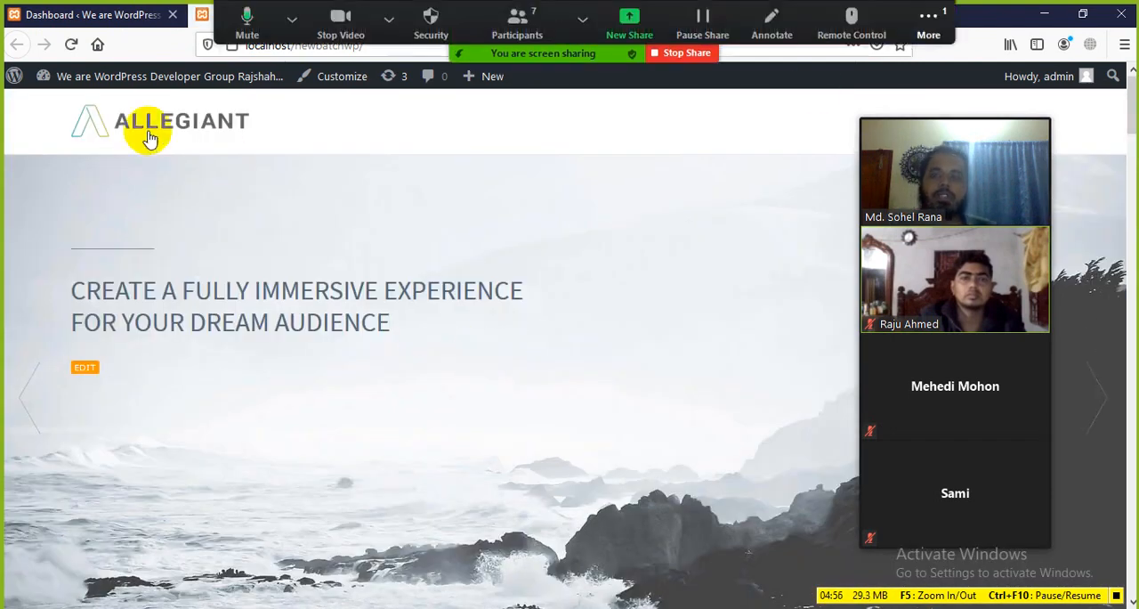
Open the Zoom meeting chat, minimize the windows behind it to read the latest messages, and close the chat
{"action": "left_click", "coordinate": [930, 22]}
{"action": "left_click", "coordinate": [926, 57]}
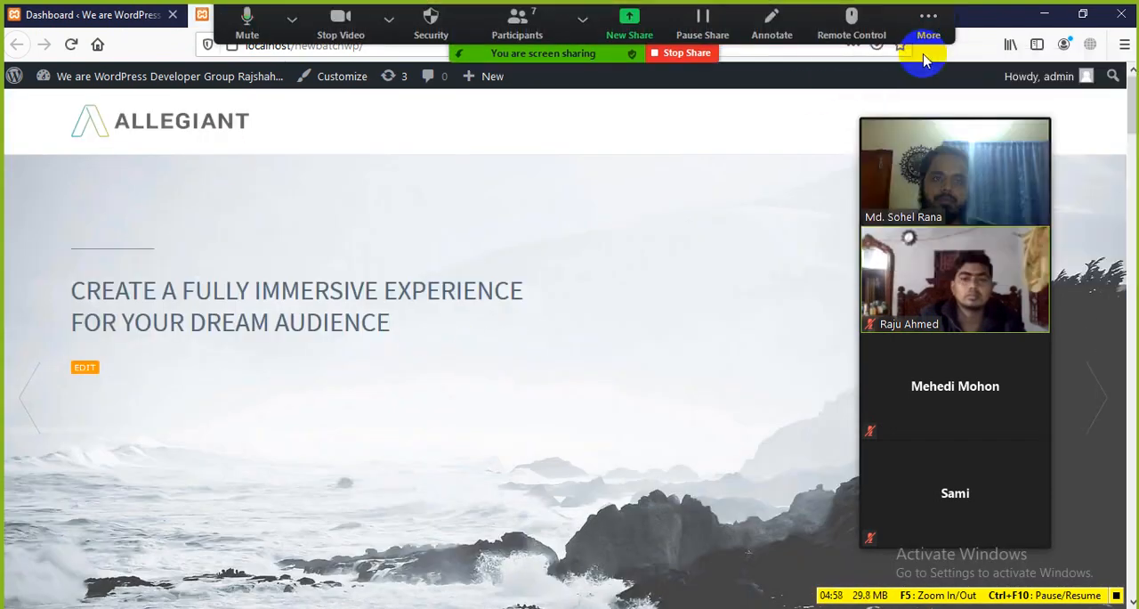
{"action": "left_click", "coordinate": [1047, 14]}
{"action": "left_click", "coordinate": [1046, 14]}
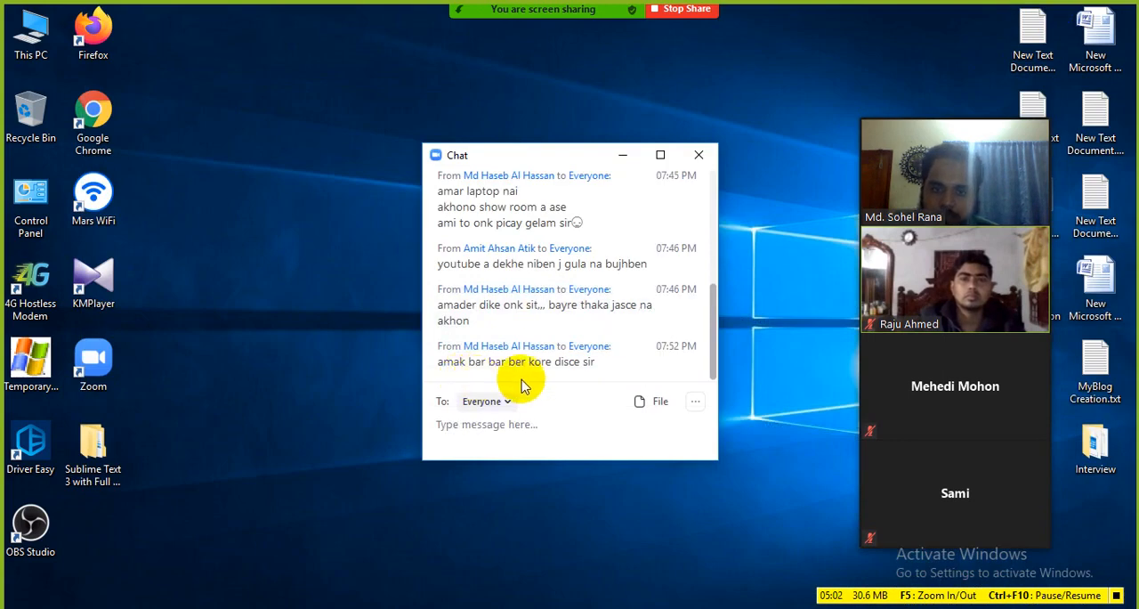
{"action": "left_click", "coordinate": [699, 159]}
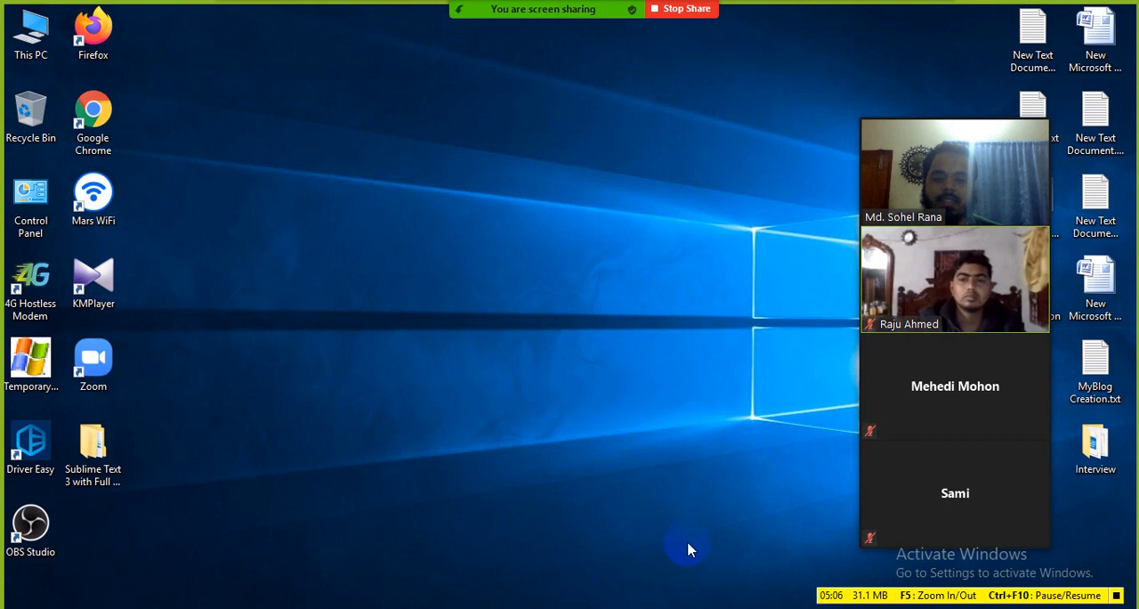
Switch to the Class-03 document in Word and start a new Zoom share of the whole screen
{"action": "left_click", "coordinate": [658, 607]}
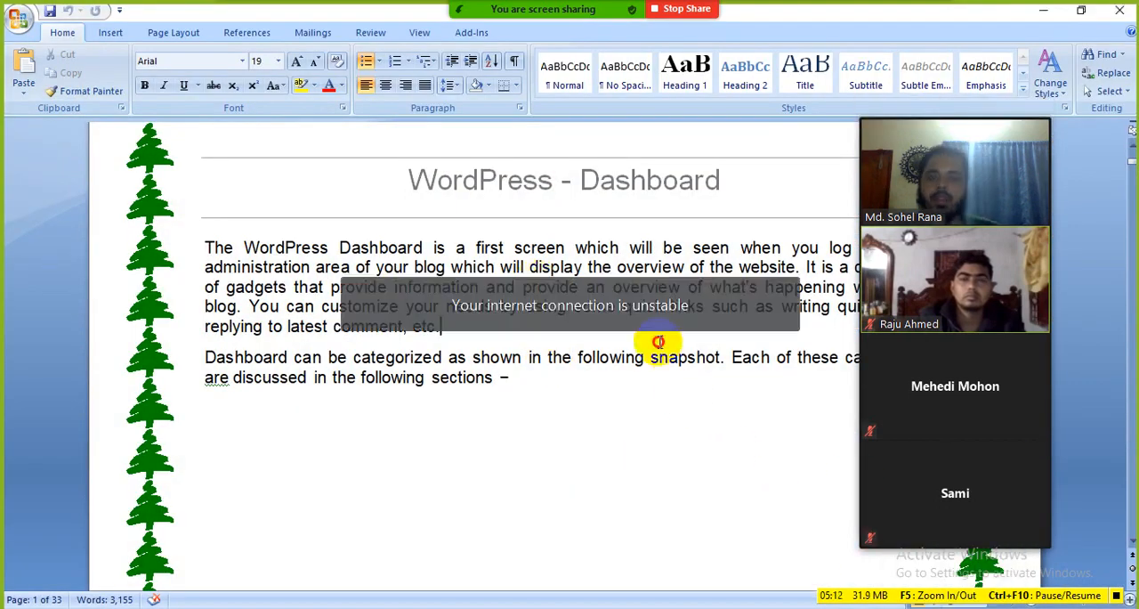
{"action": "scroll", "coordinate": [649, 347], "scroll_direction": "up", "scroll_amount": 2}
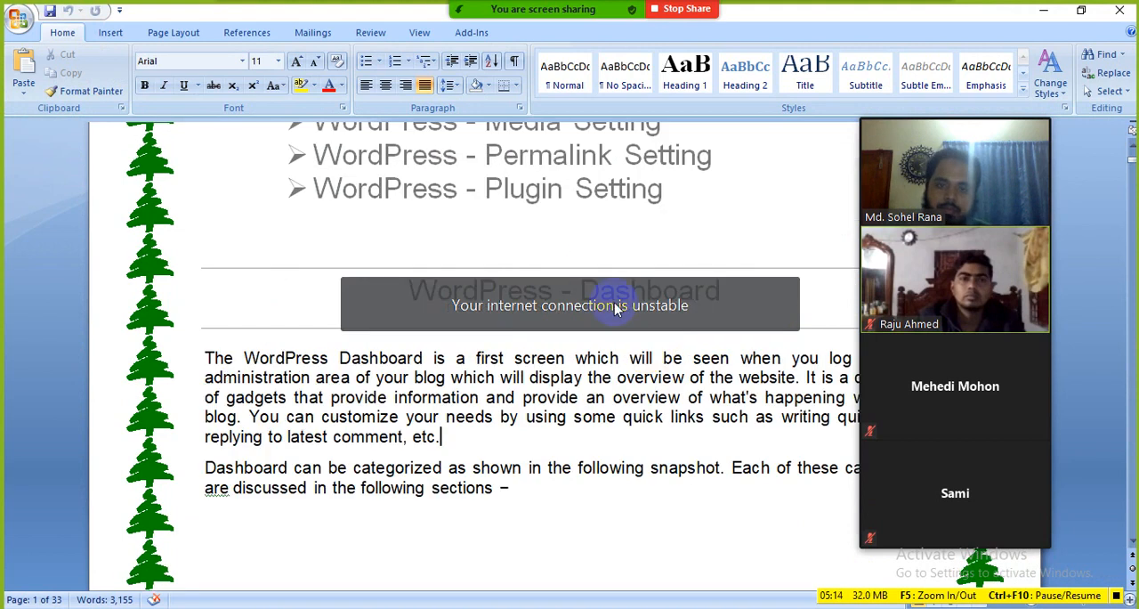
{"action": "left_click", "coordinate": [661, 205]}
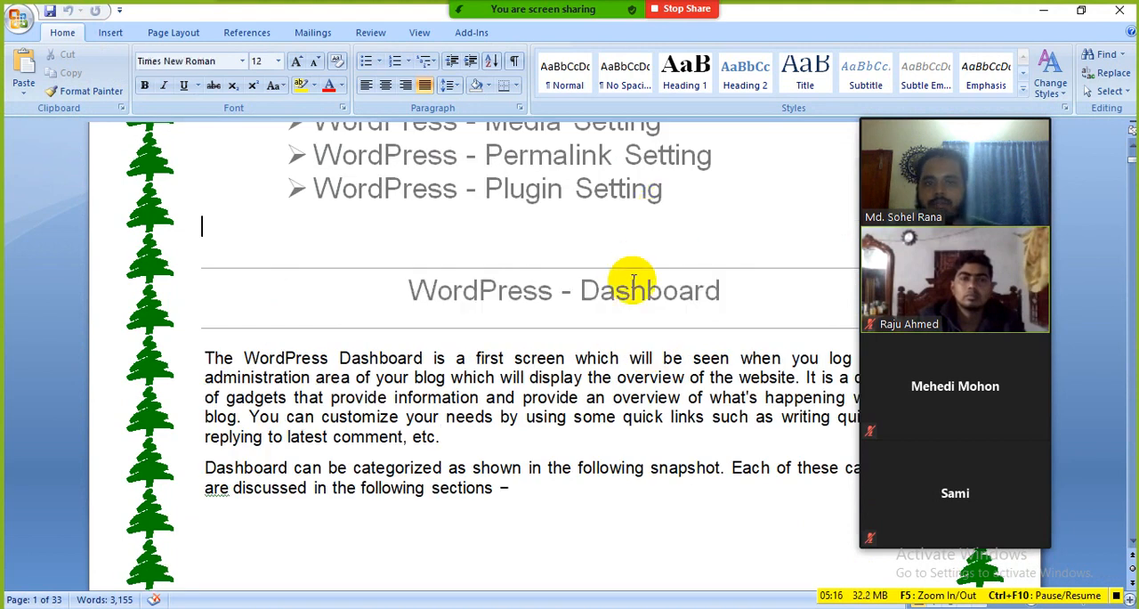
{"action": "left_click", "coordinate": [626, 25]}
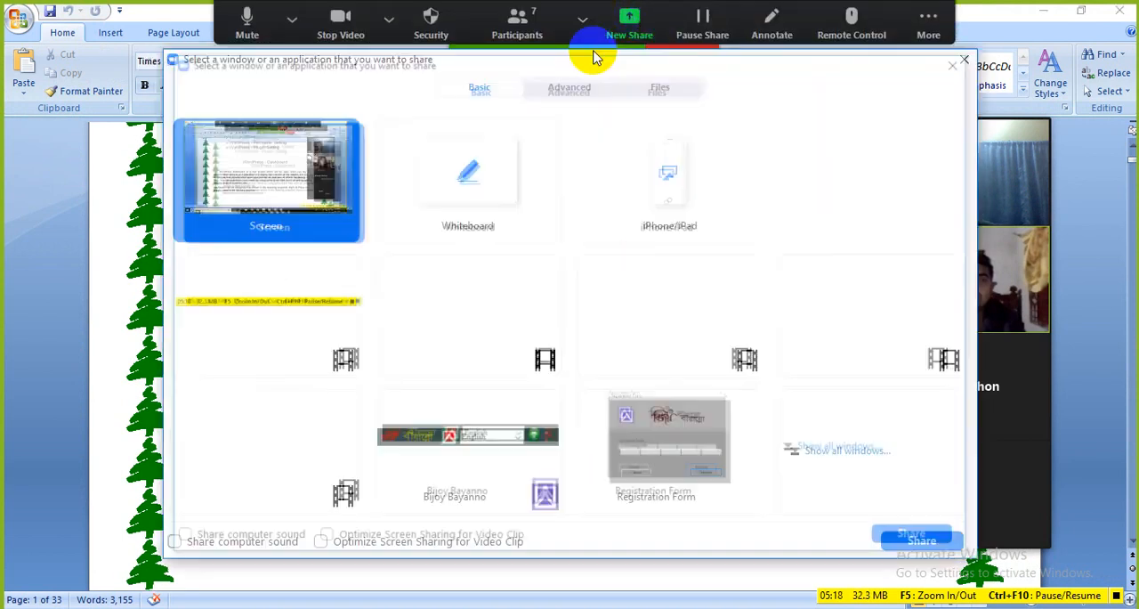
{"action": "left_click", "coordinate": [922, 541]}
{"action": "scroll", "coordinate": [598, 452], "scroll_direction": "down", "scroll_amount": 6}
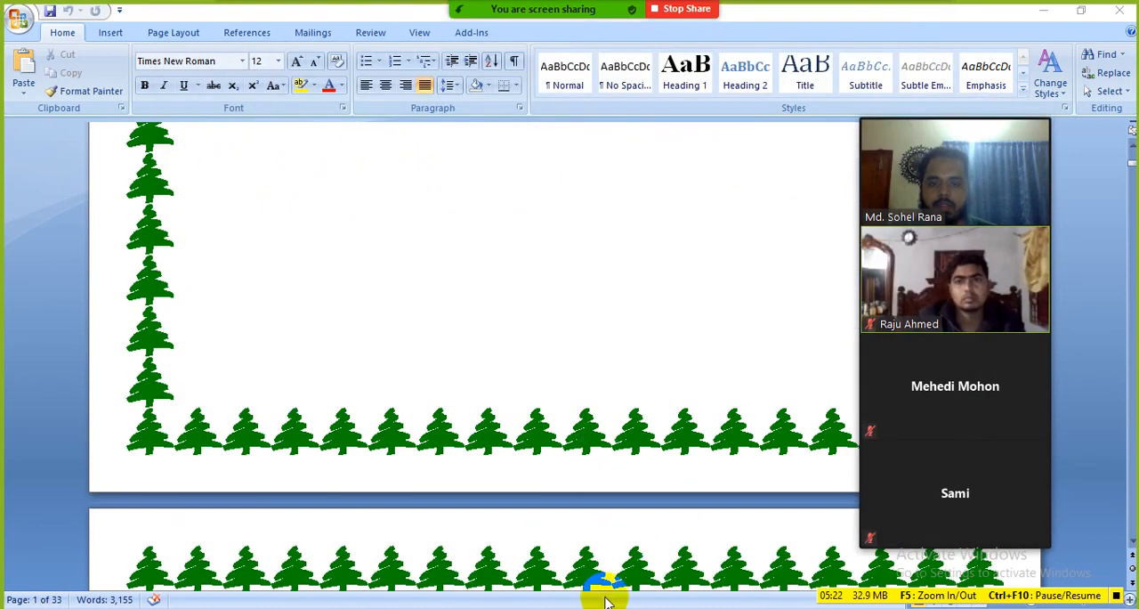
Switch back to Firefox, look over the homepage, and reveal the Slides entries in the dashboard's admin menu
{"action": "key", "text": "alt+Tab"}
{"action": "scroll", "coordinate": [341, 254], "scroll_direction": "down", "scroll_amount": 3}
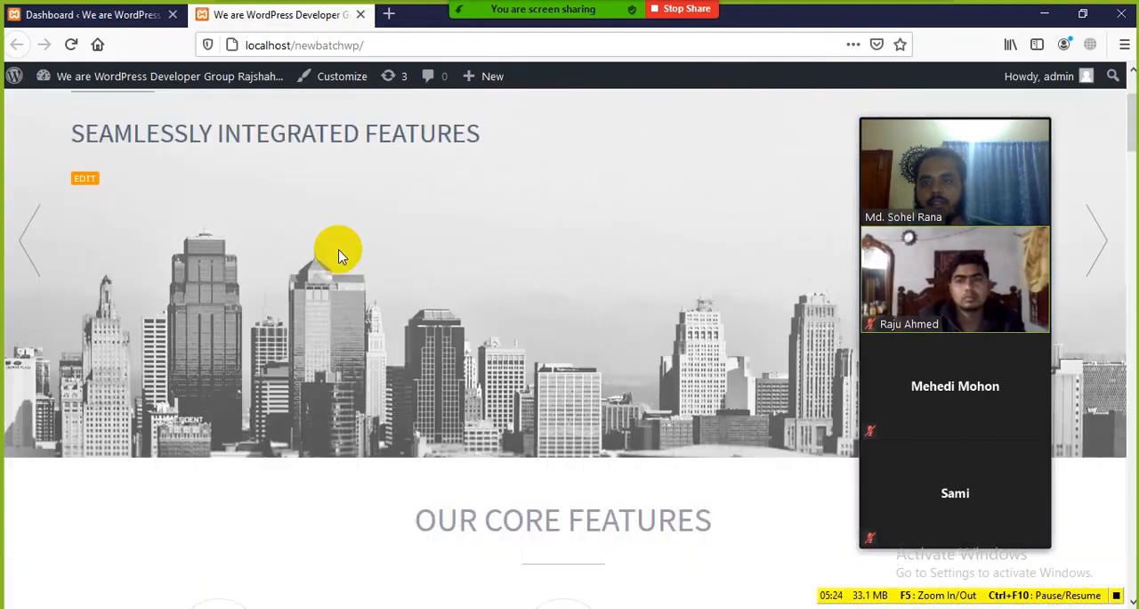
{"action": "scroll", "coordinate": [341, 258], "scroll_direction": "up", "scroll_amount": 3}
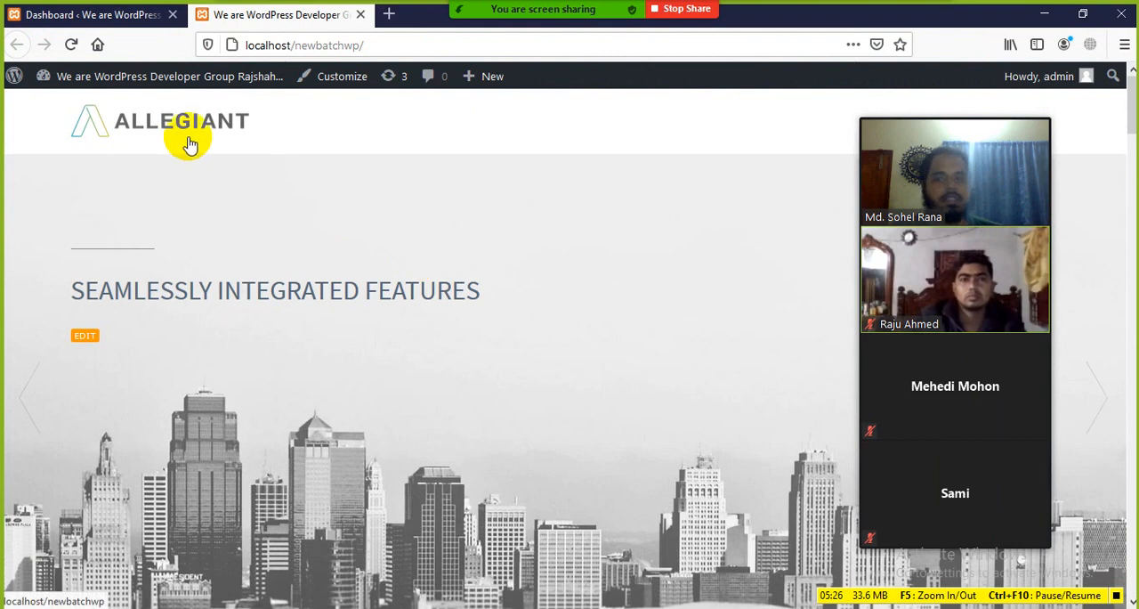
{"action": "left_click", "coordinate": [120, 15]}
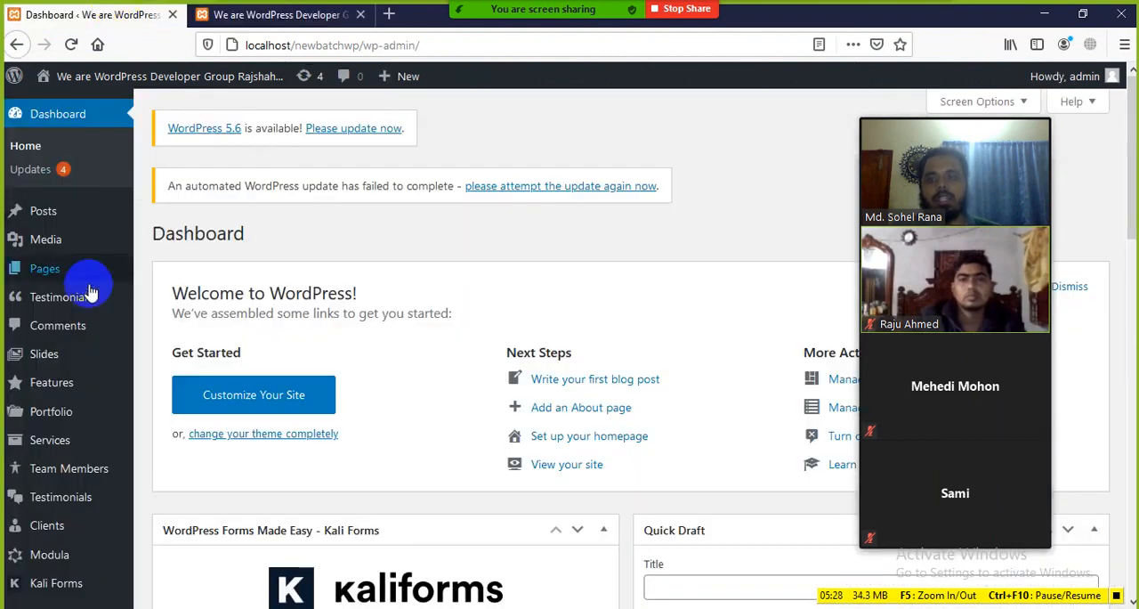
{"action": "mouse_move", "coordinate": [70, 351]}
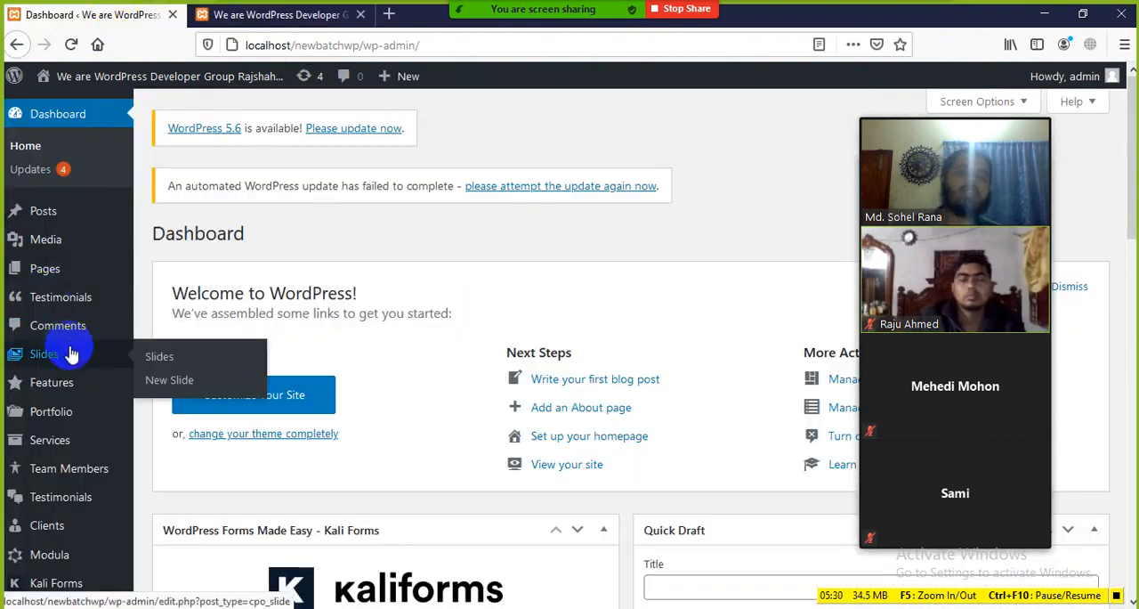
Return to the site's homepage and step backward through the slides of its main slider
{"action": "left_click", "coordinate": [238, 15]}
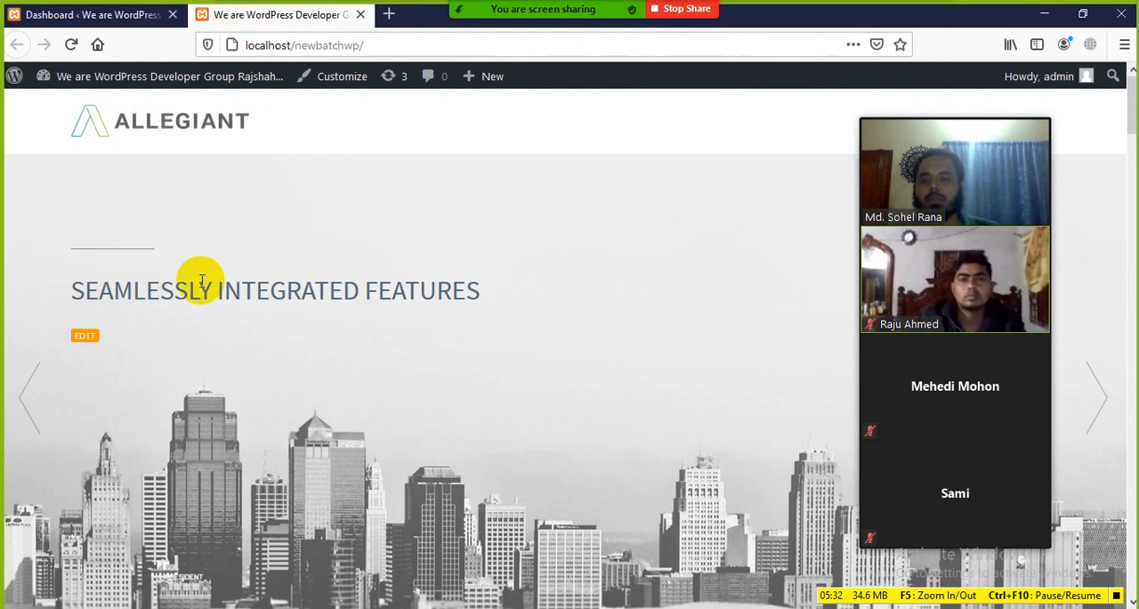
{"action": "scroll", "coordinate": [211, 317], "scroll_direction": "down", "scroll_amount": 3}
{"action": "left_click", "coordinate": [26, 242]}
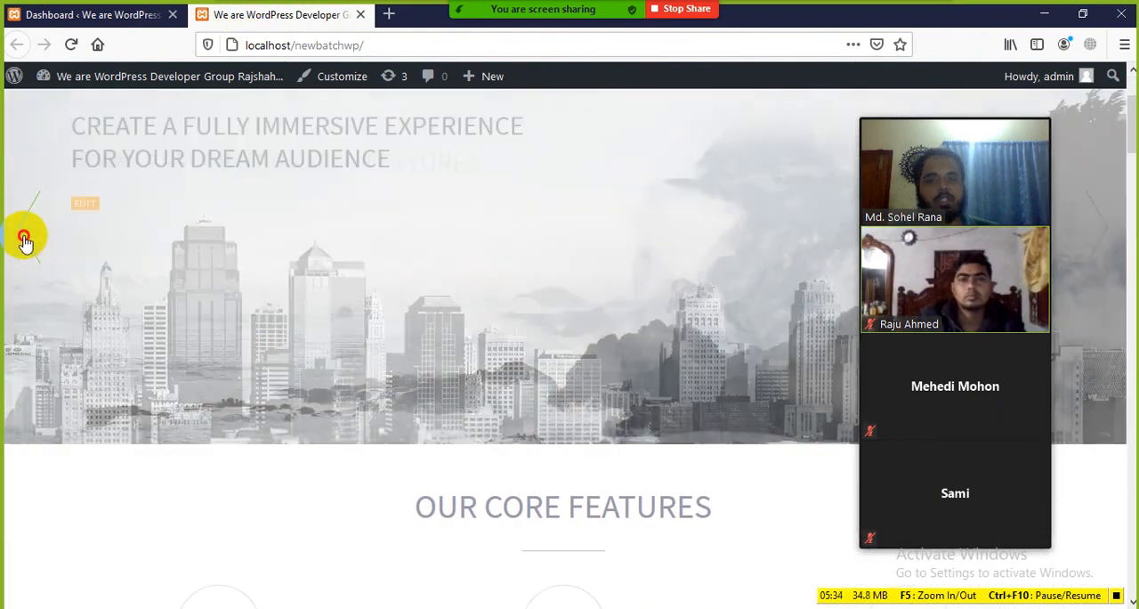
{"action": "left_click", "coordinate": [26, 241]}
Examine the homepage's Our Core Features section and continue down to the Take a Look at Our Work section
{"action": "scroll", "coordinate": [328, 428], "scroll_direction": "down", "scroll_amount": 2}
{"action": "scroll", "coordinate": [329, 428], "scroll_direction": "down", "scroll_amount": 2}
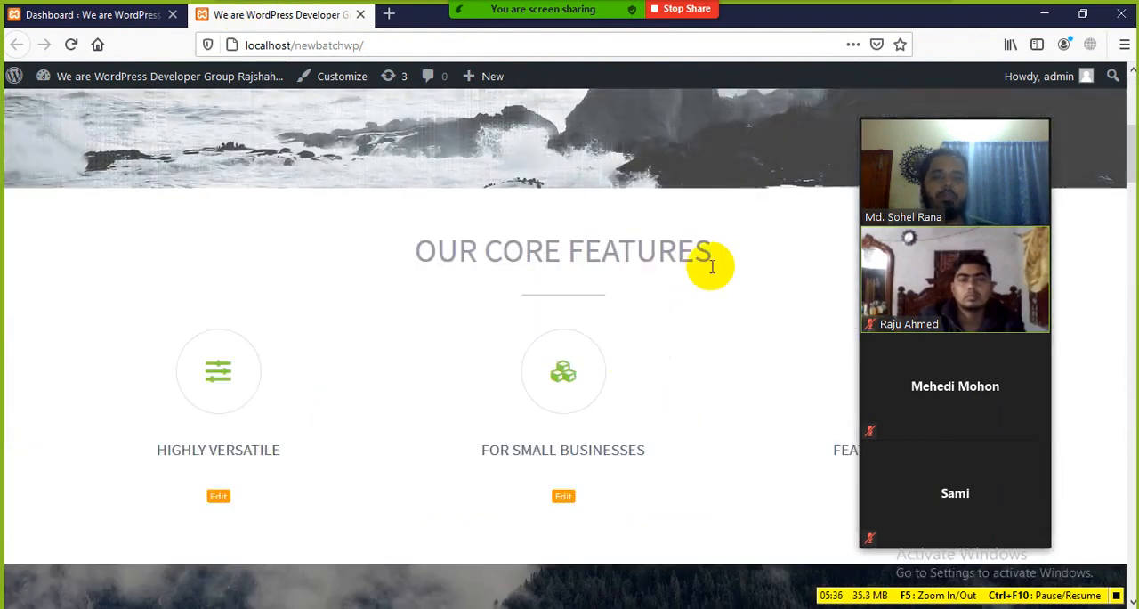
{"action": "left_click_drag", "start_coordinate": [711, 259], "coordinate": [469, 245]}
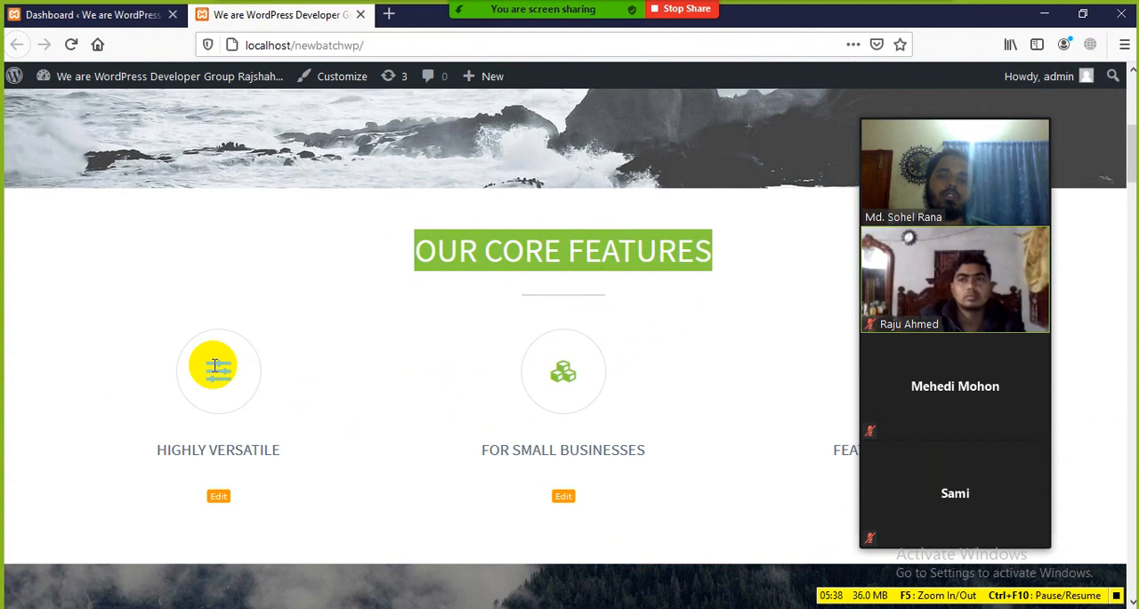
{"action": "left_click", "coordinate": [378, 396]}
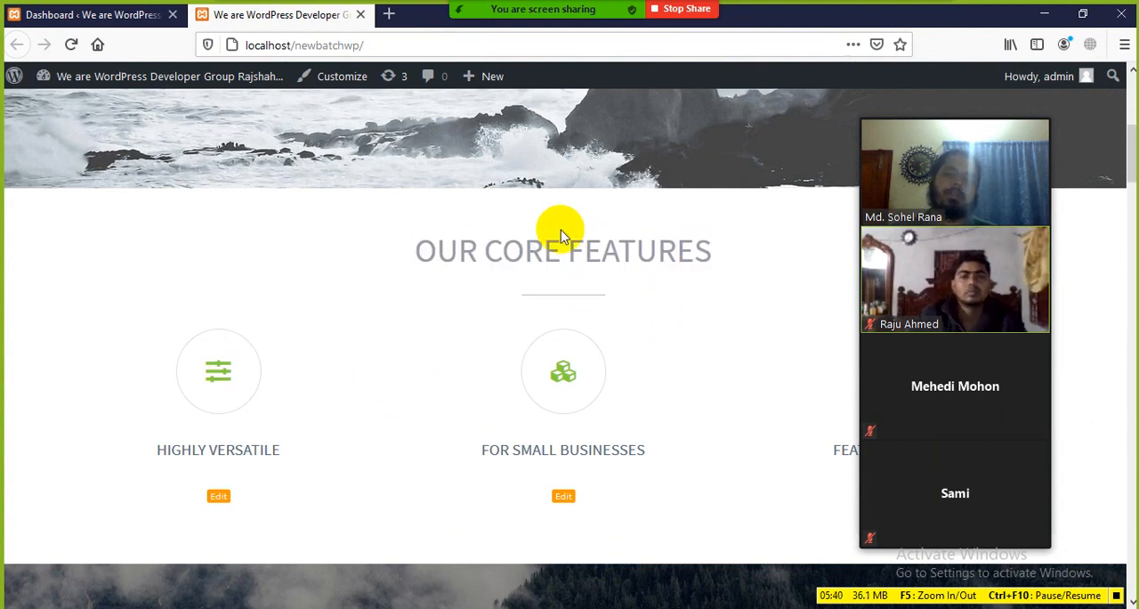
{"action": "left_click", "coordinate": [93, 14]}
{"action": "left_click", "coordinate": [279, 18]}
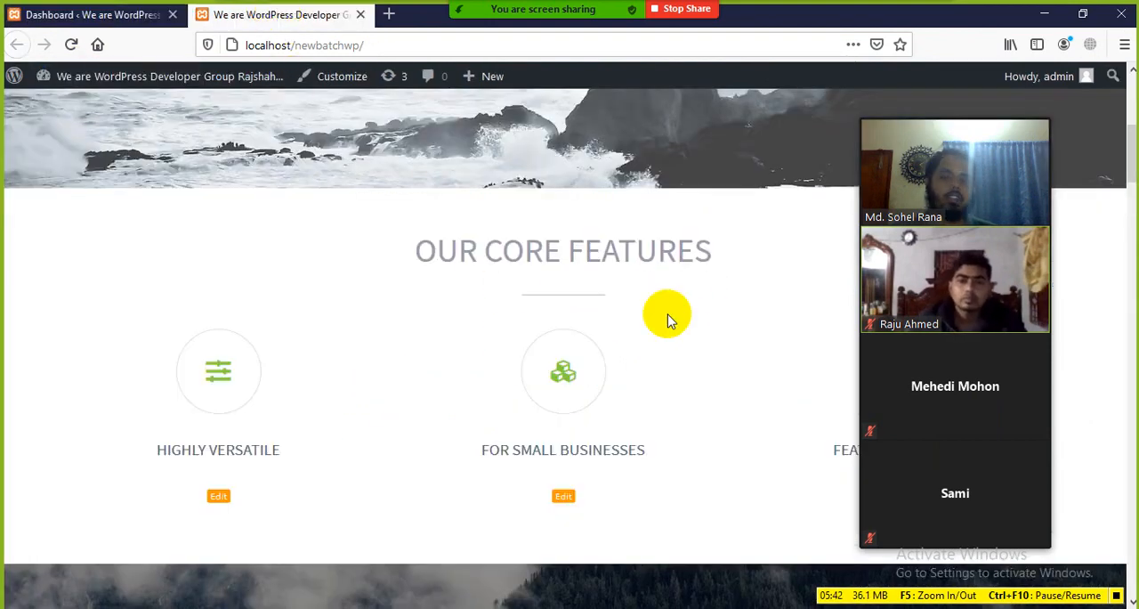
{"action": "left_click_drag", "start_coordinate": [712, 262], "coordinate": [386, 241]}
{"action": "left_click", "coordinate": [372, 253]}
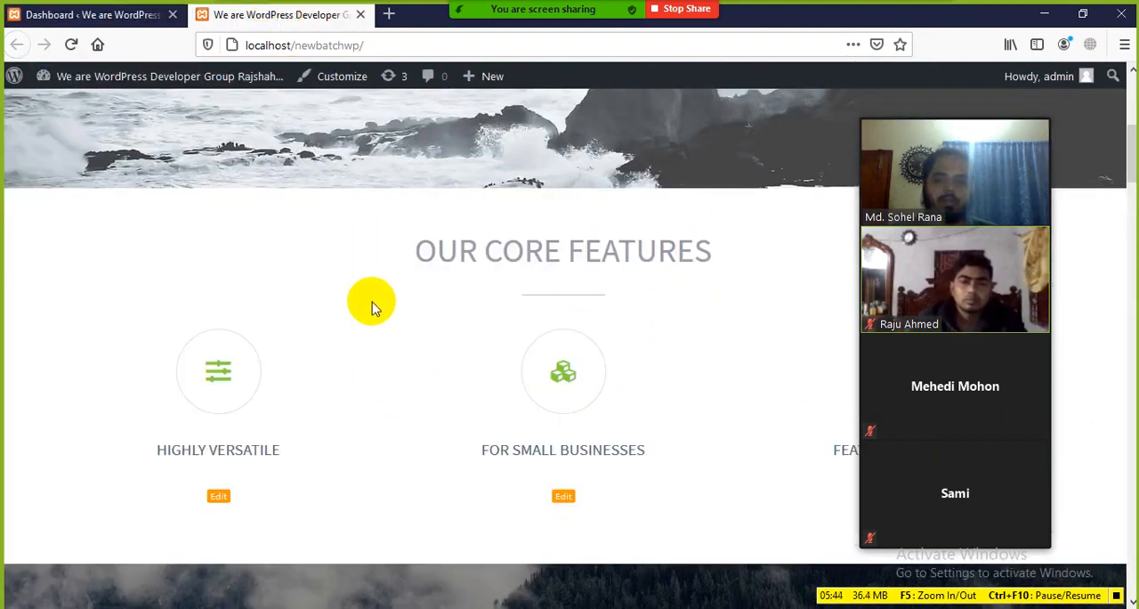
{"action": "scroll", "coordinate": [372, 306], "scroll_direction": "down", "scroll_amount": 2}
{"action": "scroll", "coordinate": [569, 354], "scroll_direction": "down", "scroll_amount": 4}
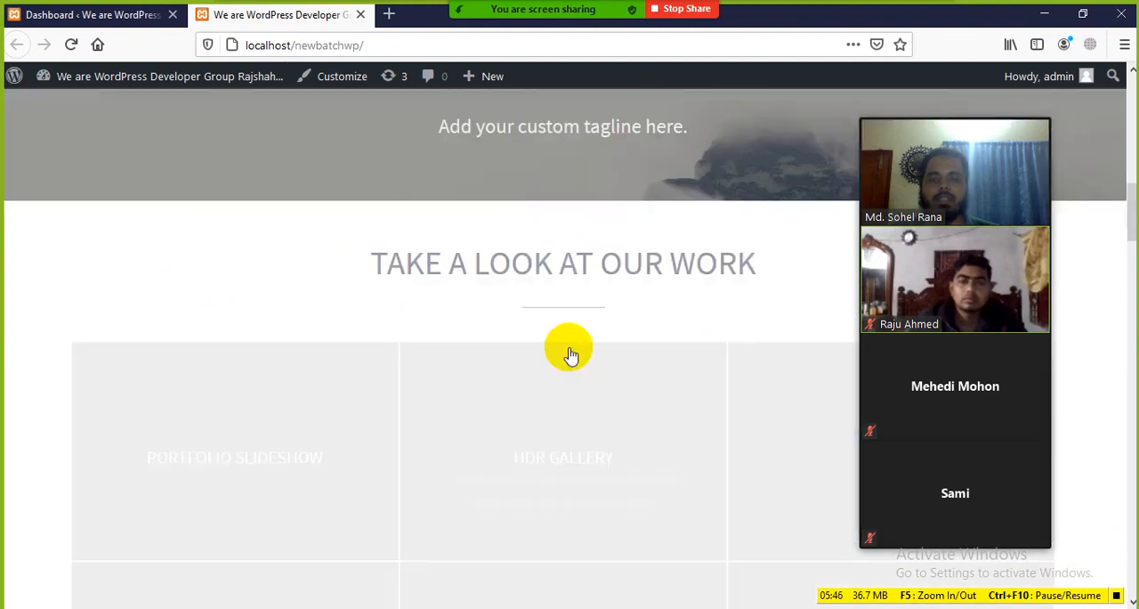
Examine the portfolio items in the Take a Look at Our Work section, return to the homepage's main slider, and briefly check the dashboard
{"action": "scroll", "coordinate": [551, 338], "scroll_direction": "up", "scroll_amount": 2}
{"action": "scroll", "coordinate": [549, 340], "scroll_direction": "down", "scroll_amount": 4}
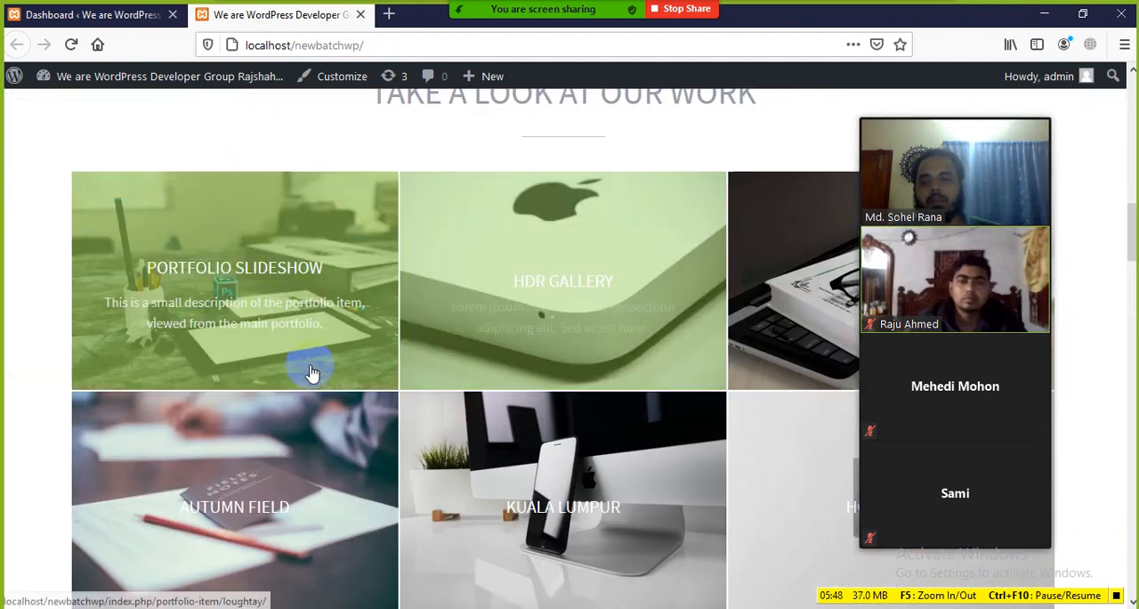
{"action": "scroll", "coordinate": [329, 373], "scroll_direction": "up", "scroll_amount": 9}
{"action": "scroll", "coordinate": [338, 378], "scroll_direction": "up", "scroll_amount": 5}
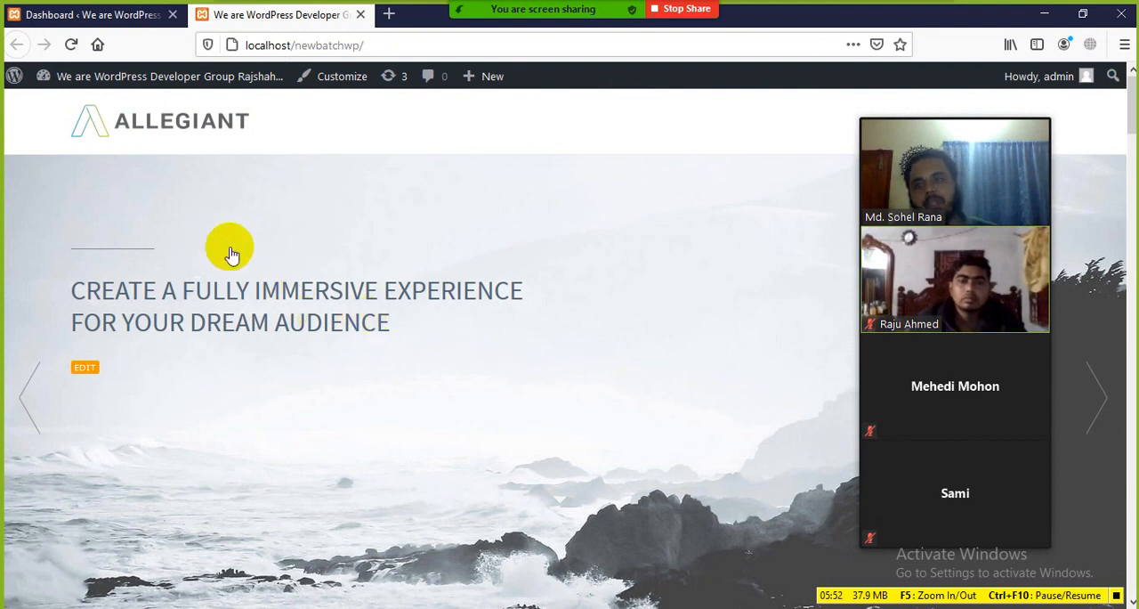
{"action": "left_click", "coordinate": [124, 16]}
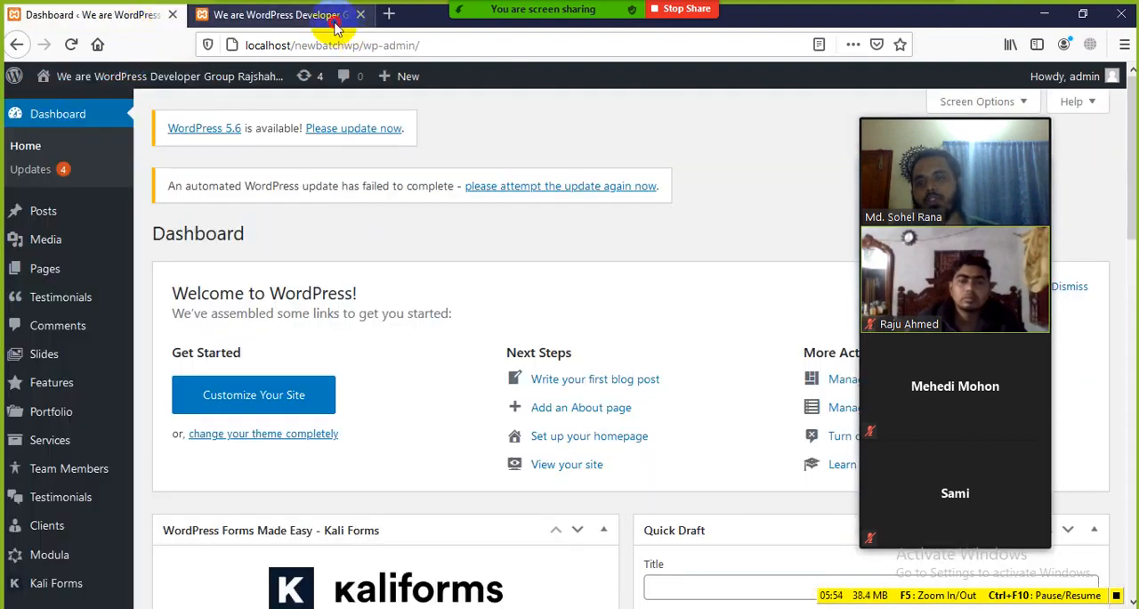
{"action": "left_click", "coordinate": [298, 15]}
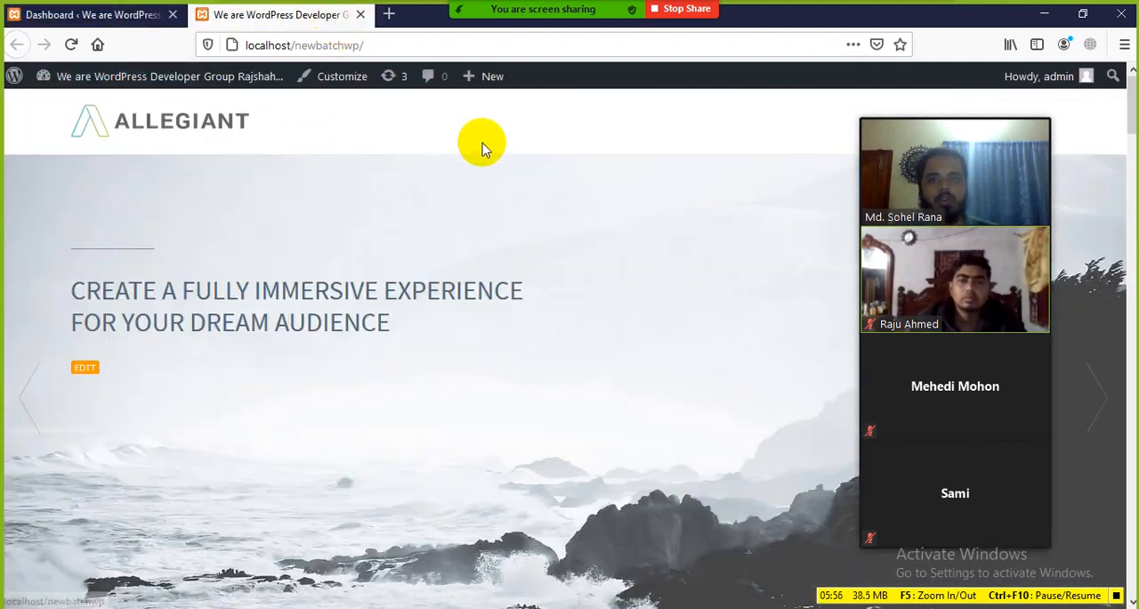
Move the Zoom participant video window lower and slightly inward over the homepage
{"action": "mouse_move", "coordinate": [952, 149]}
{"action": "left_click_drag", "start_coordinate": [966, 108], "coordinate": [941, 182]}
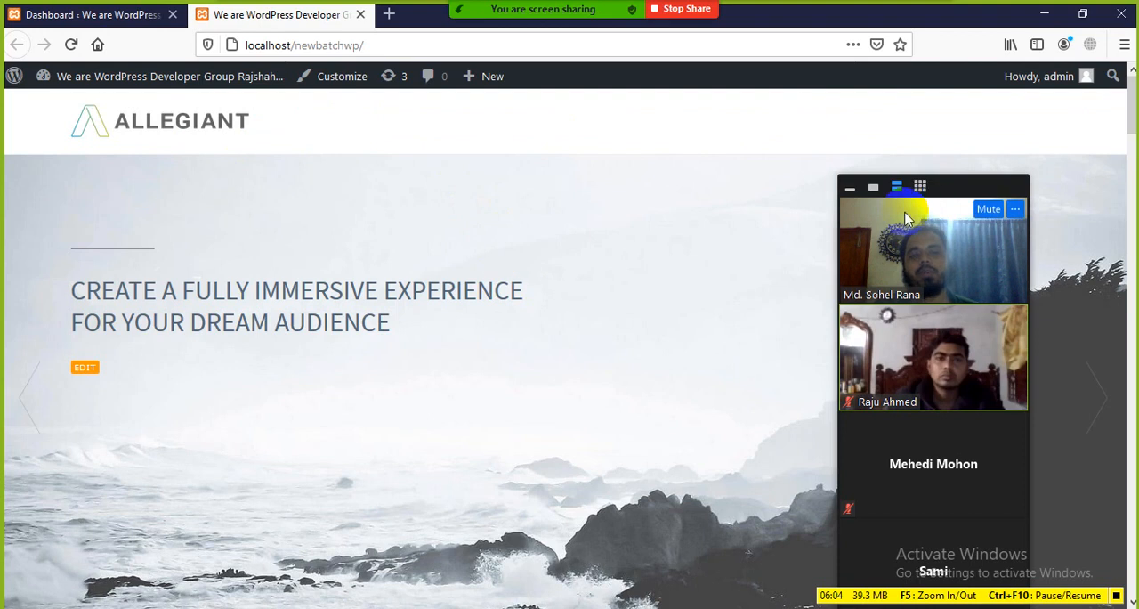
{"action": "left_click_drag", "start_coordinate": [961, 208], "coordinate": [961, 178]}
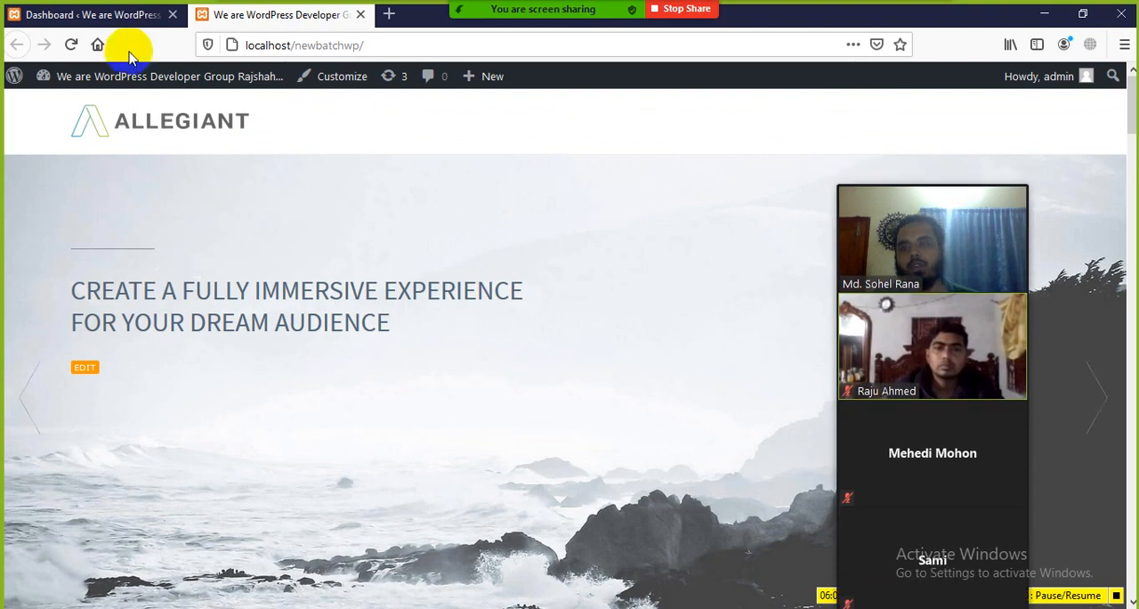
Compare the dashboard's Pages entry with the homepage, open the list of all pages, and look through it
{"action": "left_click", "coordinate": [125, 20]}
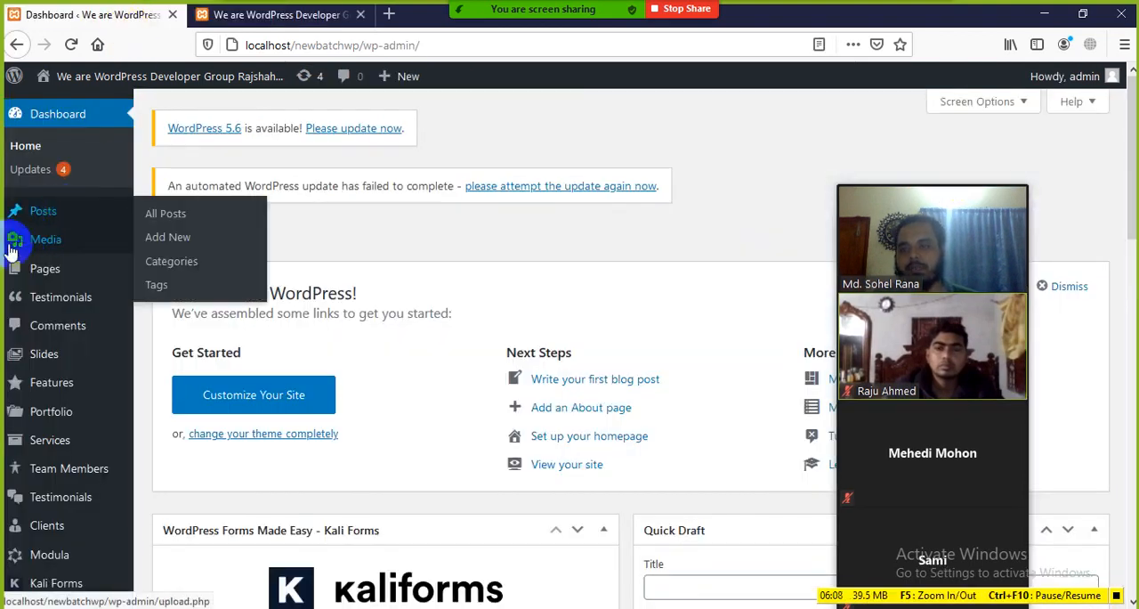
{"action": "mouse_move", "coordinate": [58, 279]}
{"action": "left_click", "coordinate": [267, 16]}
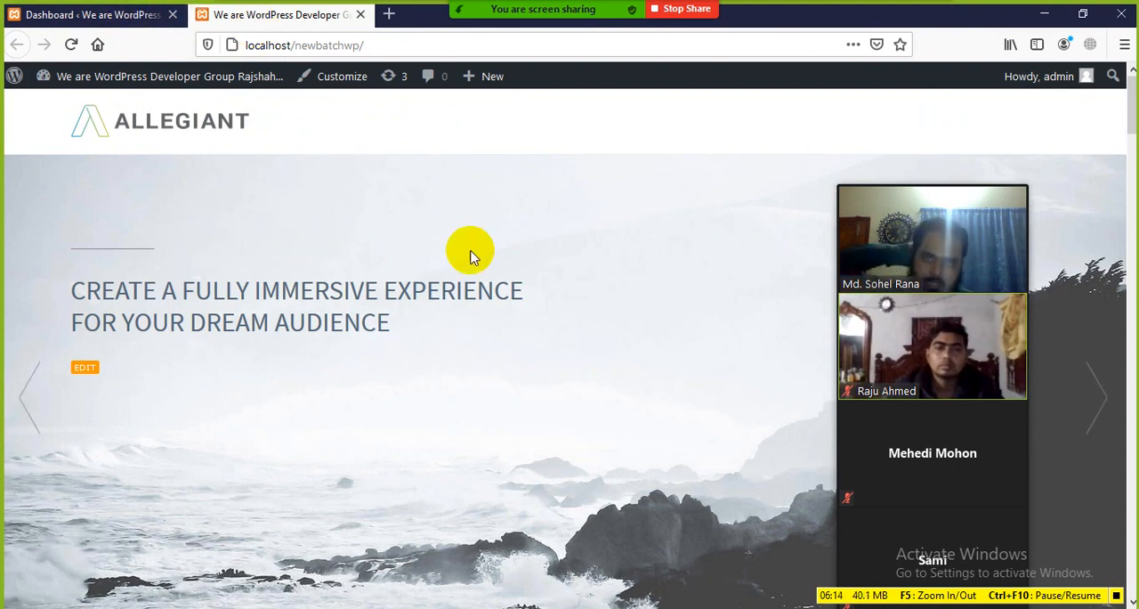
{"action": "left_click", "coordinate": [122, 16]}
{"action": "mouse_move", "coordinate": [60, 279]}
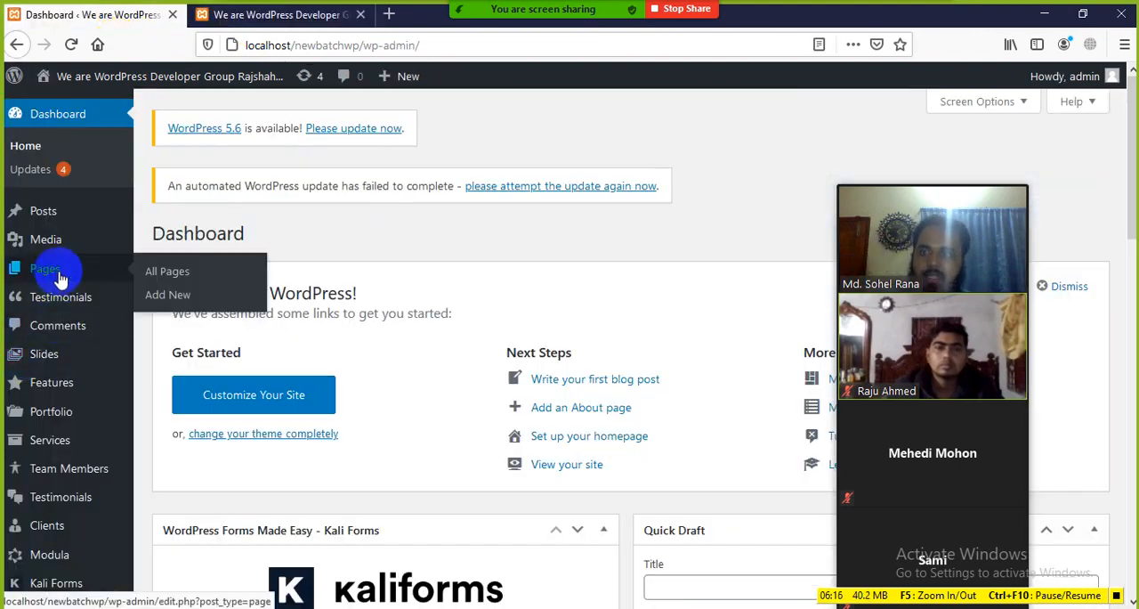
{"action": "left_click", "coordinate": [182, 279]}
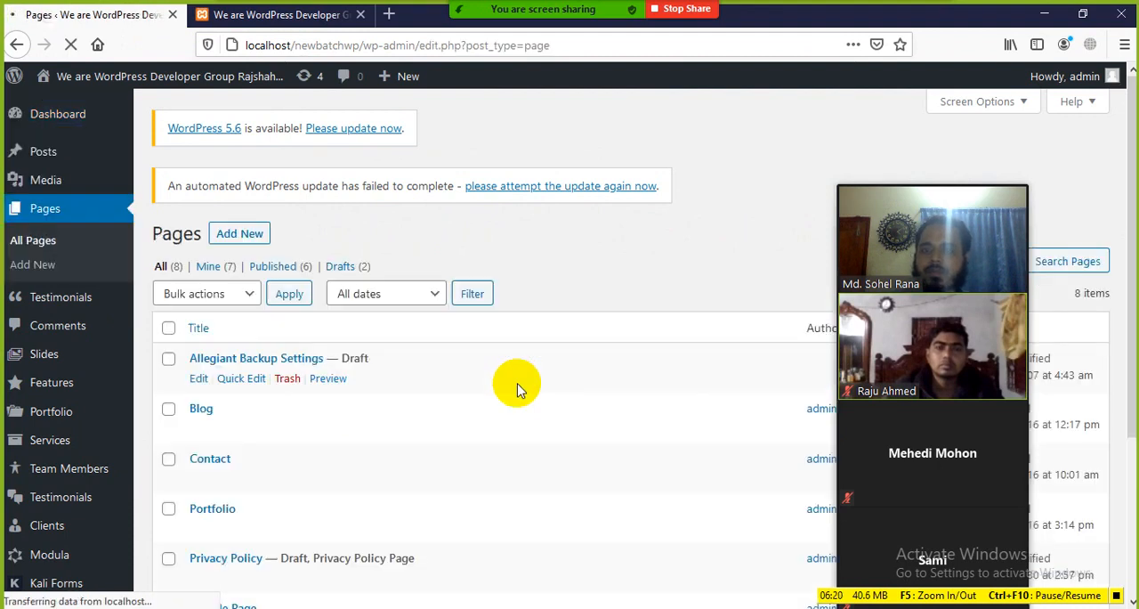
{"action": "scroll", "coordinate": [294, 322], "scroll_direction": "down", "scroll_amount": 2}
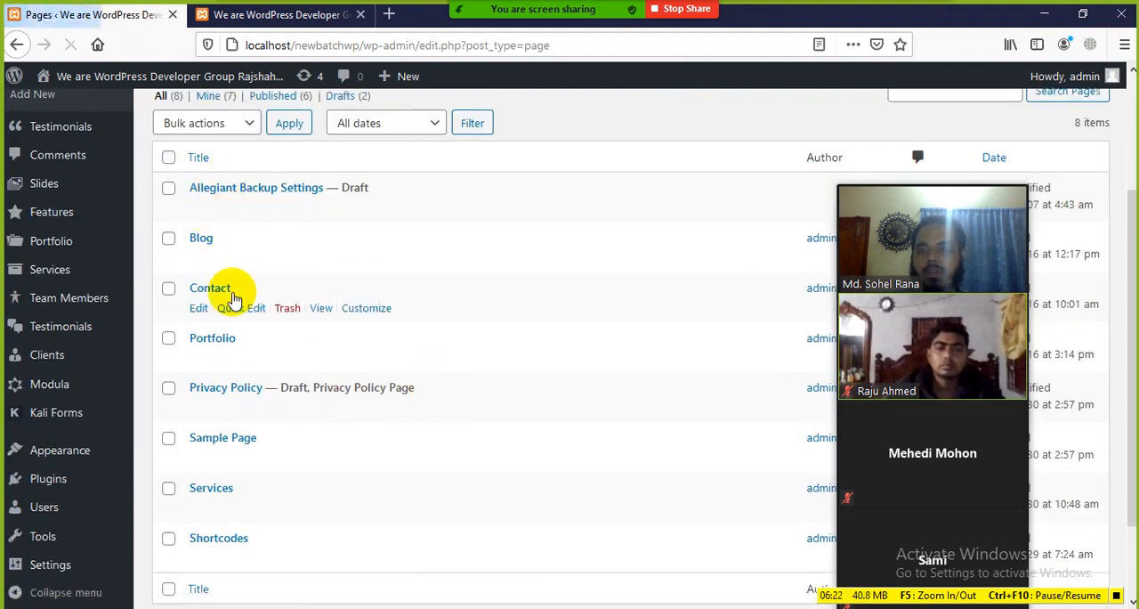
{"action": "scroll", "coordinate": [229, 293], "scroll_direction": "down", "scroll_amount": 2}
{"action": "scroll", "coordinate": [217, 472], "scroll_direction": "up", "scroll_amount": 2}
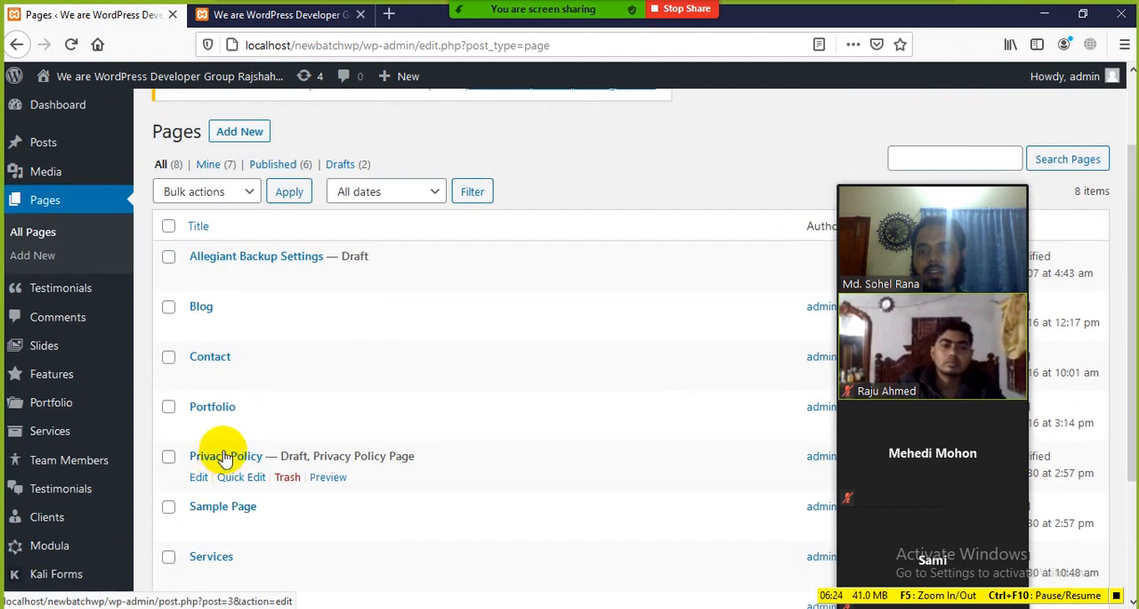
Check the homepage header against the admin area's list of pages
{"action": "left_click", "coordinate": [311, 12]}
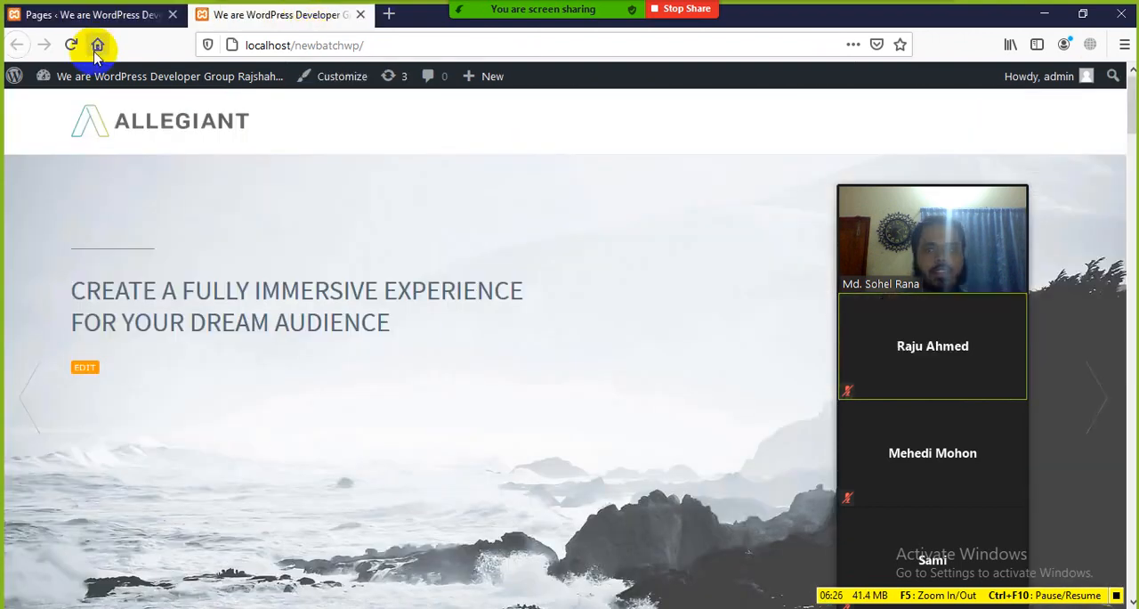
{"action": "left_click", "coordinate": [79, 16]}
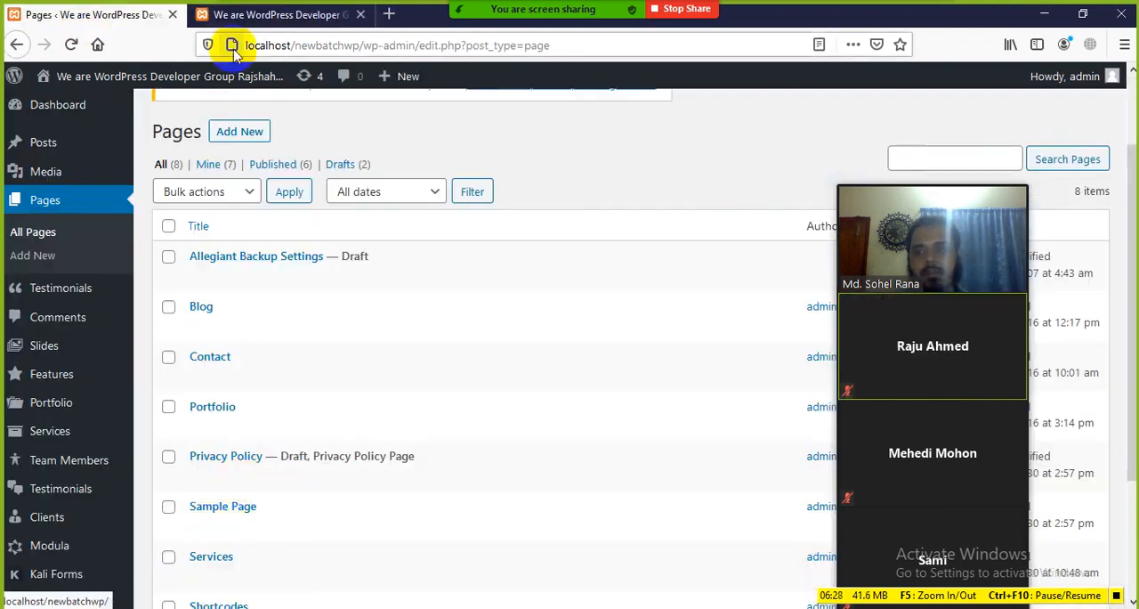
{"action": "left_click", "coordinate": [224, 14]}
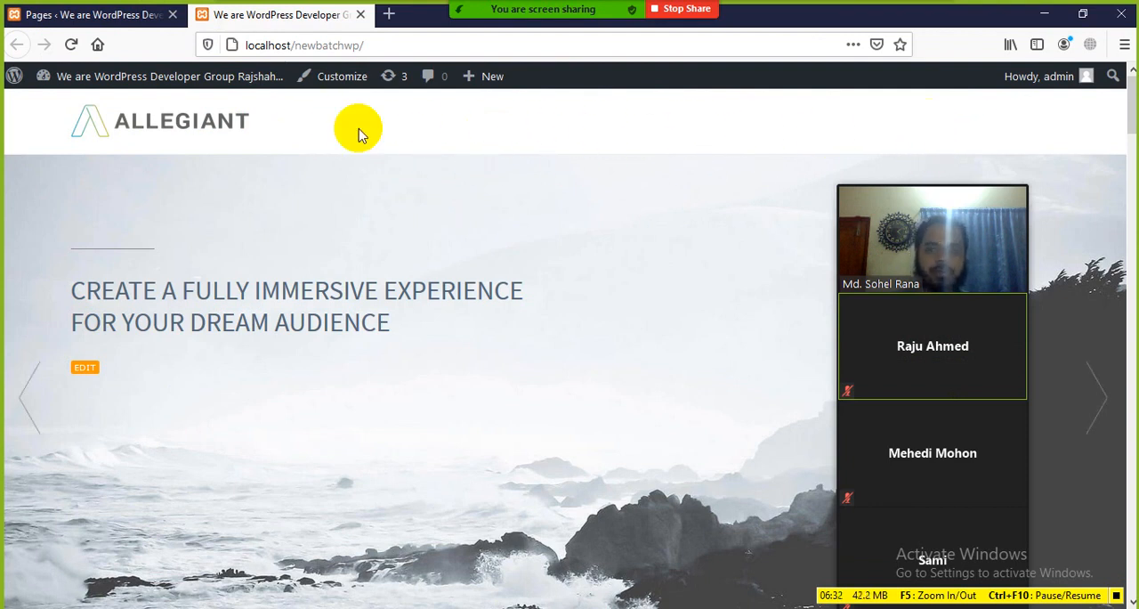
Return to the admin area, open the Menus page for the site's appearance, and look over its menu settings
{"action": "left_click", "coordinate": [102, 15]}
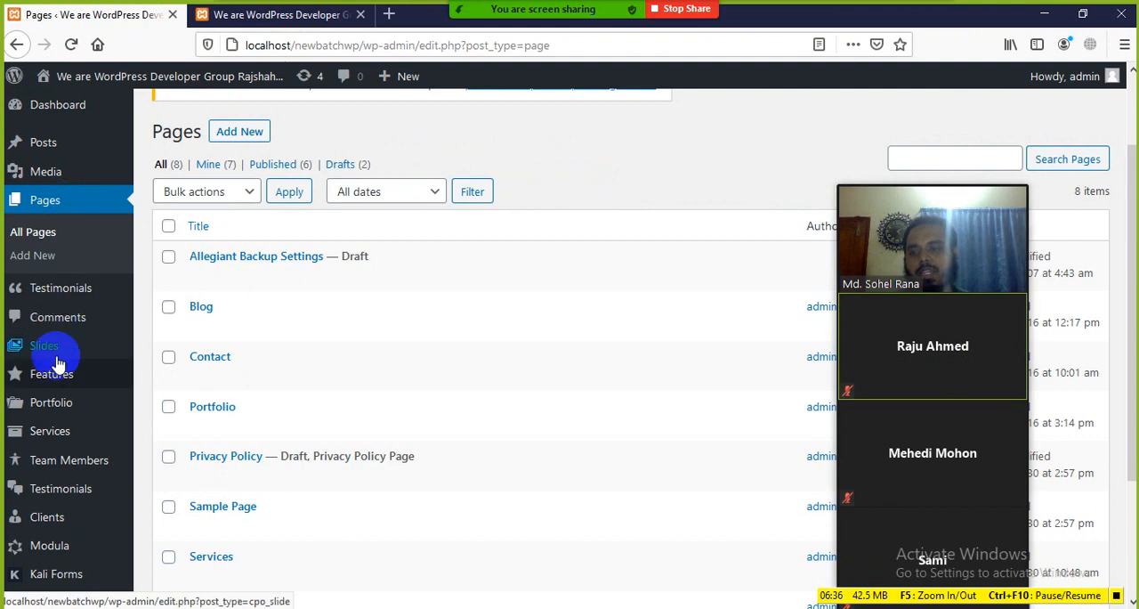
{"action": "scroll", "coordinate": [67, 441], "scroll_direction": "down", "scroll_amount": 3}
{"action": "mouse_move", "coordinate": [65, 445]}
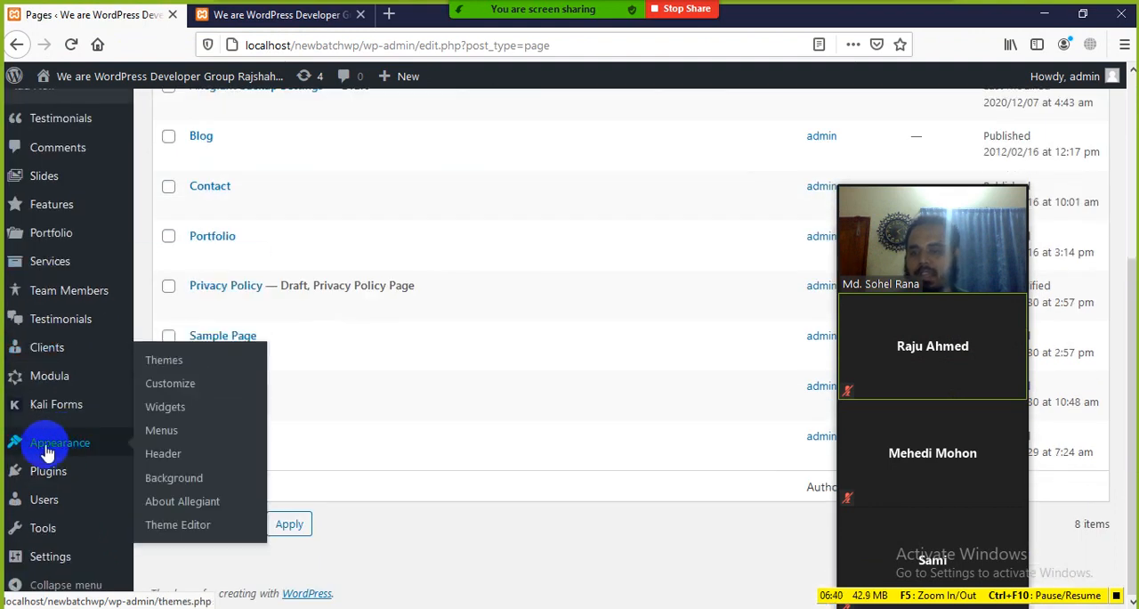
{"action": "left_click", "coordinate": [161, 434]}
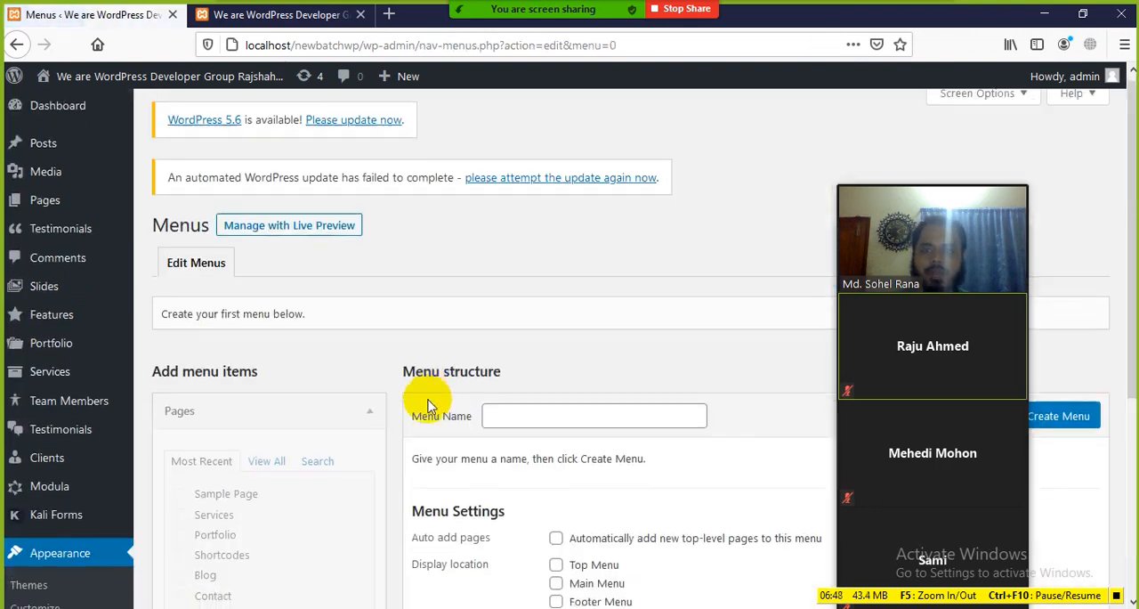
{"action": "scroll", "coordinate": [428, 400], "scroll_direction": "down", "scroll_amount": 3}
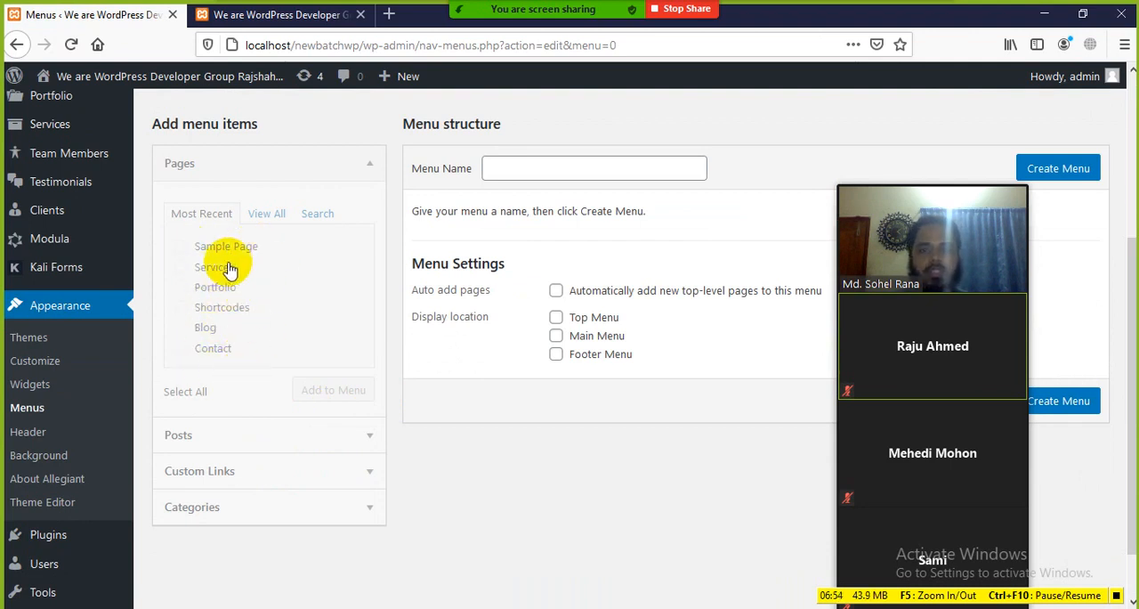
{"action": "scroll", "coordinate": [470, 181], "scroll_direction": "up", "scroll_amount": 3}
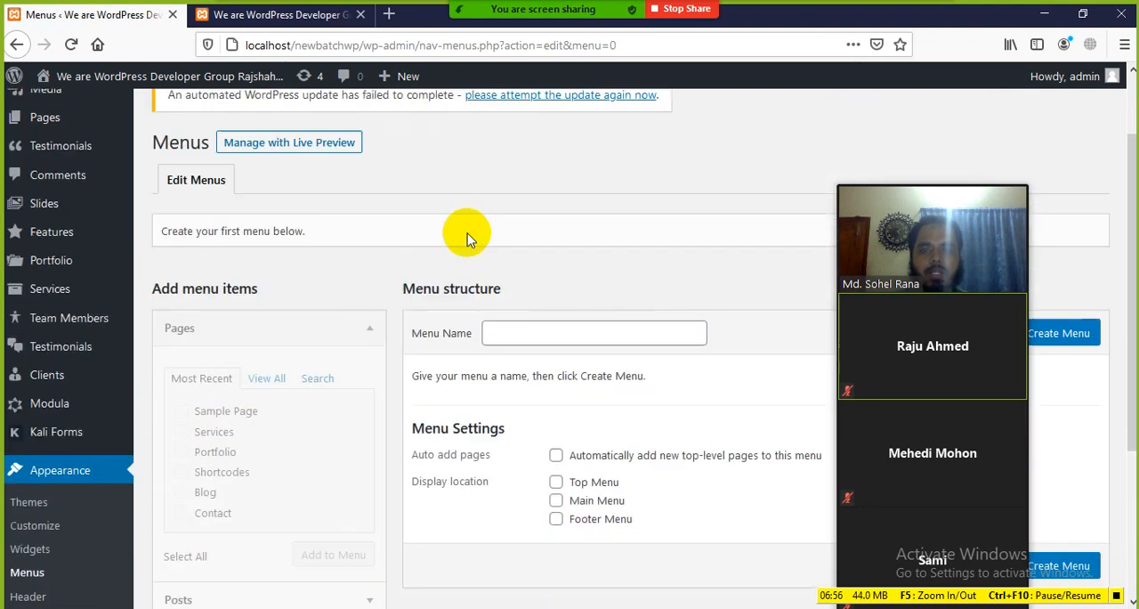
Create a navigation menu named Main-menu, moving the Zoom video window off the Create Menu area
{"action": "left_click", "coordinate": [551, 331]}
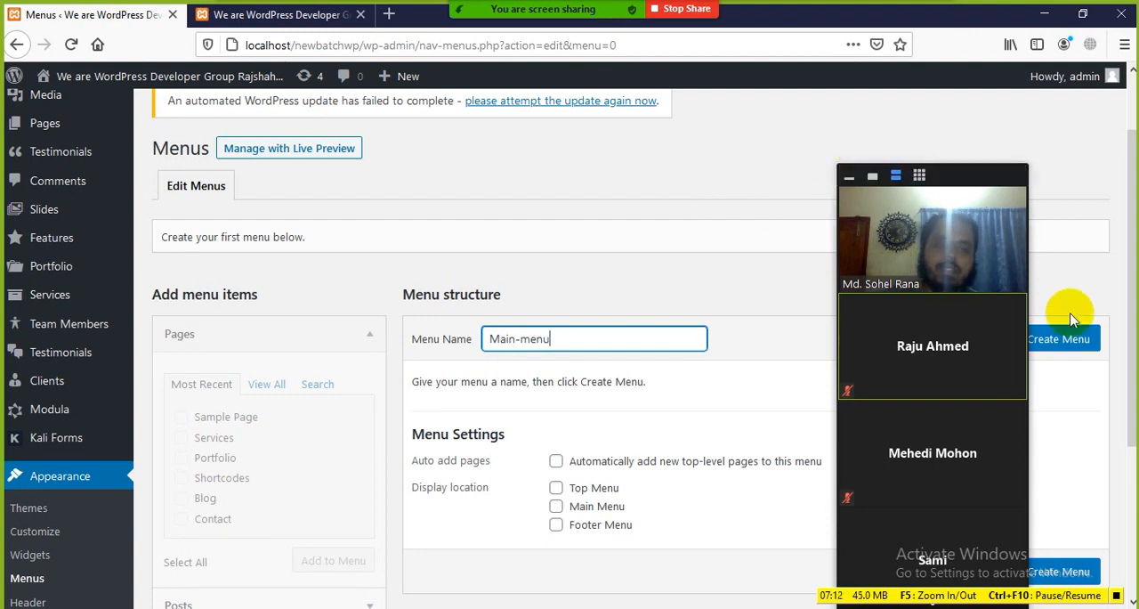
{"action": "left_click_drag", "start_coordinate": [964, 174], "coordinate": [941, 279]}
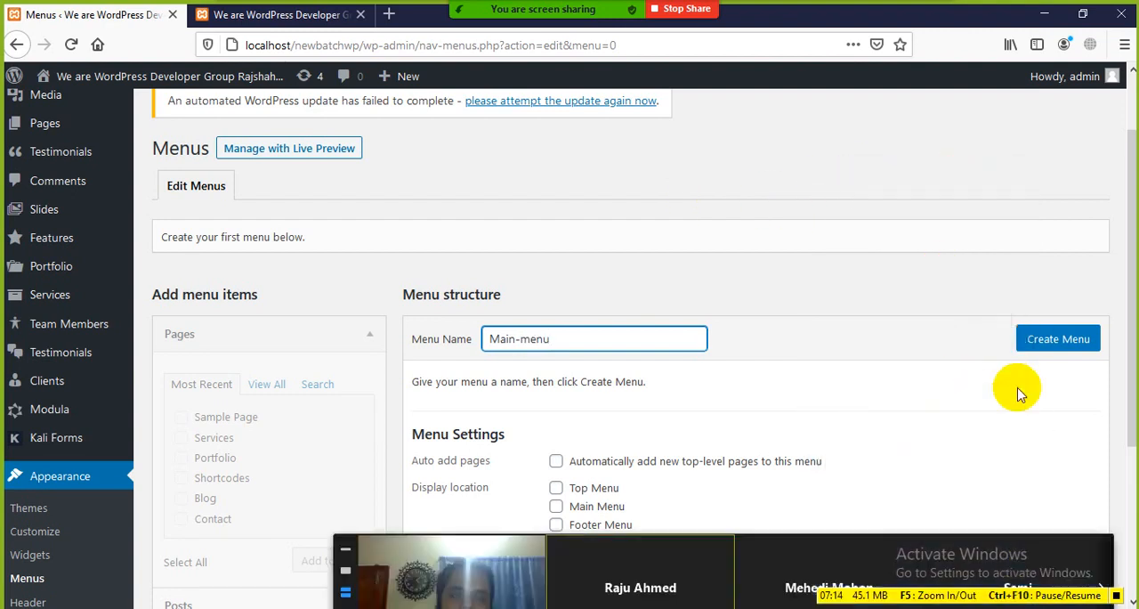
{"action": "left_click", "coordinate": [1050, 339]}
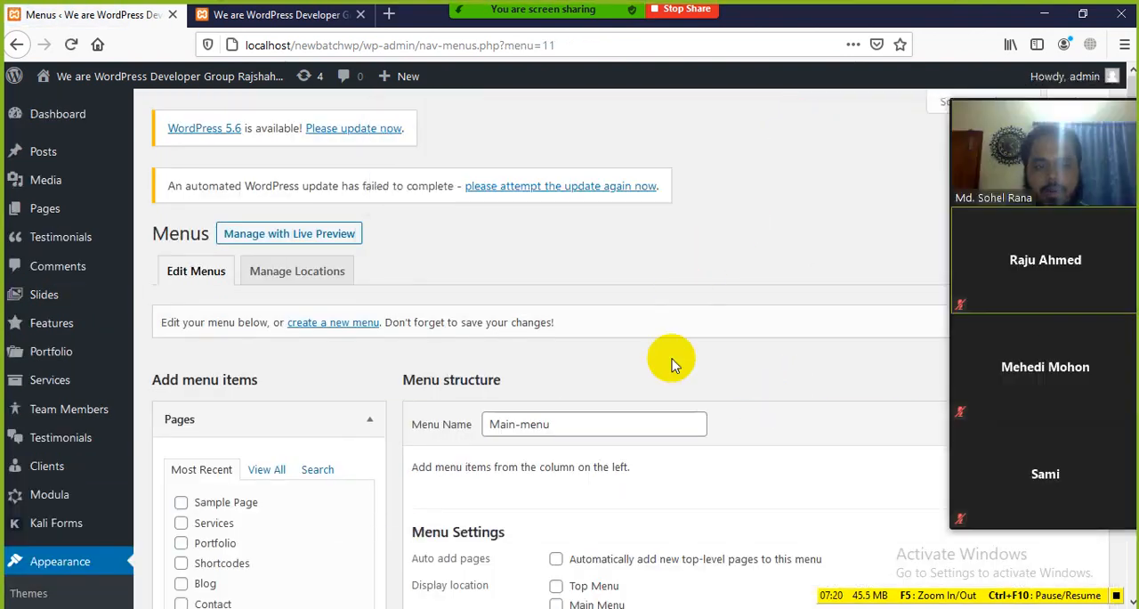
Show all available pages and add Home to the Main-menu structure
{"action": "scroll", "coordinate": [485, 485], "scroll_direction": "down", "scroll_amount": 2}
{"action": "scroll", "coordinate": [485, 485], "scroll_direction": "down", "scroll_amount": 1}
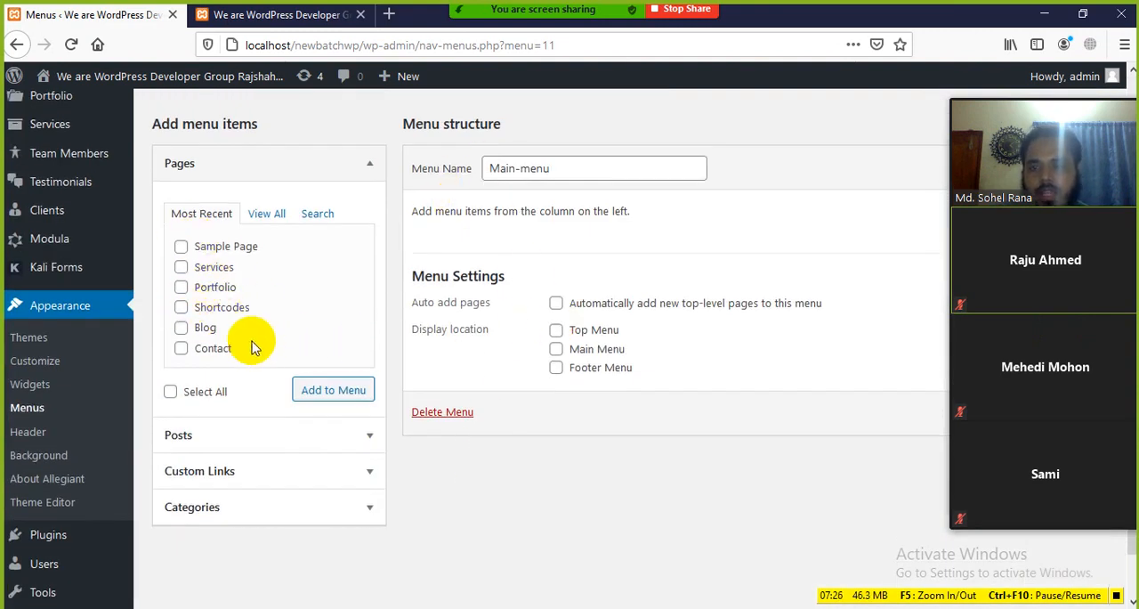
{"action": "left_click", "coordinate": [269, 214]}
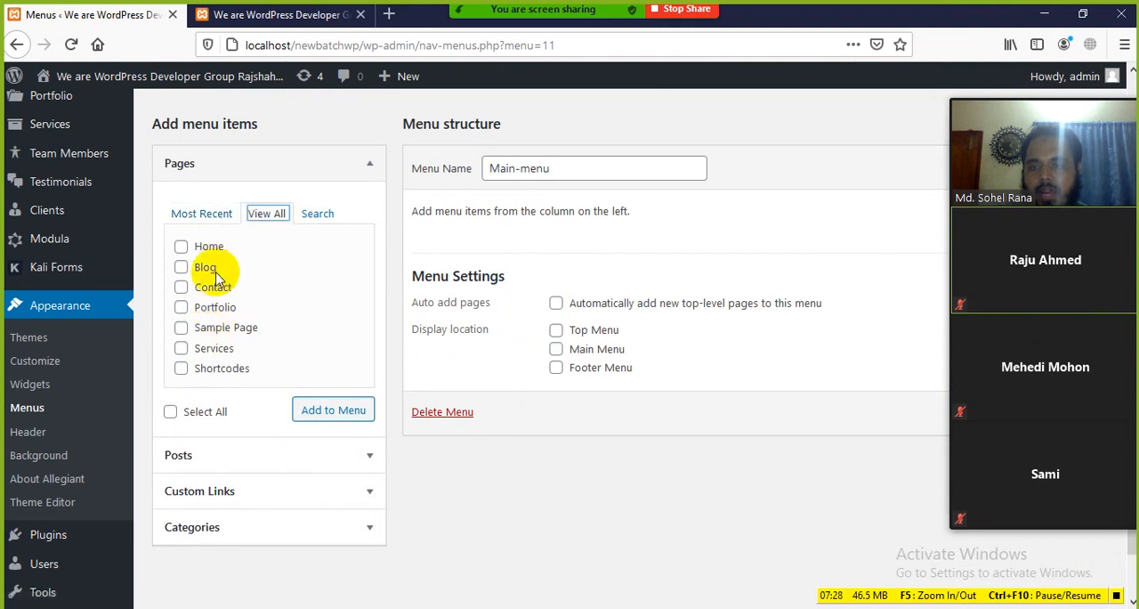
{"action": "left_click", "coordinate": [435, 223]}
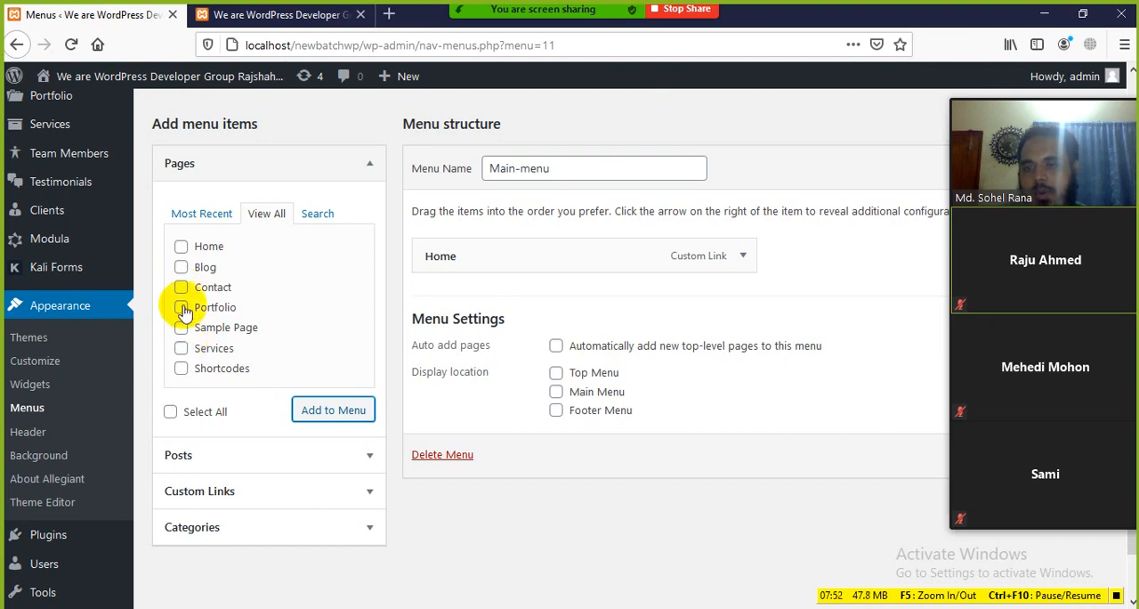
Add the Services and Portfolio pages to Main-menu after Home
{"action": "left_click", "coordinate": [180, 348]}
{"action": "left_click", "coordinate": [311, 408]}
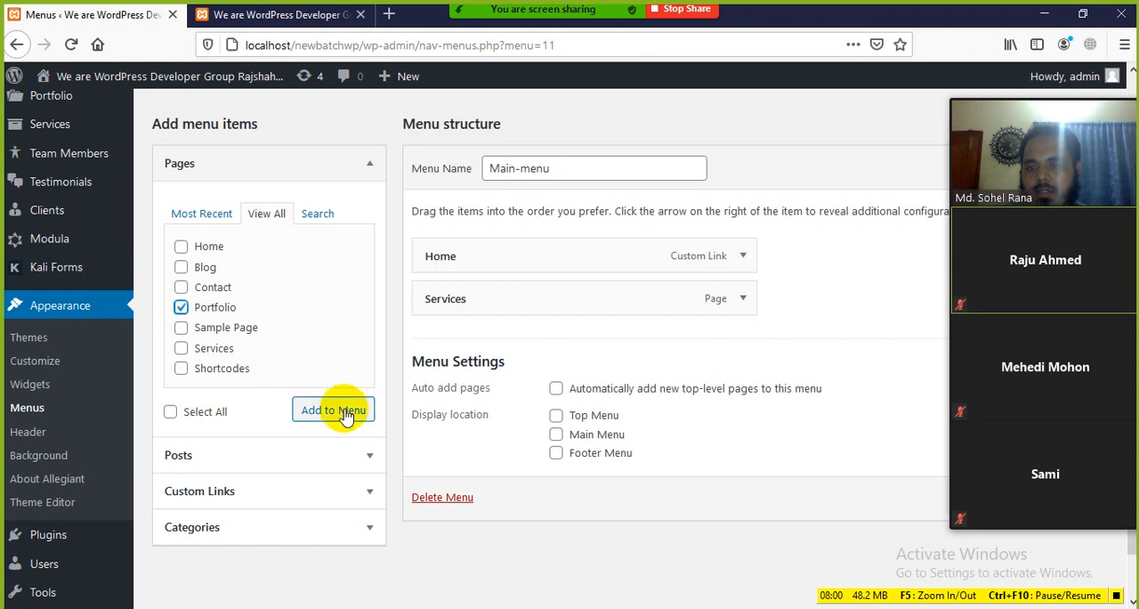
{"action": "left_click", "coordinate": [314, 411]}
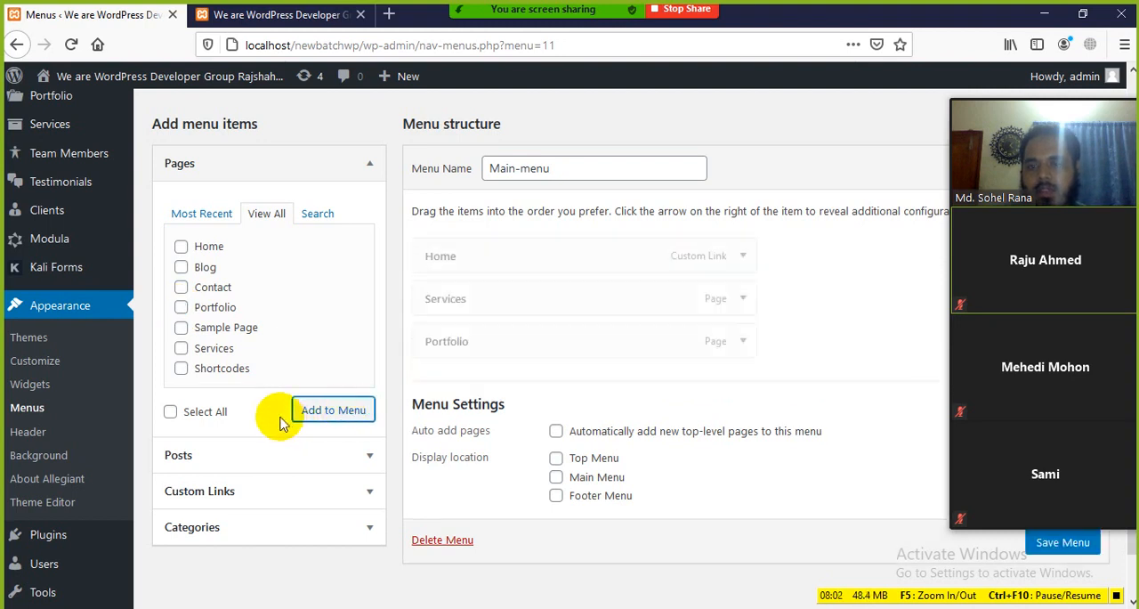
Add the Blog, Sample Page and Shortcodes pages to Main-menu together
{"action": "left_click", "coordinate": [183, 269]}
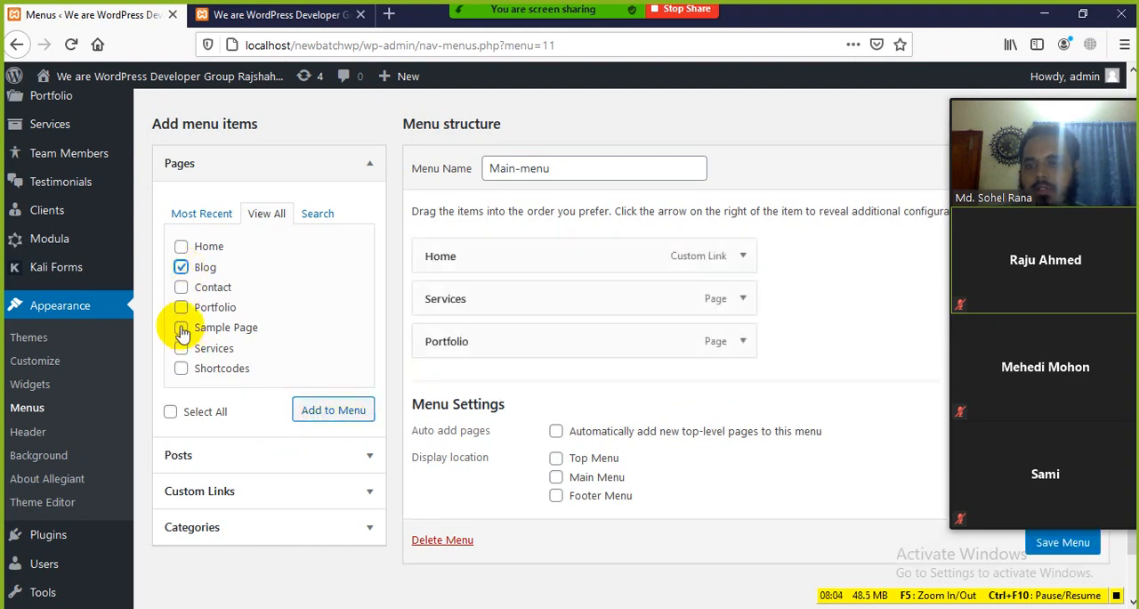
{"action": "left_click", "coordinate": [182, 329]}
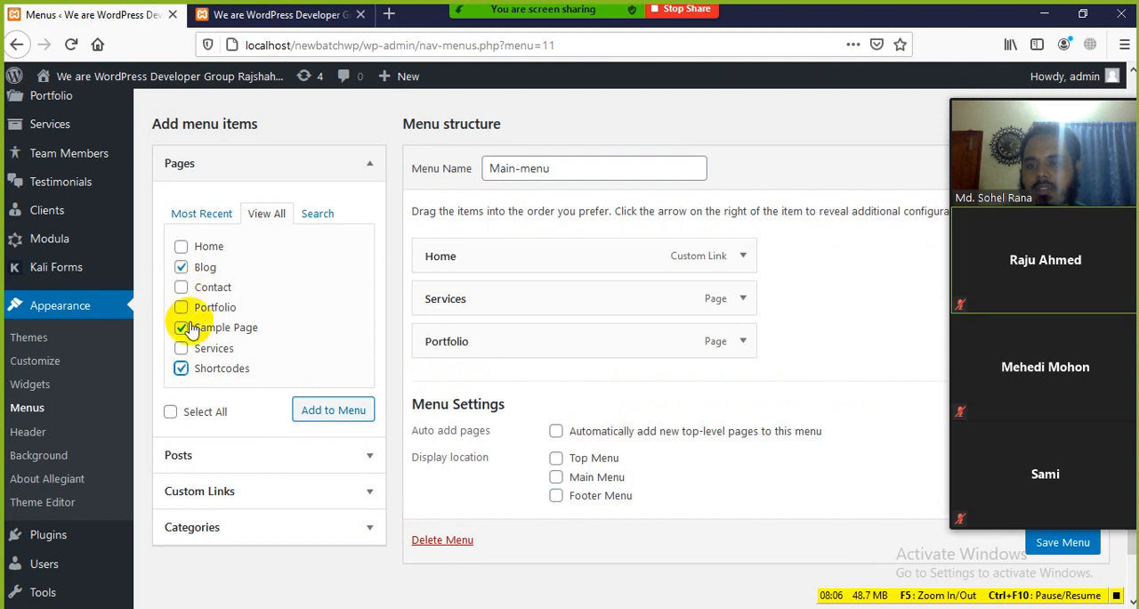
{"action": "left_click", "coordinate": [322, 412]}
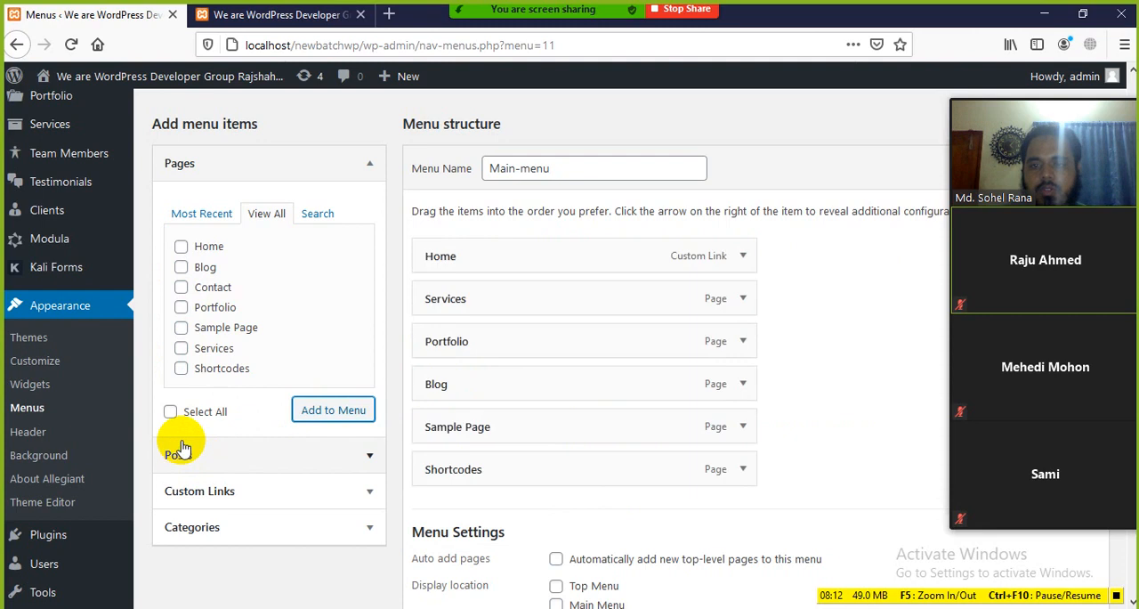
Move Sample Page above Blog in the menu structure and add the Contact page at the end
{"action": "scroll", "coordinate": [543, 402], "scroll_direction": "down", "scroll_amount": 3}
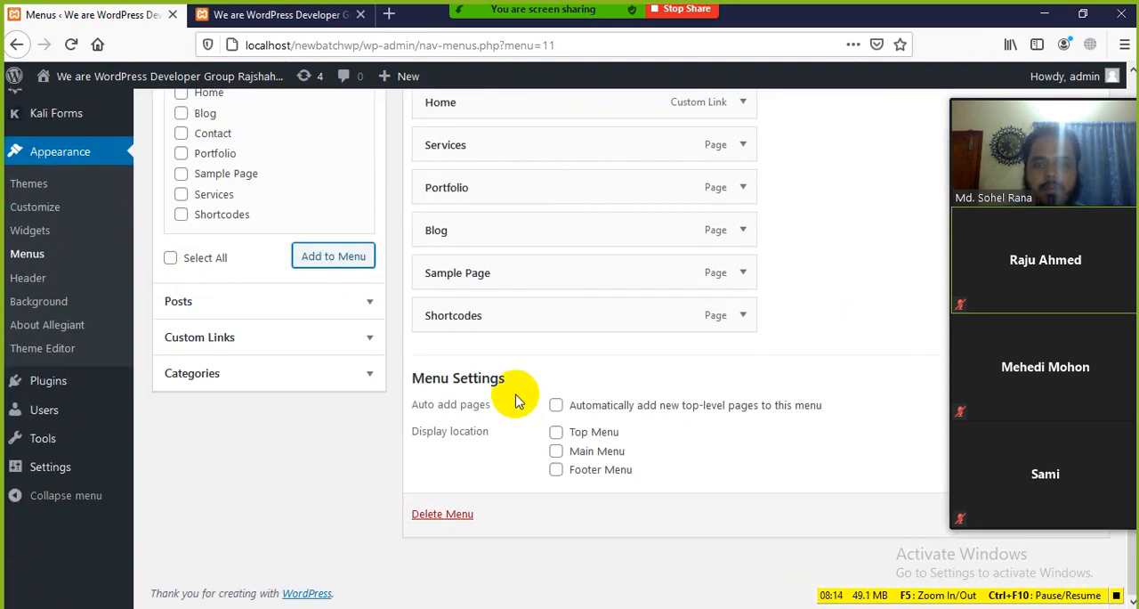
{"action": "scroll", "coordinate": [516, 401], "scroll_direction": "up", "scroll_amount": 2}
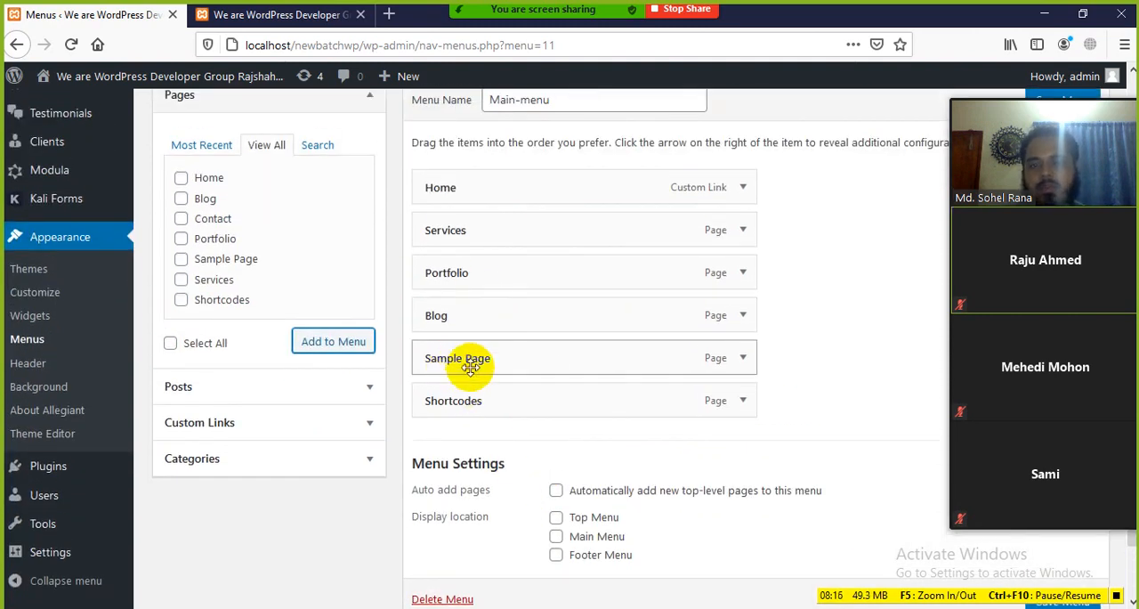
{"action": "left_click_drag", "start_coordinate": [471, 369], "coordinate": [471, 338]}
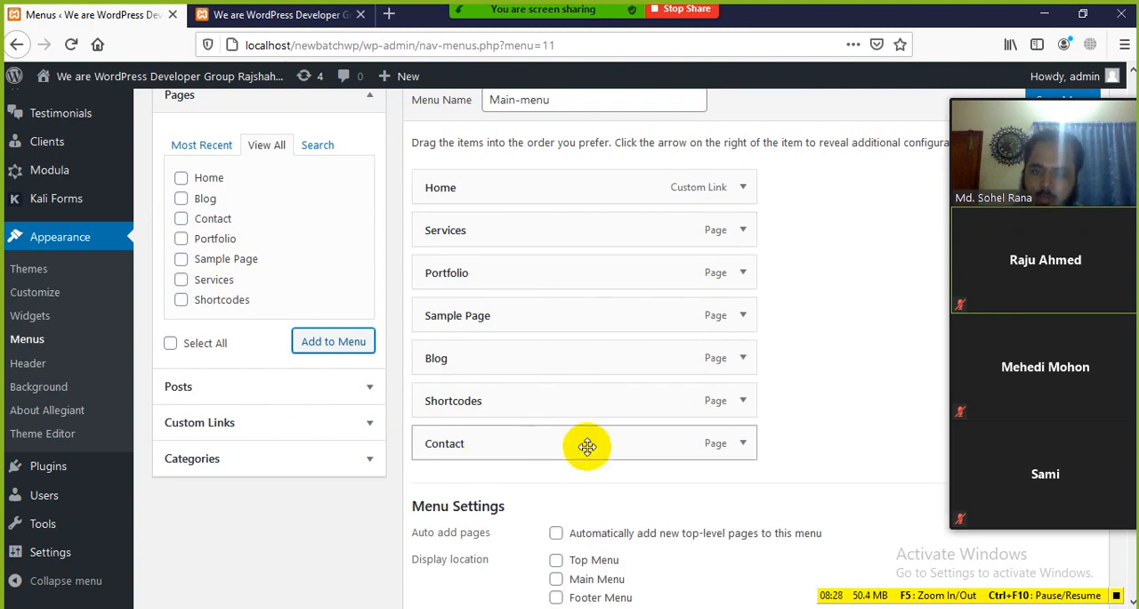
{"action": "scroll", "coordinate": [623, 450], "scroll_direction": "down", "scroll_amount": 2}
{"action": "scroll", "coordinate": [712, 449], "scroll_direction": "up", "scroll_amount": 3}
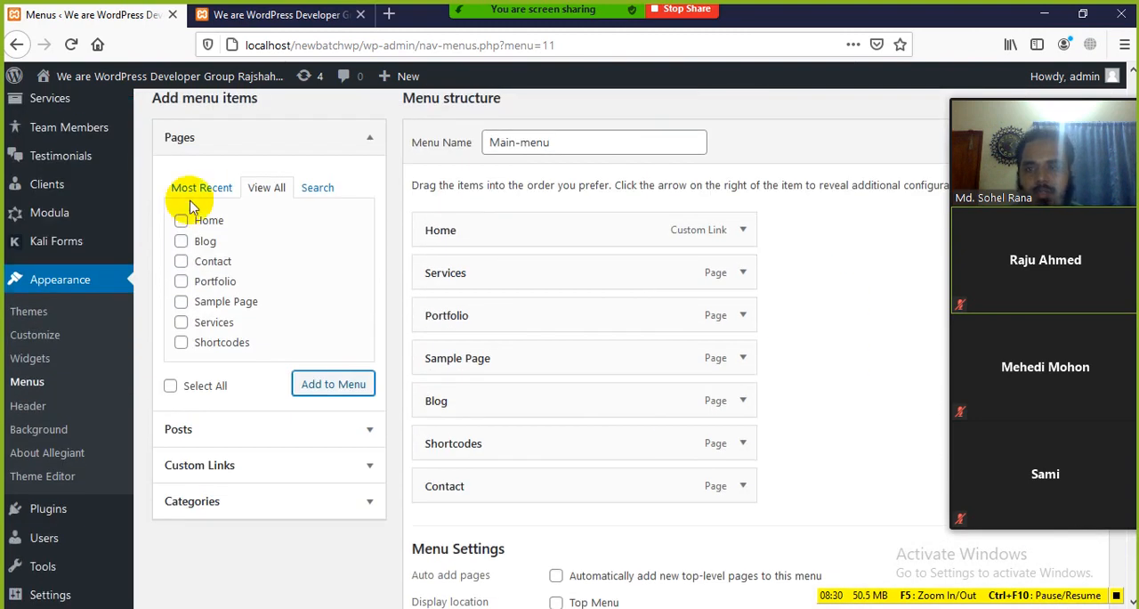
Assign Main-menu to the Main Menu display location and save the menu
{"action": "scroll", "coordinate": [512, 329], "scroll_direction": "down", "scroll_amount": 2}
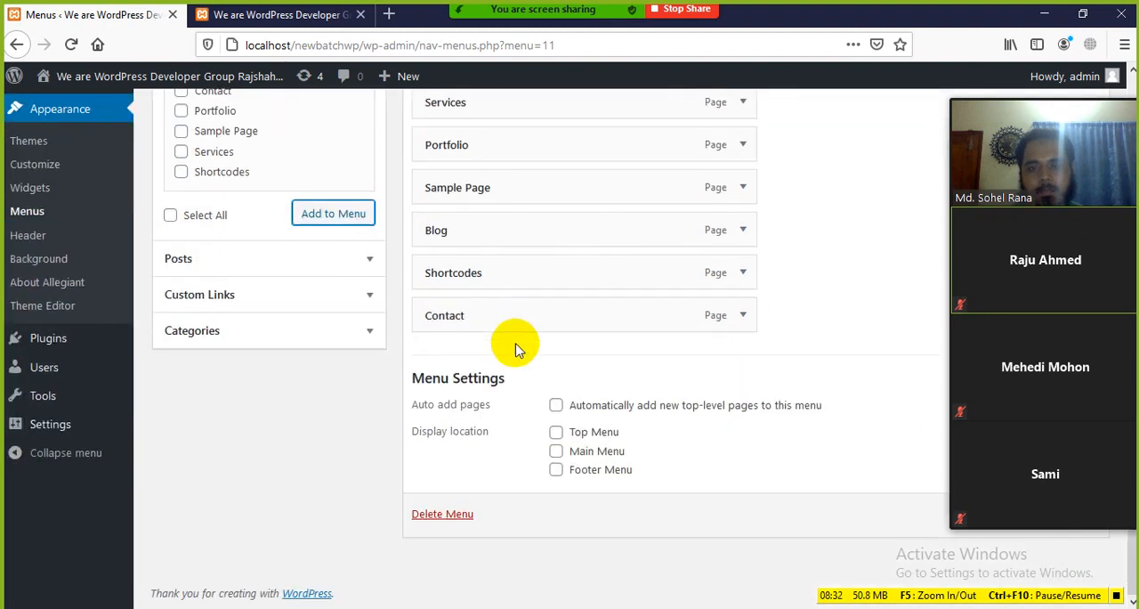
{"action": "scroll", "coordinate": [569, 356], "scroll_direction": "up", "scroll_amount": 1}
{"action": "scroll", "coordinate": [579, 391], "scroll_direction": "down", "scroll_amount": 1}
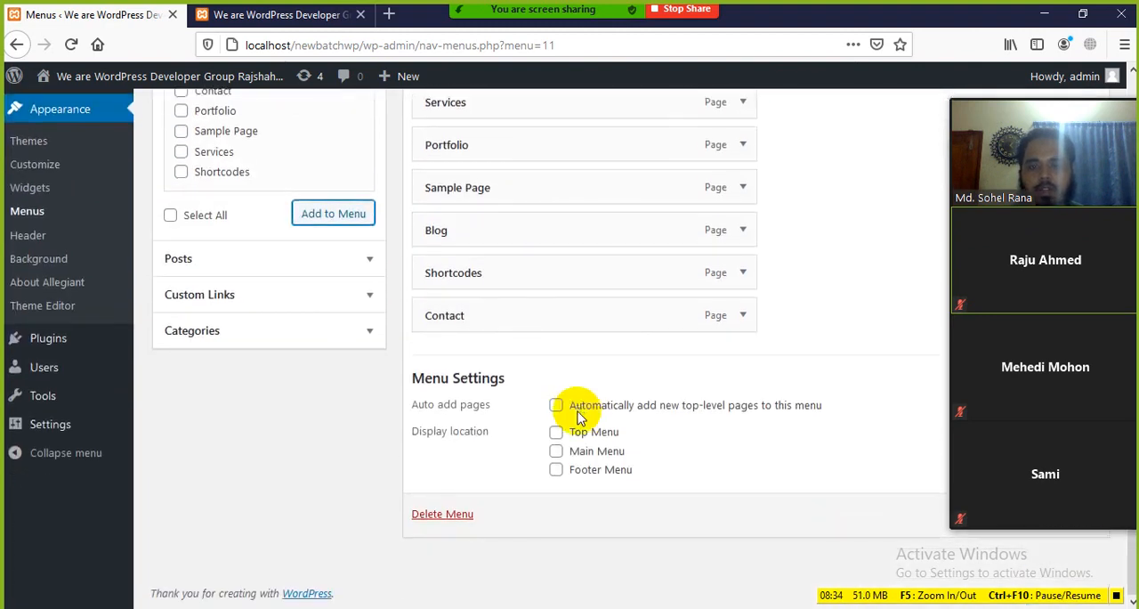
{"action": "left_click", "coordinate": [556, 452]}
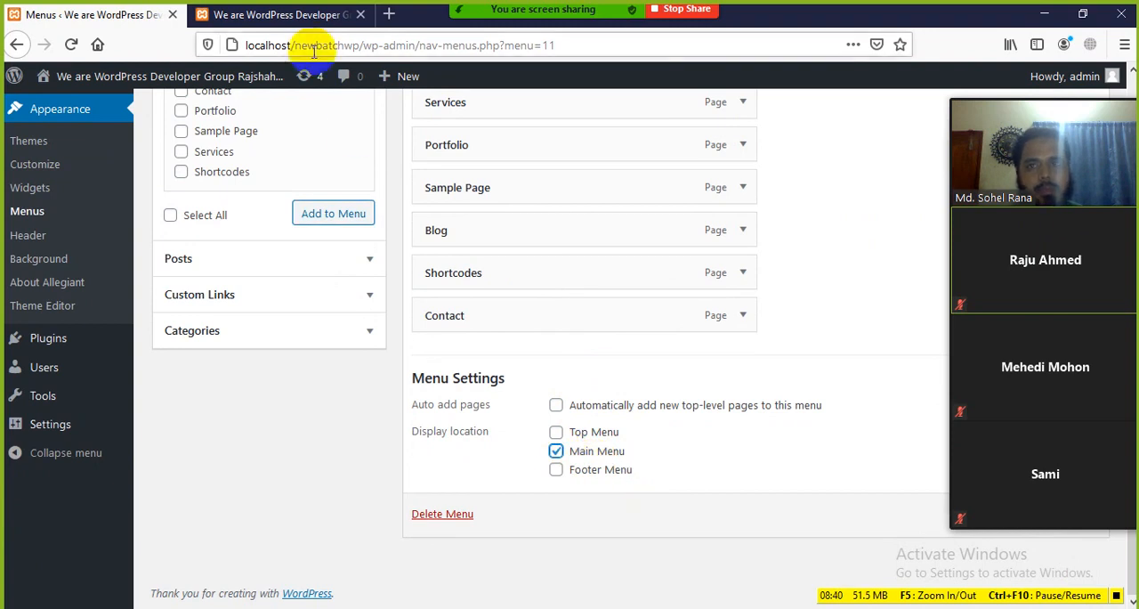
{"action": "left_click", "coordinate": [307, 19]}
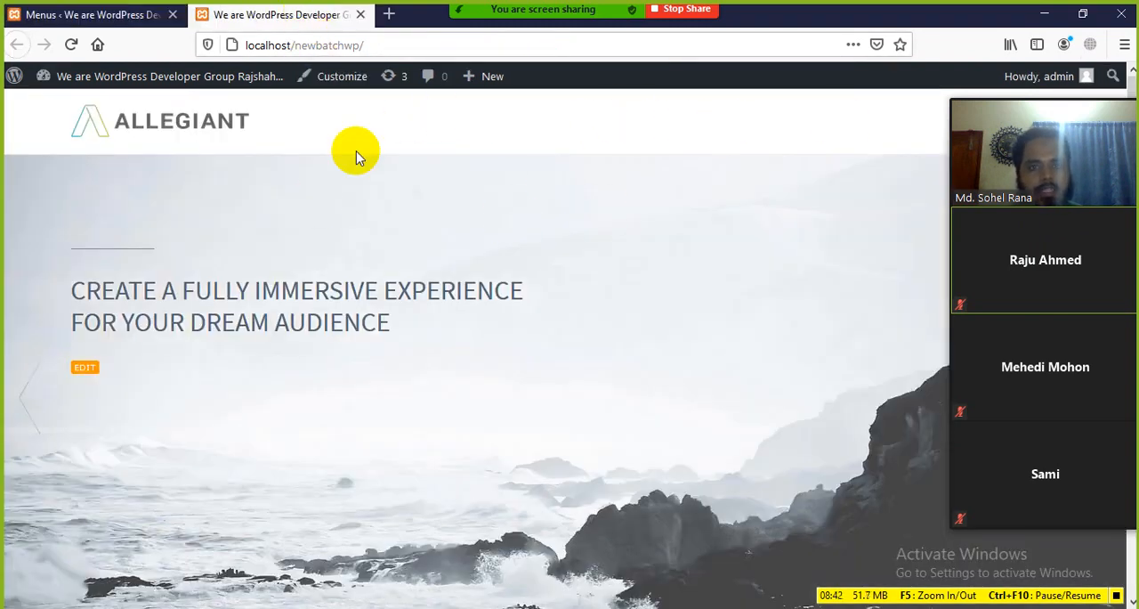
{"action": "left_click", "coordinate": [127, 14]}
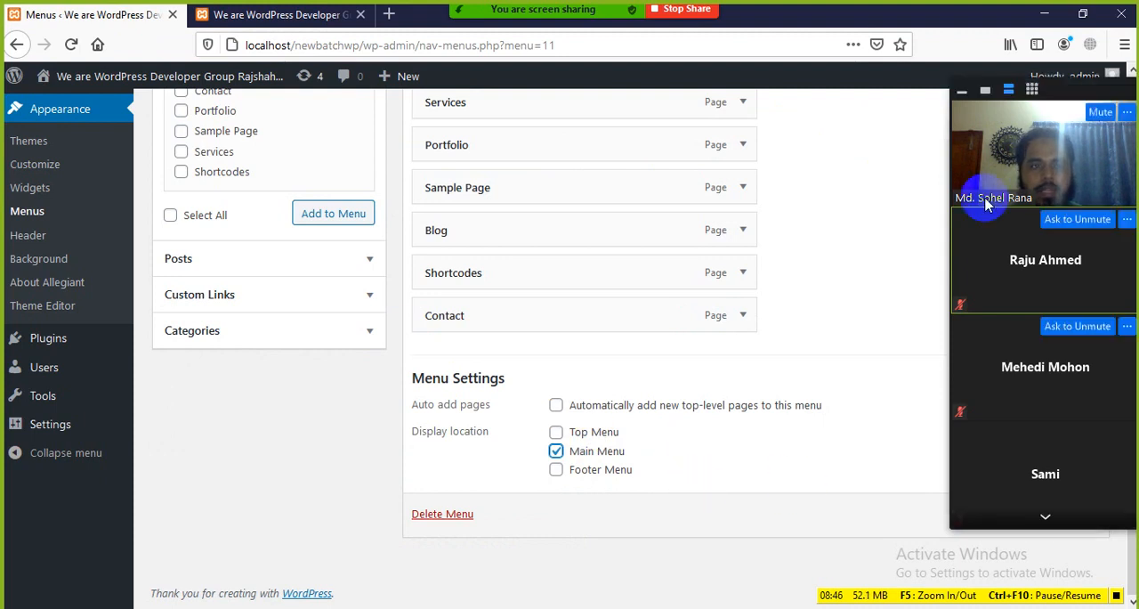
{"action": "left_click_drag", "start_coordinate": [1060, 115], "coordinate": [296, 156]}
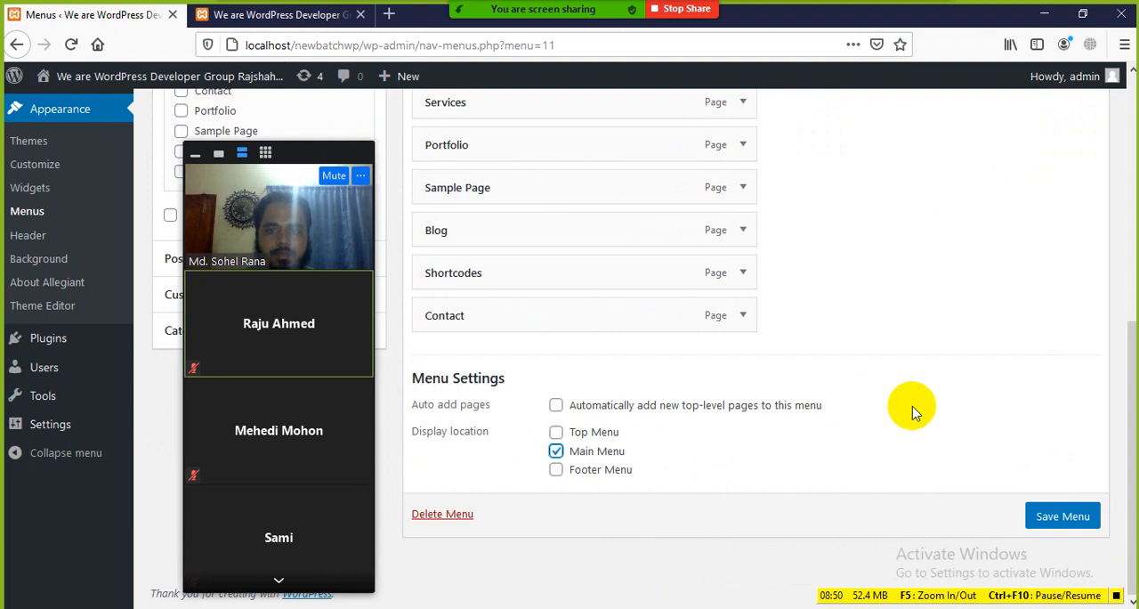
{"action": "left_click", "coordinate": [1052, 520]}
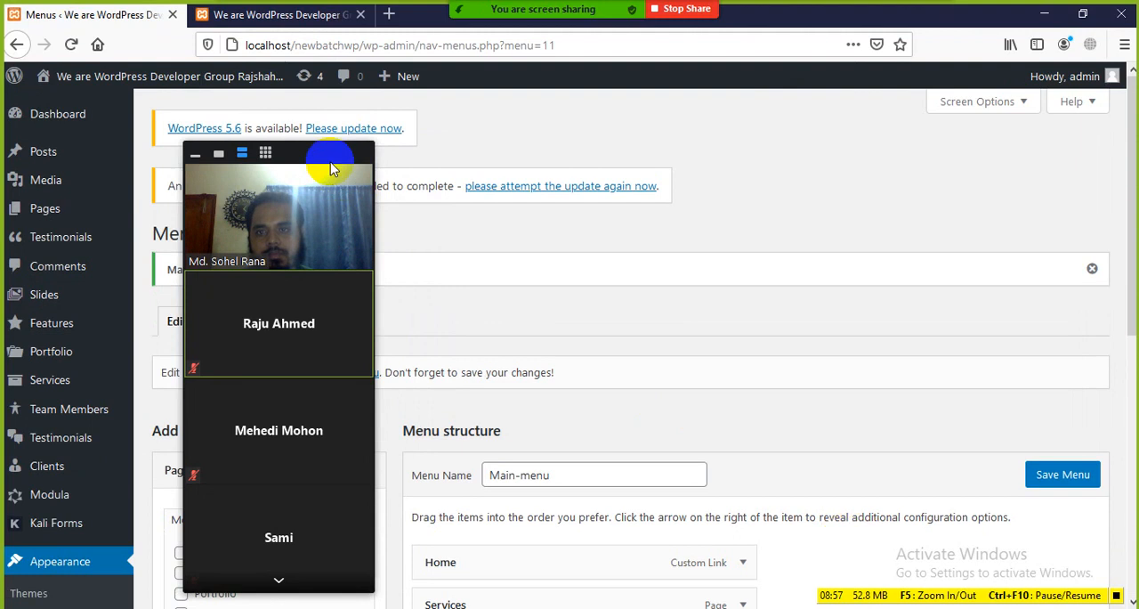
{"action": "left_click_drag", "start_coordinate": [326, 158], "coordinate": [985, 157]}
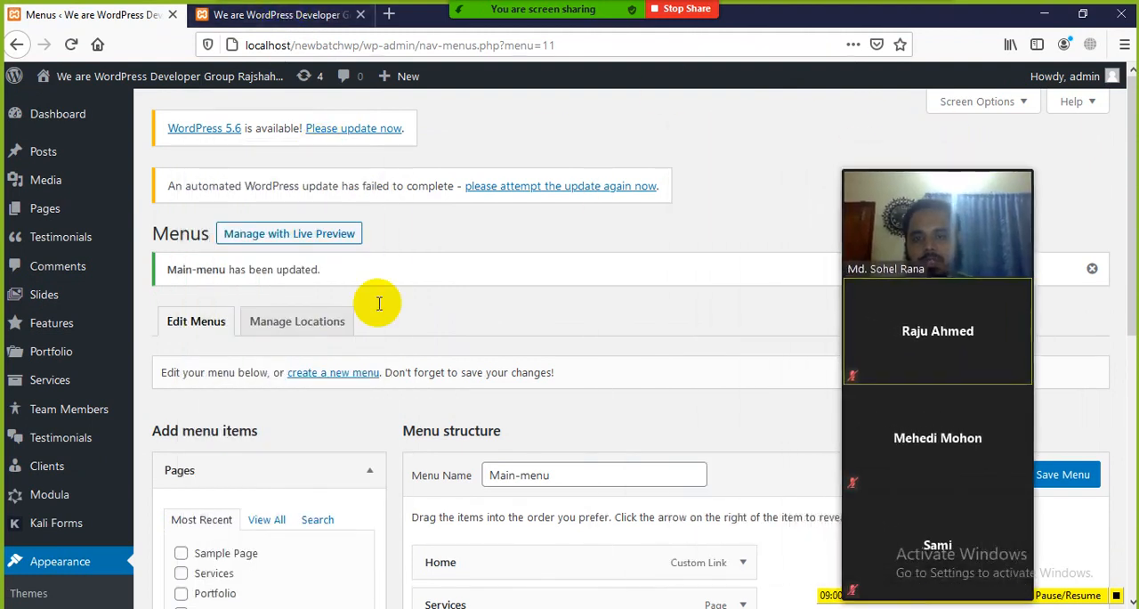
Reload the site's homepage to check the navigation menu in the header
{"action": "scroll", "coordinate": [560, 428], "scroll_direction": "down", "scroll_amount": 3}
{"action": "left_click", "coordinate": [285, 27]}
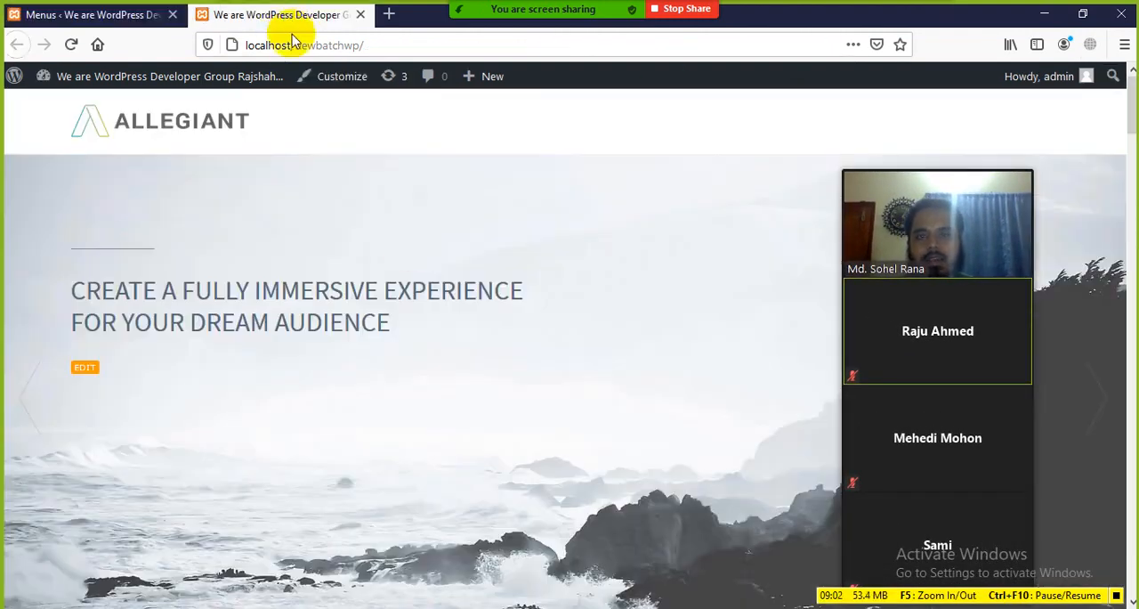
{"action": "left_click", "coordinate": [71, 45]}
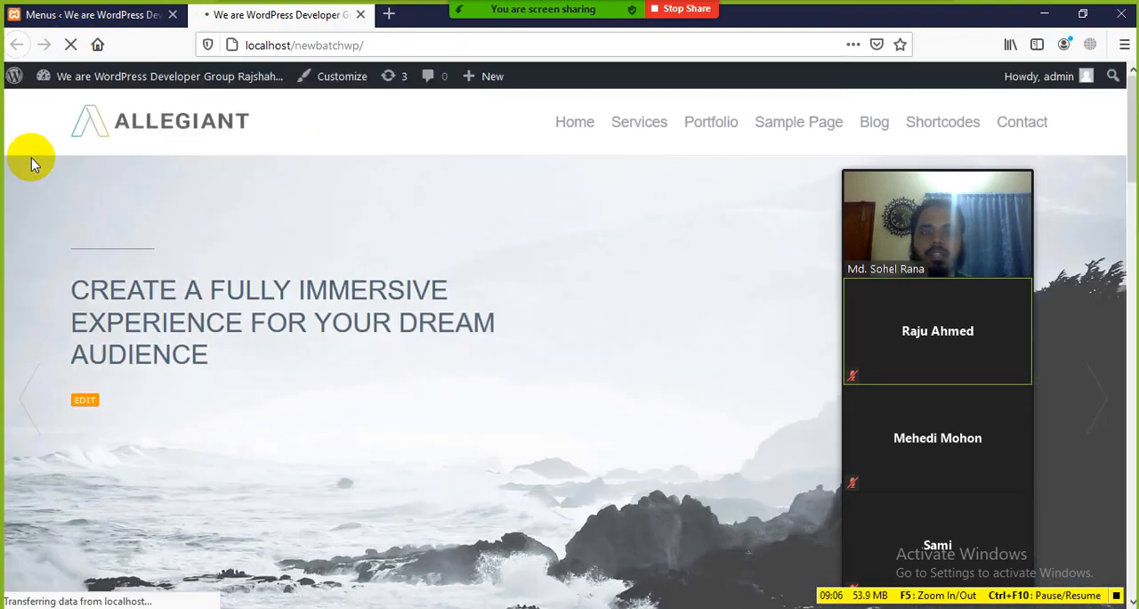
{"action": "left_click_drag", "start_coordinate": [945, 167], "coordinate": [53, 227]}
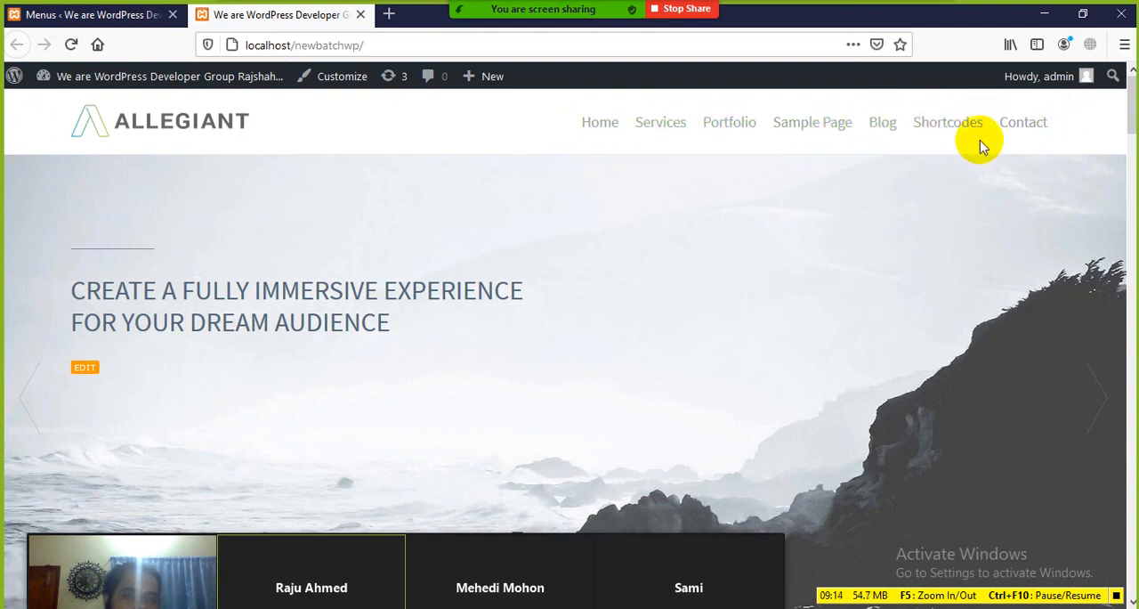
Test the Home and Services links in the site's navigation and look through the pages they open
{"action": "left_click", "coordinate": [598, 125]}
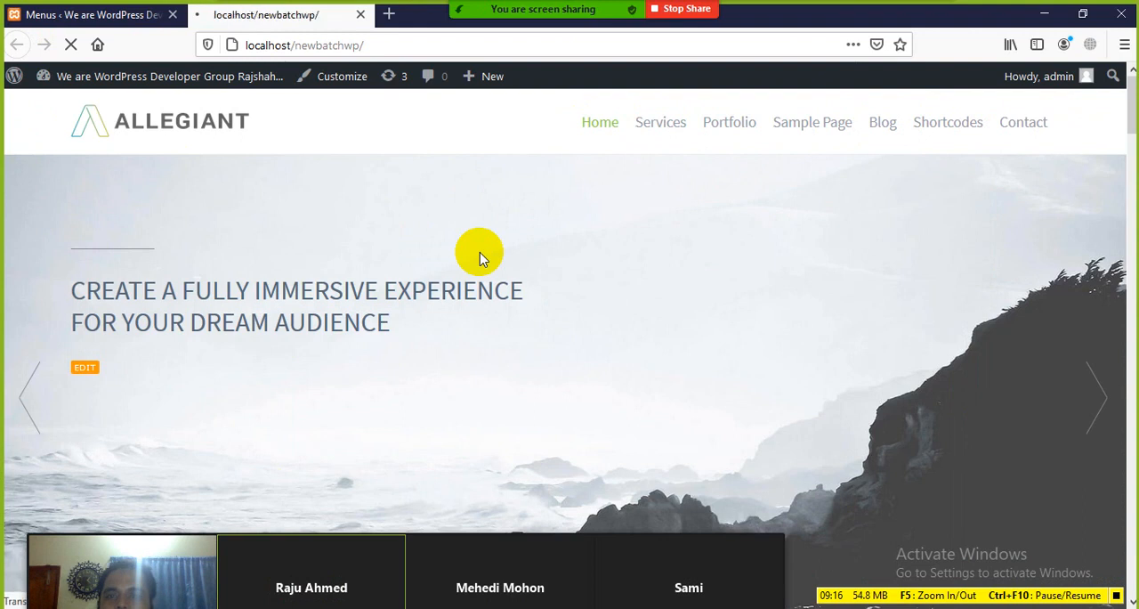
{"action": "scroll", "coordinate": [221, 415], "scroll_direction": "down", "scroll_amount": 10}
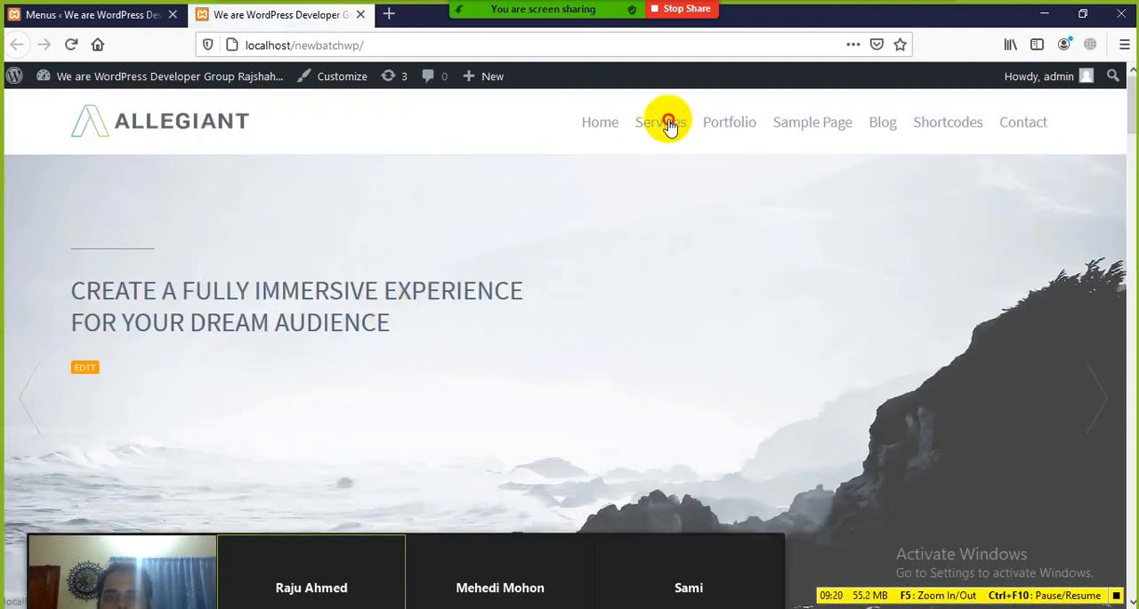
{"action": "left_click", "coordinate": [668, 125]}
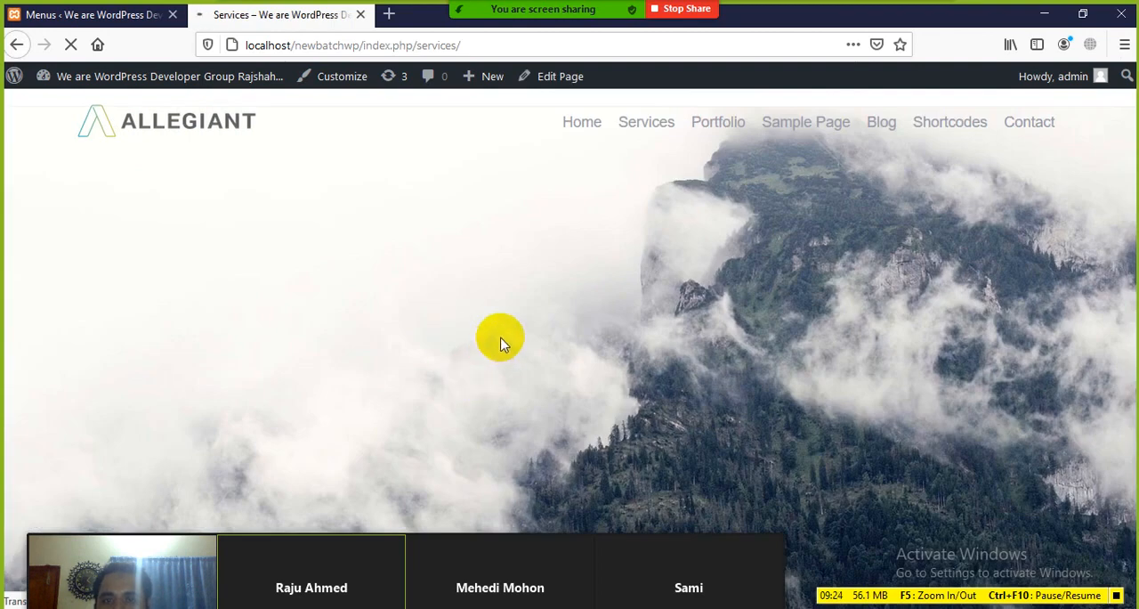
{"action": "scroll", "coordinate": [476, 308], "scroll_direction": "down", "scroll_amount": 9}
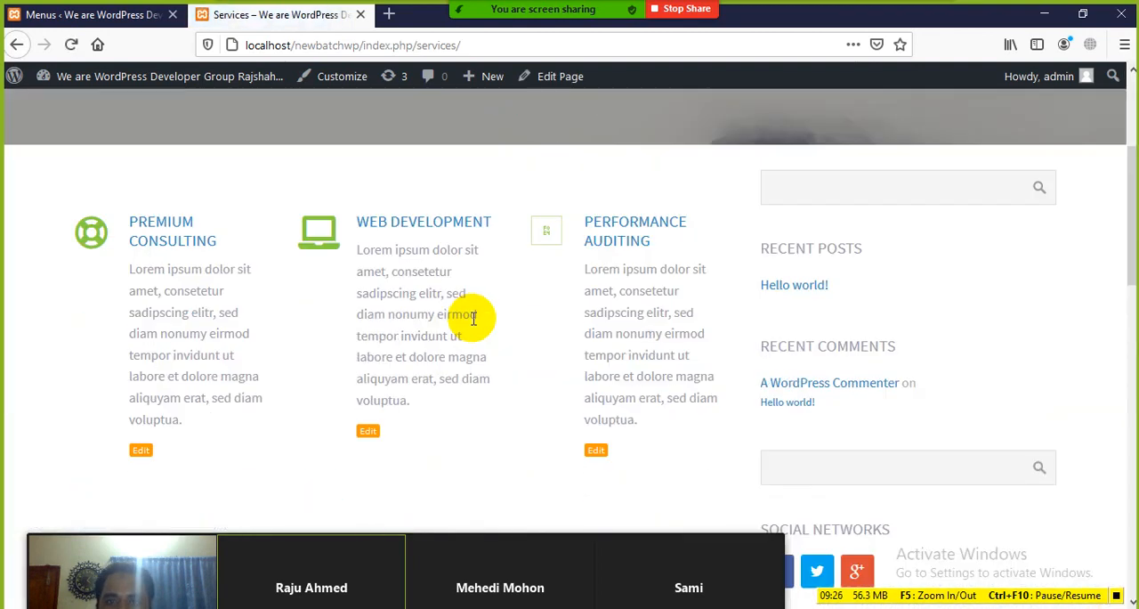
{"action": "scroll", "coordinate": [475, 346], "scroll_direction": "up", "scroll_amount": 10}
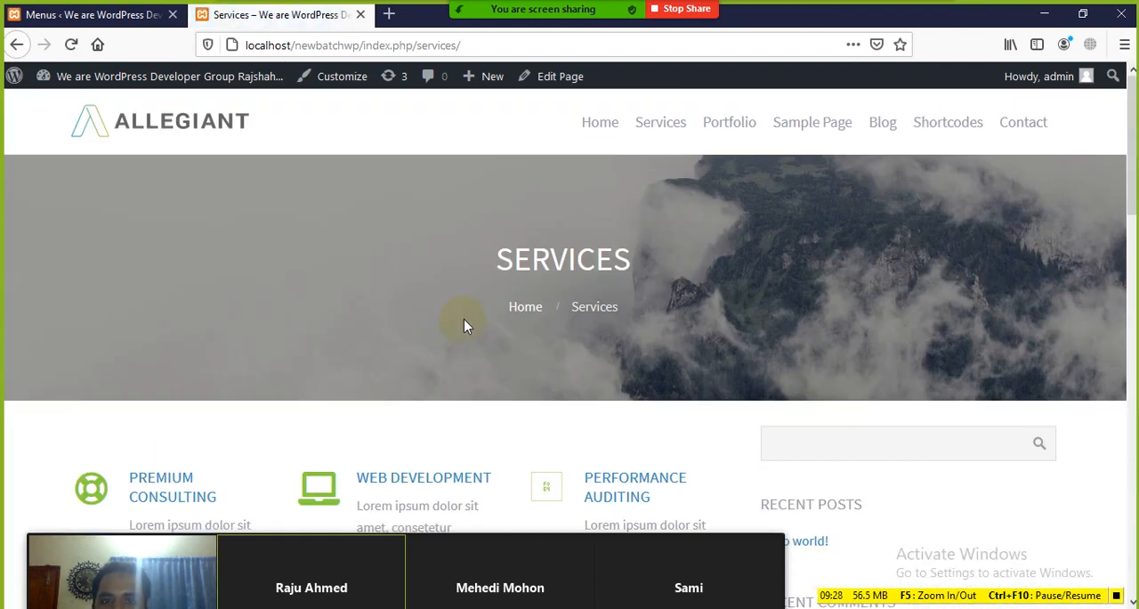
Open the Portfolio page from the site's navigation and look through its project gallery
{"action": "left_click", "coordinate": [727, 124]}
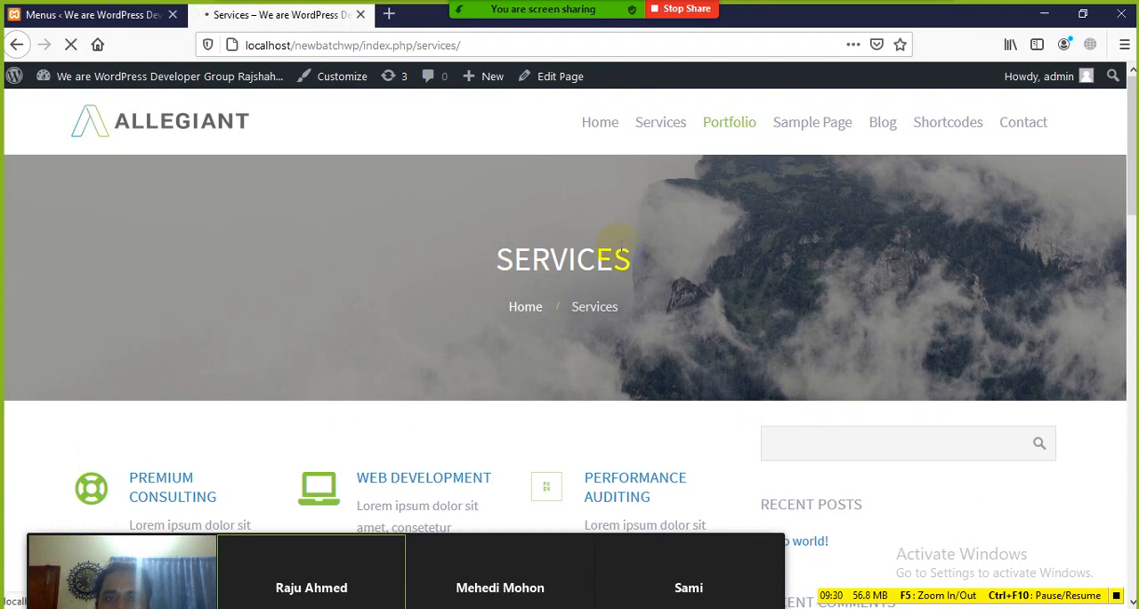
{"action": "scroll", "coordinate": [541, 287], "scroll_direction": "down", "scroll_amount": 2}
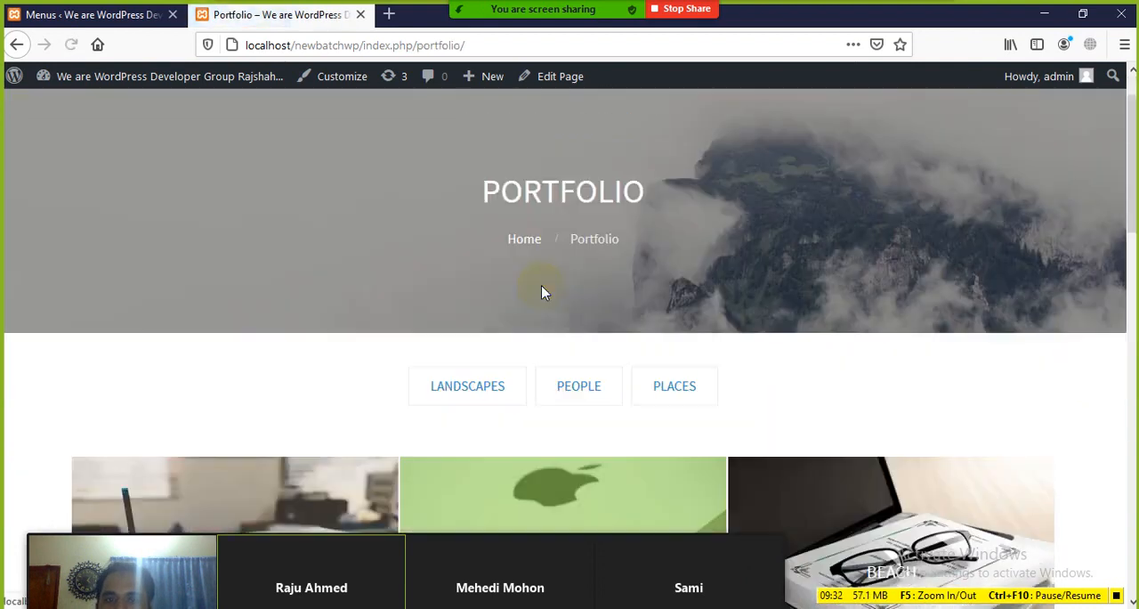
{"action": "scroll", "coordinate": [547, 292], "scroll_direction": "down", "scroll_amount": 3}
{"action": "scroll", "coordinate": [686, 191], "scroll_direction": "down", "scroll_amount": 2}
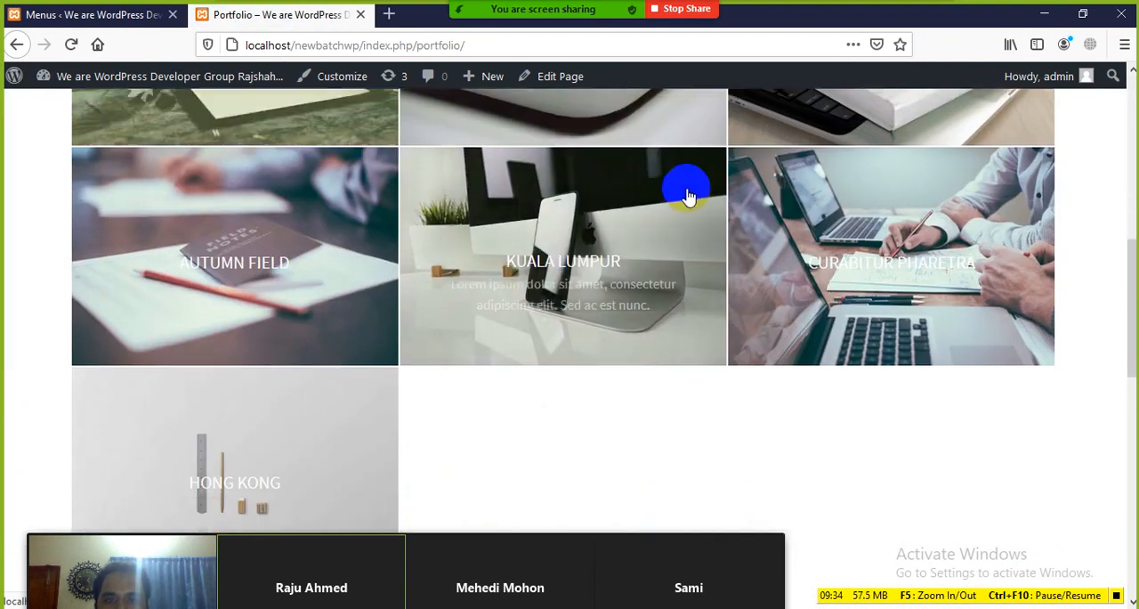
{"action": "scroll", "coordinate": [228, 347], "scroll_direction": "down", "scroll_amount": 3}
{"action": "scroll", "coordinate": [585, 343], "scroll_direction": "up", "scroll_amount": 10}
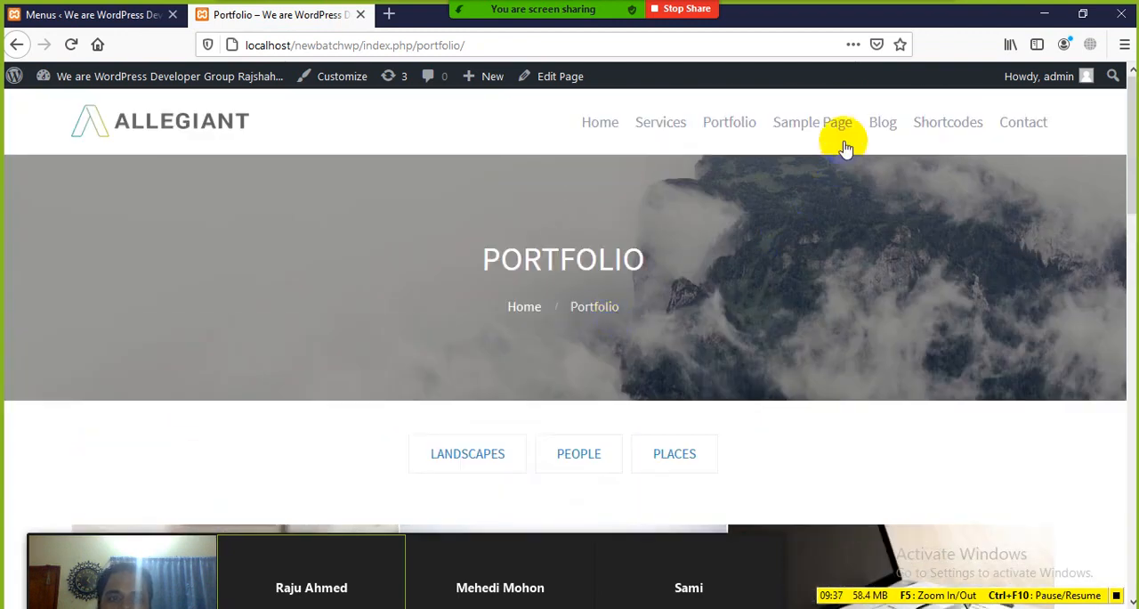
Open the Sample Page and Blog pages from the site's navigation and view their content
{"action": "left_click", "coordinate": [819, 123]}
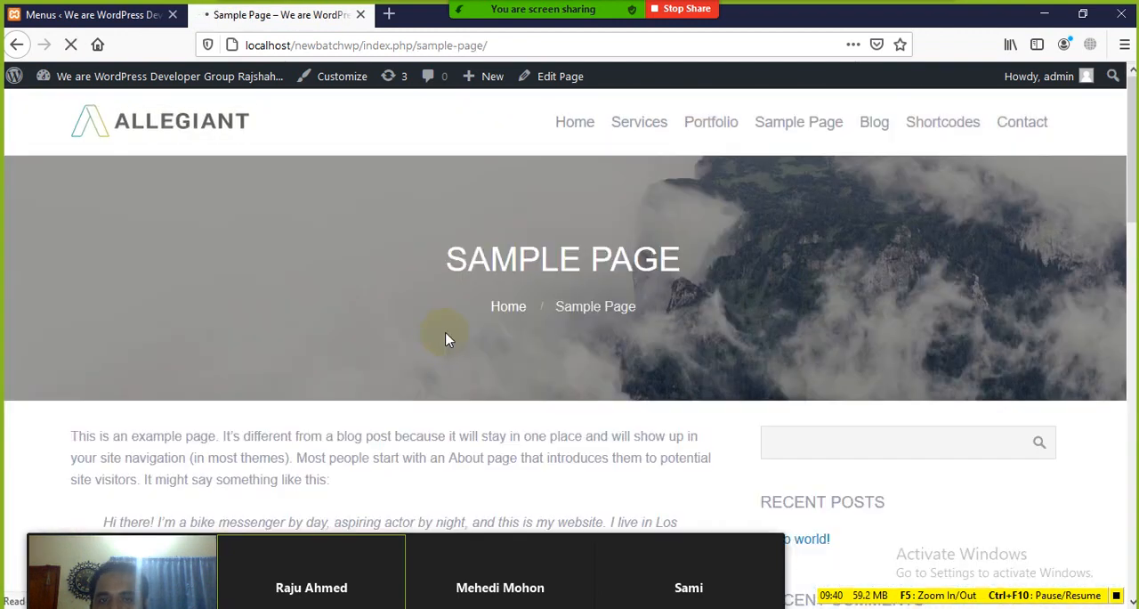
{"action": "scroll", "coordinate": [485, 333], "scroll_direction": "down", "scroll_amount": 3}
{"action": "scroll", "coordinate": [309, 259], "scroll_direction": "up", "scroll_amount": 3}
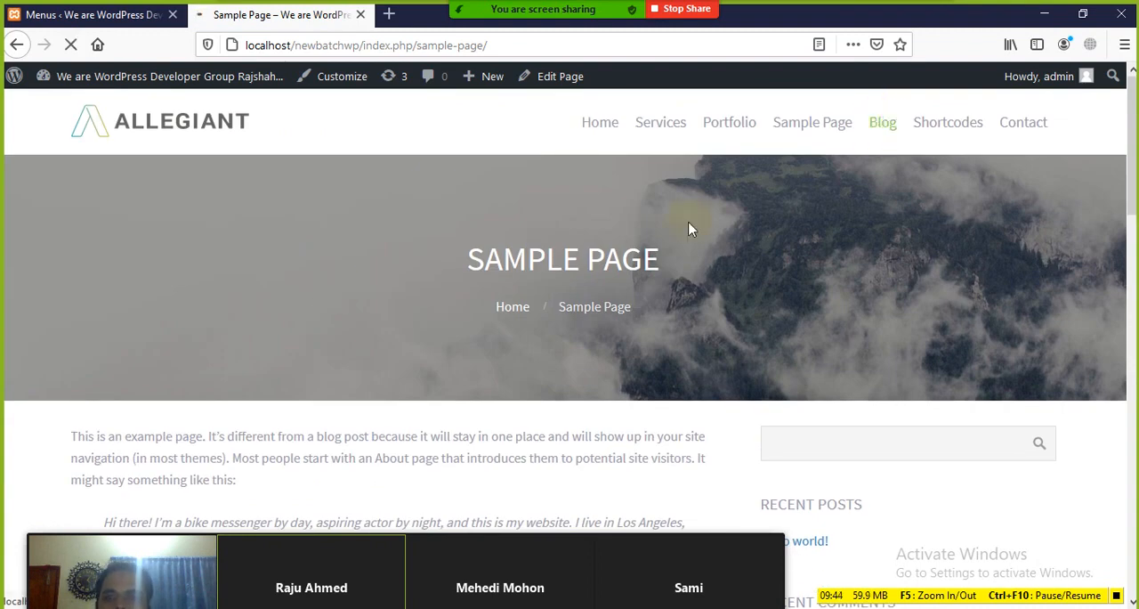
{"action": "scroll", "coordinate": [501, 295], "scroll_direction": "down", "scroll_amount": 3}
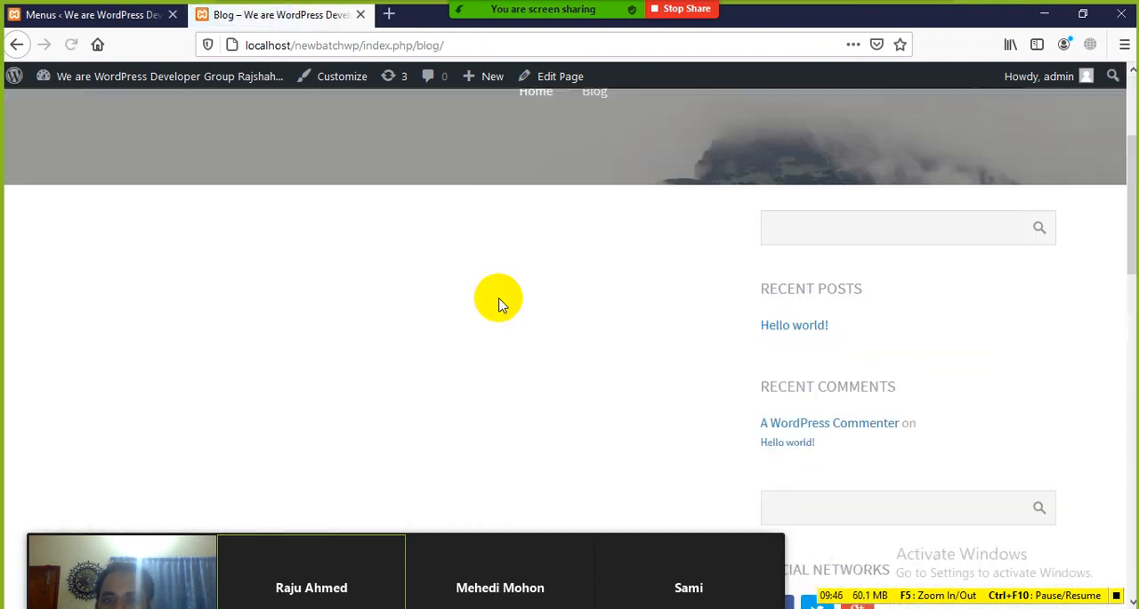
{"action": "scroll", "coordinate": [498, 303], "scroll_direction": "up", "scroll_amount": 3}
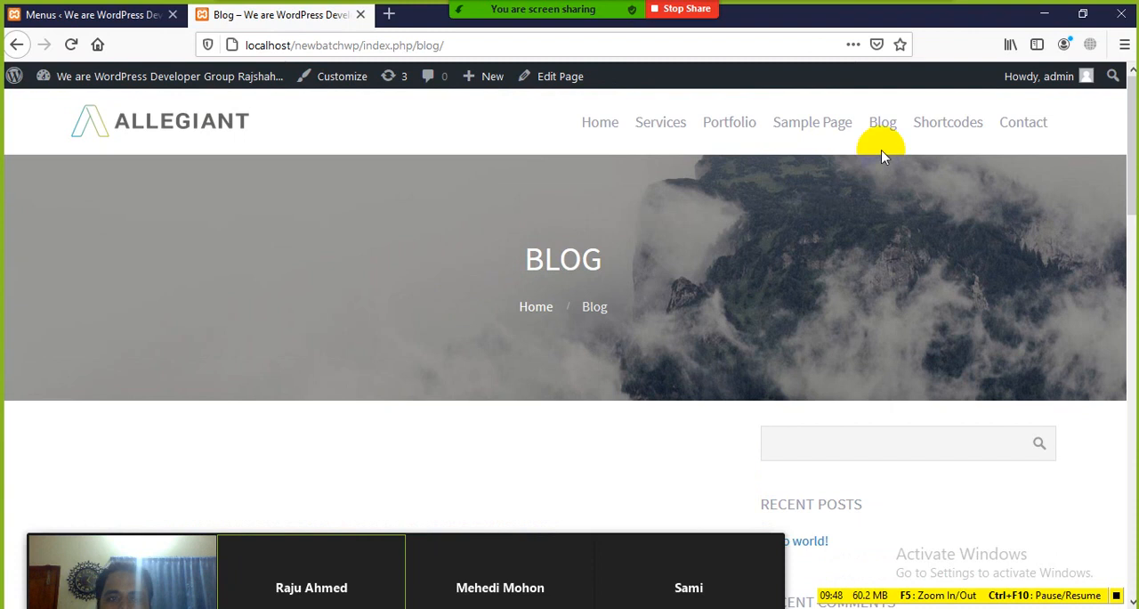
Check the Shortcodes and Contact links in the site's navigation
{"action": "left_click", "coordinate": [937, 132]}
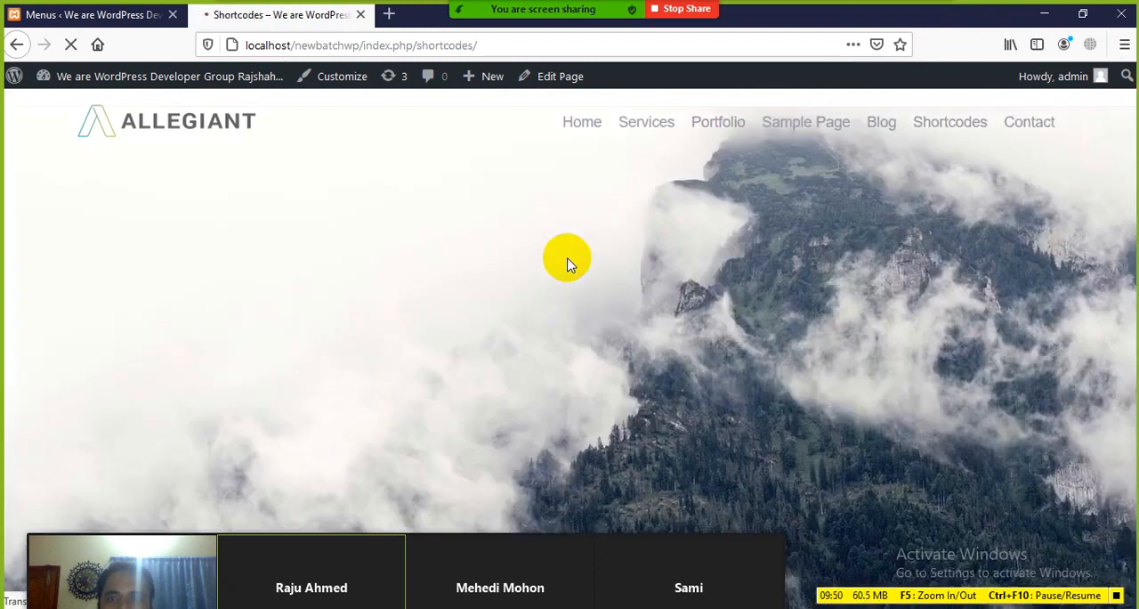
{"action": "scroll", "coordinate": [506, 289], "scroll_direction": "down", "scroll_amount": 4}
{"action": "scroll", "coordinate": [503, 298], "scroll_direction": "up", "scroll_amount": 4}
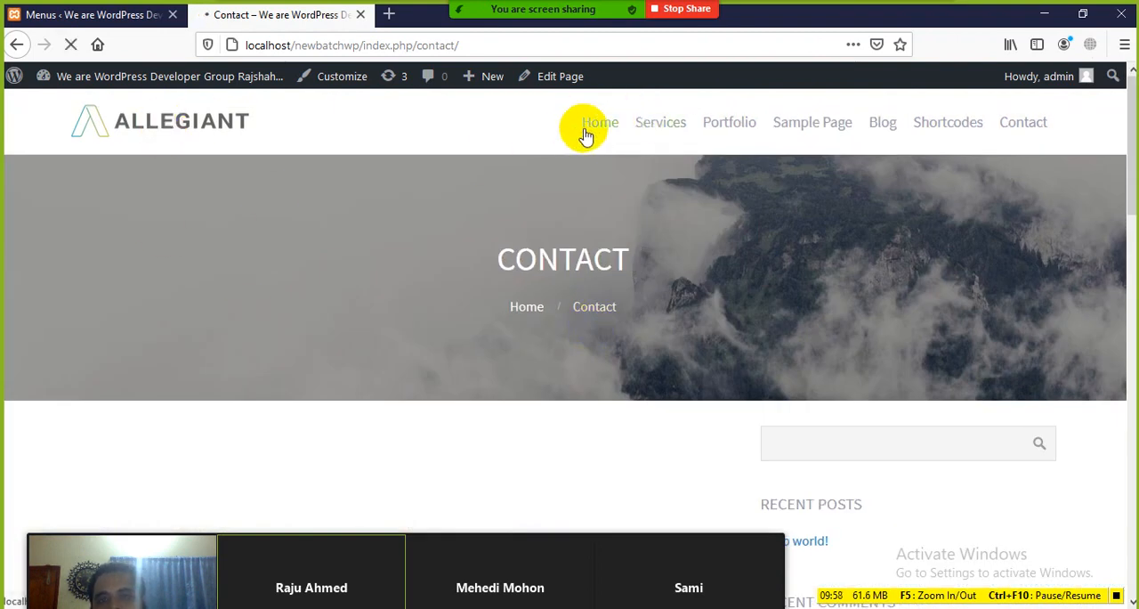
Return to the homepage through the Home link and look over its sections
{"action": "scroll", "coordinate": [436, 276], "scroll_direction": "down", "scroll_amount": 5}
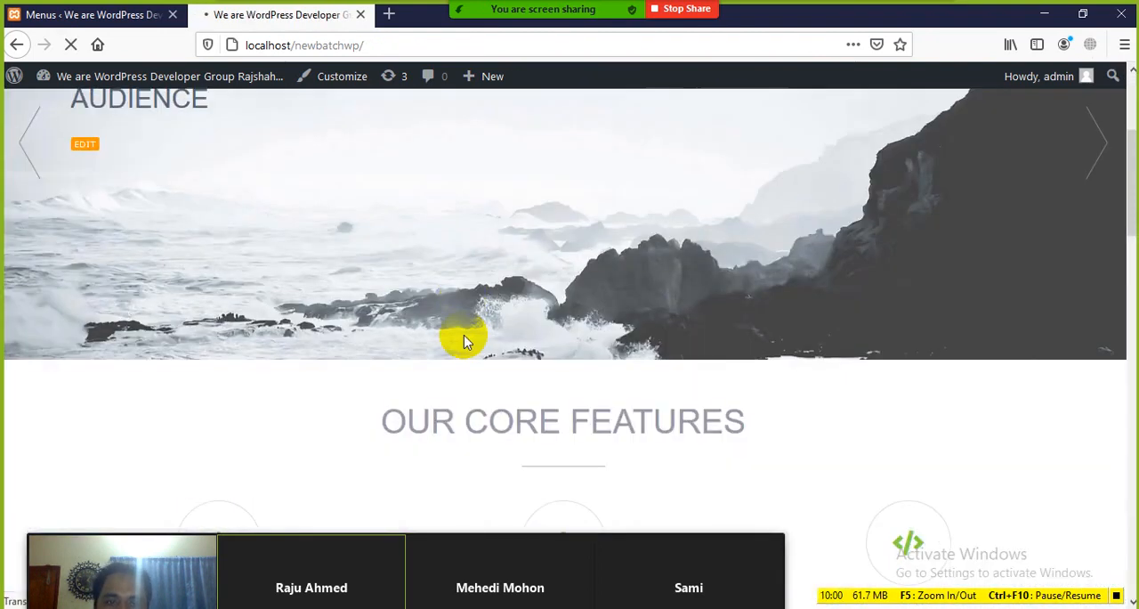
{"action": "scroll", "coordinate": [469, 369], "scroll_direction": "down", "scroll_amount": 15}
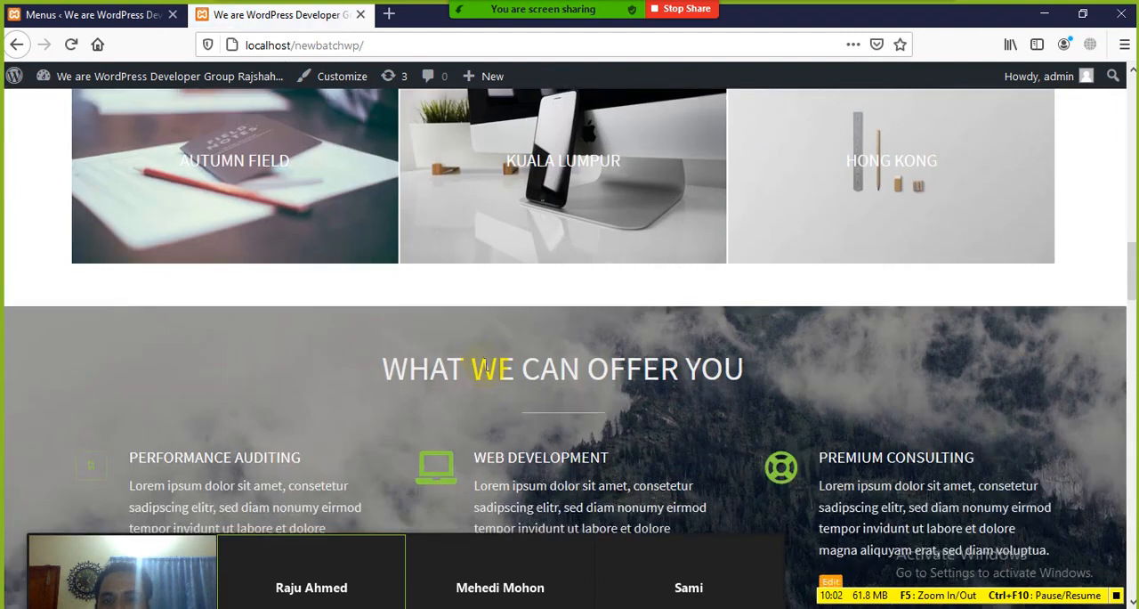
{"action": "scroll", "coordinate": [499, 365], "scroll_direction": "up", "scroll_amount": 20}
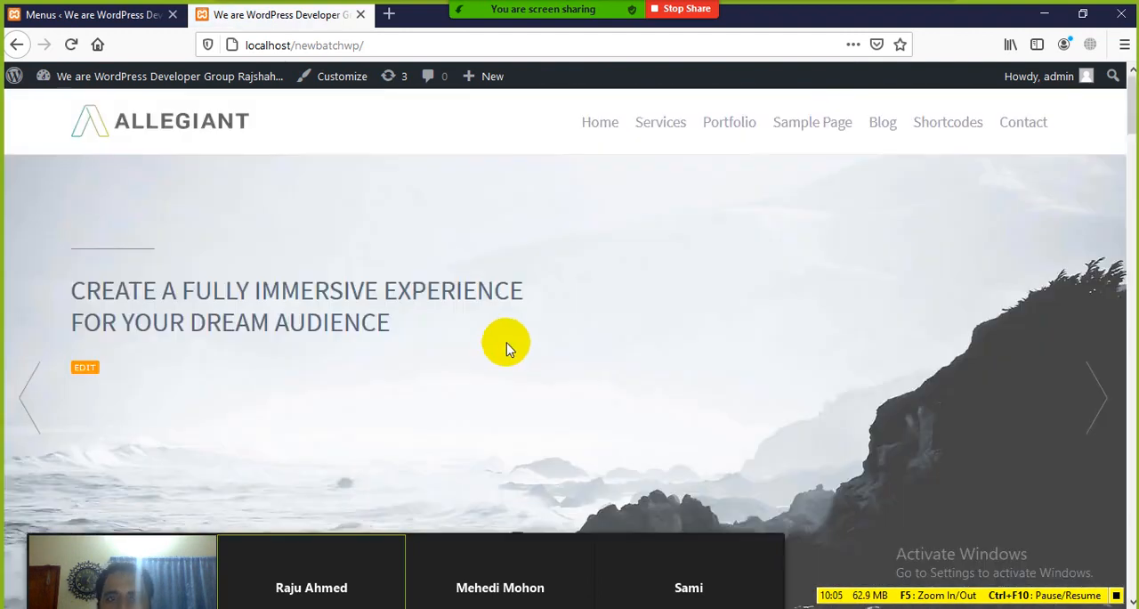
{"action": "left_click", "coordinate": [107, 17]}
{"action": "left_click", "coordinate": [285, 14]}
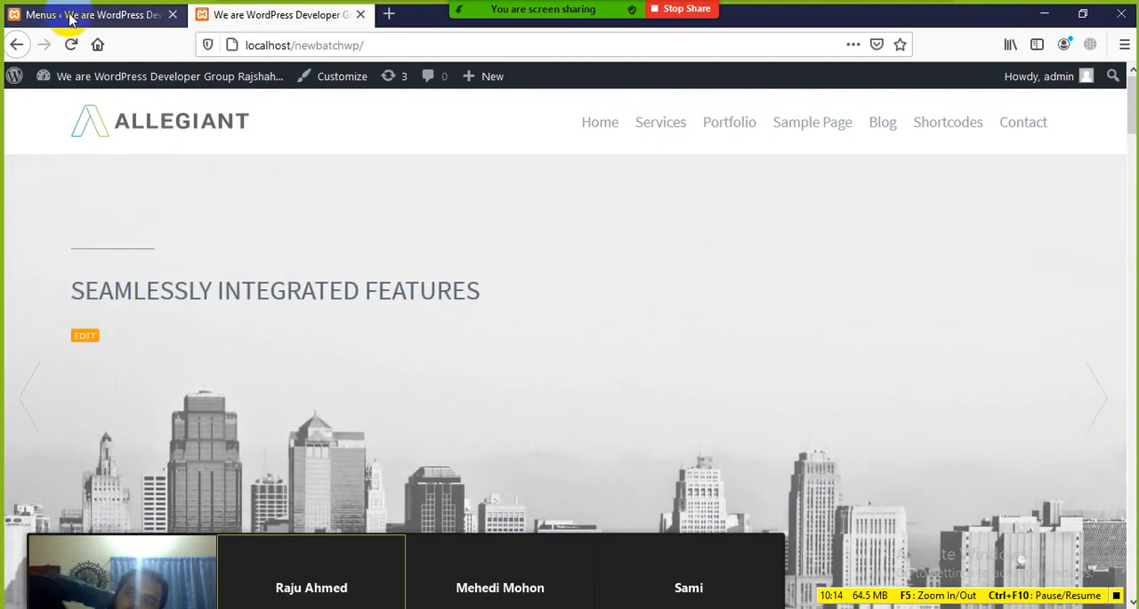
Create a new page in the dashboard titled "Result" with the paragraph "SSC, HSC, Hons and Masters Result"
{"action": "left_click", "coordinate": [40, 14]}
{"action": "scroll", "coordinate": [77, 234], "scroll_direction": "up", "scroll_amount": 5}
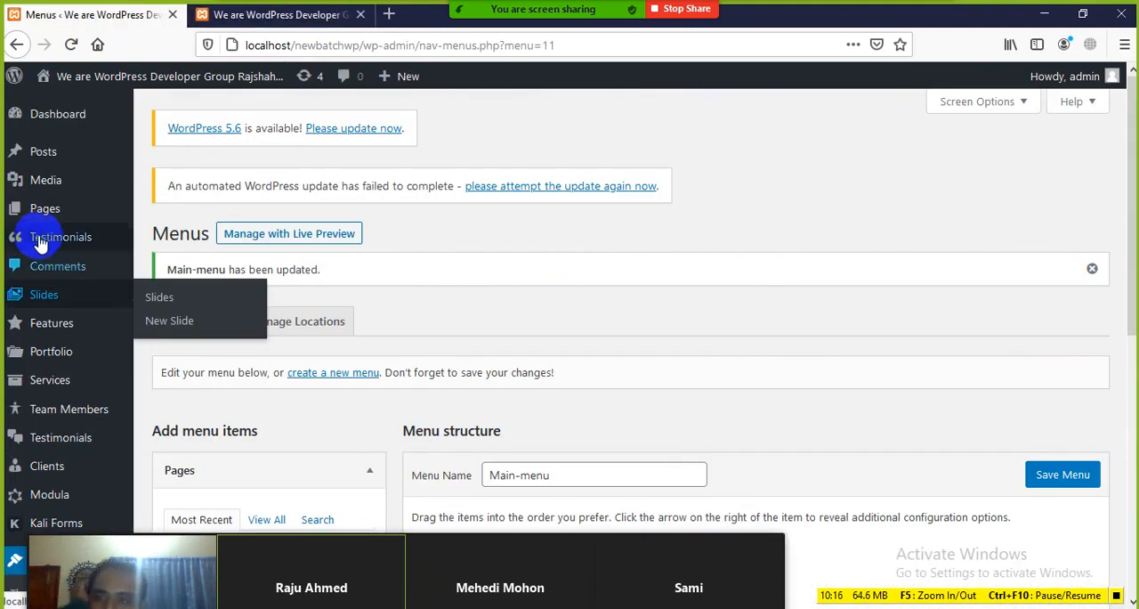
{"action": "mouse_move", "coordinate": [63, 211]}
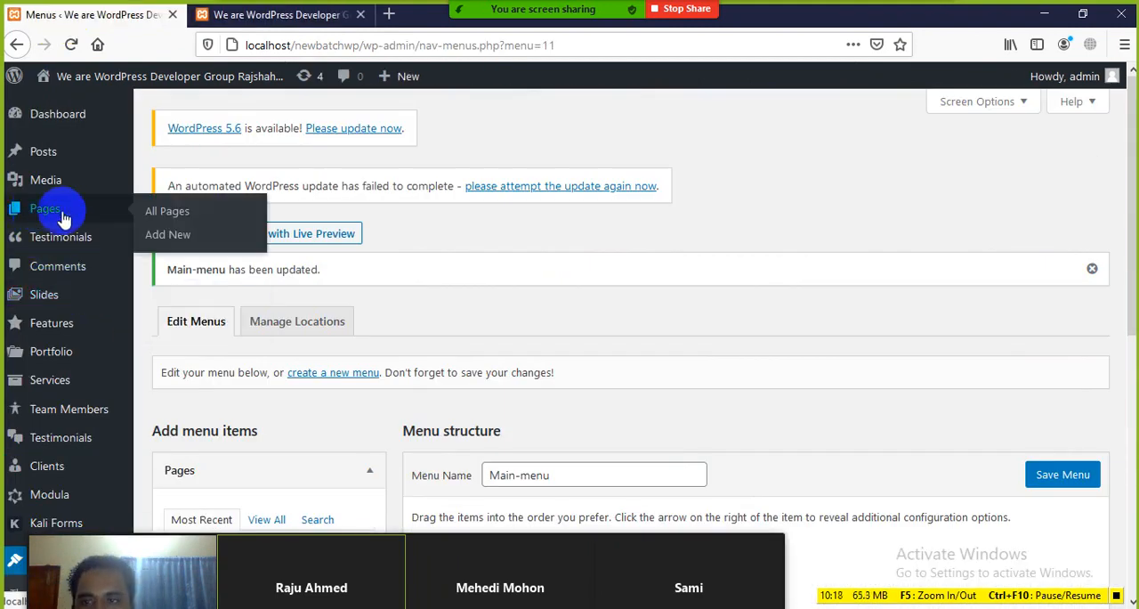
{"action": "left_click", "coordinate": [170, 236]}
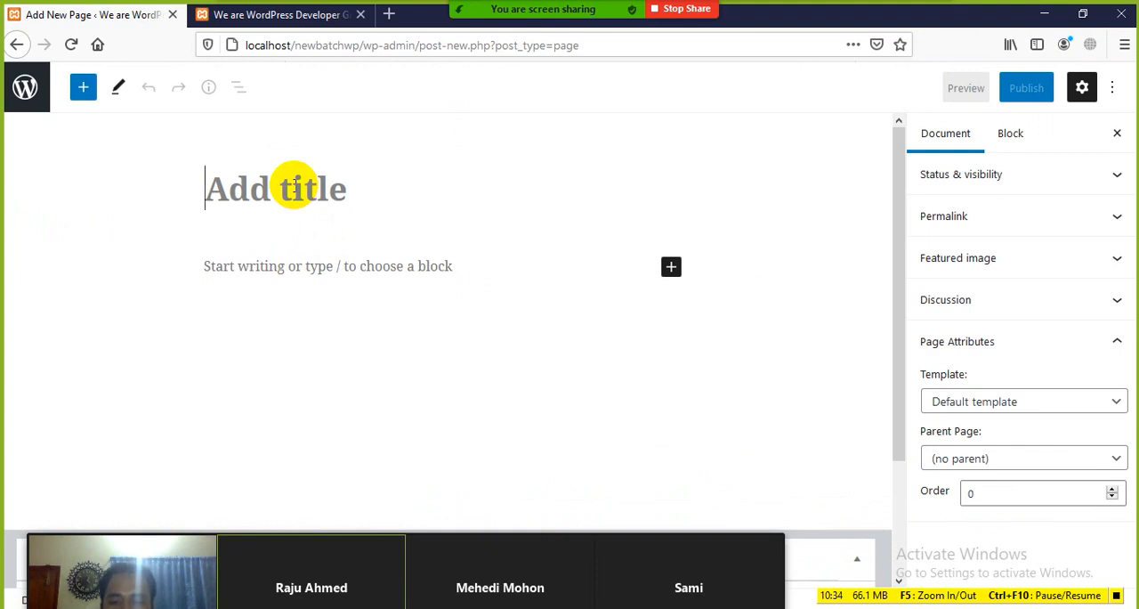
{"action": "left_click", "coordinate": [296, 185]}
{"action": "type", "text": "Result"}
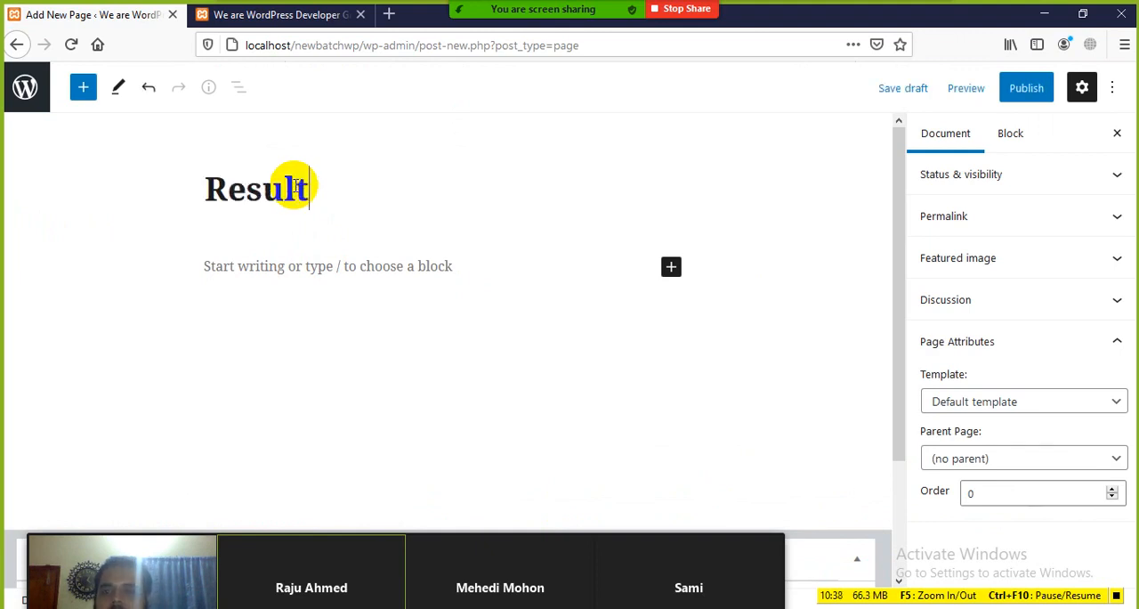
{"action": "left_click", "coordinate": [282, 273]}
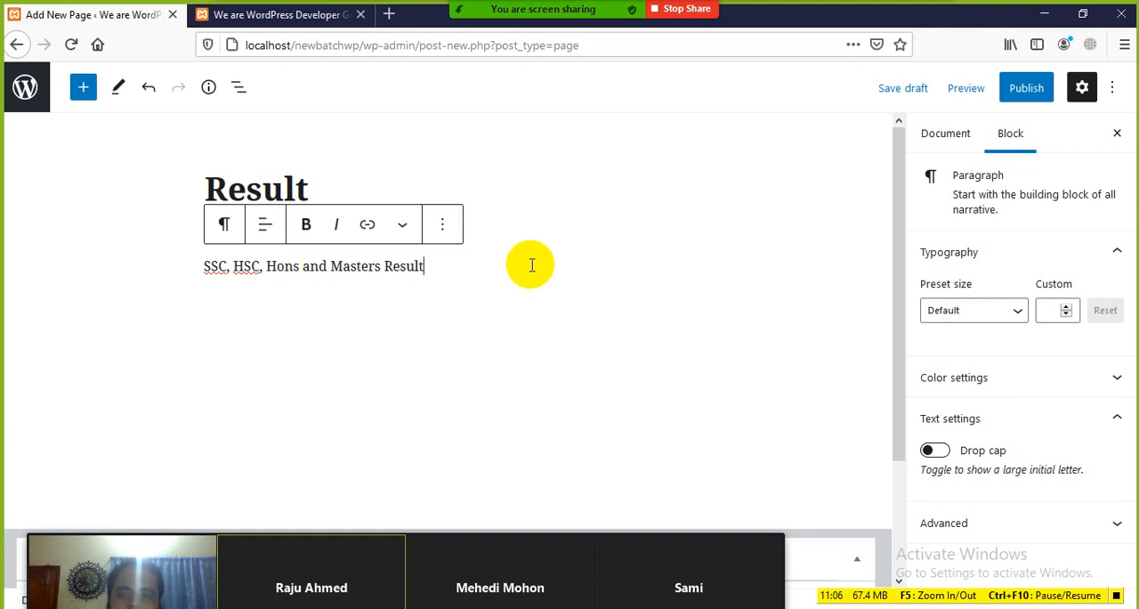
Change the paragraph's last word to "Results", publish the Result page and save it once more
{"action": "type", "text": "s"}
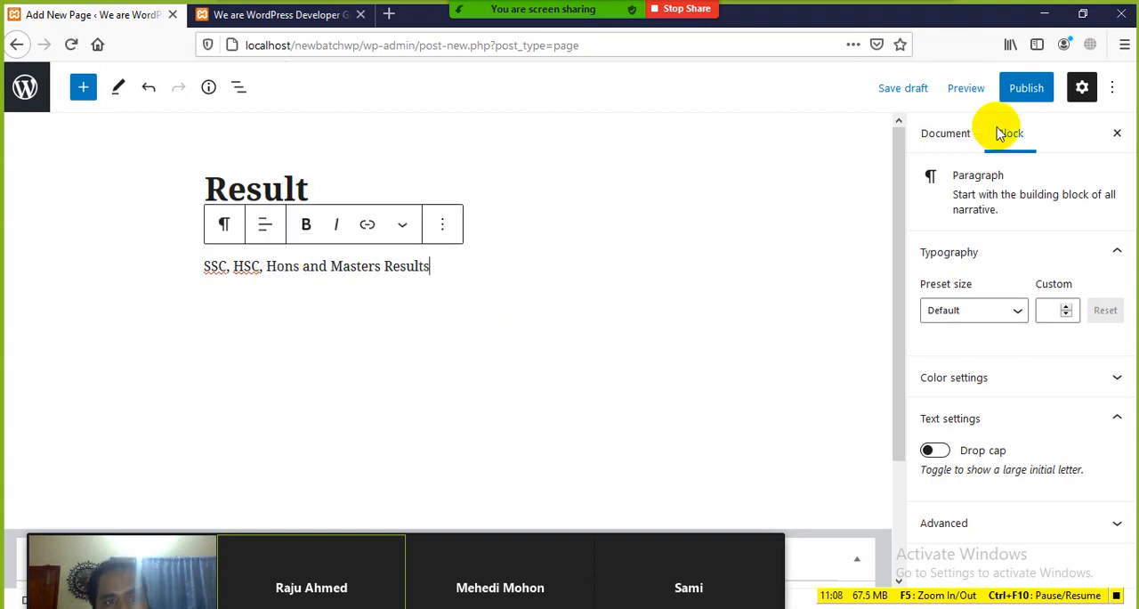
{"action": "scroll", "coordinate": [433, 333], "scroll_direction": "down", "scroll_amount": 3}
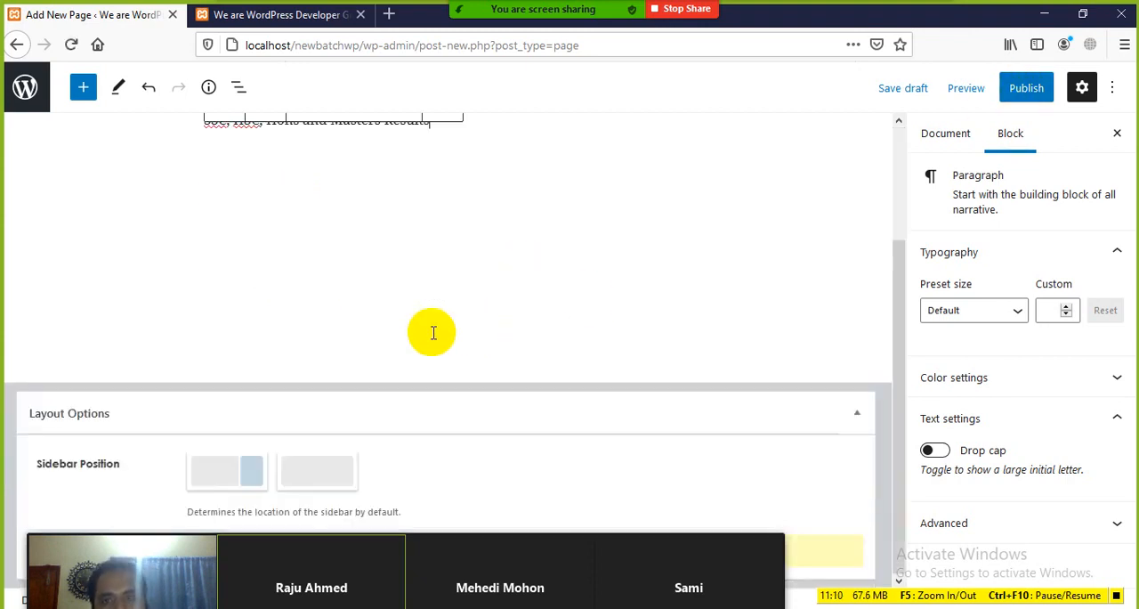
{"action": "scroll", "coordinate": [433, 332], "scroll_direction": "up", "scroll_amount": 3}
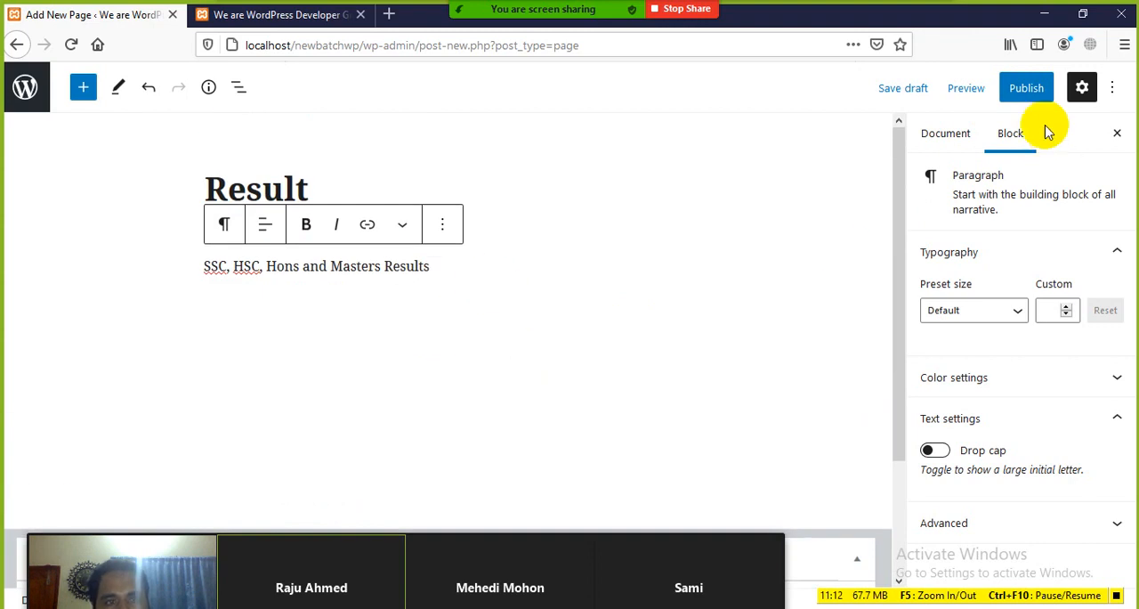
{"action": "left_click", "coordinate": [1026, 88]}
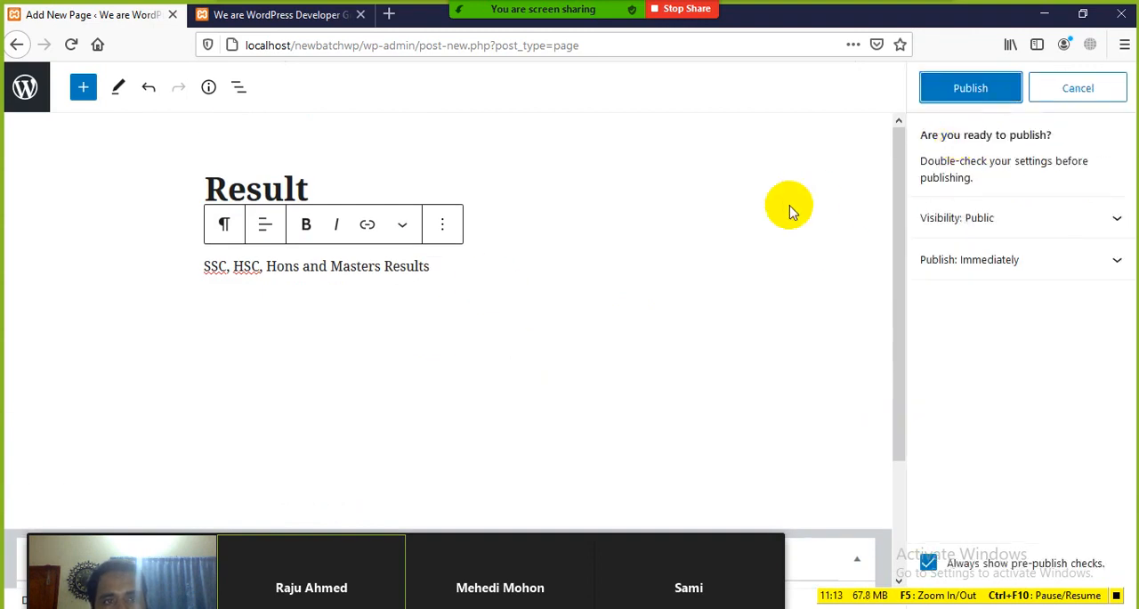
{"action": "left_click", "coordinate": [972, 87]}
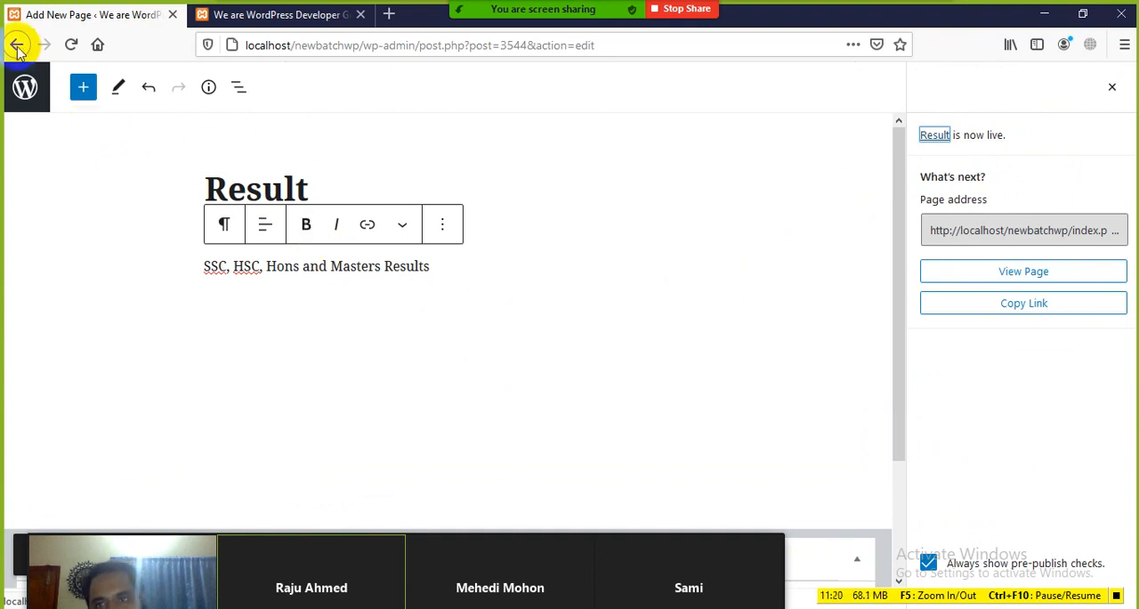
{"action": "left_click", "coordinate": [1111, 86]}
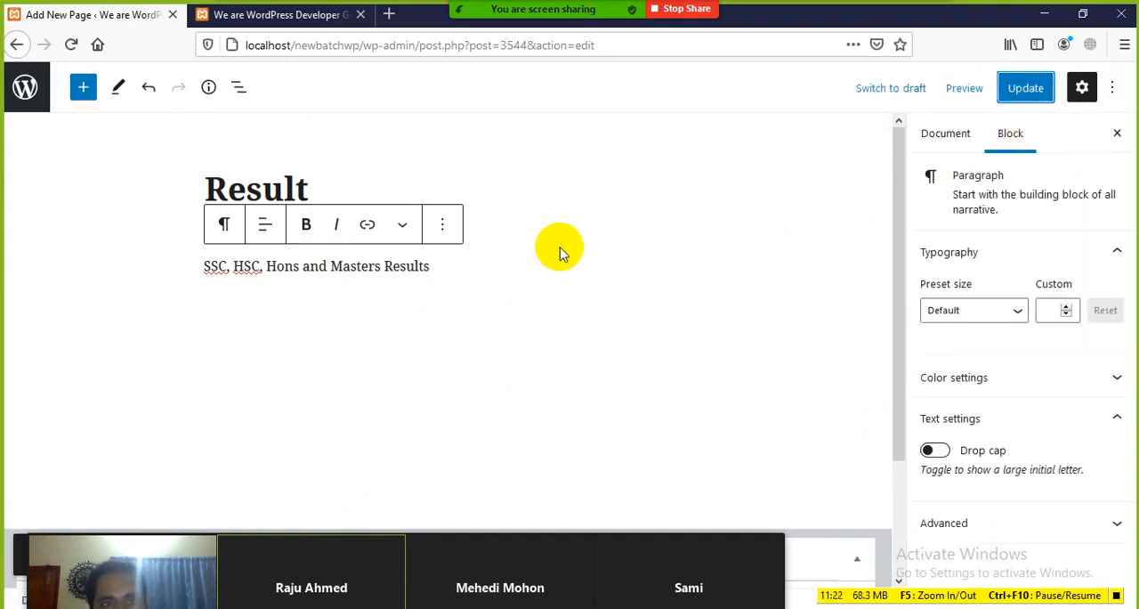
{"action": "left_click", "coordinate": [1033, 89]}
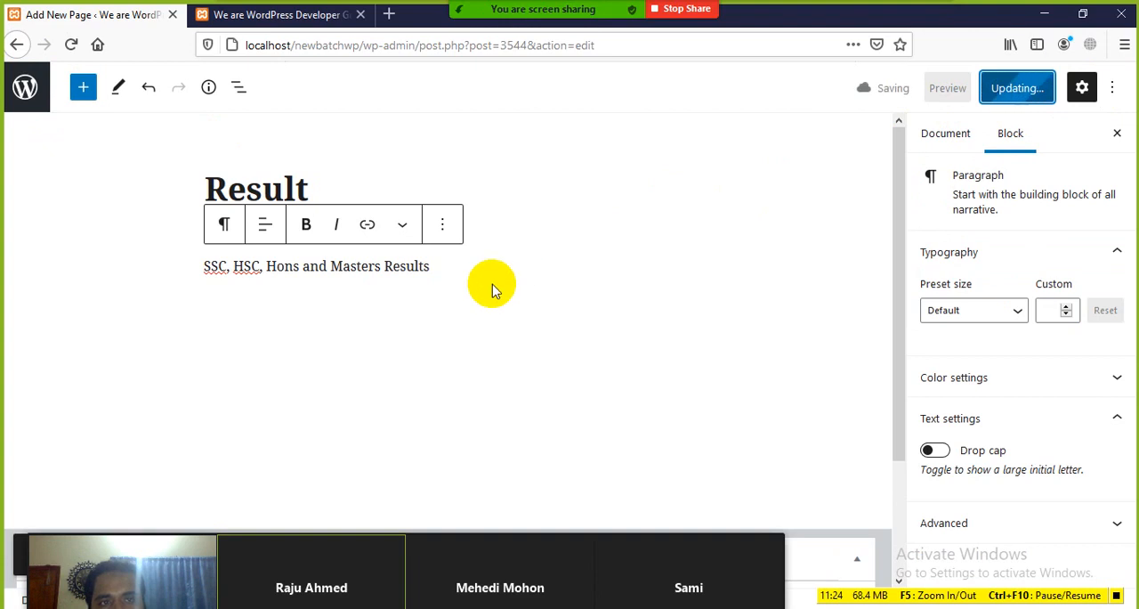
Return to the dashboard's menu editor and add the Result page to Main-menu
{"action": "left_click", "coordinate": [15, 44]}
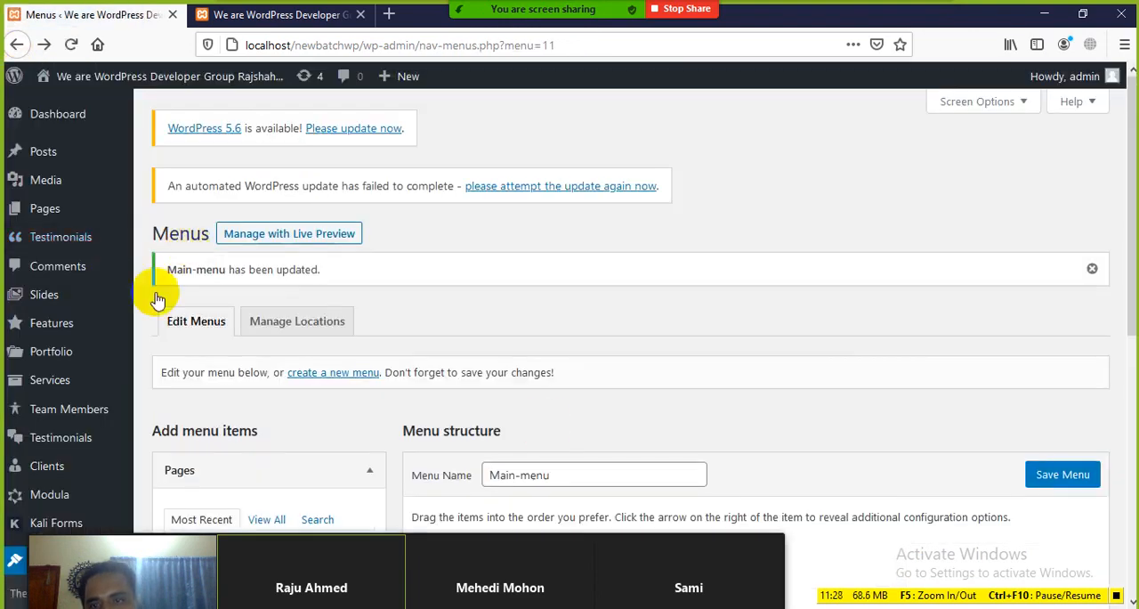
{"action": "left_click_drag", "start_coordinate": [468, 567], "coordinate": [1042, 133]}
{"action": "scroll", "coordinate": [41, 445], "scroll_direction": "down", "scroll_amount": 3}
{"action": "scroll", "coordinate": [45, 476], "scroll_direction": "down", "scroll_amount": 1}
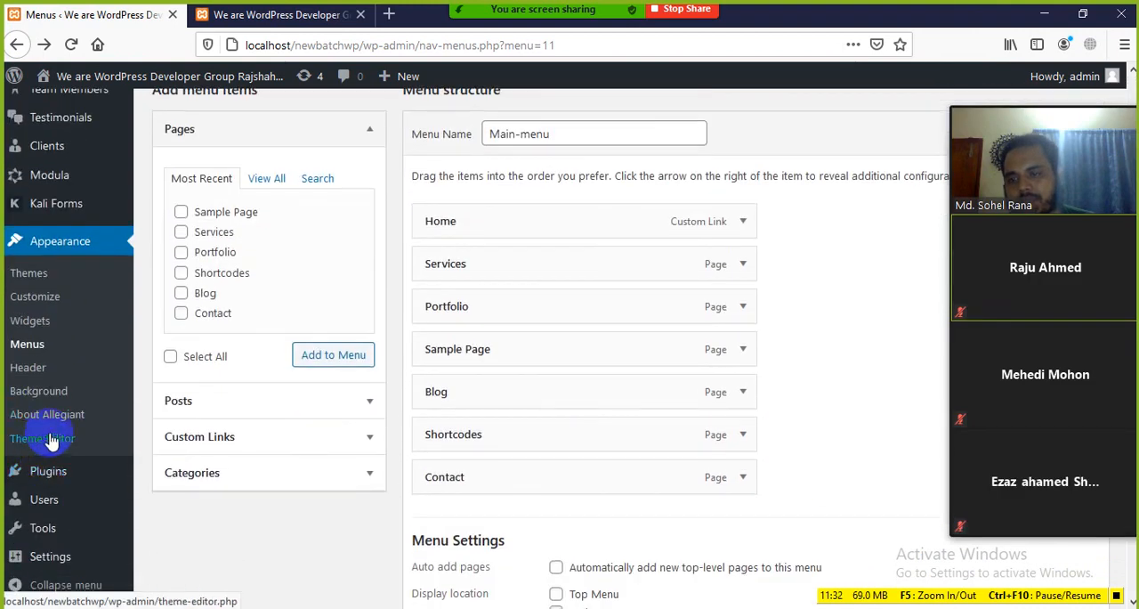
{"action": "left_click", "coordinate": [26, 345]}
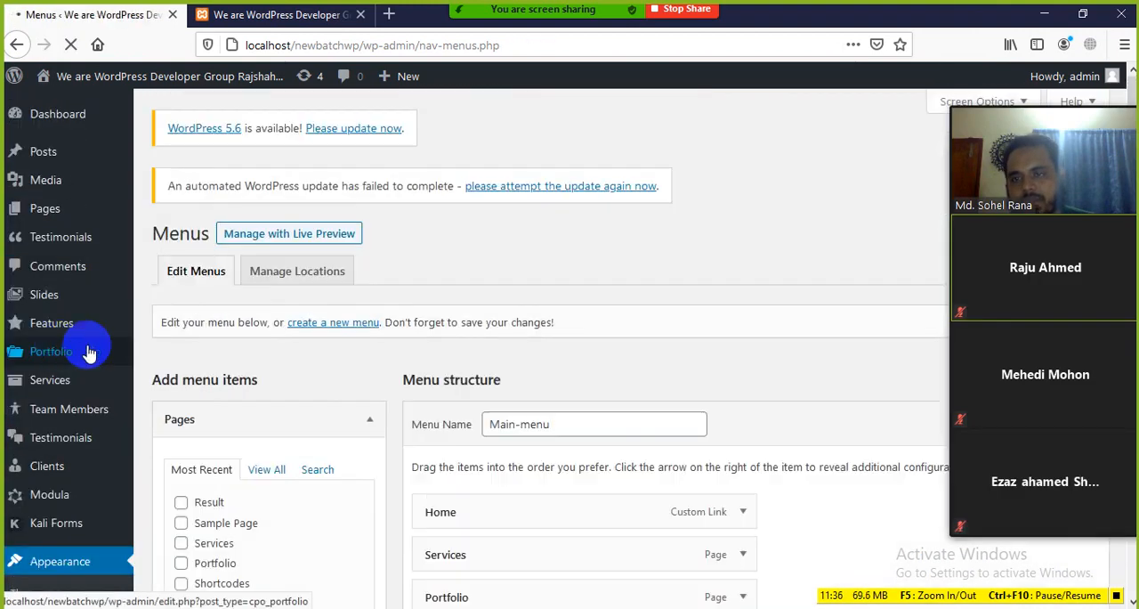
{"action": "scroll", "coordinate": [386, 386], "scroll_direction": "down", "scroll_amount": 3}
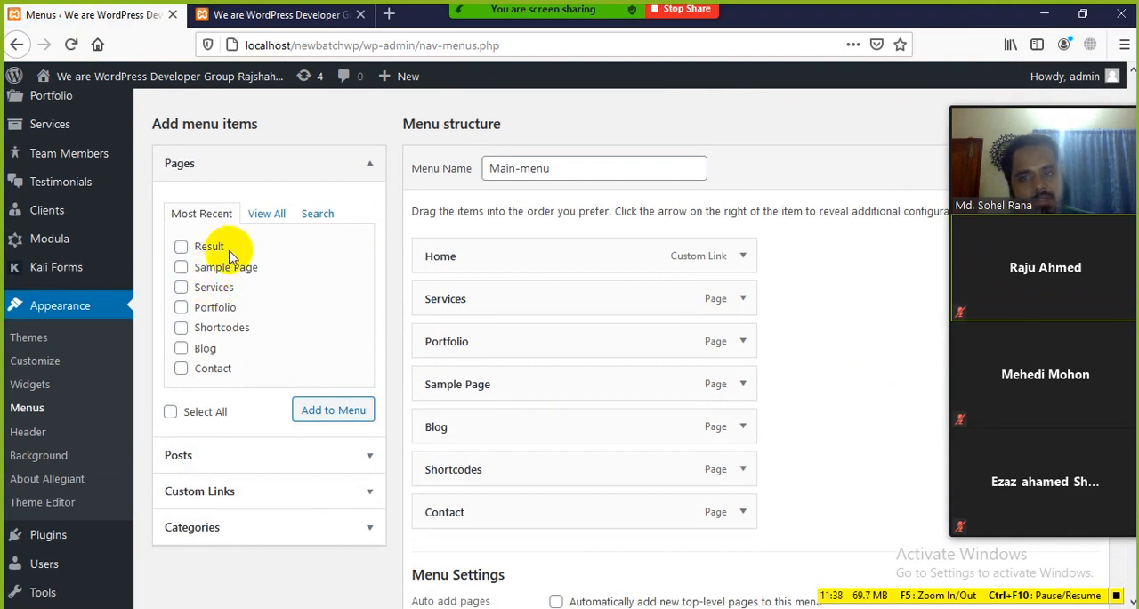
{"action": "left_click", "coordinate": [331, 410]}
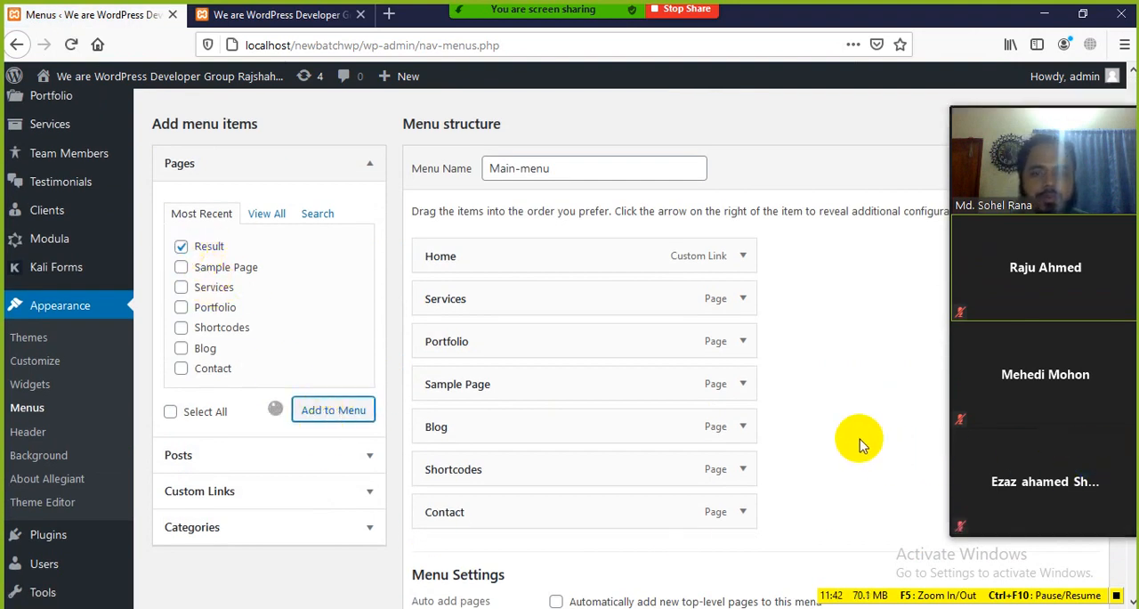
{"action": "scroll", "coordinate": [859, 440], "scroll_direction": "down", "scroll_amount": 3}
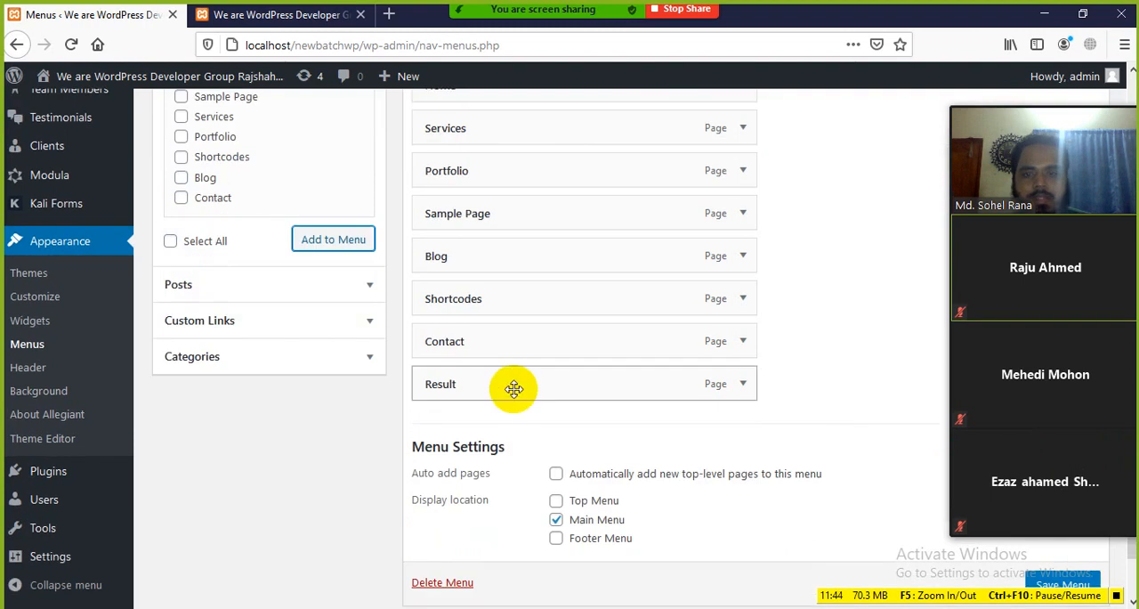
{"action": "scroll", "coordinate": [537, 418], "scroll_direction": "up", "scroll_amount": 3}
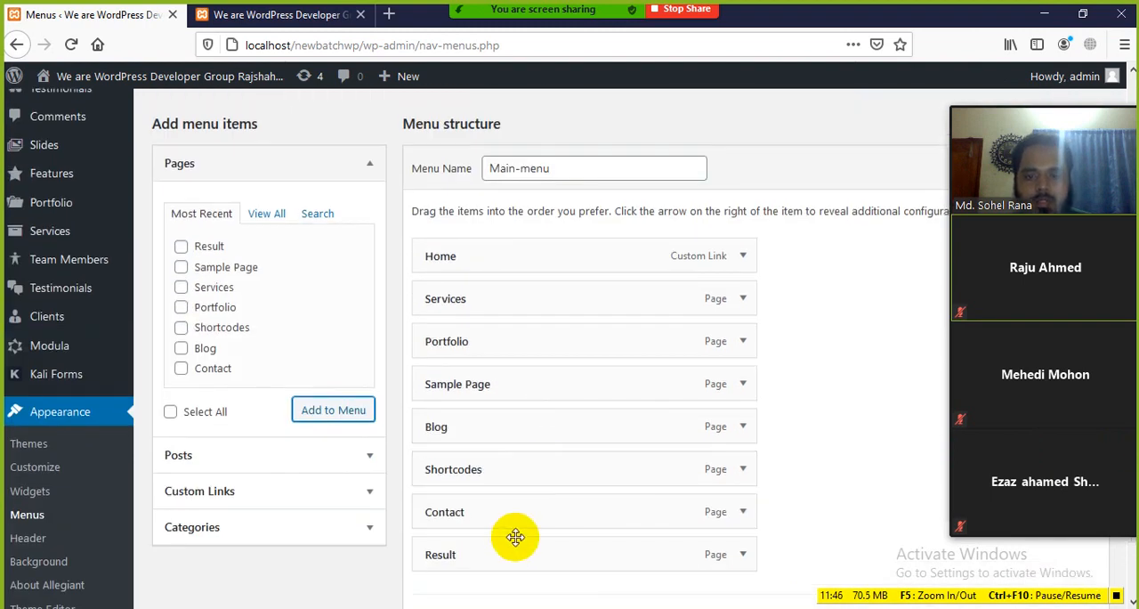
Move the Result item directly below Home in the menu structure and save Main-menu
{"action": "left_click_drag", "start_coordinate": [513, 555], "coordinate": [616, 324]}
{"action": "scroll", "coordinate": [807, 405], "scroll_direction": "down", "scroll_amount": 4}
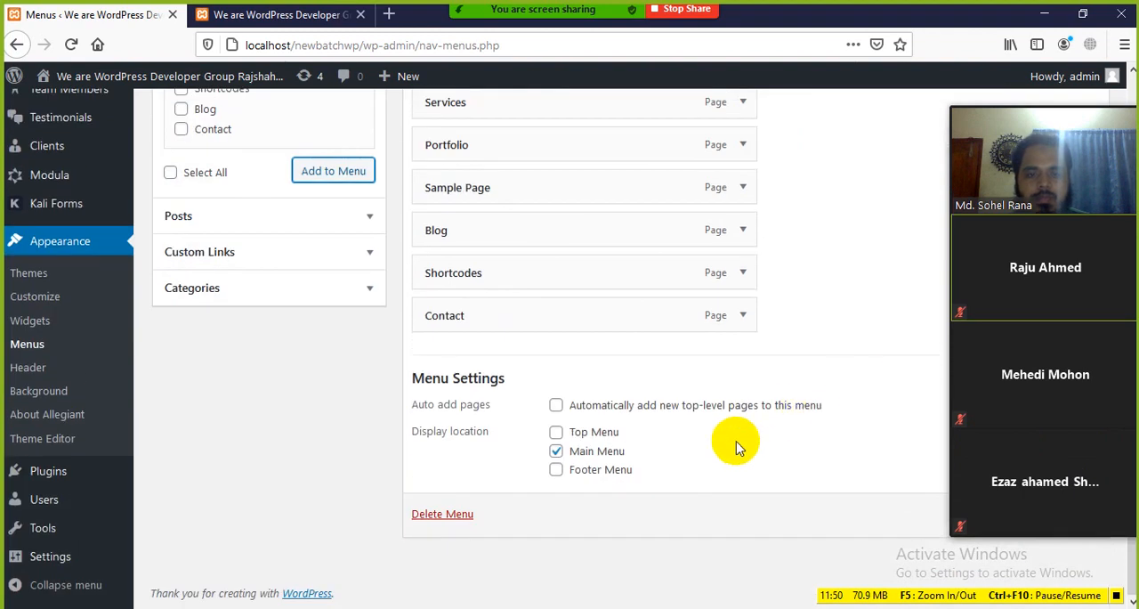
{"action": "left_click_drag", "start_coordinate": [1062, 99], "coordinate": [929, 141]}
{"action": "left_click", "coordinate": [1053, 516]}
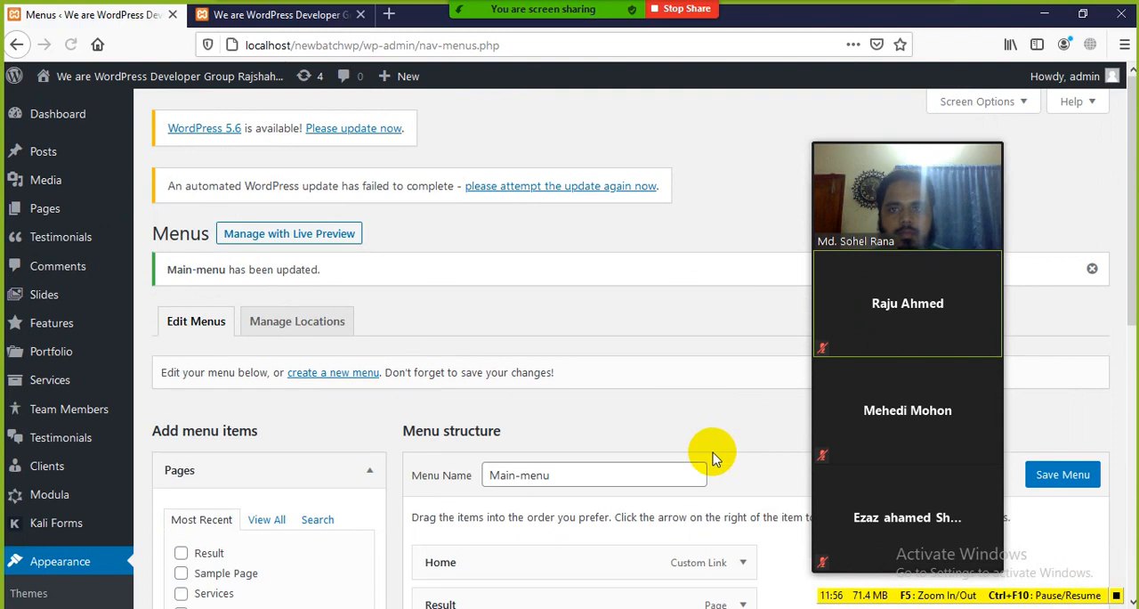
Reload the site's homepage, open the Result page from its navigation and view the page's text
{"action": "left_click", "coordinate": [286, 17]}
{"action": "left_click", "coordinate": [72, 43]}
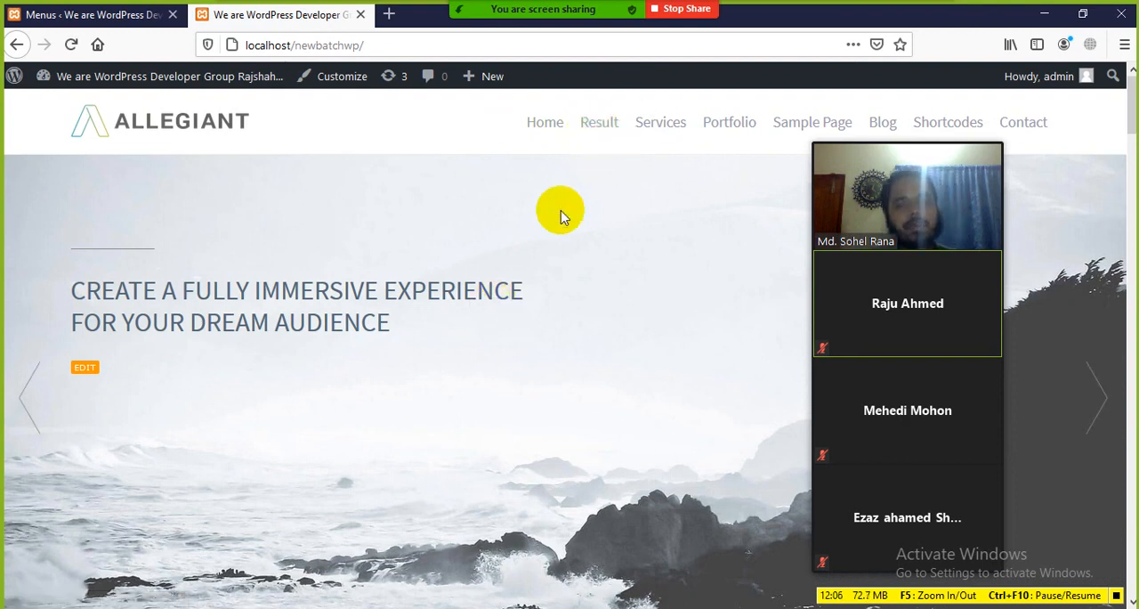
{"action": "left_click", "coordinate": [598, 125]}
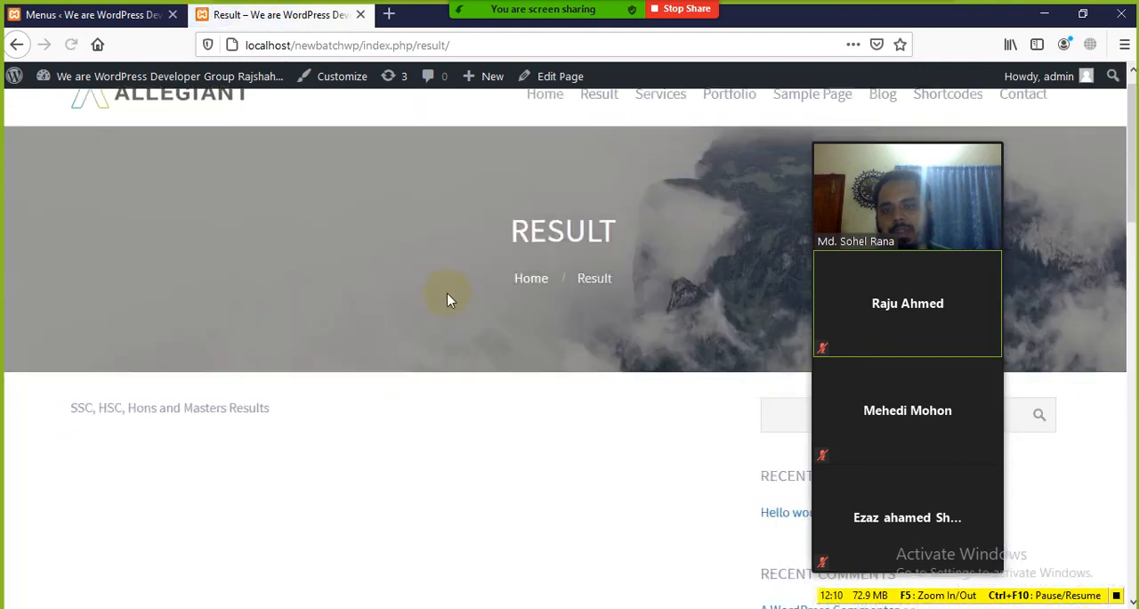
{"action": "scroll", "coordinate": [446, 294], "scroll_direction": "down", "scroll_amount": 2}
{"action": "left_click_drag", "start_coordinate": [65, 267], "coordinate": [25, 277]}
{"action": "left_click", "coordinate": [292, 278]}
{"action": "scroll", "coordinate": [523, 249], "scroll_direction": "up", "scroll_amount": 2}
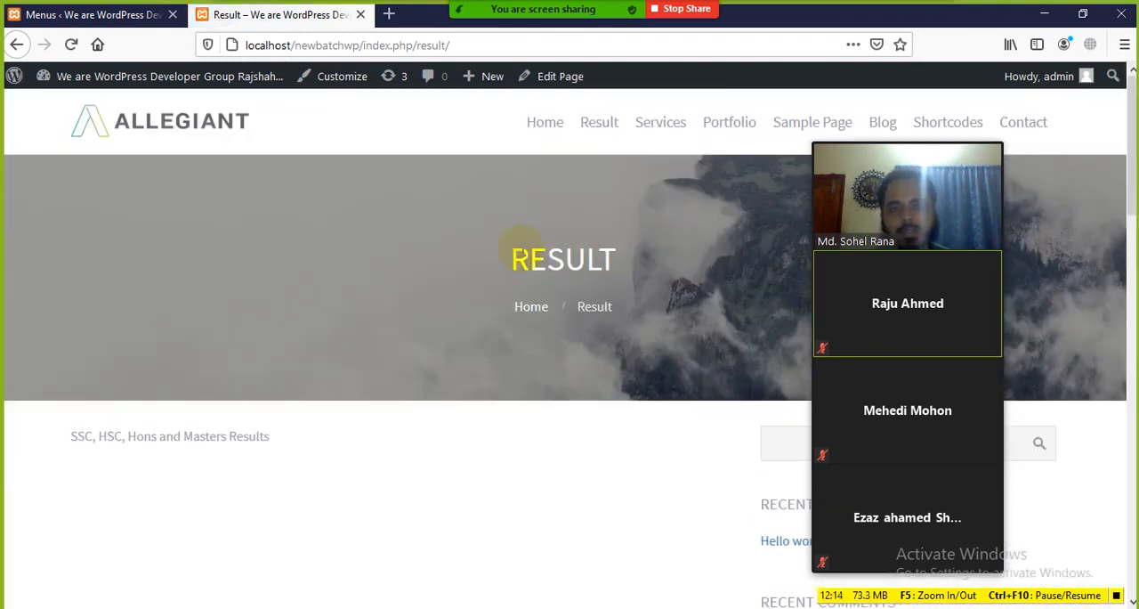
Compare the Result navigation link with the page's heading, web address and paragraph on the site
{"action": "left_click", "coordinate": [596, 129]}
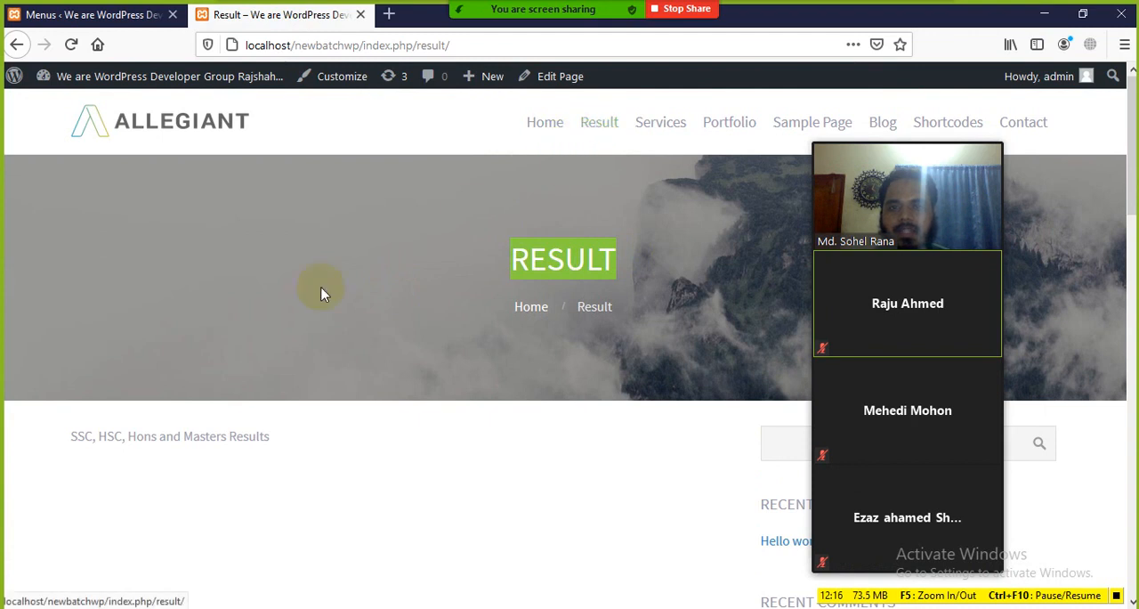
{"action": "left_click_drag", "start_coordinate": [466, 45], "coordinate": [395, 50]}
{"action": "left_click", "coordinate": [295, 498]}
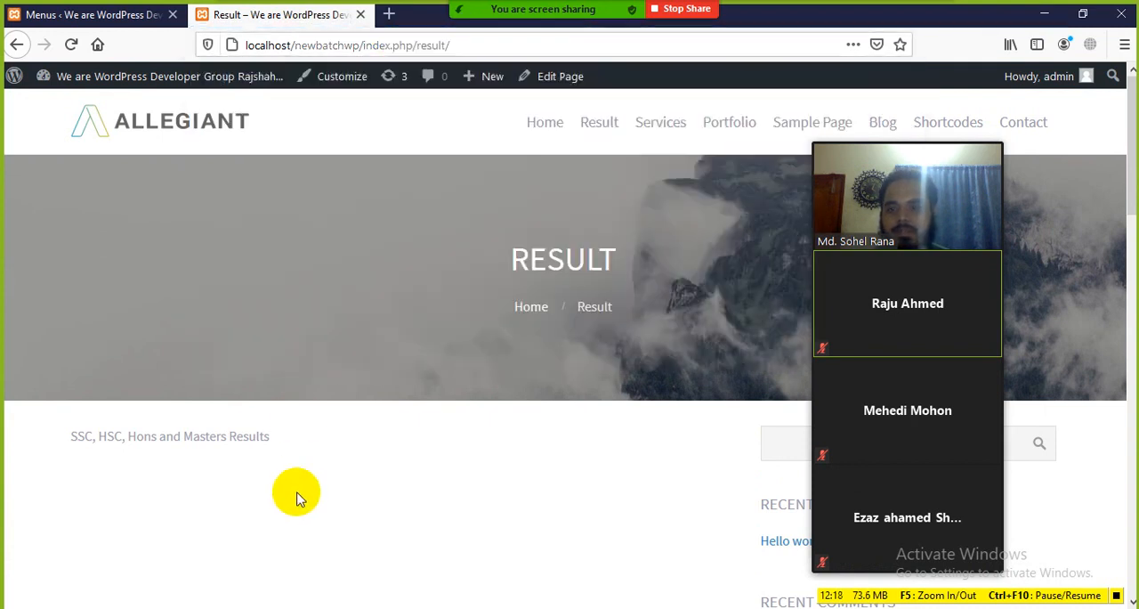
{"action": "left_click_drag", "start_coordinate": [299, 448], "coordinate": [173, 501]}
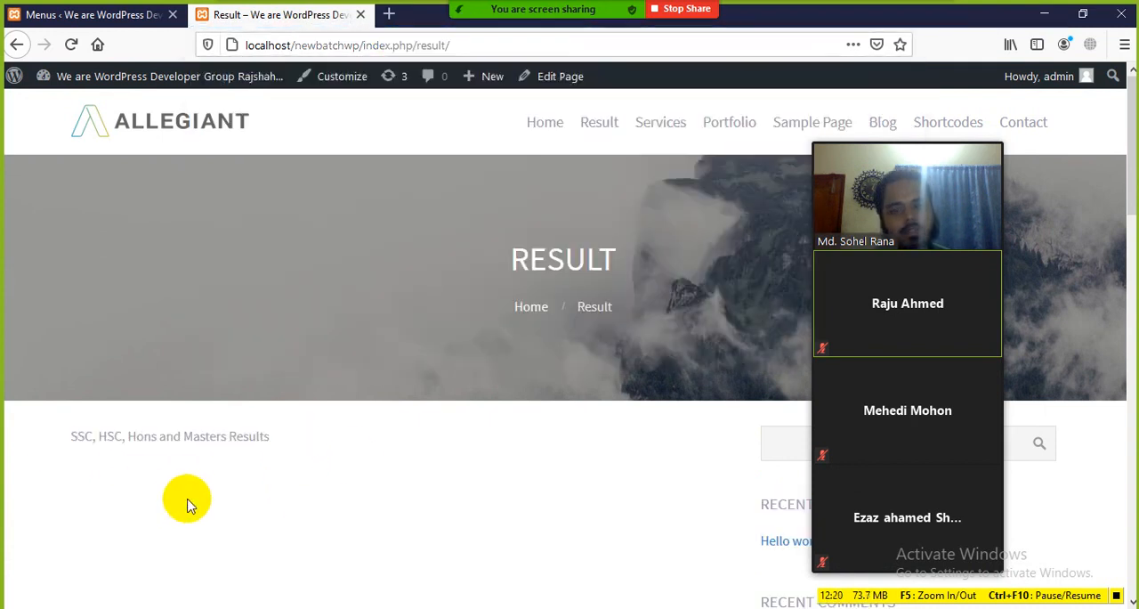
{"action": "scroll", "coordinate": [267, 485], "scroll_direction": "down", "scroll_amount": 3}
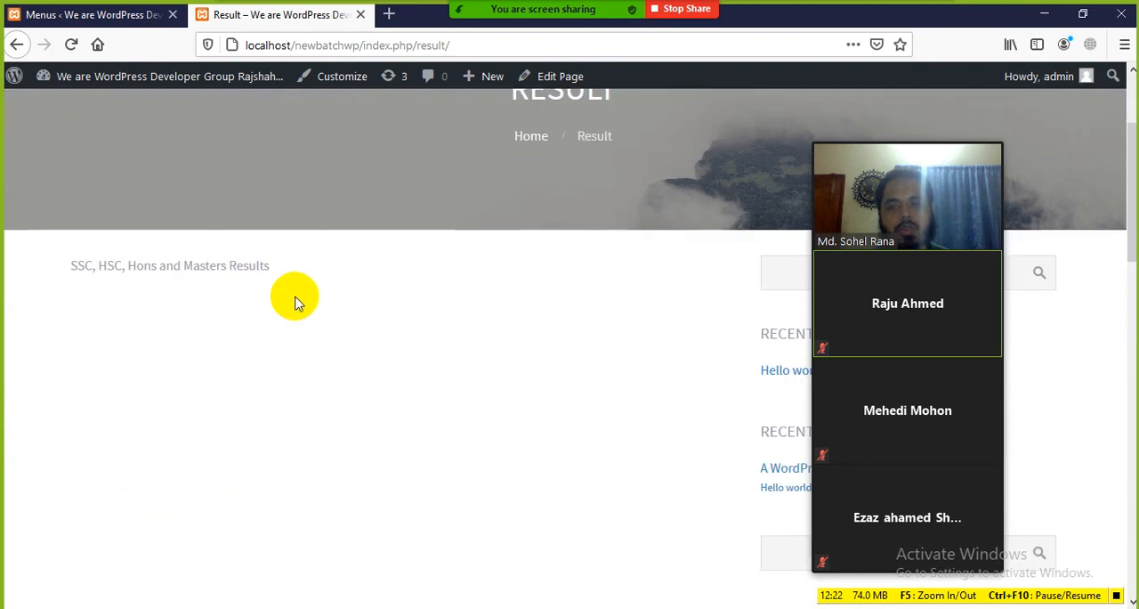
{"action": "left_click_drag", "start_coordinate": [294, 303], "coordinate": [221, 415]}
{"action": "scroll", "coordinate": [338, 413], "scroll_direction": "up", "scroll_amount": 3}
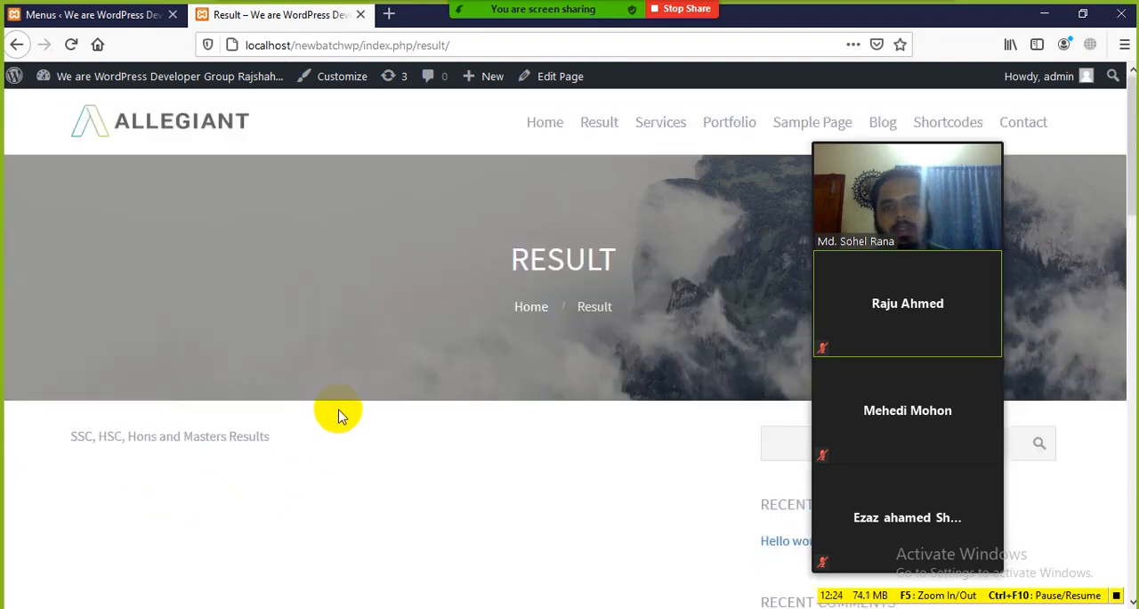
In the Main-menu structure, nest Sample Page, Blog and Shortcodes as sub items under Portfolio
{"action": "left_click", "coordinate": [115, 22]}
{"action": "scroll", "coordinate": [407, 293], "scroll_direction": "down", "scroll_amount": 5}
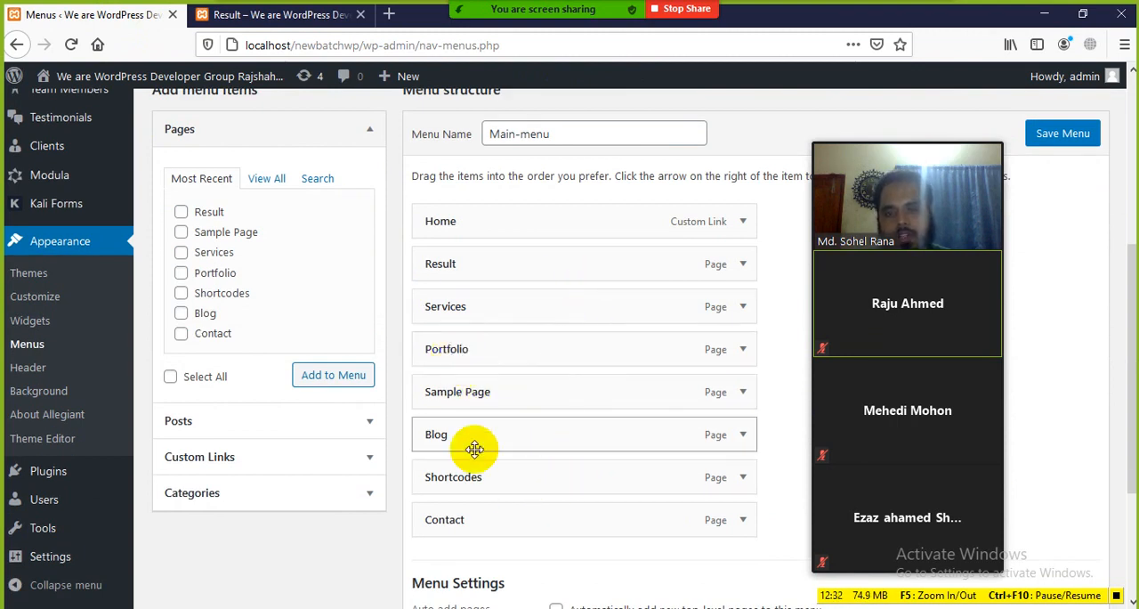
{"action": "left_click_drag", "start_coordinate": [456, 395], "coordinate": [531, 393]}
{"action": "left_click_drag", "start_coordinate": [469, 440], "coordinate": [508, 435]}
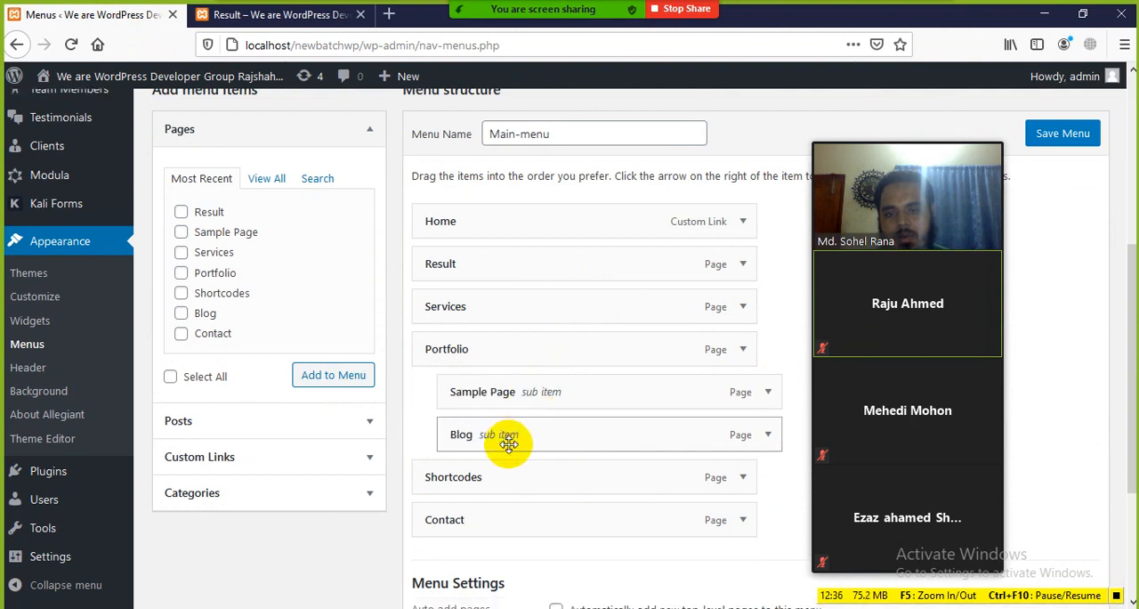
{"action": "left_click_drag", "start_coordinate": [473, 476], "coordinate": [509, 481]}
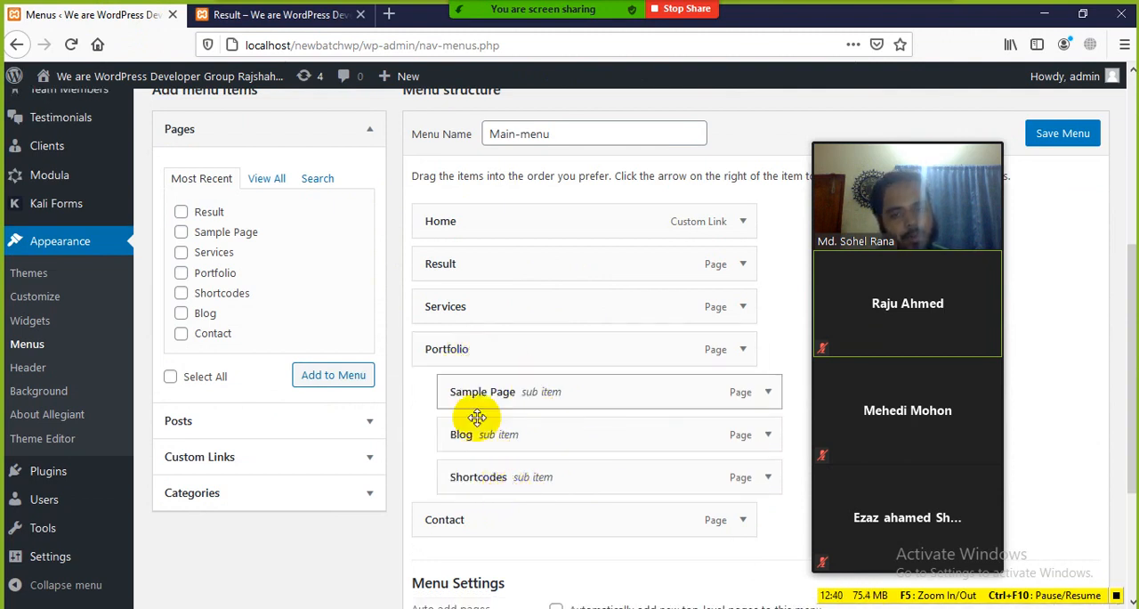
Try moving the Portfolio sub items back to the top level, and nest them under Portfolio again
{"action": "left_click_drag", "start_coordinate": [488, 397], "coordinate": [417, 389]}
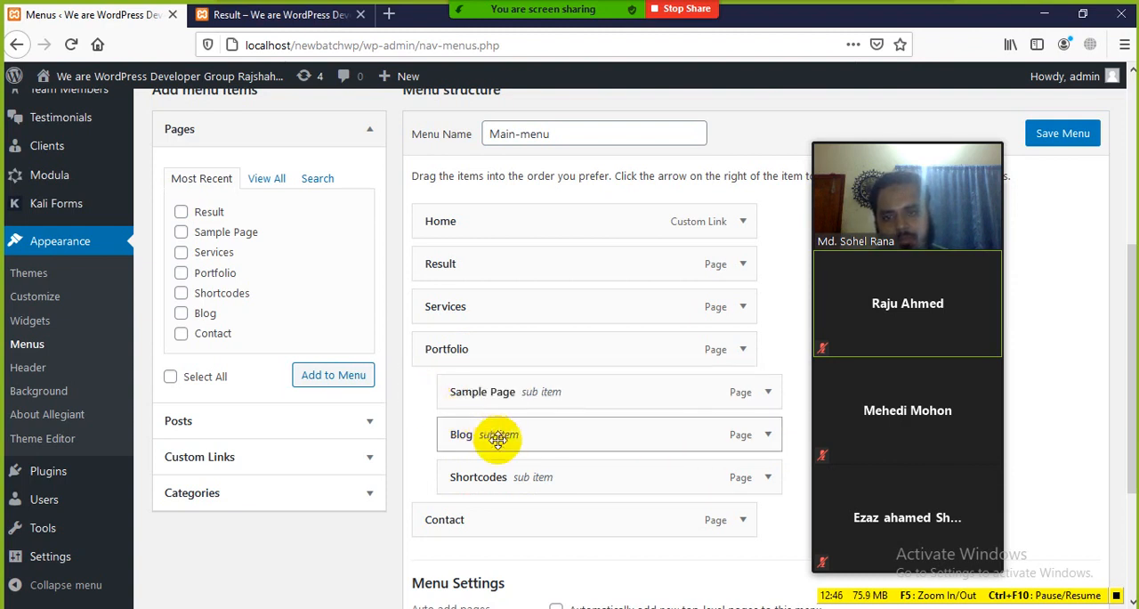
{"action": "left_click_drag", "start_coordinate": [501, 435], "coordinate": [450, 438]}
{"action": "mouse_move", "coordinate": [506, 481]}
{"action": "left_mouse_down"}
{"action": "mouse_move", "coordinate": [471, 486]}
{"action": "mouse_move", "coordinate": [499, 483]}
{"action": "left_mouse_up"}
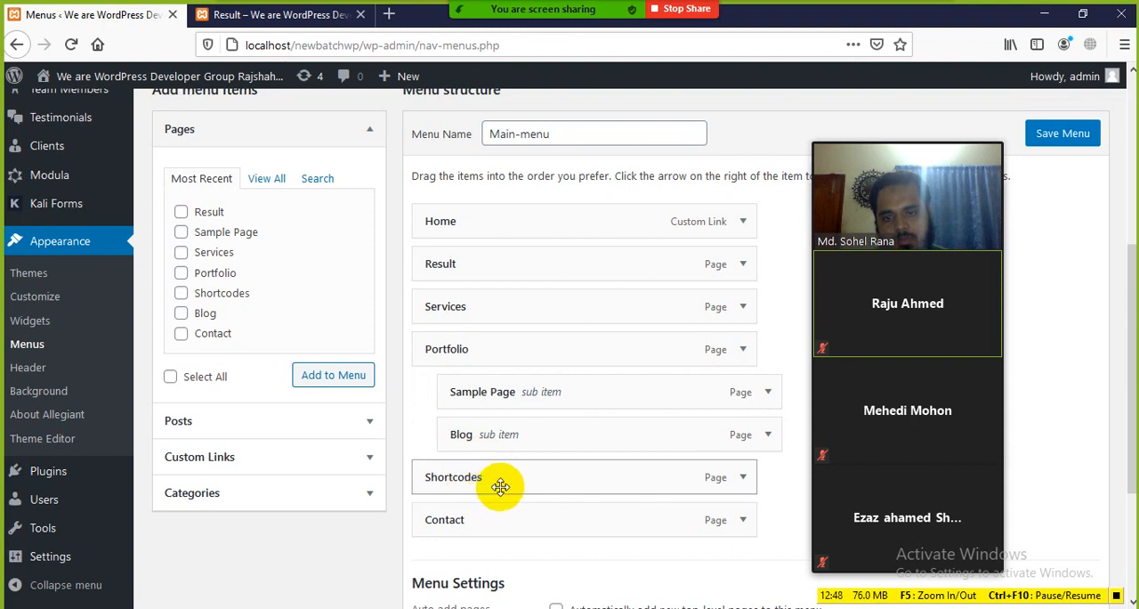
{"action": "left_click_drag", "start_coordinate": [494, 436], "coordinate": [468, 440]}
{"action": "left_click_drag", "start_coordinate": [488, 401], "coordinate": [512, 394]}
{"action": "left_click_drag", "start_coordinate": [488, 432], "coordinate": [507, 435]}
{"action": "left_click_drag", "start_coordinate": [471, 483], "coordinate": [498, 478]}
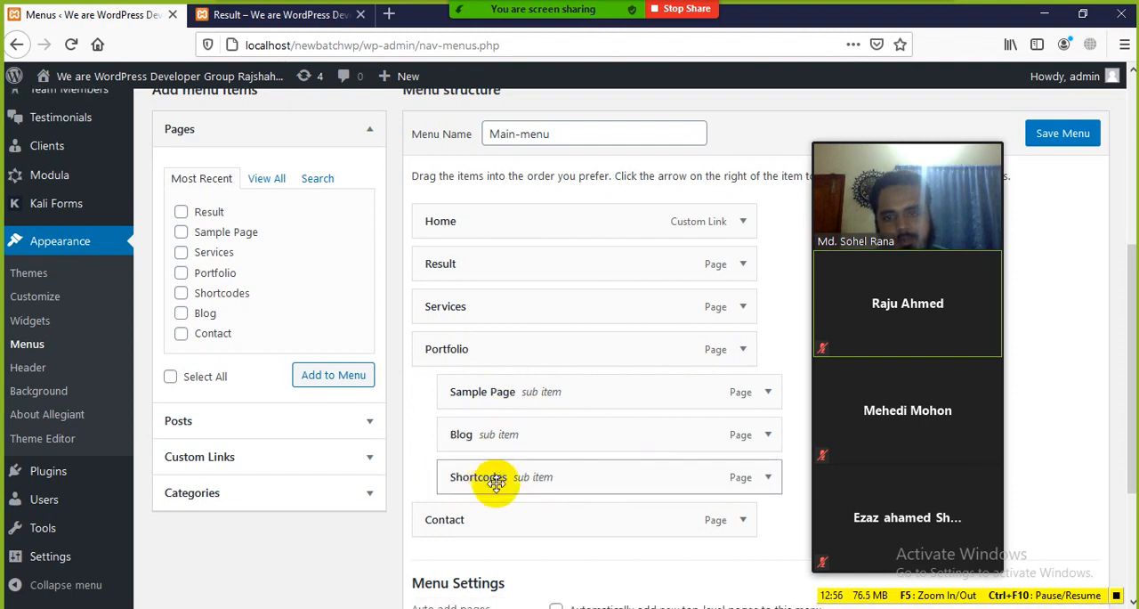
Save Main-menu with the sub items nested under Portfolio
{"action": "scroll", "coordinate": [460, 406], "scroll_direction": "down", "scroll_amount": 2}
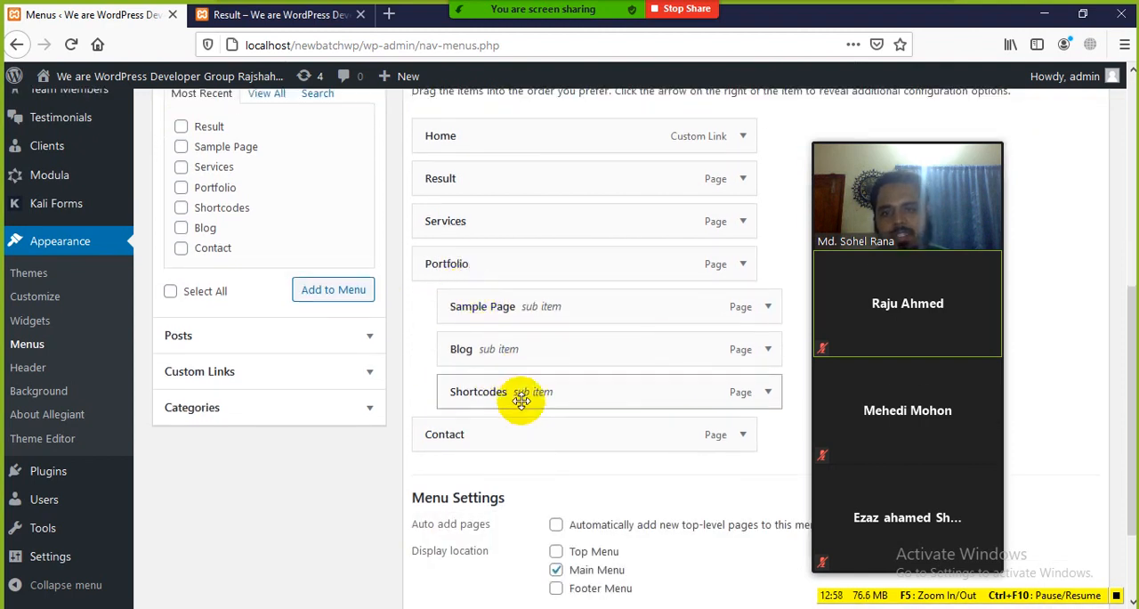
{"action": "scroll", "coordinate": [703, 532], "scroll_direction": "down", "scroll_amount": 2}
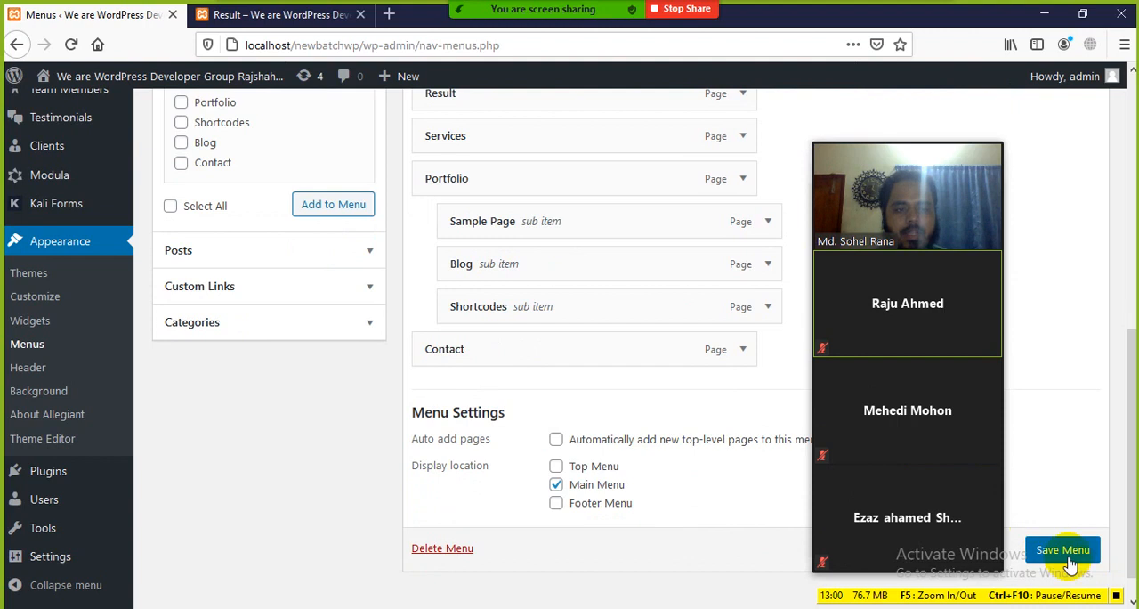
{"action": "scroll", "coordinate": [1063, 556], "scroll_direction": "down", "scroll_amount": 1}
{"action": "left_click", "coordinate": [1057, 520]}
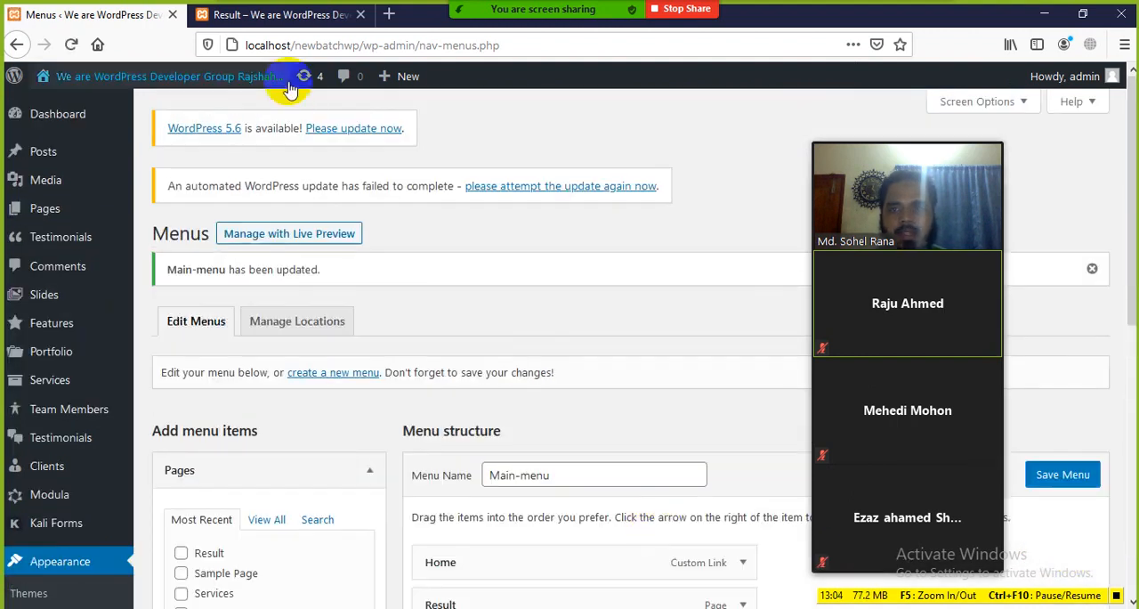
Reload the Result page on the site and check the updated navigation
{"action": "left_click", "coordinate": [270, 15]}
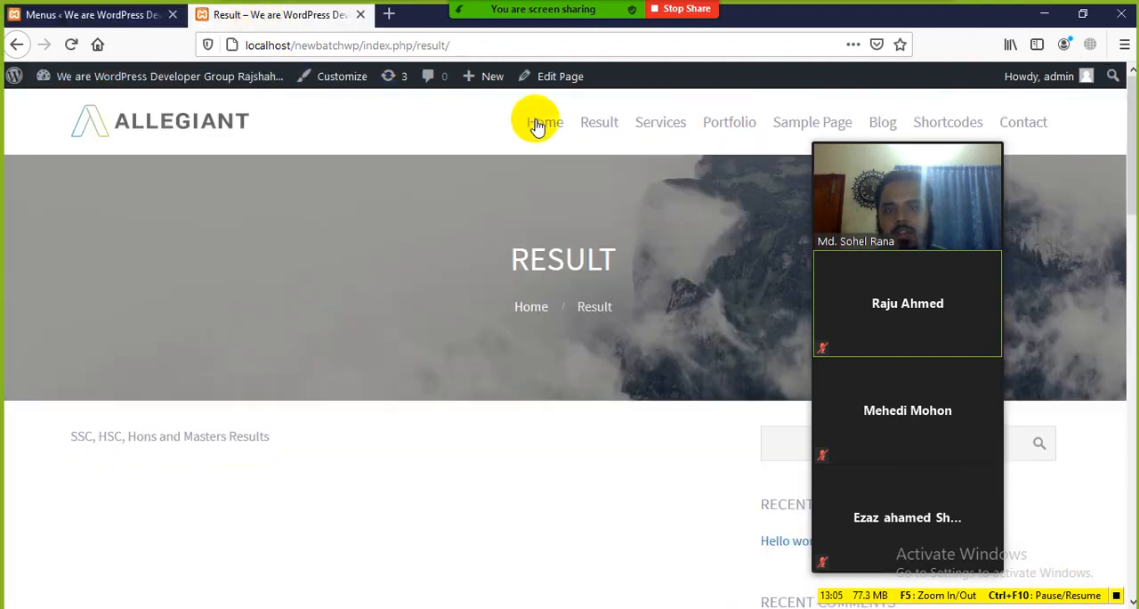
{"action": "left_click", "coordinate": [71, 44]}
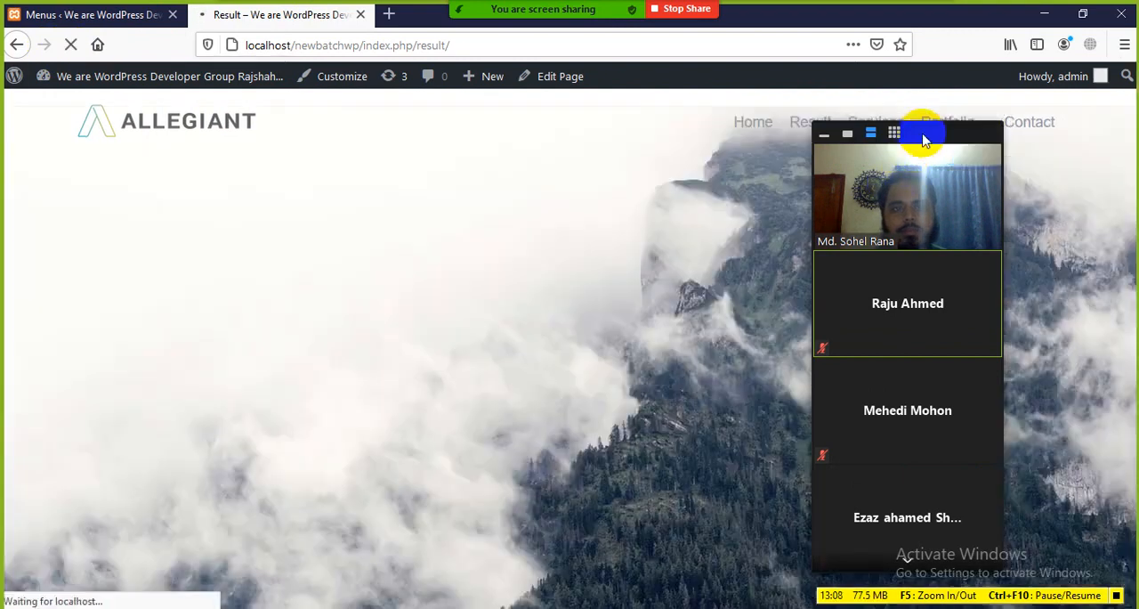
{"action": "left_click_drag", "start_coordinate": [923, 135], "coordinate": [1048, 274]}
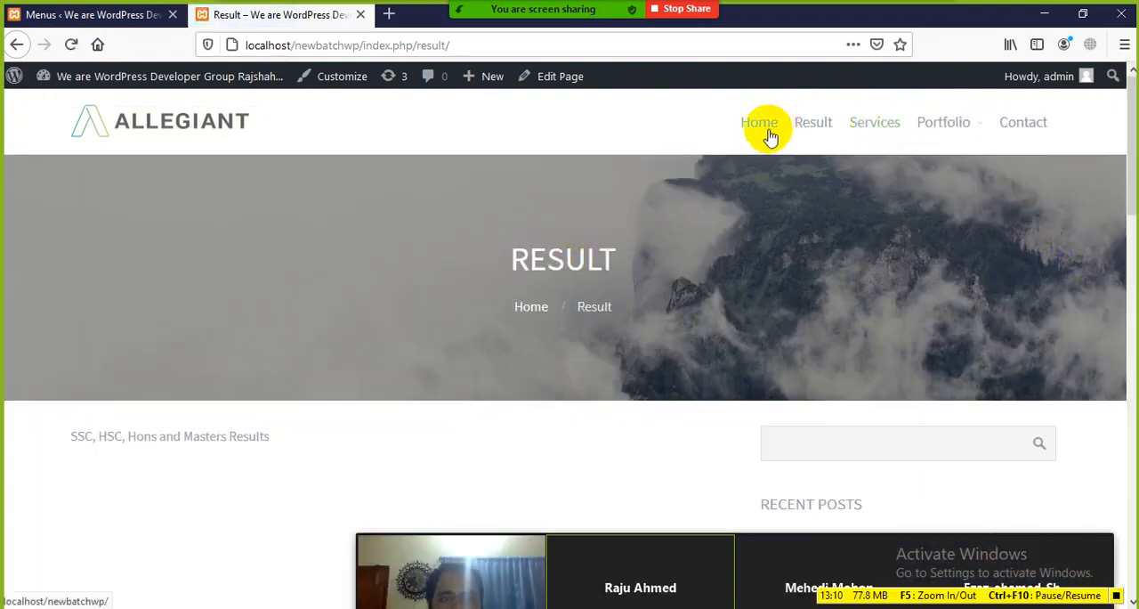
Check the sub items listed under Portfolio in the Result page's navigation
{"action": "left_click", "coordinate": [772, 193]}
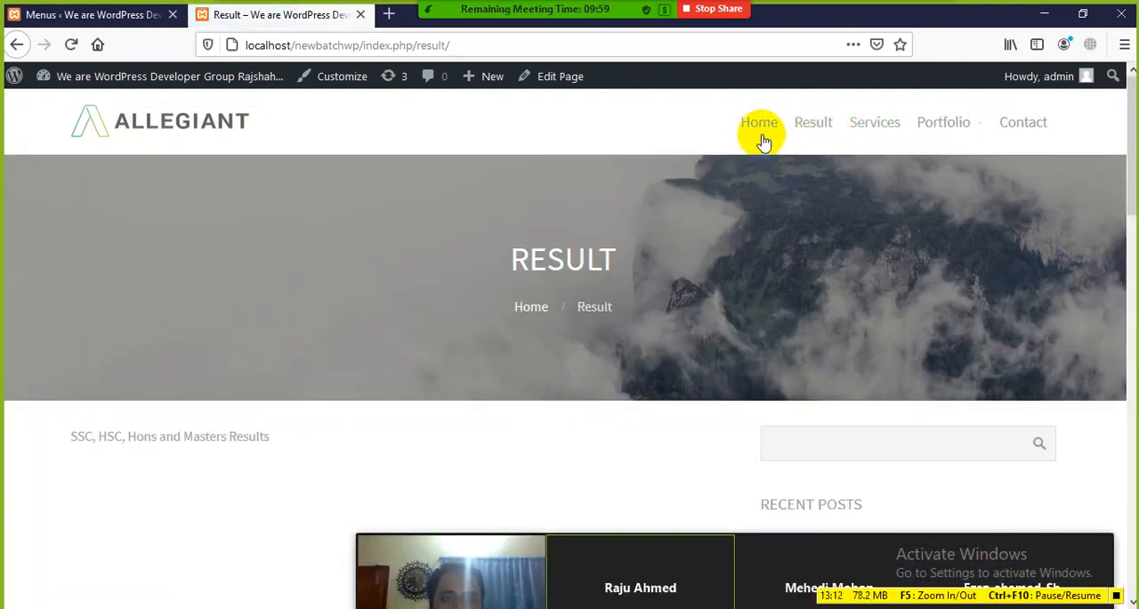
{"action": "mouse_move", "coordinate": [977, 126]}
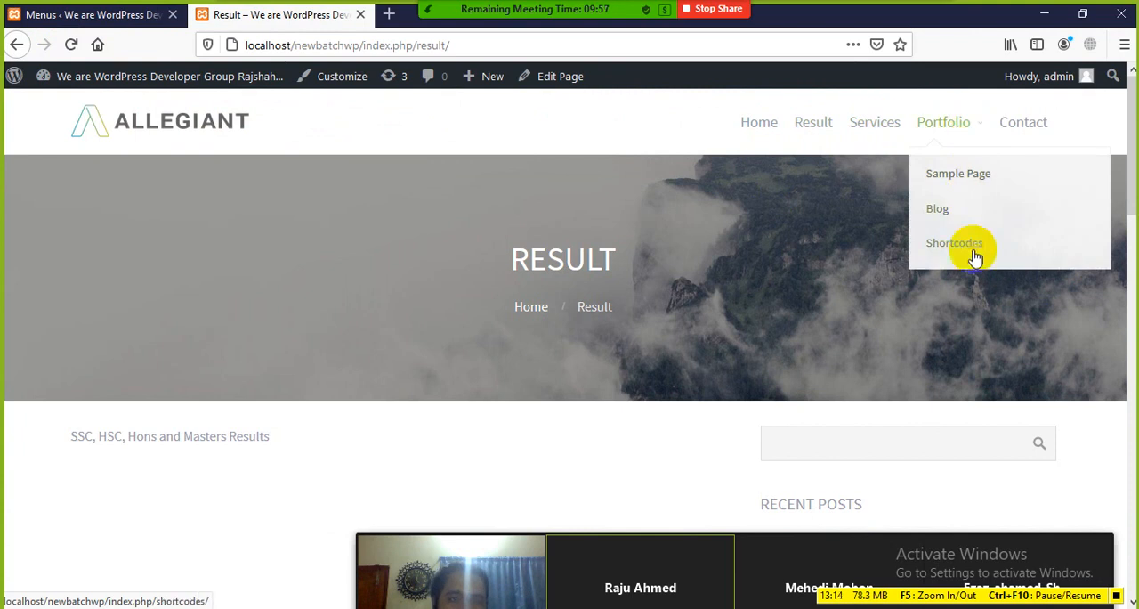
{"action": "mouse_move", "coordinate": [926, 130]}
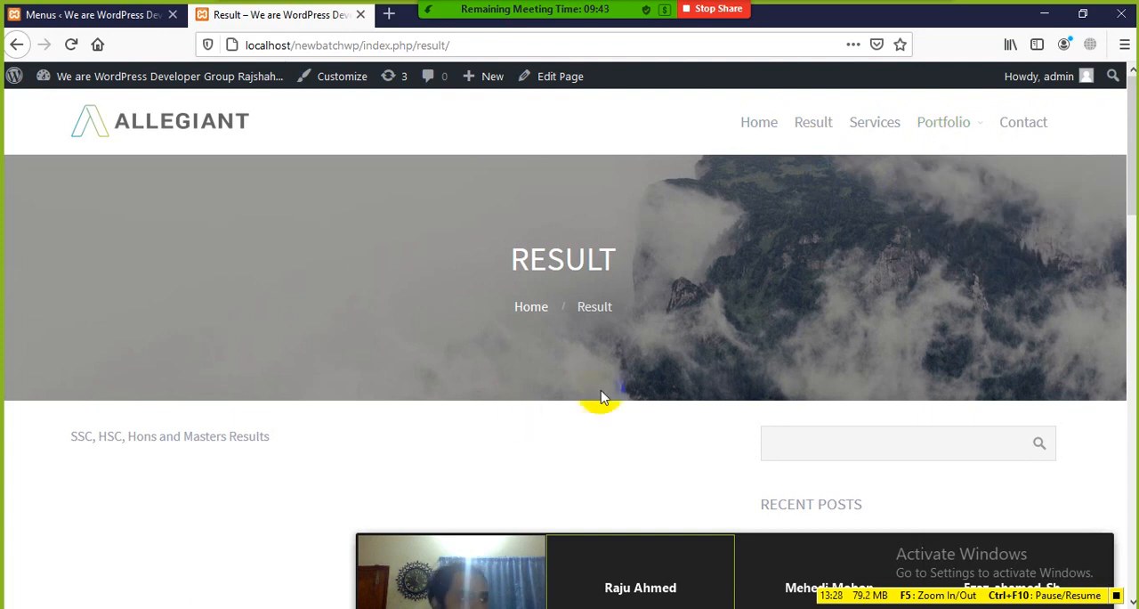
In the Main-menu structure, nest Shortcodes and Contact one level deeper as sub items under Blog
{"action": "left_click_drag", "start_coordinate": [572, 555], "coordinate": [595, 408]}
{"action": "key", "text": "alt+Tab"}
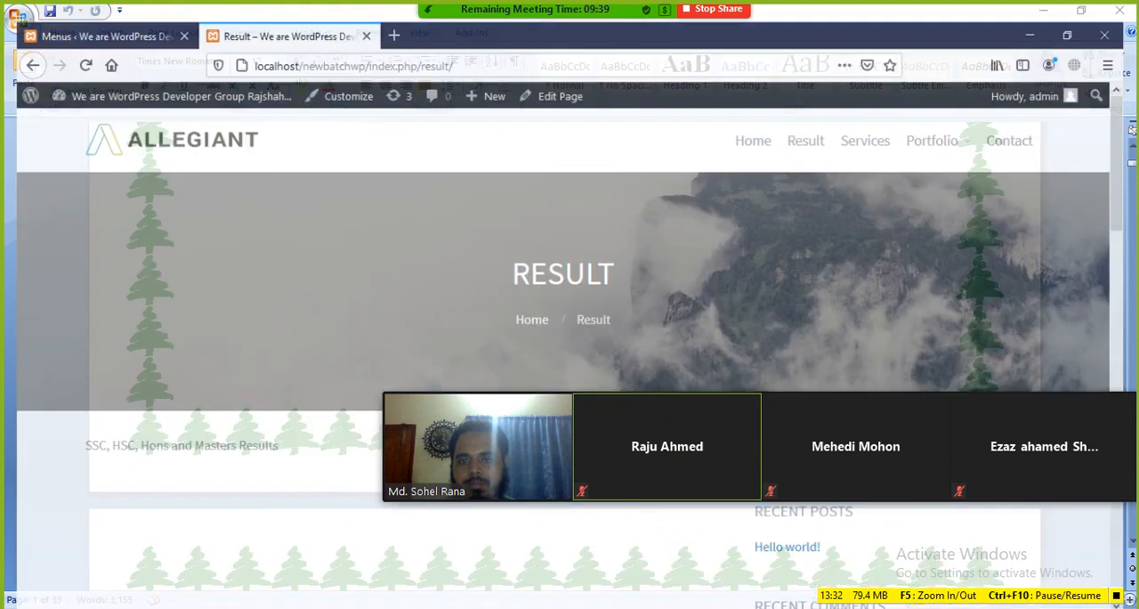
{"action": "left_click", "coordinate": [36, 18]}
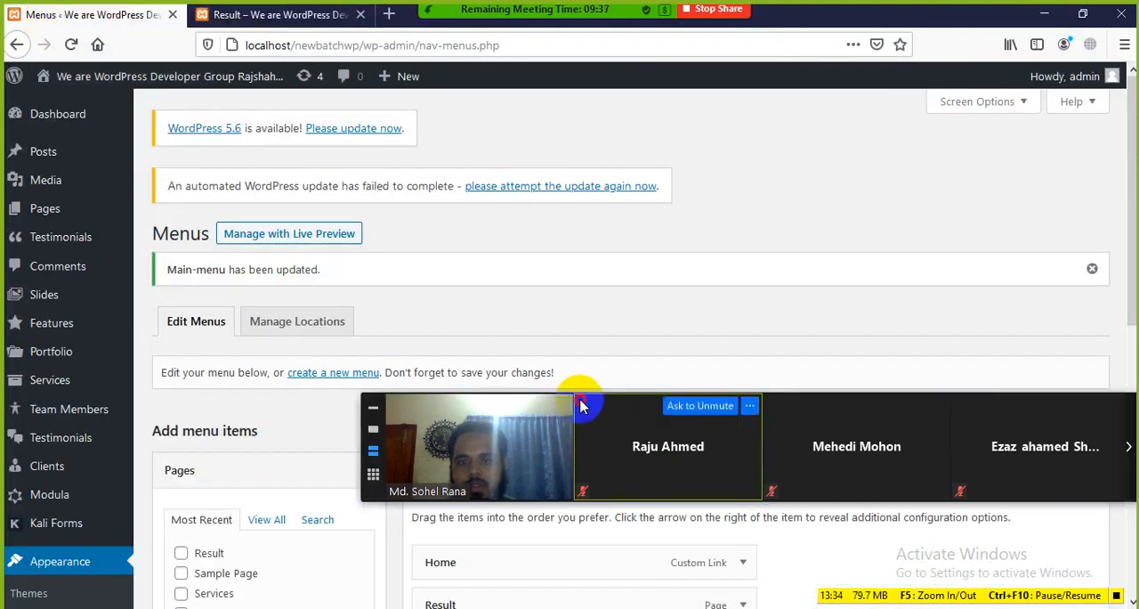
{"action": "scroll", "coordinate": [394, 452], "scroll_direction": "down", "scroll_amount": 4}
{"action": "scroll", "coordinate": [463, 423], "scroll_direction": "down", "scroll_amount": 2}
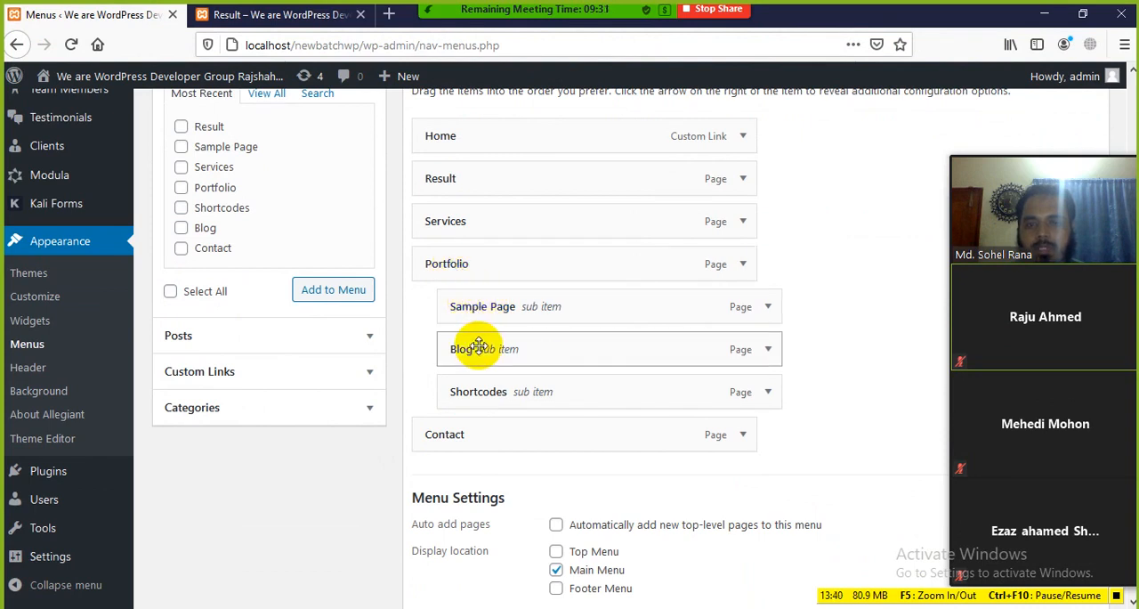
{"action": "left_click_drag", "start_coordinate": [472, 393], "coordinate": [521, 393]}
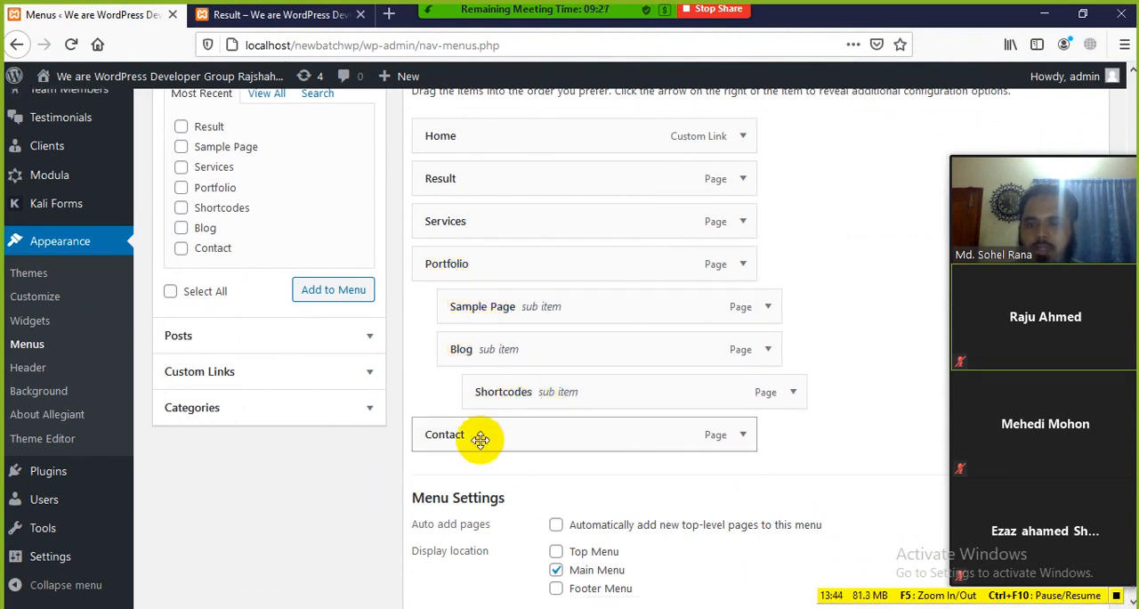
{"action": "left_click_drag", "start_coordinate": [482, 435], "coordinate": [516, 438]}
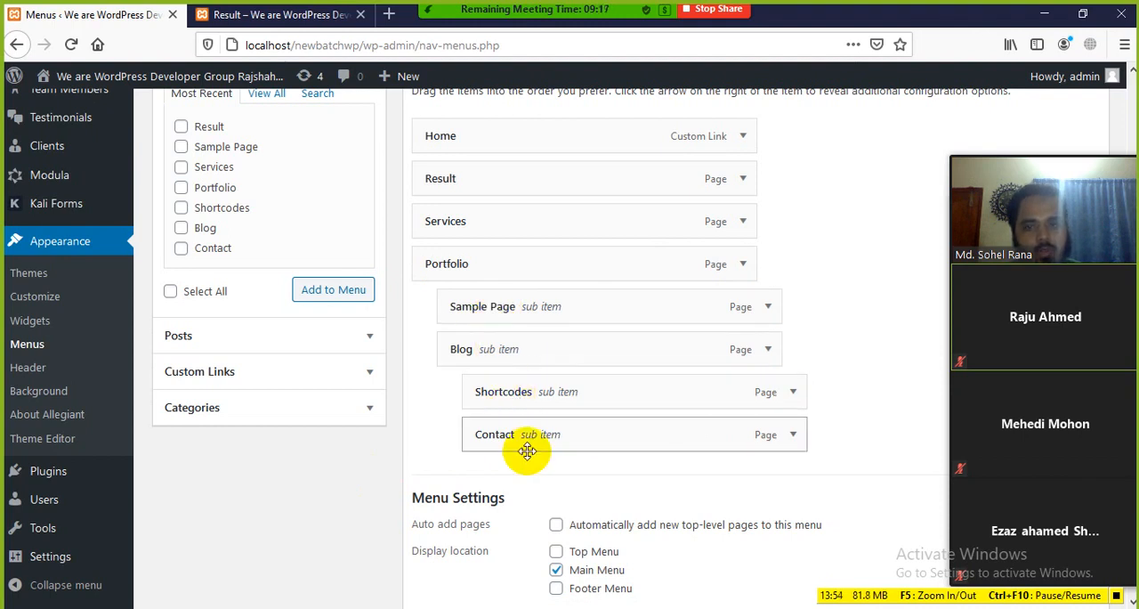
Save Main-menu with Shortcodes and Contact nested under Blog
{"action": "scroll", "coordinate": [801, 508], "scroll_direction": "down", "scroll_amount": 2}
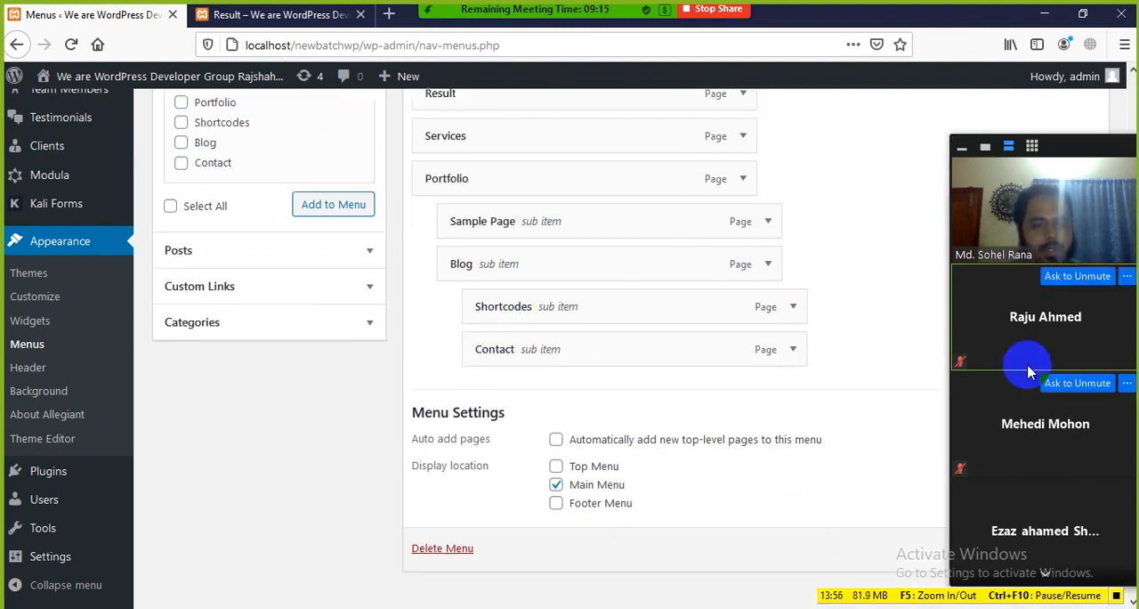
{"action": "left_click_drag", "start_coordinate": [1064, 150], "coordinate": [960, 156]}
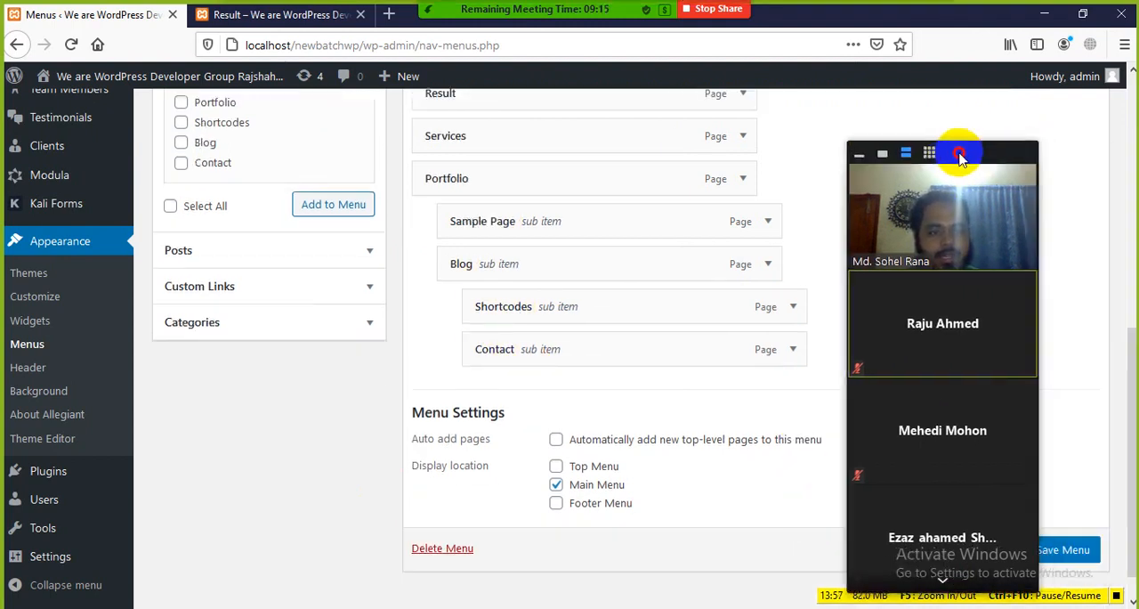
{"action": "left_click", "coordinate": [1067, 552]}
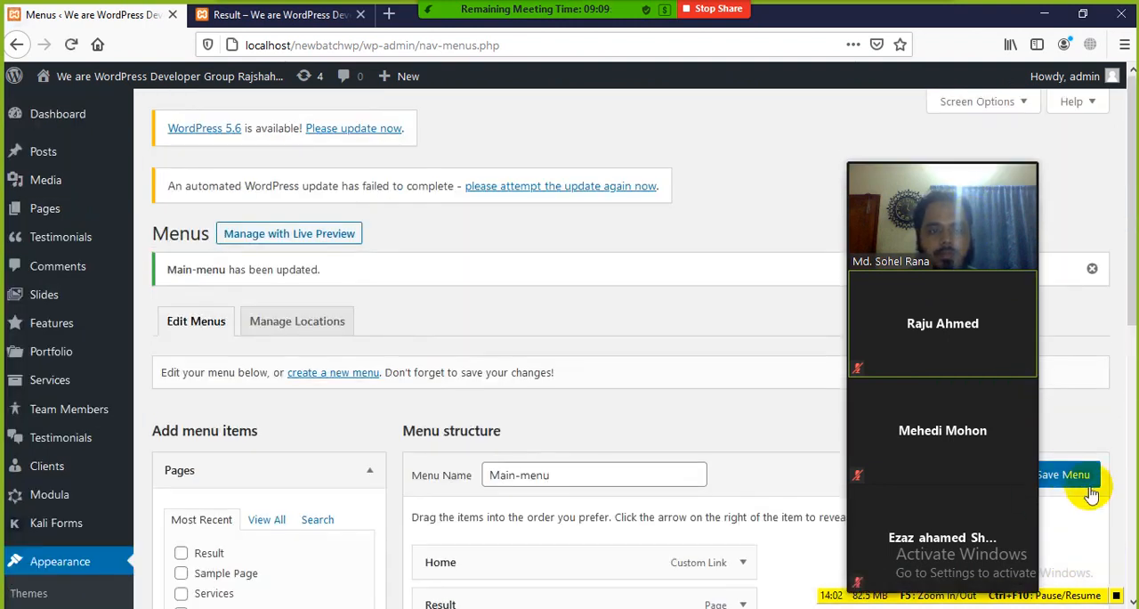
Reload the Result page on the site and check the sub items under Portfolio
{"action": "left_click", "coordinate": [227, 16]}
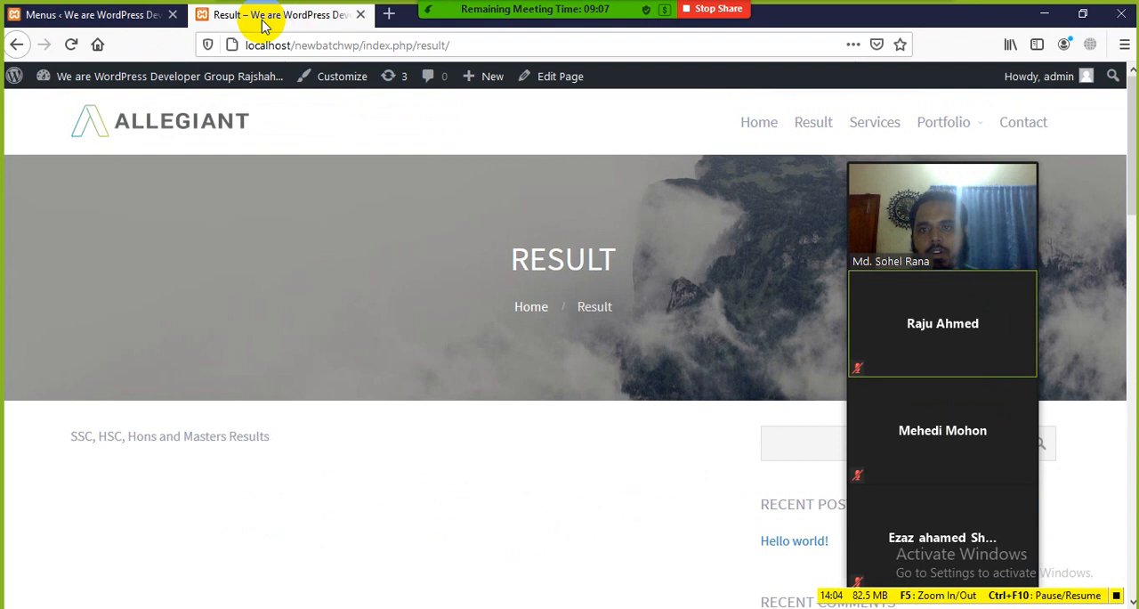
{"action": "left_click", "coordinate": [71, 45]}
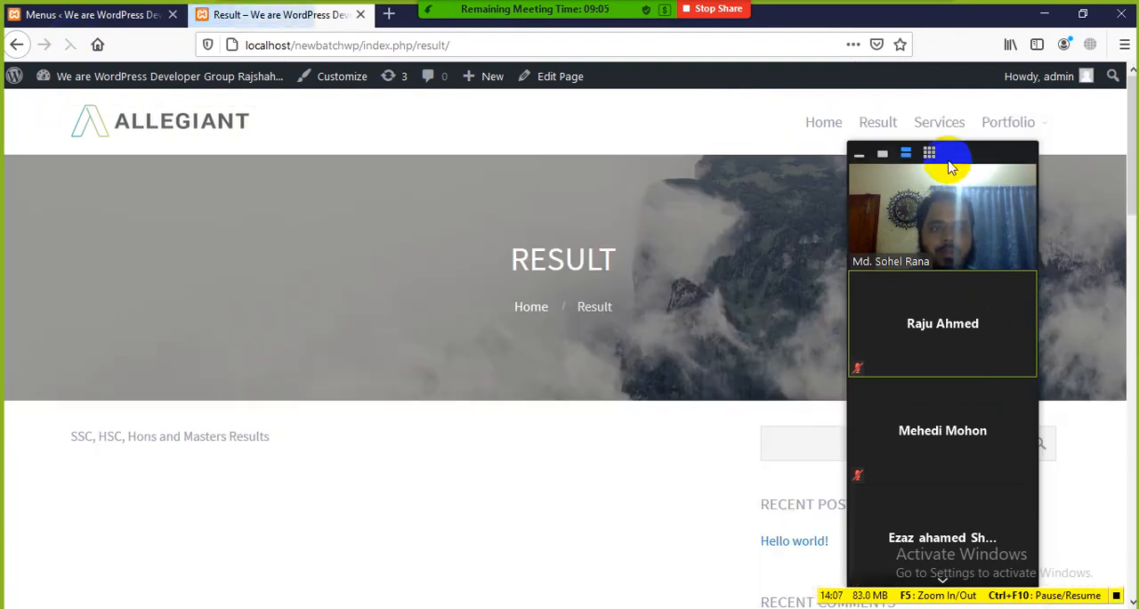
{"action": "left_click_drag", "start_coordinate": [949, 156], "coordinate": [407, 221]}
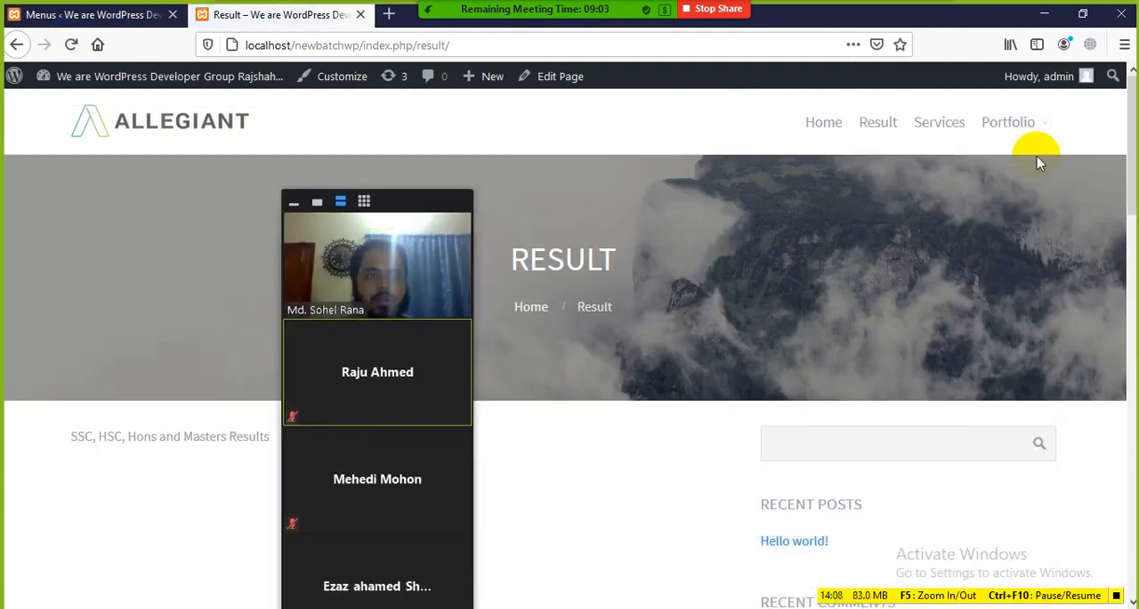
{"action": "mouse_move", "coordinate": [1048, 134]}
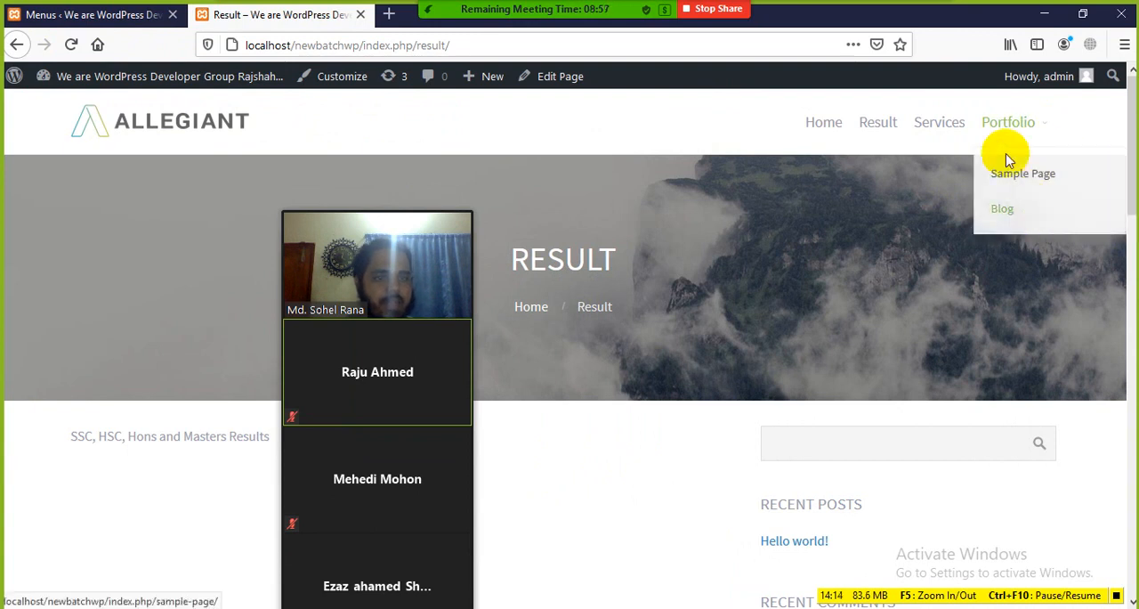
{"action": "left_click_drag", "start_coordinate": [386, 212], "coordinate": [899, 98]}
In the Main-menu structure, move Sample Page, Blog, Shortcodes and Contact back to the top level
{"action": "left_click", "coordinate": [125, 19]}
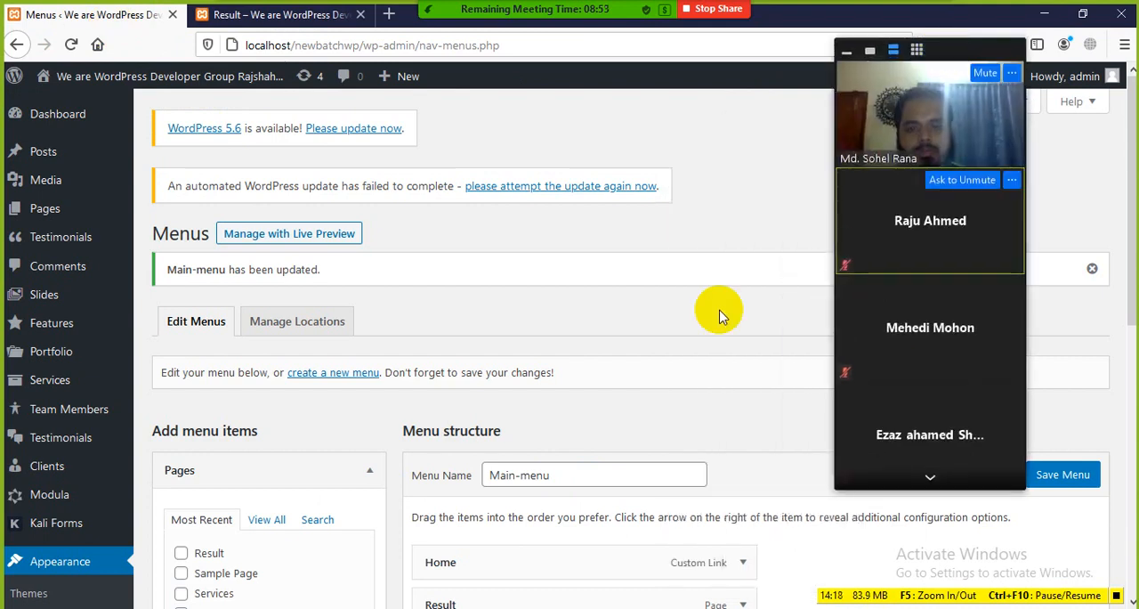
{"action": "scroll", "coordinate": [618, 356], "scroll_direction": "down", "scroll_amount": 5}
{"action": "left_click_drag", "start_coordinate": [509, 438], "coordinate": [490, 444]}
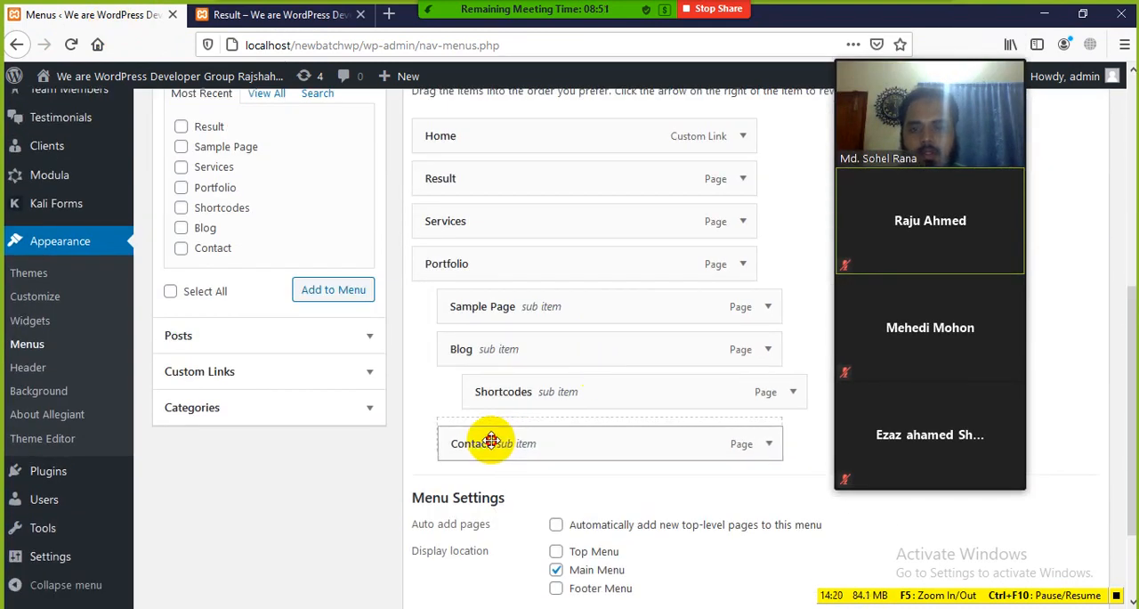
{"action": "left_click_drag", "start_coordinate": [582, 382], "coordinate": [550, 392]}
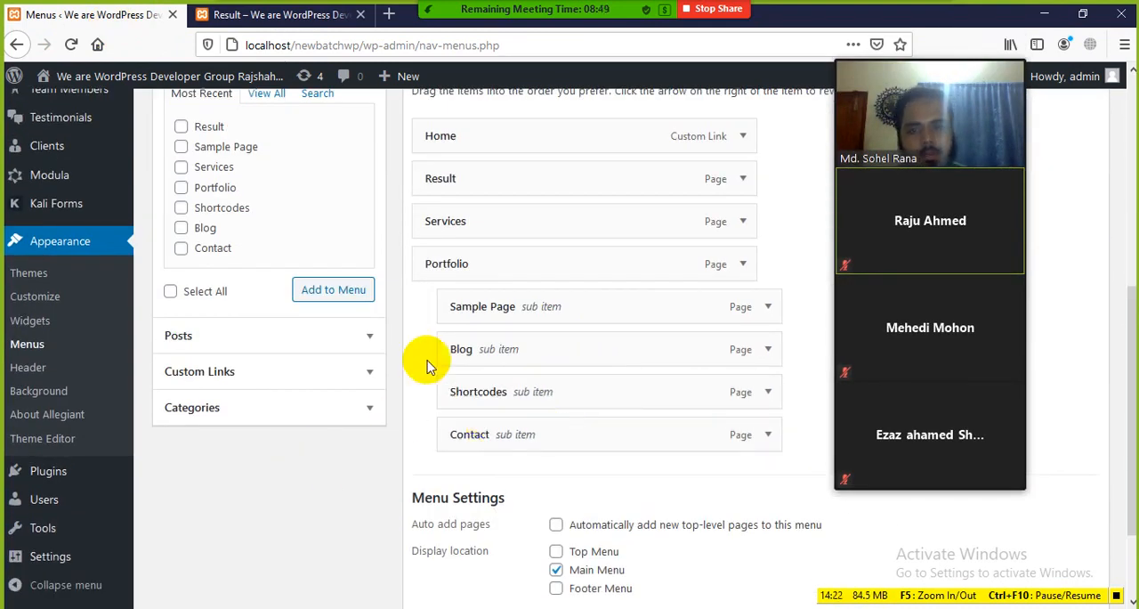
{"action": "left_click_drag", "start_coordinate": [483, 317], "coordinate": [457, 323]}
{"action": "left_click_drag", "start_coordinate": [480, 434], "coordinate": [473, 436]}
{"action": "left_click_drag", "start_coordinate": [511, 397], "coordinate": [507, 351]}
{"action": "left_click_drag", "start_coordinate": [511, 315], "coordinate": [481, 310]}
{"action": "scroll", "coordinate": [481, 290], "scroll_direction": "up", "scroll_amount": 2}
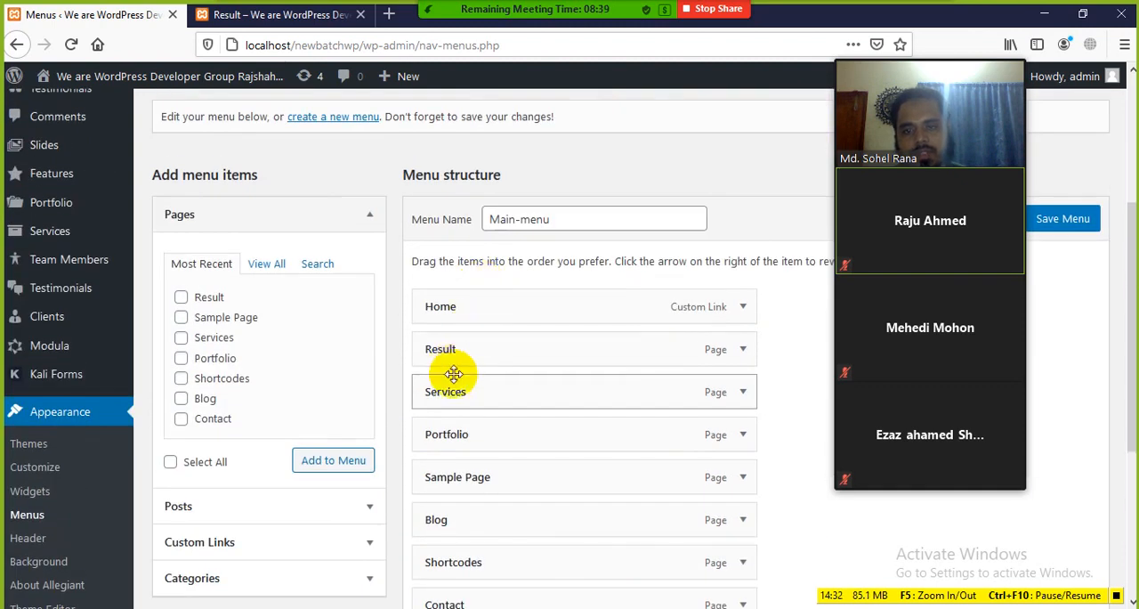
Nest Result and Services under Home, and nest Portfolio and Sample Page one level deeper under Services
{"action": "left_click_drag", "start_coordinate": [455, 347], "coordinate": [488, 392]}
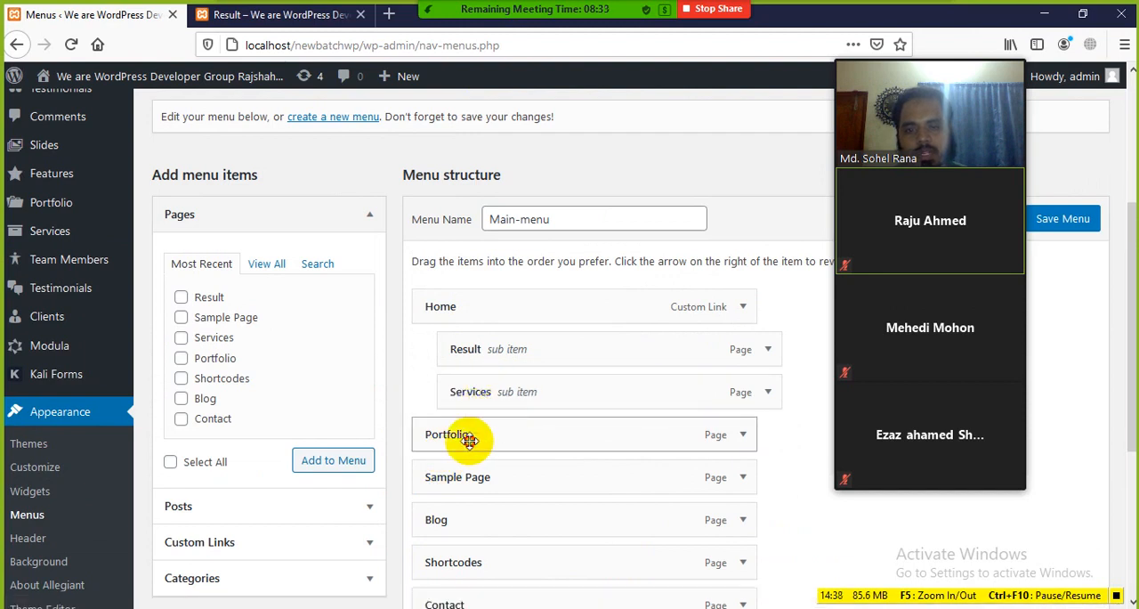
{"action": "left_click_drag", "start_coordinate": [469, 439], "coordinate": [527, 438]}
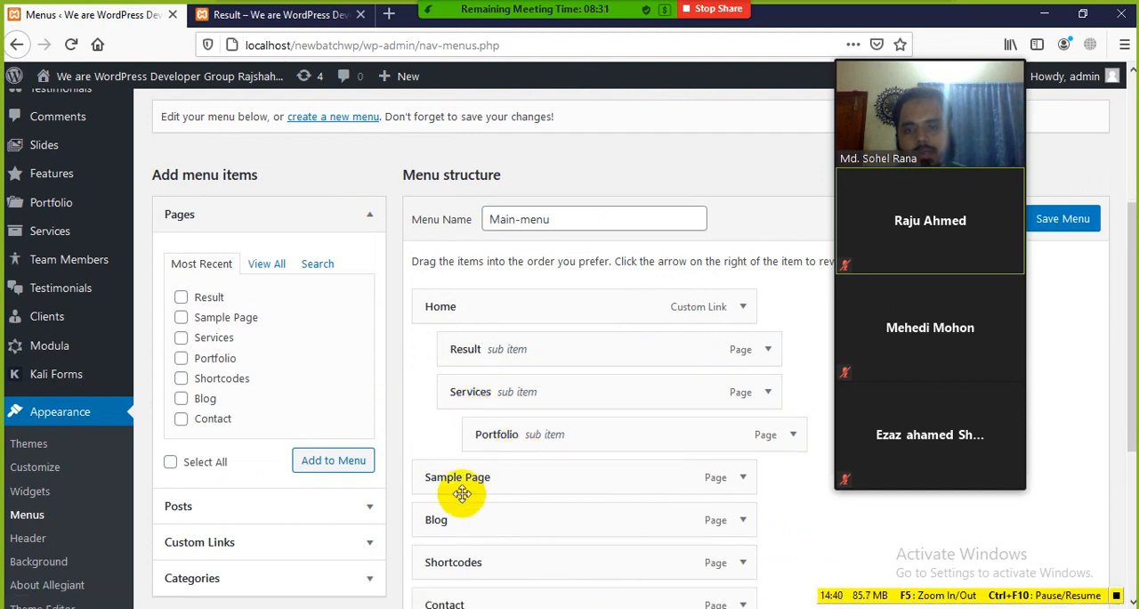
{"action": "left_click_drag", "start_coordinate": [470, 477], "coordinate": [522, 481]}
Save Main-menu with the sub items nested under Home and Services
{"action": "scroll", "coordinate": [521, 488], "scroll_direction": "down", "scroll_amount": 2}
{"action": "scroll", "coordinate": [516, 400], "scroll_direction": "down", "scroll_amount": 2}
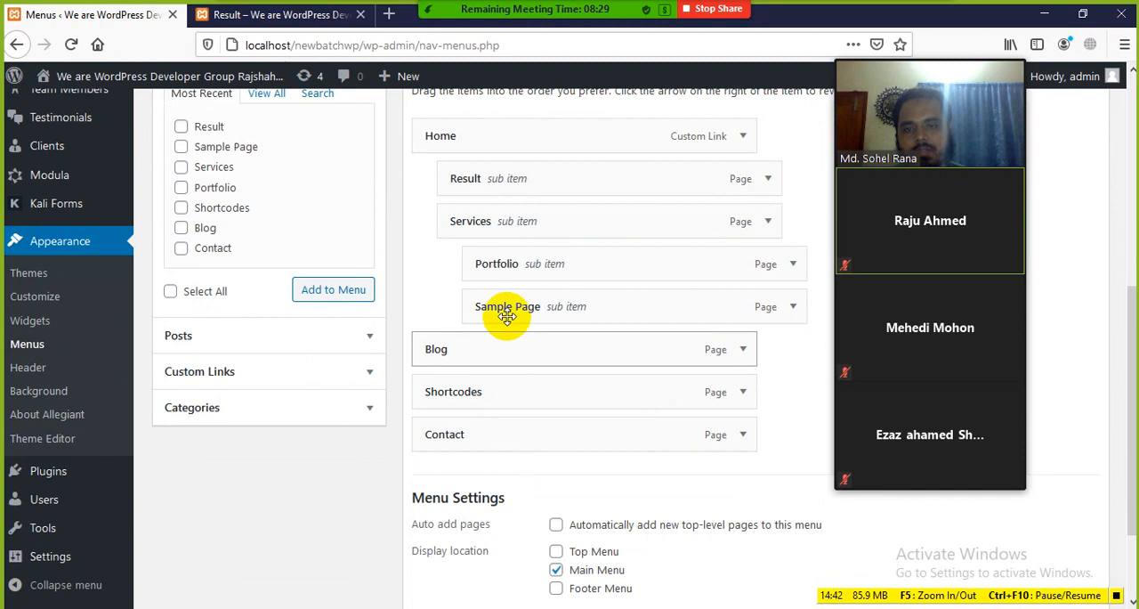
{"action": "scroll", "coordinate": [534, 445], "scroll_direction": "down", "scroll_amount": 1}
{"action": "scroll", "coordinate": [552, 472], "scroll_direction": "down", "scroll_amount": 1}
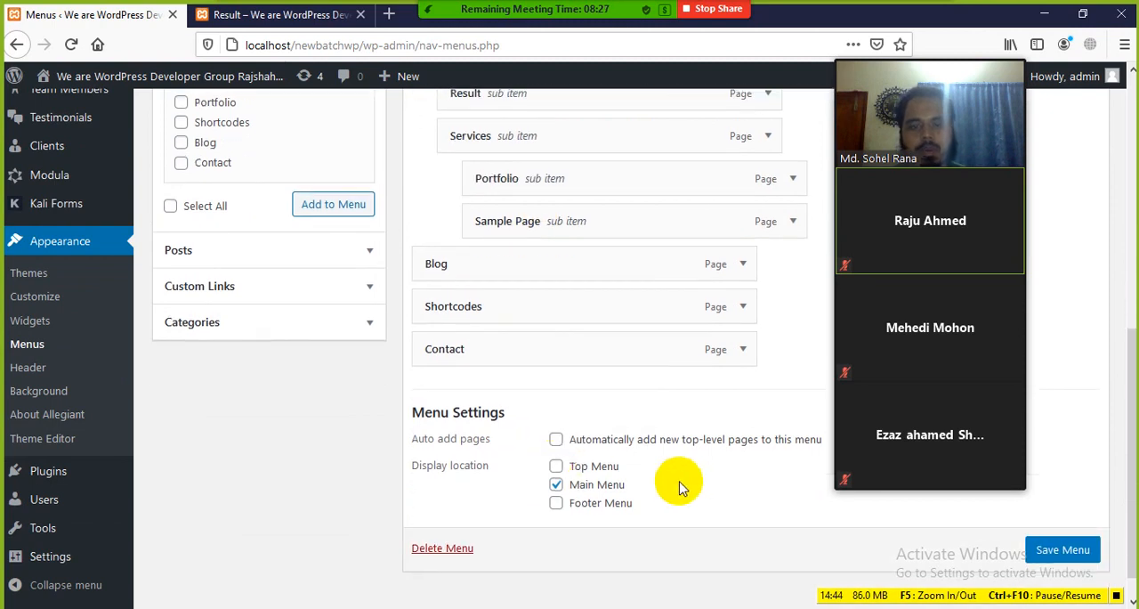
{"action": "left_click", "coordinate": [1057, 548]}
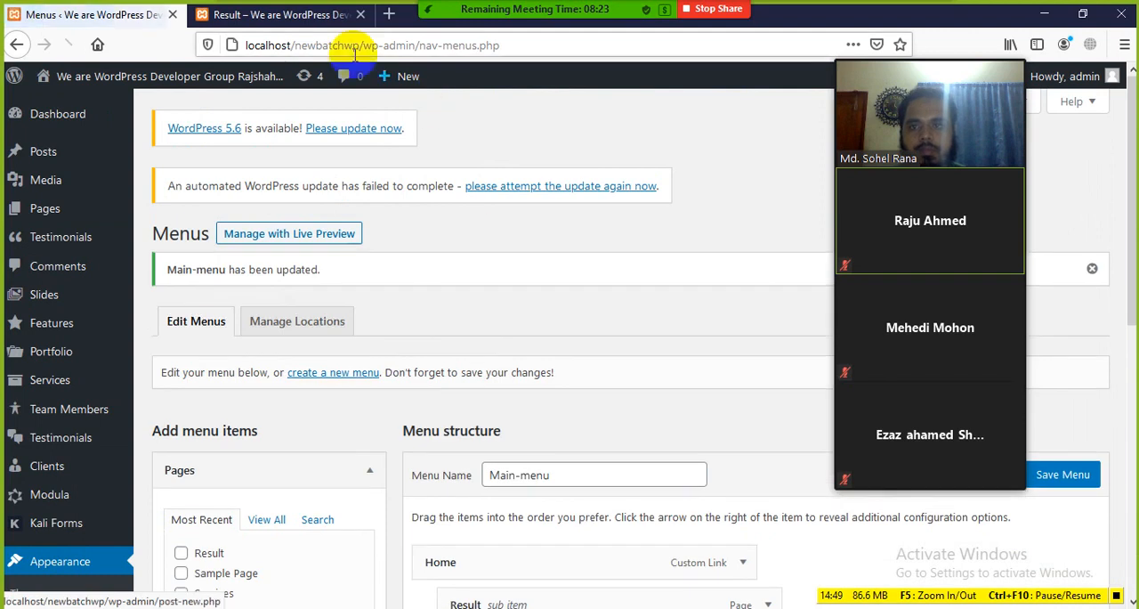
Reload the Result page on the site and check the nested sub items under Home and Services
{"action": "left_click", "coordinate": [294, 16]}
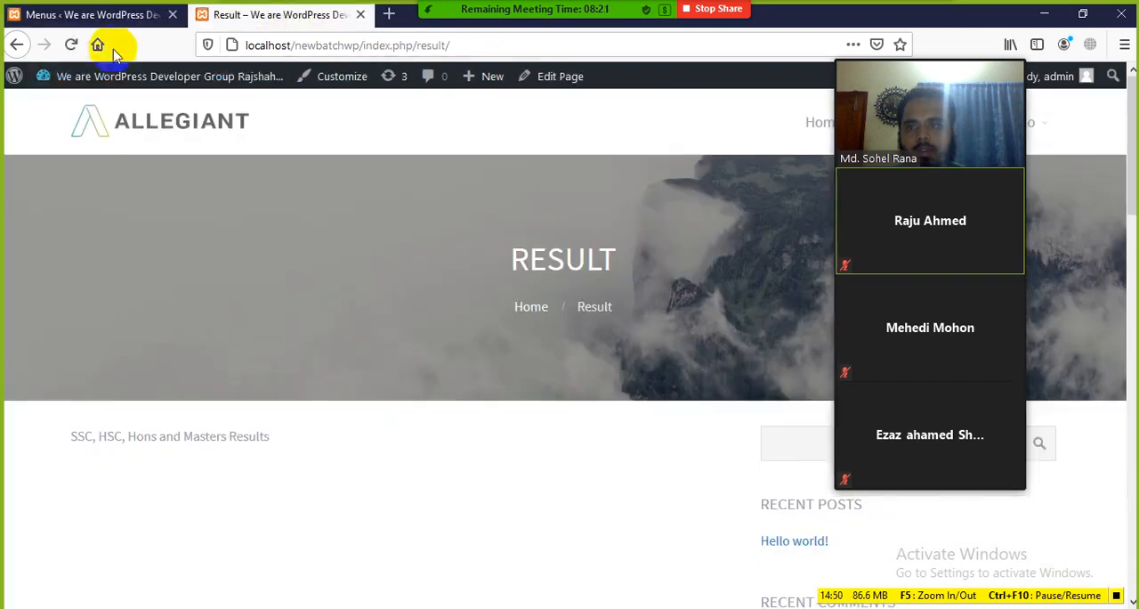
{"action": "left_click", "coordinate": [72, 44]}
{"action": "left_click_drag", "start_coordinate": [967, 50], "coordinate": [257, 170]}
{"action": "mouse_move", "coordinate": [836, 125]}
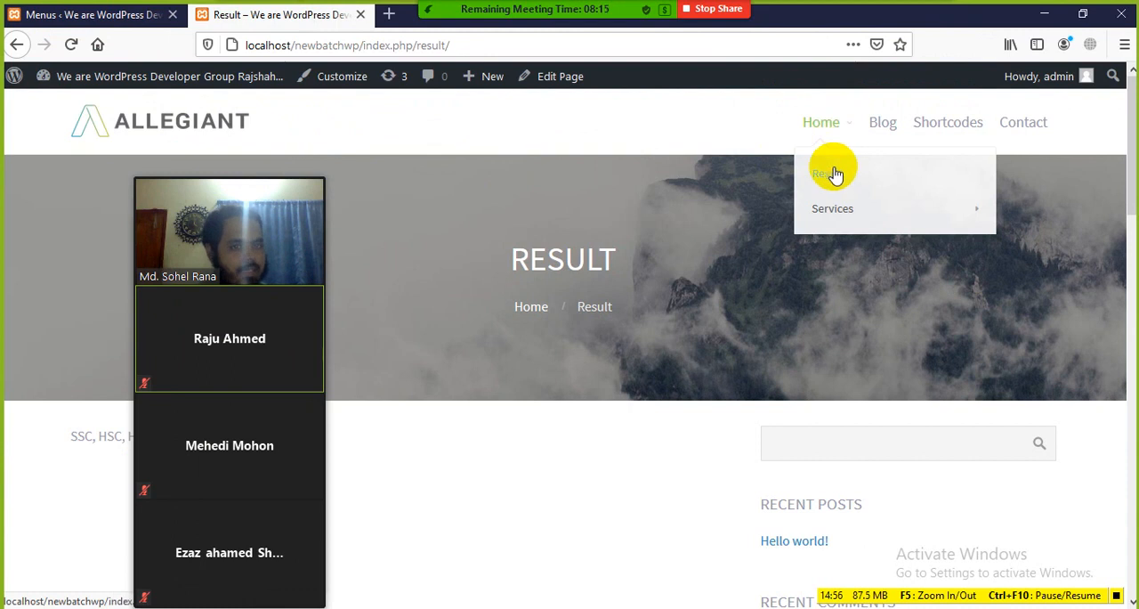
{"action": "mouse_move", "coordinate": [865, 217]}
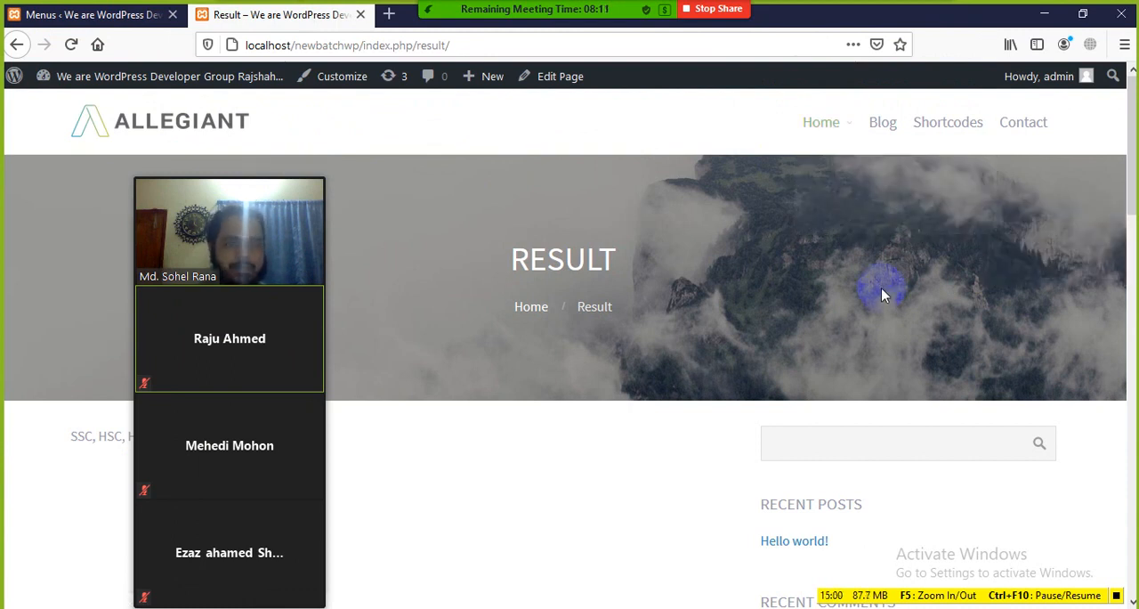
{"action": "mouse_move", "coordinate": [814, 139]}
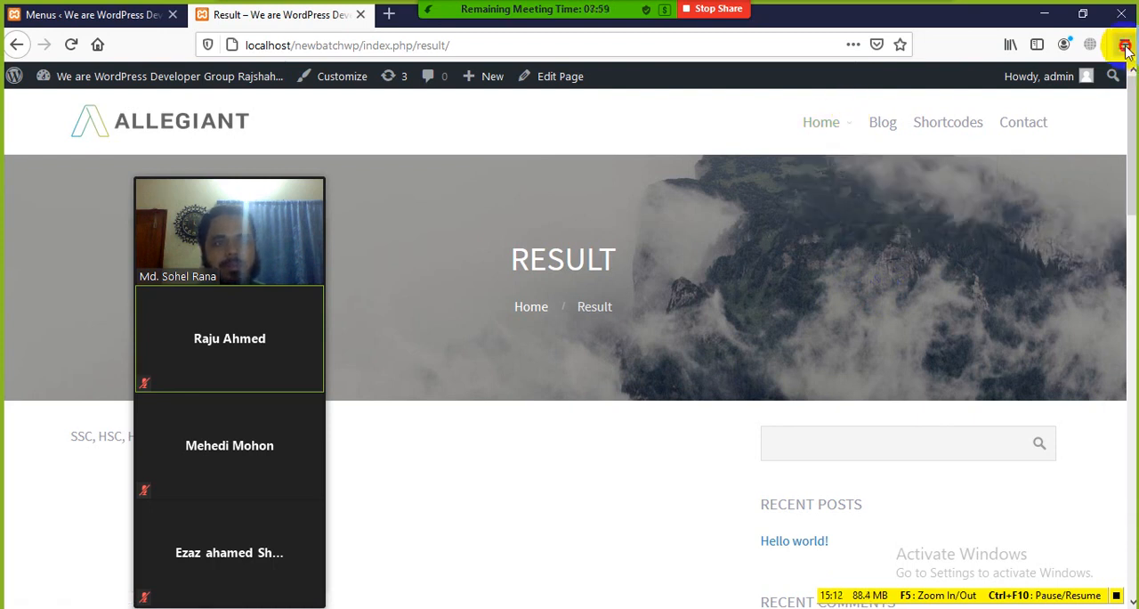
{"action": "left_click", "coordinate": [1125, 46]}
{"action": "left_click", "coordinate": [781, 237]}
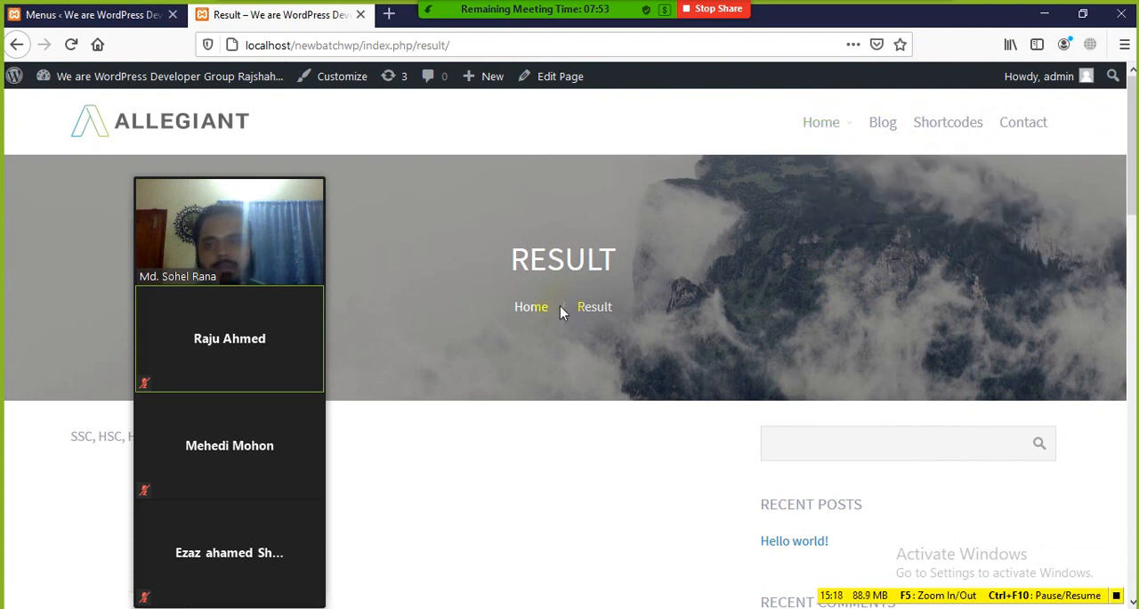
{"action": "left_click_drag", "start_coordinate": [265, 223], "coordinate": [1031, 172]}
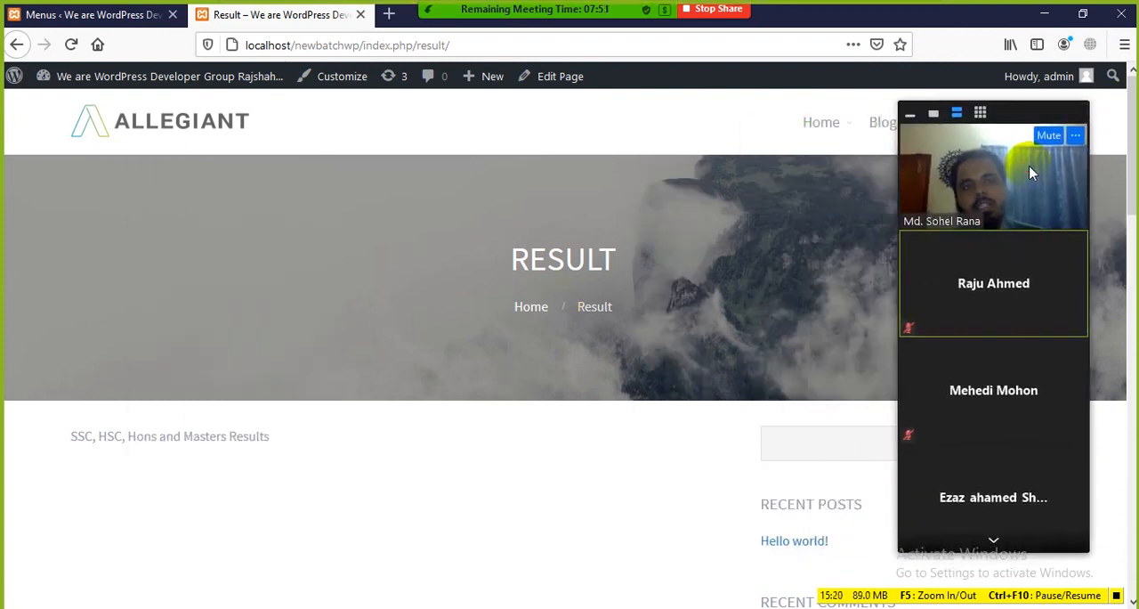
{"action": "scroll", "coordinate": [557, 203], "scroll_direction": "down", "scroll_amount": 5}
{"action": "scroll", "coordinate": [364, 201], "scroll_direction": "up", "scroll_amount": 5}
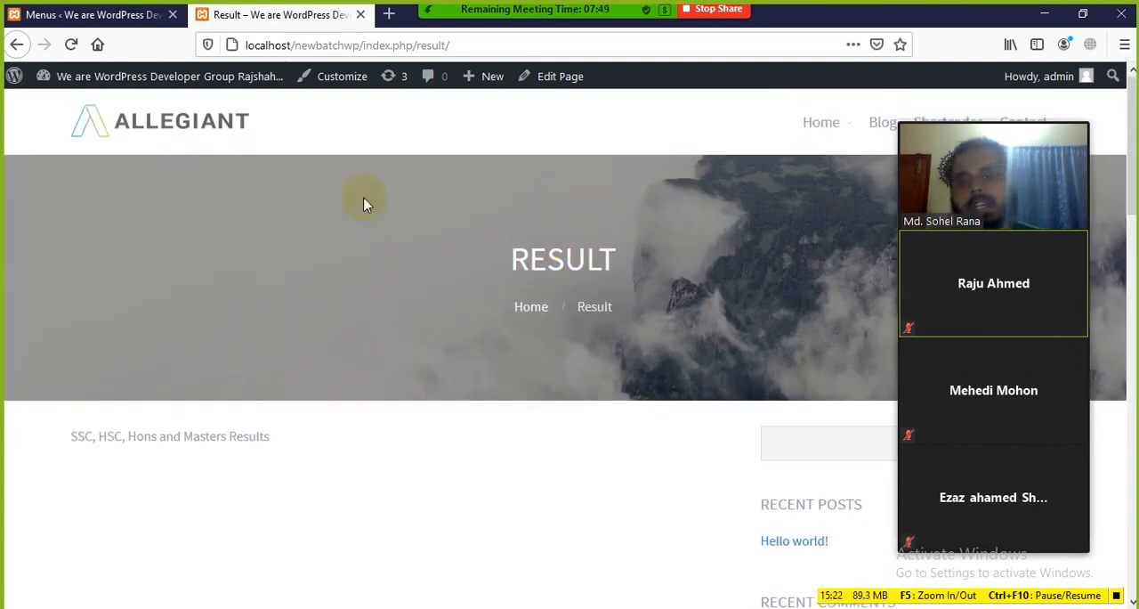
Open the site's home page to view its navigation and return to the Main-menu editor
{"action": "left_click", "coordinate": [183, 130]}
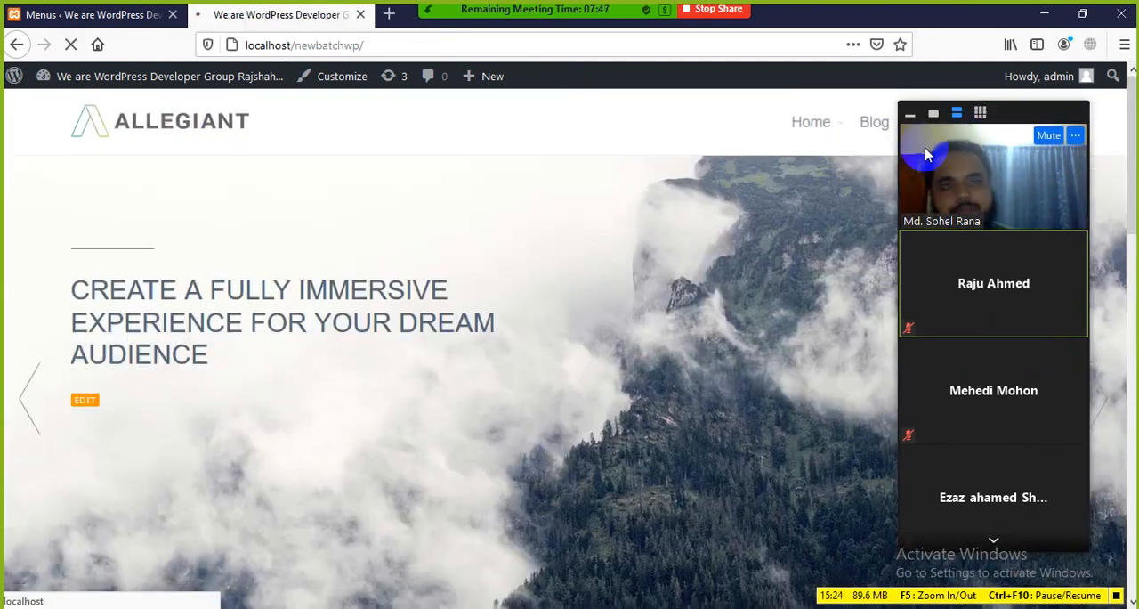
{"action": "left_click_drag", "start_coordinate": [1019, 114], "coordinate": [1093, 180]}
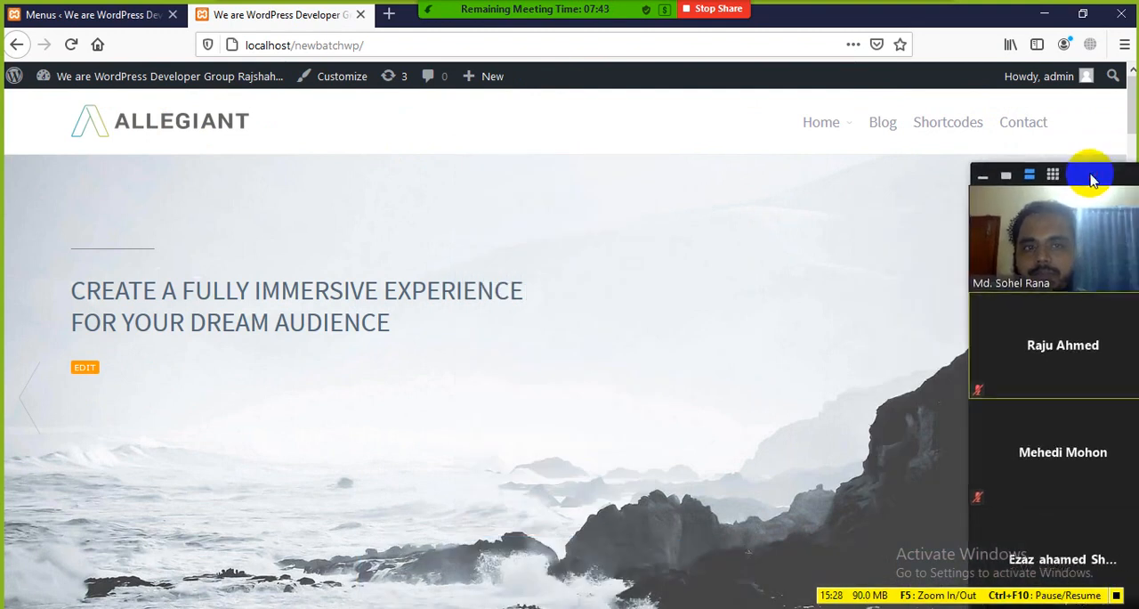
{"action": "left_click", "coordinate": [122, 20]}
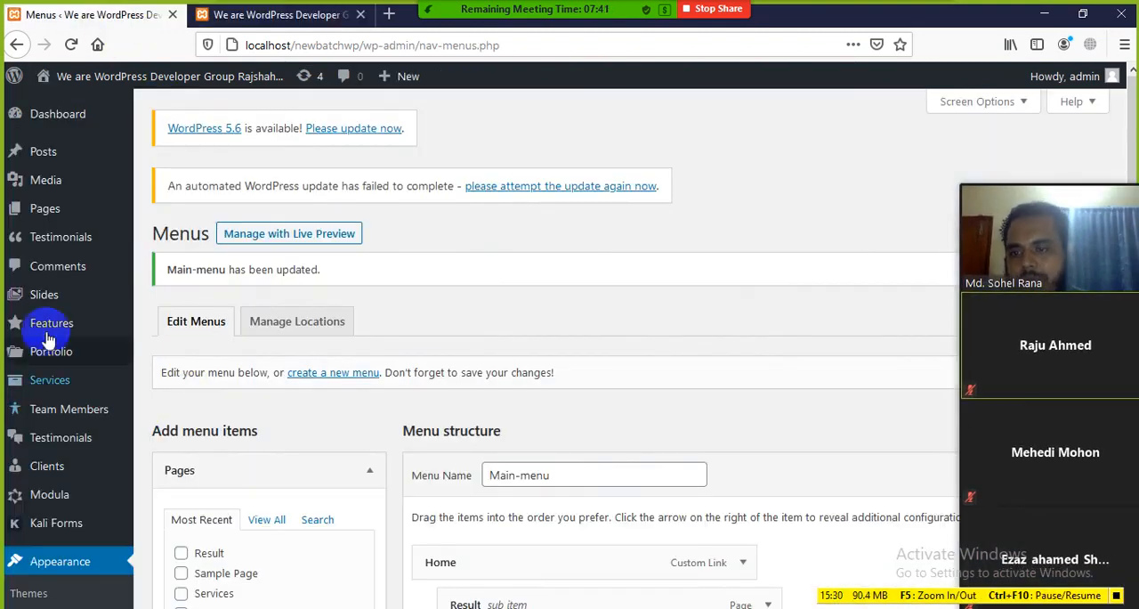
{"action": "scroll", "coordinate": [356, 407], "scroll_direction": "down", "scroll_amount": 3}
{"action": "scroll", "coordinate": [355, 392], "scroll_direction": "up", "scroll_amount": 3}
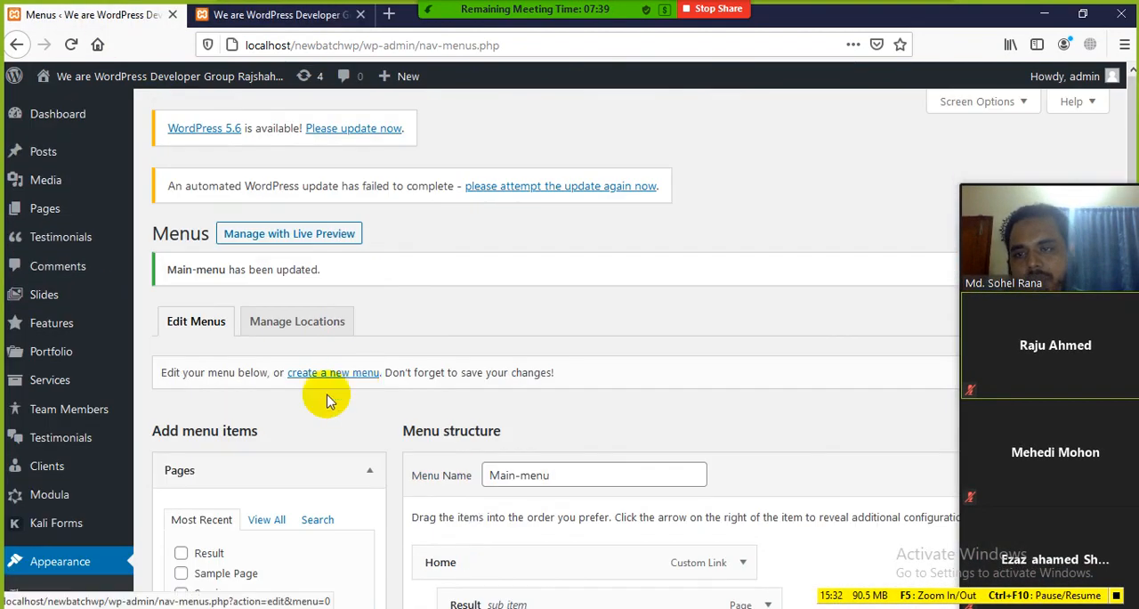
Open the WordPress Dashboard home page and move the meeting's video panel further onto the screen
{"action": "left_click", "coordinate": [50, 116]}
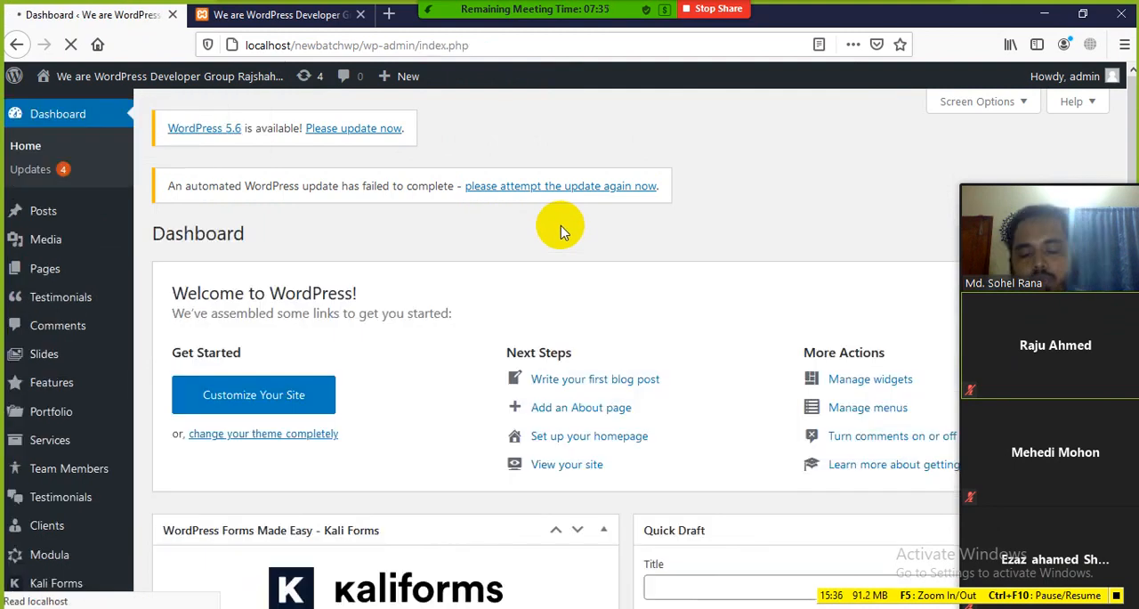
{"action": "mouse_move", "coordinate": [1028, 207]}
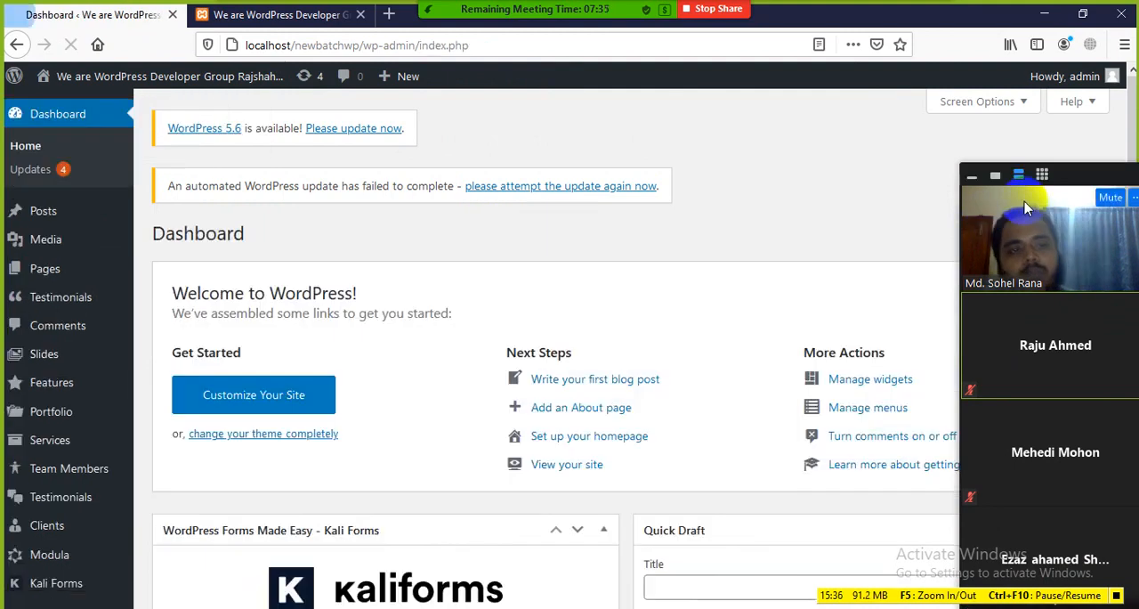
{"action": "left_click_drag", "start_coordinate": [1071, 180], "coordinate": [1011, 151]}
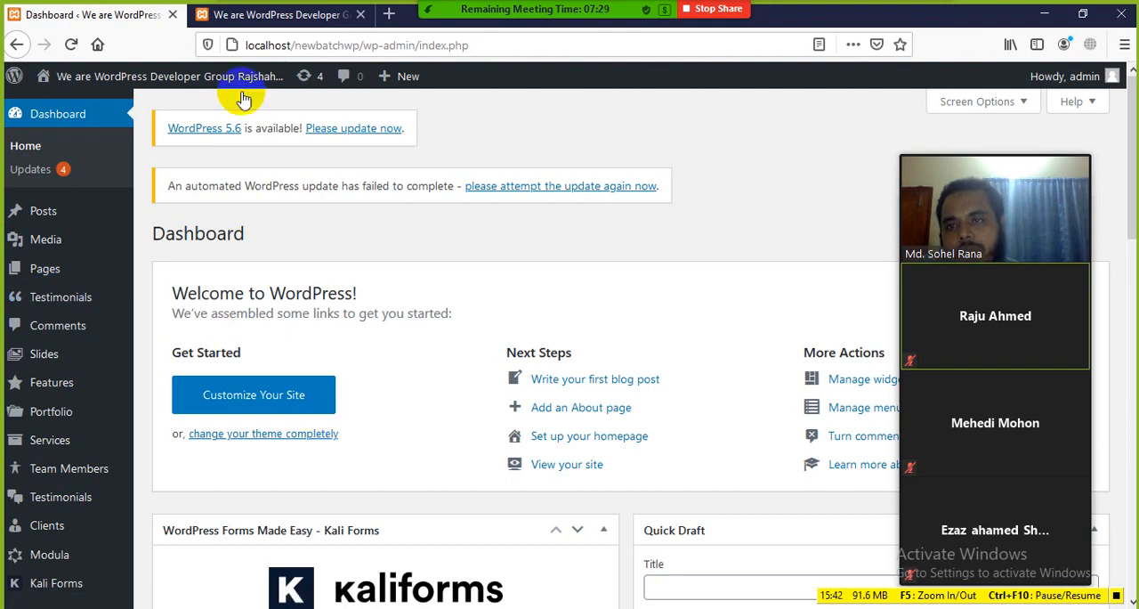
{"action": "mouse_move", "coordinate": [491, 13]}
{"action": "left_click", "coordinate": [291, 19]}
{"action": "left_click", "coordinate": [194, 188]}
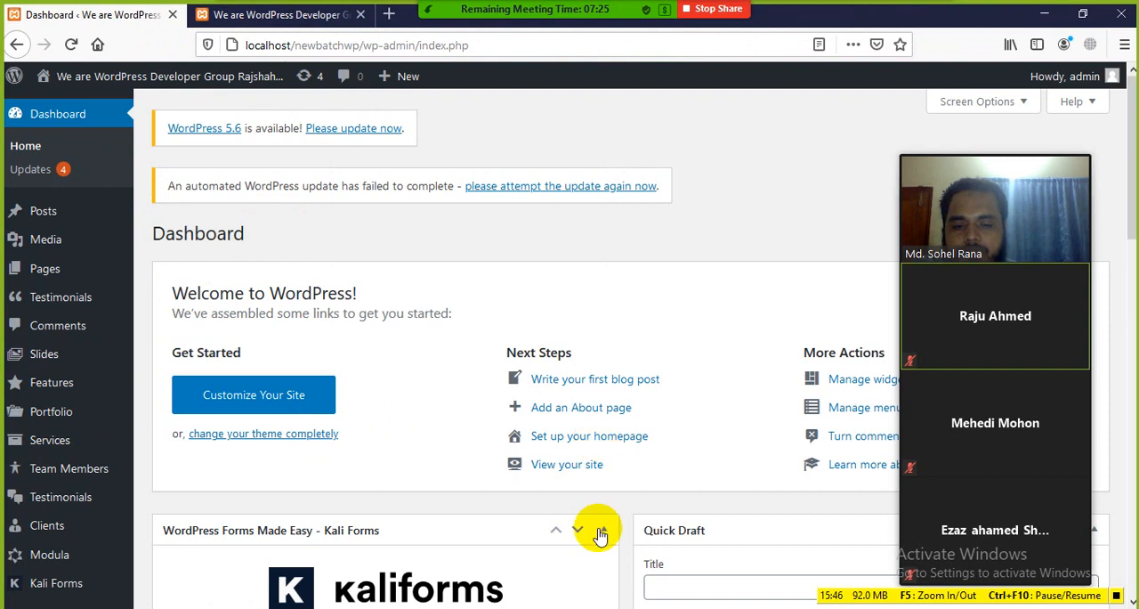
Switch to the Word class notes and read the Dashboard Menu section, with the meeting's video panel moved aside
{"action": "key", "text": "alt+Tab"}
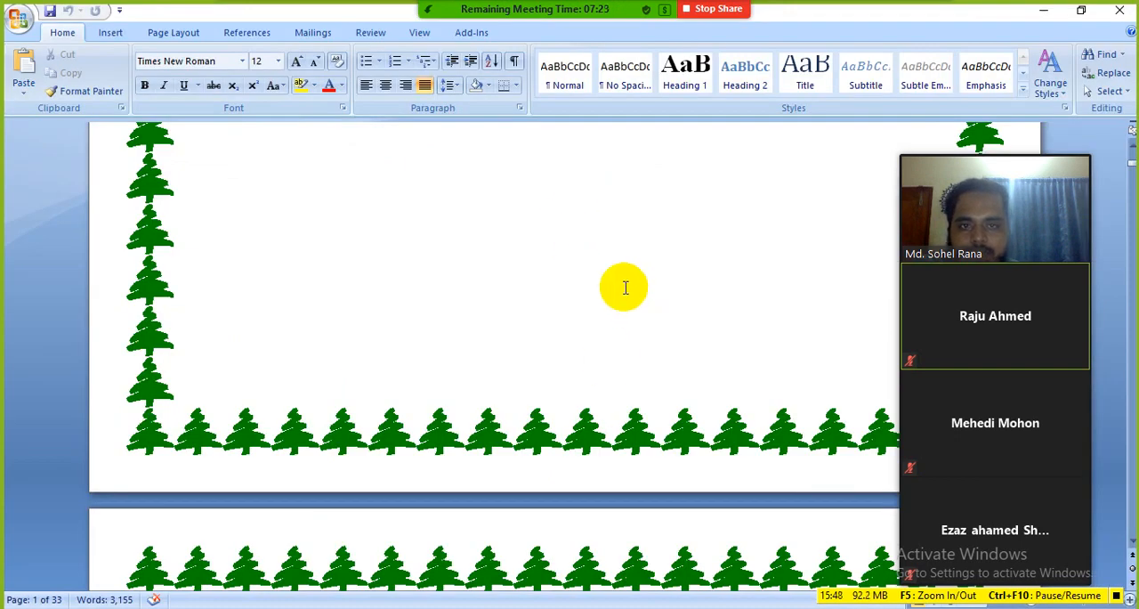
{"action": "scroll", "coordinate": [626, 289], "scroll_direction": "down", "scroll_amount": 3}
{"action": "scroll", "coordinate": [627, 293], "scroll_direction": "up", "scroll_amount": 3}
{"action": "left_click_drag", "start_coordinate": [1003, 147], "coordinate": [1106, 151]}
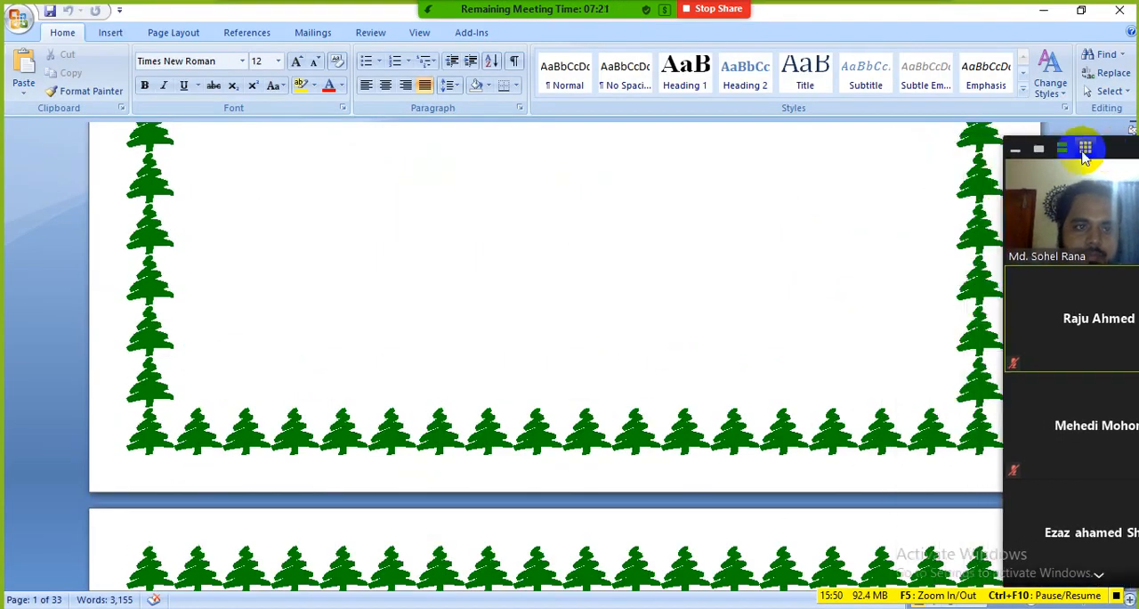
{"action": "scroll", "coordinate": [593, 306], "scroll_direction": "down", "scroll_amount": 10}
{"action": "scroll", "coordinate": [558, 316], "scroll_direction": "down", "scroll_amount": 5}
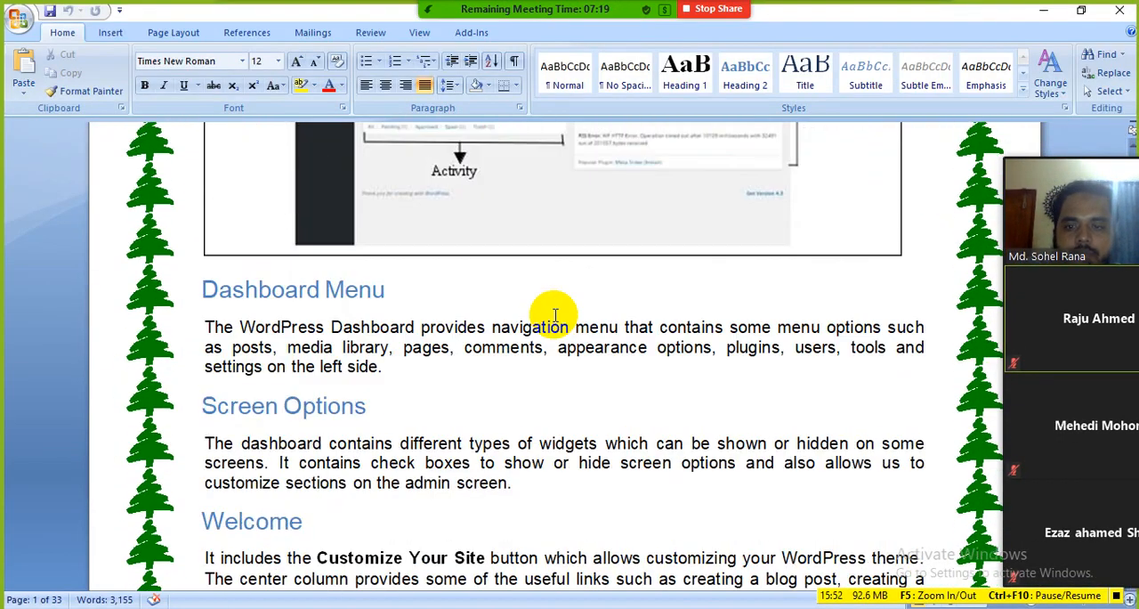
{"action": "left_click_drag", "start_coordinate": [391, 290], "coordinate": [294, 287]}
{"action": "left_click", "coordinate": [451, 370]}
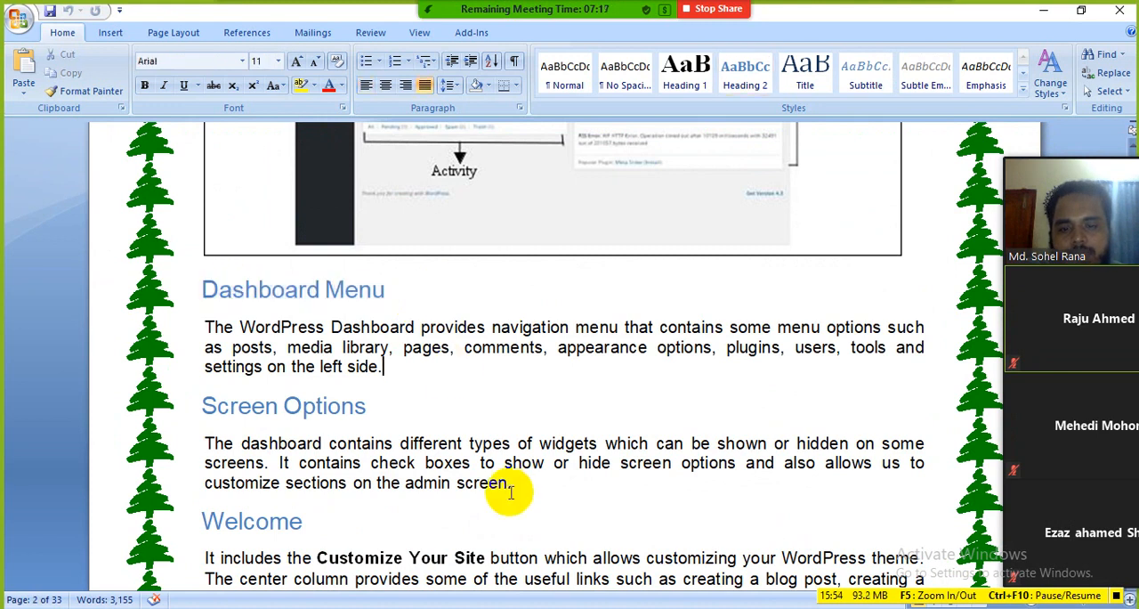
{"action": "left_click_drag", "start_coordinate": [396, 289], "coordinate": [297, 293]}
{"action": "left_click", "coordinate": [381, 362]}
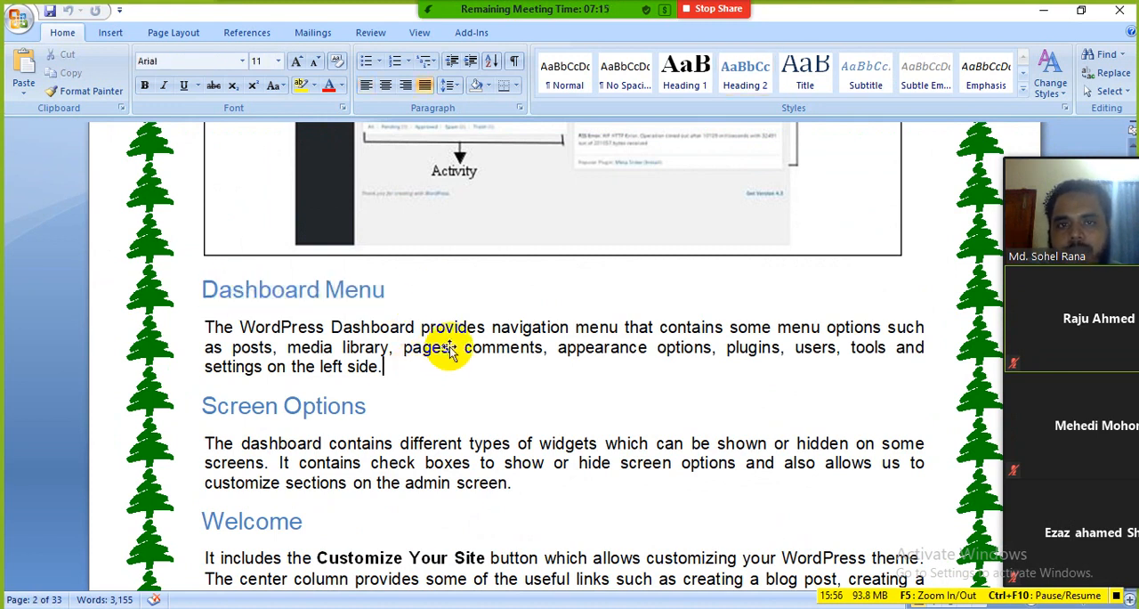
Start a new share of the entire screen in the Zoom meeting
{"action": "mouse_move", "coordinate": [521, 27]}
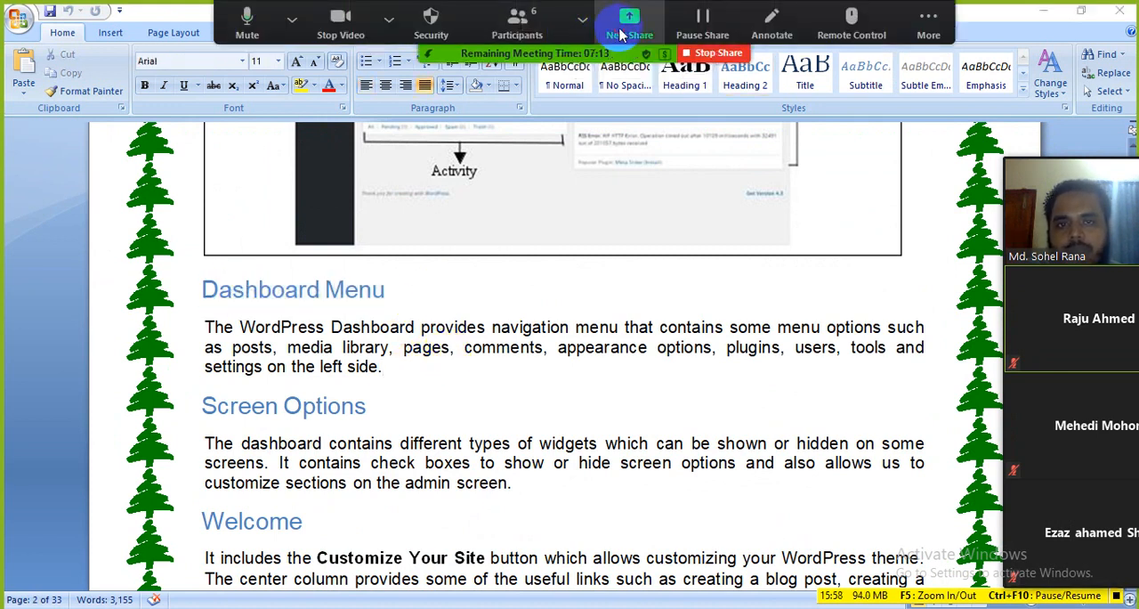
{"action": "left_click", "coordinate": [630, 27]}
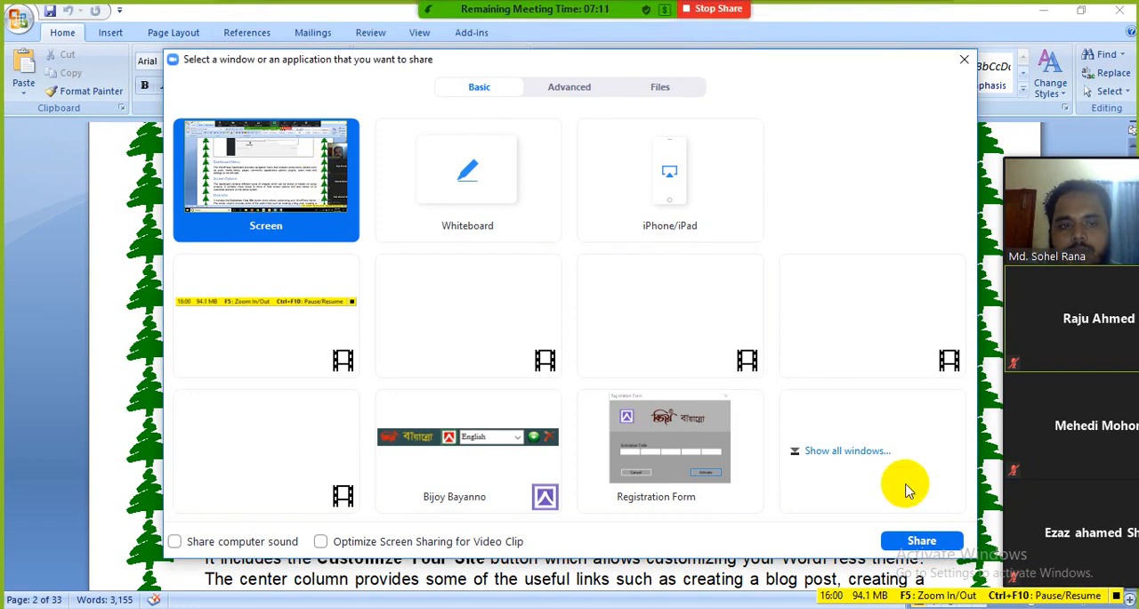
{"action": "left_click", "coordinate": [918, 538]}
Highlight the Dashboard Menu heading in the notes for review and switch back to the WordPress Dashboard in the browser
{"action": "scroll", "coordinate": [610, 353], "scroll_direction": "down", "scroll_amount": 2}
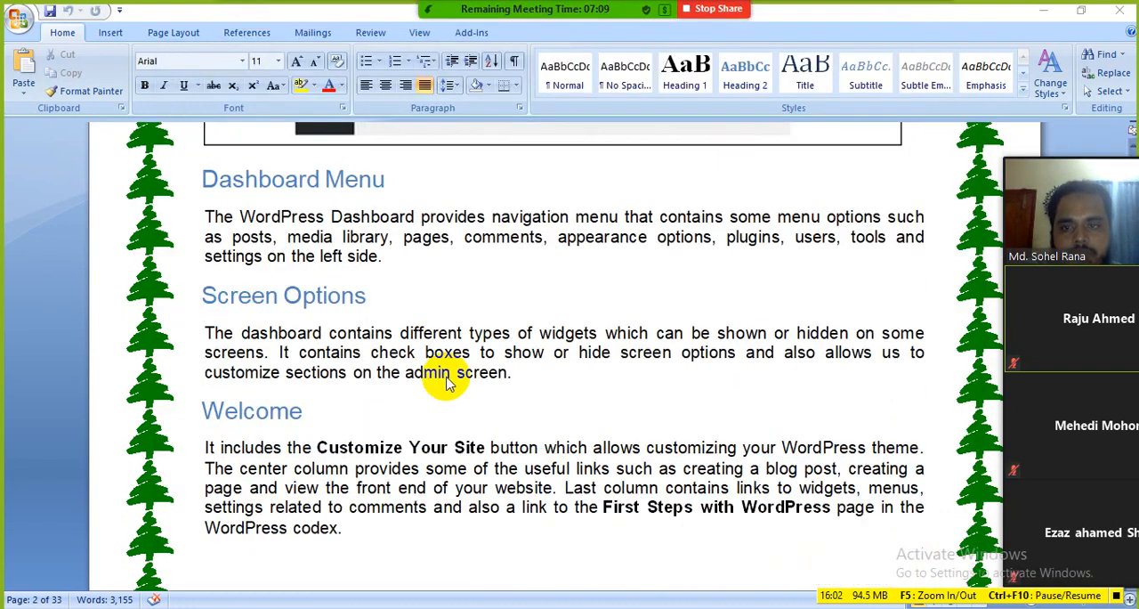
{"action": "left_click_drag", "start_coordinate": [372, 179], "coordinate": [199, 178]}
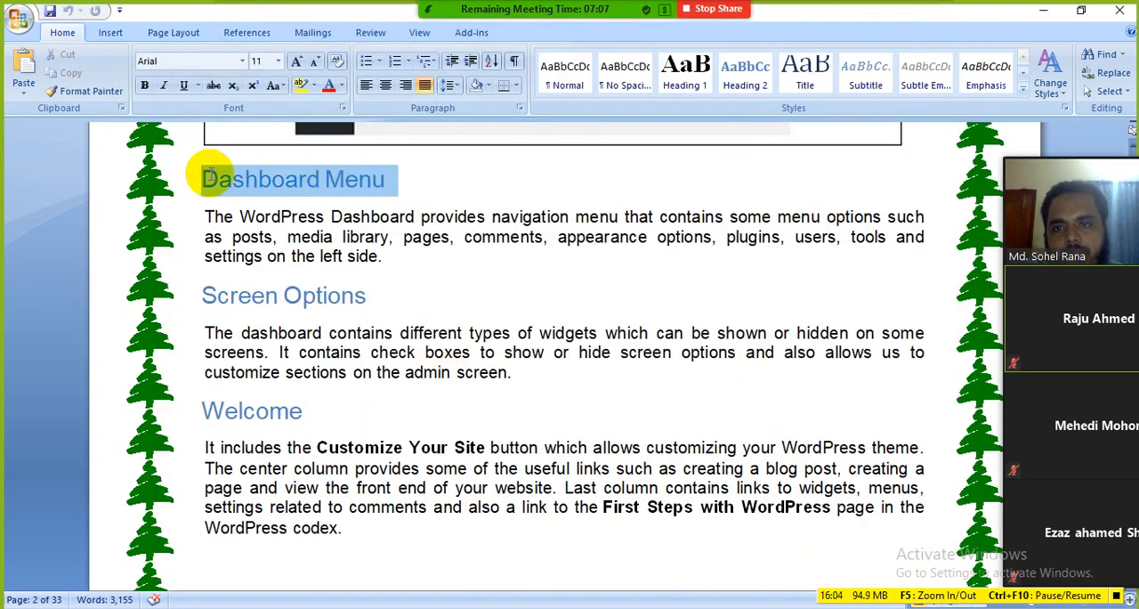
{"action": "left_click", "coordinate": [378, 234]}
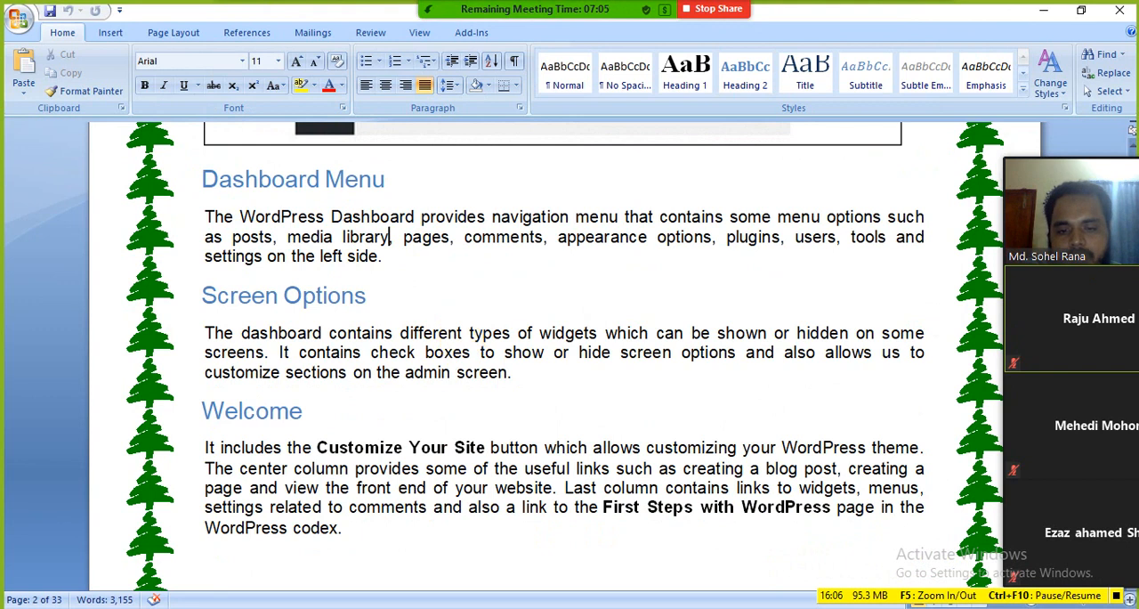
{"action": "mouse_move", "coordinate": [472, 605]}
{"action": "left_click", "coordinate": [425, 569]}
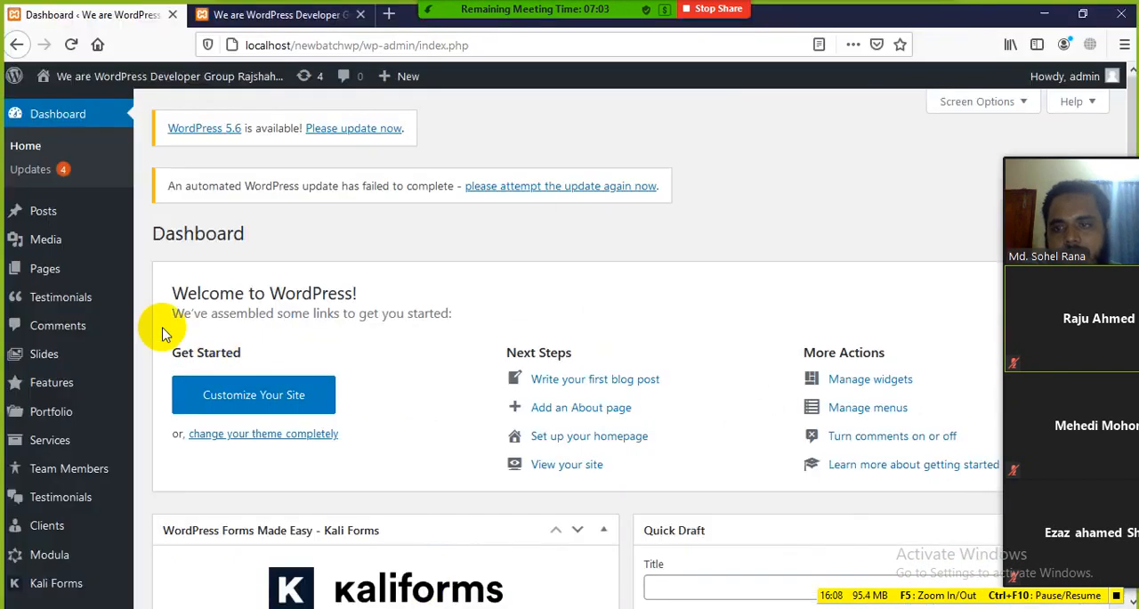
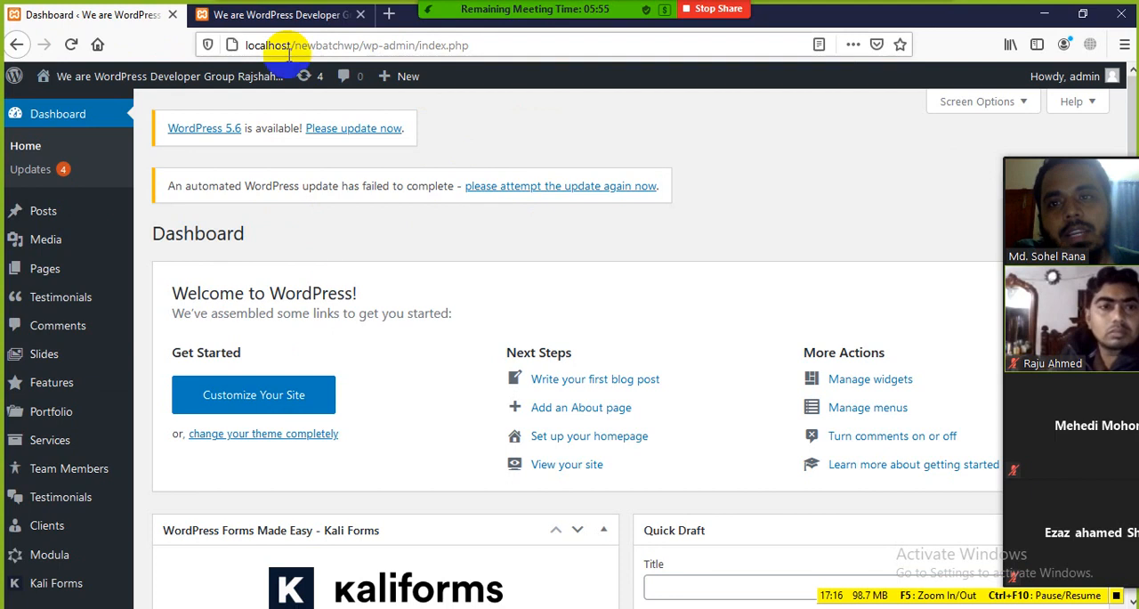
Switch to the site's front page and look over its sections from the header slider to the testimonials
{"action": "left_click", "coordinate": [283, 18]}
{"action": "scroll", "coordinate": [302, 297], "scroll_direction": "down", "scroll_amount": 15}
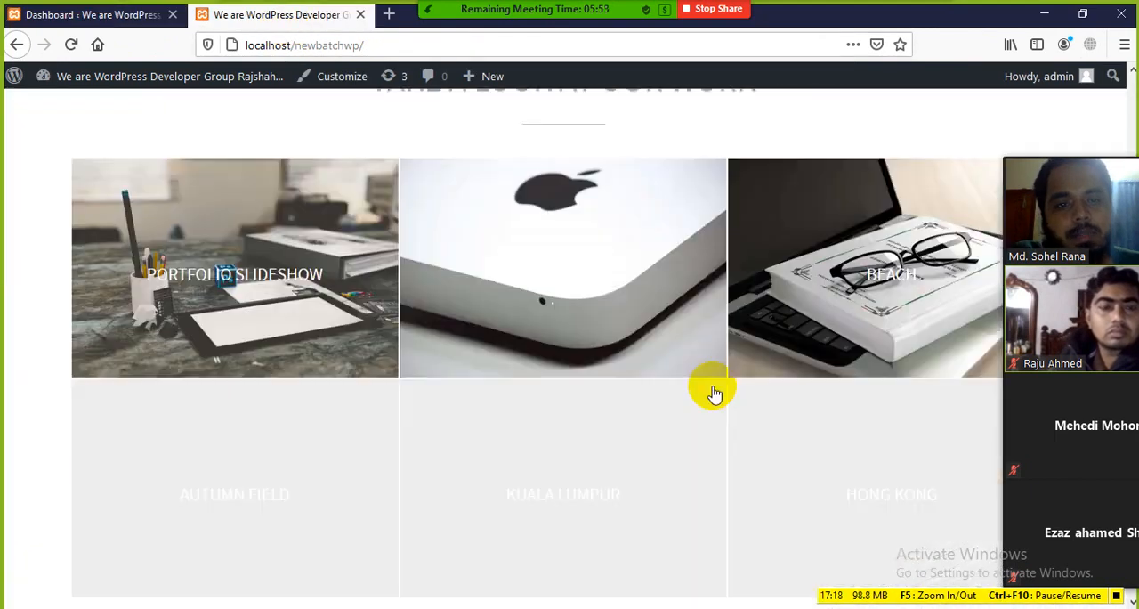
{"action": "scroll", "coordinate": [531, 333], "scroll_direction": "down", "scroll_amount": 5}
{"action": "scroll", "coordinate": [419, 323], "scroll_direction": "up", "scroll_amount": 10}
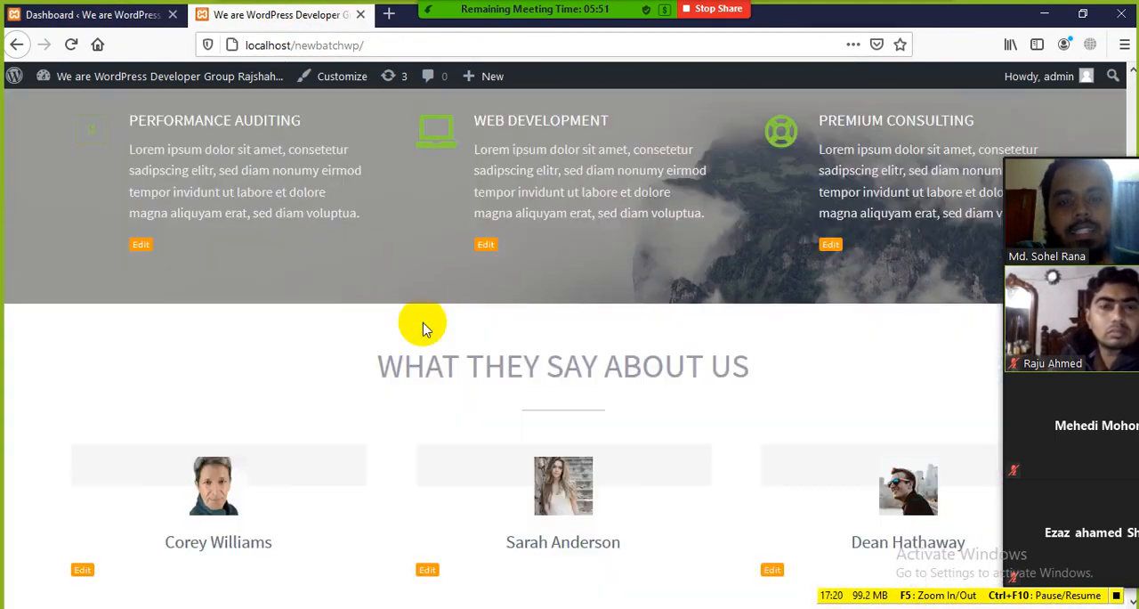
{"action": "scroll", "coordinate": [423, 327], "scroll_direction": "up", "scroll_amount": 10}
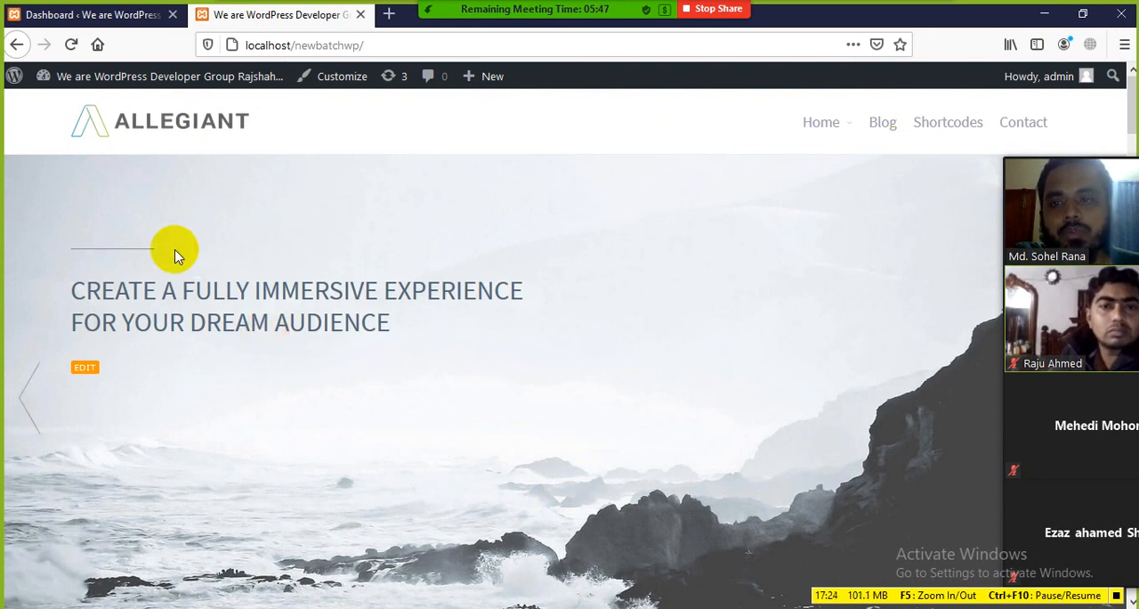
{"action": "scroll", "coordinate": [241, 353], "scroll_direction": "down", "scroll_amount": 1}
{"action": "scroll", "coordinate": [241, 353], "scroll_direction": "down", "scroll_amount": 8}
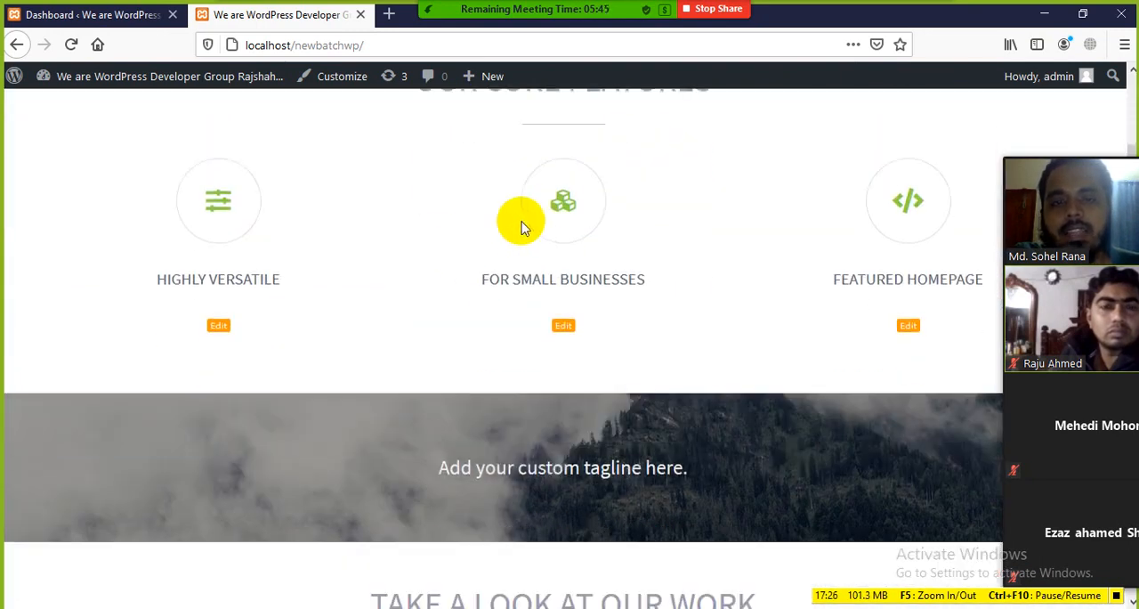
{"action": "scroll", "coordinate": [497, 258], "scroll_direction": "up", "scroll_amount": 5}
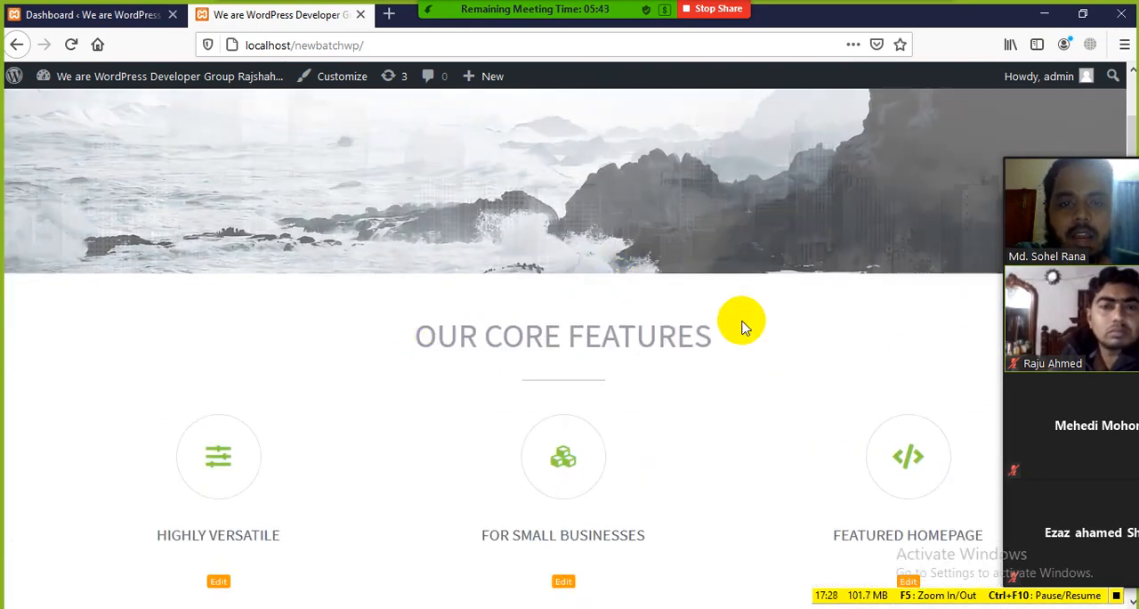
{"action": "scroll", "coordinate": [424, 373], "scroll_direction": "down", "scroll_amount": 5}
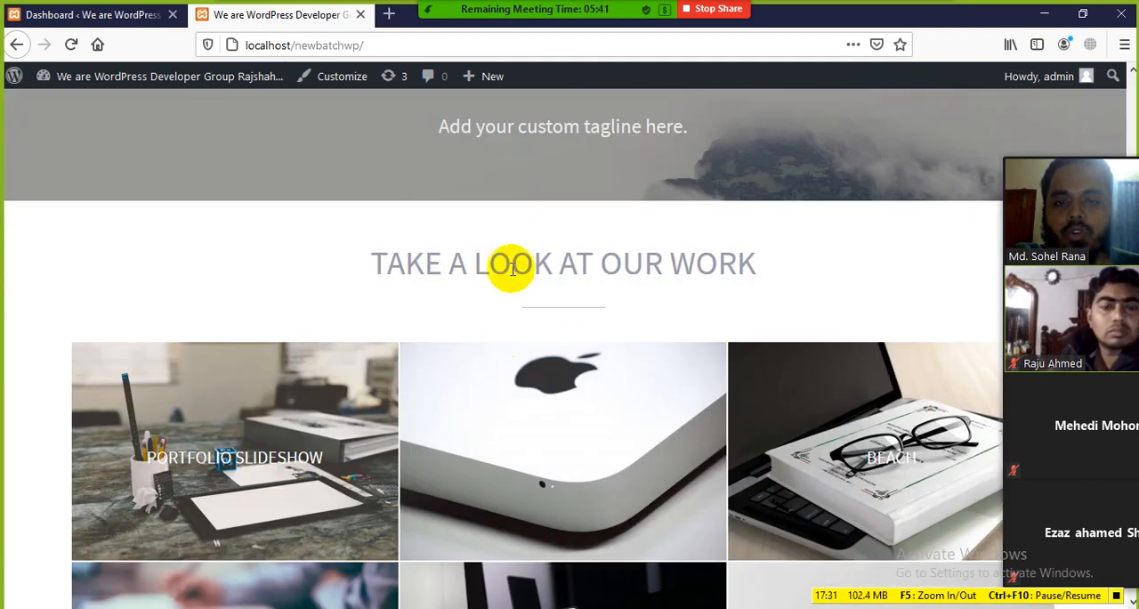
Highlight the Take a Look at Our Work heading and review the portfolio, What We Can Offer You and Meet Our Team sections
{"action": "left_click_drag", "start_coordinate": [387, 262], "coordinate": [736, 257]}
{"action": "left_click", "coordinate": [689, 289]}
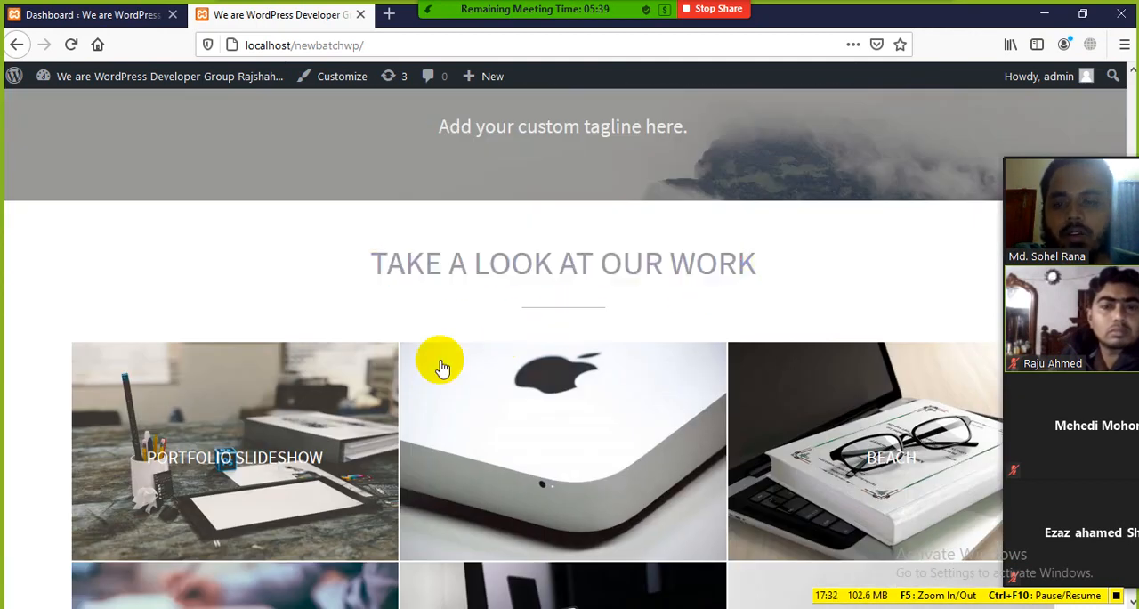
{"action": "scroll", "coordinate": [440, 361], "scroll_direction": "down", "scroll_amount": 3}
{"action": "scroll", "coordinate": [580, 331], "scroll_direction": "down", "scroll_amount": 5}
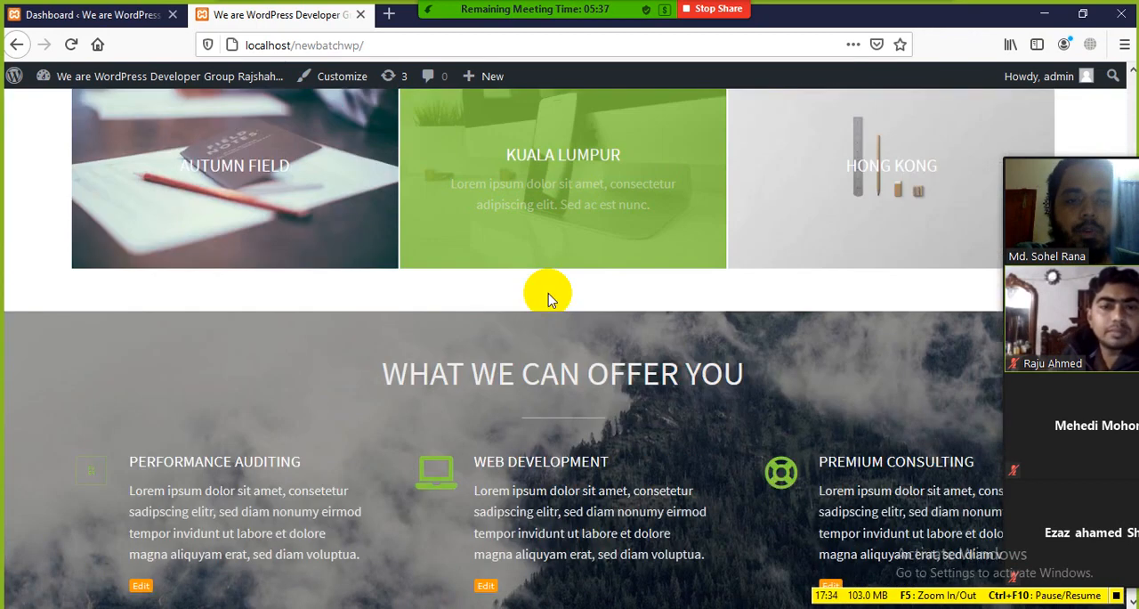
{"action": "scroll", "coordinate": [457, 306], "scroll_direction": "down", "scroll_amount": 8}
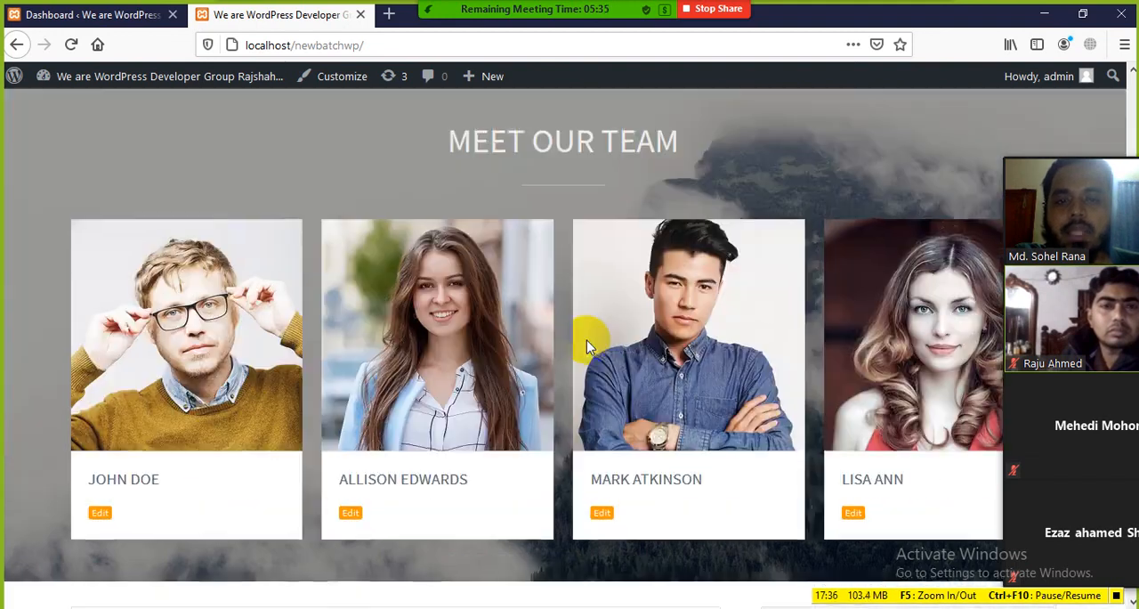
{"action": "scroll", "coordinate": [489, 343], "scroll_direction": "down", "scroll_amount": 3}
{"action": "scroll", "coordinate": [445, 433], "scroll_direction": "up", "scroll_amount": 12}
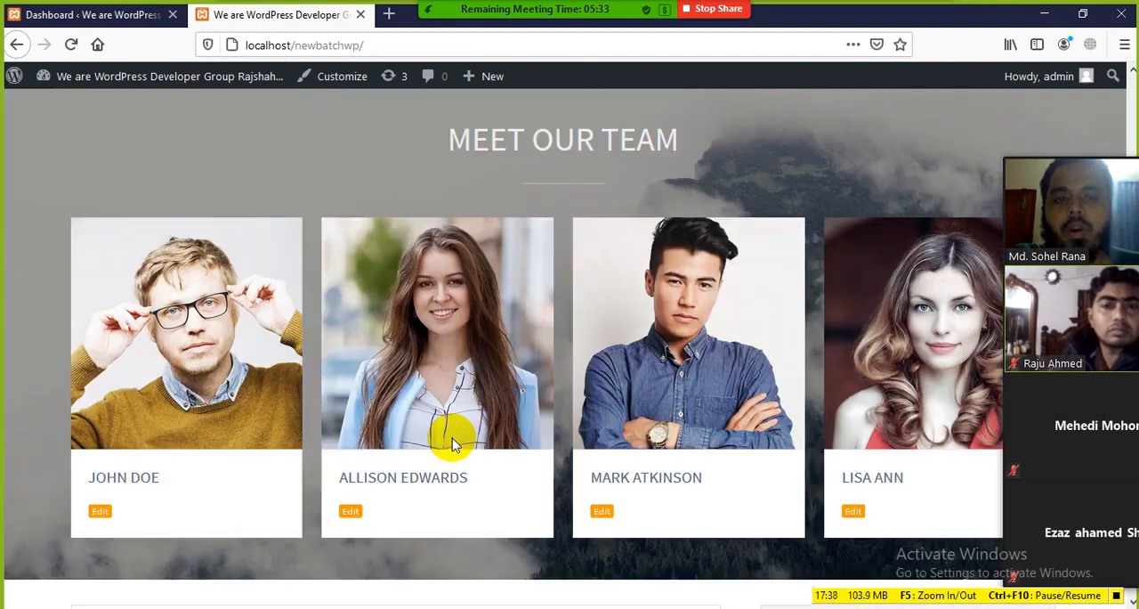
{"action": "scroll", "coordinate": [452, 438], "scroll_direction": "up", "scroll_amount": 10}
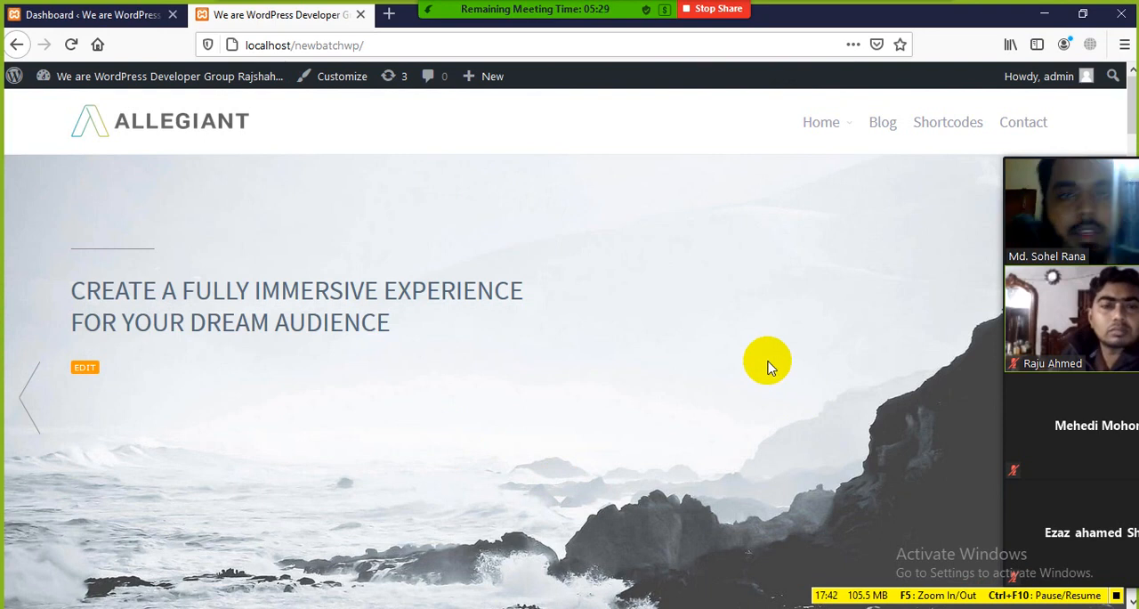
Show the Dashboard briefly and return to the front page to review the slider, core features and portfolio
{"action": "left_click", "coordinate": [111, 14]}
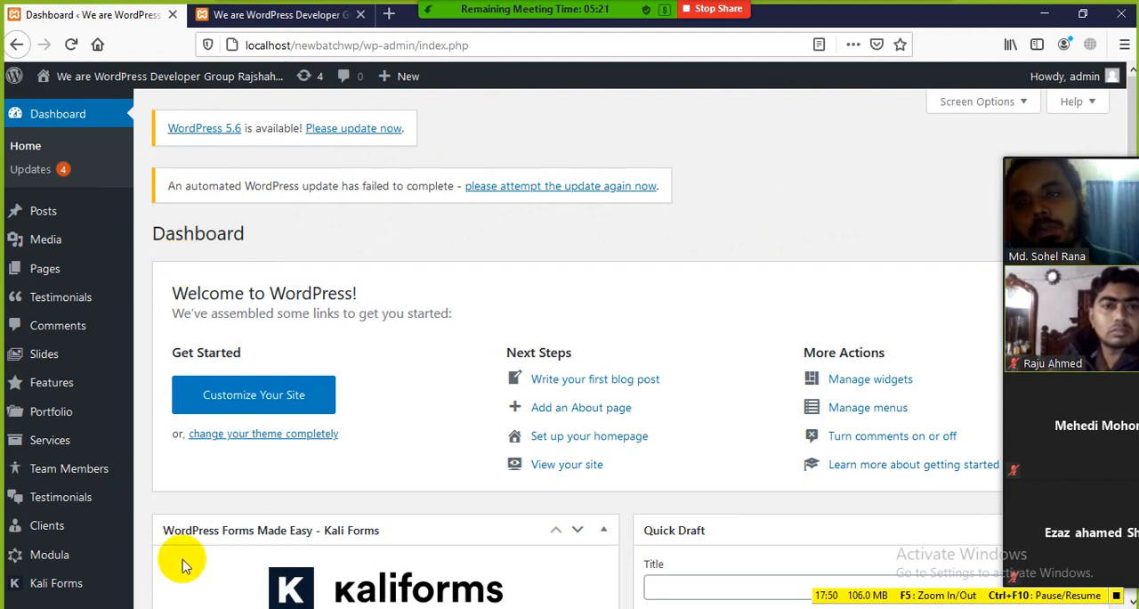
{"action": "left_click", "coordinate": [294, 15]}
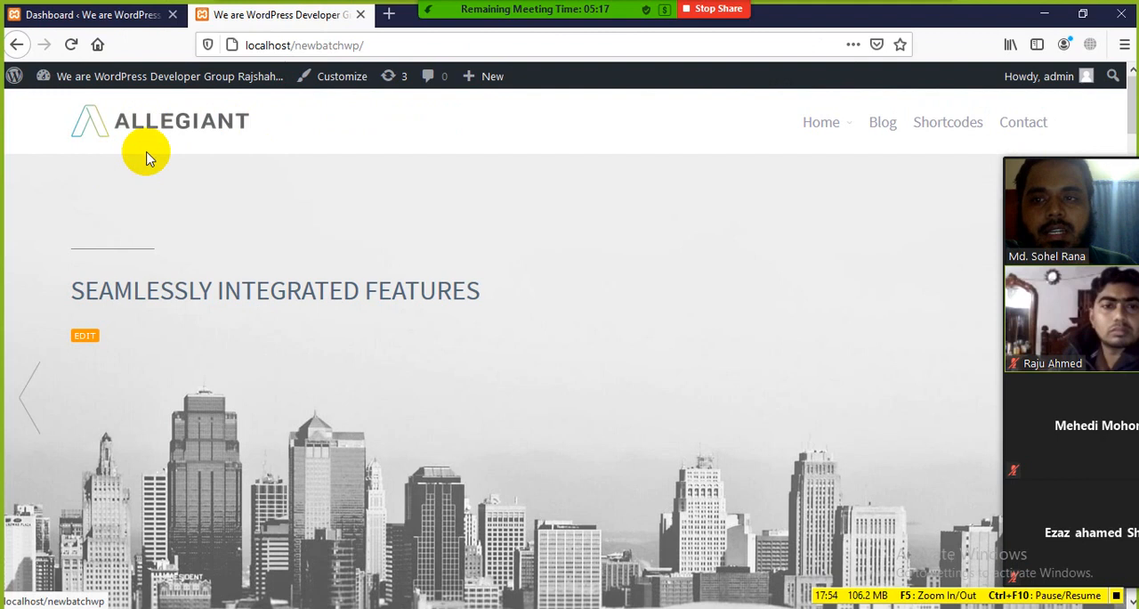
{"action": "scroll", "coordinate": [583, 219], "scroll_direction": "down", "scroll_amount": 10}
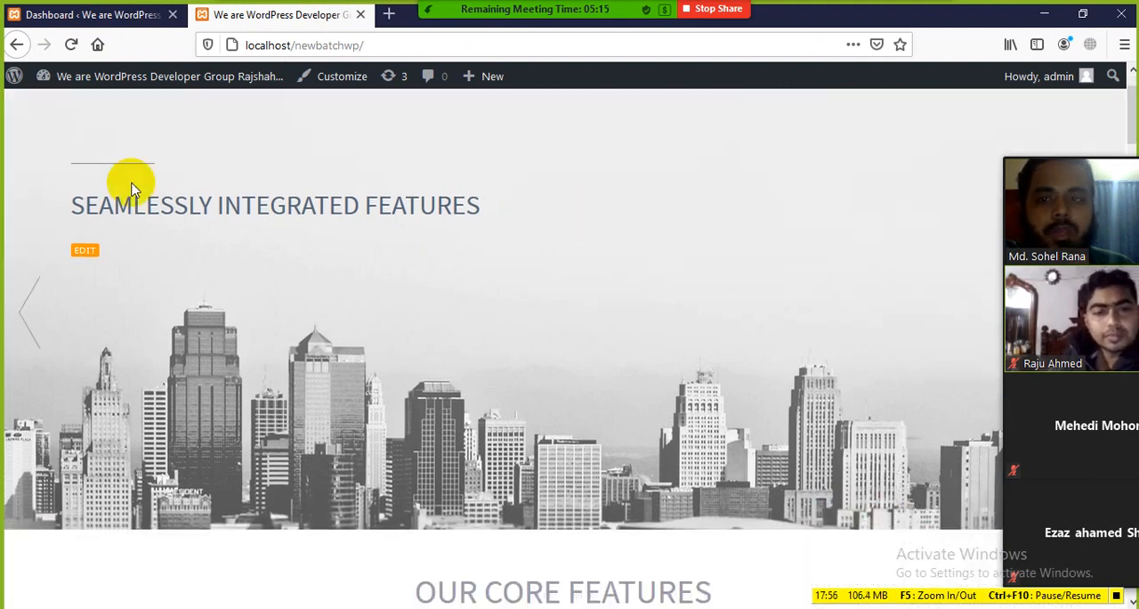
{"action": "scroll", "coordinate": [399, 329], "scroll_direction": "down", "scroll_amount": 5}
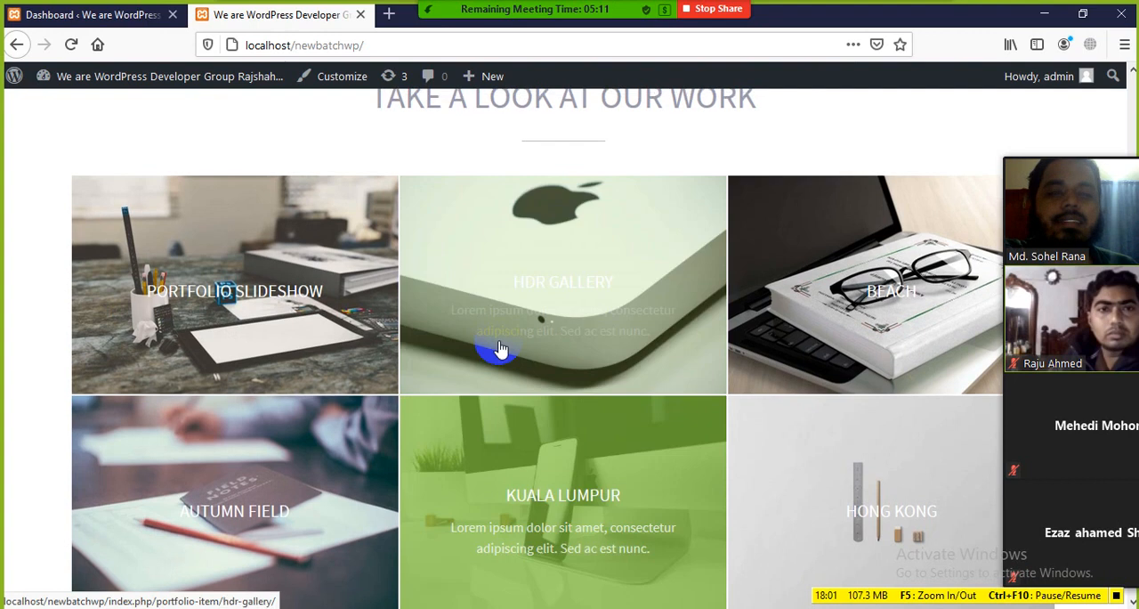
{"action": "scroll", "coordinate": [502, 348], "scroll_direction": "up", "scroll_amount": 3}
Return to the Dashboard and look through its admin menu entries down to Settings
{"action": "left_click", "coordinate": [95, 14]}
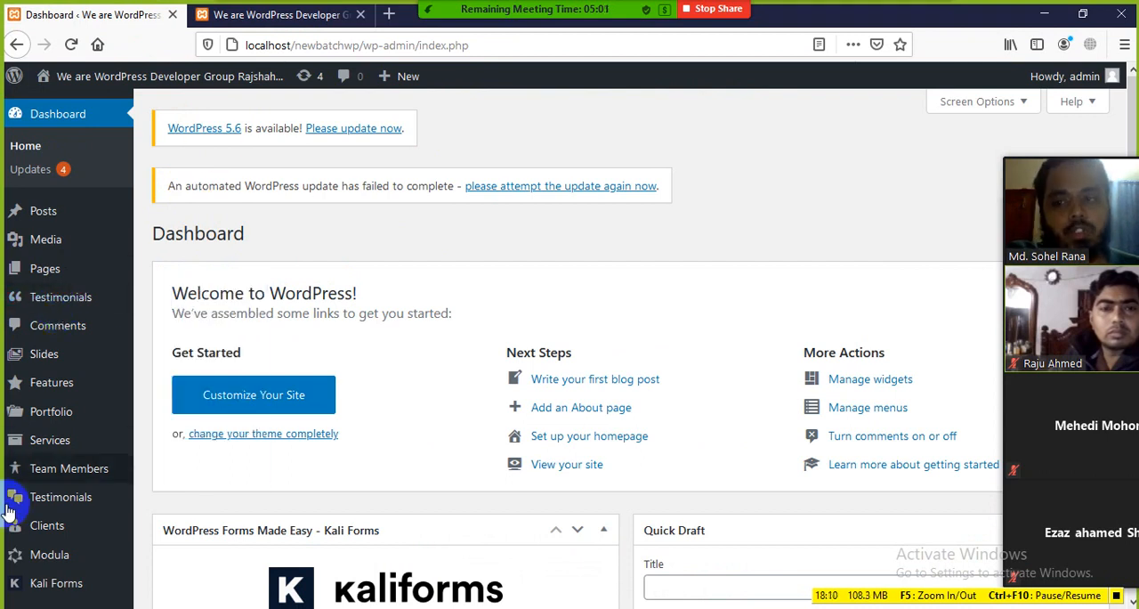
{"action": "scroll", "coordinate": [354, 260], "scroll_direction": "down", "scroll_amount": 3}
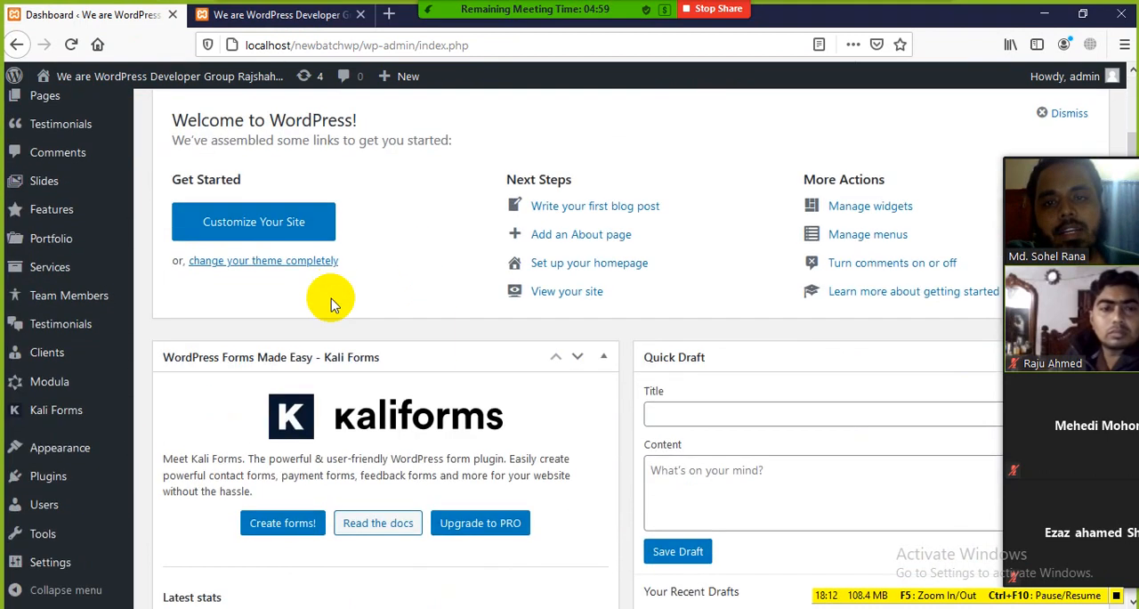
{"action": "scroll", "coordinate": [331, 299], "scroll_direction": "up", "scroll_amount": 3}
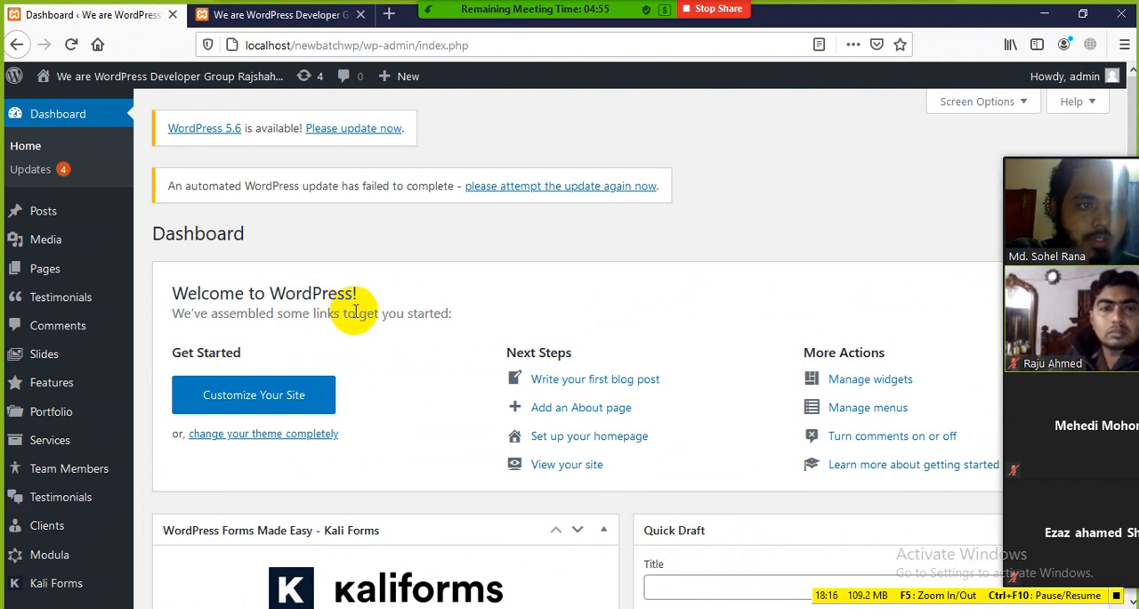
Compare the front page's tagline and header areas with the Dashboard's admin menu and welcome panel
{"action": "left_click", "coordinate": [276, 15]}
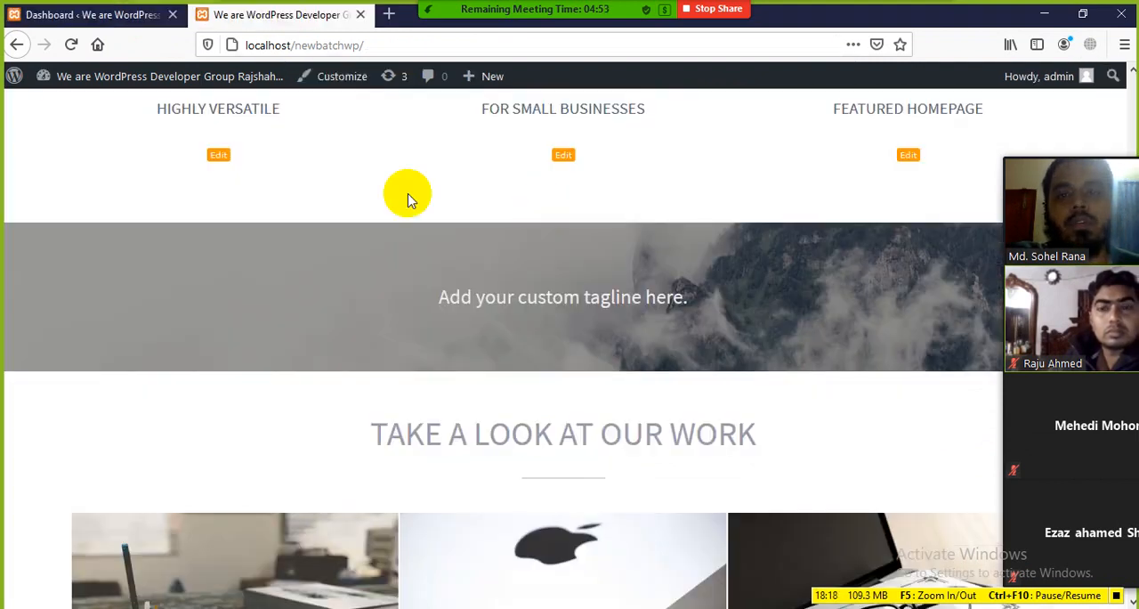
{"action": "scroll", "coordinate": [521, 255], "scroll_direction": "up", "scroll_amount": 10}
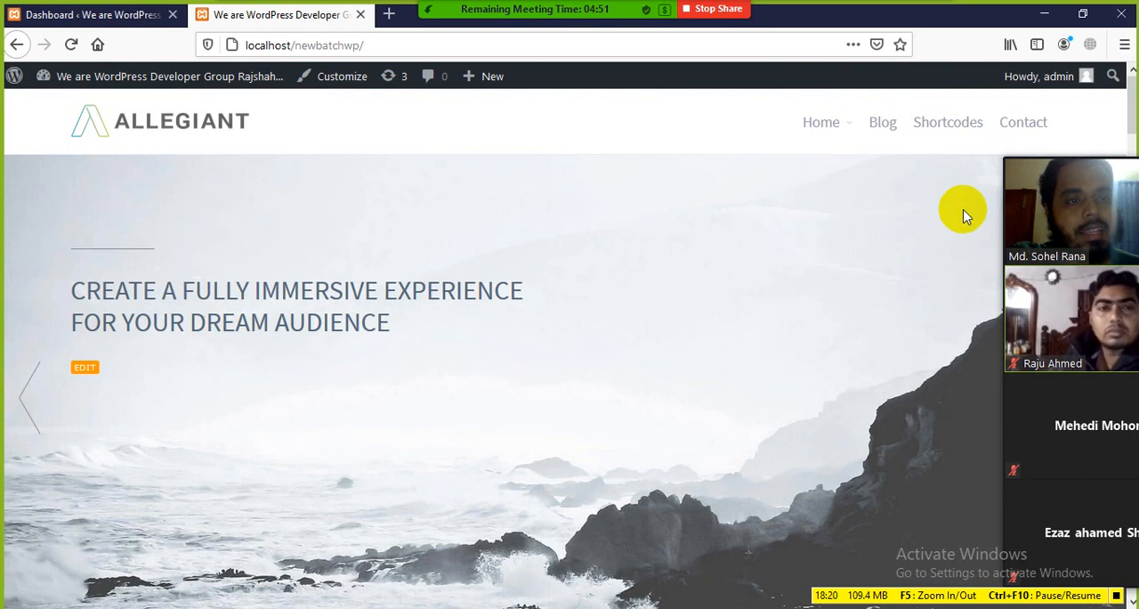
{"action": "left_click", "coordinate": [79, 15]}
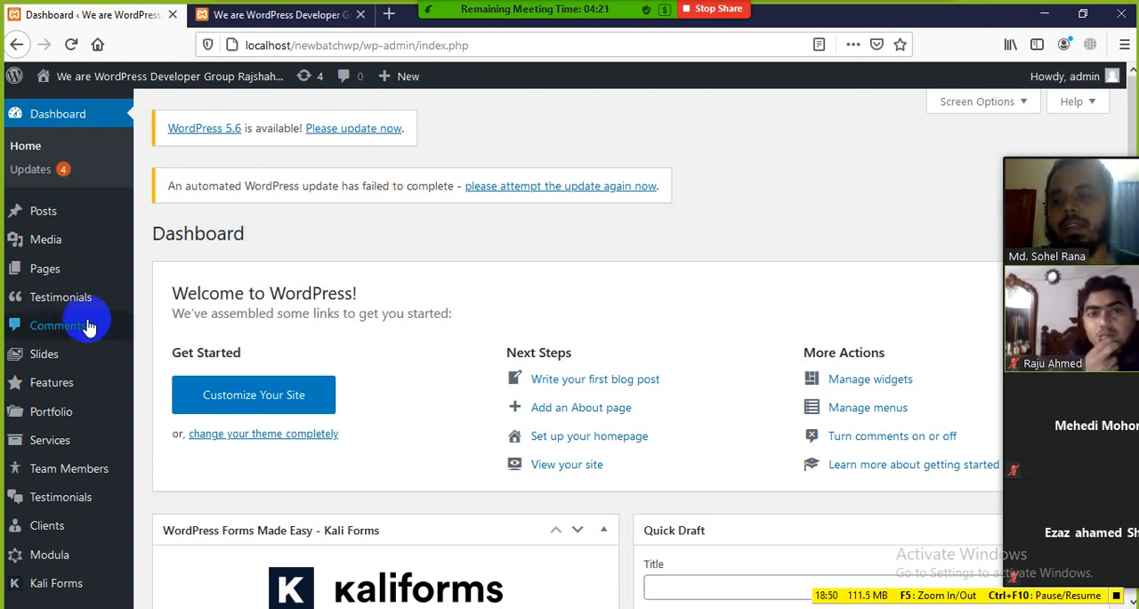
{"action": "scroll", "coordinate": [79, 534], "scroll_direction": "down", "scroll_amount": 5}
{"action": "scroll", "coordinate": [80, 539], "scroll_direction": "up", "scroll_amount": 5}
Close the meeting's audio options and examine the front page's Our Core Features section and header slider
{"action": "left_click", "coordinate": [297, 32]}
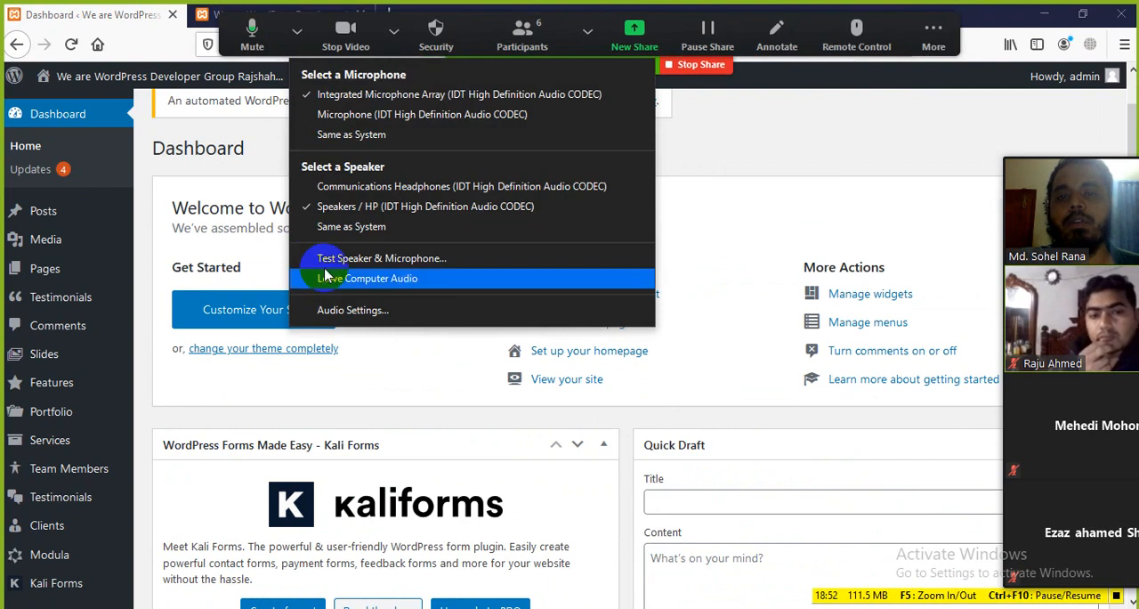
{"action": "left_click", "coordinate": [234, 48]}
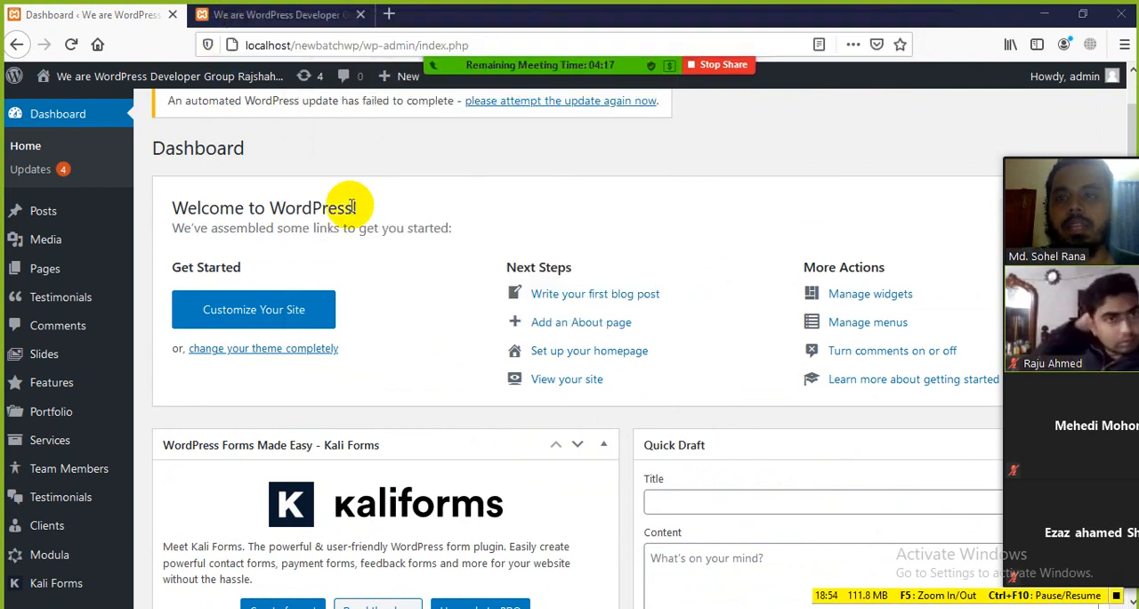
{"action": "left_click", "coordinate": [259, 25]}
{"action": "scroll", "coordinate": [579, 262], "scroll_direction": "down", "scroll_amount": 8}
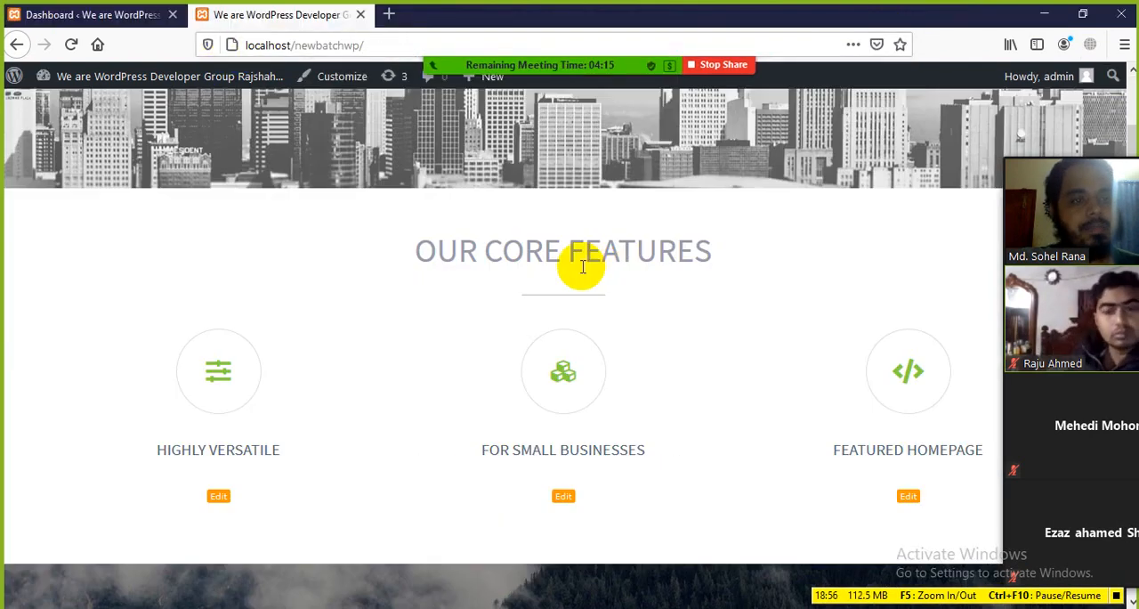
{"action": "scroll", "coordinate": [445, 214], "scroll_direction": "up", "scroll_amount": 8}
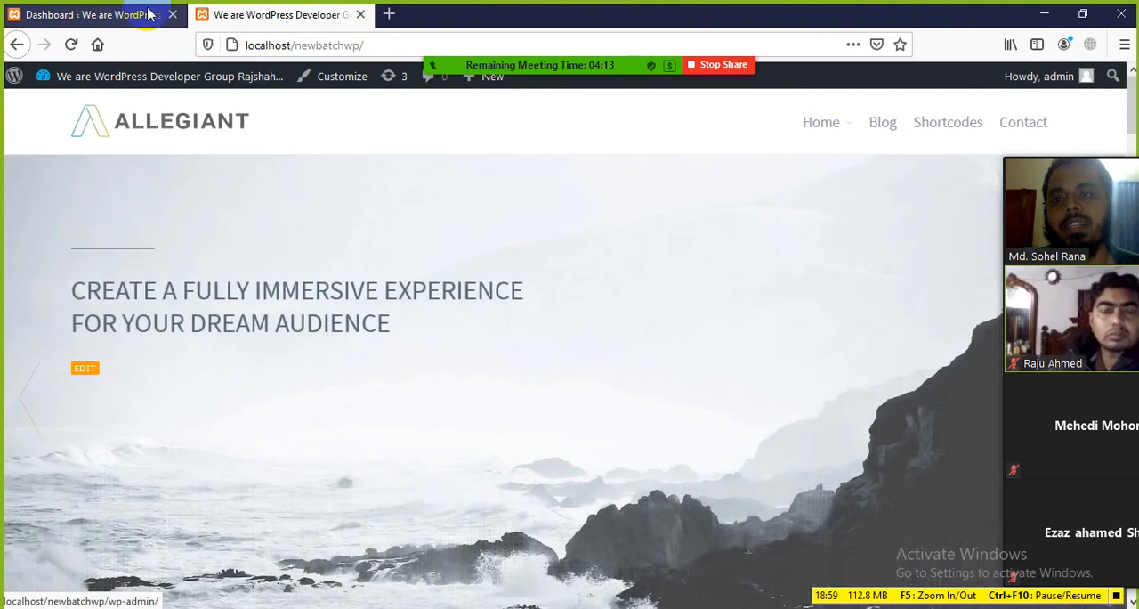
Go back to the Dashboard and review the Kali Forms, Quick Draft and WordPress Events and News widgets
{"action": "left_click", "coordinate": [148, 14]}
{"action": "scroll", "coordinate": [71, 463], "scroll_direction": "down", "scroll_amount": 5}
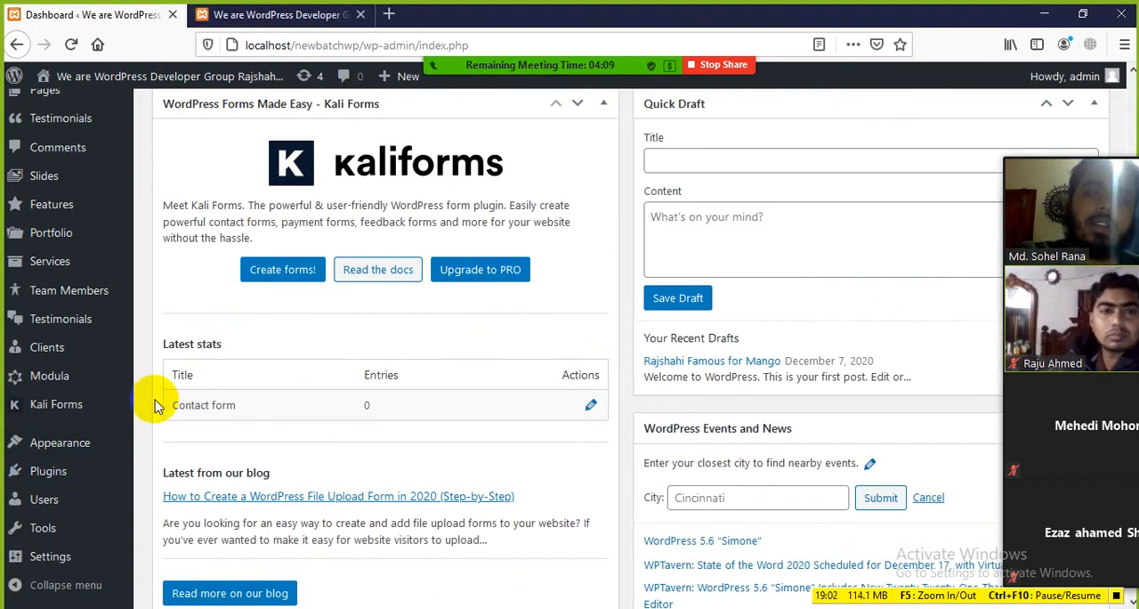
{"action": "scroll", "coordinate": [160, 409], "scroll_direction": "up", "scroll_amount": 5}
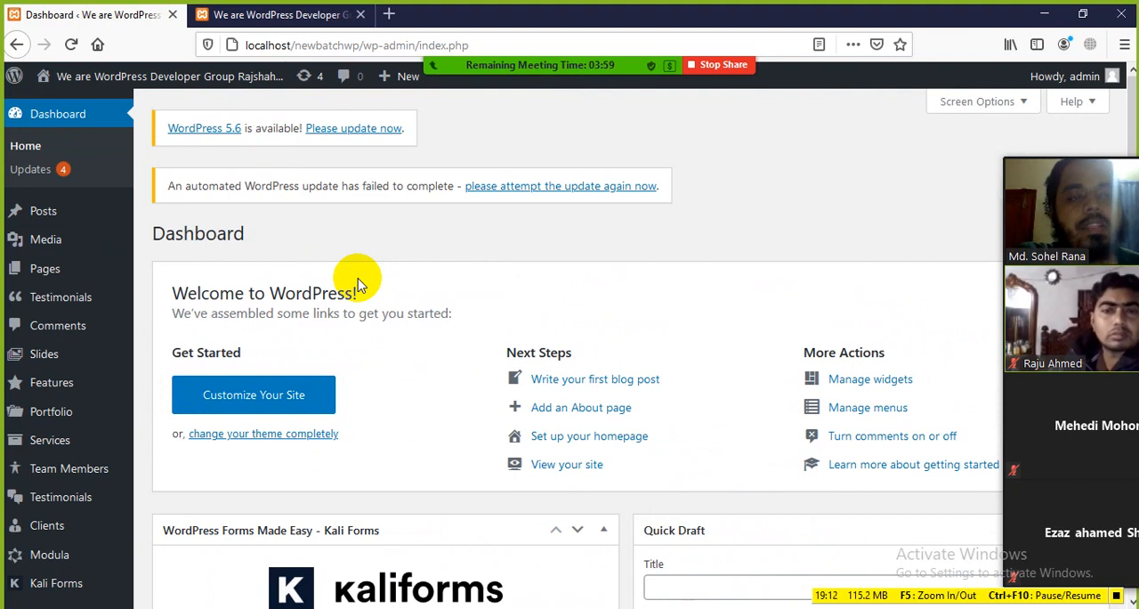
Show the front page's slider and core features, and check the Home submenu with the Result and Services items
{"action": "left_click", "coordinate": [262, 22]}
{"action": "scroll", "coordinate": [617, 407], "scroll_direction": "down", "scroll_amount": 3}
{"action": "scroll", "coordinate": [535, 402], "scroll_direction": "up", "scroll_amount": 3}
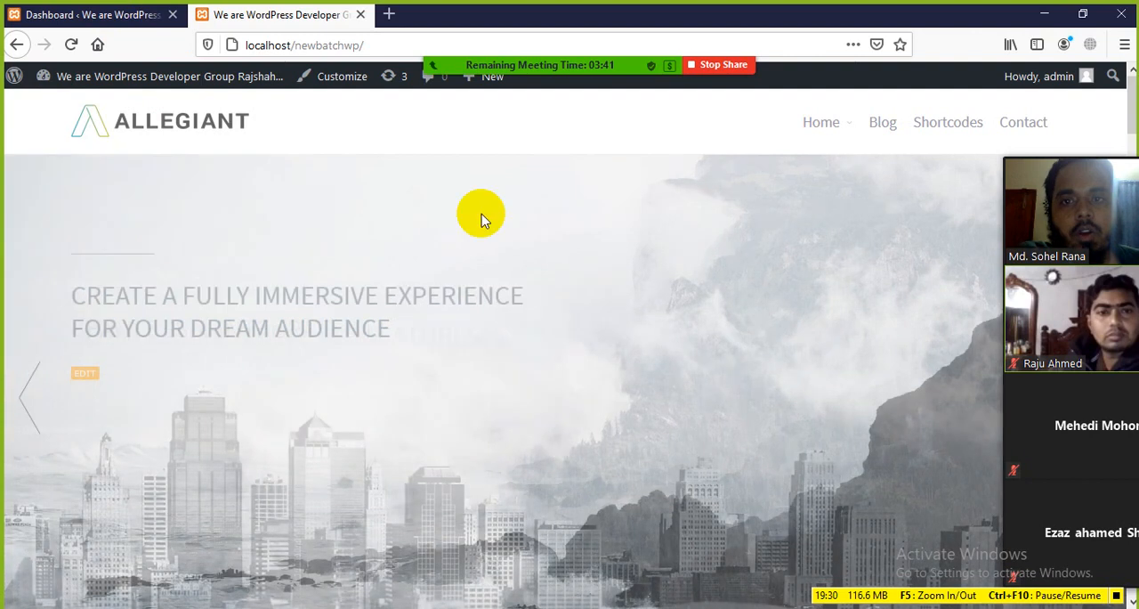
{"action": "scroll", "coordinate": [334, 237], "scroll_direction": "down", "scroll_amount": 3}
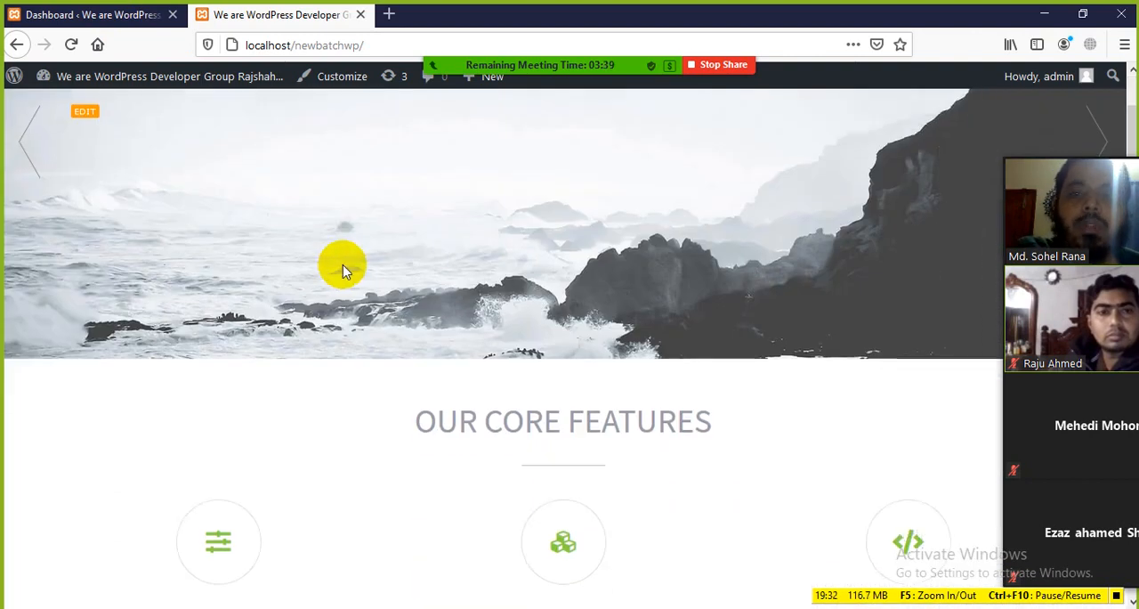
{"action": "scroll", "coordinate": [347, 275], "scroll_direction": "up", "scroll_amount": 3}
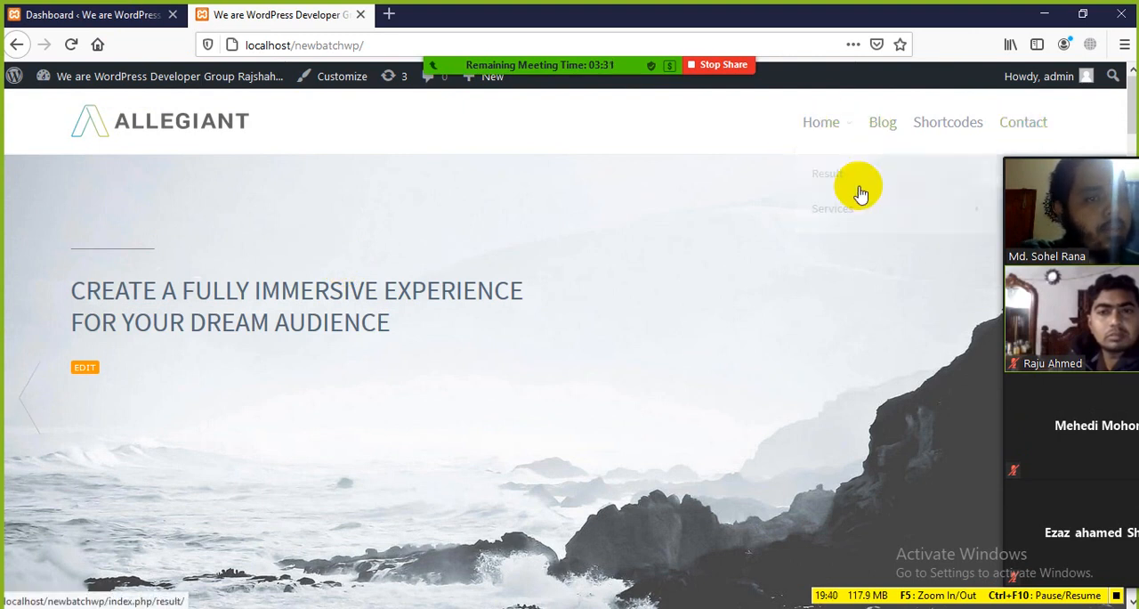
{"action": "mouse_move", "coordinate": [841, 218]}
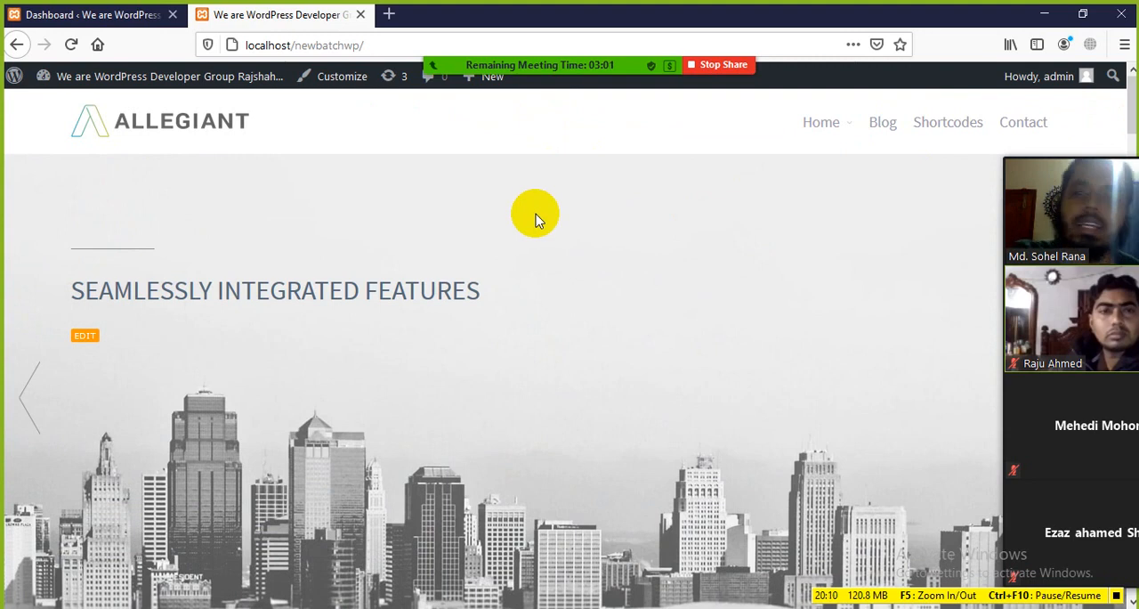
Highlight the Seamlessly Integrated Features heading on the front page slider for review and clear the selection
{"action": "mouse_move", "coordinate": [511, 78]}
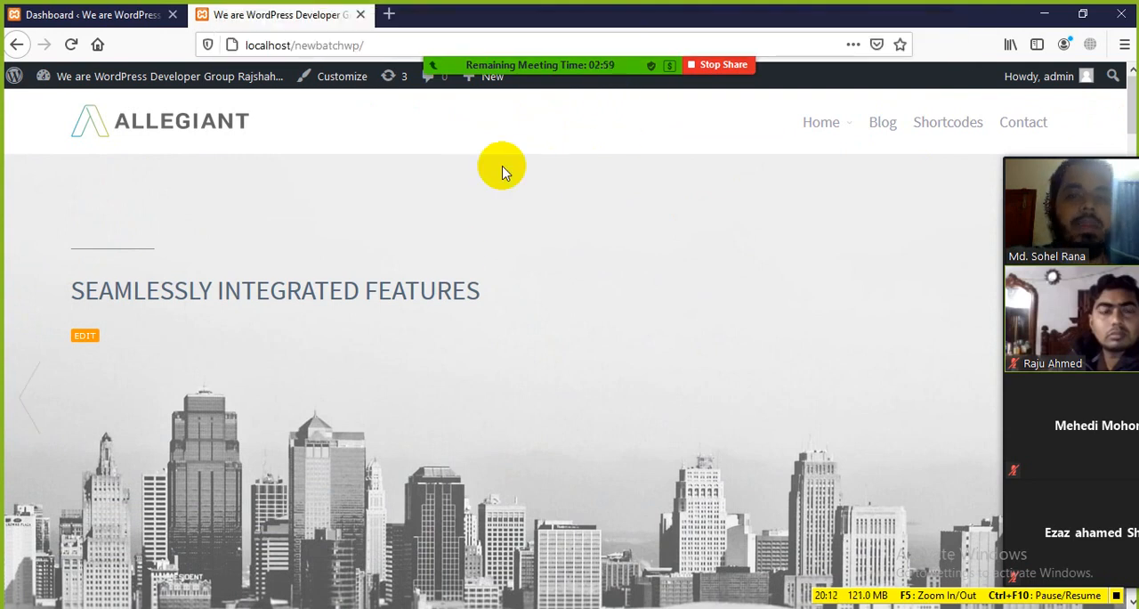
{"action": "left_click_drag", "start_coordinate": [496, 280], "coordinate": [157, 264]}
{"action": "left_click", "coordinate": [503, 211]}
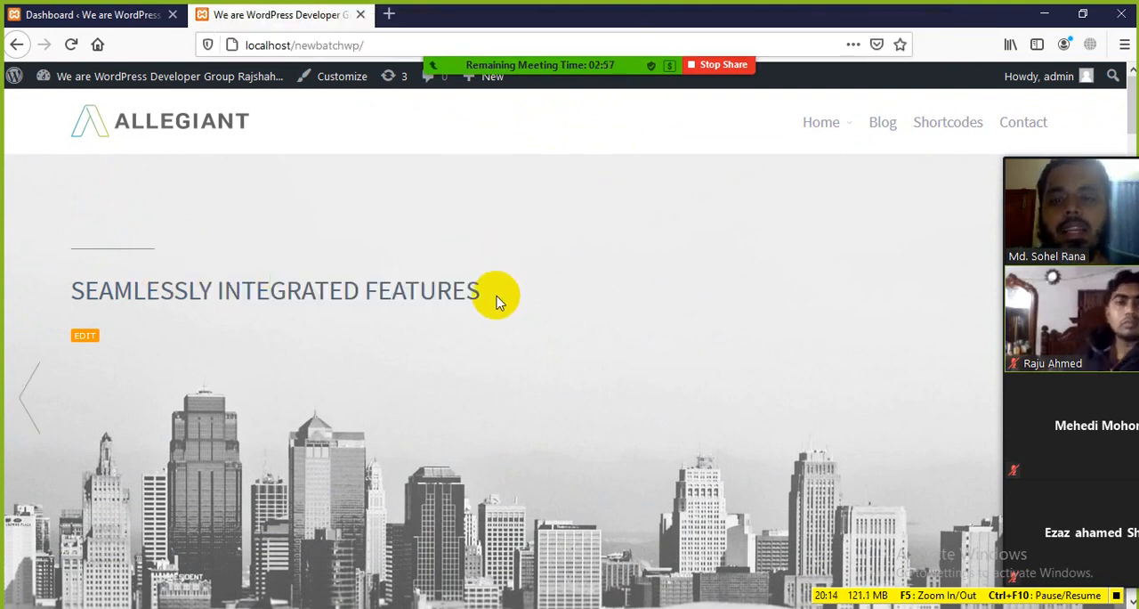
{"action": "left_click_drag", "start_coordinate": [498, 297], "coordinate": [230, 288]}
{"action": "left_click", "coordinate": [625, 283]}
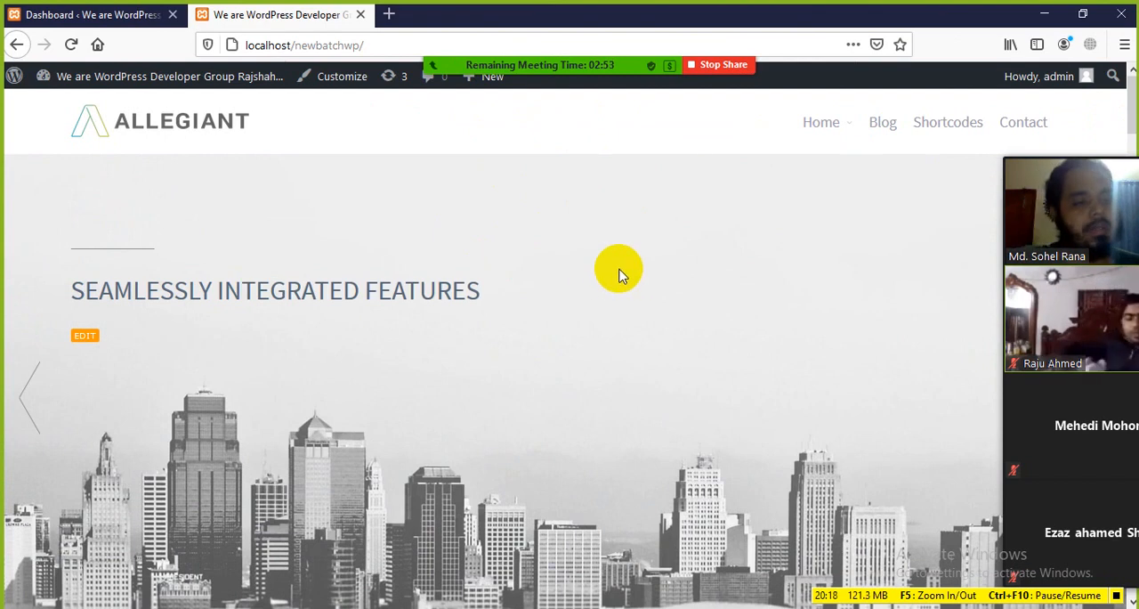
Reopen the Dashboard and look over its Welcome to WordPress panel and the widgets below
{"action": "left_click", "coordinate": [107, 14]}
{"action": "scroll", "coordinate": [97, 325], "scroll_direction": "down", "scroll_amount": 5}
{"action": "scroll", "coordinate": [453, 305], "scroll_direction": "up", "scroll_amount": 4}
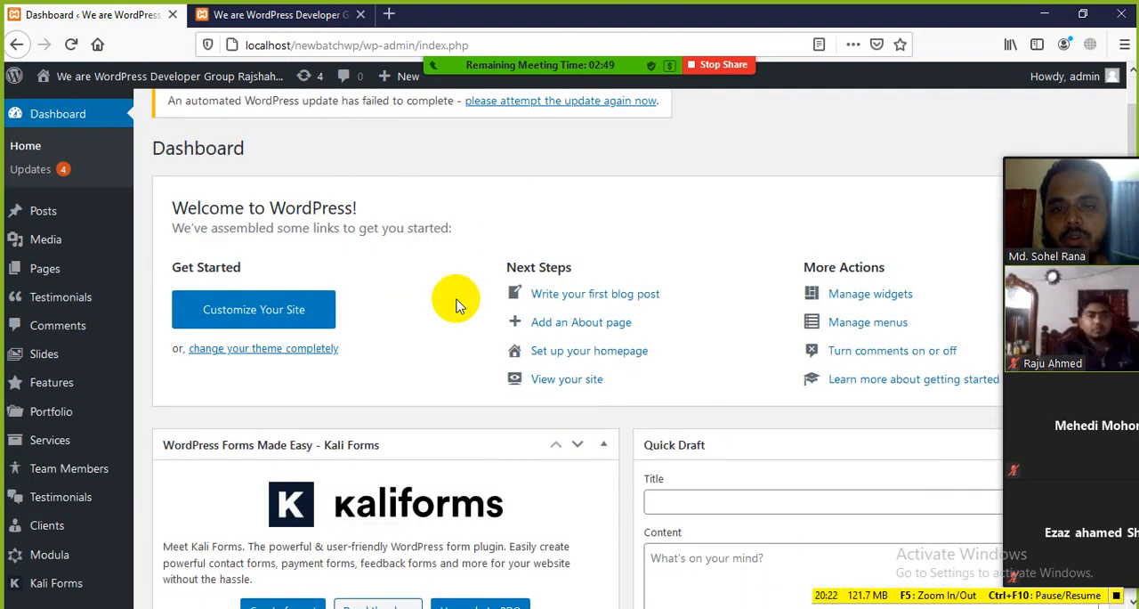
Switch to the Class-03 WordPress Basics document in Word, highlight the Dashboard Menu heading for review and clear the selection
{"action": "scroll", "coordinate": [623, 190], "scroll_direction": "up", "scroll_amount": 2}
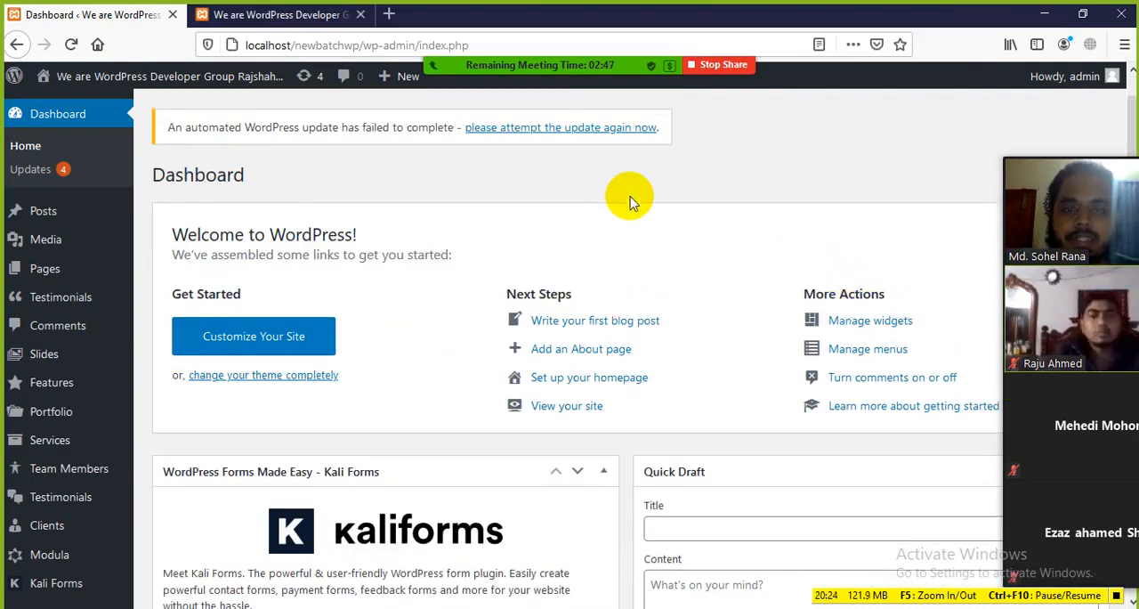
{"action": "left_click", "coordinate": [657, 605]}
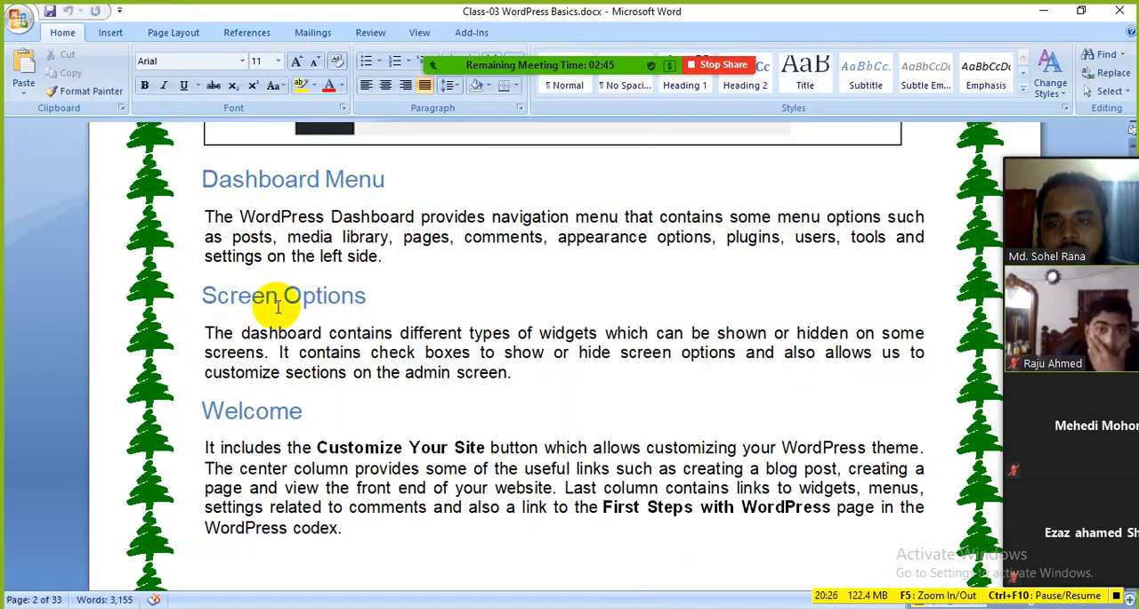
{"action": "left_click_drag", "start_coordinate": [409, 178], "coordinate": [251, 182]}
{"action": "left_click", "coordinate": [457, 229]}
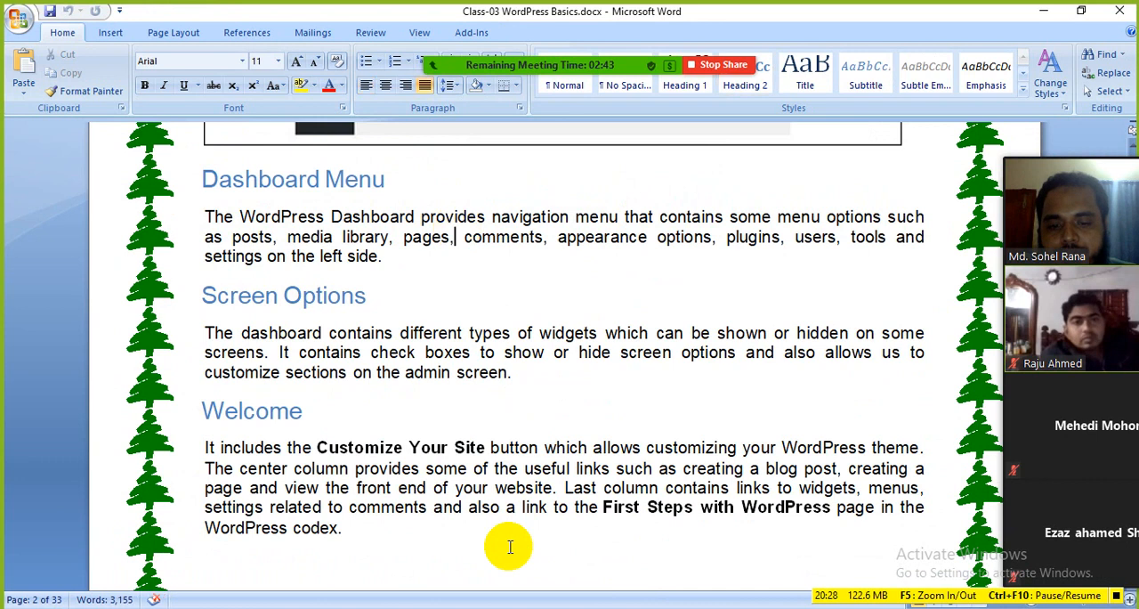
Return to the WordPress Dashboard in Firefox, then show the front page and check the Dashboard, Themes, Widgets and Menus entries under its site name
{"action": "left_click", "coordinate": [476, 606]}
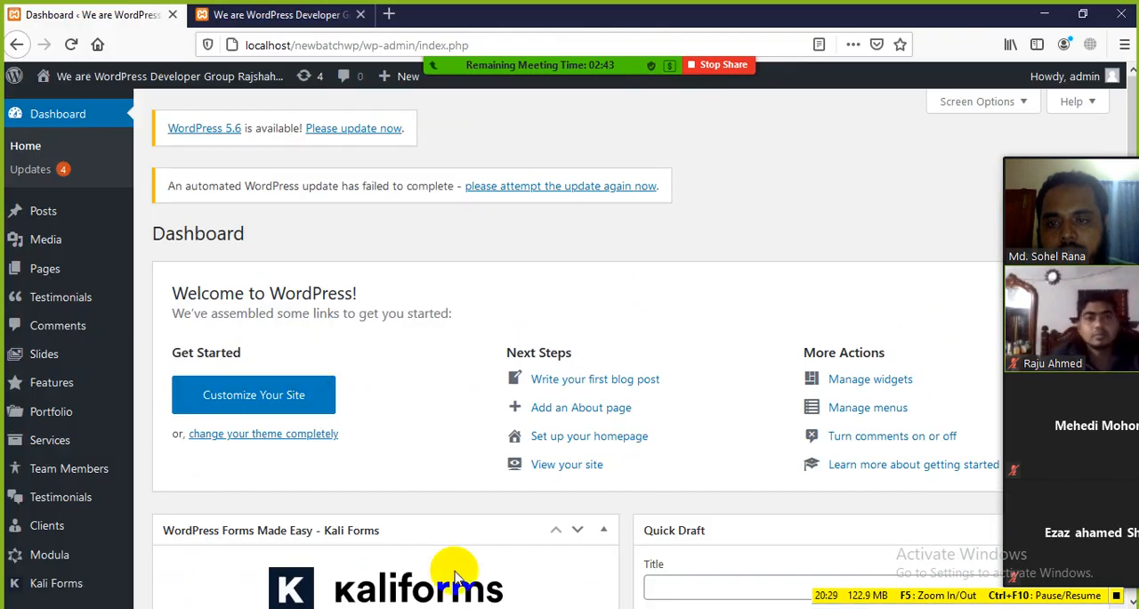
{"action": "left_click", "coordinate": [52, 119]}
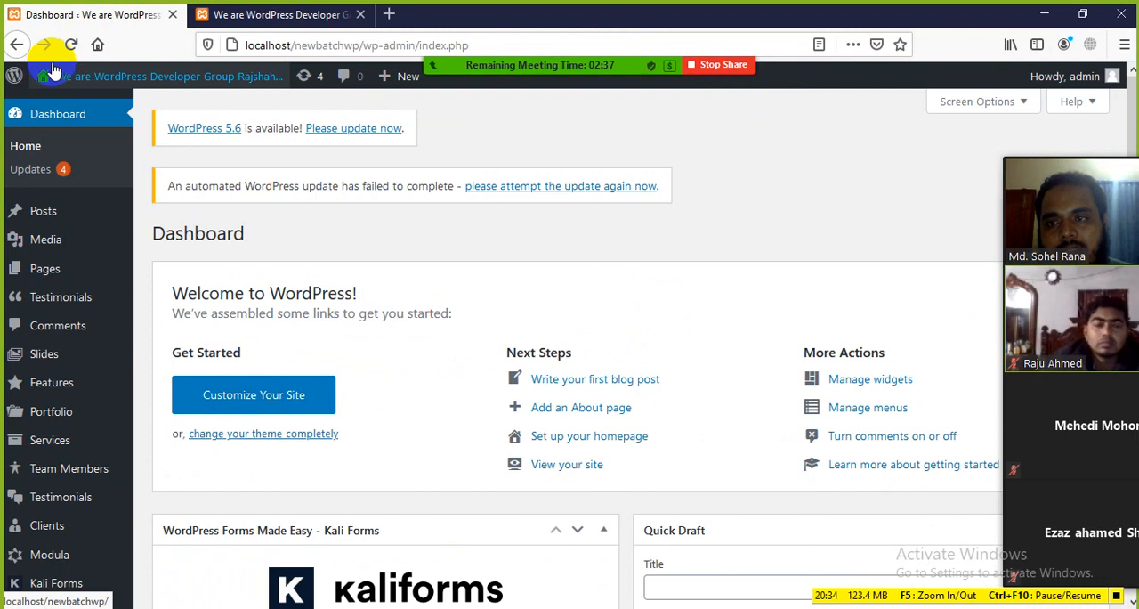
{"action": "mouse_move", "coordinate": [96, 76]}
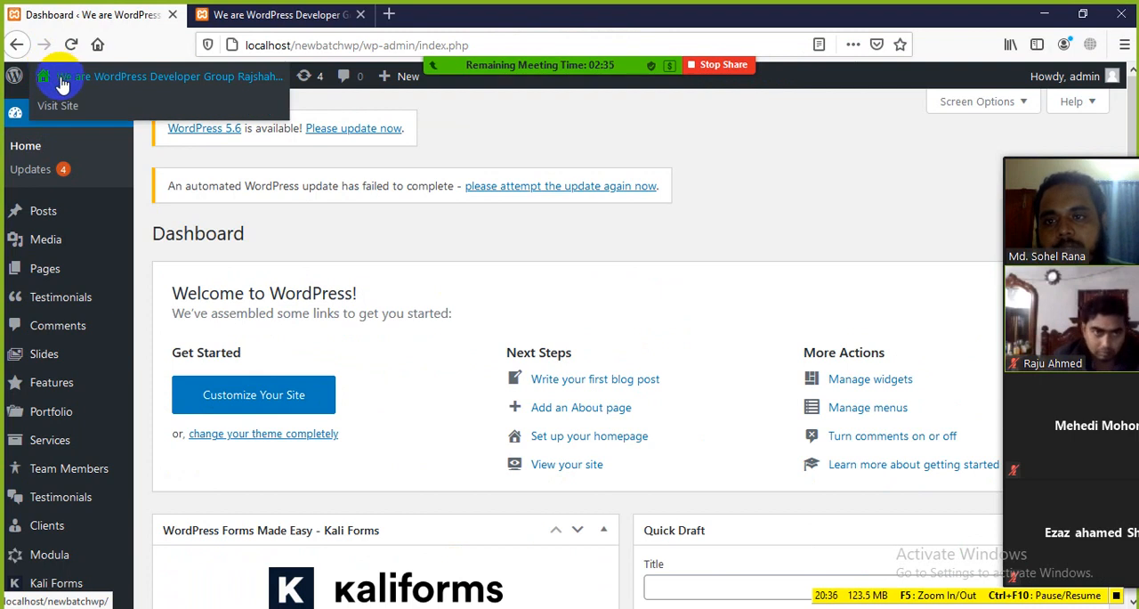
{"action": "left_click", "coordinate": [62, 82]}
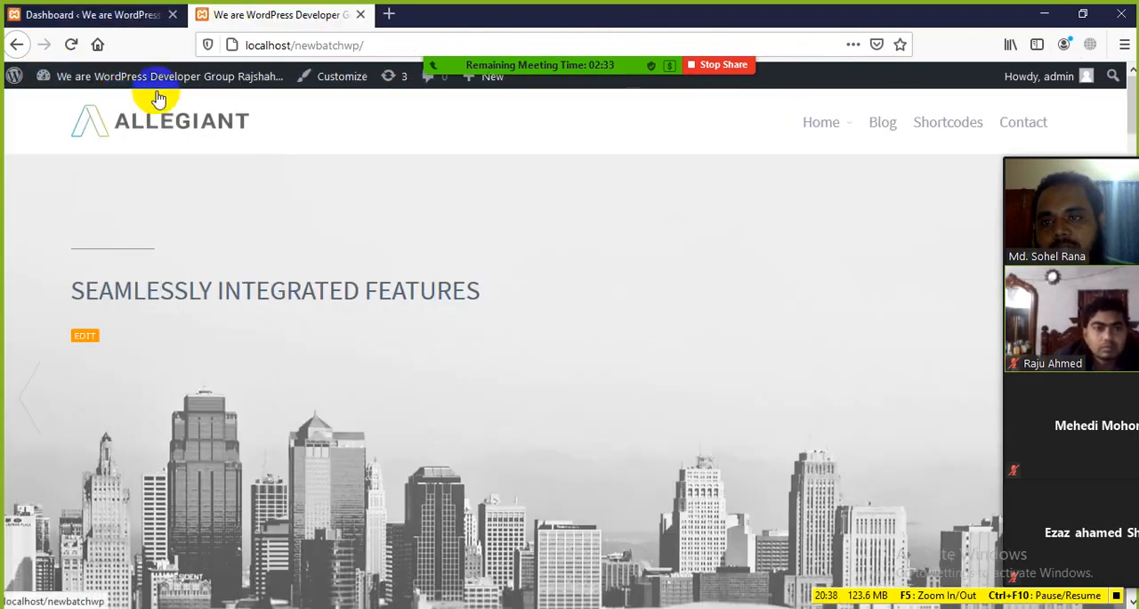
{"action": "mouse_move", "coordinate": [265, 100]}
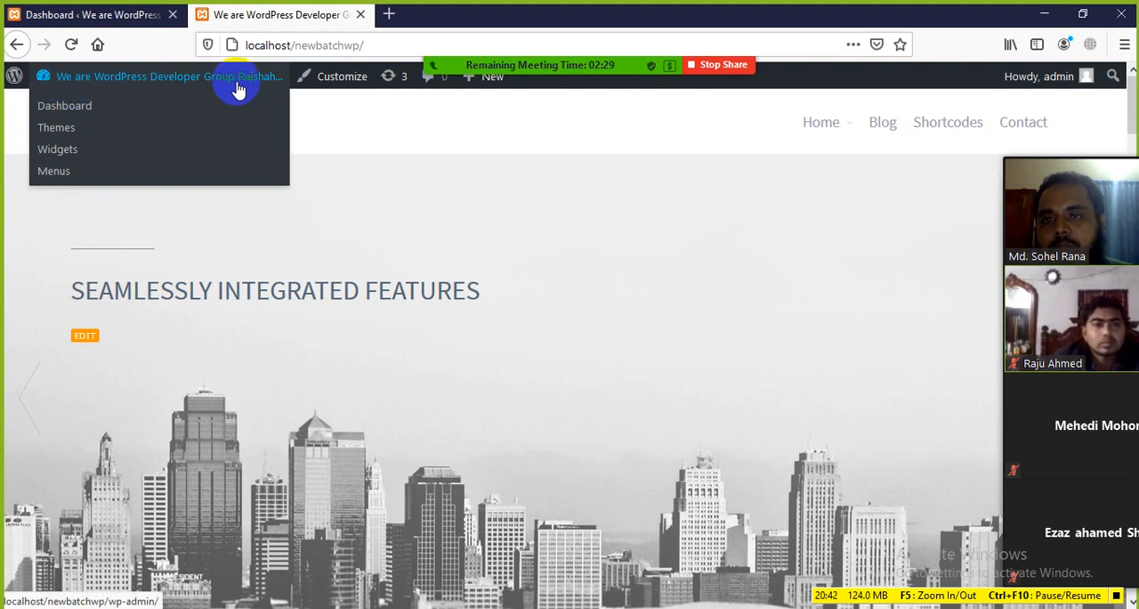
Compare the Visit Site entry under the Dashboard's site name with the live front page and return to the Dashboard
{"action": "left_click", "coordinate": [147, 18]}
{"action": "mouse_move", "coordinate": [92, 80]}
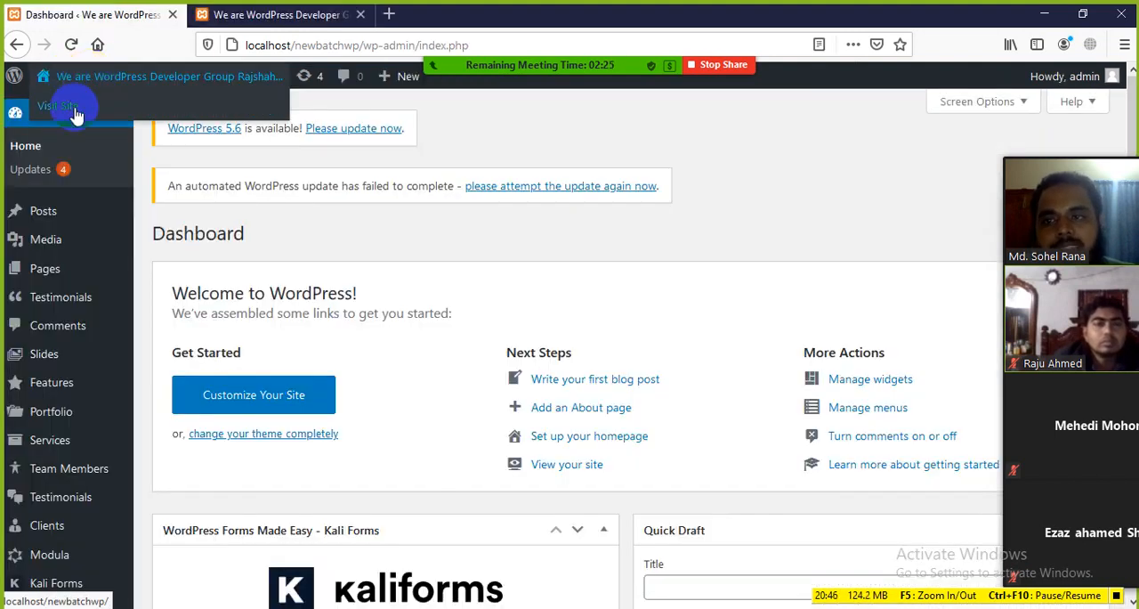
{"action": "left_click", "coordinate": [218, 14]}
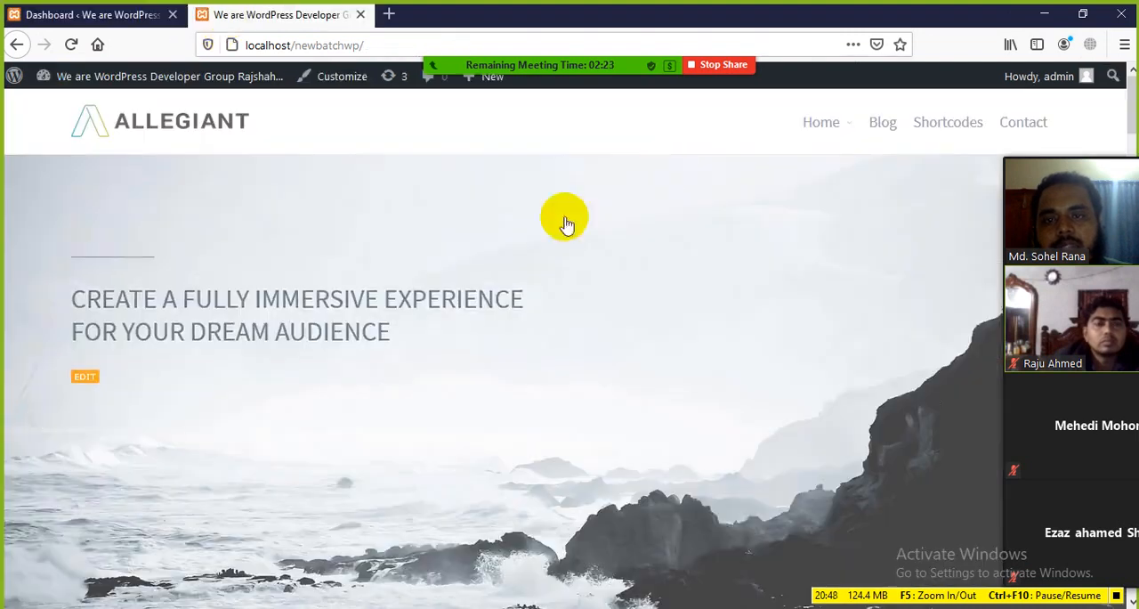
{"action": "left_click", "coordinate": [138, 16]}
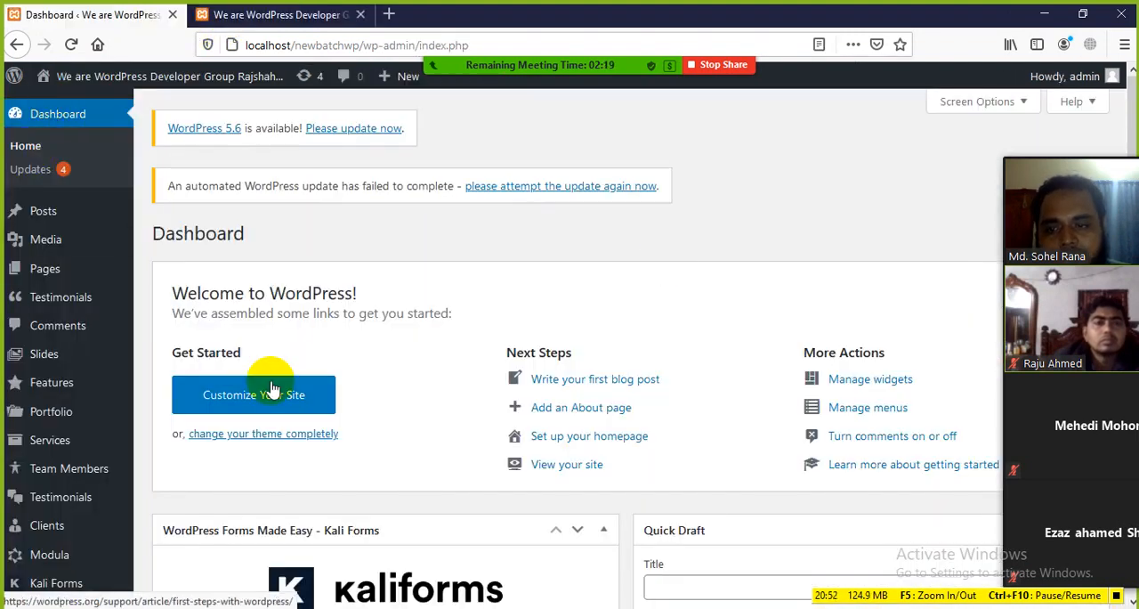
Look over the Dashboard, open the WordPress Updates page and highlight its heading for review
{"action": "scroll", "coordinate": [445, 437], "scroll_direction": "down", "scroll_amount": 3}
{"action": "scroll", "coordinate": [175, 240], "scroll_direction": "up", "scroll_amount": 3}
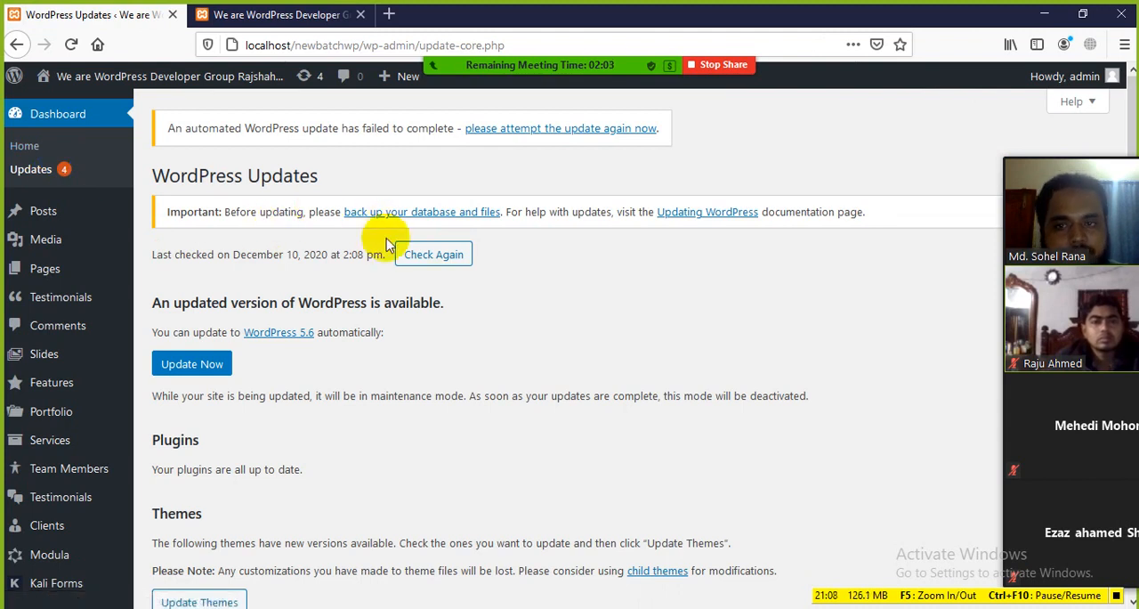
{"action": "left_click_drag", "start_coordinate": [157, 173], "coordinate": [369, 192]}
{"action": "left_click", "coordinate": [429, 196]}
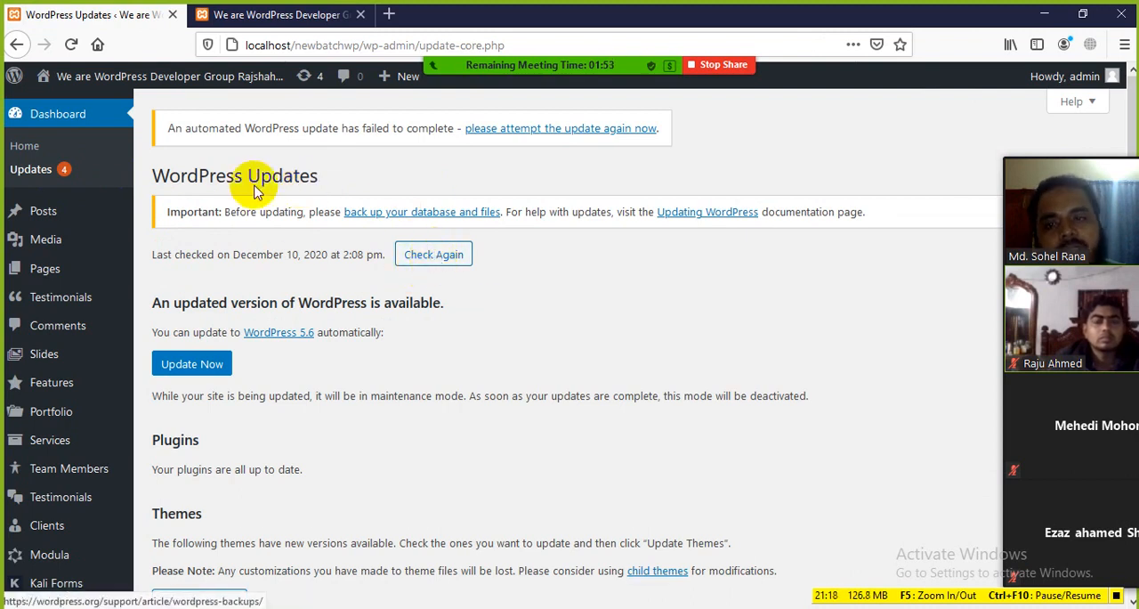
{"action": "left_click_drag", "start_coordinate": [326, 178], "coordinate": [144, 177]}
{"action": "left_click", "coordinate": [329, 194]}
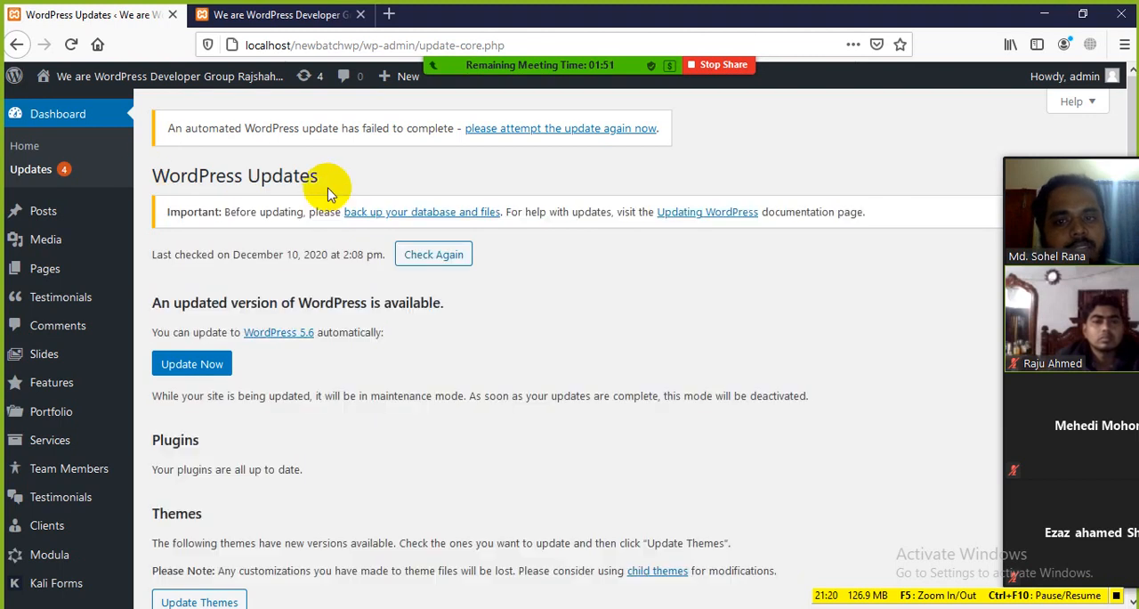
Highlight the WordPress 5.6 link and the notice about the available WordPress update for review, clearing each selection
{"action": "scroll", "coordinate": [301, 205], "scroll_direction": "down", "scroll_amount": 2}
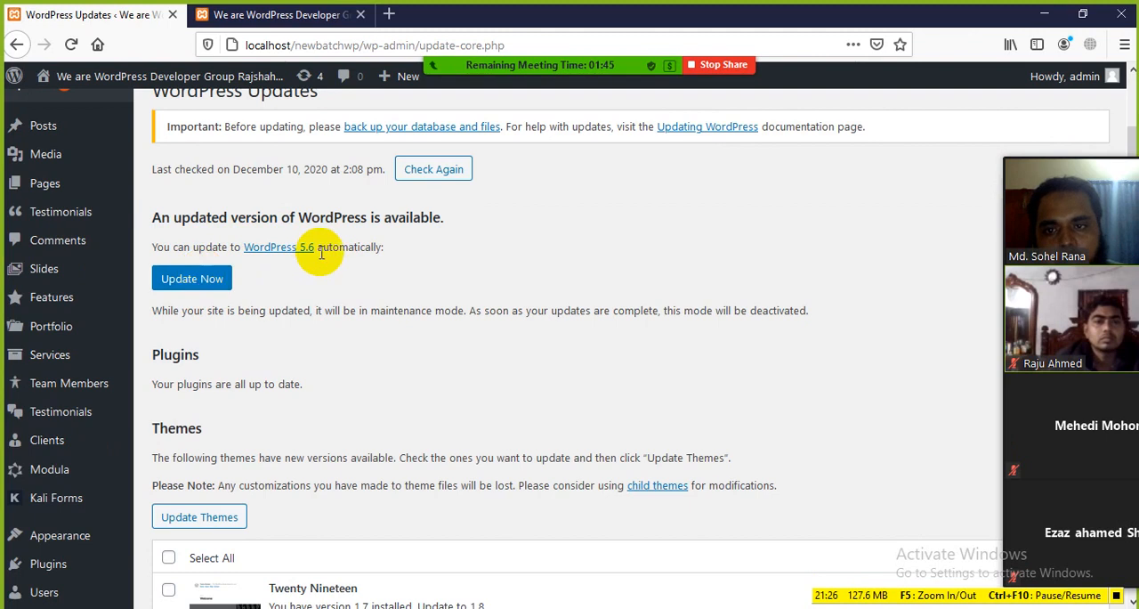
{"action": "left_click_drag", "start_coordinate": [322, 248], "coordinate": [246, 261]}
{"action": "left_click", "coordinate": [361, 283]}
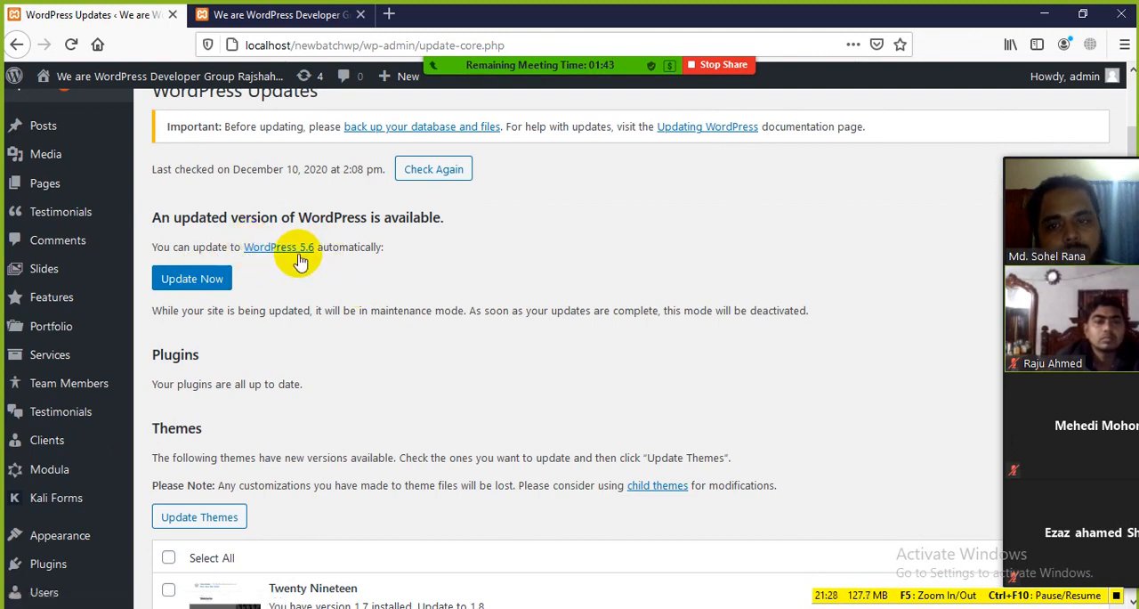
{"action": "left_click_drag", "start_coordinate": [318, 251], "coordinate": [171, 239]}
{"action": "left_click", "coordinate": [342, 280]}
{"action": "left_click", "coordinate": [361, 281]}
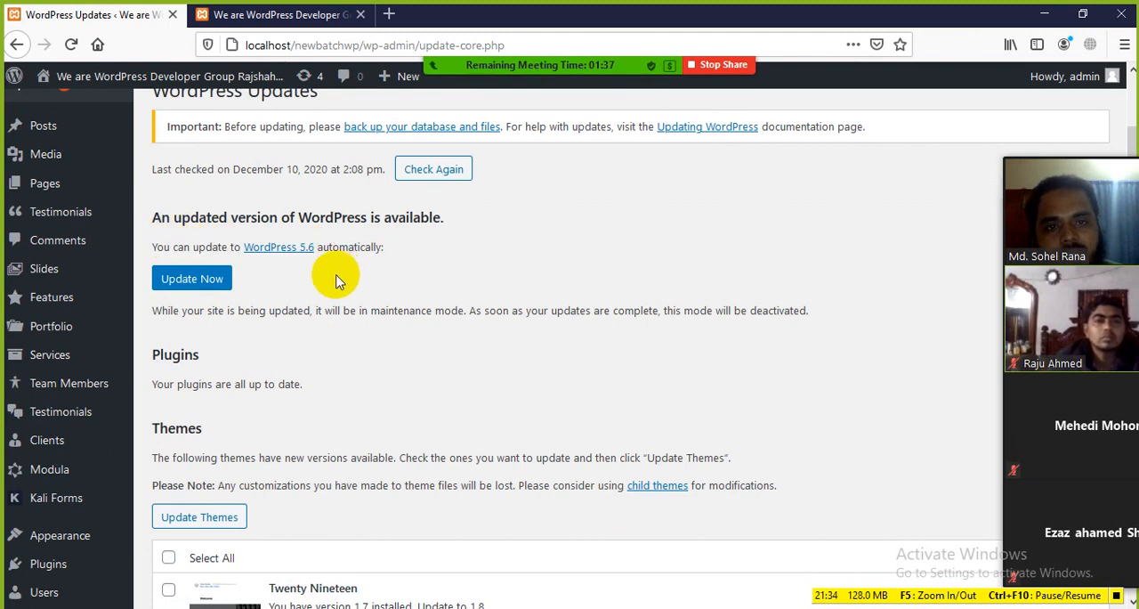
{"action": "left_click_drag", "start_coordinate": [391, 248], "coordinate": [189, 213]}
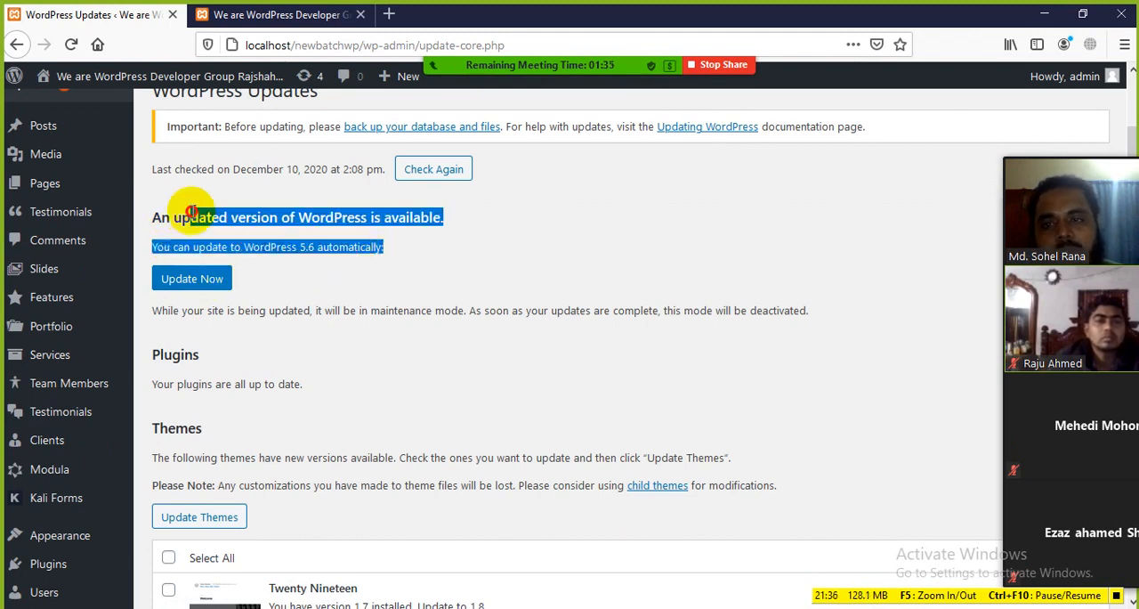
{"action": "left_click", "coordinate": [376, 268]}
Highlight the plugin update status and review the list of themes with new versions on the Updates page
{"action": "scroll", "coordinate": [373, 277], "scroll_direction": "down", "scroll_amount": 3}
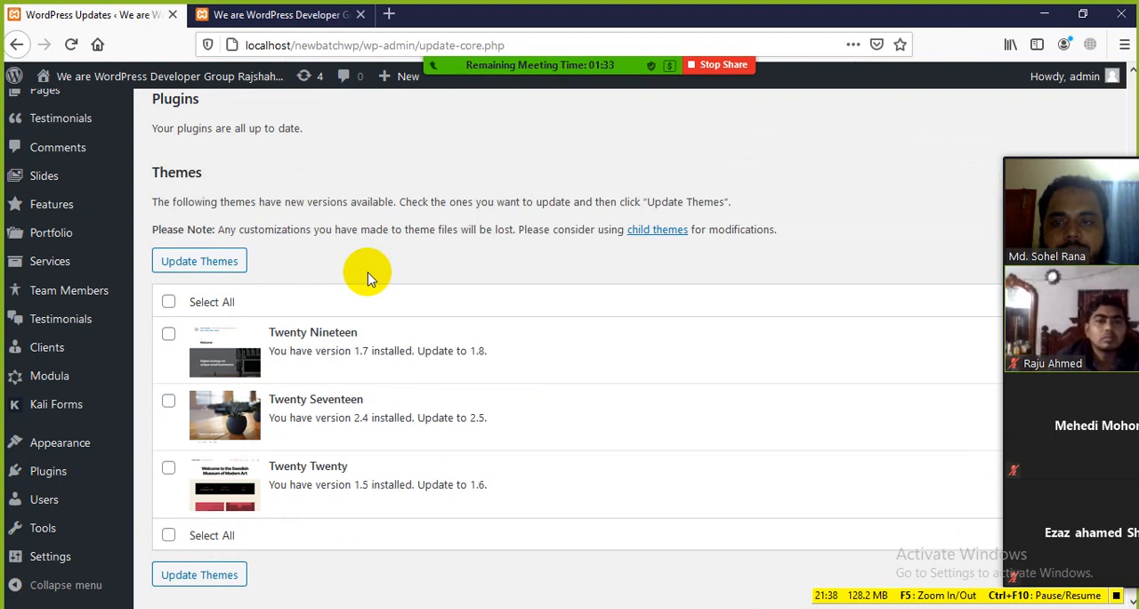
{"action": "left_click_drag", "start_coordinate": [241, 174], "coordinate": [177, 144]}
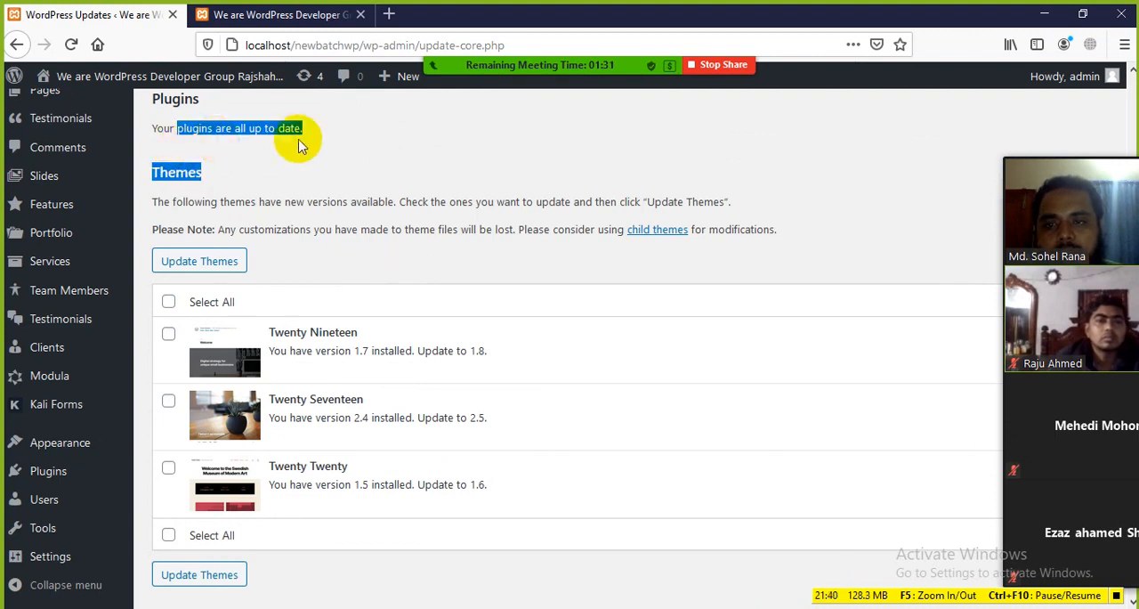
{"action": "left_click", "coordinate": [337, 144]}
{"action": "left_click_drag", "start_coordinate": [334, 137], "coordinate": [201, 129]}
{"action": "left_click", "coordinate": [324, 183]}
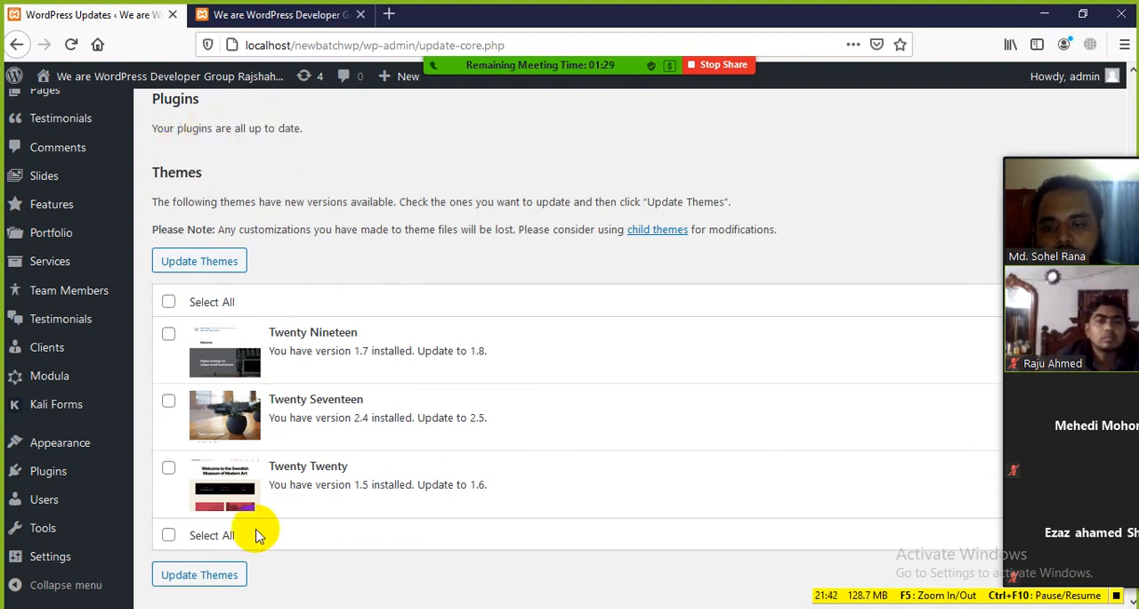
{"action": "scroll", "coordinate": [258, 528], "scroll_direction": "down", "scroll_amount": 1}
{"action": "scroll", "coordinate": [275, 499], "scroll_direction": "up", "scroll_amount": 1}
{"action": "scroll", "coordinate": [275, 497], "scroll_direction": "up", "scroll_amount": 4}
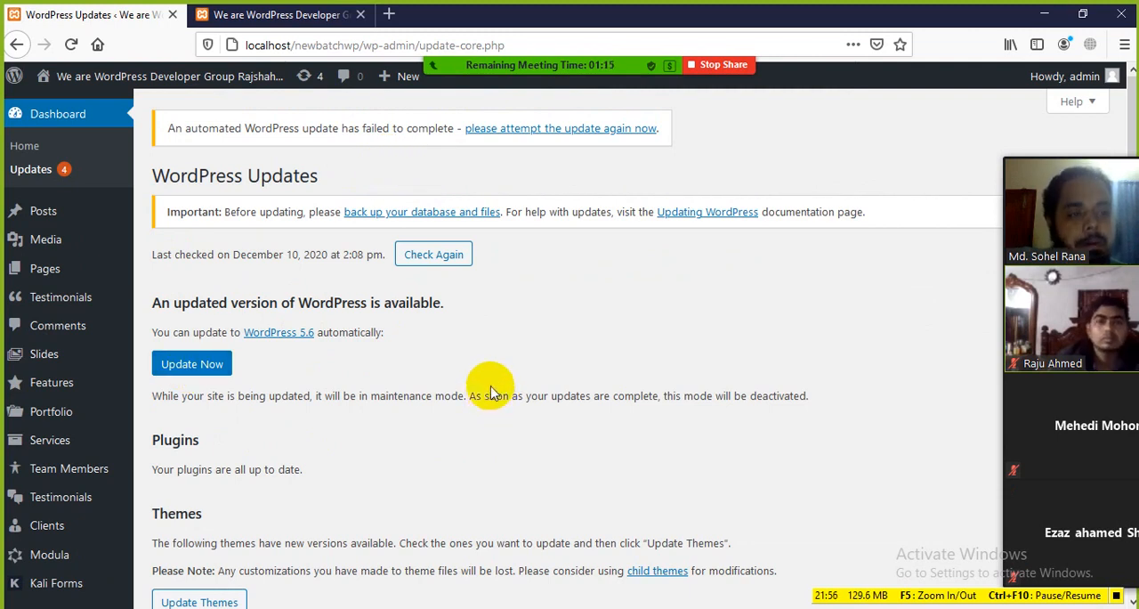
Show the live front page, go back to WordPress Updates and highlight the last-checked date and time
{"action": "left_click", "coordinate": [289, 14]}
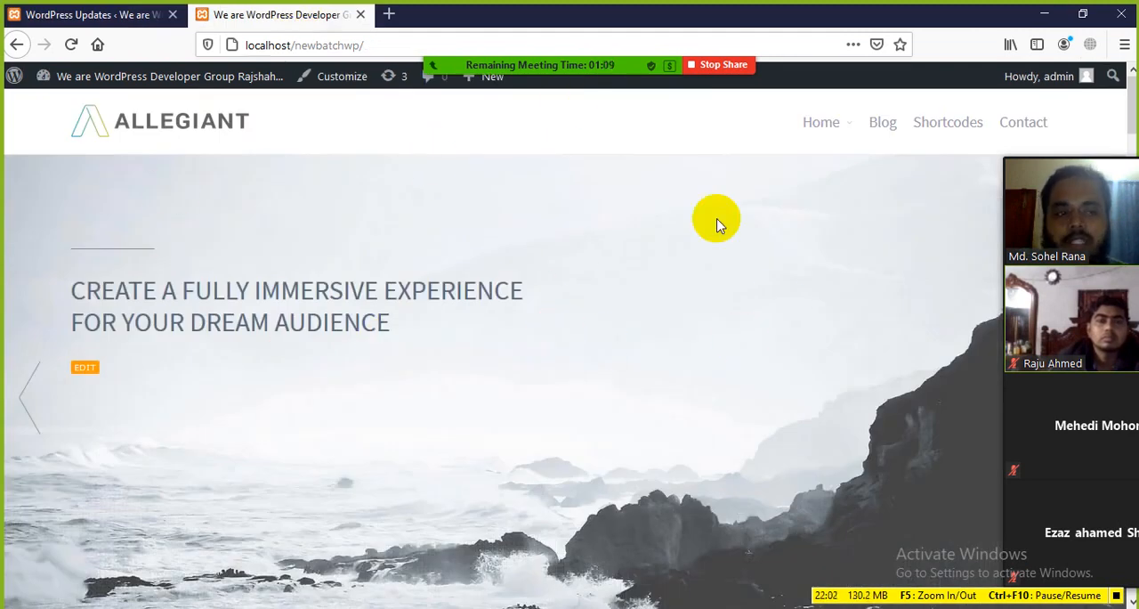
{"action": "left_click", "coordinate": [32, 13]}
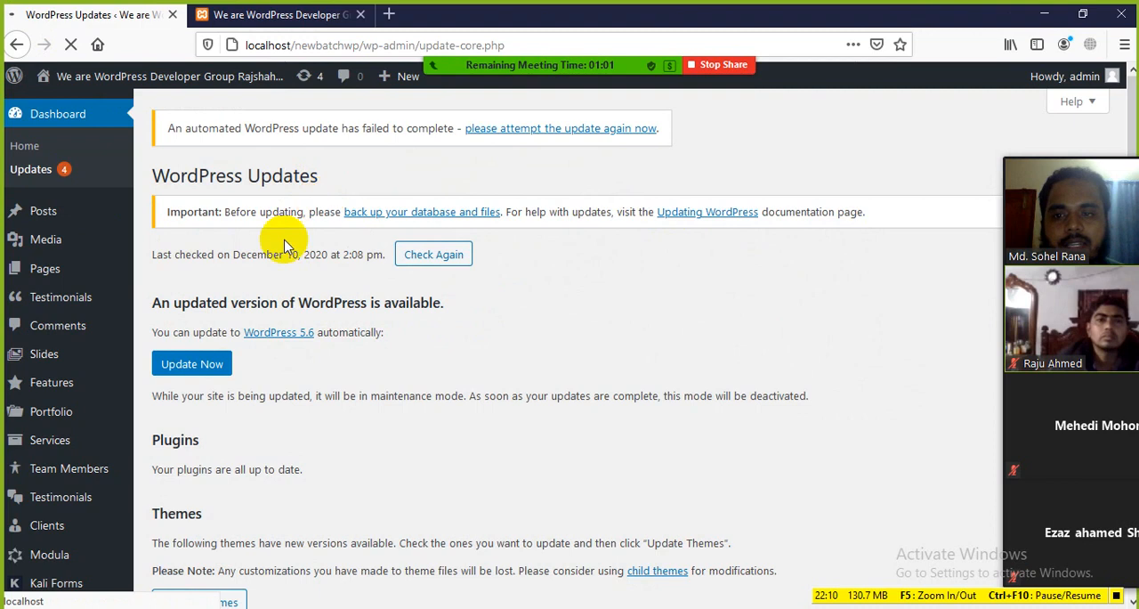
{"action": "left_click_drag", "start_coordinate": [289, 255], "coordinate": [384, 255]}
{"action": "left_click", "coordinate": [536, 286]}
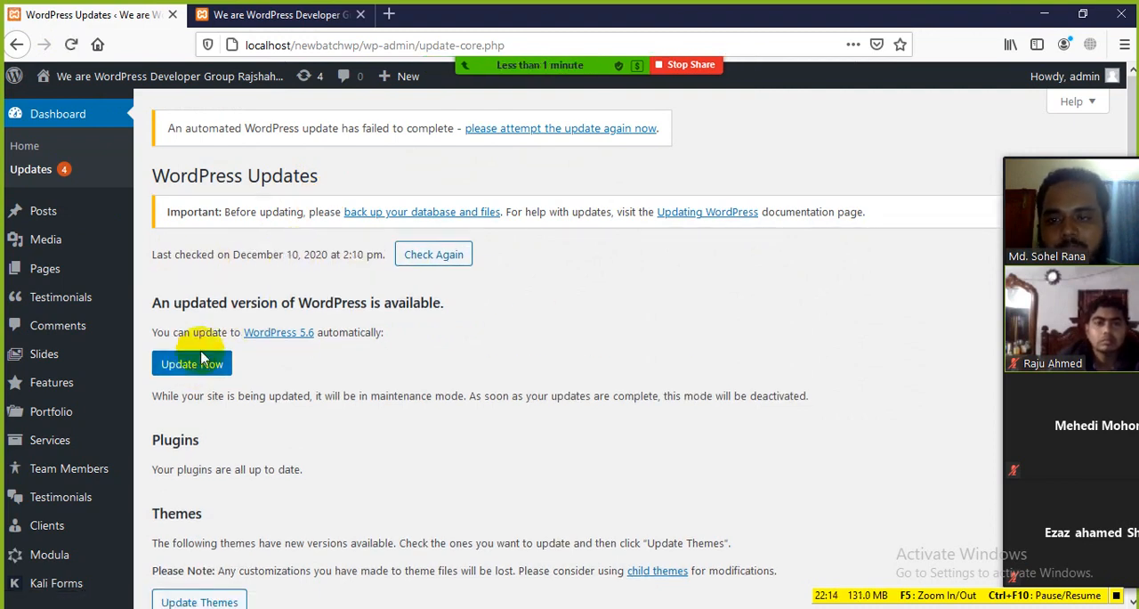
Highlight the maintenance mode note below the WordPress 5.6 update and examine the available version notice
{"action": "scroll", "coordinate": [212, 363], "scroll_direction": "down", "scroll_amount": 2}
{"action": "scroll", "coordinate": [189, 283], "scroll_direction": "up", "scroll_amount": 2}
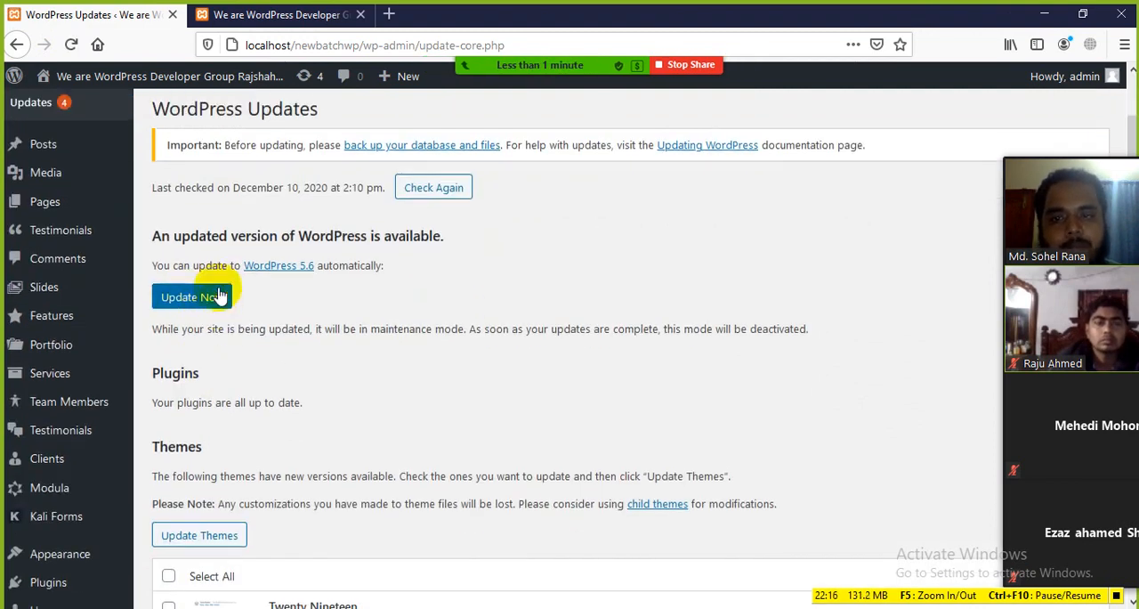
{"action": "left_click_drag", "start_coordinate": [149, 332], "coordinate": [376, 331]}
{"action": "left_click", "coordinate": [455, 328]}
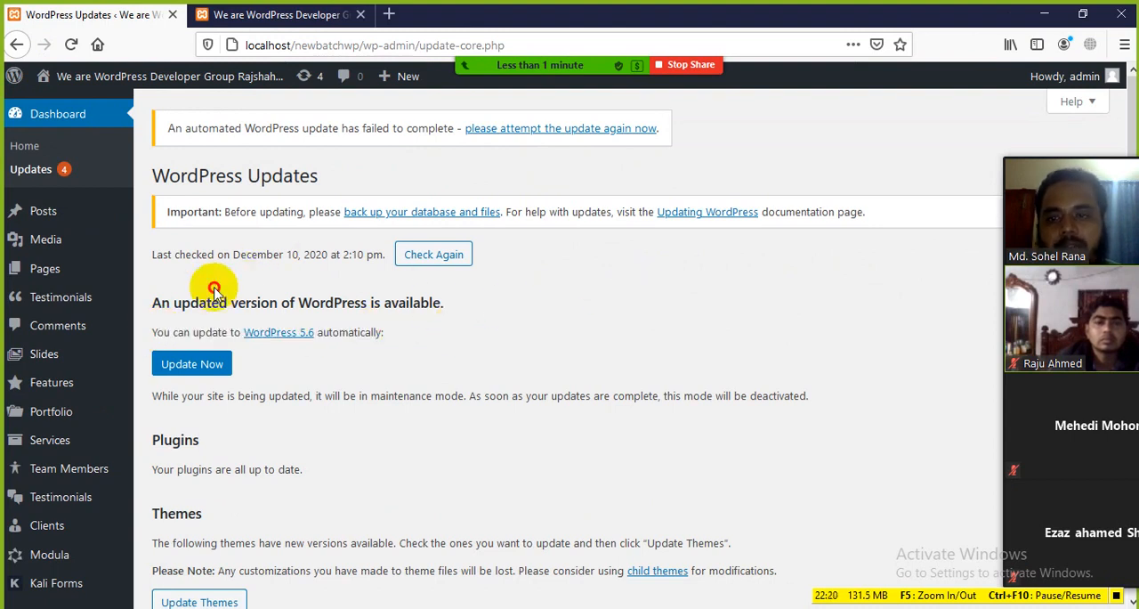
{"action": "left_click_drag", "start_coordinate": [222, 294], "coordinate": [496, 326]}
Point out the Plugins heading and its status line, and compare the core update section with the Themes list
{"action": "scroll", "coordinate": [343, 377], "scroll_direction": "down", "scroll_amount": 6}
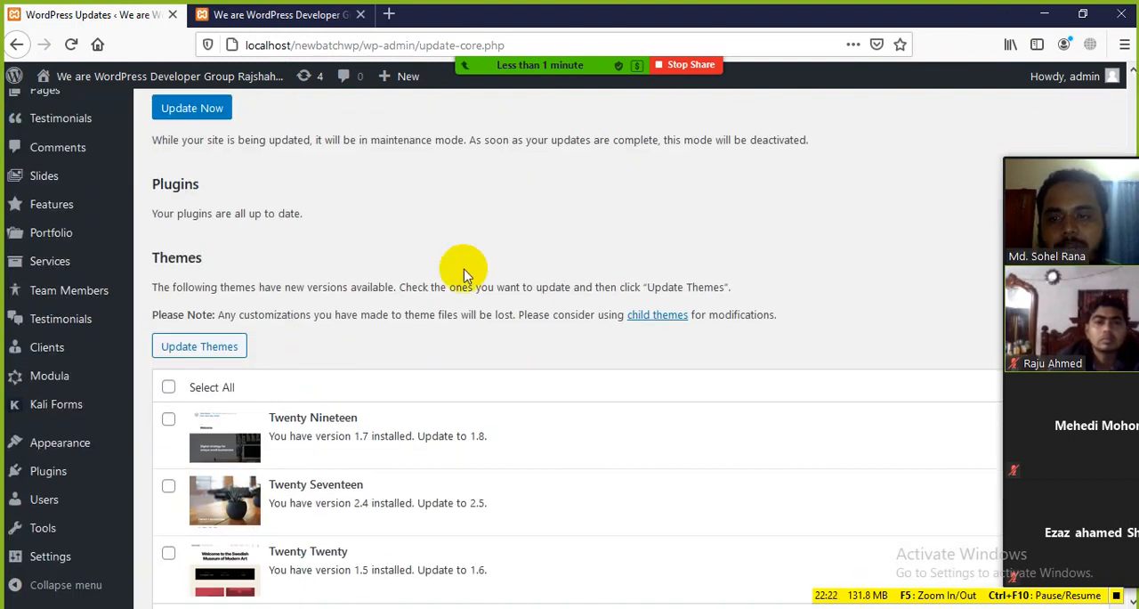
{"action": "mouse_move", "coordinate": [202, 186]}
{"action": "left_mouse_down"}
{"action": "mouse_move", "coordinate": [143, 182]}
{"action": "mouse_move", "coordinate": [224, 193]}
{"action": "left_mouse_up"}
{"action": "left_click", "coordinate": [304, 213]}
{"action": "left_click", "coordinate": [229, 223]}
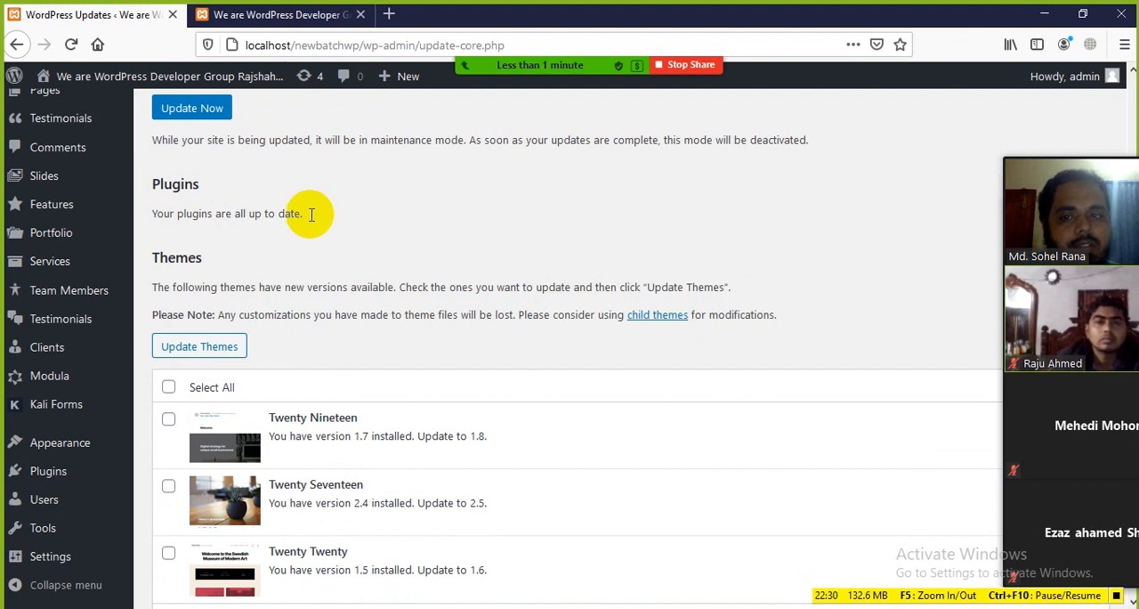
{"action": "scroll", "coordinate": [216, 198], "scroll_direction": "up", "scroll_amount": 2}
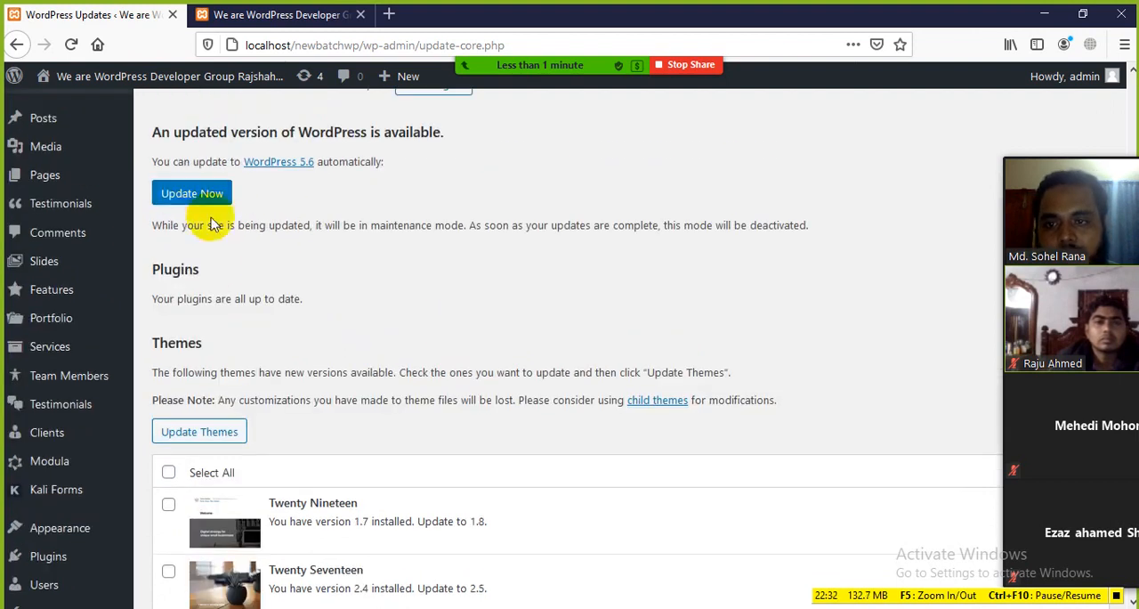
{"action": "scroll", "coordinate": [237, 300], "scroll_direction": "down", "scroll_amount": 4}
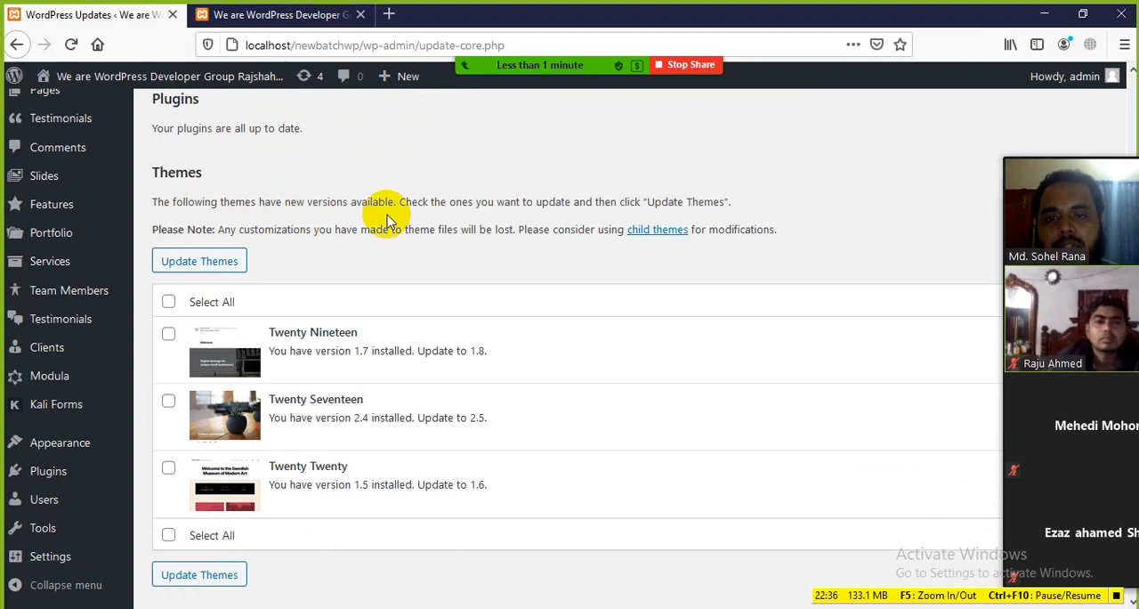
Check the Posts and Pages submenus in the admin navigation and return to the Dashboard Menu section in the Word document
{"action": "scroll", "coordinate": [321, 498], "scroll_direction": "up", "scroll_amount": 4}
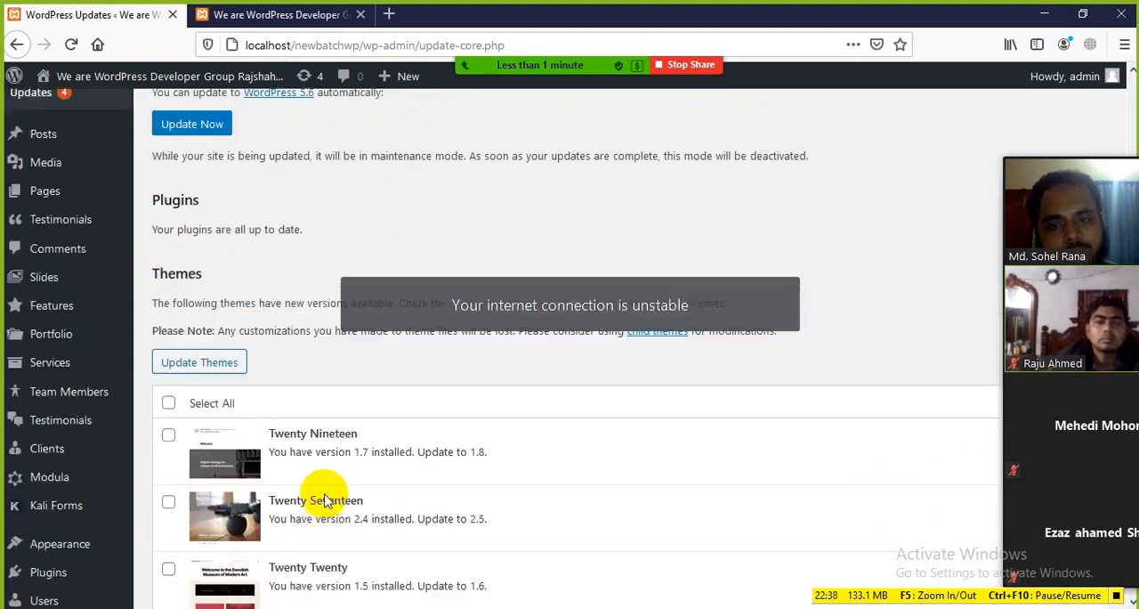
{"action": "scroll", "coordinate": [258, 267], "scroll_direction": "up", "scroll_amount": 4}
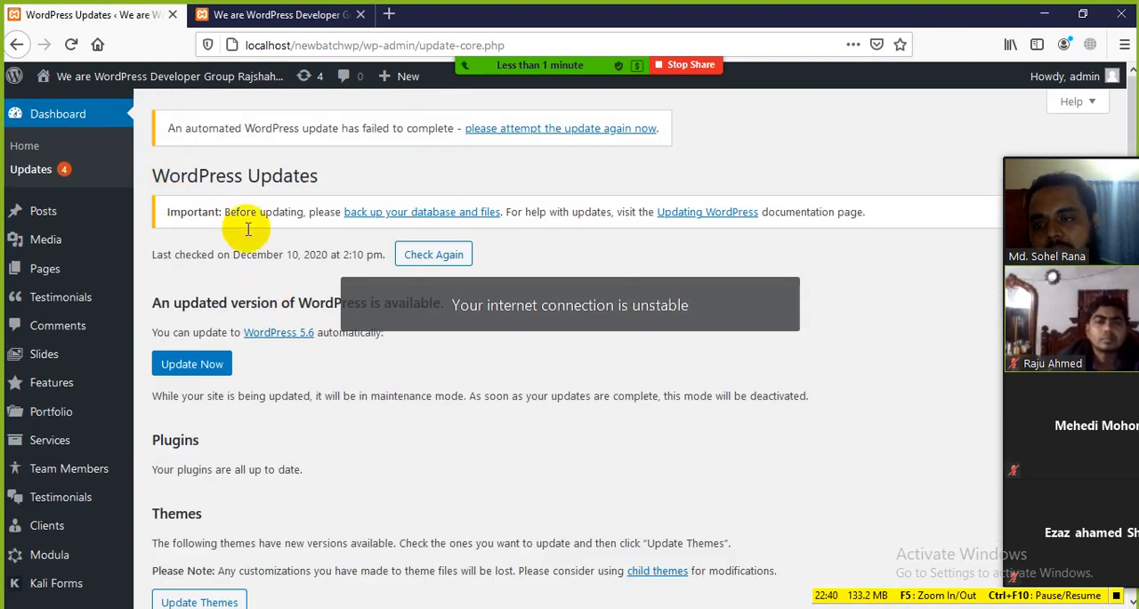
{"action": "left_click", "coordinate": [40, 215]}
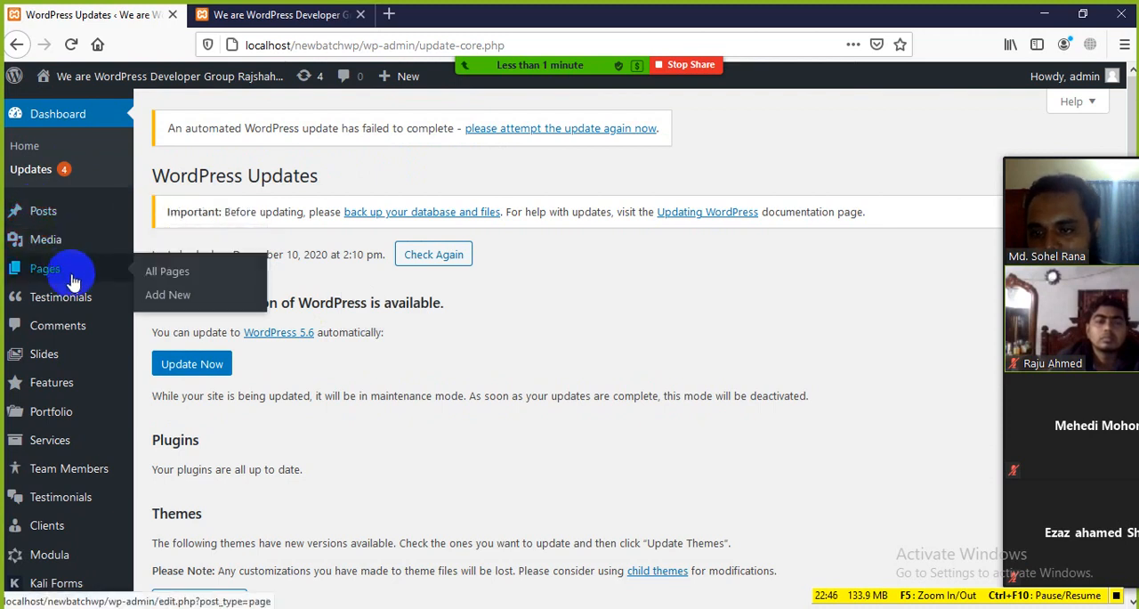
{"action": "mouse_move", "coordinate": [75, 216]}
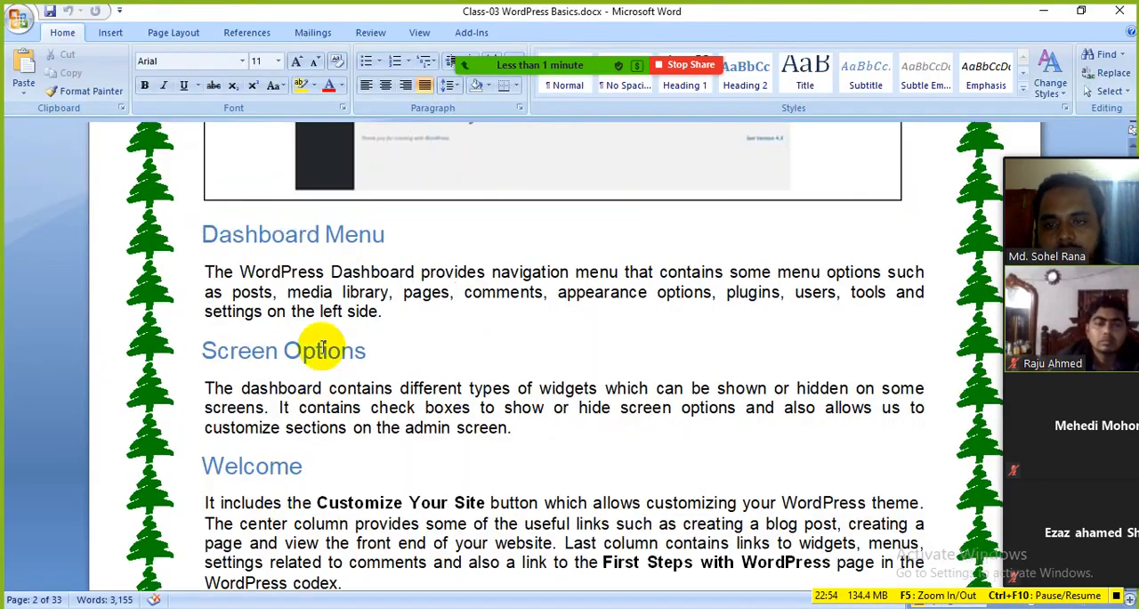
Highlight the Screen Options heading in the Word notes, switch to the browser and open the WordPress Dashboard home page
{"action": "left_click_drag", "start_coordinate": [379, 308], "coordinate": [245, 300]}
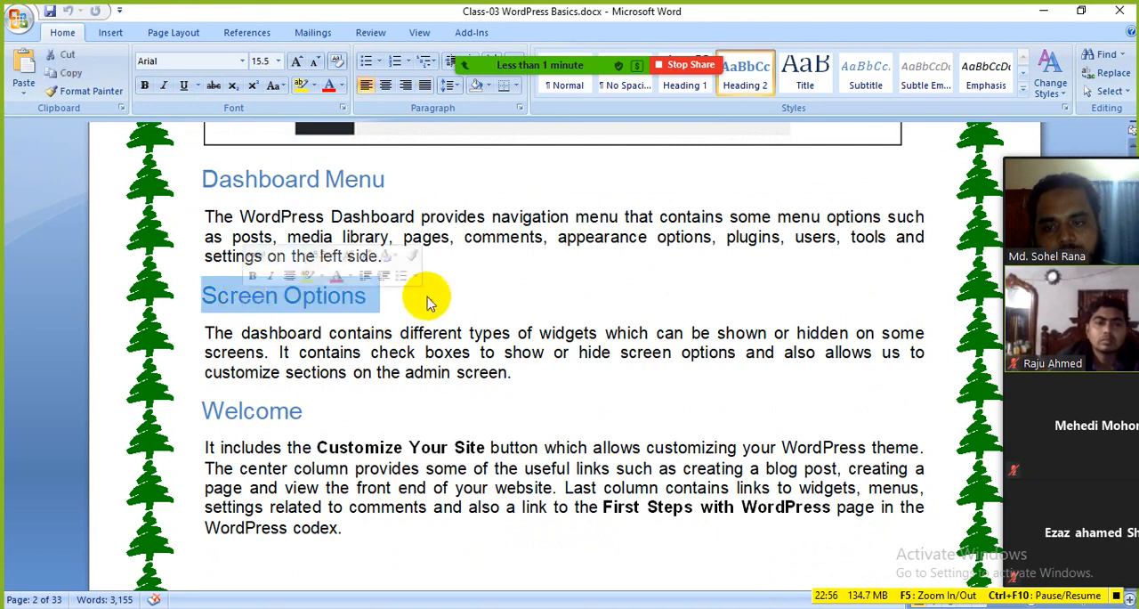
{"action": "left_click", "coordinate": [433, 299]}
{"action": "left_click", "coordinate": [502, 372]}
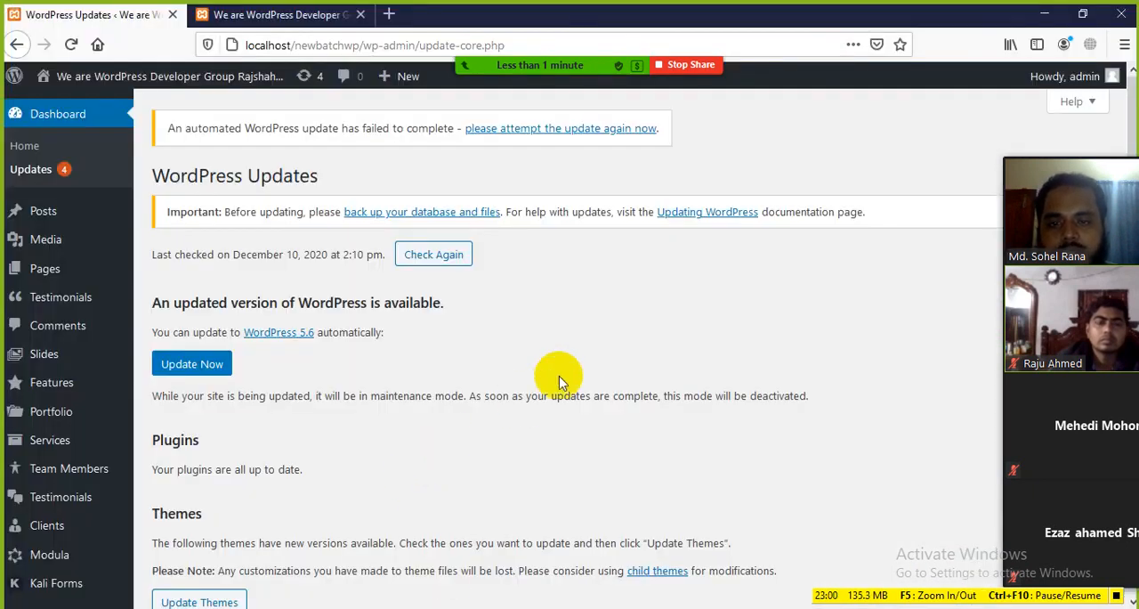
{"action": "left_click", "coordinate": [51, 119]}
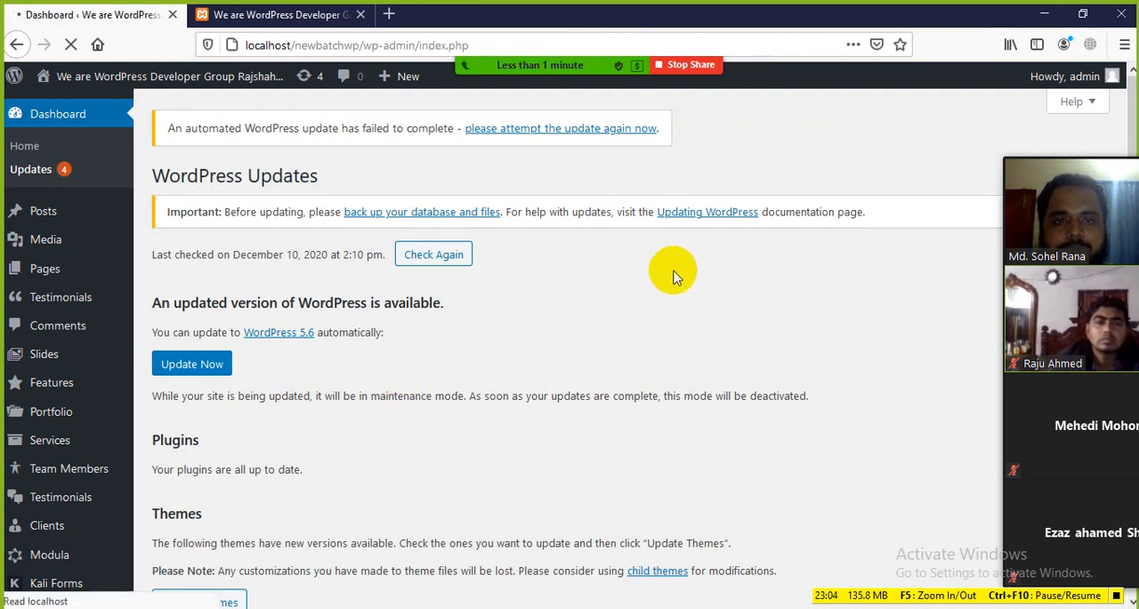
{"action": "scroll", "coordinate": [522, 275], "scroll_direction": "down", "scroll_amount": 5}
{"action": "scroll", "coordinate": [588, 267], "scroll_direction": "up", "scroll_amount": 2}
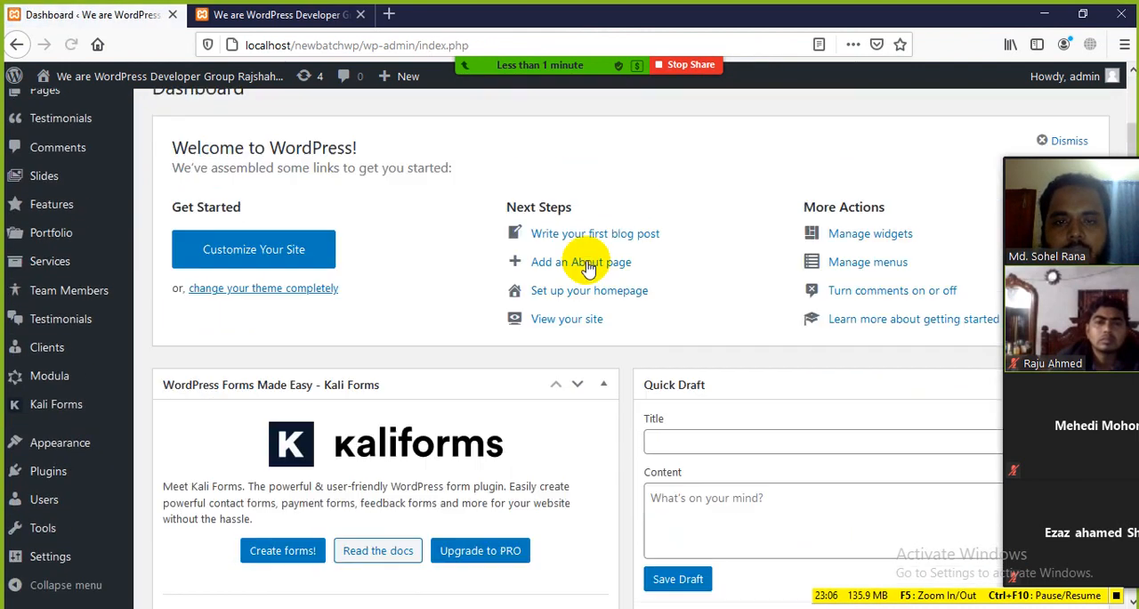
{"action": "scroll", "coordinate": [588, 267], "scroll_direction": "up", "scroll_amount": 3}
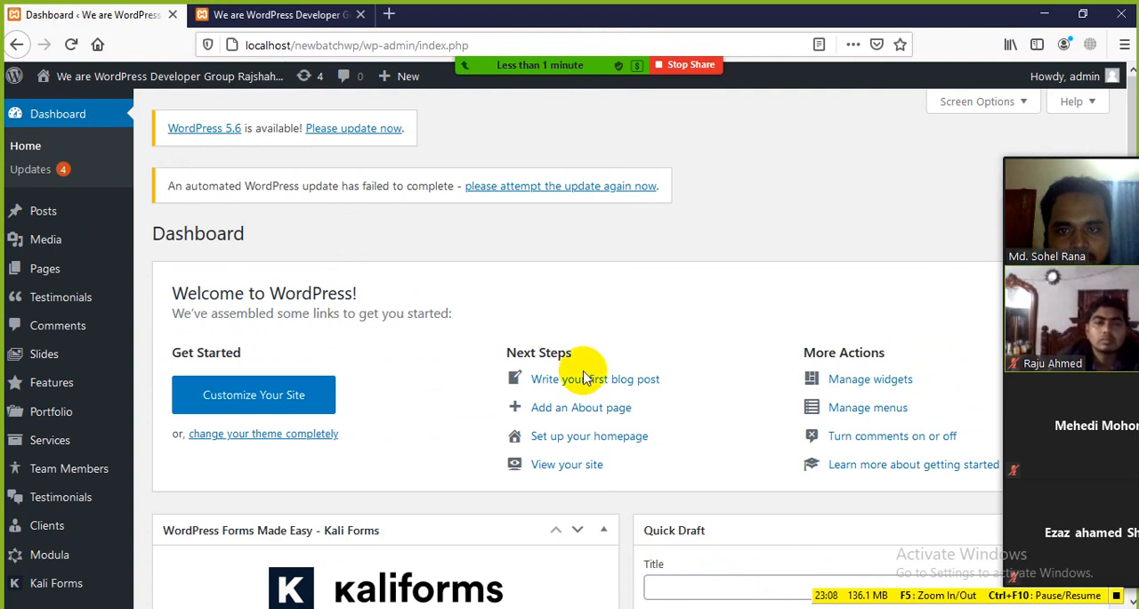
Dismiss the Zoom Pro upgrade offer and minimize the browser and Word windows to reach the desktop
{"action": "left_click", "coordinate": [586, 64]}
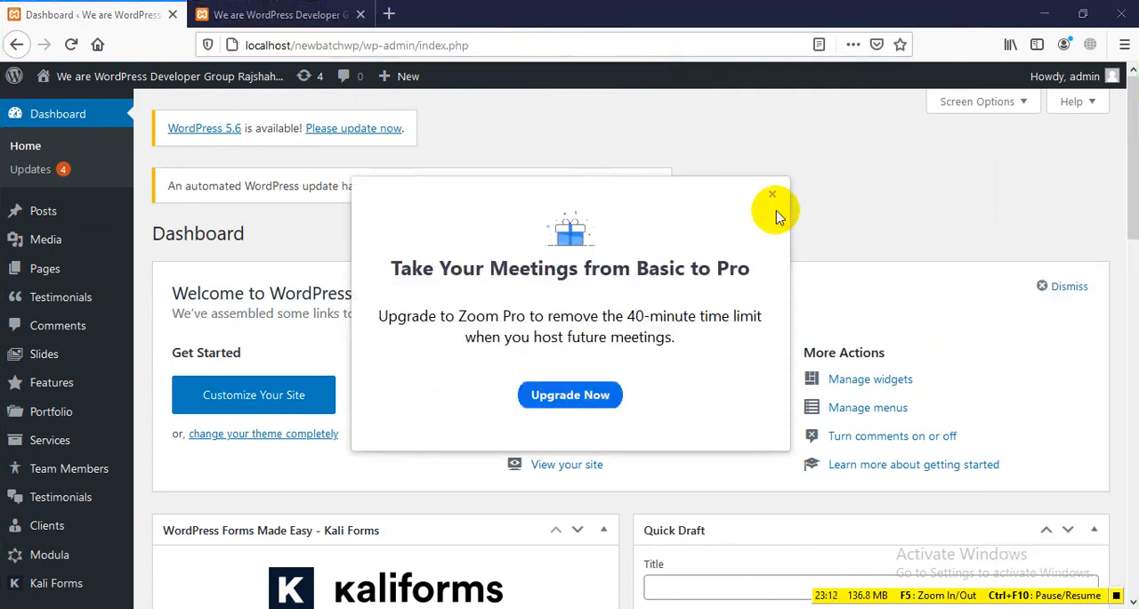
{"action": "left_click", "coordinate": [772, 195]}
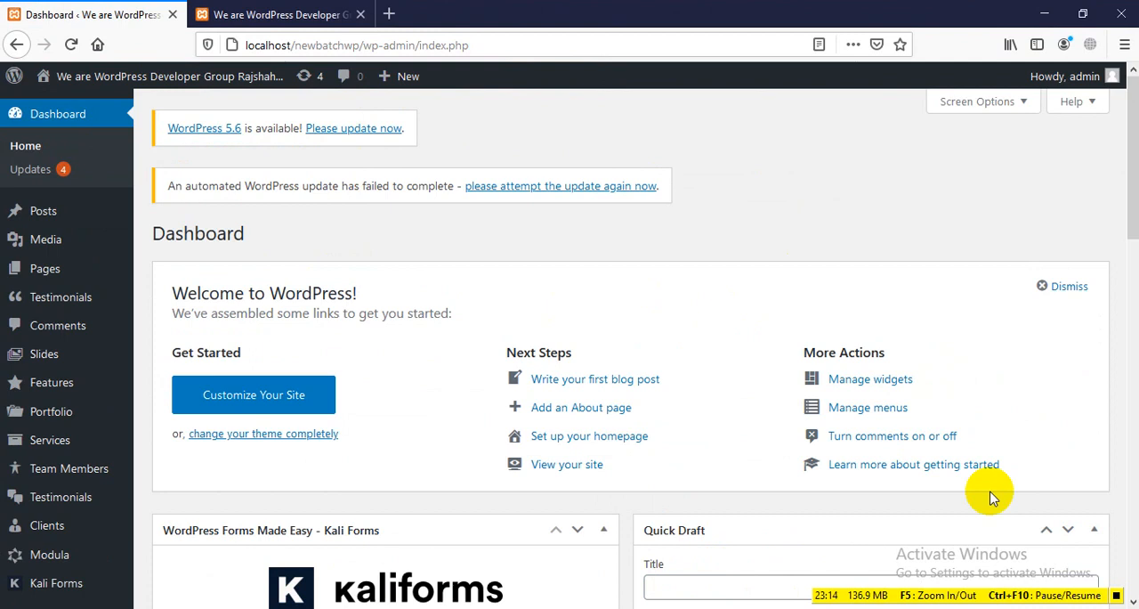
{"action": "left_click", "coordinate": [1043, 14]}
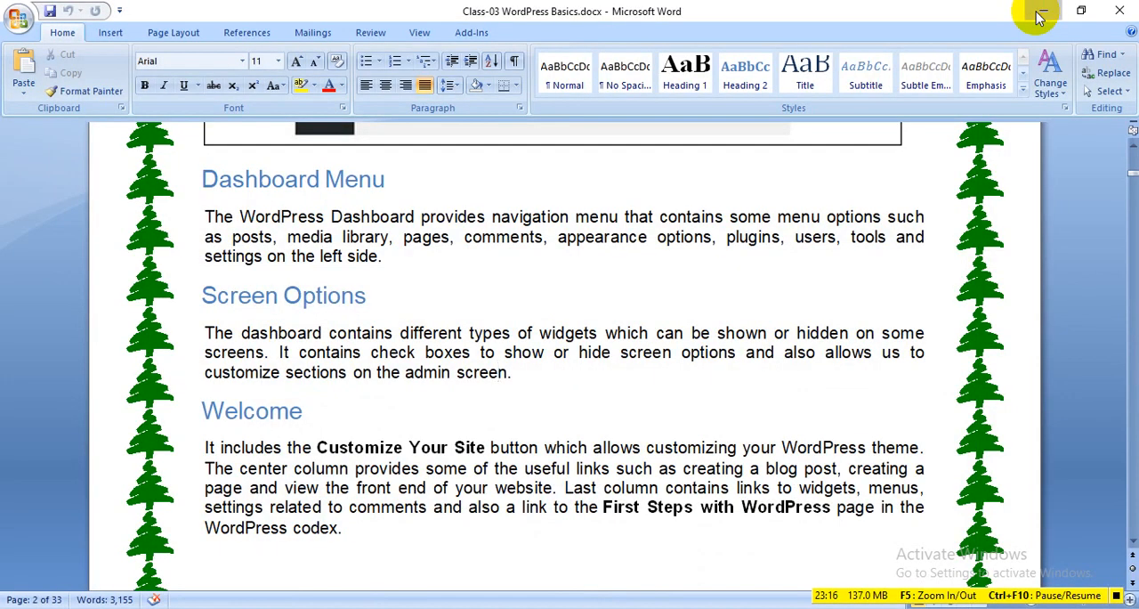
{"action": "left_click", "coordinate": [1041, 16]}
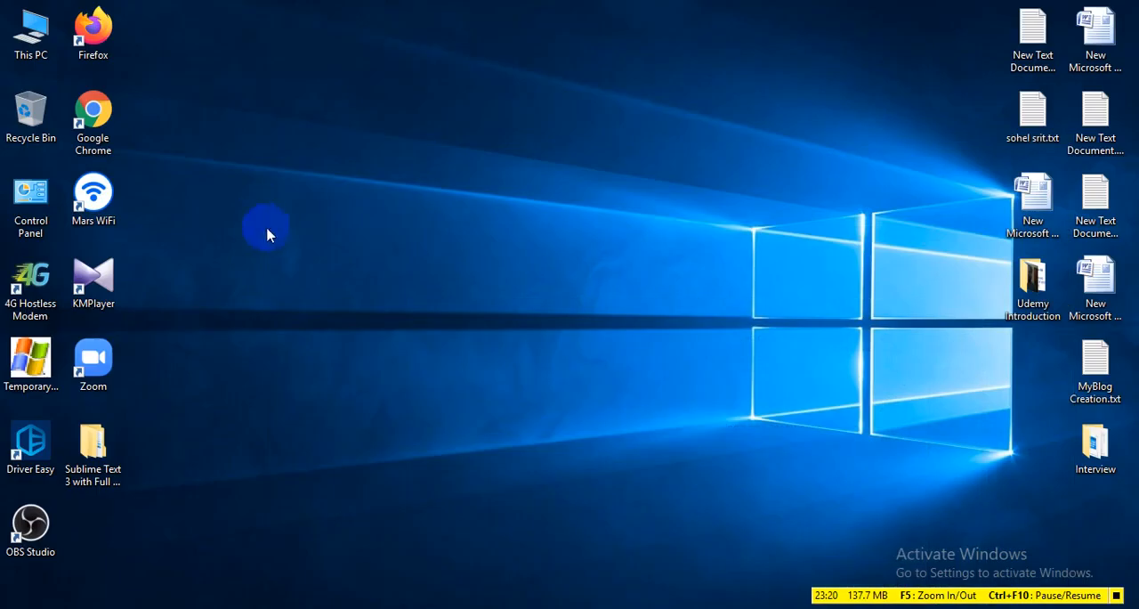
Launch Zoom, start a meeting with the personal meeting ID in a maximized window and join with computer audio
{"action": "double_click", "coordinate": [100, 356]}
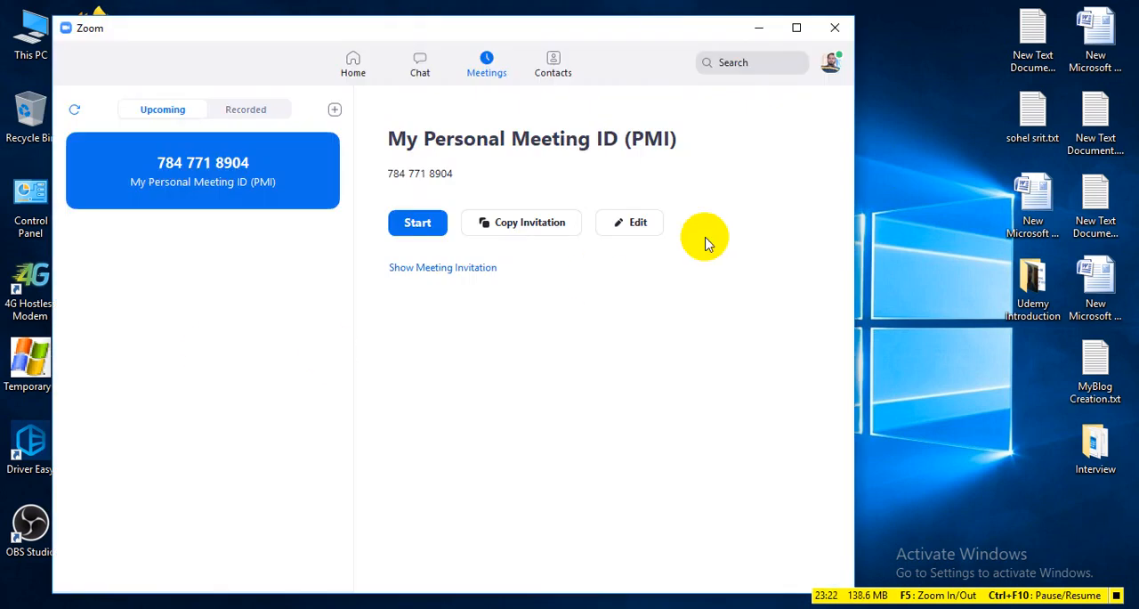
{"action": "left_click", "coordinate": [419, 226]}
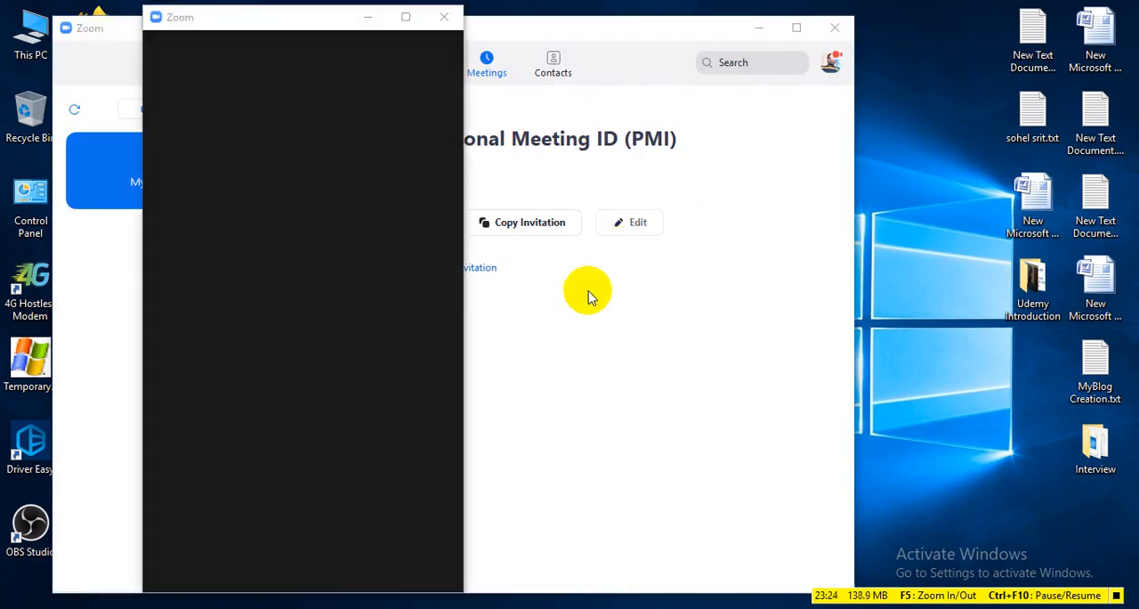
{"action": "left_click", "coordinate": [406, 17]}
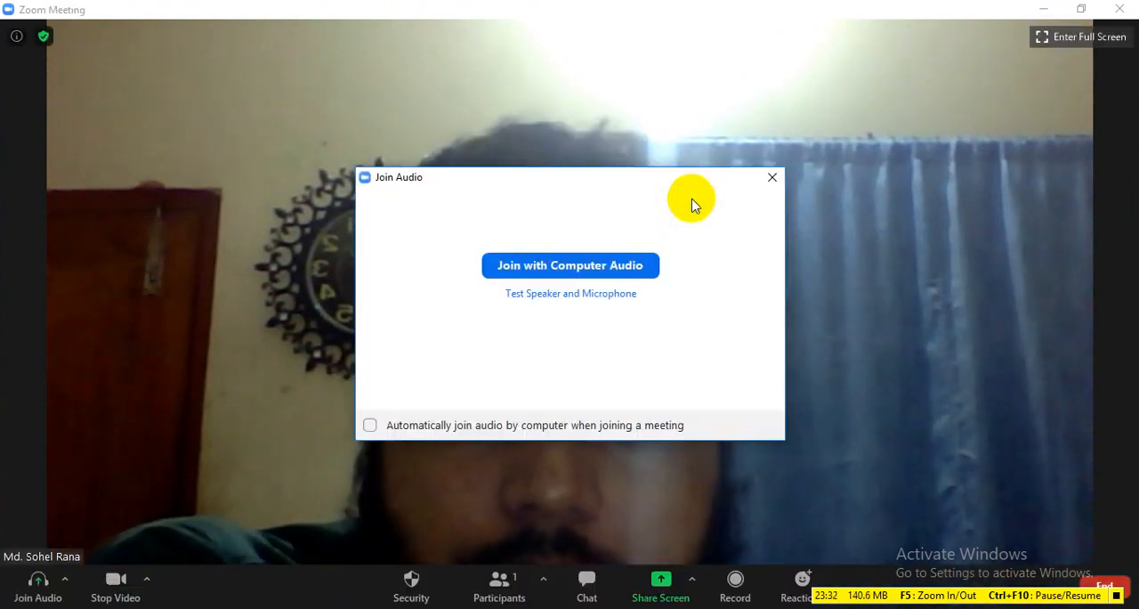
{"action": "left_click", "coordinate": [636, 264]}
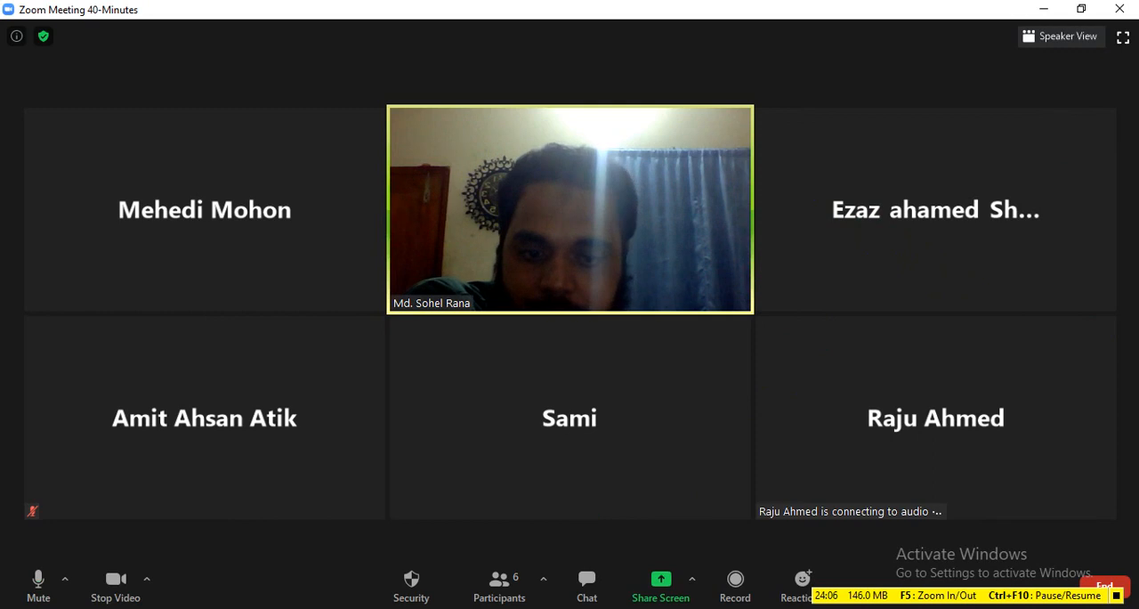
Share the entire screen in the Zoom meeting and clear the Zoom home window off the desktop
{"action": "left_click", "coordinate": [681, 602]}
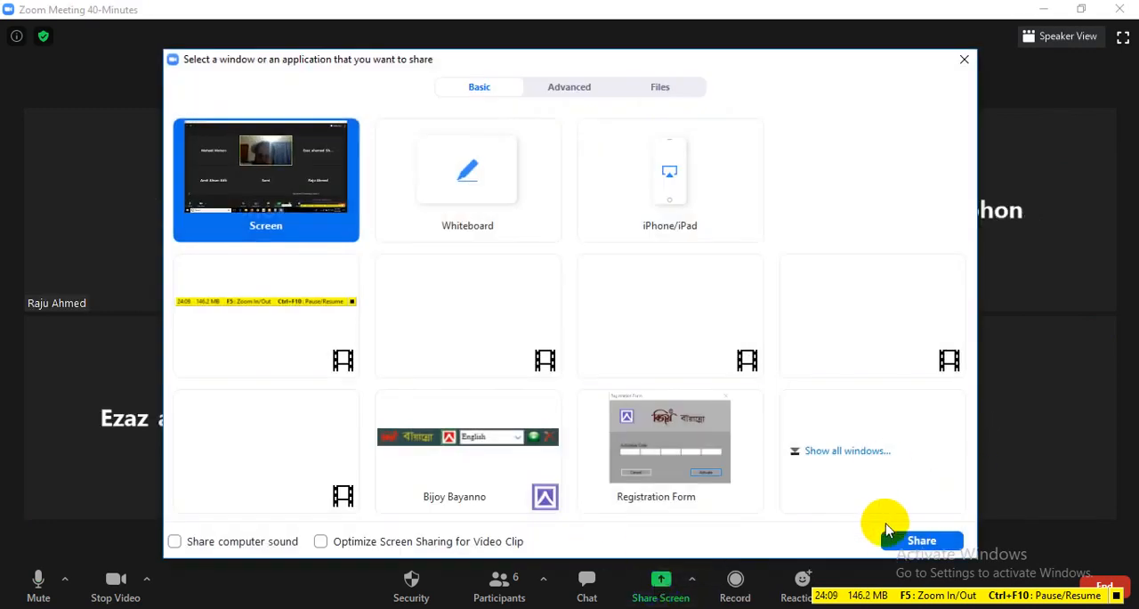
{"action": "left_click", "coordinate": [276, 174]}
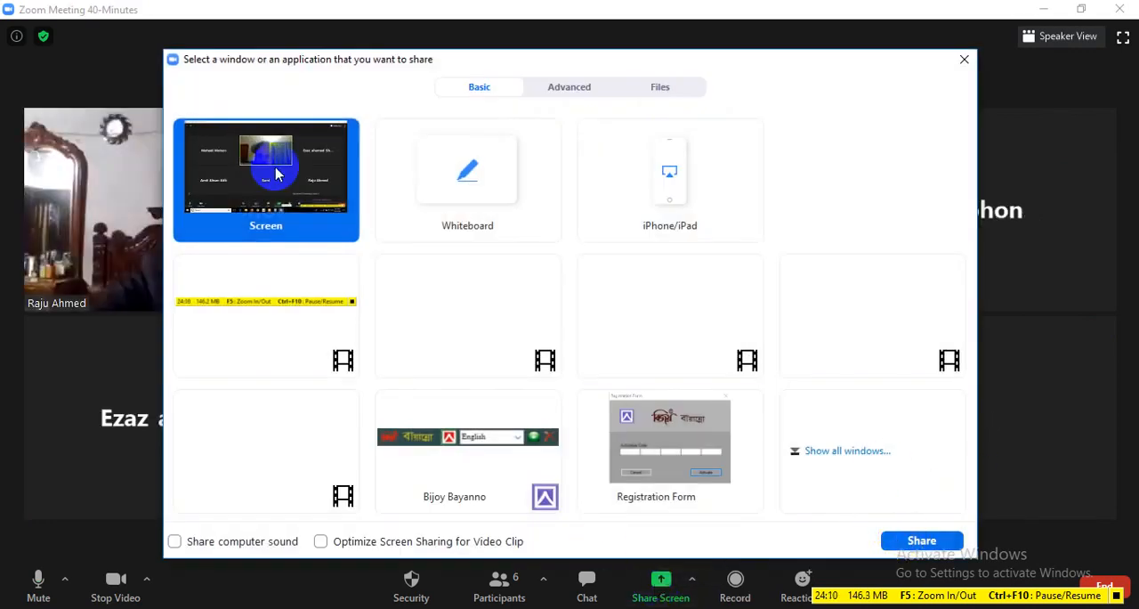
{"action": "left_click", "coordinate": [890, 539]}
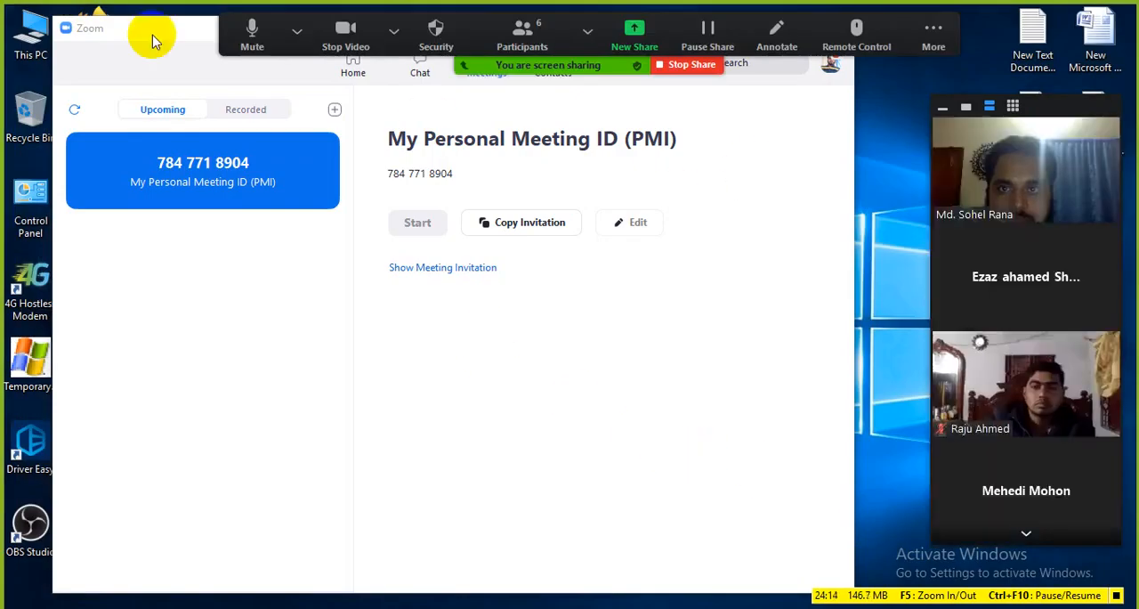
{"action": "left_click_drag", "start_coordinate": [135, 35], "coordinate": [241, 127]}
{"action": "left_click", "coordinate": [817, 119]}
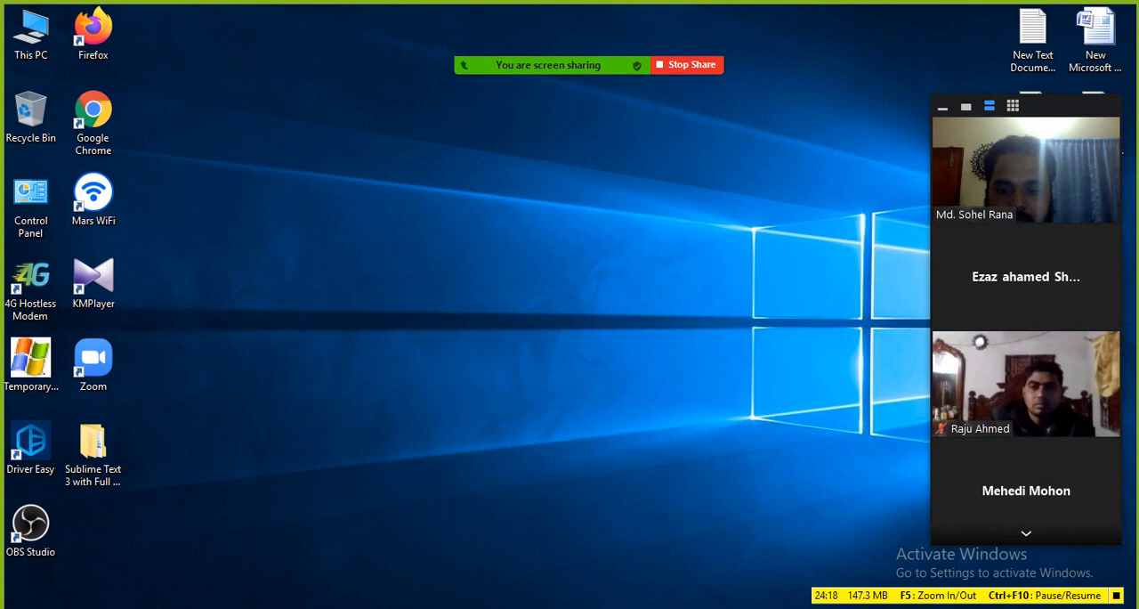
Bring the WordPress Dashboard back in the browser, renew the screen share and collapse the participants' video panel
{"action": "left_click", "coordinate": [379, 607]}
{"action": "mouse_move", "coordinate": [599, 60]}
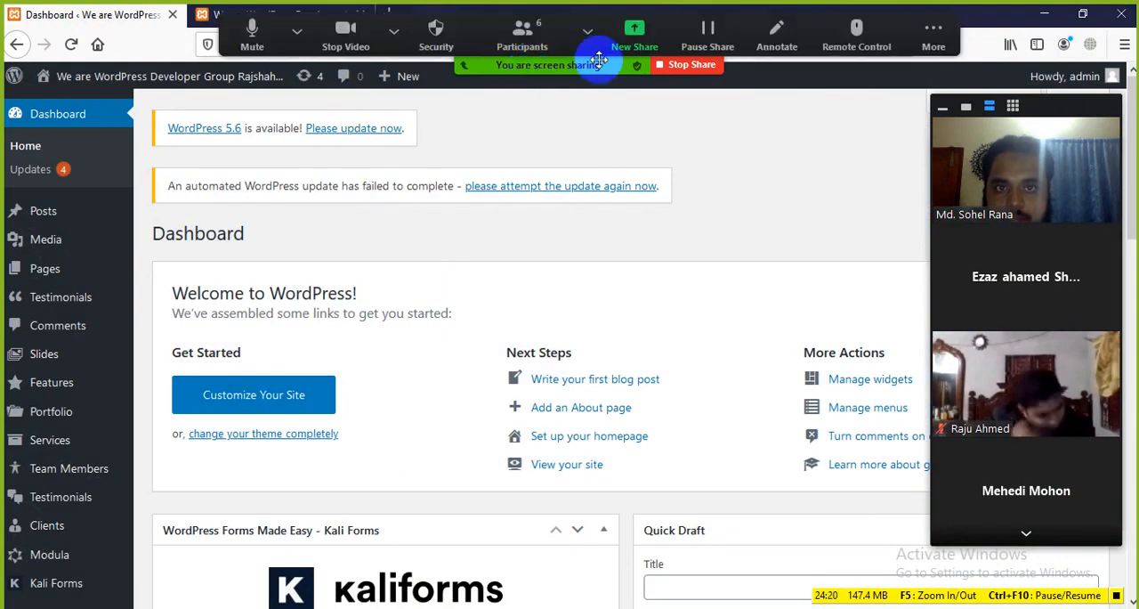
{"action": "left_click", "coordinate": [634, 35]}
{"action": "left_click", "coordinate": [916, 541]}
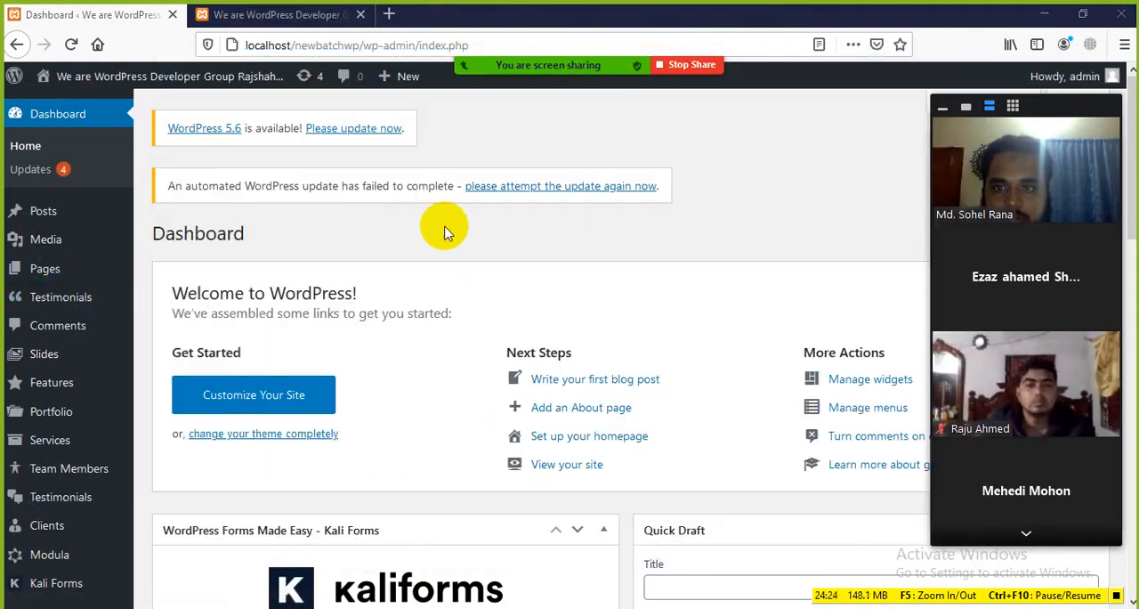
{"action": "scroll", "coordinate": [427, 240], "scroll_direction": "down", "scroll_amount": 3}
{"action": "scroll", "coordinate": [405, 256], "scroll_direction": "up", "scroll_amount": 3}
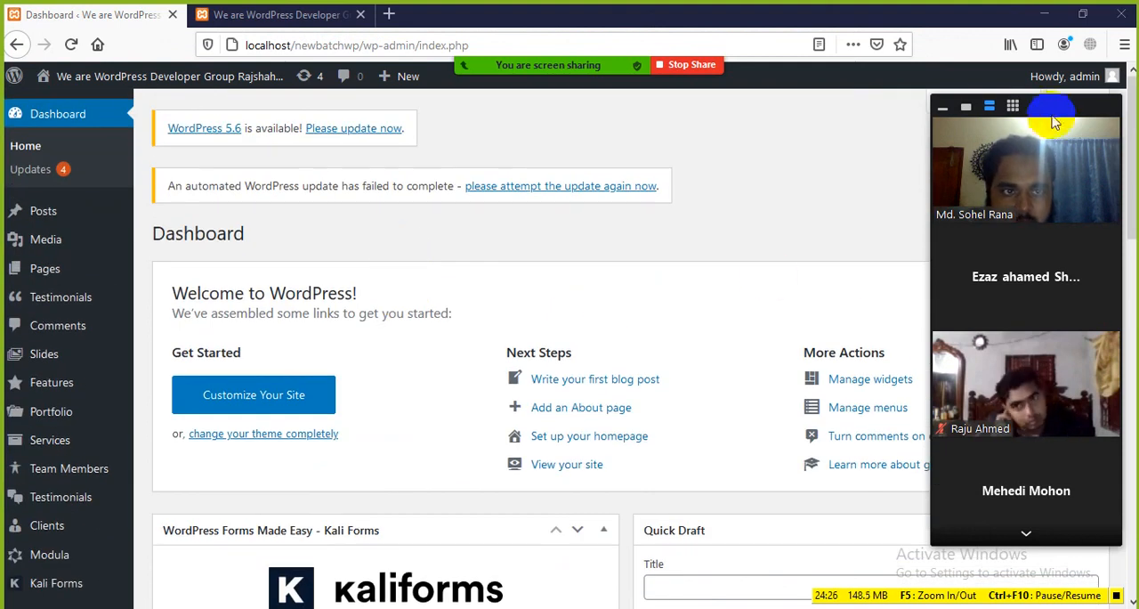
{"action": "left_click", "coordinate": [942, 107]}
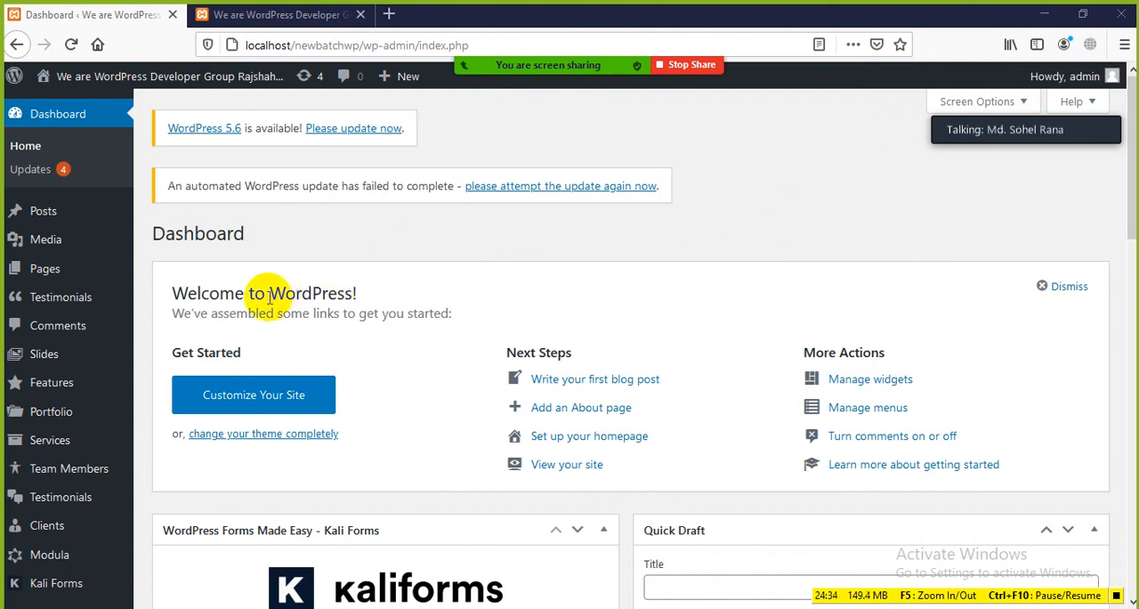
Highlight the Welcome to WordPress heading and the Get Started column, and return to the start of the Dashboard
{"action": "scroll", "coordinate": [294, 240], "scroll_direction": "down", "scroll_amount": 2}
{"action": "left_click_drag", "start_coordinate": [185, 207], "coordinate": [419, 301]}
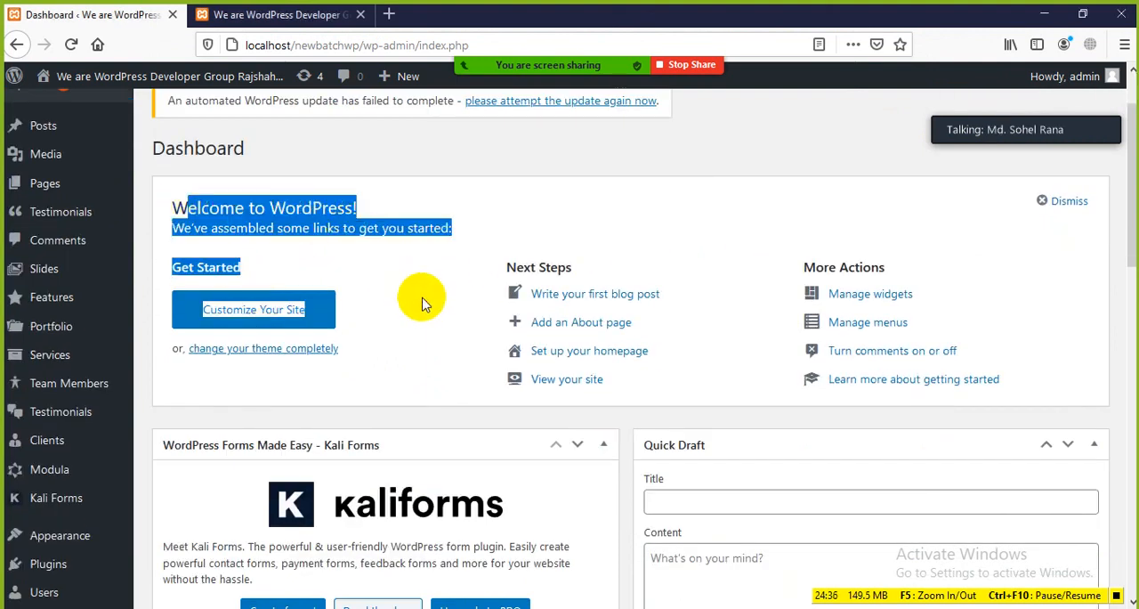
{"action": "left_click", "coordinate": [426, 299]}
{"action": "scroll", "coordinate": [605, 285], "scroll_direction": "up", "scroll_amount": 2}
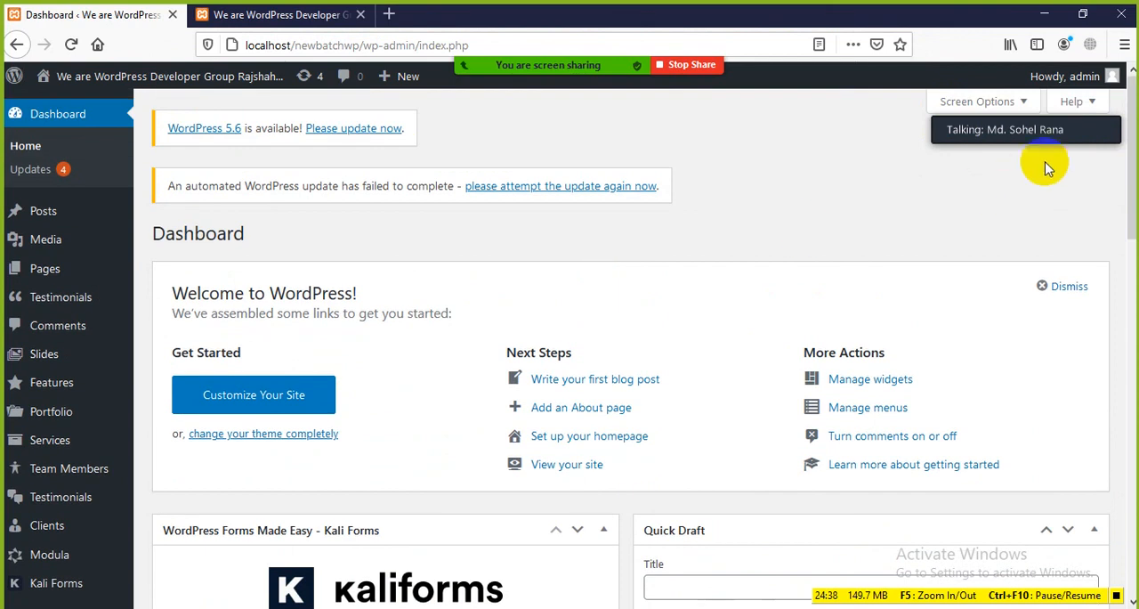
Move the Zoom talking indicator clear of Screen Options, expand the options, and switch the Welcome box off and on again
{"action": "left_click_drag", "start_coordinate": [1047, 129], "coordinate": [1055, 191]}
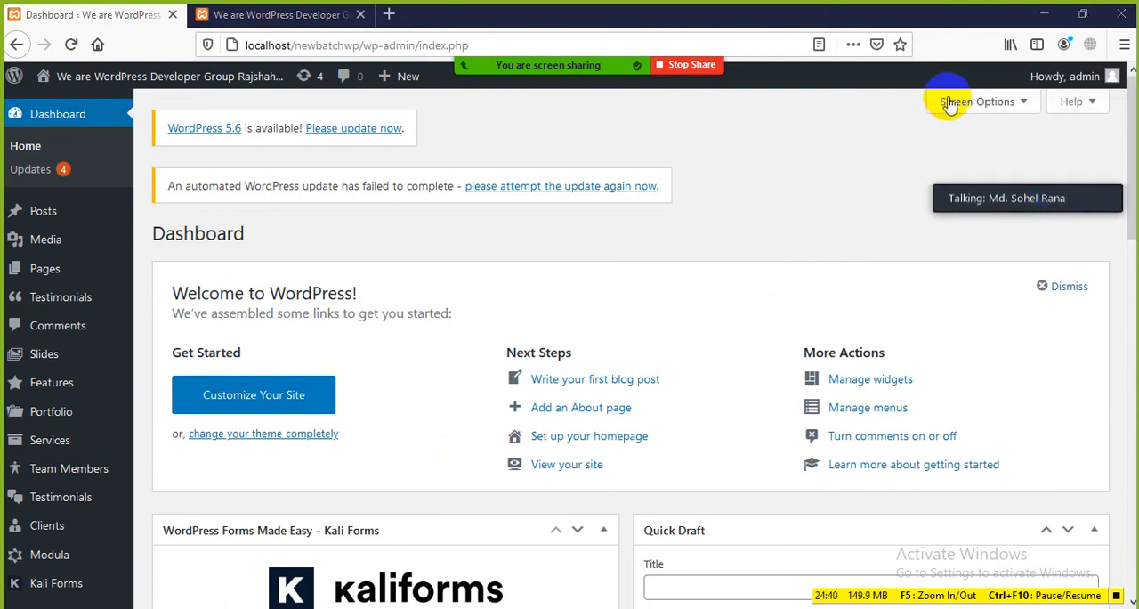
{"action": "left_click", "coordinate": [1010, 110]}
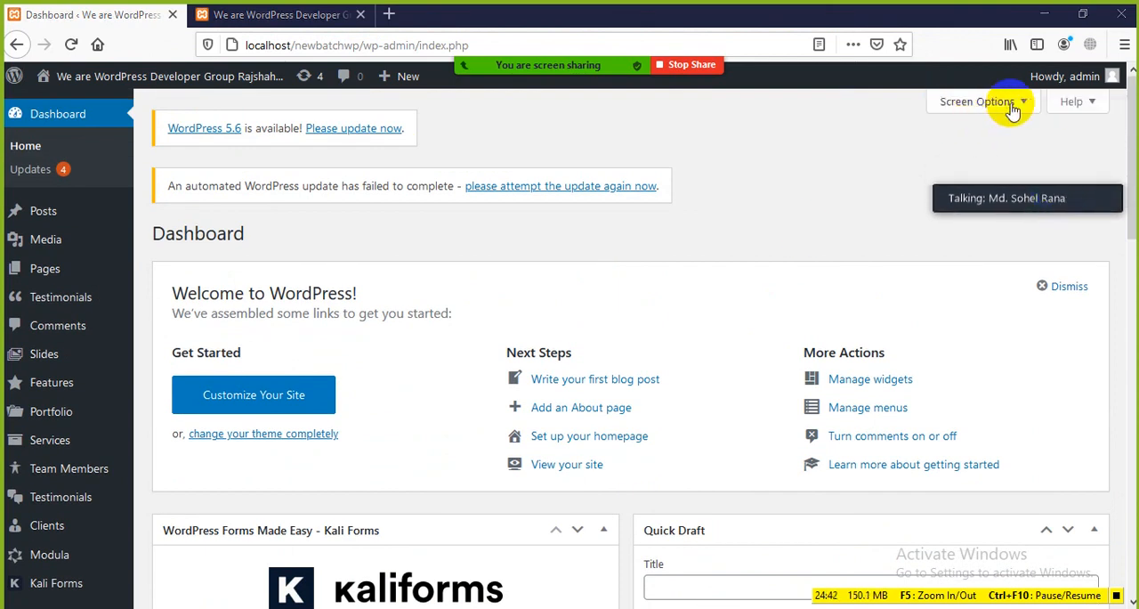
{"action": "left_click", "coordinate": [1012, 108]}
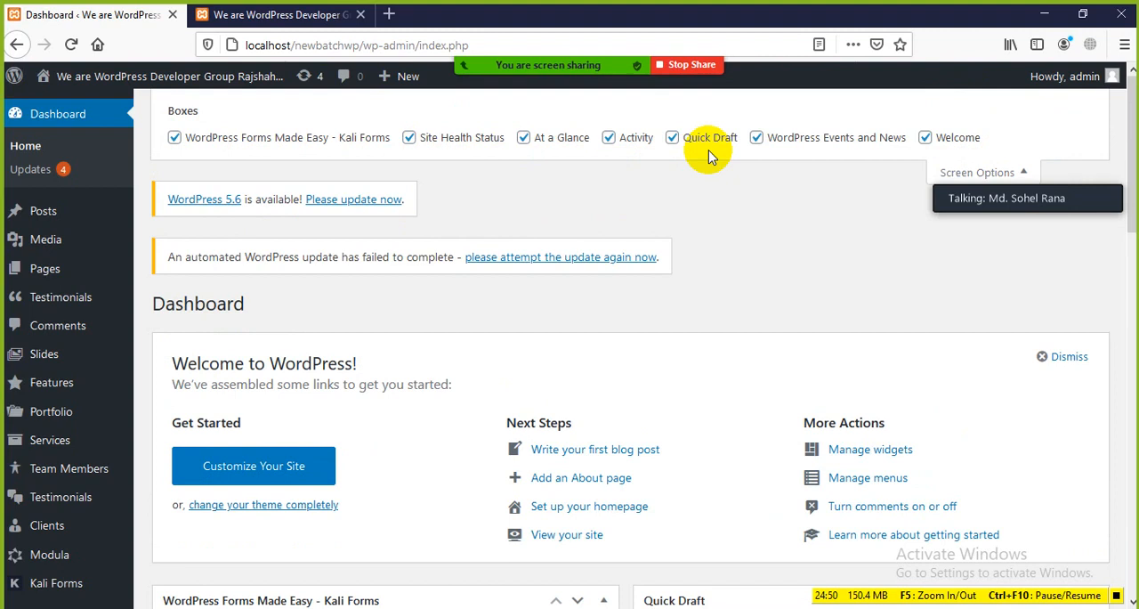
{"action": "left_click", "coordinate": [925, 139]}
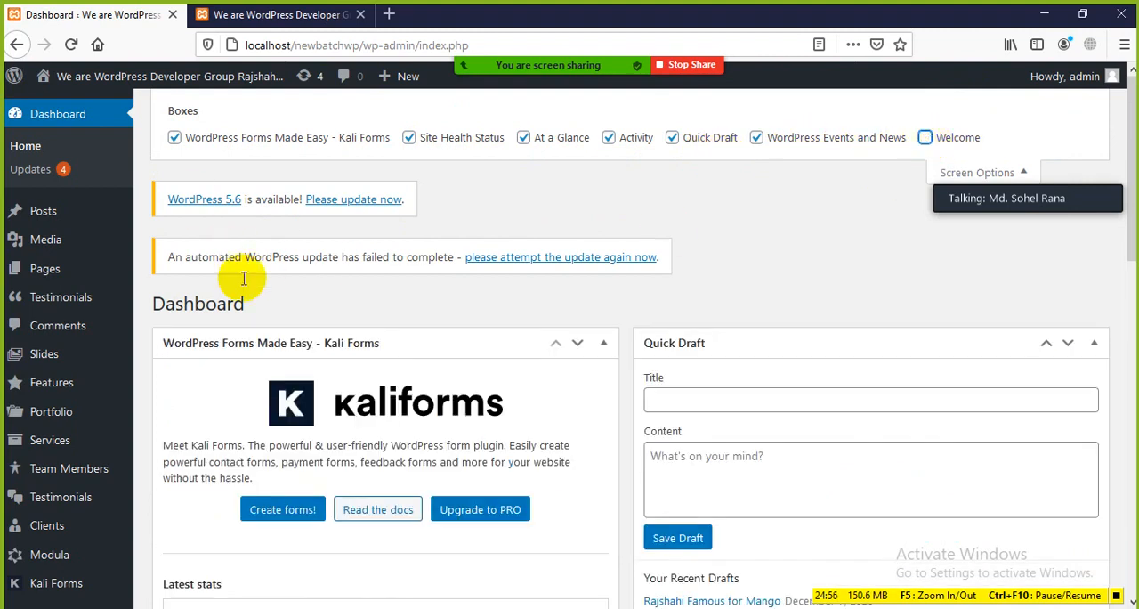
{"action": "left_click", "coordinate": [926, 141]}
Highlight the Welcome to WordPress heading and the panel's Get Started, Next Steps and More Actions columns
{"action": "scroll", "coordinate": [409, 320], "scroll_direction": "down", "scroll_amount": 2}
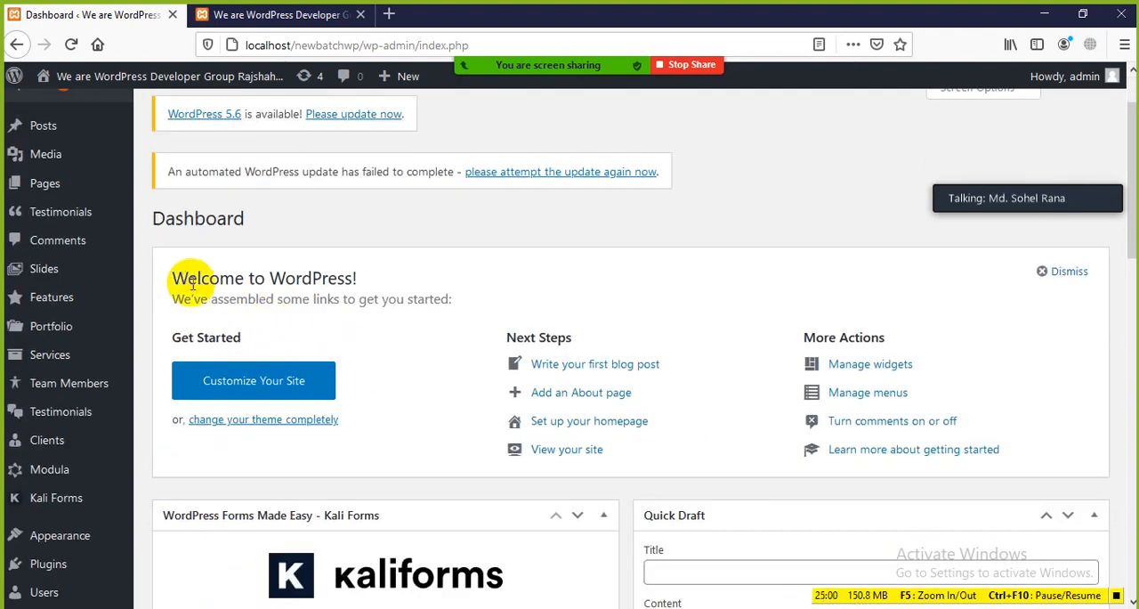
{"action": "left_click_drag", "start_coordinate": [181, 278], "coordinate": [452, 282]}
{"action": "left_click", "coordinate": [460, 290]}
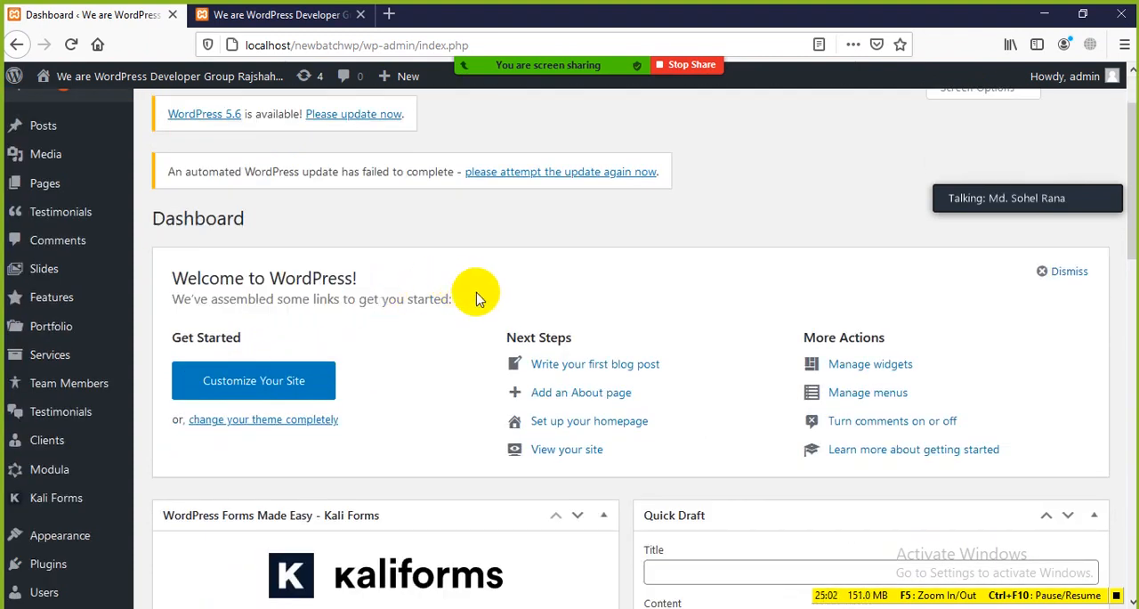
{"action": "left_click_drag", "start_coordinate": [171, 276], "coordinate": [1046, 429]}
{"action": "left_click", "coordinate": [1006, 387]}
Point out the link to change the theme completely and the Appearance menu, and highlight the Welcome heading again
{"action": "scroll", "coordinate": [585, 246], "scroll_direction": "down", "scroll_amount": 3}
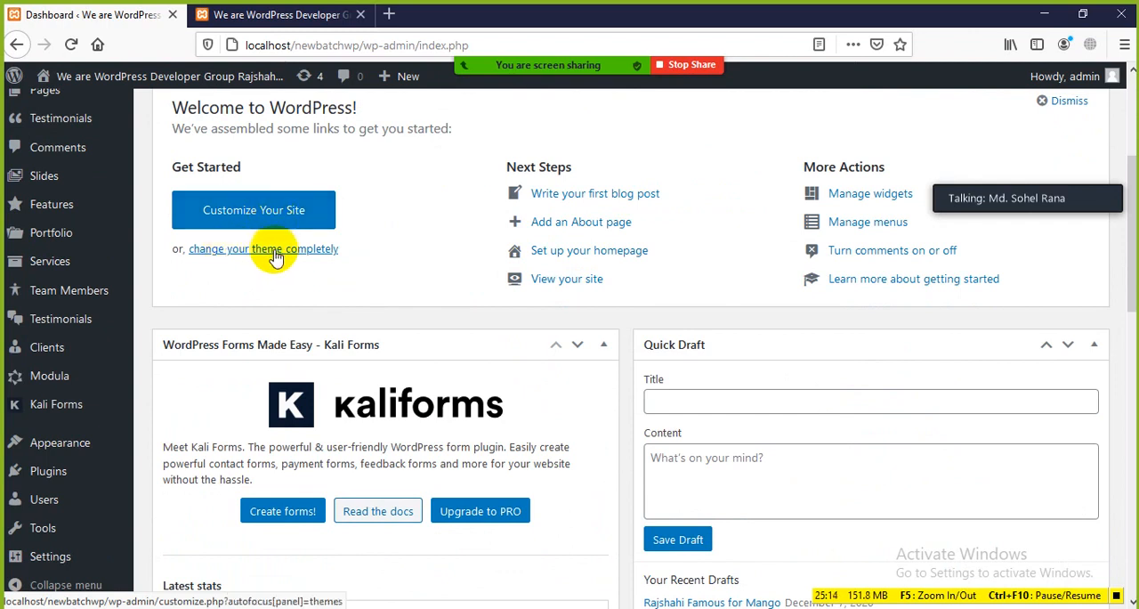
{"action": "mouse_move", "coordinate": [48, 456]}
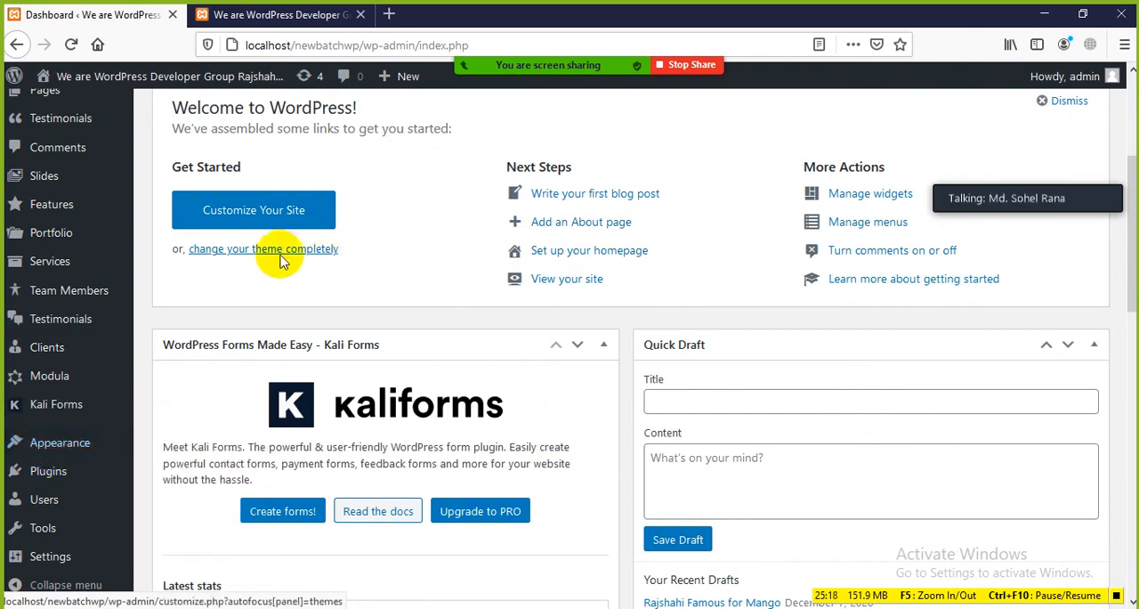
{"action": "scroll", "coordinate": [334, 258], "scroll_direction": "up", "scroll_amount": 2}
{"action": "left_click_drag", "start_coordinate": [173, 196], "coordinate": [288, 198]}
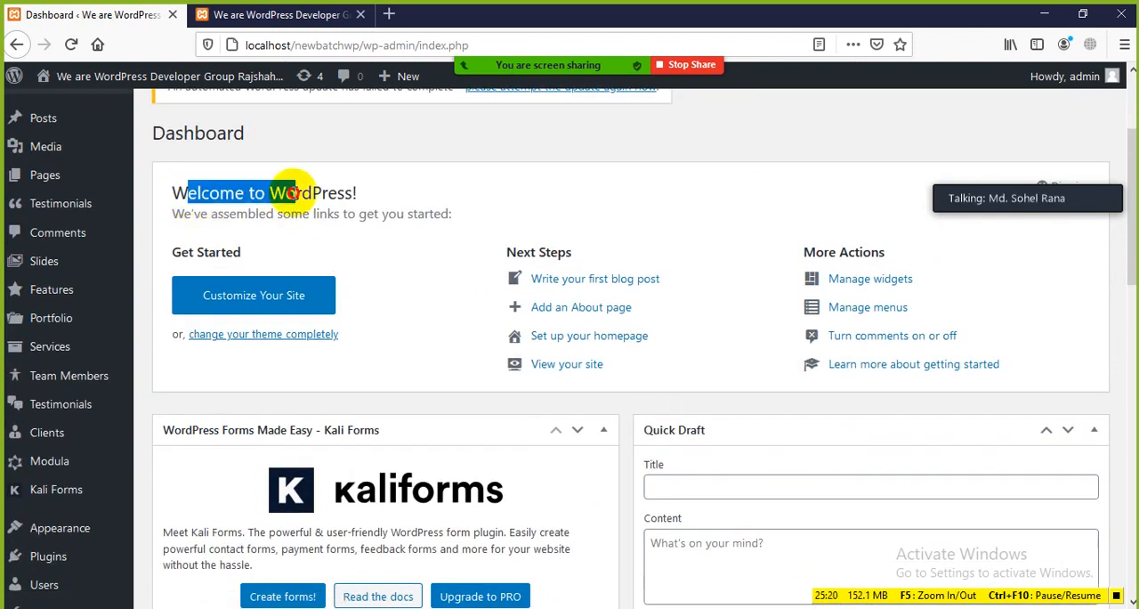
{"action": "left_click", "coordinate": [374, 255]}
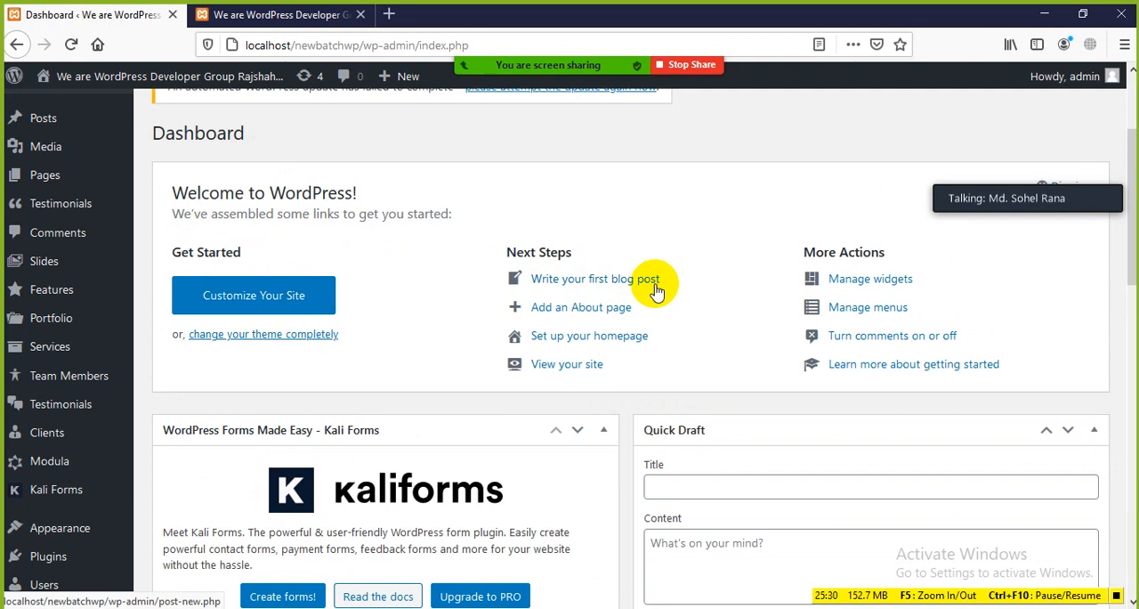
Show the site's front page, return to the Dashboard and highlight the "Write your first blog post" link
{"action": "left_click", "coordinate": [277, 14]}
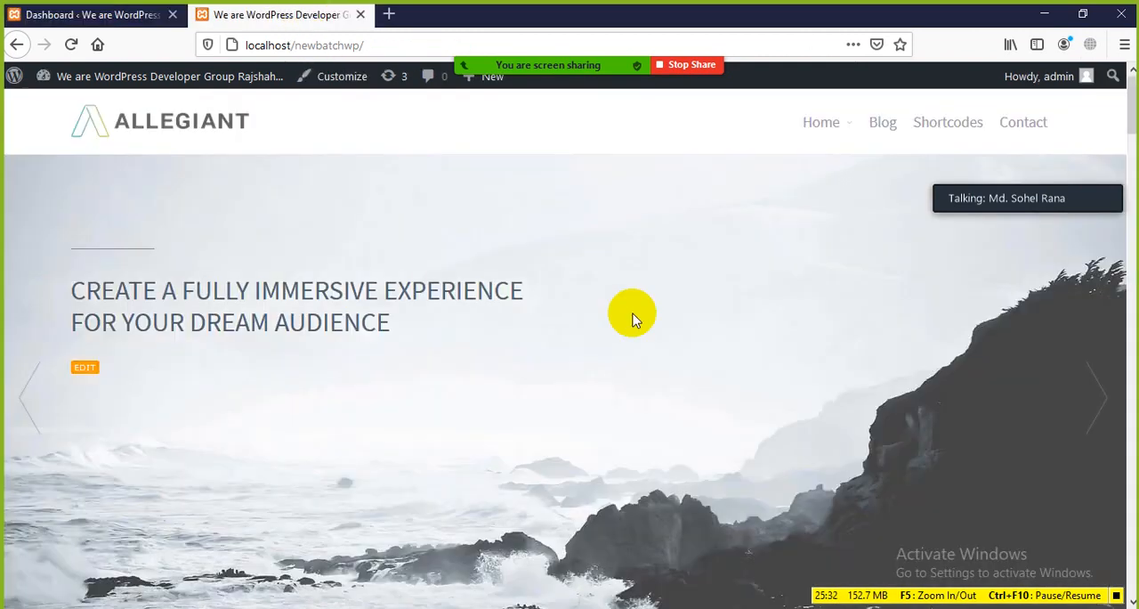
{"action": "left_click", "coordinate": [89, 14]}
{"action": "left_click_drag", "start_coordinate": [682, 288], "coordinate": [540, 287]}
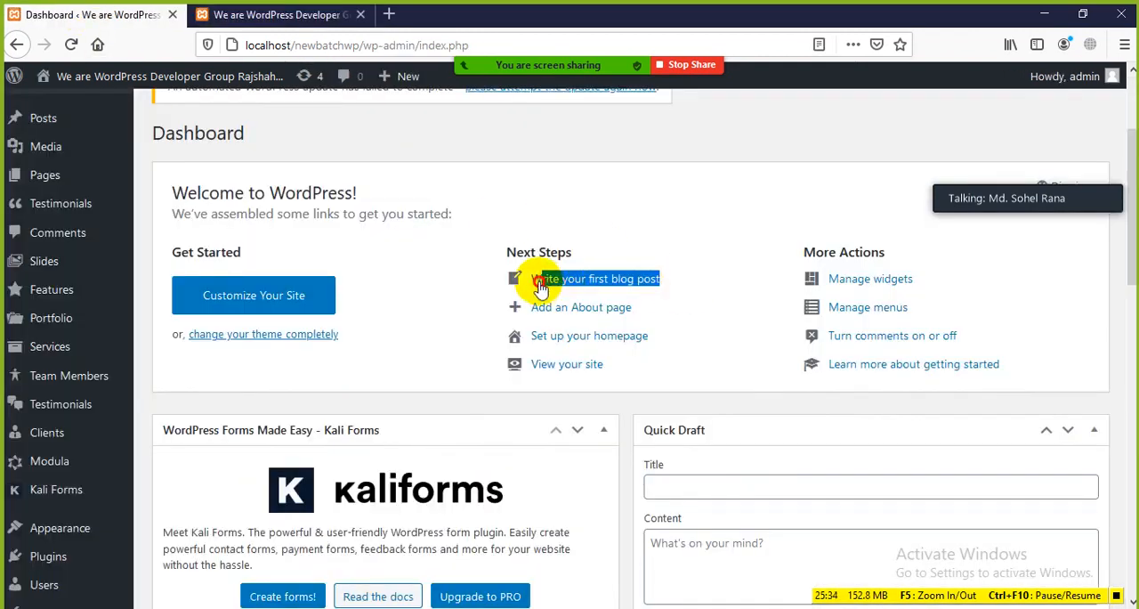
Relate the "Write your first blog post" and "Add an About page" links to the Posts and Pages admin menus
{"action": "left_click", "coordinate": [381, 279]}
{"action": "scroll", "coordinate": [51, 178], "scroll_direction": "up", "scroll_amount": 2}
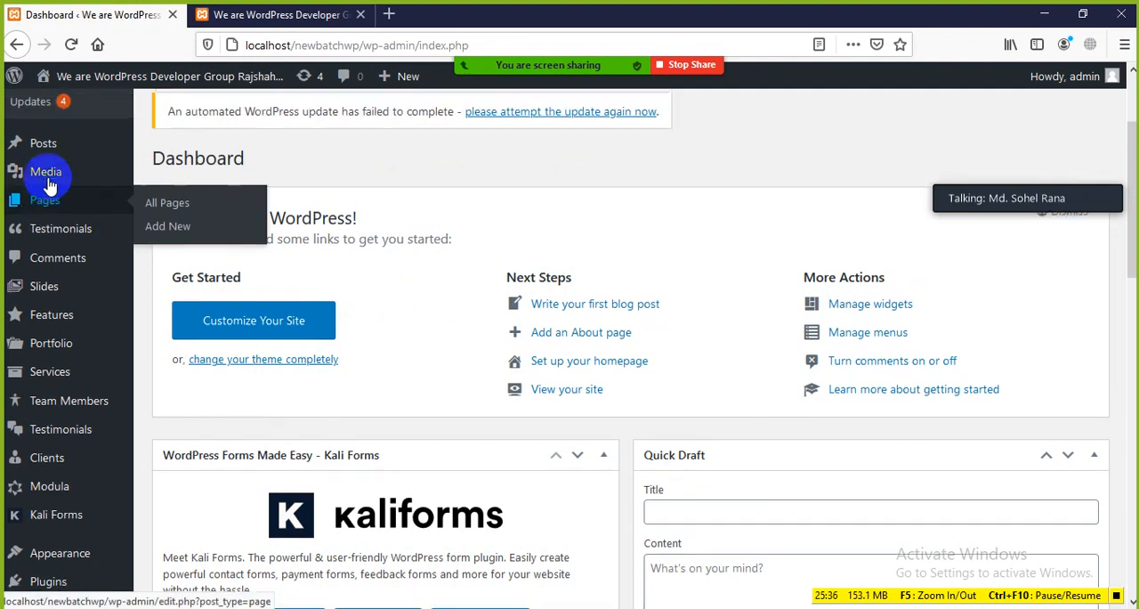
{"action": "left_click", "coordinate": [49, 208]}
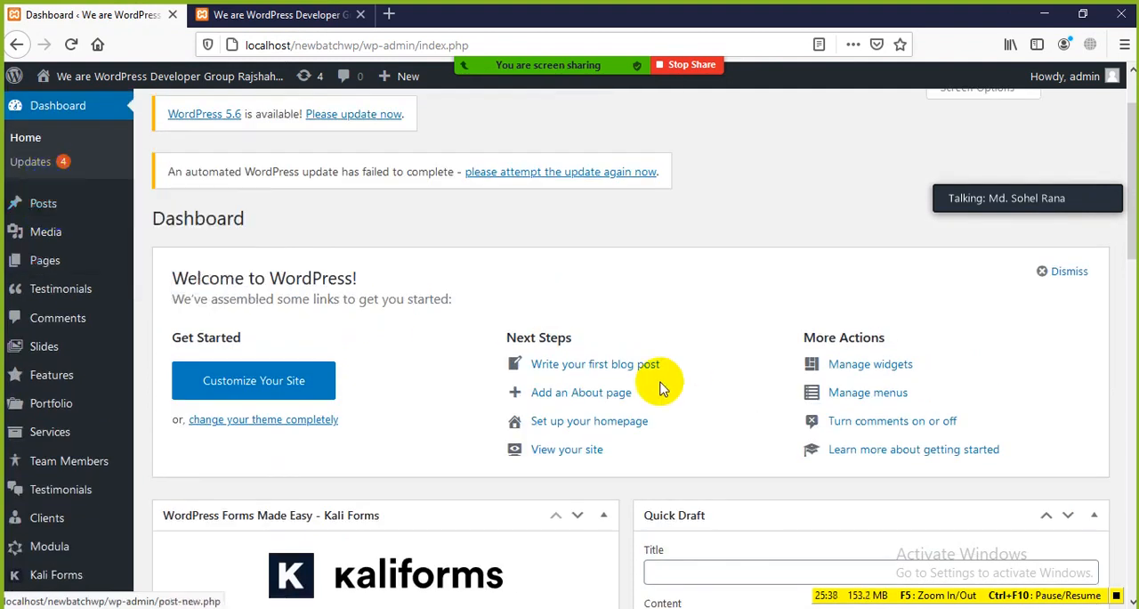
{"action": "scroll", "coordinate": [647, 372], "scroll_direction": "down", "scroll_amount": 2}
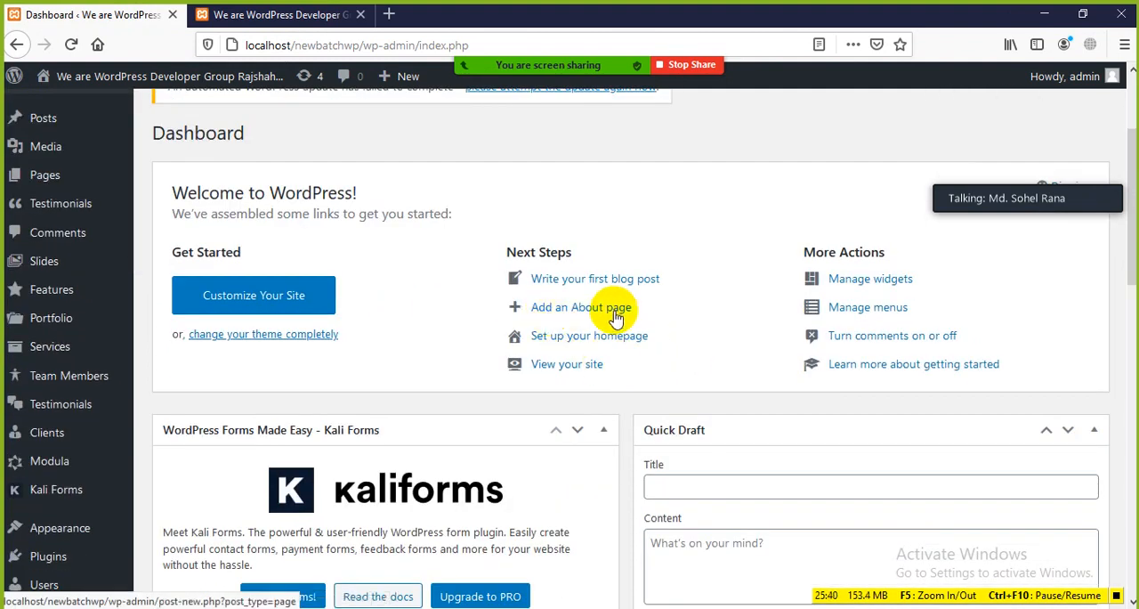
{"action": "left_click", "coordinate": [101, 187]}
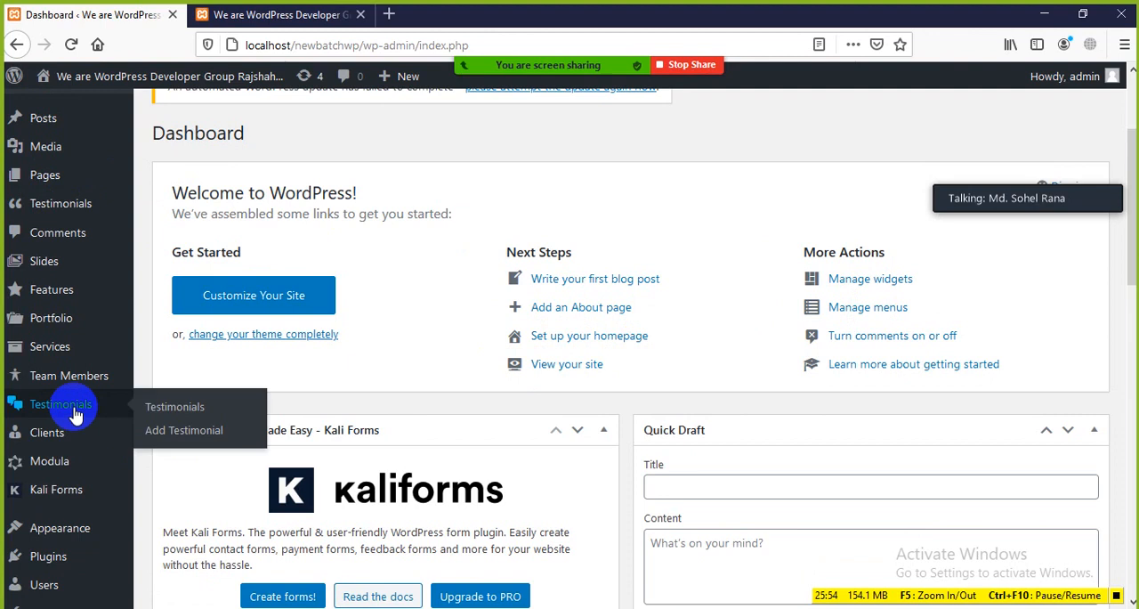
Point out the second Testimonials entry in the admin menu and the Widgets entry under Appearance
{"action": "mouse_move", "coordinate": [58, 294]}
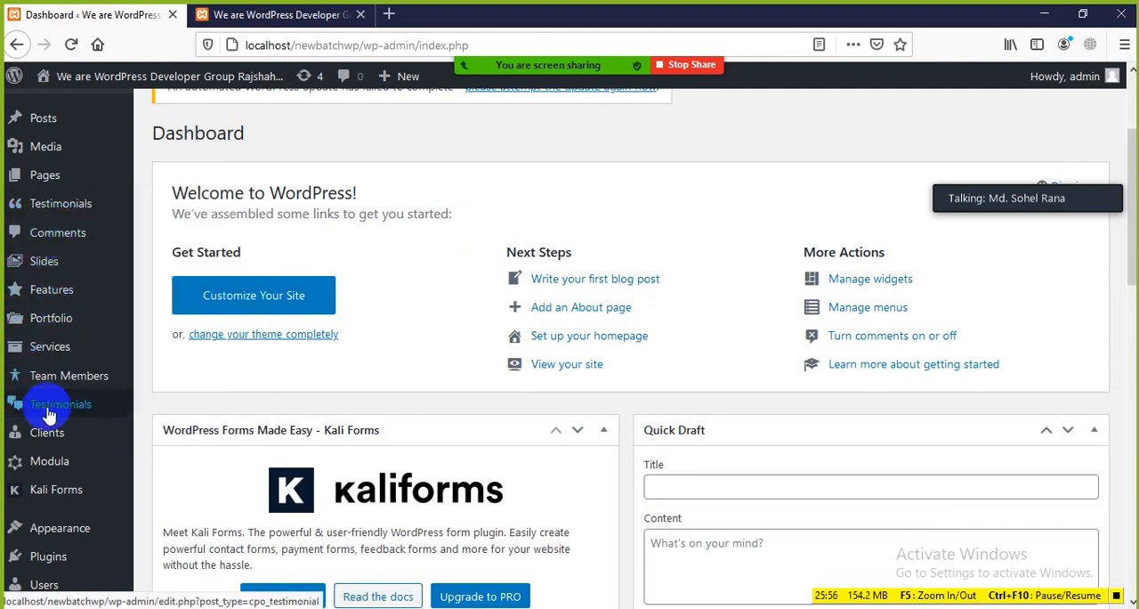
{"action": "scroll", "coordinate": [39, 407], "scroll_direction": "down", "scroll_amount": 3}
{"action": "mouse_move", "coordinate": [65, 359]}
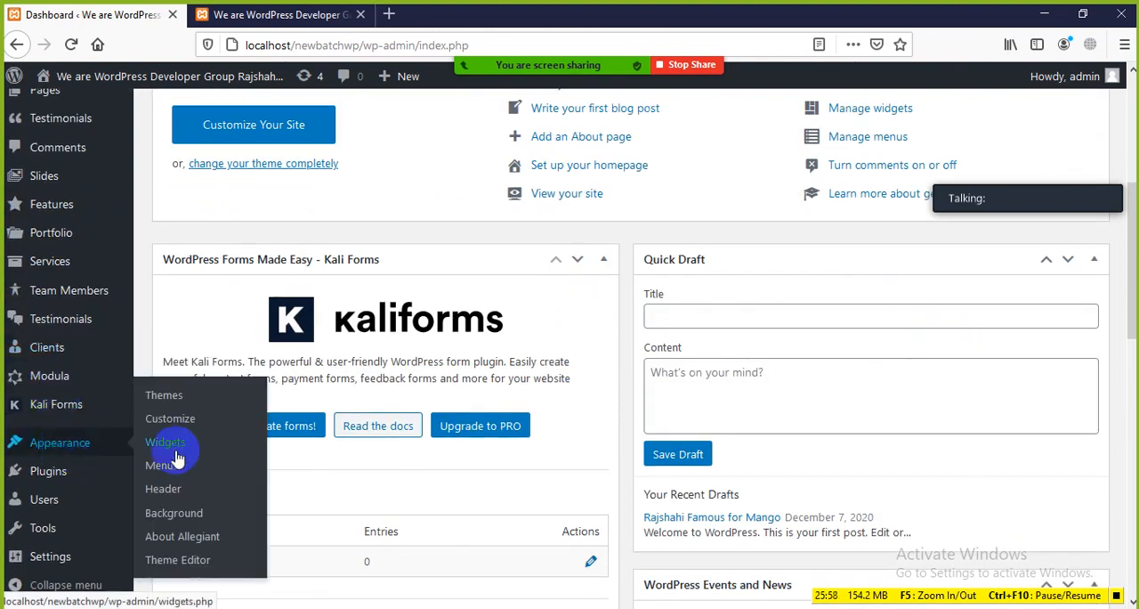
{"action": "scroll", "coordinate": [863, 325], "scroll_direction": "up", "scroll_amount": 5}
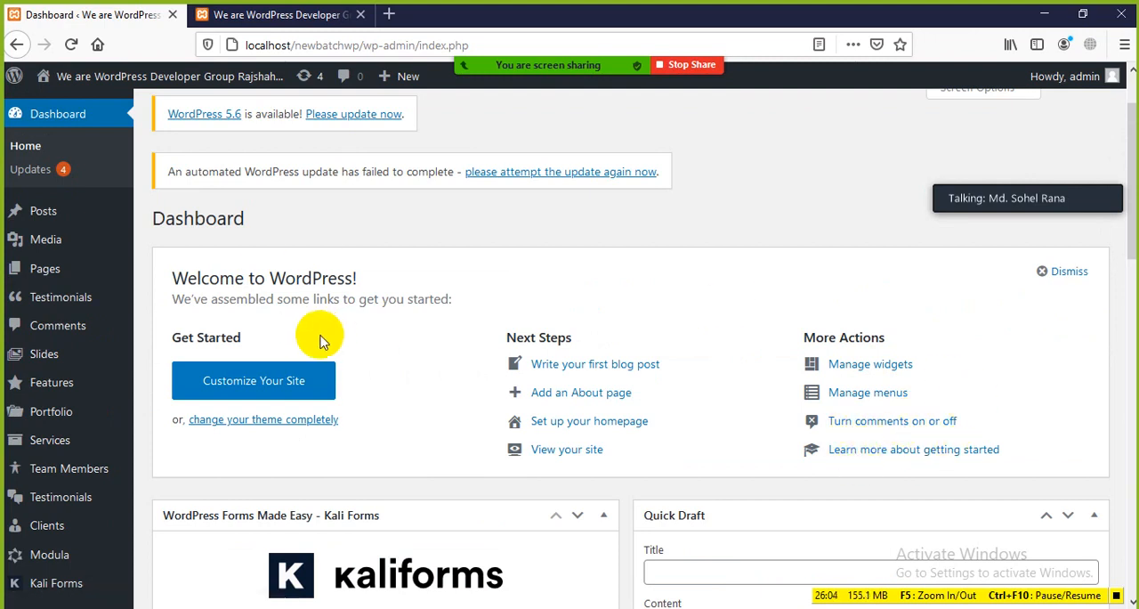
Hide the Welcome box through Screen Options and look over the Kali Forms and Quick Draft boxes
{"action": "scroll", "coordinate": [437, 356], "scroll_direction": "up", "scroll_amount": 1}
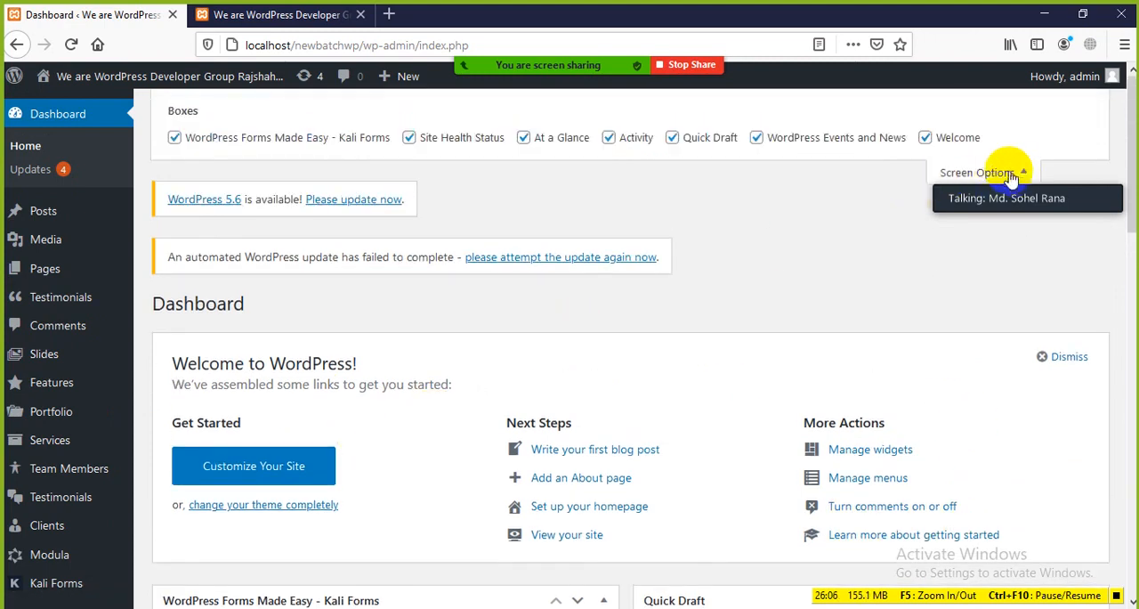
{"action": "left_click", "coordinate": [923, 137]}
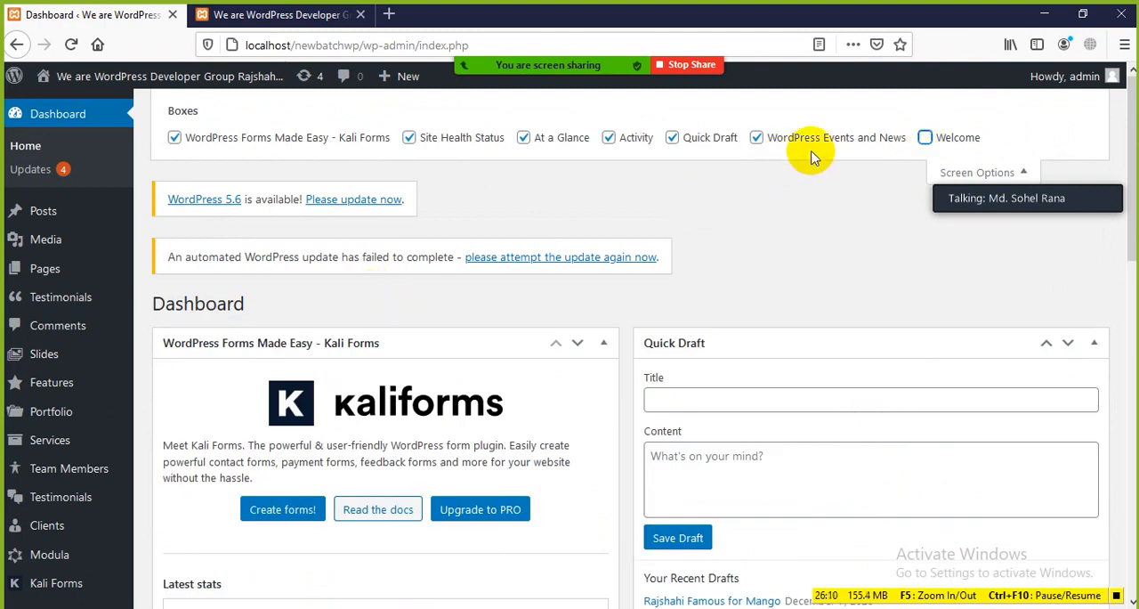
{"action": "scroll", "coordinate": [735, 272], "scroll_direction": "down", "scroll_amount": 3}
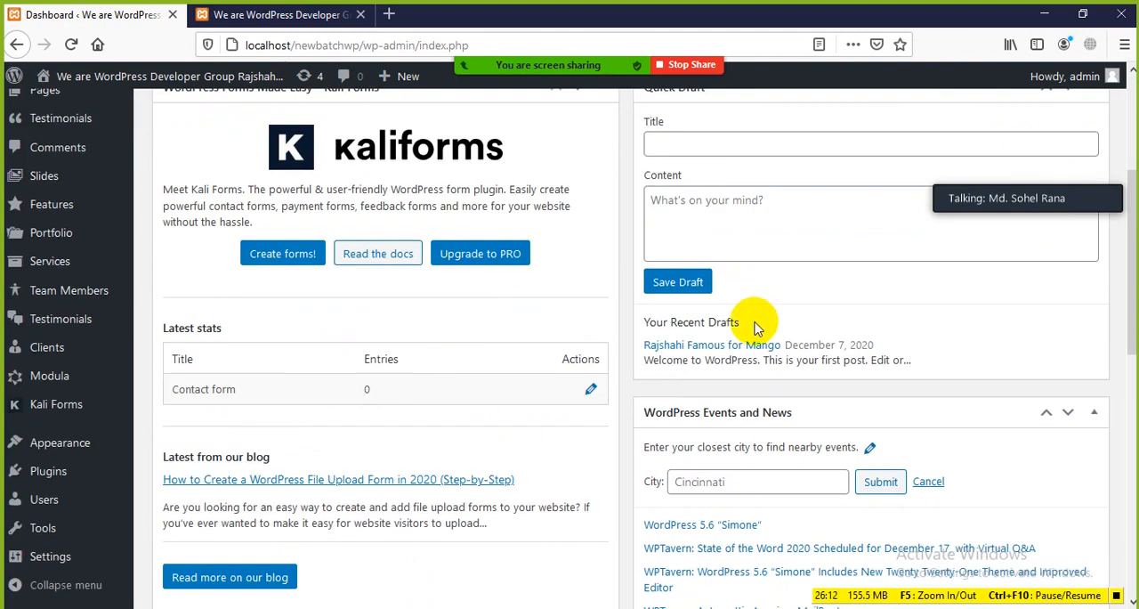
{"action": "scroll", "coordinate": [757, 323], "scroll_direction": "up", "scroll_amount": 1}
Point out the WordPress Events and News box on the Dashboard and hide it through Screen Options
{"action": "scroll", "coordinate": [730, 285], "scroll_direction": "down", "scroll_amount": 3}
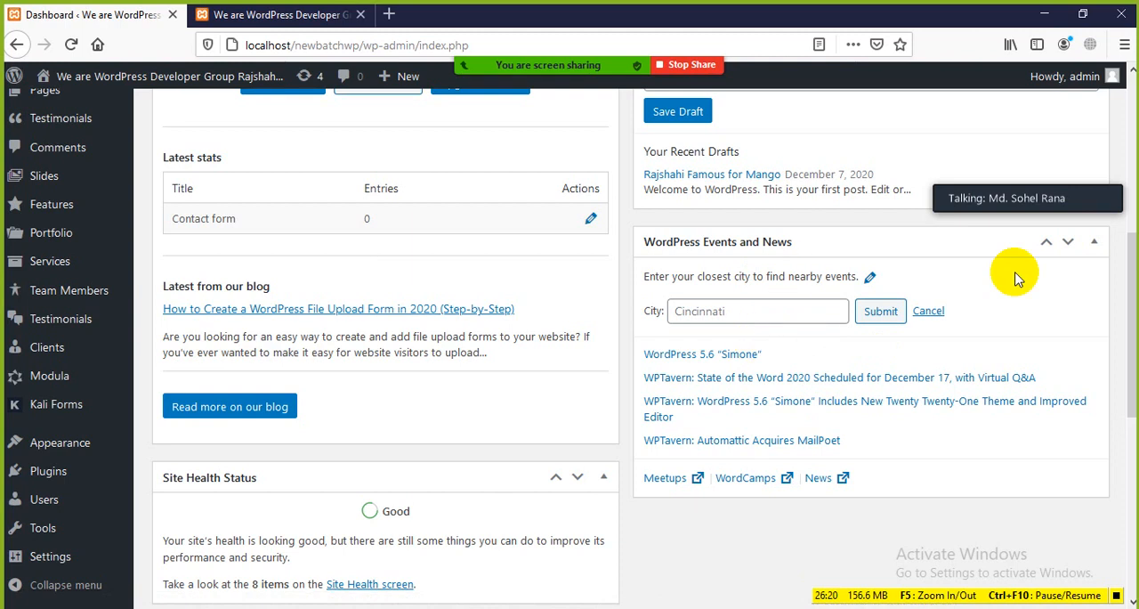
{"action": "scroll", "coordinate": [703, 258], "scroll_direction": "up", "scroll_amount": 3}
{"action": "scroll", "coordinate": [725, 281], "scroll_direction": "up", "scroll_amount": 2}
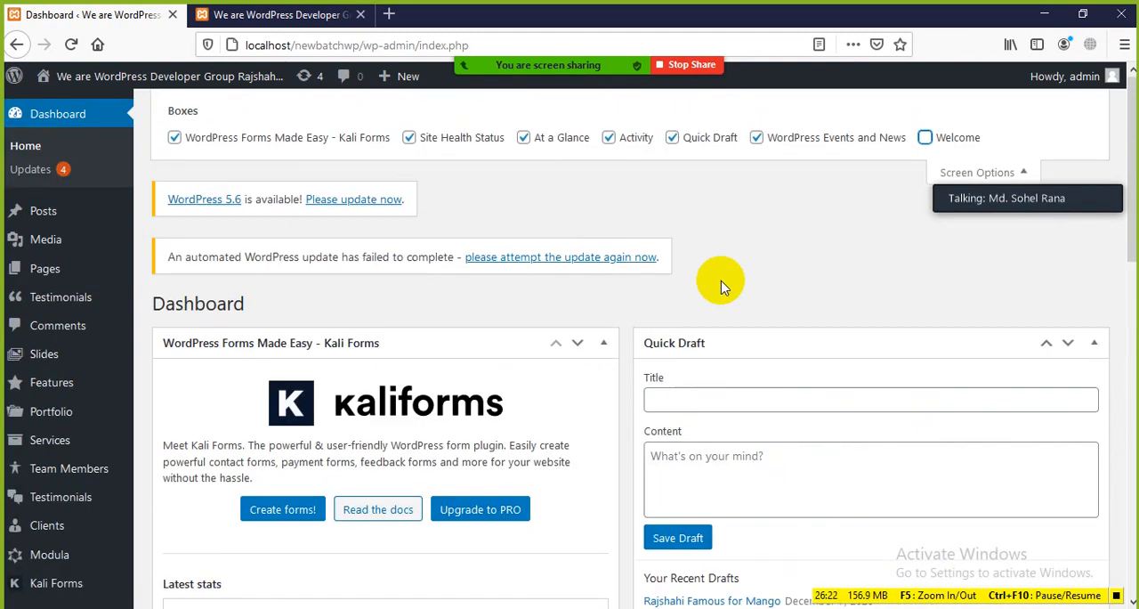
{"action": "scroll", "coordinate": [720, 283], "scroll_direction": "down", "scroll_amount": 2}
{"action": "scroll", "coordinate": [725, 278], "scroll_direction": "up", "scroll_amount": 2}
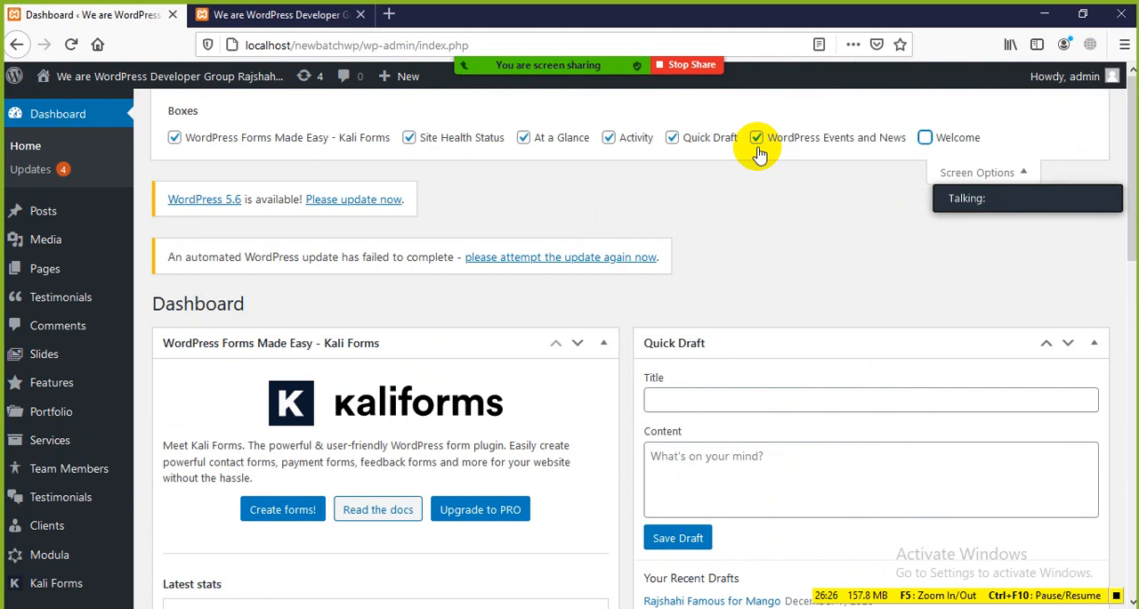
{"action": "scroll", "coordinate": [774, 214], "scroll_direction": "down", "scroll_amount": 4}
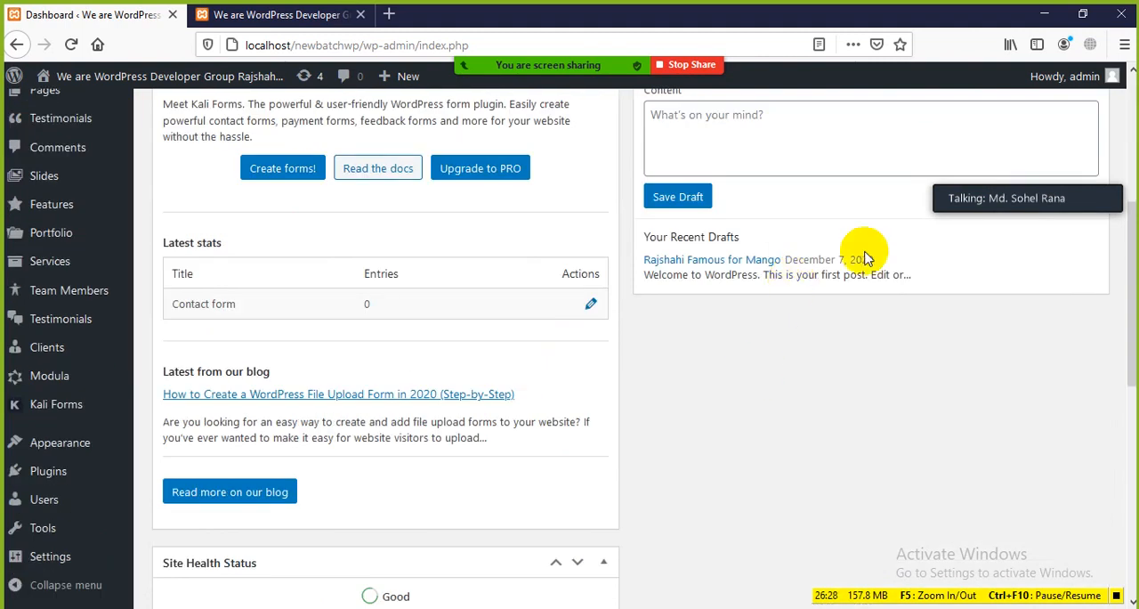
{"action": "scroll", "coordinate": [837, 284], "scroll_direction": "up", "scroll_amount": 4}
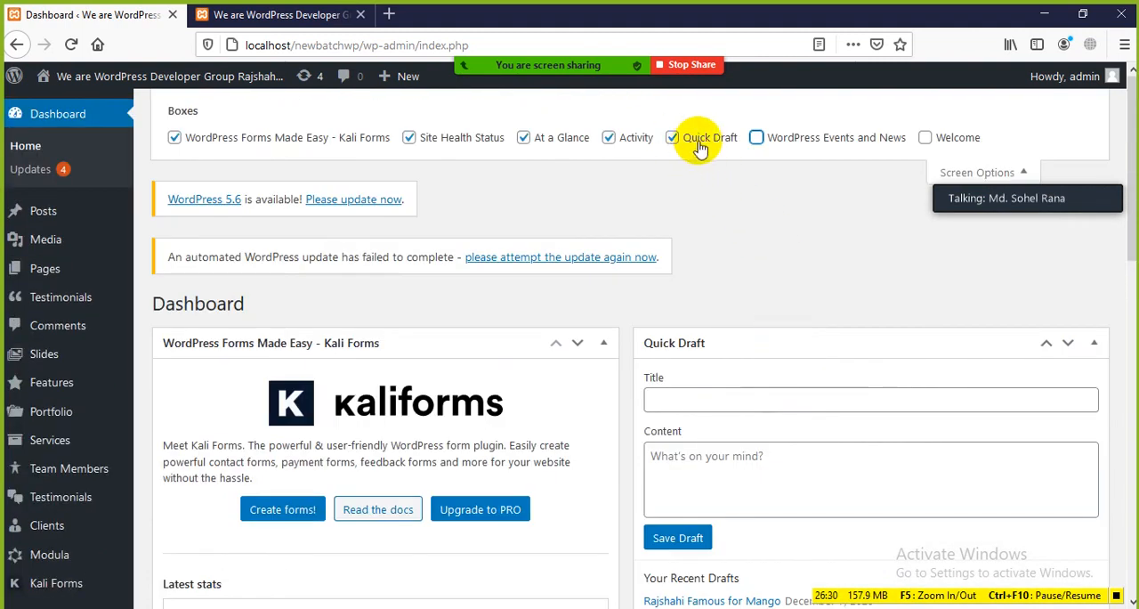
Demonstrate the Title and Content fields of the Quick Draft box without entering any text
{"action": "scroll", "coordinate": [745, 178], "scroll_direction": "down", "scroll_amount": 2}
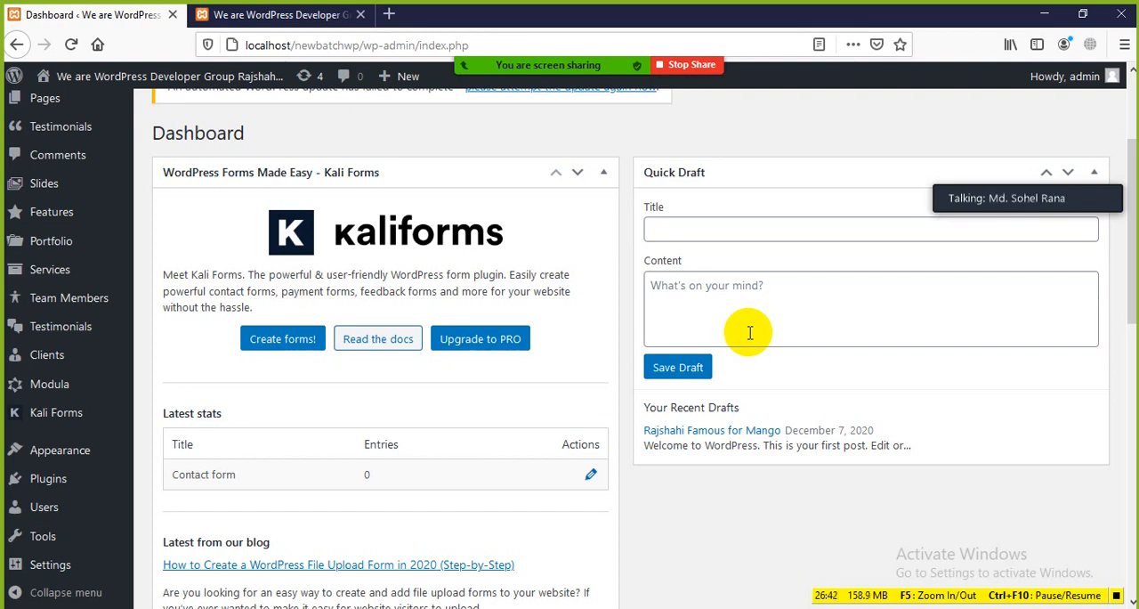
{"action": "left_click", "coordinate": [685, 234]}
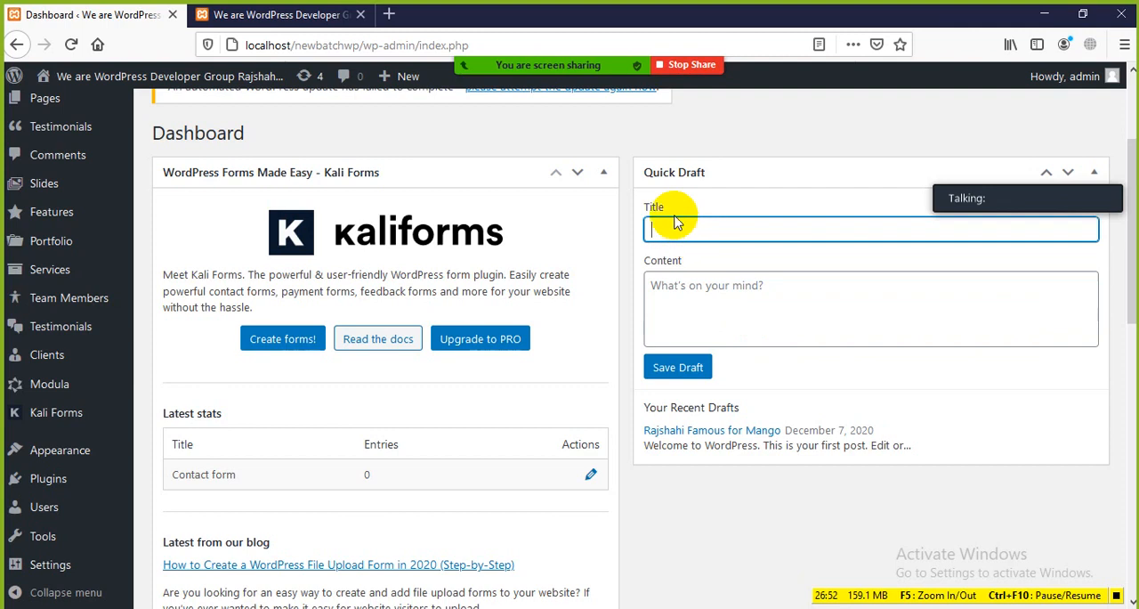
{"action": "left_click", "coordinate": [688, 303]}
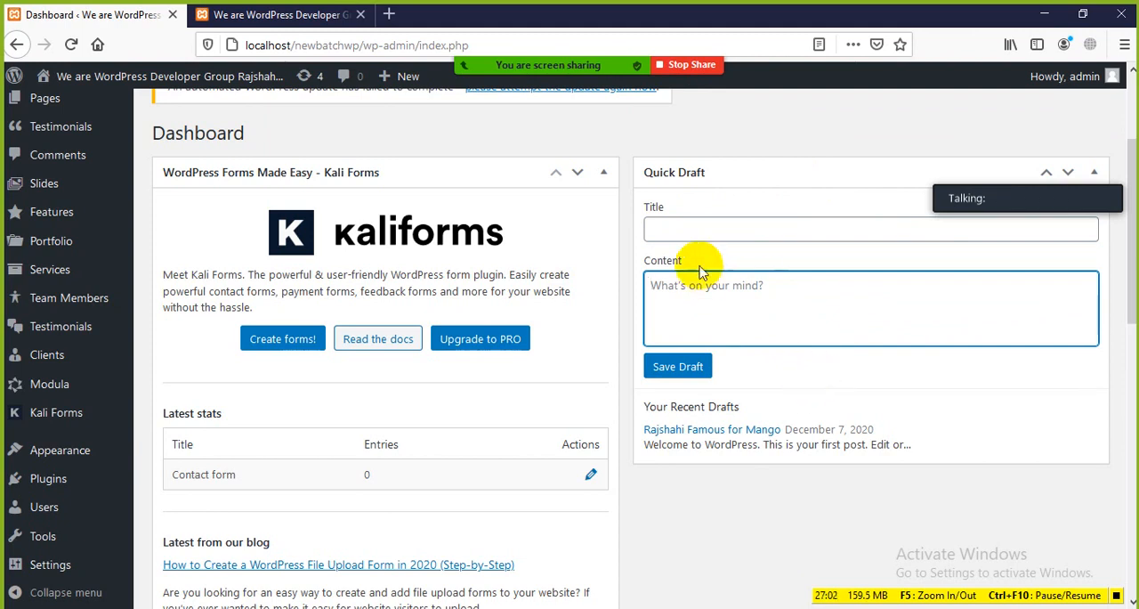
{"action": "left_click", "coordinate": [658, 229]}
{"action": "left_click", "coordinate": [701, 318]}
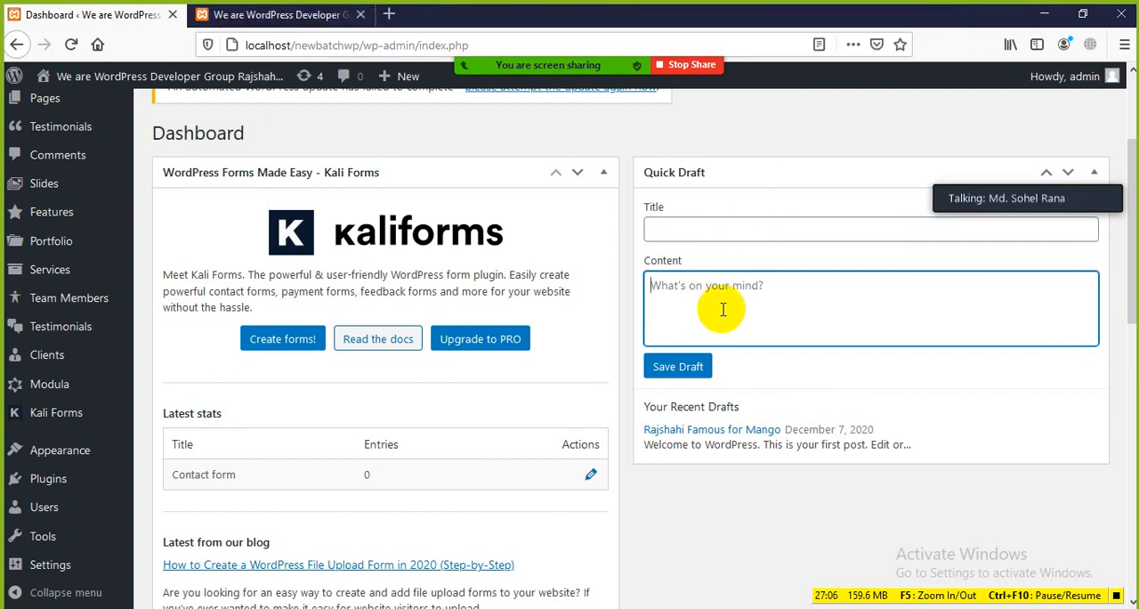
{"action": "left_click", "coordinate": [696, 232]}
{"action": "left_click", "coordinate": [719, 302]}
{"action": "left_click", "coordinate": [681, 228]}
Hide the Quick Draft box through Screen Options and check the emptied Dashboard column
{"action": "scroll", "coordinate": [682, 241], "scroll_direction": "up", "scroll_amount": 2}
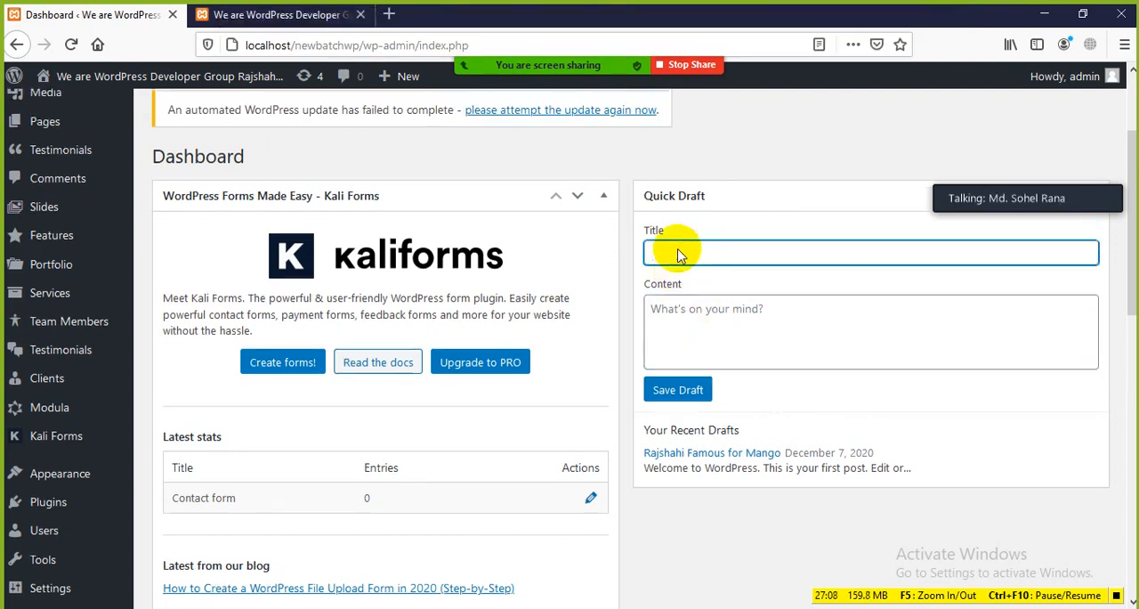
{"action": "left_click", "coordinate": [976, 100]}
{"action": "left_click", "coordinate": [672, 138]}
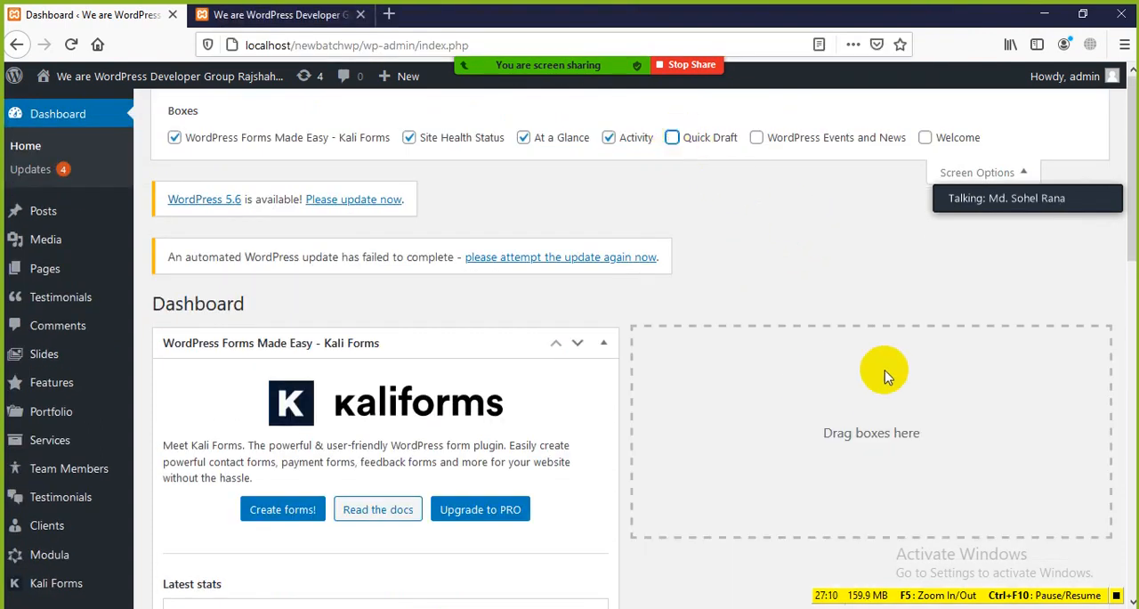
{"action": "scroll", "coordinate": [730, 280], "scroll_direction": "down", "scroll_amount": 3}
{"action": "scroll", "coordinate": [793, 168], "scroll_direction": "up", "scroll_amount": 1}
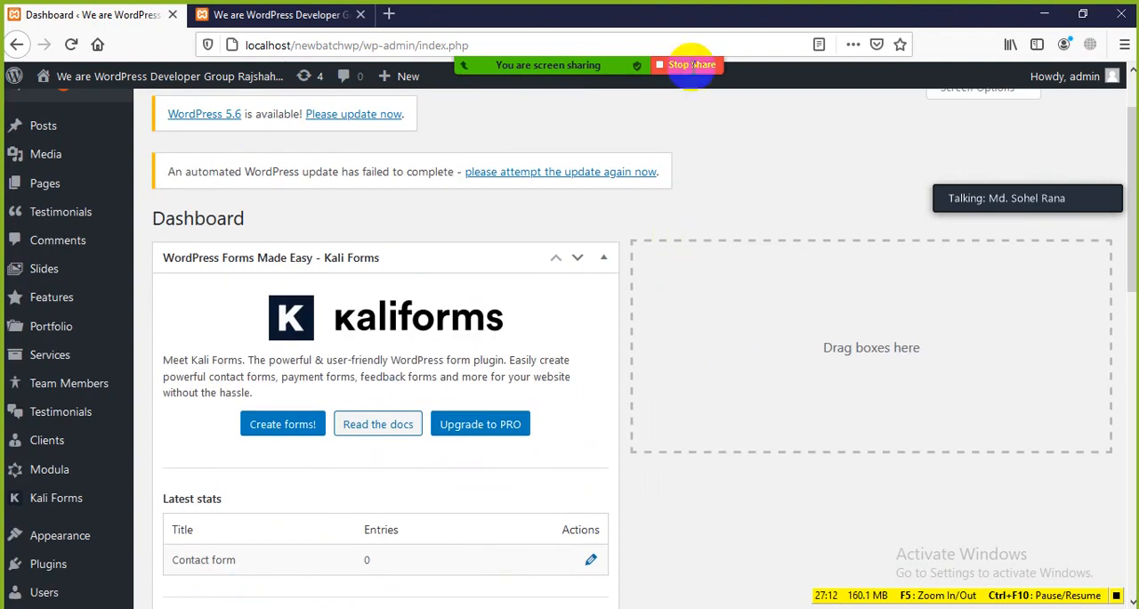
Locate the Activity box at the end of the Dashboard and briefly switch to the site's front page and back
{"action": "scroll", "coordinate": [869, 174], "scroll_direction": "up", "scroll_amount": 1}
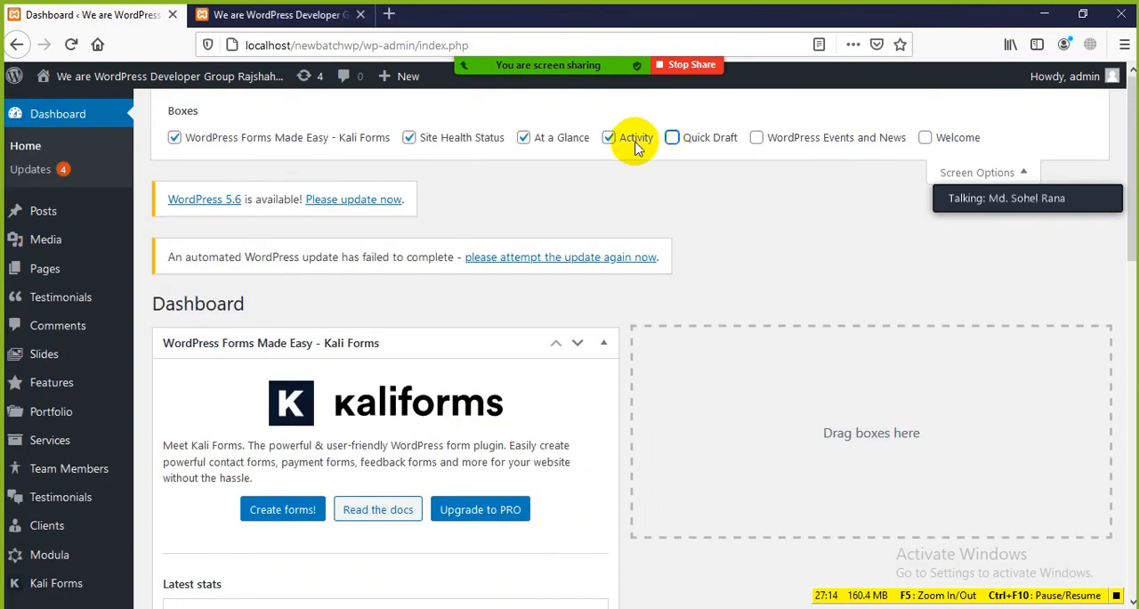
{"action": "scroll", "coordinate": [273, 373], "scroll_direction": "down", "scroll_amount": 3}
{"action": "scroll", "coordinate": [274, 375], "scroll_direction": "down", "scroll_amount": 7}
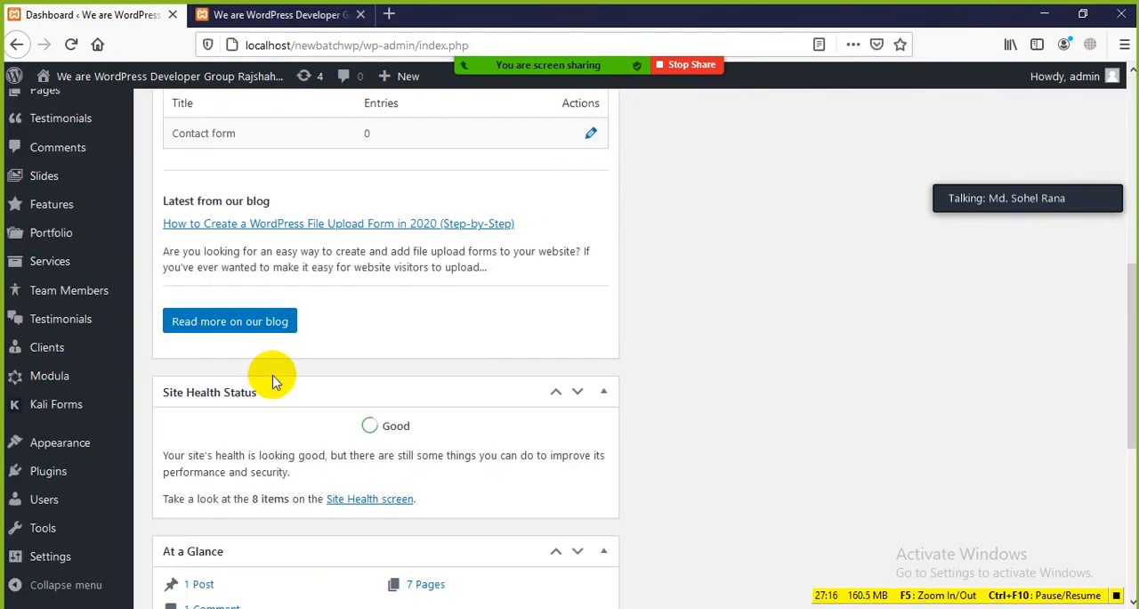
{"action": "scroll", "coordinate": [269, 373], "scroll_direction": "down", "scroll_amount": 1}
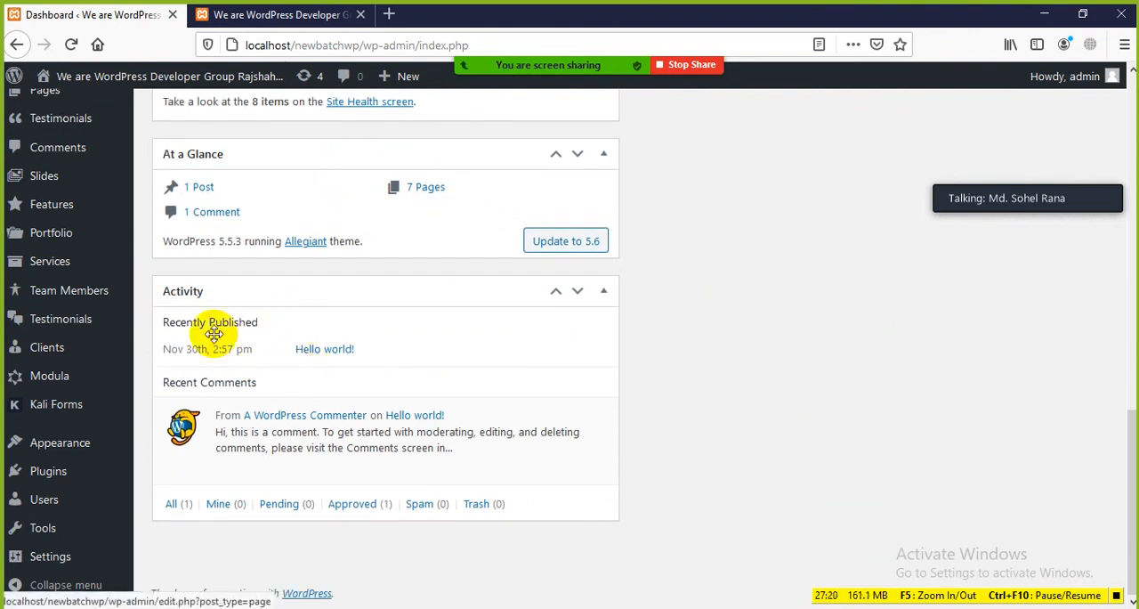
{"action": "left_click", "coordinate": [326, 15]}
{"action": "left_click", "coordinate": [104, 25]}
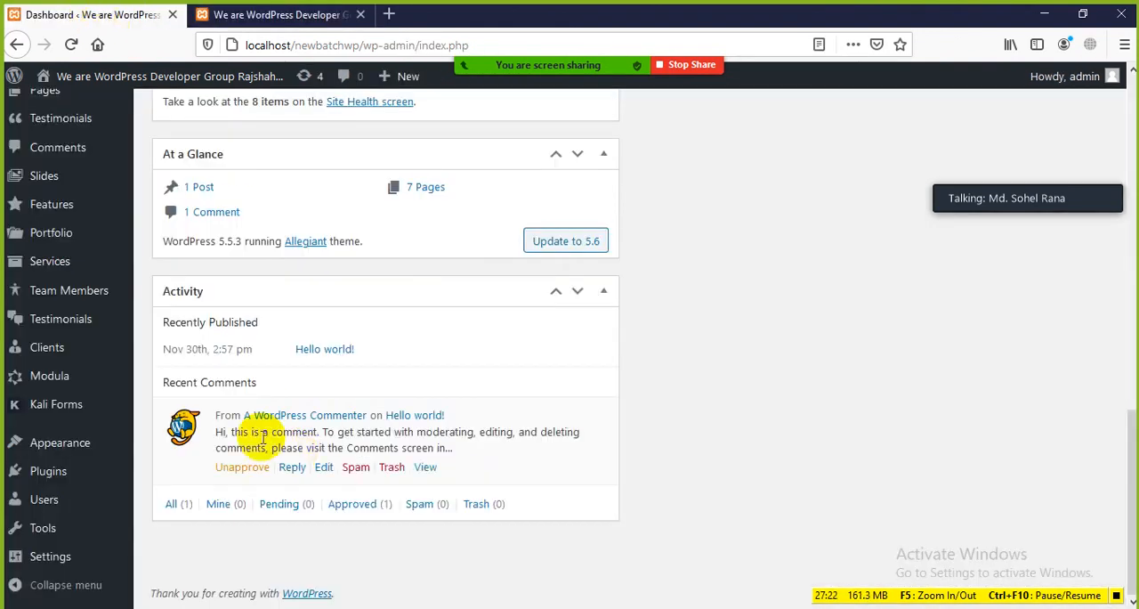
Highlight the Recently Published and Recent Comments sections of the Activity box, then show the site's front page and return to the Dashboard
{"action": "left_click_drag", "start_coordinate": [380, 356], "coordinate": [192, 322]}
{"action": "left_click", "coordinate": [251, 330]}
{"action": "left_click_drag", "start_coordinate": [263, 322], "coordinate": [156, 313]}
{"action": "left_click", "coordinate": [399, 336]}
{"action": "left_click_drag", "start_coordinate": [387, 347], "coordinate": [189, 335]}
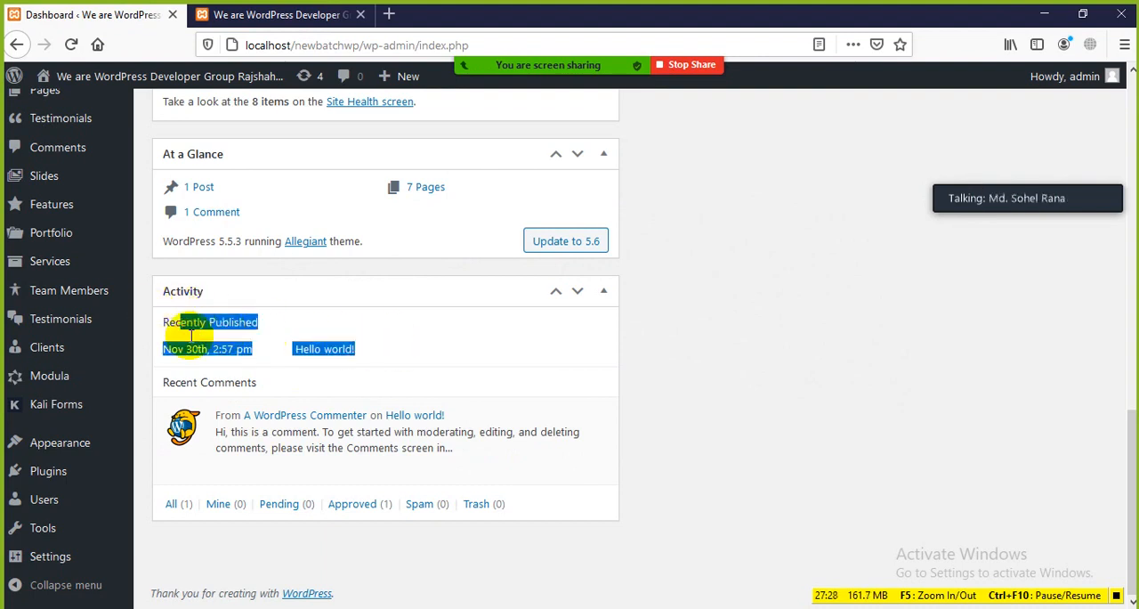
{"action": "left_click", "coordinate": [445, 357]}
{"action": "left_click_drag", "start_coordinate": [168, 382], "coordinate": [302, 402]}
{"action": "left_click", "coordinate": [570, 431]}
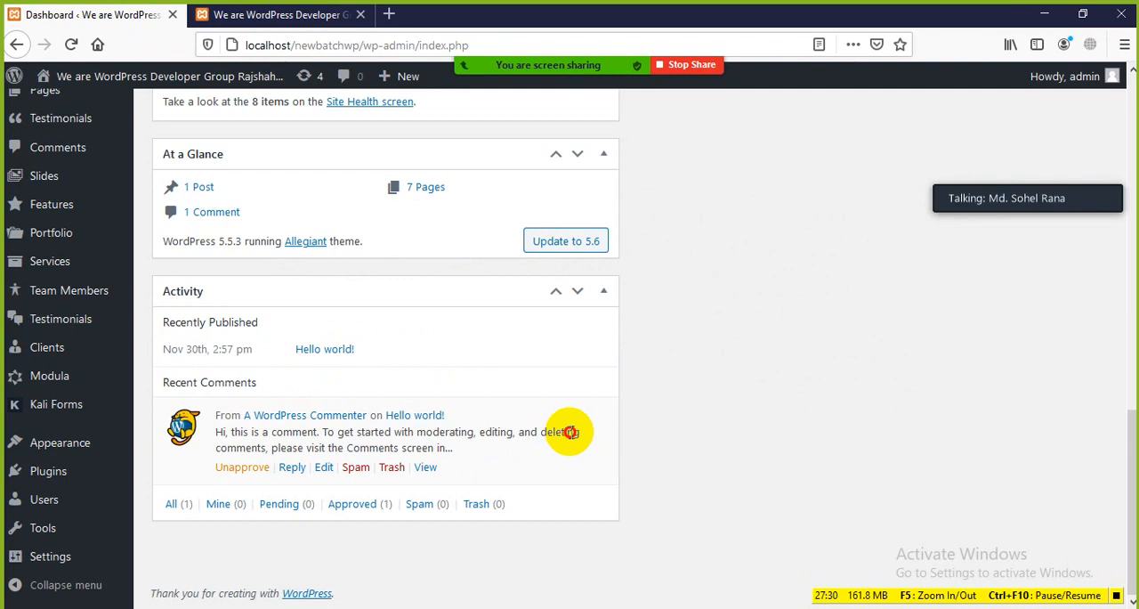
{"action": "left_click", "coordinate": [306, 15]}
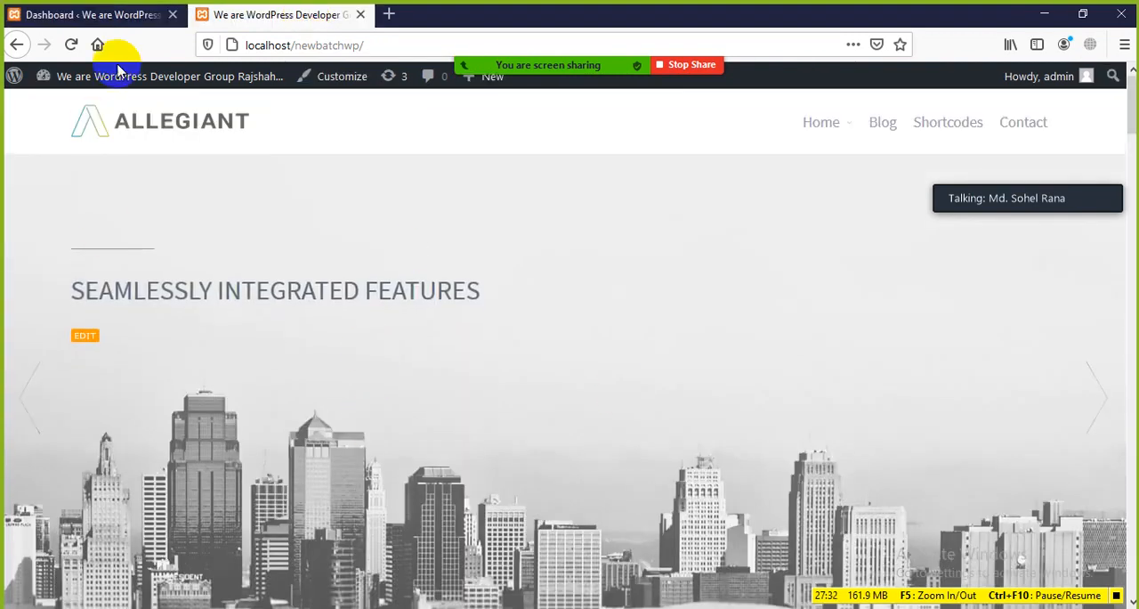
{"action": "left_click", "coordinate": [111, 15]}
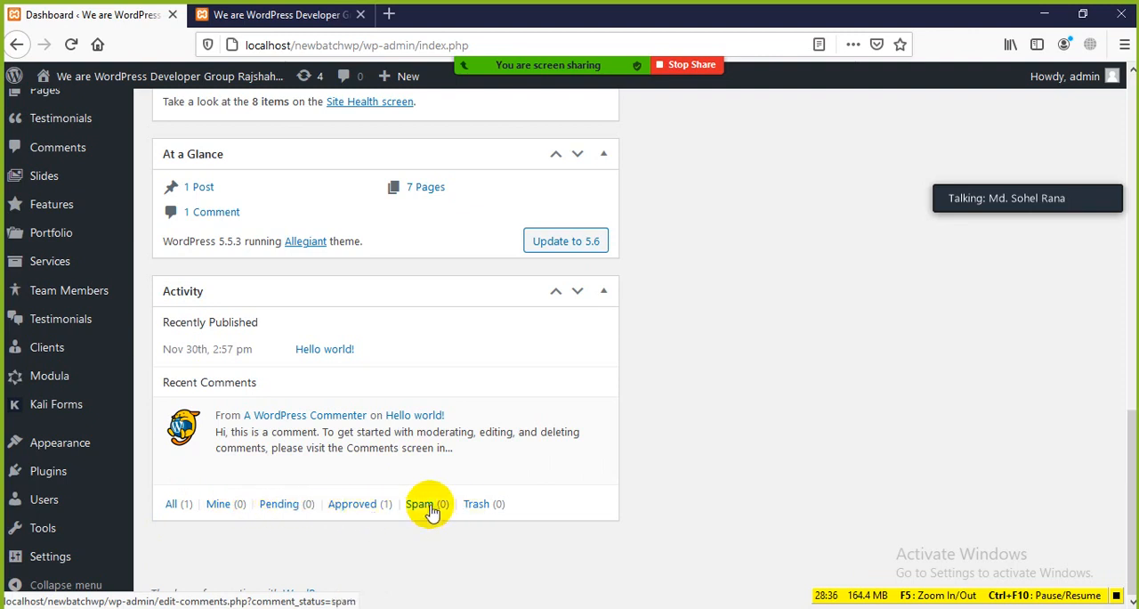
Hide the Activity box through Screen Options and look over the remaining boxes down to At a Glance
{"action": "scroll", "coordinate": [437, 437], "scroll_direction": "up", "scroll_amount": 10}
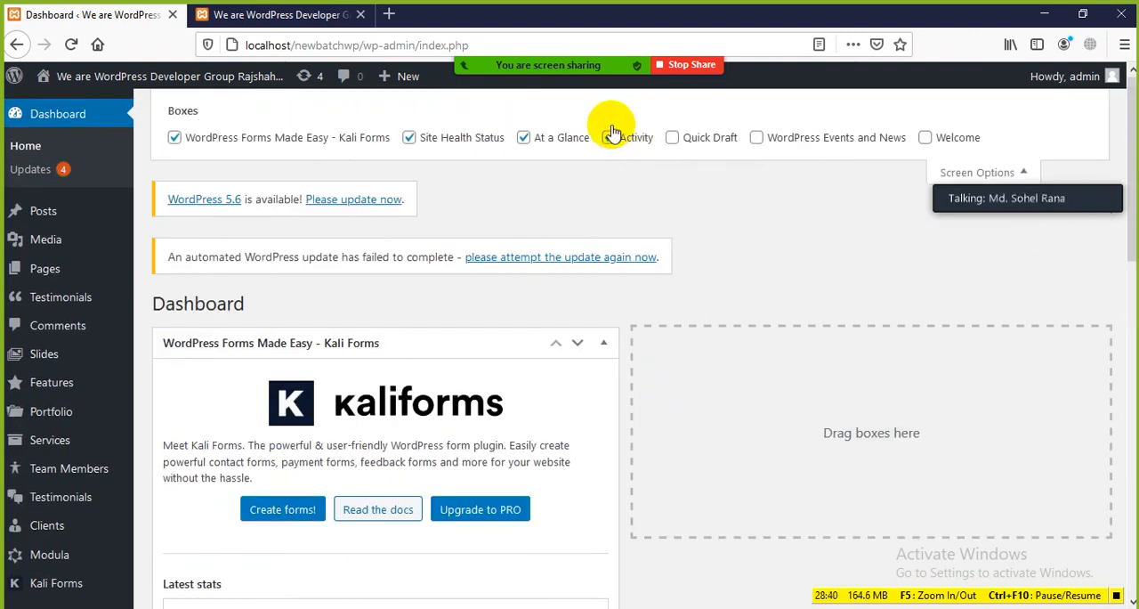
{"action": "scroll", "coordinate": [363, 491], "scroll_direction": "down", "scroll_amount": 5}
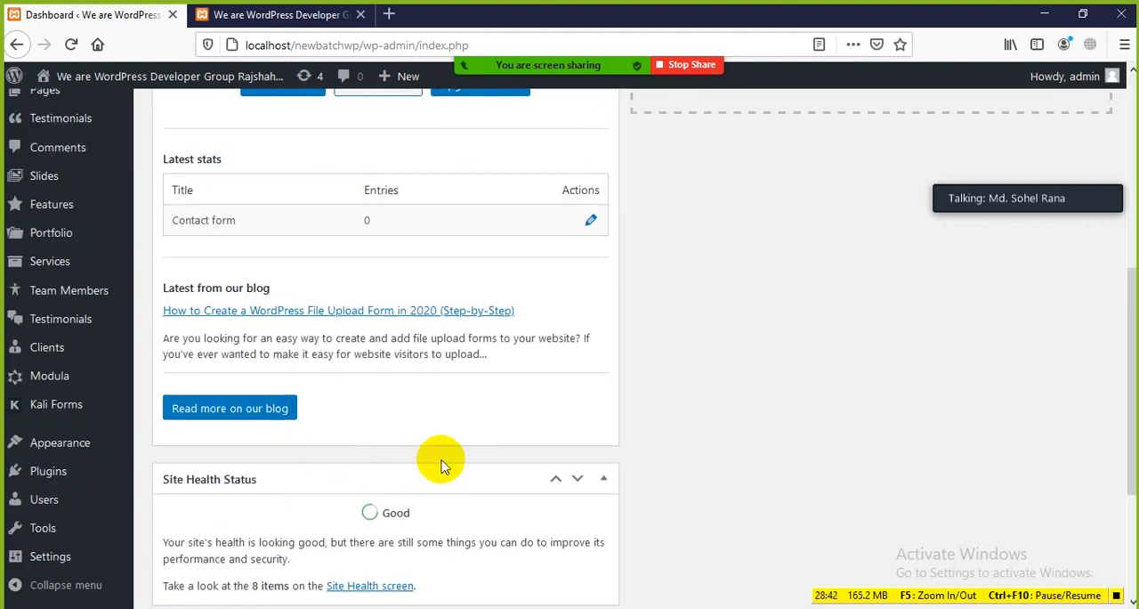
{"action": "scroll", "coordinate": [534, 374], "scroll_direction": "up", "scroll_amount": 5}
{"action": "scroll", "coordinate": [394, 357], "scroll_direction": "down", "scroll_amount": 5}
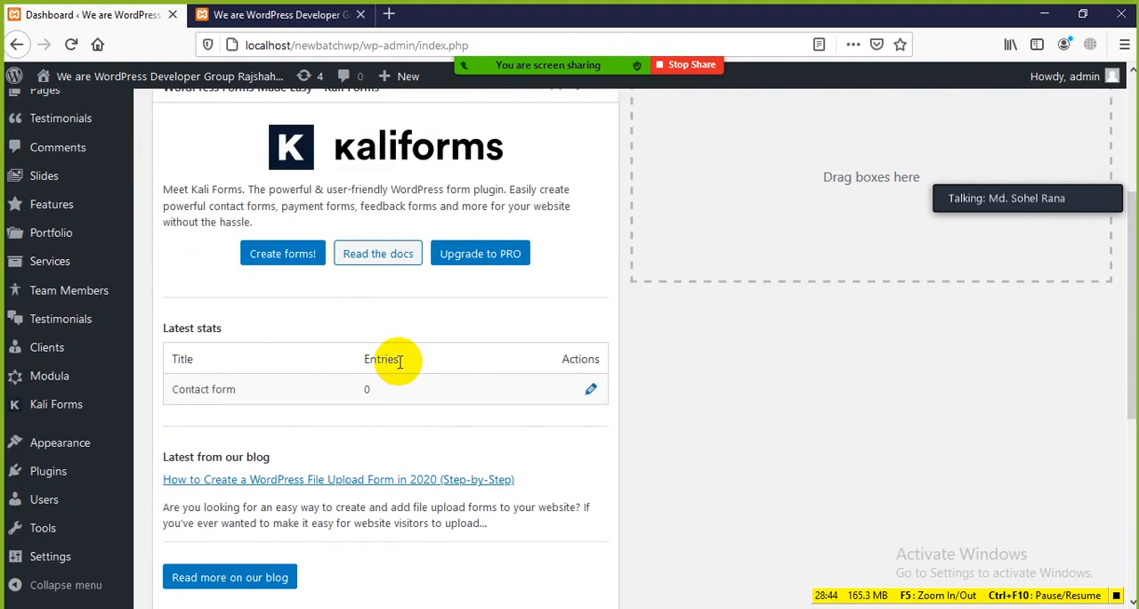
{"action": "scroll", "coordinate": [348, 397], "scroll_direction": "down", "scroll_amount": 3}
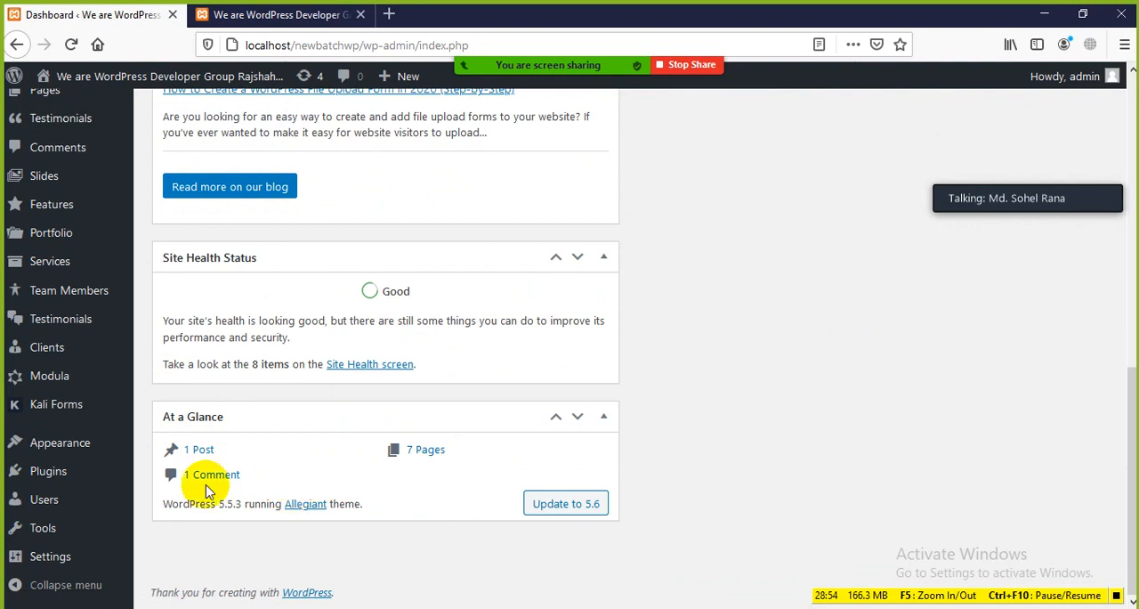
{"action": "scroll", "coordinate": [643, 348], "scroll_direction": "up", "scroll_amount": 10}
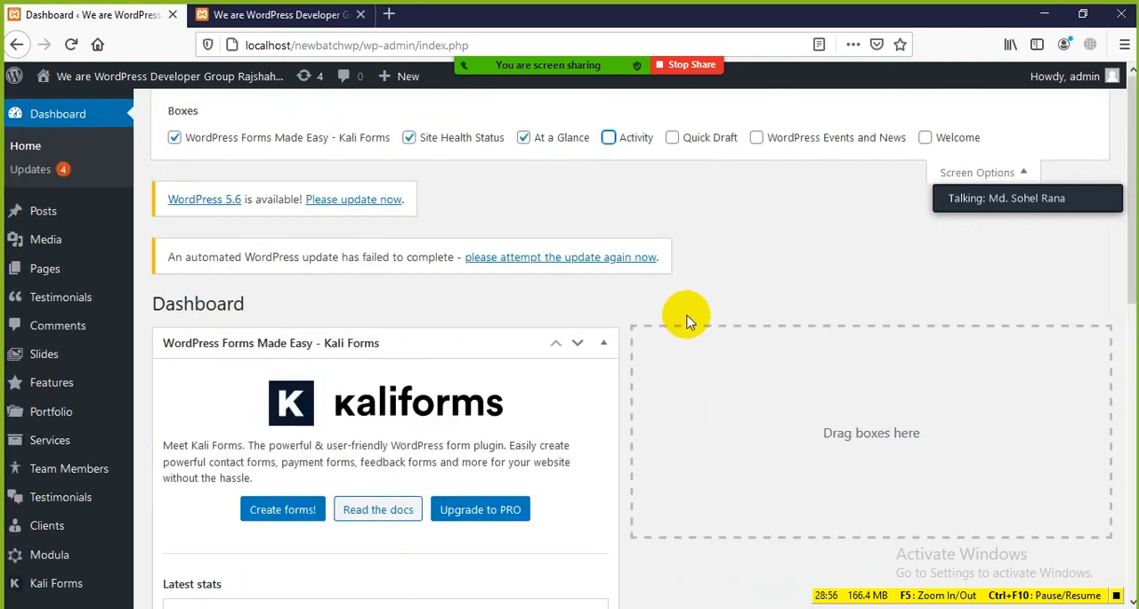
Hide the At a Glance box through Screen Options and look over the remaining boxes down to Site Health Status
{"action": "left_click", "coordinate": [524, 138]}
{"action": "scroll", "coordinate": [338, 561], "scroll_direction": "down", "scroll_amount": 8}
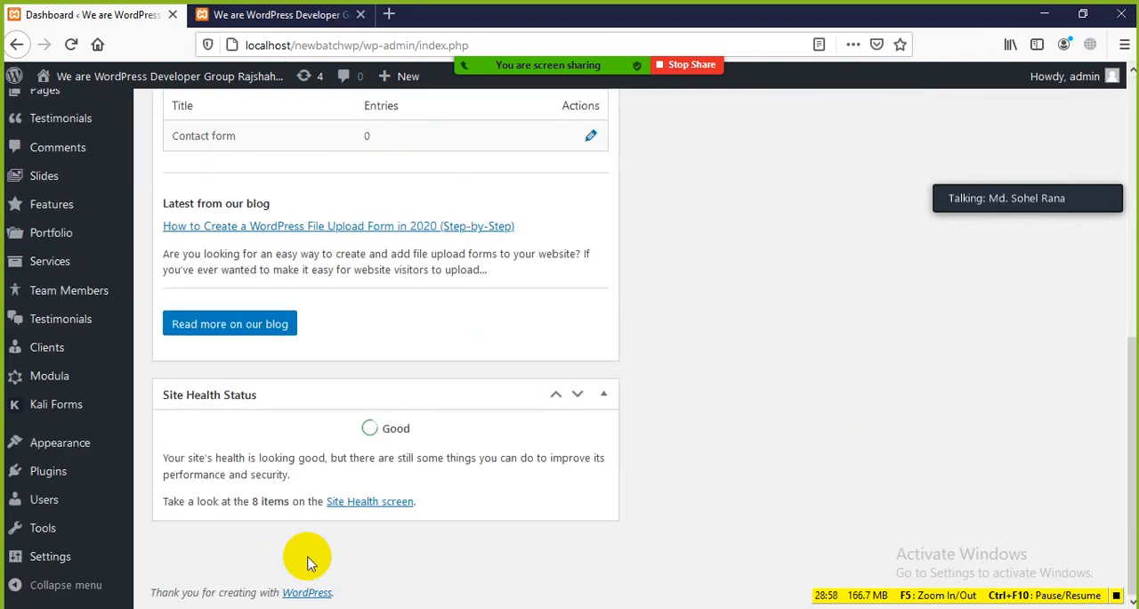
{"action": "scroll", "coordinate": [423, 508], "scroll_direction": "up", "scroll_amount": 10}
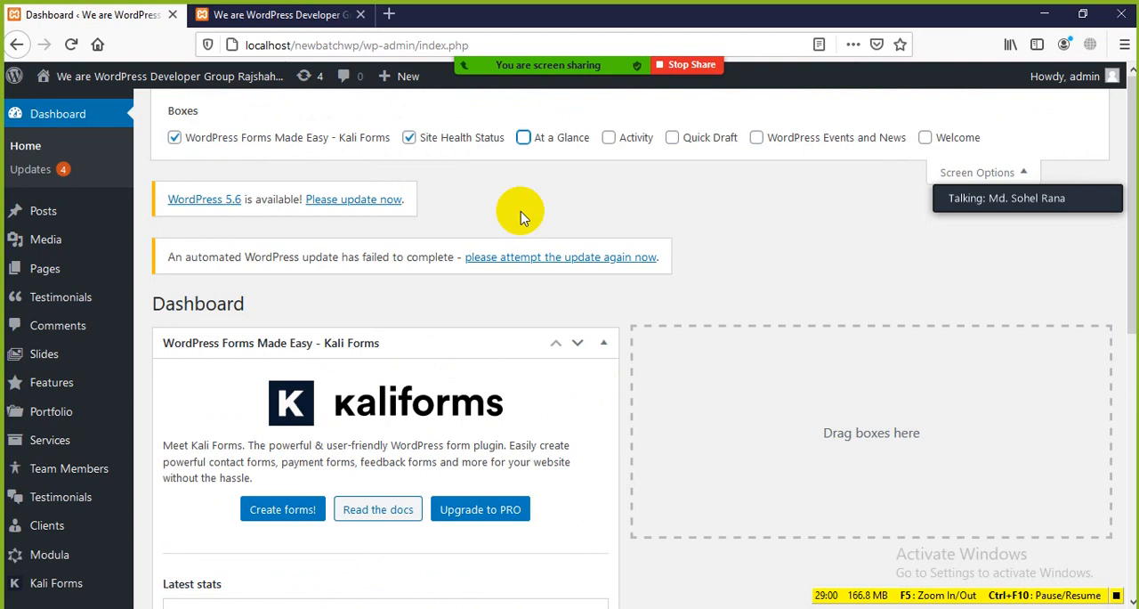
{"action": "scroll", "coordinate": [383, 451], "scroll_direction": "down", "scroll_amount": 4}
{"action": "scroll", "coordinate": [287, 400], "scroll_direction": "up", "scroll_amount": 3}
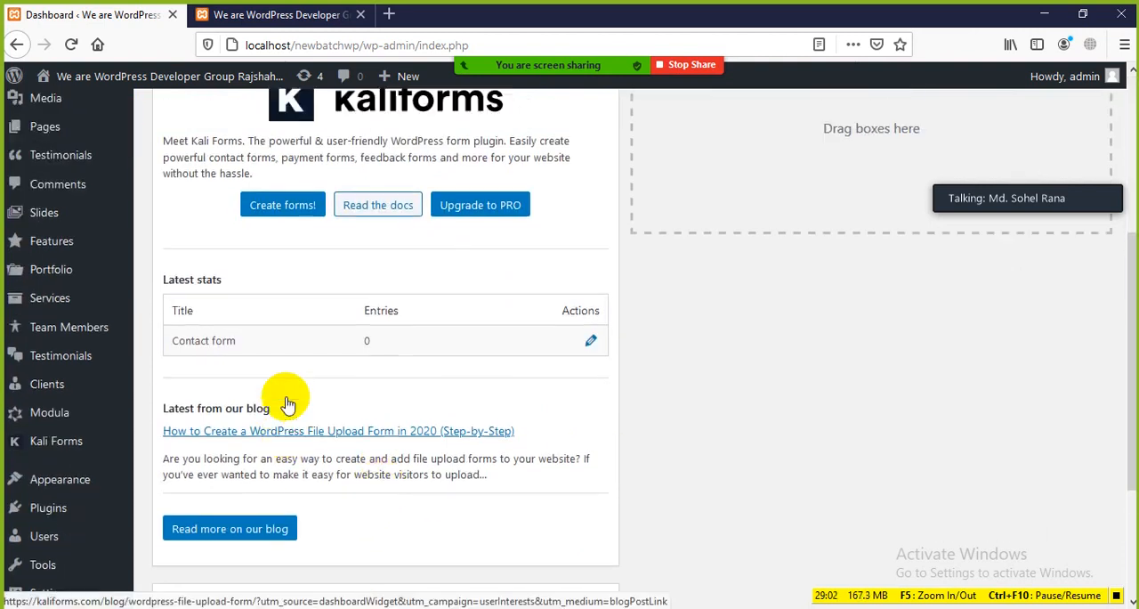
{"action": "scroll", "coordinate": [262, 382], "scroll_direction": "down", "scroll_amount": 4}
{"action": "scroll", "coordinate": [347, 436], "scroll_direction": "down", "scroll_amount": 2}
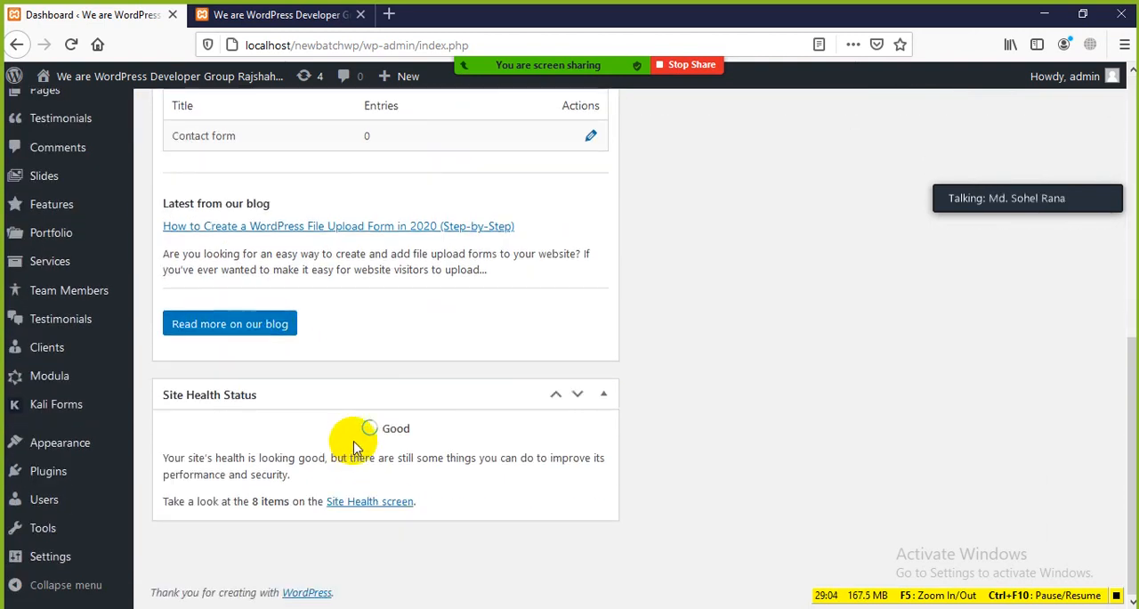
Point out the heading and status indicator of the Site Health Status box by highlighting them
{"action": "double_click", "coordinate": [402, 431]}
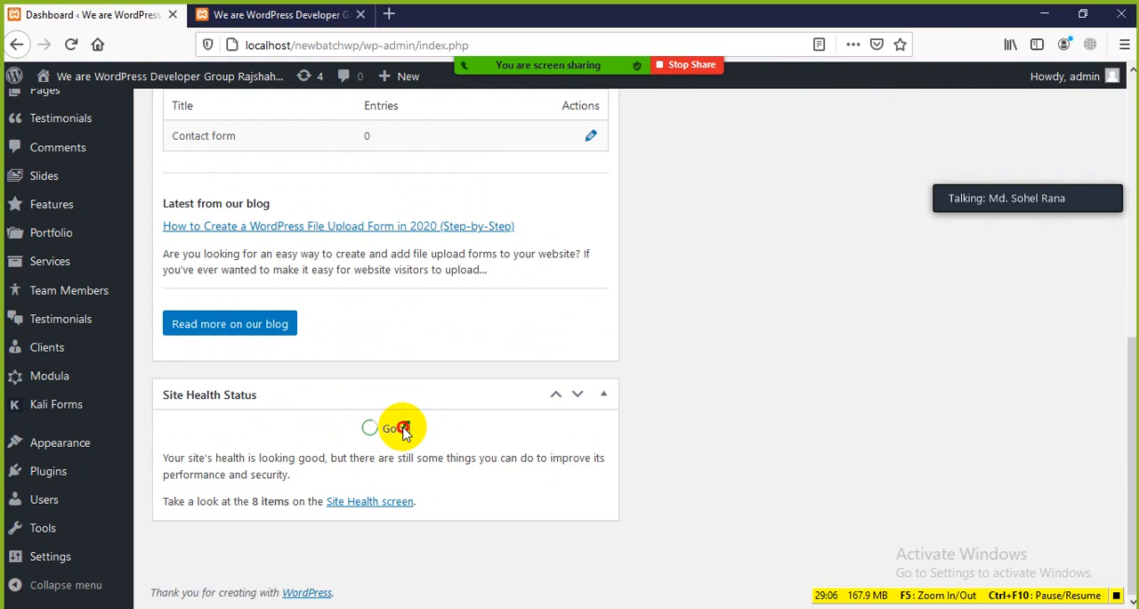
{"action": "mouse_move", "coordinate": [152, 393]}
{"action": "left_mouse_down"}
{"action": "mouse_move", "coordinate": [242, 400]}
{"action": "mouse_move", "coordinate": [330, 437]}
{"action": "left_mouse_up"}
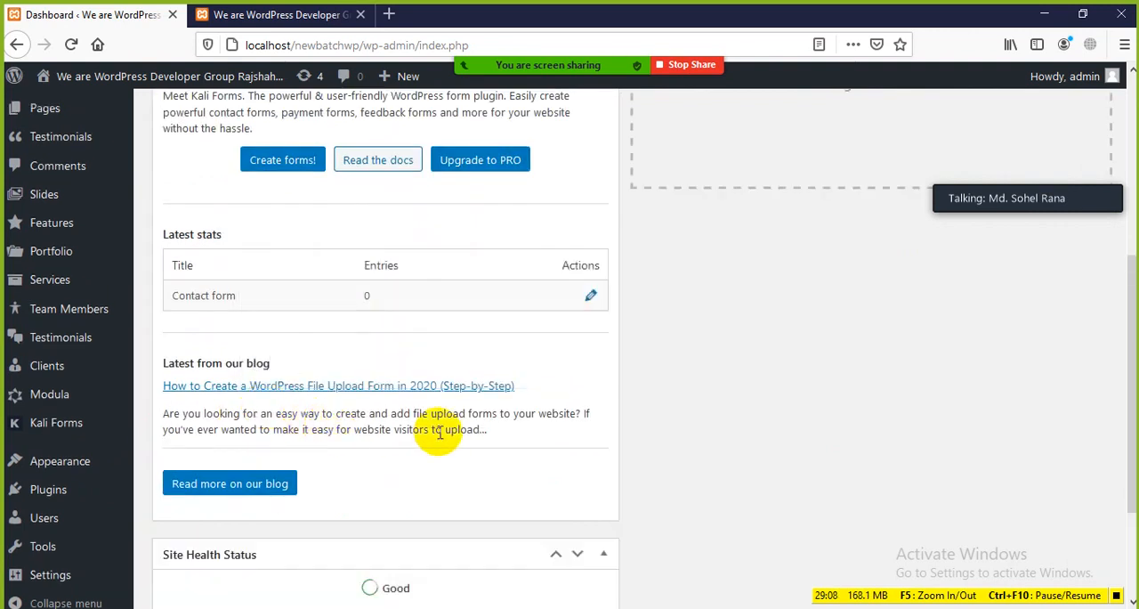
{"action": "scroll", "coordinate": [406, 427], "scroll_direction": "up", "scroll_amount": 5}
{"action": "scroll", "coordinate": [525, 449], "scroll_direction": "down", "scroll_amount": 5}
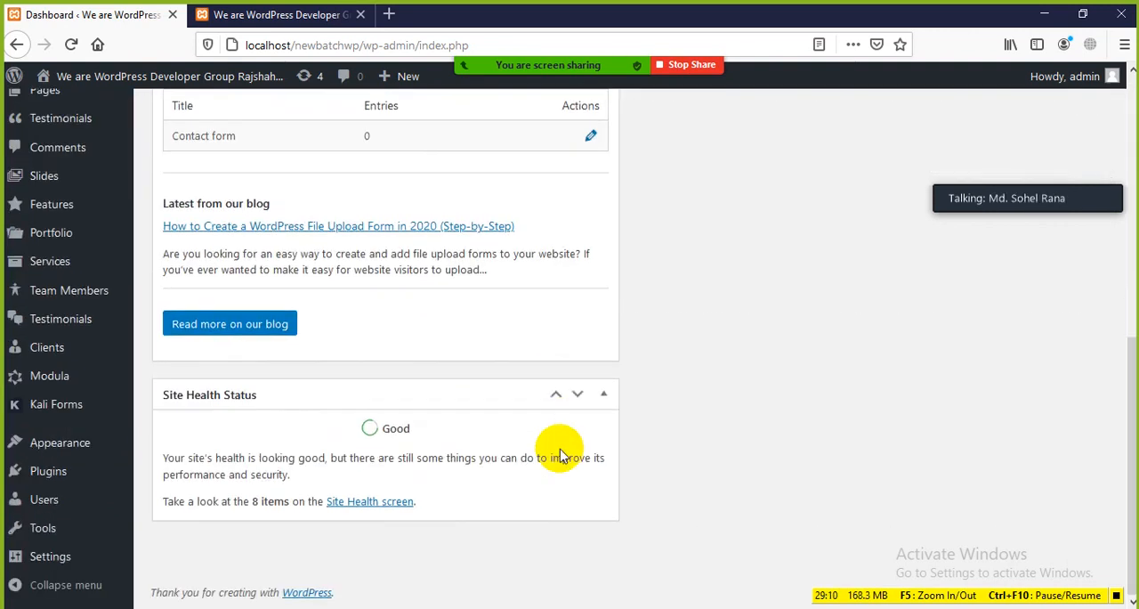
{"action": "left_click_drag", "start_coordinate": [410, 429], "coordinate": [368, 433]}
{"action": "left_click", "coordinate": [506, 457]}
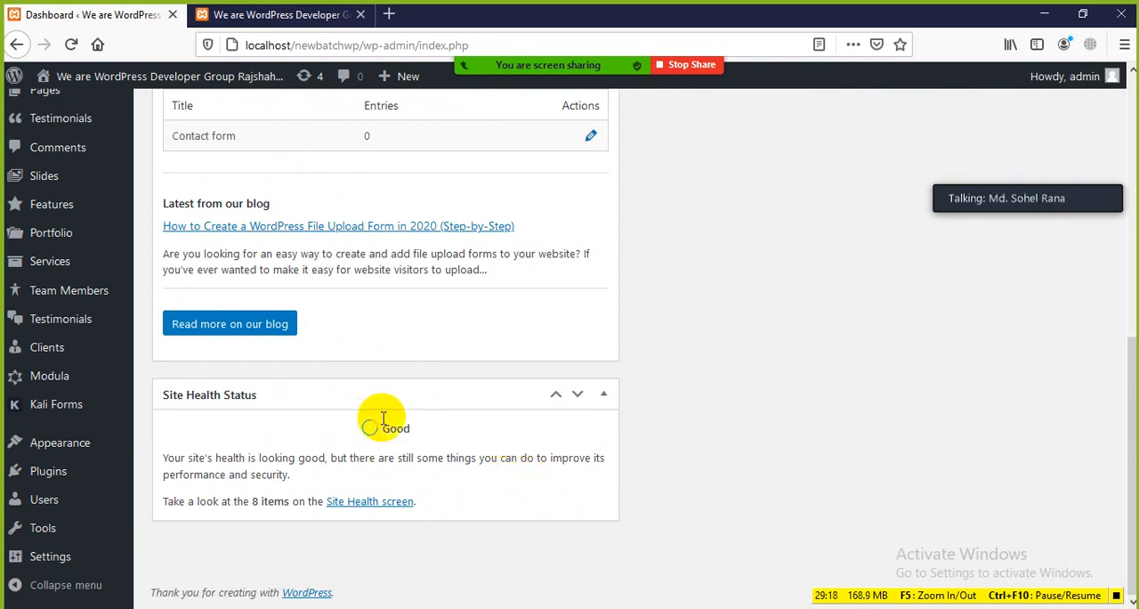
Hide the Site Health Status box through Screen Options and check the end of the Dashboard
{"action": "scroll", "coordinate": [677, 416], "scroll_direction": "up", "scroll_amount": 6}
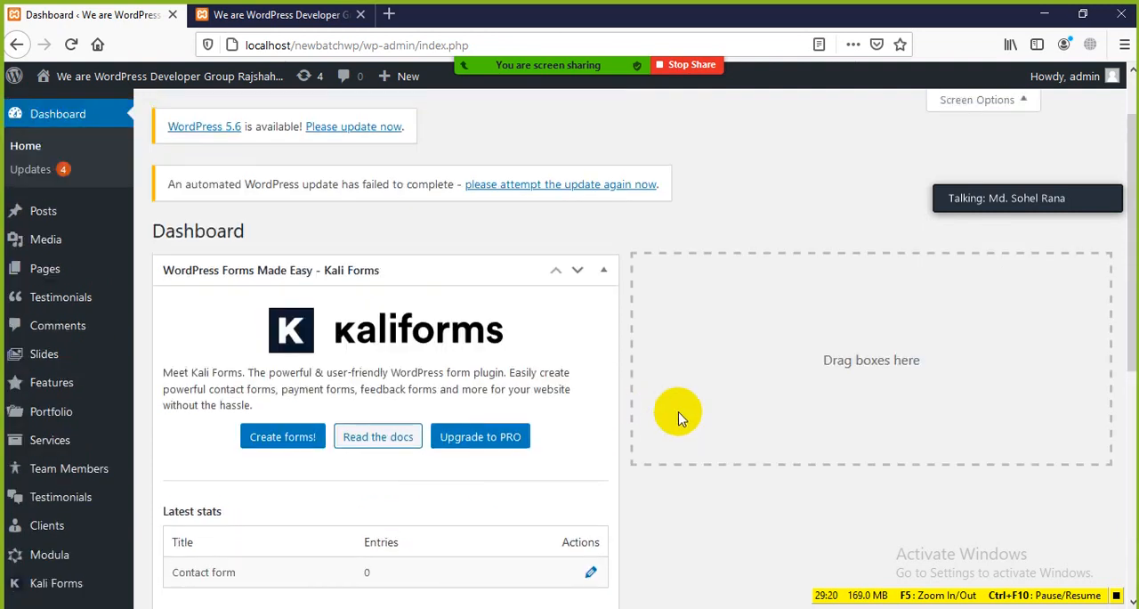
{"action": "scroll", "coordinate": [521, 547], "scroll_direction": "down", "scroll_amount": 4}
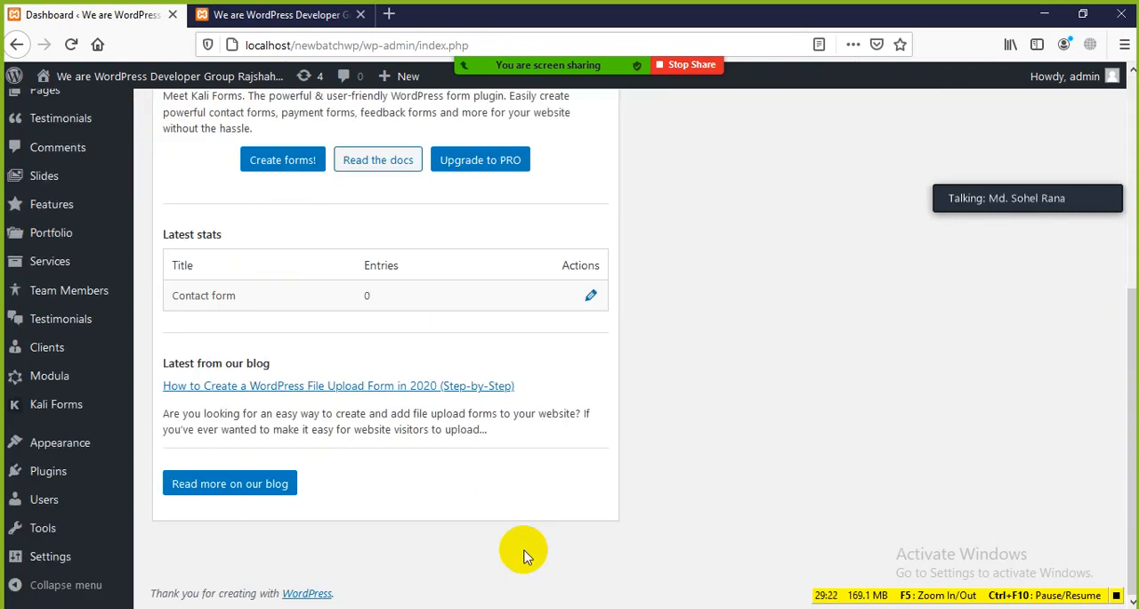
{"action": "scroll", "coordinate": [374, 499], "scroll_direction": "up", "scroll_amount": 4}
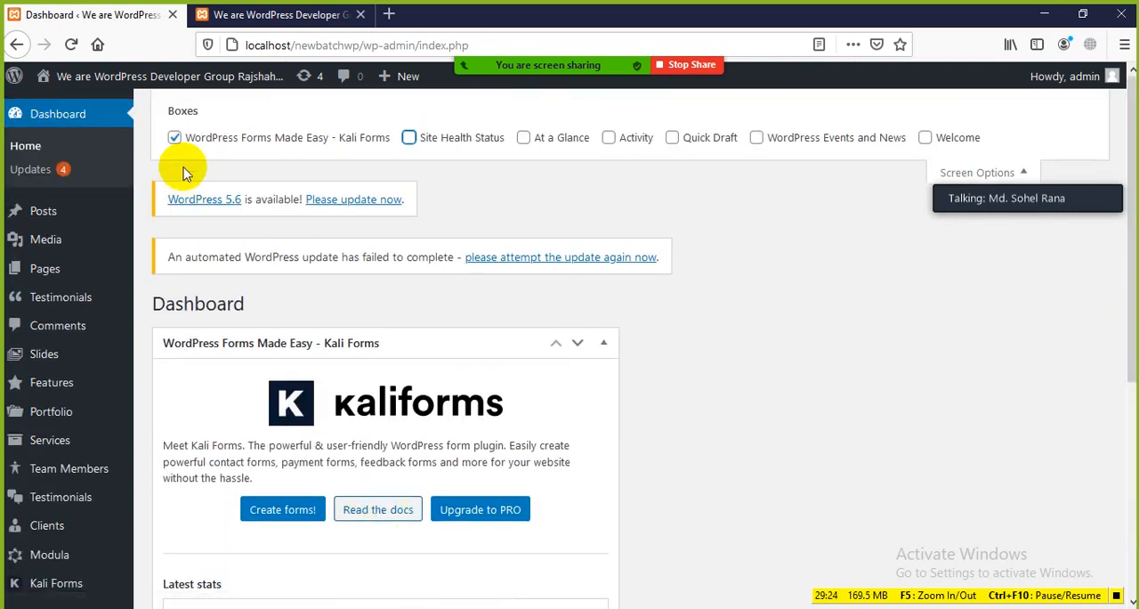
Hide the WordPress Forms Made Easy - Kali Forms box through Screen Options and check both Dashboard columns
{"action": "left_click", "coordinate": [174, 140]}
{"action": "scroll", "coordinate": [499, 330], "scroll_direction": "down", "scroll_amount": 3}
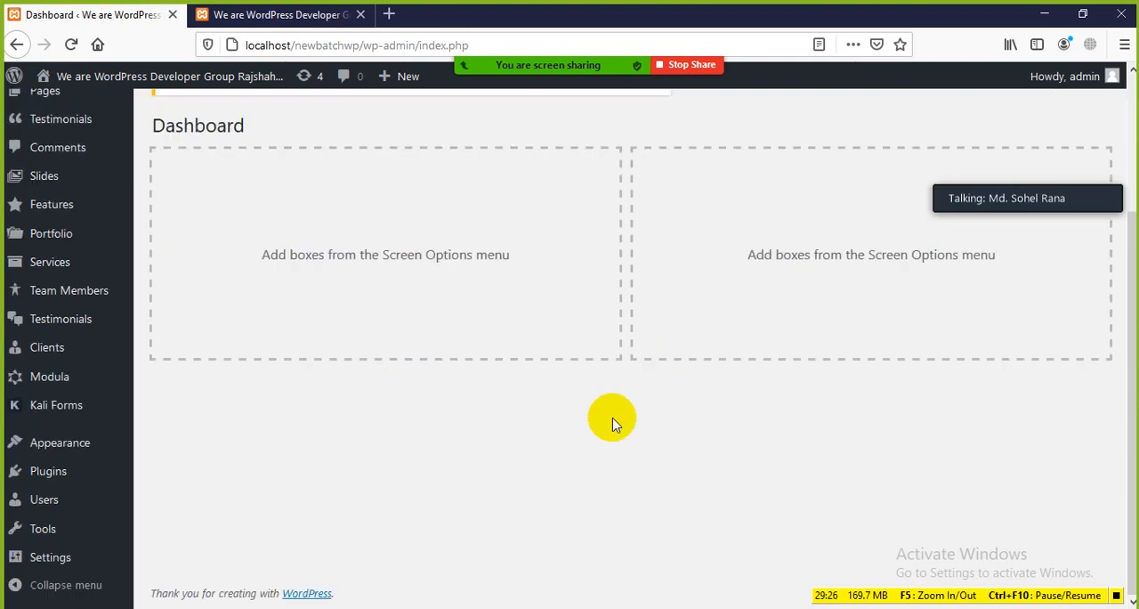
{"action": "scroll", "coordinate": [703, 360], "scroll_direction": "up", "scroll_amount": 3}
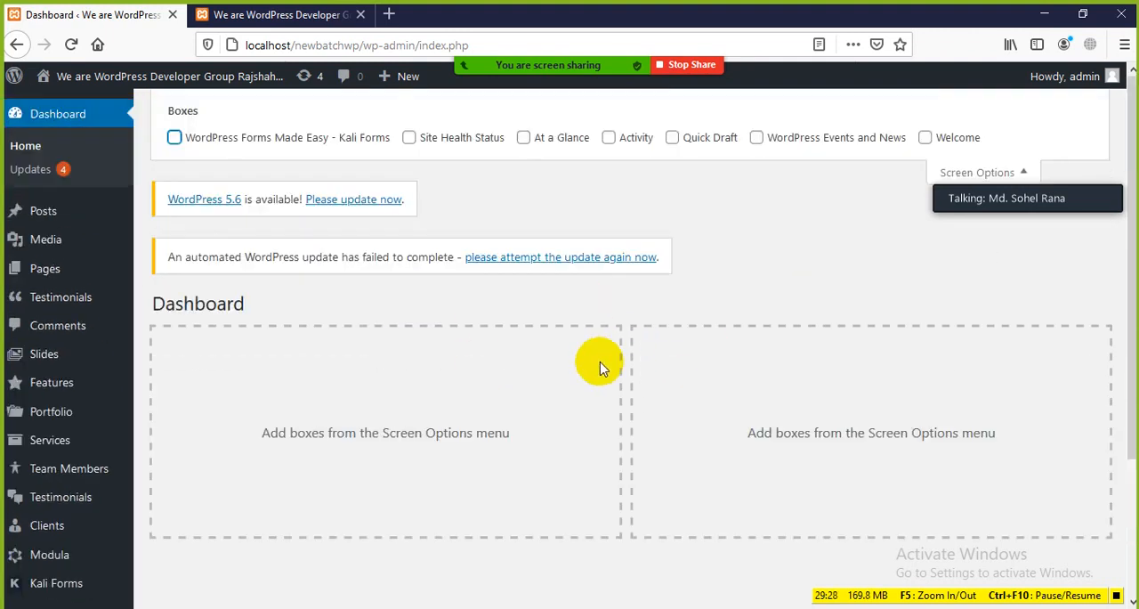
Collapse and reopen Screen Options, show all seven Dashboard boxes again from Welcome to Kali Forms, and check them on the page
{"action": "left_click", "coordinate": [983, 172]}
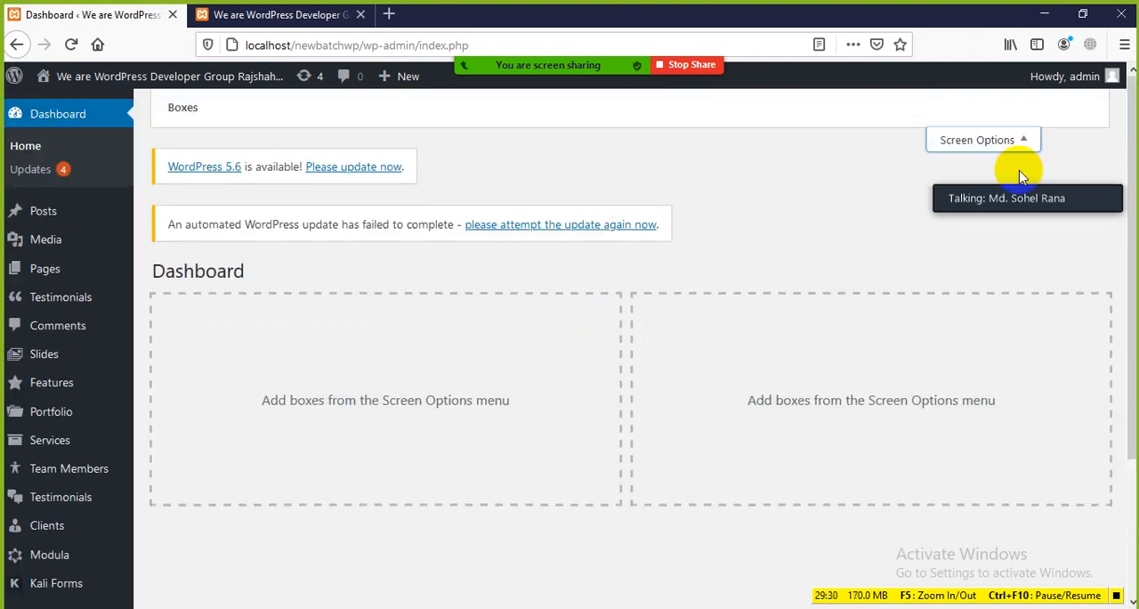
{"action": "left_click", "coordinate": [1005, 101]}
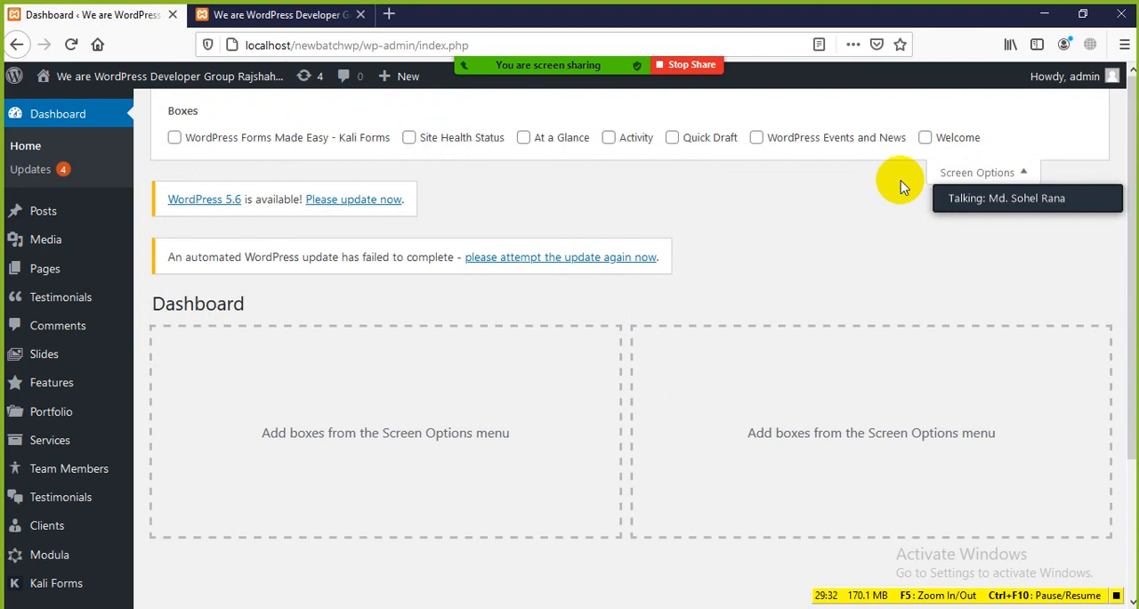
{"action": "left_click", "coordinate": [925, 138]}
{"action": "left_click", "coordinate": [756, 138]}
{"action": "left_click", "coordinate": [672, 138]}
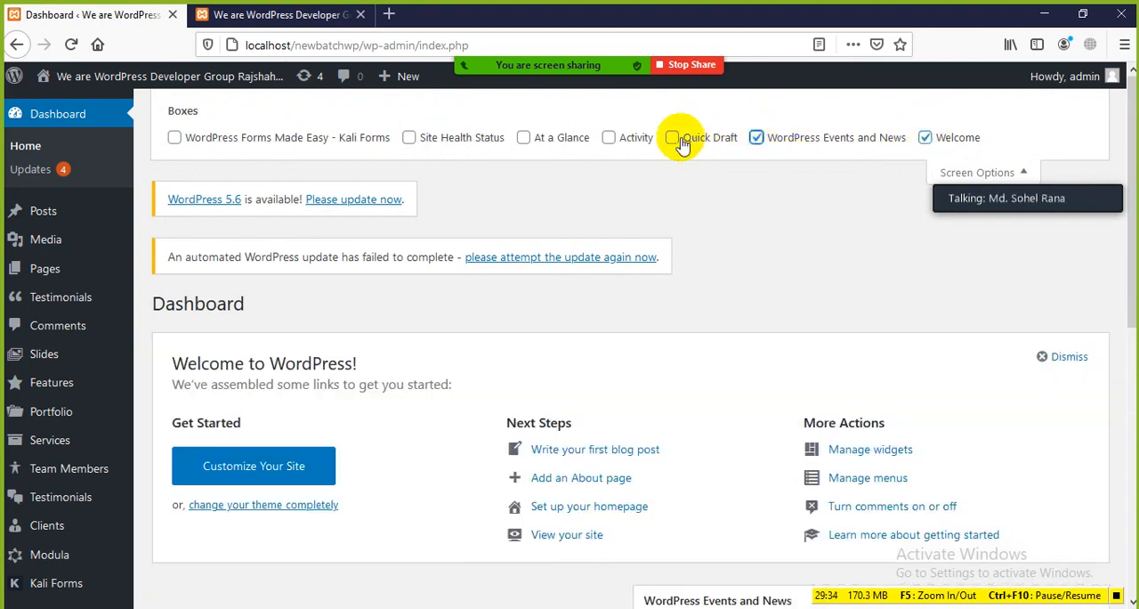
{"action": "left_click", "coordinate": [633, 142]}
{"action": "left_click", "coordinate": [523, 137]}
{"action": "left_click", "coordinate": [409, 138]}
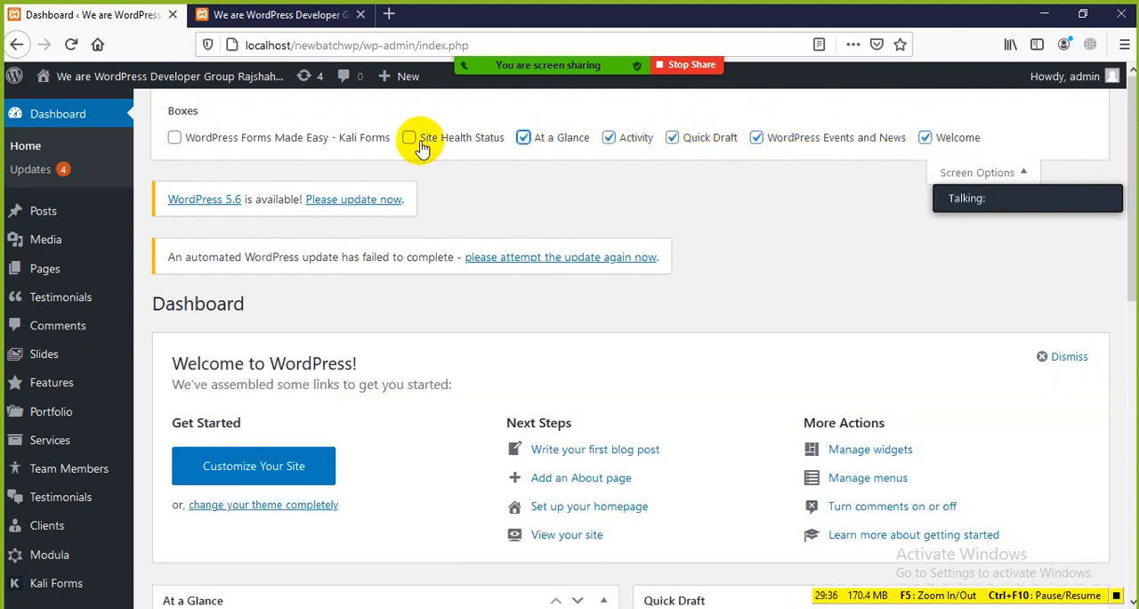
{"action": "left_click", "coordinate": [174, 137]}
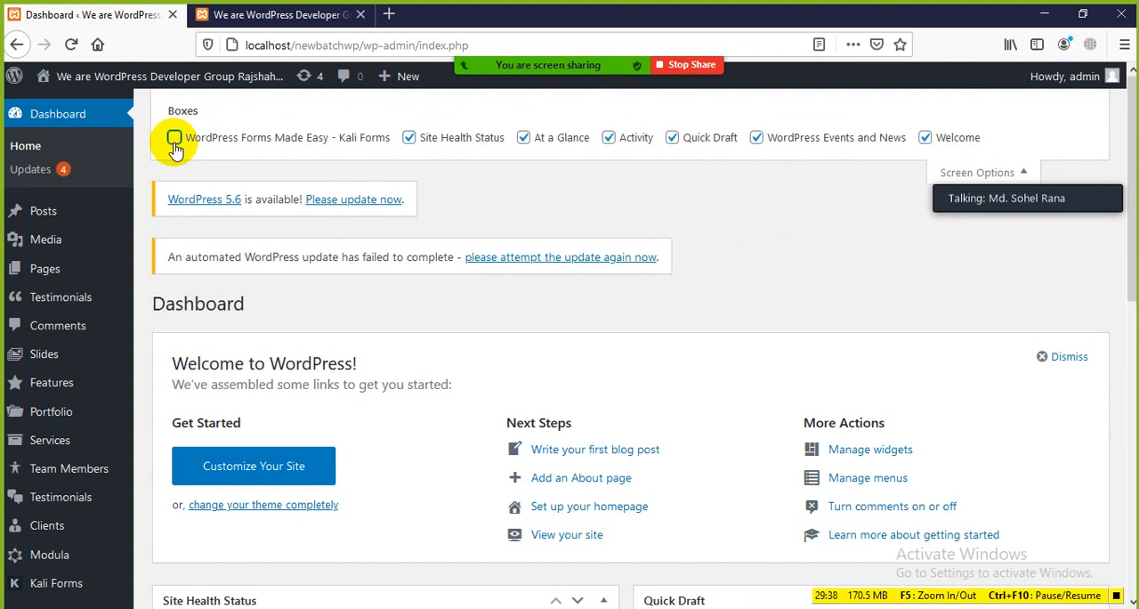
{"action": "scroll", "coordinate": [659, 445], "scroll_direction": "down", "scroll_amount": 2}
{"action": "scroll", "coordinate": [659, 443], "scroll_direction": "down", "scroll_amount": 10}
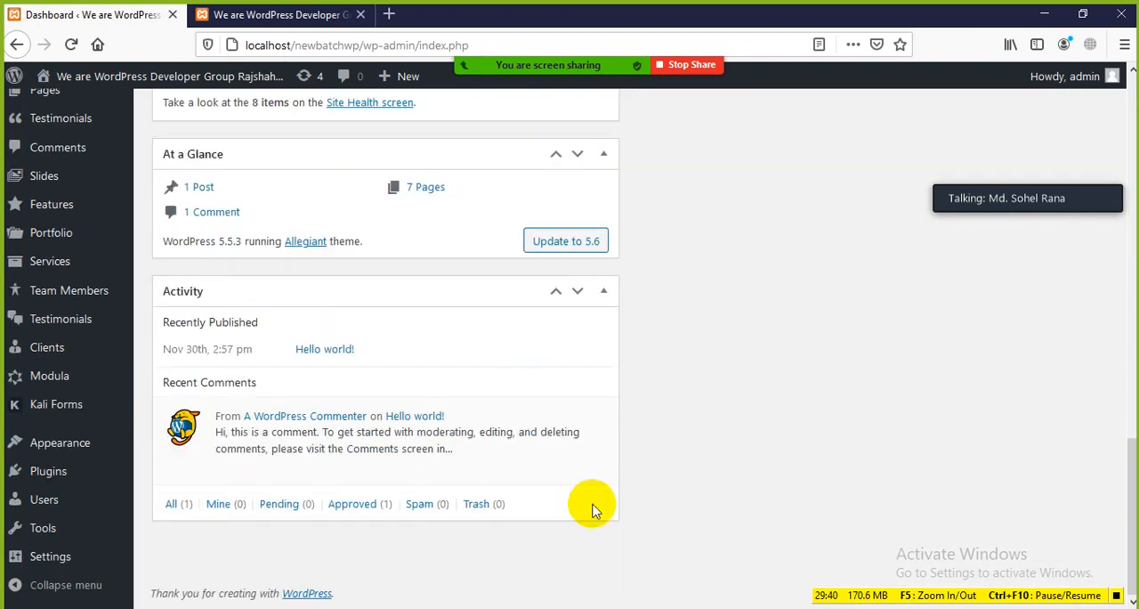
{"action": "scroll", "coordinate": [648, 556], "scroll_direction": "up", "scroll_amount": 12}
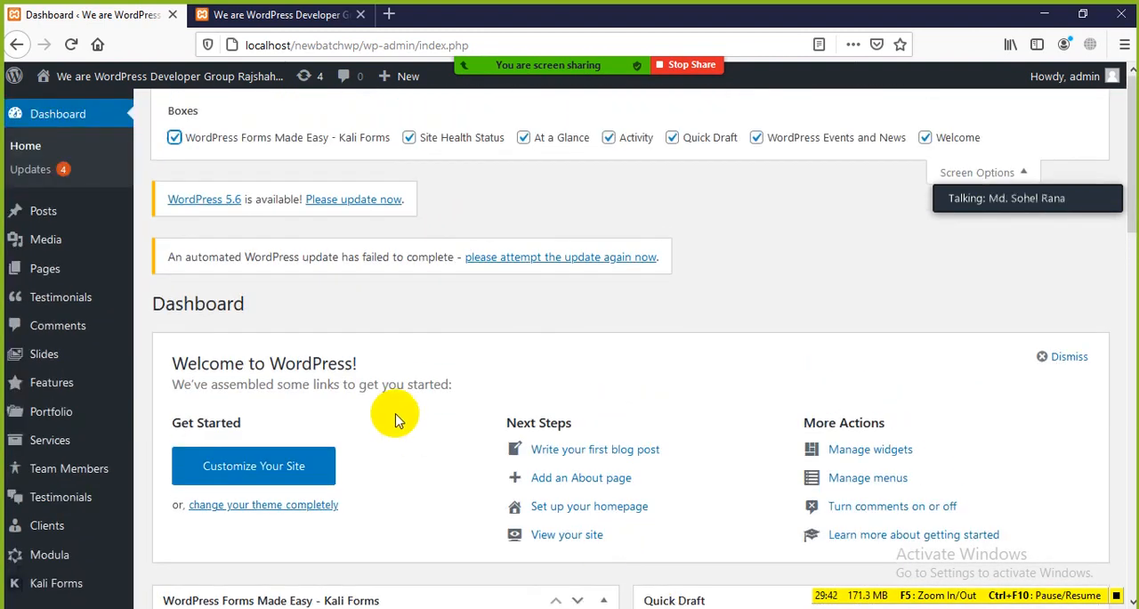
Move the Activity box up to sit directly above Site Health Status
{"action": "scroll", "coordinate": [427, 425], "scroll_direction": "down", "scroll_amount": 8}
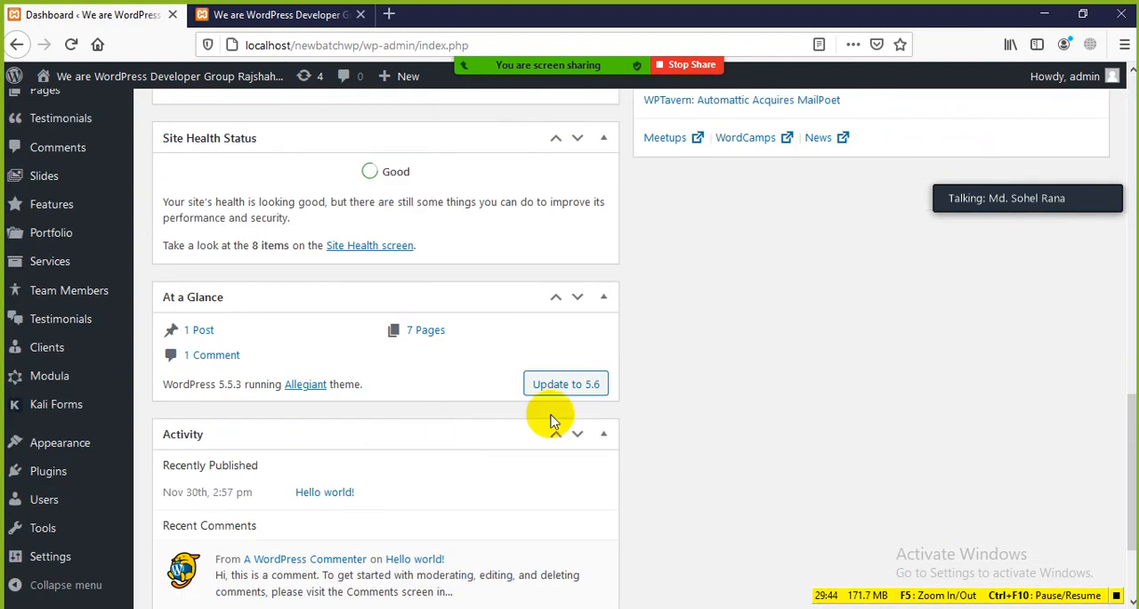
{"action": "scroll", "coordinate": [552, 419], "scroll_direction": "down", "scroll_amount": 2}
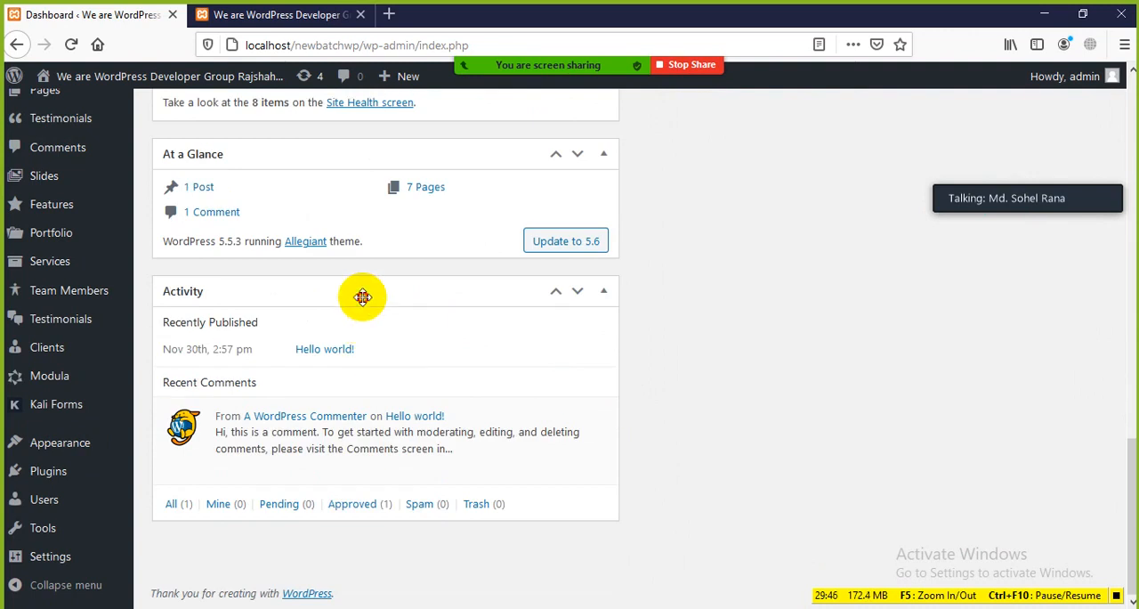
{"action": "mouse_move", "coordinate": [362, 297]}
{"action": "left_mouse_down"}
{"action": "mouse_move", "coordinate": [552, 315]}
{"action": "mouse_move", "coordinate": [934, 312]}
{"action": "mouse_move", "coordinate": [949, 292]}
{"action": "mouse_move", "coordinate": [890, 311]}
{"action": "left_mouse_up"}
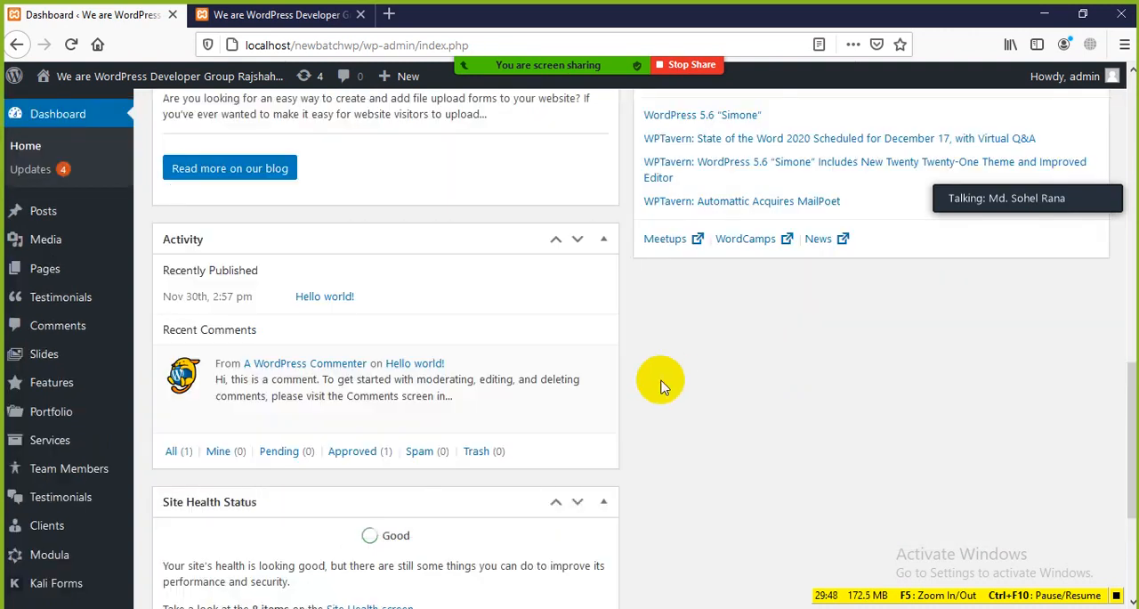
Move the At a Glance box up between the Activity and Site Health Status boxes
{"action": "scroll", "coordinate": [660, 381], "scroll_direction": "down", "scroll_amount": 4}
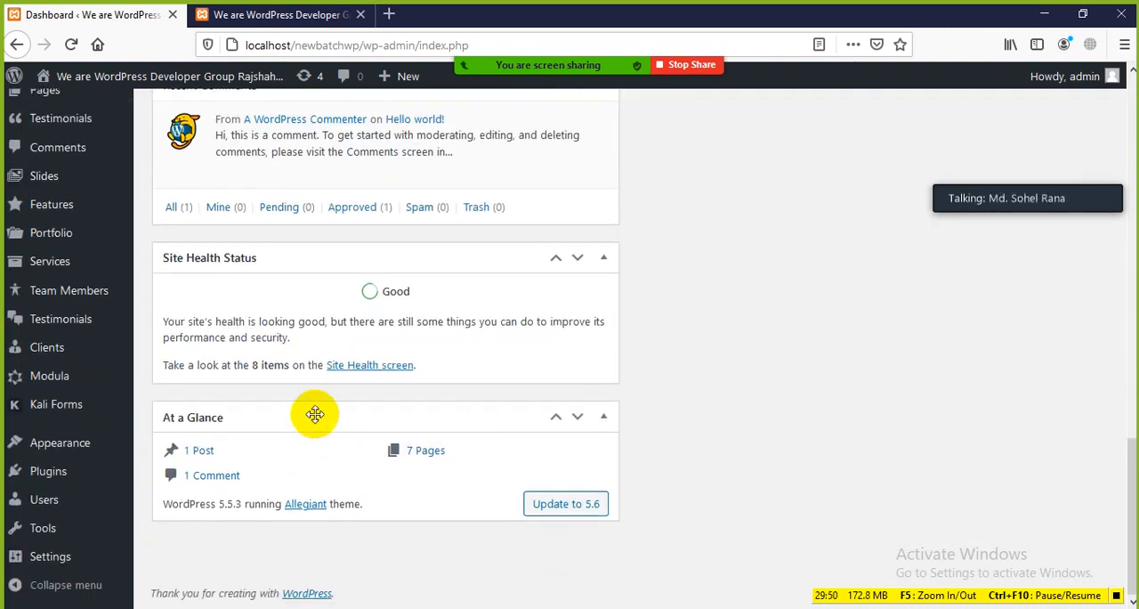
{"action": "left_click_drag", "start_coordinate": [315, 413], "coordinate": [769, 414]}
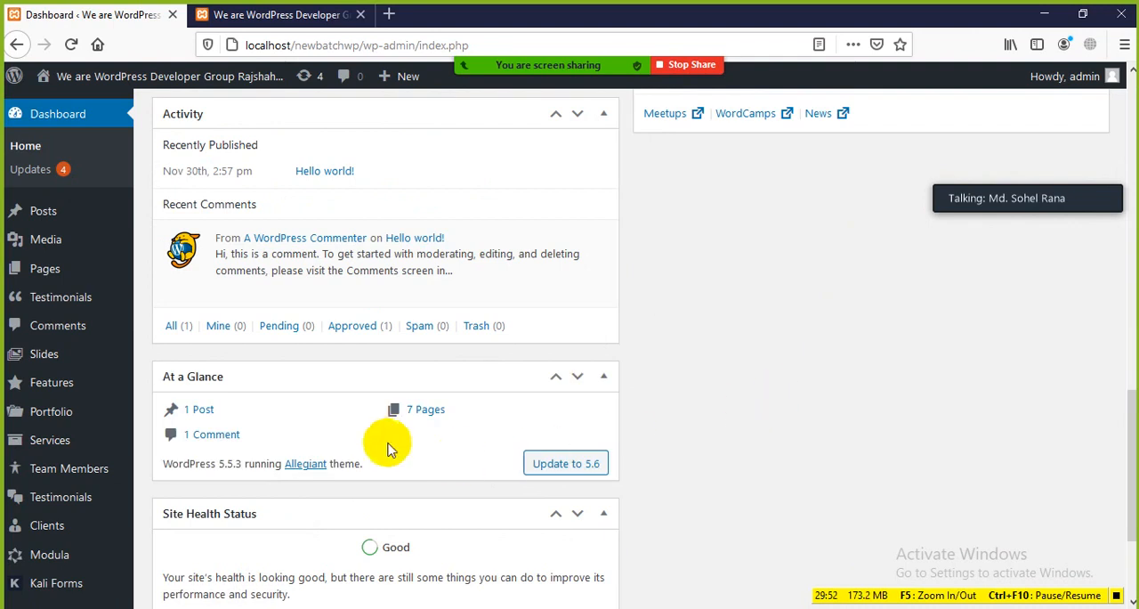
{"action": "scroll", "coordinate": [385, 445], "scroll_direction": "down", "scroll_amount": 2}
{"action": "scroll", "coordinate": [378, 435], "scroll_direction": "up", "scroll_amount": 5}
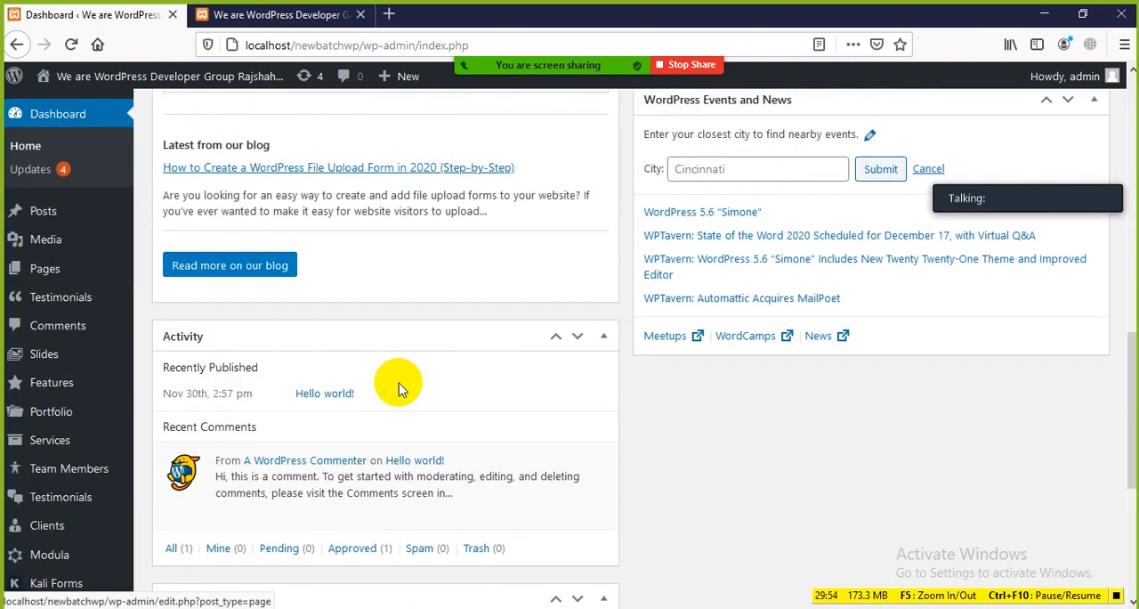
Move the Activity box to the other Dashboard column, beneath WordPress Events and News
{"action": "left_click_drag", "start_coordinate": [452, 338], "coordinate": [614, 491]}
{"action": "scroll", "coordinate": [804, 276], "scroll_direction": "down", "scroll_amount": 1}
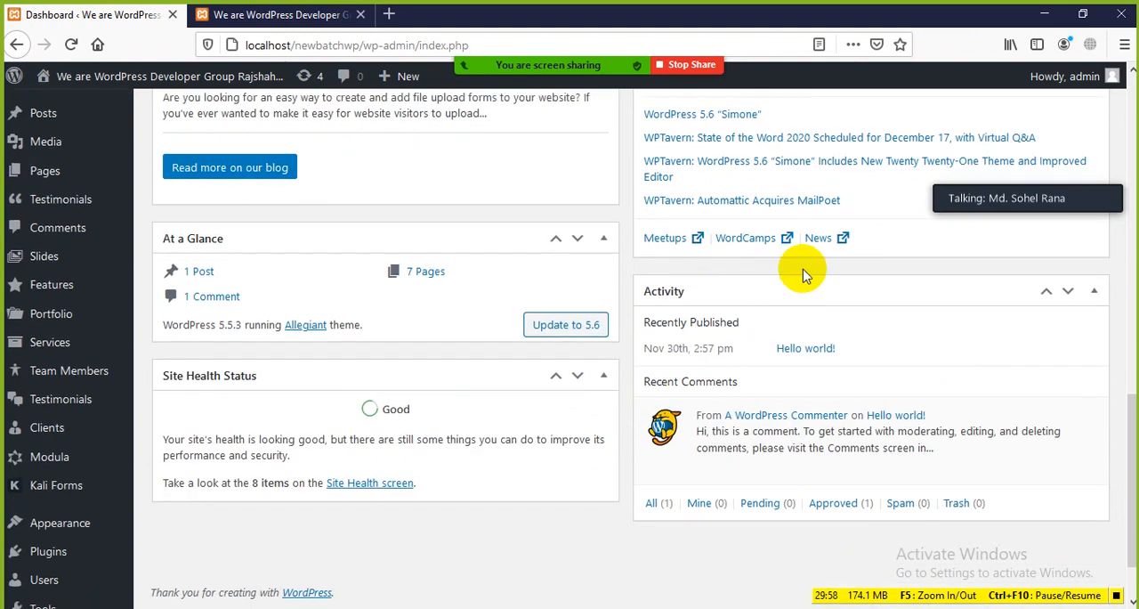
{"action": "scroll", "coordinate": [757, 283], "scroll_direction": "down", "scroll_amount": 1}
{"action": "scroll", "coordinate": [723, 267], "scroll_direction": "up", "scroll_amount": 1}
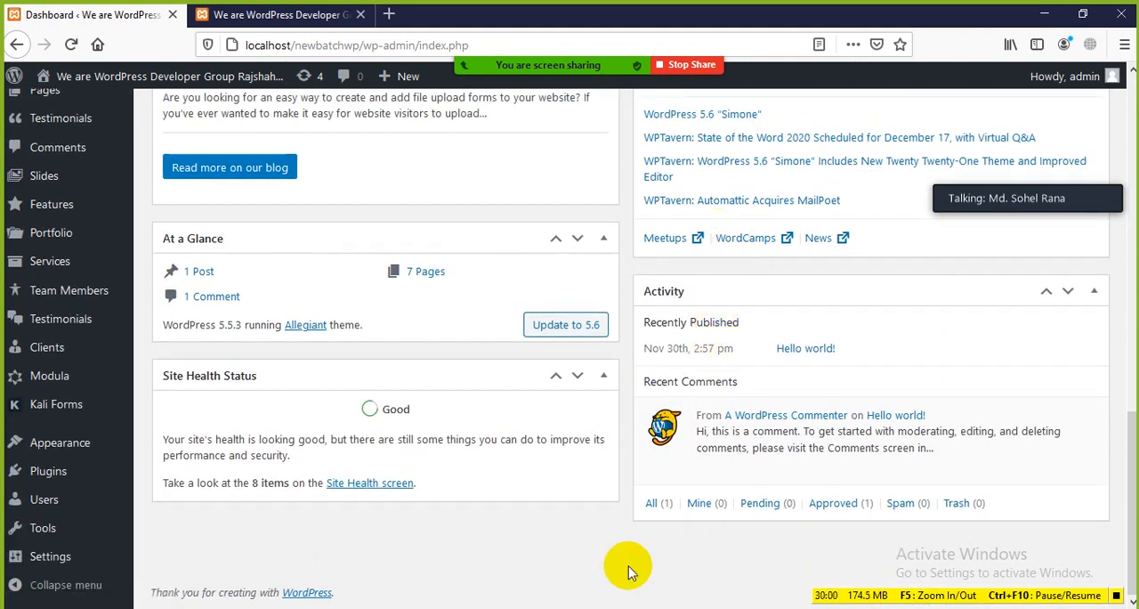
Collapse the WordPress Forms Made Easy - Kali Forms box and move it down one place, below At a Glance
{"action": "scroll", "coordinate": [703, 382], "scroll_direction": "up", "scroll_amount": 3}
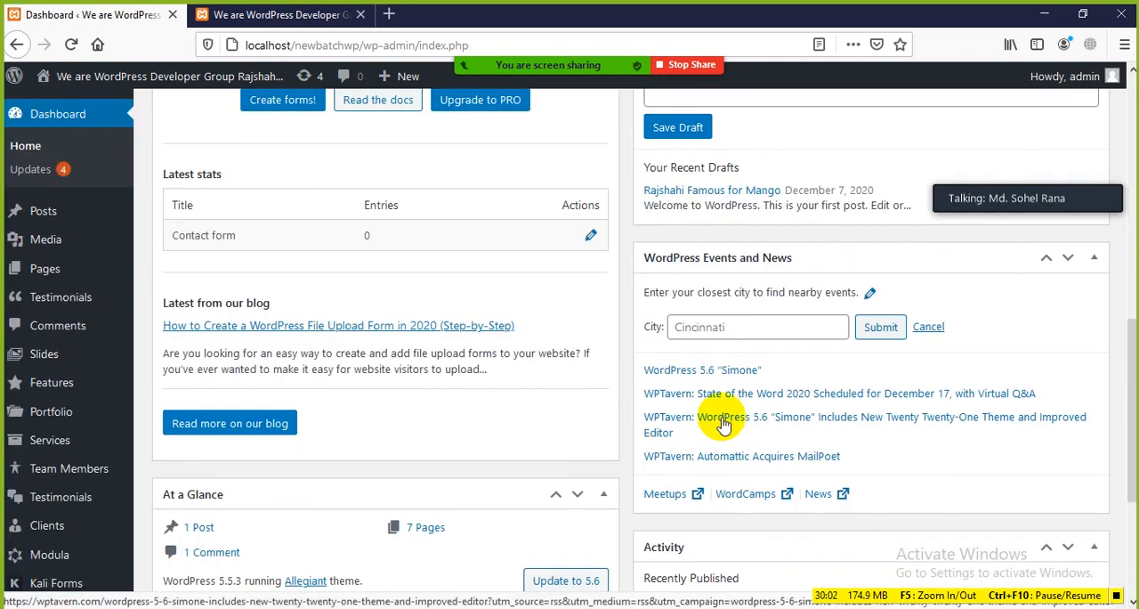
{"action": "scroll", "coordinate": [730, 276], "scroll_direction": "up", "scroll_amount": 2}
{"action": "scroll", "coordinate": [774, 336], "scroll_direction": "up", "scroll_amount": 2}
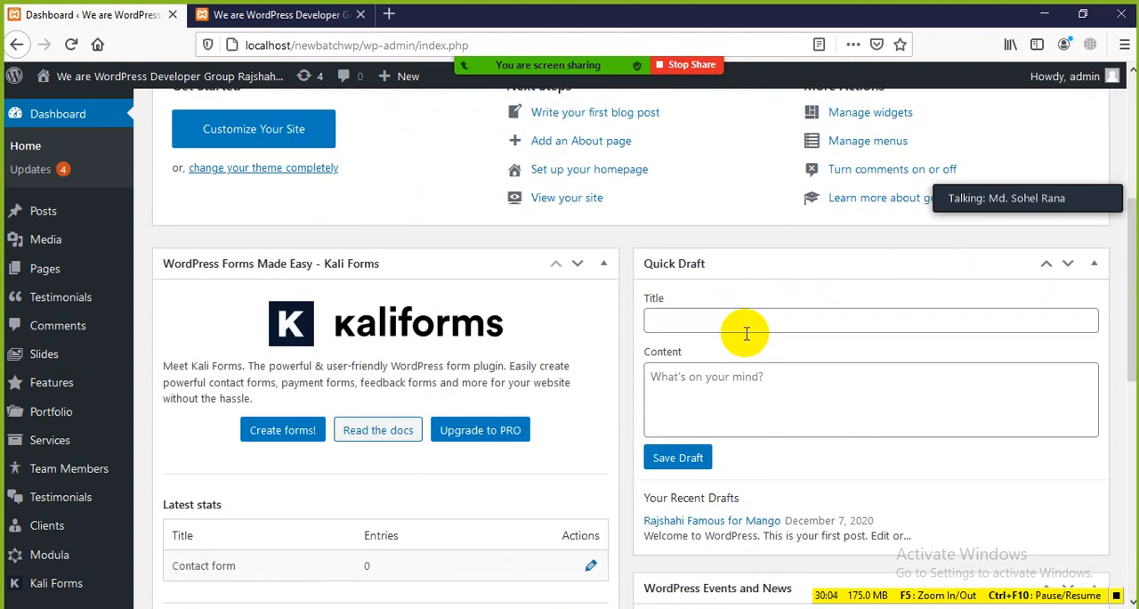
{"action": "scroll", "coordinate": [729, 329], "scroll_direction": "up", "scroll_amount": 4}
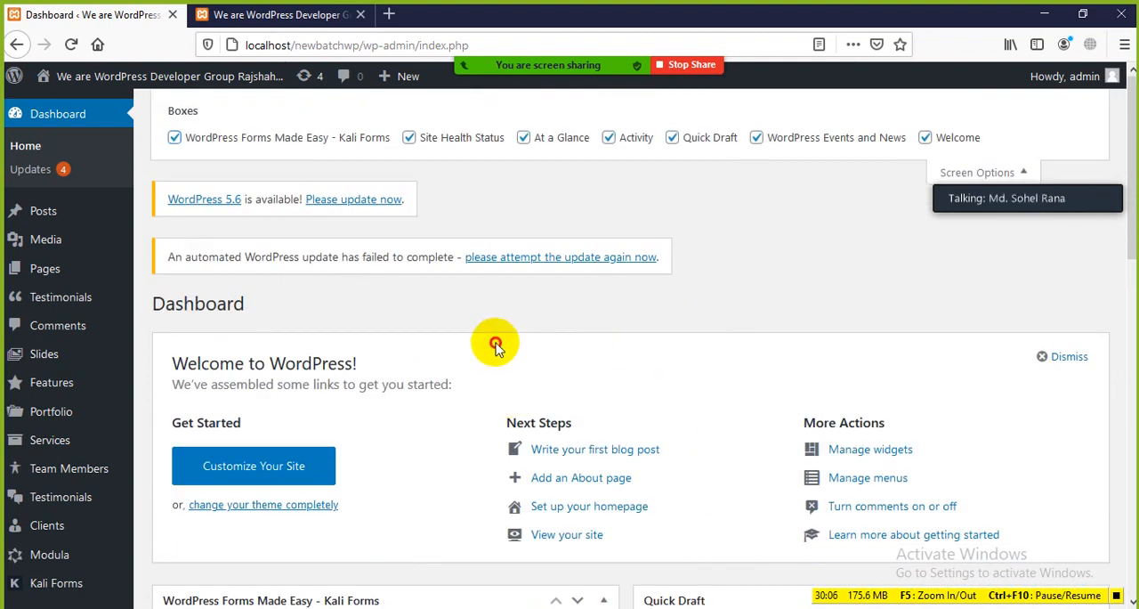
{"action": "scroll", "coordinate": [562, 361], "scroll_direction": "down", "scroll_amount": 3}
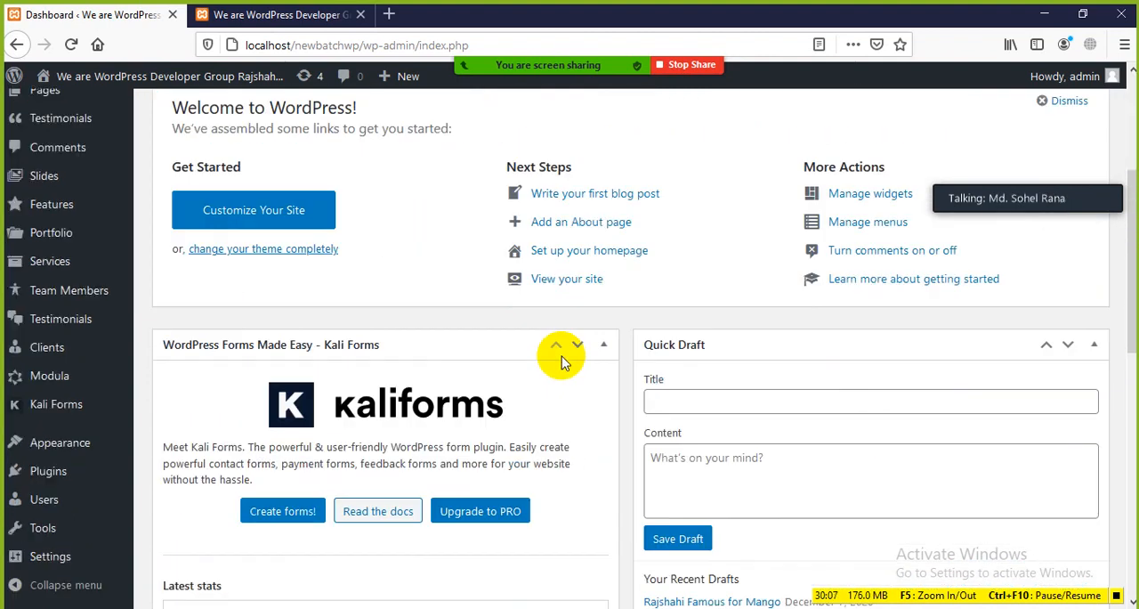
{"action": "left_click", "coordinate": [419, 342]}
{"action": "scroll", "coordinate": [440, 348], "scroll_direction": "down", "scroll_amount": 1}
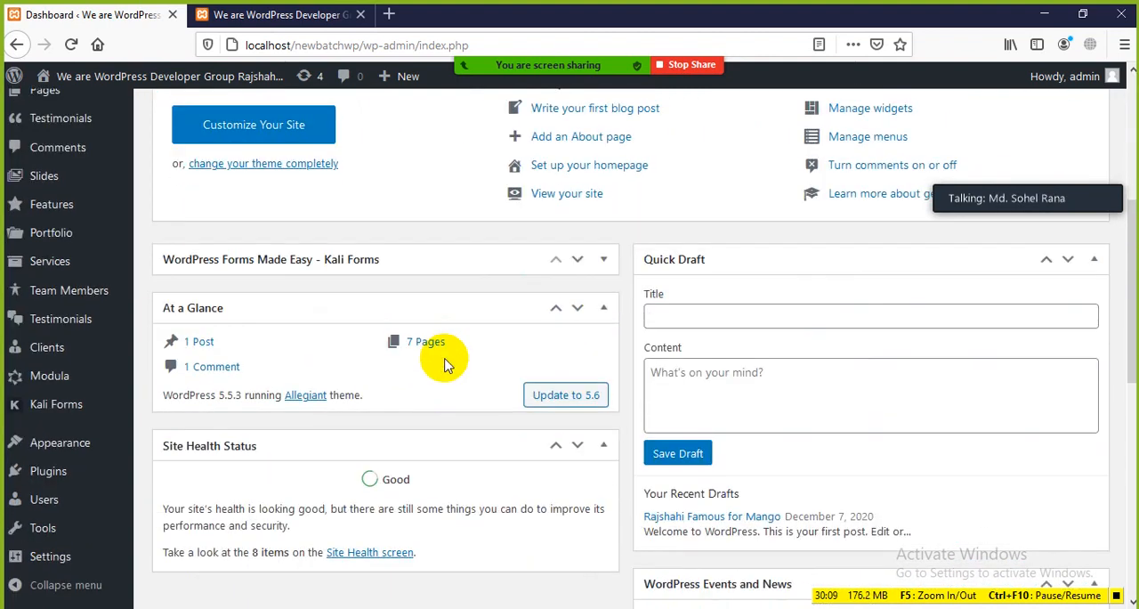
{"action": "left_click", "coordinate": [577, 259]}
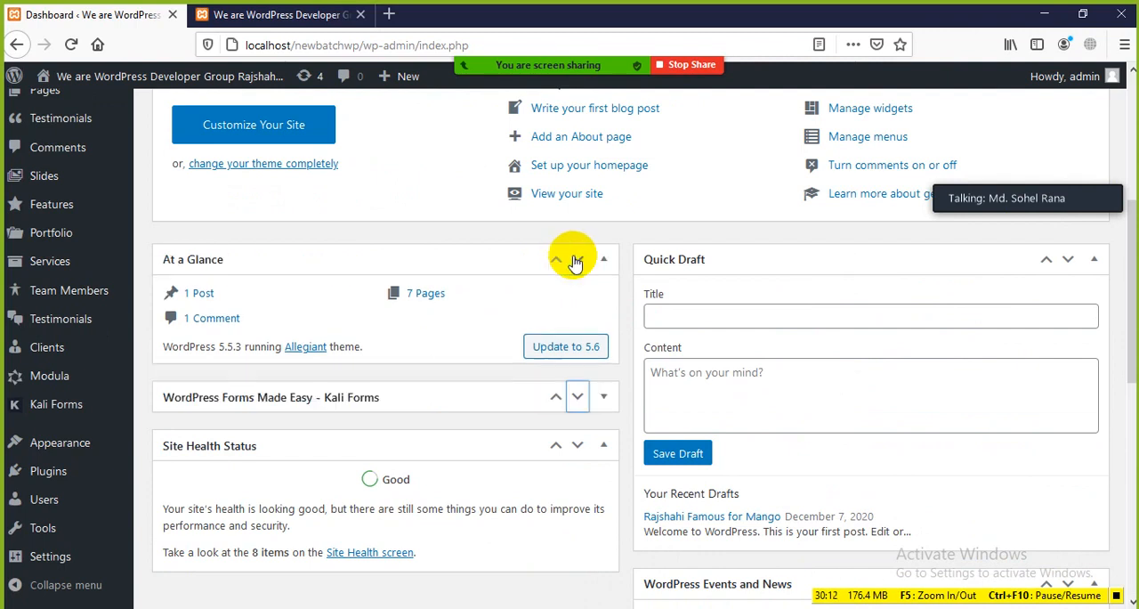
{"action": "scroll", "coordinate": [508, 288], "scroll_direction": "down", "scroll_amount": 2}
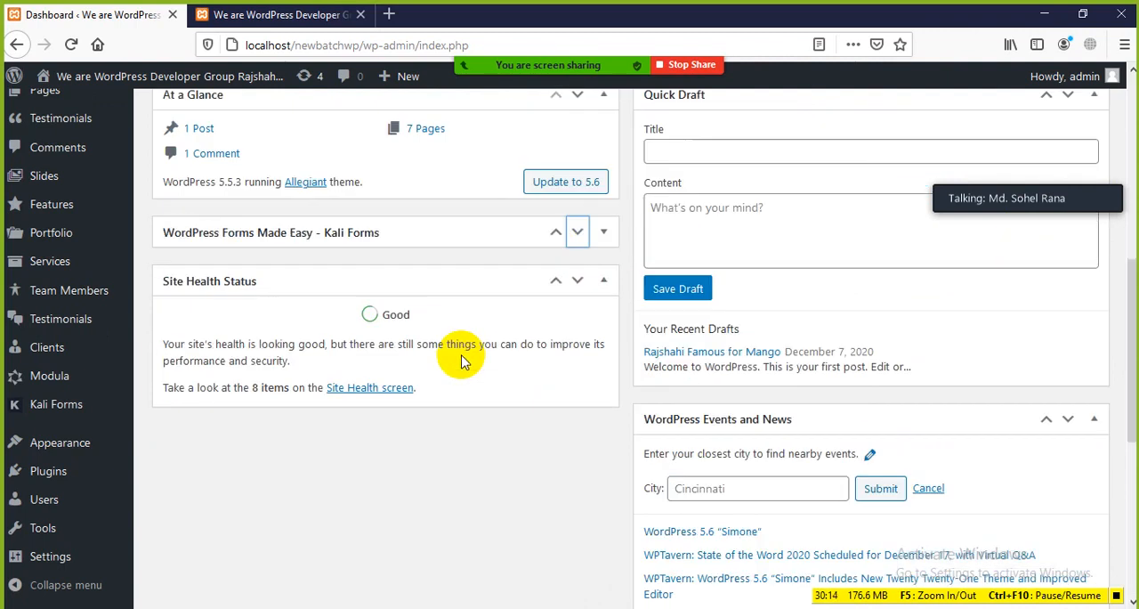
Move the WordPress Forms Made Easy - Kali Forms box below Site Health Status and expand it
{"action": "scroll", "coordinate": [453, 364], "scroll_direction": "up", "scroll_amount": 2}
{"action": "left_click", "coordinate": [384, 303]}
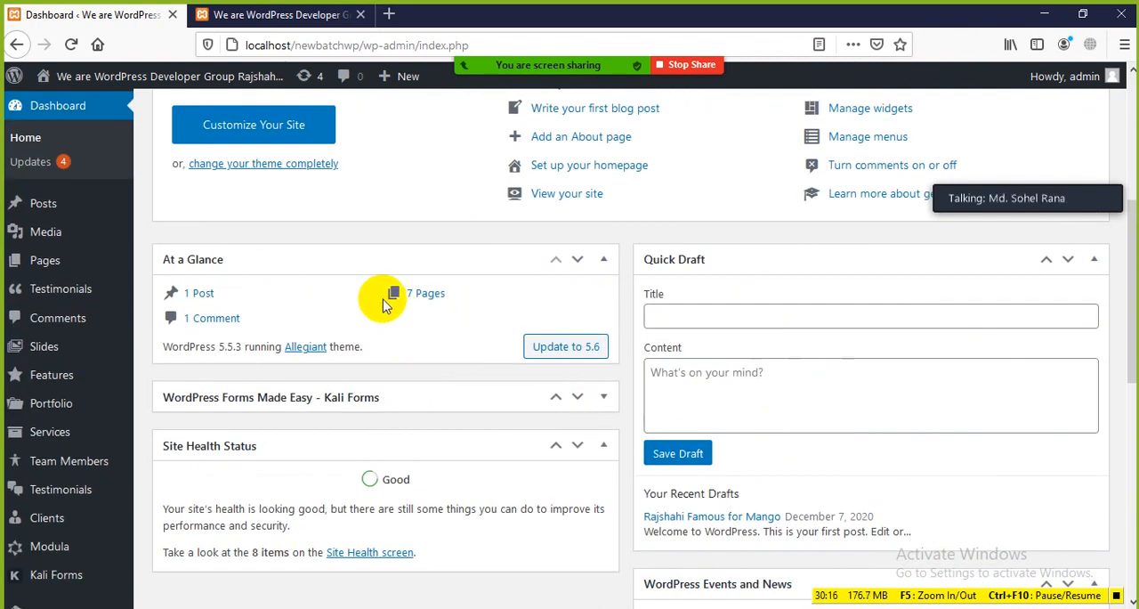
{"action": "scroll", "coordinate": [334, 287], "scroll_direction": "down", "scroll_amount": 2}
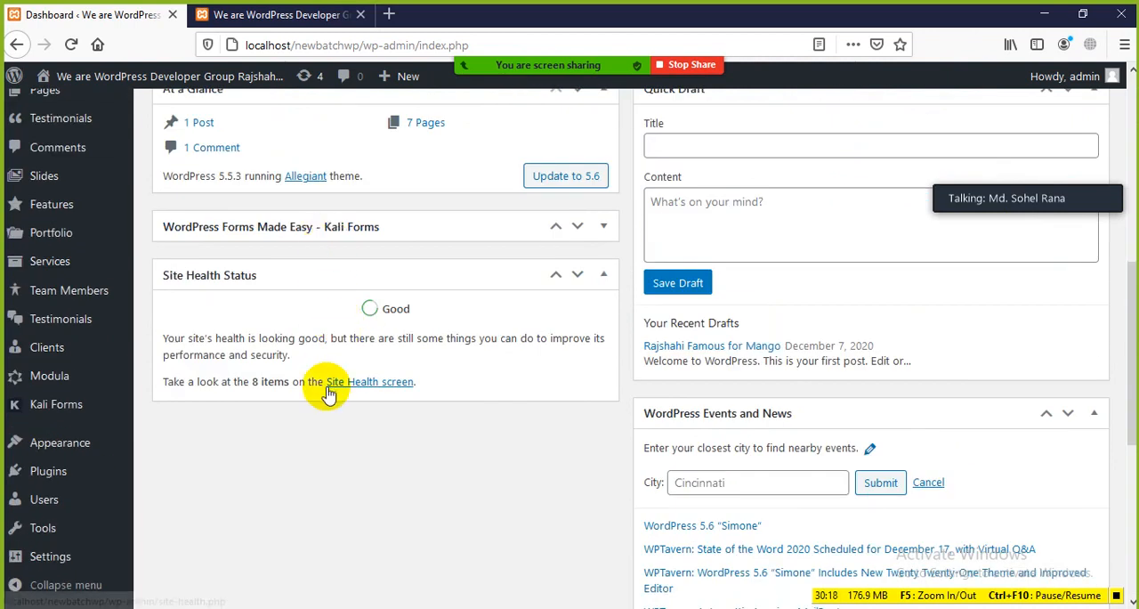
{"action": "left_click", "coordinate": [578, 227]}
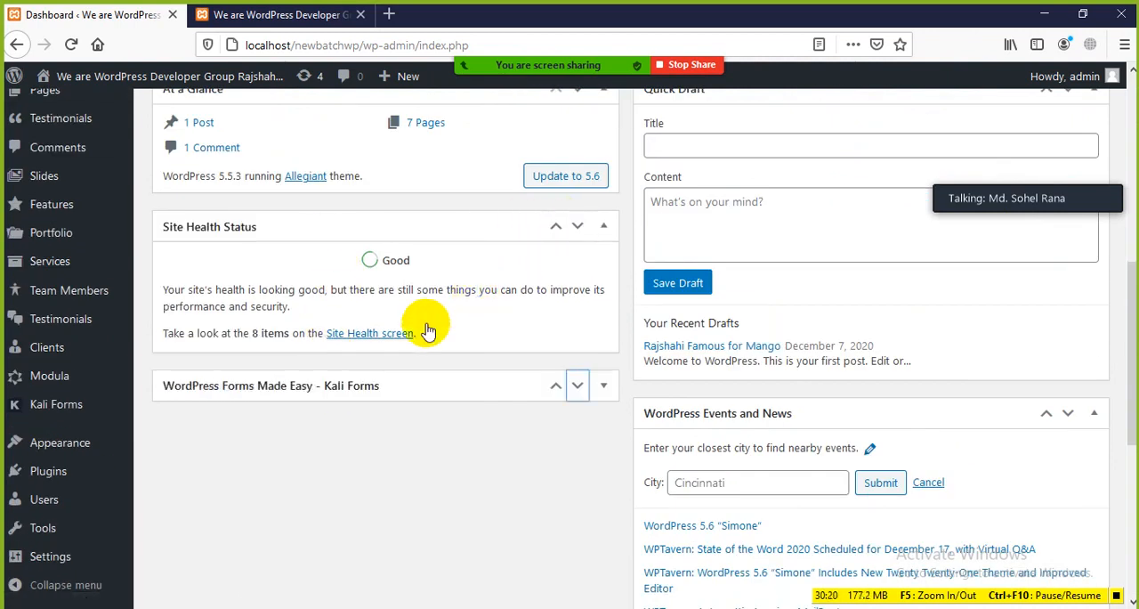
{"action": "left_click", "coordinate": [605, 388]}
{"action": "scroll", "coordinate": [415, 389], "scroll_direction": "down", "scroll_amount": 7}
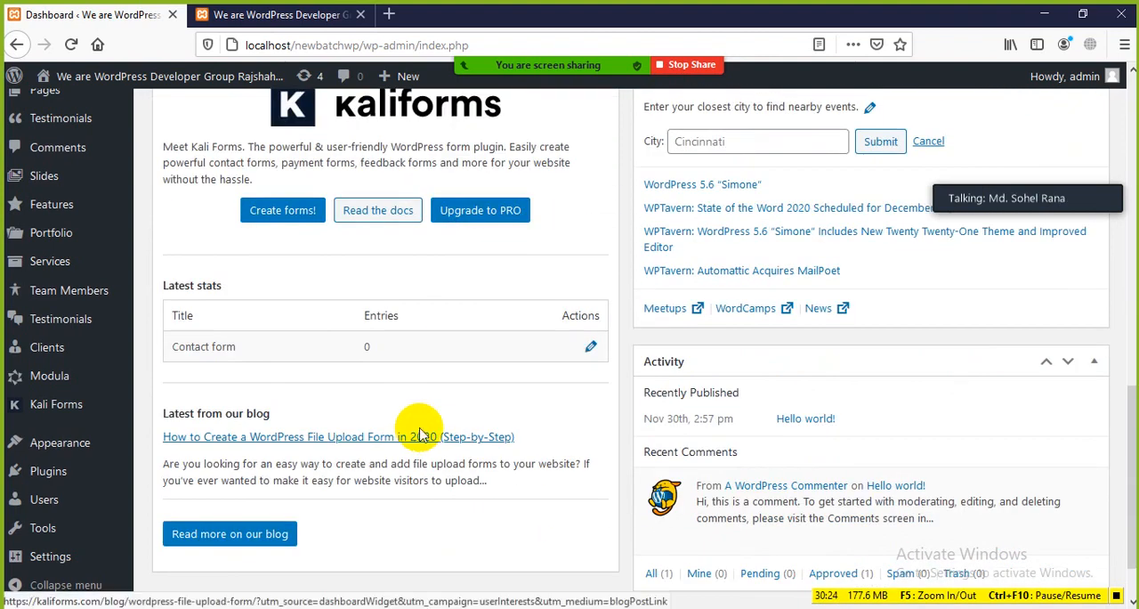
{"action": "scroll", "coordinate": [483, 412], "scroll_direction": "up", "scroll_amount": 4}
{"action": "scroll", "coordinate": [423, 402], "scroll_direction": "down", "scroll_amount": 6}
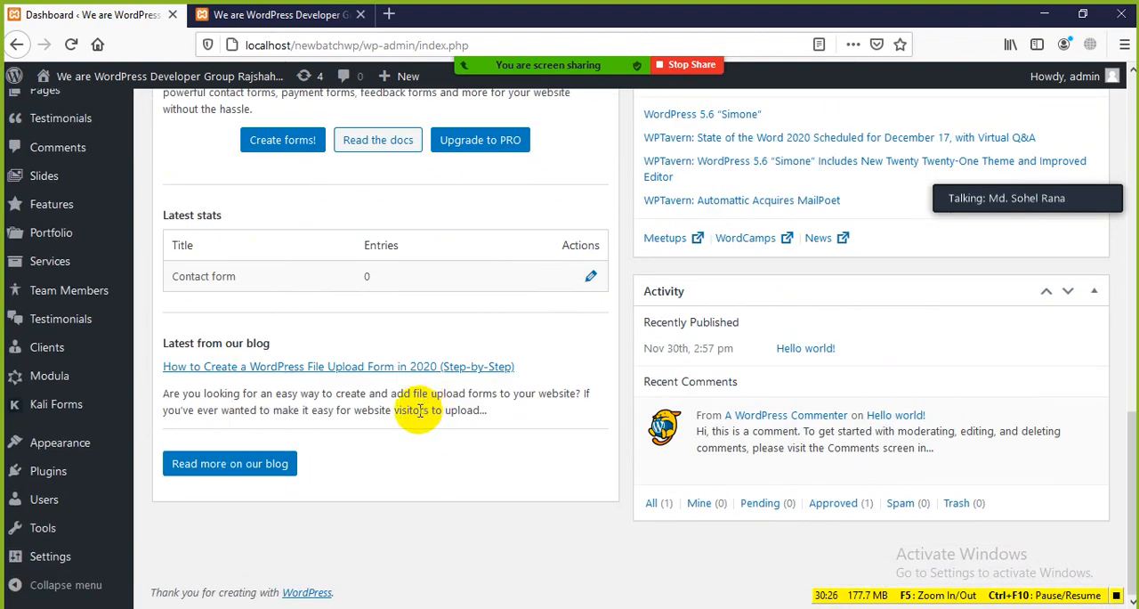
Move the At a Glance box to the other Dashboard column, directly above Quick Draft
{"action": "scroll", "coordinate": [419, 409], "scroll_direction": "up", "scroll_amount": 6}
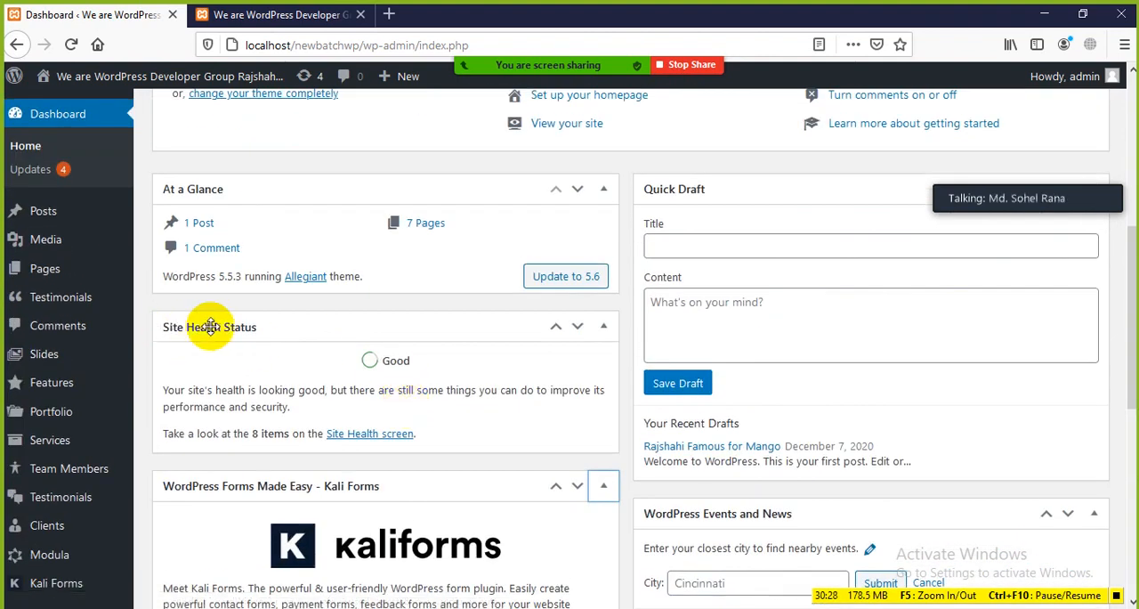
{"action": "scroll", "coordinate": [211, 327], "scroll_direction": "up", "scroll_amount": 4}
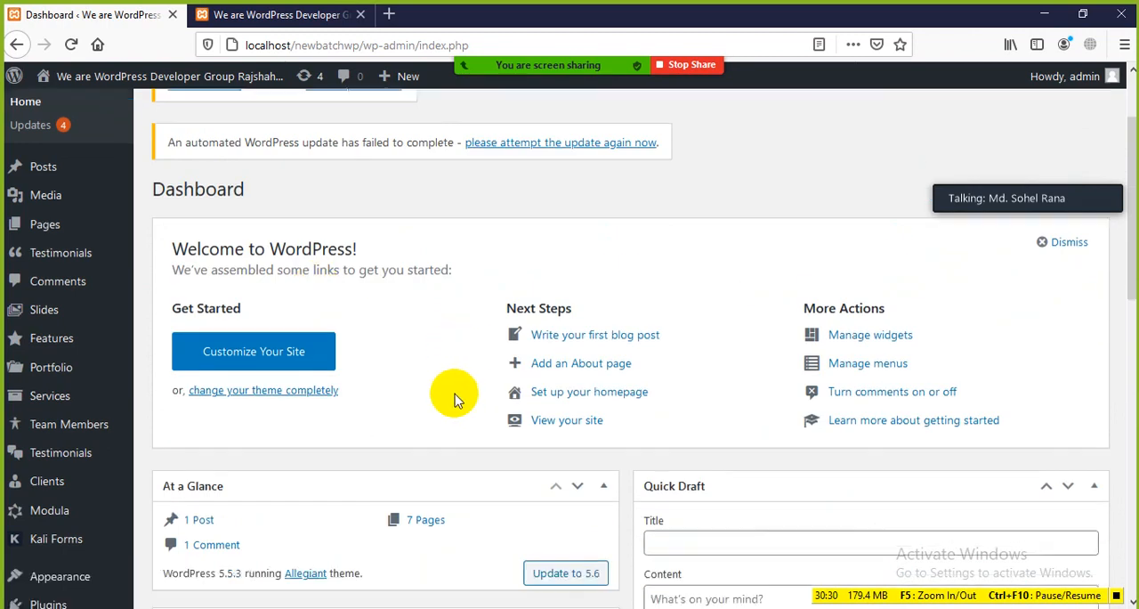
{"action": "scroll", "coordinate": [454, 398], "scroll_direction": "down", "scroll_amount": 4}
{"action": "left_click_drag", "start_coordinate": [421, 280], "coordinate": [915, 300]}
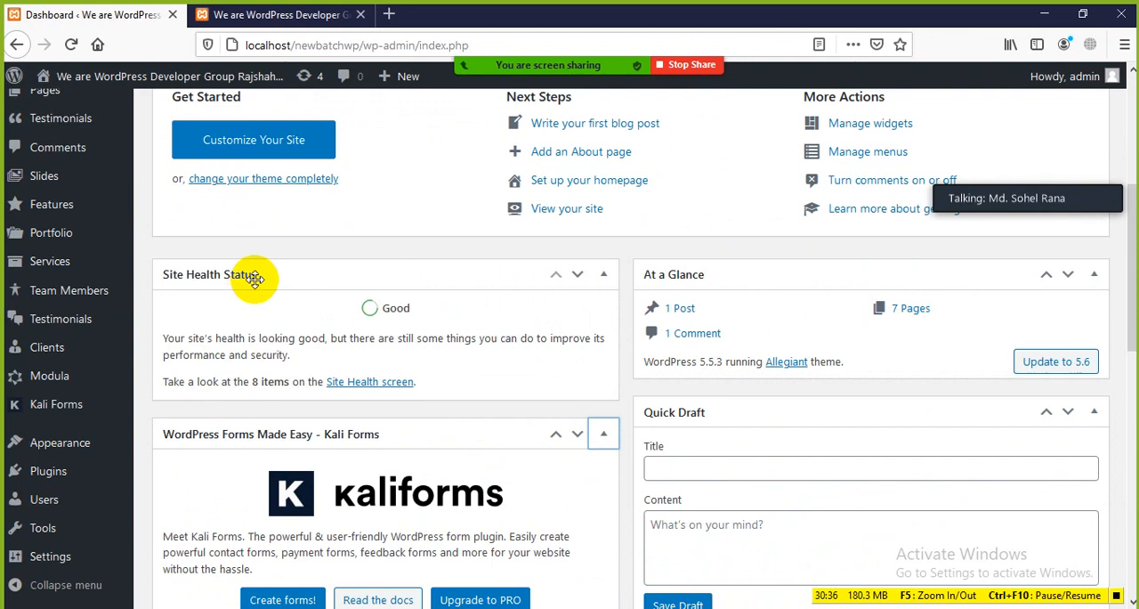
Move the Quick Draft box to the other Dashboard column, directly above Site Health Status
{"action": "scroll", "coordinate": [280, 285], "scroll_direction": "down", "scroll_amount": 4}
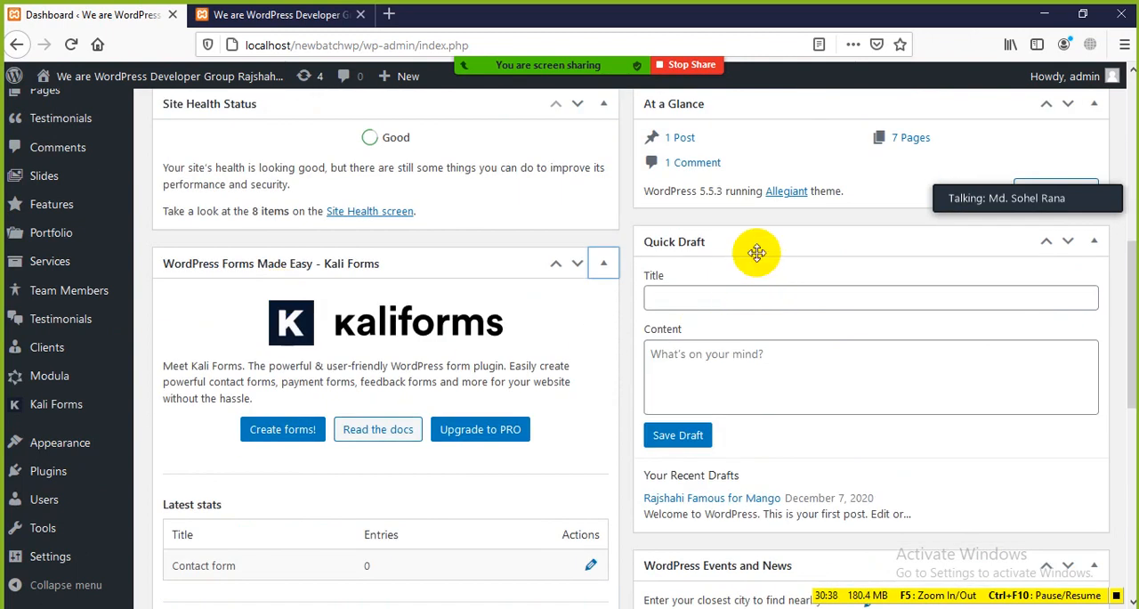
{"action": "left_click_drag", "start_coordinate": [703, 242], "coordinate": [293, 160]}
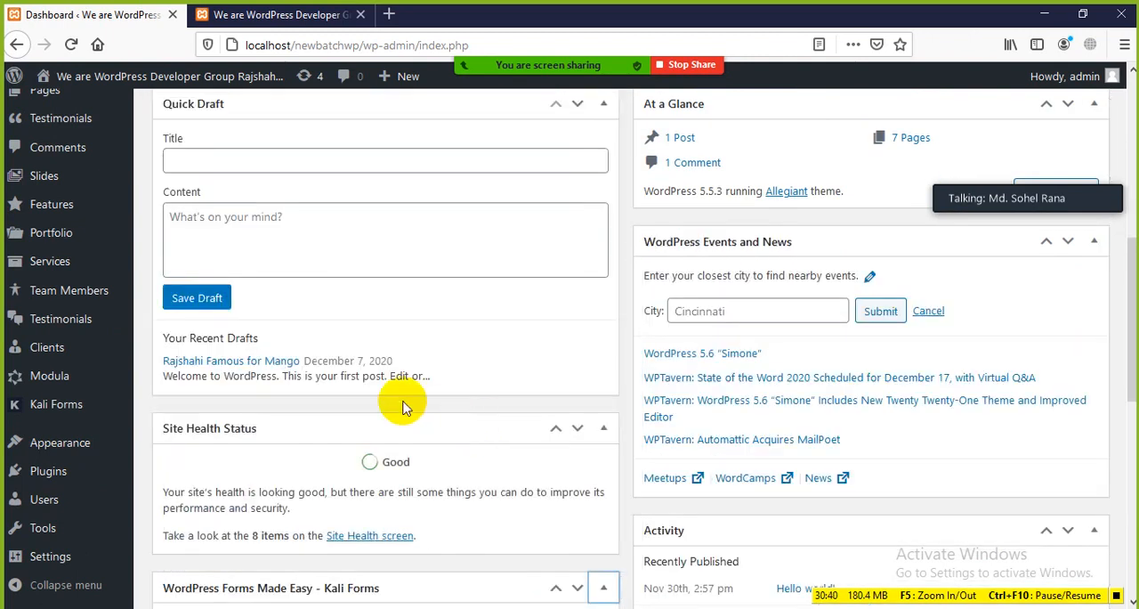
{"action": "scroll", "coordinate": [275, 347], "scroll_direction": "up", "scroll_amount": 4}
{"action": "scroll", "coordinate": [775, 419], "scroll_direction": "up", "scroll_amount": 5}
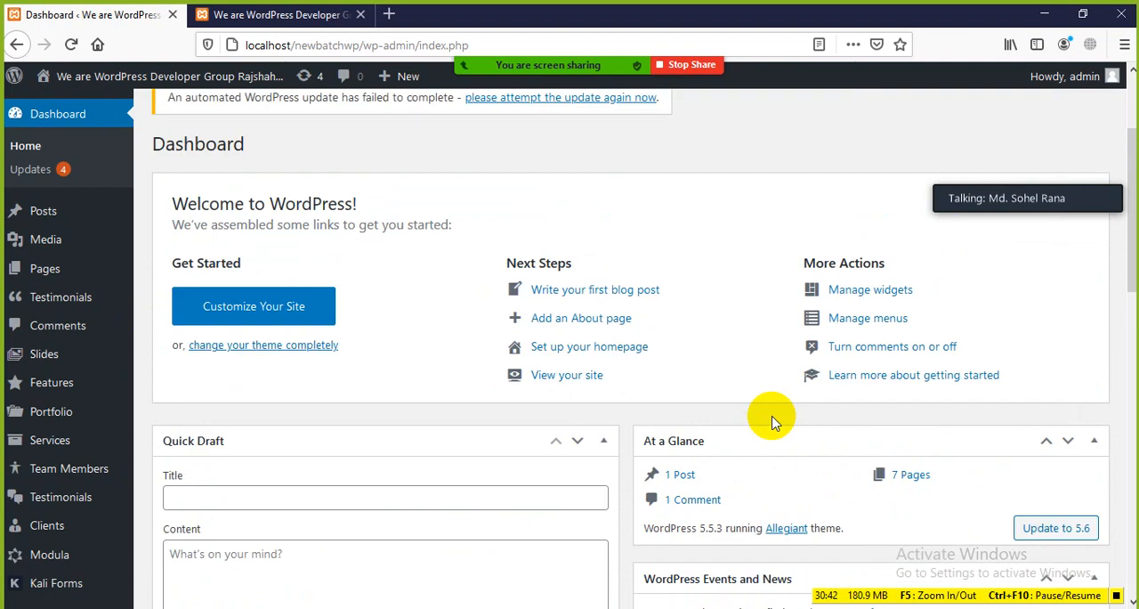
{"action": "scroll", "coordinate": [872, 445], "scroll_direction": "down", "scroll_amount": 15}
{"action": "scroll", "coordinate": [872, 409], "scroll_direction": "down", "scroll_amount": 10}
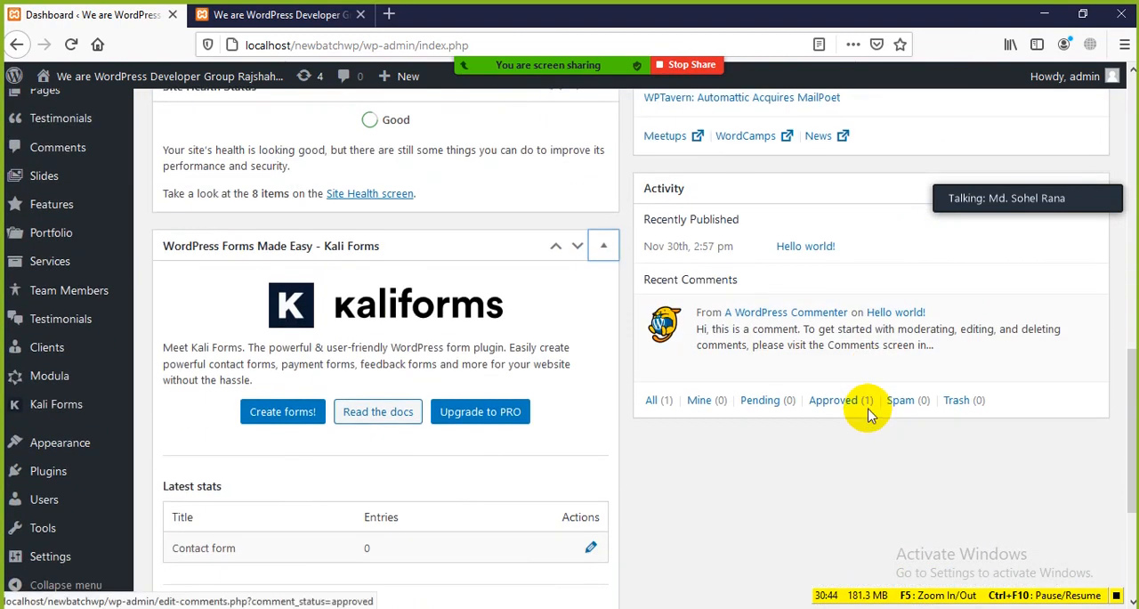
Hide the WordPress Forms Made Easy - Kali Forms box through Screen Options
{"action": "scroll", "coordinate": [472, 458], "scroll_direction": "up", "scroll_amount": 6}
{"action": "scroll", "coordinate": [474, 459], "scroll_direction": "up", "scroll_amount": 10}
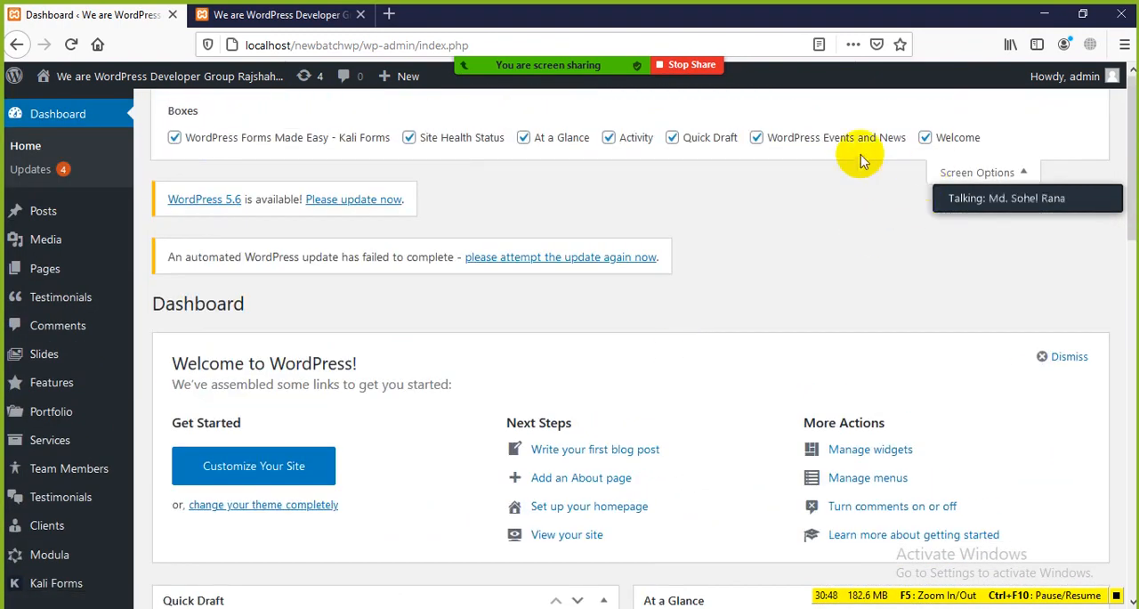
{"action": "left_click", "coordinate": [173, 139]}
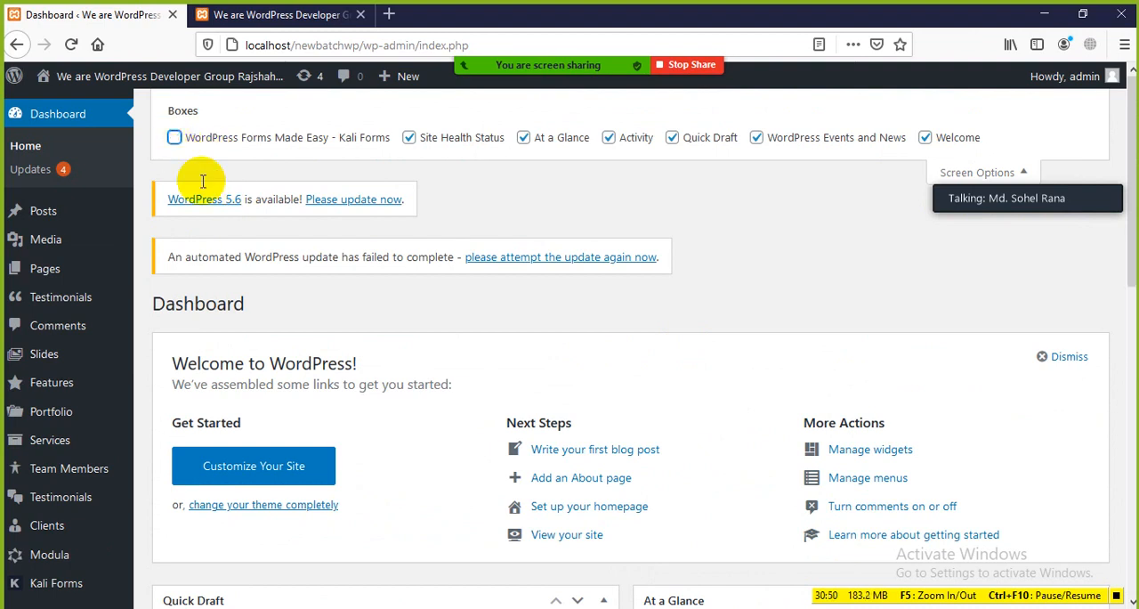
{"action": "scroll", "coordinate": [436, 356], "scroll_direction": "down", "scroll_amount": 10}
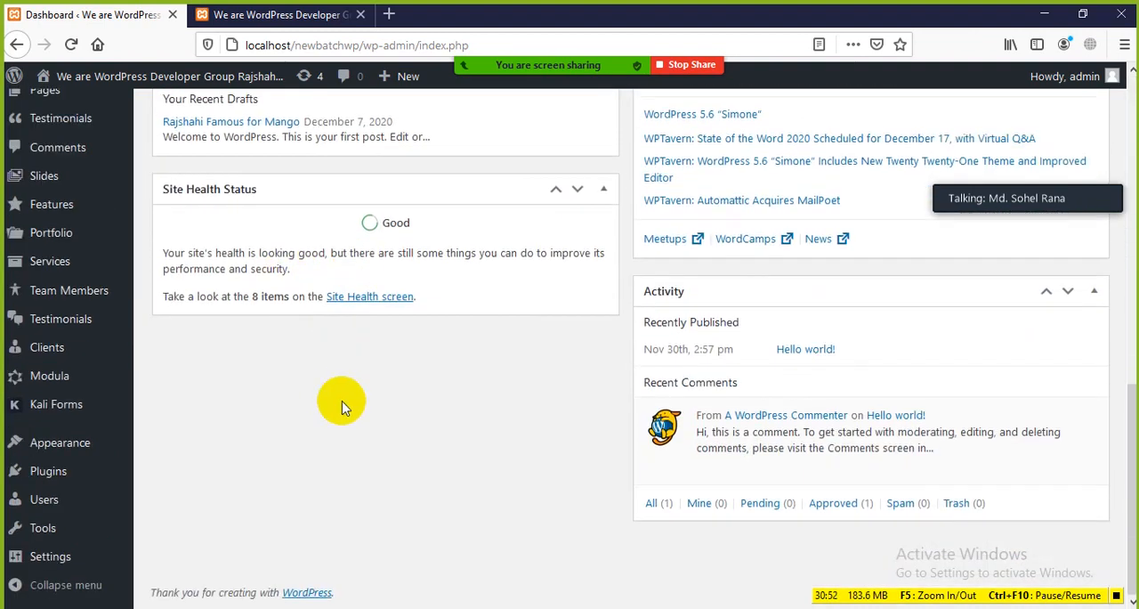
Move the Activity box to the other column, between Quick Draft and Site Health Status
{"action": "scroll", "coordinate": [343, 401], "scroll_direction": "up", "scroll_amount": 3}
{"action": "scroll", "coordinate": [339, 387], "scroll_direction": "down", "scroll_amount": 3}
{"action": "mouse_move", "coordinate": [781, 291]}
{"action": "left_mouse_down"}
{"action": "mouse_move", "coordinate": [618, 537]}
{"action": "mouse_move", "coordinate": [329, 527]}
{"action": "mouse_move", "coordinate": [308, 382]}
{"action": "mouse_move", "coordinate": [533, 483]}
{"action": "left_mouse_up"}
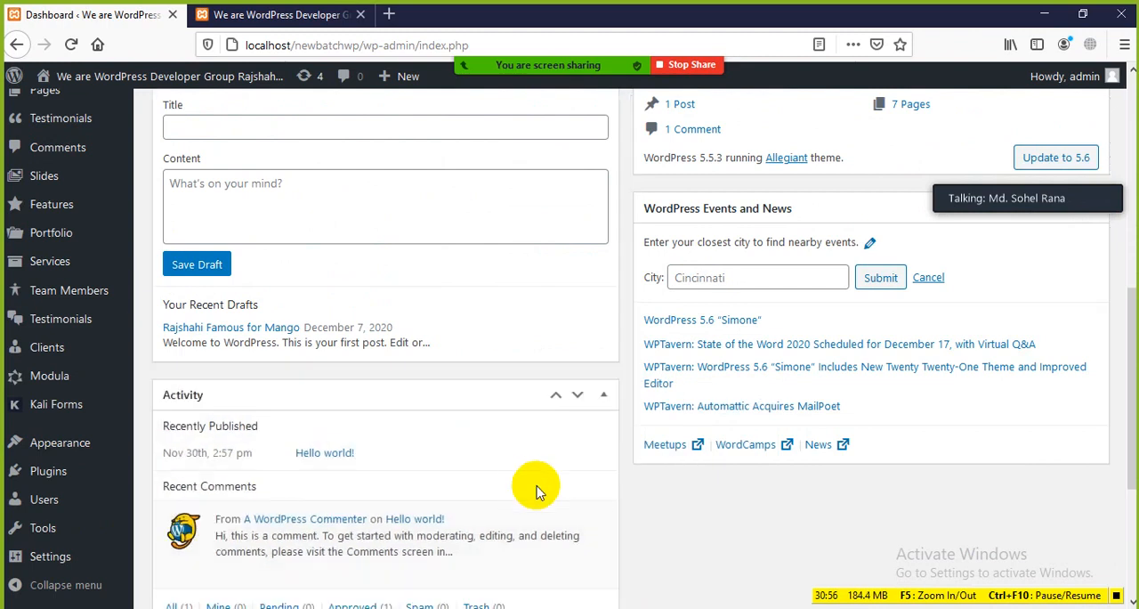
Move the Site Health Status box to the other column, between At a Glance and WordPress Events and News
{"action": "scroll", "coordinate": [382, 470], "scroll_direction": "down", "scroll_amount": 3}
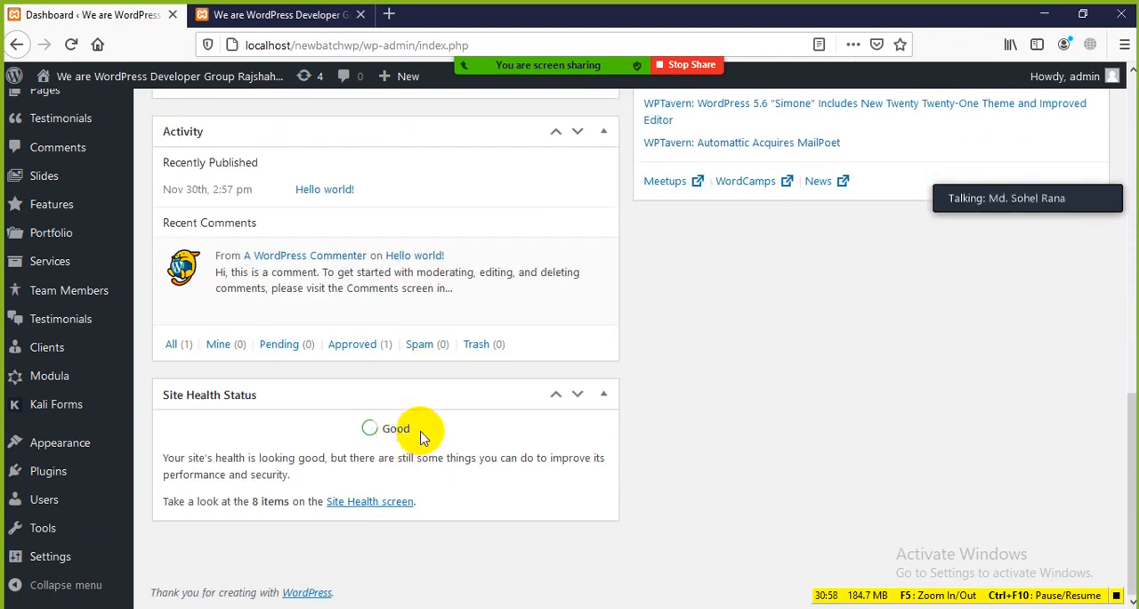
{"action": "mouse_move", "coordinate": [389, 394]}
{"action": "left_mouse_down"}
{"action": "mouse_move", "coordinate": [659, 374]}
{"action": "mouse_move", "coordinate": [841, 320]}
{"action": "mouse_move", "coordinate": [801, 325]}
{"action": "left_mouse_up"}
{"action": "scroll", "coordinate": [819, 253], "scroll_direction": "down", "scroll_amount": 3}
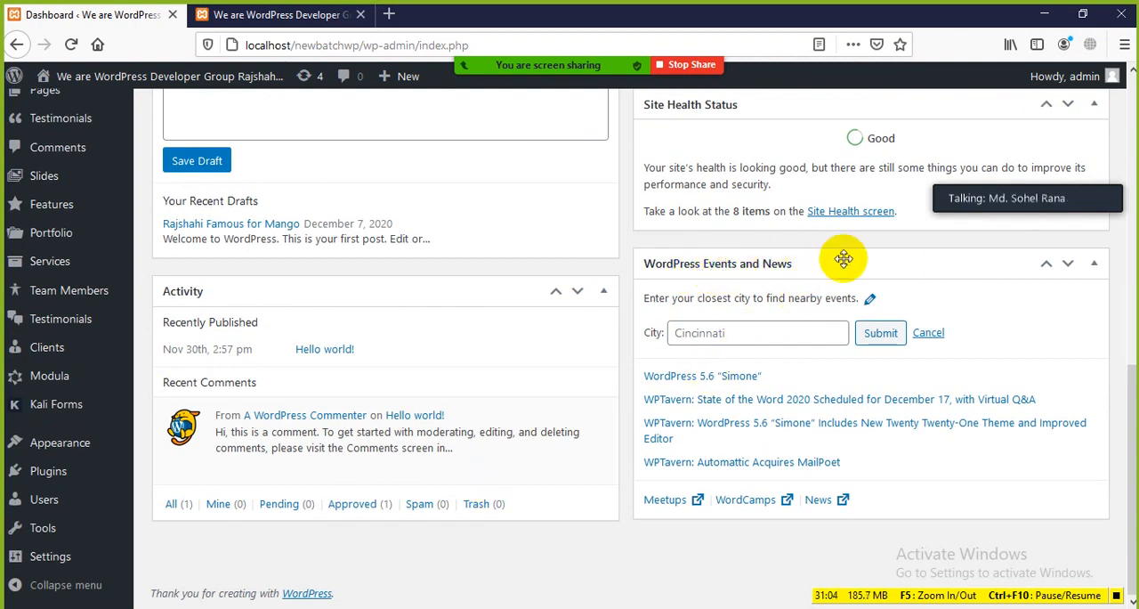
{"action": "scroll", "coordinate": [267, 318], "scroll_direction": "up", "scroll_amount": 2}
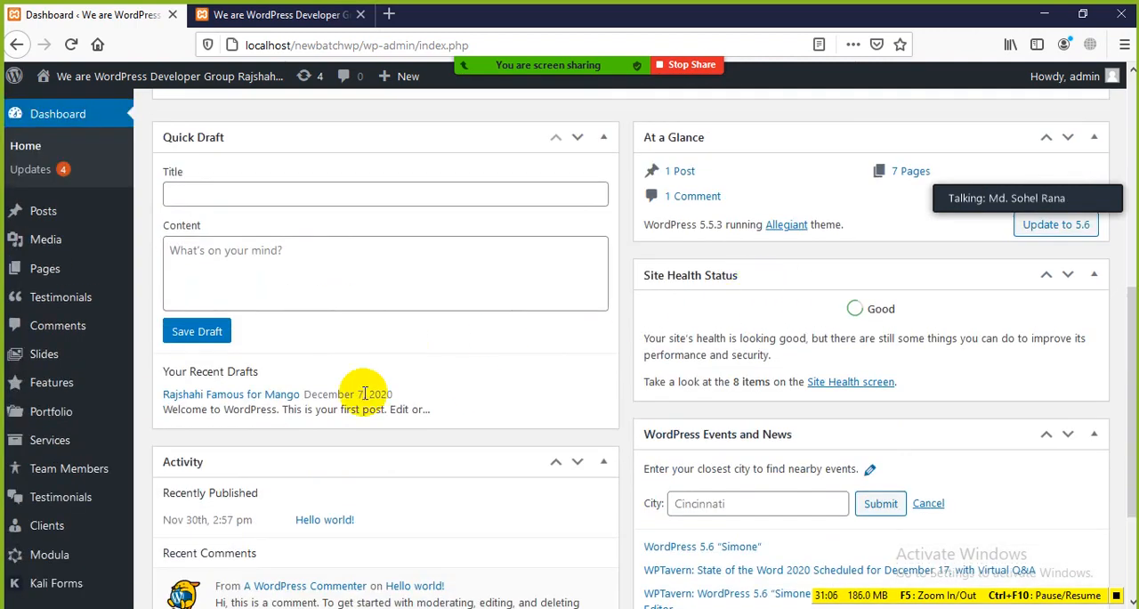
{"action": "scroll", "coordinate": [234, 343], "scroll_direction": "up", "scroll_amount": 5}
{"action": "scroll", "coordinate": [660, 267], "scroll_direction": "down", "scroll_amount": 7}
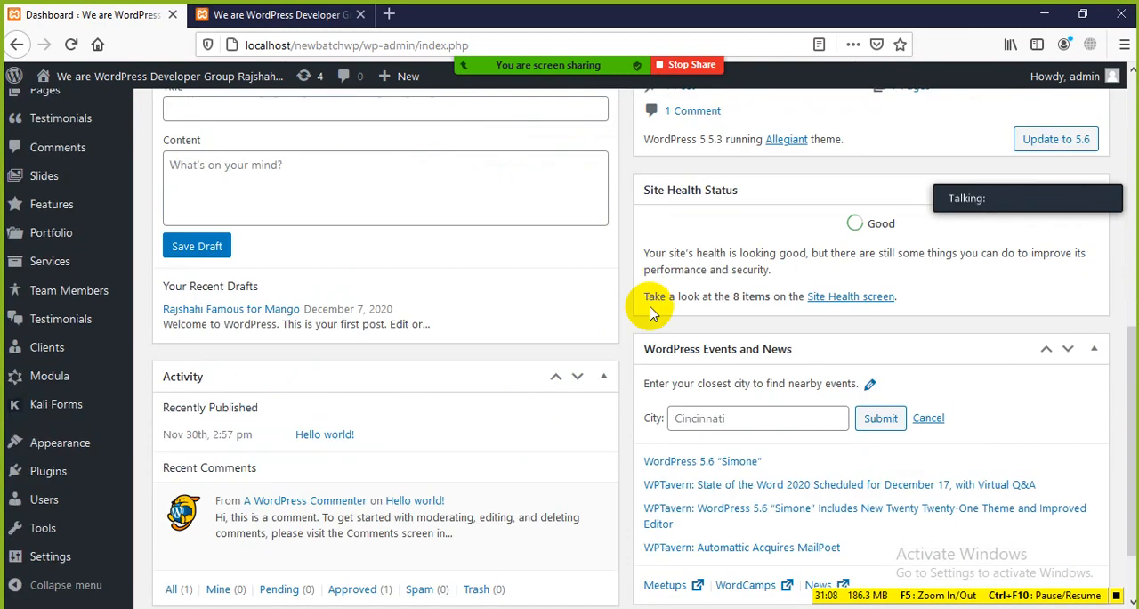
{"action": "scroll", "coordinate": [584, 463], "scroll_direction": "up", "scroll_amount": 8}
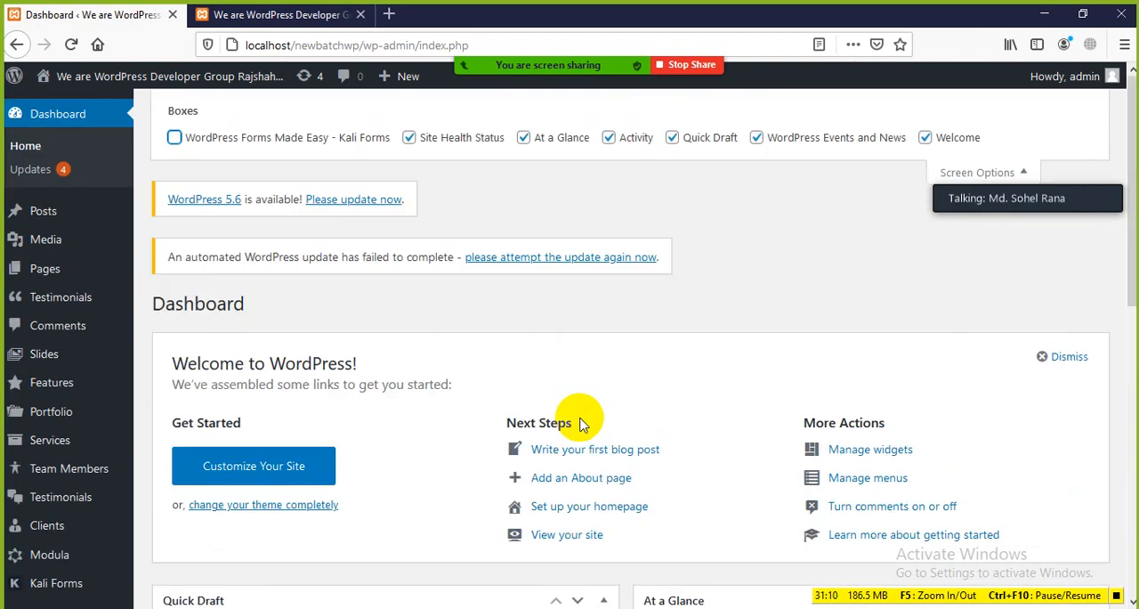
{"action": "left_click", "coordinate": [930, 260]}
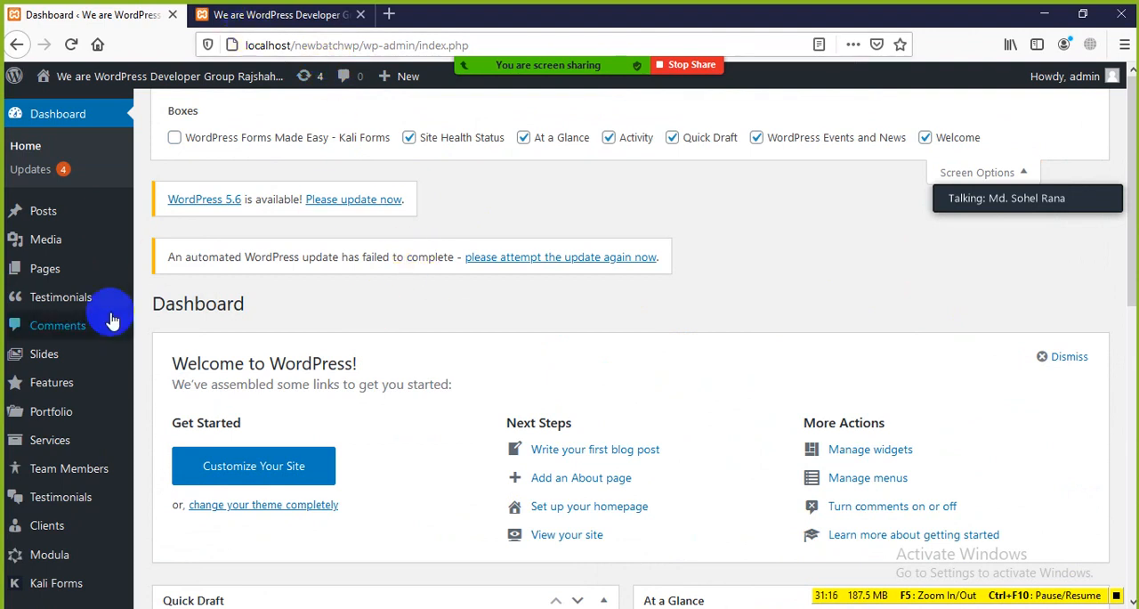
Switch to Class-03 WordPress Basics.docx in Word and highlight the Welcome heading for review
{"action": "left_click", "coordinate": [627, 607]}
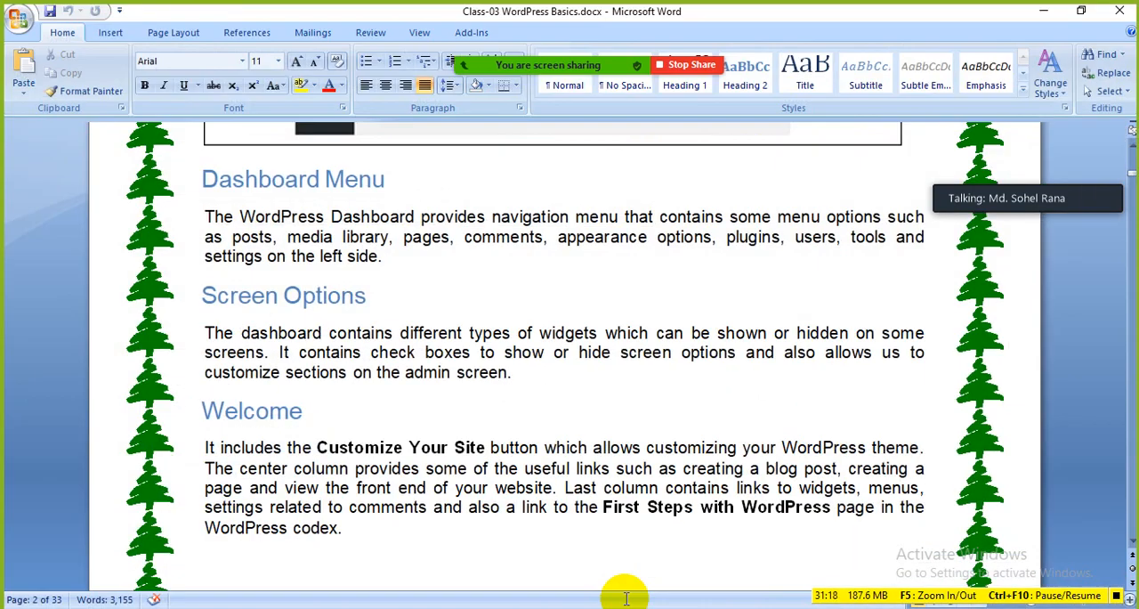
{"action": "left_click", "coordinate": [147, 292]}
{"action": "left_click", "coordinate": [472, 397]}
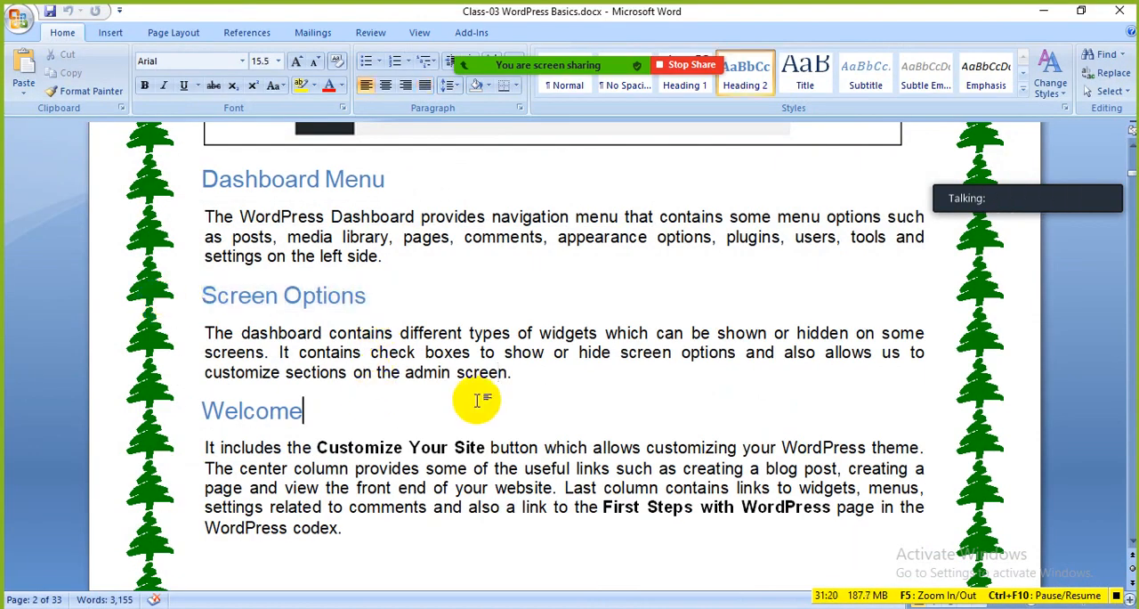
{"action": "scroll", "coordinate": [463, 399], "scroll_direction": "down", "scroll_amount": 3}
{"action": "left_click_drag", "start_coordinate": [318, 254], "coordinate": [192, 249]}
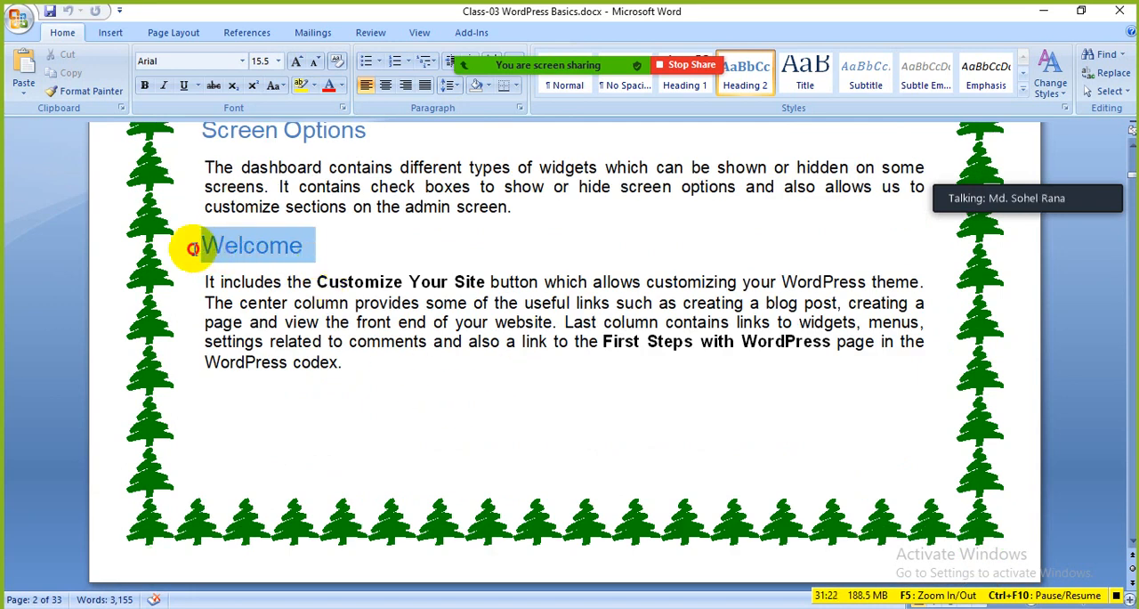
{"action": "left_click_drag", "start_coordinate": [408, 321], "coordinate": [415, 322]}
Return to the WordPress Dashboard in Firefox and look over the Quick Draft, At a Glance, Activity and news boxes
{"action": "key", "text": "alt+Tab"}
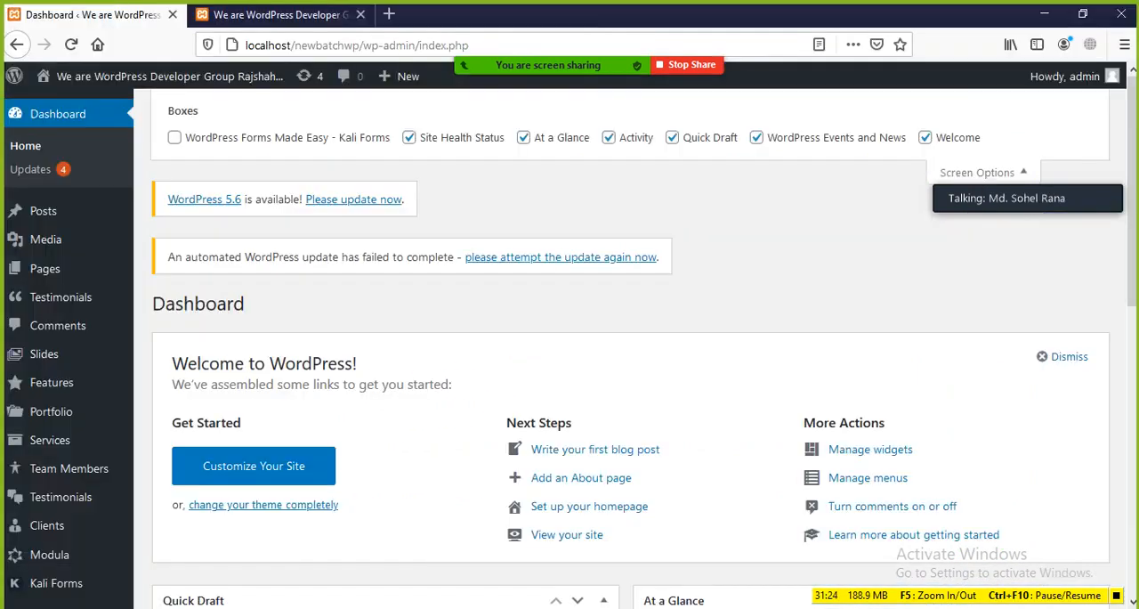
{"action": "scroll", "coordinate": [445, 356], "scroll_direction": "down", "scroll_amount": 3}
{"action": "scroll", "coordinate": [419, 196], "scroll_direction": "down", "scroll_amount": 3}
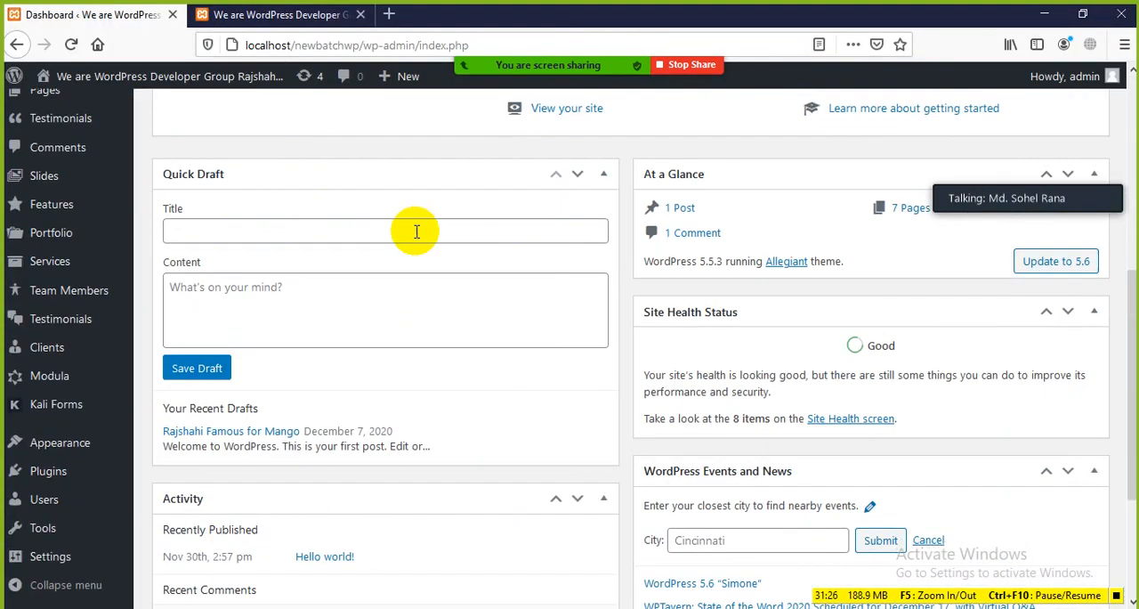
{"action": "scroll", "coordinate": [890, 169], "scroll_direction": "up", "scroll_amount": 4}
{"action": "scroll", "coordinate": [623, 312], "scroll_direction": "down", "scroll_amount": 3}
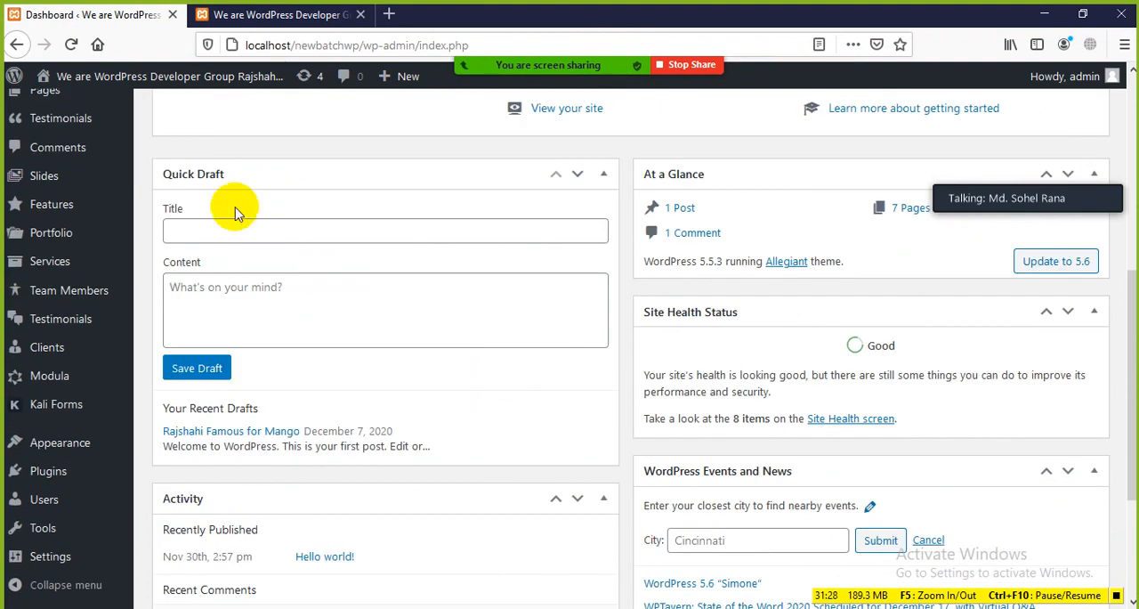
{"action": "scroll", "coordinate": [733, 138], "scroll_direction": "down", "scroll_amount": 2}
{"action": "scroll", "coordinate": [722, 159], "scroll_direction": "down", "scroll_amount": 3}
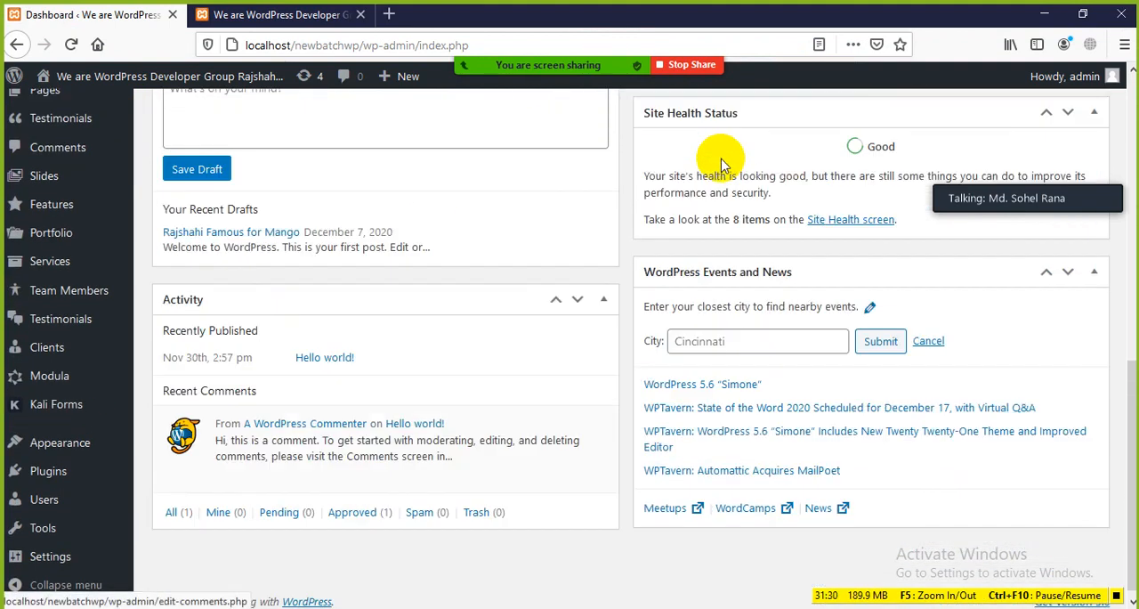
Switch back to the Word lesson document and highlight the Quick Draft and WordPress News headings for review
{"action": "left_click", "coordinate": [643, 596]}
{"action": "scroll", "coordinate": [247, 306], "scroll_direction": "down", "scroll_amount": 6}
{"action": "scroll", "coordinate": [292, 320], "scroll_direction": "down", "scroll_amount": 1}
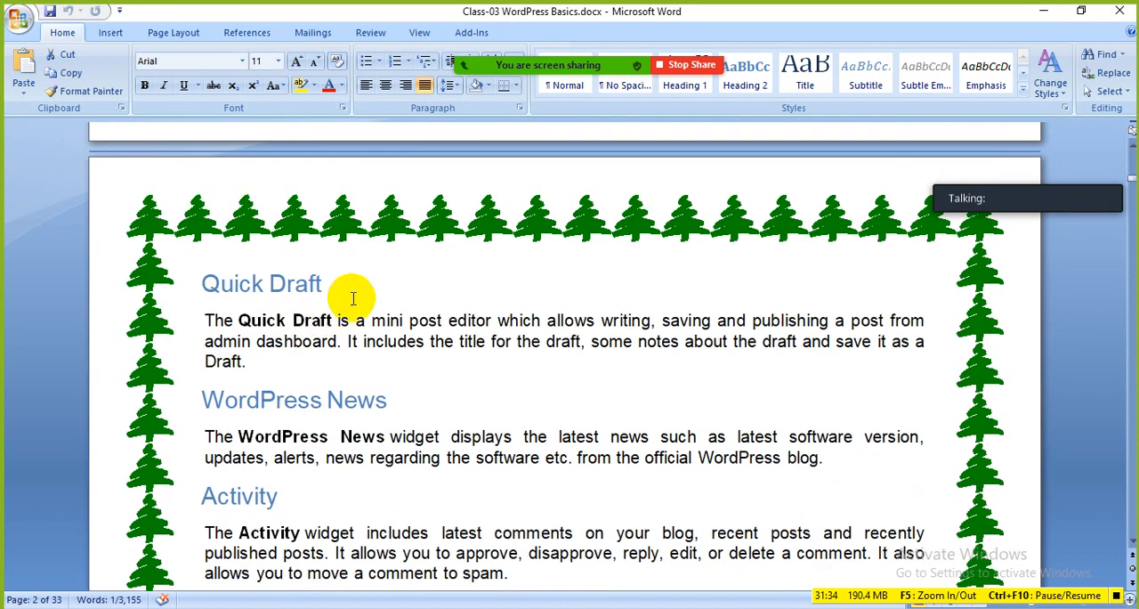
{"action": "left_click_drag", "start_coordinate": [351, 283], "coordinate": [204, 285]}
{"action": "left_click", "coordinate": [424, 382]}
{"action": "left_click_drag", "start_coordinate": [434, 401], "coordinate": [262, 403]}
{"action": "left_click", "coordinate": [371, 458]}
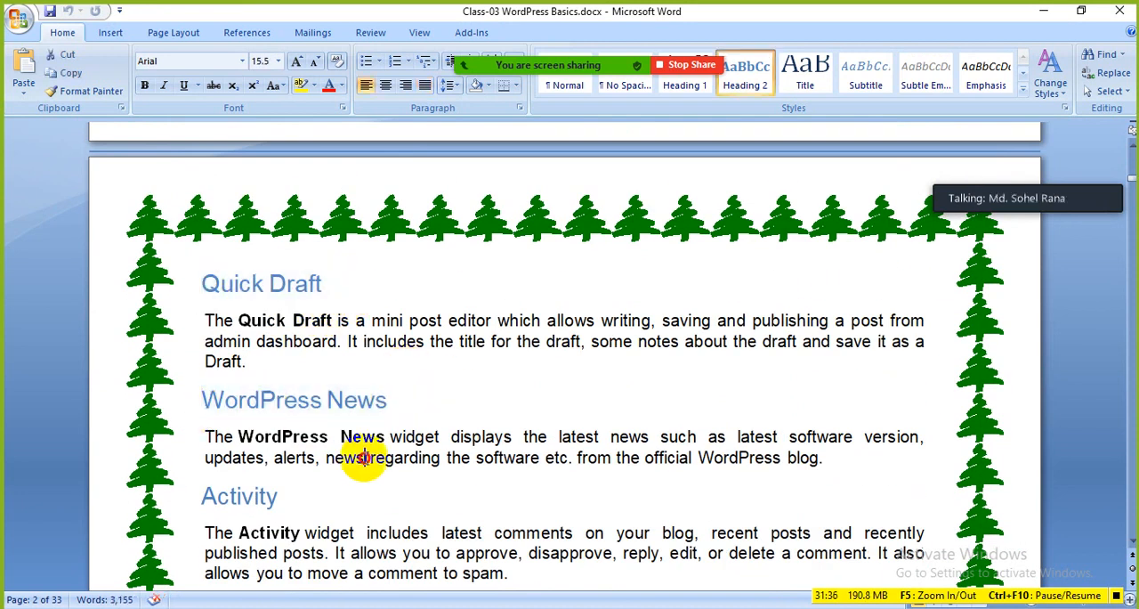
Review the Activity and At a Glance sections of the lesson, highlighting each heading
{"action": "scroll", "coordinate": [368, 452], "scroll_direction": "down", "scroll_amount": 1}
{"action": "left_click_drag", "start_coordinate": [323, 445], "coordinate": [174, 445]}
{"action": "scroll", "coordinate": [378, 458], "scroll_direction": "down", "scroll_amount": 4}
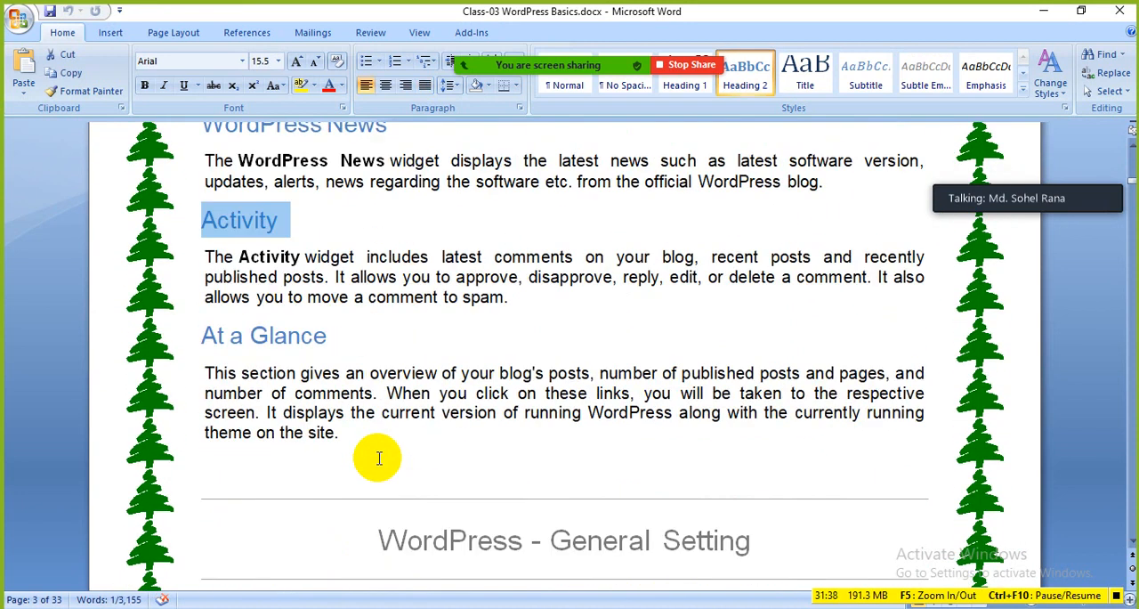
{"action": "left_click_drag", "start_coordinate": [334, 346], "coordinate": [184, 344]}
{"action": "left_click", "coordinate": [399, 414]}
Go to the WordPress - General Setting chapter, highlight its title and examine the introduction and Step 1
{"action": "scroll", "coordinate": [415, 414], "scroll_direction": "down", "scroll_amount": 6}
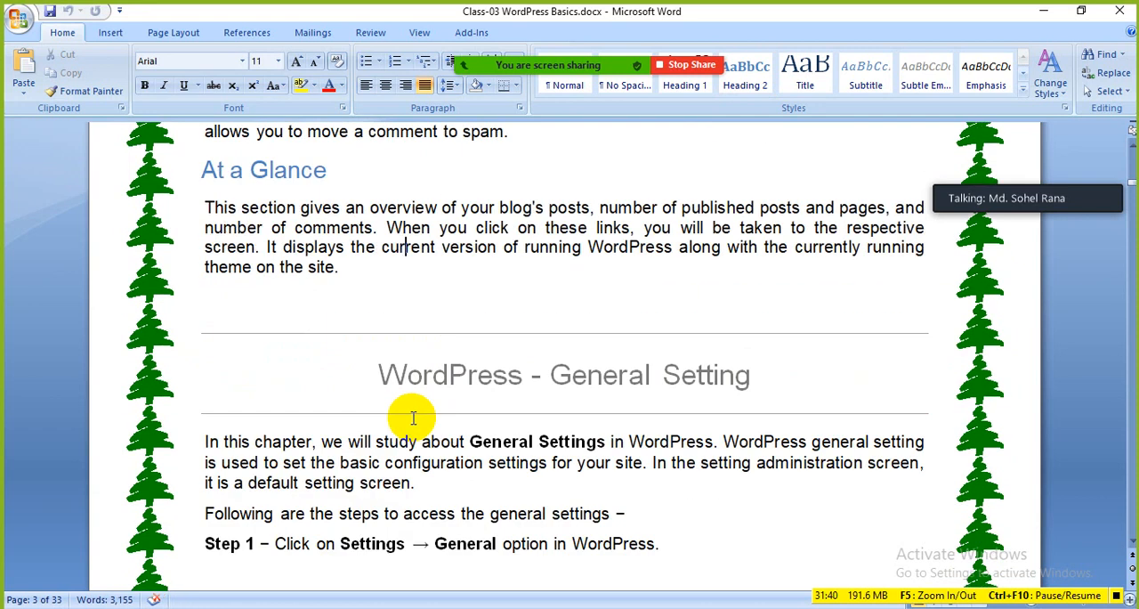
{"action": "left_click_drag", "start_coordinate": [788, 211], "coordinate": [348, 209]}
{"action": "left_click", "coordinate": [588, 385]}
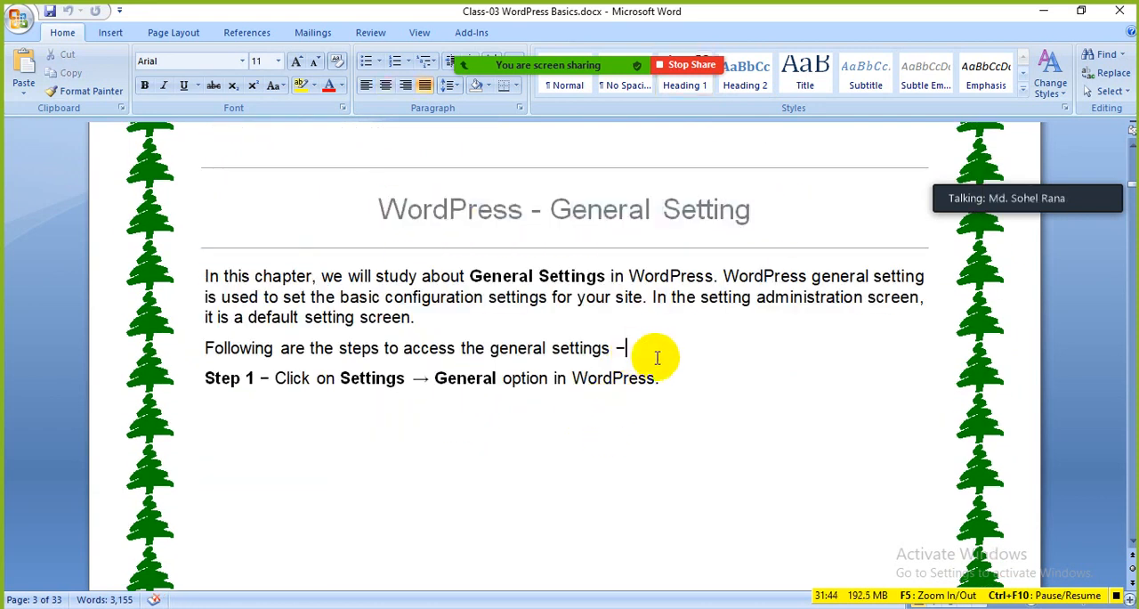
{"action": "triple_click", "coordinate": [753, 204]}
{"action": "left_click", "coordinate": [688, 352]}
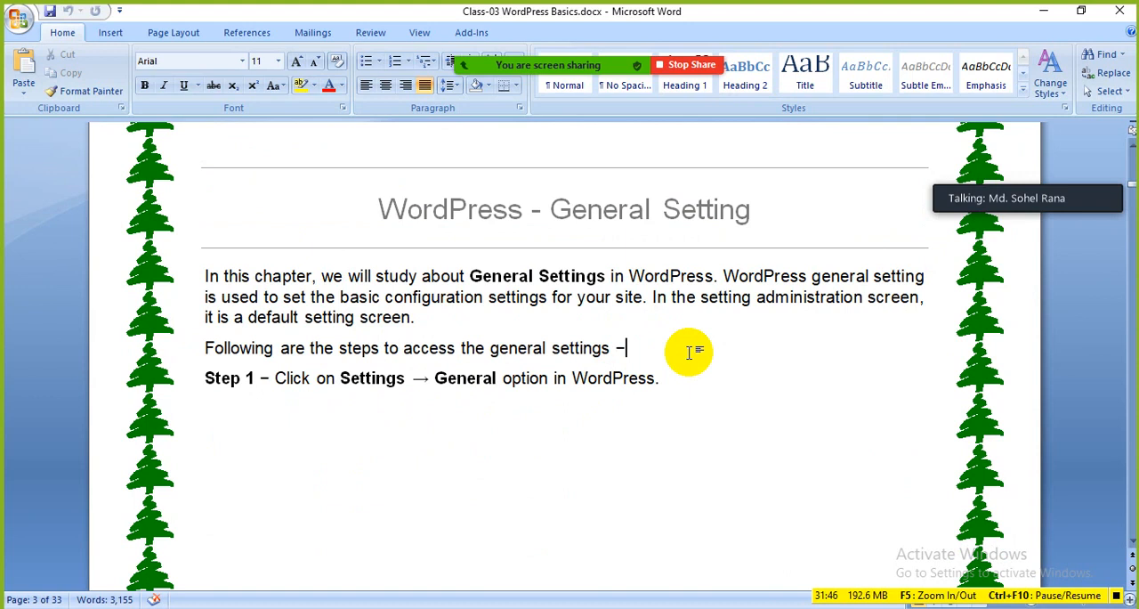
Switch to Firefox and look over the site's front page, from the banner to the Our Core Features section, comparing it with the Dashboard
{"action": "mouse_move", "coordinate": [430, 9]}
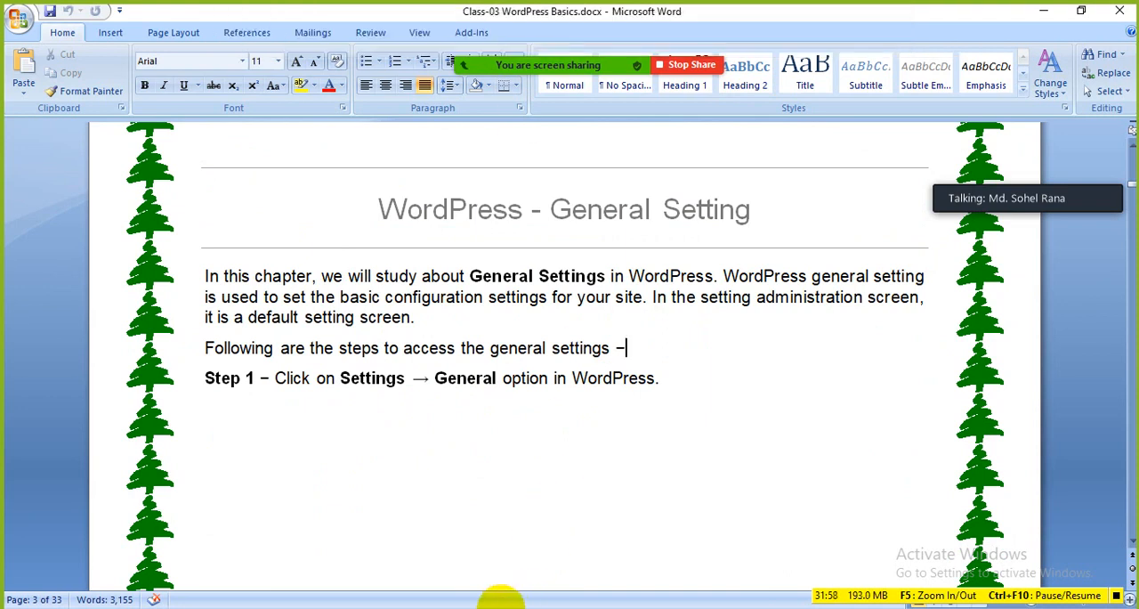
{"action": "left_click", "coordinate": [500, 608]}
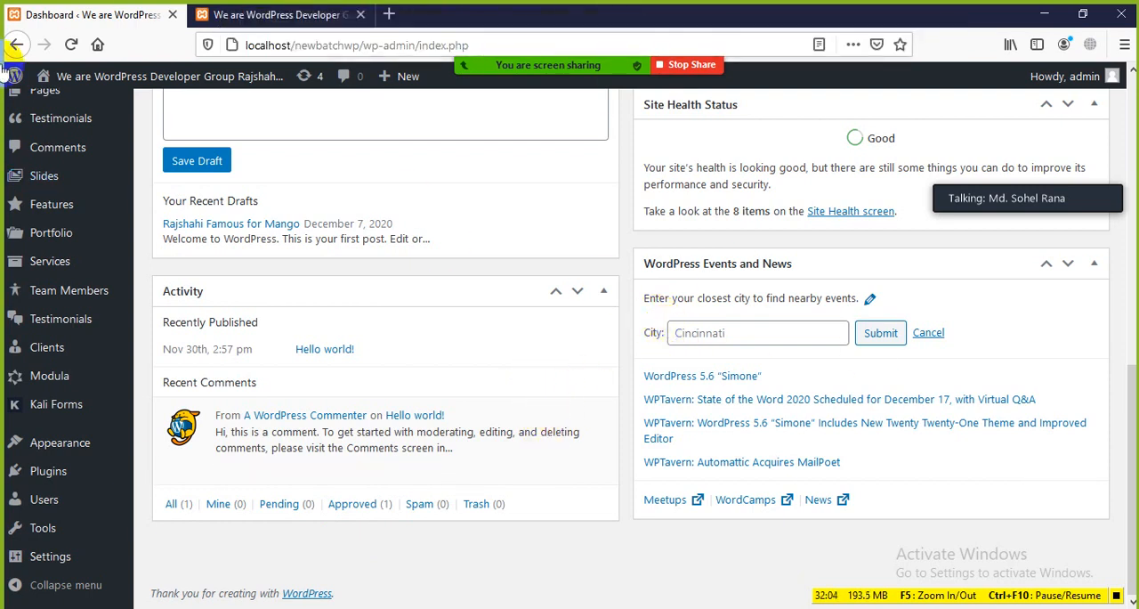
{"action": "mouse_move", "coordinate": [637, 70]}
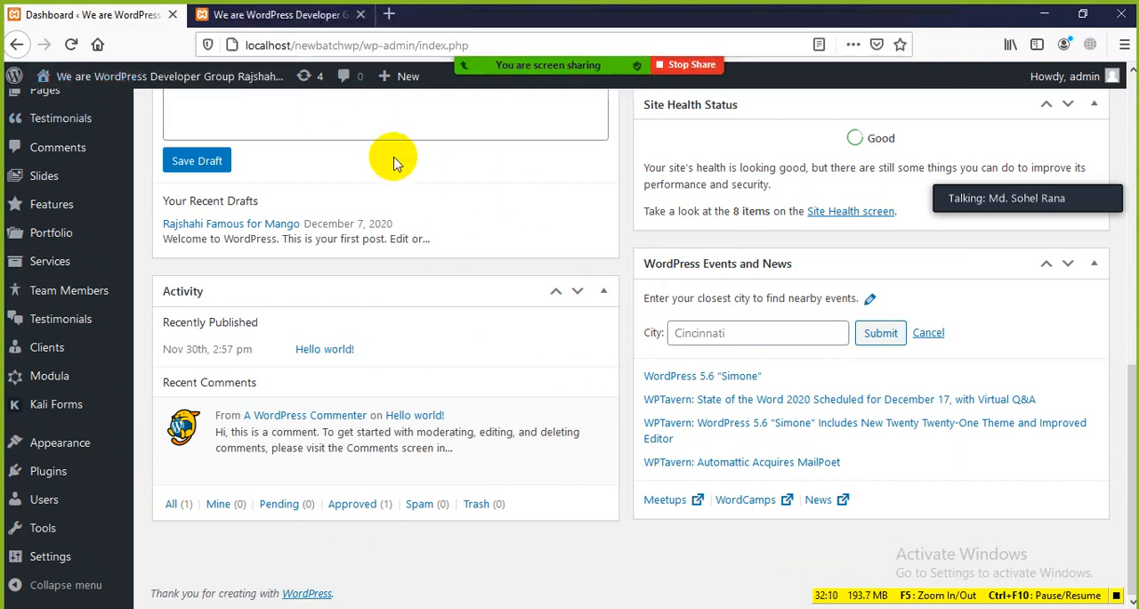
{"action": "left_click", "coordinate": [278, 15]}
{"action": "scroll", "coordinate": [400, 267], "scroll_direction": "down", "scroll_amount": 4}
{"action": "scroll", "coordinate": [395, 282], "scroll_direction": "up", "scroll_amount": 5}
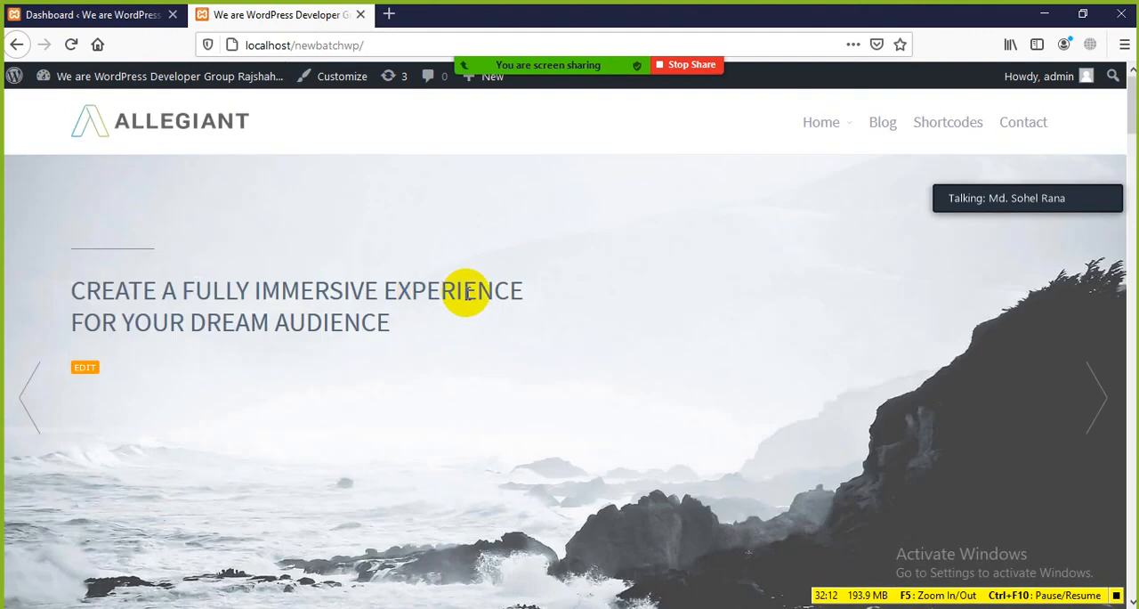
{"action": "left_click", "coordinate": [26, 15]}
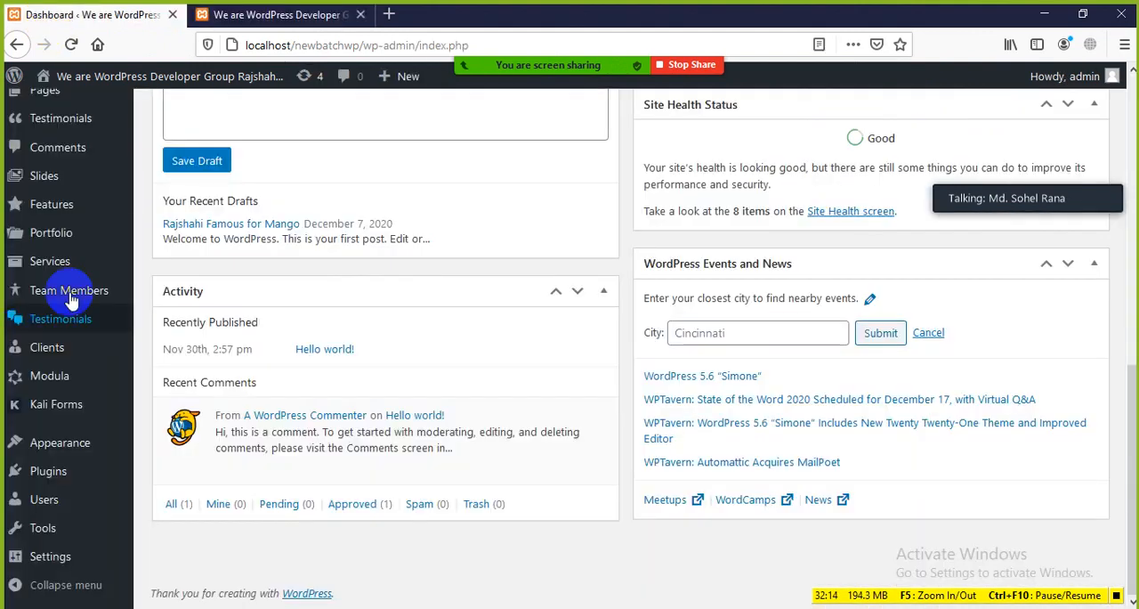
{"action": "left_click", "coordinate": [230, 15]}
{"action": "scroll", "coordinate": [427, 267], "scroll_direction": "down", "scroll_amount": 3}
{"action": "scroll", "coordinate": [834, 287], "scroll_direction": "up", "scroll_amount": 3}
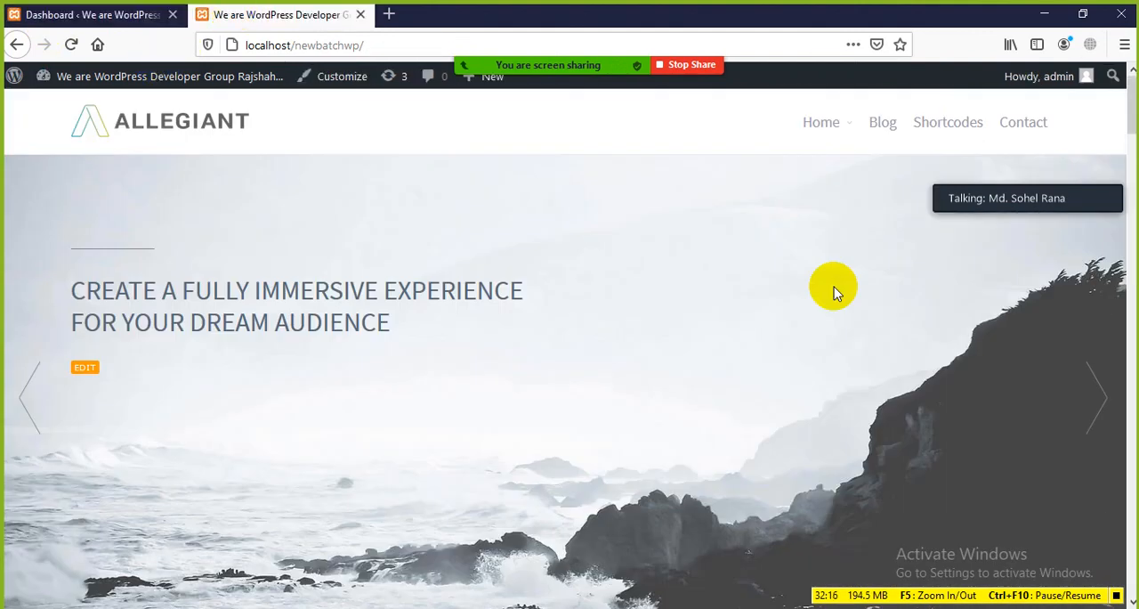
{"action": "scroll", "coordinate": [628, 280], "scroll_direction": "down", "scroll_amount": 5}
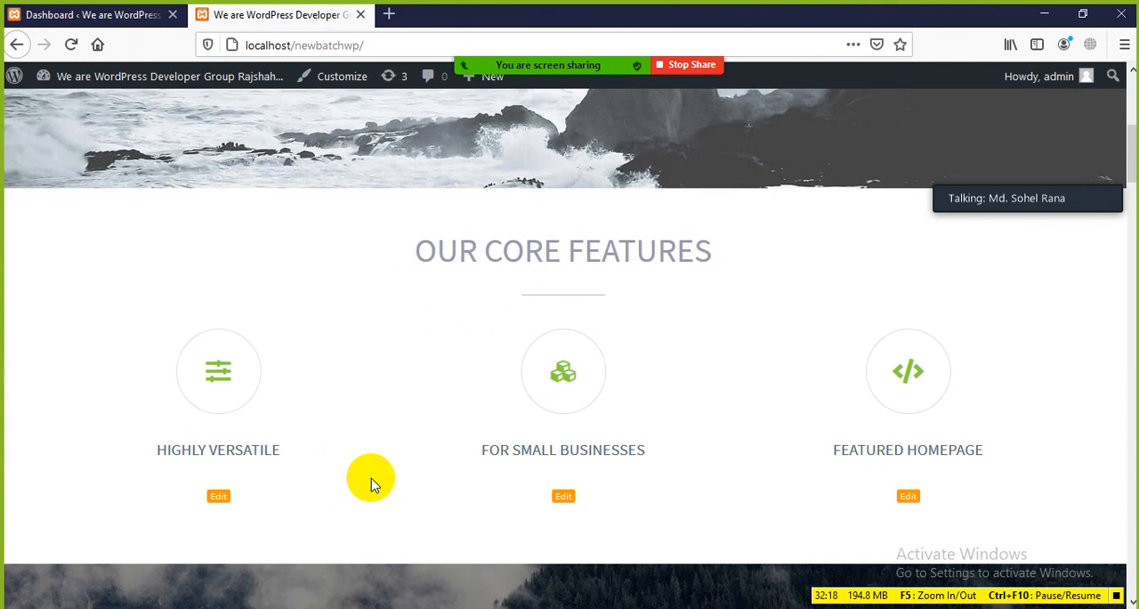
{"action": "scroll", "coordinate": [333, 297], "scroll_direction": "down", "scroll_amount": 3}
{"action": "scroll", "coordinate": [361, 298], "scroll_direction": "up", "scroll_amount": 8}
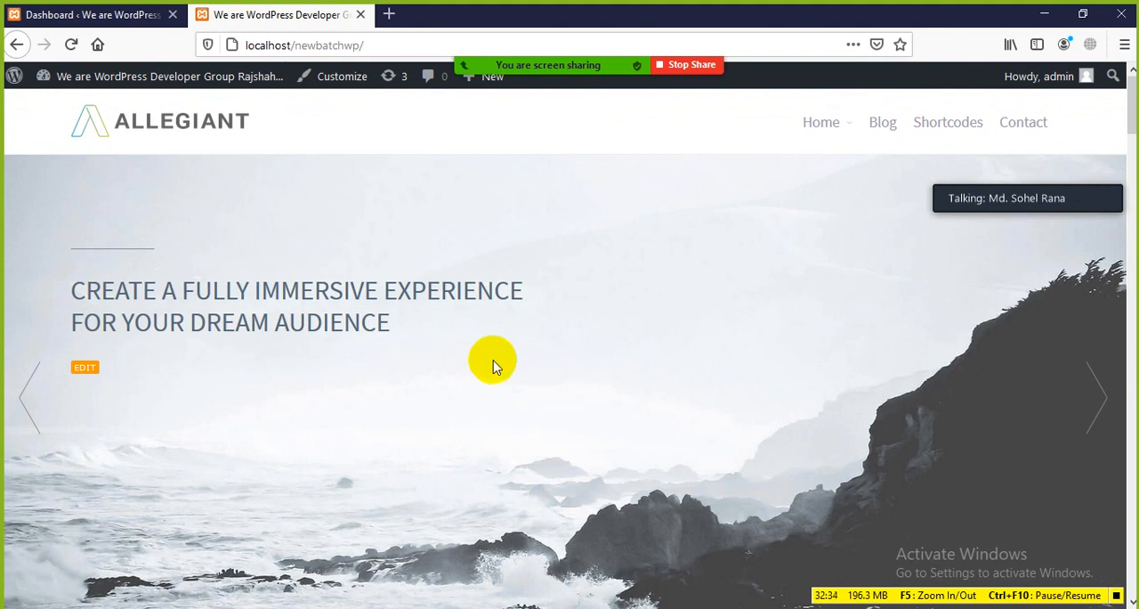
{"action": "left_click", "coordinate": [89, 14]}
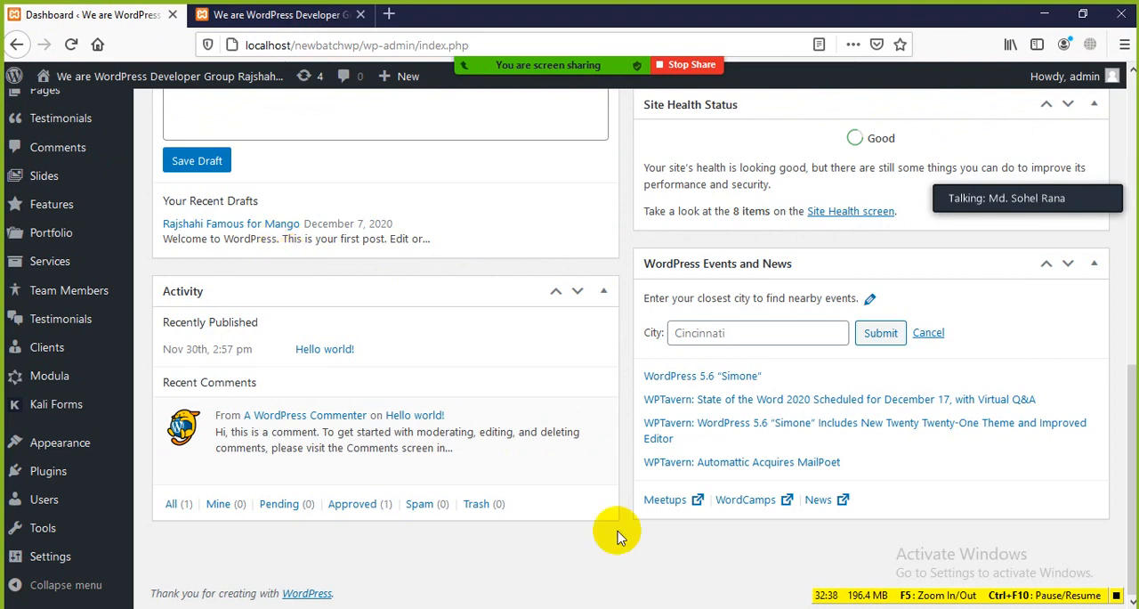
Review the General Setting chapter title in the Word lesson, and return to Firefox to look over the WordPress Settings submenu
{"action": "key", "text": "alt+Tab"}
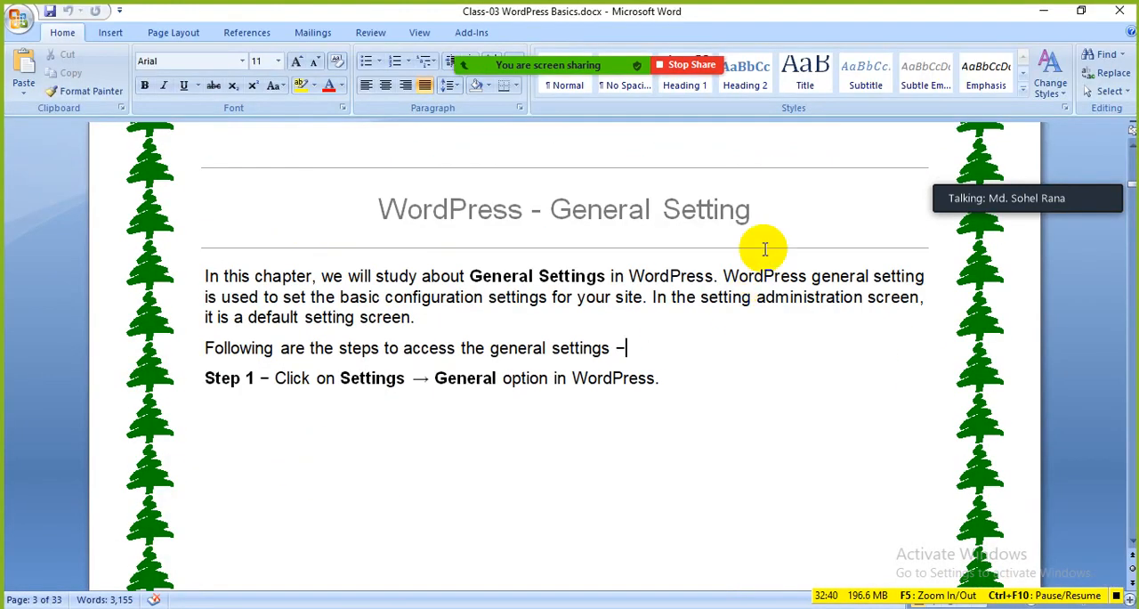
{"action": "left_click_drag", "start_coordinate": [755, 212], "coordinate": [419, 228]}
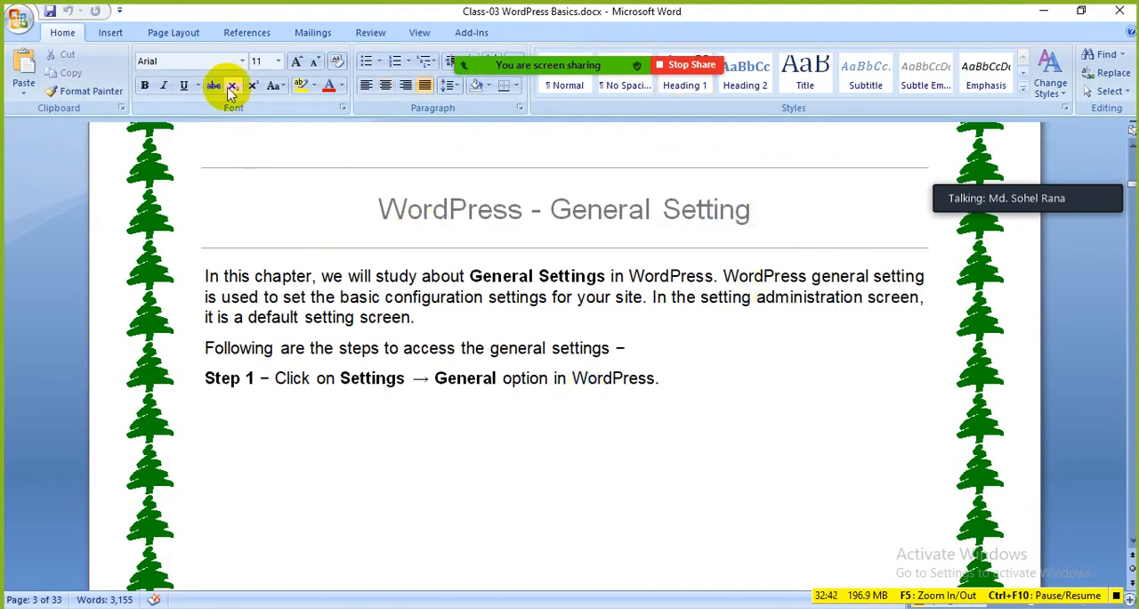
{"action": "key", "text": "alt+Tab"}
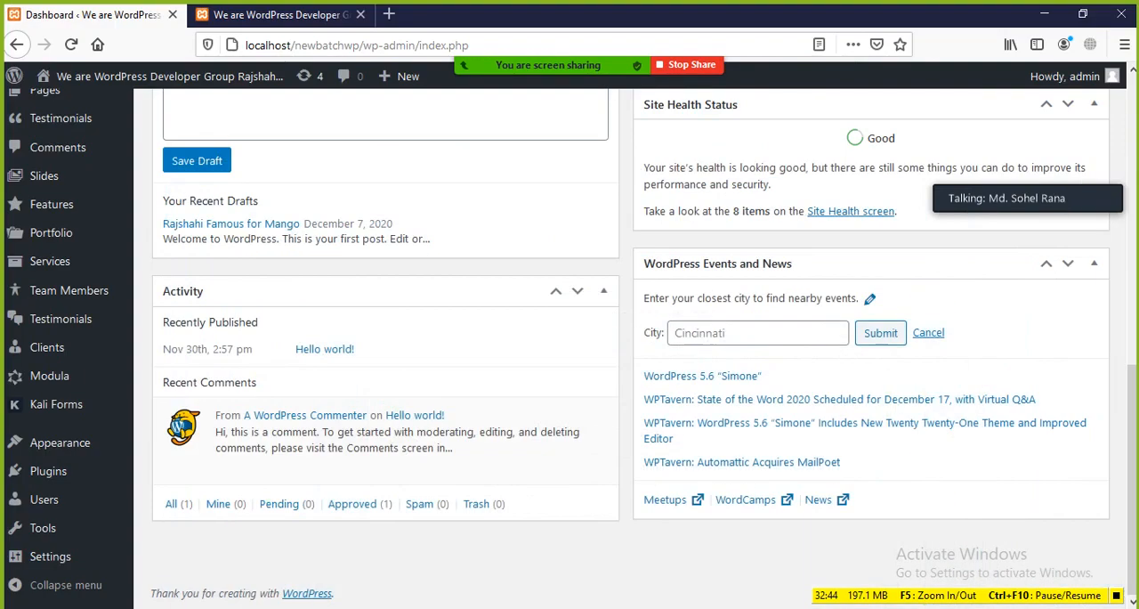
{"action": "mouse_move", "coordinate": [103, 445]}
{"action": "mouse_move", "coordinate": [29, 565]}
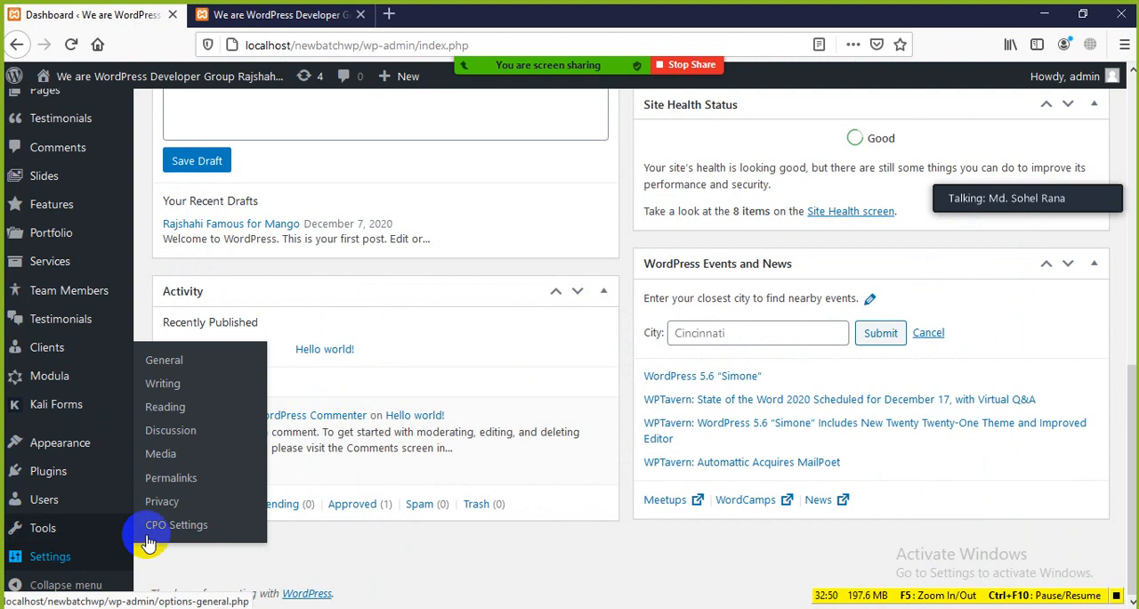
{"action": "left_click", "coordinate": [164, 363]}
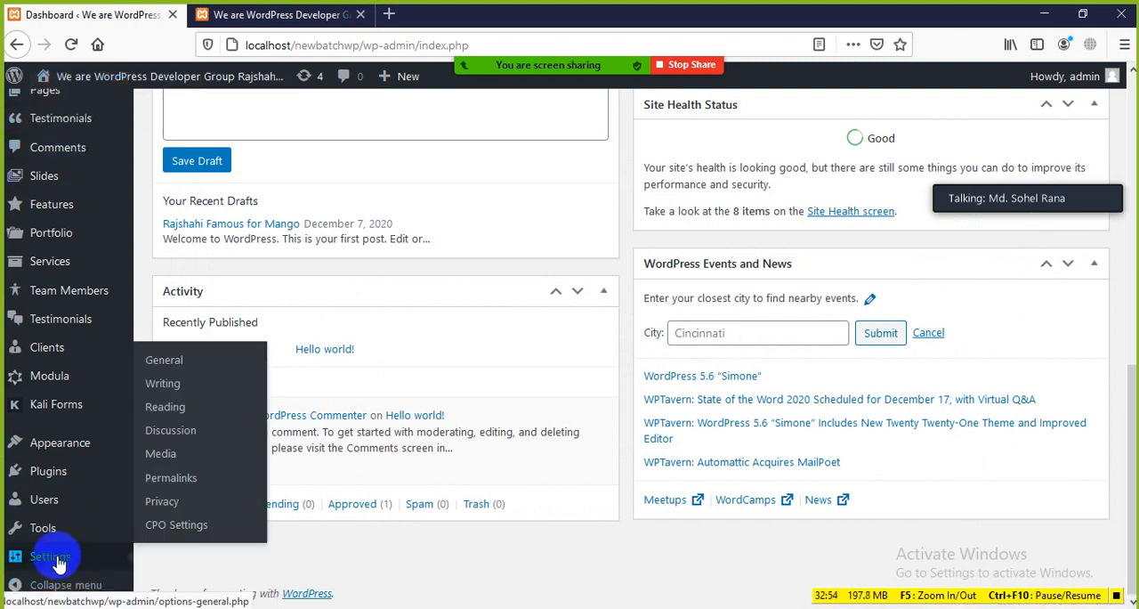
Demonstrate opening and closing Screen Options on the Dashboard Home page, leaving the panel collapsed
{"action": "scroll", "coordinate": [593, 394], "scroll_direction": "up", "scroll_amount": 10}
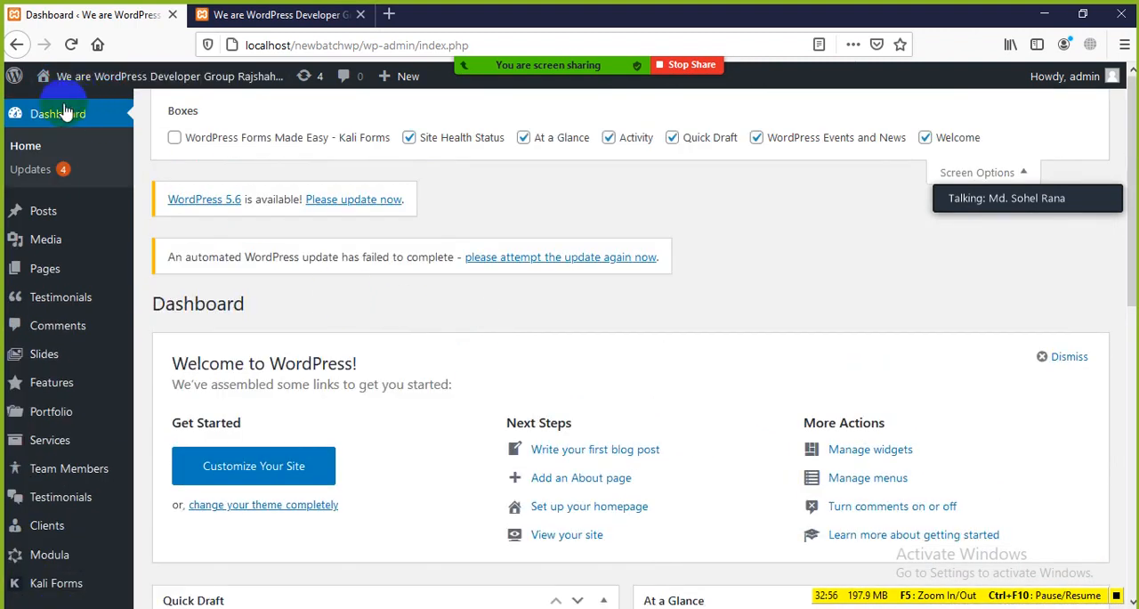
{"action": "left_click", "coordinate": [28, 143]}
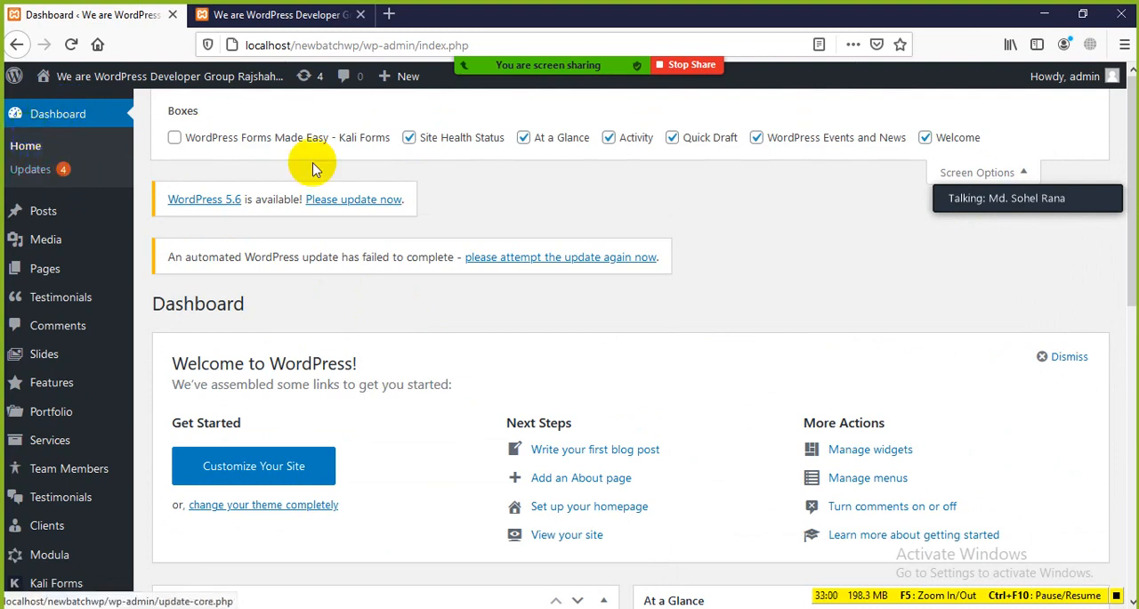
{"action": "mouse_move", "coordinate": [1103, 77]}
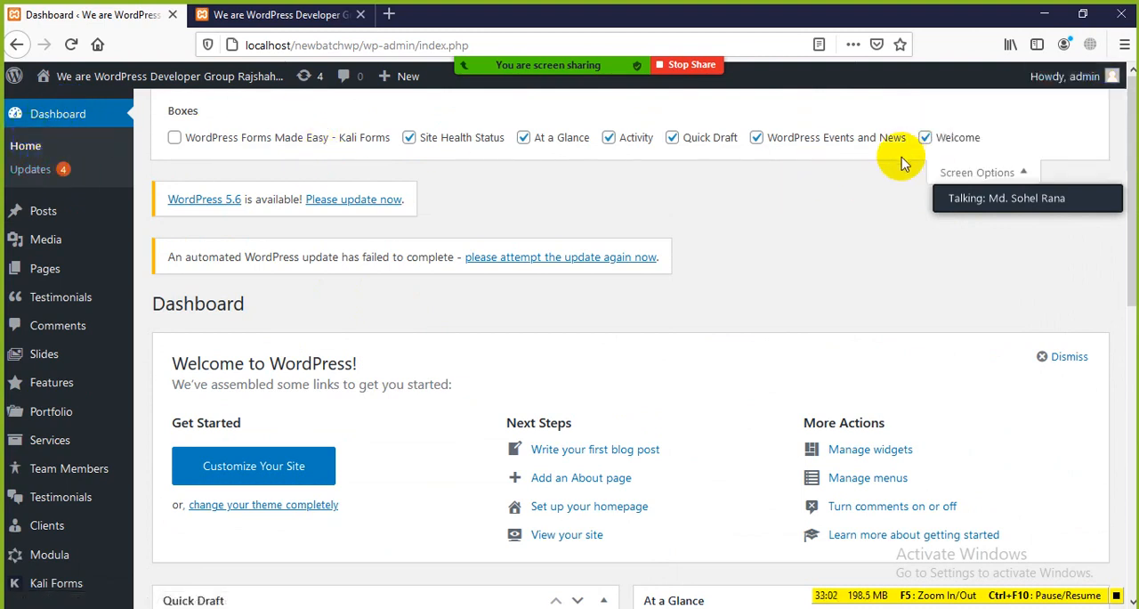
{"action": "left_click", "coordinate": [1024, 175]}
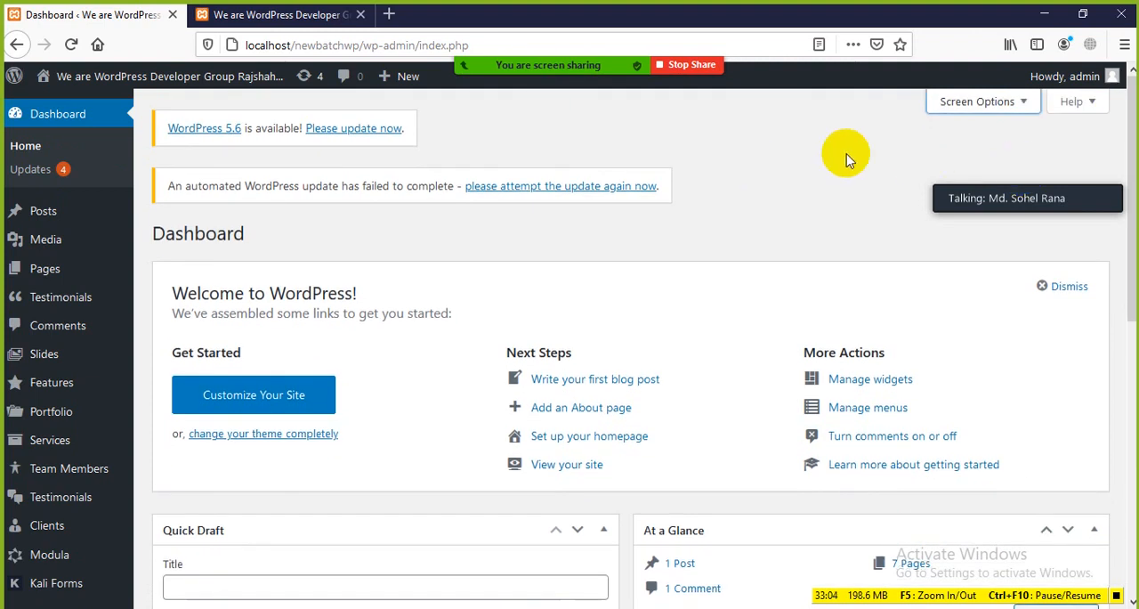
{"action": "left_click", "coordinate": [1023, 105]}
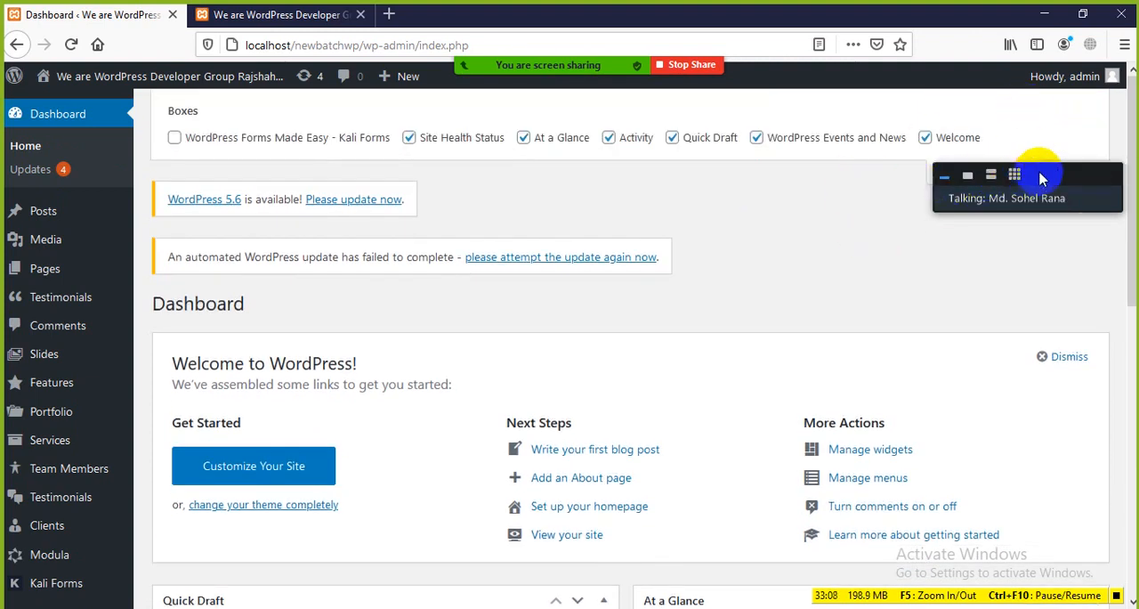
{"action": "left_click", "coordinate": [1028, 176]}
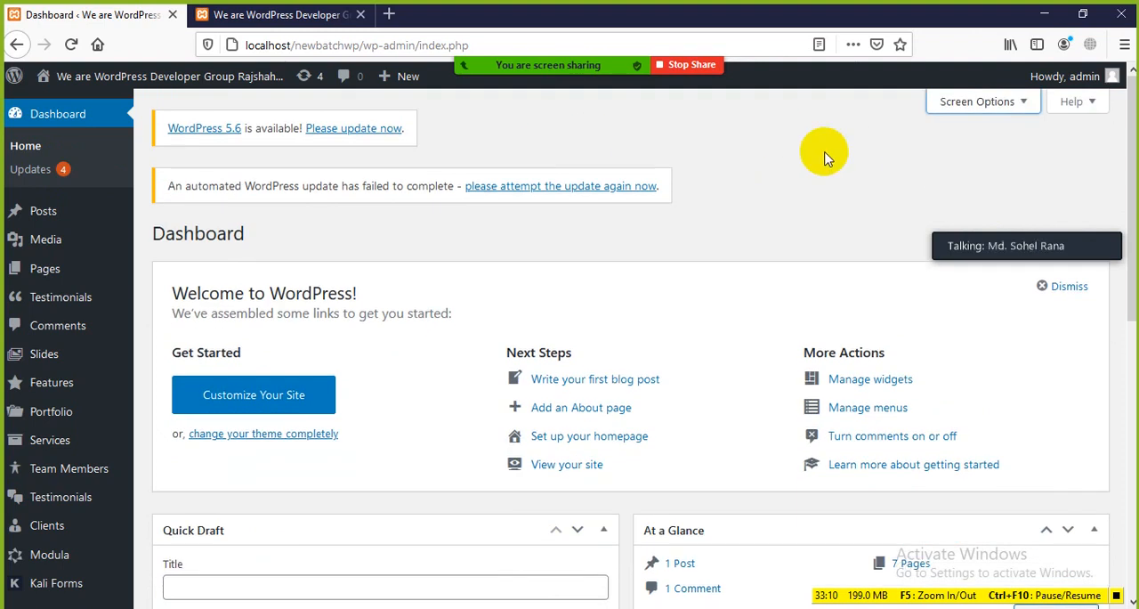
{"action": "left_click", "coordinate": [1004, 114]}
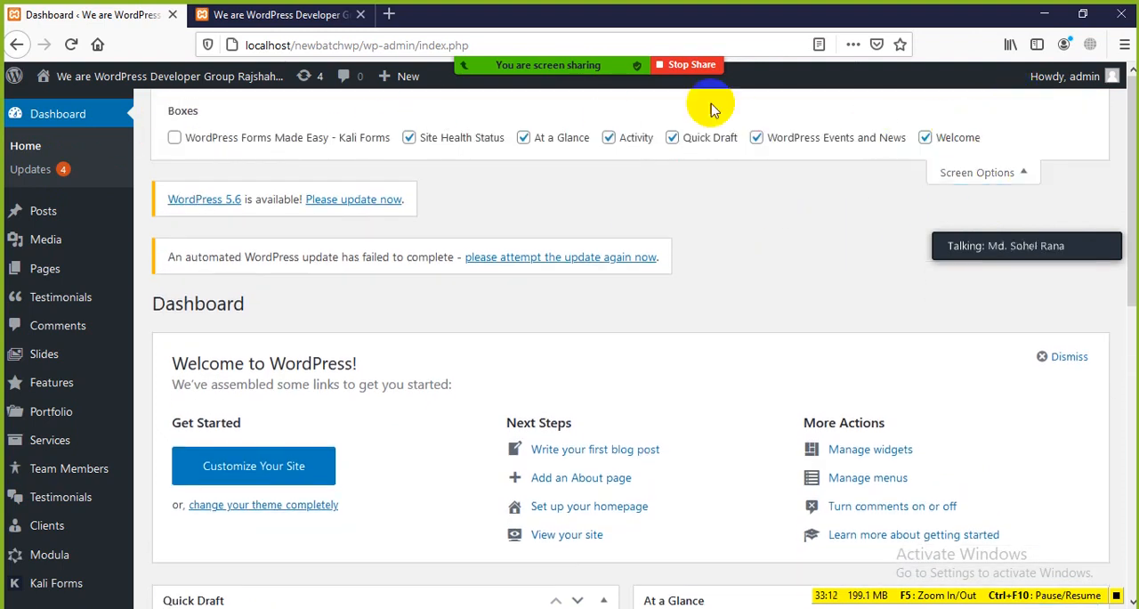
{"action": "left_click", "coordinate": [1030, 175]}
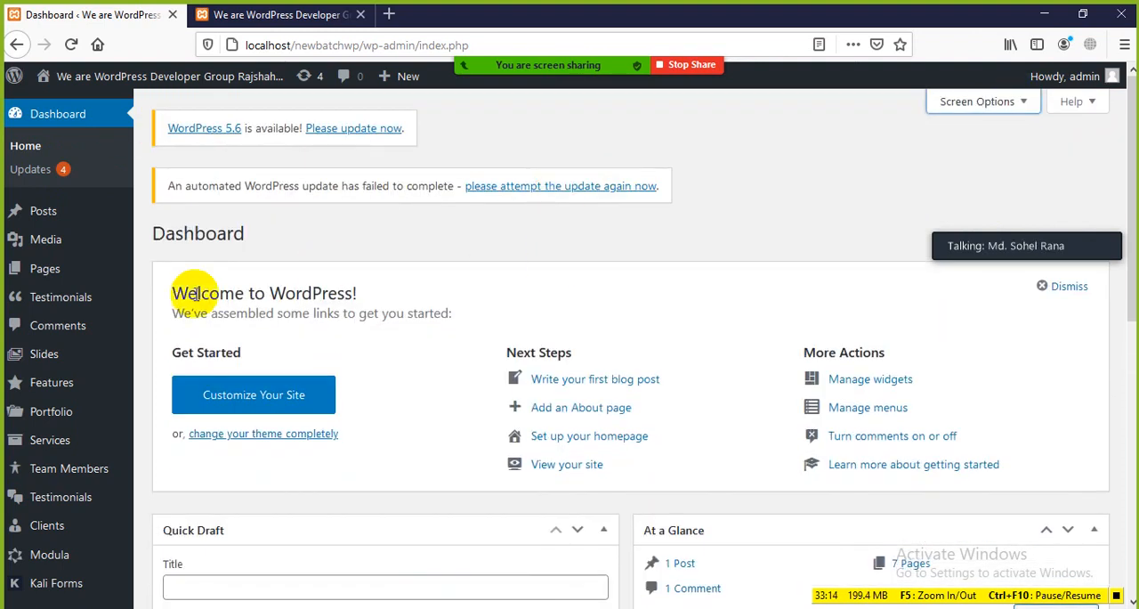
Open the General page of the WordPress Settings and highlight its General Settings heading
{"action": "scroll", "coordinate": [51, 263], "scroll_direction": "down", "scroll_amount": 5}
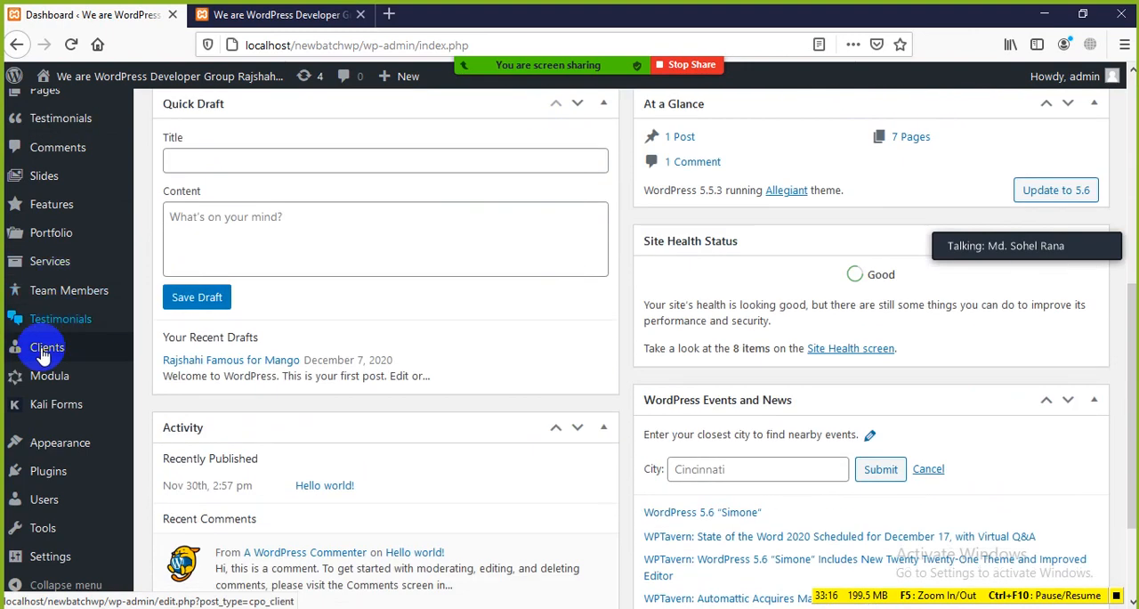
{"action": "mouse_move", "coordinate": [49, 558]}
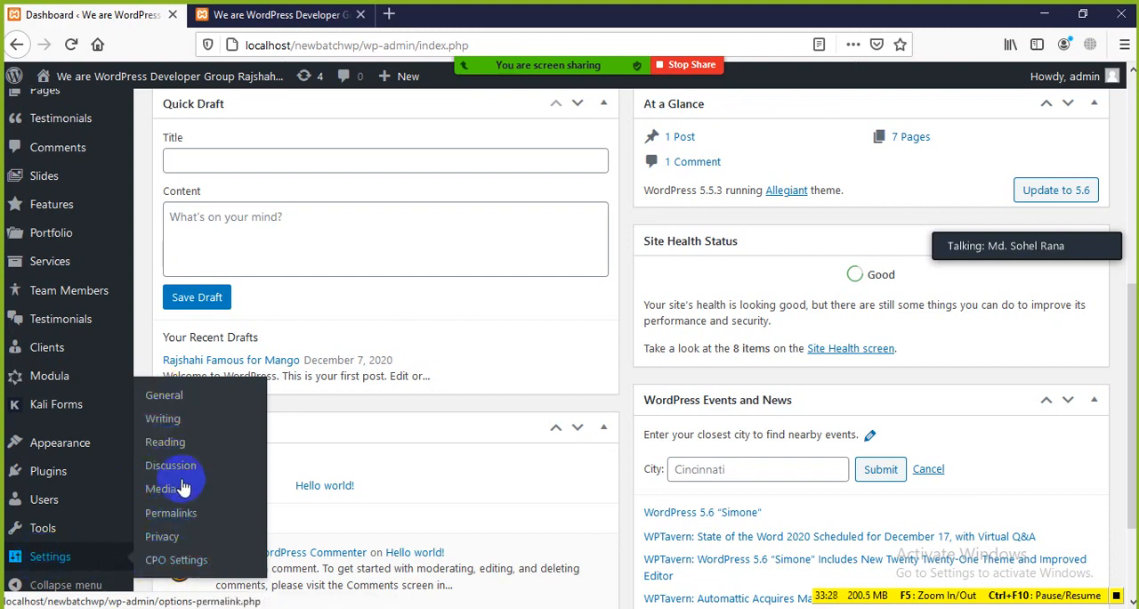
{"action": "left_click", "coordinate": [166, 402]}
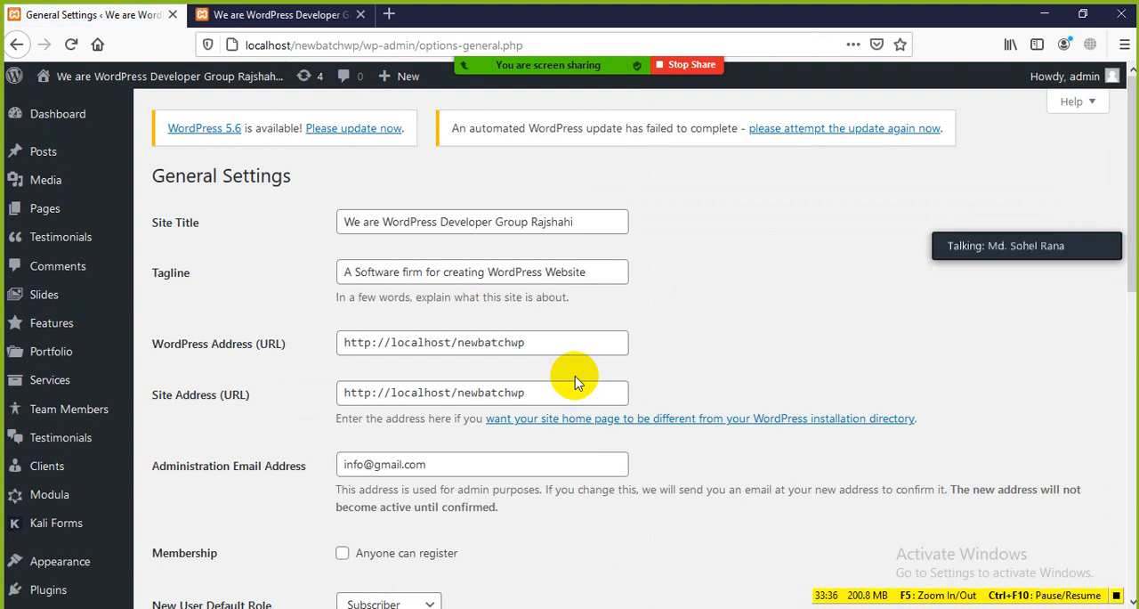
{"action": "left_click_drag", "start_coordinate": [156, 178], "coordinate": [306, 191]}
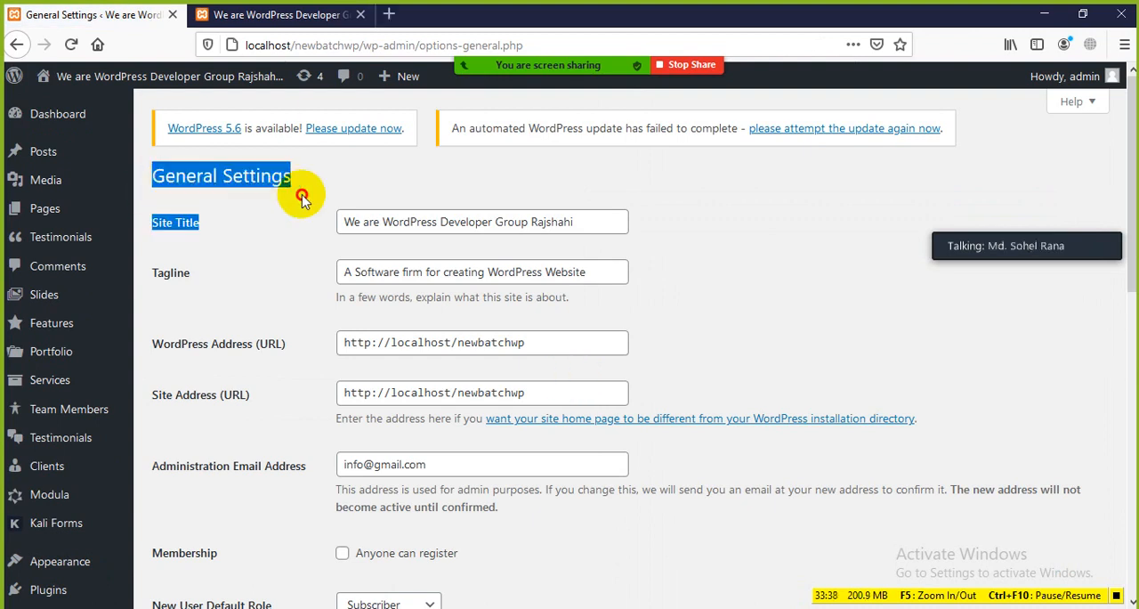
{"action": "left_click", "coordinate": [325, 182]}
Examine the site's front page again, covering the slider headline, the header with the site title, and the core features section
{"action": "left_click", "coordinate": [285, 14]}
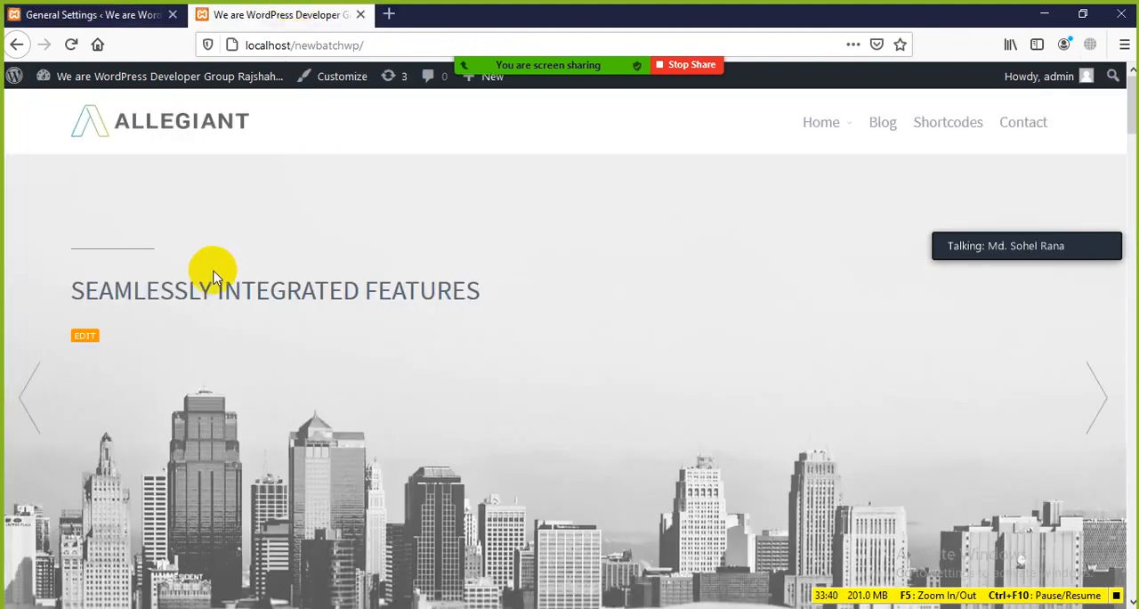
{"action": "left_click_drag", "start_coordinate": [80, 283], "coordinate": [659, 282]}
{"action": "left_click", "coordinate": [659, 282]}
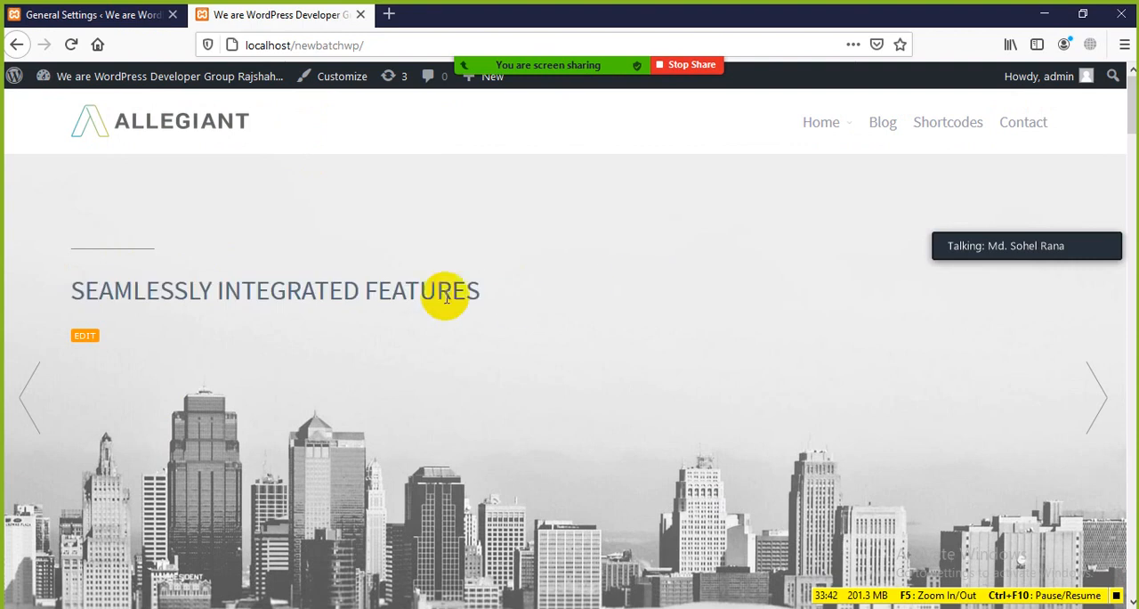
{"action": "mouse_move", "coordinate": [69, 89]}
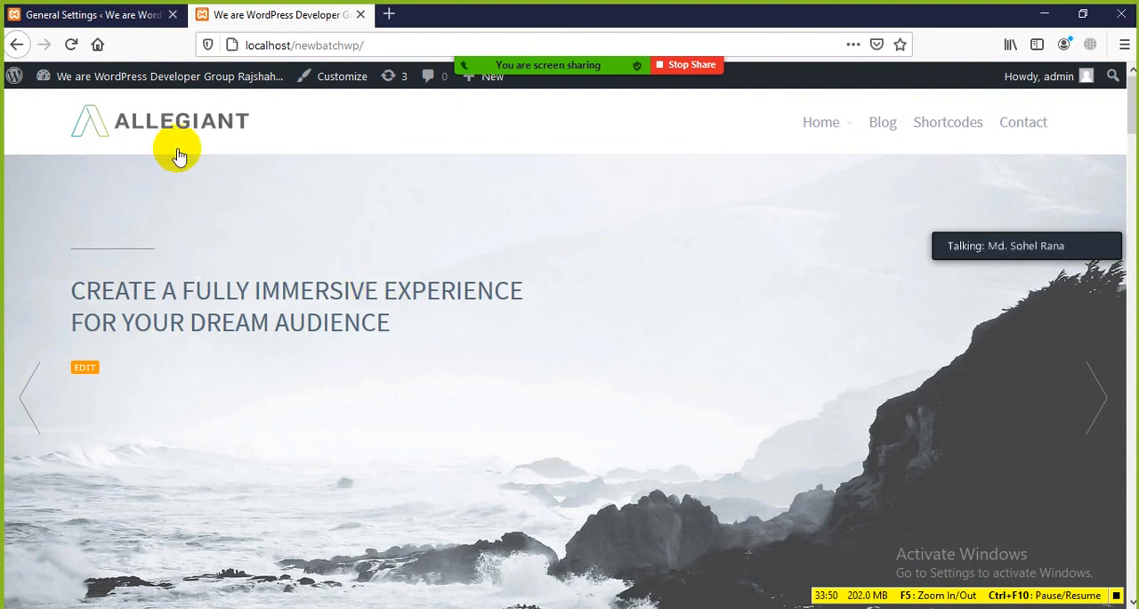
{"action": "mouse_move", "coordinate": [142, 78]}
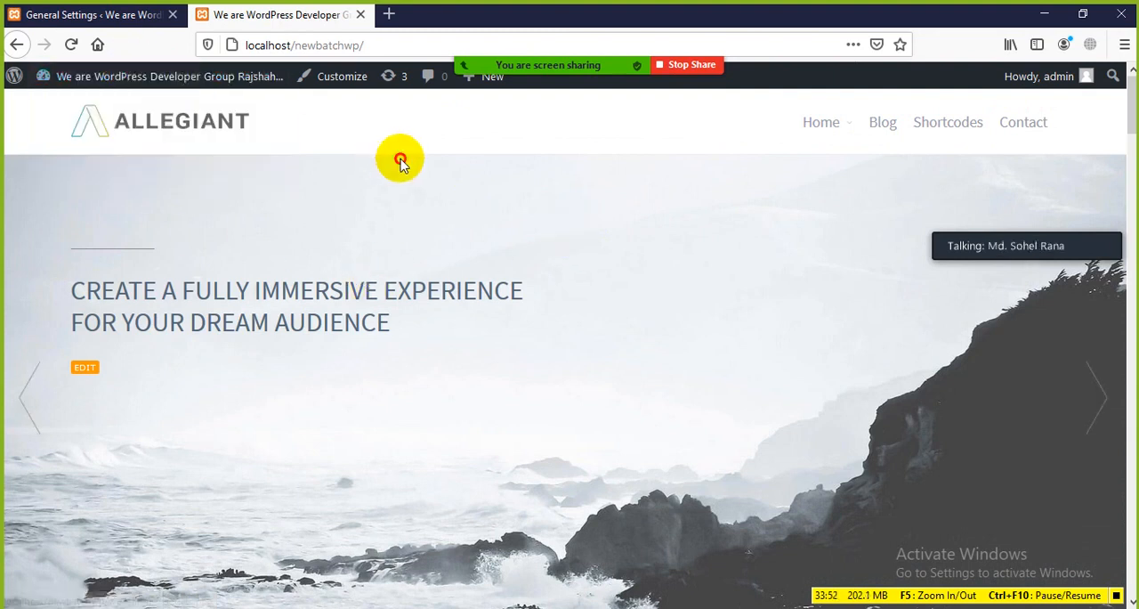
{"action": "scroll", "coordinate": [311, 194], "scroll_direction": "down", "scroll_amount": 3}
{"action": "scroll", "coordinate": [312, 192], "scroll_direction": "up", "scroll_amount": 3}
{"action": "scroll", "coordinate": [312, 191], "scroll_direction": "down", "scroll_amount": 3}
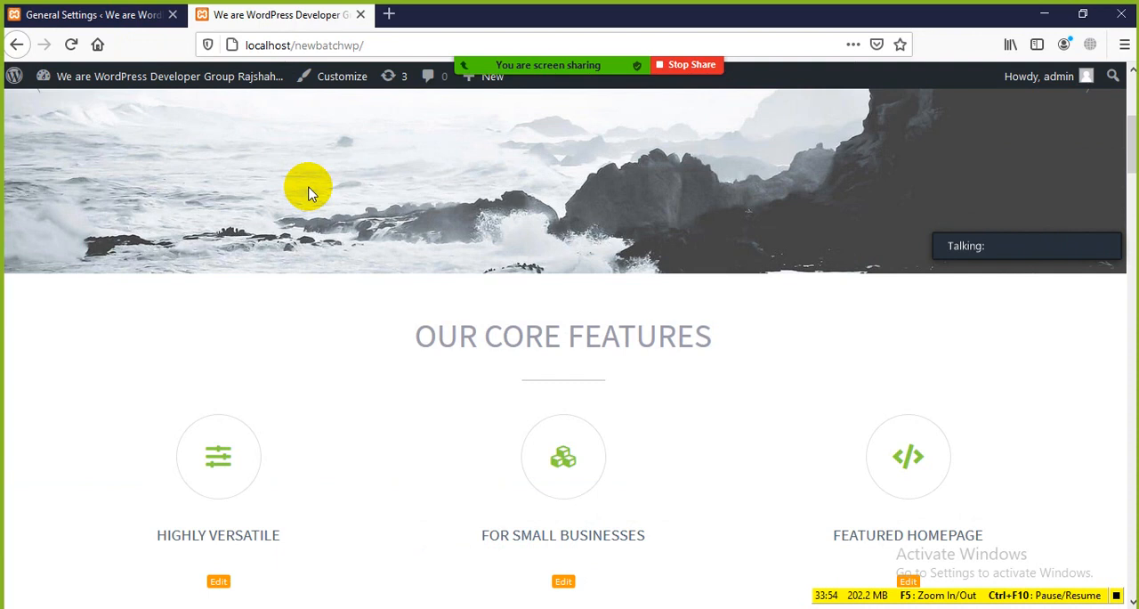
{"action": "scroll", "coordinate": [311, 191], "scroll_direction": "up", "scroll_amount": 3}
Return to General Settings and look over its options down to Time Format, along with the Settings and Appearance submenus
{"action": "left_click", "coordinate": [94, 15]}
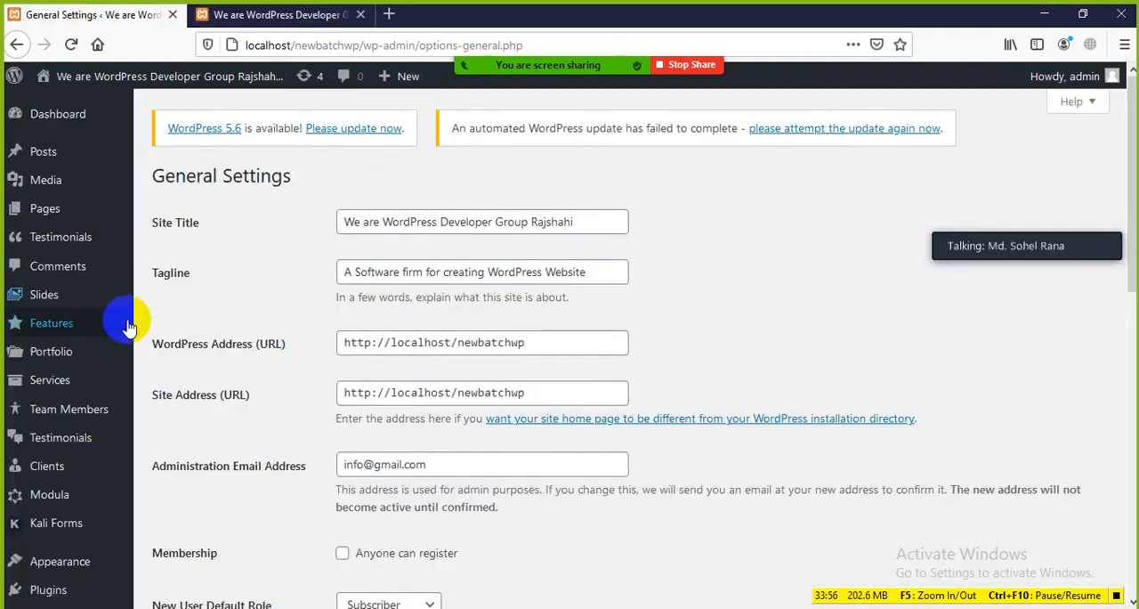
{"action": "scroll", "coordinate": [97, 389], "scroll_direction": "down", "scroll_amount": 2}
{"action": "scroll", "coordinate": [71, 436], "scroll_direction": "down", "scroll_amount": 3}
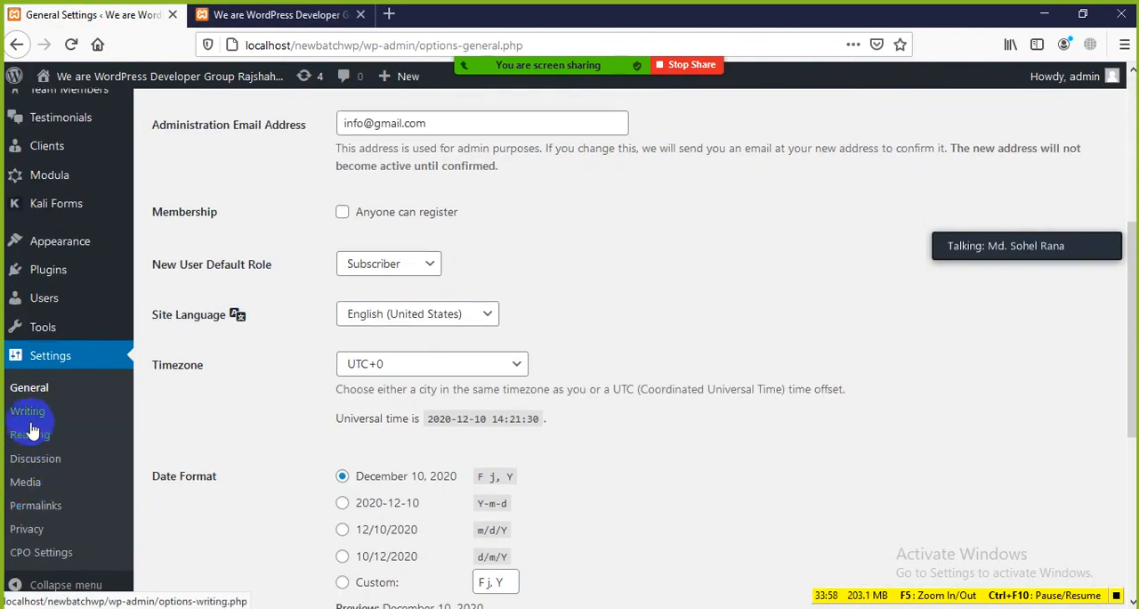
{"action": "scroll", "coordinate": [45, 495], "scroll_direction": "down", "scroll_amount": 3}
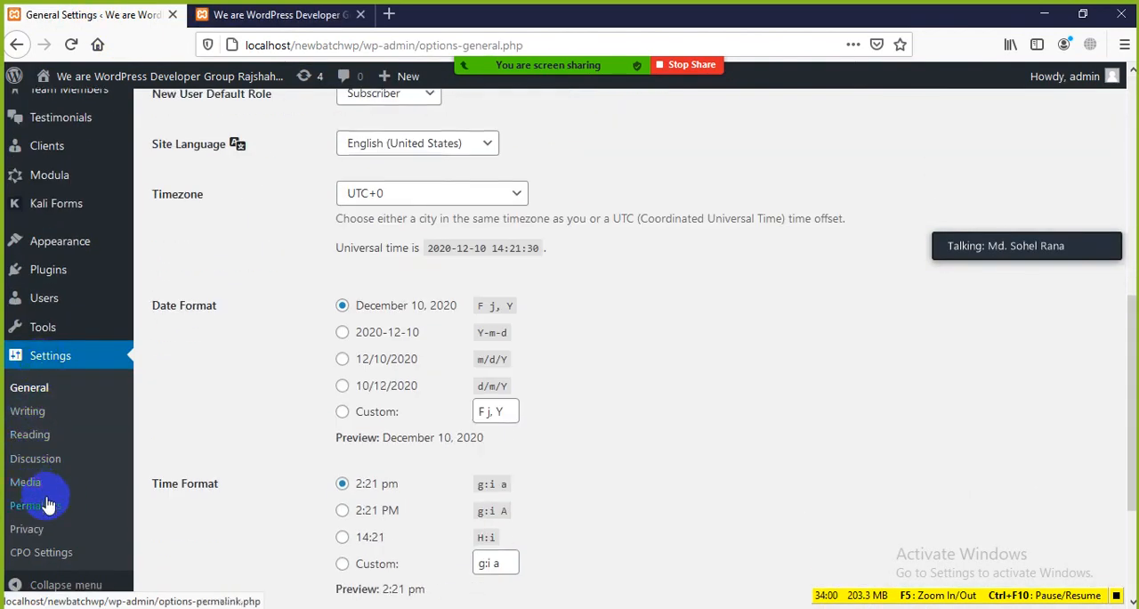
{"action": "mouse_move", "coordinate": [56, 255]}
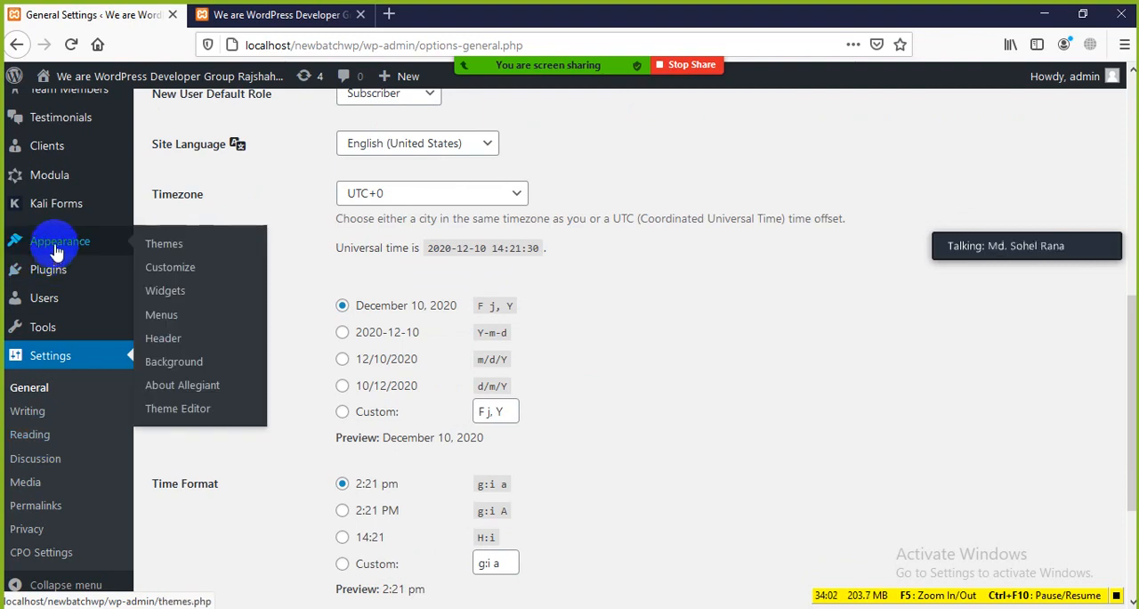
Activate the Twenty Seventeen theme and reload the site's front page to view the new header and posts section
{"action": "left_click", "coordinate": [170, 248]}
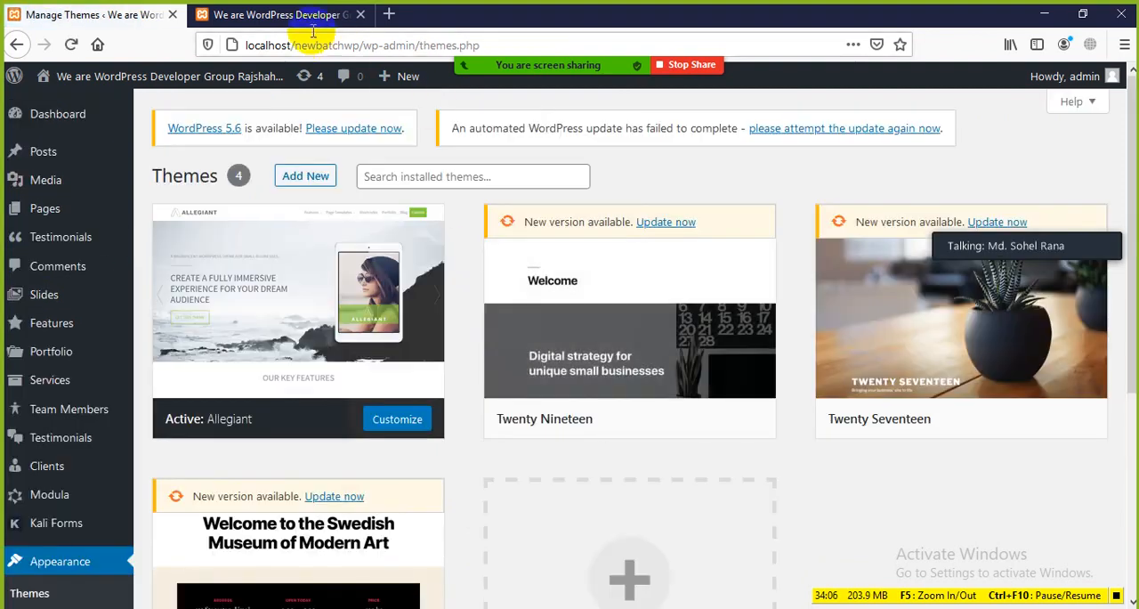
{"action": "left_click", "coordinate": [980, 419]}
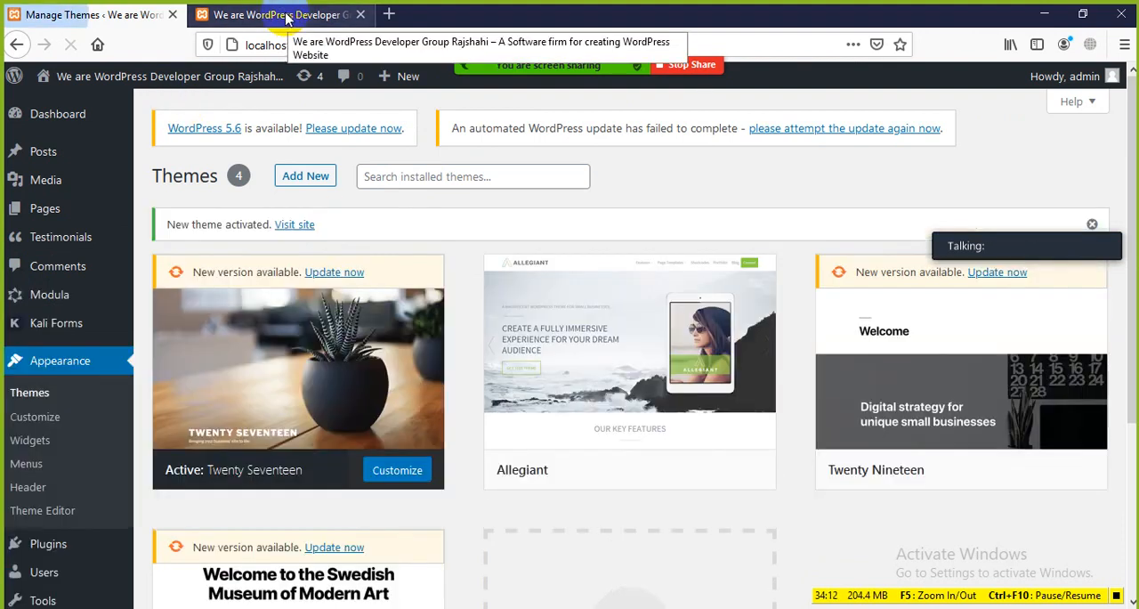
{"action": "left_click", "coordinate": [281, 15]}
{"action": "left_click", "coordinate": [71, 45]}
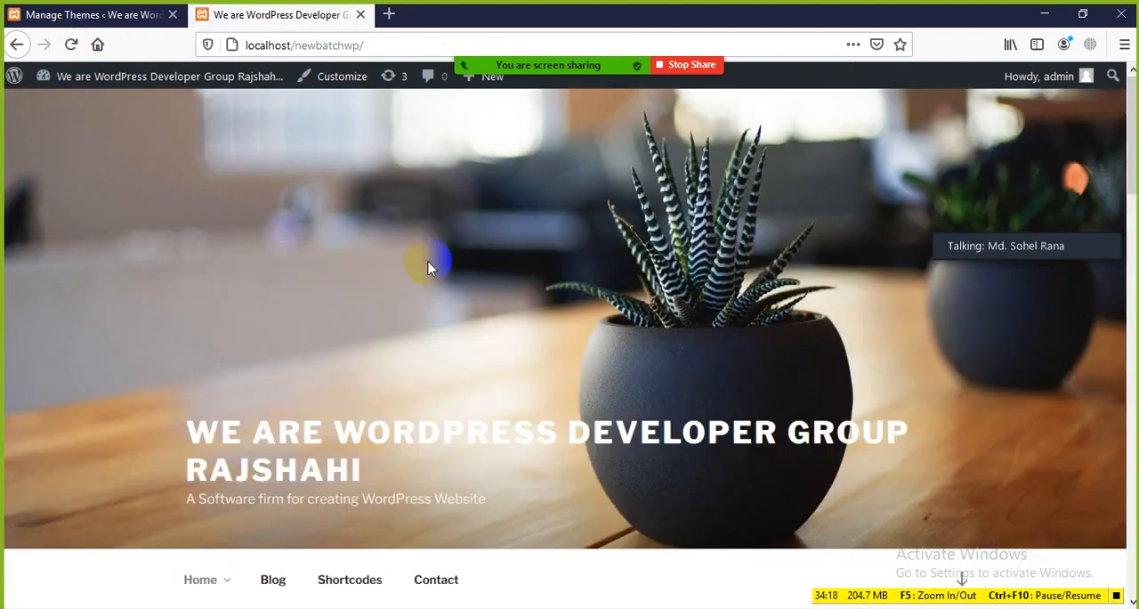
{"action": "scroll", "coordinate": [546, 280], "scroll_direction": "down", "scroll_amount": 3}
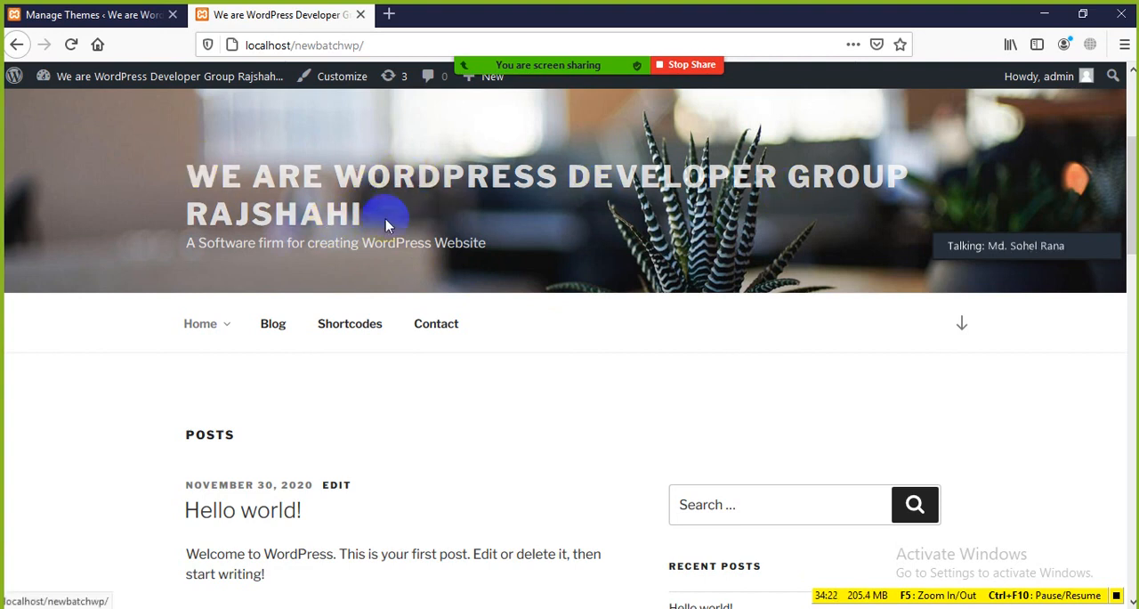
Reopen the General page of the WordPress Settings and highlight the Site Title value and the page heading
{"action": "left_click", "coordinate": [80, 16]}
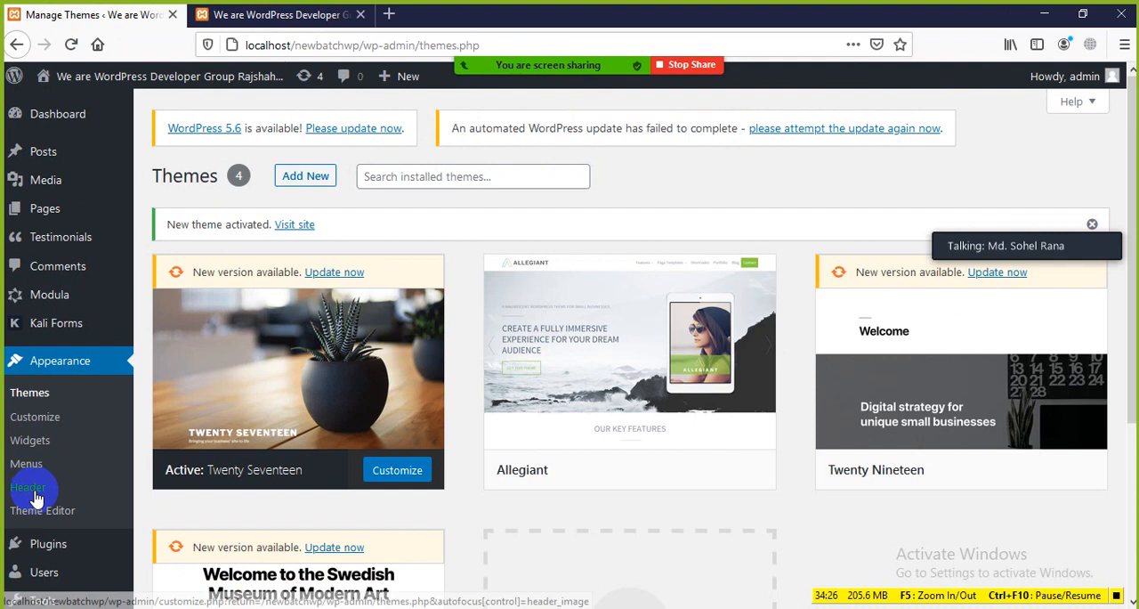
{"action": "scroll", "coordinate": [37, 499], "scroll_direction": "down", "scroll_amount": 3}
{"action": "mouse_move", "coordinate": [40, 566]}
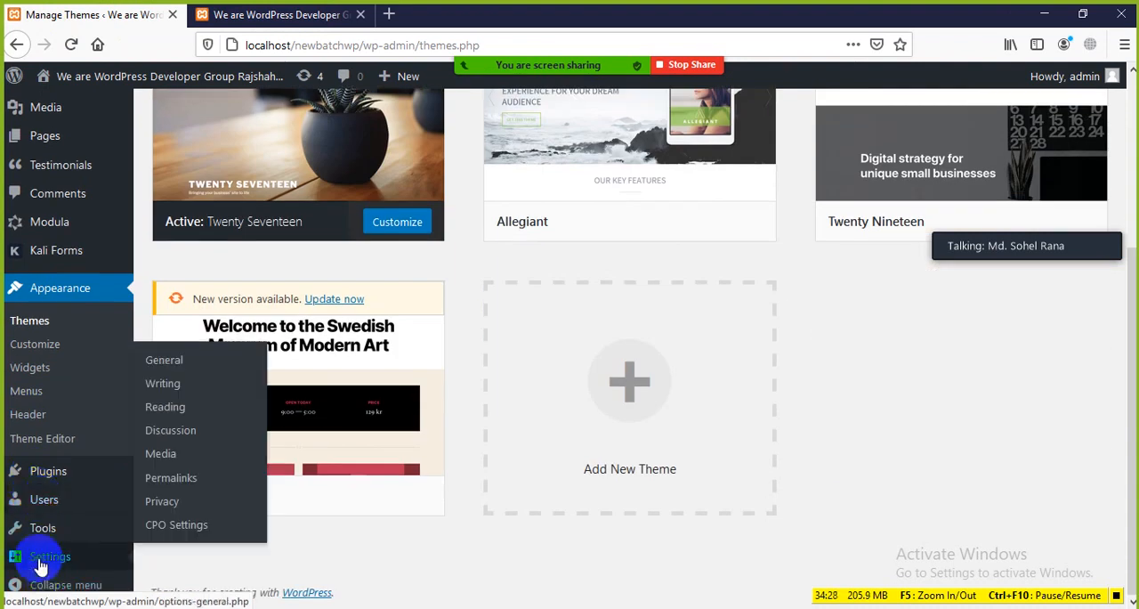
{"action": "left_click", "coordinate": [165, 365]}
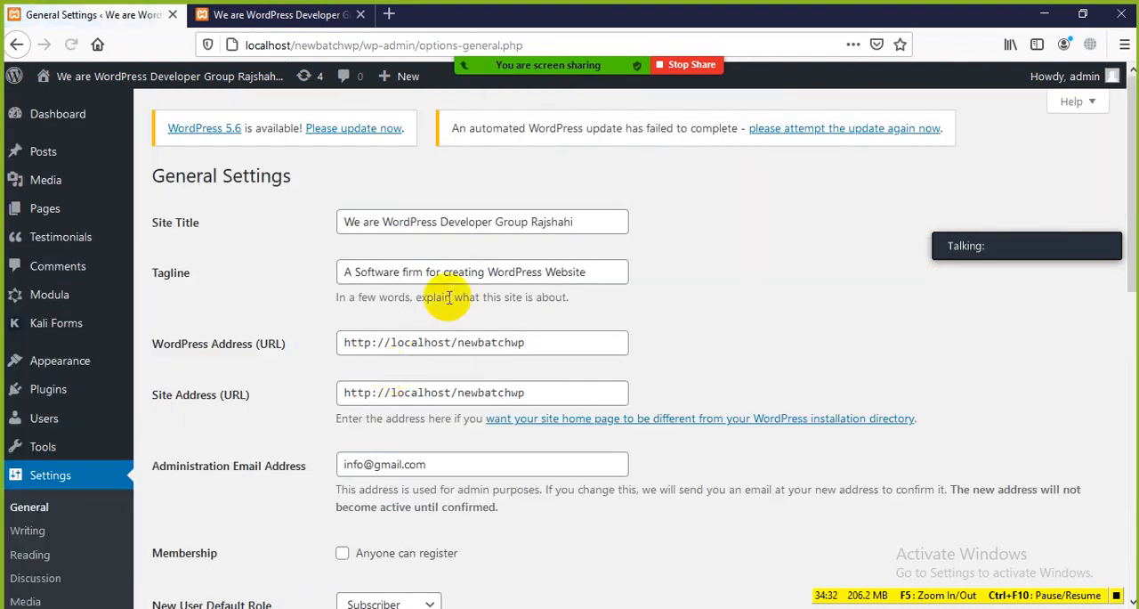
{"action": "left_click_drag", "start_coordinate": [587, 223], "coordinate": [351, 219]}
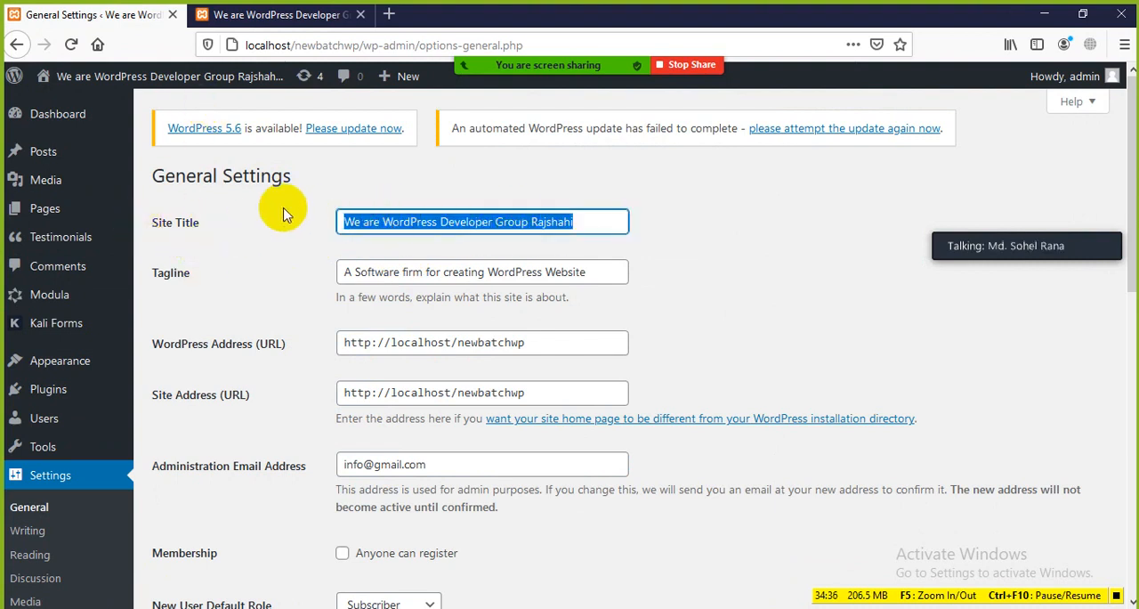
{"action": "left_click_drag", "start_coordinate": [291, 176], "coordinate": [155, 178]}
{"action": "left_click", "coordinate": [200, 231]}
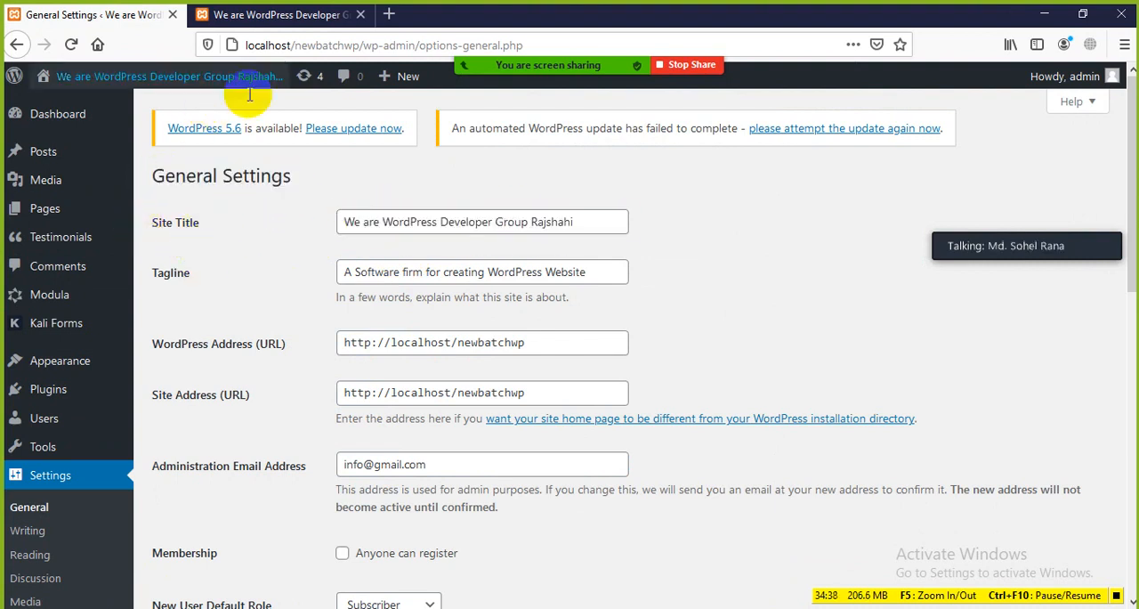
Highlight the site title in the front page header to compare it with the Site Title setting
{"action": "left_click", "coordinate": [271, 15]}
{"action": "left_click_drag", "start_coordinate": [392, 215], "coordinate": [126, 271]}
{"action": "left_click", "coordinate": [37, 379]}
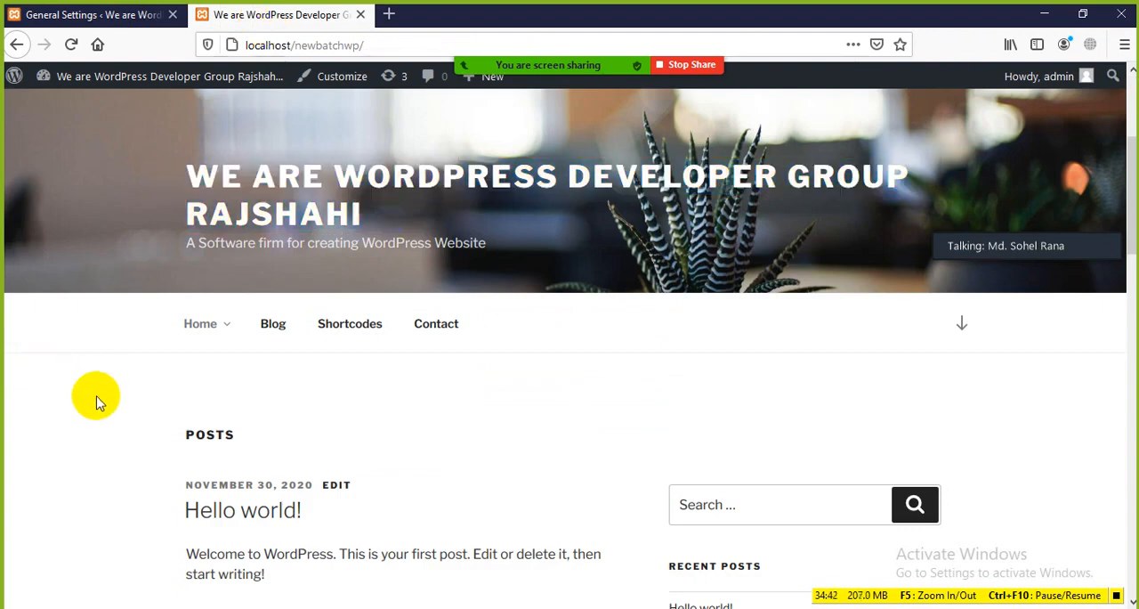
Change the Site Title in General Settings to "Best WordPress Developer Agency Rajshahi"
{"action": "left_click", "coordinate": [86, 18]}
{"action": "left_click_drag", "start_coordinate": [578, 222], "coordinate": [331, 221]}
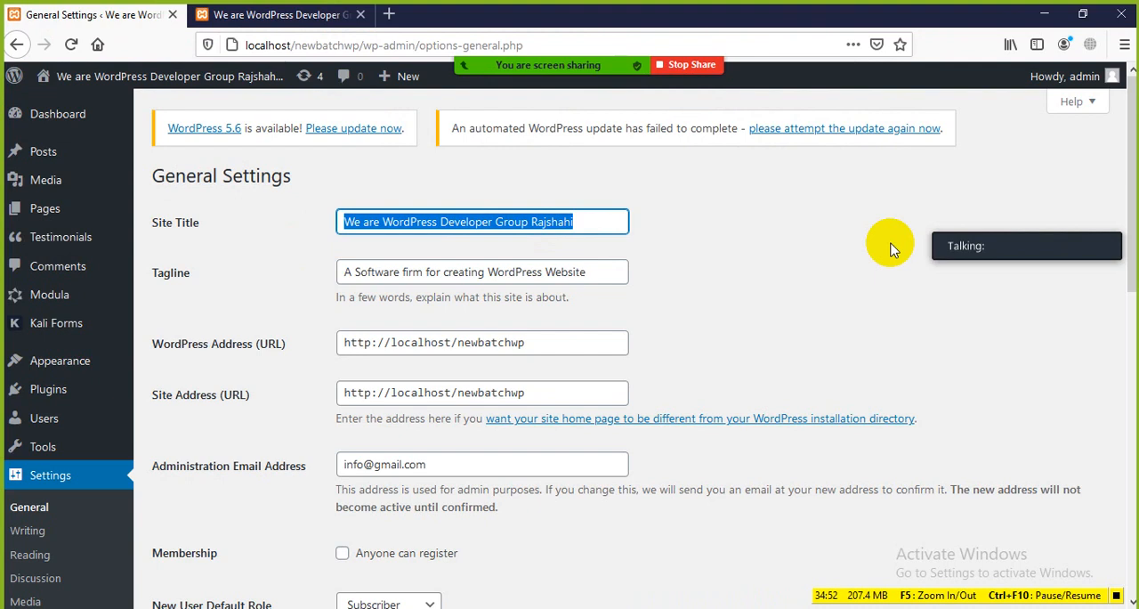
{"action": "type", "text": "Best"}
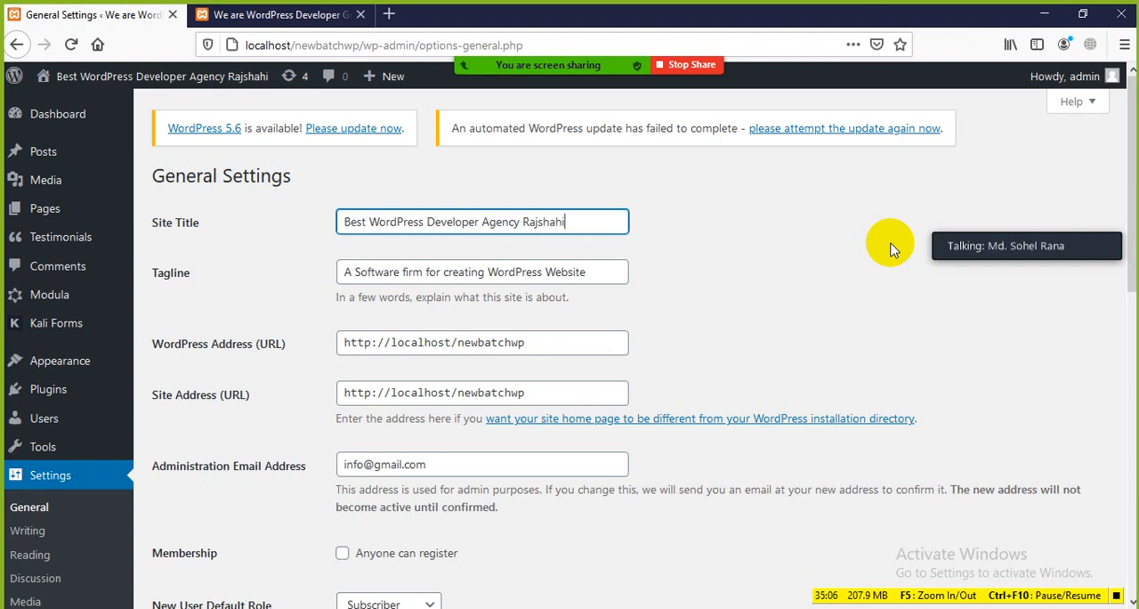
Replace the Tagline with "An Institute of Creative work" and save the General Settings changes
{"action": "left_click", "coordinate": [595, 275]}
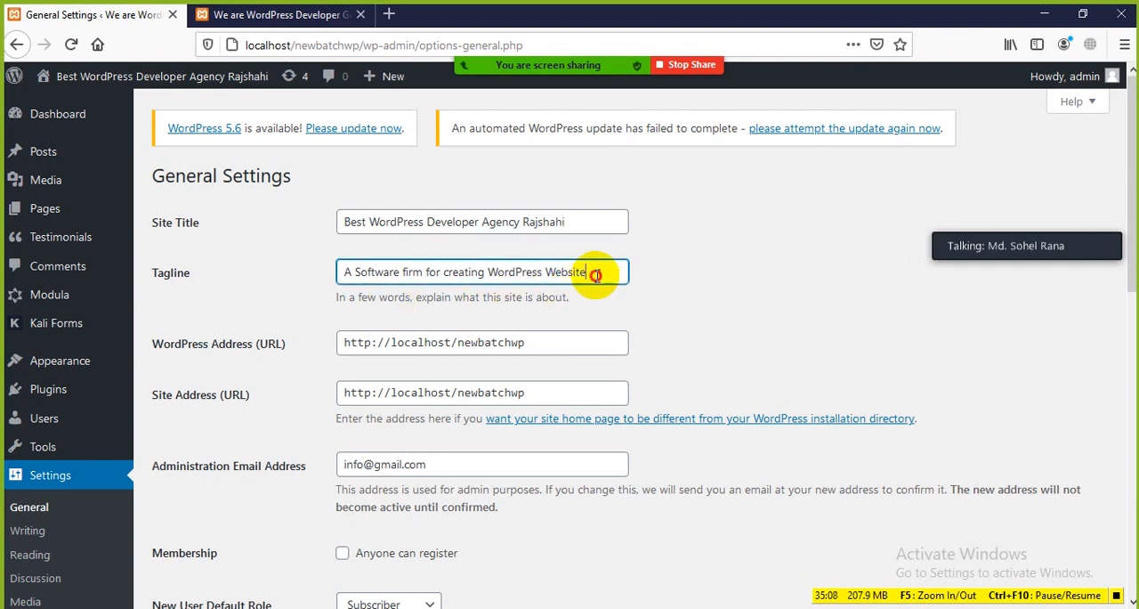
{"action": "left_click_drag", "start_coordinate": [596, 275], "coordinate": [326, 272]}
{"action": "key", "text": "BackSpace"}
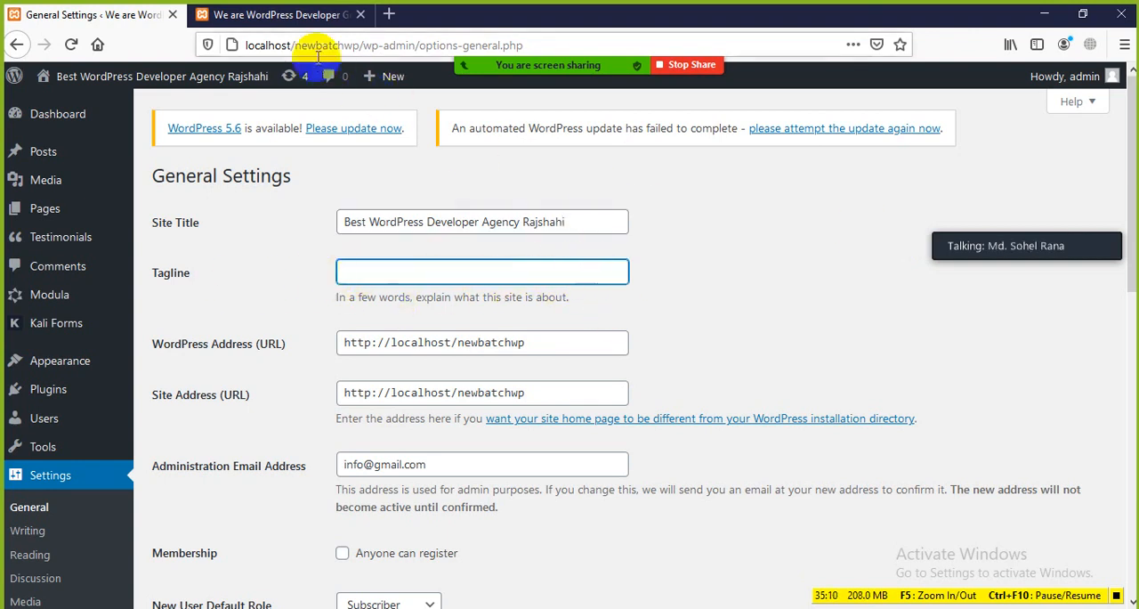
{"action": "left_click", "coordinate": [293, 16]}
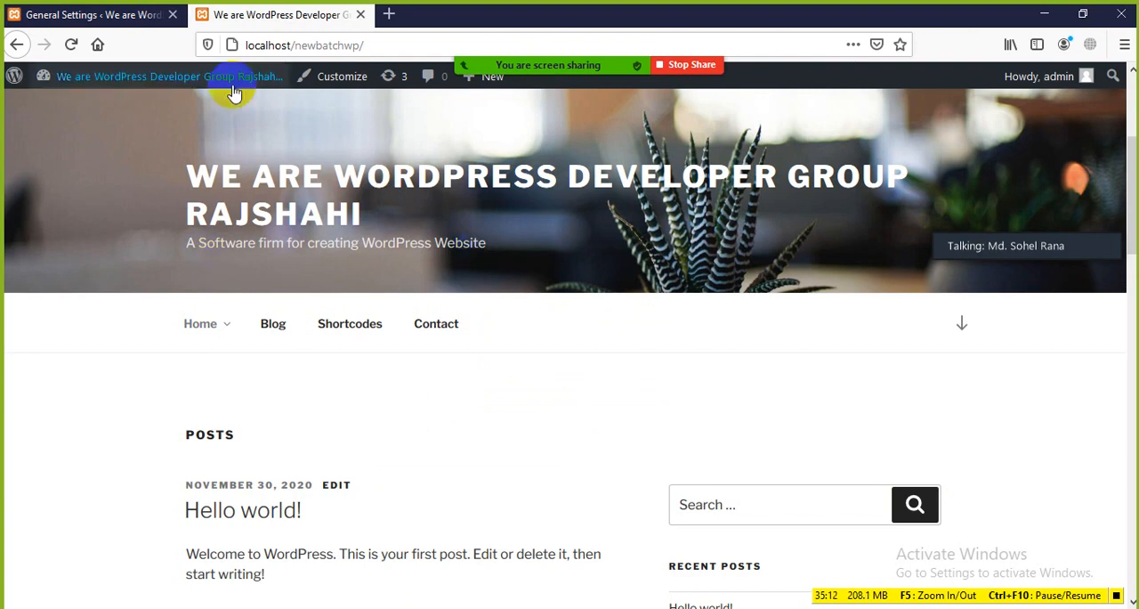
{"action": "left_click", "coordinate": [107, 14]}
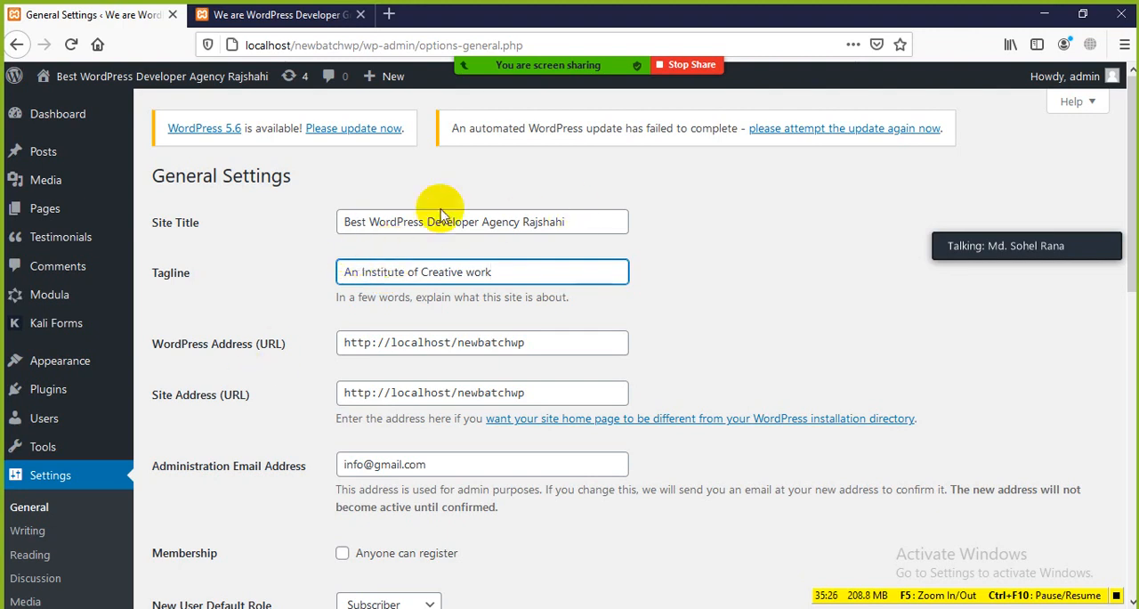
{"action": "scroll", "coordinate": [724, 313], "scroll_direction": "down", "scroll_amount": 10}
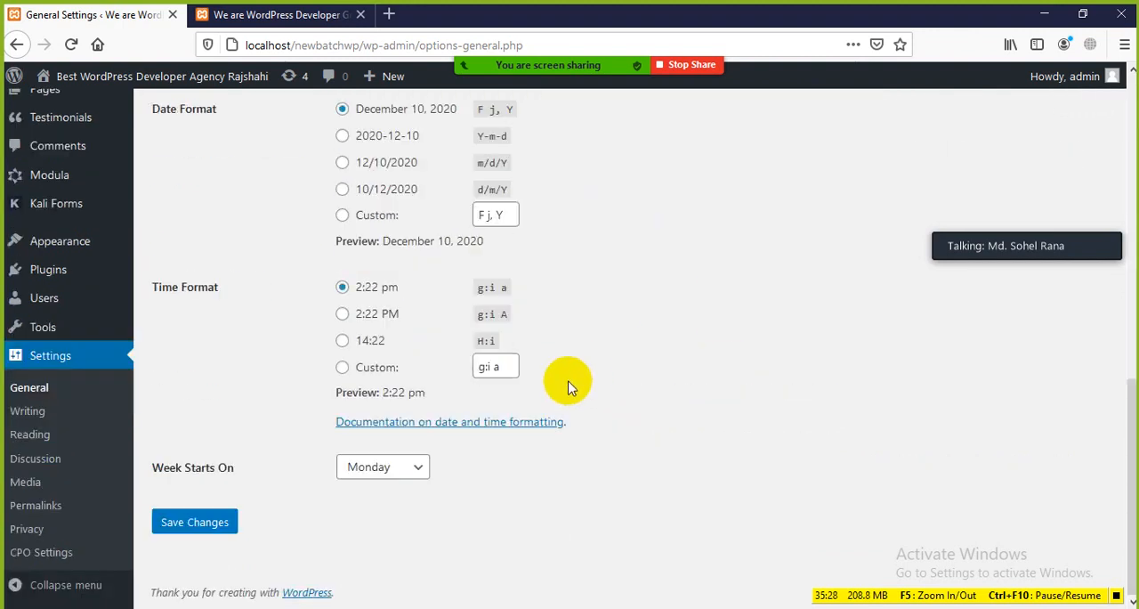
{"action": "left_click", "coordinate": [194, 524]}
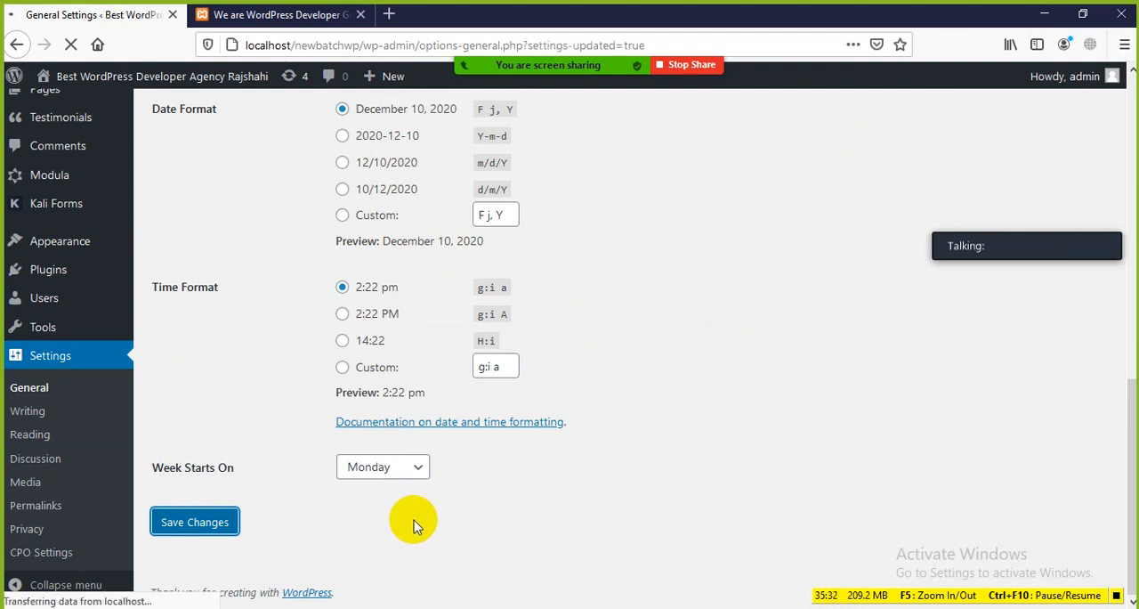
Reload the site's front page and check the site title and tagline in its header
{"action": "left_click", "coordinate": [309, 18]}
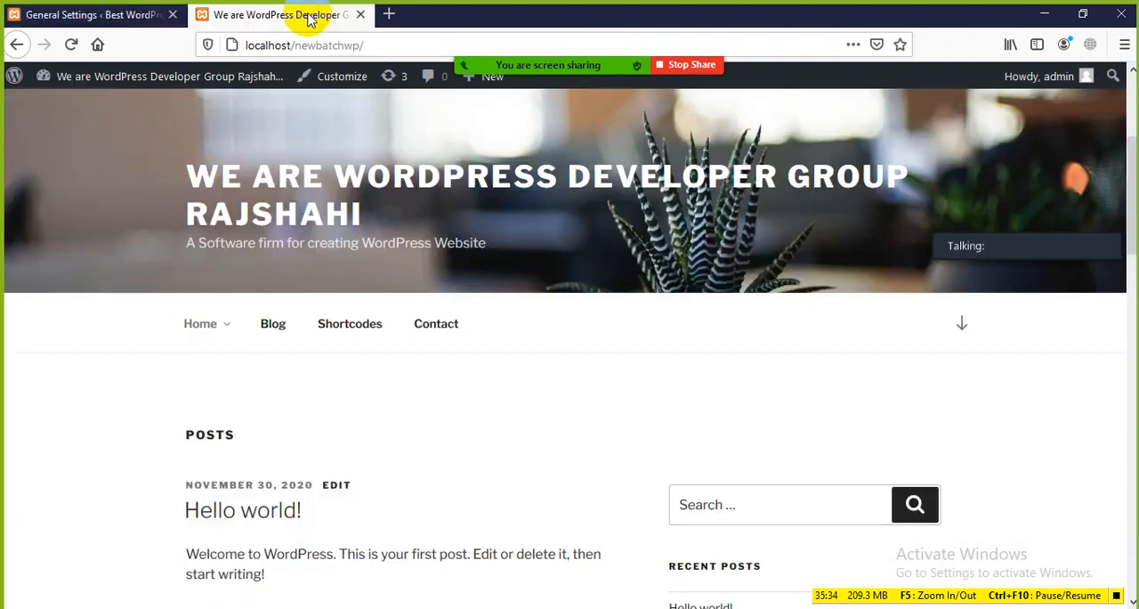
{"action": "left_click", "coordinate": [71, 45]}
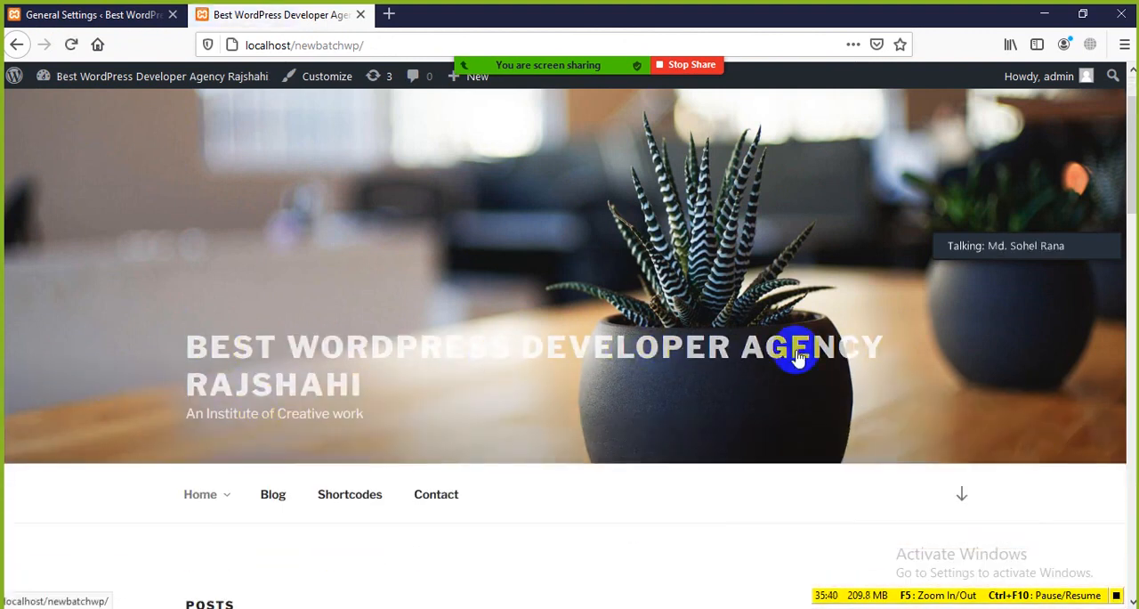
{"action": "left_click_drag", "start_coordinate": [396, 394], "coordinate": [128, 288]}
{"action": "left_click", "coordinate": [234, 436]}
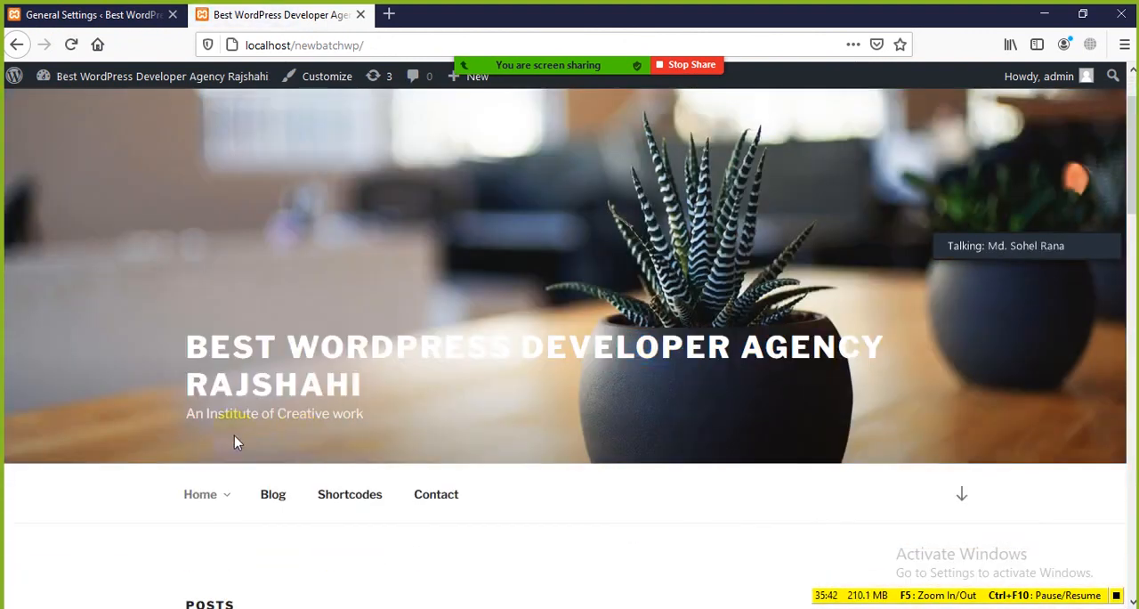
Return to General Settings and highlight the Site Title and Tagline labels to recap both settings
{"action": "left_click", "coordinate": [134, 15]}
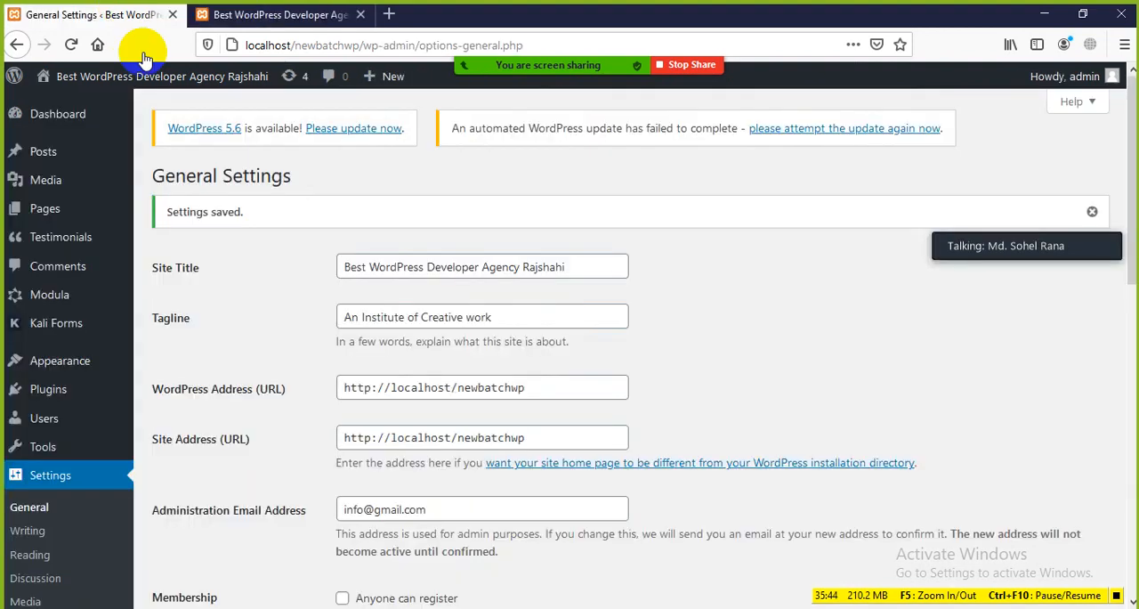
{"action": "left_click_drag", "start_coordinate": [221, 267], "coordinate": [153, 267]}
{"action": "left_click", "coordinate": [227, 281]}
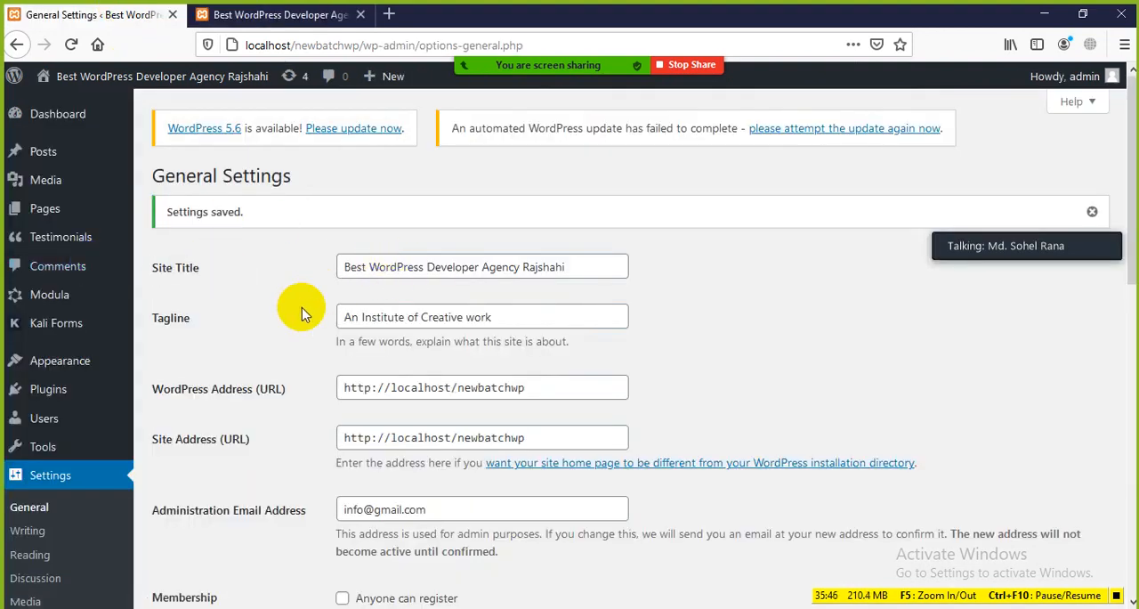
{"action": "left_click_drag", "start_coordinate": [193, 320], "coordinate": [153, 318]}
{"action": "scroll", "coordinate": [279, 334], "scroll_direction": "down", "scroll_amount": 3}
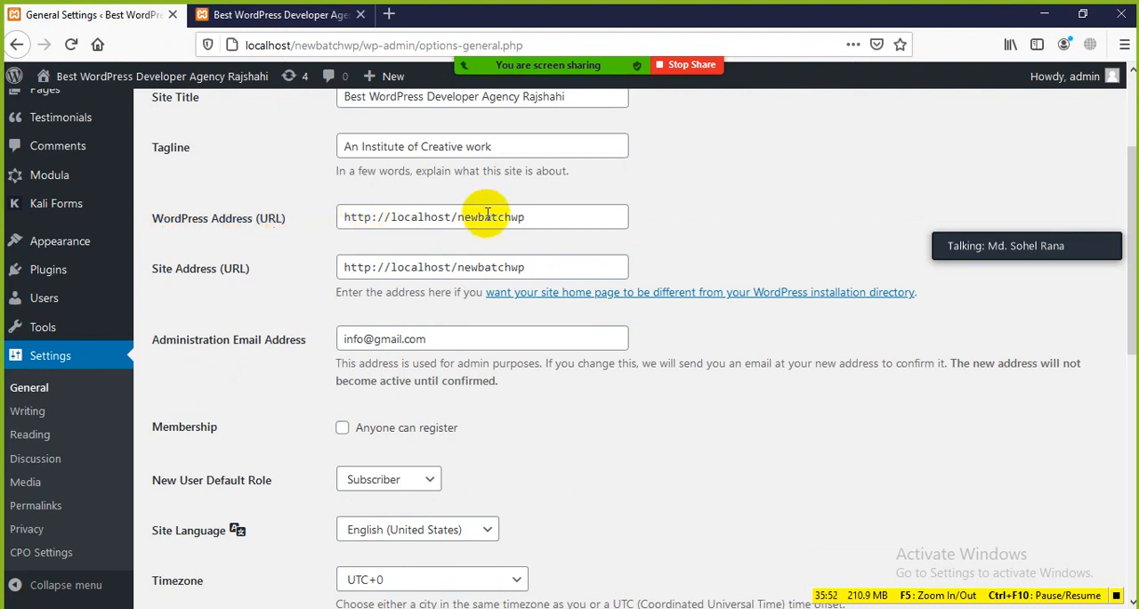
Compare the front page's web address with the WordPress Address (URL) value, highlighting that URL in General Settings
{"action": "left_click", "coordinate": [281, 15]}
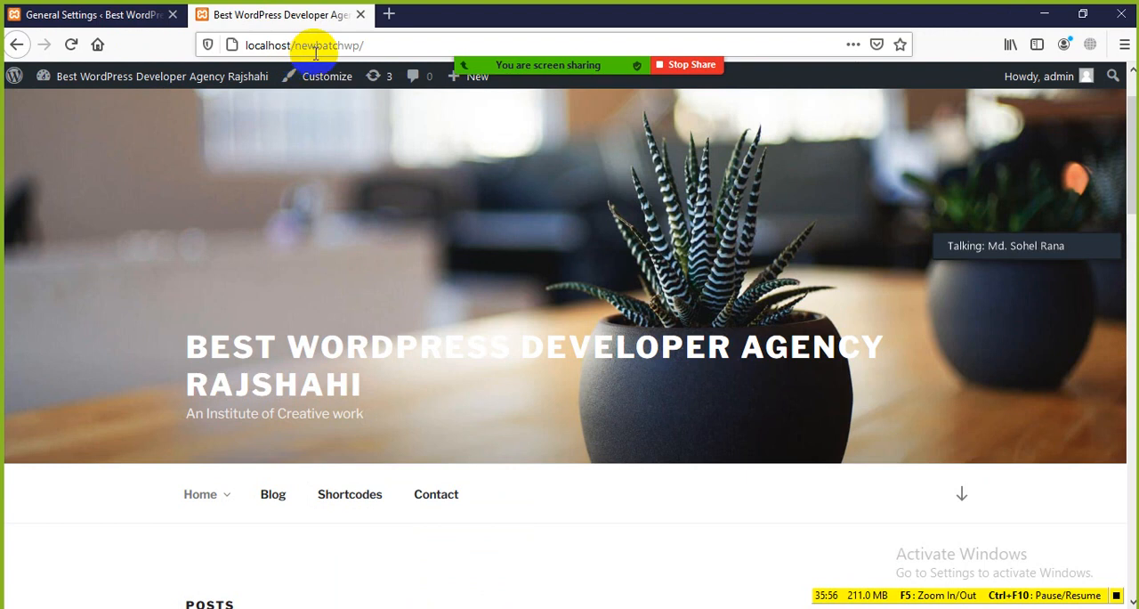
{"action": "left_click", "coordinate": [149, 20]}
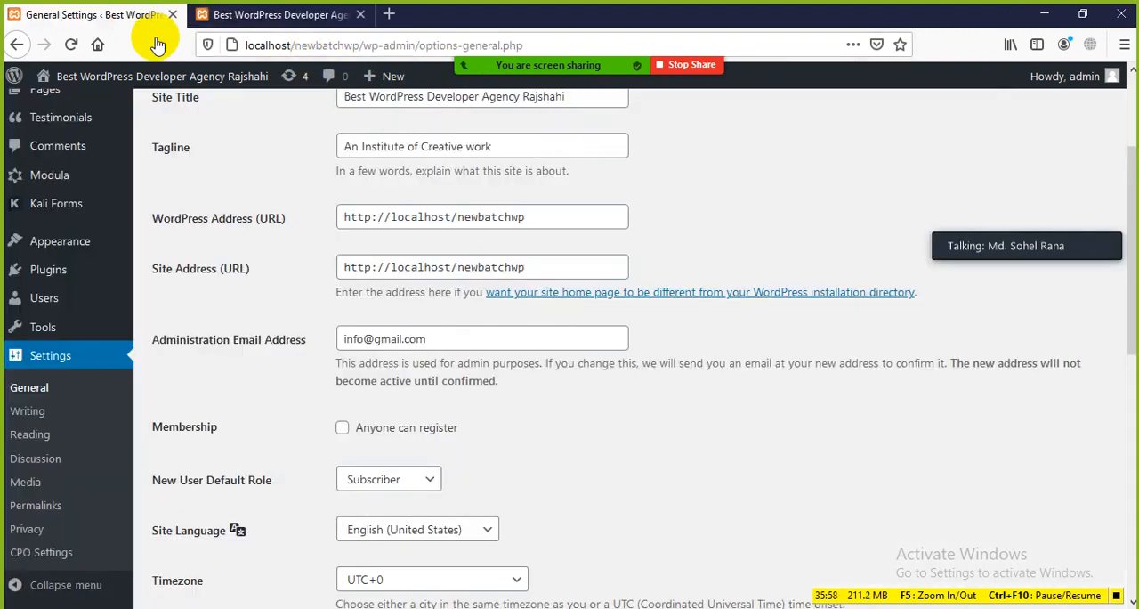
{"action": "left_click_drag", "start_coordinate": [525, 217], "coordinate": [330, 224]}
{"action": "left_click", "coordinate": [298, 245]}
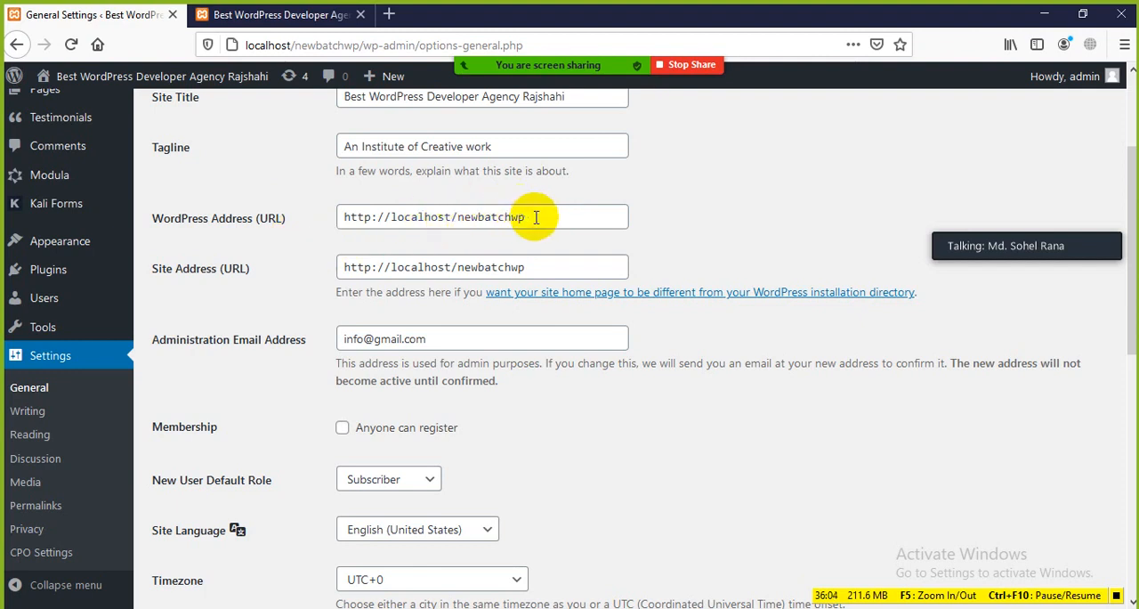
{"action": "left_click_drag", "start_coordinate": [527, 217], "coordinate": [325, 236]}
{"action": "left_click", "coordinate": [307, 253]}
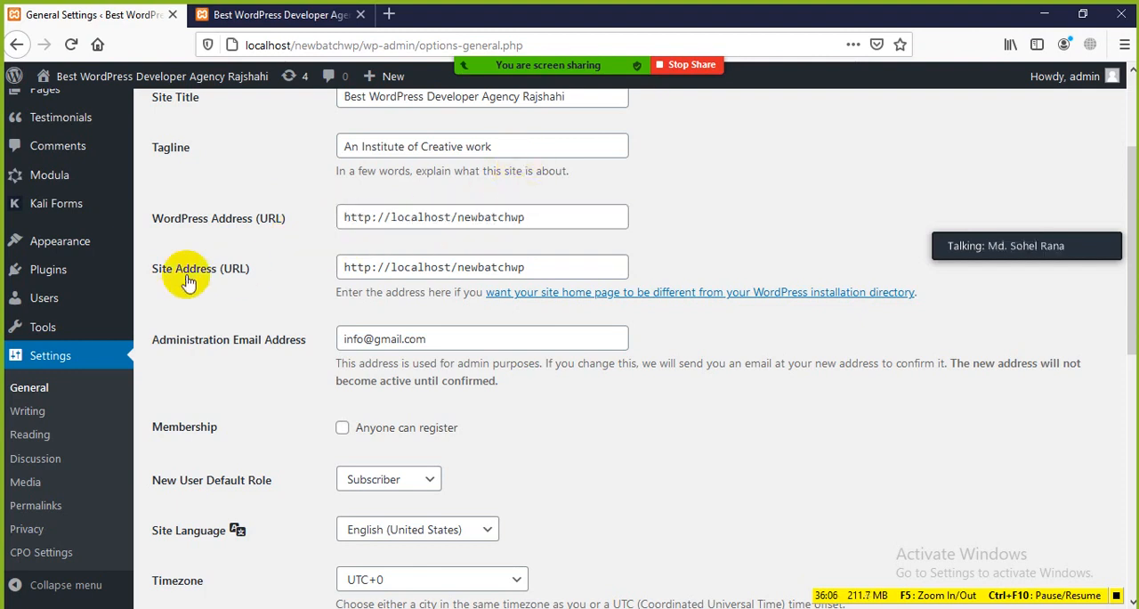
Highlight the WordPress Address (URL) and Site Address (URL) values in turn to compare the two
{"action": "scroll", "coordinate": [389, 279], "scroll_direction": "down", "scroll_amount": 2}
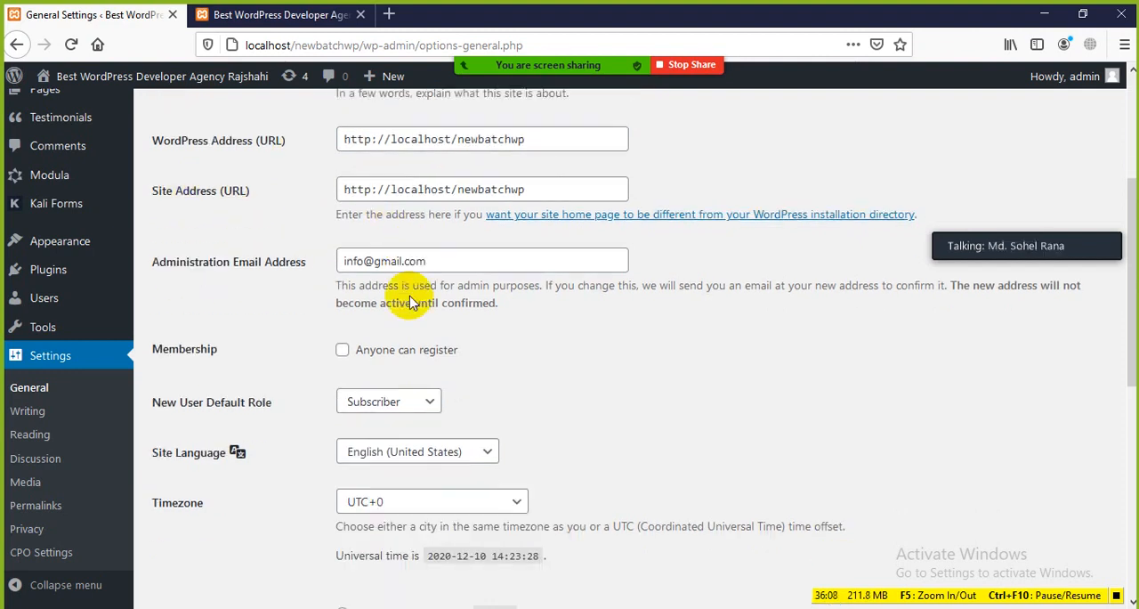
{"action": "left_click_drag", "start_coordinate": [552, 133], "coordinate": [330, 133]}
{"action": "left_click", "coordinate": [292, 157]}
{"action": "left_click_drag", "start_coordinate": [531, 185], "coordinate": [323, 178]}
{"action": "left_click", "coordinate": [283, 224]}
{"action": "left_click_drag", "start_coordinate": [546, 182], "coordinate": [516, 182]}
{"action": "left_click", "coordinate": [302, 204]}
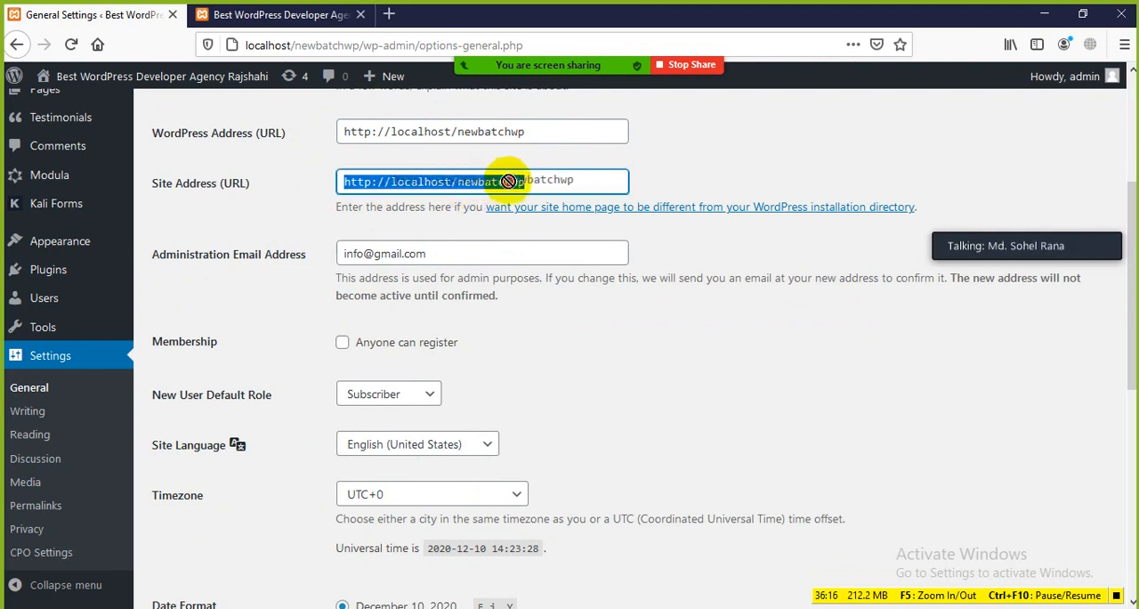
{"action": "left_click", "coordinate": [287, 214]}
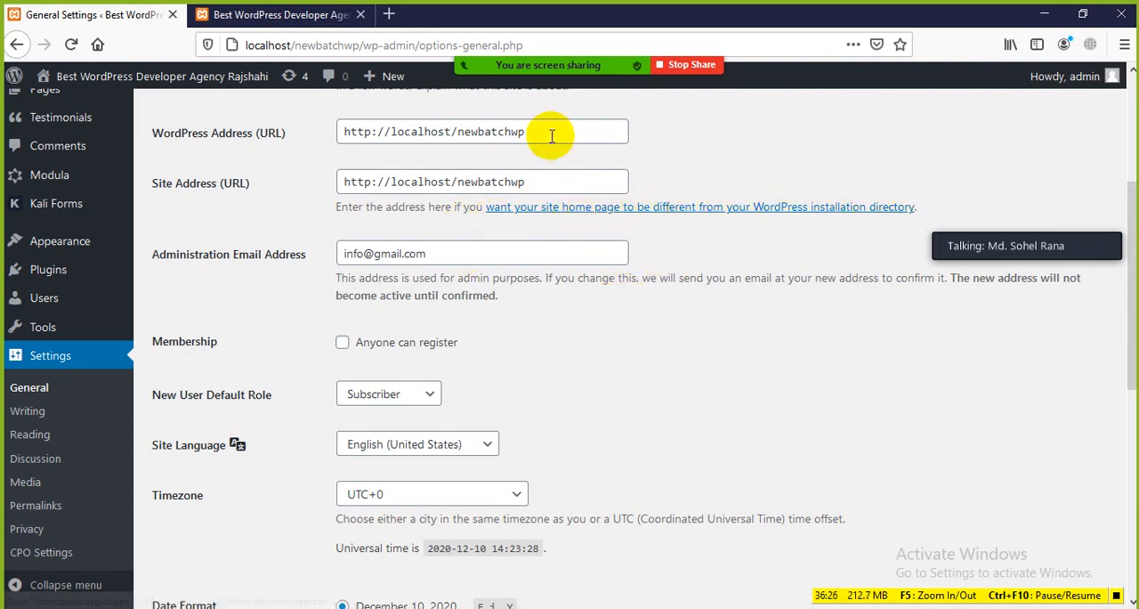
{"action": "left_click_drag", "start_coordinate": [551, 135], "coordinate": [341, 136]}
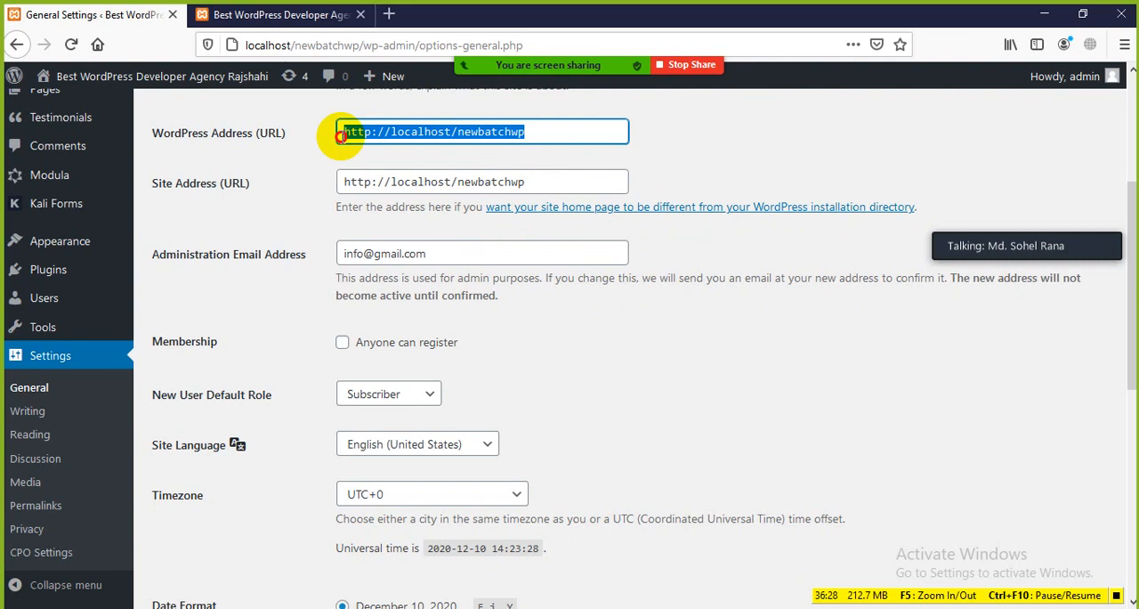
{"action": "left_click", "coordinate": [313, 141]}
{"action": "left_click_drag", "start_coordinate": [534, 132], "coordinate": [318, 127]}
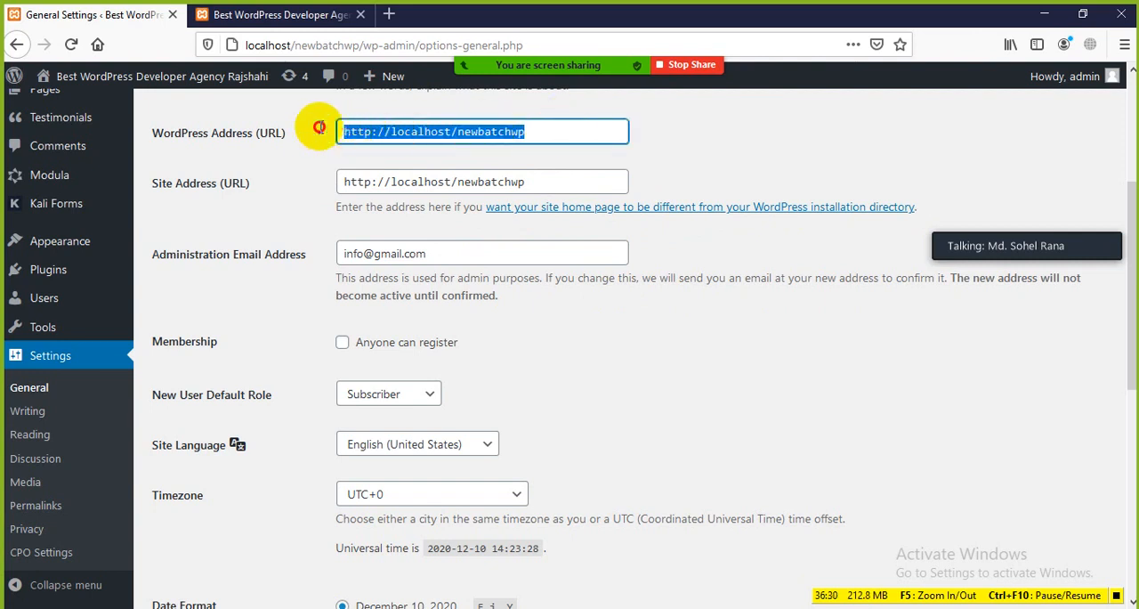
{"action": "left_click", "coordinate": [289, 154]}
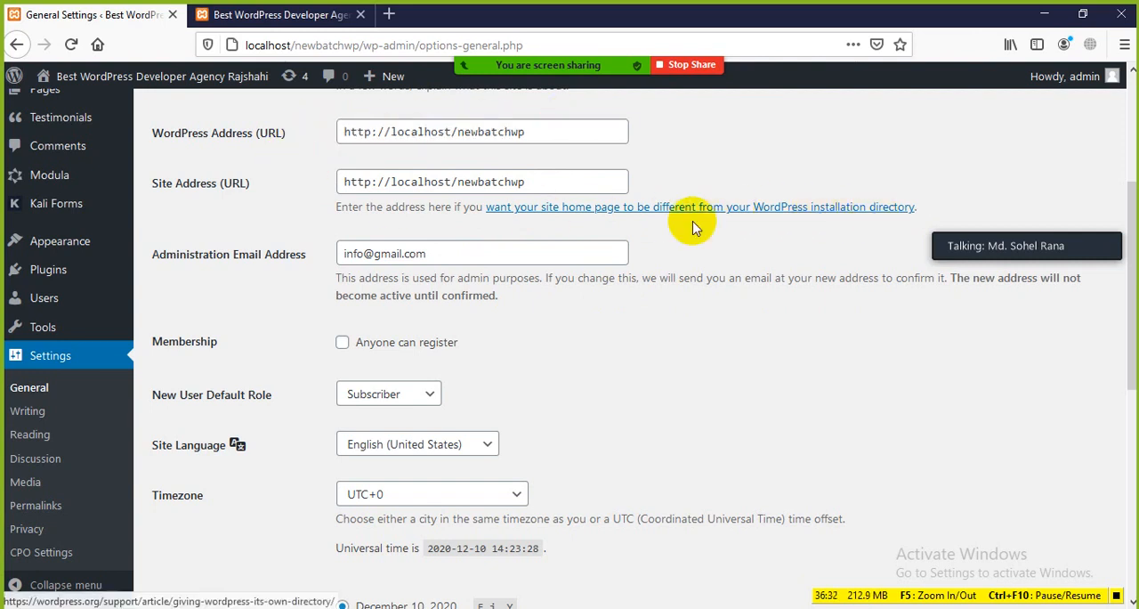
{"action": "left_click_drag", "start_coordinate": [539, 184], "coordinate": [317, 183]}
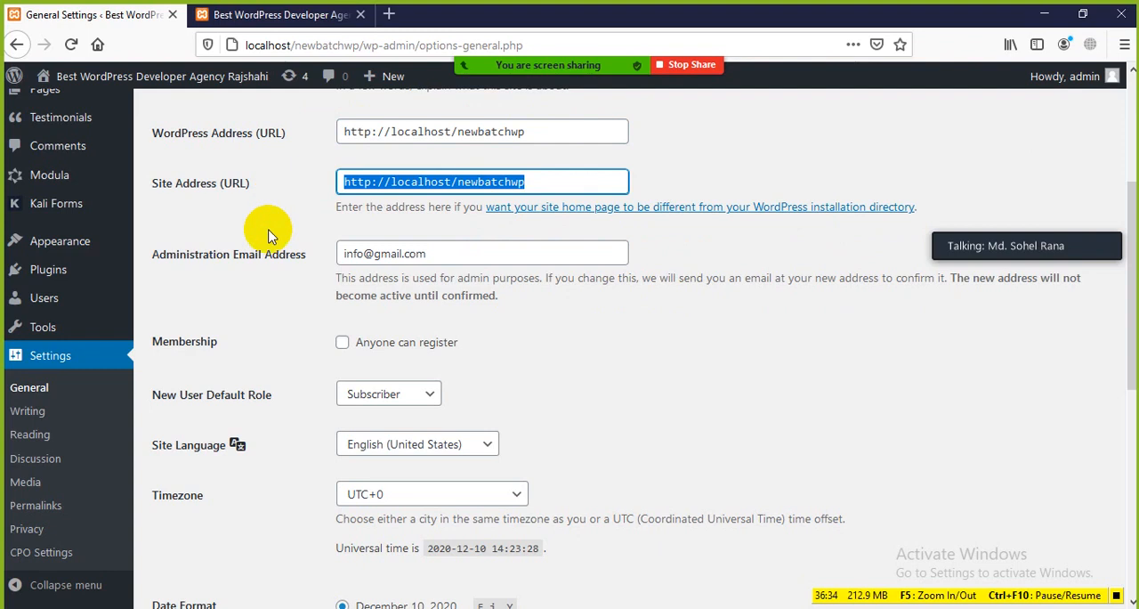
Highlight the Administration Email Address label and its current value in General Settings
{"action": "left_click", "coordinate": [297, 224]}
{"action": "scroll", "coordinate": [275, 323], "scroll_direction": "down", "scroll_amount": 3}
{"action": "scroll", "coordinate": [220, 182], "scroll_direction": "up", "scroll_amount": 1}
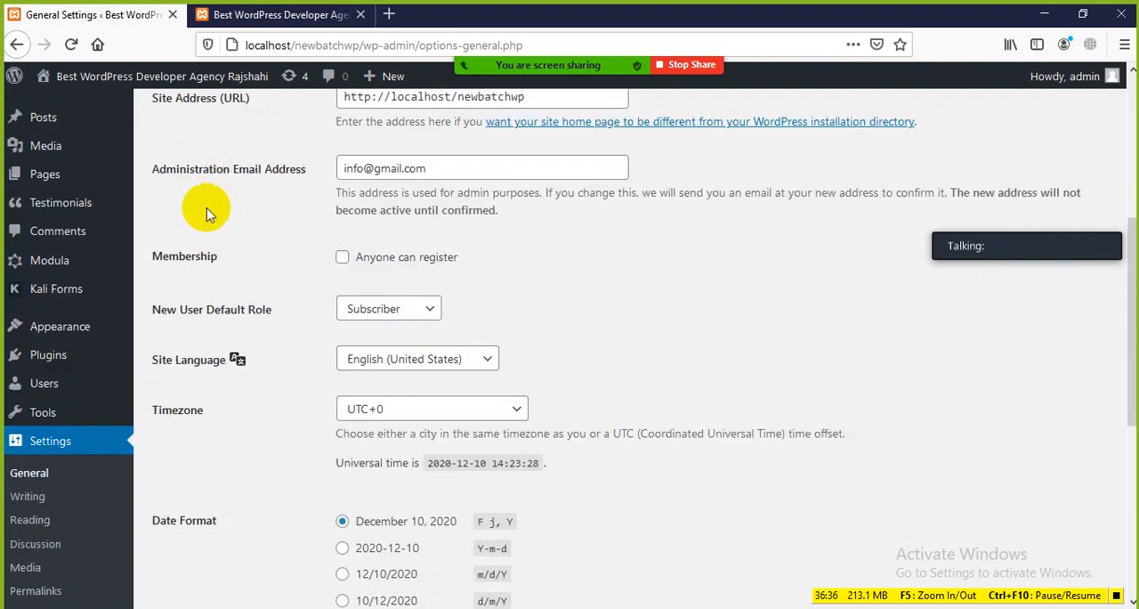
{"action": "left_click_drag", "start_coordinate": [147, 168], "coordinate": [289, 175]}
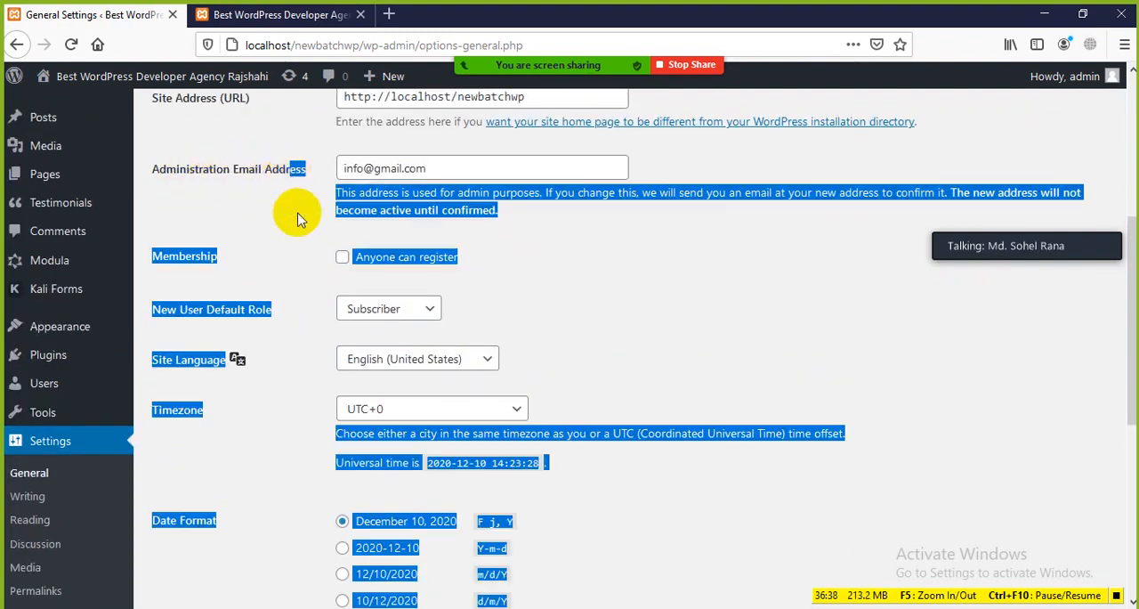
{"action": "left_click", "coordinate": [297, 214]}
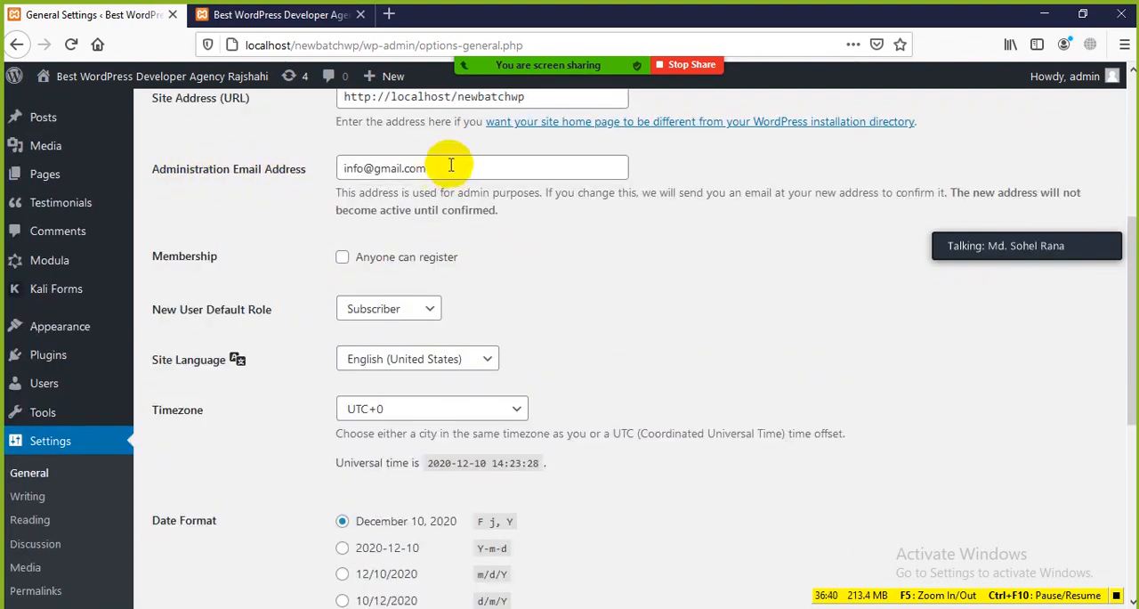
{"action": "left_click_drag", "start_coordinate": [451, 164], "coordinate": [341, 165]}
{"action": "left_click", "coordinate": [301, 192]}
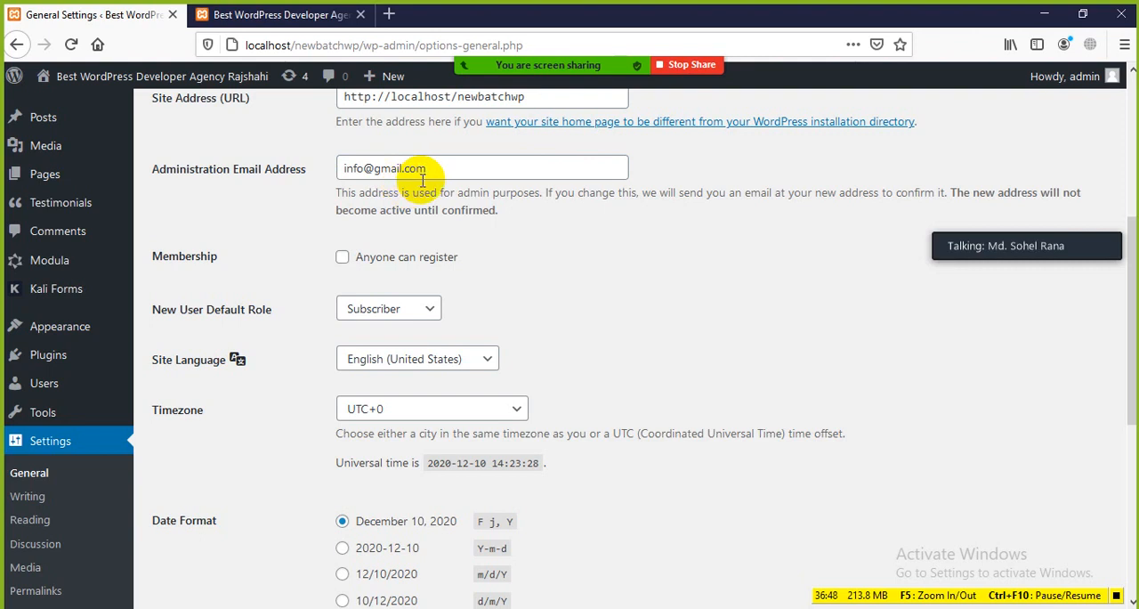
Look at the Contact item in the front page's menu, and return to General Settings to highlight the administration email value
{"action": "left_click", "coordinate": [272, 15]}
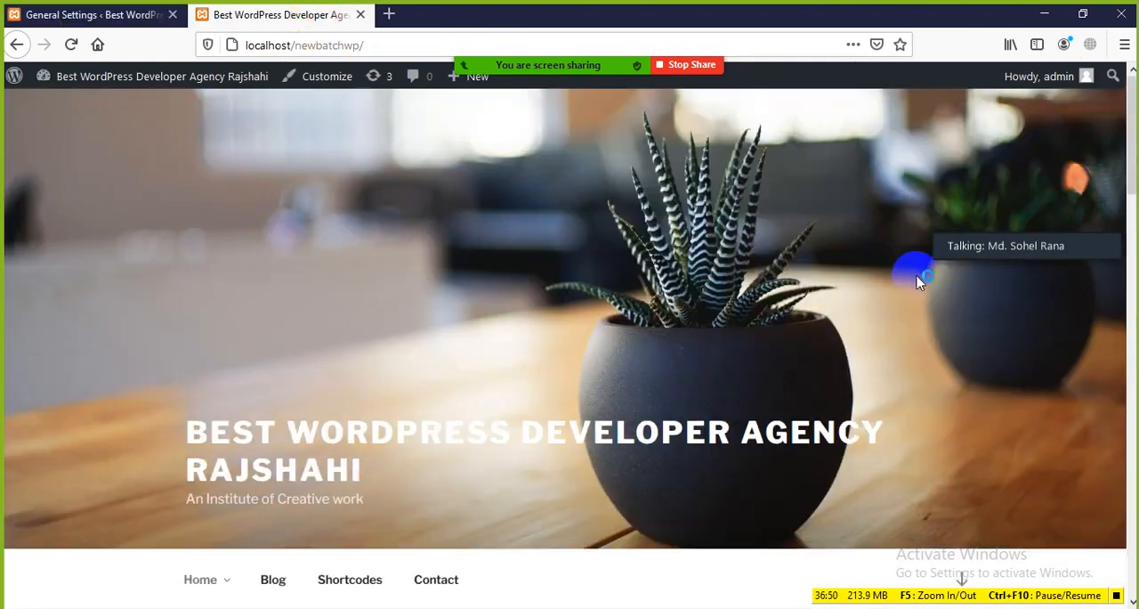
{"action": "scroll", "coordinate": [828, 294], "scroll_direction": "down", "scroll_amount": 5}
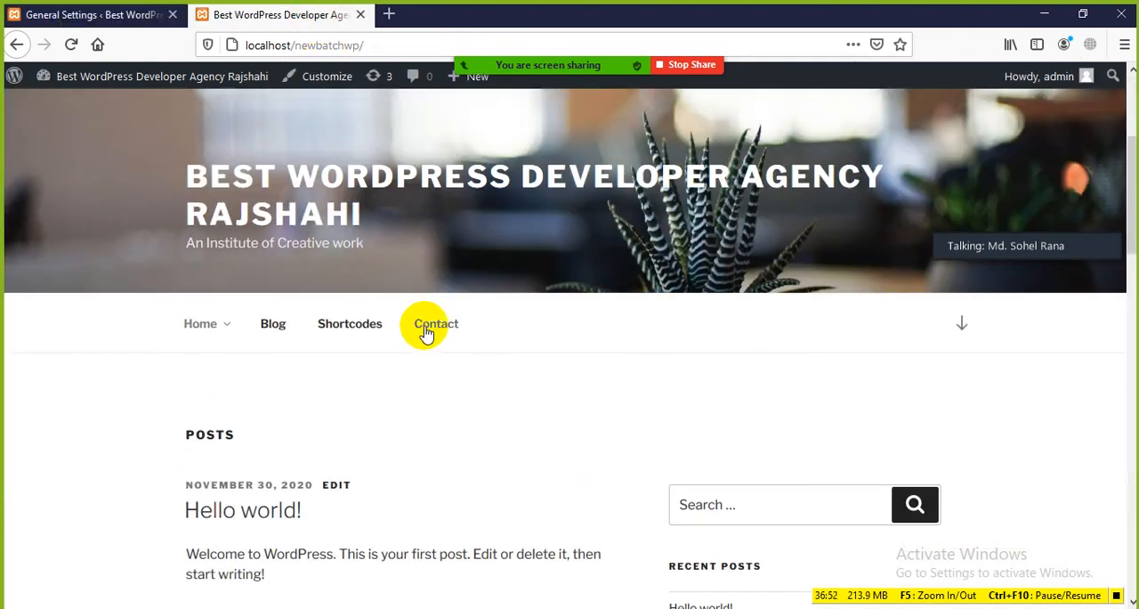
{"action": "left_click", "coordinate": [132, 16]}
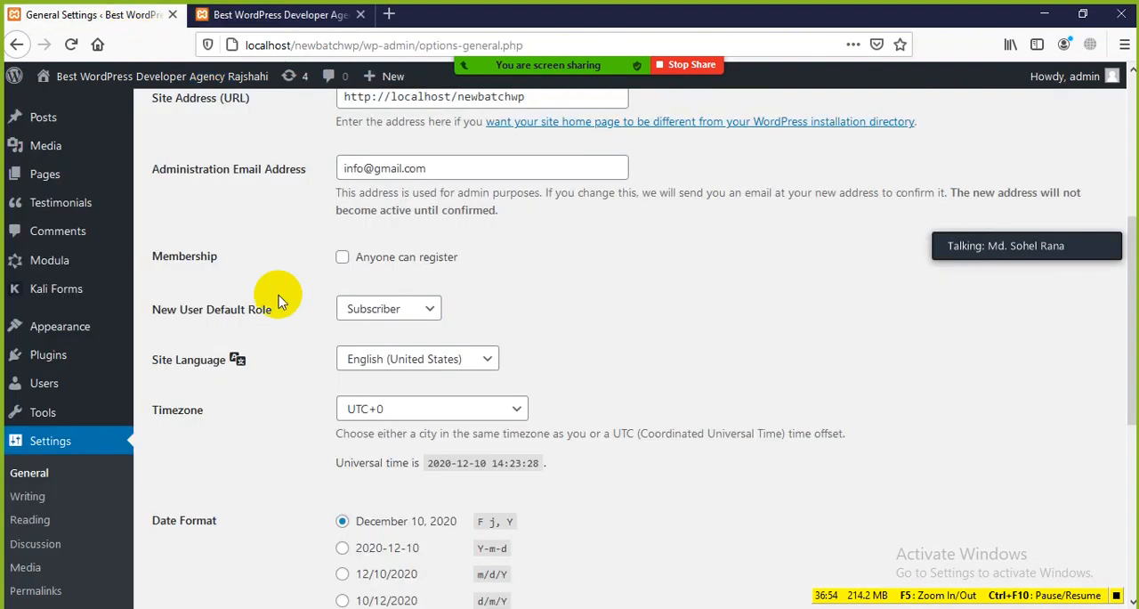
{"action": "scroll", "coordinate": [445, 325], "scroll_direction": "up", "scroll_amount": 2}
{"action": "left_click_drag", "start_coordinate": [428, 333], "coordinate": [352, 338]}
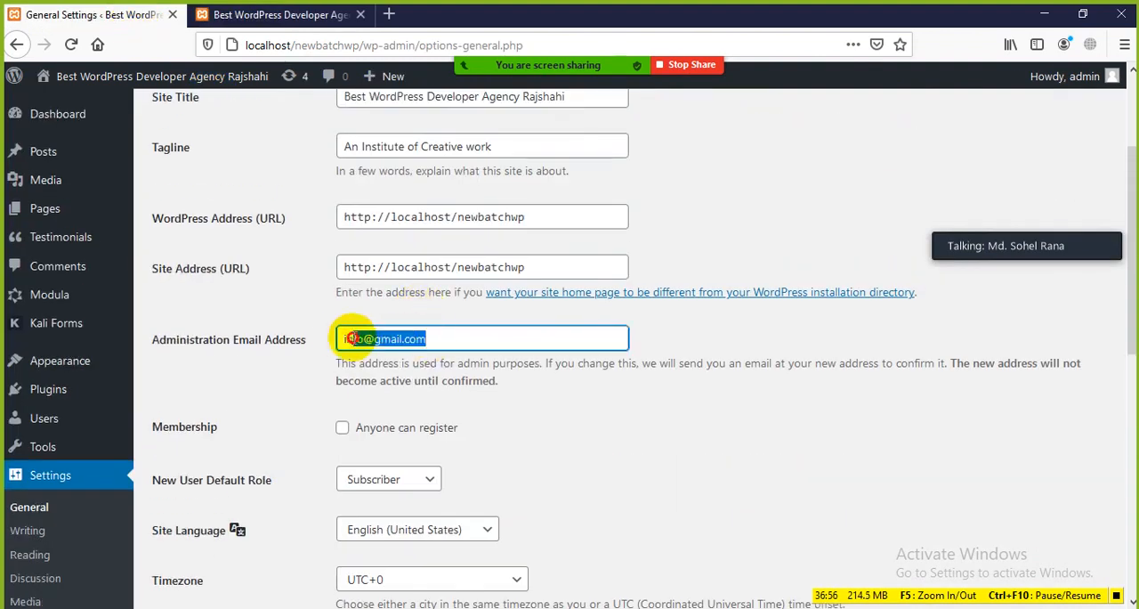
{"action": "left_click", "coordinate": [478, 337]}
{"action": "left_click_drag", "start_coordinate": [488, 337], "coordinate": [318, 345]}
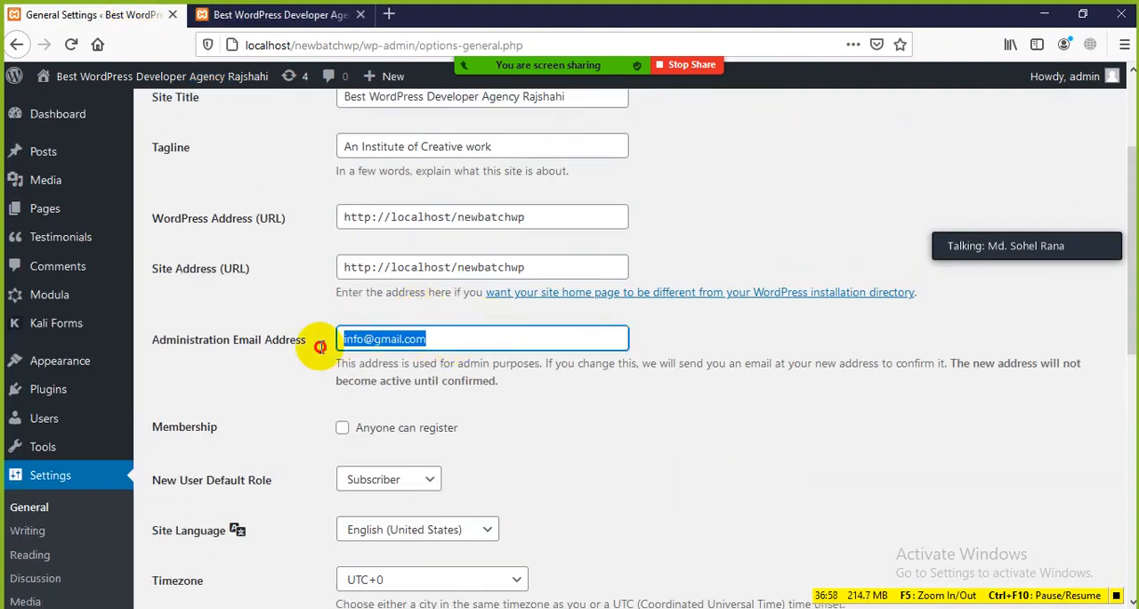
{"action": "left_click", "coordinate": [294, 378]}
Look over the front page's header, menu and posts area, and return to the Membership setting in General Settings
{"action": "scroll", "coordinate": [303, 392], "scroll_direction": "down", "scroll_amount": 5}
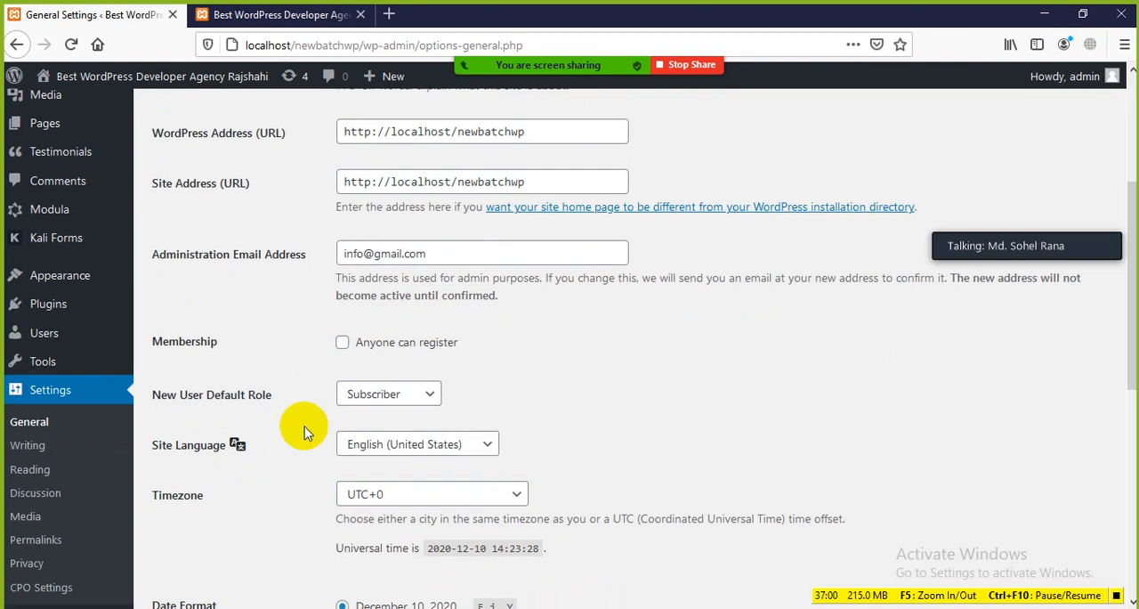
{"action": "scroll", "coordinate": [306, 250], "scroll_direction": "up", "scroll_amount": 3}
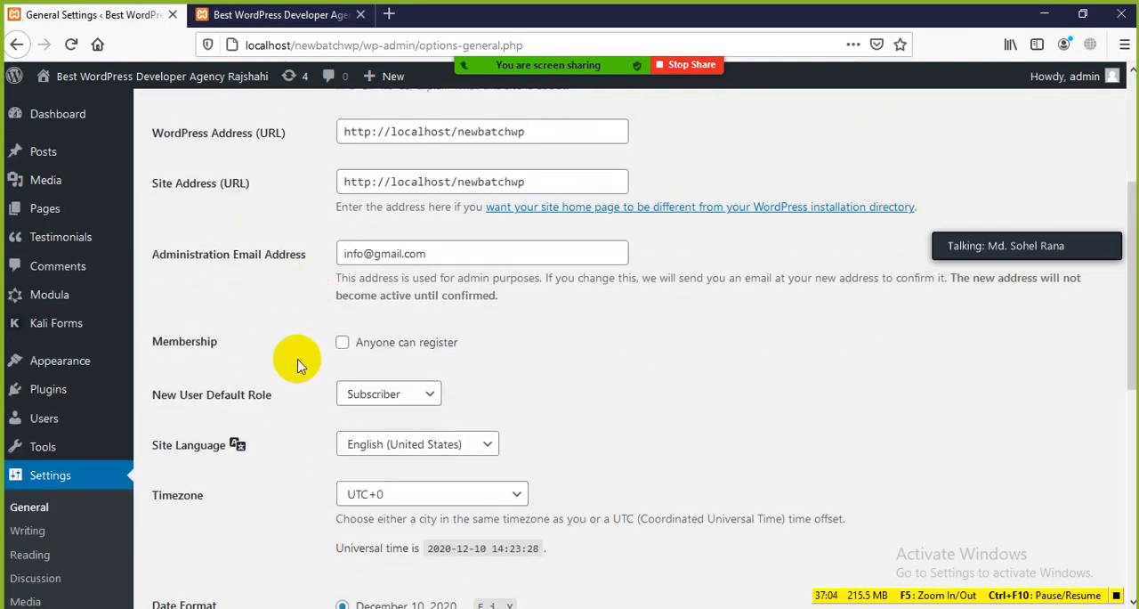
{"action": "key", "text": "ctrl+Tab"}
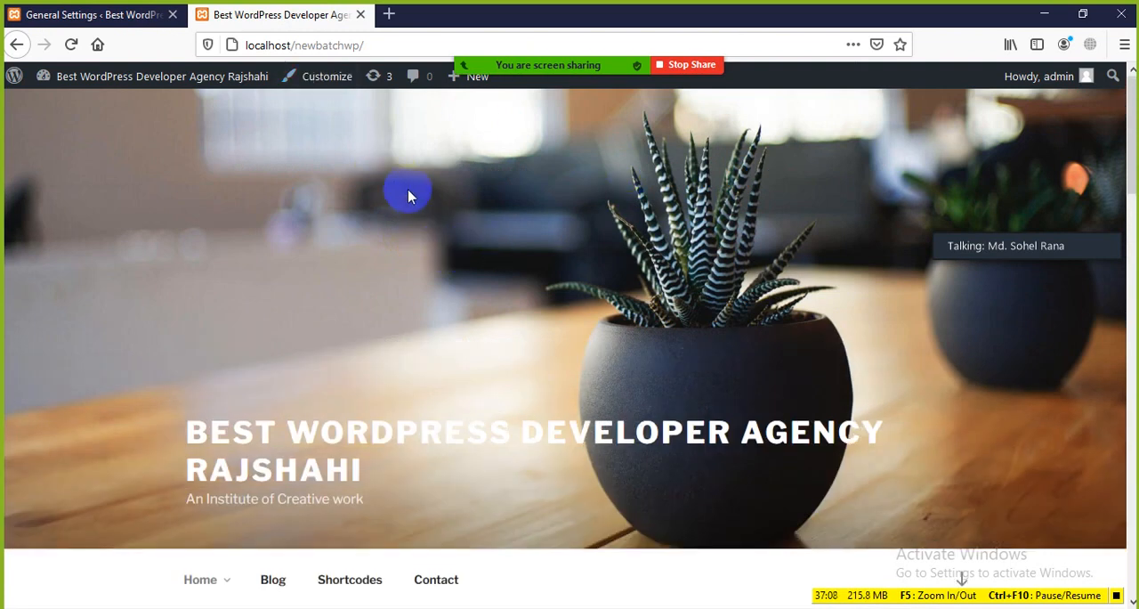
{"action": "scroll", "coordinate": [412, 205], "scroll_direction": "down", "scroll_amount": 3}
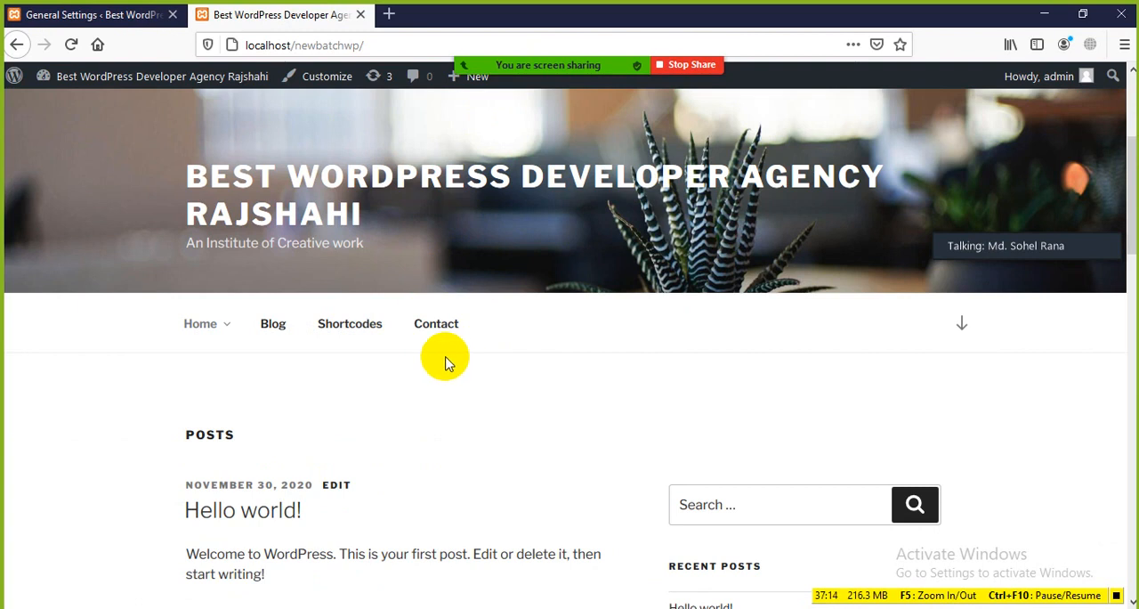
{"action": "left_click", "coordinate": [99, 15]}
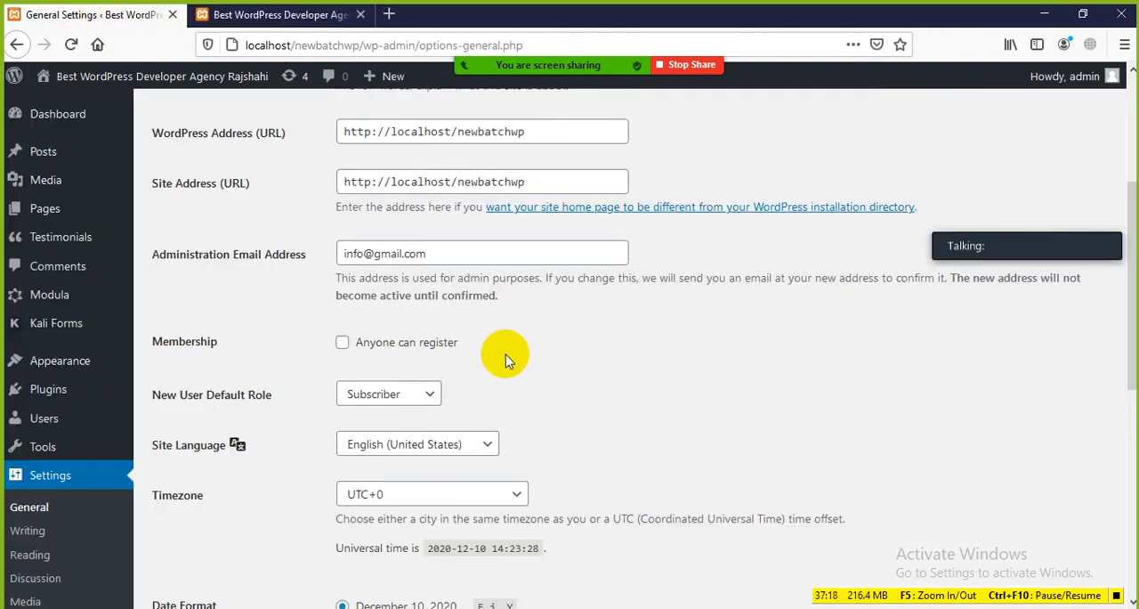
Enable the Anyone can register option for Membership, toggling it off and on to demonstrate the setting
{"action": "left_click", "coordinate": [343, 345]}
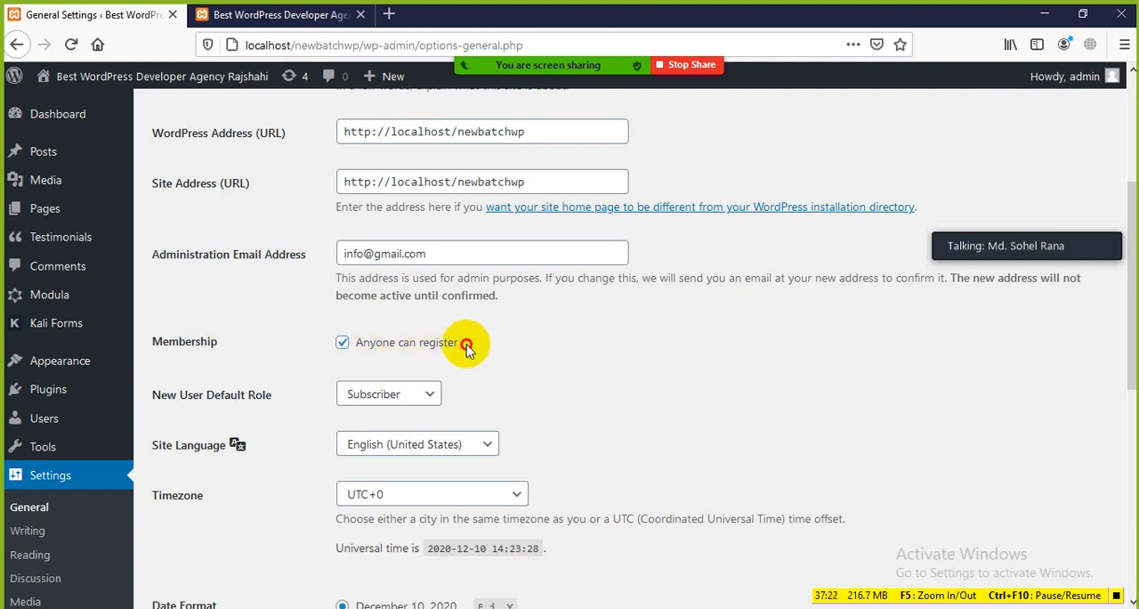
{"action": "left_click_drag", "start_coordinate": [466, 345], "coordinate": [349, 340]}
{"action": "left_click", "coordinate": [466, 368]}
{"action": "left_click", "coordinate": [344, 343]}
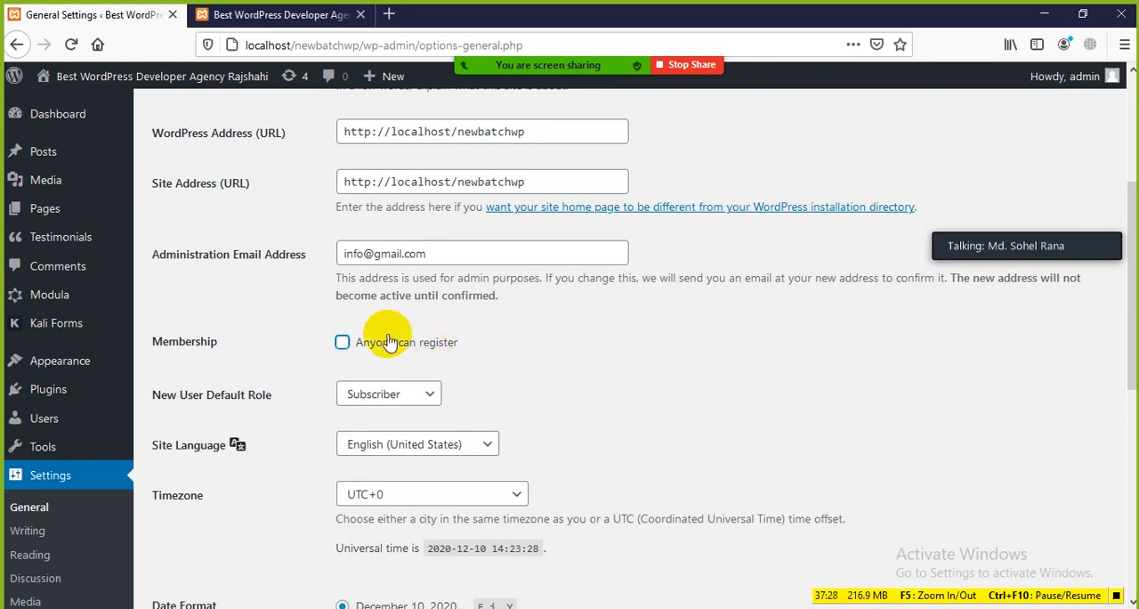
{"action": "left_click", "coordinate": [342, 343]}
Open the New User Default Role choices and review the roles from Subscriber to Administrator
{"action": "scroll", "coordinate": [539, 418], "scroll_direction": "down", "scroll_amount": 1}
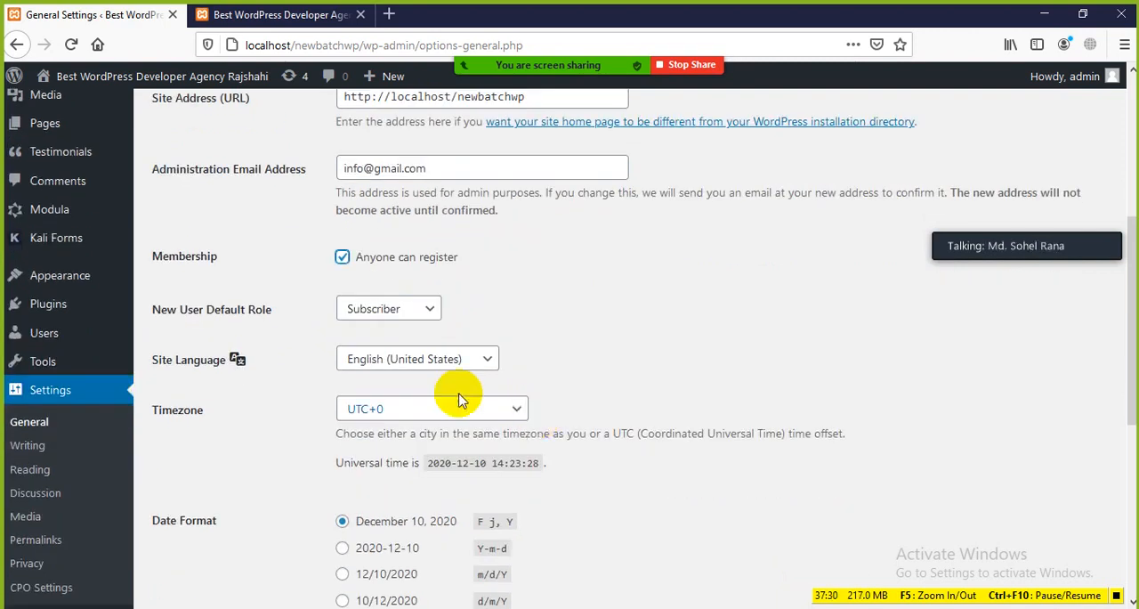
{"action": "left_click", "coordinate": [425, 317]}
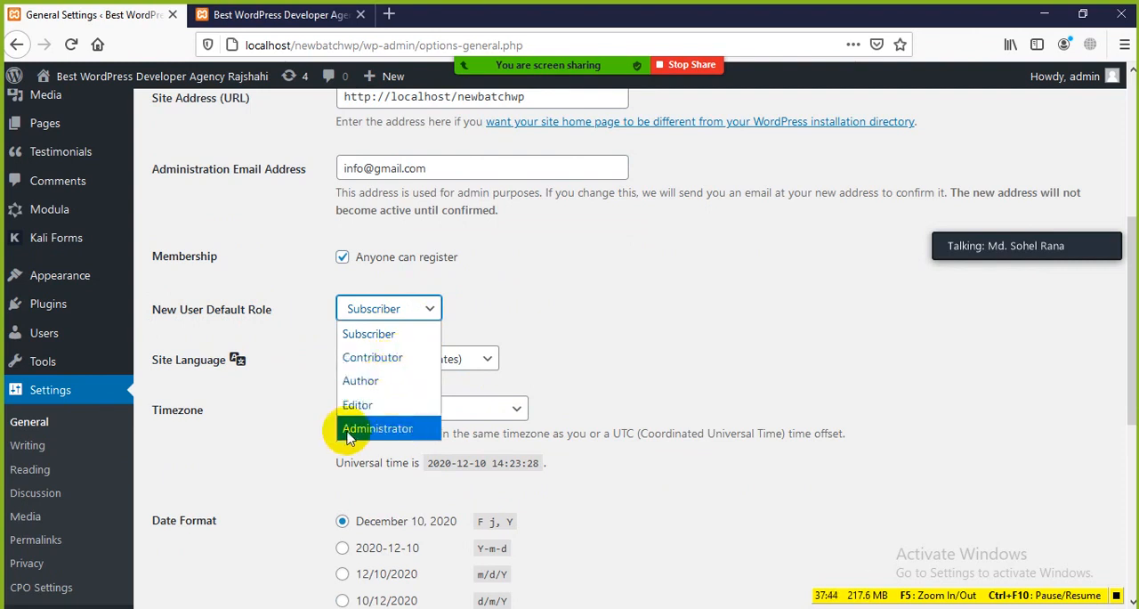
{"action": "left_click", "coordinate": [285, 451]}
{"action": "left_click", "coordinate": [430, 311]}
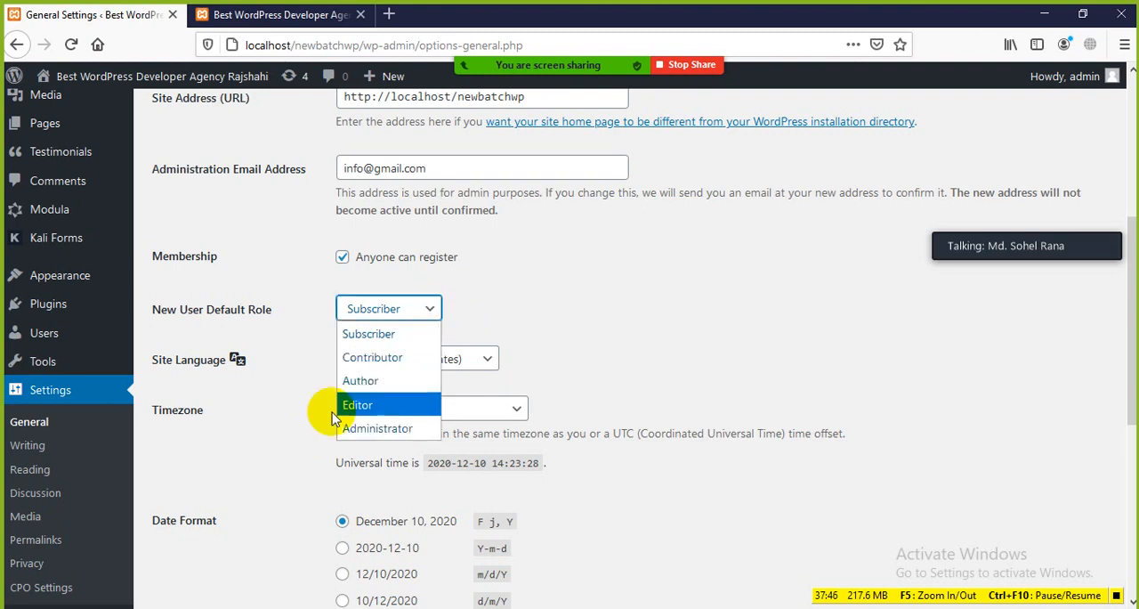
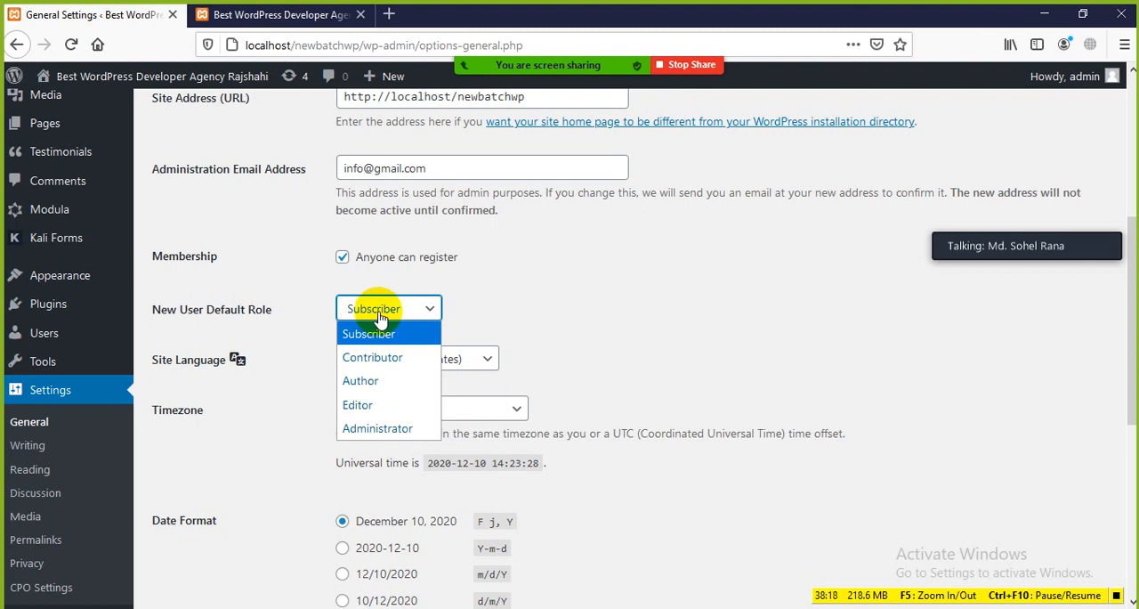
Look over the site's front page down to the sidebar widgets, and return to General Settings
{"action": "left_click", "coordinate": [267, 12]}
{"action": "scroll", "coordinate": [382, 389], "scroll_direction": "down", "scroll_amount": 5}
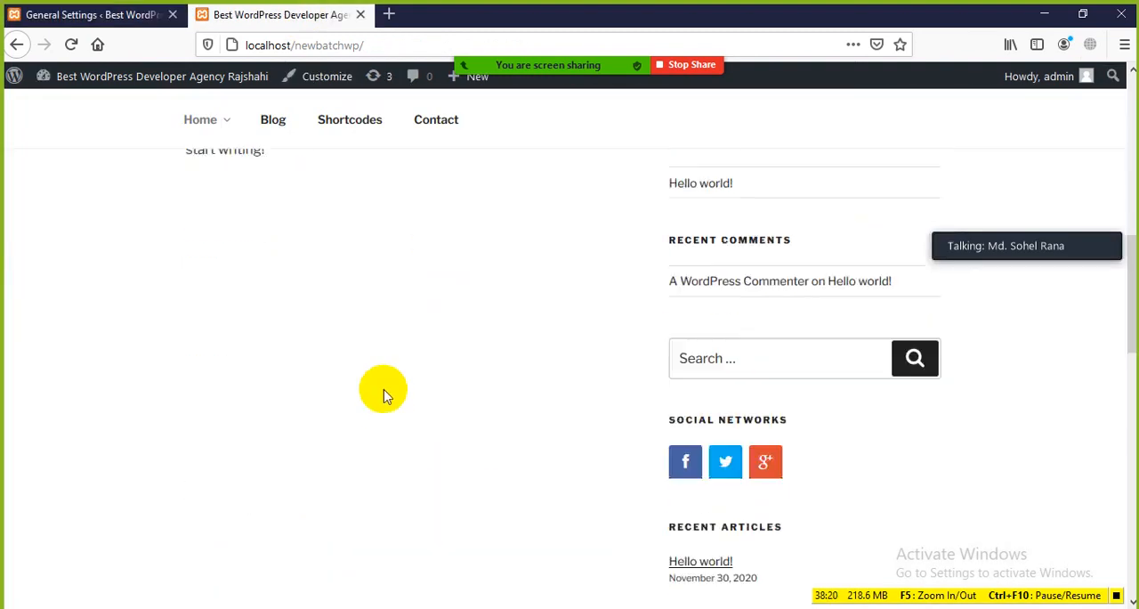
{"action": "scroll", "coordinate": [374, 372], "scroll_direction": "up", "scroll_amount": 5}
{"action": "scroll", "coordinate": [374, 372], "scroll_direction": "up", "scroll_amount": 3}
{"action": "left_click", "coordinate": [94, 14]}
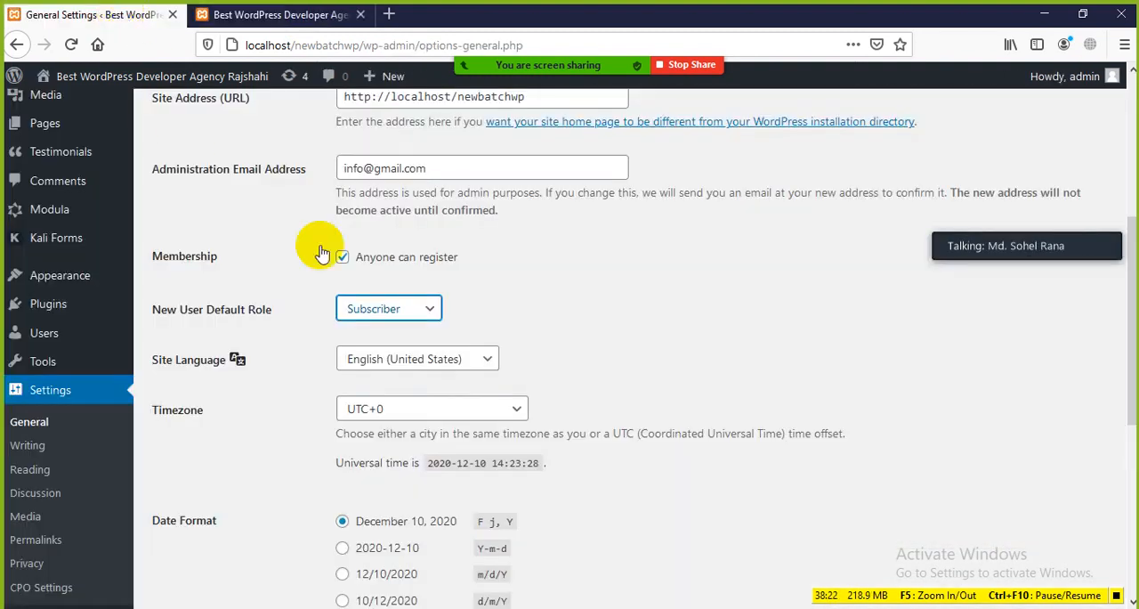
Switch the New User Default Role to Administrator and back to Subscriber to demonstrate the setting
{"action": "left_click", "coordinate": [433, 311]}
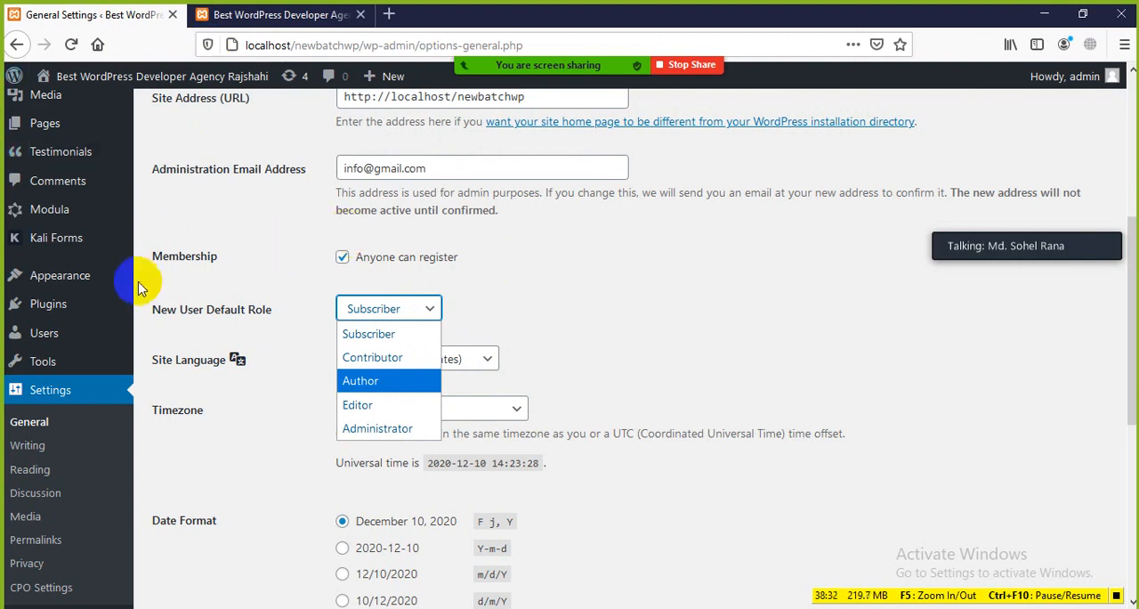
{"action": "left_click", "coordinate": [374, 431]}
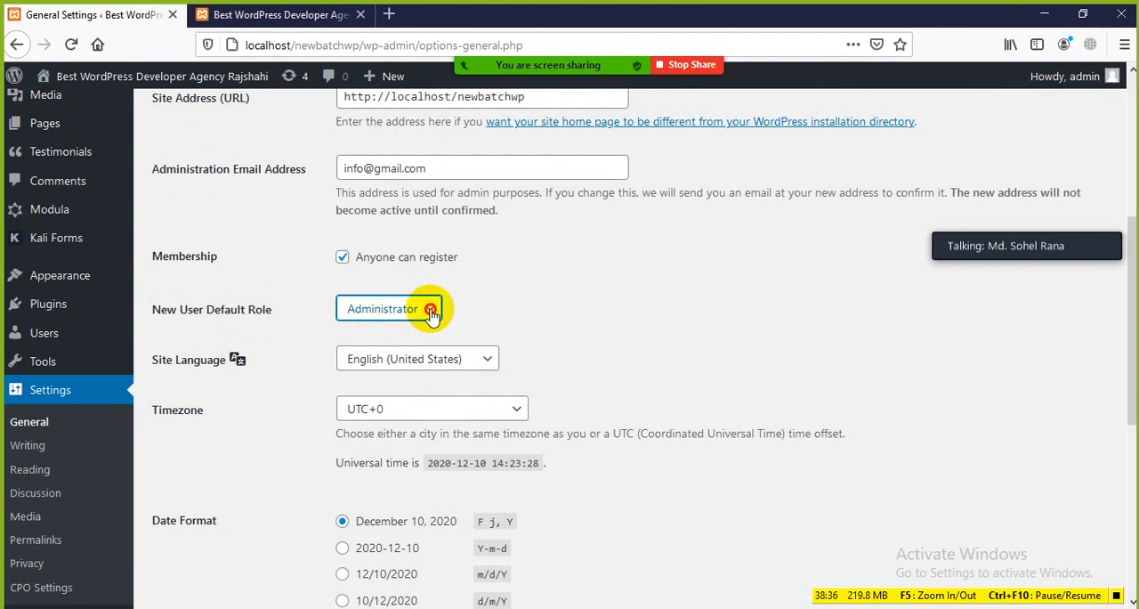
{"action": "left_click", "coordinate": [429, 308]}
{"action": "left_click", "coordinate": [381, 336]}
Set the Site Language to বাংলা and save the General Settings changes
{"action": "scroll", "coordinate": [578, 302], "scroll_direction": "down", "scroll_amount": 2}
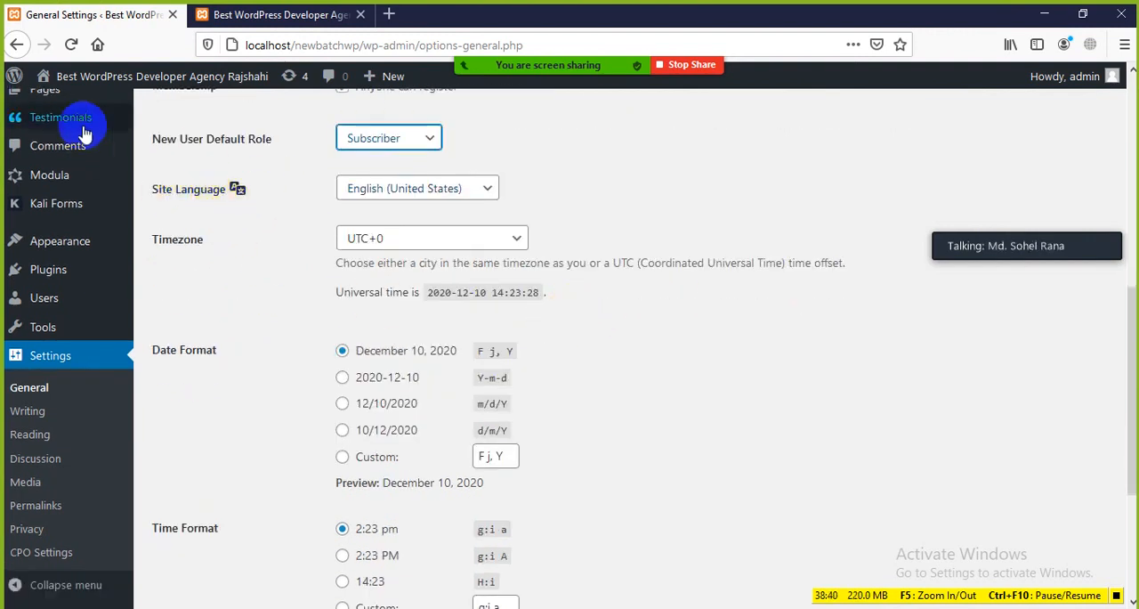
{"action": "left_click", "coordinate": [485, 188]}
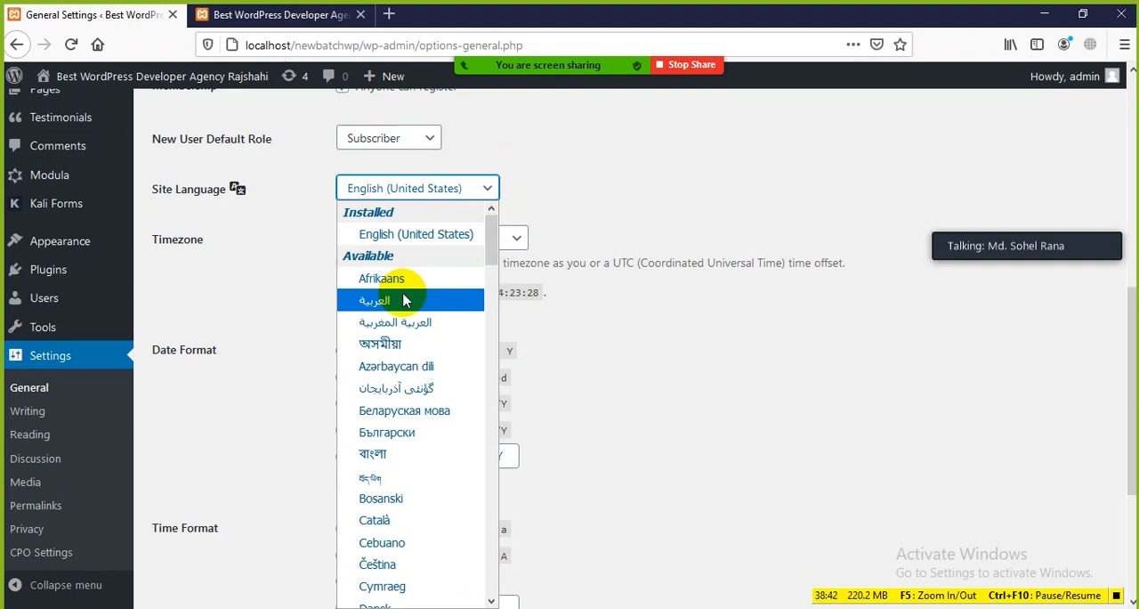
{"action": "left_click", "coordinate": [372, 455]}
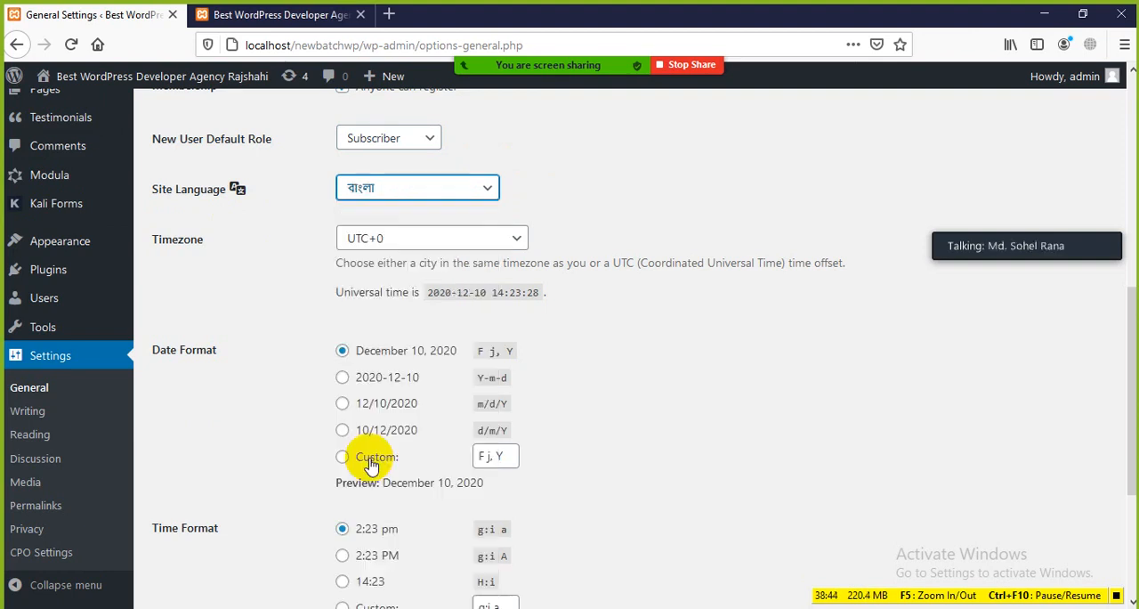
{"action": "scroll", "coordinate": [258, 436], "scroll_direction": "down", "scroll_amount": 3}
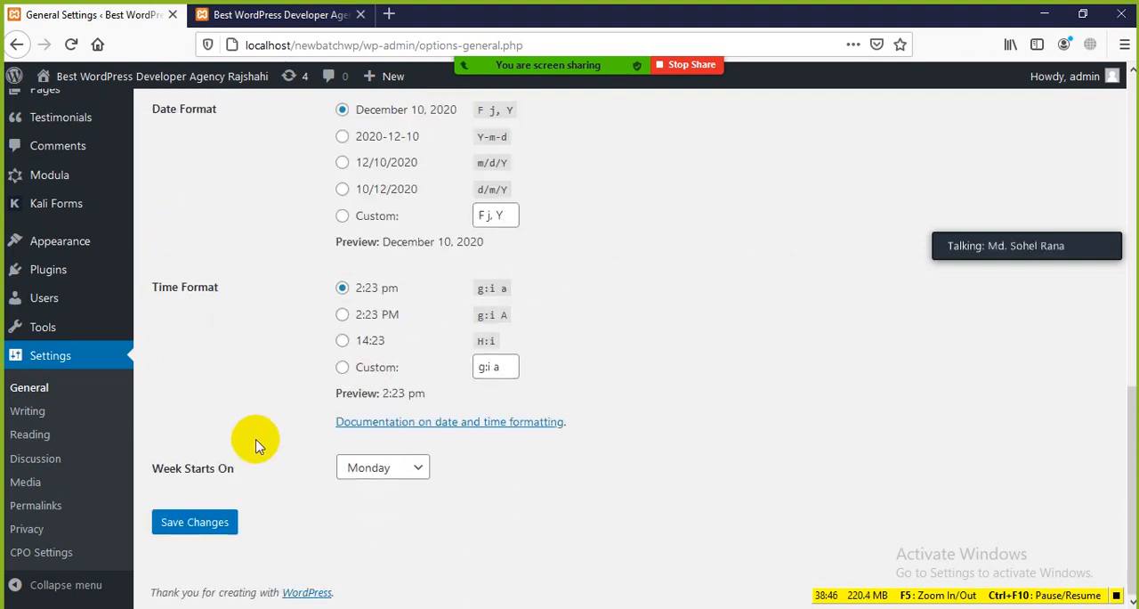
{"action": "left_click", "coordinate": [194, 523]}
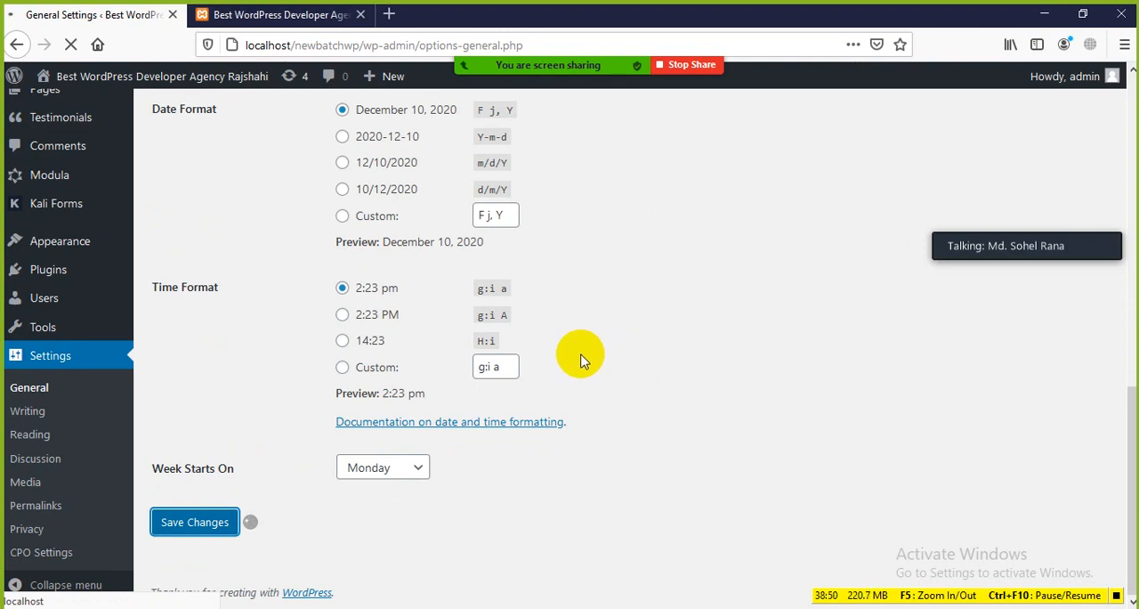
{"action": "scroll", "coordinate": [248, 276], "scroll_direction": "up", "scroll_amount": 4}
{"action": "scroll", "coordinate": [255, 281], "scroll_direction": "up", "scroll_amount": 1}
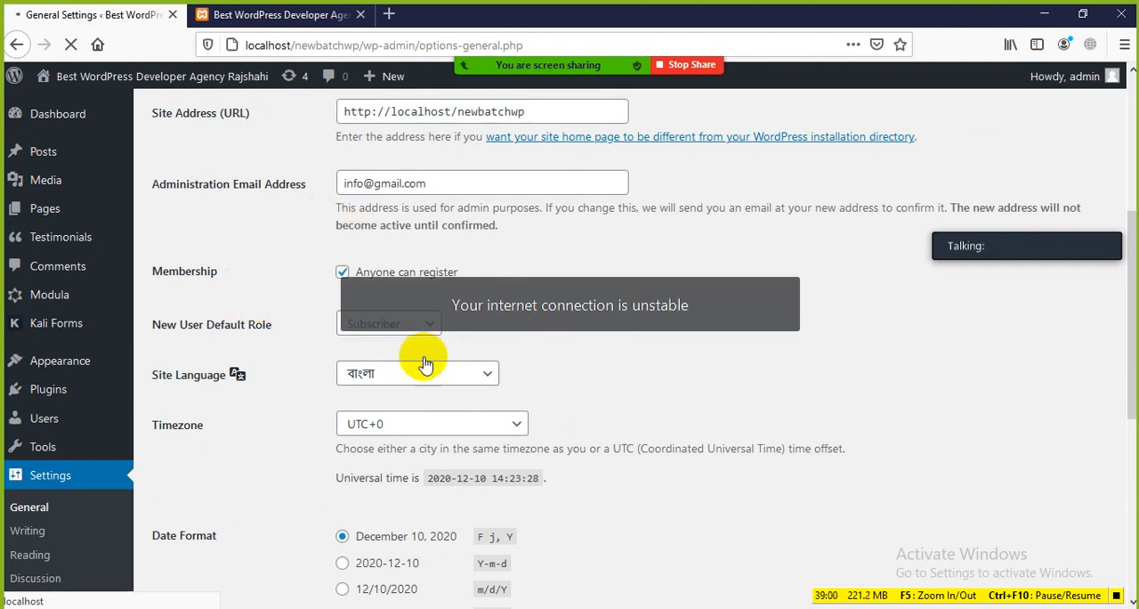
{"action": "scroll", "coordinate": [224, 456], "scroll_direction": "down", "scroll_amount": 5}
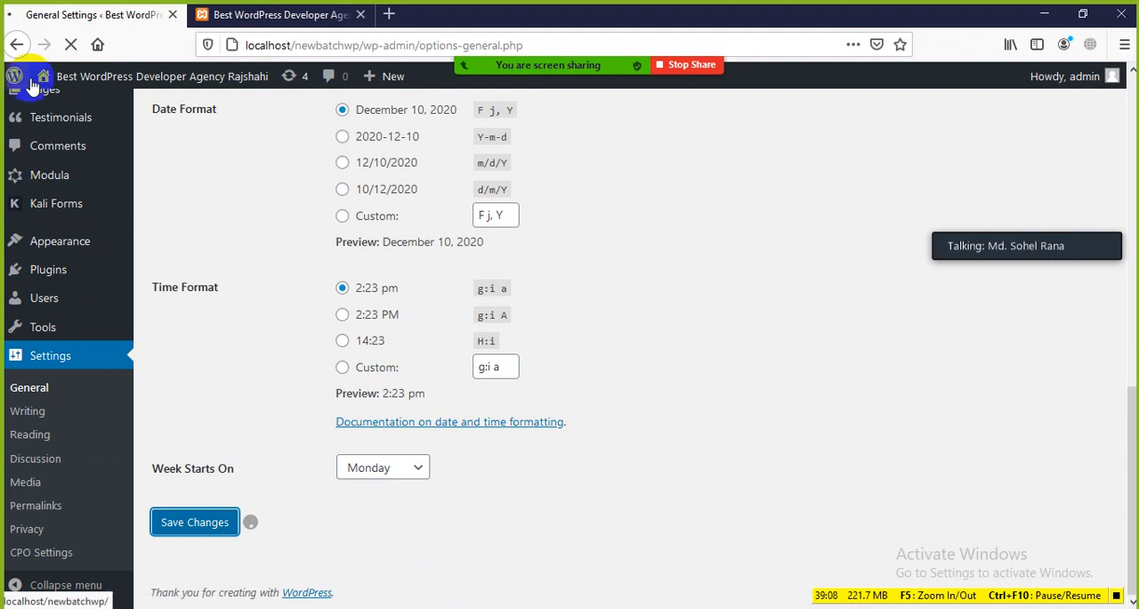
{"action": "scroll", "coordinate": [230, 267], "scroll_direction": "up", "scroll_amount": 3}
{"action": "scroll", "coordinate": [230, 267], "scroll_direction": "up", "scroll_amount": 2}
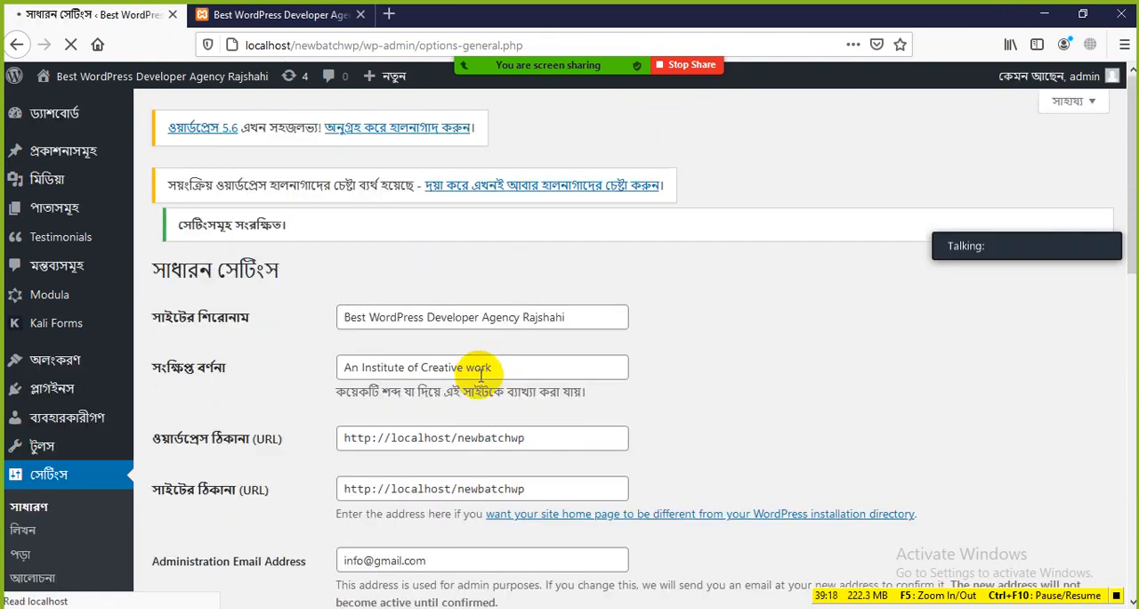
Examine the Bengali translation of the admin menu, its submenus, the General Settings fields and the new user role choices
{"action": "scroll", "coordinate": [305, 435], "scroll_direction": "down", "scroll_amount": 1}
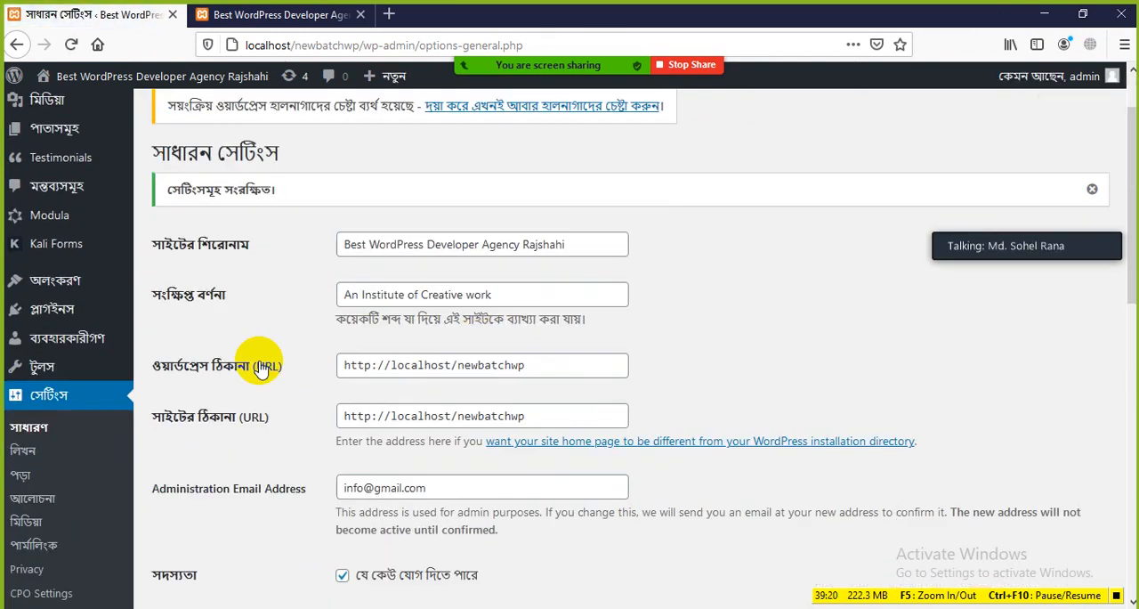
{"action": "scroll", "coordinate": [213, 328], "scroll_direction": "up", "scroll_amount": 1}
{"action": "mouse_move", "coordinate": [57, 122]}
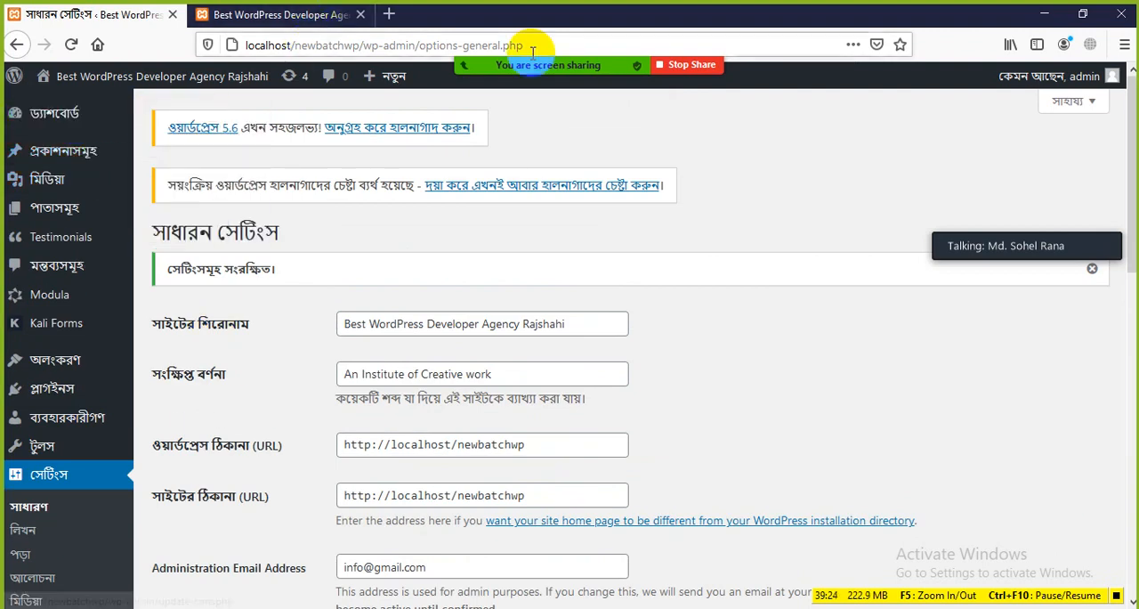
{"action": "mouse_move", "coordinate": [618, 76]}
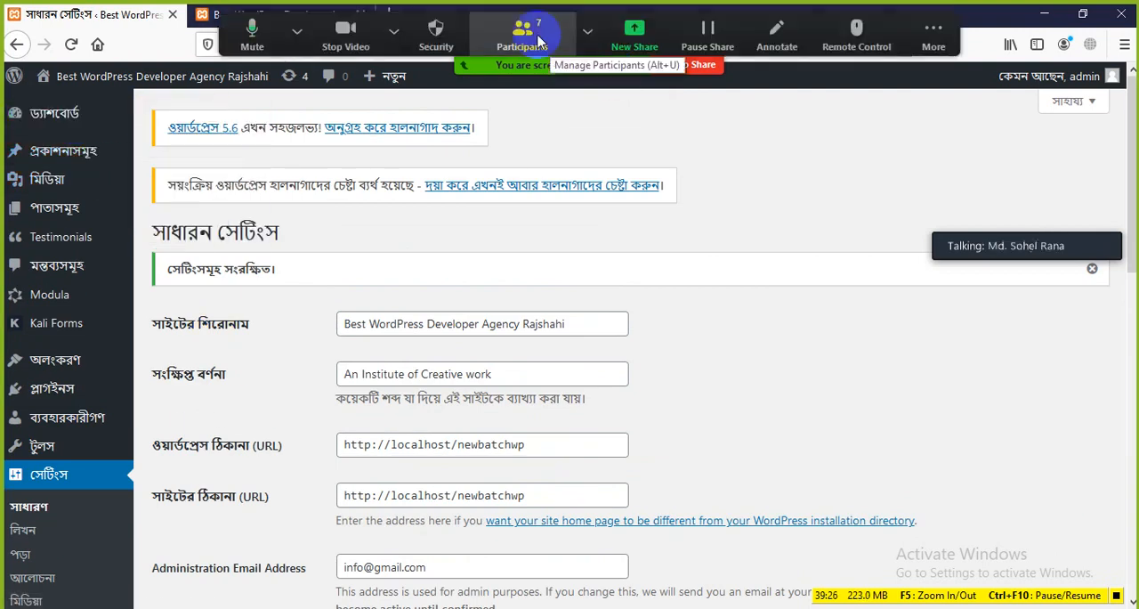
{"action": "mouse_move", "coordinate": [98, 122]}
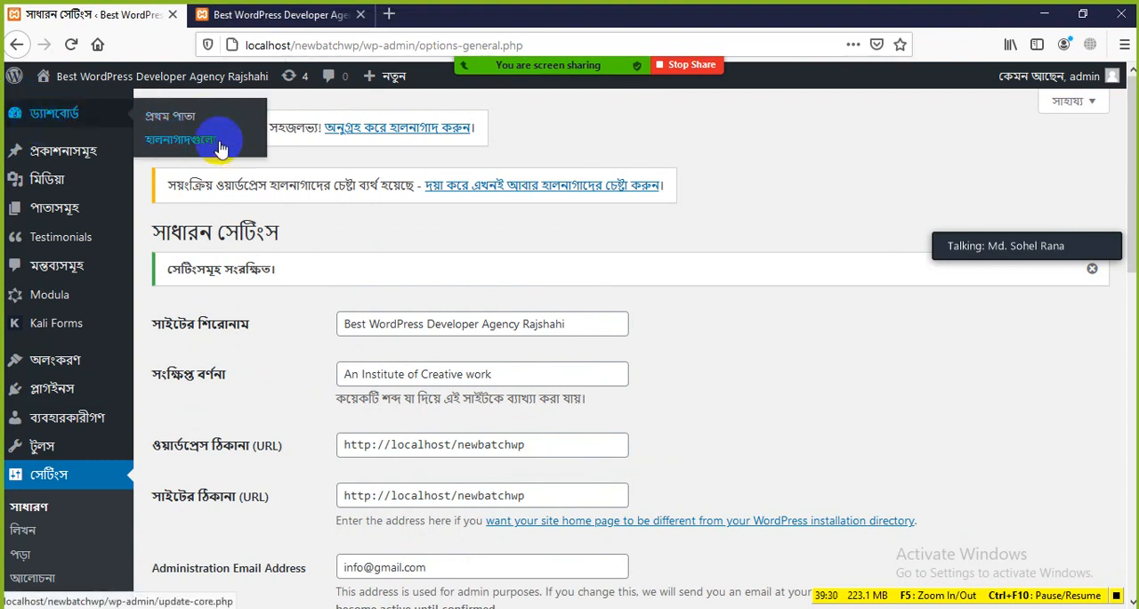
{"action": "mouse_move", "coordinate": [64, 151]}
{"action": "mouse_move", "coordinate": [56, 183]}
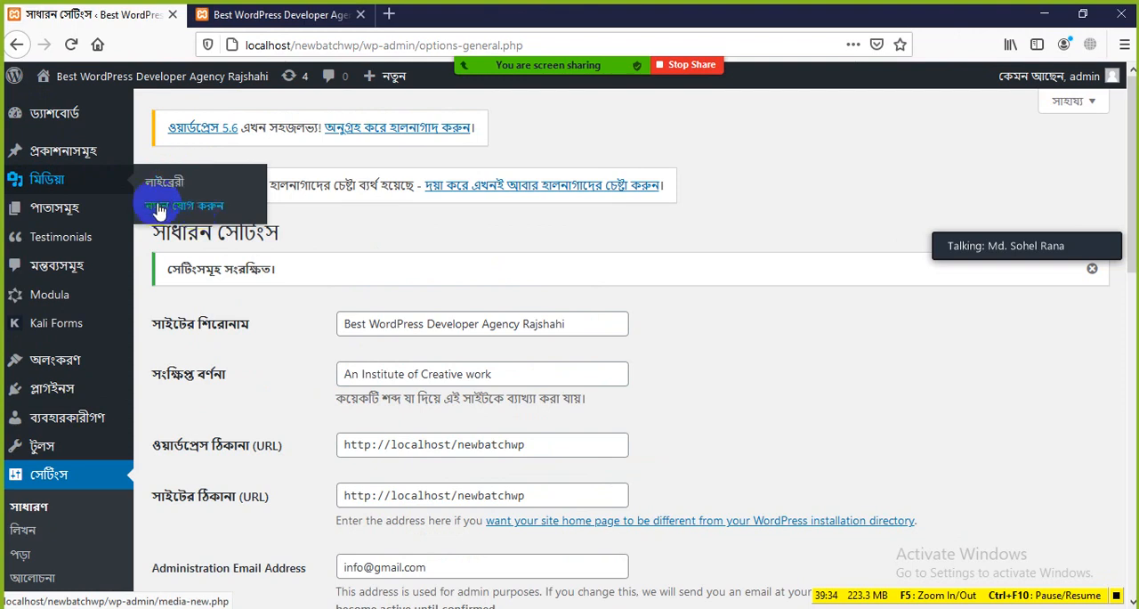
{"action": "mouse_move", "coordinate": [53, 208]}
{"action": "scroll", "coordinate": [60, 272], "scroll_direction": "down", "scroll_amount": 3}
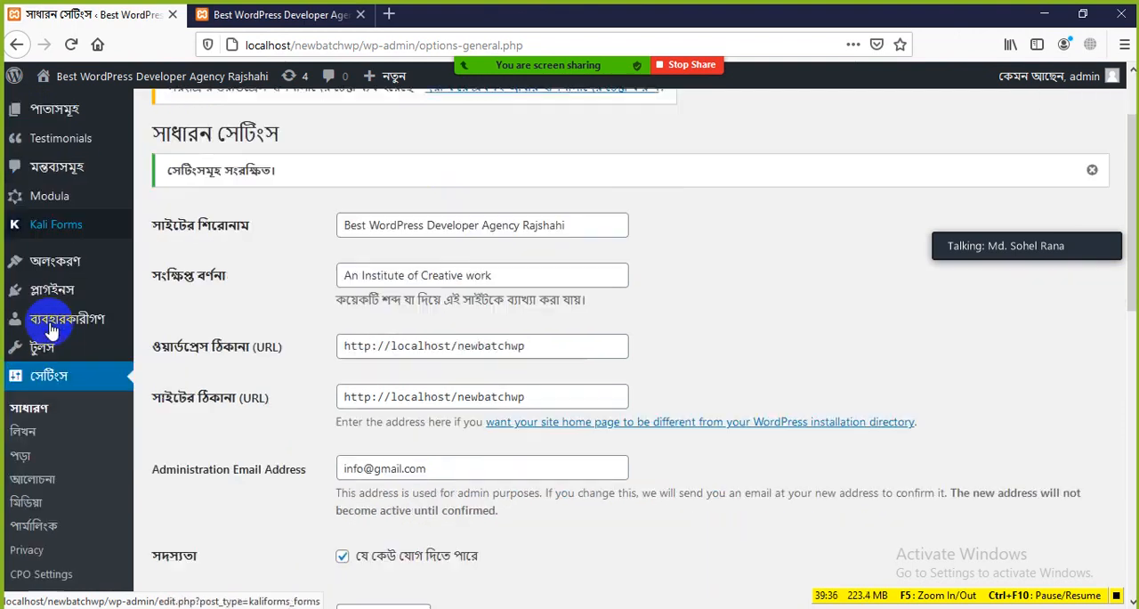
{"action": "mouse_move", "coordinate": [62, 267]}
{"action": "scroll", "coordinate": [62, 267], "scroll_direction": "down", "scroll_amount": 2}
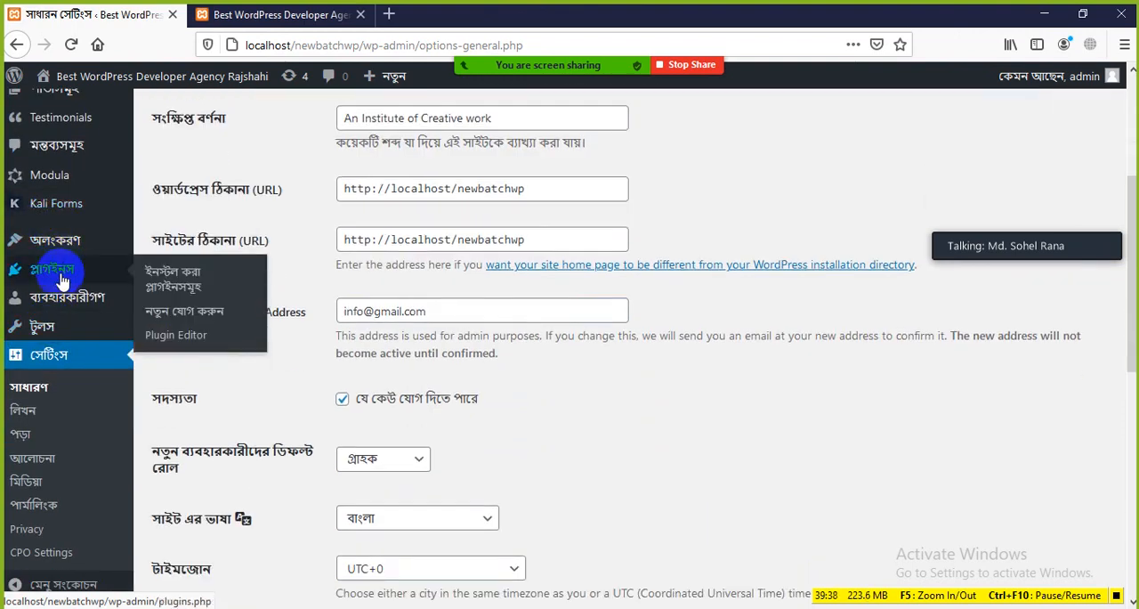
{"action": "mouse_move", "coordinate": [67, 328]}
{"action": "scroll", "coordinate": [55, 356], "scroll_direction": "down", "scroll_amount": 3}
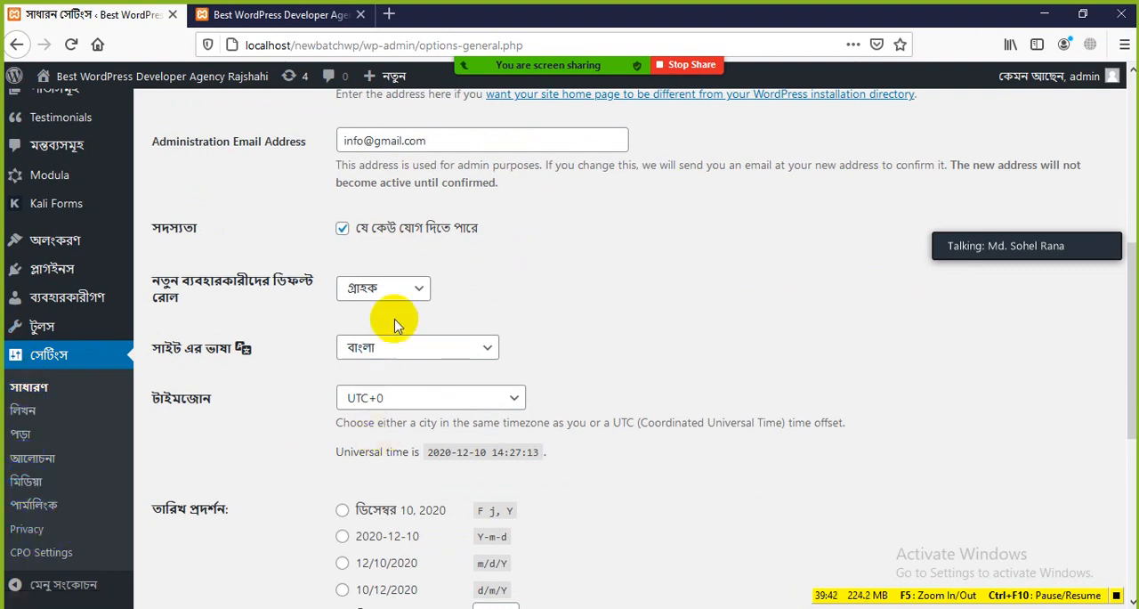
{"action": "left_click", "coordinate": [408, 292]}
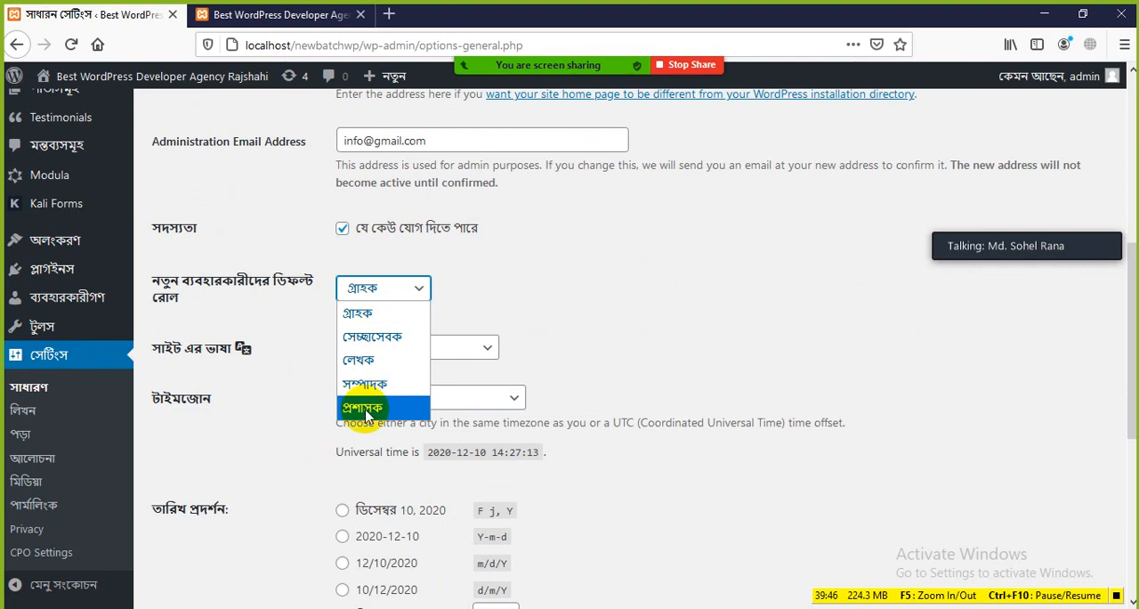
{"action": "left_click", "coordinate": [496, 299]}
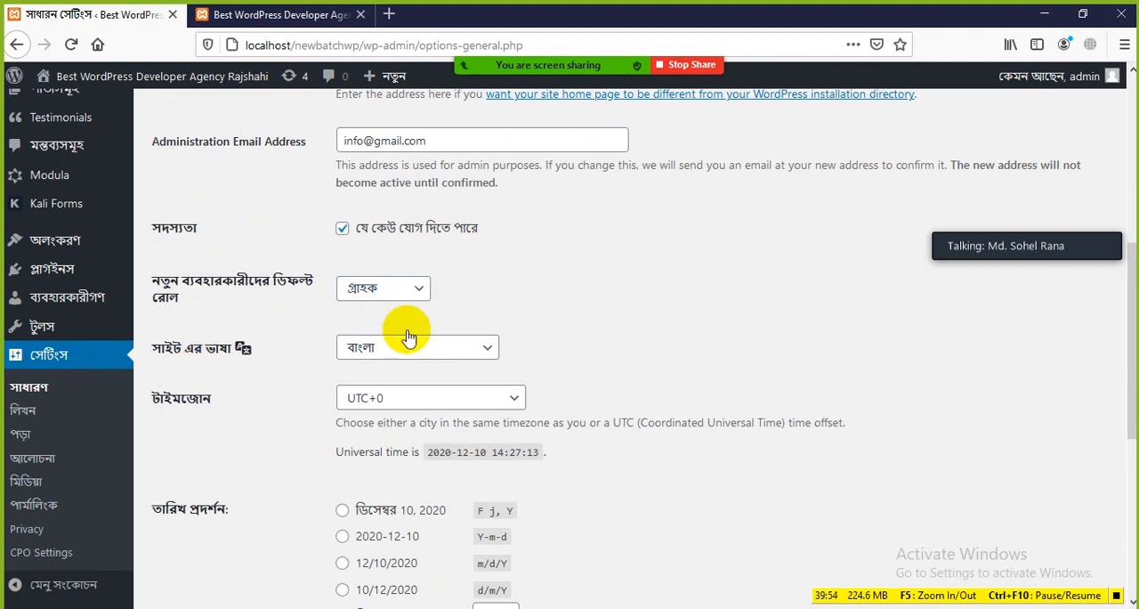
Set the Site Language back to English (United States) and save the settings
{"action": "left_click", "coordinate": [449, 356]}
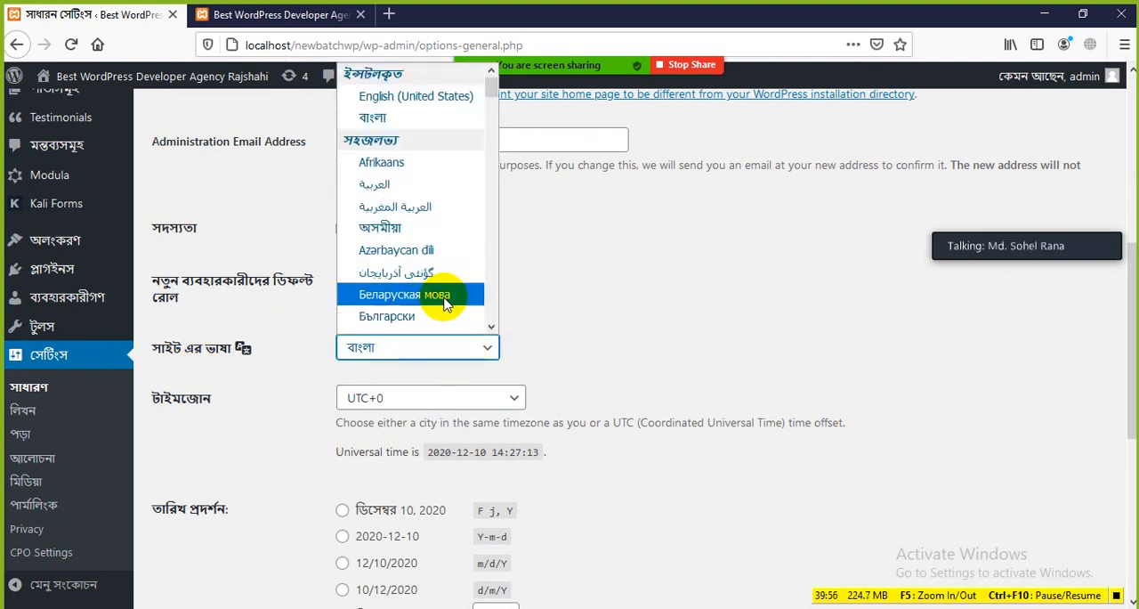
{"action": "left_click", "coordinate": [393, 95]}
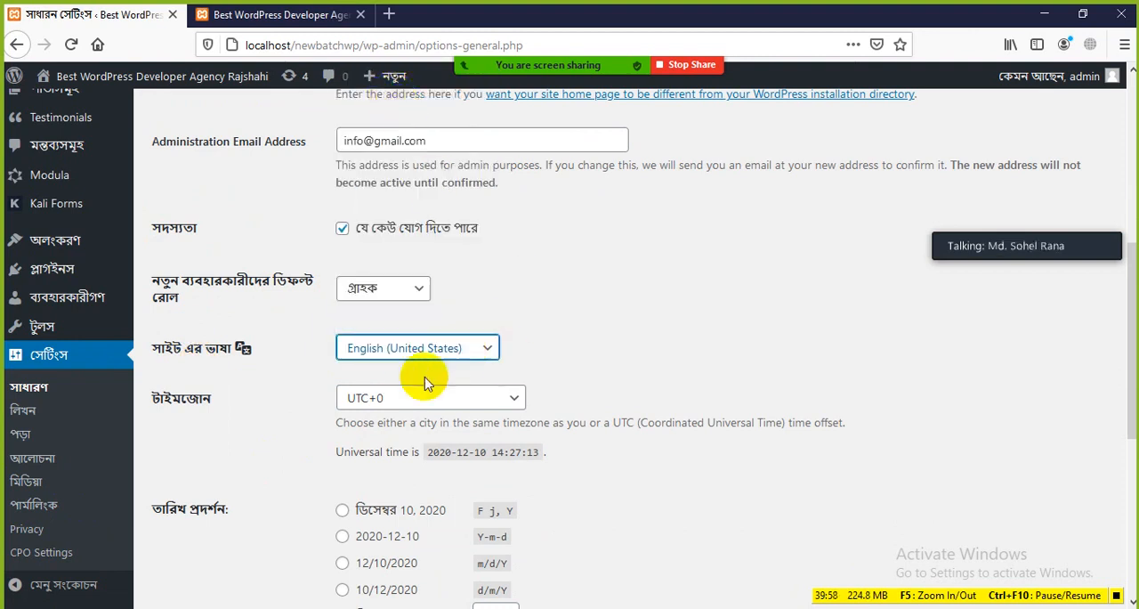
{"action": "scroll", "coordinate": [448, 387], "scroll_direction": "down", "scroll_amount": 5}
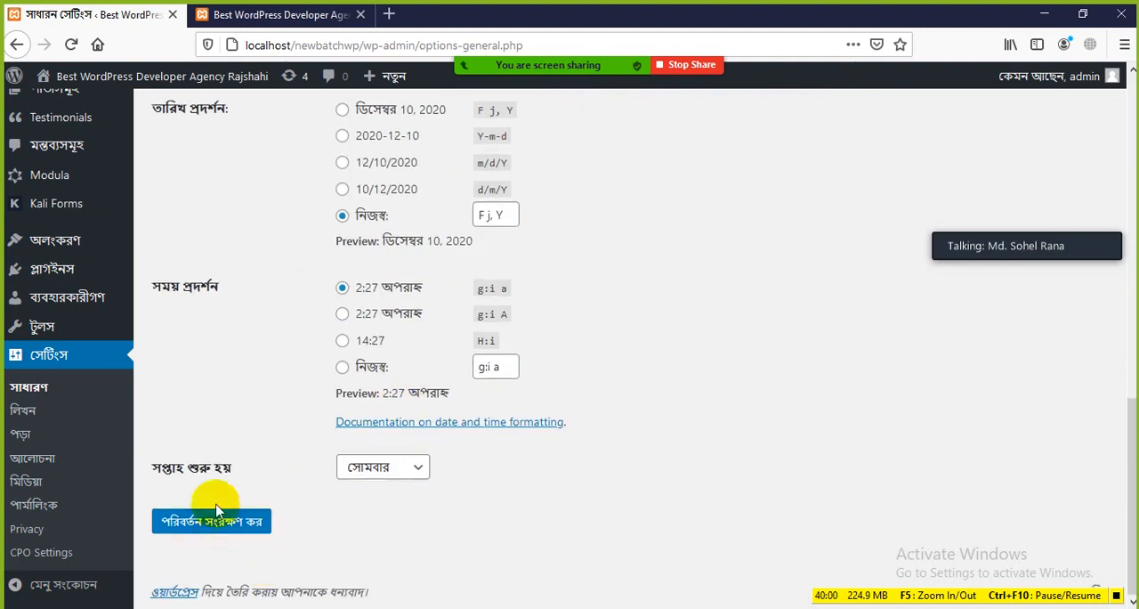
{"action": "left_click", "coordinate": [224, 521]}
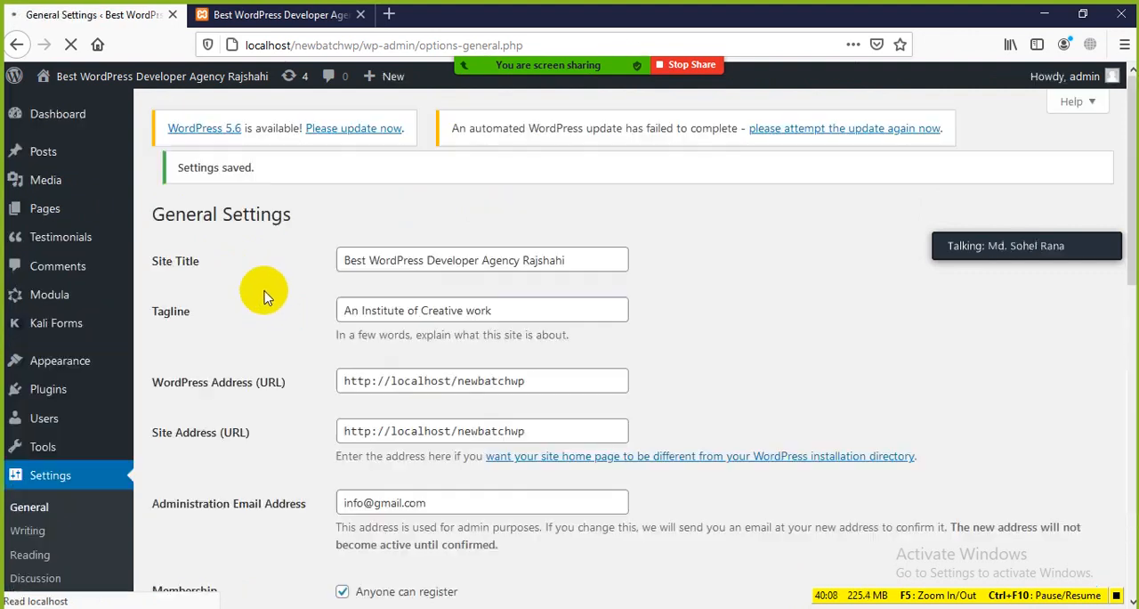
Set the Timezone in General Settings to UTC+6
{"action": "scroll", "coordinate": [280, 374], "scroll_direction": "down", "scroll_amount": 3}
{"action": "scroll", "coordinate": [288, 394], "scroll_direction": "down", "scroll_amount": 4}
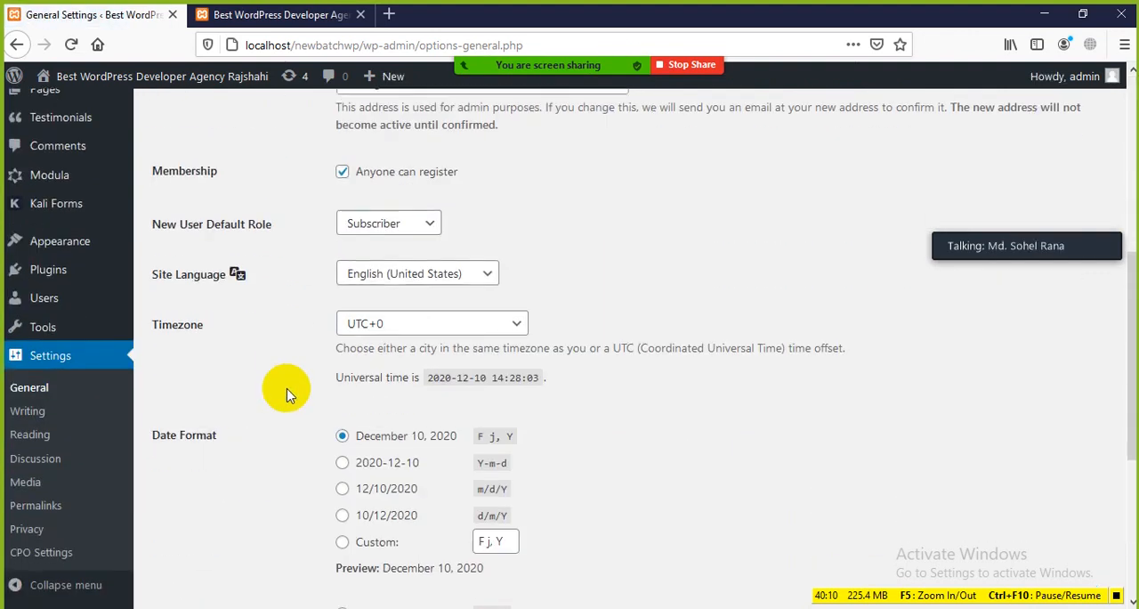
{"action": "scroll", "coordinate": [422, 305], "scroll_direction": "down", "scroll_amount": 4}
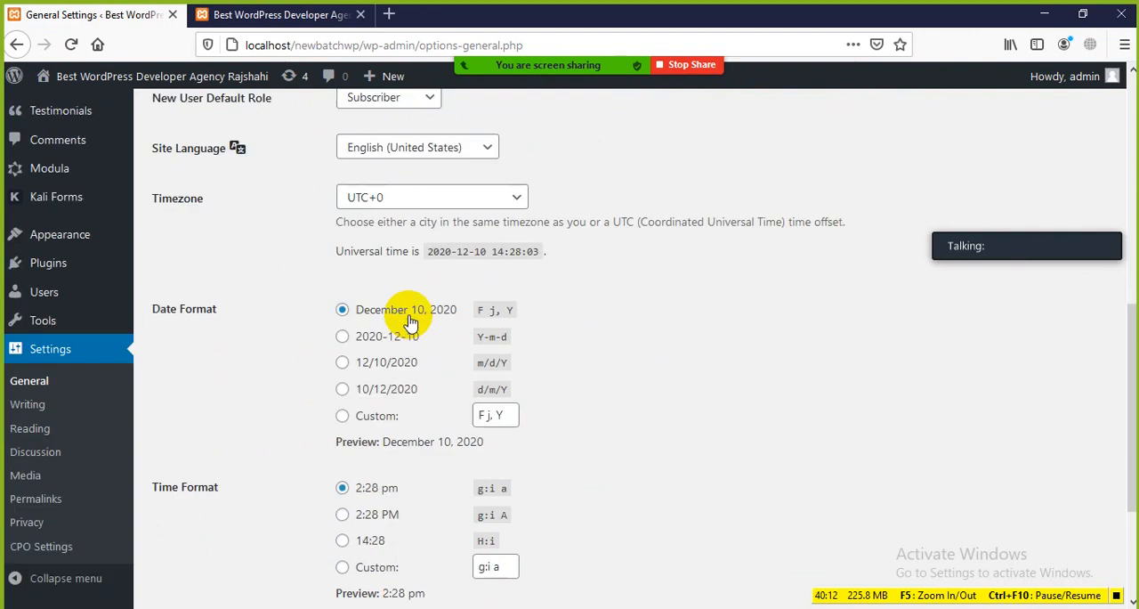
{"action": "scroll", "coordinate": [363, 372], "scroll_direction": "up", "scroll_amount": 5}
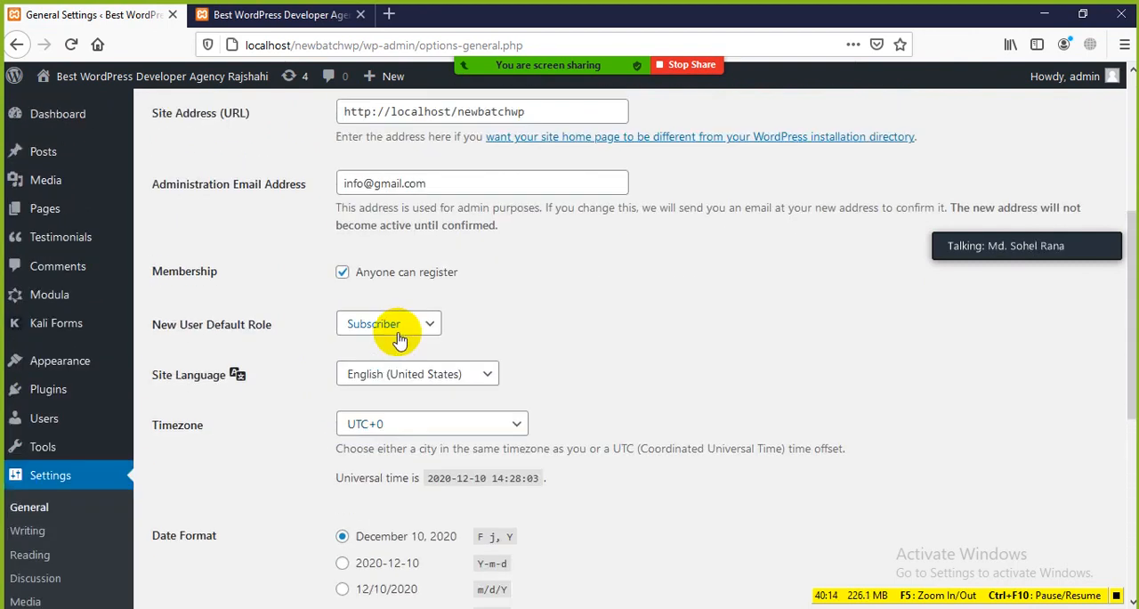
{"action": "scroll", "coordinate": [451, 374], "scroll_direction": "down", "scroll_amount": 2}
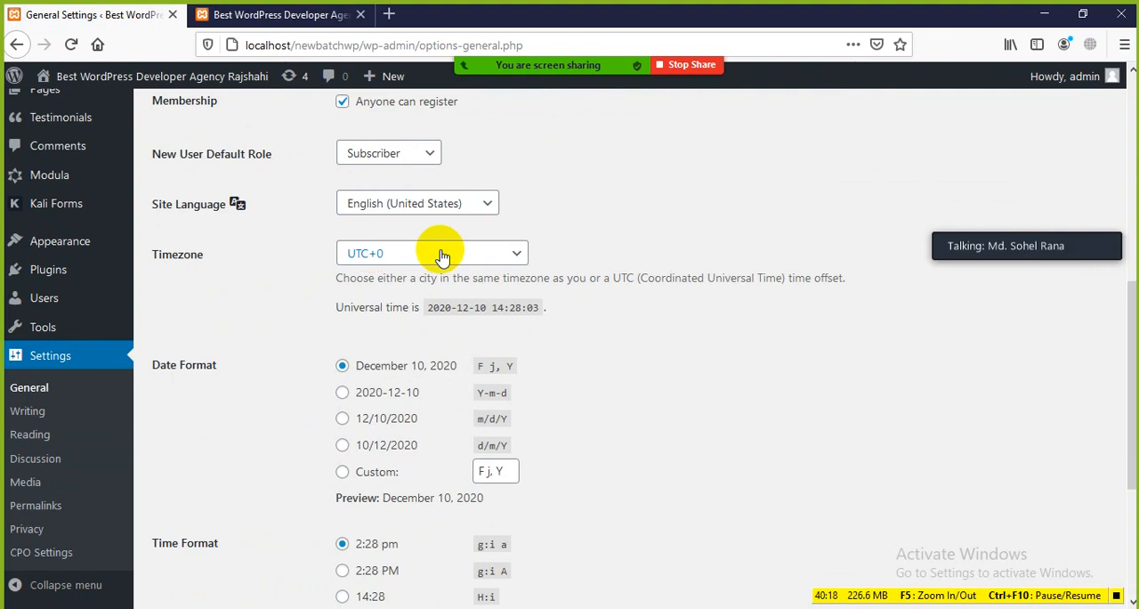
{"action": "left_click", "coordinate": [516, 254]}
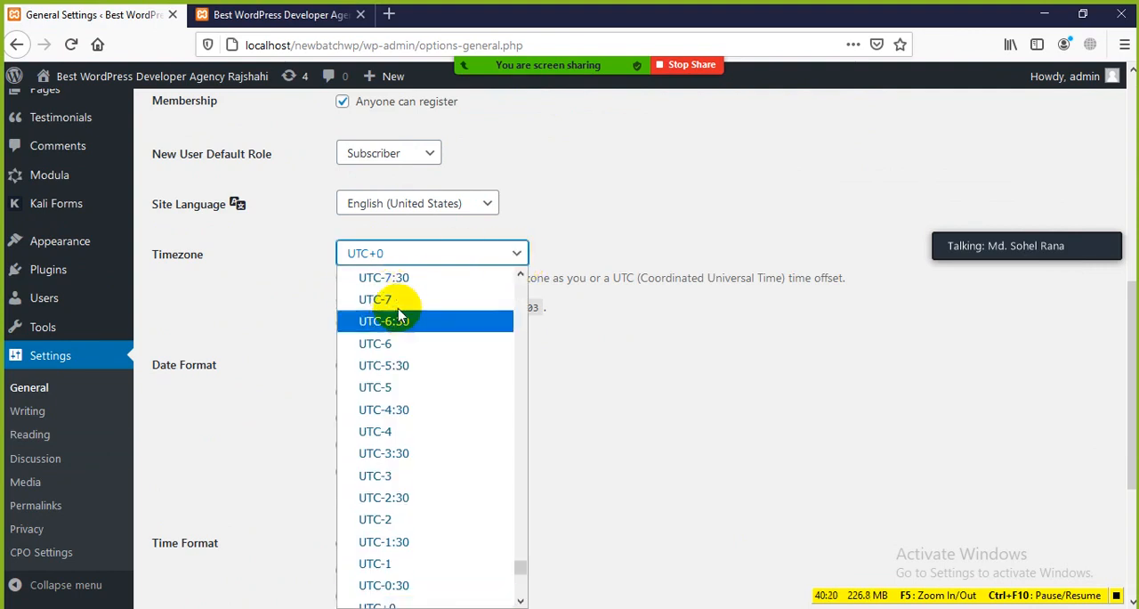
{"action": "scroll", "coordinate": [396, 356], "scroll_direction": "down", "scroll_amount": 2}
{"action": "scroll", "coordinate": [396, 380], "scroll_direction": "up", "scroll_amount": 2}
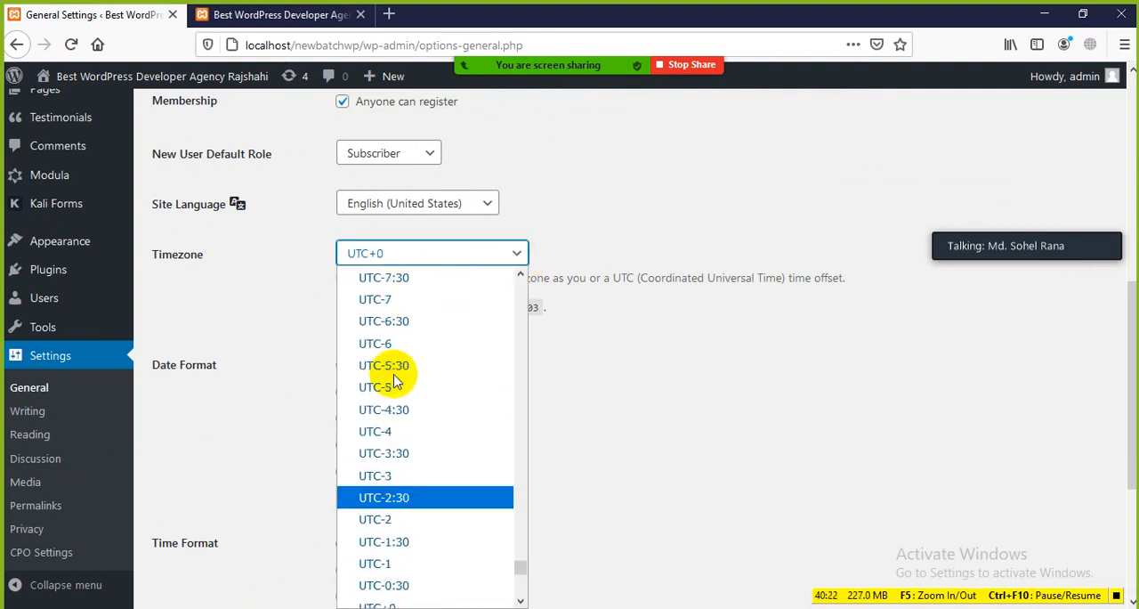
{"action": "scroll", "coordinate": [398, 384], "scroll_direction": "down", "scroll_amount": 6}
{"action": "scroll", "coordinate": [405, 427], "scroll_direction": "down", "scroll_amount": 4}
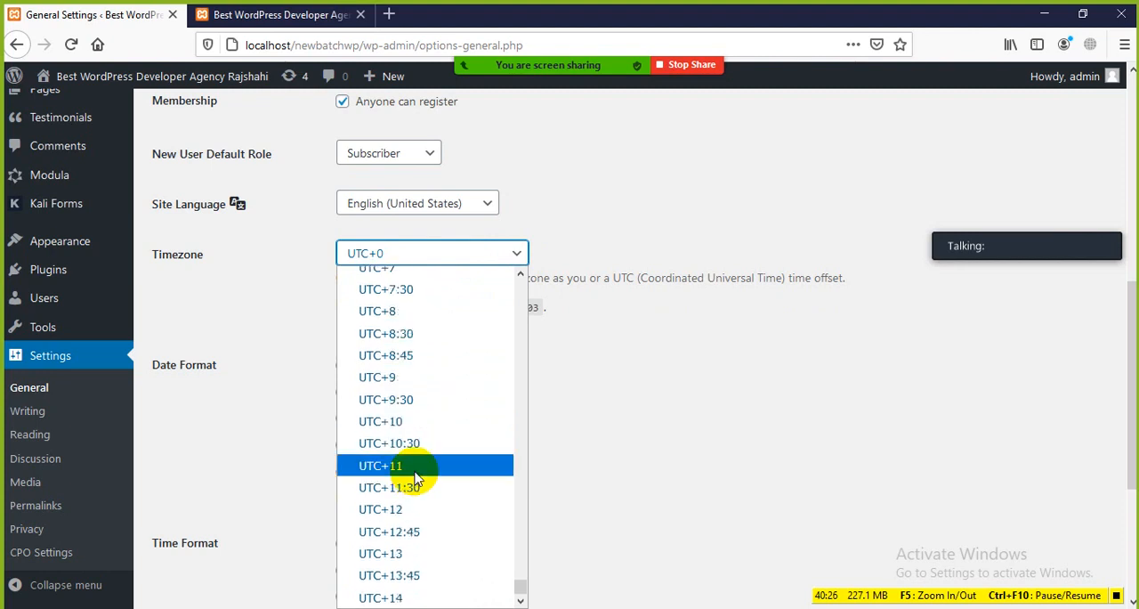
{"action": "scroll", "coordinate": [407, 387], "scroll_direction": "up", "scroll_amount": 1}
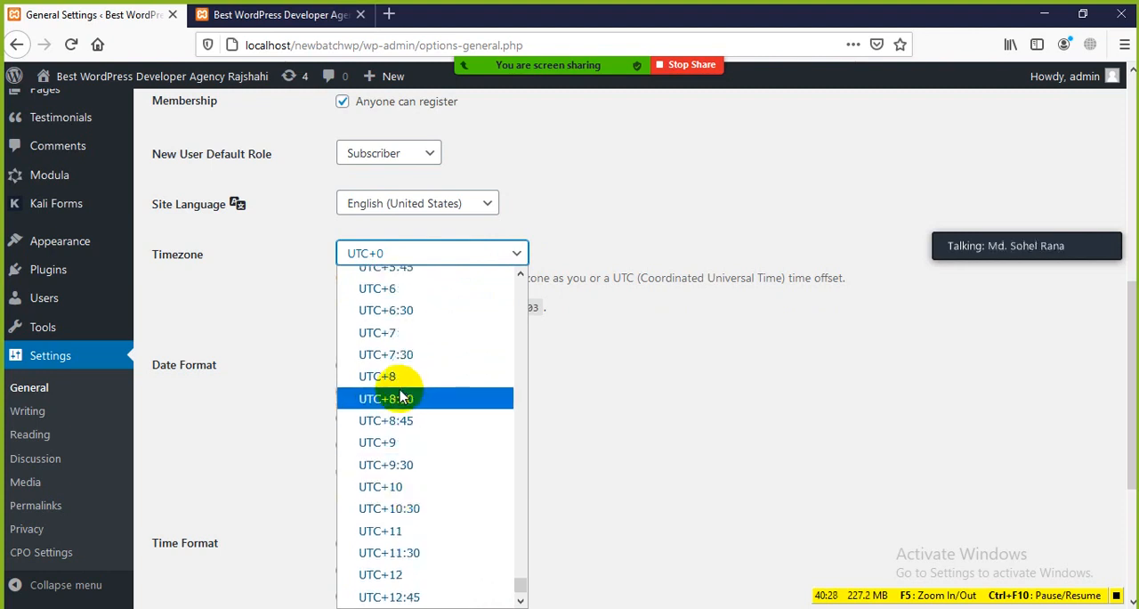
{"action": "left_click", "coordinate": [379, 287]}
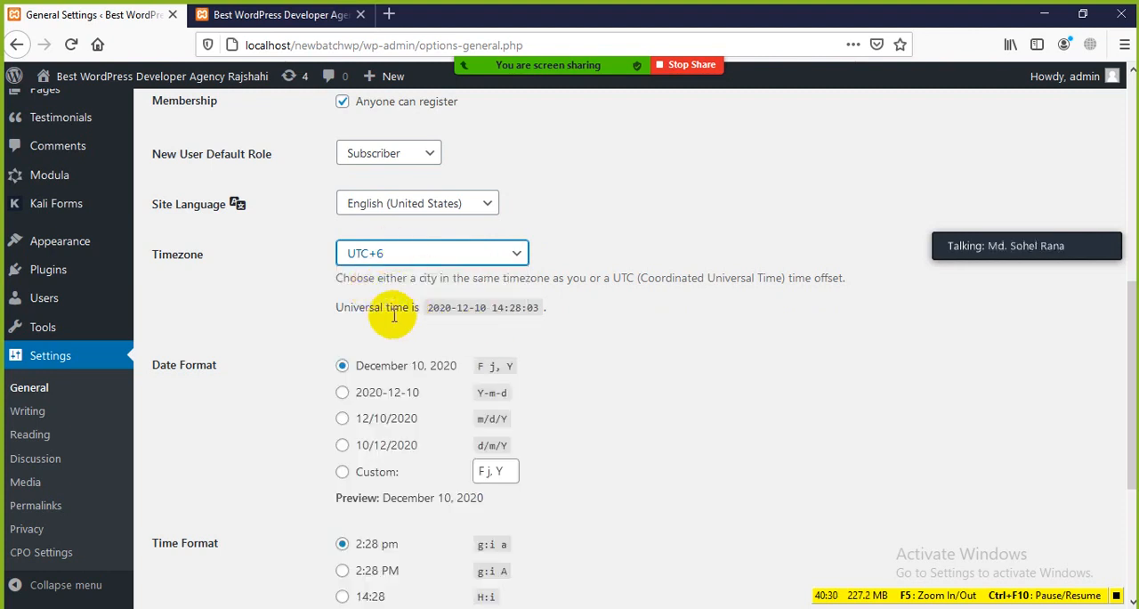
Open the Hello world! post from the site's front page and examine how its publication date is written
{"action": "scroll", "coordinate": [392, 316], "scroll_direction": "down", "scroll_amount": 3}
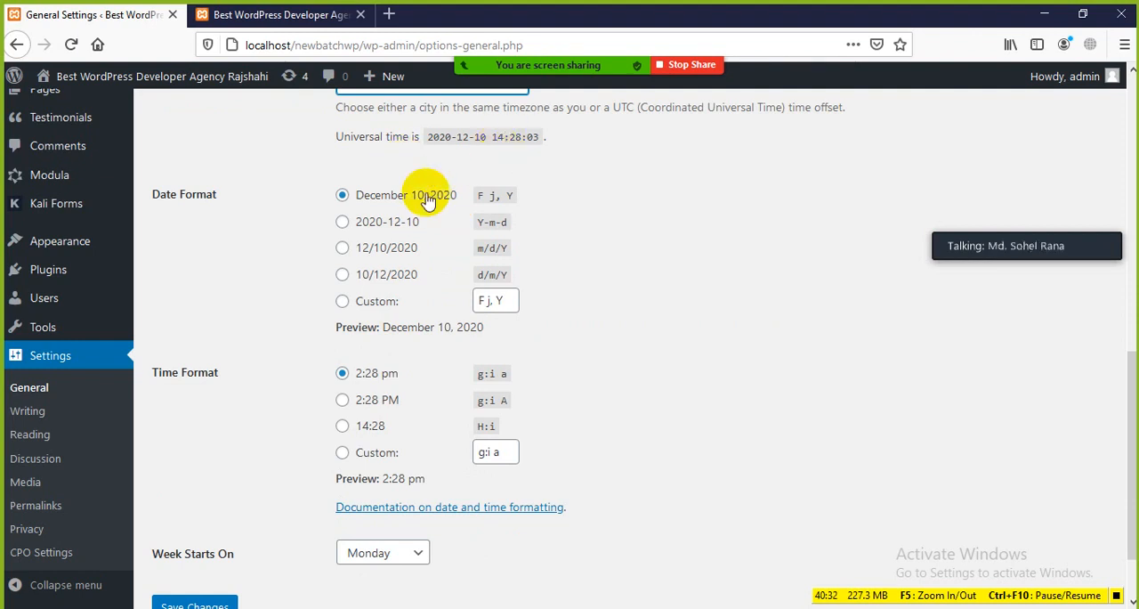
{"action": "left_click_drag", "start_coordinate": [154, 189], "coordinate": [234, 198]}
{"action": "left_click", "coordinate": [246, 236]}
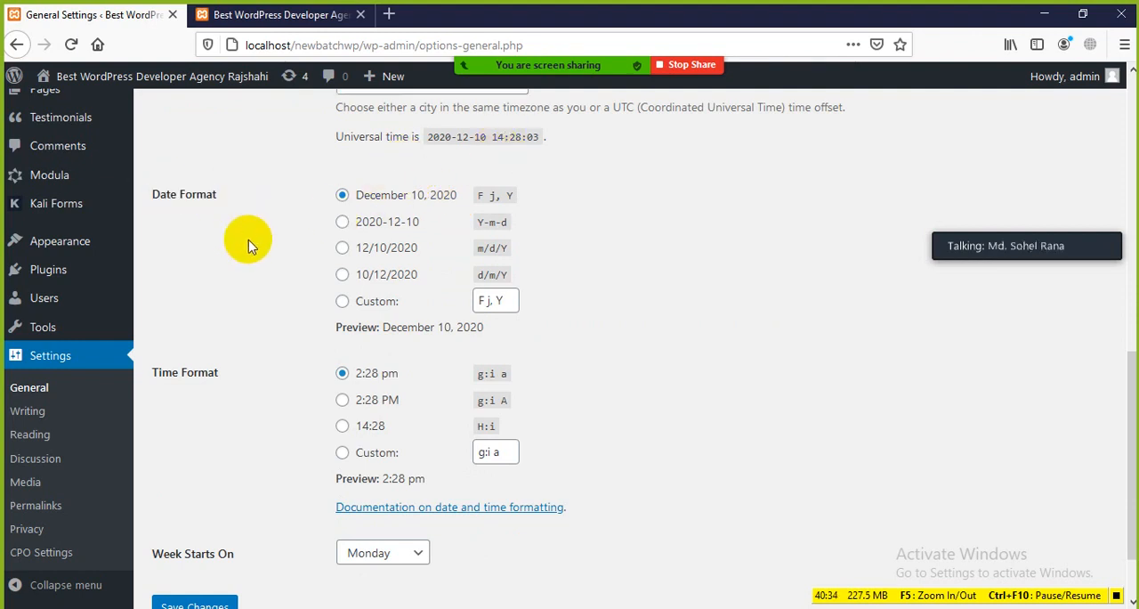
{"action": "left_click", "coordinate": [298, 14]}
{"action": "scroll", "coordinate": [414, 339], "scroll_direction": "down", "scroll_amount": 4}
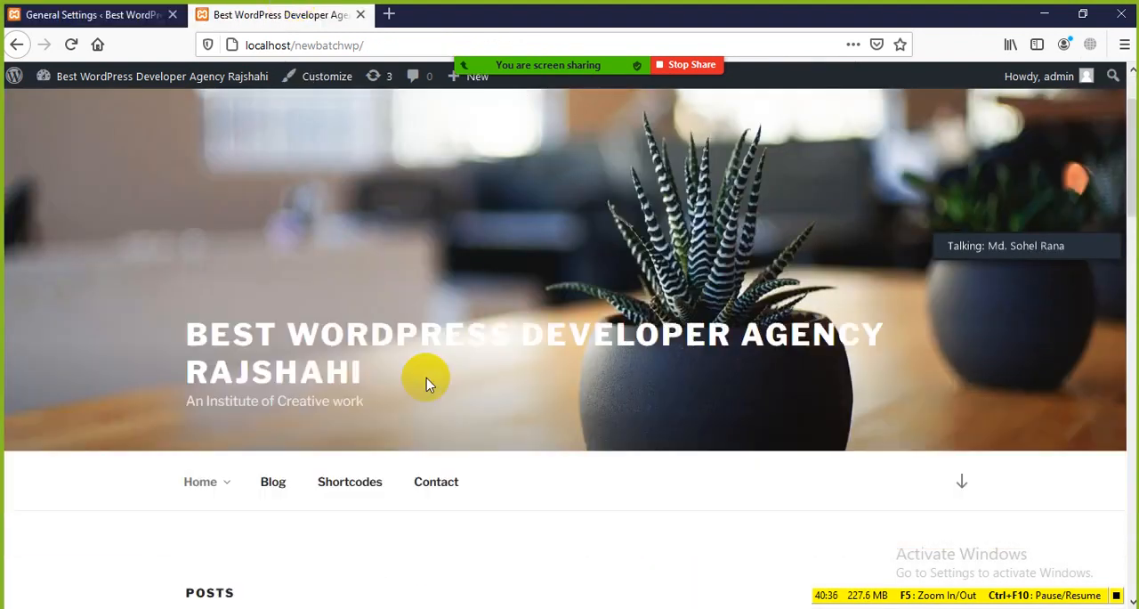
{"action": "scroll", "coordinate": [410, 365], "scroll_direction": "up", "scroll_amount": 4}
{"action": "scroll", "coordinate": [392, 351], "scroll_direction": "down", "scroll_amount": 3}
{"action": "scroll", "coordinate": [384, 349], "scroll_direction": "down", "scroll_amount": 1}
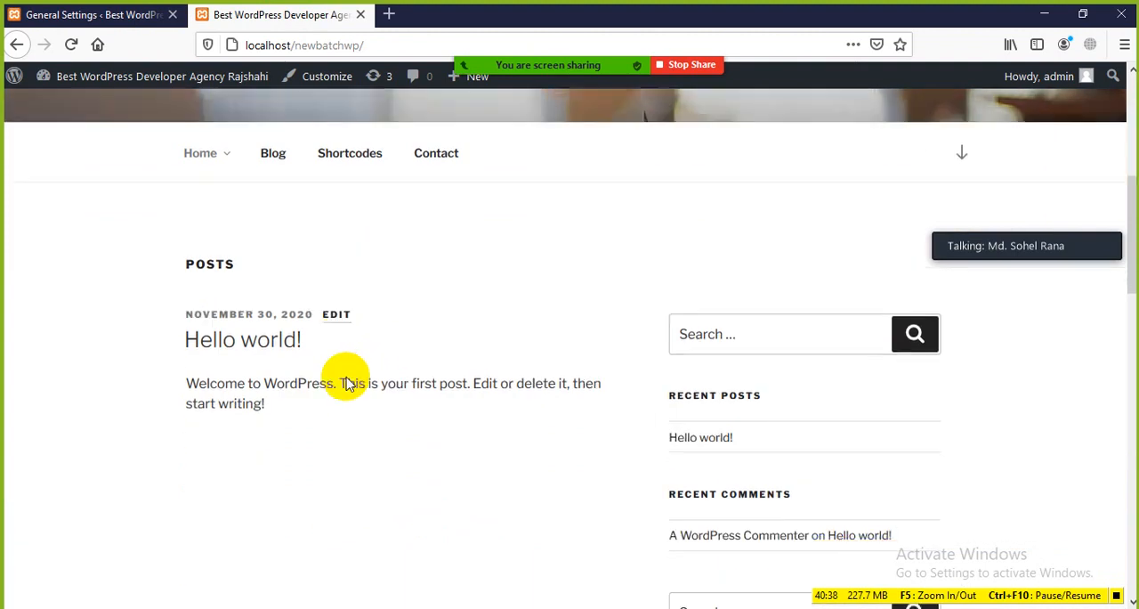
{"action": "left_click", "coordinate": [274, 325]}
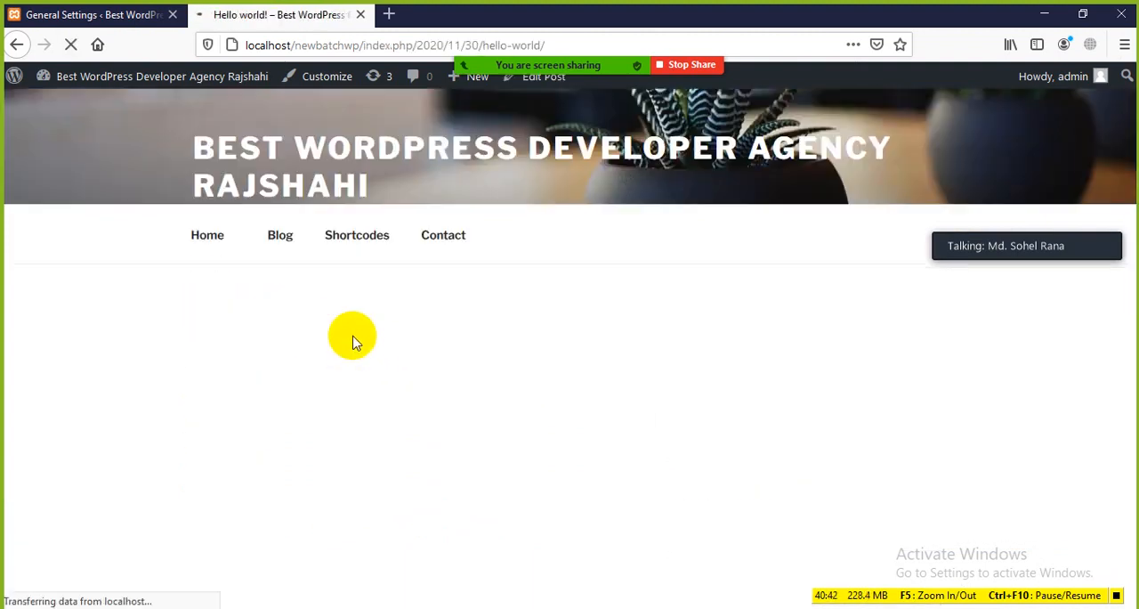
{"action": "scroll", "coordinate": [360, 337], "scroll_direction": "down", "scroll_amount": 5}
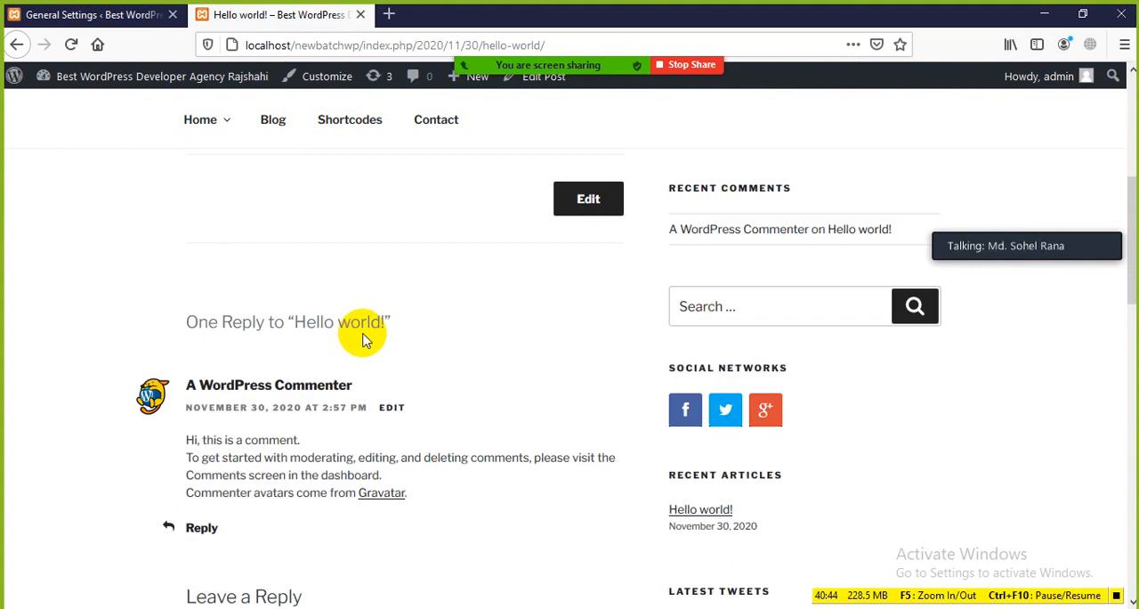
{"action": "scroll", "coordinate": [364, 338], "scroll_direction": "up", "scroll_amount": 2}
{"action": "scroll", "coordinate": [365, 339], "scroll_direction": "up", "scroll_amount": 3}
{"action": "scroll", "coordinate": [374, 352], "scroll_direction": "down", "scroll_amount": 2}
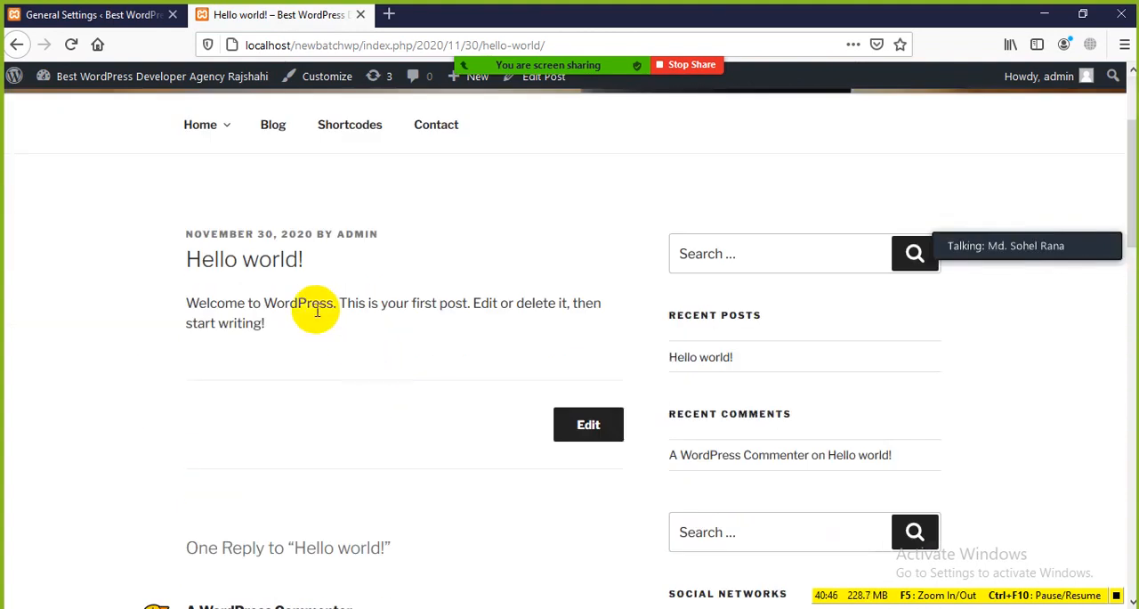
{"action": "left_click_drag", "start_coordinate": [178, 238], "coordinate": [276, 237]}
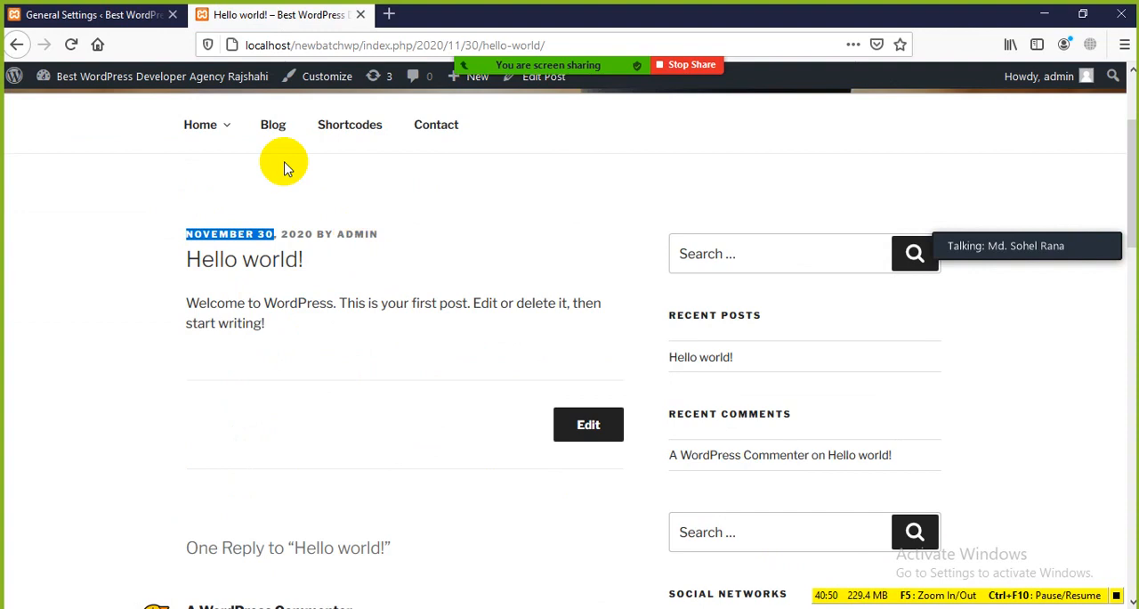
Set the Date Format in General Settings to d/m/Y and save the changes
{"action": "left_click", "coordinate": [116, 15]}
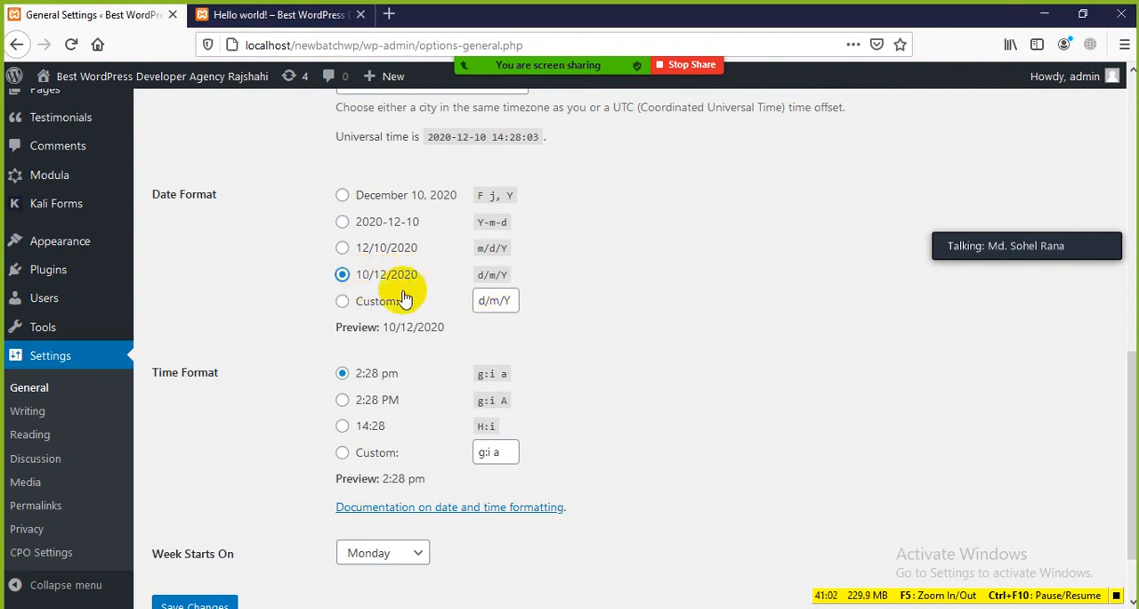
{"action": "scroll", "coordinate": [405, 299], "scroll_direction": "down", "scroll_amount": 2}
{"action": "left_click", "coordinate": [187, 525]}
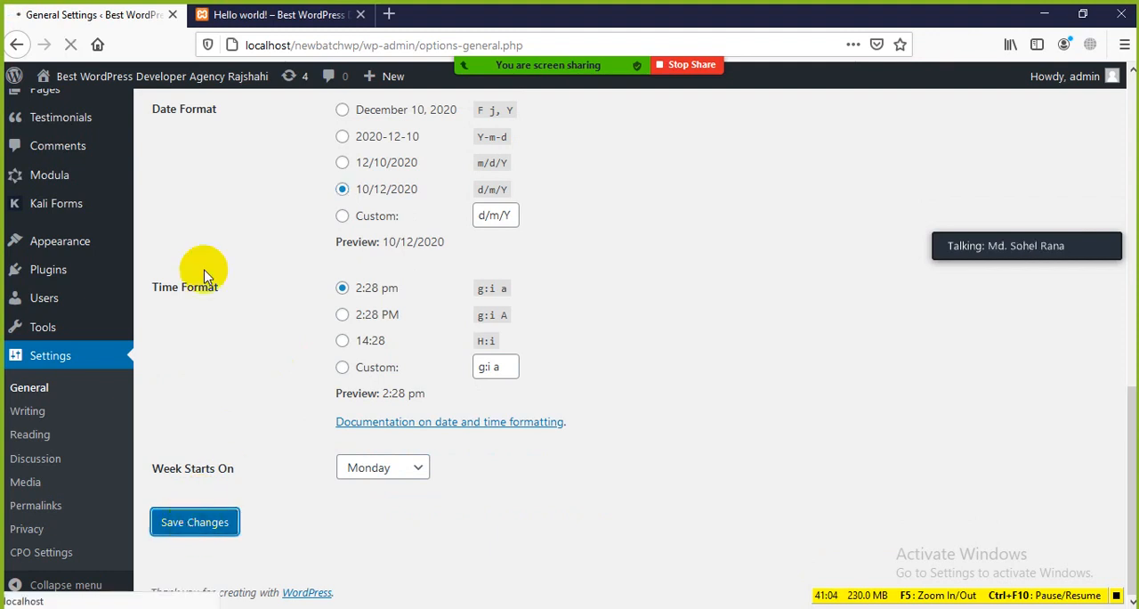
Reload the Hello world! post on the site and examine the format of its publication date
{"action": "left_click", "coordinate": [267, 14]}
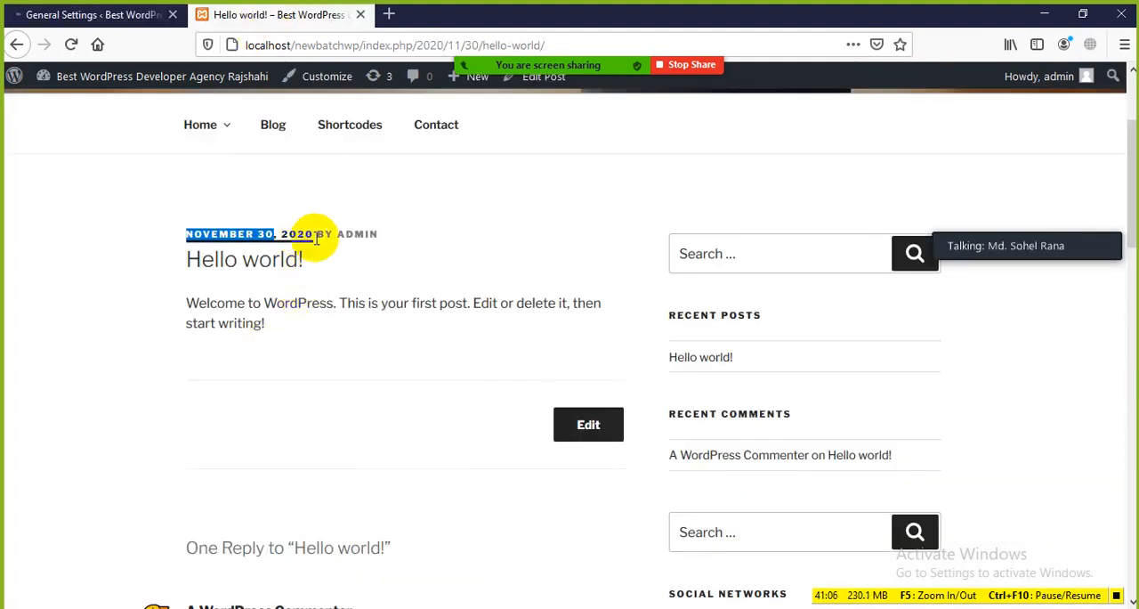
{"action": "left_click", "coordinate": [71, 46]}
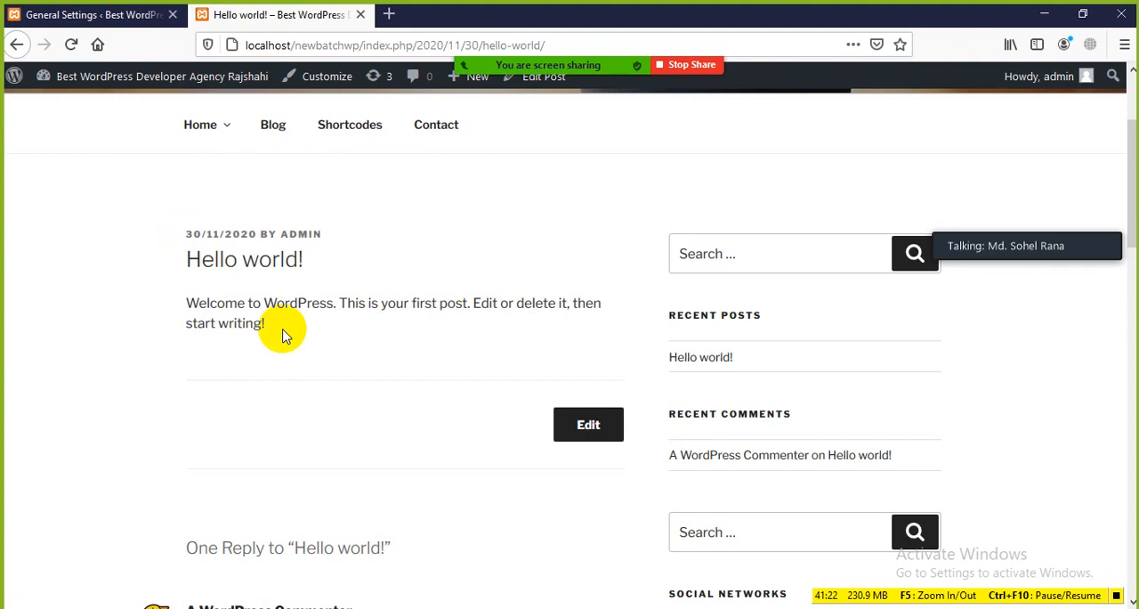
{"action": "left_click_drag", "start_coordinate": [284, 330], "coordinate": [163, 237]}
{"action": "left_click", "coordinate": [197, 275]}
{"action": "left_click_drag", "start_coordinate": [278, 324], "coordinate": [138, 259]}
{"action": "left_click", "coordinate": [138, 259]}
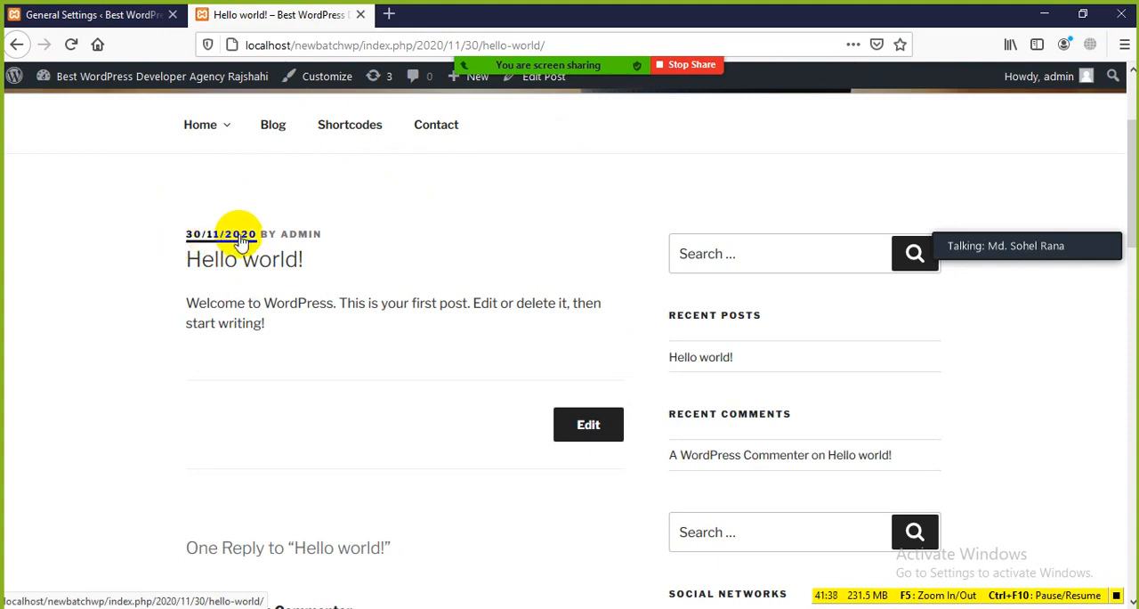
Set the Date Format in General Settings back to F j, Y and check its preview
{"action": "left_click", "coordinate": [84, 15]}
{"action": "scroll", "coordinate": [325, 350], "scroll_direction": "down", "scroll_amount": 2}
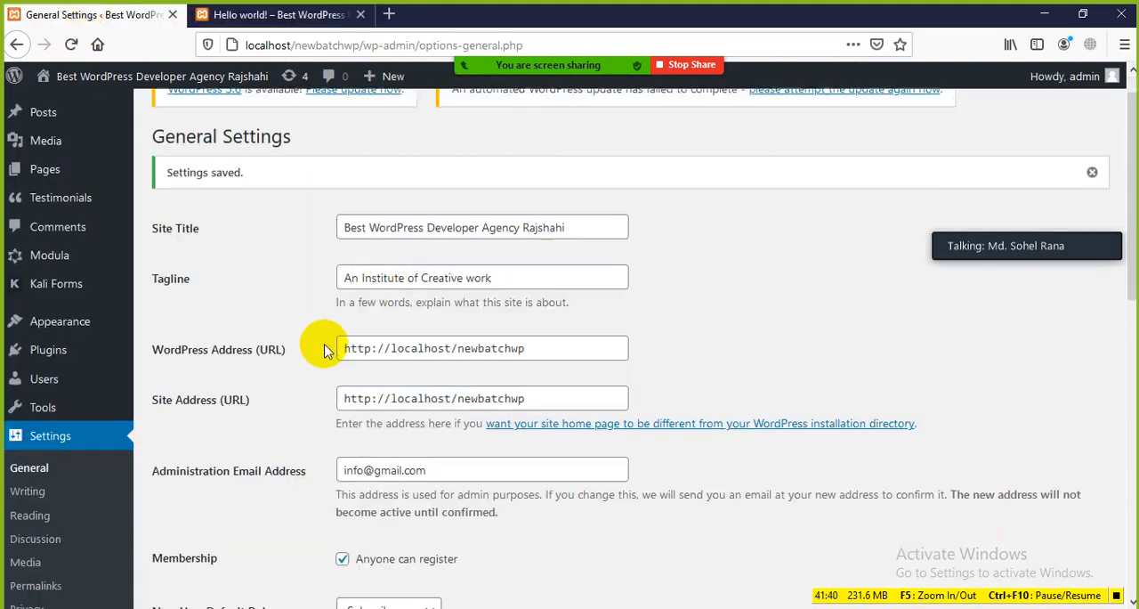
{"action": "scroll", "coordinate": [324, 350], "scroll_direction": "down", "scroll_amount": 7}
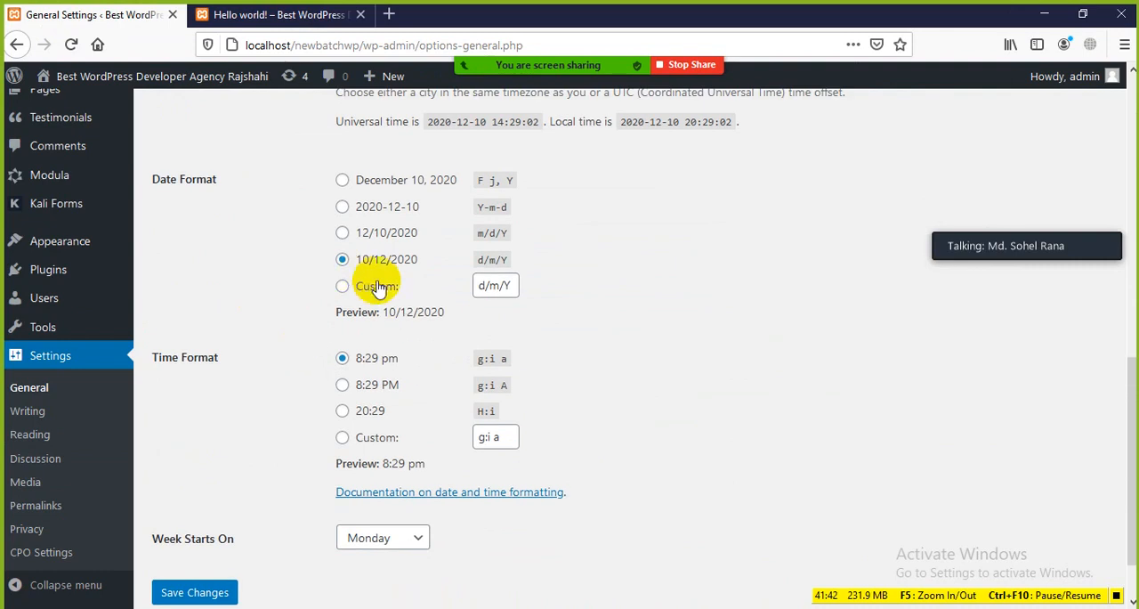
{"action": "left_click", "coordinate": [342, 181]}
{"action": "scroll", "coordinate": [276, 258], "scroll_direction": "down", "scroll_amount": 2}
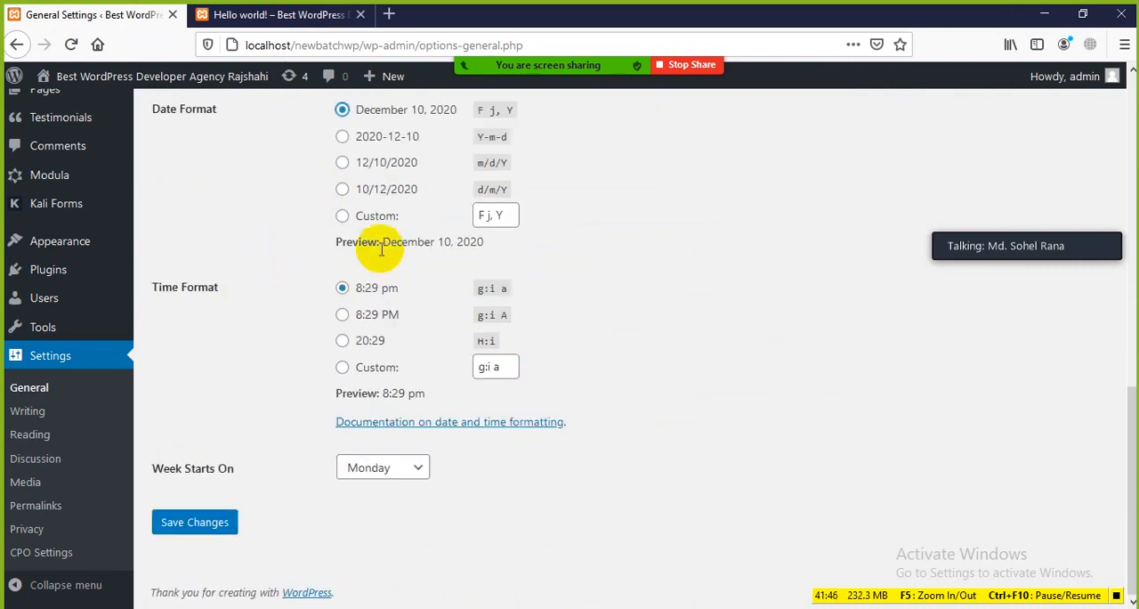
{"action": "left_click_drag", "start_coordinate": [368, 242], "coordinate": [522, 257]}
{"action": "left_click", "coordinate": [521, 258]}
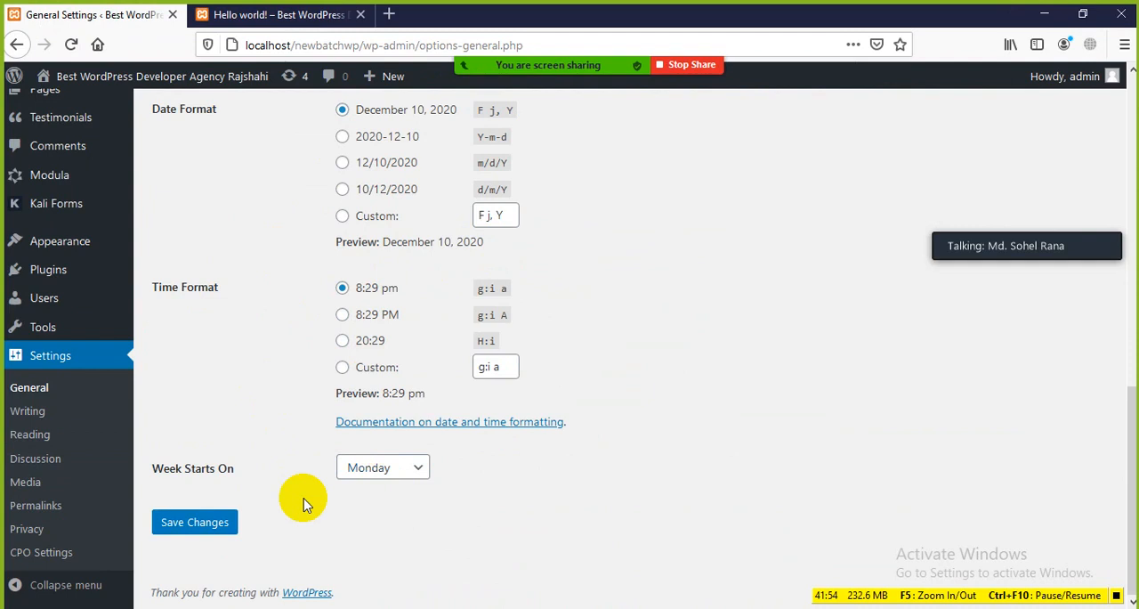
Change Week Starts On to Saturday, review the weekday choices and set it back to Monday
{"action": "left_click", "coordinate": [404, 472]}
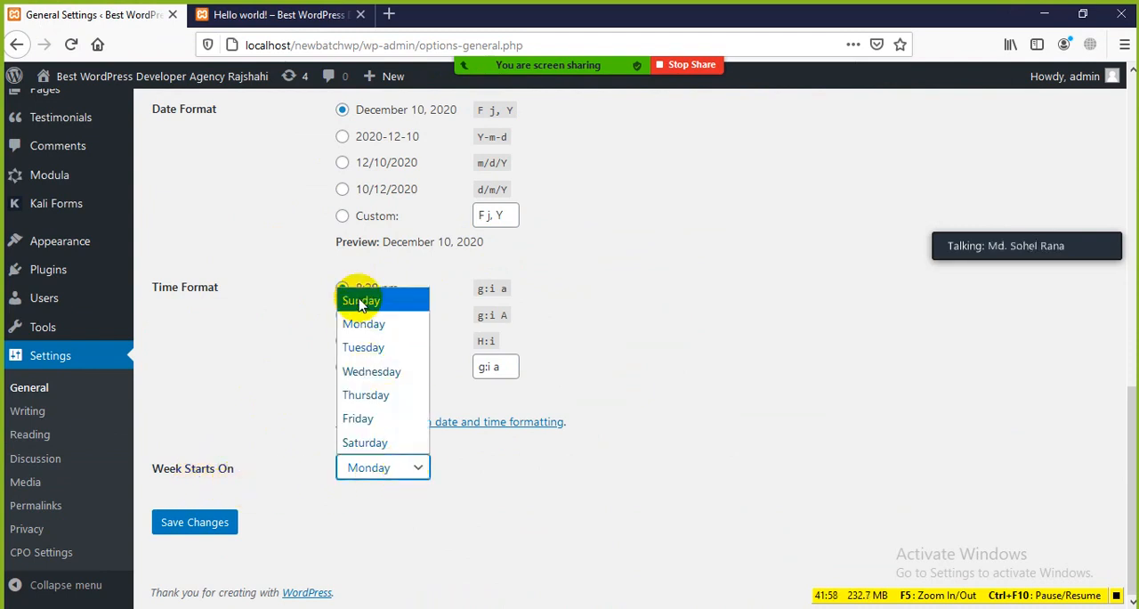
{"action": "left_click", "coordinate": [358, 442]}
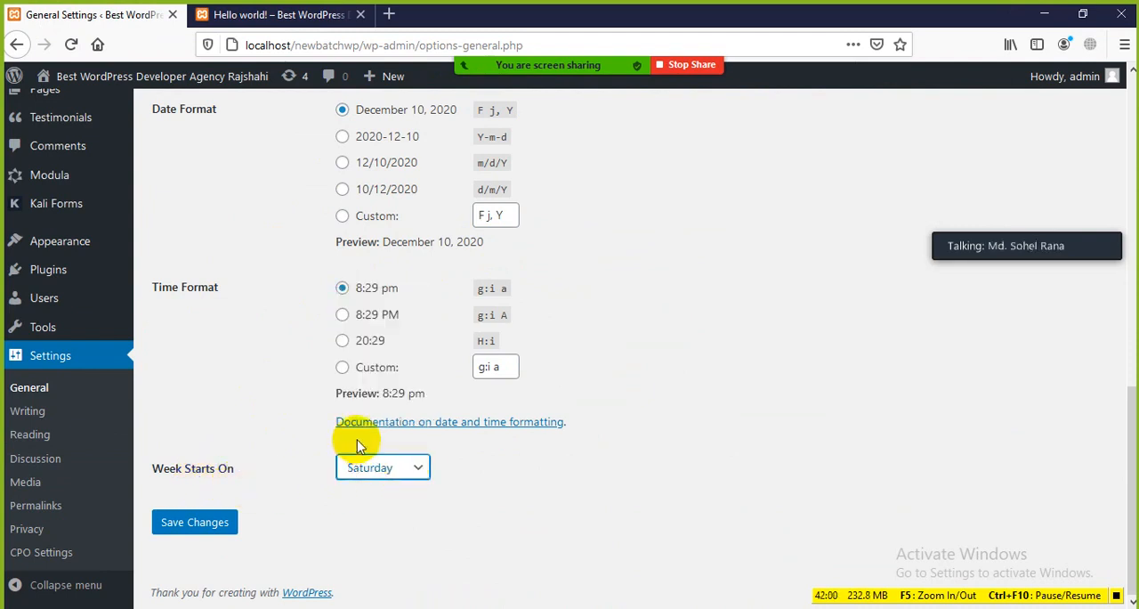
{"action": "left_click", "coordinate": [420, 471]}
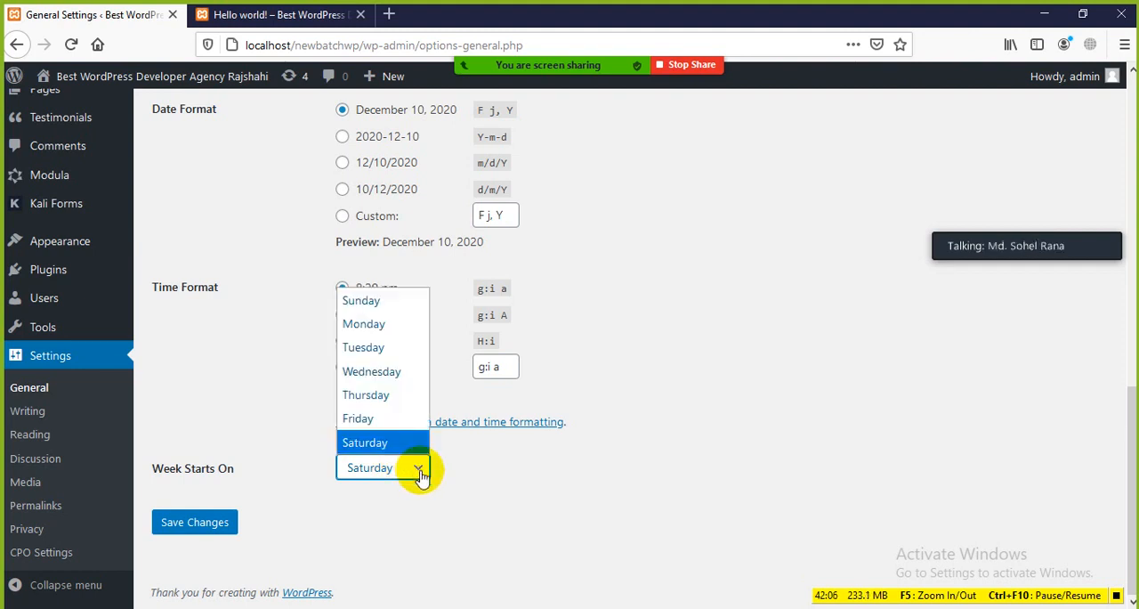
{"action": "left_click", "coordinate": [420, 472]}
{"action": "left_click", "coordinate": [420, 471]}
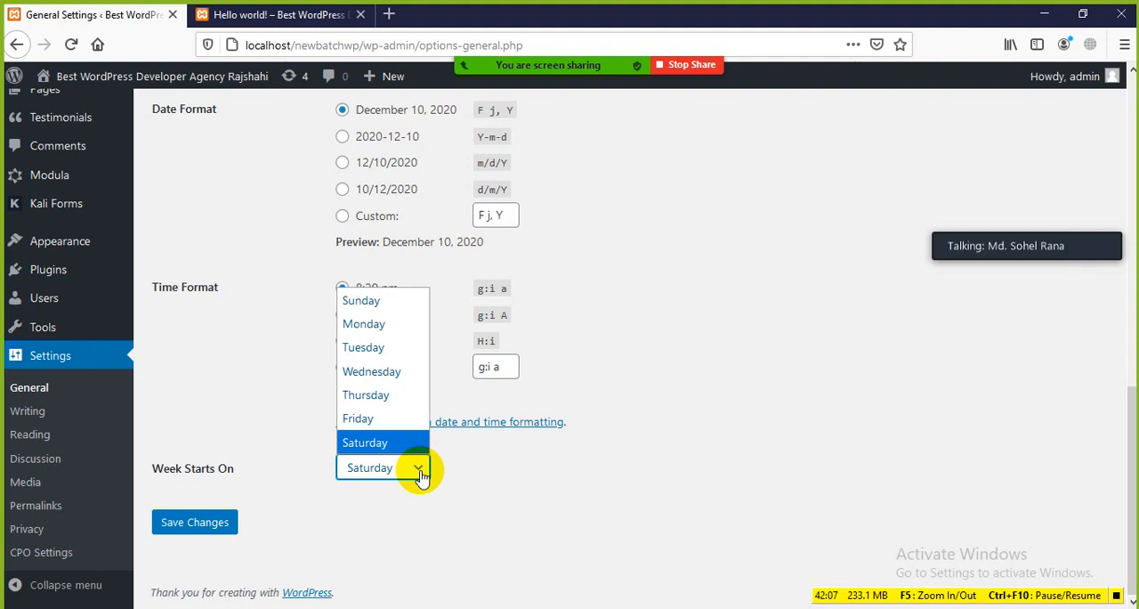
{"action": "left_click", "coordinate": [297, 528]}
{"action": "left_click", "coordinate": [382, 470]}
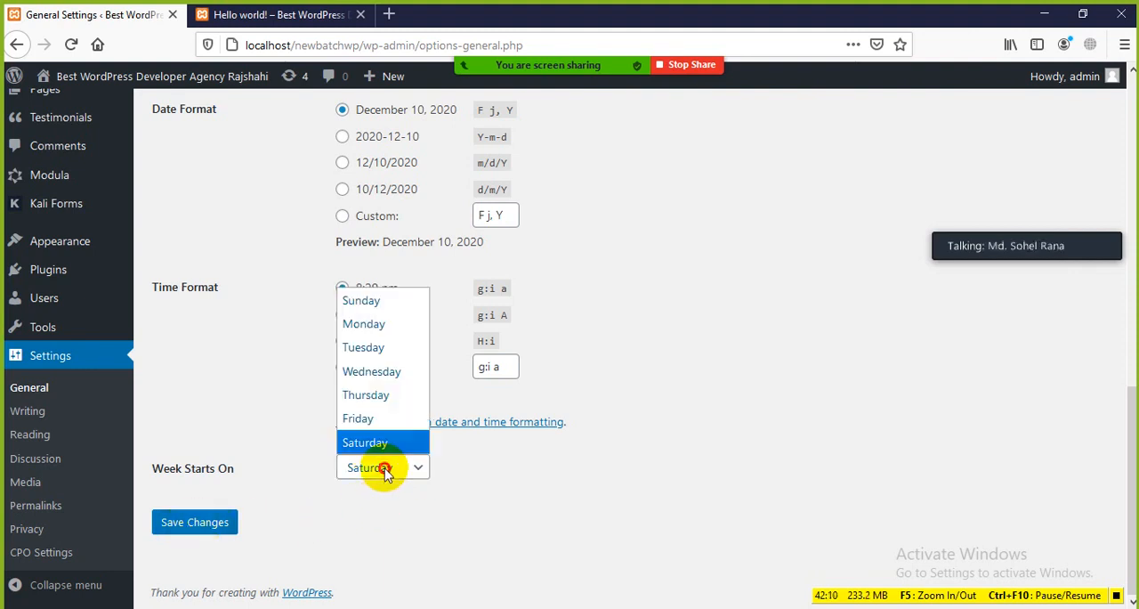
{"action": "left_click", "coordinate": [370, 324]}
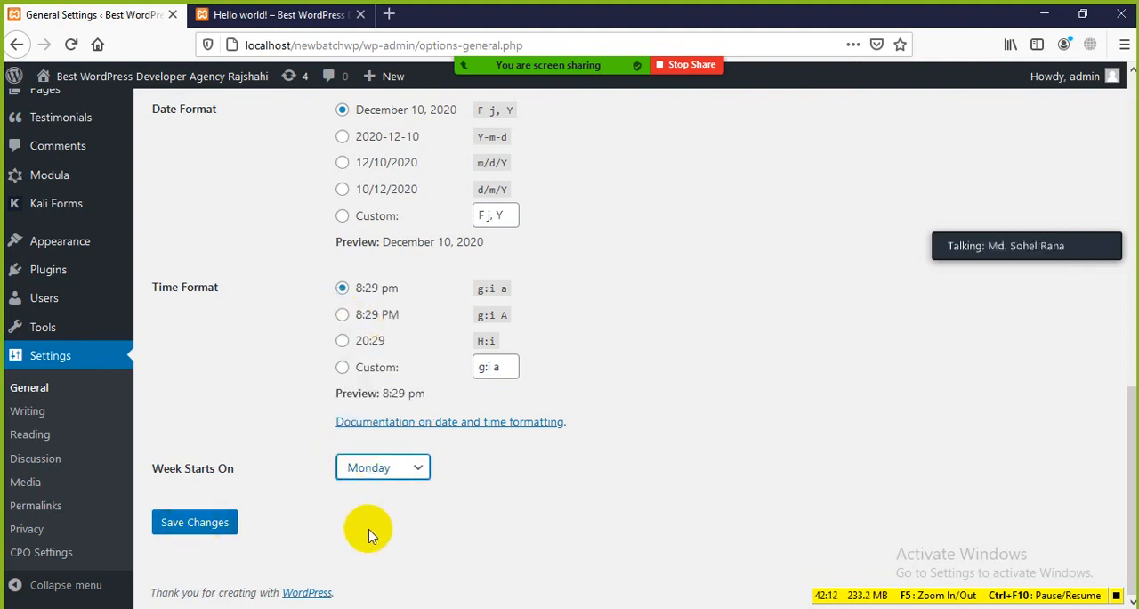
Try Friday and Saturday for Week Starts On and return the setting to Monday
{"action": "left_click", "coordinate": [414, 478]}
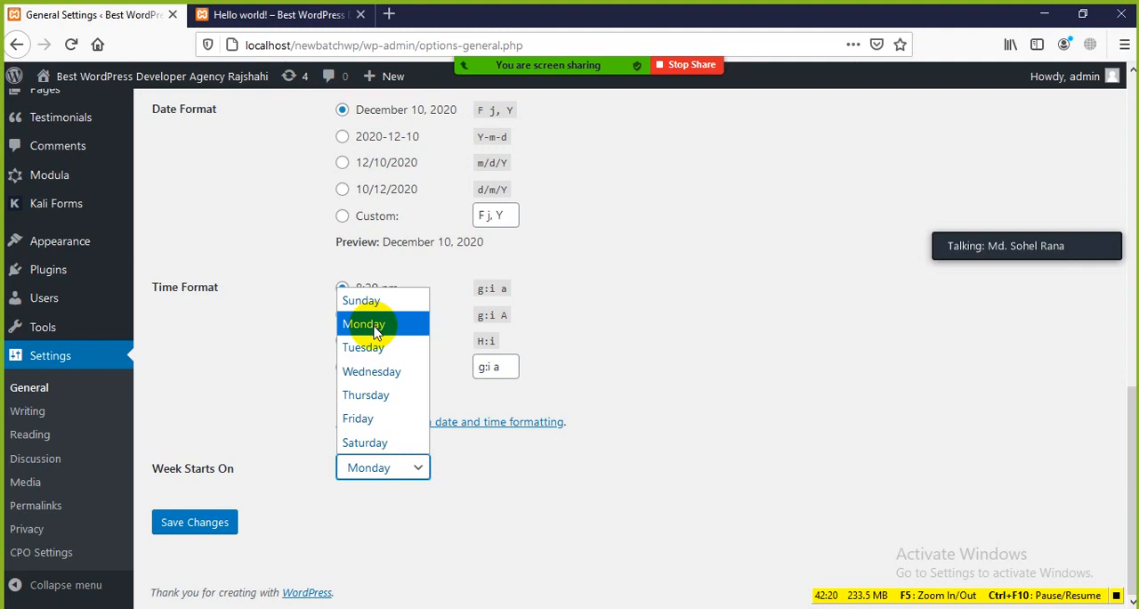
{"action": "left_click", "coordinate": [361, 418]}
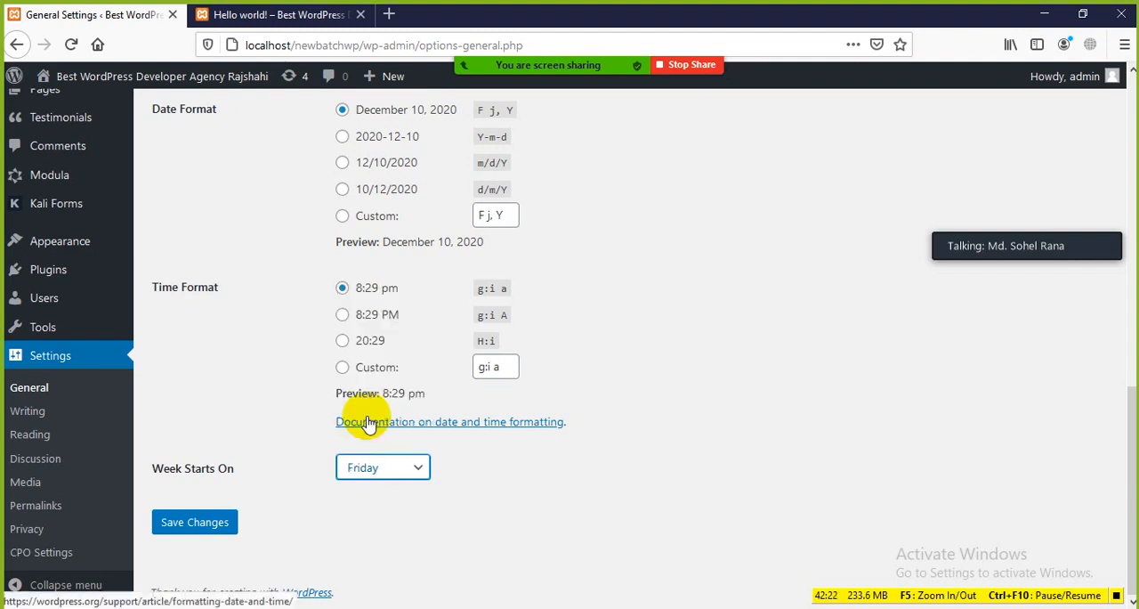
{"action": "left_click", "coordinate": [392, 478]}
{"action": "left_click", "coordinate": [366, 443]}
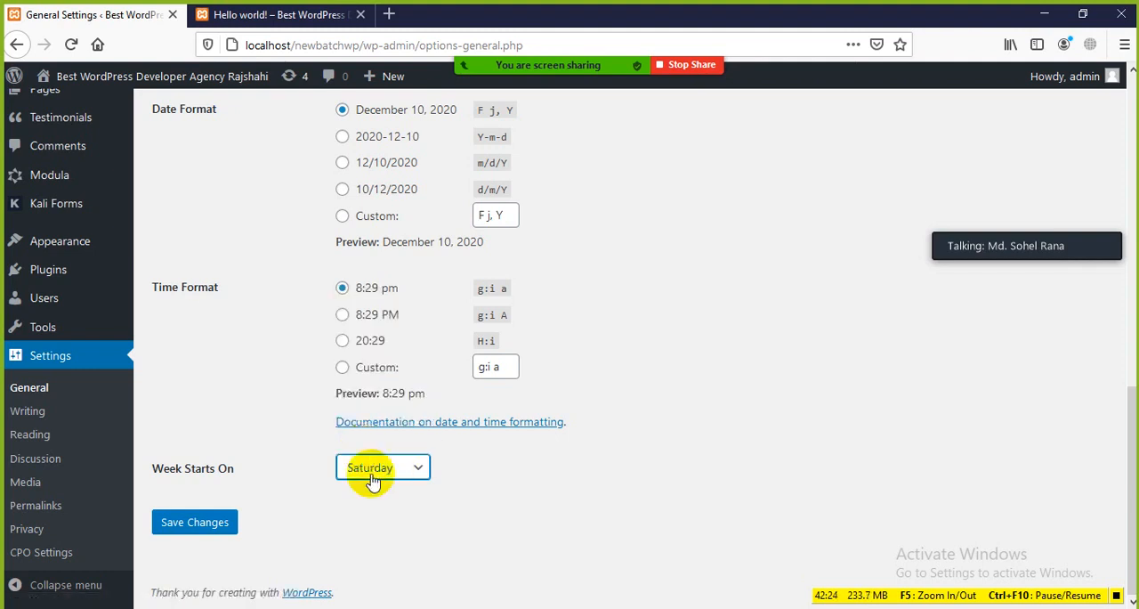
{"action": "left_click", "coordinate": [371, 486]}
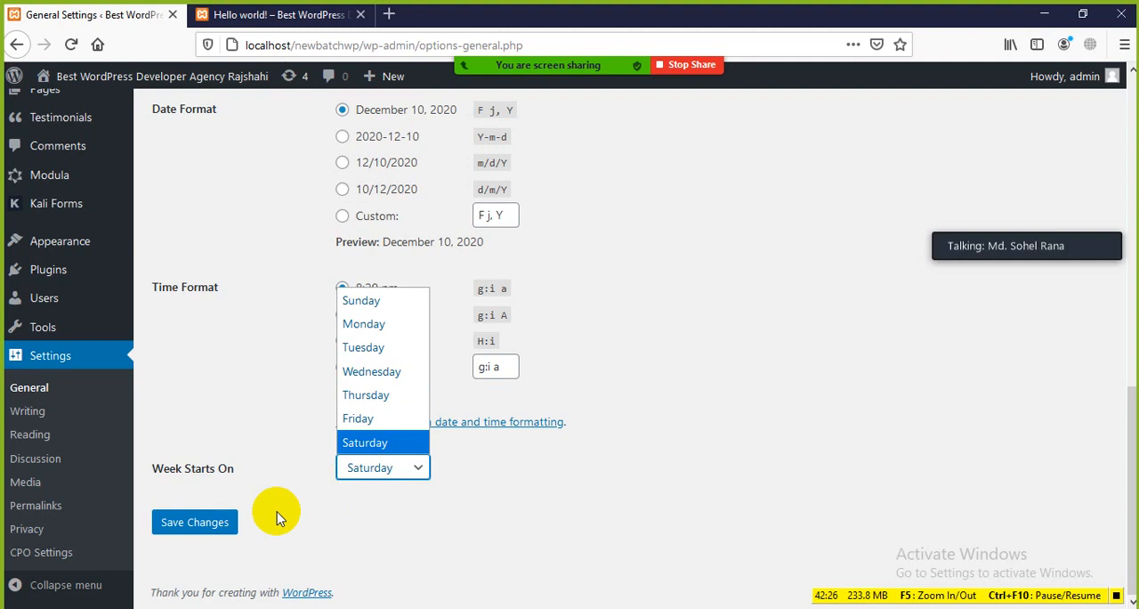
{"action": "left_click", "coordinate": [377, 324]}
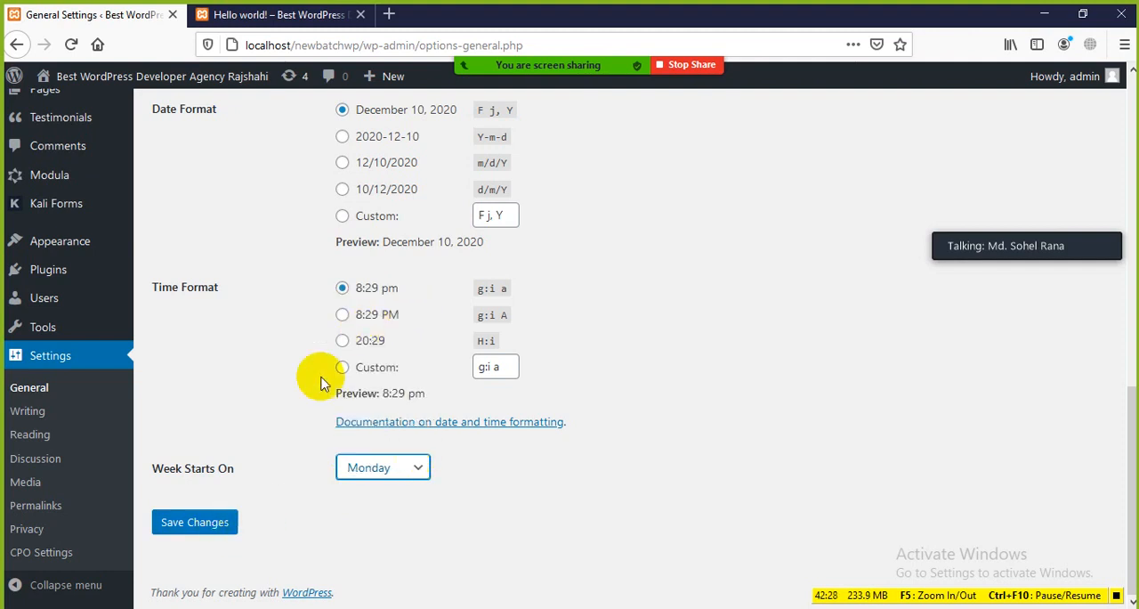
Save the General Settings changes and reload the Hello world! post to check its date format
{"action": "left_click", "coordinate": [206, 525]}
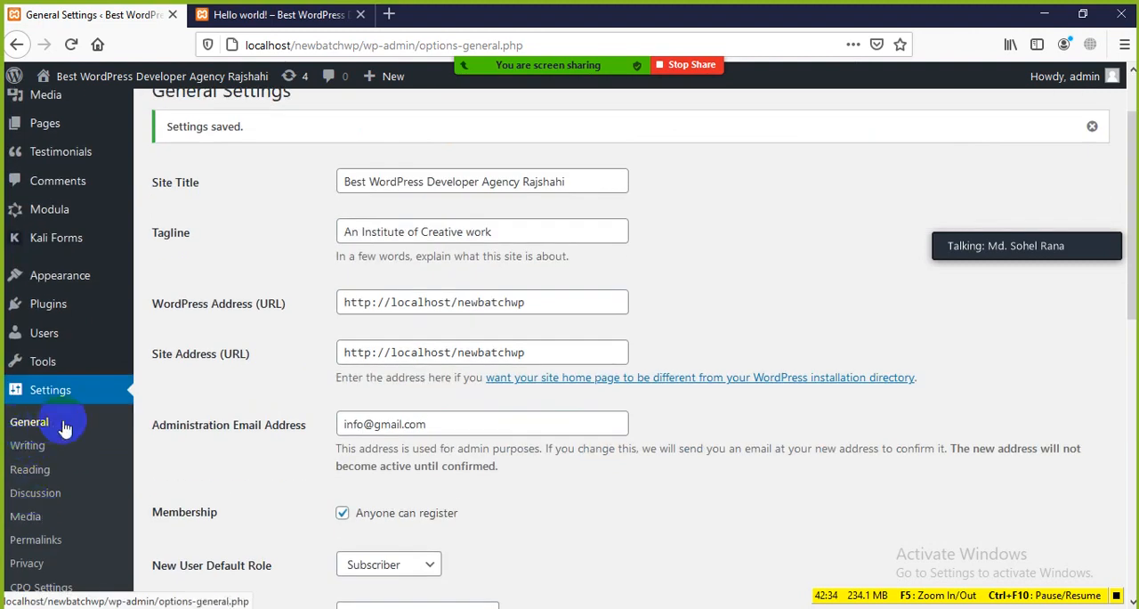
{"action": "scroll", "coordinate": [326, 326], "scroll_direction": "down", "scroll_amount": 8}
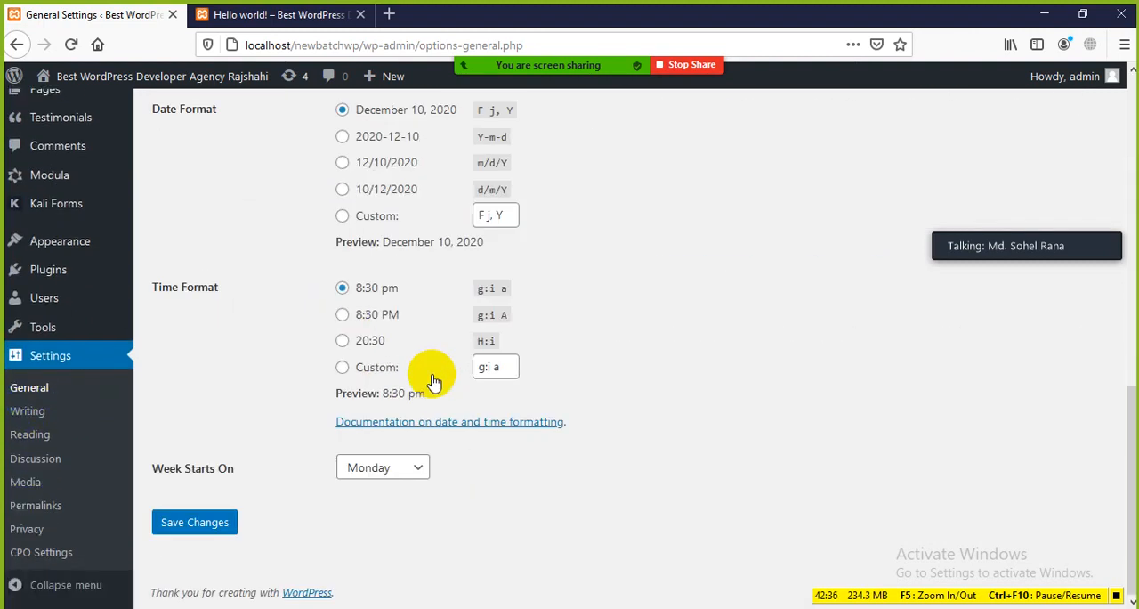
{"action": "left_click", "coordinate": [300, 23]}
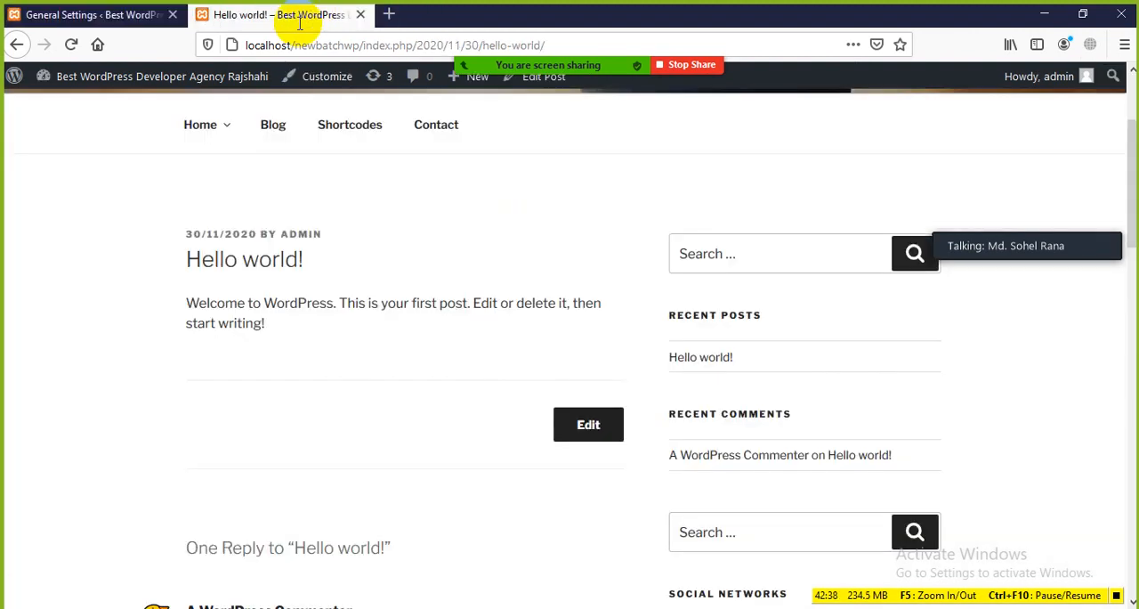
{"action": "left_click", "coordinate": [71, 44]}
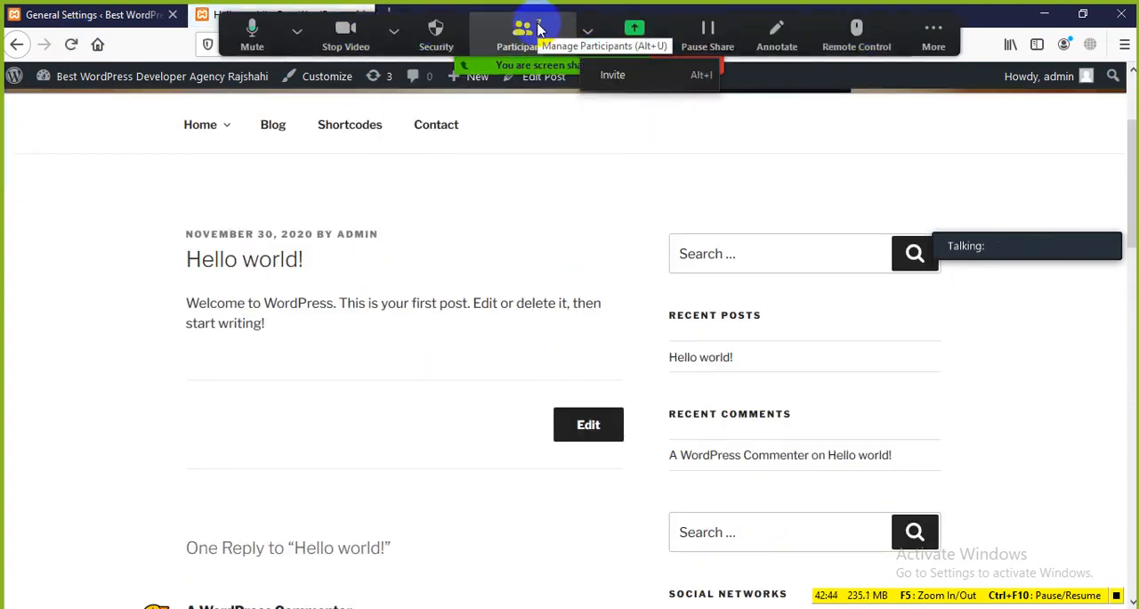
{"action": "left_click", "coordinate": [934, 35]}
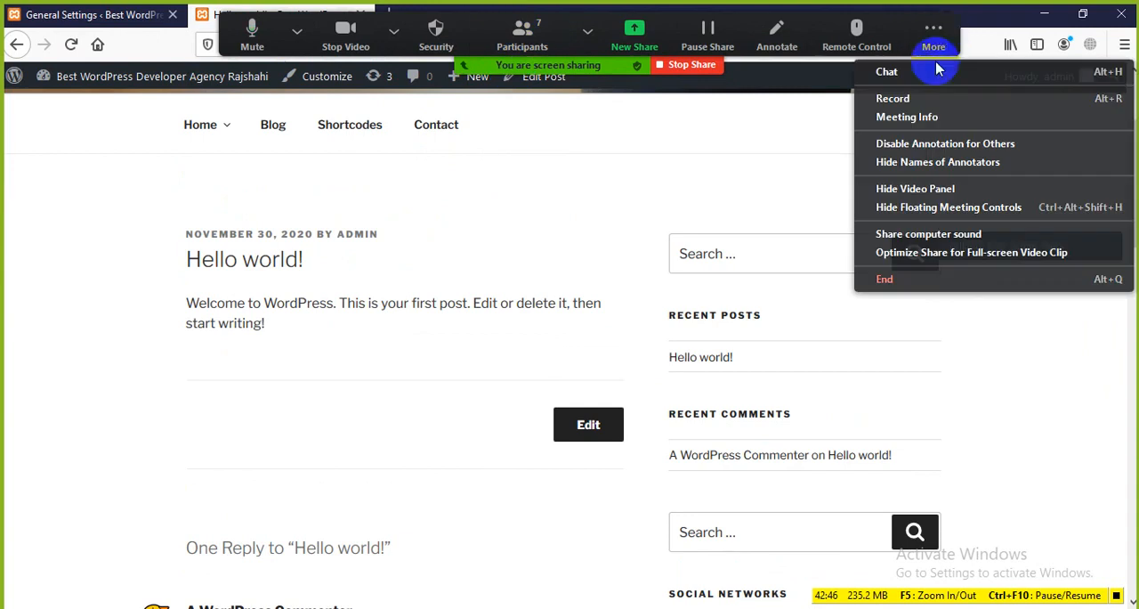
{"action": "left_click", "coordinate": [936, 71]}
{"action": "left_click", "coordinate": [699, 153]}
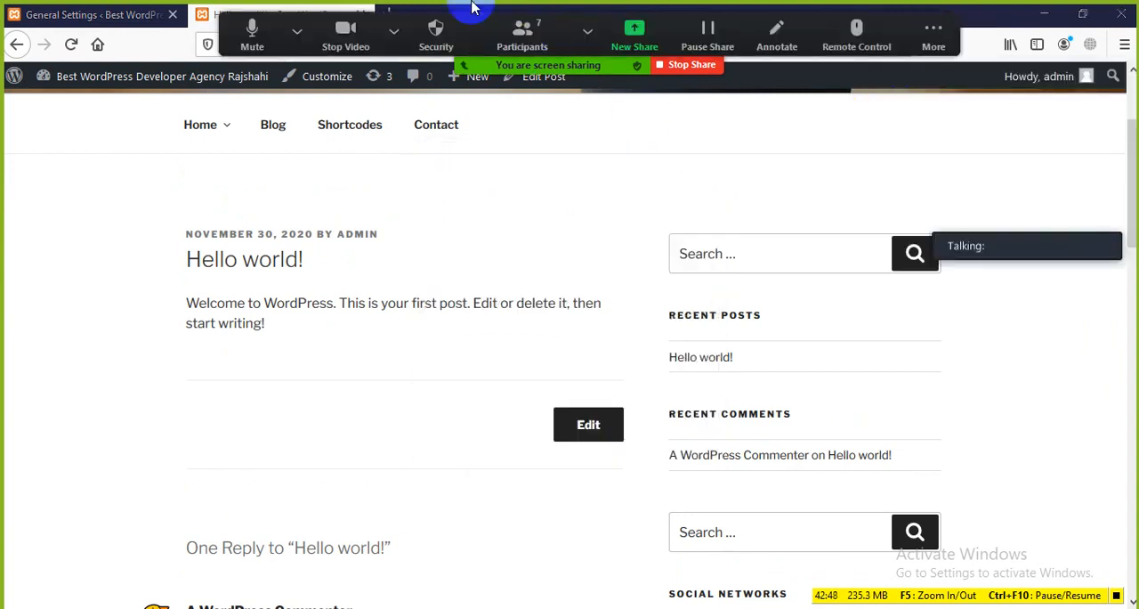
{"action": "left_click", "coordinate": [933, 34]}
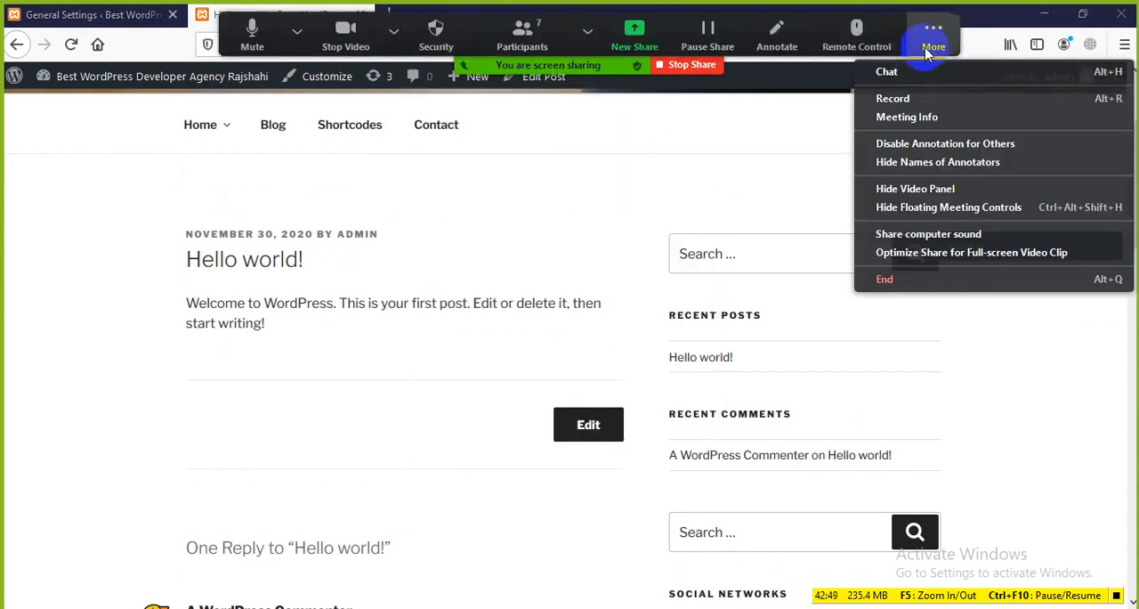
Stop the Zoom screen share and share the whole Screen with the meeting again
{"action": "left_click", "coordinate": [692, 66]}
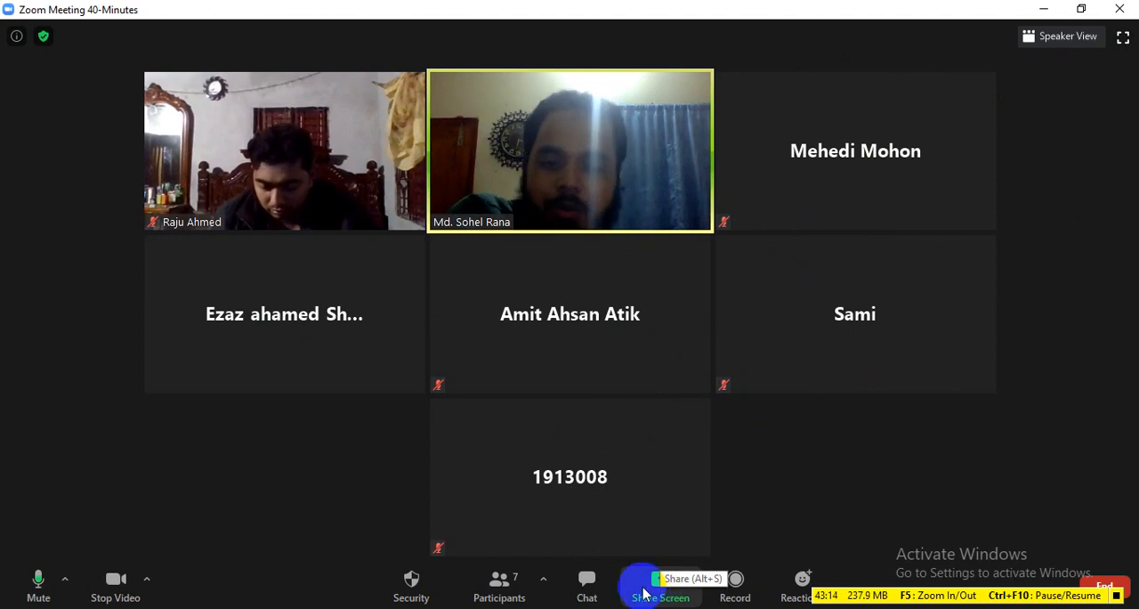
{"action": "left_click", "coordinate": [659, 588]}
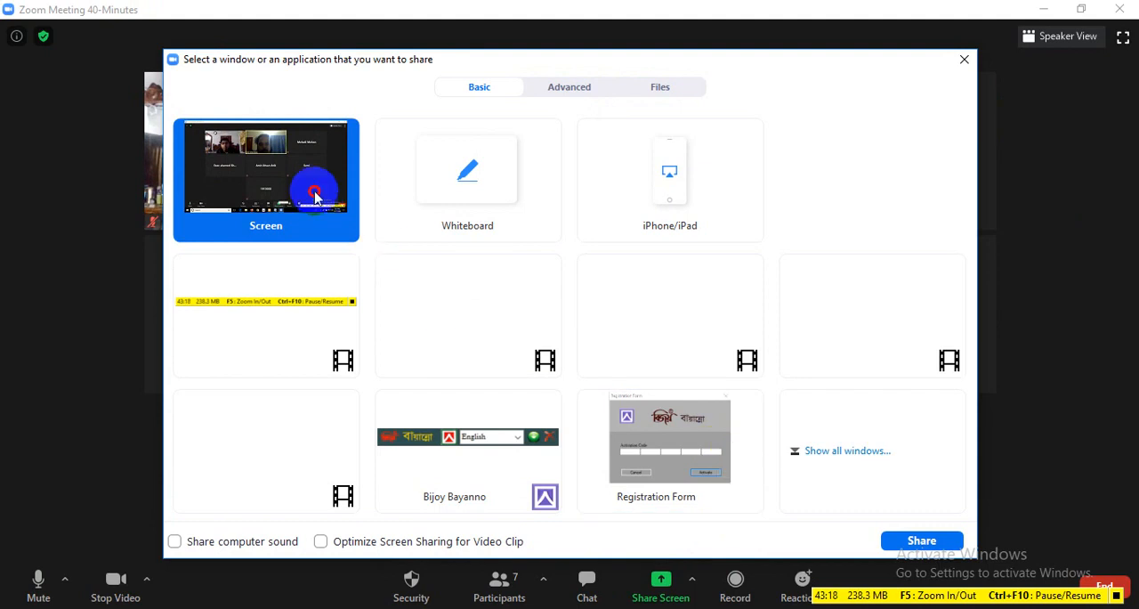
{"action": "left_click", "coordinate": [920, 541]}
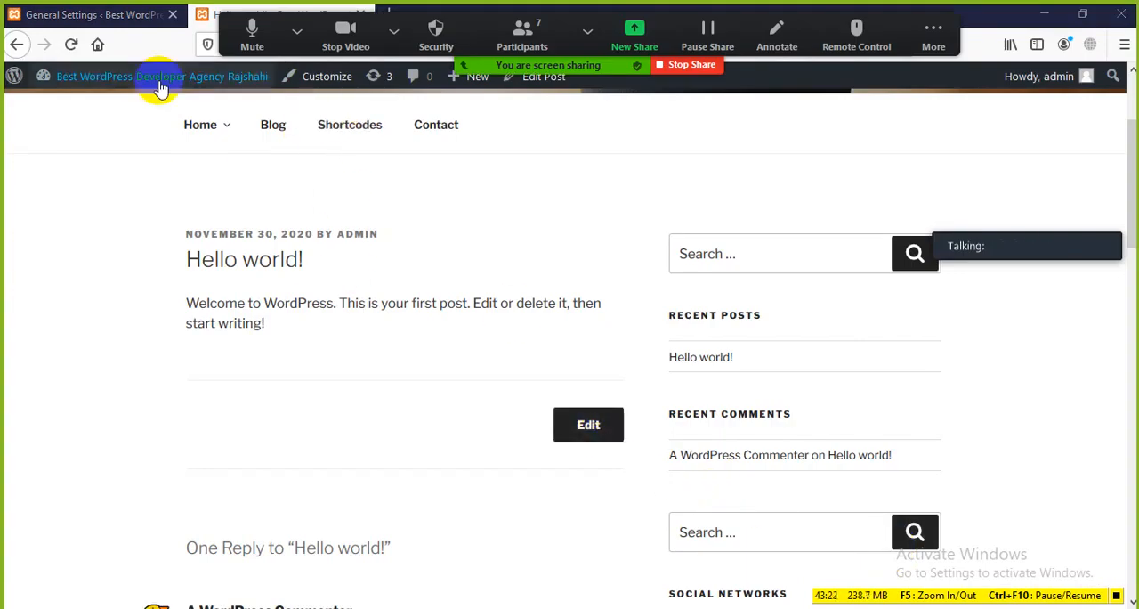
Return to General Settings, open Writing Settings and look over its fields down to Update Services
{"action": "left_click", "coordinate": [105, 16]}
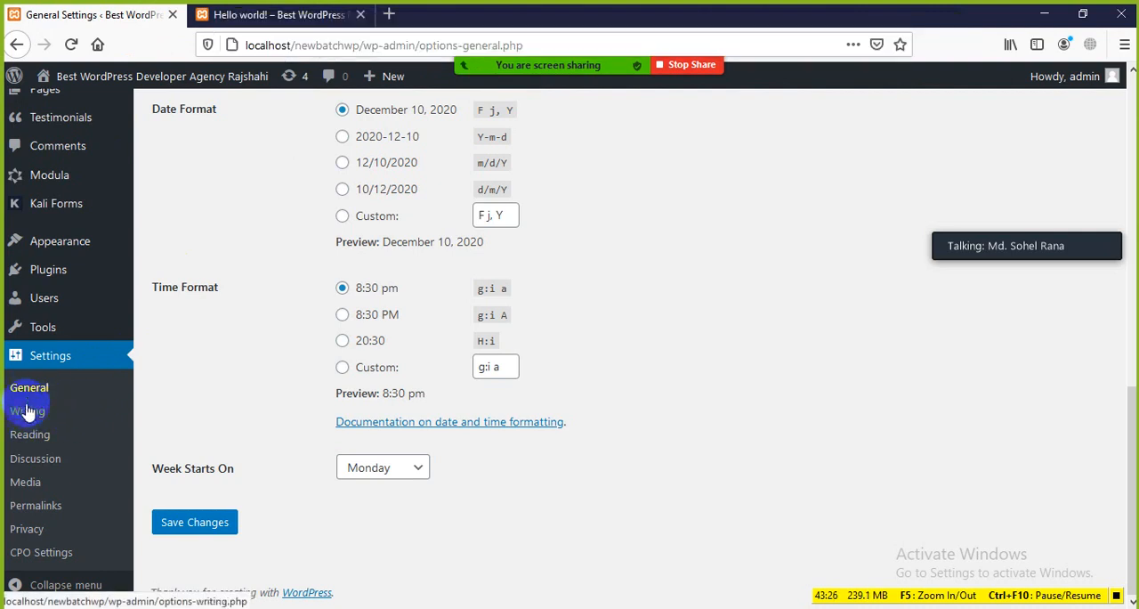
{"action": "scroll", "coordinate": [51, 318], "scroll_direction": "up", "scroll_amount": 6}
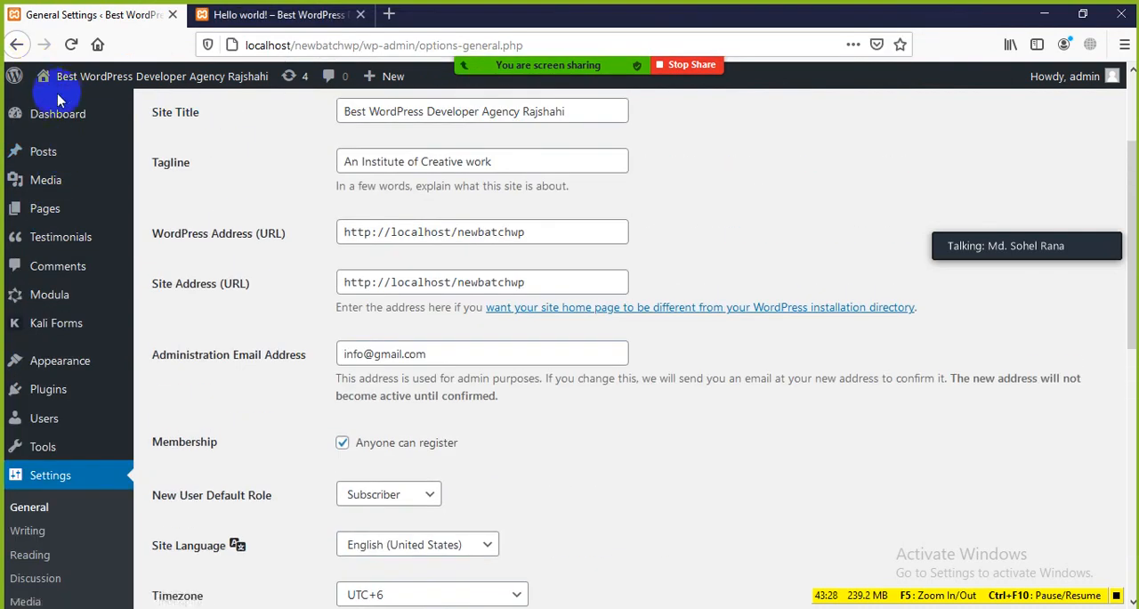
{"action": "scroll", "coordinate": [45, 145], "scroll_direction": "down", "scroll_amount": 4}
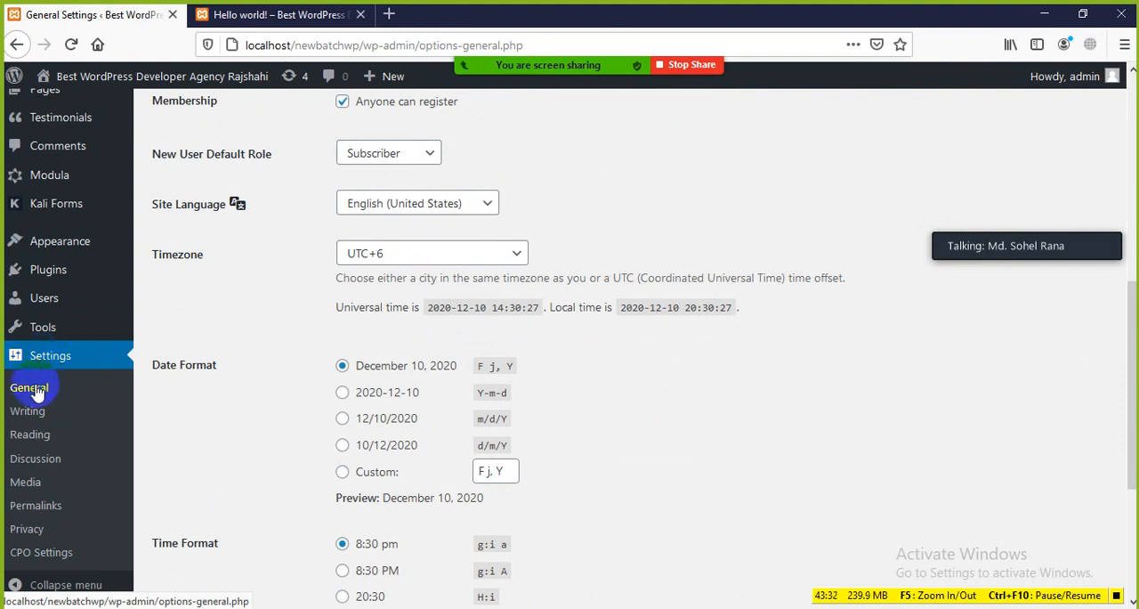
{"action": "left_click", "coordinate": [26, 414]}
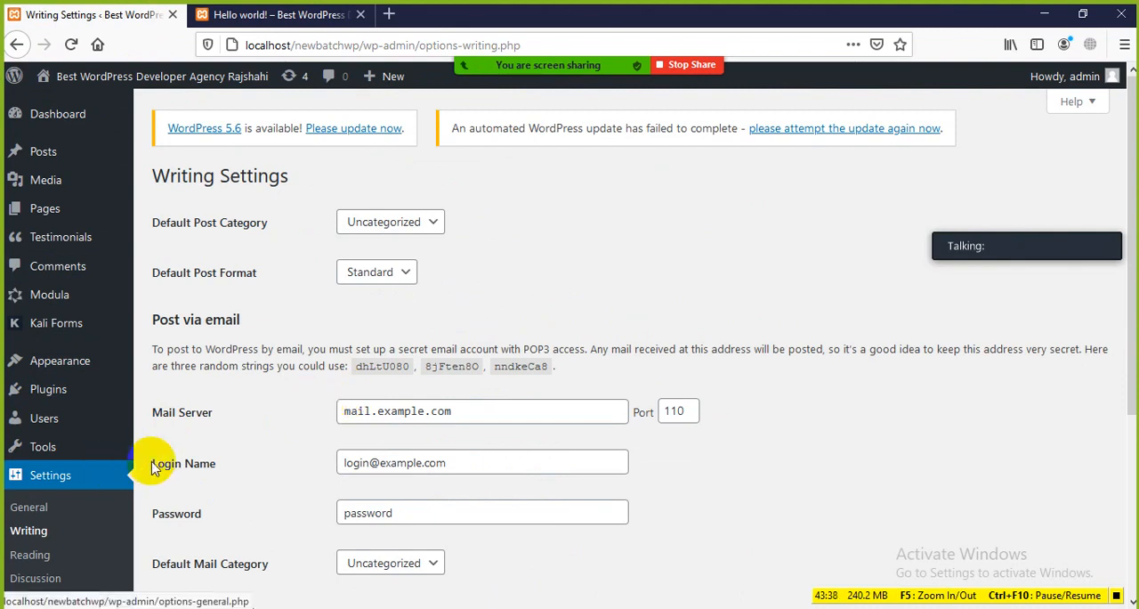
{"action": "scroll", "coordinate": [267, 364], "scroll_direction": "down", "scroll_amount": 3}
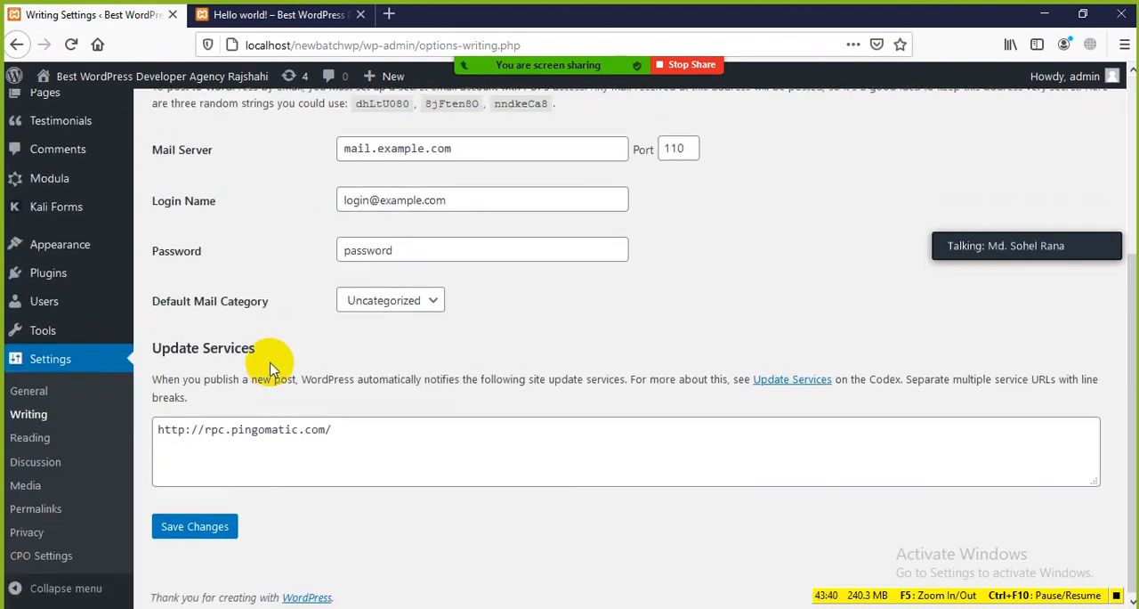
{"action": "scroll", "coordinate": [269, 360], "scroll_direction": "up", "scroll_amount": 3}
{"action": "left_click_drag", "start_coordinate": [314, 175], "coordinate": [128, 165]}
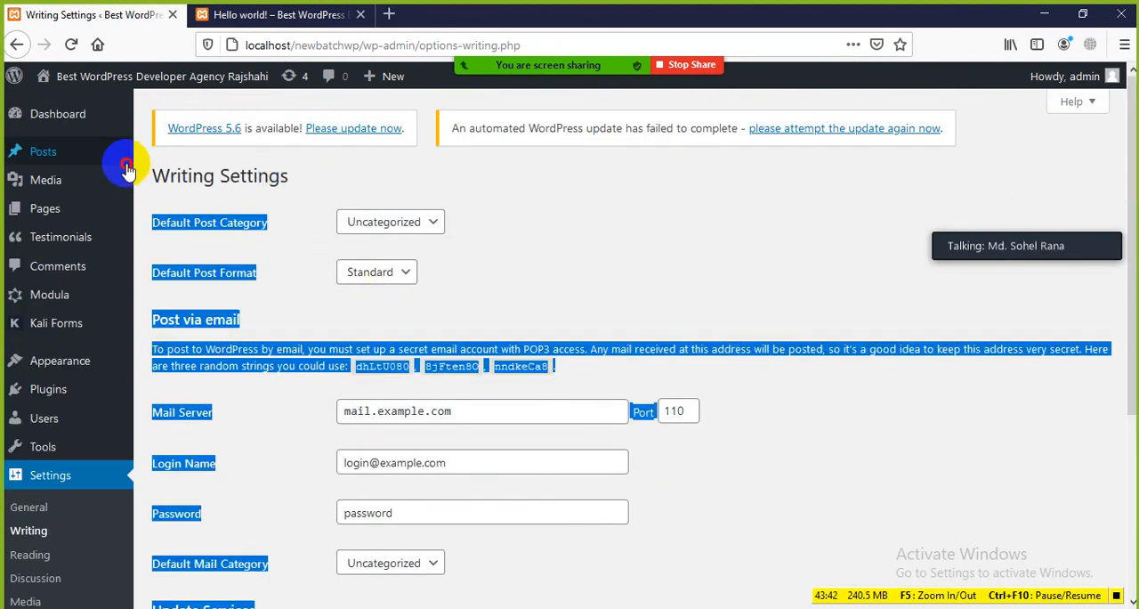
View the post Categories list, and compare it with the Default Post Category choices in Writing Settings
{"action": "mouse_move", "coordinate": [128, 163]}
{"action": "left_click", "coordinate": [270, 200]}
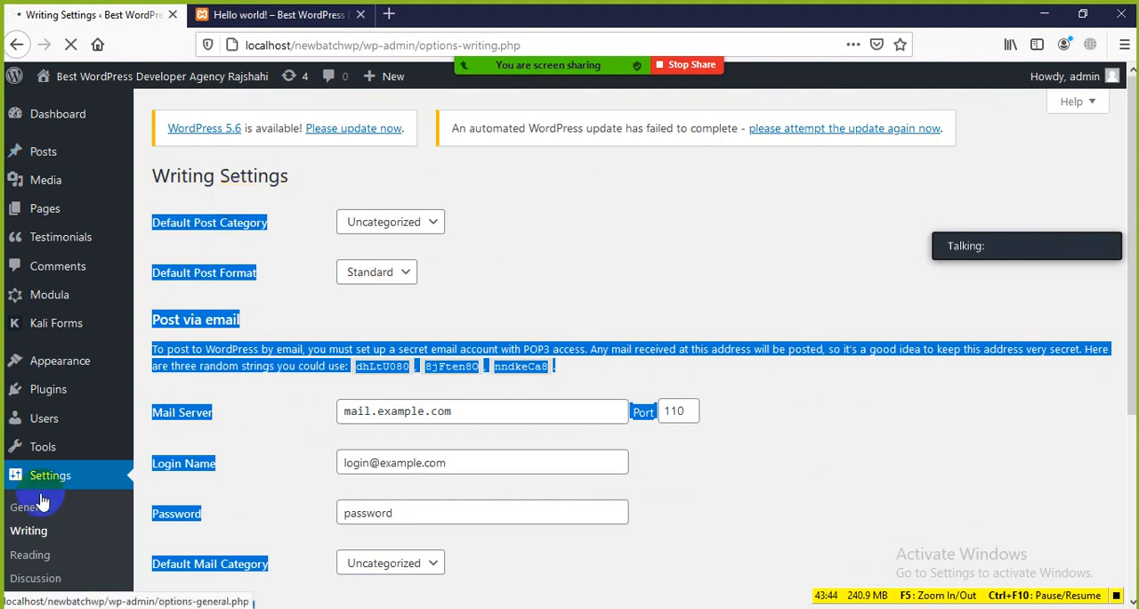
{"action": "scroll", "coordinate": [89, 449], "scroll_direction": "down", "scroll_amount": 3}
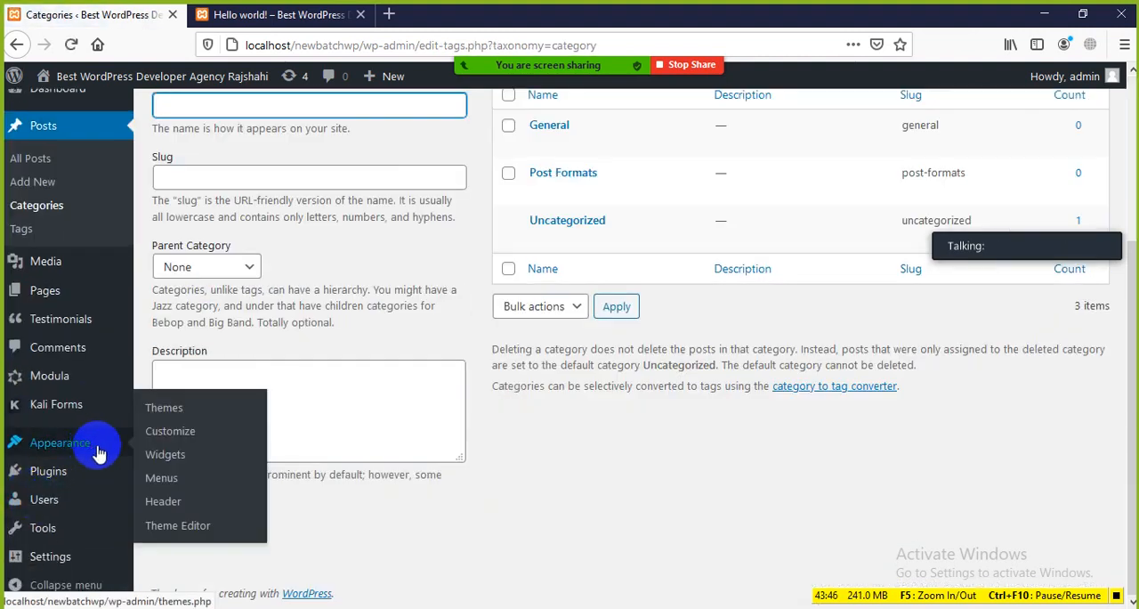
{"action": "mouse_move", "coordinate": [58, 563]}
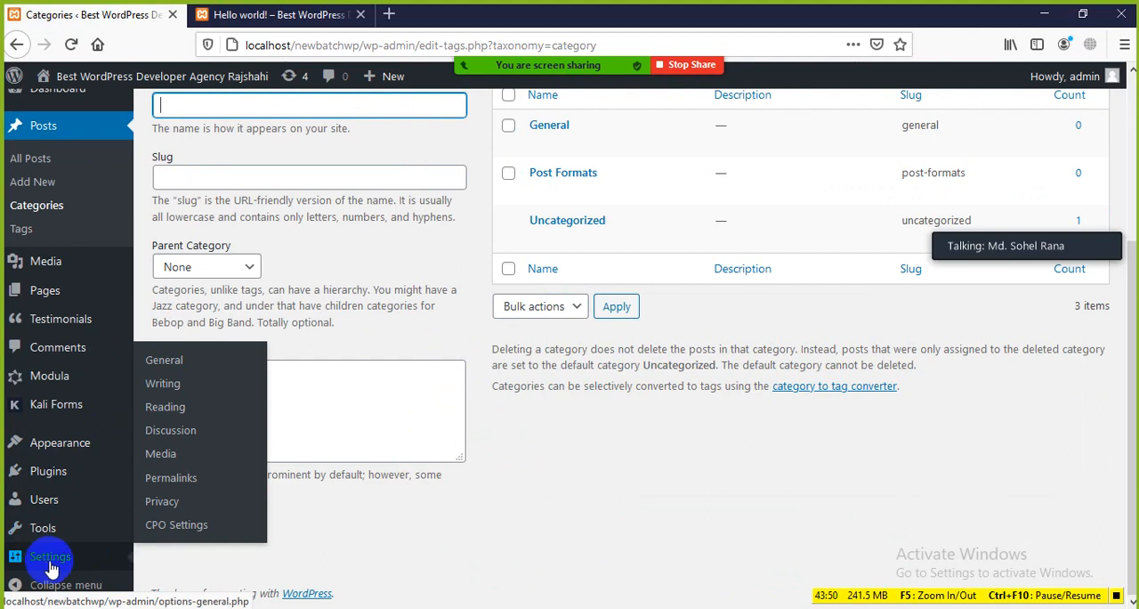
{"action": "left_click", "coordinate": [169, 385]}
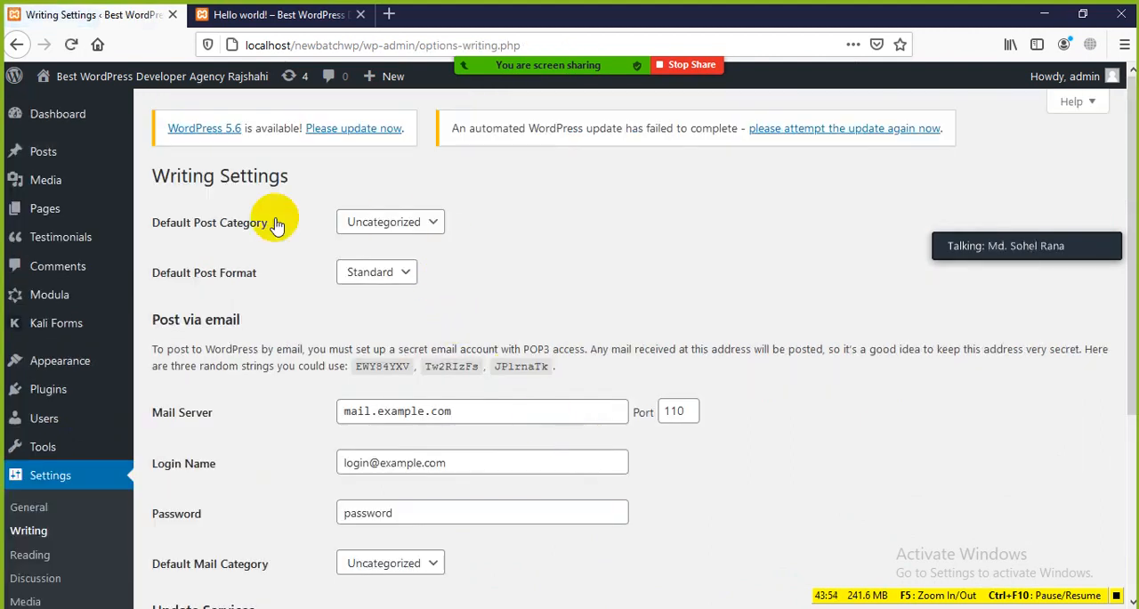
{"action": "left_click", "coordinate": [434, 224]}
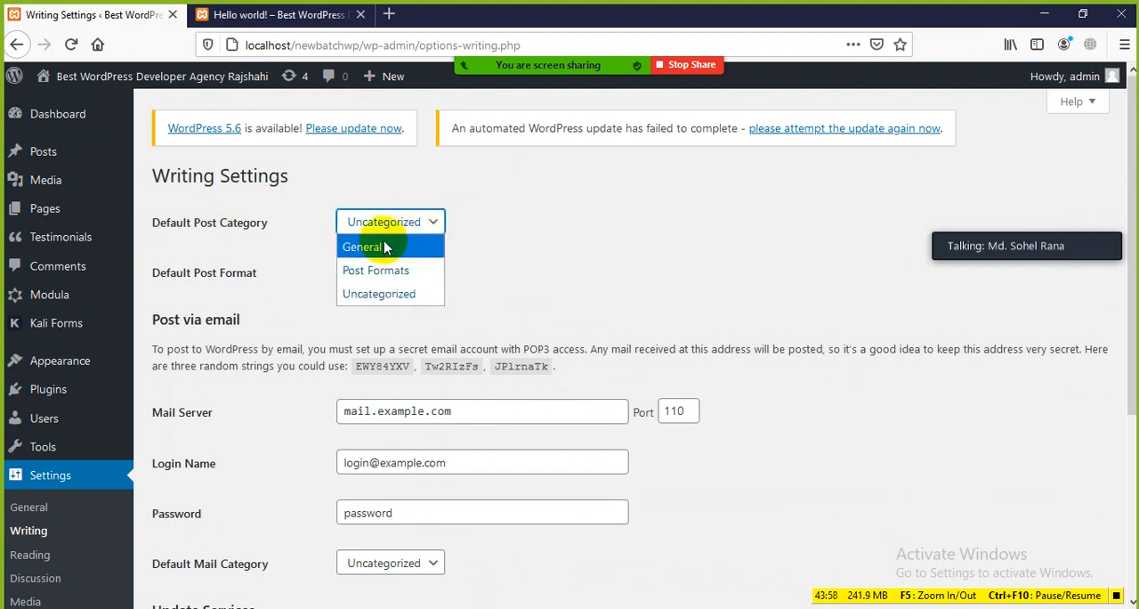
{"action": "left_click", "coordinate": [506, 235]}
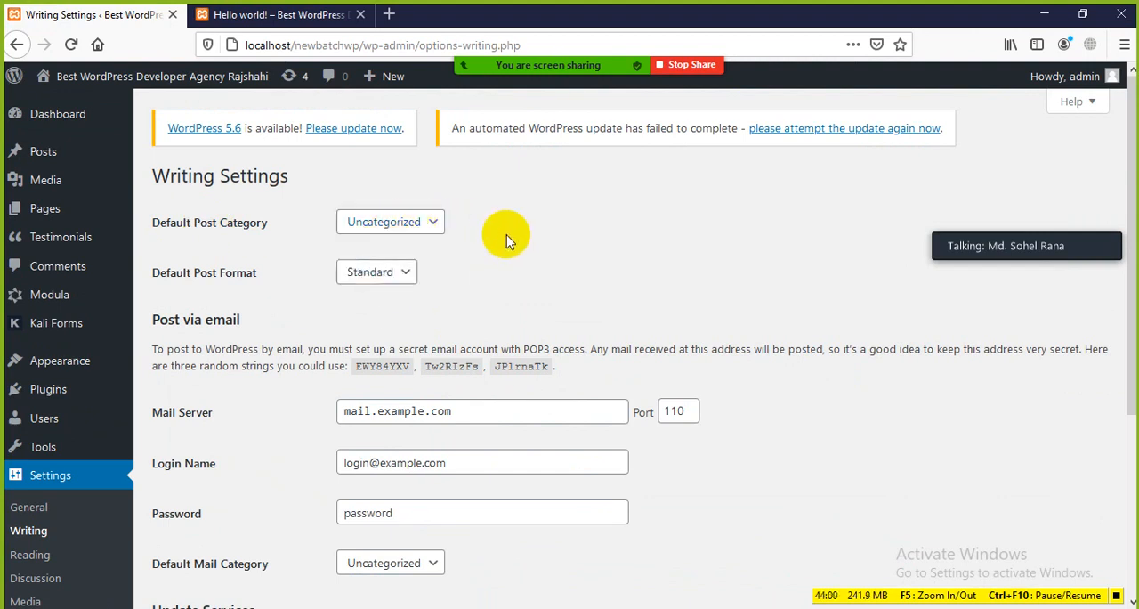
Examine the published Hello world! post on the site, including its date, title, body text and comment section
{"action": "left_click", "coordinate": [271, 15]}
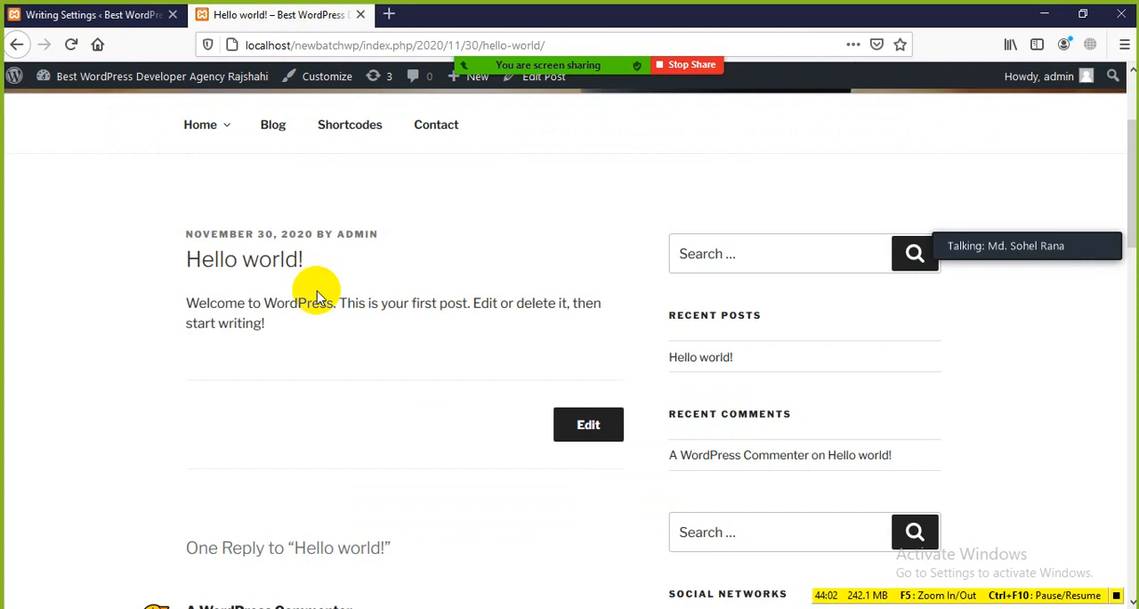
{"action": "scroll", "coordinate": [266, 303], "scroll_direction": "up", "scroll_amount": 2}
{"action": "scroll", "coordinate": [249, 303], "scroll_direction": "down", "scroll_amount": 2}
{"action": "left_click_drag", "start_coordinate": [320, 263], "coordinate": [140, 292]}
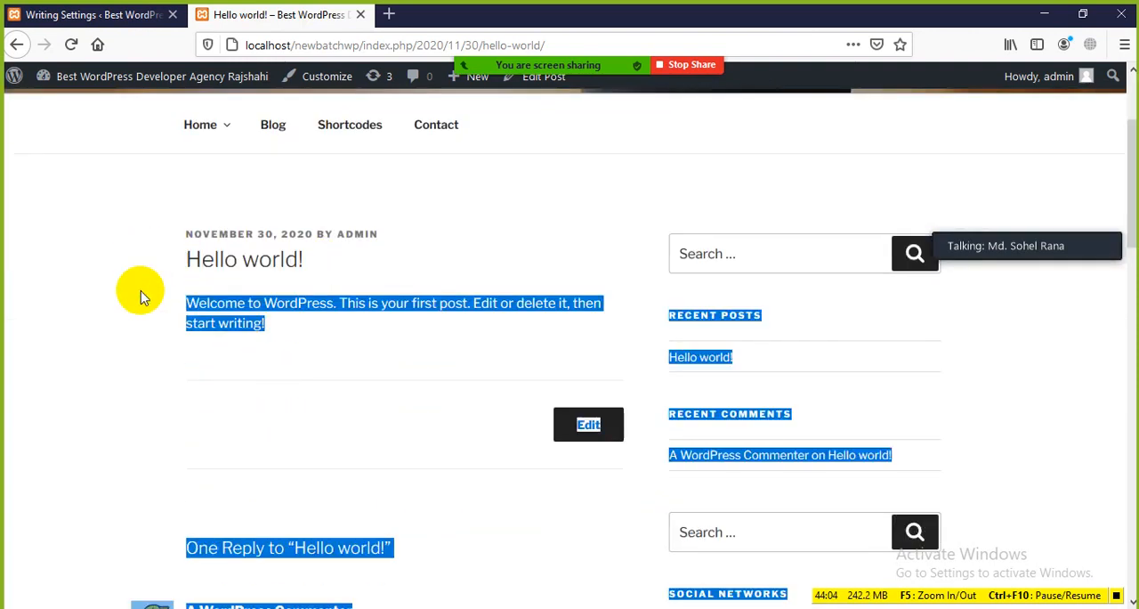
{"action": "left_click", "coordinate": [140, 292]}
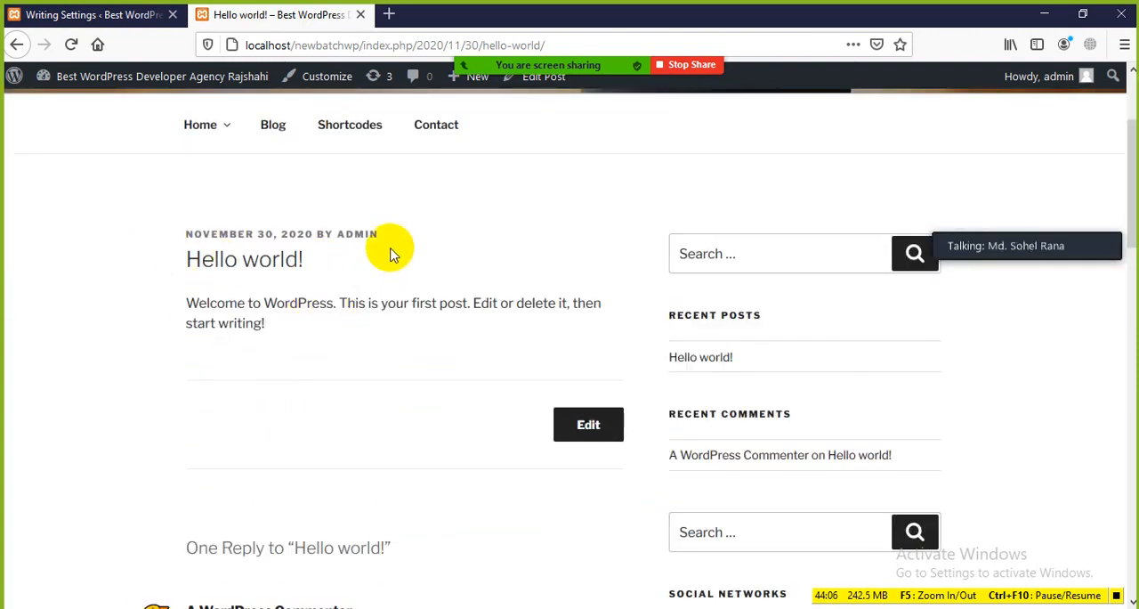
{"action": "scroll", "coordinate": [391, 255], "scroll_direction": "down", "scroll_amount": 4}
{"action": "scroll", "coordinate": [321, 303], "scroll_direction": "down", "scroll_amount": 1}
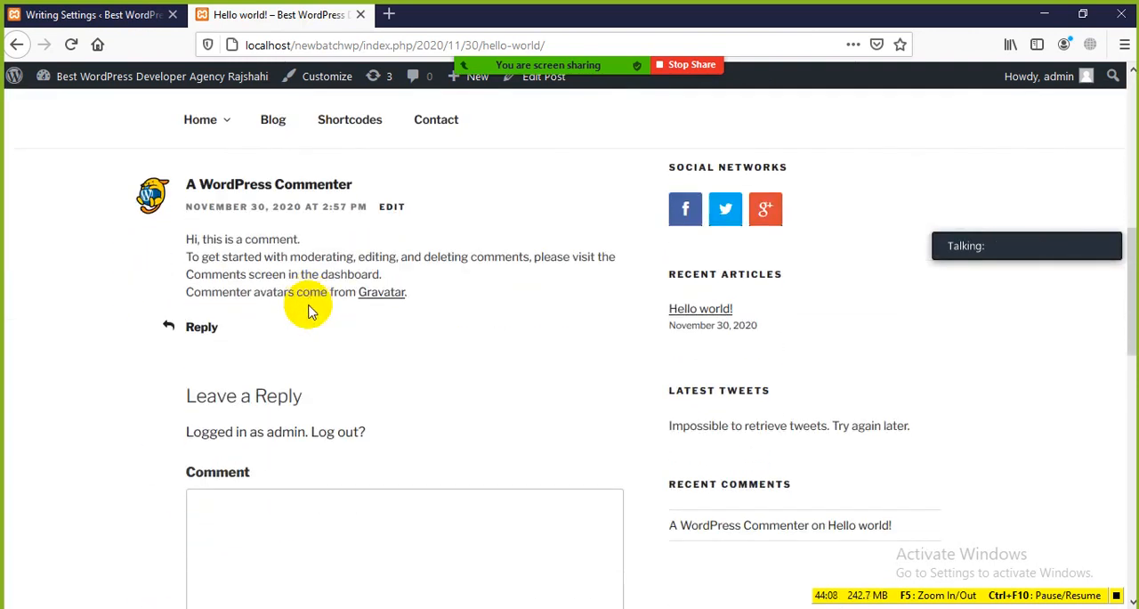
{"action": "scroll", "coordinate": [309, 312], "scroll_direction": "up", "scroll_amount": 5}
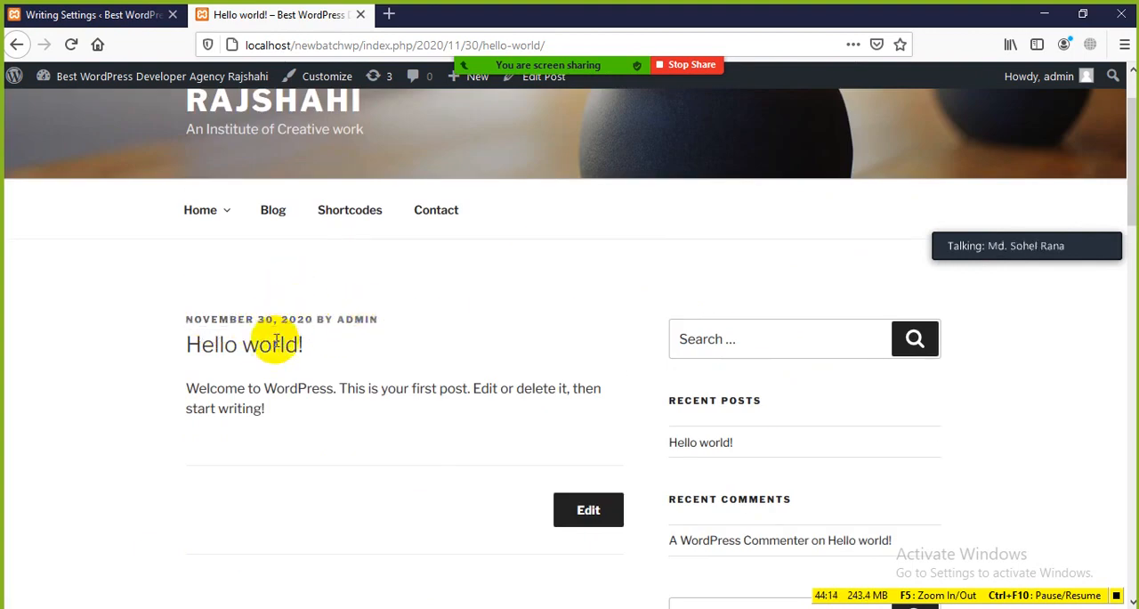
{"action": "left_click", "coordinate": [233, 319]}
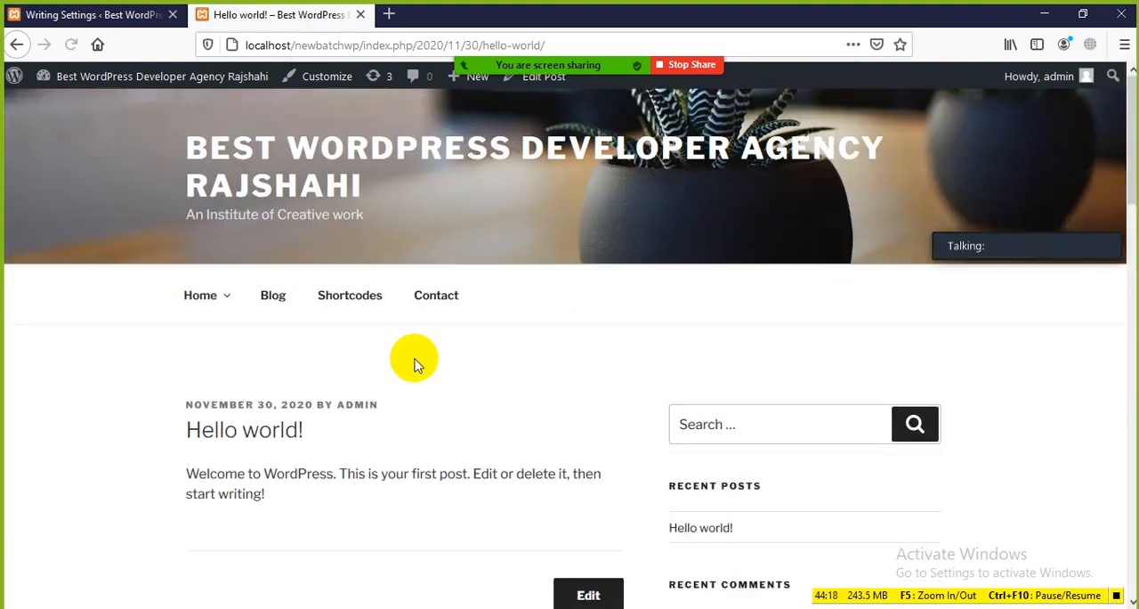
{"action": "scroll", "coordinate": [414, 363], "scroll_direction": "down", "scroll_amount": 3}
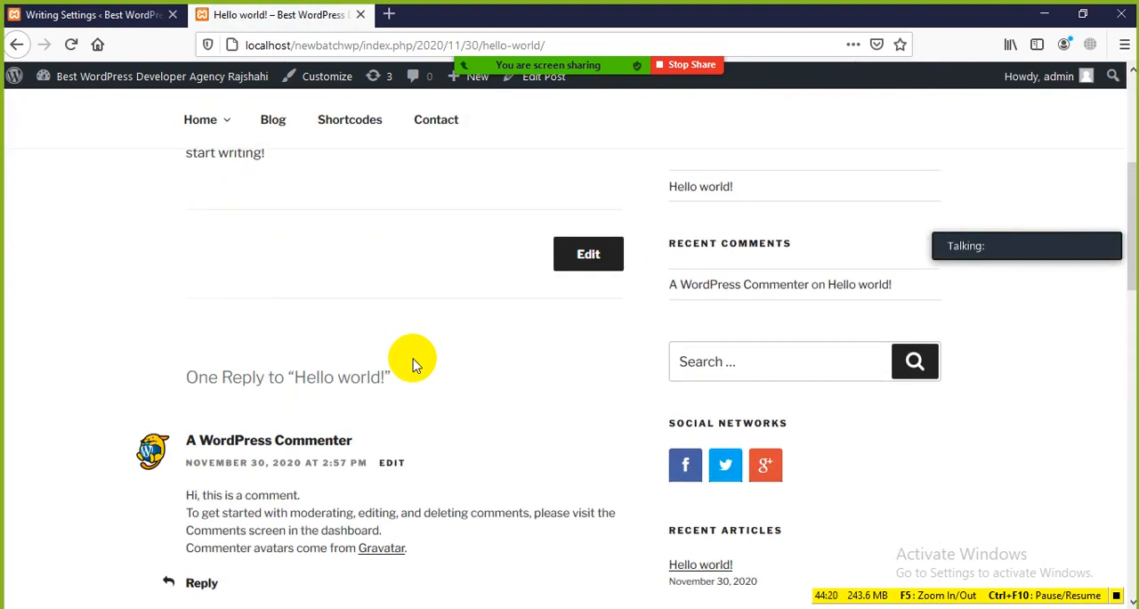
{"action": "scroll", "coordinate": [413, 358], "scroll_direction": "up", "scroll_amount": 2}
{"action": "left_click_drag", "start_coordinate": [270, 328], "coordinate": [190, 237]}
{"action": "left_click", "coordinate": [343, 382]}
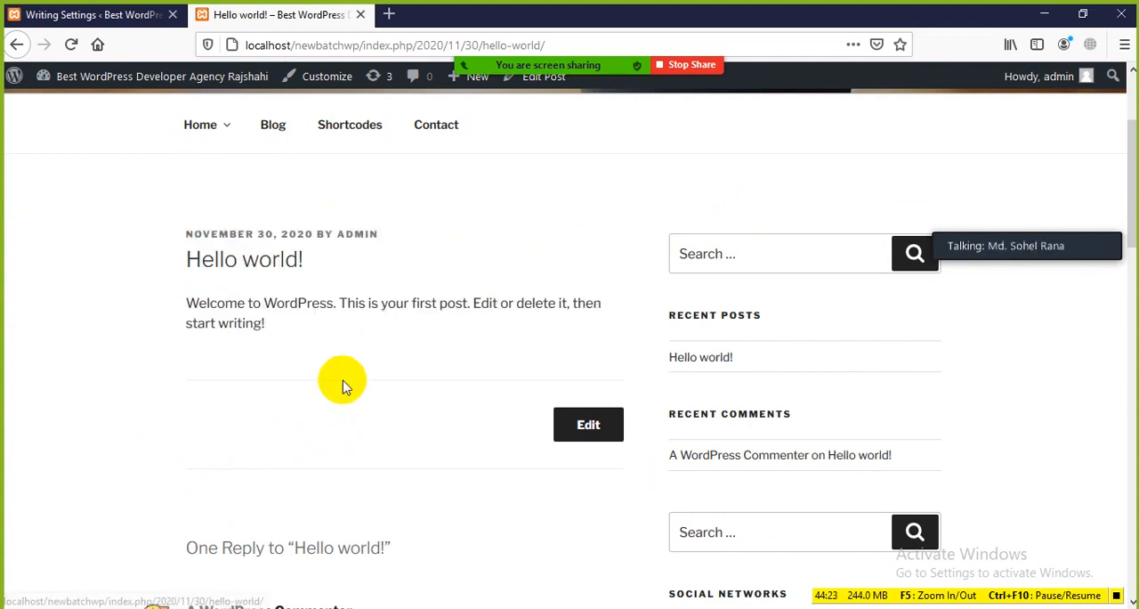
Open the installed themes from Writing Settings and activate the Allegiant theme
{"action": "left_click", "coordinate": [113, 19]}
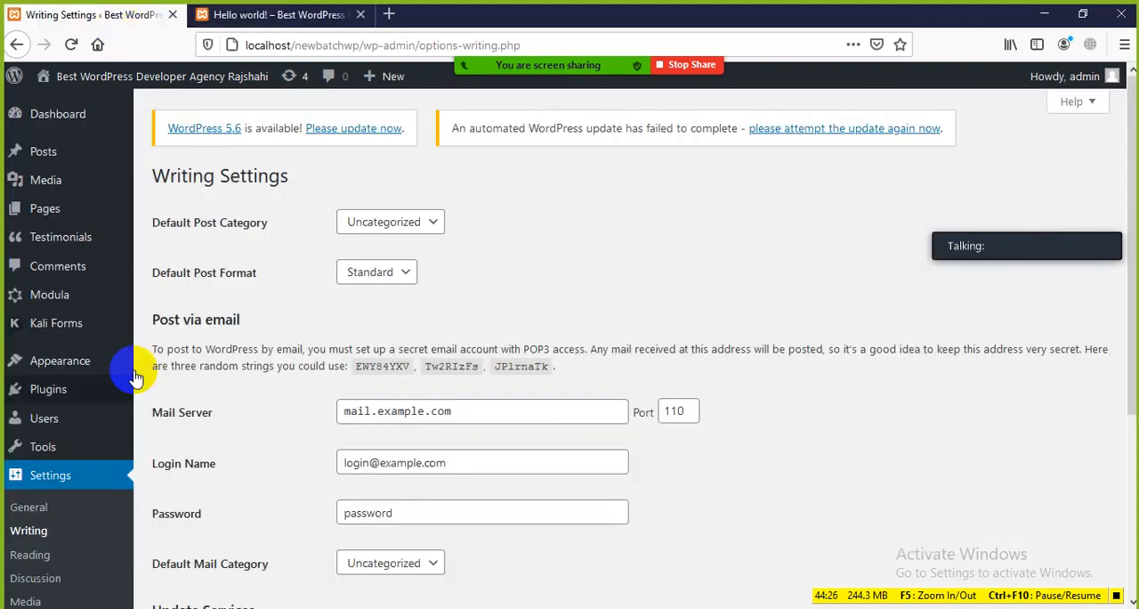
{"action": "scroll", "coordinate": [18, 283], "scroll_direction": "down", "scroll_amount": 2}
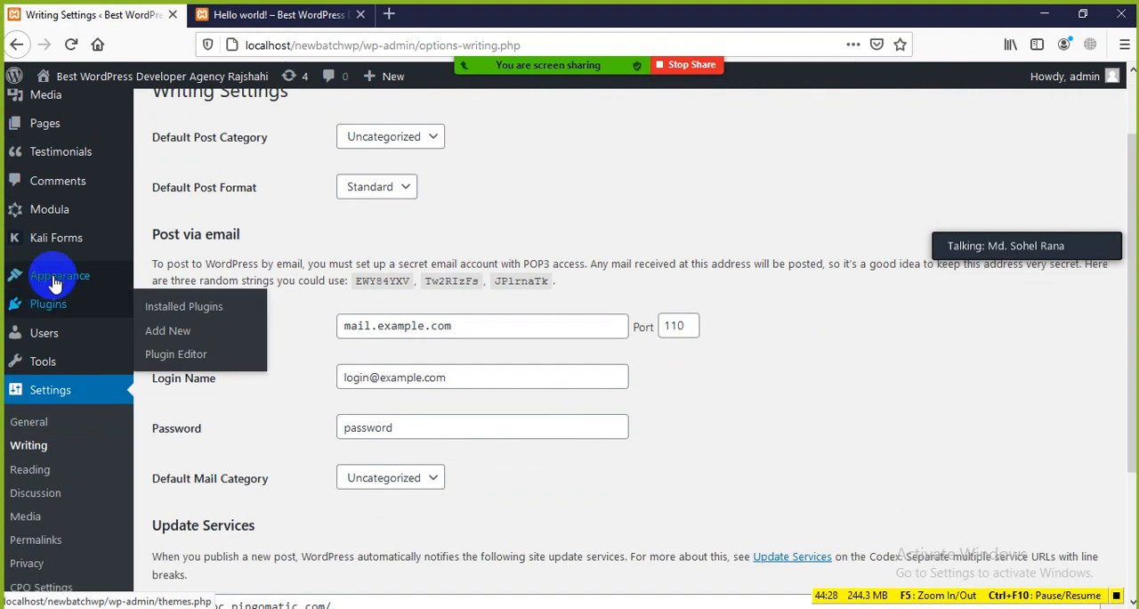
{"action": "mouse_move", "coordinate": [56, 280]}
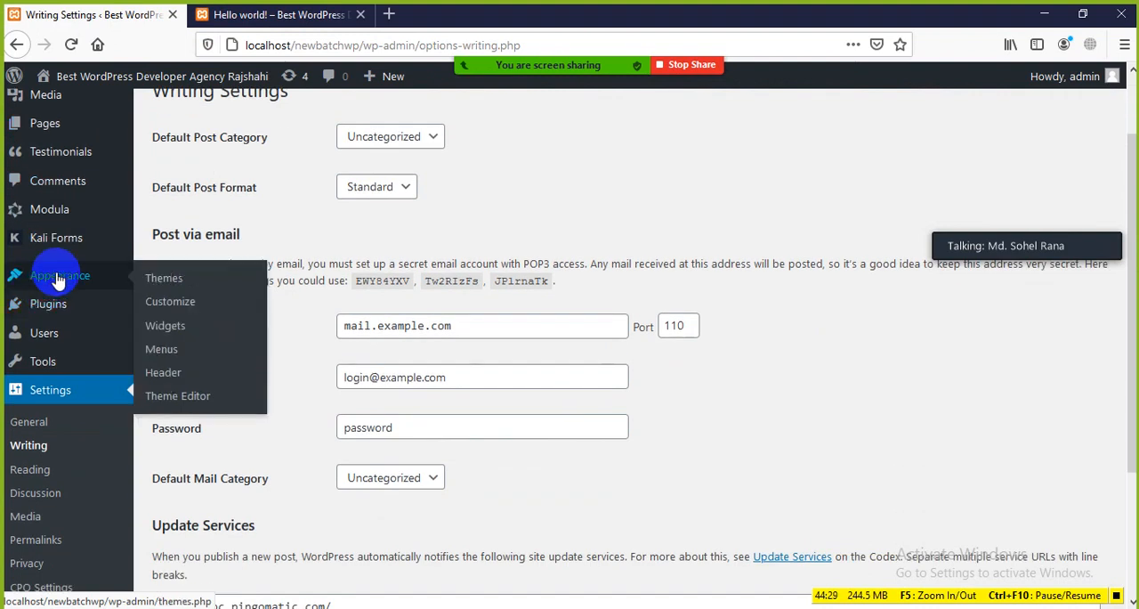
{"action": "left_click", "coordinate": [201, 296]}
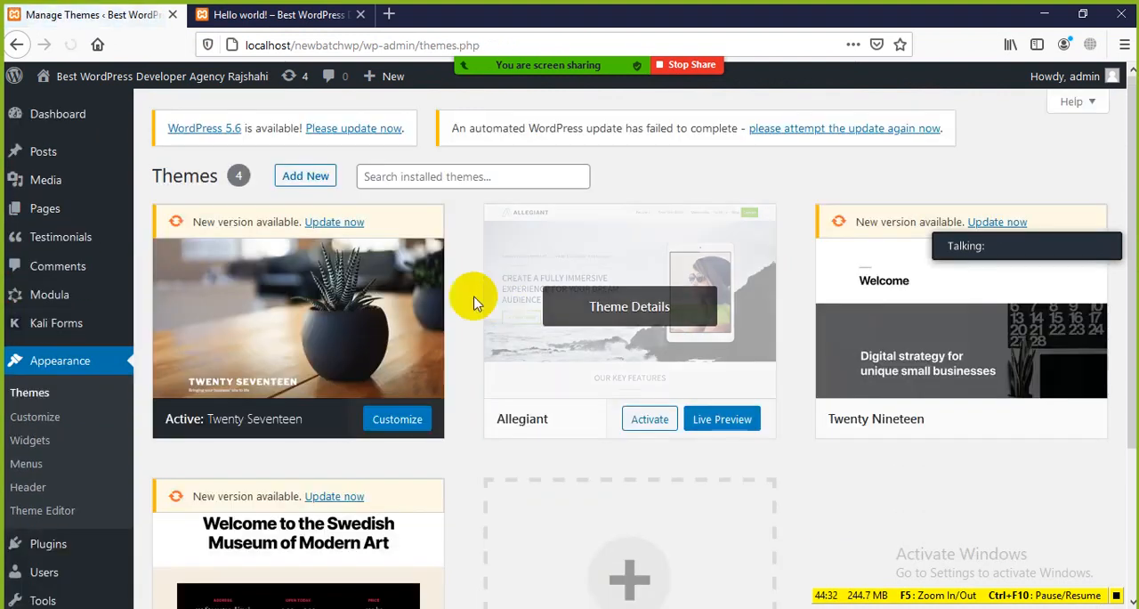
{"action": "scroll", "coordinate": [369, 353], "scroll_direction": "down", "scroll_amount": 2}
{"action": "scroll", "coordinate": [355, 338], "scroll_direction": "up", "scroll_amount": 2}
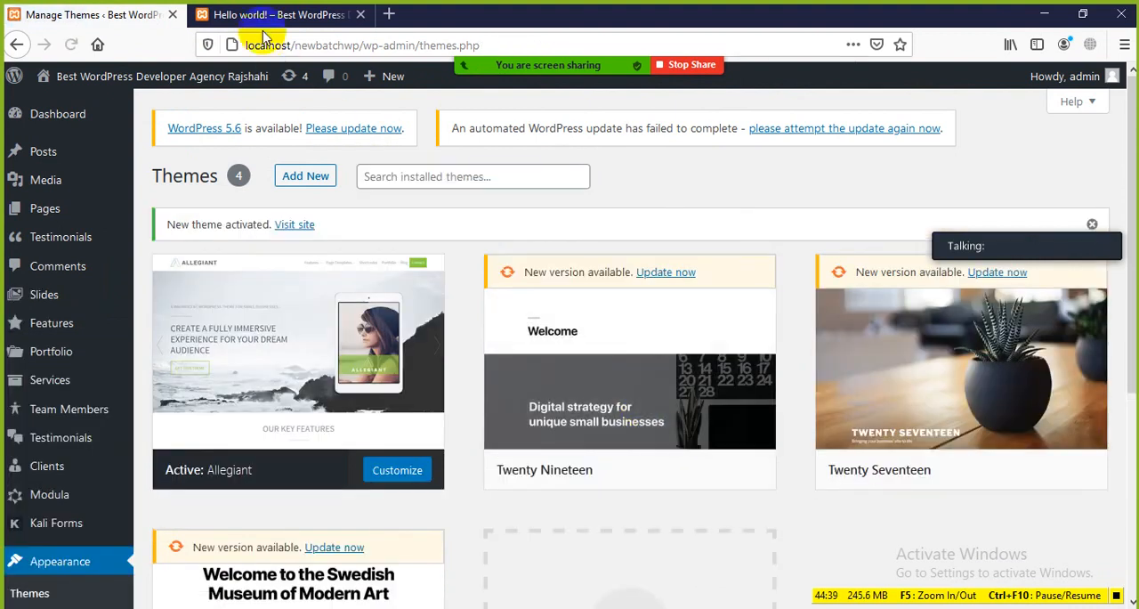
Load the site homepage in the Allegiant theme, examine its slider, core features, testimonials and client logos, and return to Manage Themes
{"action": "left_click", "coordinate": [259, 23]}
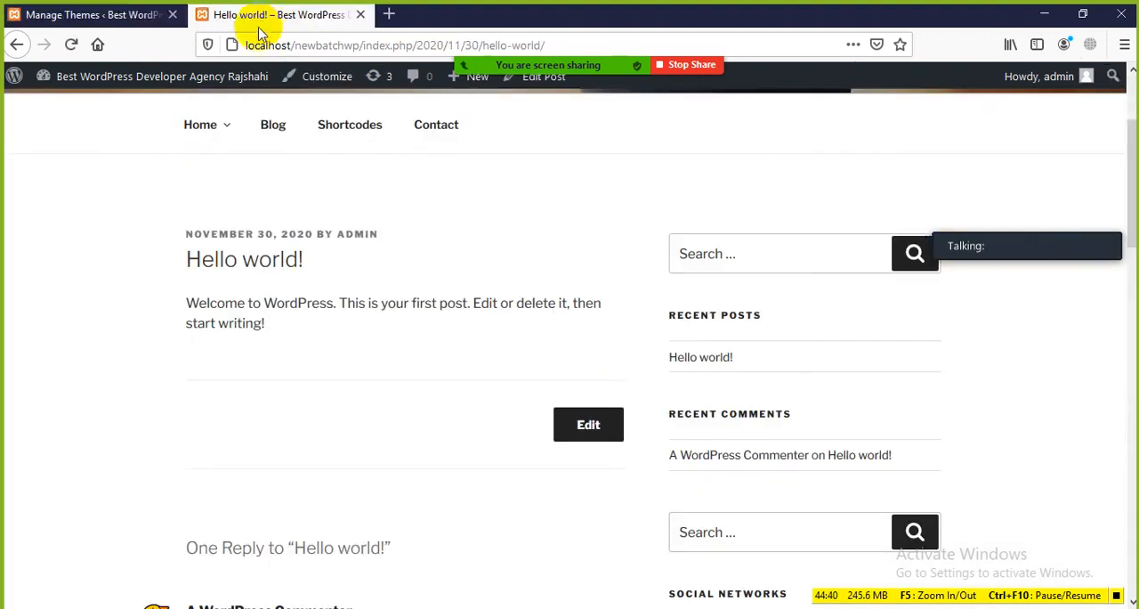
{"action": "left_click", "coordinate": [66, 46]}
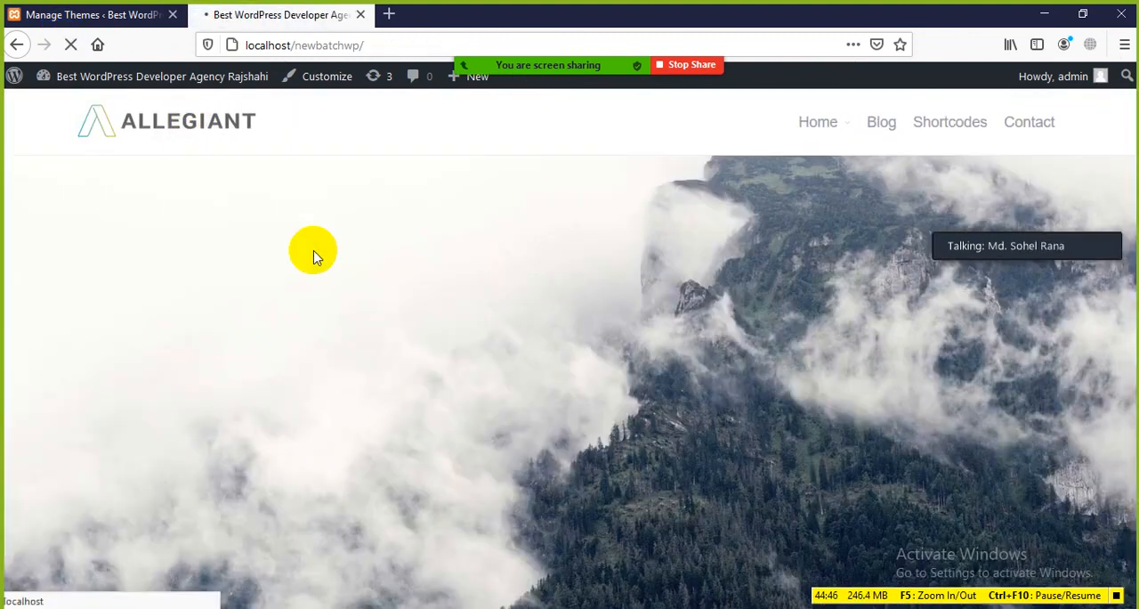
{"action": "scroll", "coordinate": [457, 306], "scroll_direction": "down", "scroll_amount": 5}
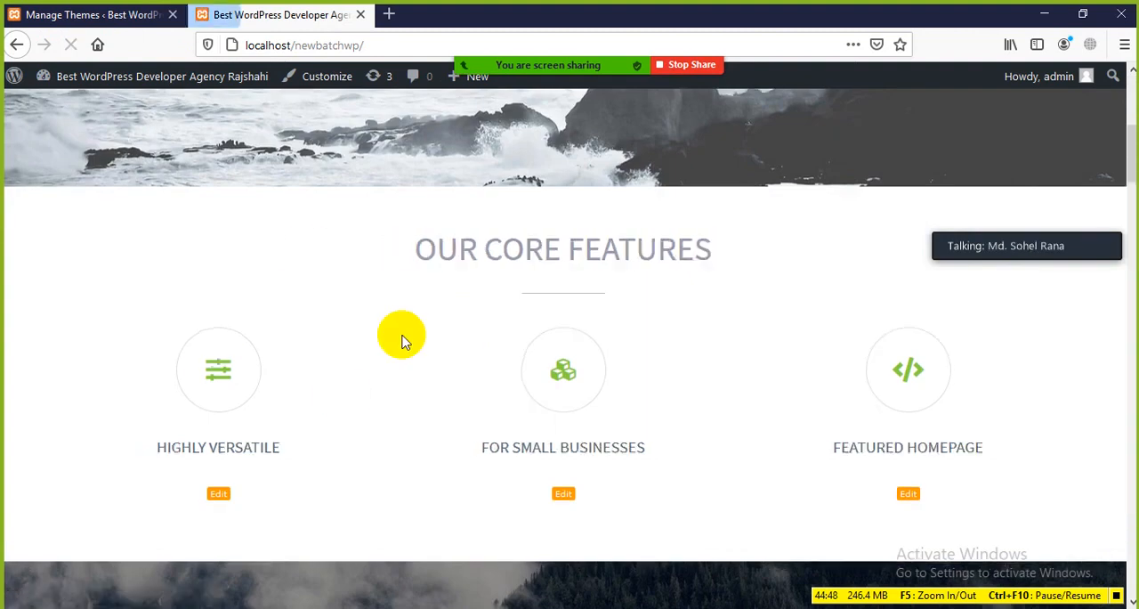
{"action": "scroll", "coordinate": [401, 341], "scroll_direction": "down", "scroll_amount": 8}
{"action": "scroll", "coordinate": [398, 353], "scroll_direction": "down", "scroll_amount": 15}
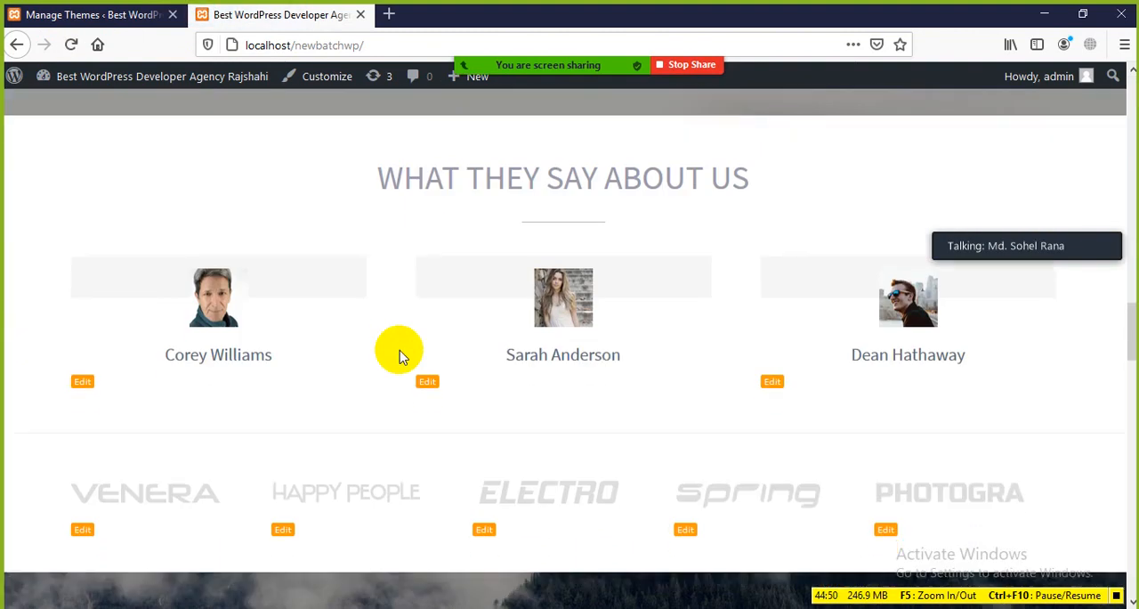
{"action": "scroll", "coordinate": [371, 347], "scroll_direction": "up", "scroll_amount": 20}
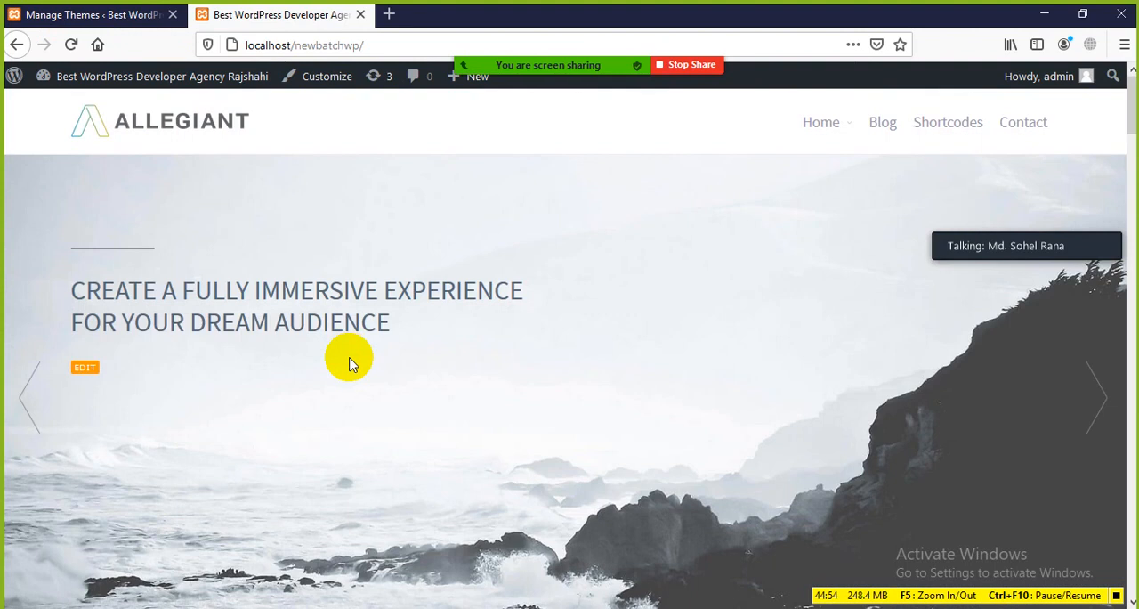
{"action": "scroll", "coordinate": [300, 267], "scroll_direction": "down", "scroll_amount": 3}
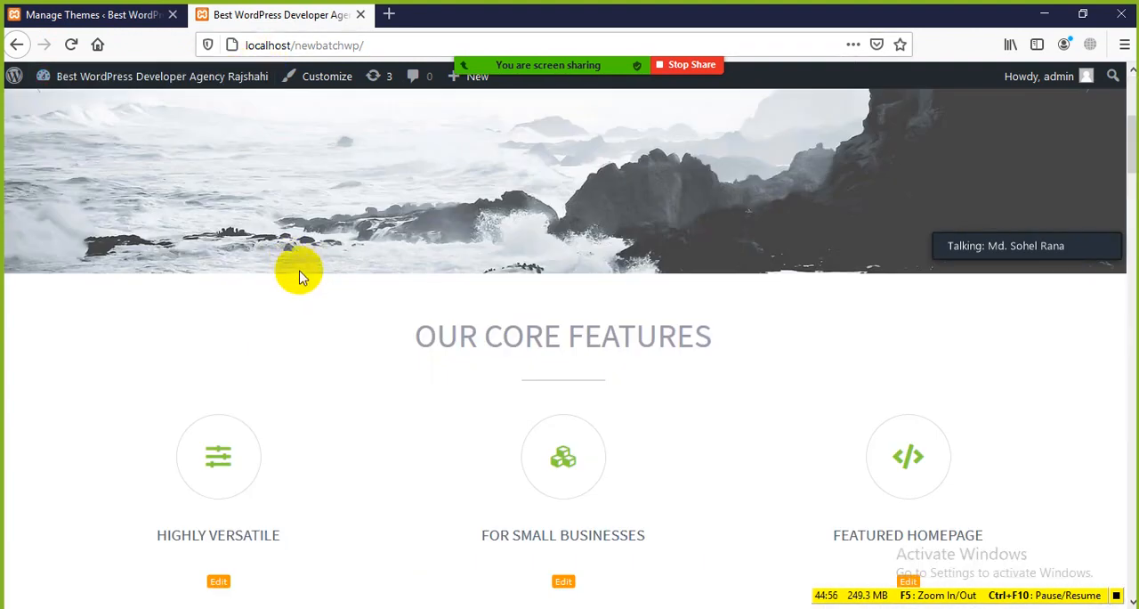
{"action": "scroll", "coordinate": [300, 272], "scroll_direction": "up", "scroll_amount": 5}
{"action": "left_click", "coordinate": [89, 14]}
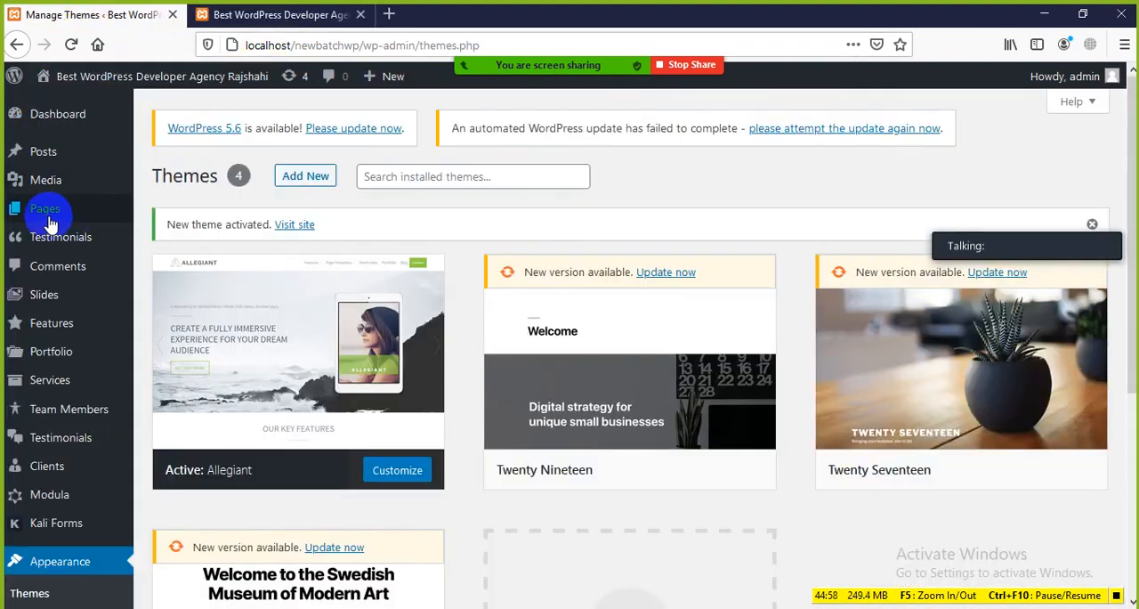
Open the list of all posts and preview the draft post Rajshahi Famous for Mango on the site
{"action": "mouse_move", "coordinate": [51, 159]}
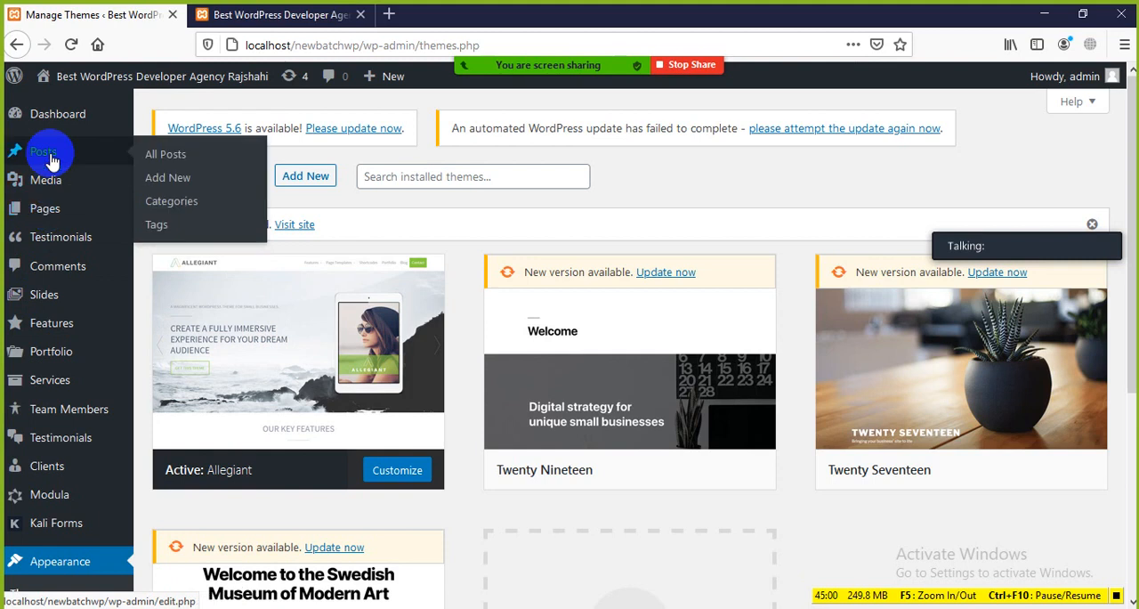
{"action": "left_click", "coordinate": [169, 158]}
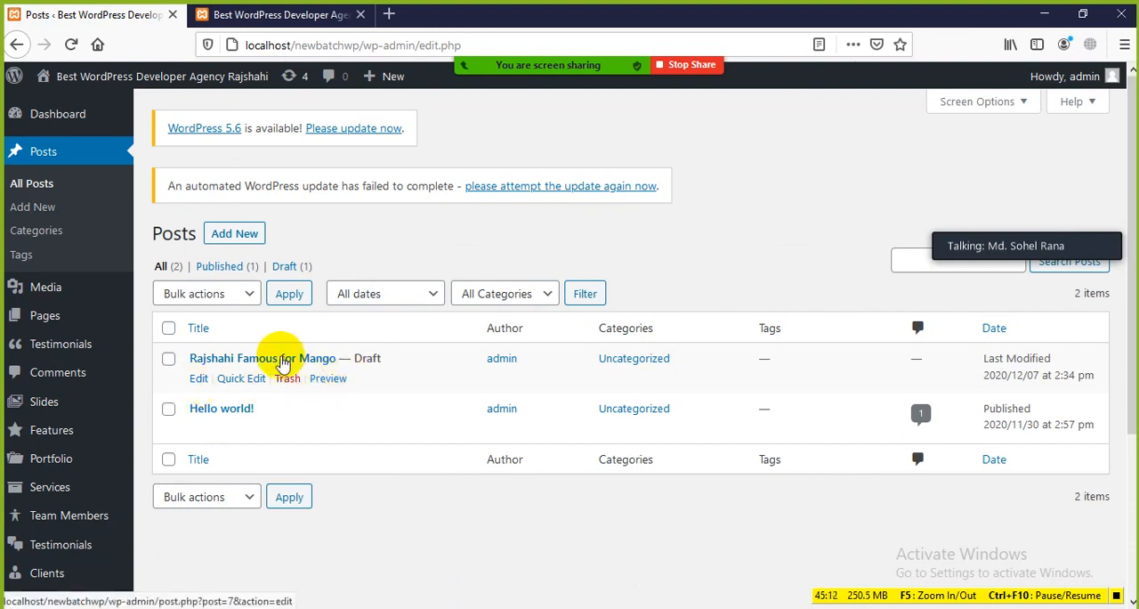
{"action": "left_click", "coordinate": [281, 18]}
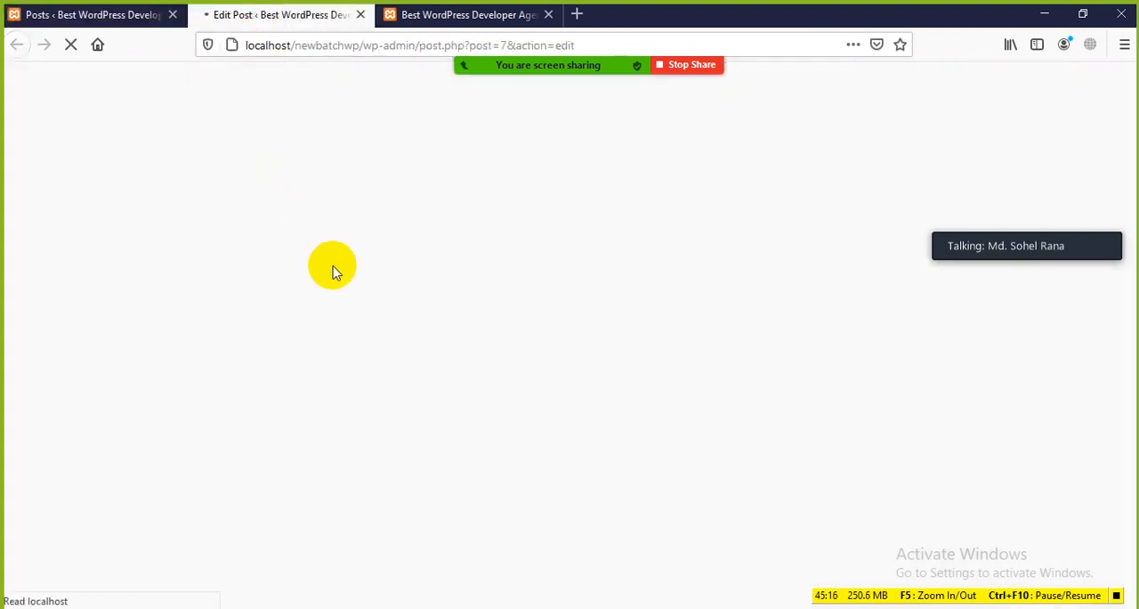
{"action": "left_click", "coordinate": [150, 16]}
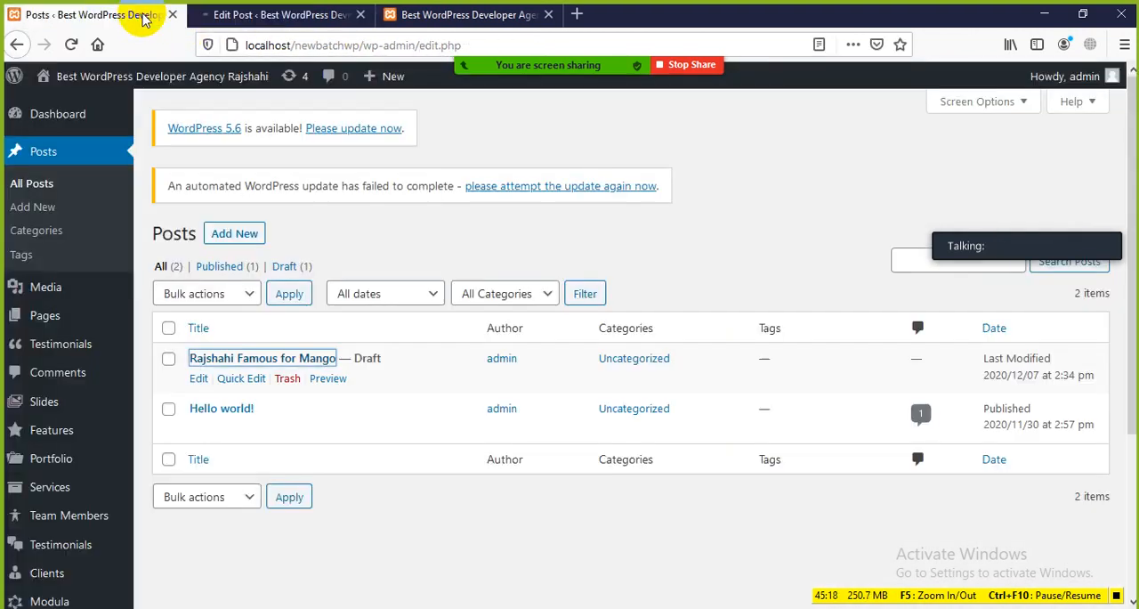
{"action": "left_click", "coordinate": [327, 379]}
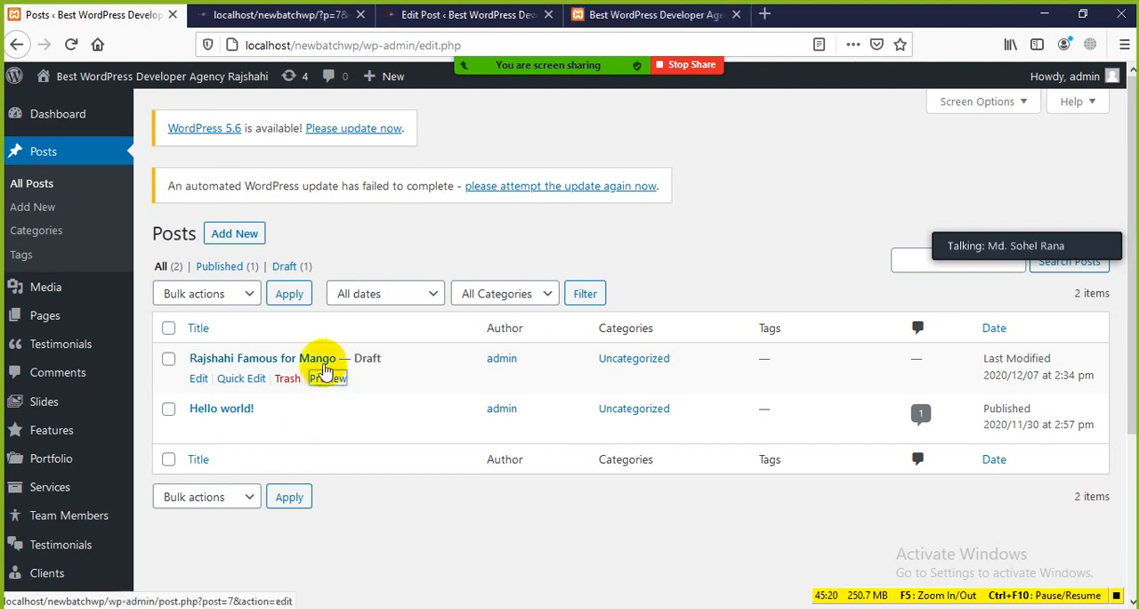
{"action": "left_click", "coordinate": [298, 14]}
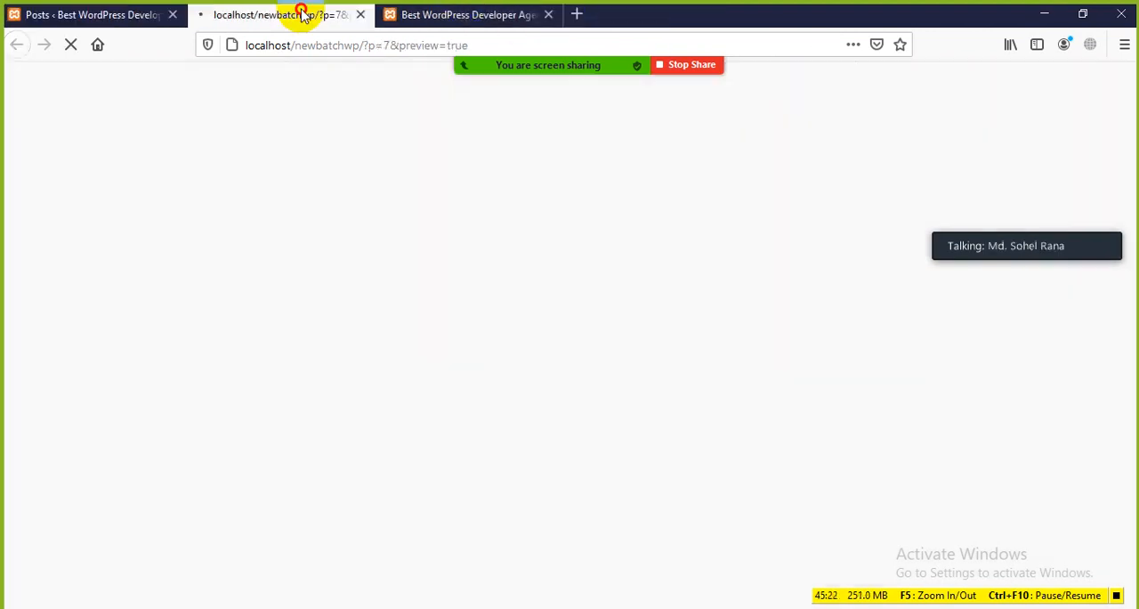
{"action": "scroll", "coordinate": [353, 345], "scroll_direction": "down", "scroll_amount": 3}
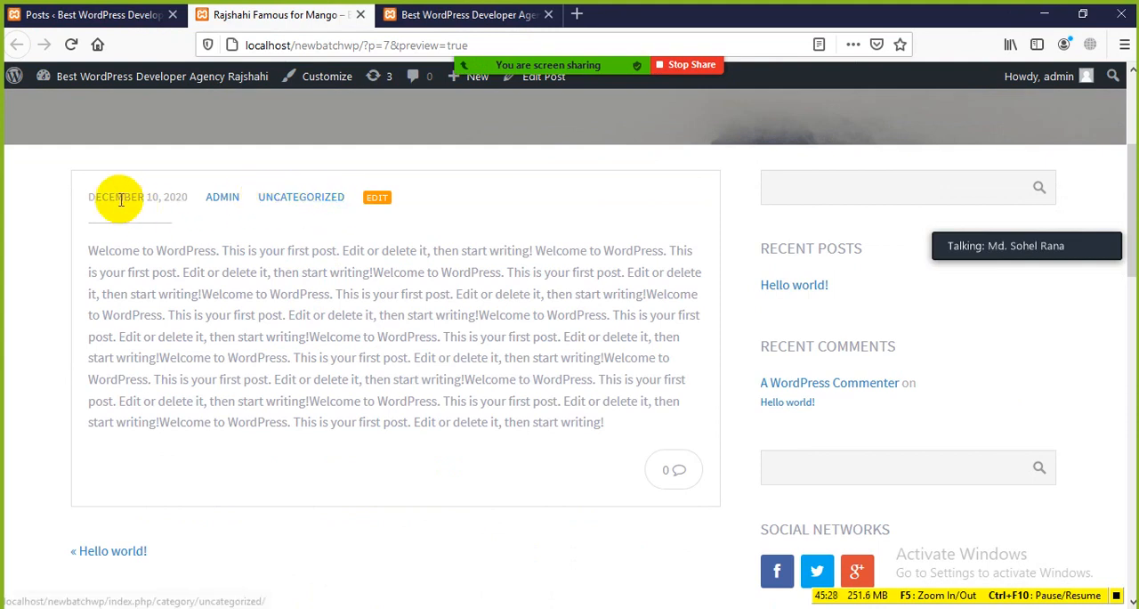
Examine the previewed post's title, date, author, category and body text, and compare it with its entry in the posts list
{"action": "left_click", "coordinate": [94, 15]}
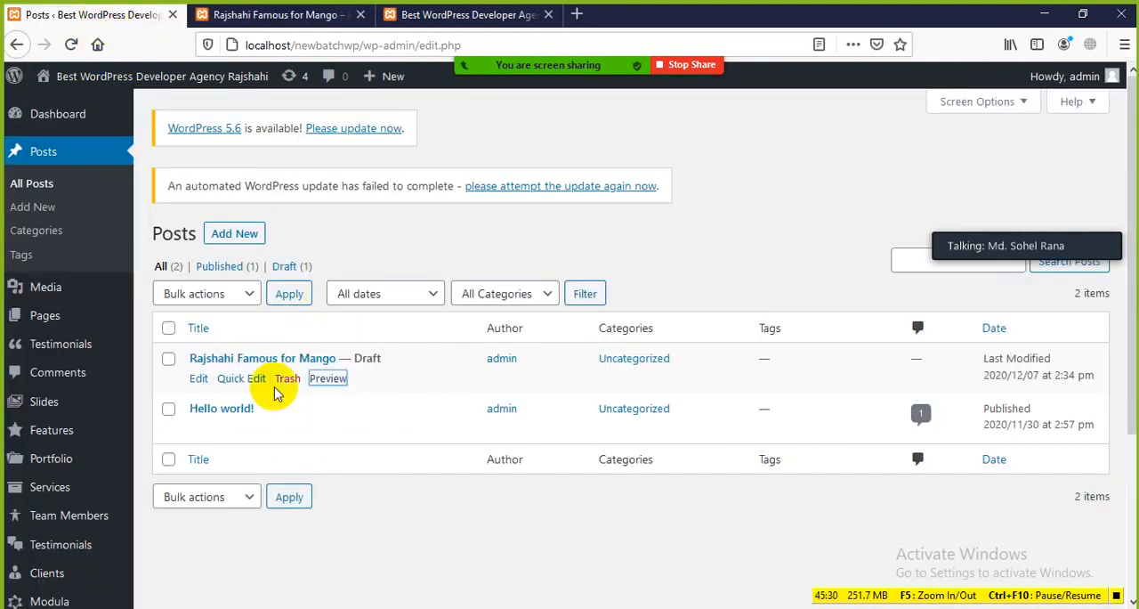
{"action": "left_click", "coordinate": [307, 15]}
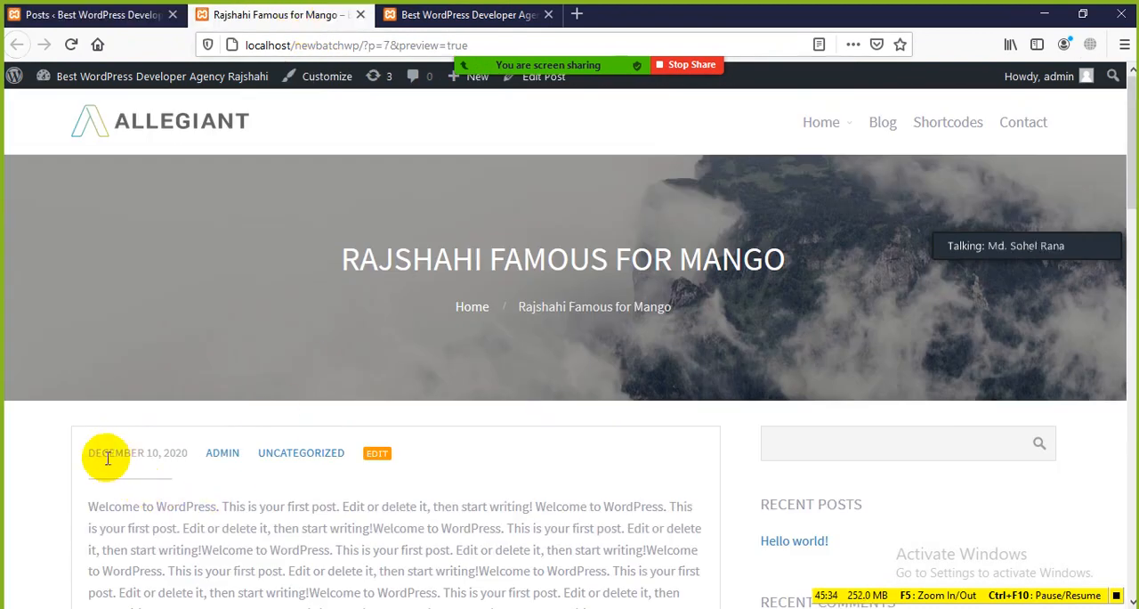
{"action": "mouse_move", "coordinate": [92, 451]}
{"action": "left_mouse_down"}
{"action": "mouse_move", "coordinate": [152, 454]}
{"action": "mouse_move", "coordinate": [113, 448]}
{"action": "left_mouse_up"}
{"action": "left_click", "coordinate": [184, 467]}
{"action": "left_click", "coordinate": [206, 486]}
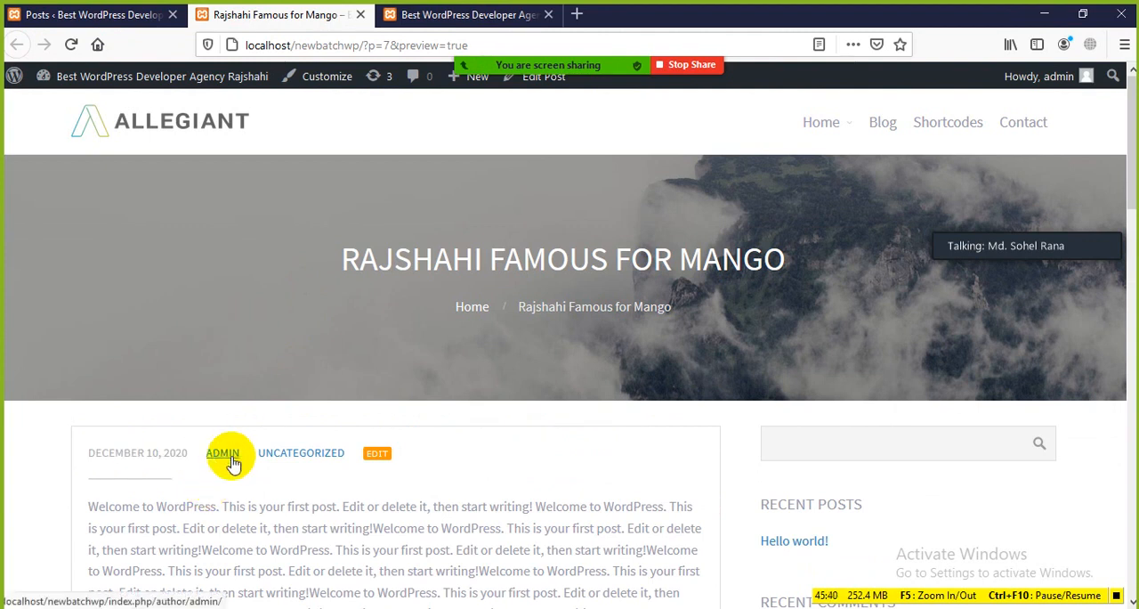
{"action": "scroll", "coordinate": [231, 463], "scroll_direction": "down", "scroll_amount": 3}
{"action": "left_click_drag", "start_coordinate": [219, 251], "coordinate": [371, 307]}
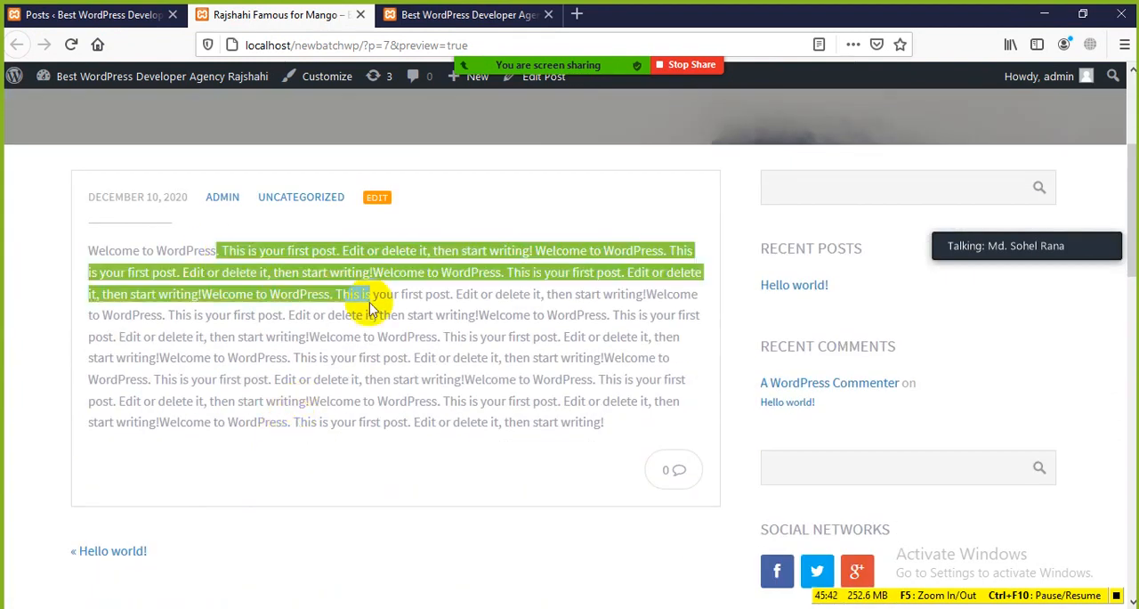
{"action": "left_click", "coordinate": [422, 368]}
{"action": "scroll", "coordinate": [439, 372], "scroll_direction": "up", "scroll_amount": 3}
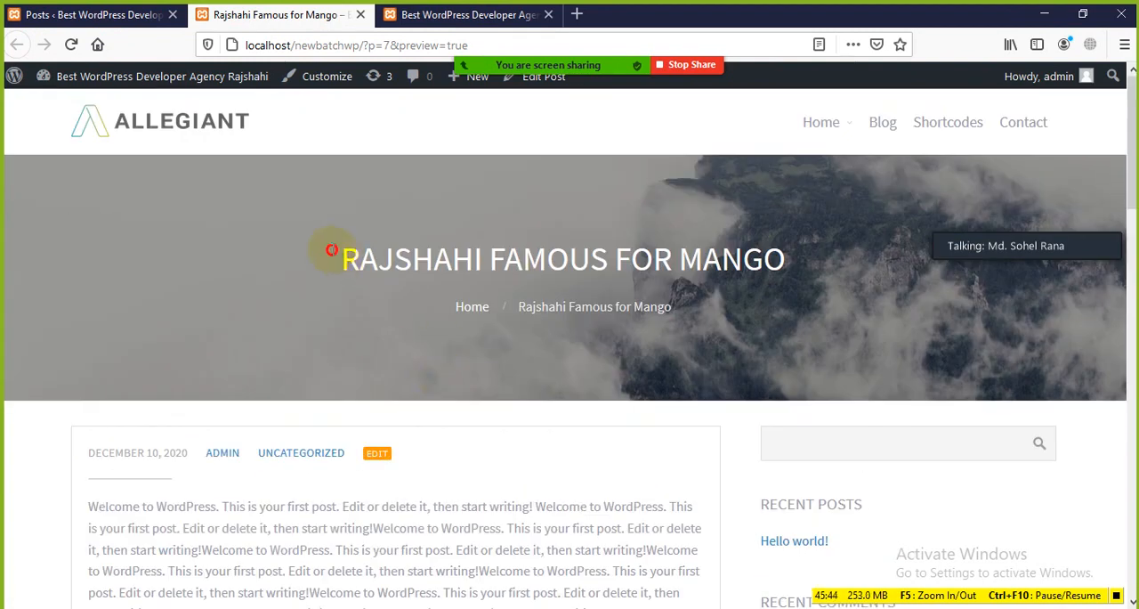
{"action": "left_click_drag", "start_coordinate": [331, 250], "coordinate": [776, 313]}
{"action": "left_click", "coordinate": [602, 377]}
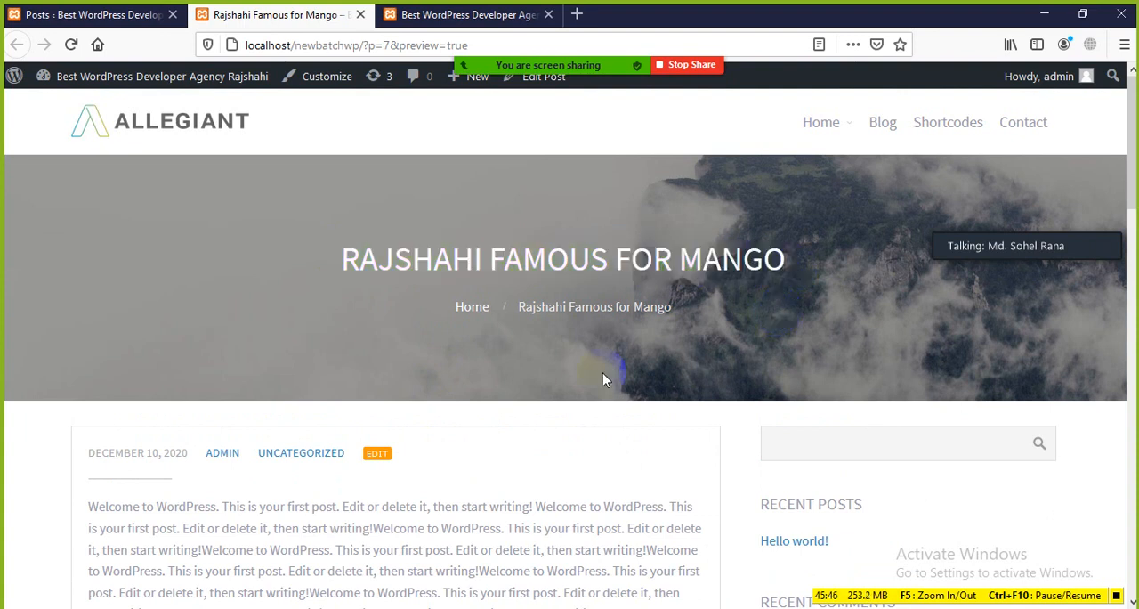
{"action": "scroll", "coordinate": [602, 378], "scroll_direction": "down", "scroll_amount": 1}
{"action": "left_click_drag", "start_coordinate": [259, 368], "coordinate": [320, 372]}
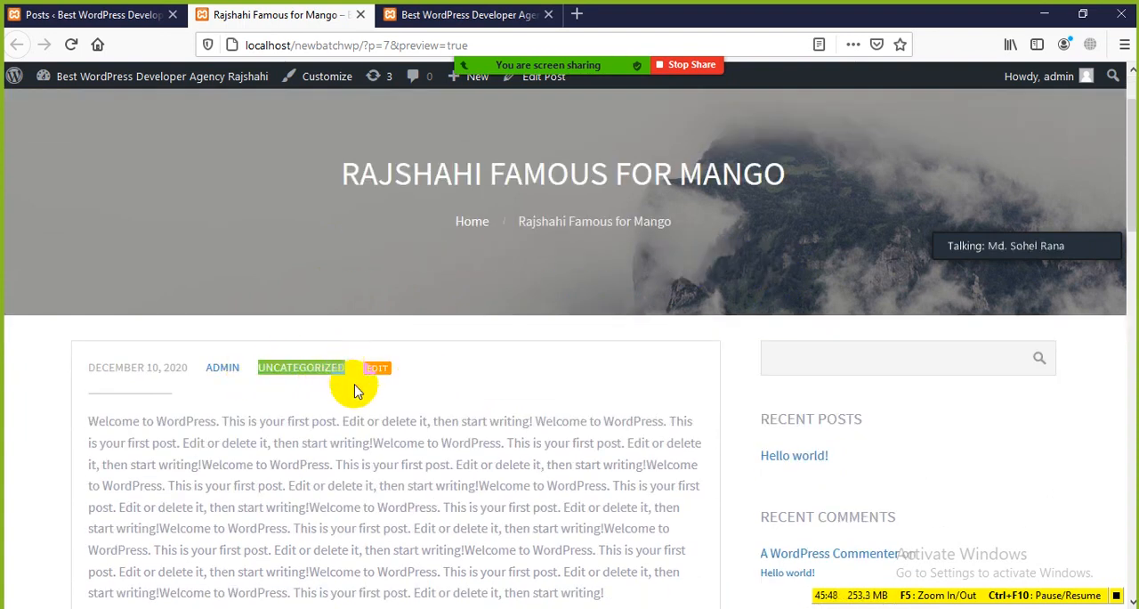
{"action": "left_click", "coordinate": [96, 16]}
{"action": "left_click", "coordinate": [461, 551]}
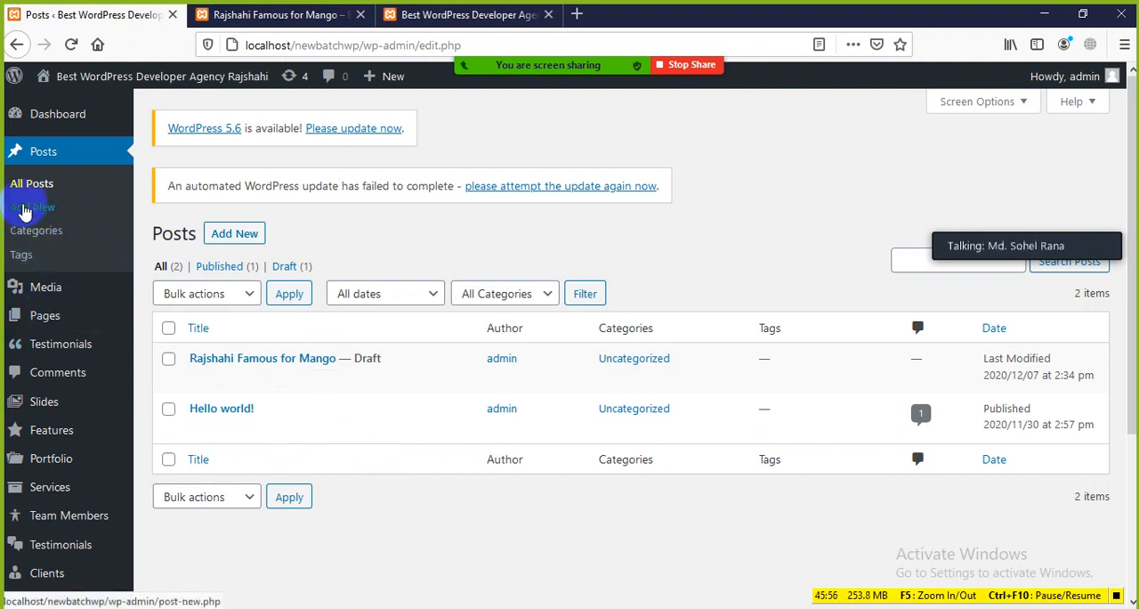
{"action": "left_click", "coordinate": [271, 16]}
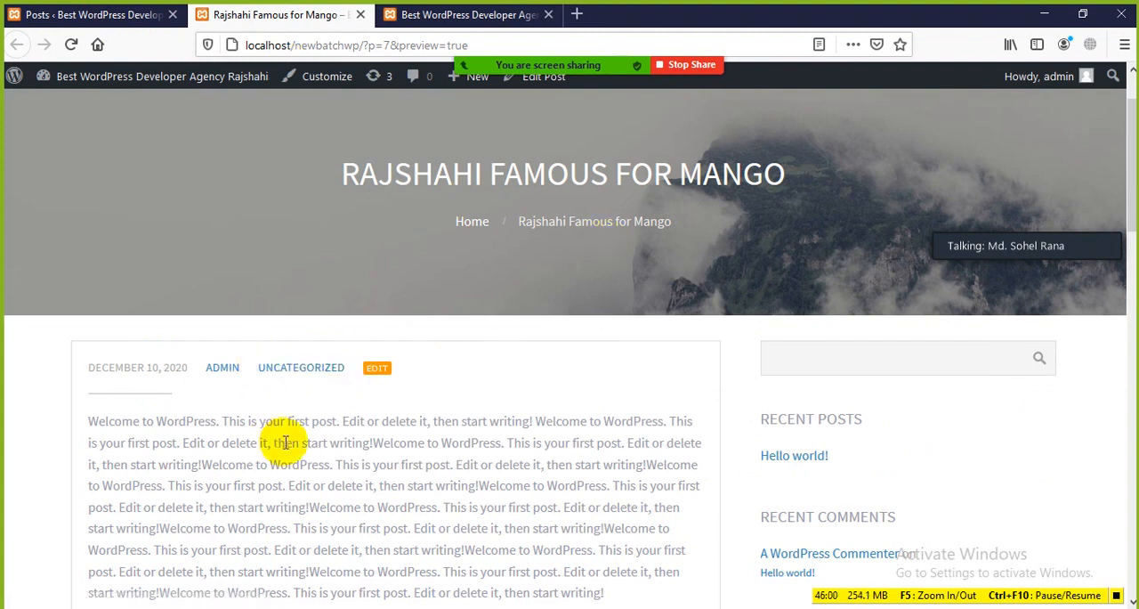
Add a new post category named Fruits with no parent category
{"action": "left_click", "coordinate": [135, 9]}
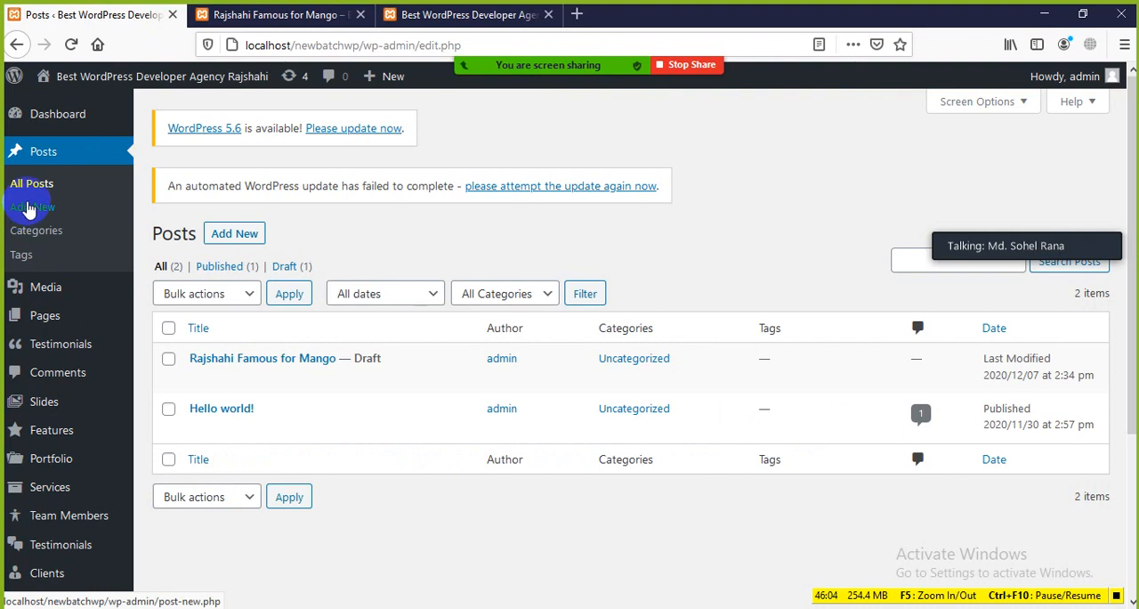
{"action": "left_click", "coordinate": [28, 236]}
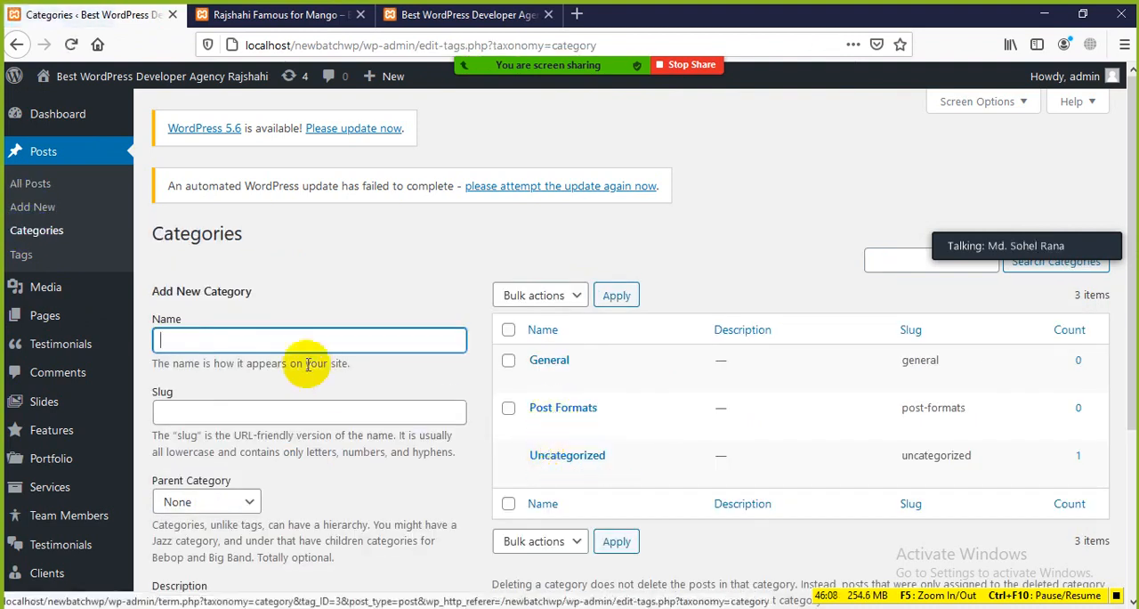
{"action": "left_click", "coordinate": [298, 343]}
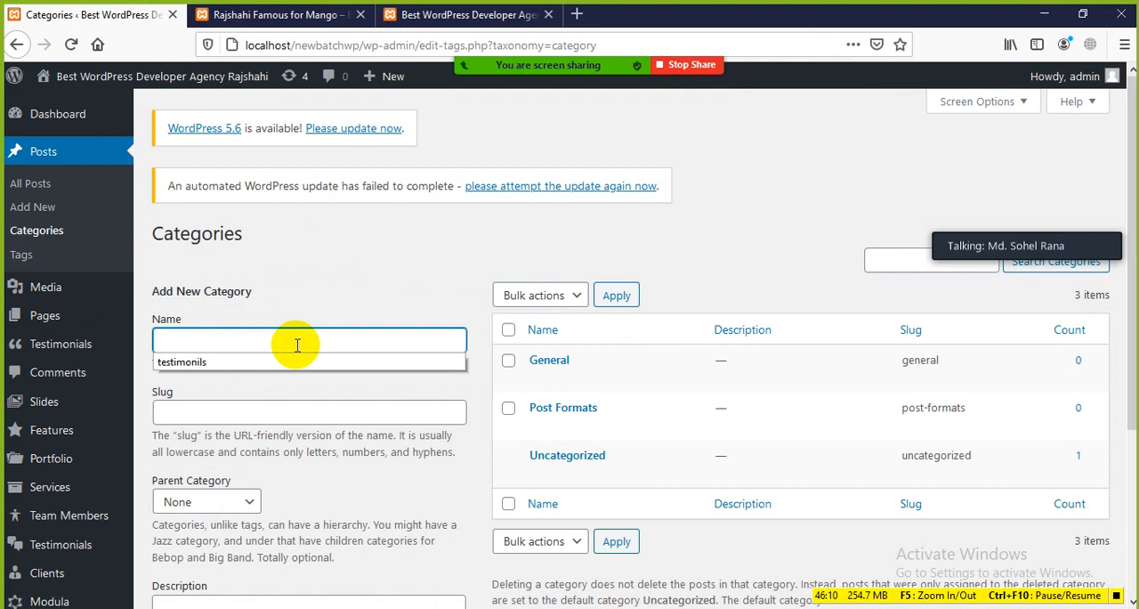
{"action": "type", "text": "Fruits"}
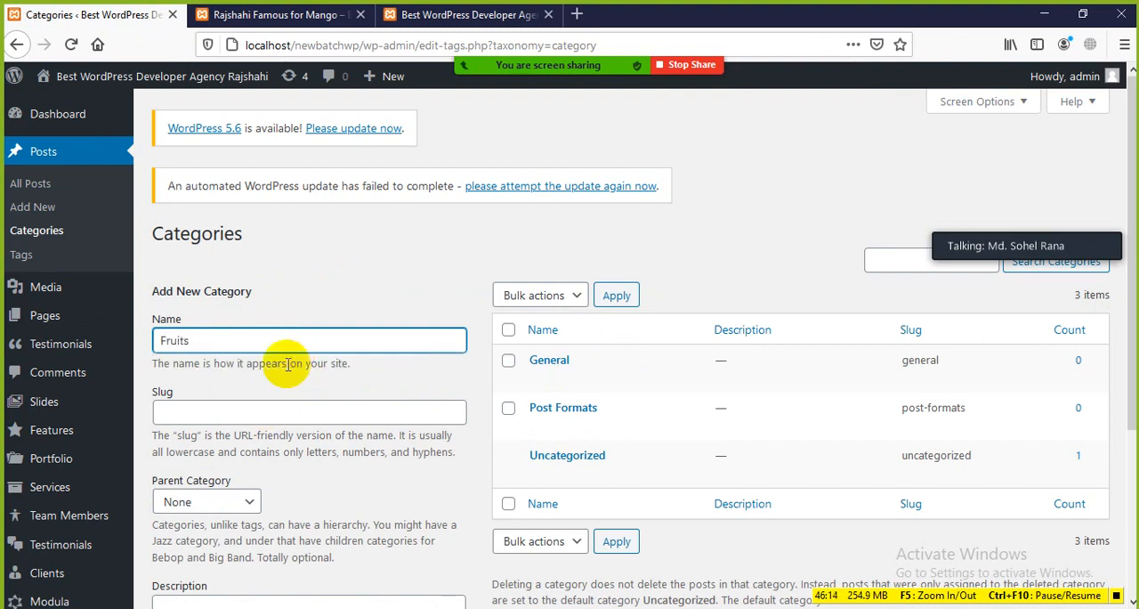
{"action": "scroll", "coordinate": [302, 401], "scroll_direction": "down", "scroll_amount": 3}
{"action": "scroll", "coordinate": [243, 531], "scroll_direction": "down", "scroll_amount": 1}
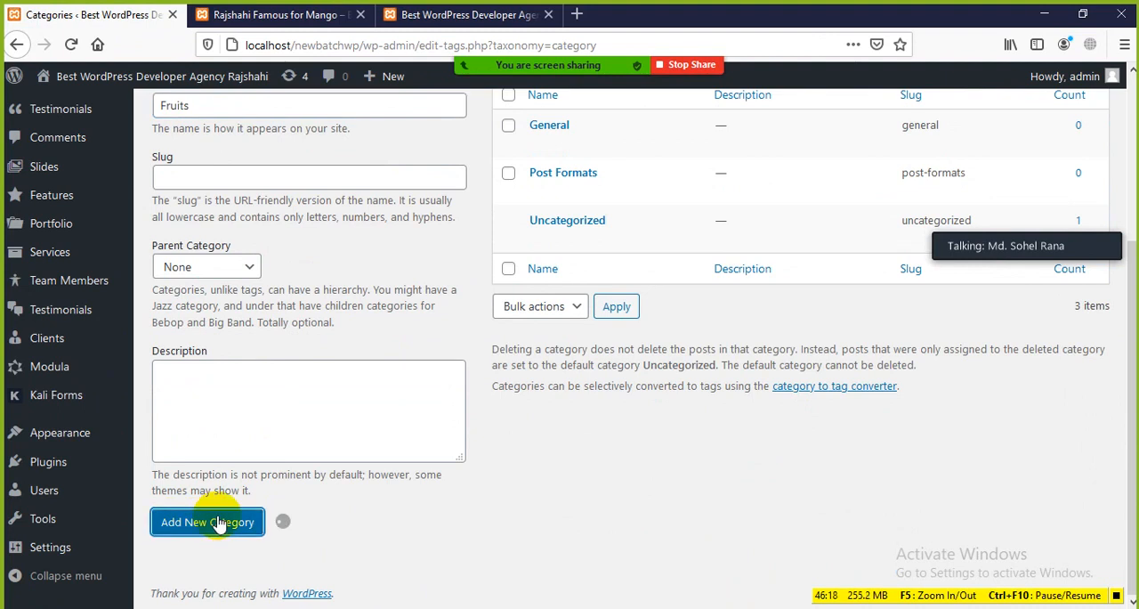
{"action": "scroll", "coordinate": [579, 138], "scroll_direction": "up", "scroll_amount": 1}
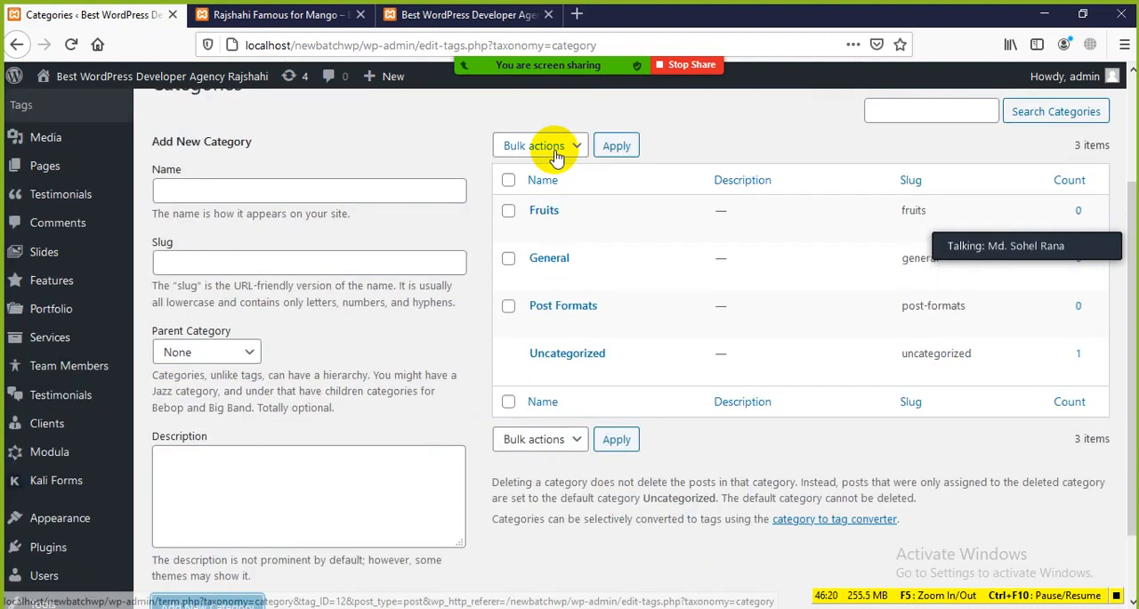
Return to the posts list and open the draft post Rajshahi Famous for Mango in the editor
{"action": "left_click", "coordinate": [18, 44]}
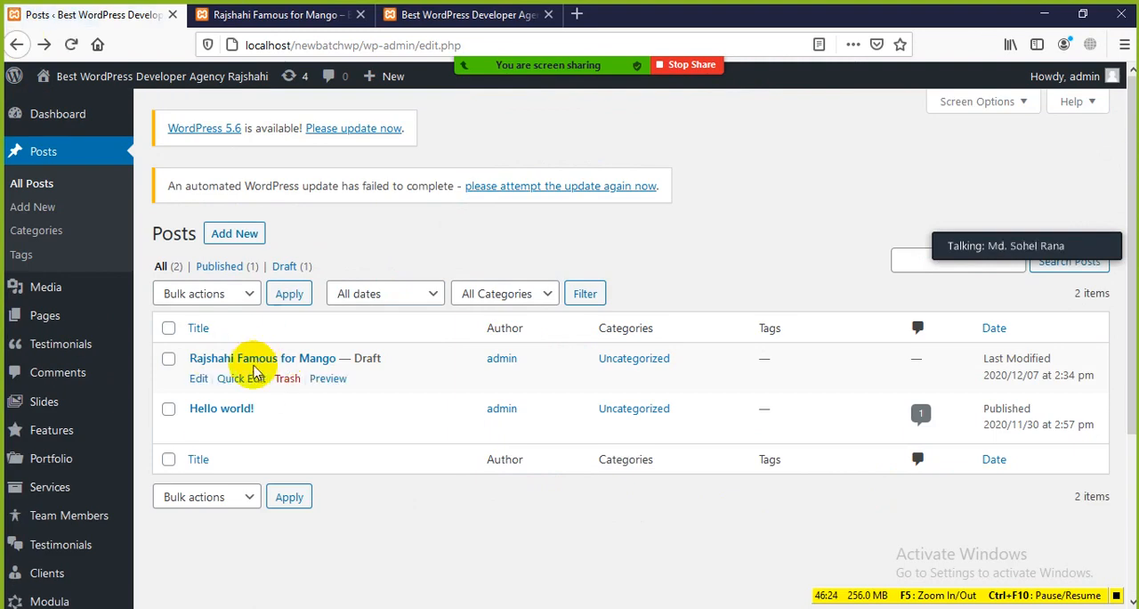
{"action": "left_click", "coordinate": [198, 380]}
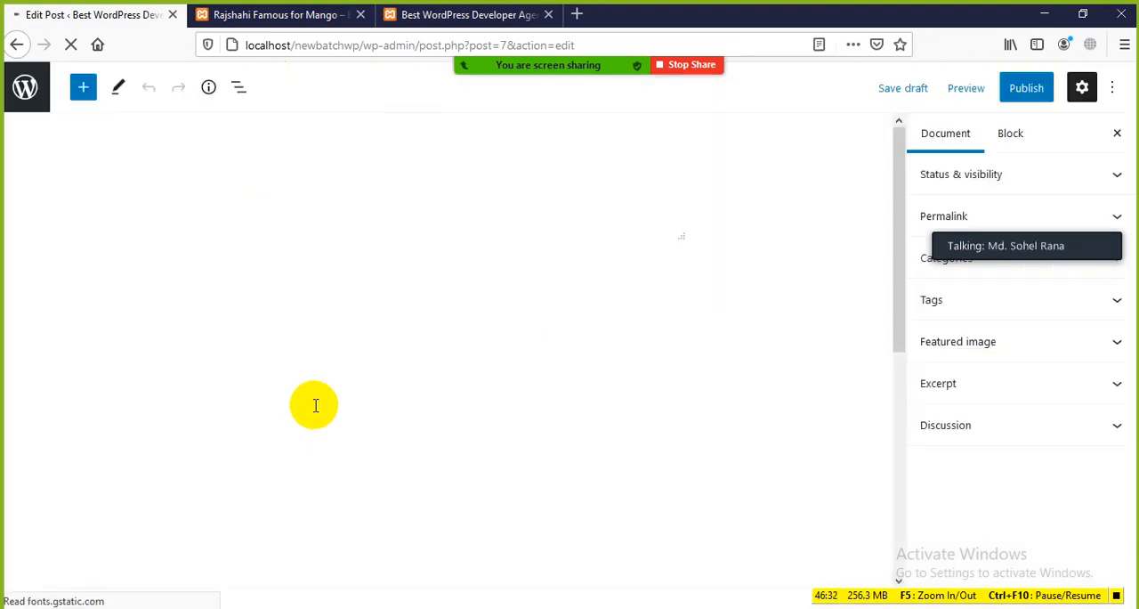
{"action": "scroll", "coordinate": [538, 298], "scroll_direction": "down", "scroll_amount": 3}
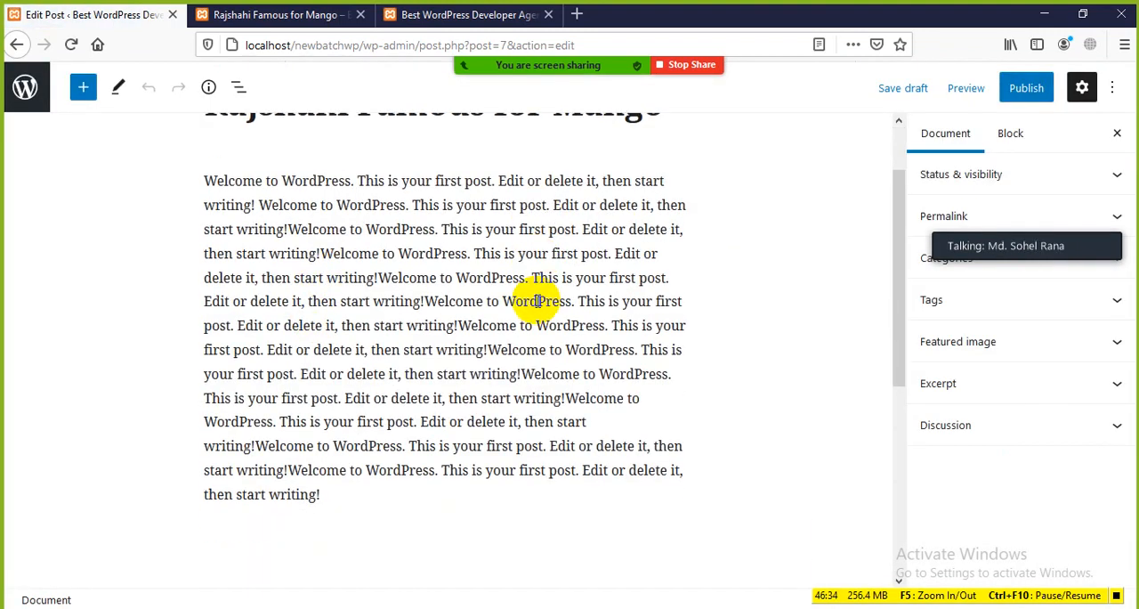
{"action": "scroll", "coordinate": [534, 276], "scroll_direction": "up", "scroll_amount": 1}
{"action": "scroll", "coordinate": [531, 265], "scroll_direction": "up", "scroll_amount": 2}
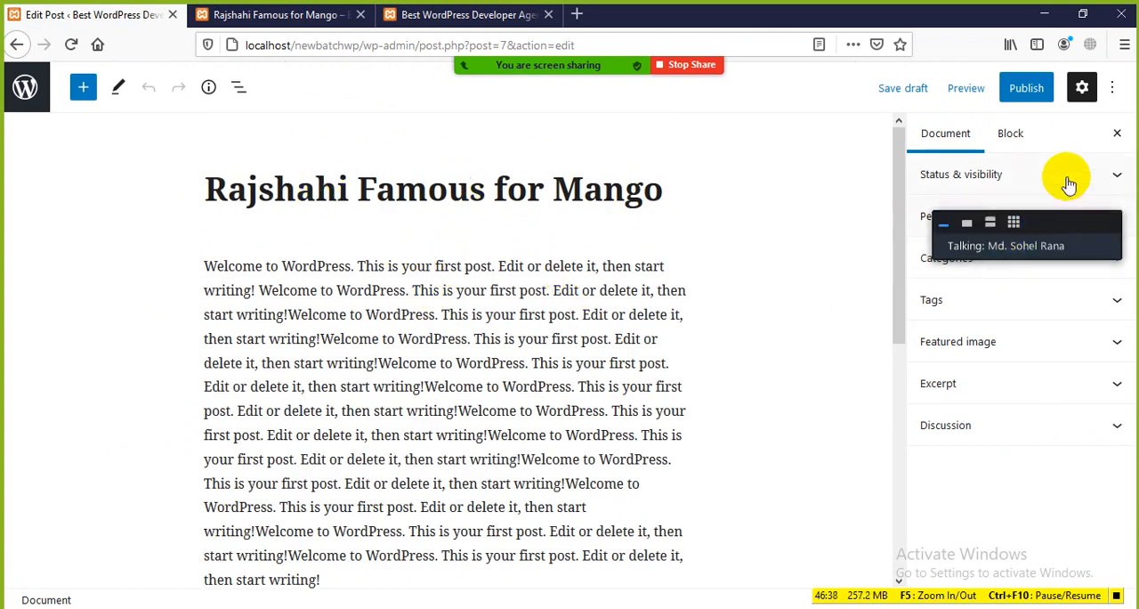
Uncover the editor's settings sidebar and examine its Document and Block settings and the editor's view, editor and tools options
{"action": "left_click_drag", "start_coordinate": [1059, 231], "coordinate": [788, 201]}
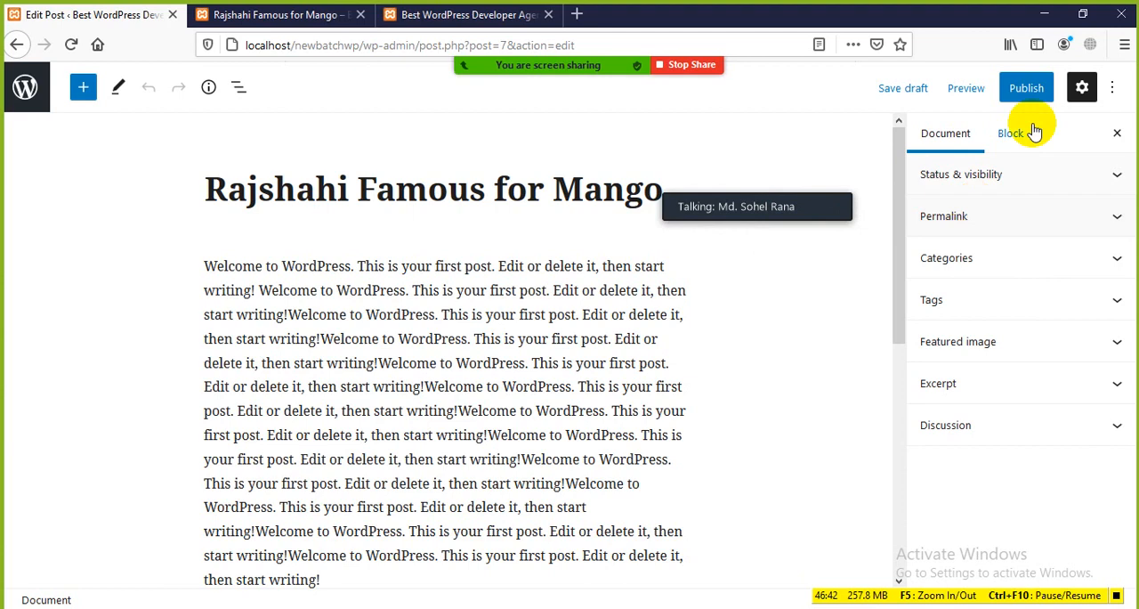
{"action": "left_click", "coordinate": [1082, 89]}
{"action": "left_click", "coordinate": [1082, 89]}
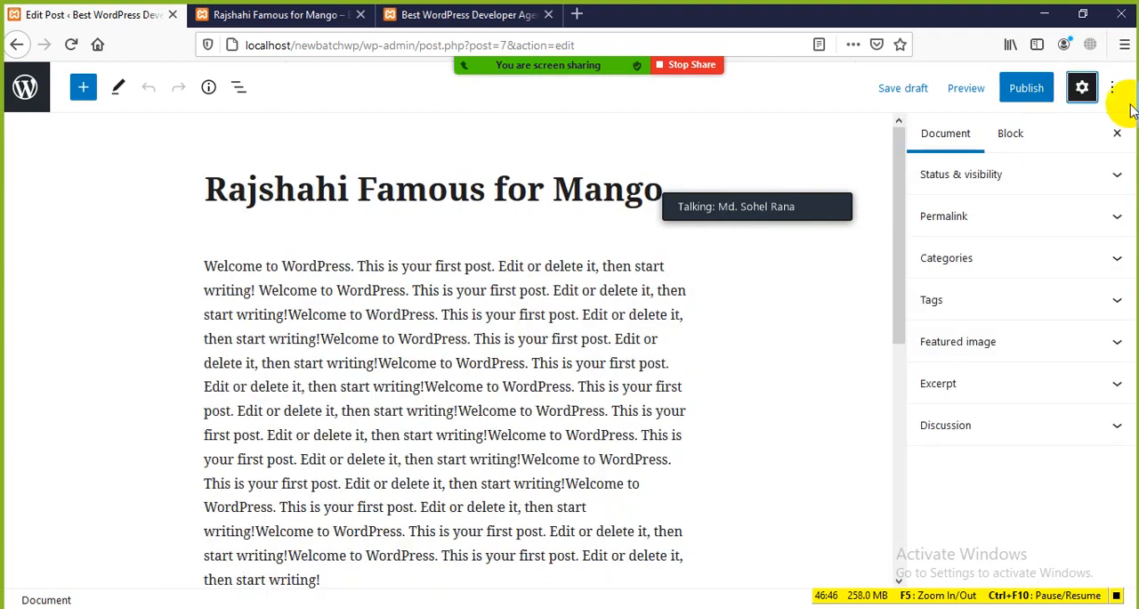
{"action": "left_click", "coordinate": [1114, 89]}
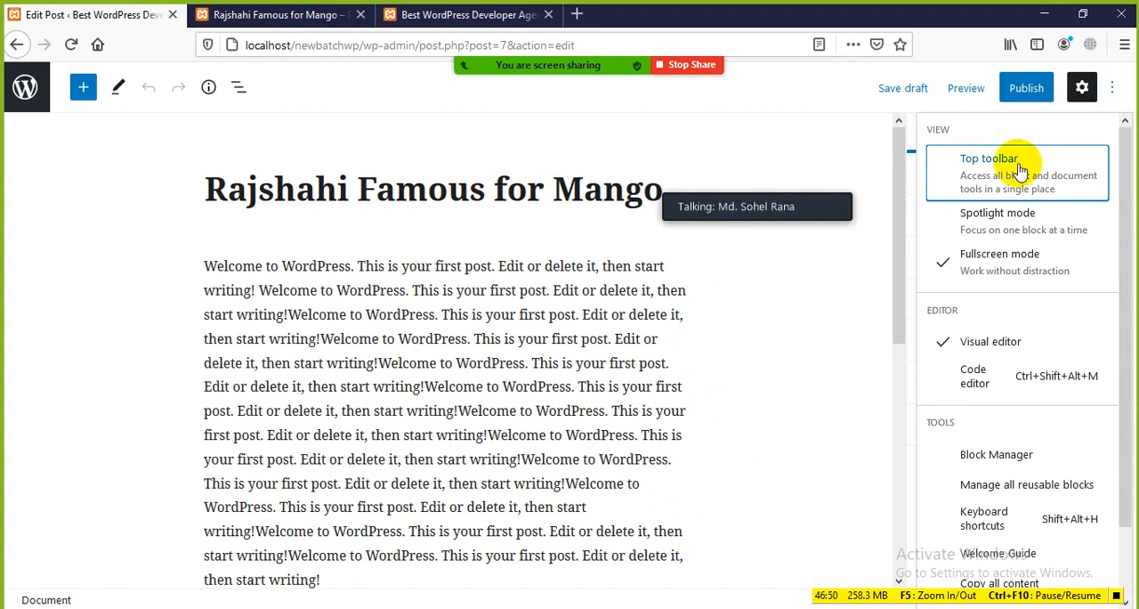
{"action": "scroll", "coordinate": [995, 278], "scroll_direction": "down", "scroll_amount": 2}
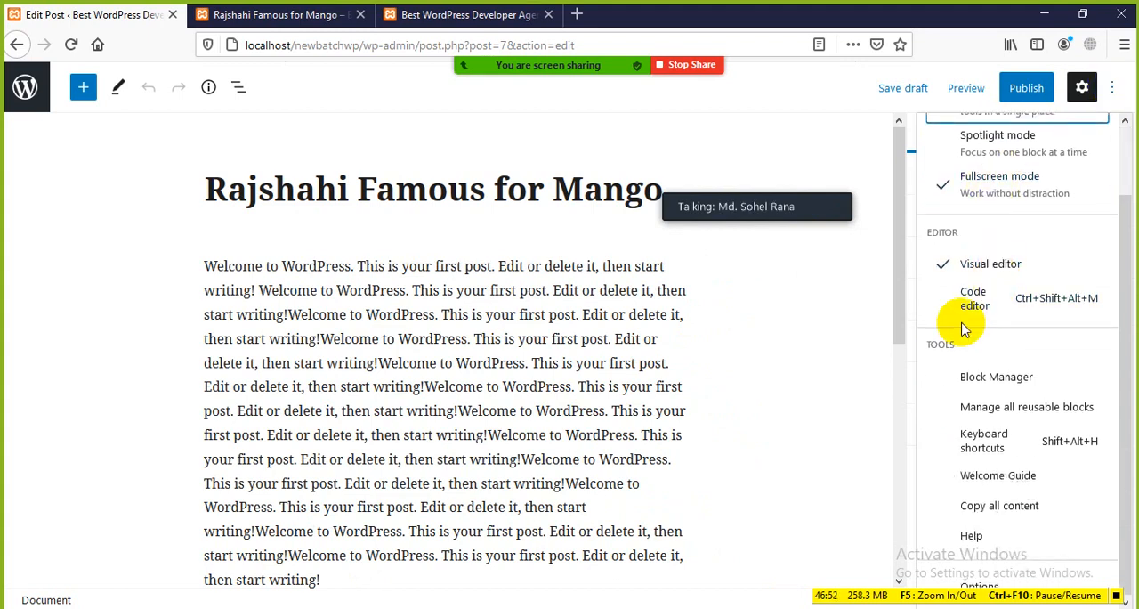
{"action": "scroll", "coordinate": [979, 258], "scroll_direction": "up", "scroll_amount": 2}
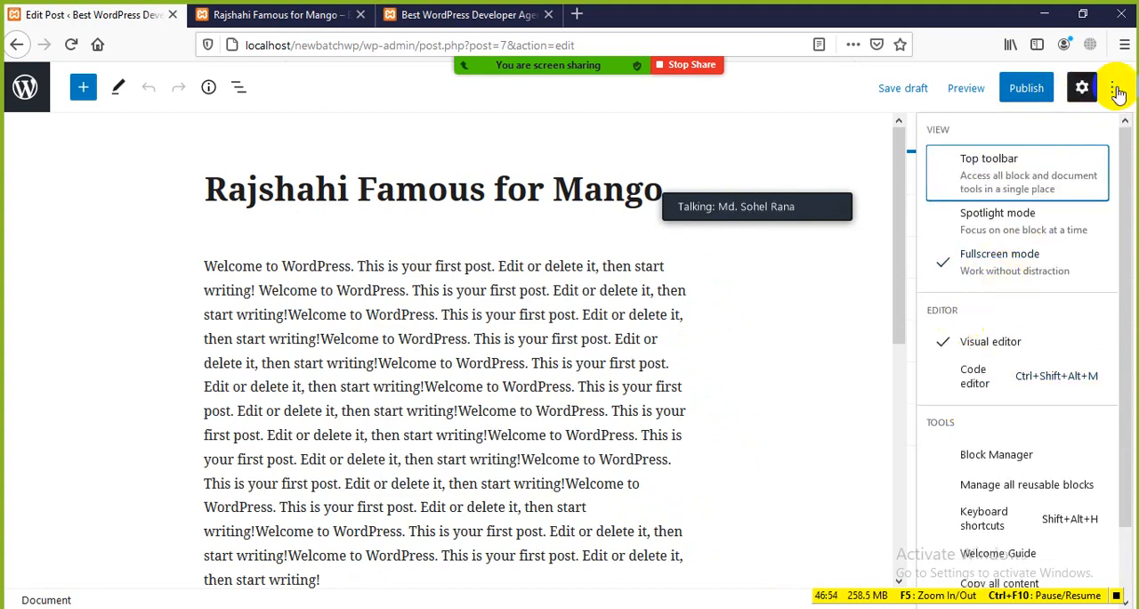
{"action": "left_click", "coordinate": [1114, 89]}
{"action": "left_click", "coordinate": [1019, 141]}
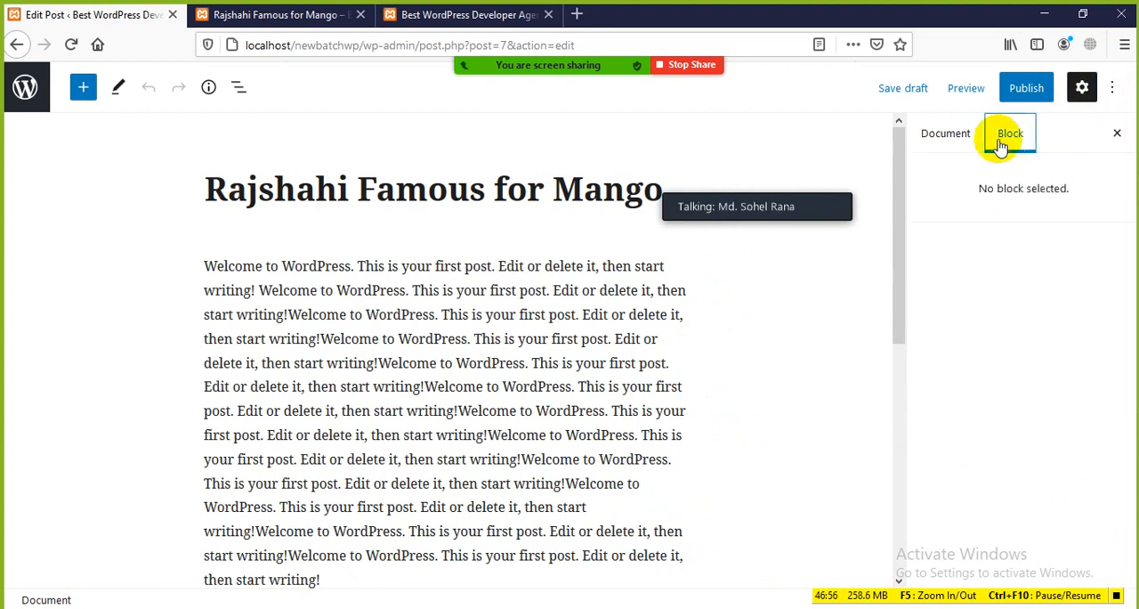
{"action": "left_click", "coordinate": [945, 133]}
{"action": "left_click", "coordinate": [1117, 133]}
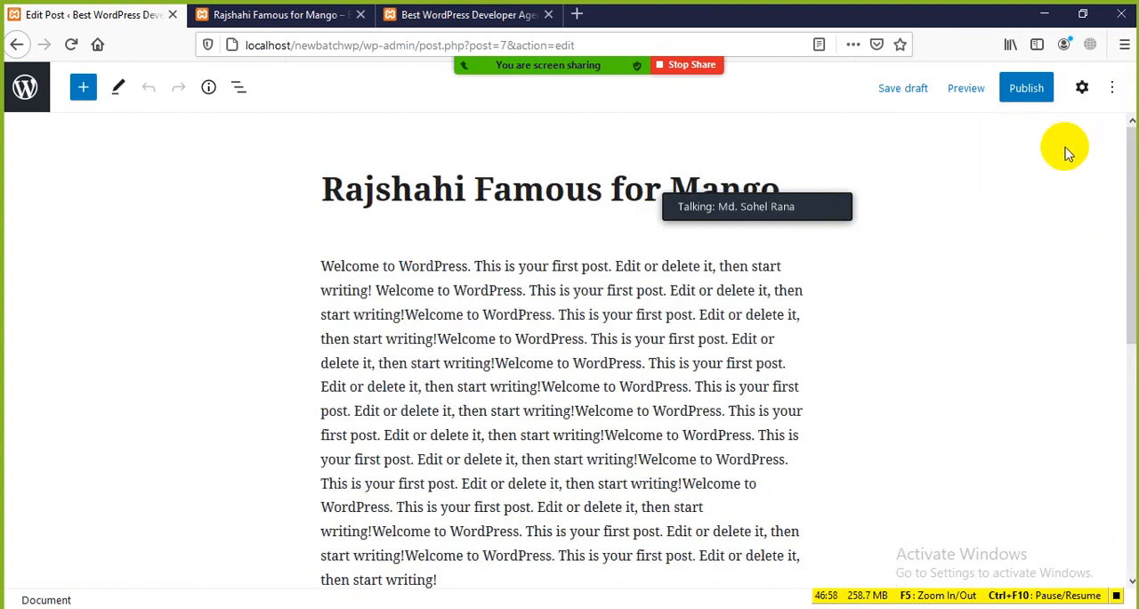
Assign the draft post to the Fruits category and remove it from Uncategorized
{"action": "left_click", "coordinate": [1084, 96]}
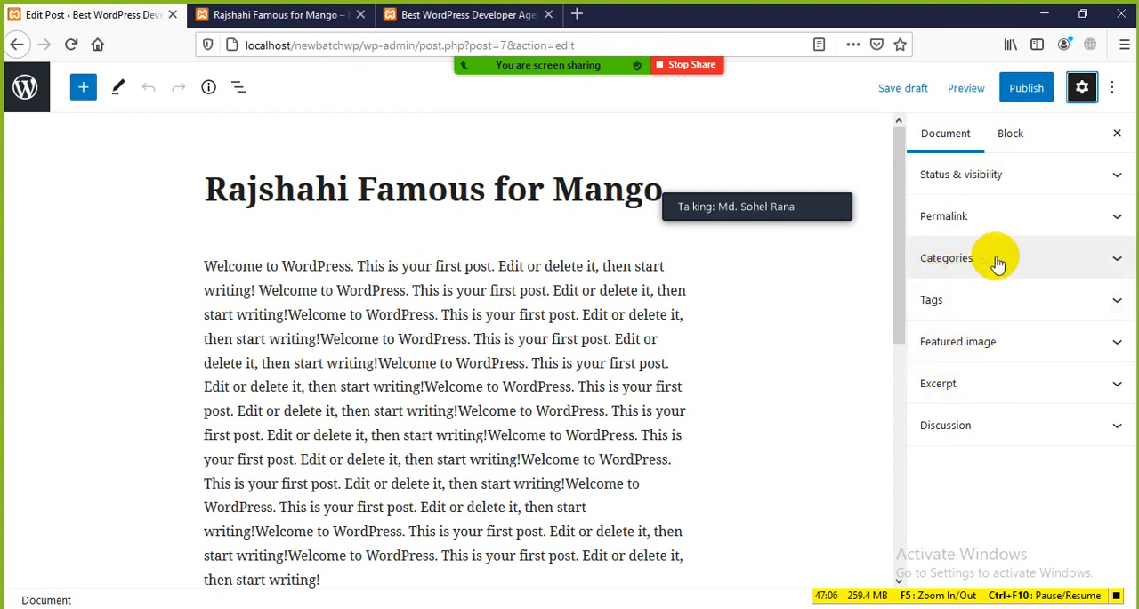
{"action": "left_click", "coordinate": [1084, 87]}
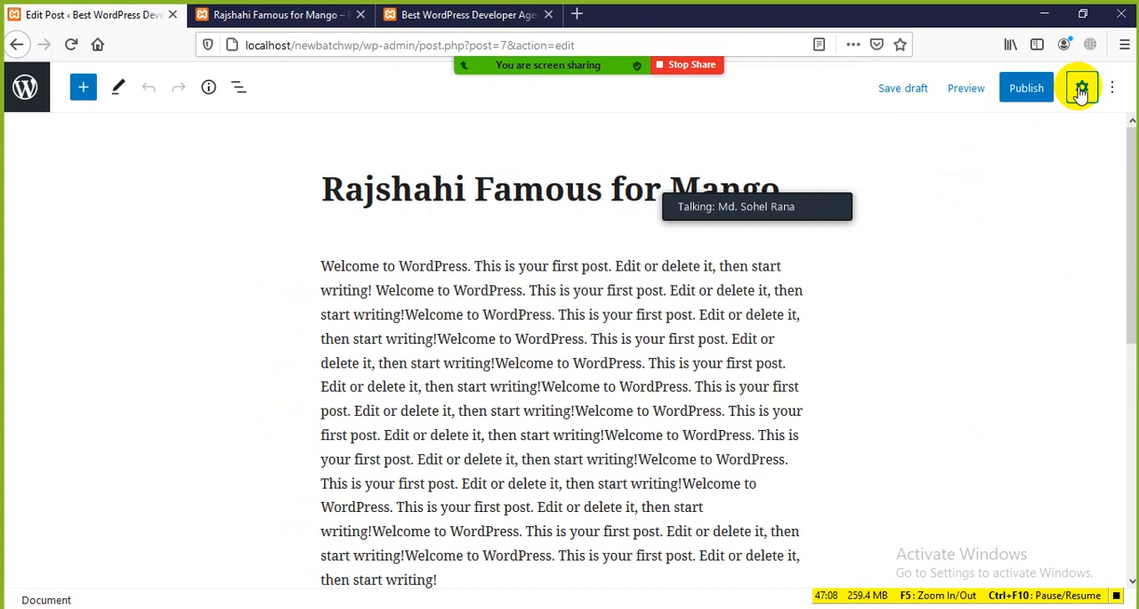
{"action": "left_click", "coordinate": [1082, 89]}
{"action": "left_click", "coordinate": [984, 258]}
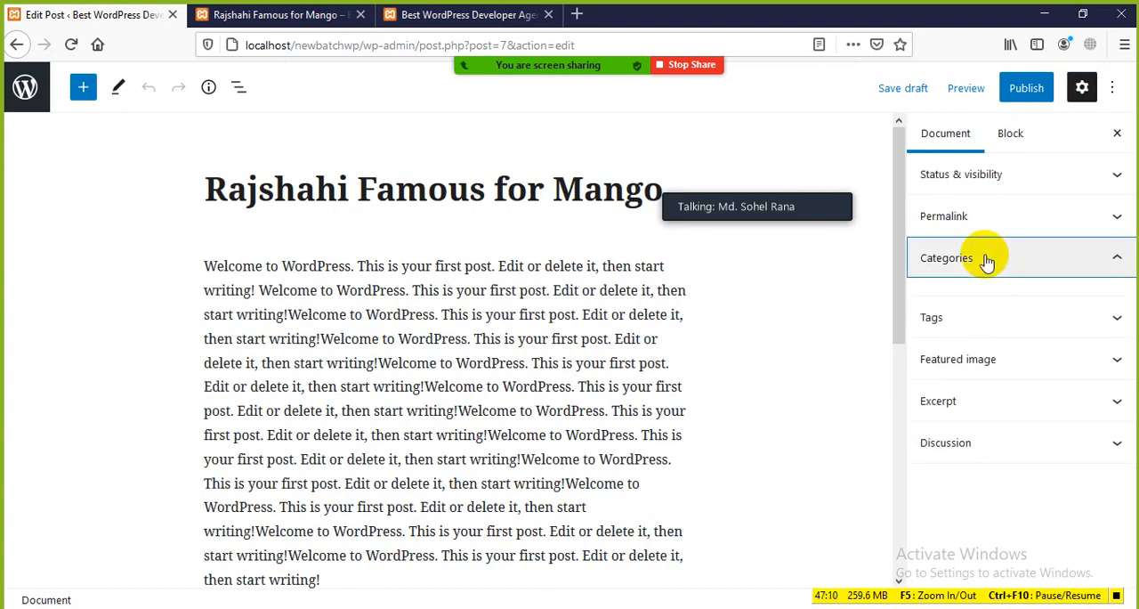
{"action": "left_click", "coordinate": [986, 259]}
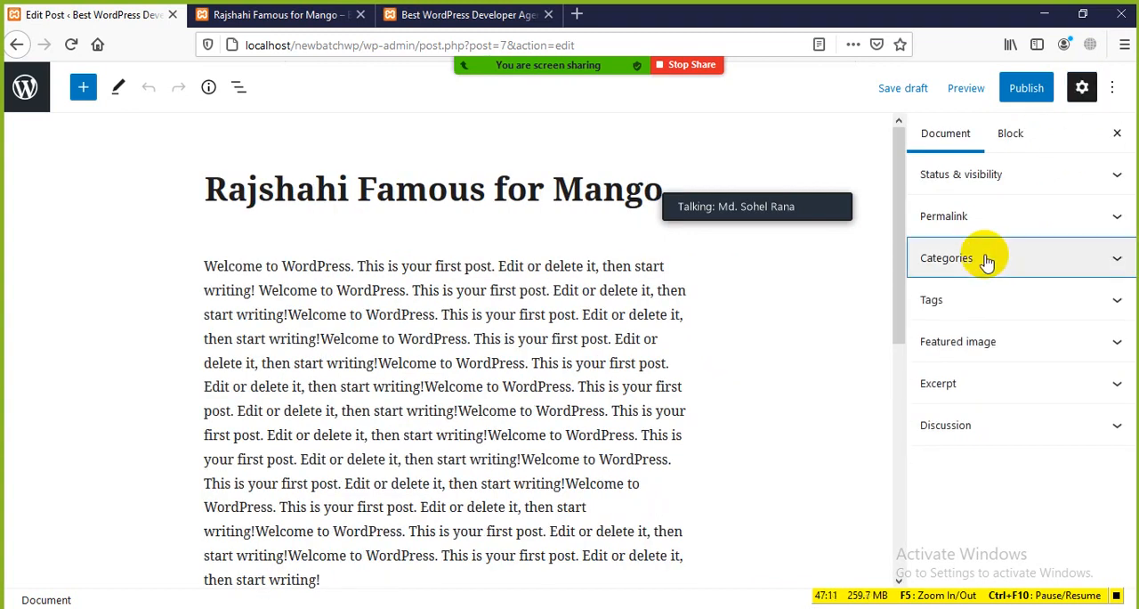
{"action": "left_click", "coordinate": [1112, 266]}
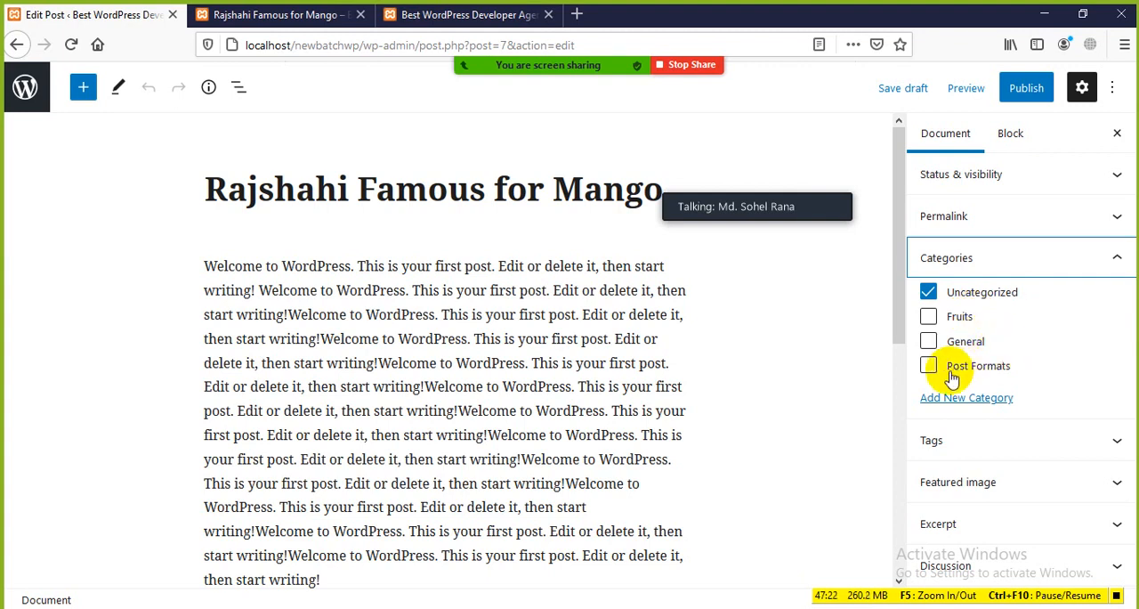
{"action": "left_click", "coordinate": [928, 292]}
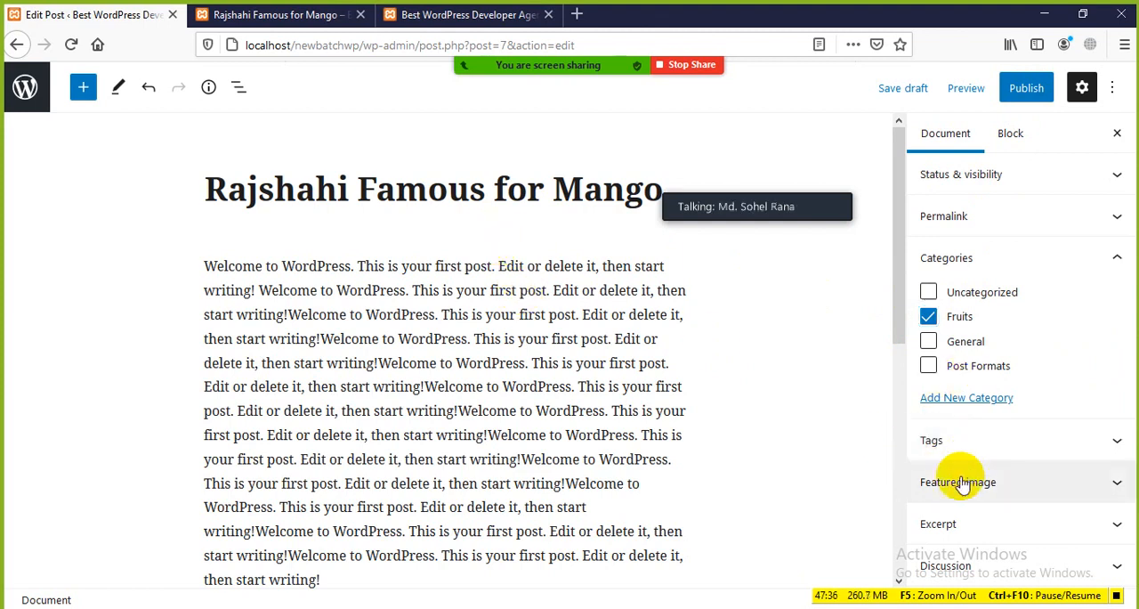
Open the upload dialog for setting the post's featured image
{"action": "left_click", "coordinate": [959, 483]}
{"action": "scroll", "coordinate": [976, 490], "scroll_direction": "down", "scroll_amount": 2}
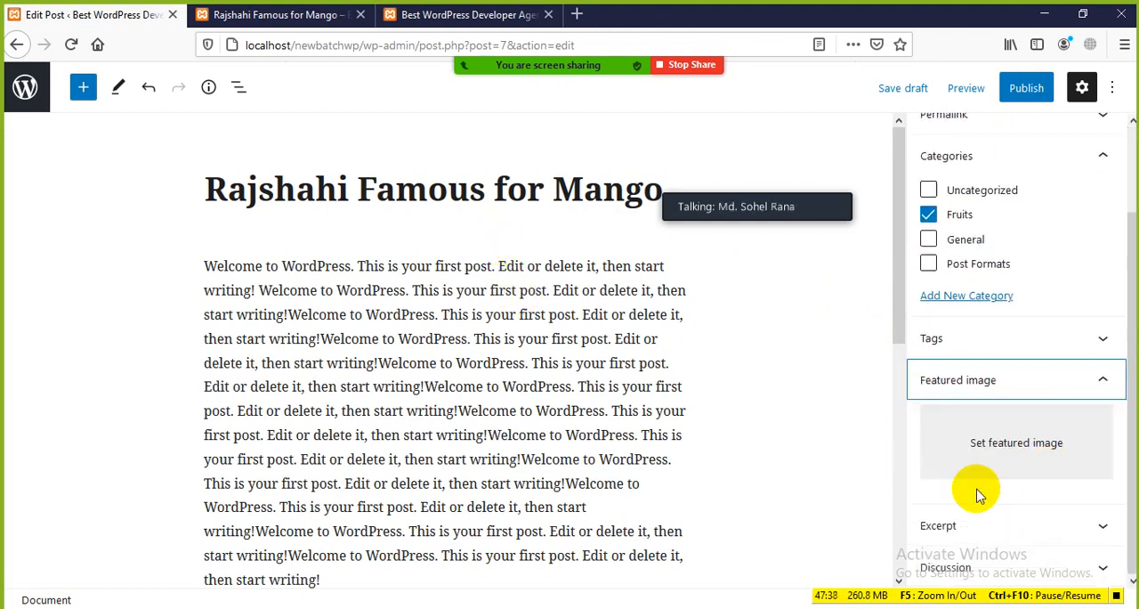
{"action": "left_click", "coordinate": [1012, 448]}
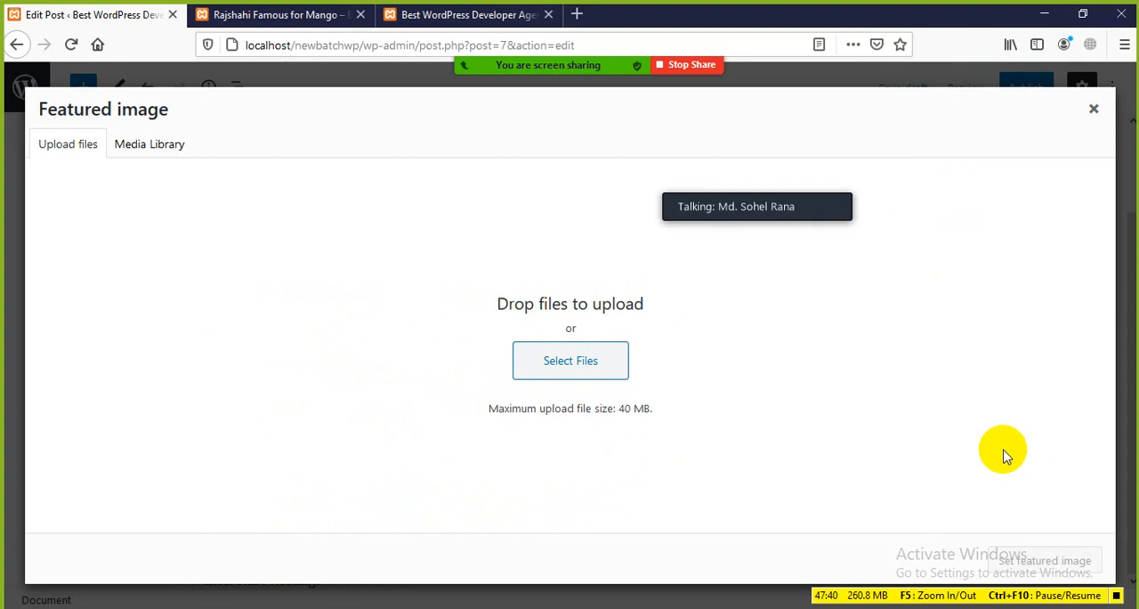
{"action": "left_click", "coordinate": [557, 367]}
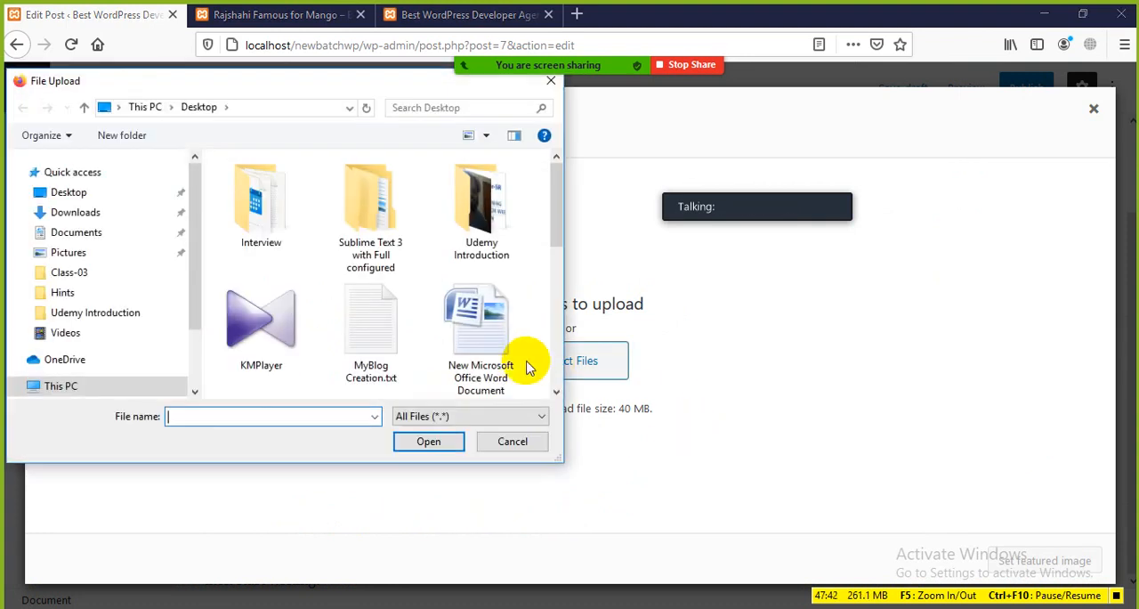
{"action": "scroll", "coordinate": [525, 367], "scroll_direction": "down", "scroll_amount": 1}
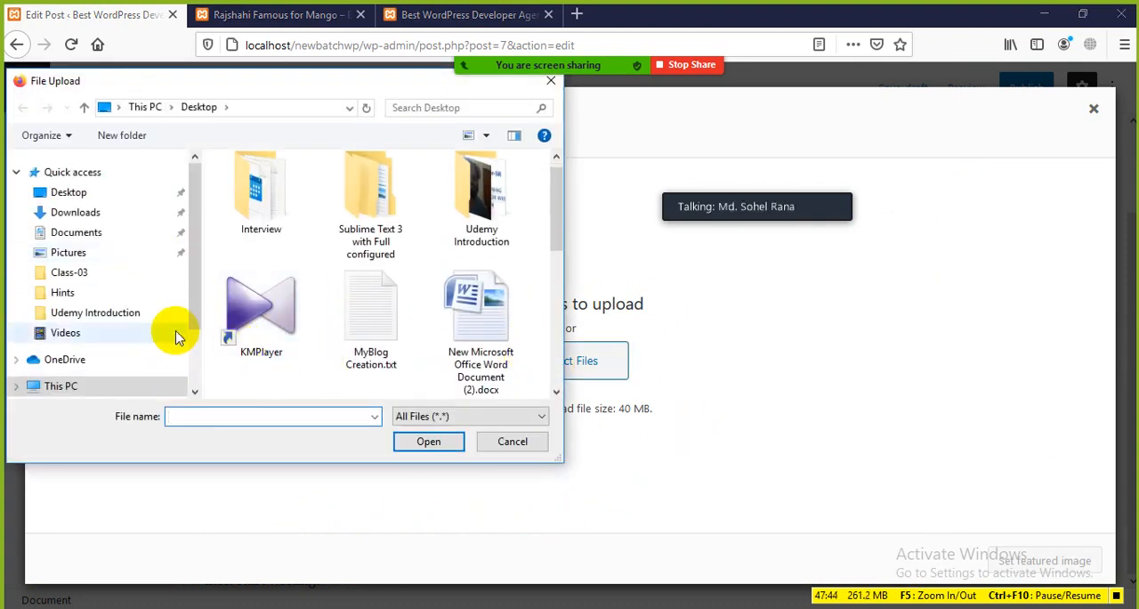
{"action": "left_click", "coordinate": [586, 31]}
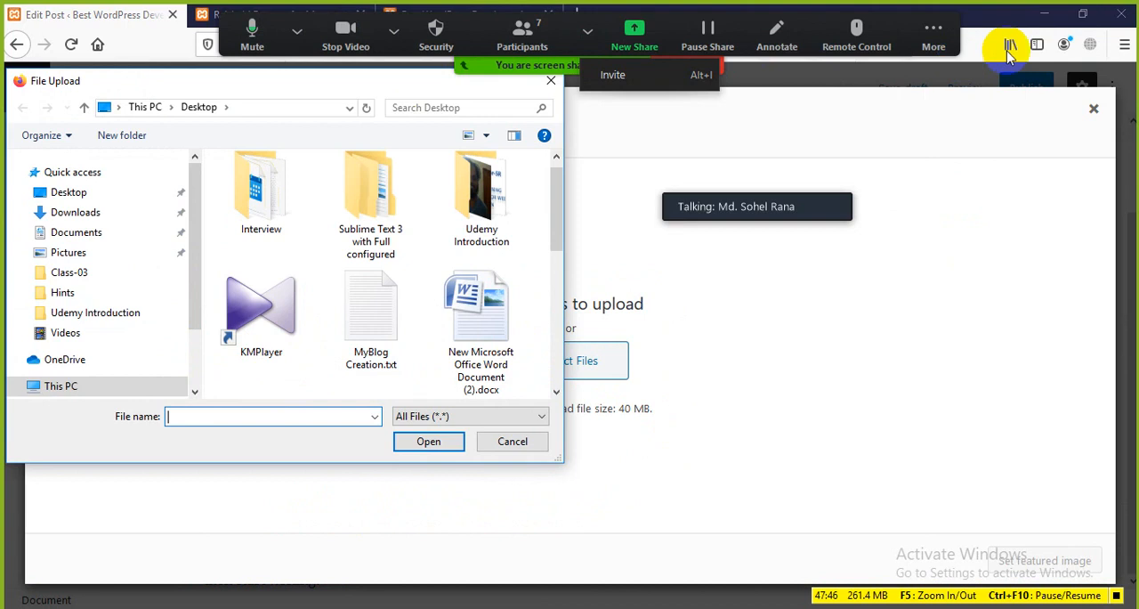
{"action": "left_click", "coordinate": [434, 607]}
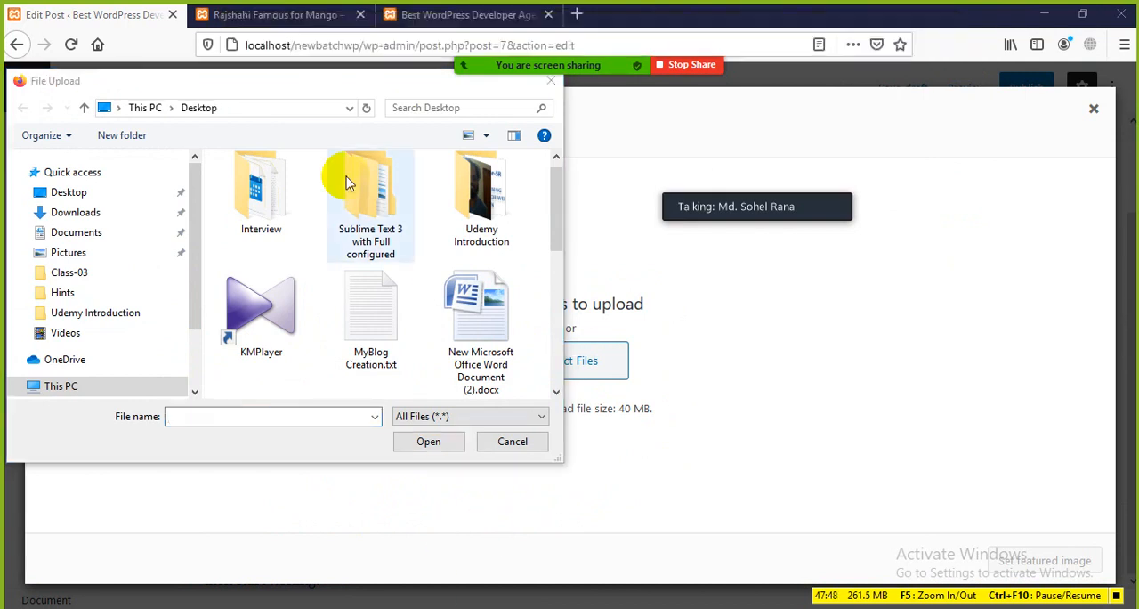
{"action": "left_click", "coordinate": [549, 82]}
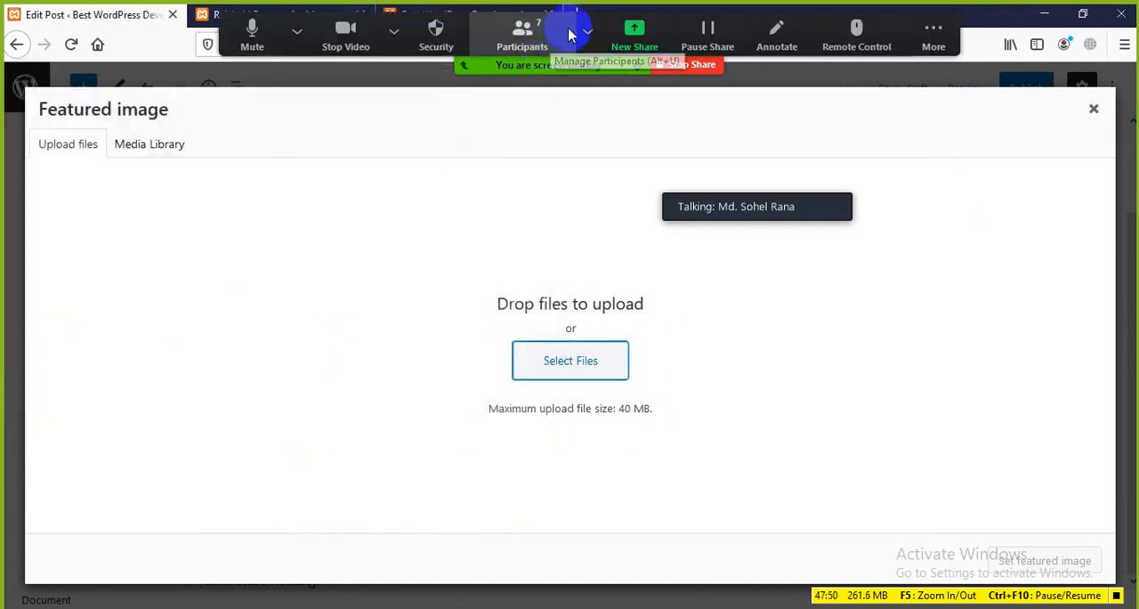
{"action": "left_click", "coordinate": [574, 32]}
{"action": "left_click", "coordinate": [608, 22]}
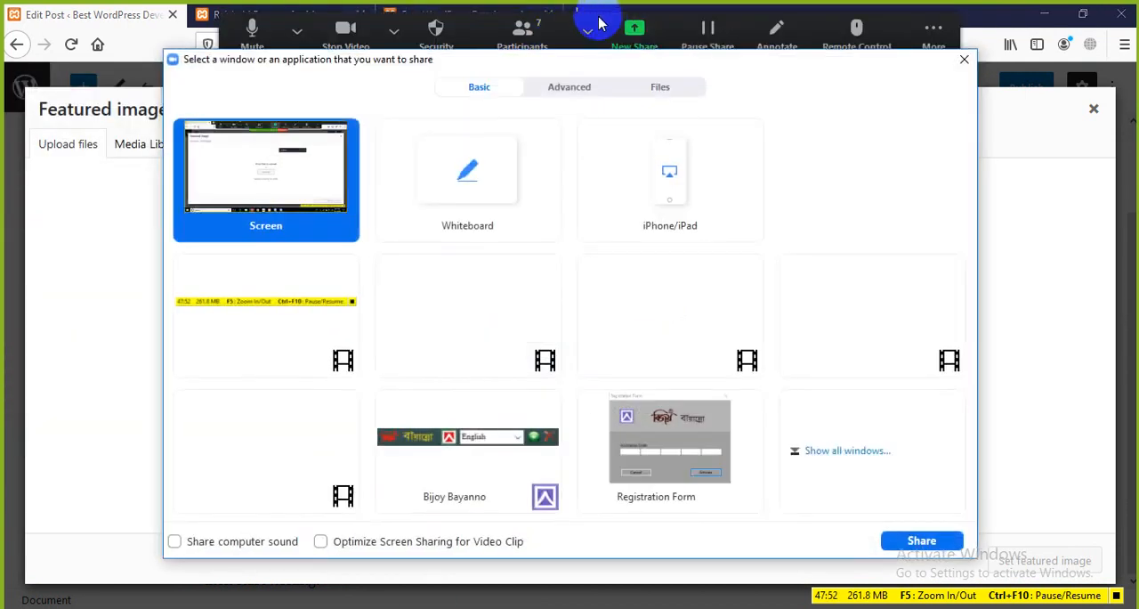
{"action": "left_click", "coordinate": [964, 59]}
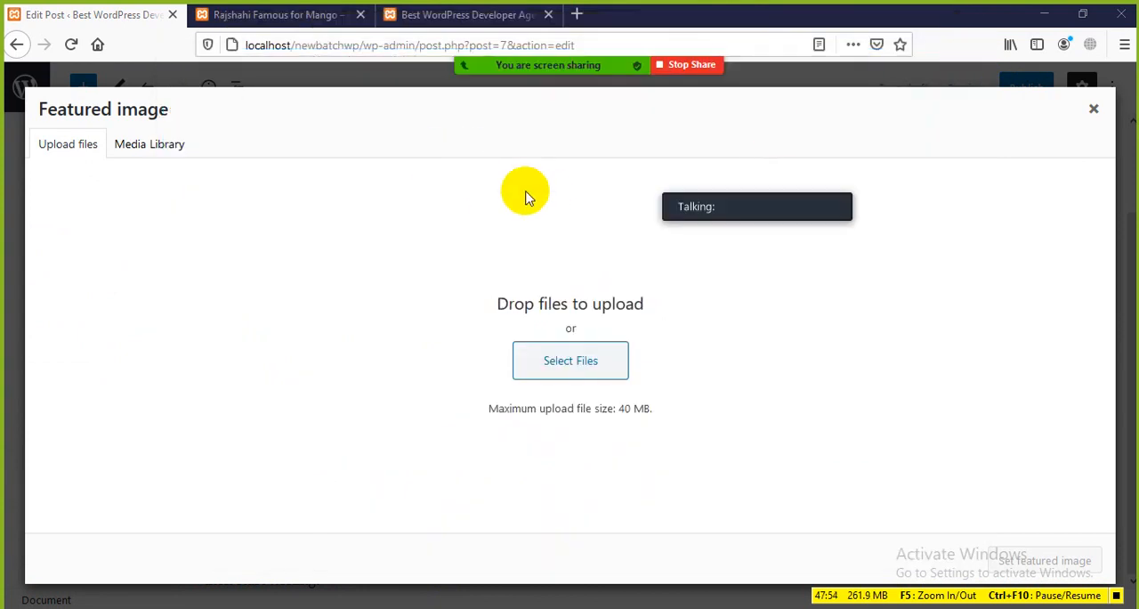
{"action": "key", "text": "super+d"}
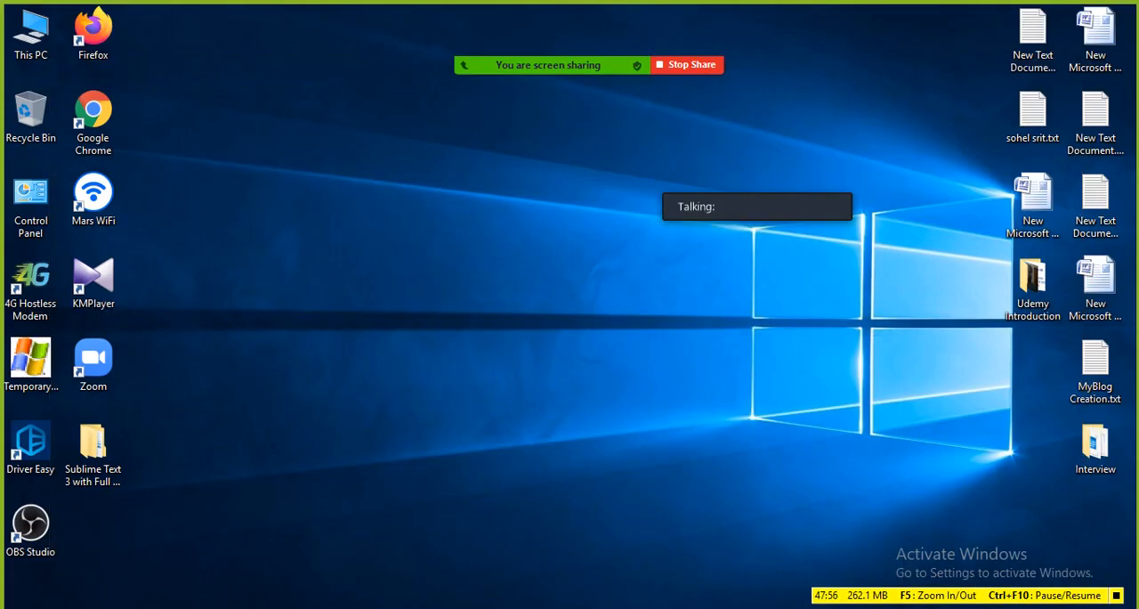
{"action": "key", "text": "super+d"}
{"action": "left_click", "coordinate": [283, 16]}
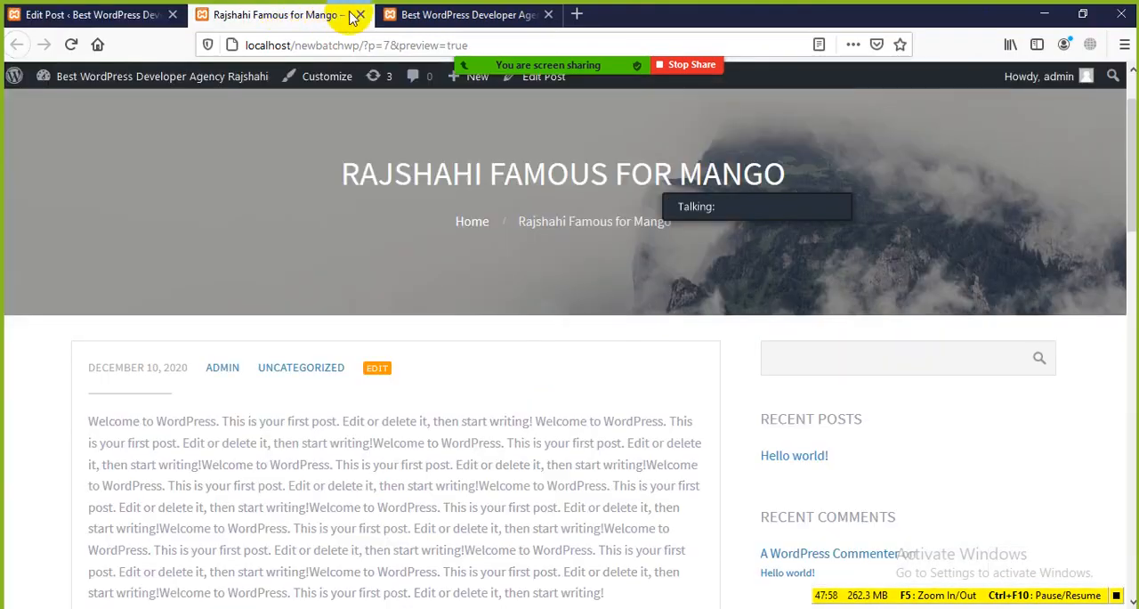
Open a new blank browser tab
{"action": "left_click", "coordinate": [577, 15]}
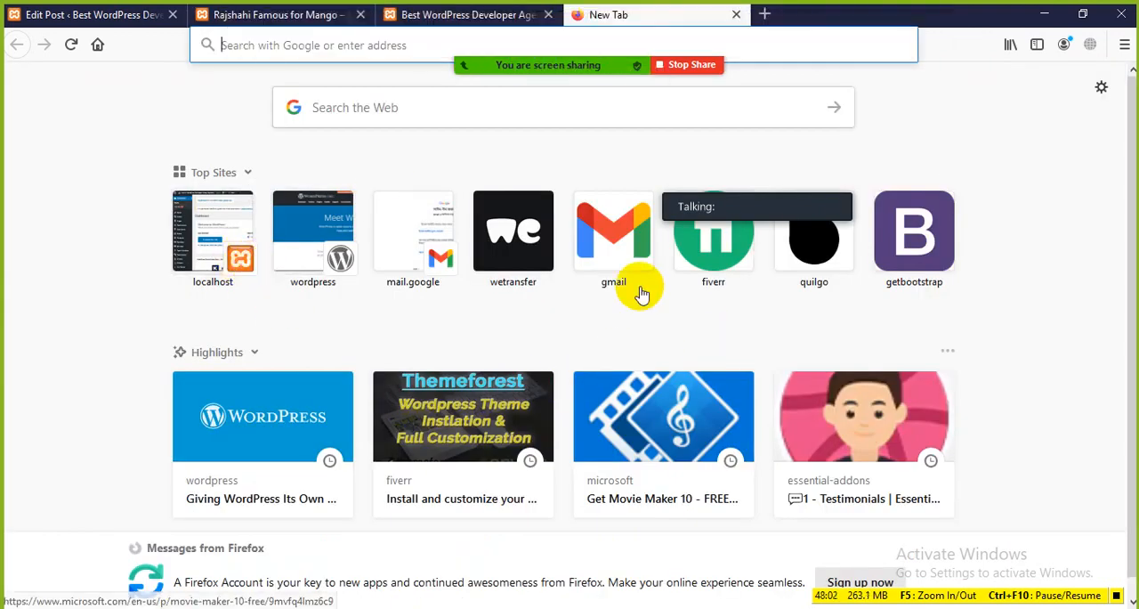
{"action": "key", "text": "Print"}
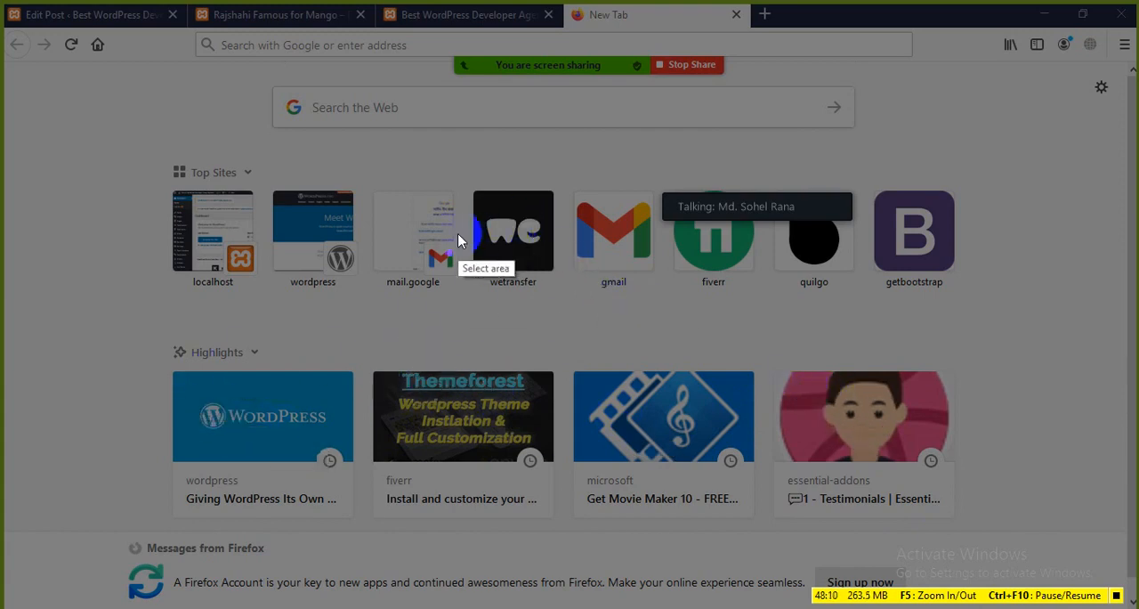
{"action": "mouse_move", "coordinate": [370, 367]}
{"action": "left_mouse_down"}
{"action": "mouse_move", "coordinate": [495, 413]}
{"action": "mouse_move", "coordinate": [553, 462]}
{"action": "left_mouse_up"}
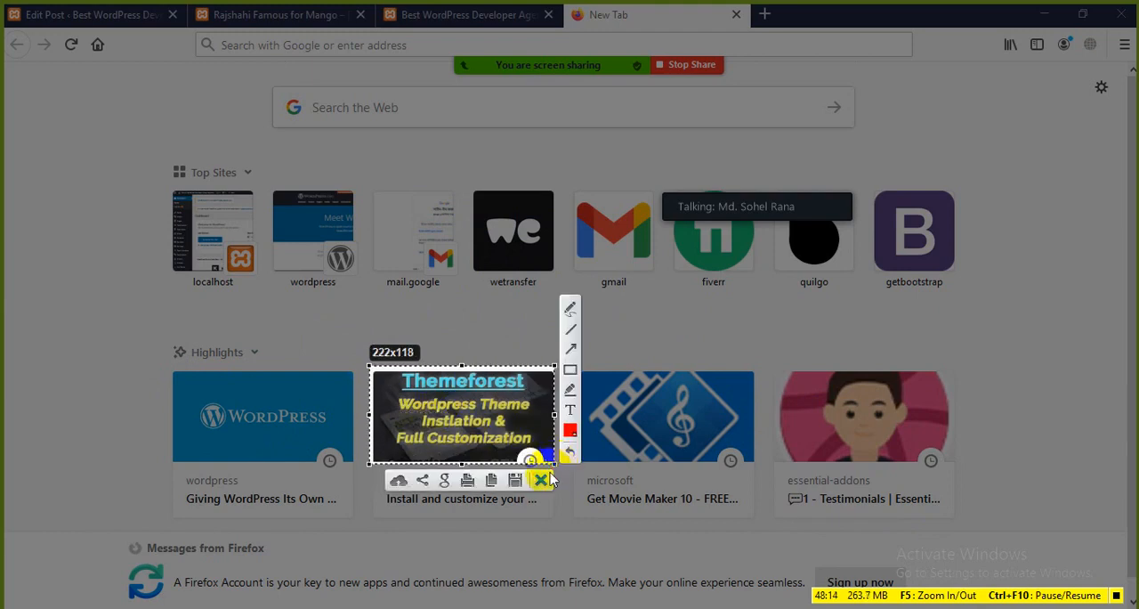
{"action": "left_click", "coordinate": [547, 480]}
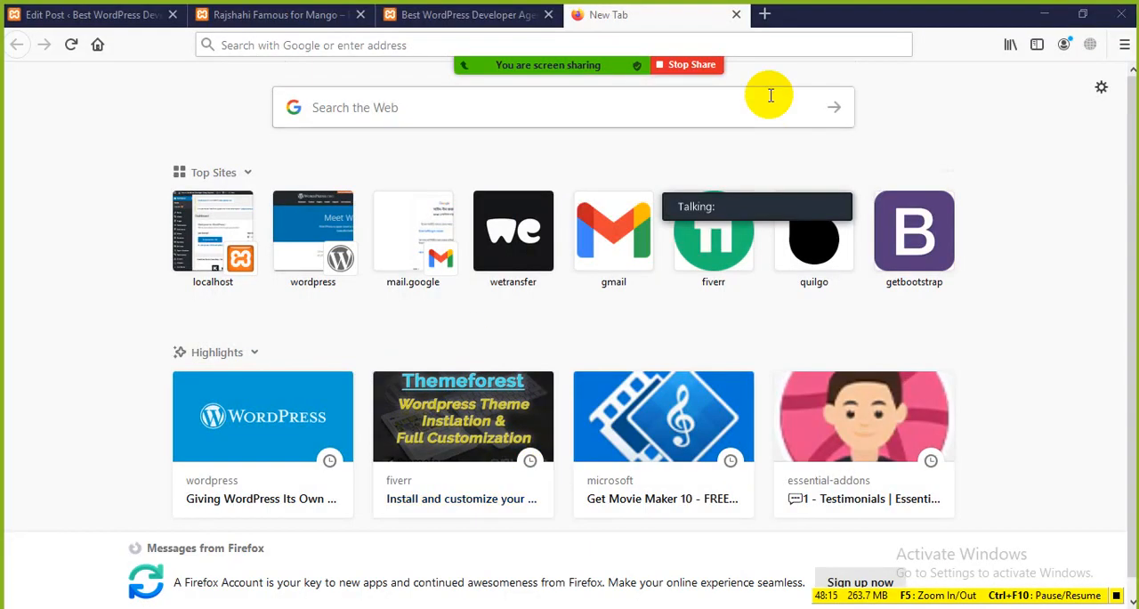
Search Google for mango and show the image results
{"action": "left_click", "coordinate": [730, 49]}
{"action": "type", "text": "mango"}
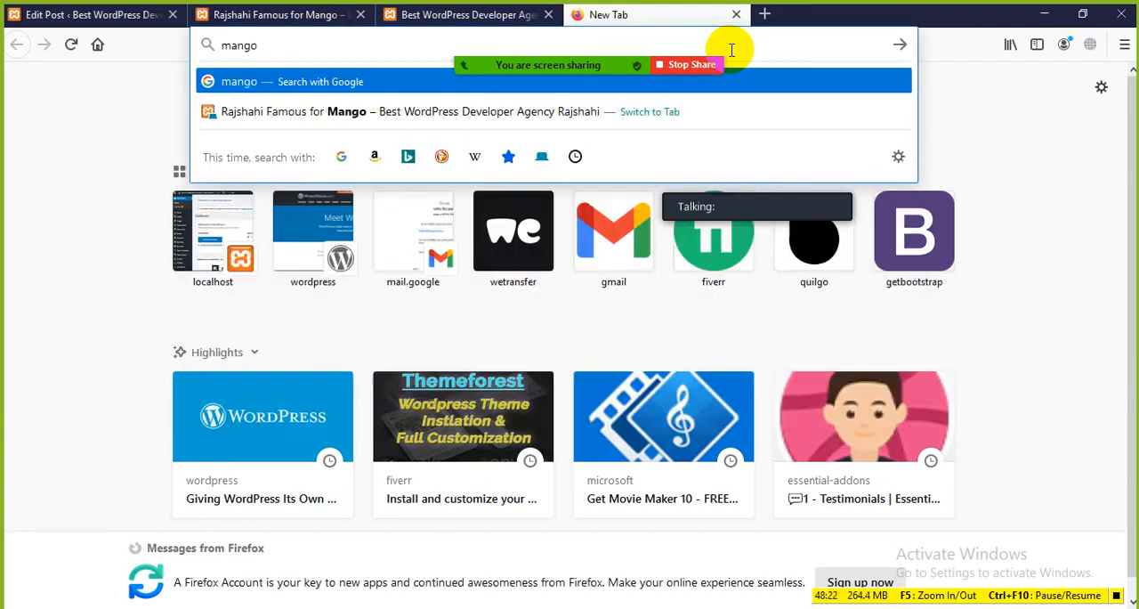
{"action": "key", "text": "Return"}
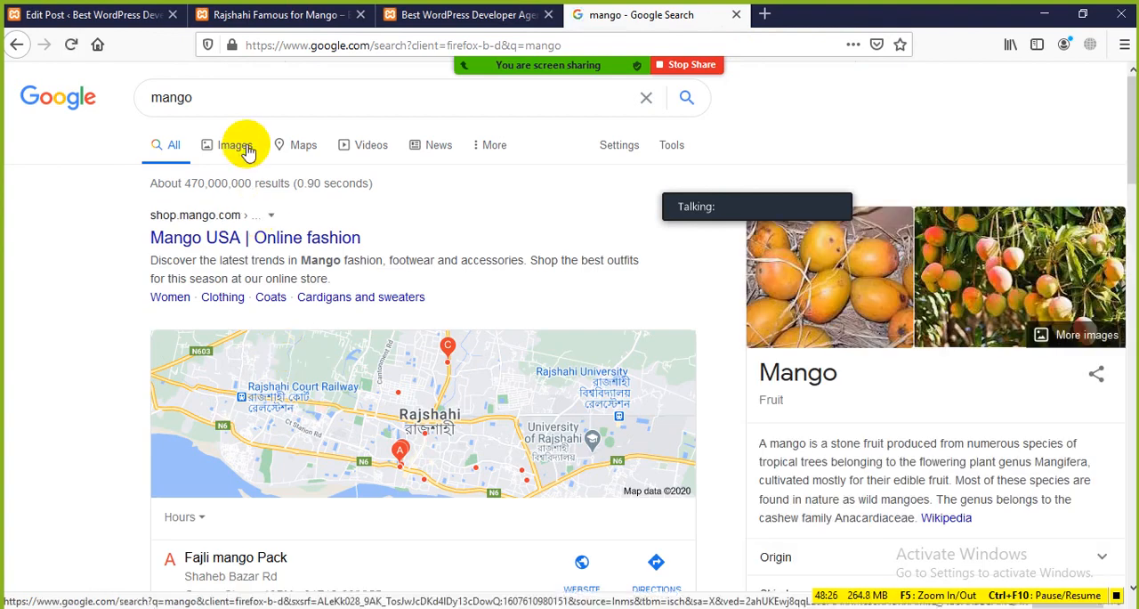
{"action": "left_click", "coordinate": [234, 148]}
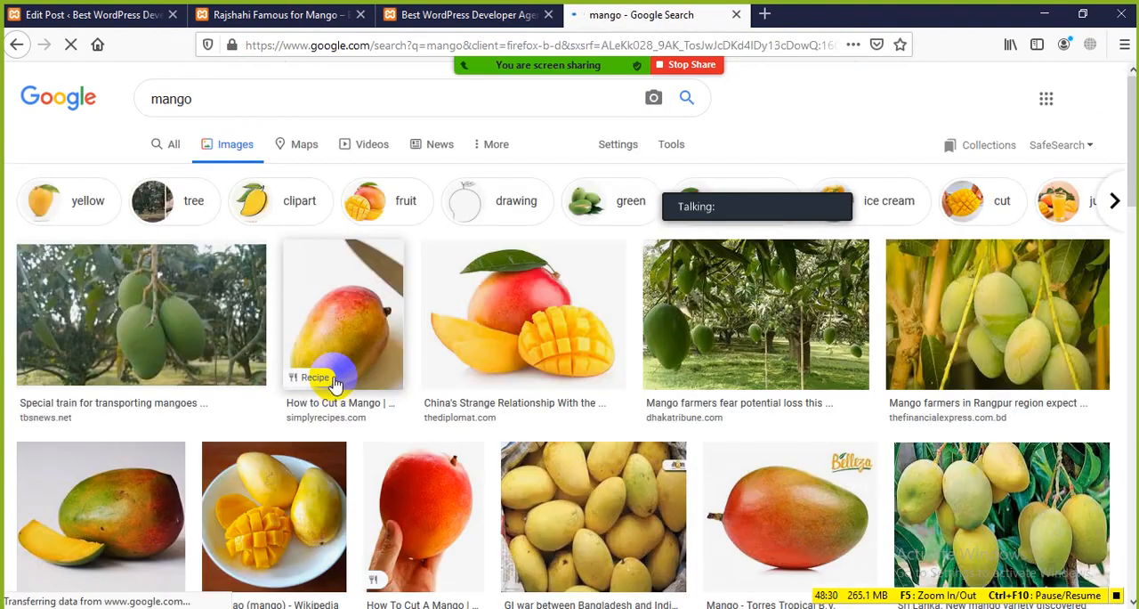
Save the Dhaka Tribune photo of green mangoes hanging in an orchard to the Desktop as index.jpg
{"action": "scroll", "coordinate": [331, 383], "scroll_direction": "down", "scroll_amount": 2}
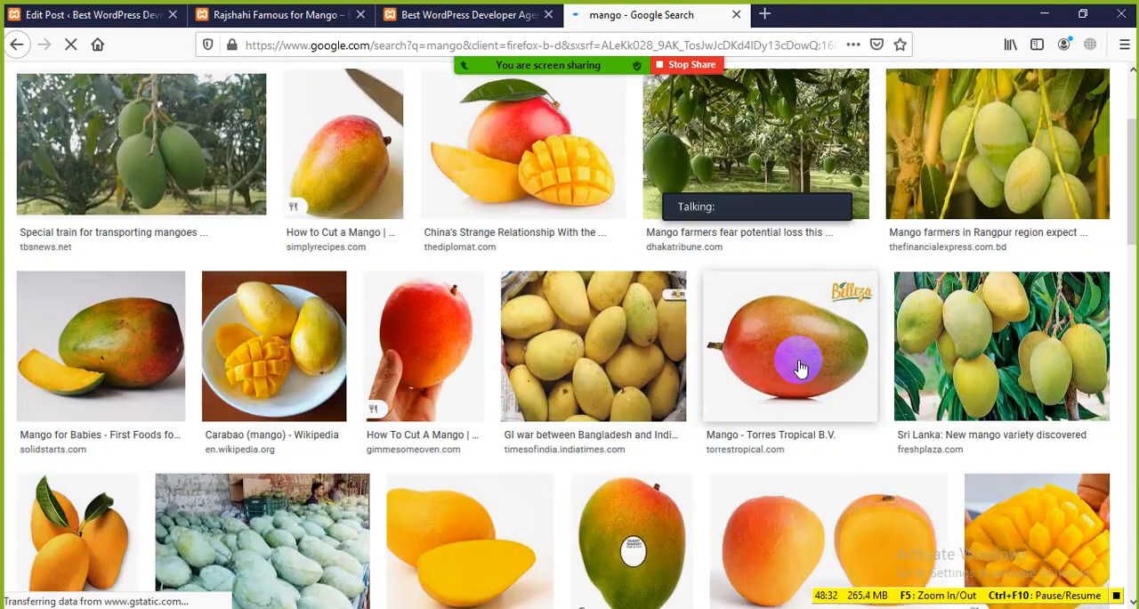
{"action": "scroll", "coordinate": [794, 354], "scroll_direction": "up", "scroll_amount": 2}
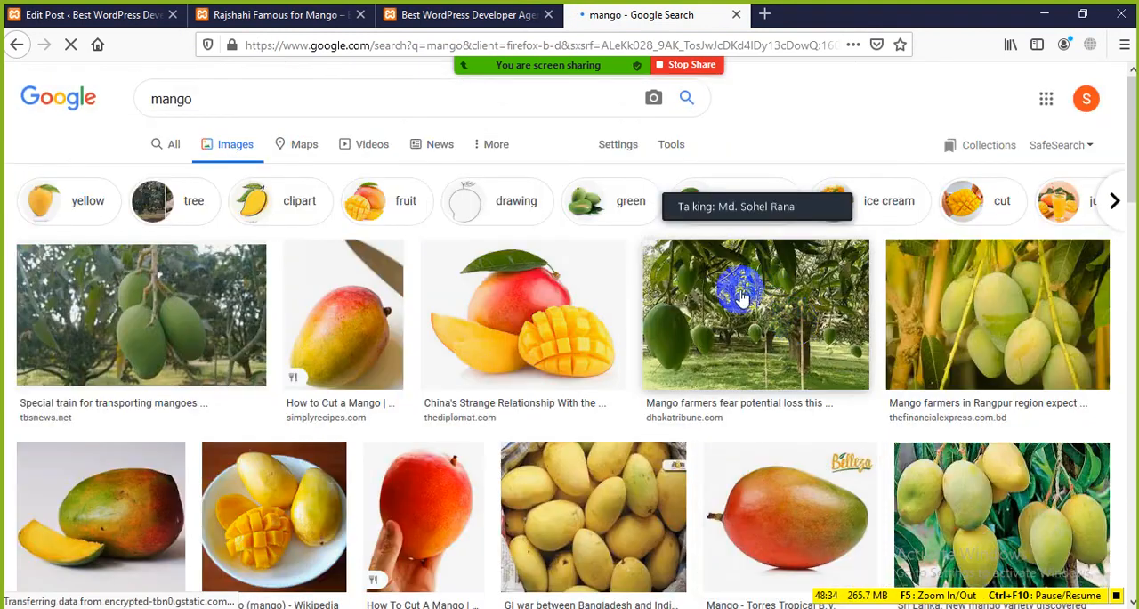
{"action": "left_click", "coordinate": [741, 296]}
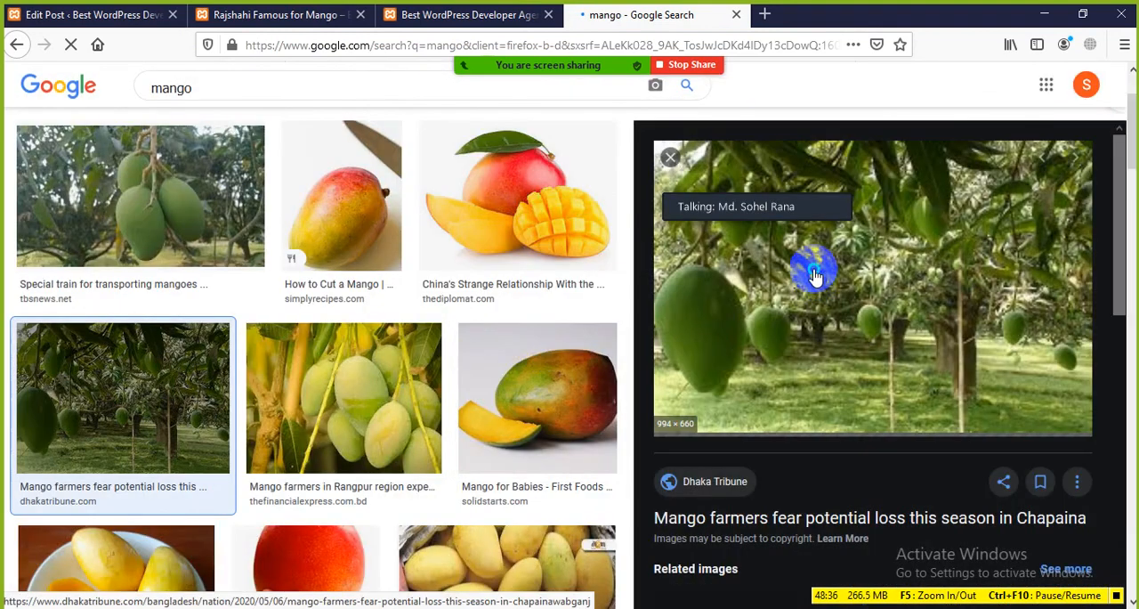
{"action": "right_click", "coordinate": [813, 274]}
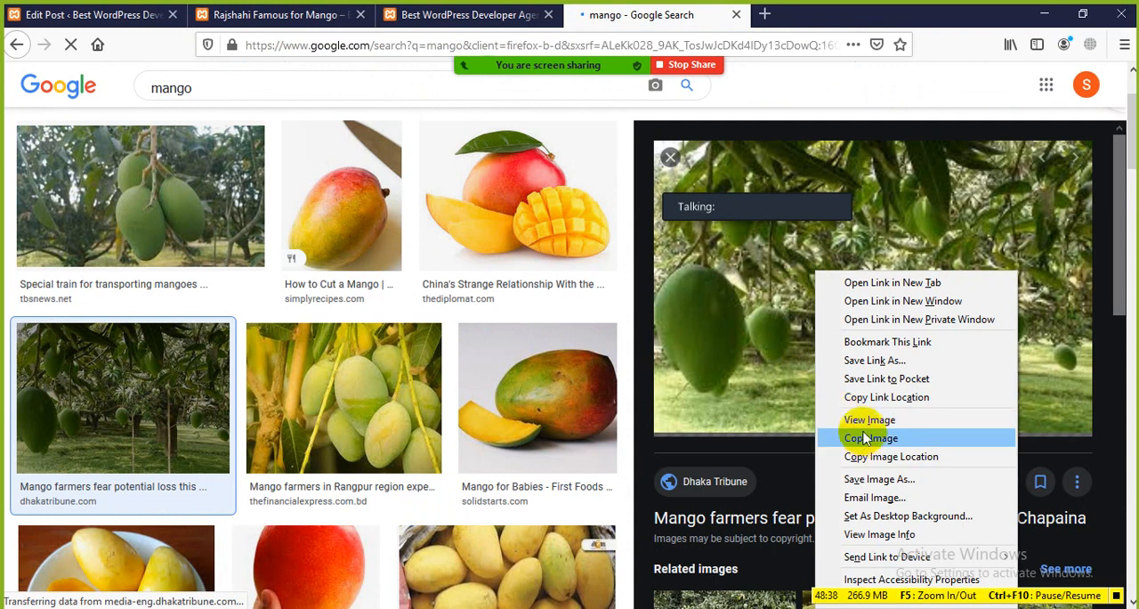
{"action": "left_click", "coordinate": [875, 479]}
{"action": "left_click", "coordinate": [311, 383]}
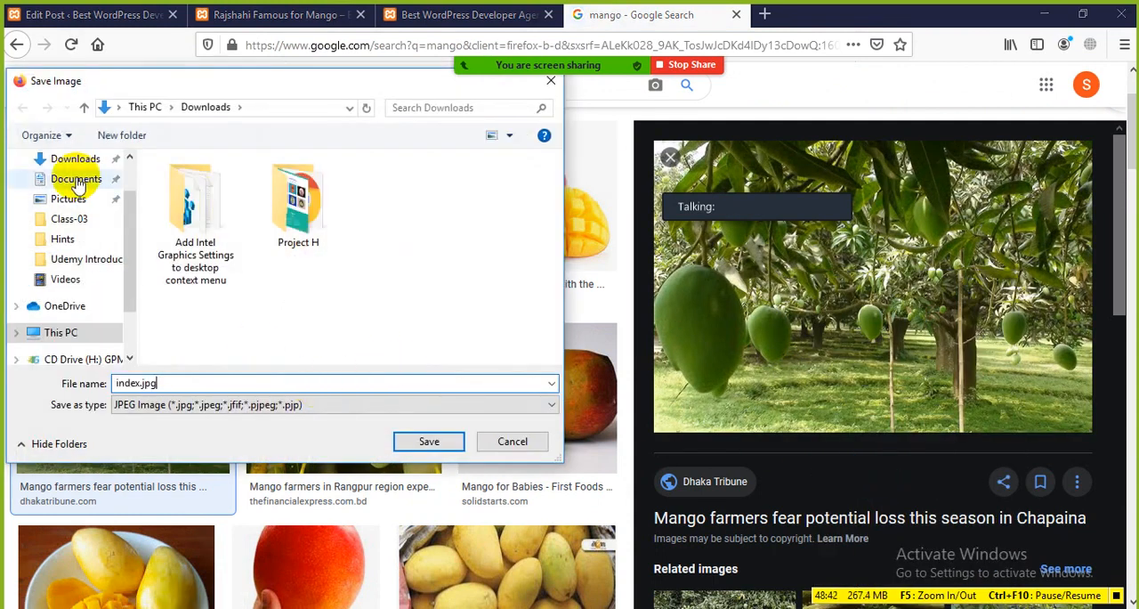
{"action": "scroll", "coordinate": [80, 186], "scroll_direction": "up", "scroll_amount": 2}
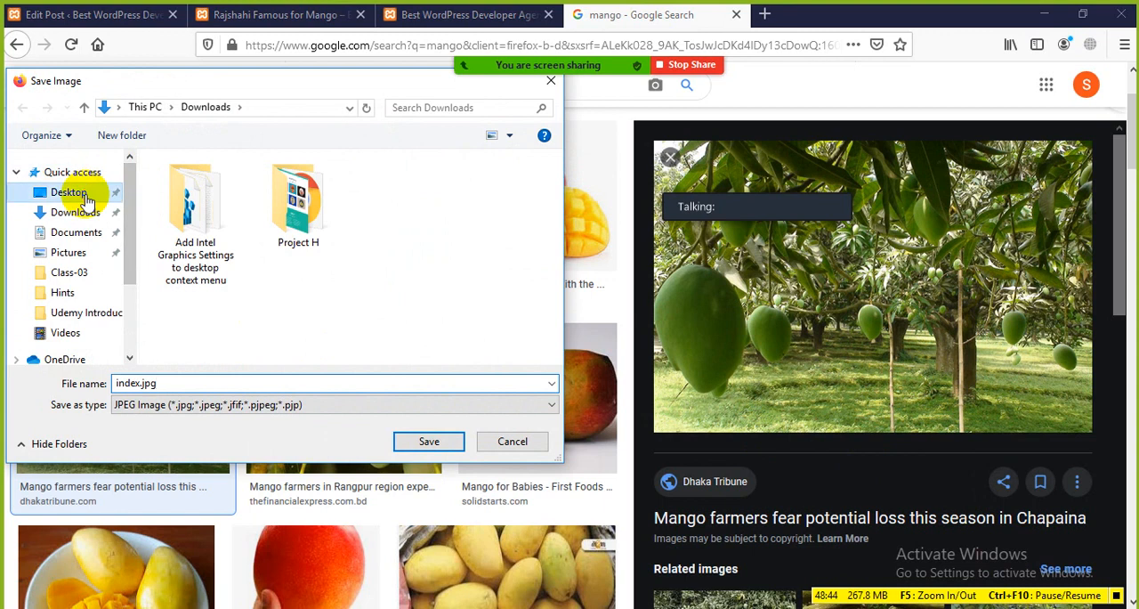
{"action": "left_click", "coordinate": [78, 192]}
{"action": "left_click", "coordinate": [431, 439]}
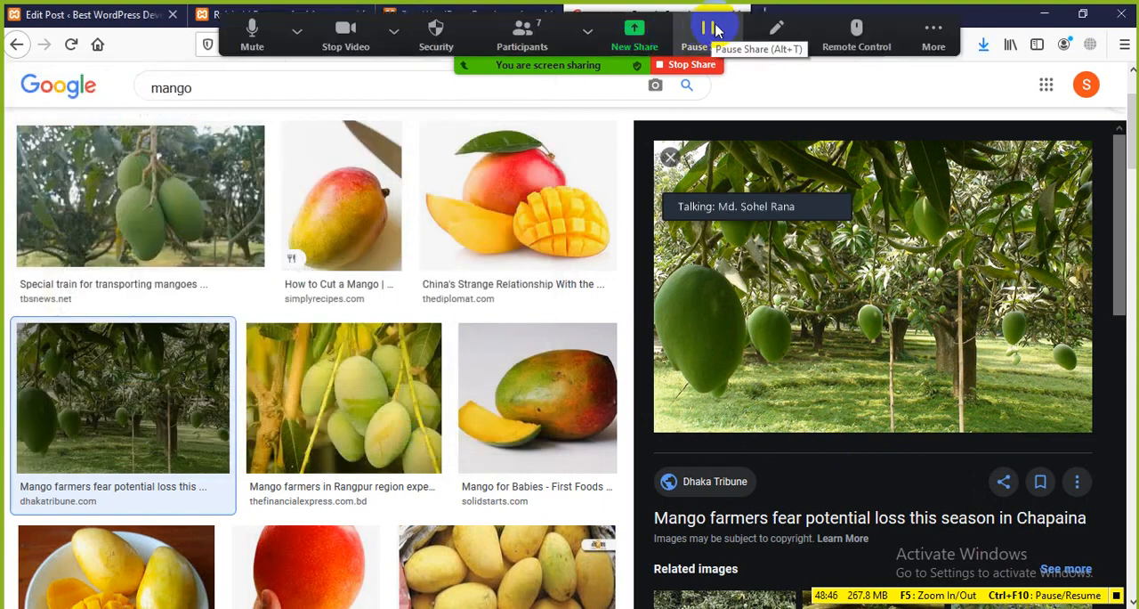
Close the Google image results and upload index.jpg from the Desktop as the post's featured image
{"action": "left_click", "coordinate": [737, 14]}
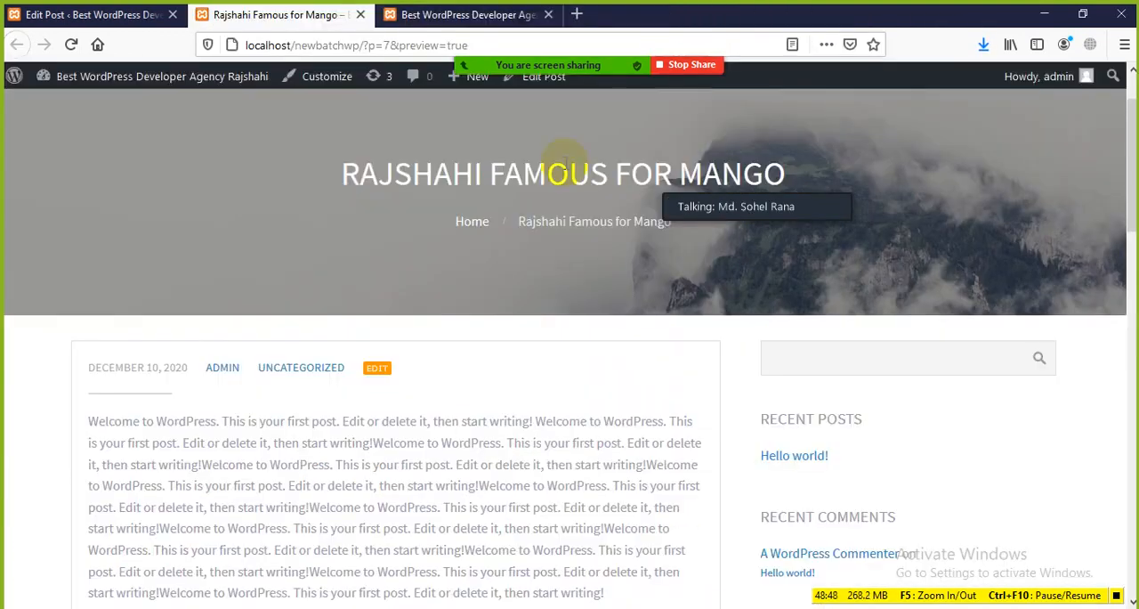
{"action": "scroll", "coordinate": [795, 449], "scroll_direction": "down", "scroll_amount": 1}
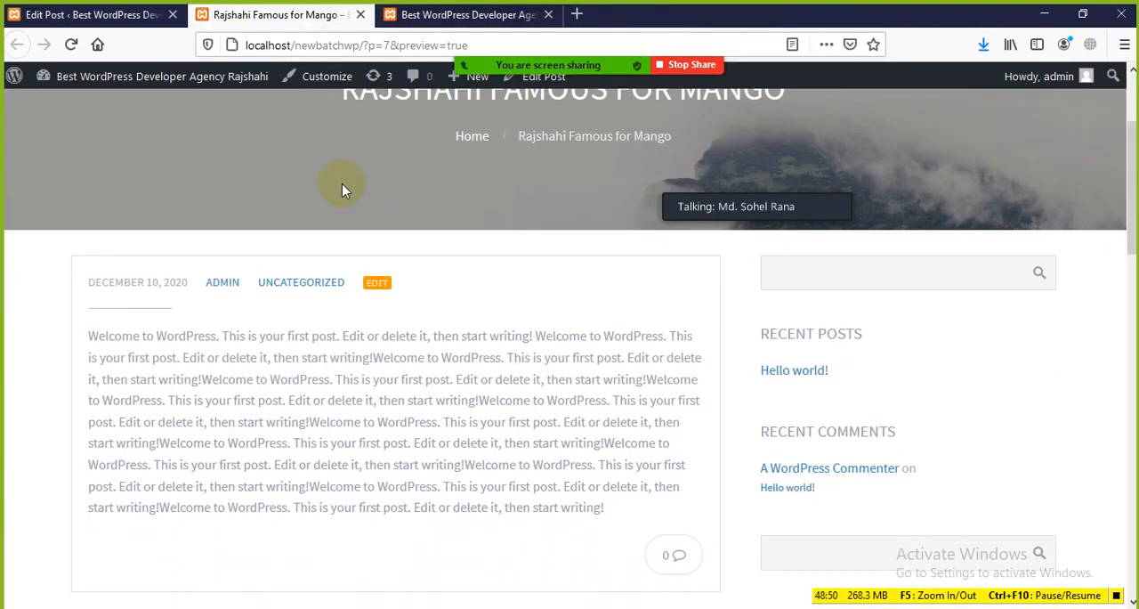
{"action": "left_click", "coordinate": [153, 15]}
{"action": "left_click", "coordinate": [591, 363]}
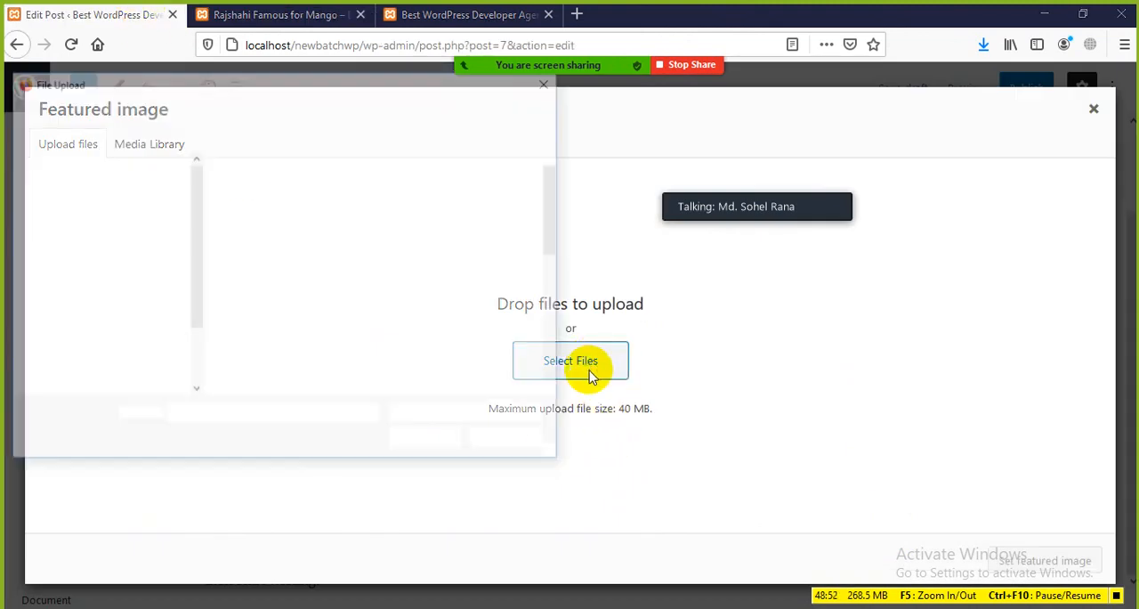
{"action": "left_click", "coordinate": [251, 330]}
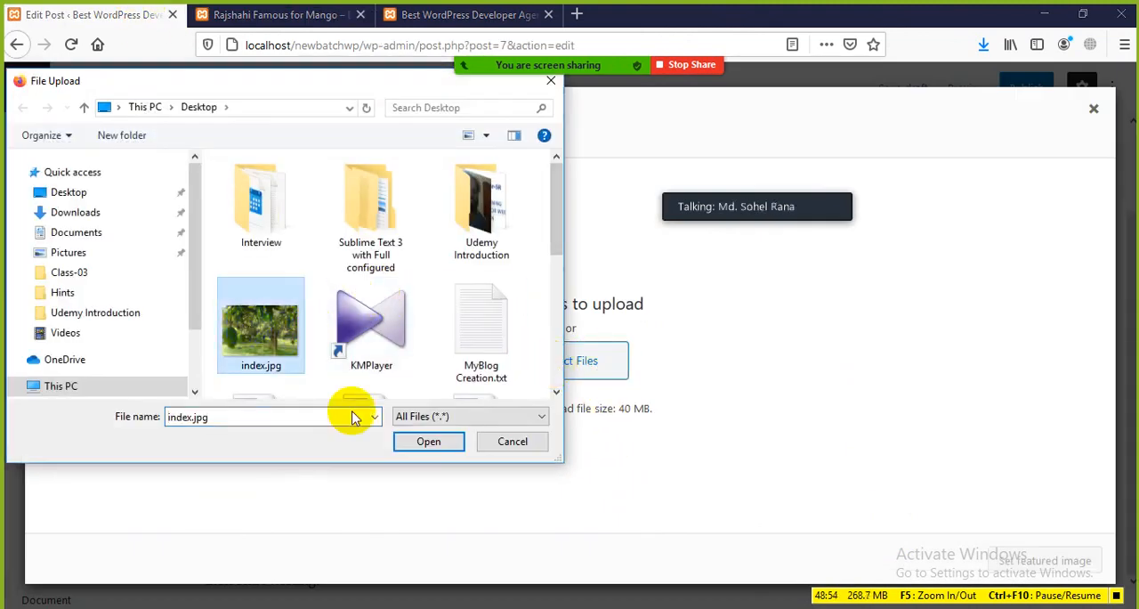
{"action": "left_click", "coordinate": [429, 442]}
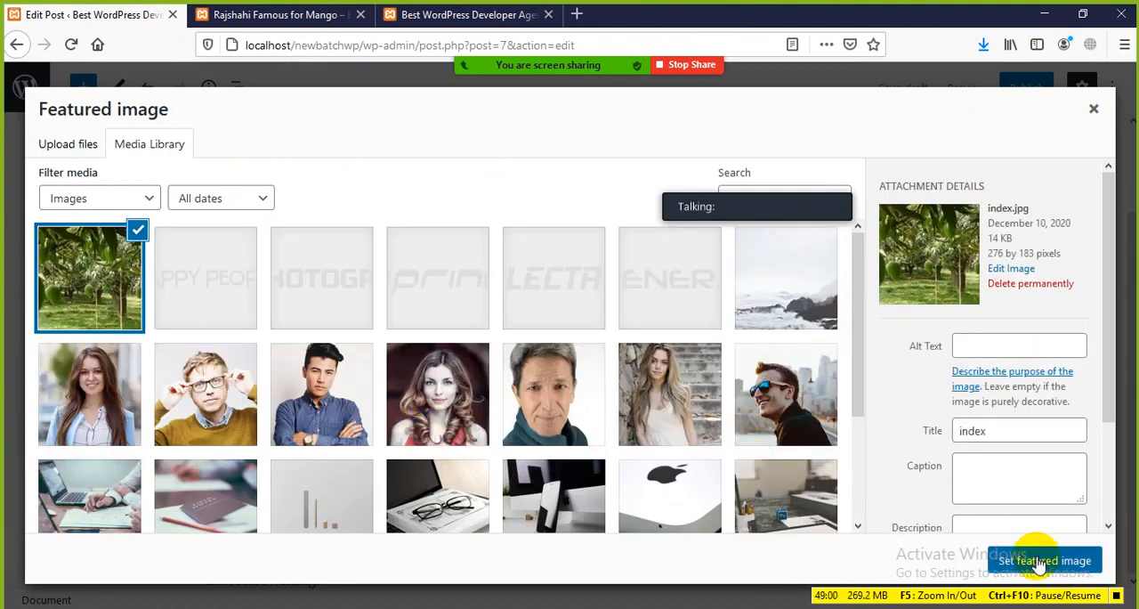
{"action": "left_click", "coordinate": [1041, 561]}
Publish the post Rajshahi Famous for Mango with its new category and featured image
{"action": "scroll", "coordinate": [770, 442], "scroll_direction": "down", "scroll_amount": 3}
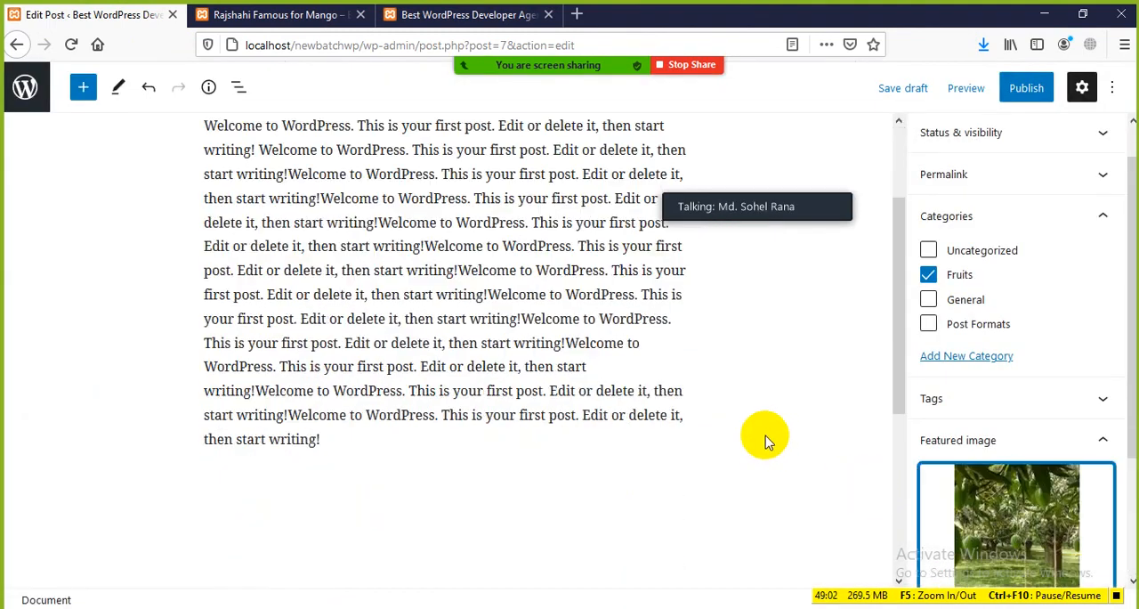
{"action": "scroll", "coordinate": [1005, 481], "scroll_direction": "down", "scroll_amount": 3}
{"action": "scroll", "coordinate": [862, 472], "scroll_direction": "up", "scroll_amount": 3}
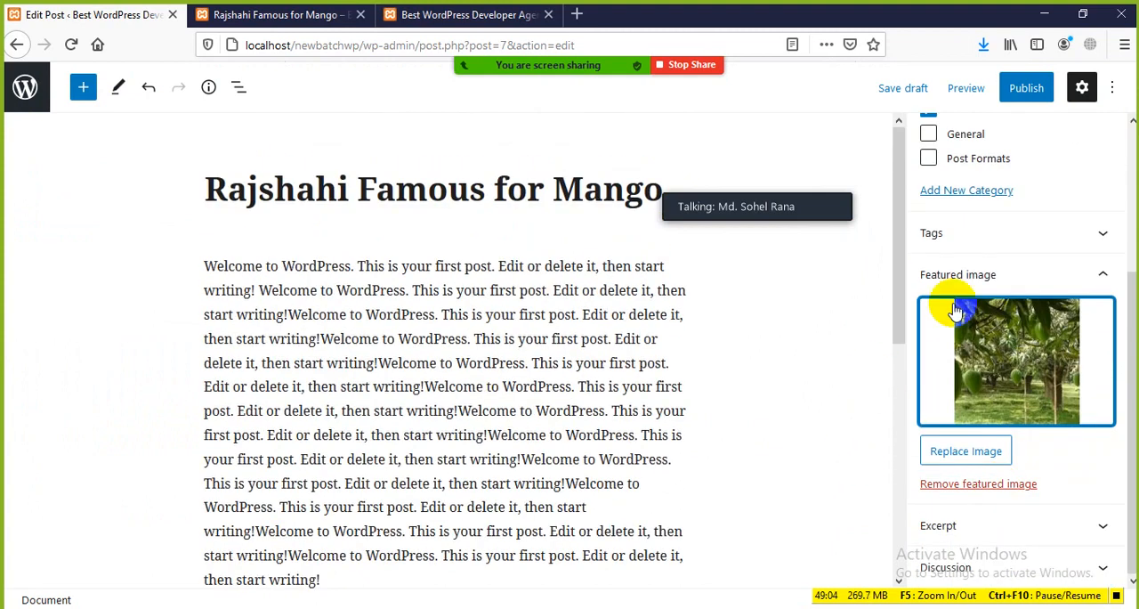
{"action": "left_click", "coordinate": [1025, 88]}
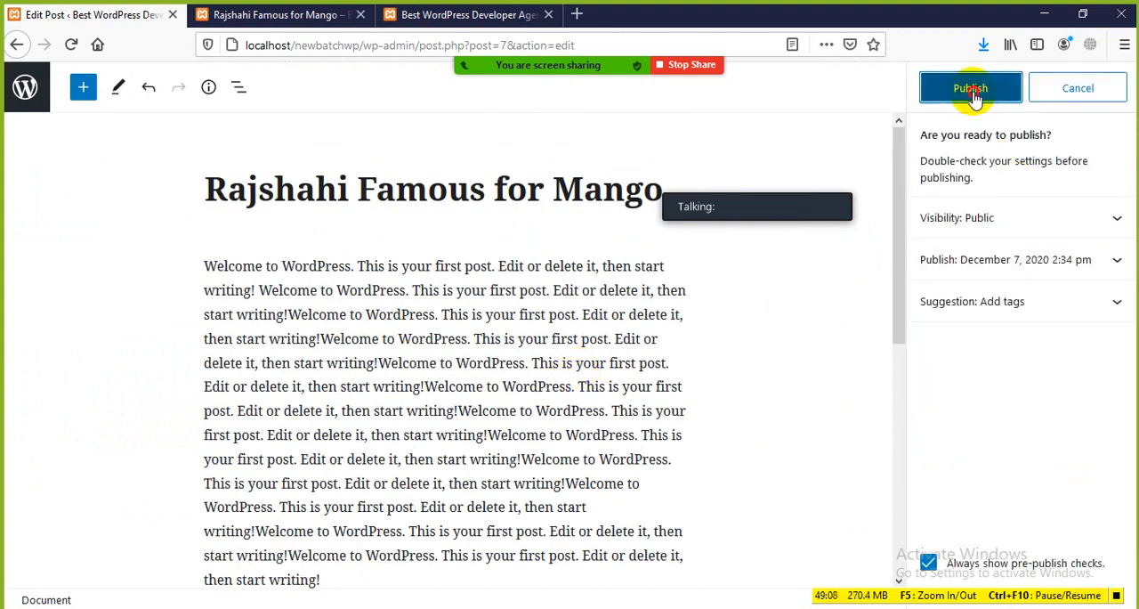
{"action": "left_click", "coordinate": [970, 87]}
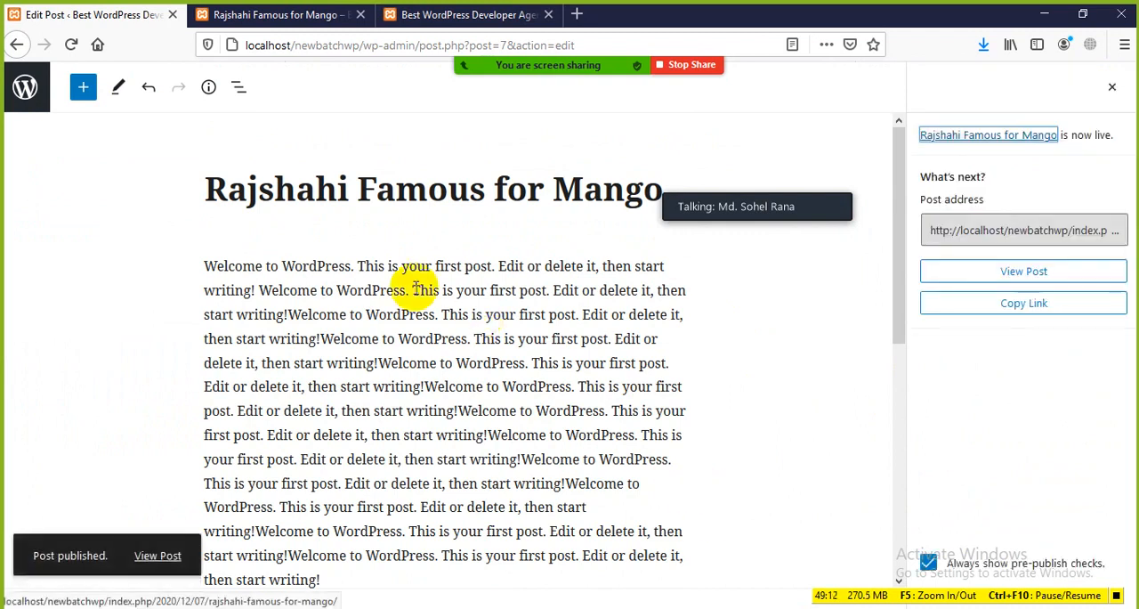
Reload the Rajshahi Famous for Mango post page and examine its featured image and category
{"action": "left_click", "coordinate": [259, 16]}
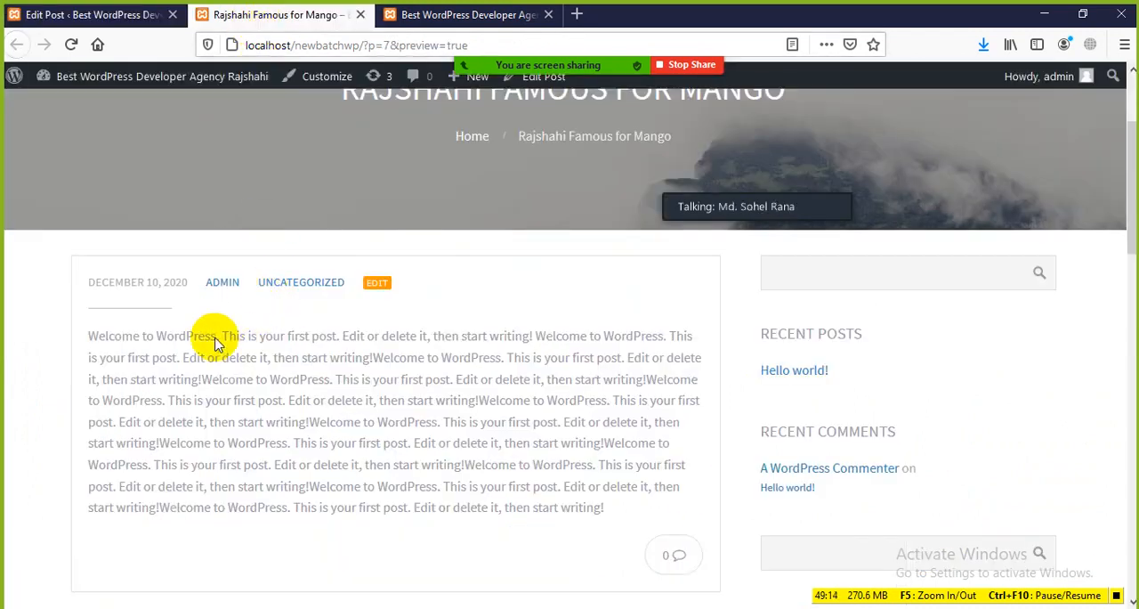
{"action": "left_click", "coordinate": [71, 46]}
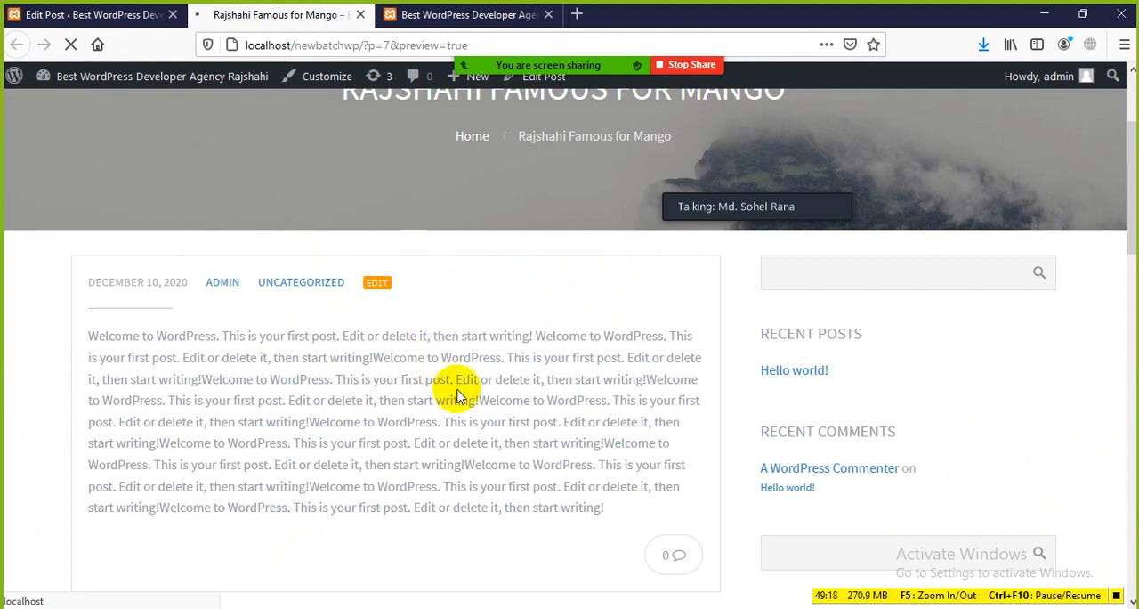
{"action": "scroll", "coordinate": [481, 405], "scroll_direction": "down", "scroll_amount": 3}
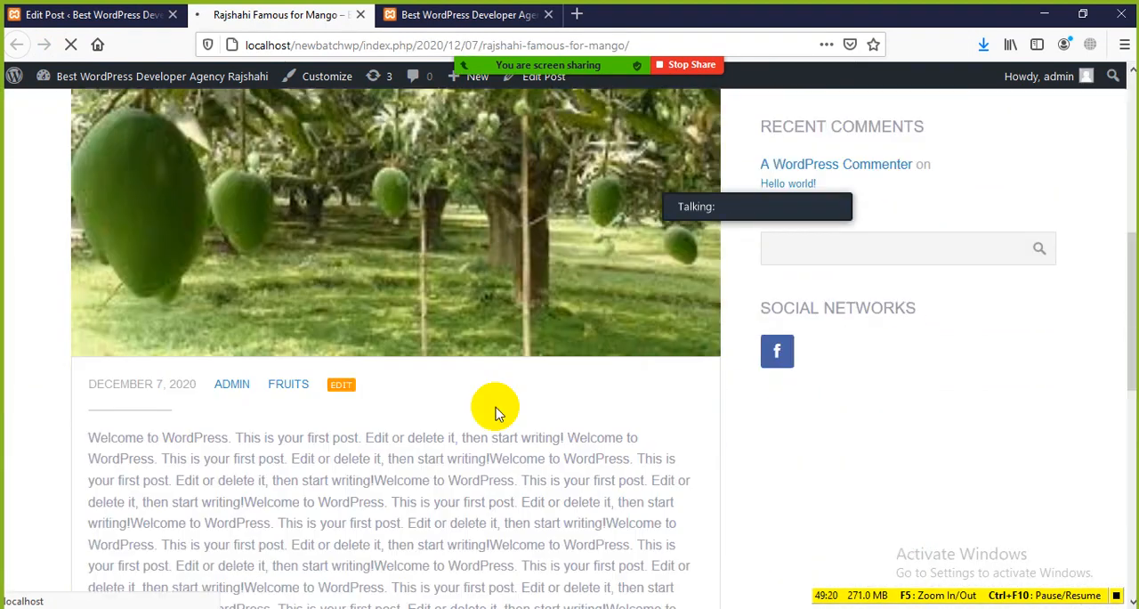
{"action": "scroll", "coordinate": [400, 315], "scroll_direction": "up", "scroll_amount": 3}
{"action": "scroll", "coordinate": [447, 311], "scroll_direction": "down", "scroll_amount": 3}
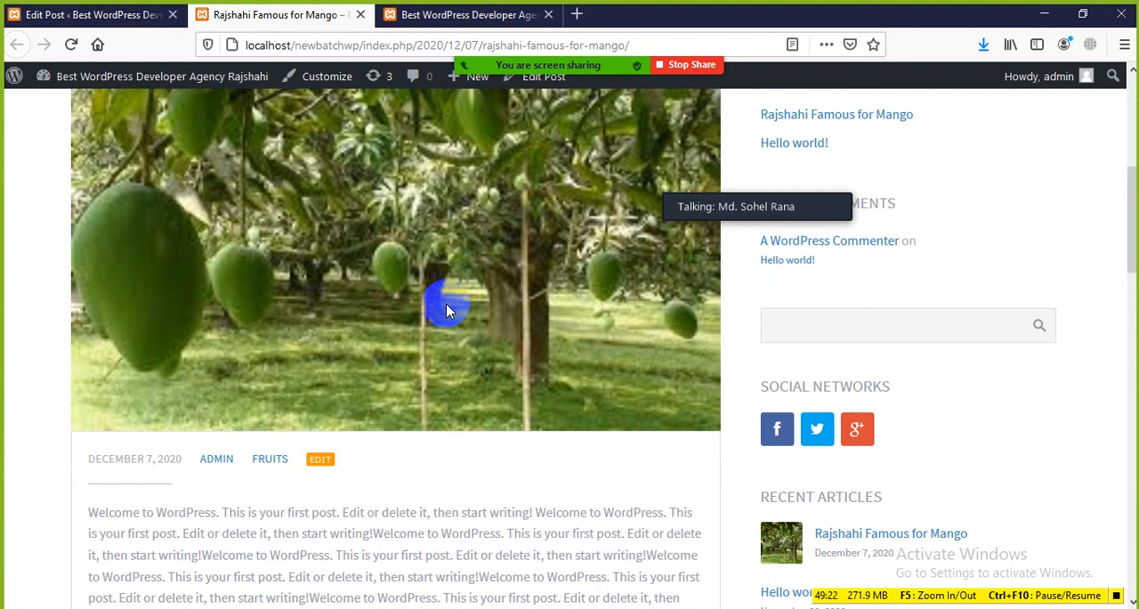
{"action": "scroll", "coordinate": [472, 267], "scroll_direction": "up", "scroll_amount": 3}
{"action": "scroll", "coordinate": [428, 316], "scroll_direction": "down", "scroll_amount": 3}
{"action": "scroll", "coordinate": [428, 317], "scroll_direction": "down", "scroll_amount": 1}
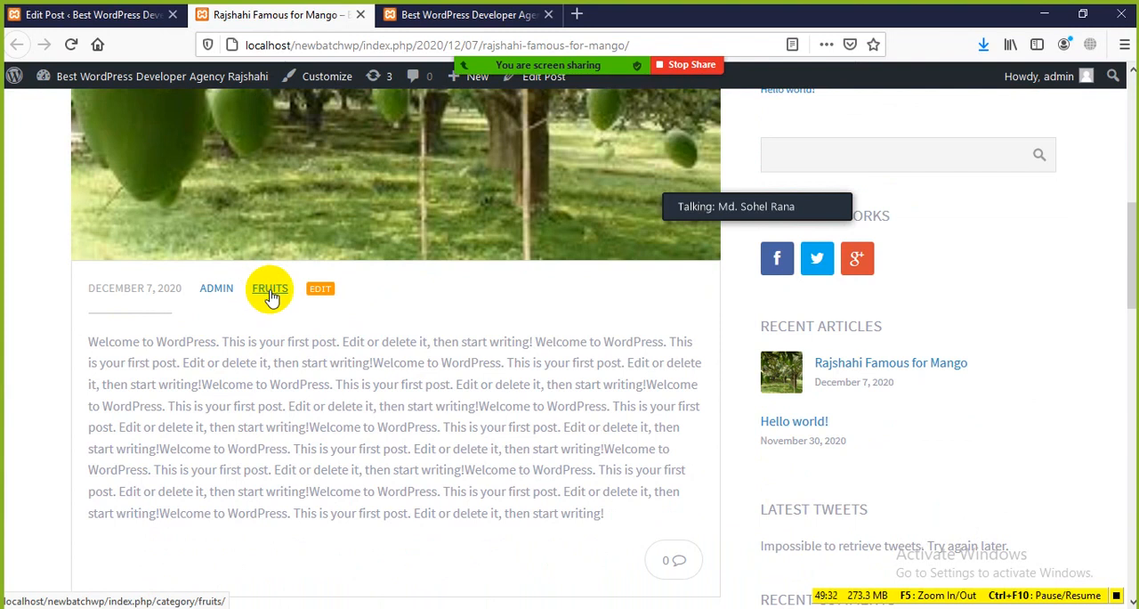
{"action": "scroll", "coordinate": [276, 301], "scroll_direction": "up", "scroll_amount": 2}
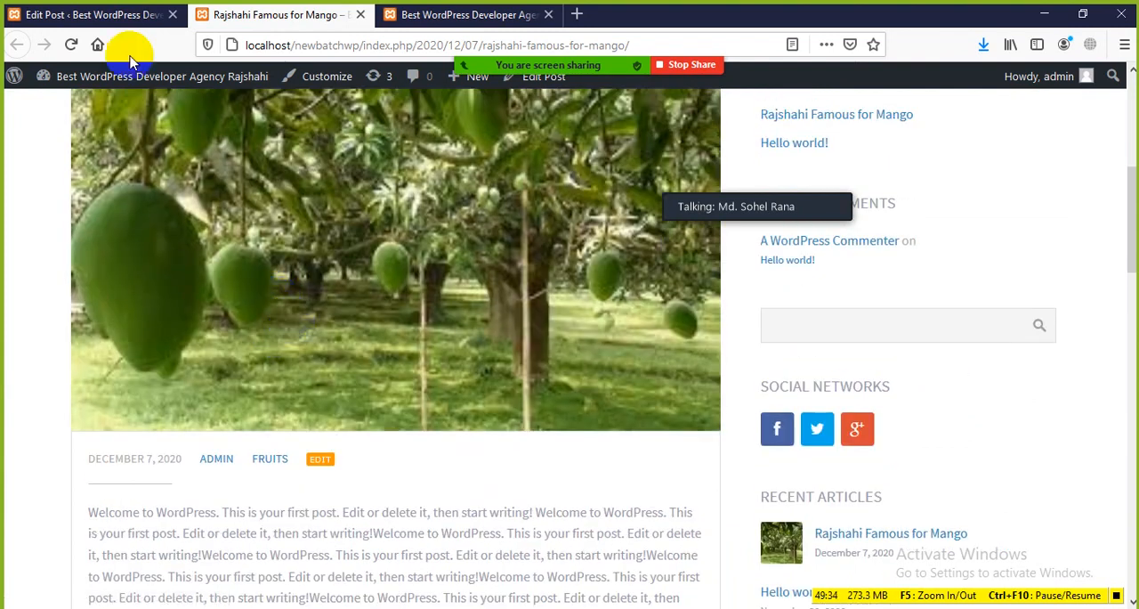
Return to the post editor, dismiss the publish confirmation, and collapse the Categories and Featured image sections
{"action": "left_click", "coordinate": [120, 16]}
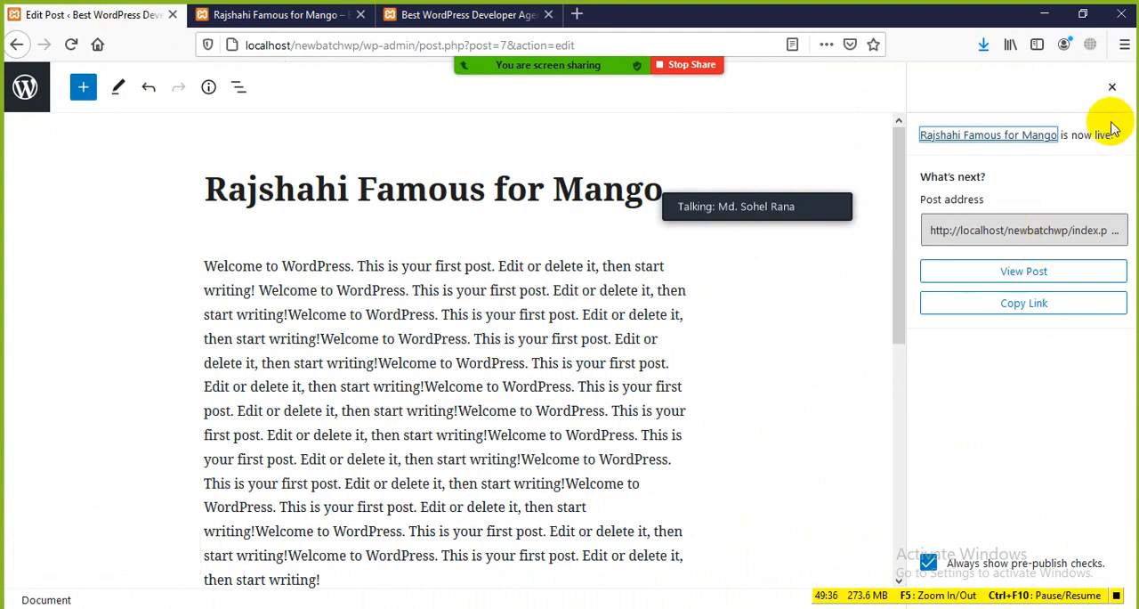
{"action": "left_click", "coordinate": [1112, 92]}
{"action": "scroll", "coordinate": [992, 191], "scroll_direction": "up", "scroll_amount": 5}
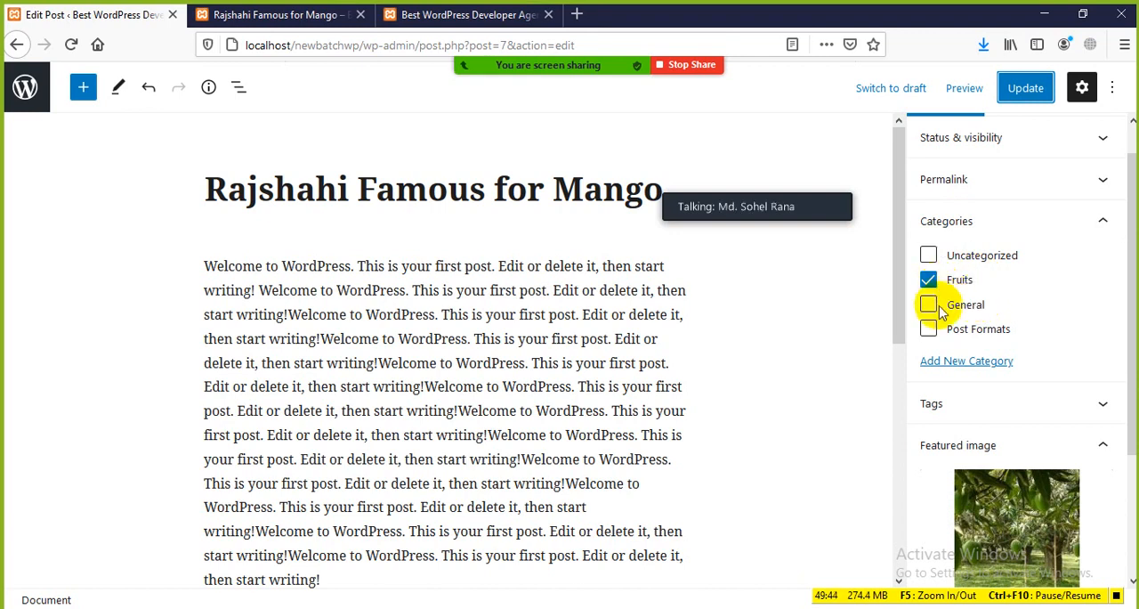
{"action": "left_click", "coordinate": [1099, 222]}
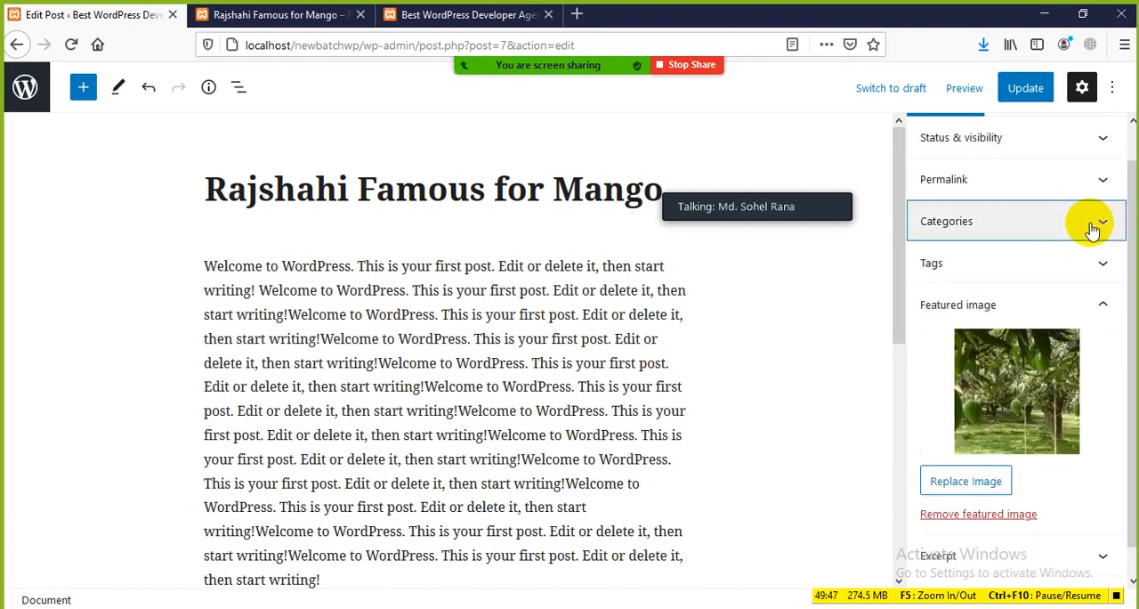
{"action": "left_click", "coordinate": [1101, 304]}
{"action": "left_click", "coordinate": [283, 15]}
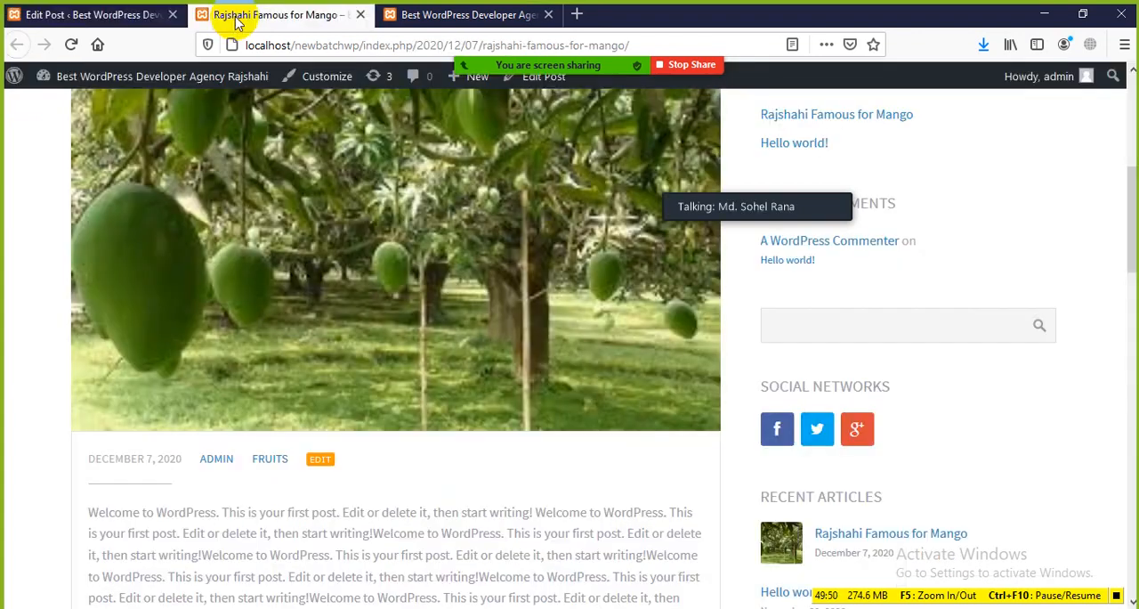
{"action": "left_click", "coordinate": [125, 15]}
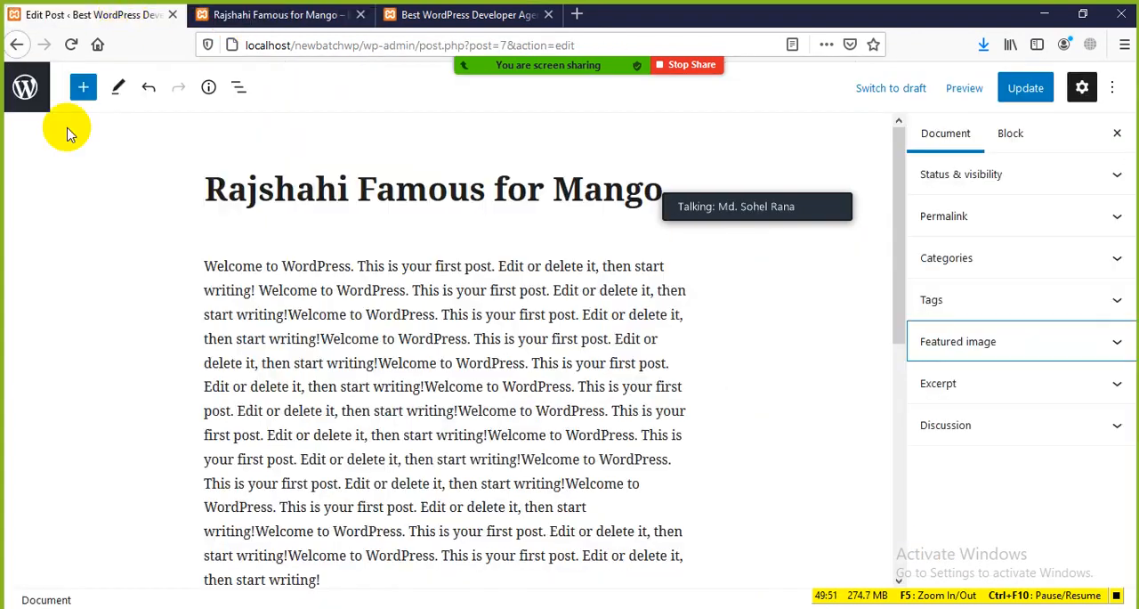
Leave the post editor and open the site's Writing Settings page
{"action": "left_click", "coordinate": [10, 45]}
{"action": "scroll", "coordinate": [84, 472], "scroll_direction": "down", "scroll_amount": 3}
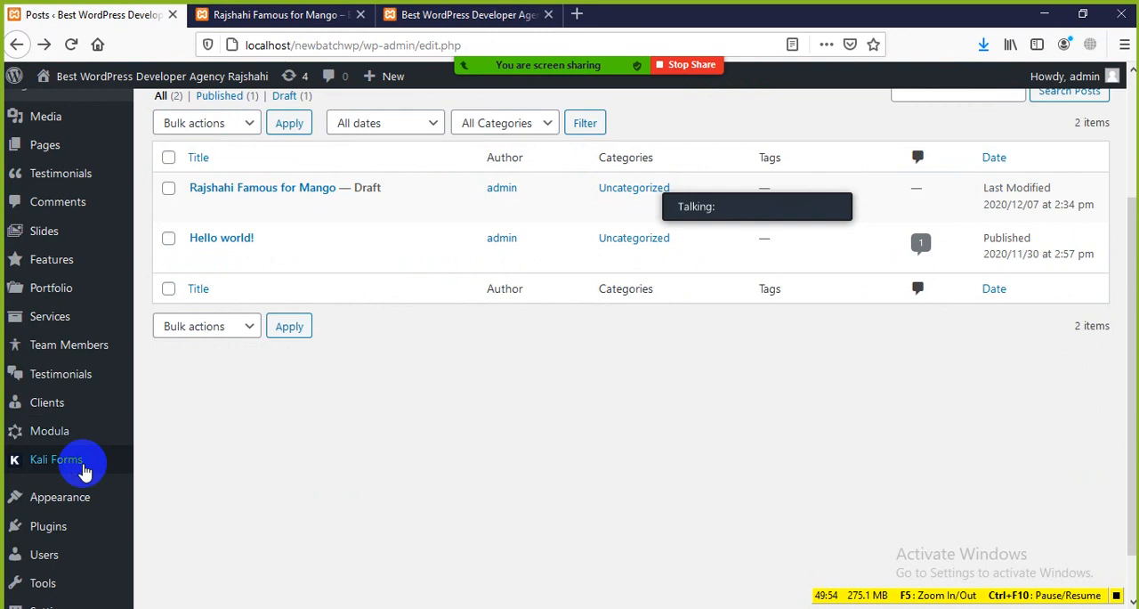
{"action": "scroll", "coordinate": [53, 498], "scroll_direction": "down", "scroll_amount": 1}
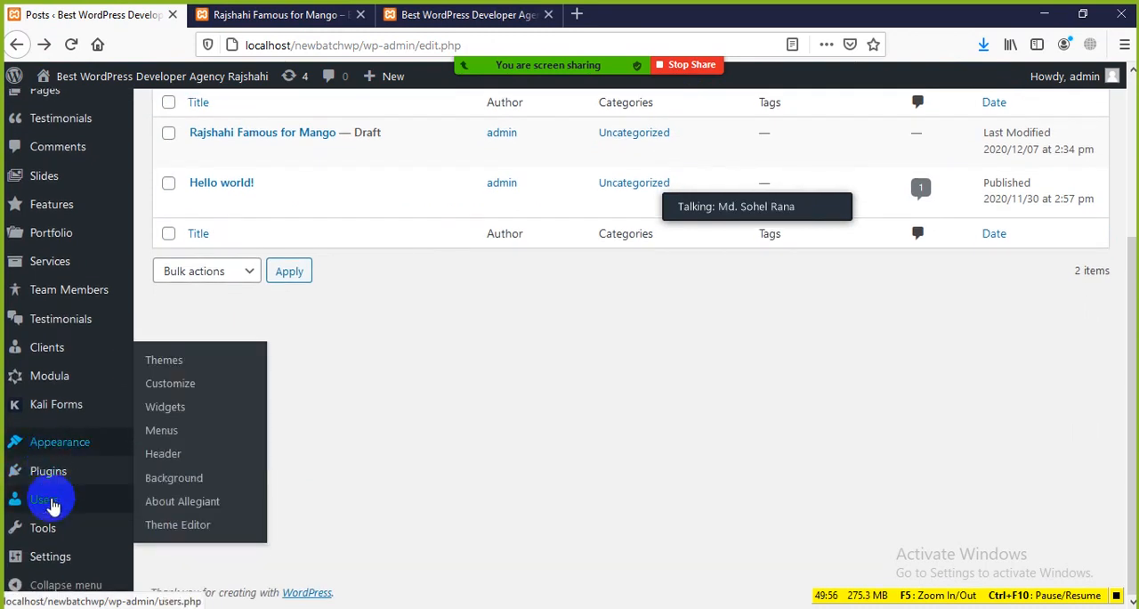
{"action": "mouse_move", "coordinate": [50, 558]}
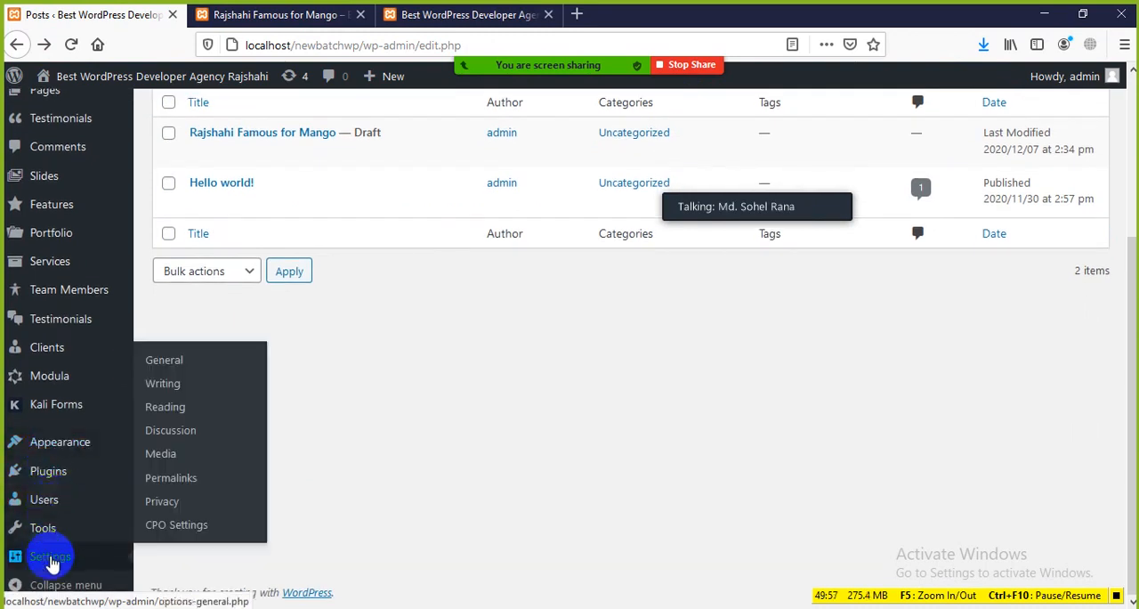
{"action": "left_click", "coordinate": [168, 385]}
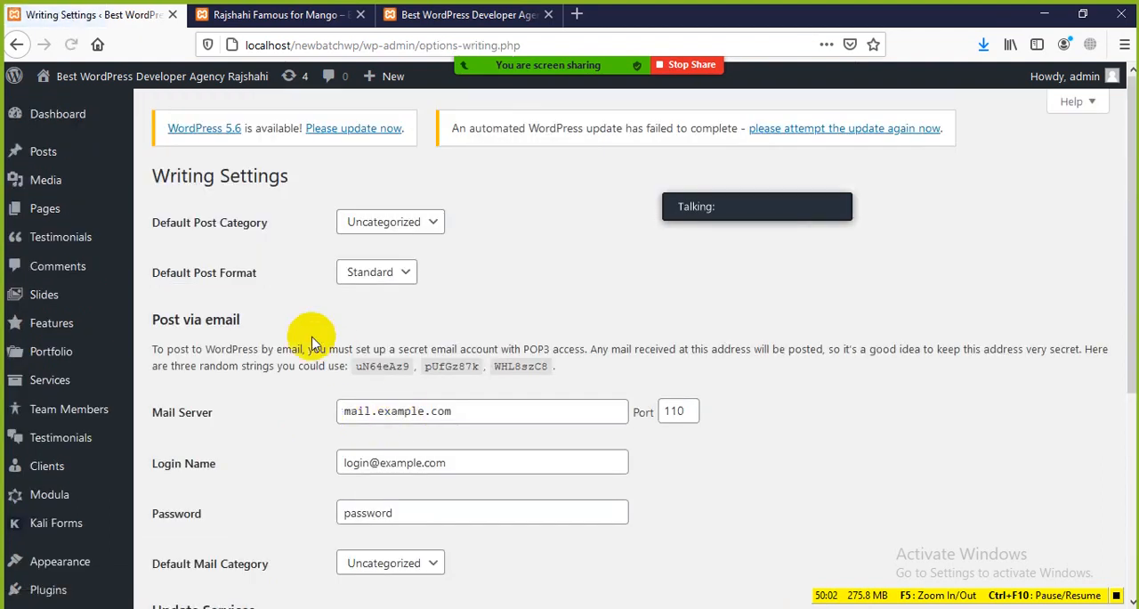
{"action": "scroll", "coordinate": [307, 346], "scroll_direction": "down", "scroll_amount": 3}
{"action": "scroll", "coordinate": [285, 321], "scroll_direction": "up", "scroll_amount": 3}
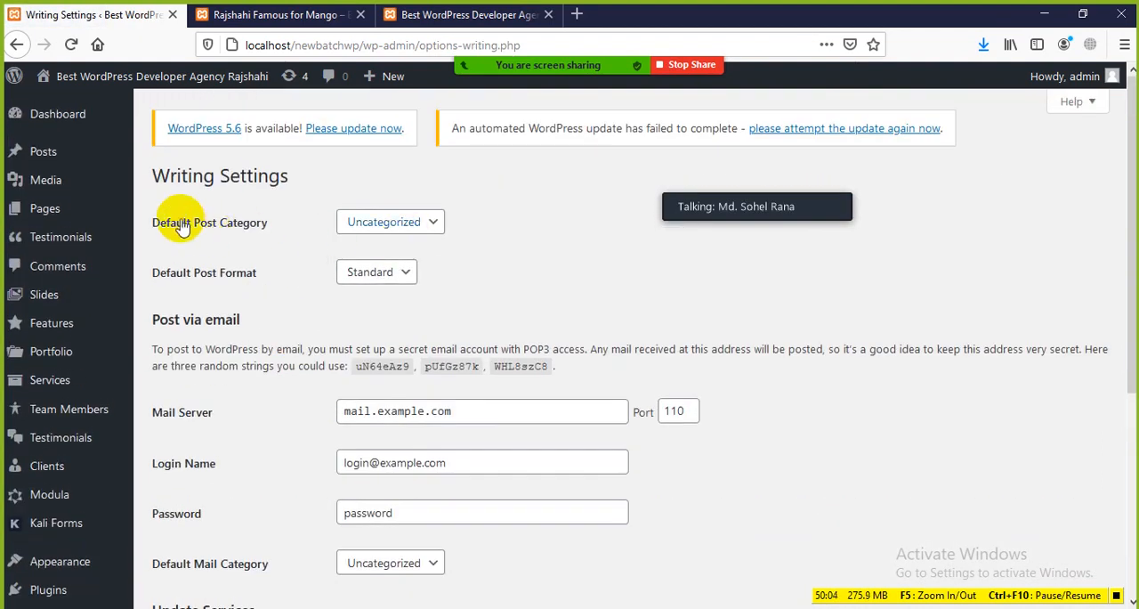
Switch the Default Post Category to General and back to Uncategorized without saving
{"action": "left_click", "coordinate": [428, 221]}
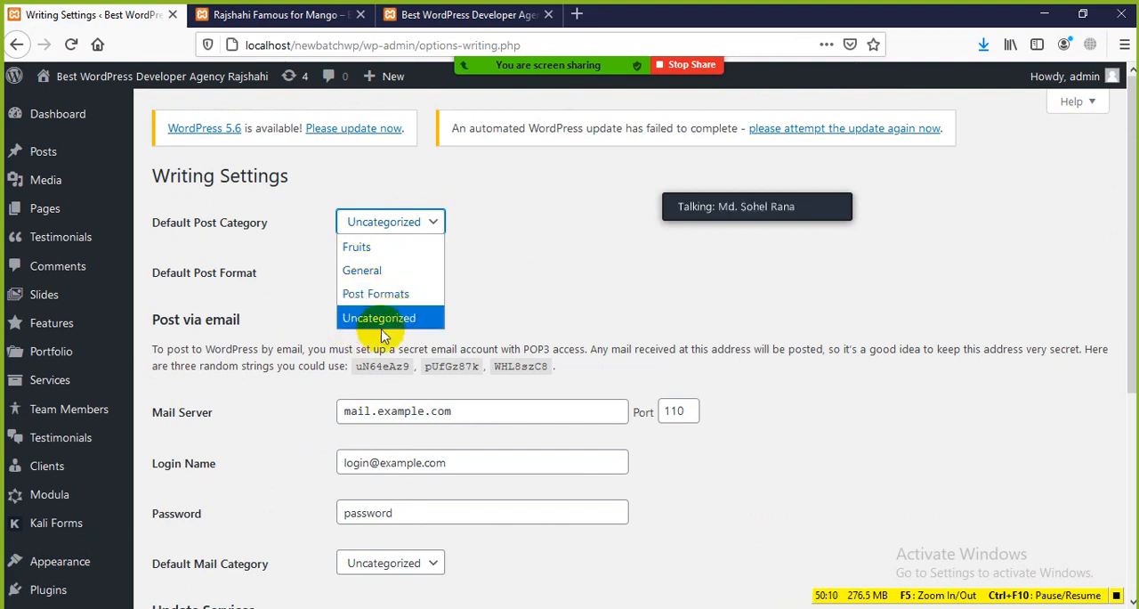
{"action": "left_click", "coordinate": [381, 280]}
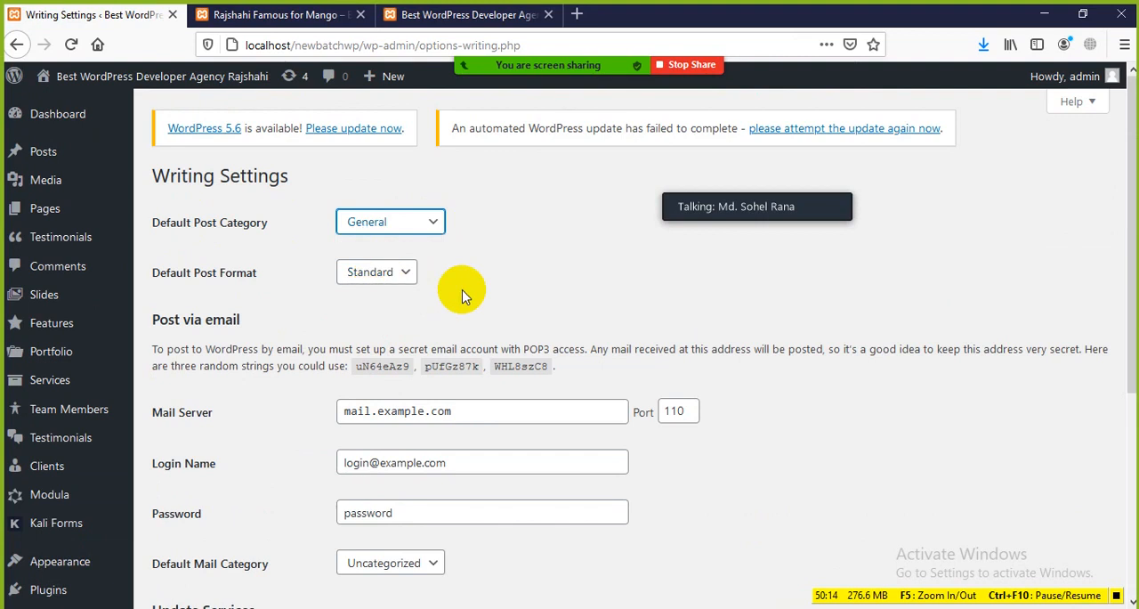
{"action": "left_click", "coordinate": [424, 224]}
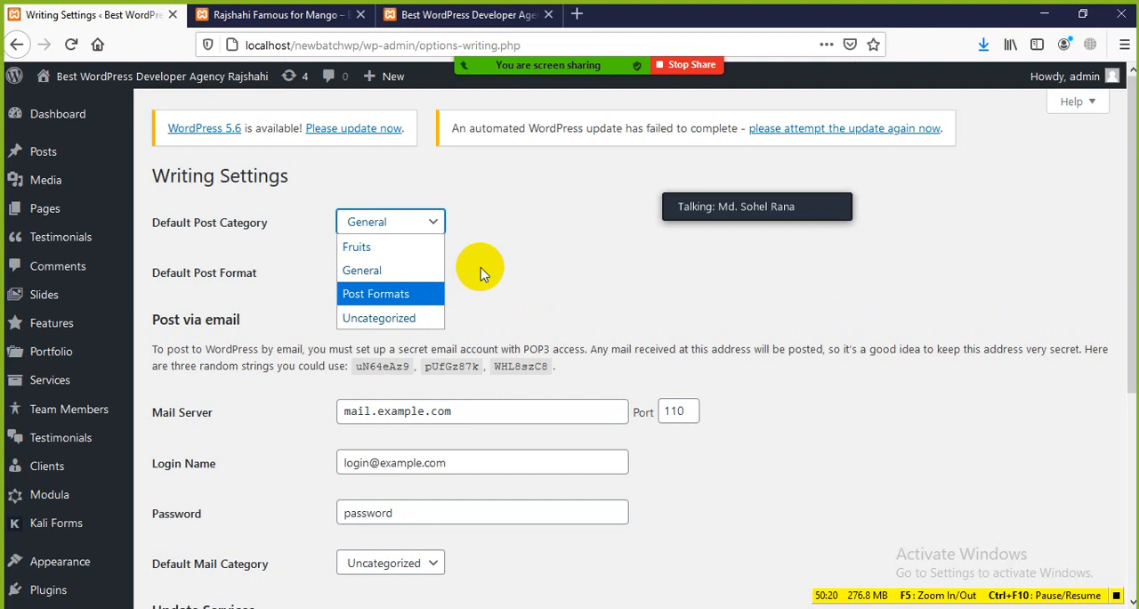
{"action": "left_click", "coordinate": [405, 318]}
Look through the available Default Post Format options, keeping Standard selected
{"action": "scroll", "coordinate": [311, 258], "scroll_direction": "down", "scroll_amount": 2}
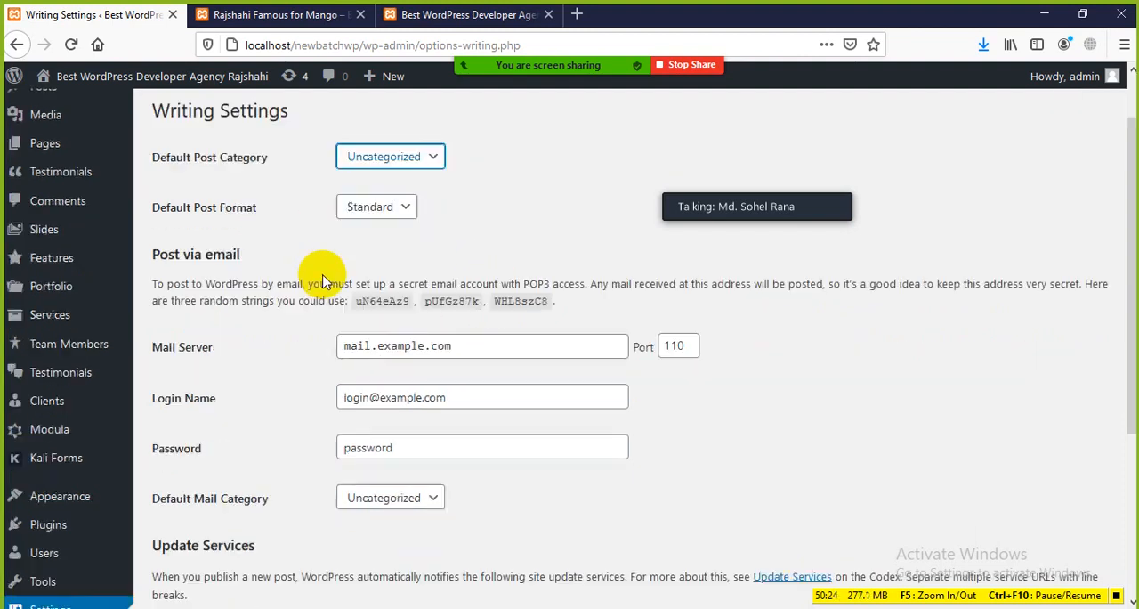
{"action": "left_click", "coordinate": [396, 186]}
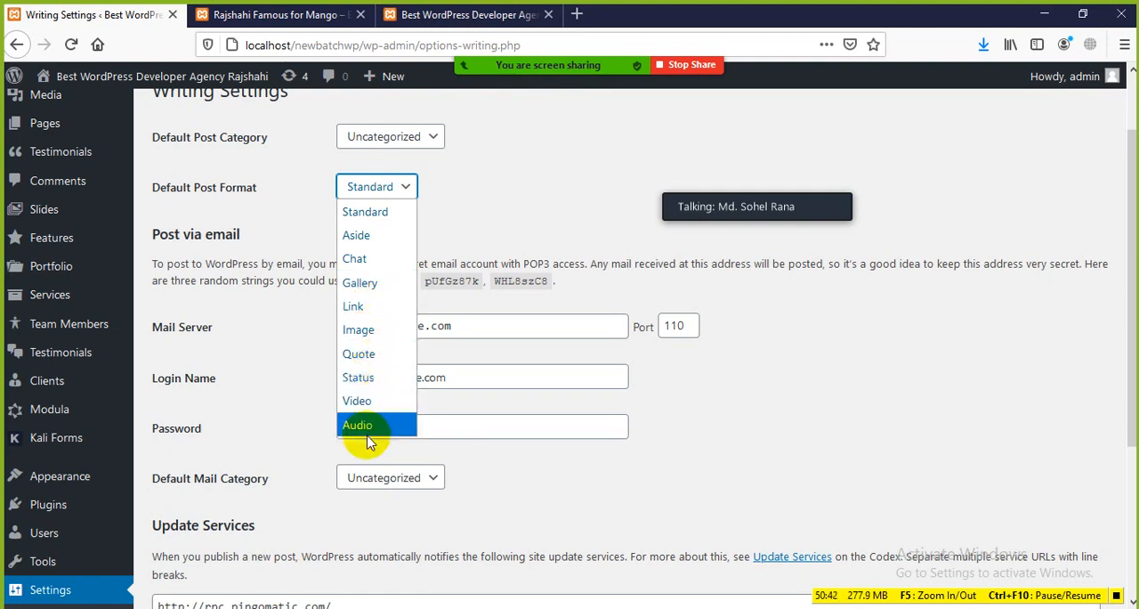
{"action": "left_click", "coordinate": [547, 198]}
Examine the Post via email and mail server settings, checking the published mango post in between
{"action": "scroll", "coordinate": [285, 364], "scroll_direction": "down", "scroll_amount": 2}
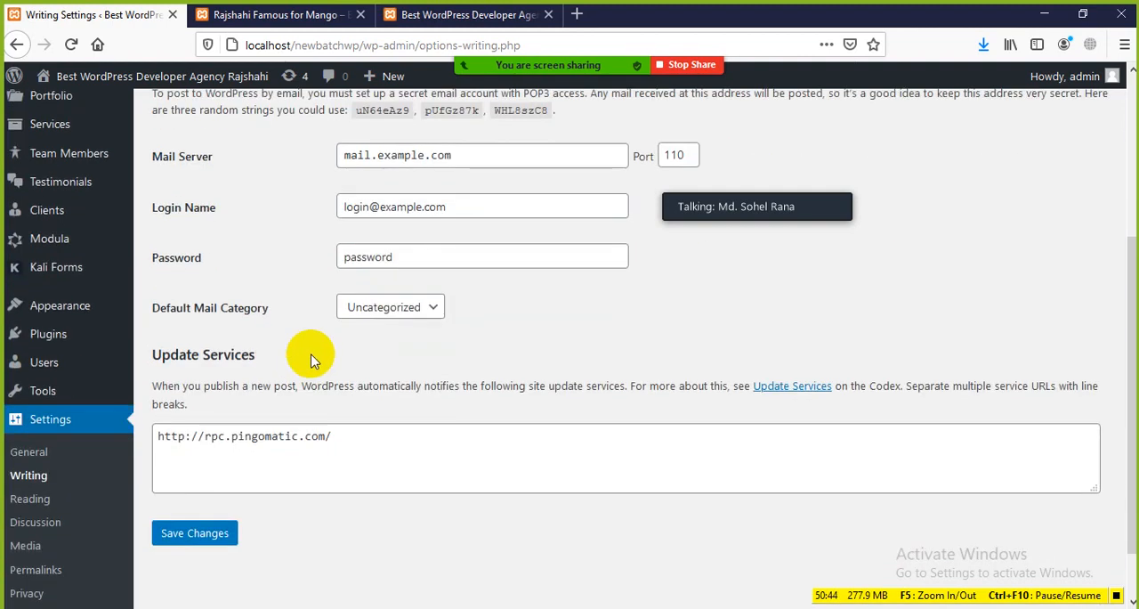
{"action": "scroll", "coordinate": [297, 341], "scroll_direction": "up", "scroll_amount": 1}
{"action": "left_click_drag", "start_coordinate": [153, 147], "coordinate": [287, 157]}
{"action": "left_click", "coordinate": [287, 158]}
{"action": "left_click", "coordinate": [266, 14]}
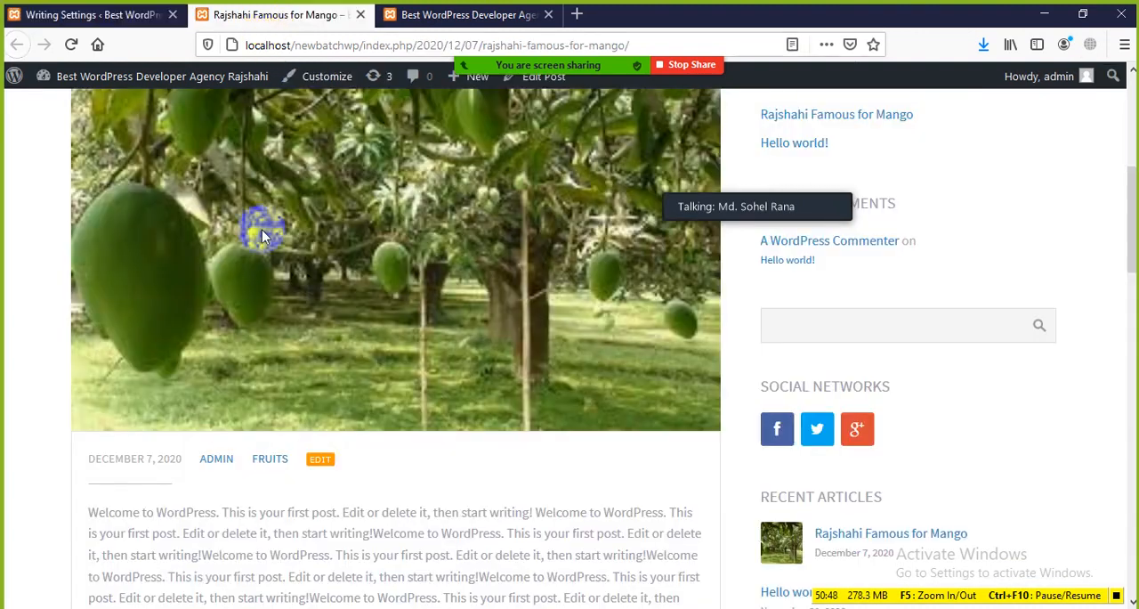
{"action": "scroll", "coordinate": [261, 230], "scroll_direction": "up", "scroll_amount": 5}
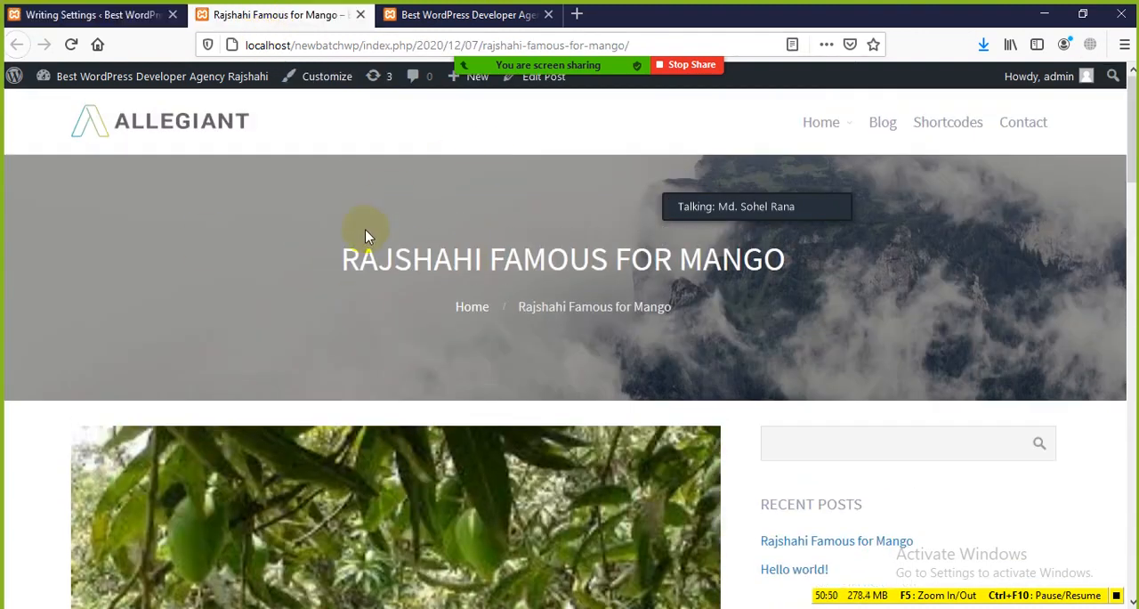
{"action": "left_click", "coordinate": [107, 16]}
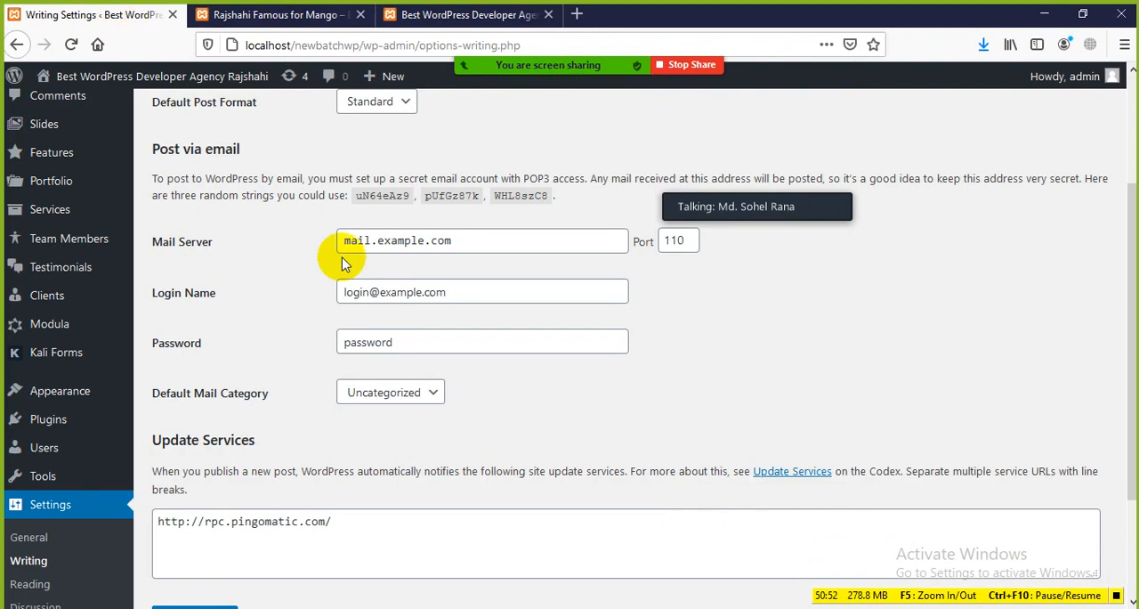
{"action": "left_click_drag", "start_coordinate": [163, 242], "coordinate": [249, 276]}
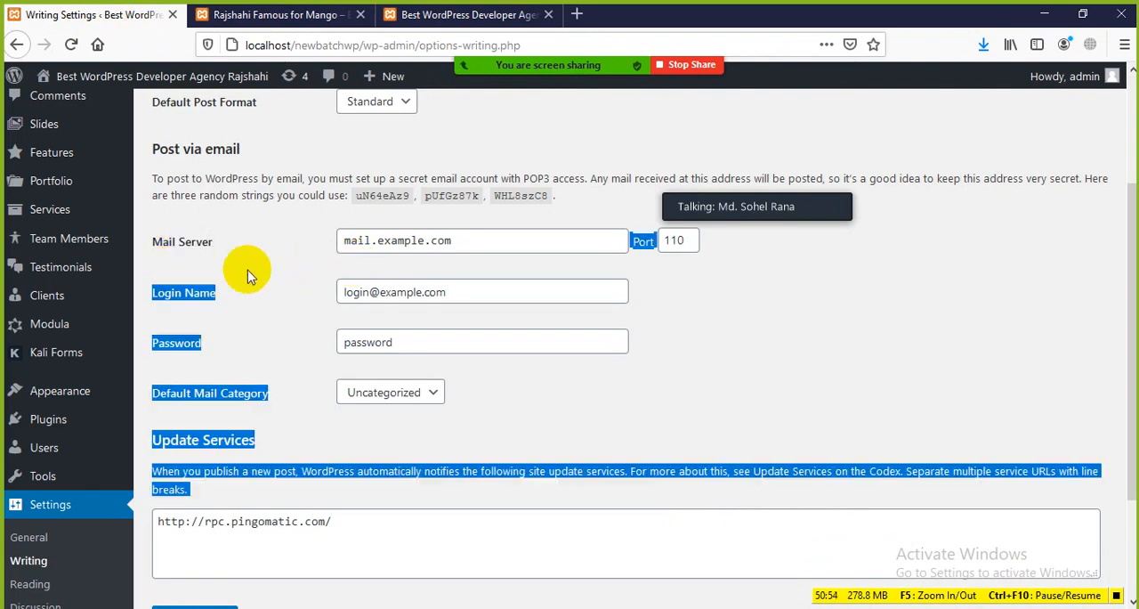
Examine the Mail Server and Login Name fields, the Default Mail Category choices and the Update Services section without changing them
{"action": "left_click", "coordinate": [253, 272]}
{"action": "left_click_drag", "start_coordinate": [469, 241], "coordinate": [344, 240]}
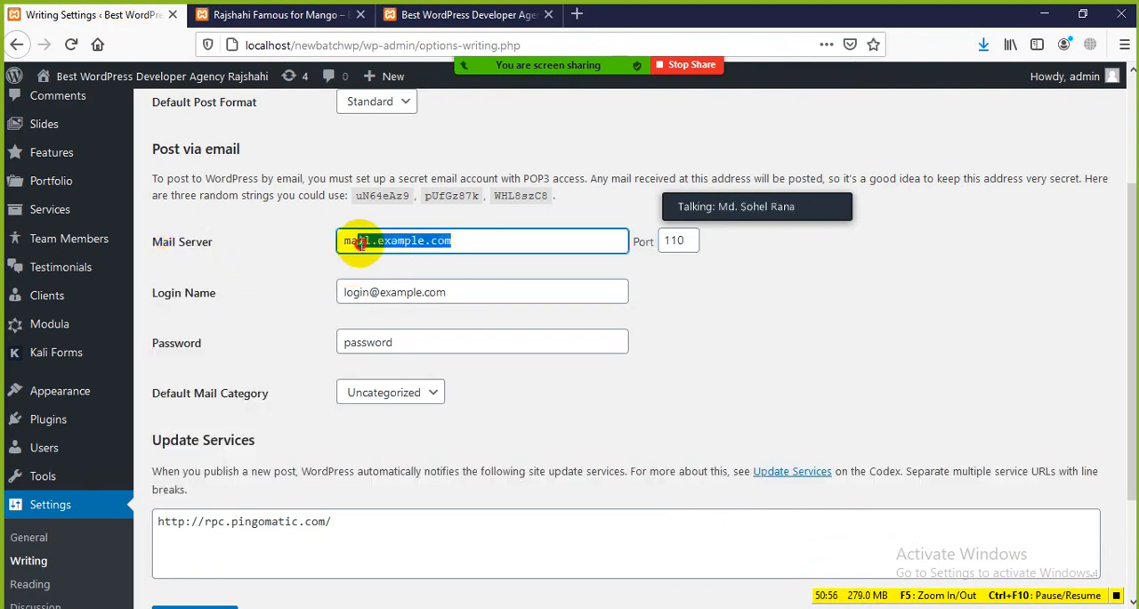
{"action": "left_click", "coordinate": [256, 265]}
{"action": "left_click_drag", "start_coordinate": [227, 297], "coordinate": [153, 299]}
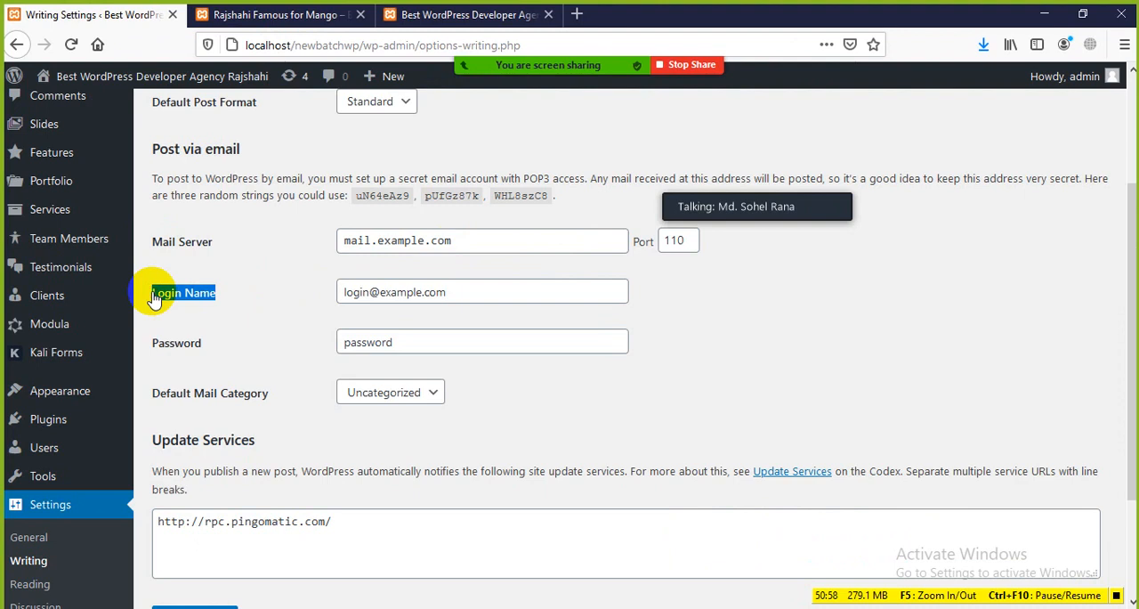
{"action": "left_click", "coordinate": [453, 291]}
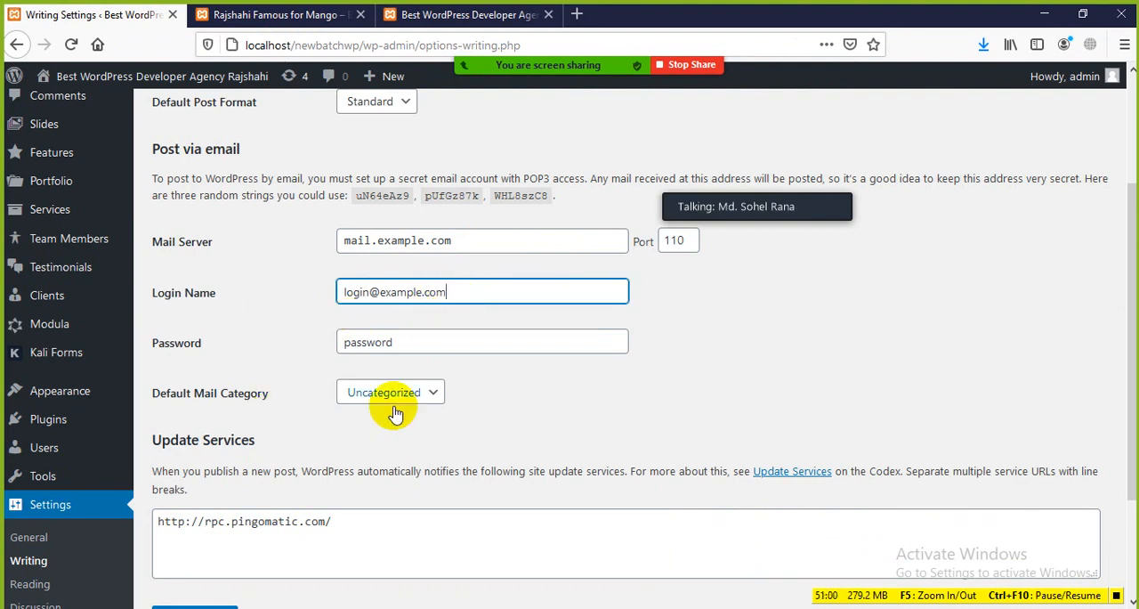
{"action": "left_click", "coordinate": [432, 398]}
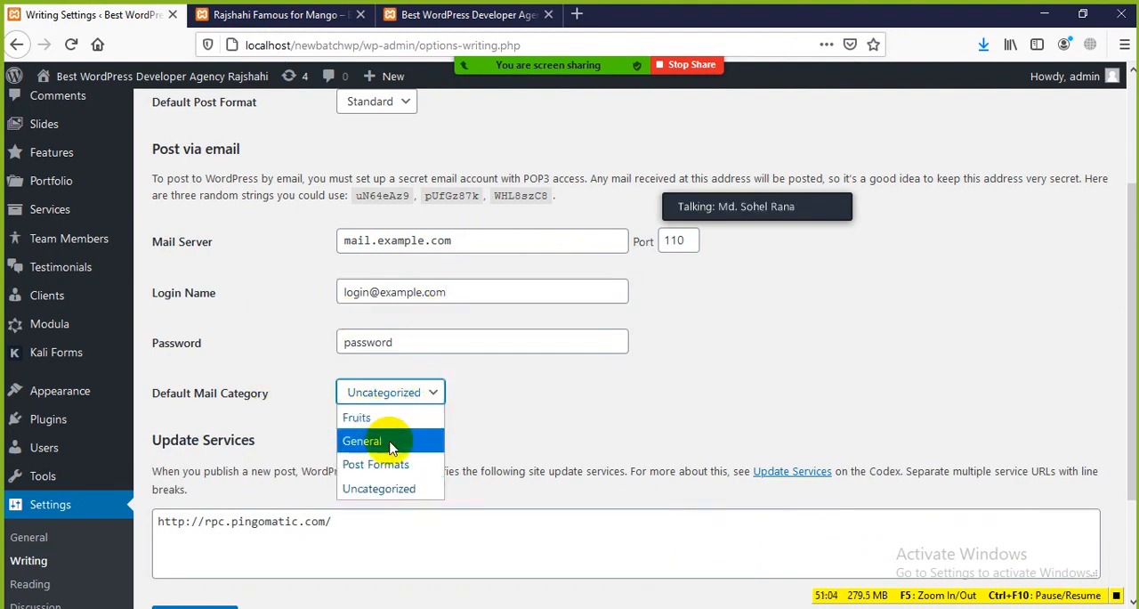
{"action": "left_click", "coordinate": [480, 407]}
{"action": "scroll", "coordinate": [356, 445], "scroll_direction": "down", "scroll_amount": 3}
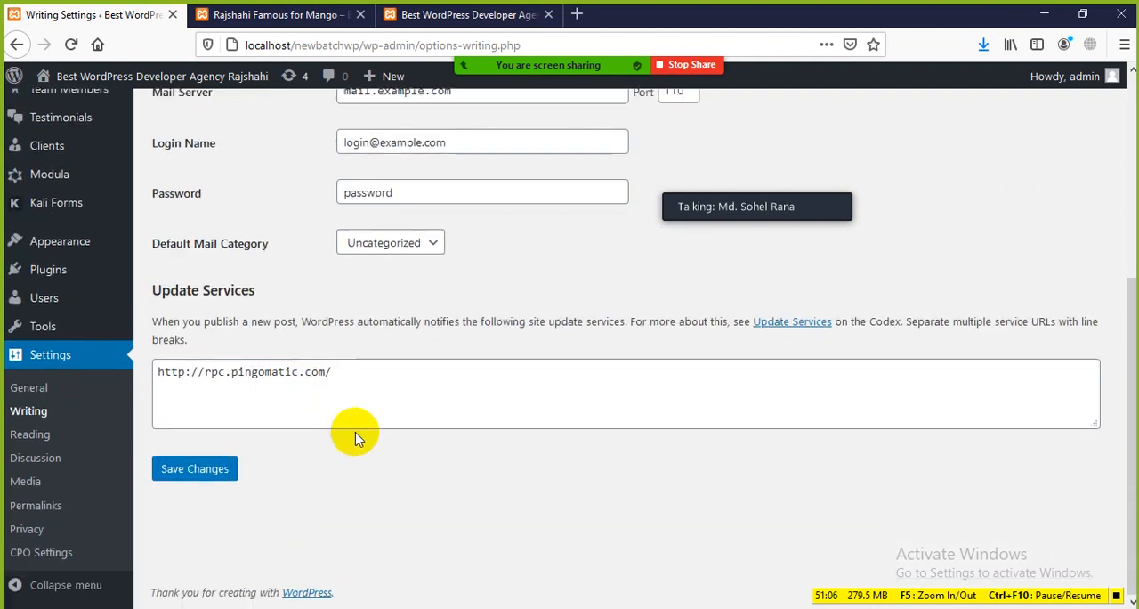
{"action": "scroll", "coordinate": [356, 445], "scroll_direction": "up", "scroll_amount": 5}
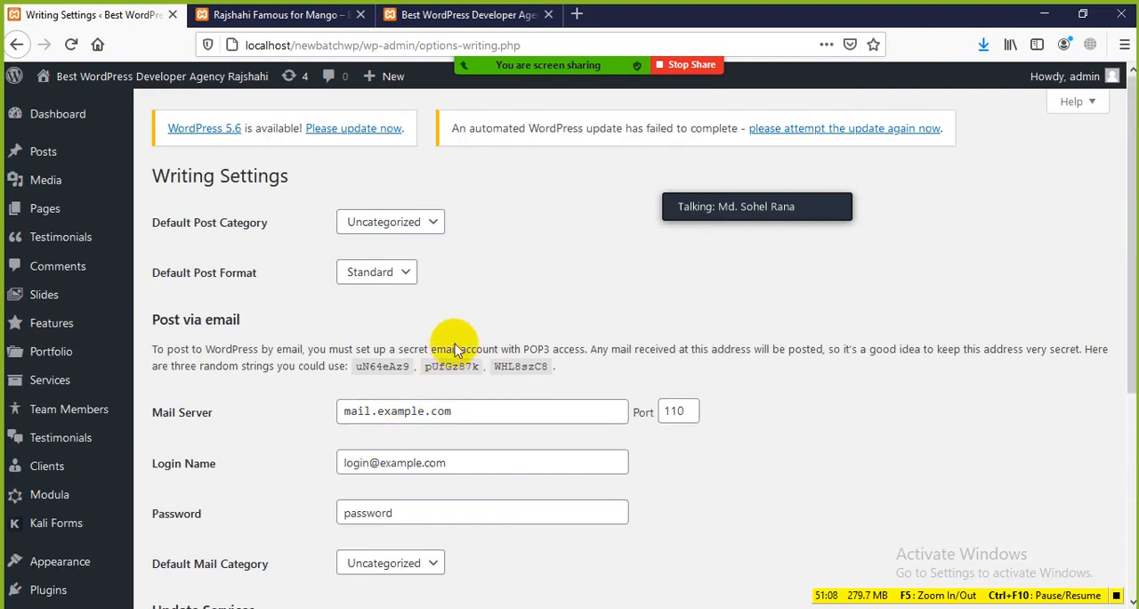
Examine the title, featured image, date, author, category and body text of the published Rajshahi Famous for Mango post
{"action": "left_click", "coordinate": [283, 17]}
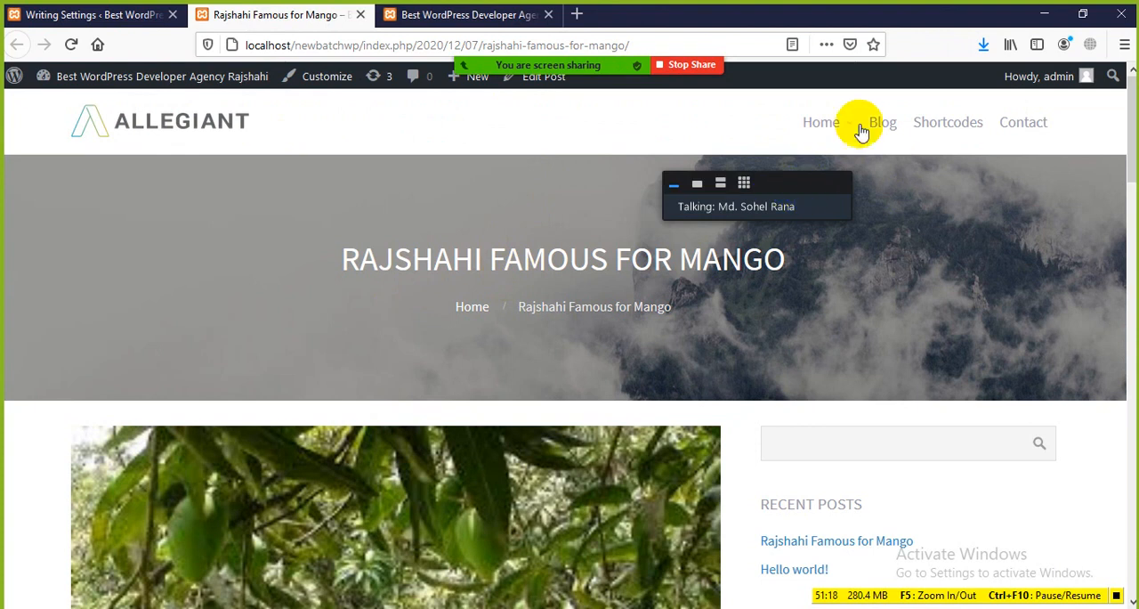
{"action": "scroll", "coordinate": [400, 338], "scroll_direction": "down", "scroll_amount": 6}
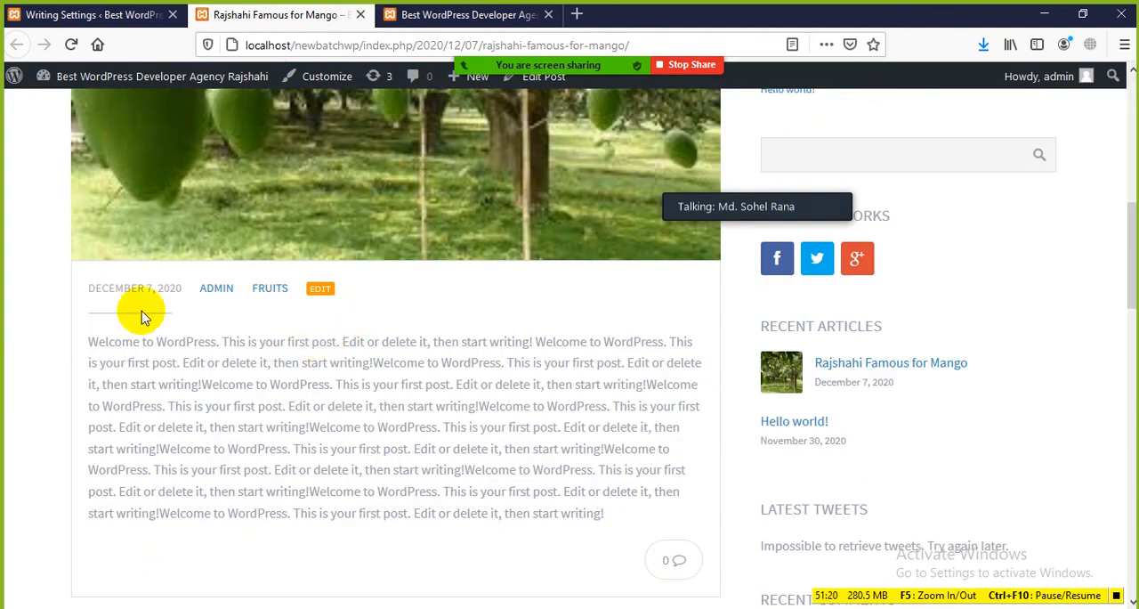
{"action": "scroll", "coordinate": [201, 270], "scroll_direction": "up", "scroll_amount": 4}
{"action": "scroll", "coordinate": [201, 269], "scroll_direction": "up", "scroll_amount": 3}
{"action": "left_click_drag", "start_coordinate": [332, 257], "coordinate": [756, 256]}
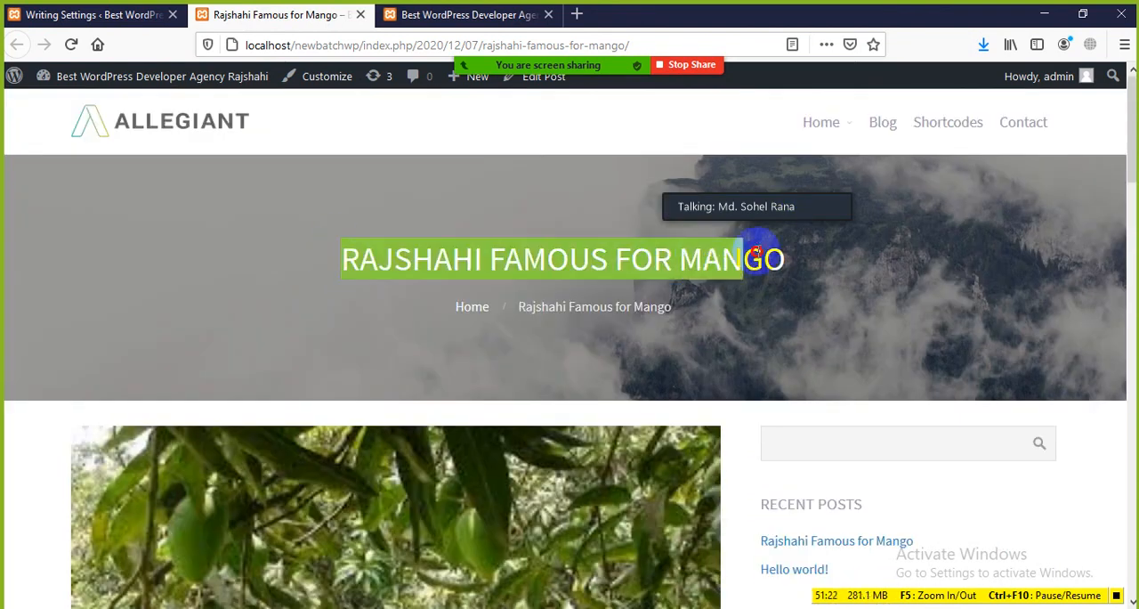
{"action": "left_click", "coordinate": [810, 274]}
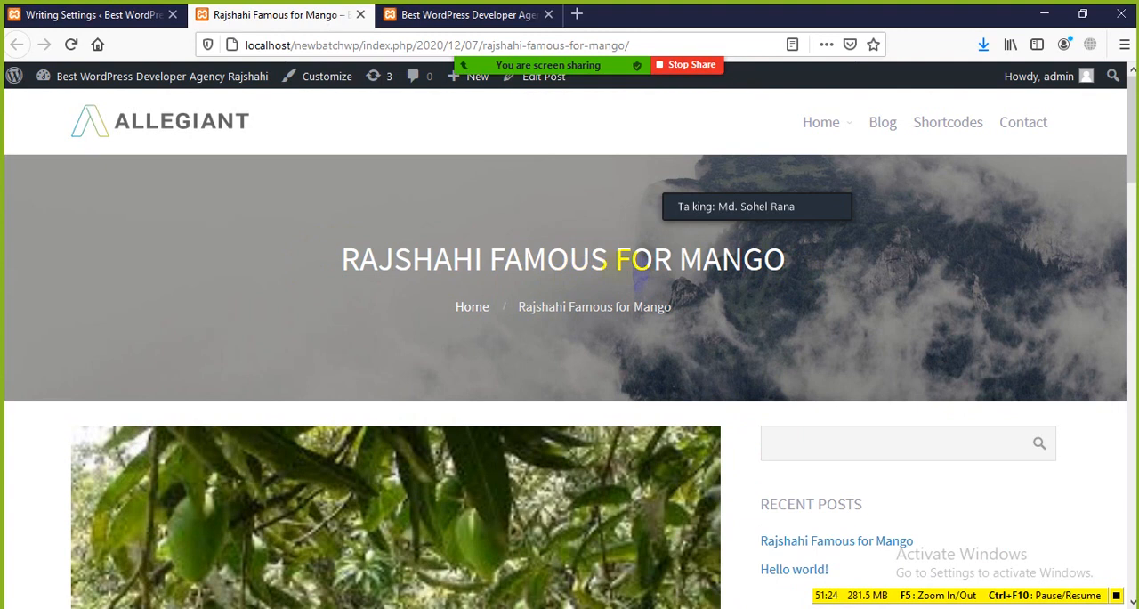
{"action": "scroll", "coordinate": [623, 281], "scroll_direction": "down", "scroll_amount": 4}
{"action": "scroll", "coordinate": [472, 263], "scroll_direction": "down", "scroll_amount": 2}
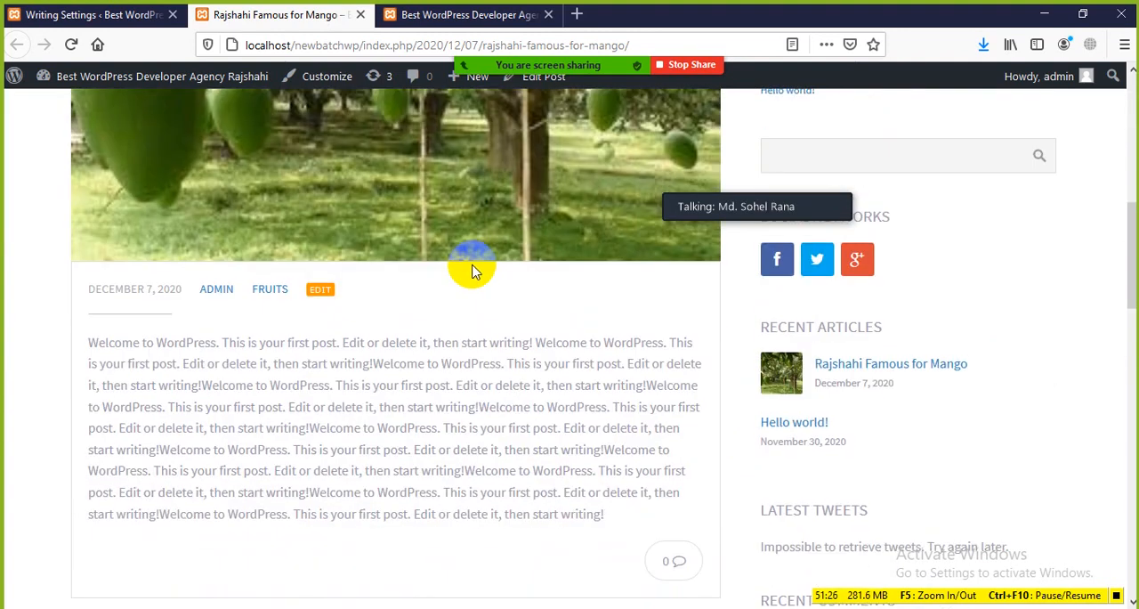
{"action": "scroll", "coordinate": [329, 285], "scroll_direction": "up", "scroll_amount": 3}
{"action": "scroll", "coordinate": [389, 275], "scroll_direction": "up", "scroll_amount": 2}
{"action": "scroll", "coordinate": [267, 316], "scroll_direction": "down", "scroll_amount": 2}
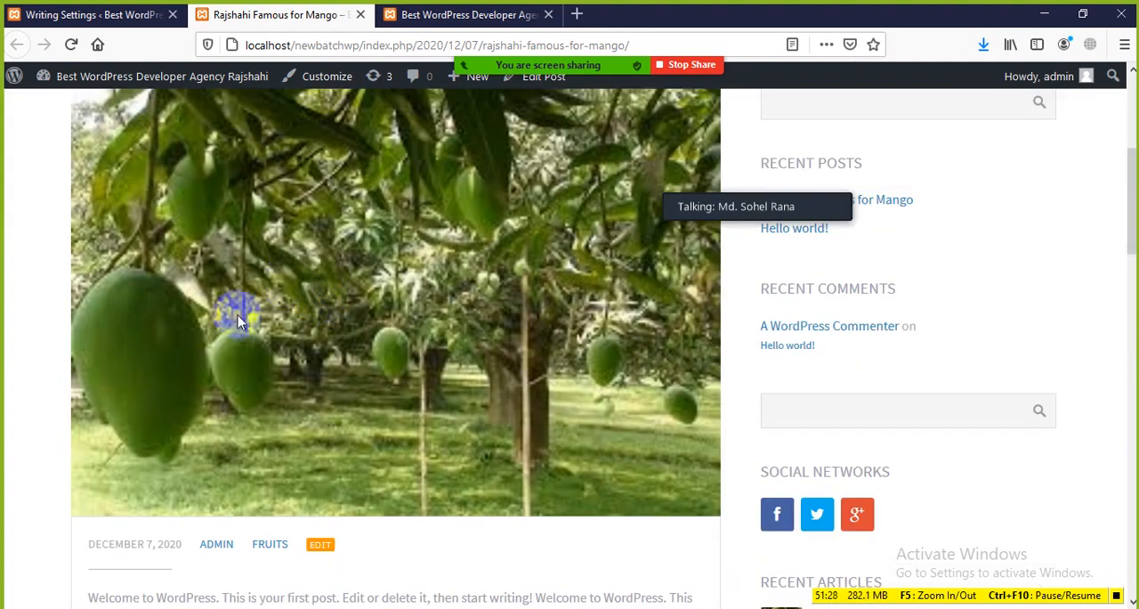
{"action": "scroll", "coordinate": [329, 305], "scroll_direction": "up", "scroll_amount": 4}
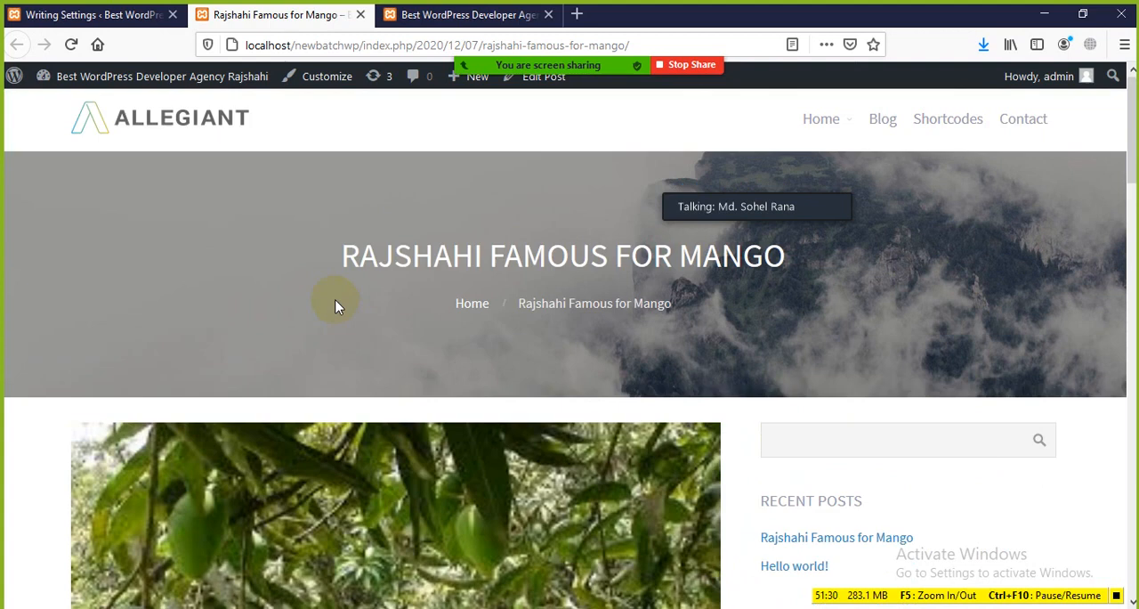
Return to the site's admin settings and open the Reading Settings page
{"action": "left_click", "coordinate": [34, 15]}
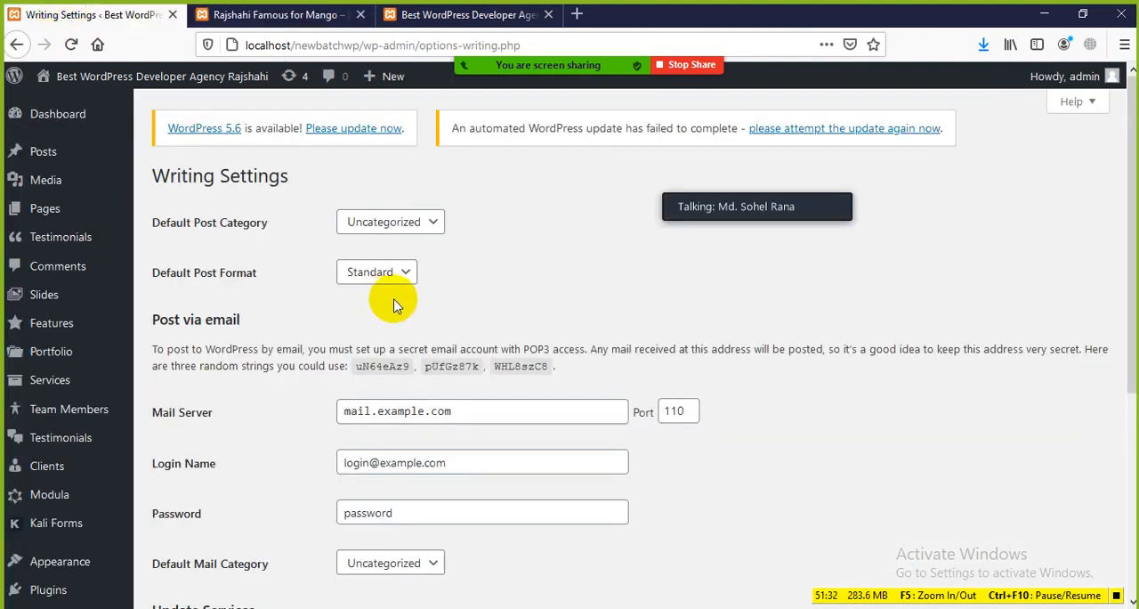
{"action": "left_click", "coordinate": [325, 16]}
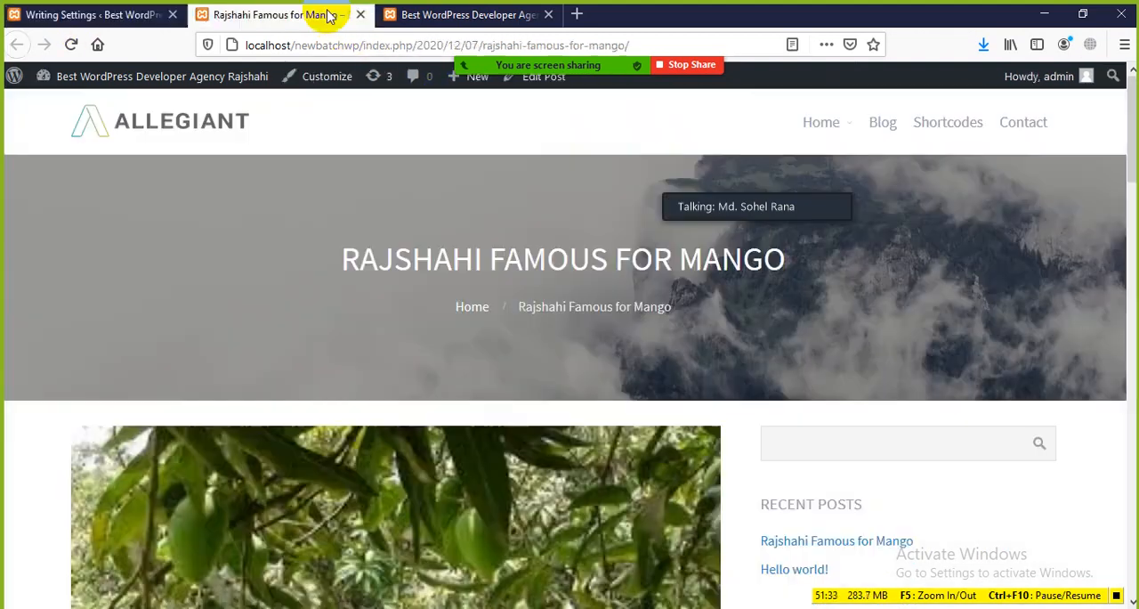
{"action": "left_click", "coordinate": [59, 25]}
{"action": "scroll", "coordinate": [412, 348], "scroll_direction": "down", "scroll_amount": 5}
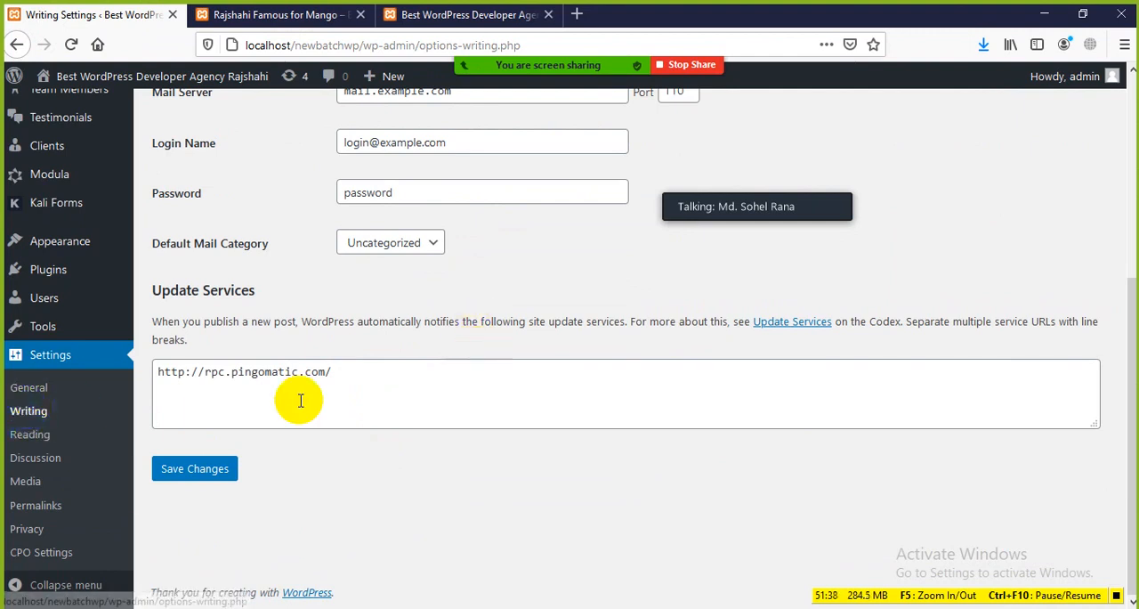
{"action": "left_click", "coordinate": [34, 437]}
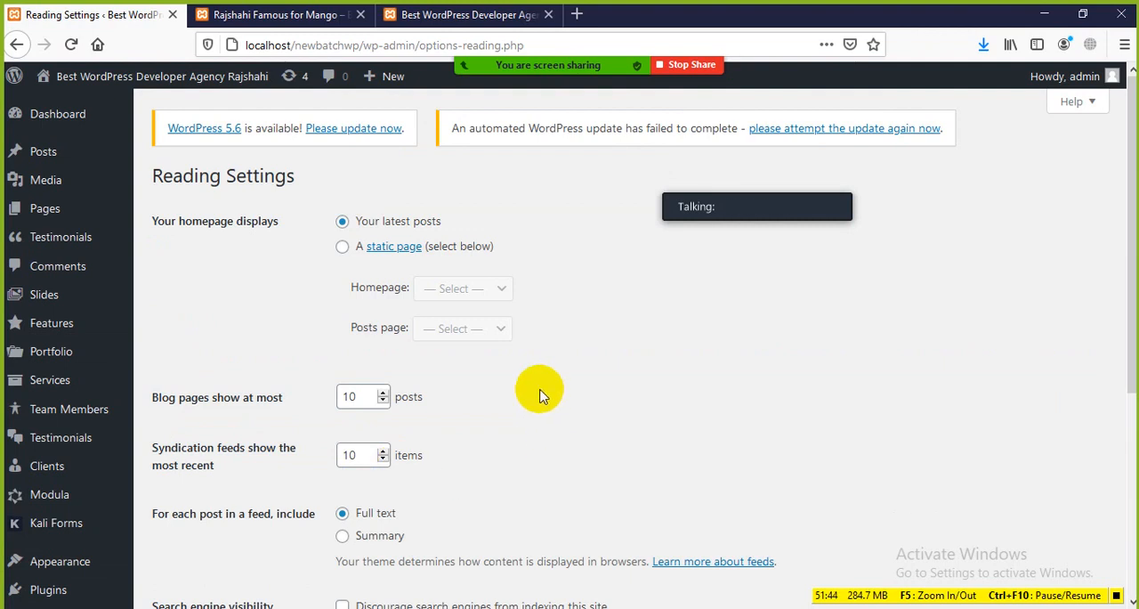
{"action": "scroll", "coordinate": [539, 395], "scroll_direction": "down", "scroll_amount": 3}
{"action": "scroll", "coordinate": [540, 402], "scroll_direction": "up", "scroll_amount": 3}
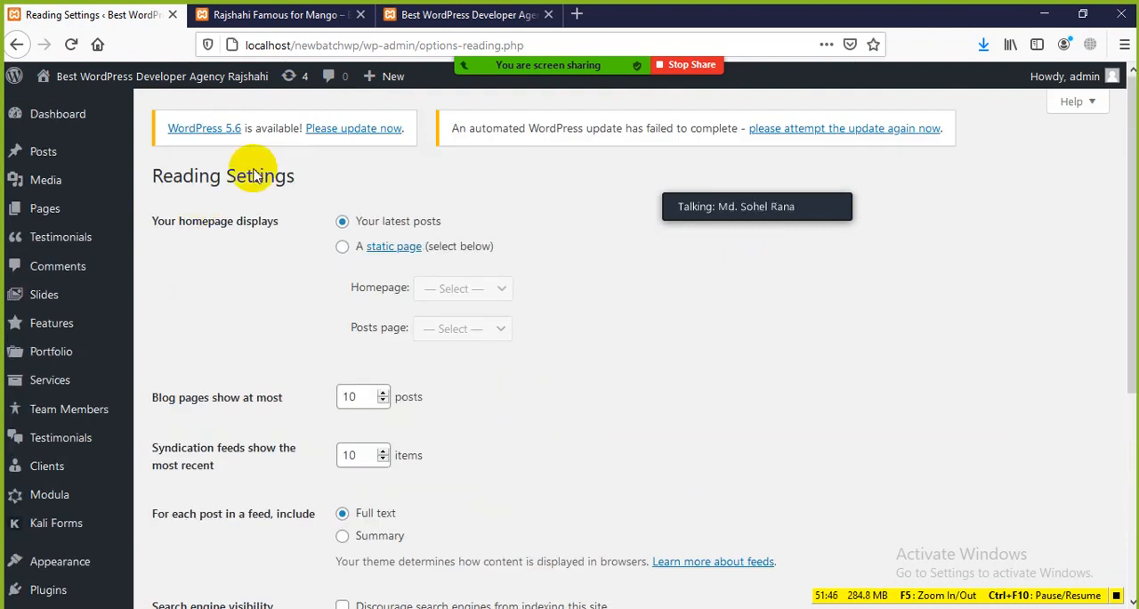
{"action": "left_click_drag", "start_coordinate": [153, 180], "coordinate": [356, 176]}
{"action": "left_click", "coordinate": [379, 181]}
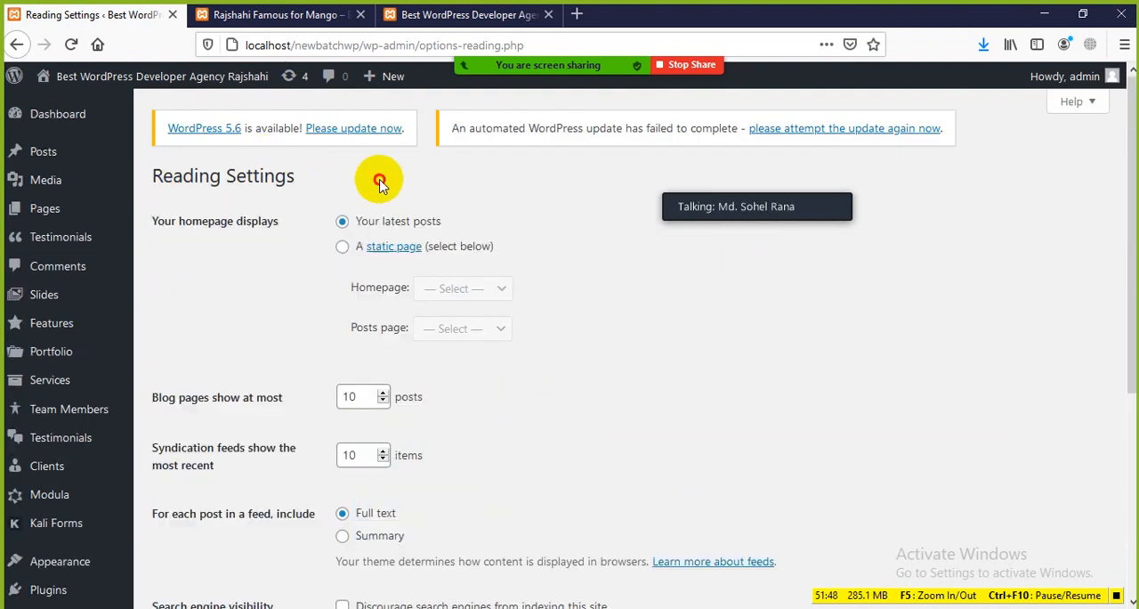
Go from the published mango post to the site's front-end homepage
{"action": "left_click", "coordinate": [303, 15]}
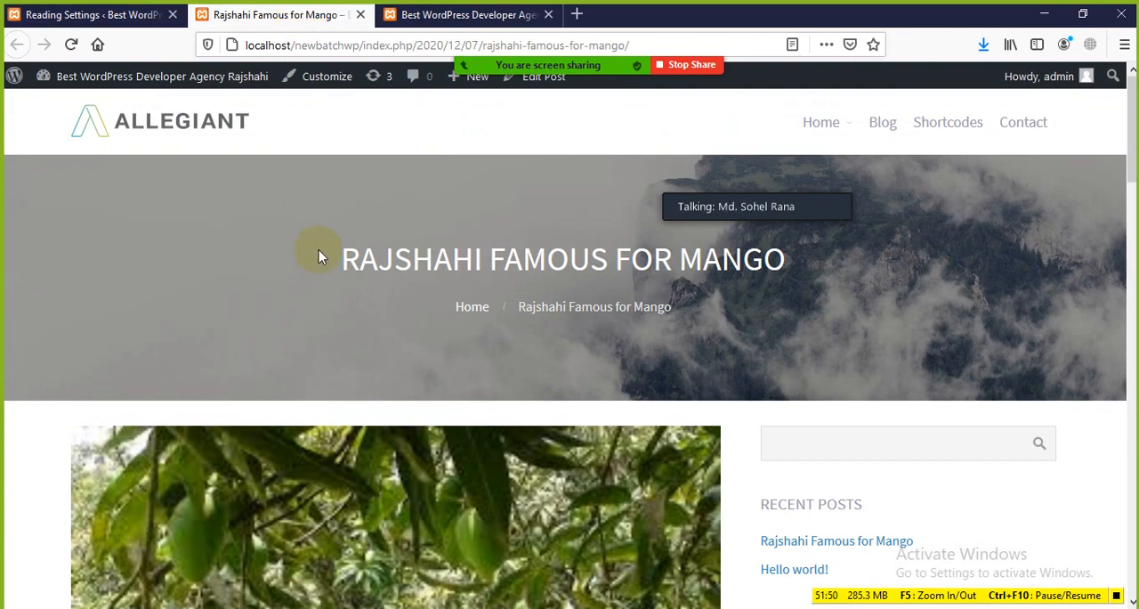
{"action": "left_click", "coordinate": [178, 119]}
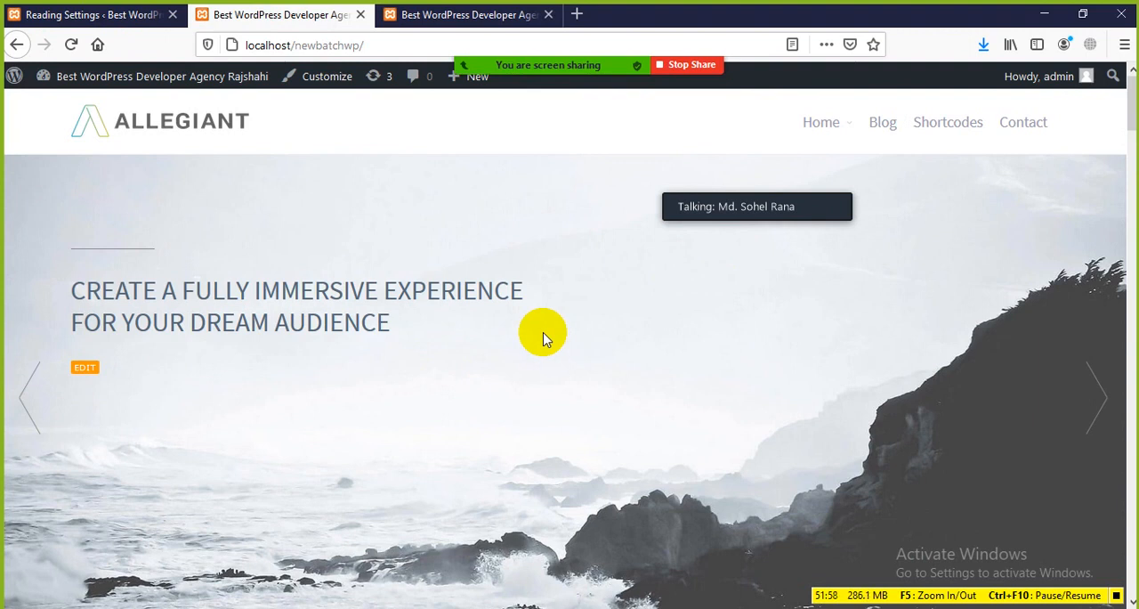
Expand the Zoom meeting's minimised speaker panel into a strip of several participants
{"action": "mouse_move", "coordinate": [807, 204]}
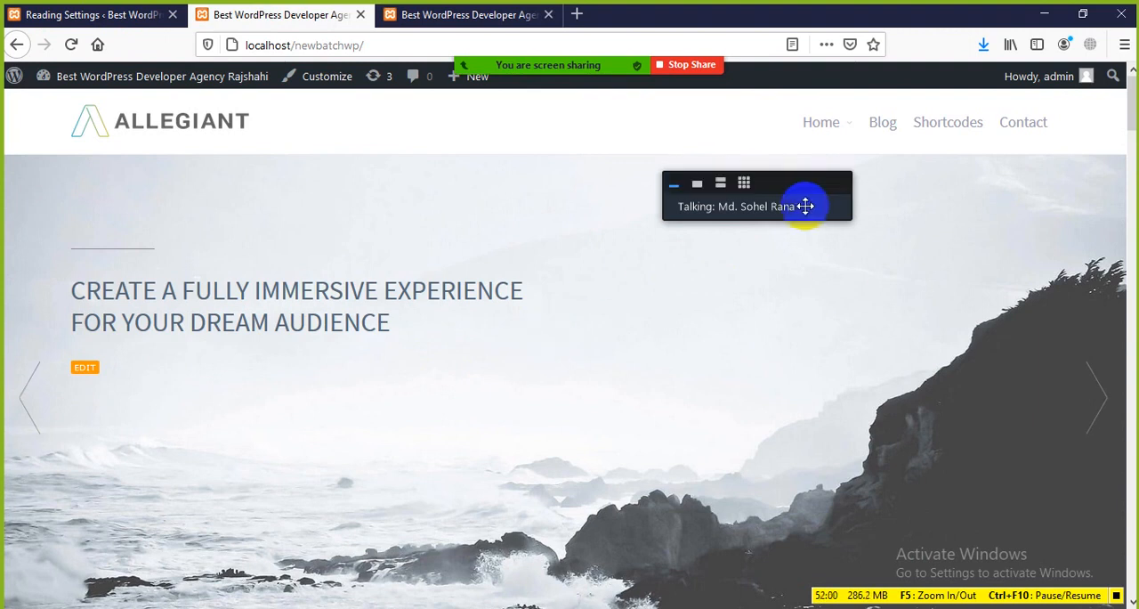
{"action": "left_click", "coordinate": [698, 189]}
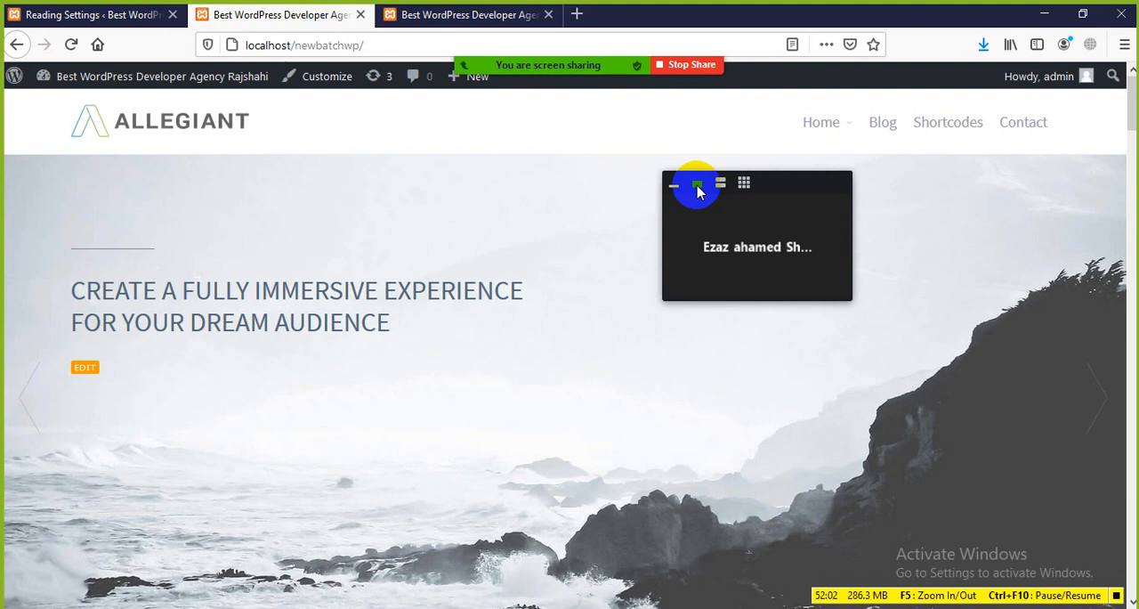
{"action": "left_click", "coordinate": [720, 184]}
{"action": "left_click", "coordinate": [762, 390]}
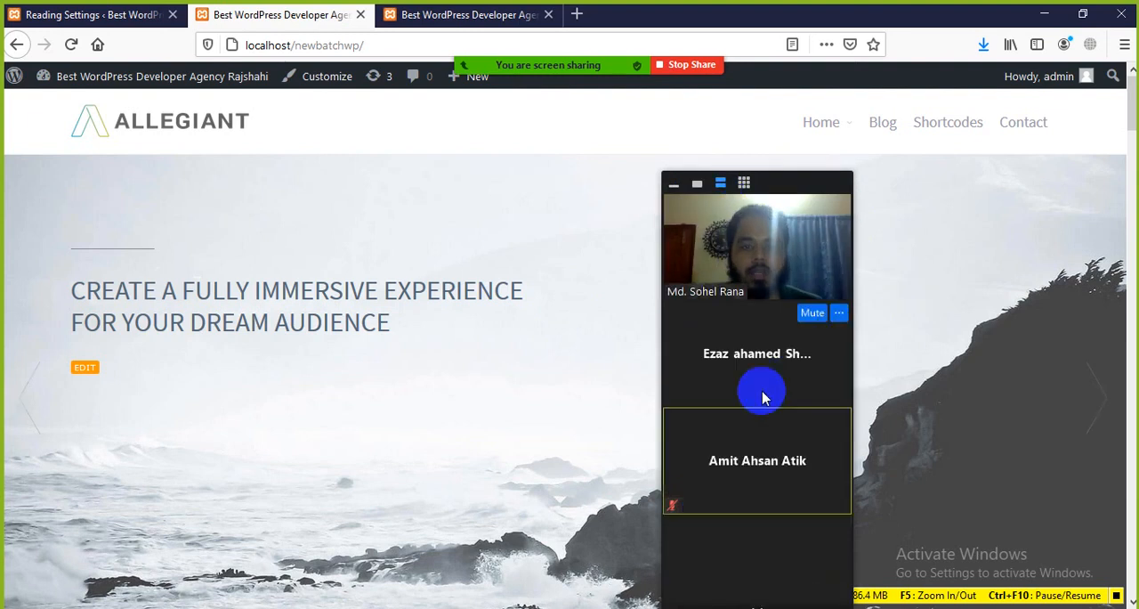
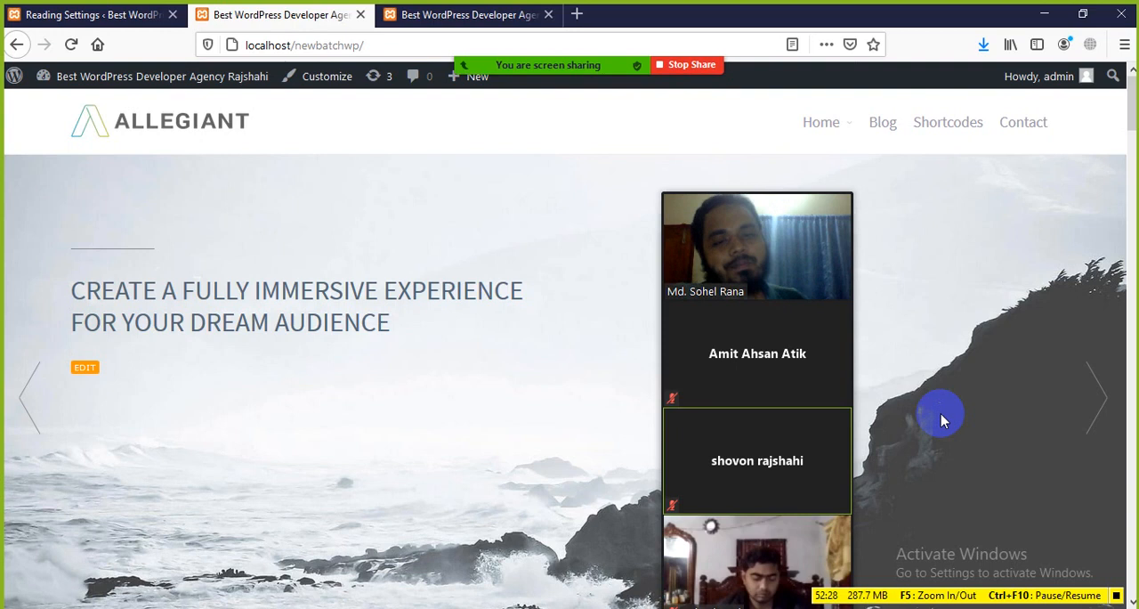
Look over the front-end homepage's slider, core features and custom tagline sections
{"action": "scroll", "coordinate": [312, 367], "scroll_direction": "down", "scroll_amount": 4}
{"action": "scroll", "coordinate": [311, 367], "scroll_direction": "down", "scroll_amount": 2}
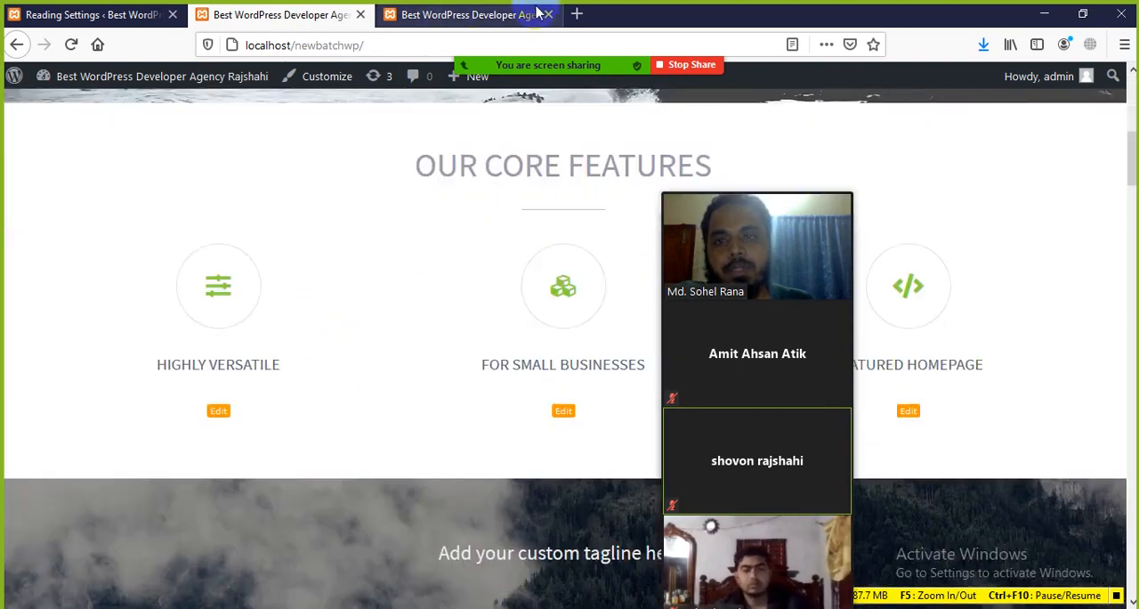
{"action": "left_click", "coordinate": [293, 45]}
{"action": "left_click", "coordinate": [237, 330]}
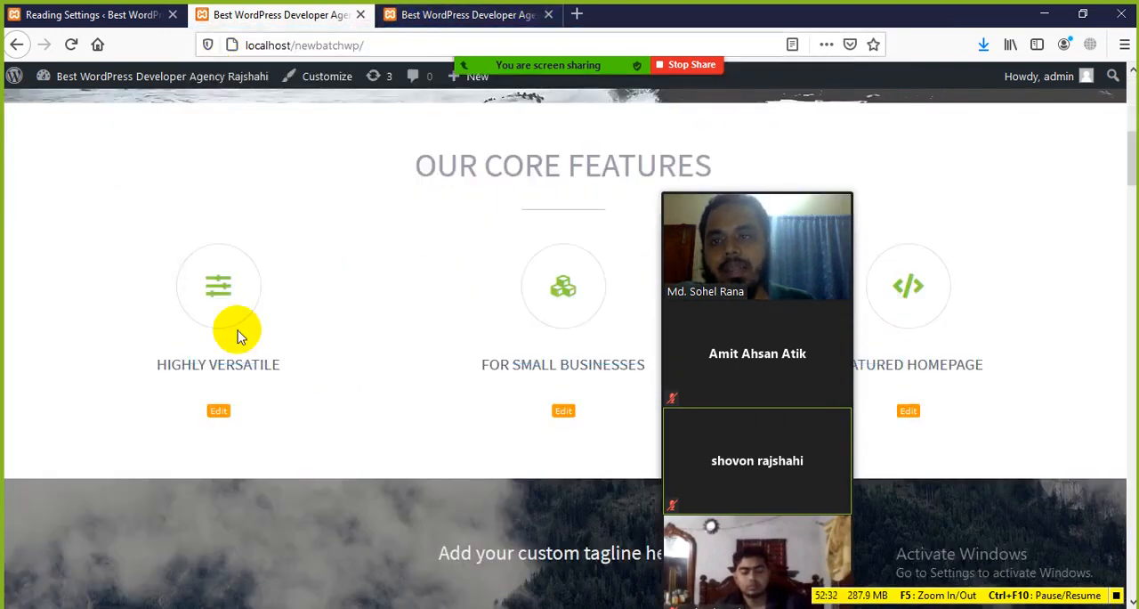
{"action": "scroll", "coordinate": [326, 356], "scroll_direction": "down", "scroll_amount": 3}
{"action": "scroll", "coordinate": [305, 363], "scroll_direction": "up", "scroll_amount": 5}
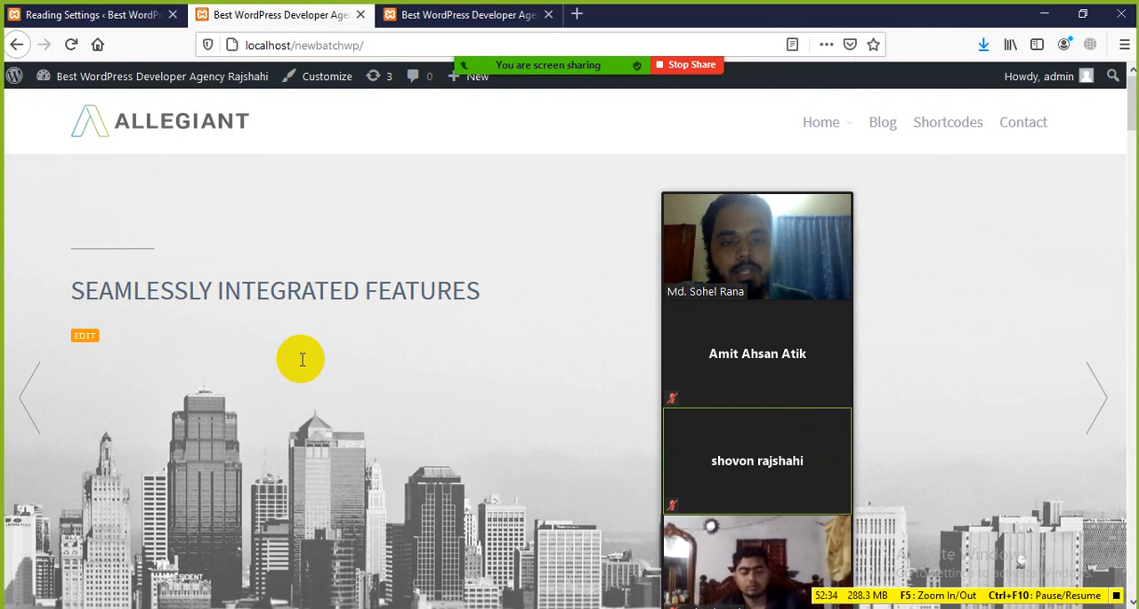
Reduce the Zoom meeting's participant strip to a single speaker and minimise it to the talking bar
{"action": "mouse_move", "coordinate": [682, 222]}
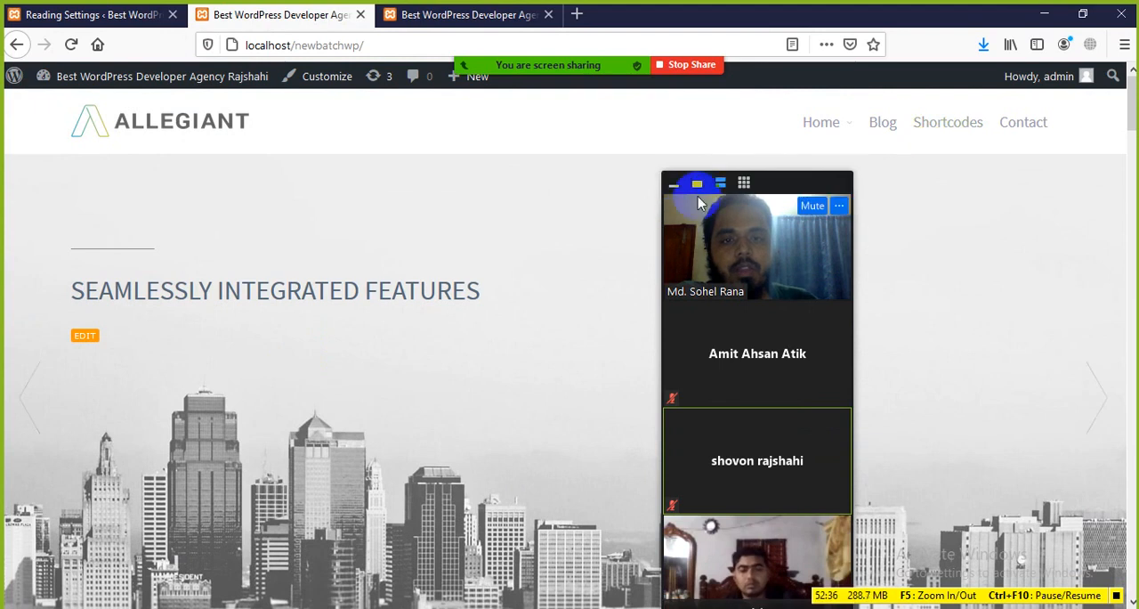
{"action": "left_click", "coordinate": [697, 183]}
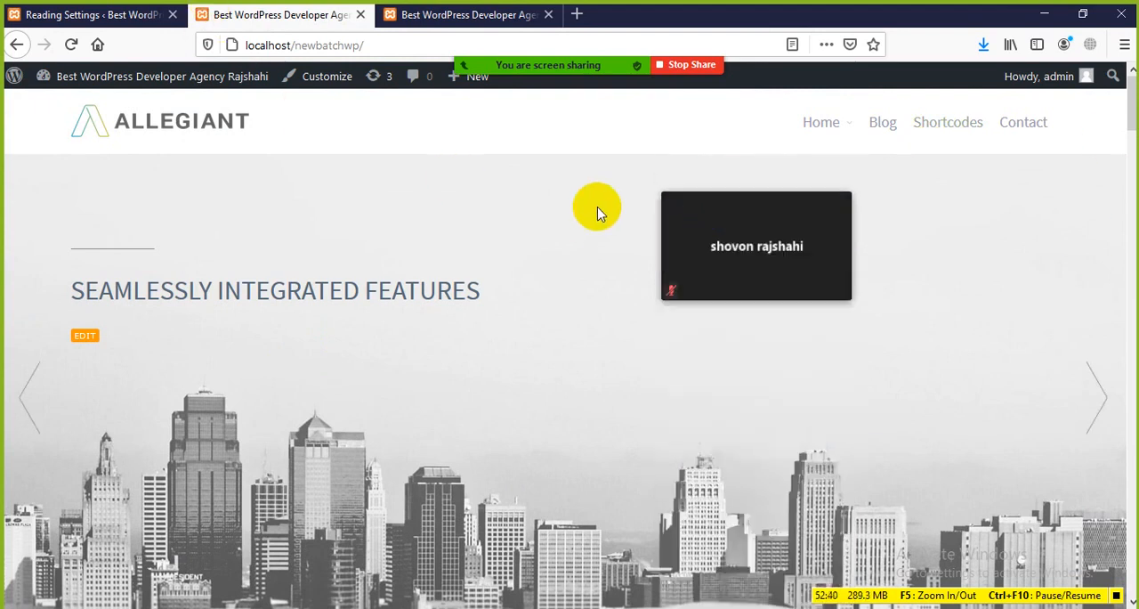
{"action": "left_click", "coordinate": [673, 183]}
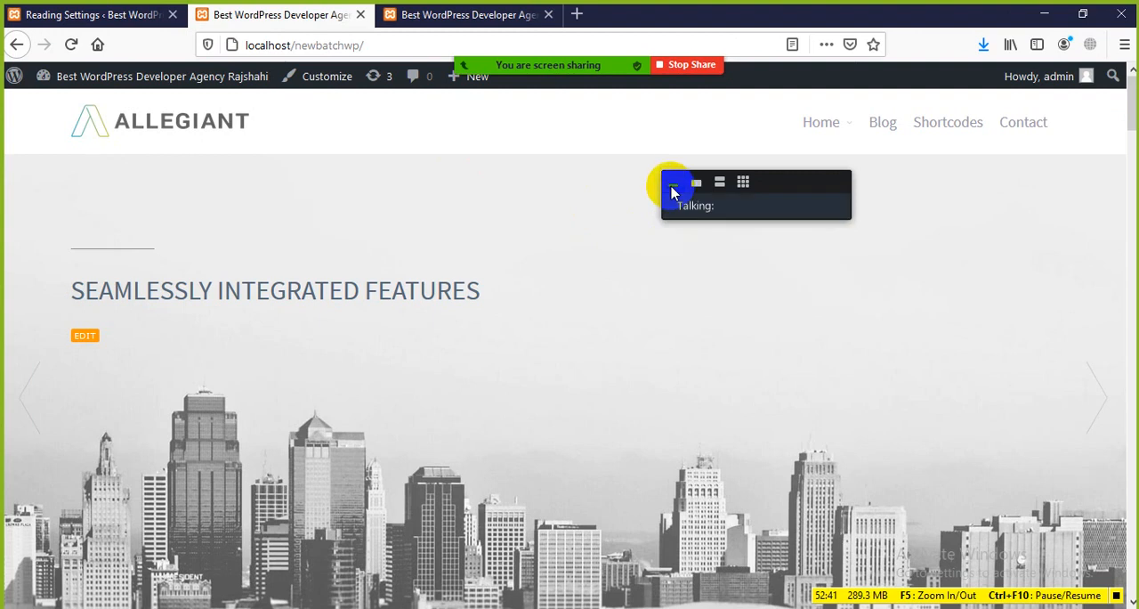
On the Reading Settings page, switch the homepage display to a static page and choose Blog as the homepage
{"action": "left_click", "coordinate": [55, 15]}
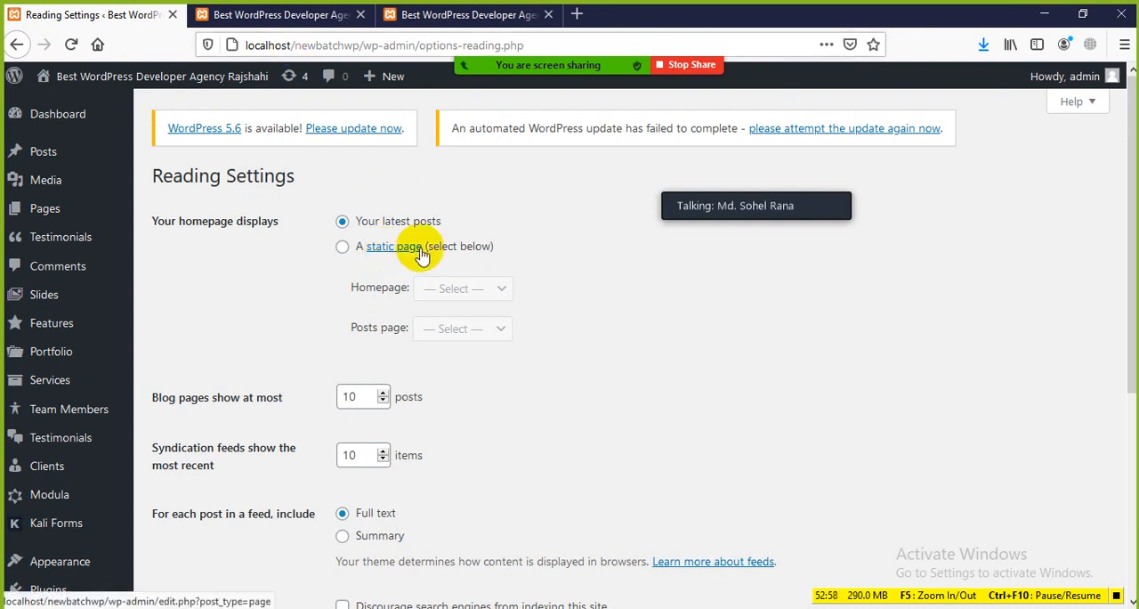
{"action": "left_click", "coordinate": [342, 248]}
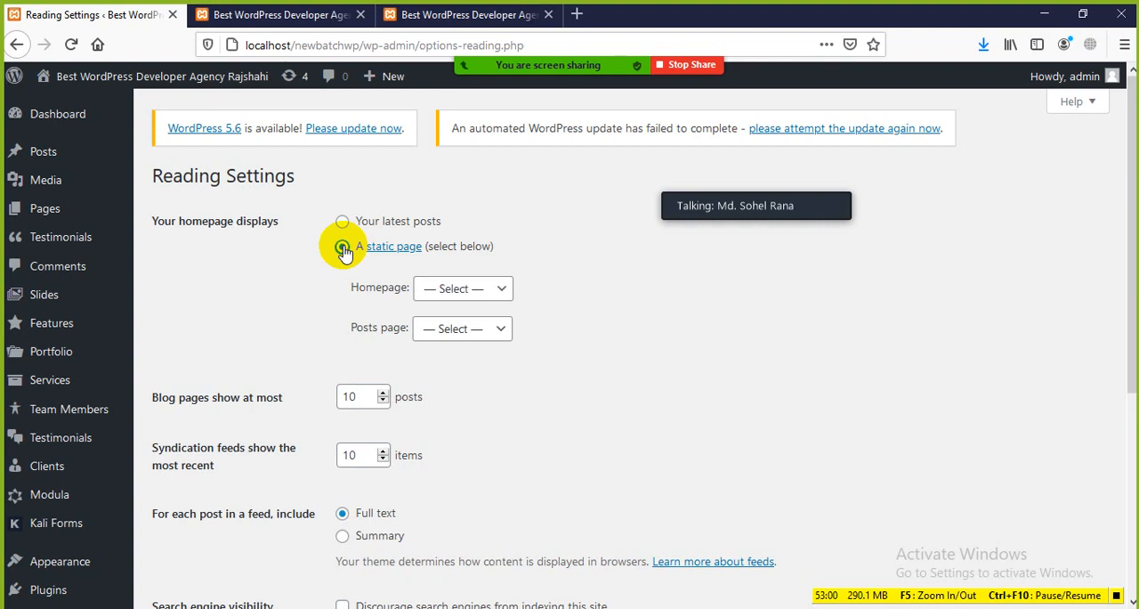
{"action": "left_click", "coordinate": [503, 294]}
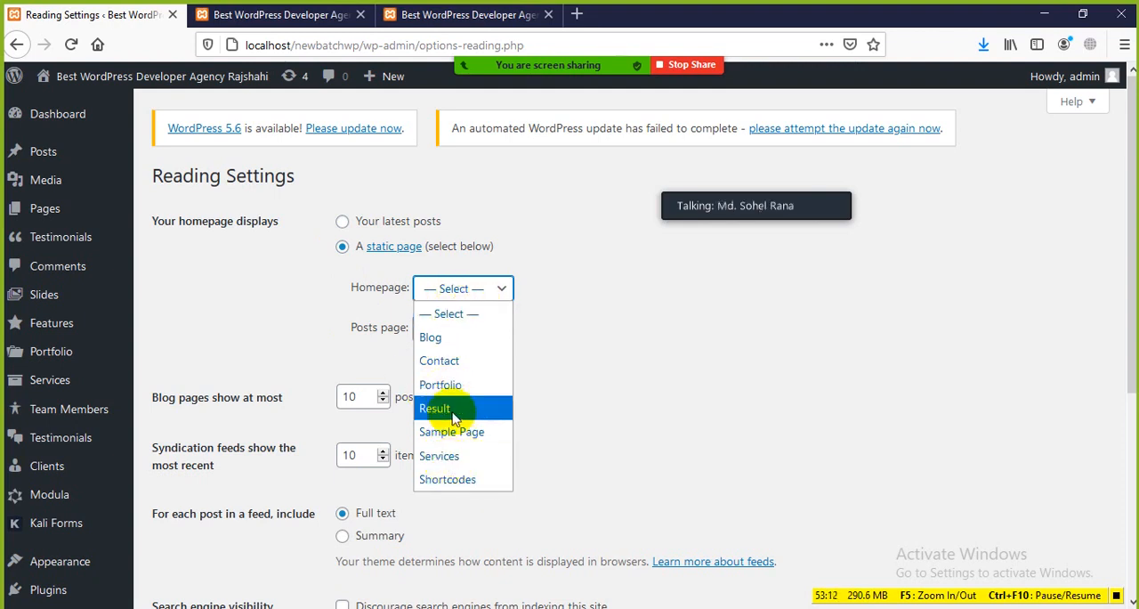
{"action": "left_click", "coordinate": [434, 338]}
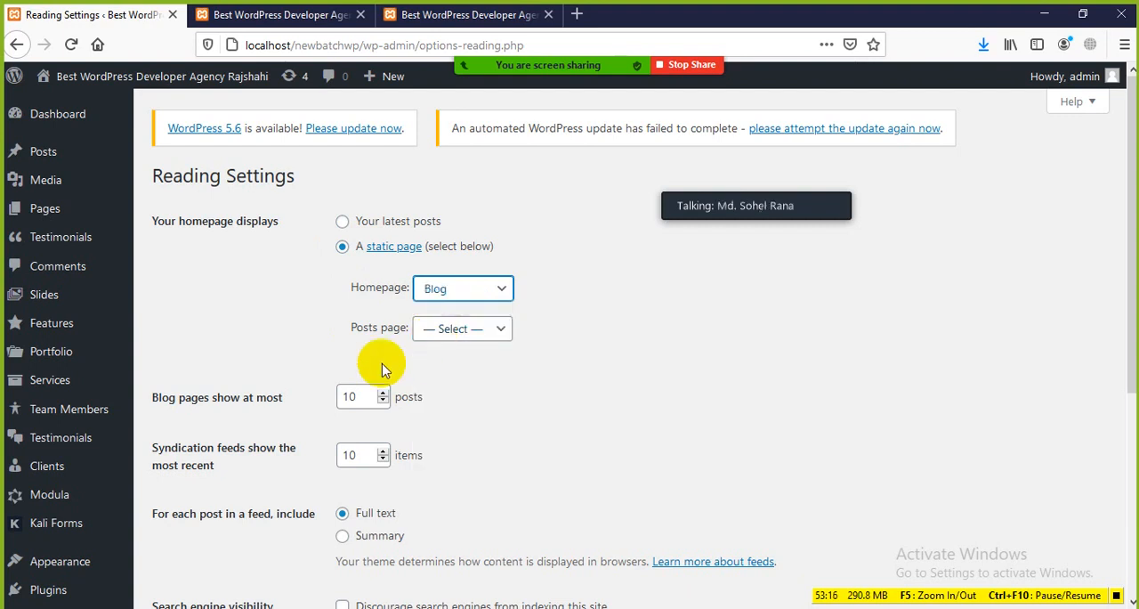
{"action": "left_click", "coordinate": [482, 291]}
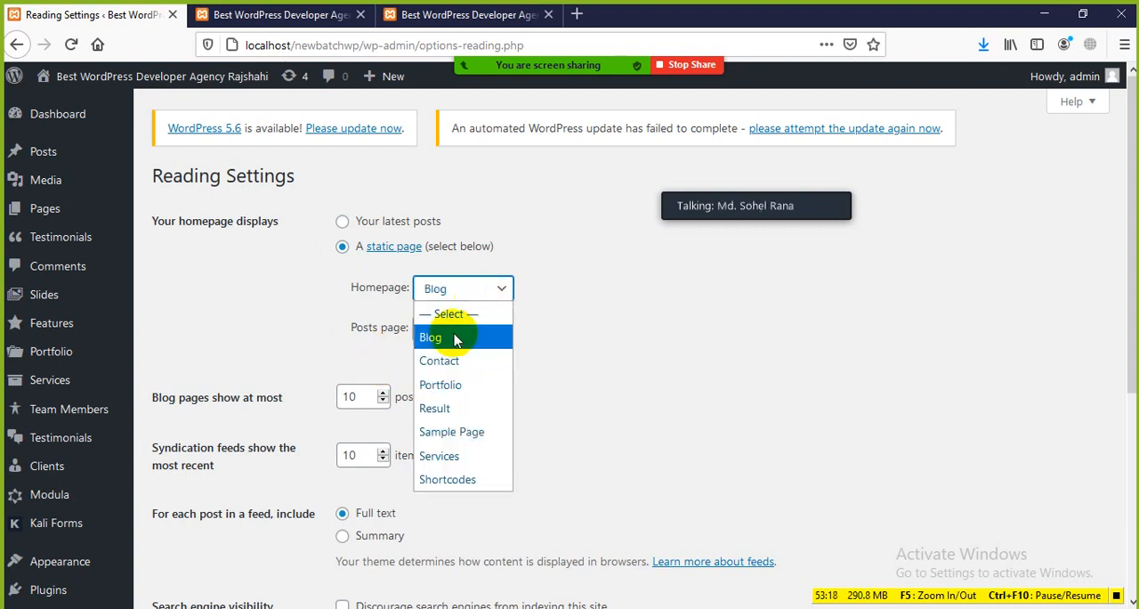
{"action": "left_click", "coordinate": [322, 345]}
Set the static homepage to Sample Page and the posts page to Blog, and dismiss the Zoom time-limit notice
{"action": "left_click", "coordinate": [472, 292]}
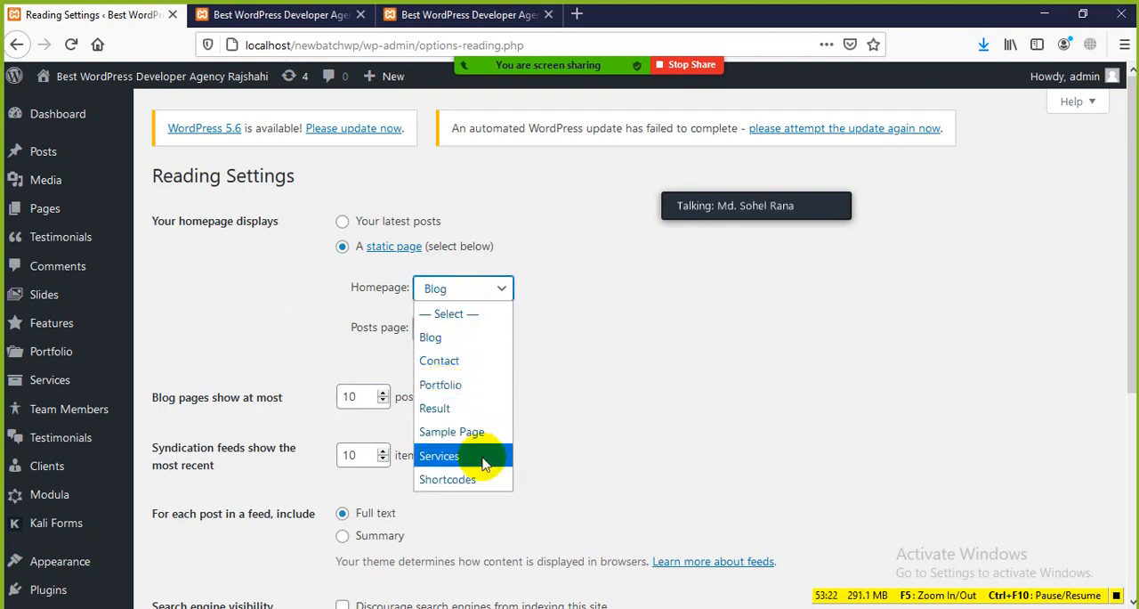
{"action": "left_click", "coordinate": [479, 432]}
{"action": "left_click", "coordinate": [480, 334]}
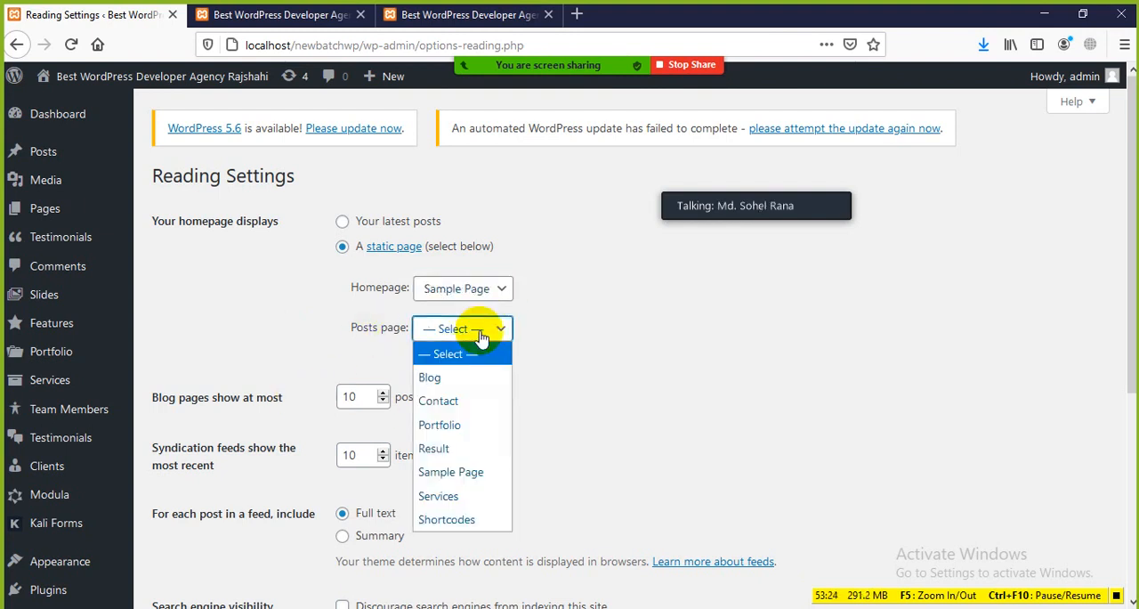
{"action": "left_click", "coordinate": [443, 381]}
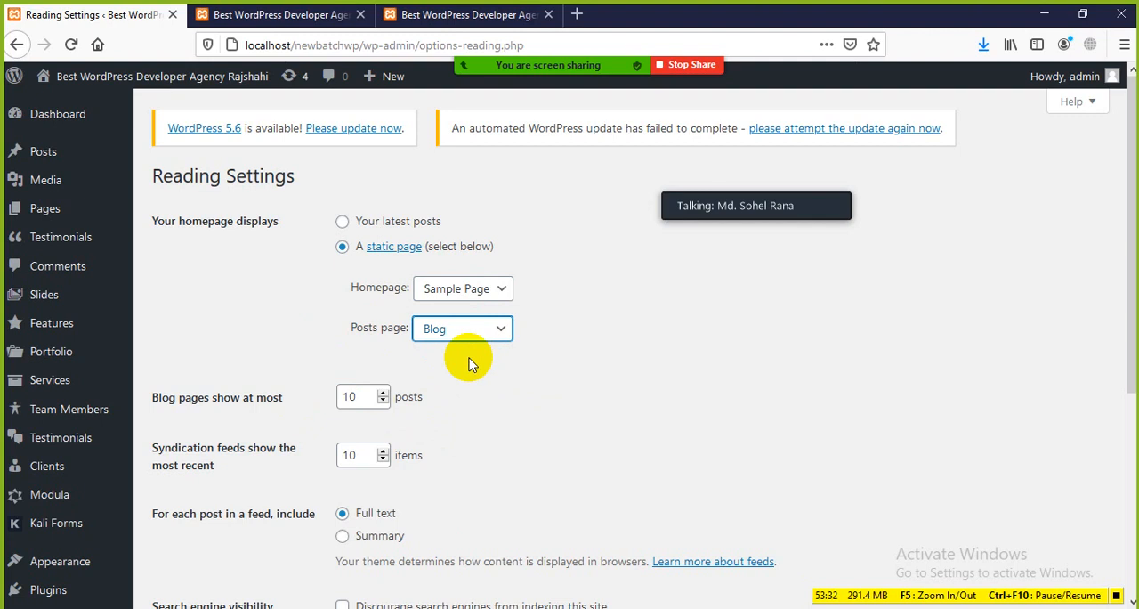
{"action": "left_click", "coordinate": [491, 338]}
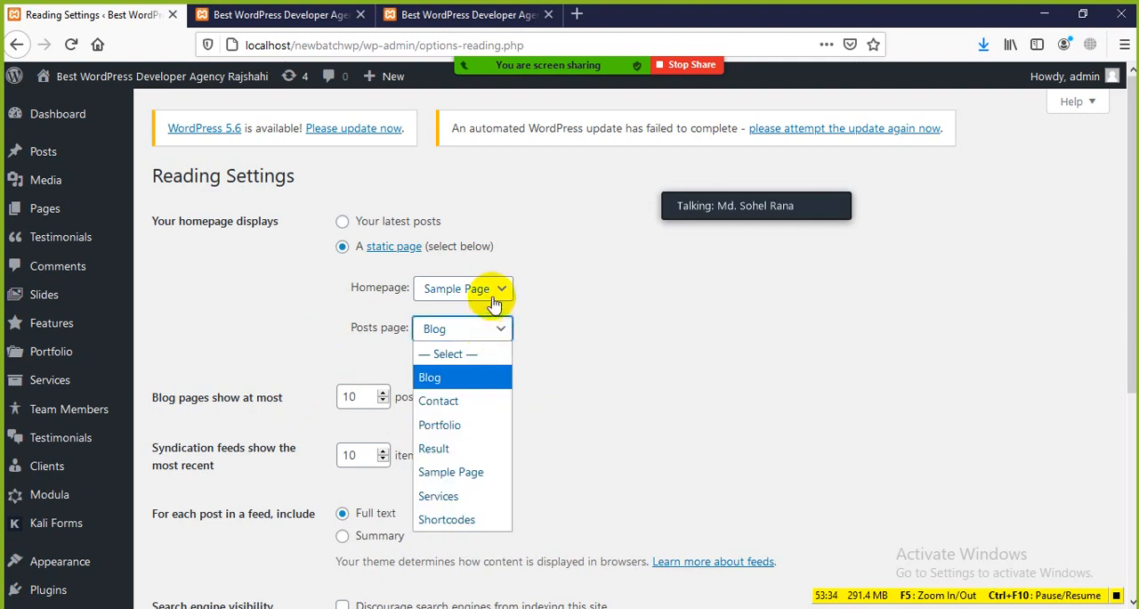
{"action": "left_click", "coordinate": [773, 195]}
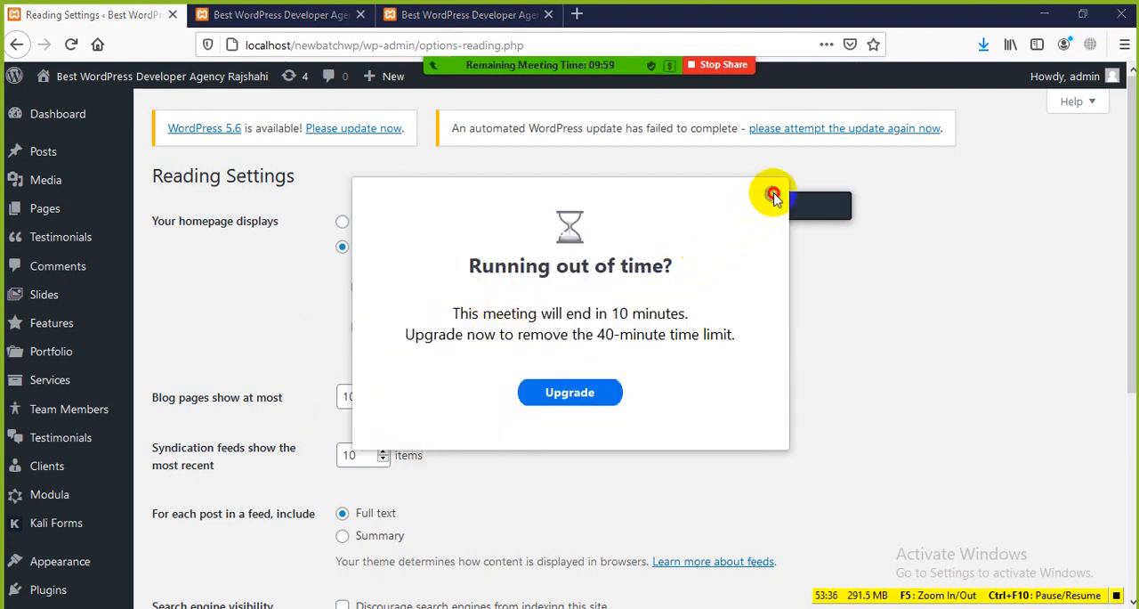
Choose Contact as the static homepage
{"action": "scroll", "coordinate": [491, 378], "scroll_direction": "down", "scroll_amount": 5}
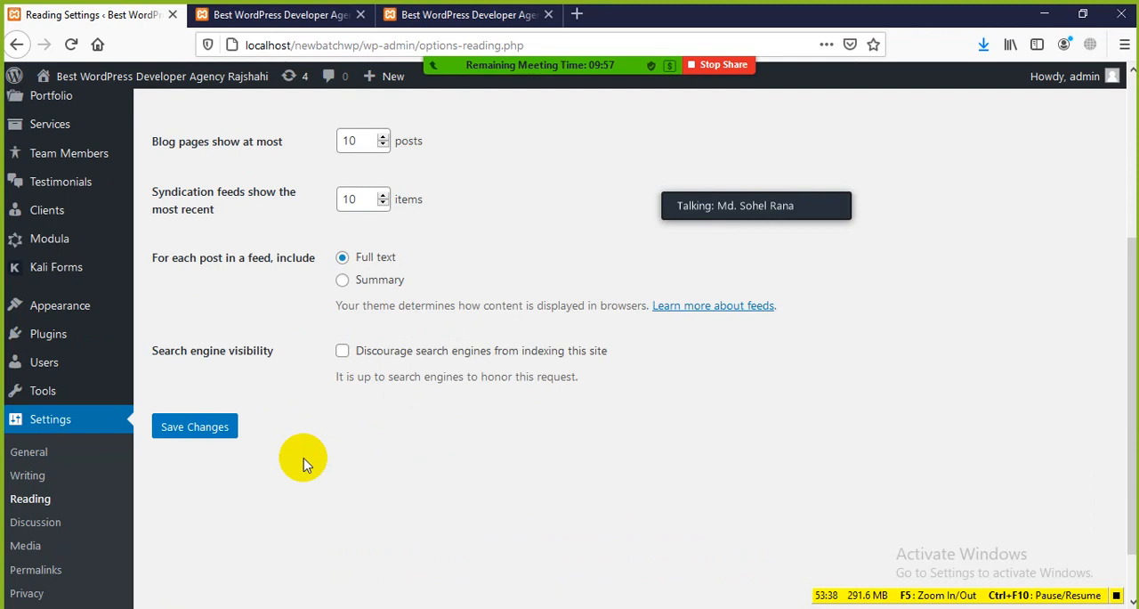
{"action": "scroll", "coordinate": [326, 255], "scroll_direction": "up", "scroll_amount": 1}
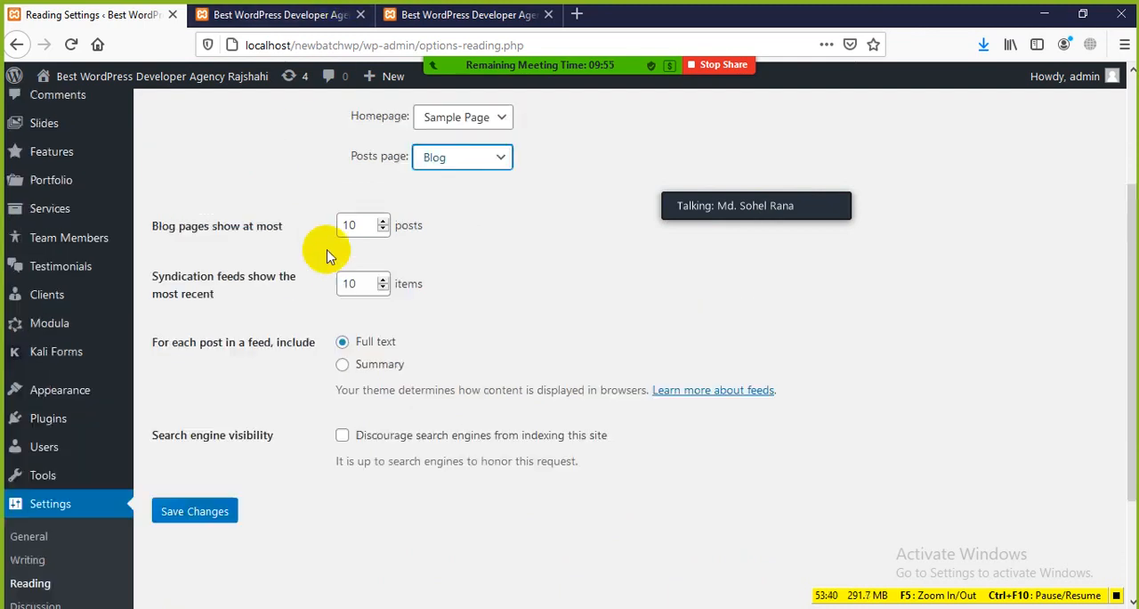
{"action": "scroll", "coordinate": [327, 256], "scroll_direction": "up", "scroll_amount": 1}
{"action": "left_click", "coordinate": [487, 205]}
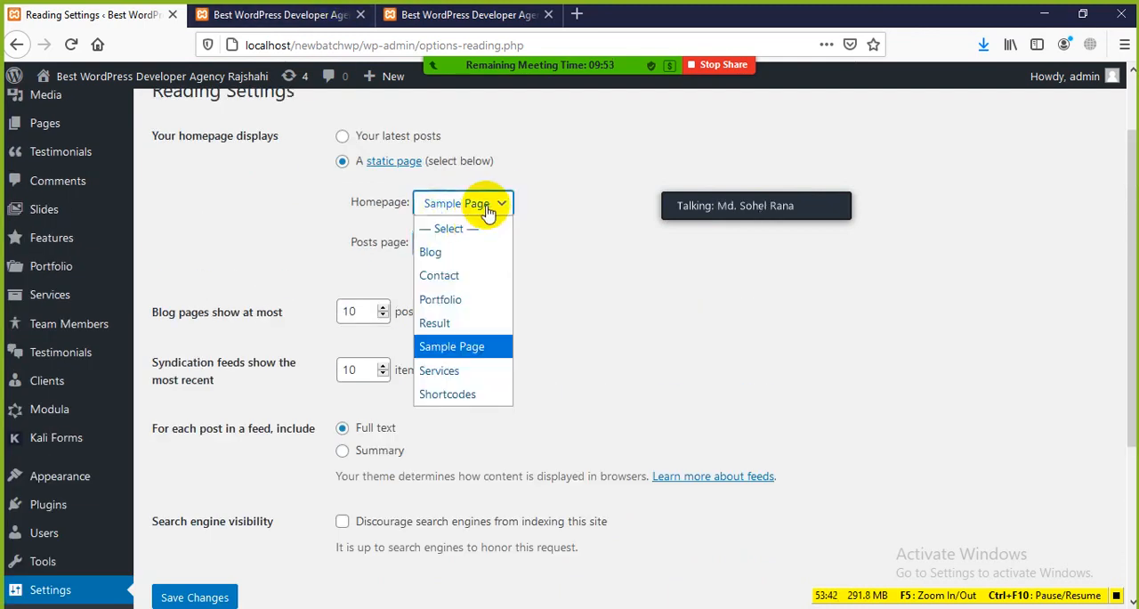
{"action": "left_click", "coordinate": [464, 276]}
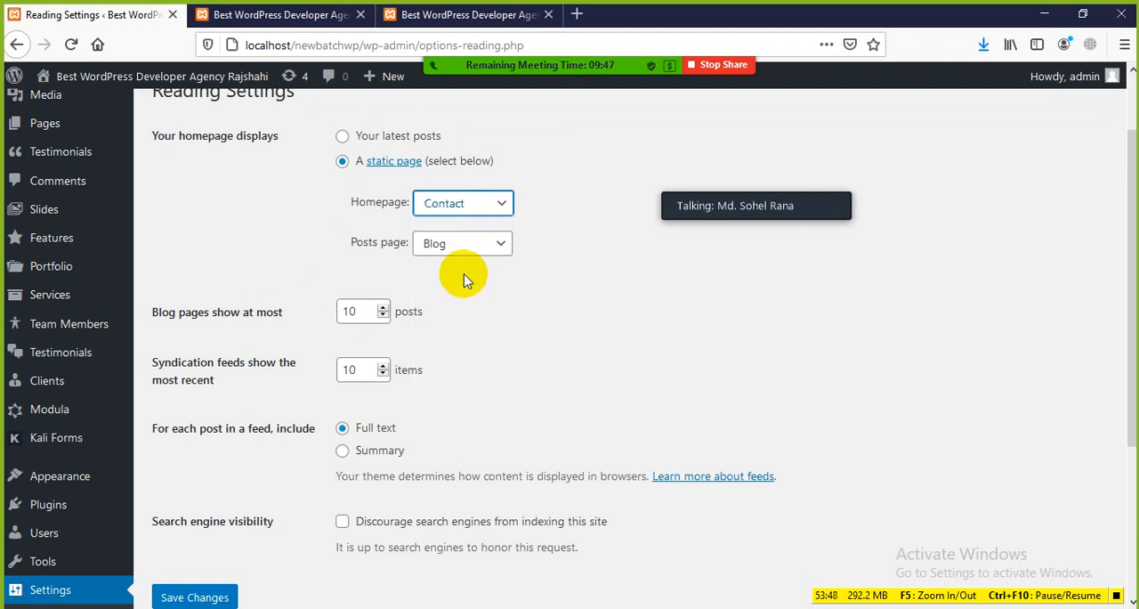
Choose Result as the static homepage and save the Reading Settings
{"action": "left_click", "coordinate": [498, 207]}
{"action": "left_click", "coordinate": [436, 321]}
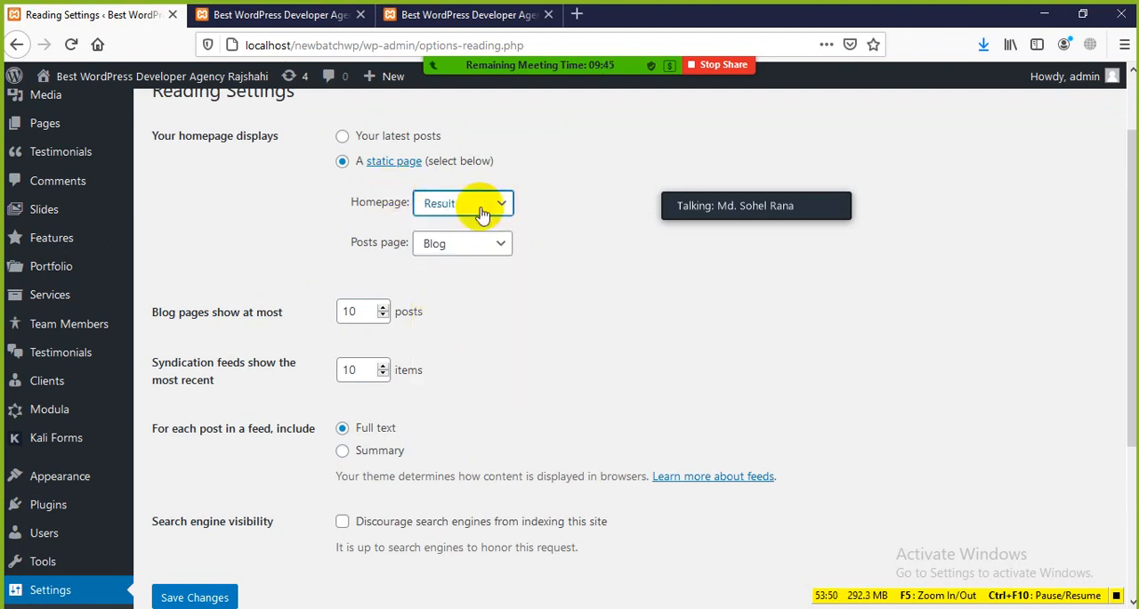
{"action": "scroll", "coordinate": [445, 312], "scroll_direction": "down", "scroll_amount": 2}
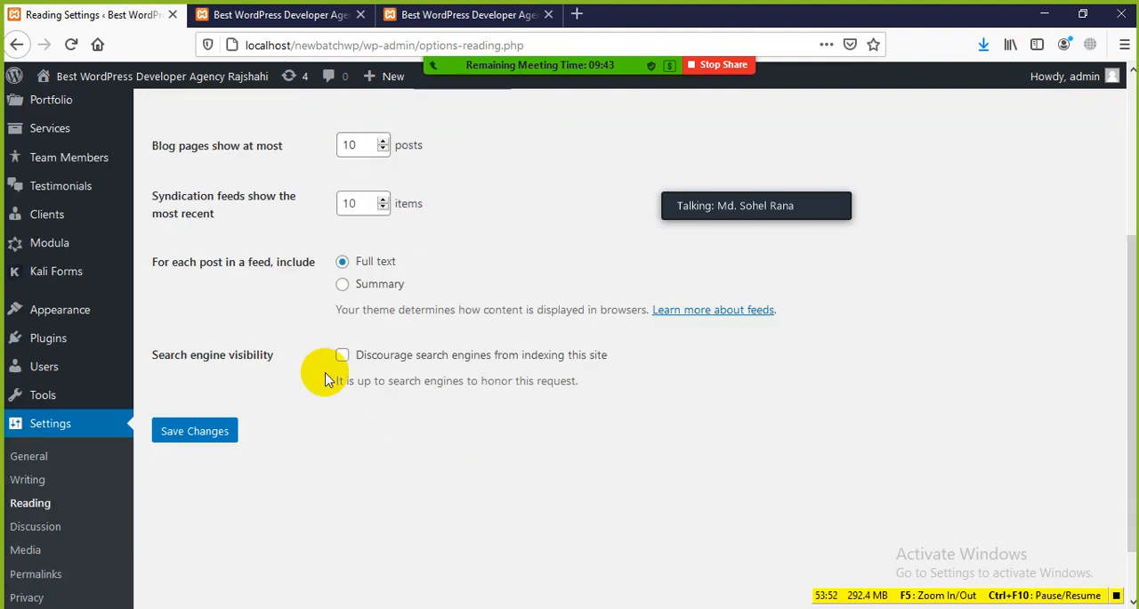
{"action": "left_click", "coordinate": [185, 428]}
Reload the site's front-end homepage and check which content it displays with the saved static page setting
{"action": "left_click", "coordinate": [254, 16]}
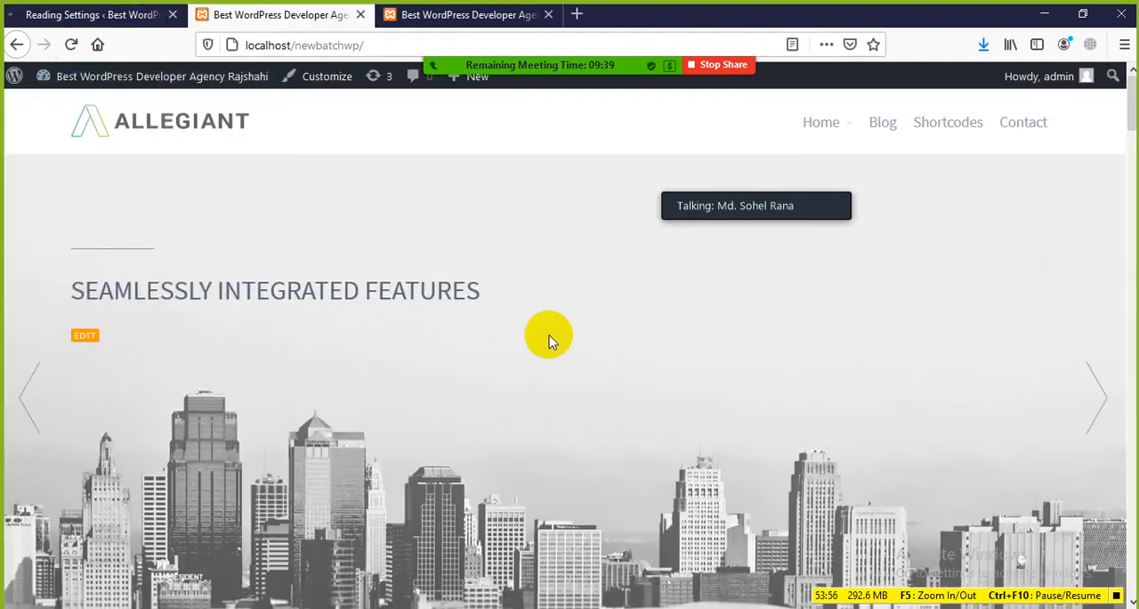
{"action": "left_click", "coordinate": [74, 45]}
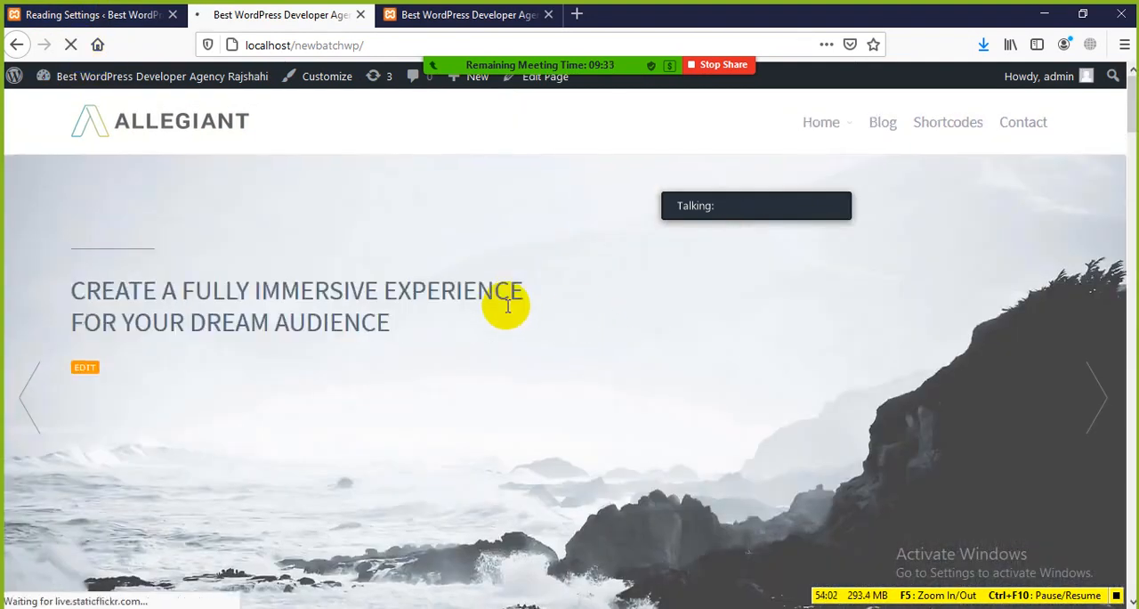
{"action": "scroll", "coordinate": [368, 241], "scroll_direction": "down", "scroll_amount": 5}
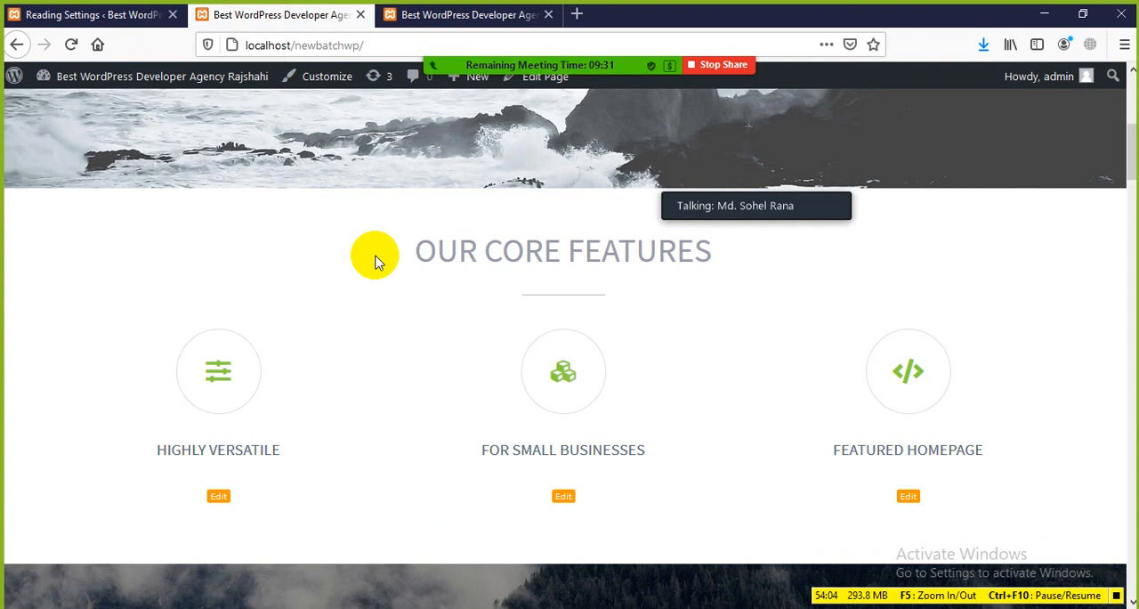
{"action": "scroll", "coordinate": [376, 253], "scroll_direction": "down", "scroll_amount": 8}
{"action": "scroll", "coordinate": [376, 256], "scroll_direction": "up", "scroll_amount": 8}
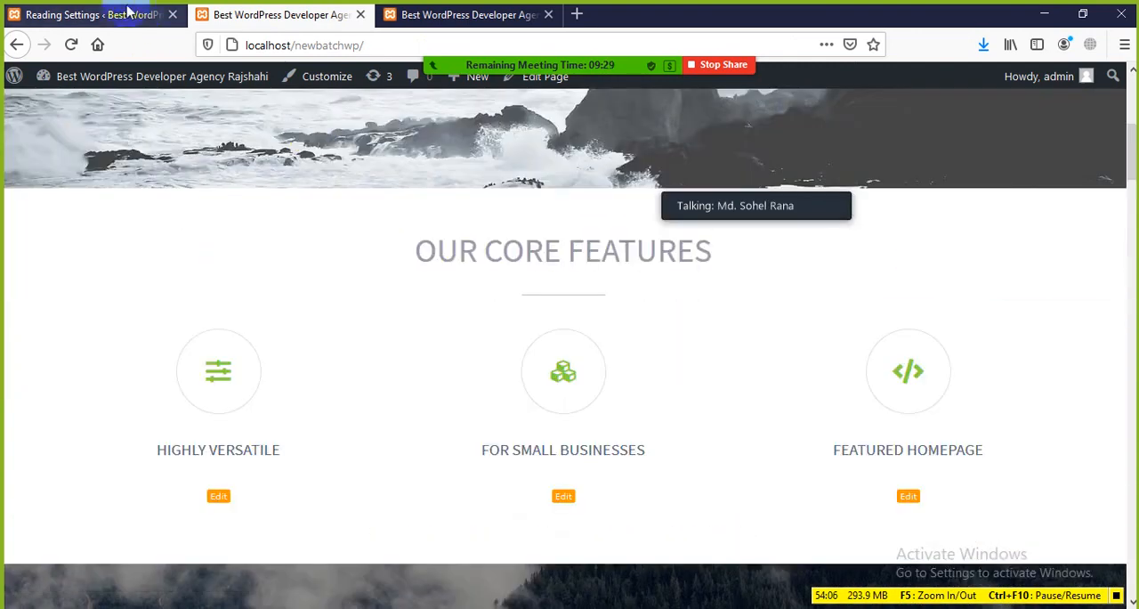
In Reading Settings, clear the homepage and posts page selections, set the homepage to display your latest posts, and save
{"action": "left_click", "coordinate": [127, 11]}
{"action": "scroll", "coordinate": [457, 384], "scroll_direction": "down", "scroll_amount": 1}
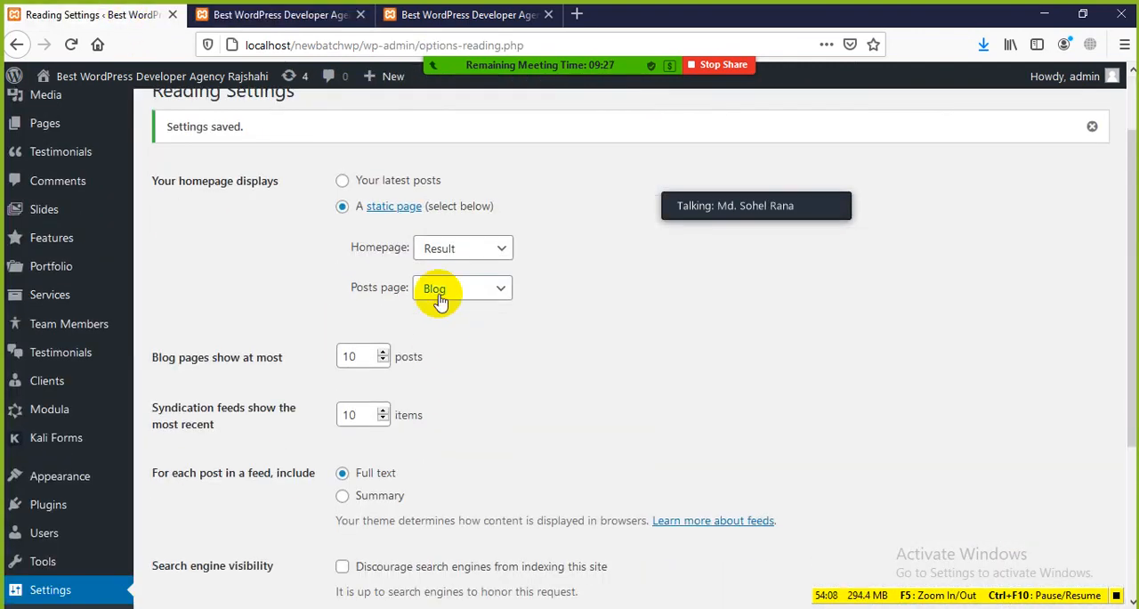
{"action": "left_click", "coordinate": [504, 256]}
{"action": "left_click", "coordinate": [436, 274]}
{"action": "left_click", "coordinate": [490, 294]}
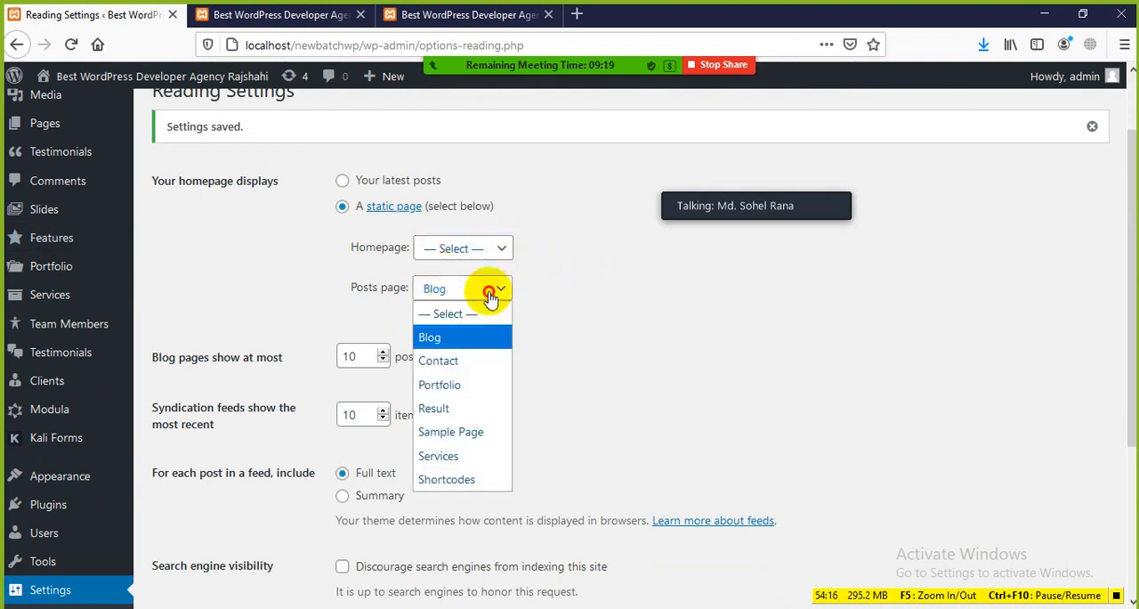
{"action": "left_click", "coordinate": [462, 315]}
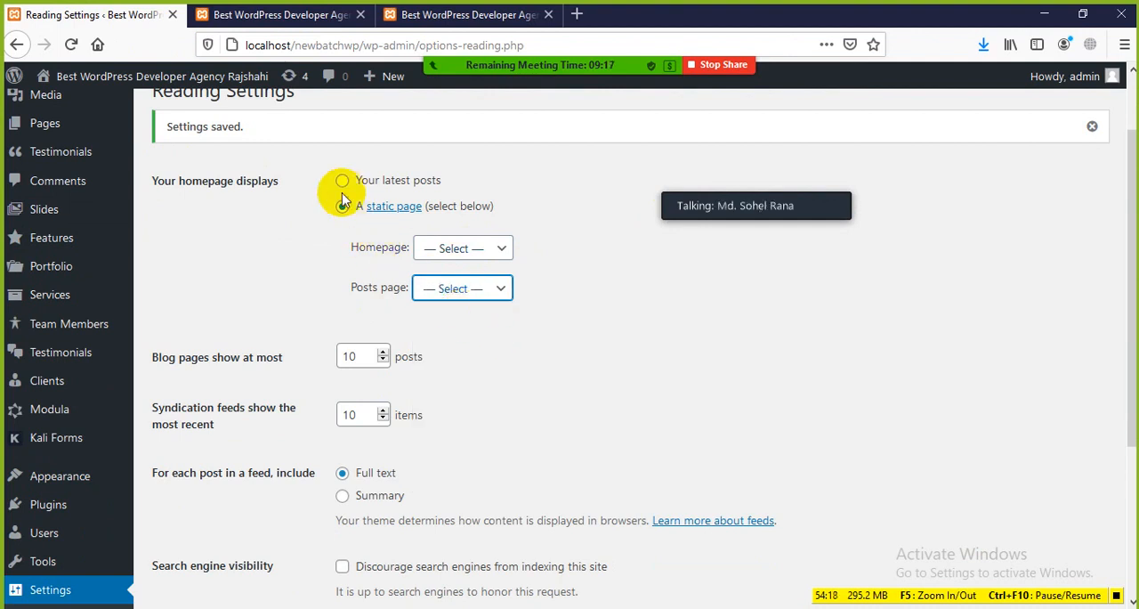
{"action": "scroll", "coordinate": [534, 347], "scroll_direction": "down", "scroll_amount": 2}
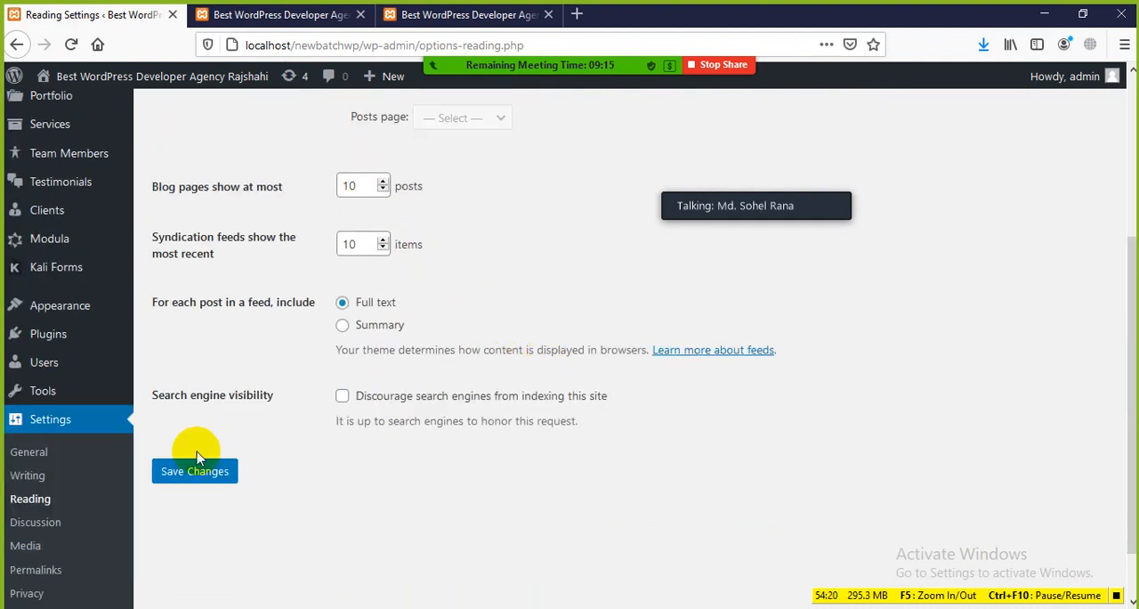
{"action": "left_click", "coordinate": [188, 474]}
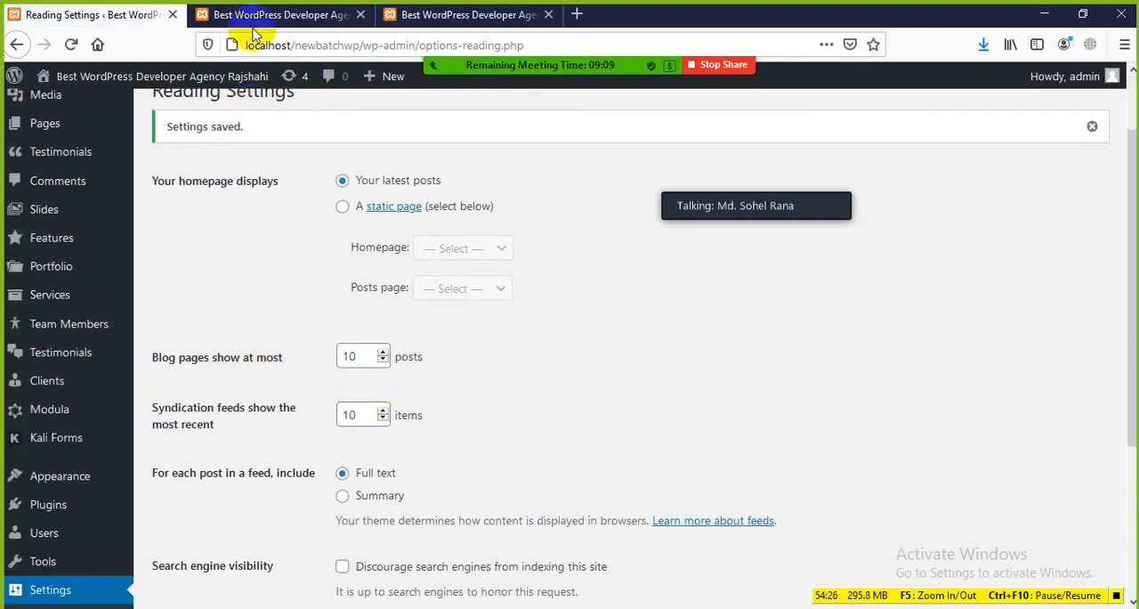
Compare the two open front-end homepages, then go back to the Hello world! post and look over its content
{"action": "left_click", "coordinate": [401, 18]}
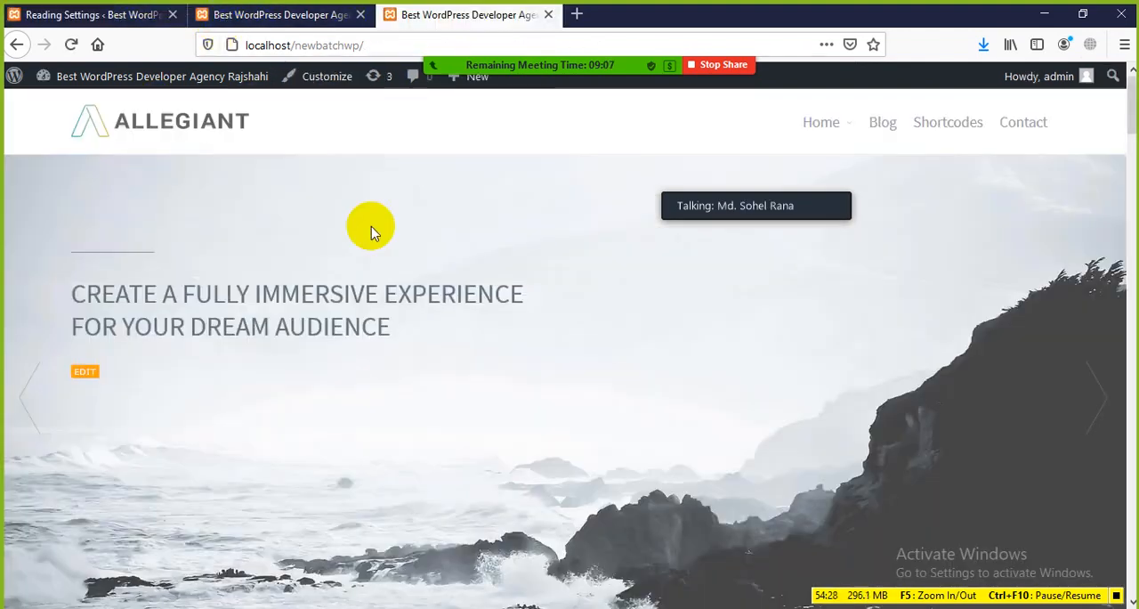
{"action": "left_click", "coordinate": [305, 18]}
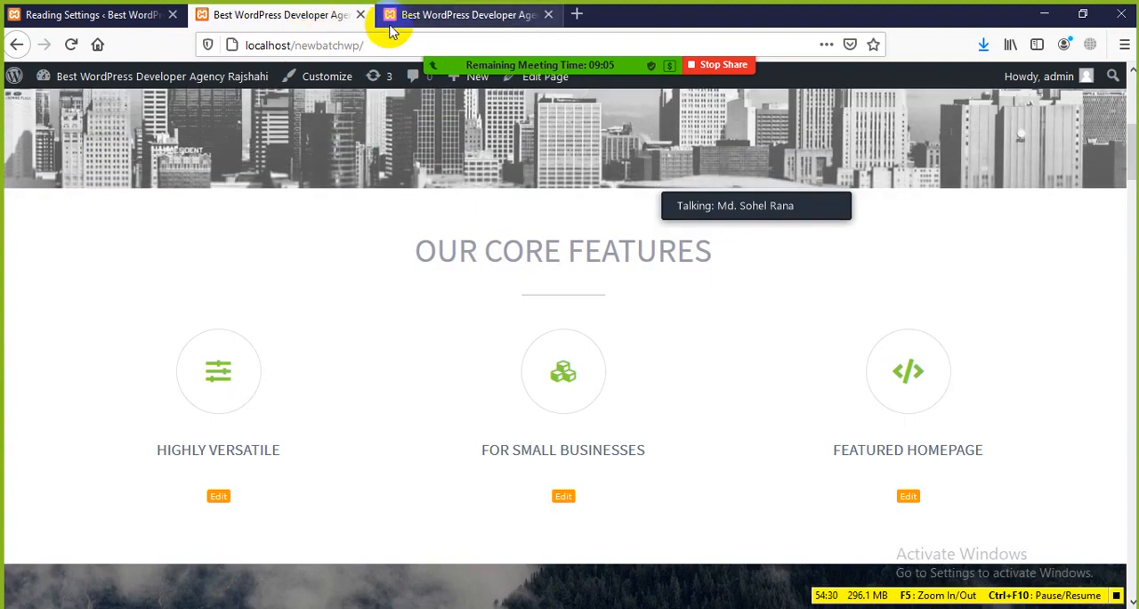
{"action": "left_click", "coordinate": [385, 18]}
{"action": "left_click", "coordinate": [18, 46]}
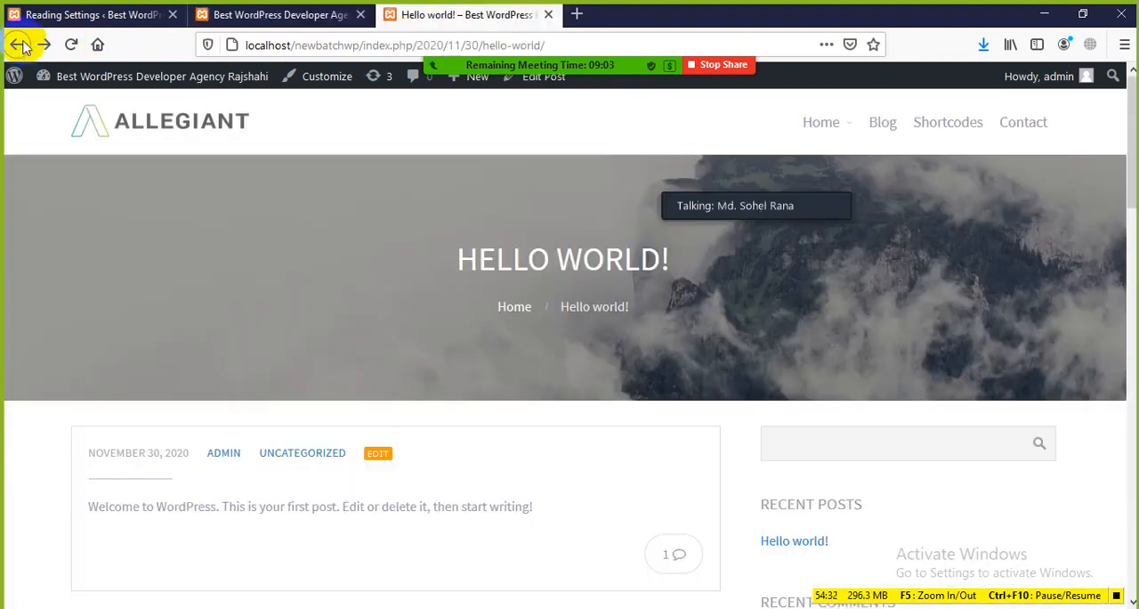
{"action": "scroll", "coordinate": [208, 255], "scroll_direction": "down", "scroll_amount": 3}
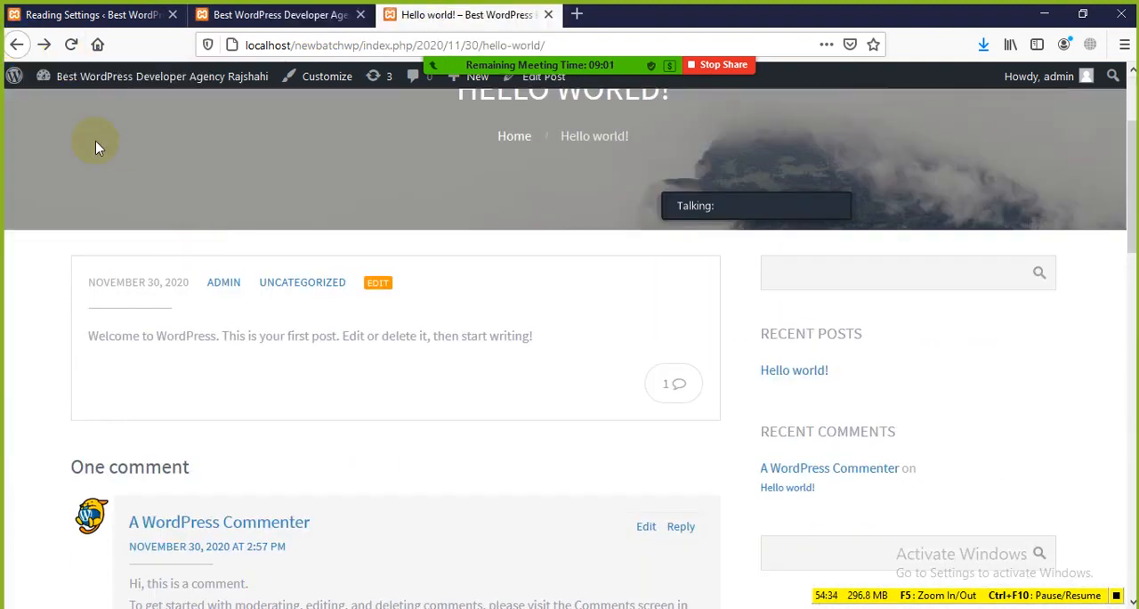
Reload the Hello world! post on the front end and check its recent posts list and comment section
{"action": "left_click", "coordinate": [71, 44]}
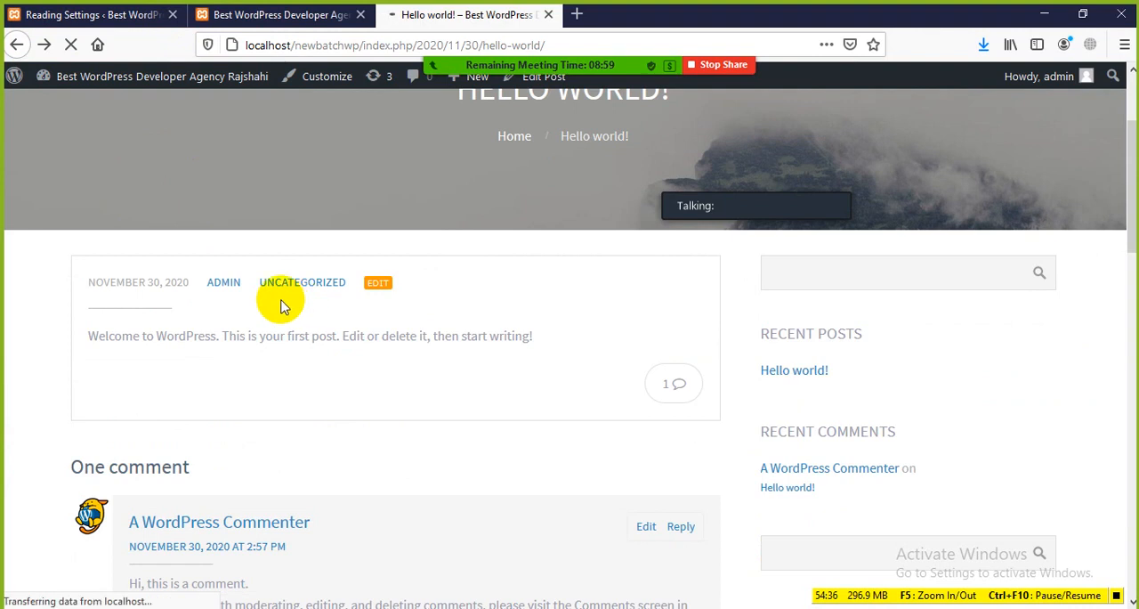
{"action": "scroll", "coordinate": [320, 463], "scroll_direction": "up", "scroll_amount": 5}
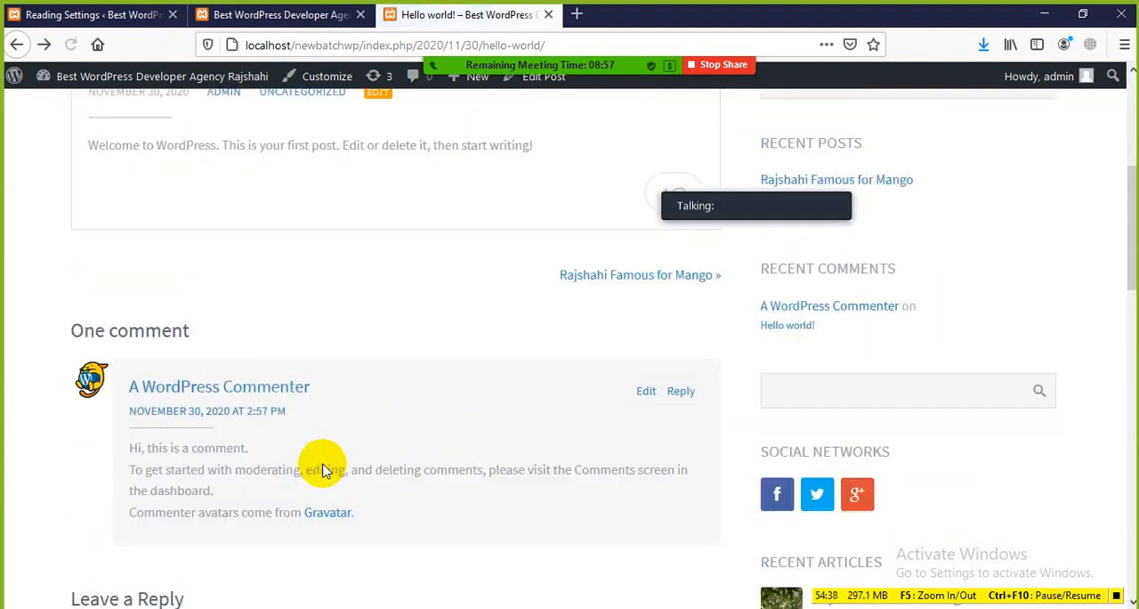
{"action": "scroll", "coordinate": [325, 460], "scroll_direction": "down", "scroll_amount": 2}
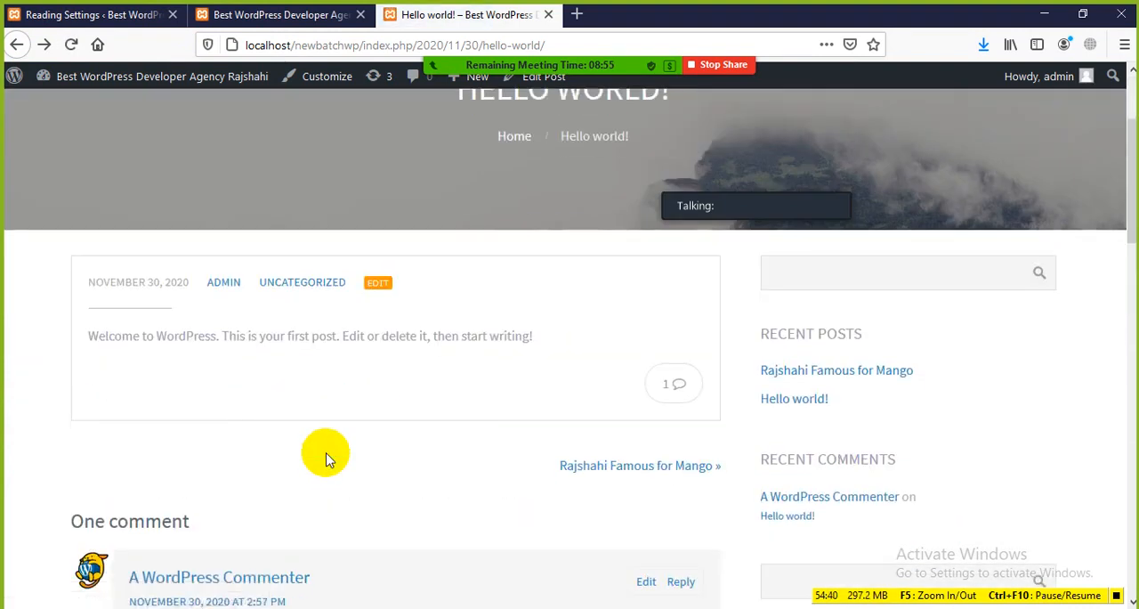
Go back to the front-end homepage, look it over, close its tab, and return to Reading Settings
{"action": "left_click", "coordinate": [16, 44]}
{"action": "scroll", "coordinate": [115, 204], "scroll_direction": "up", "scroll_amount": 2}
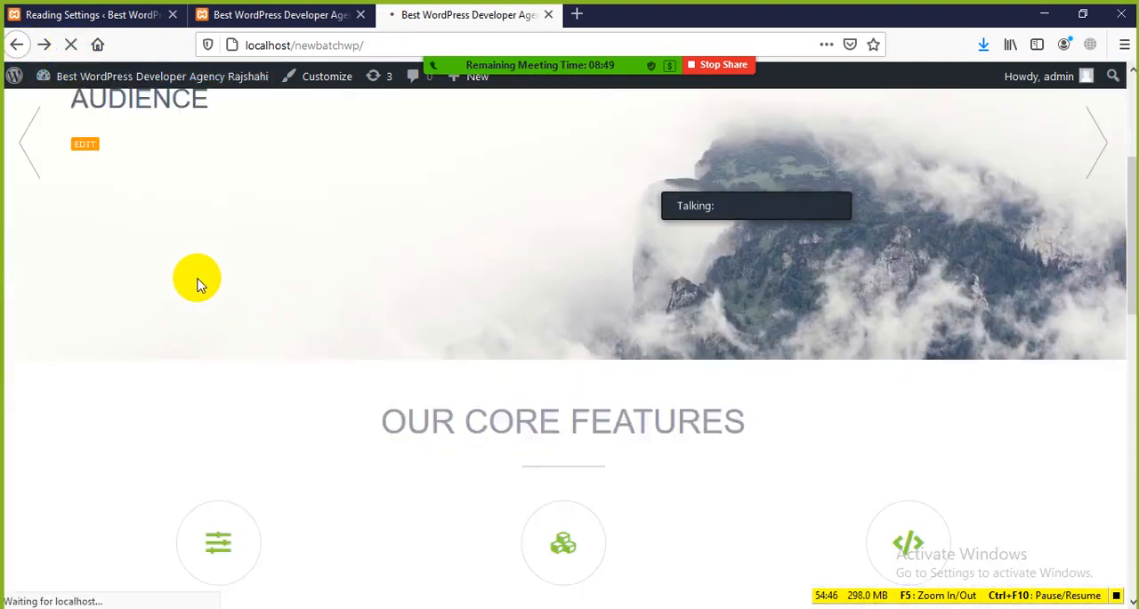
{"action": "scroll", "coordinate": [198, 280], "scroll_direction": "down", "scroll_amount": 3}
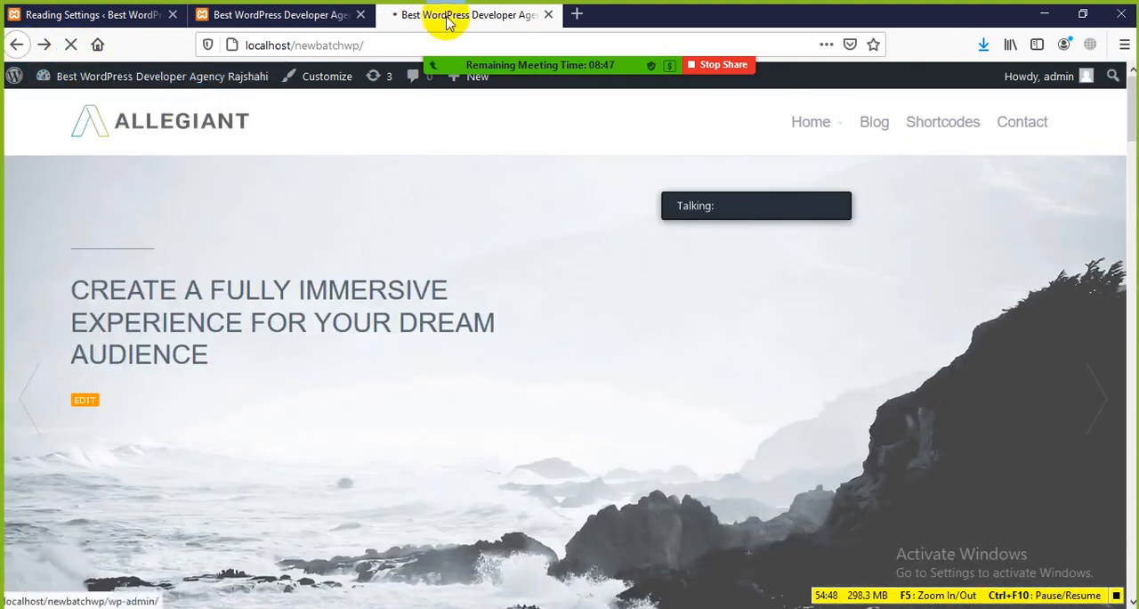
{"action": "left_click", "coordinate": [548, 15]}
{"action": "left_click", "coordinate": [104, 8]}
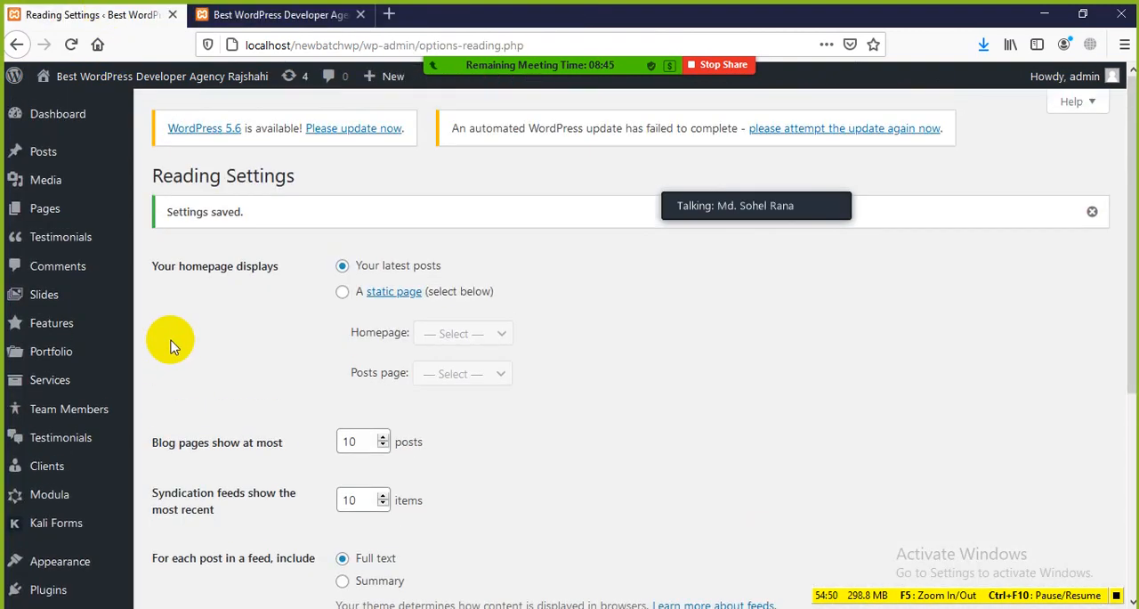
Open the list of all posts in a new tab and view the Rajshahi Famous for Mango post in another tab
{"action": "mouse_move", "coordinate": [51, 202]}
{"action": "mouse_move", "coordinate": [51, 150]}
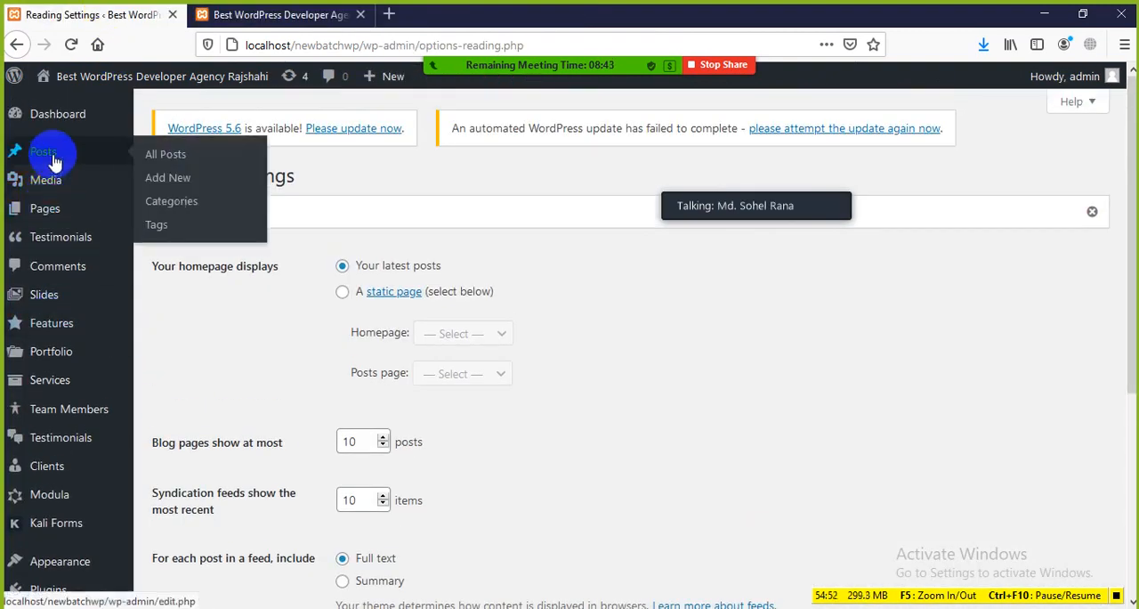
{"action": "middle_click", "coordinate": [174, 156]}
{"action": "left_click", "coordinate": [267, 14]}
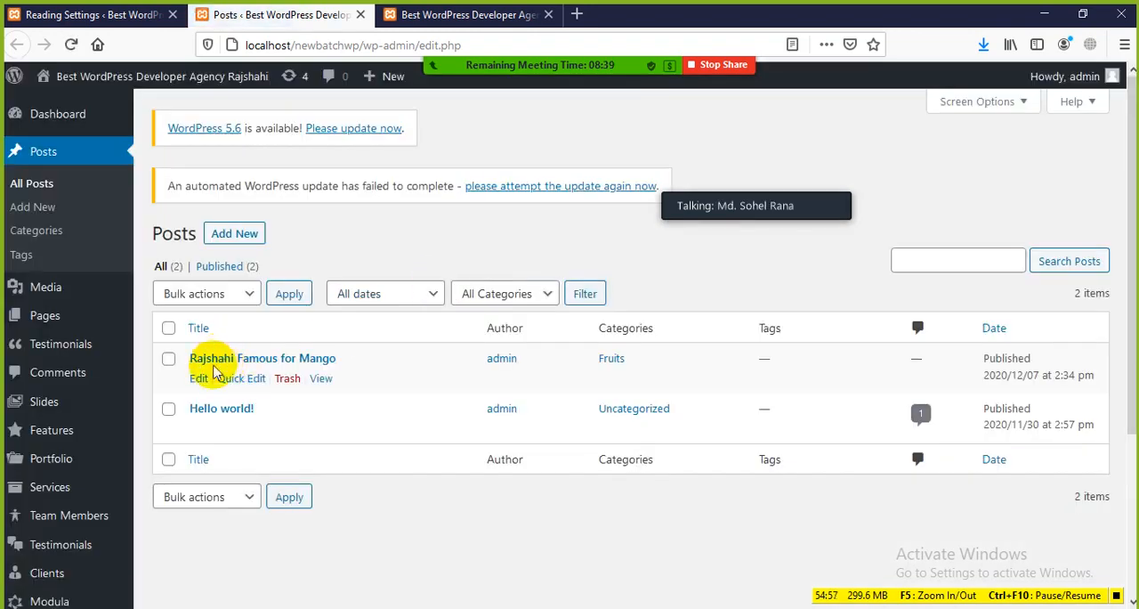
{"action": "middle_click", "coordinate": [321, 379]}
{"action": "left_click", "coordinate": [442, 14]}
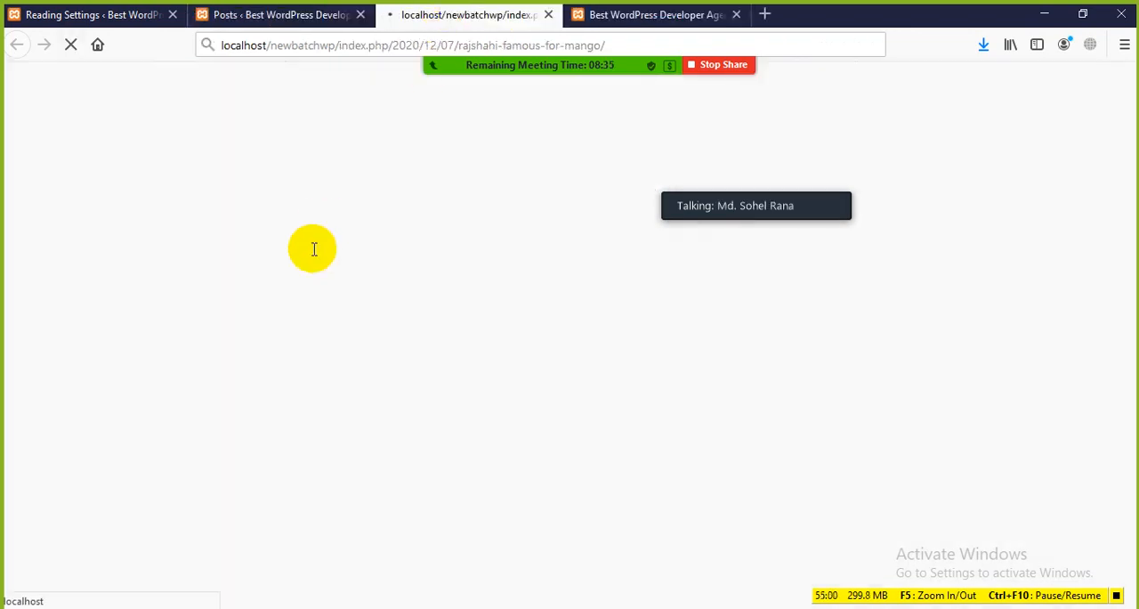
Look over the Rajshahi Famous for Mango post from its title and image down to the link to the previous post
{"action": "scroll", "coordinate": [488, 288], "scroll_direction": "down", "scroll_amount": 8}
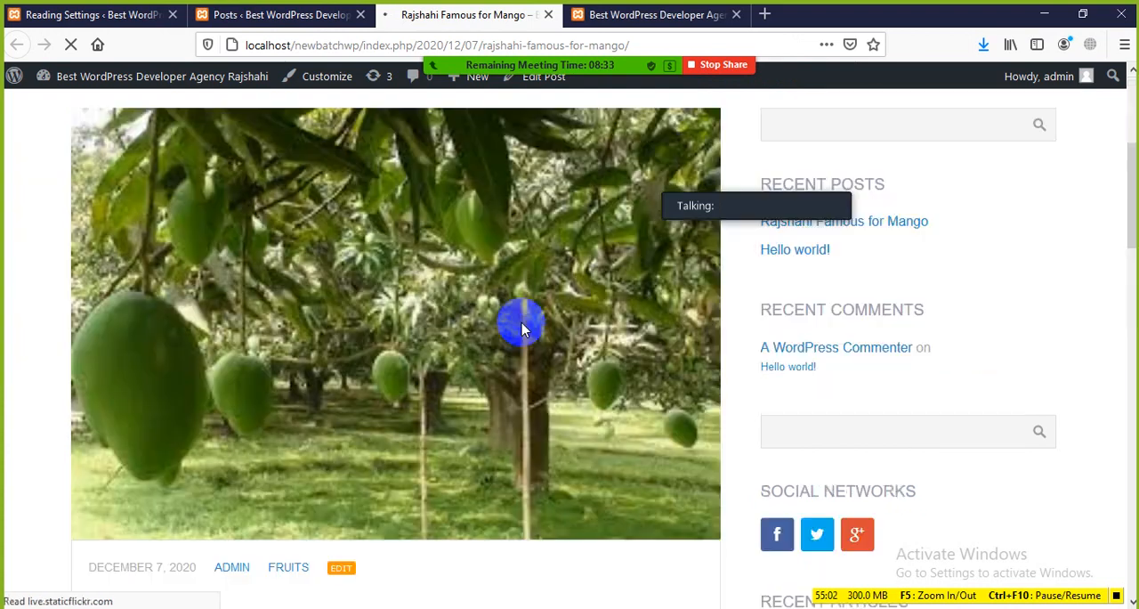
{"action": "scroll", "coordinate": [419, 364], "scroll_direction": "up", "scroll_amount": 8}
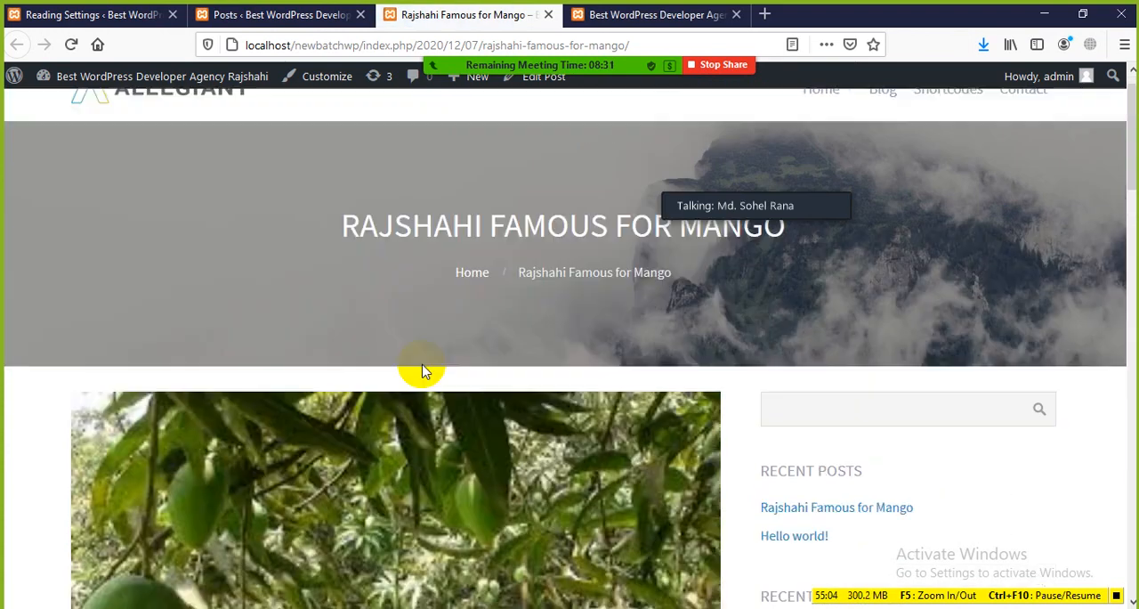
{"action": "scroll", "coordinate": [389, 247], "scroll_direction": "down", "scroll_amount": 3}
{"action": "scroll", "coordinate": [389, 246], "scroll_direction": "down", "scroll_amount": 10}
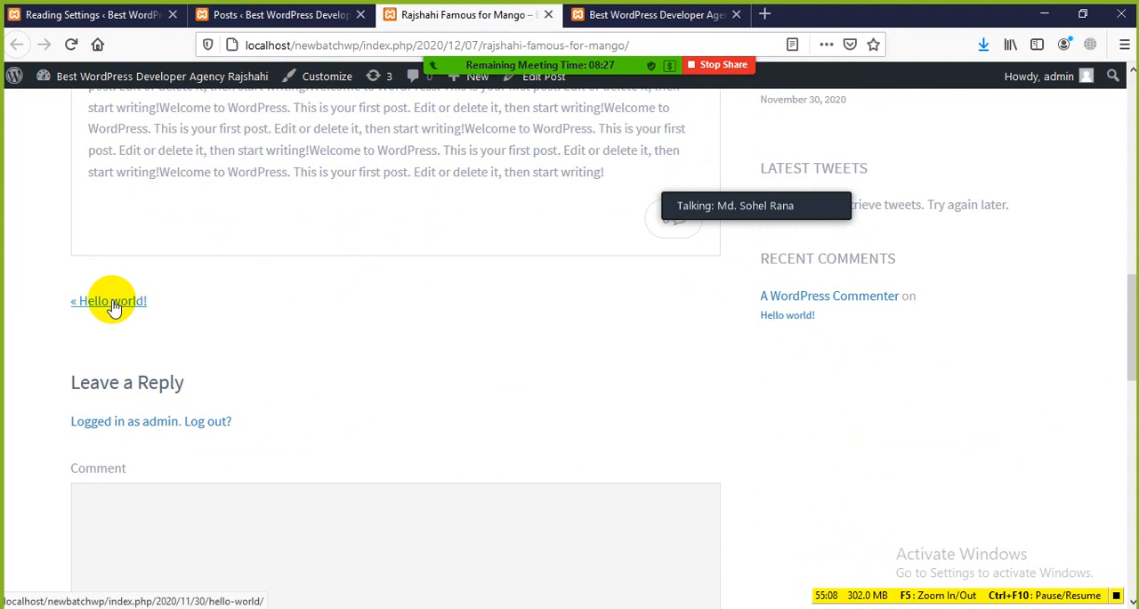
{"action": "scroll", "coordinate": [344, 269], "scroll_direction": "up", "scroll_amount": 10}
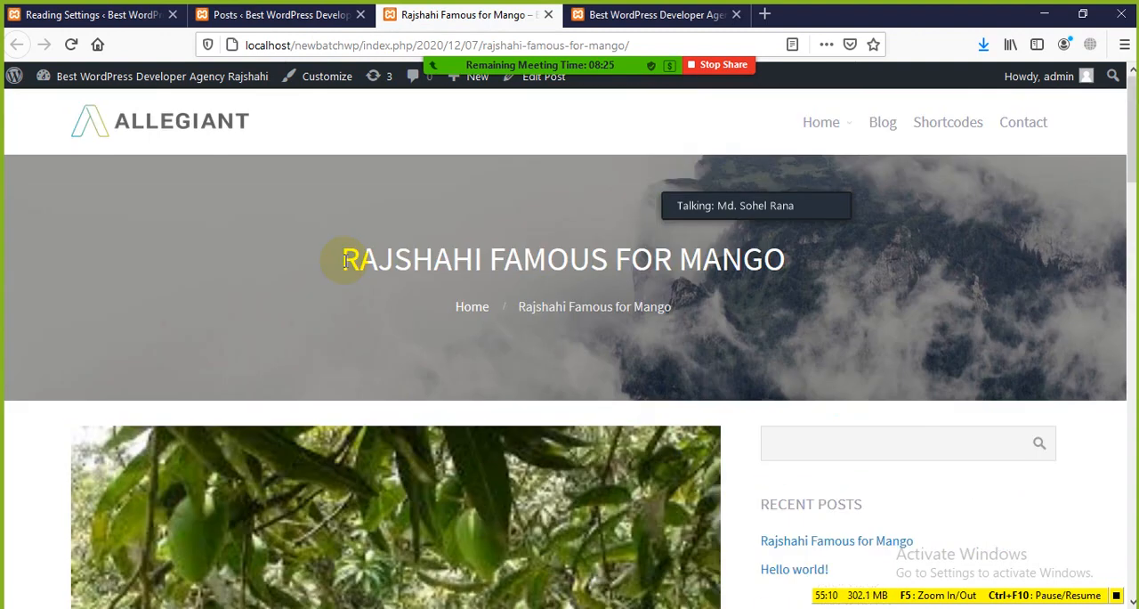
{"action": "scroll", "coordinate": [329, 257], "scroll_direction": "down", "scroll_amount": 8}
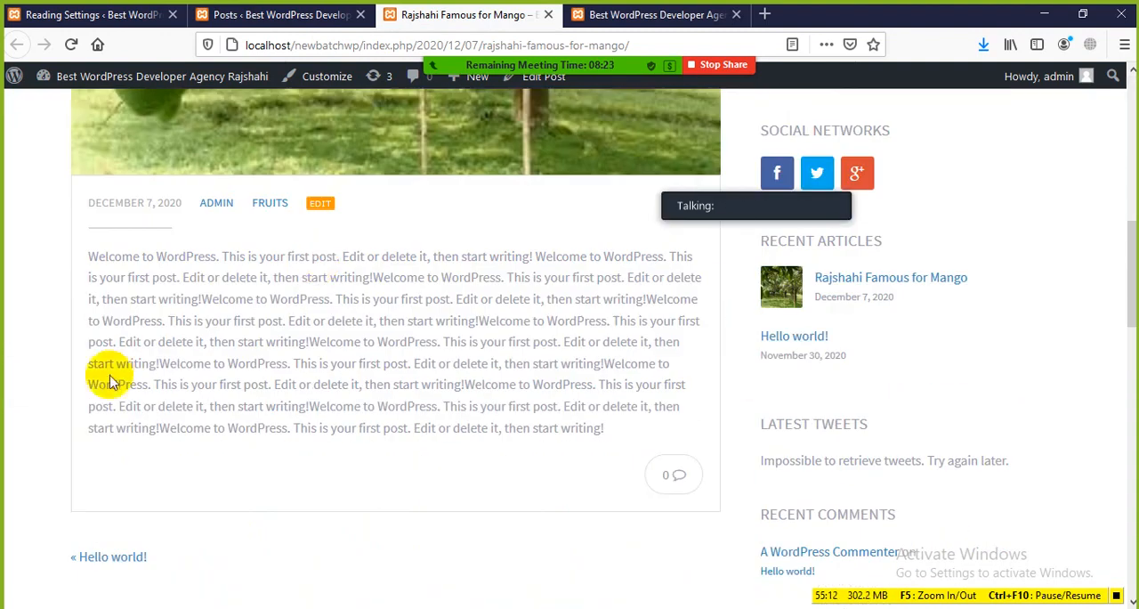
Follow the previous-post link to Hello world! and look over that post and its link to the newer post
{"action": "left_click", "coordinate": [98, 556]}
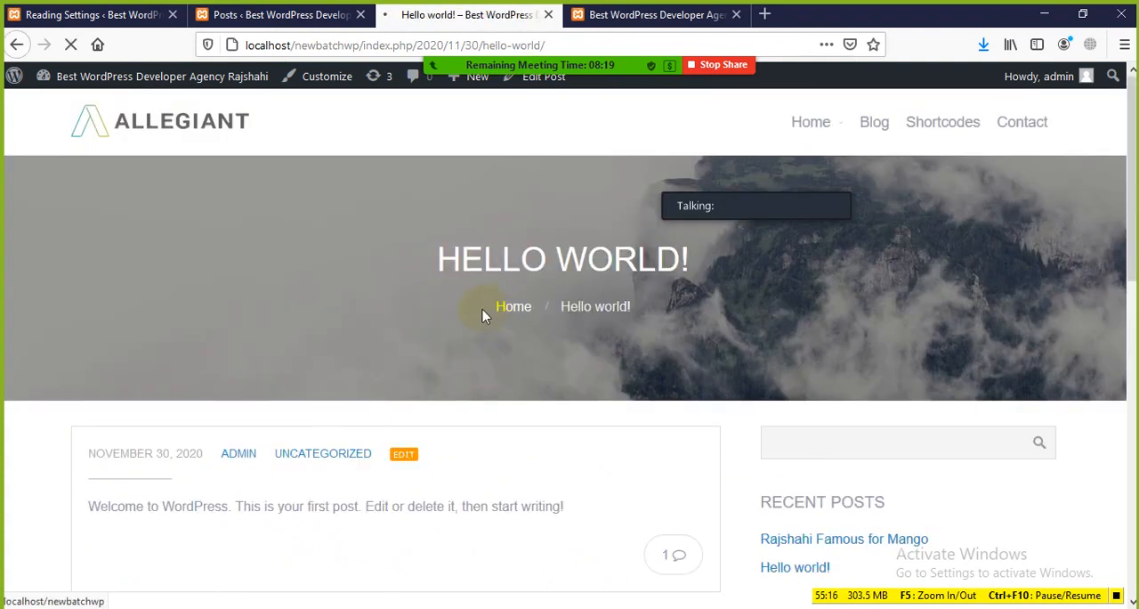
{"action": "scroll", "coordinate": [479, 314], "scroll_direction": "down", "scroll_amount": 3}
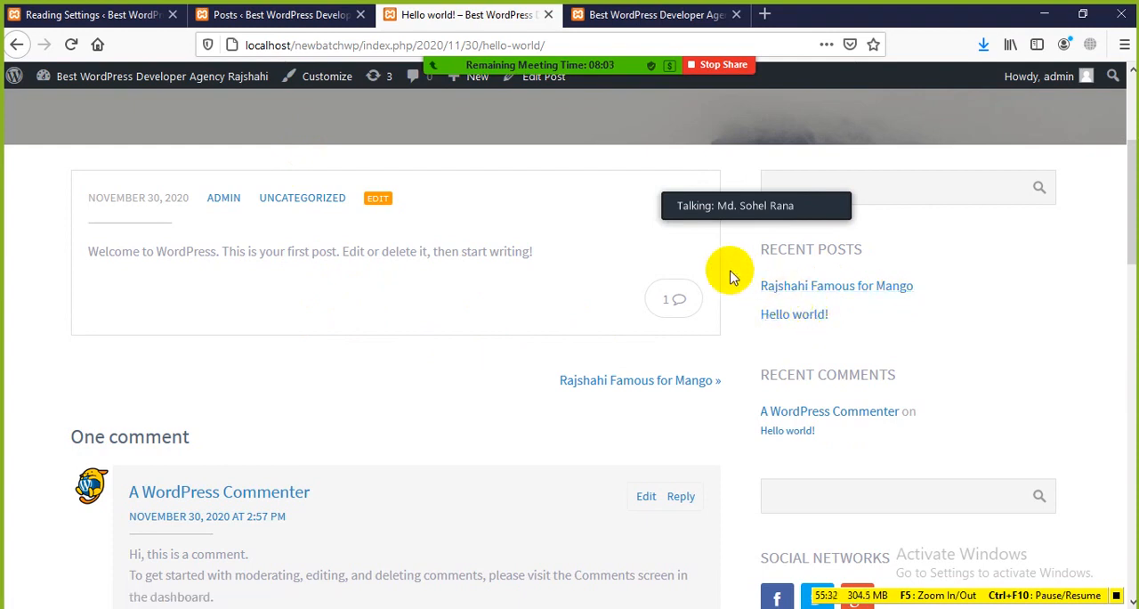
{"action": "scroll", "coordinate": [296, 481], "scroll_direction": "up", "scroll_amount": 5}
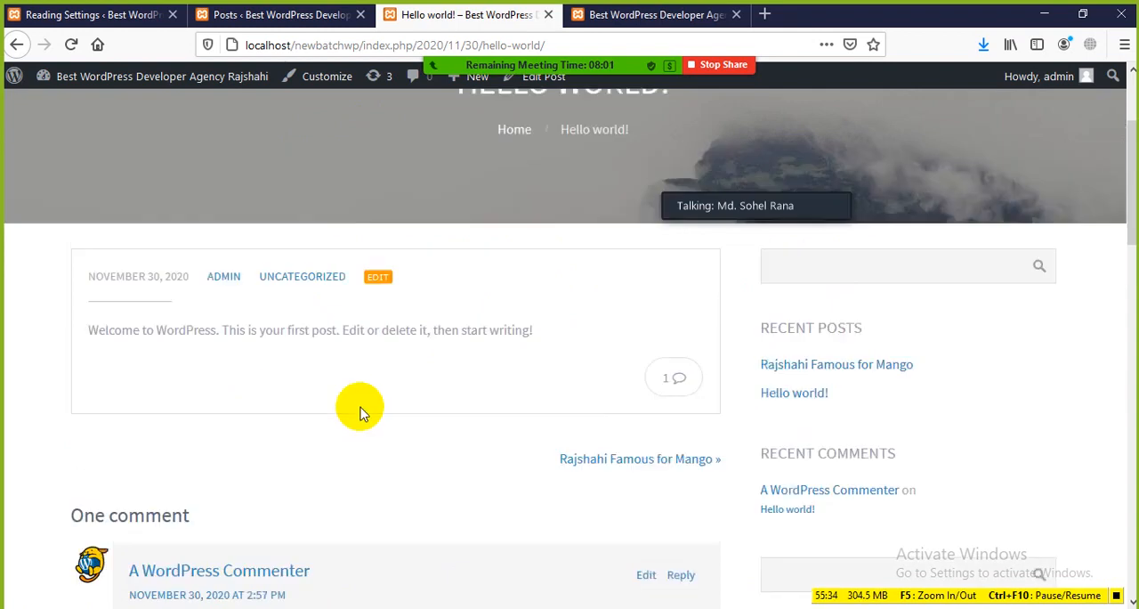
In Reading Settings, set the maximum number of posts shown on blog pages to 5
{"action": "left_click", "coordinate": [149, 16]}
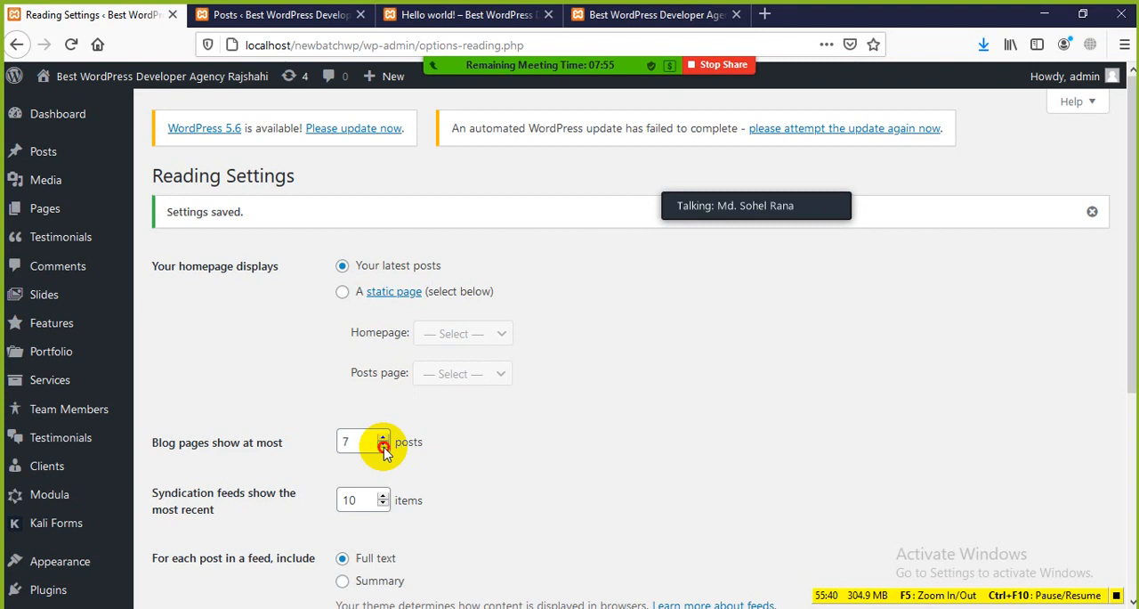
{"action": "scroll", "coordinate": [508, 457], "scroll_direction": "down", "scroll_amount": 2}
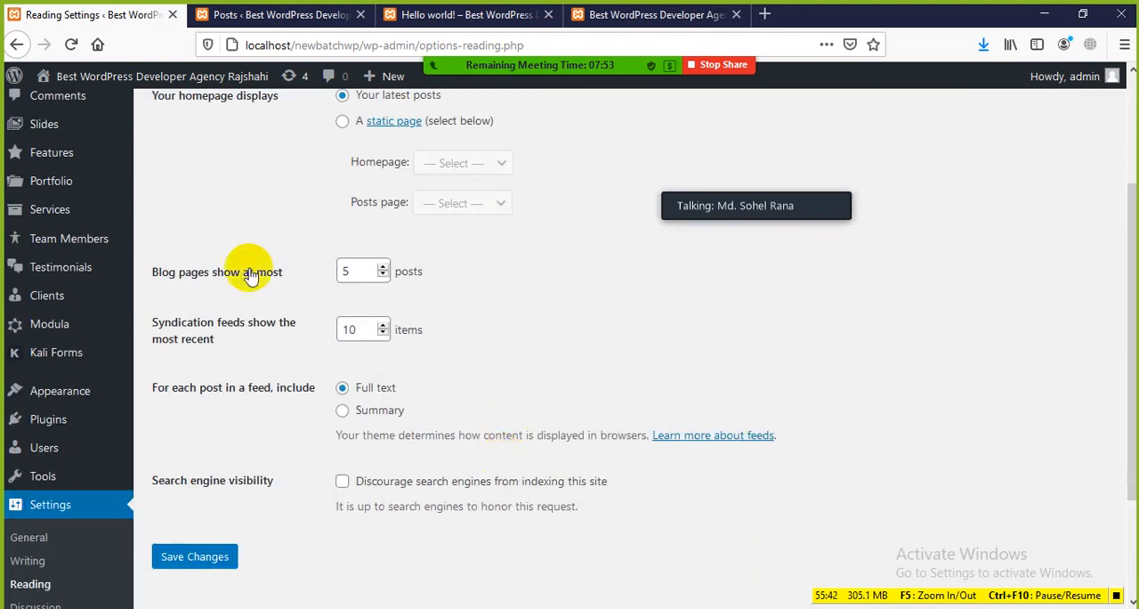
Examine the setting for how many recent items the syndication feeds show
{"action": "left_click_drag", "start_coordinate": [205, 341], "coordinate": [137, 323]}
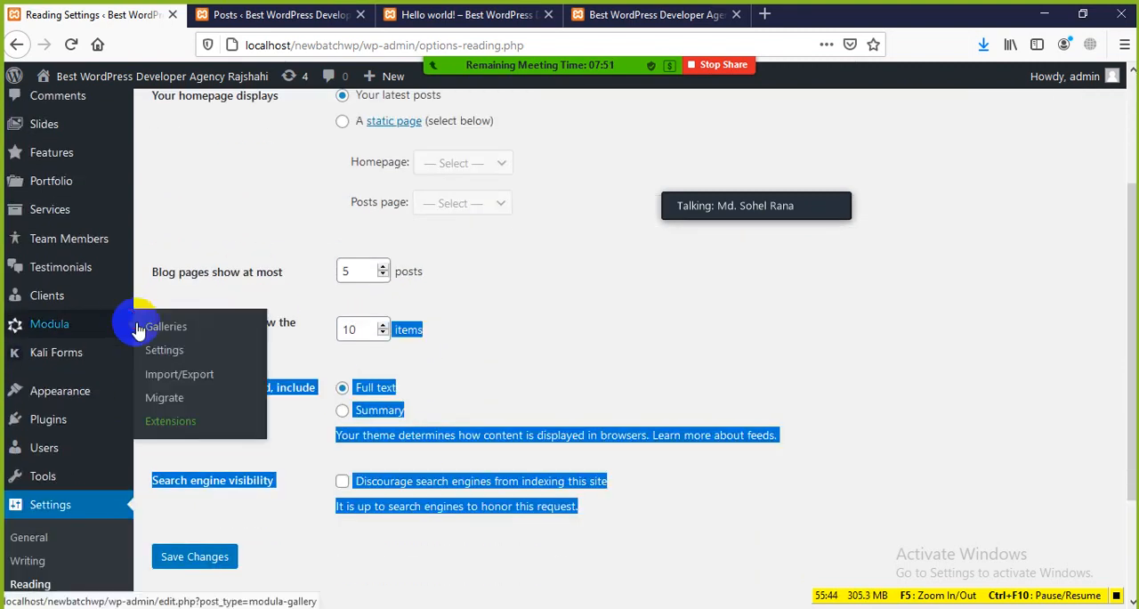
{"action": "left_click", "coordinate": [321, 340]}
{"action": "left_click_drag", "start_coordinate": [235, 345], "coordinate": [152, 322]}
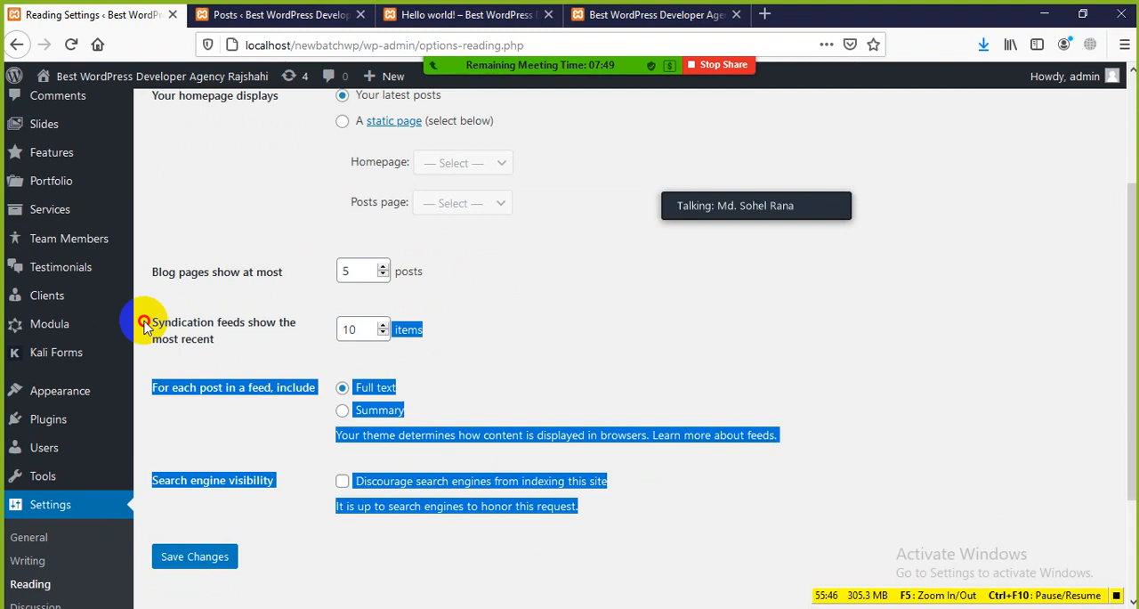
{"action": "left_click", "coordinate": [247, 339]}
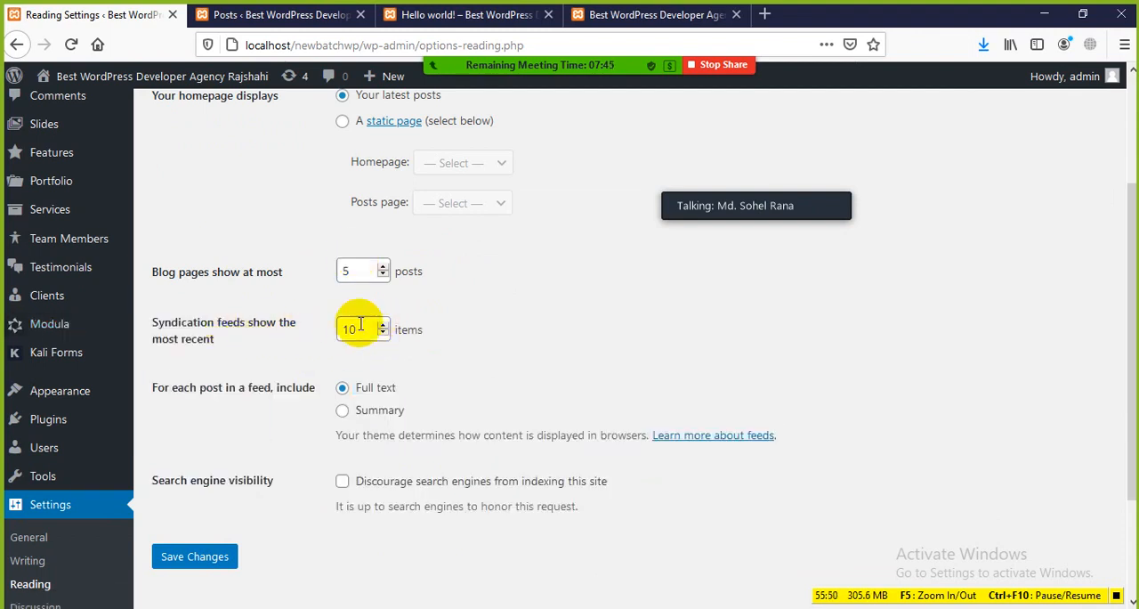
{"action": "left_click", "coordinate": [285, 360]}
Examine the Full text and Summary options for what each post in a feed includes
{"action": "scroll", "coordinate": [255, 394], "scroll_direction": "down", "scroll_amount": 2}
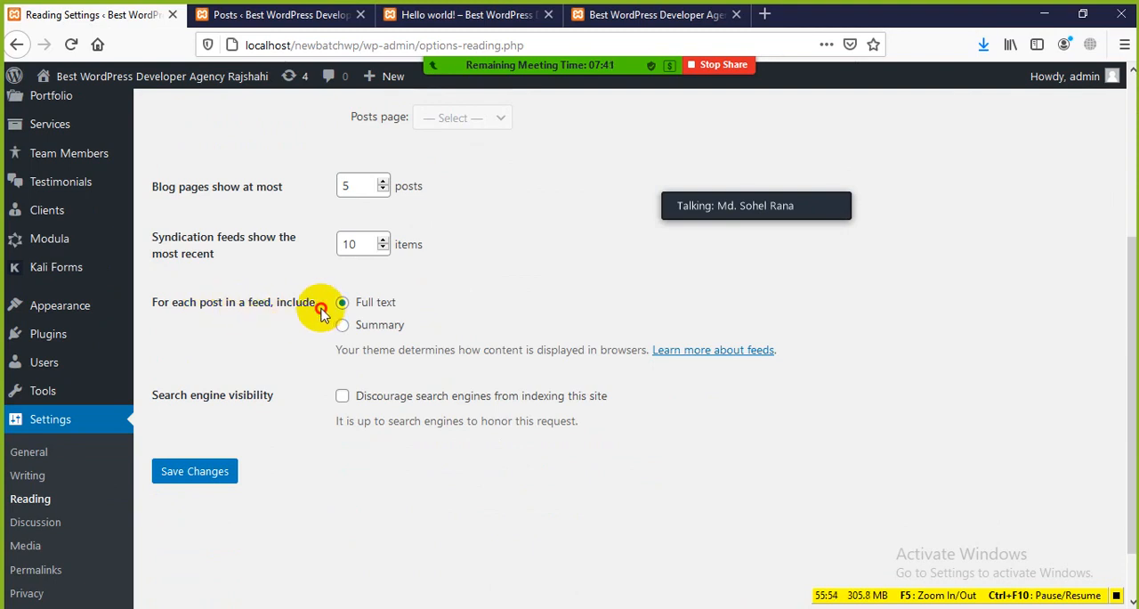
{"action": "left_click_drag", "start_coordinate": [321, 308], "coordinate": [247, 302]}
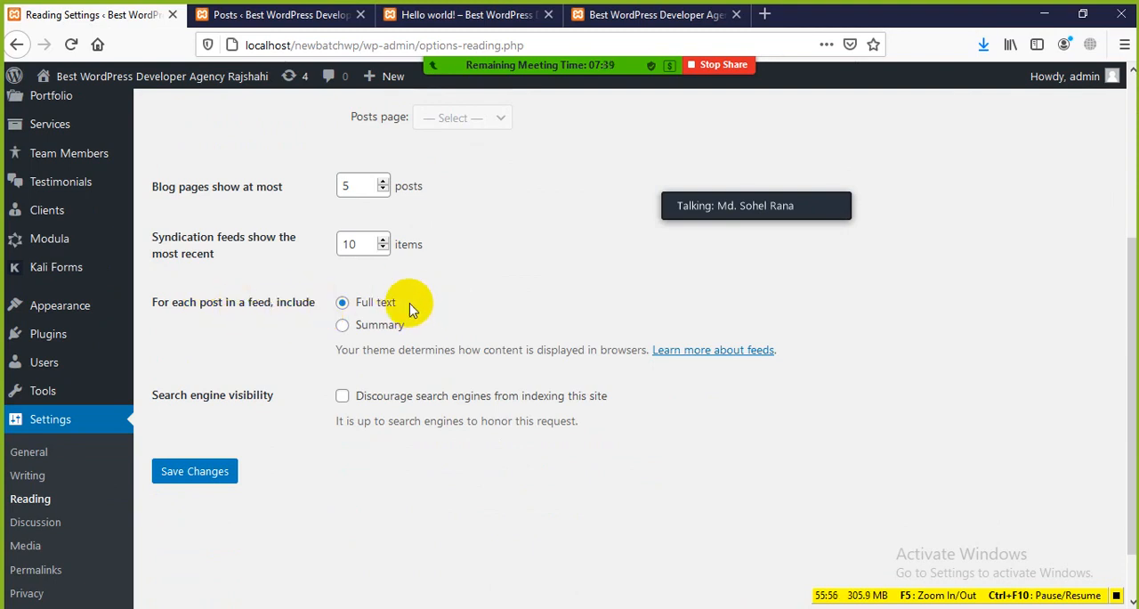
{"action": "left_click_drag", "start_coordinate": [409, 303], "coordinate": [351, 302]}
{"action": "left_click_drag", "start_coordinate": [418, 323], "coordinate": [371, 324]}
{"action": "left_click", "coordinate": [450, 334]}
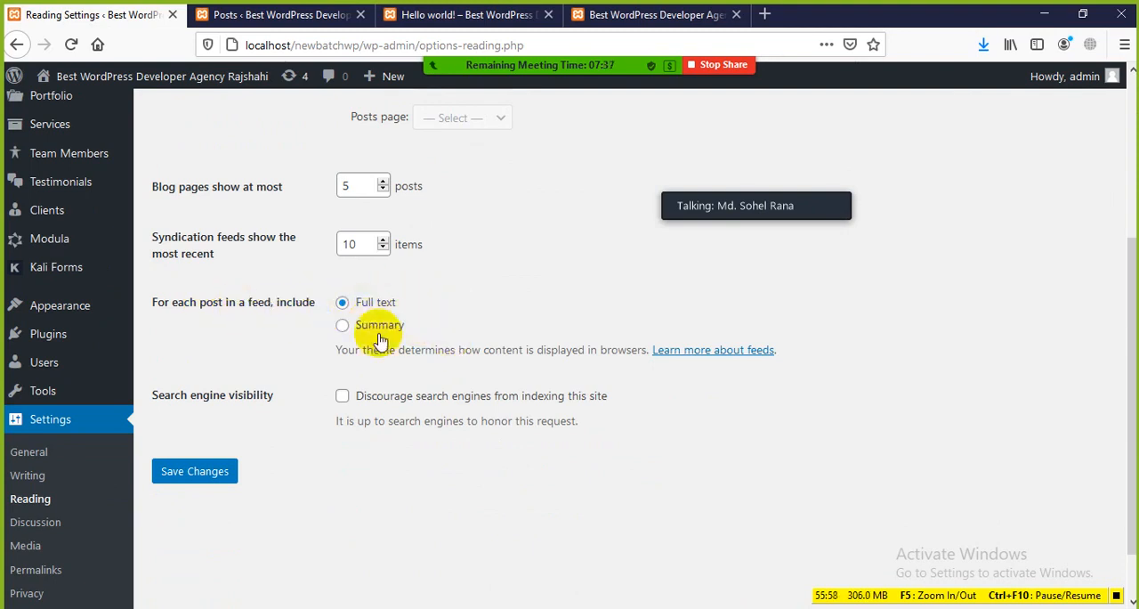
Turn on the option that discourages search engines from indexing this site, and turn it off again
{"action": "scroll", "coordinate": [311, 421], "scroll_direction": "down", "scroll_amount": 1}
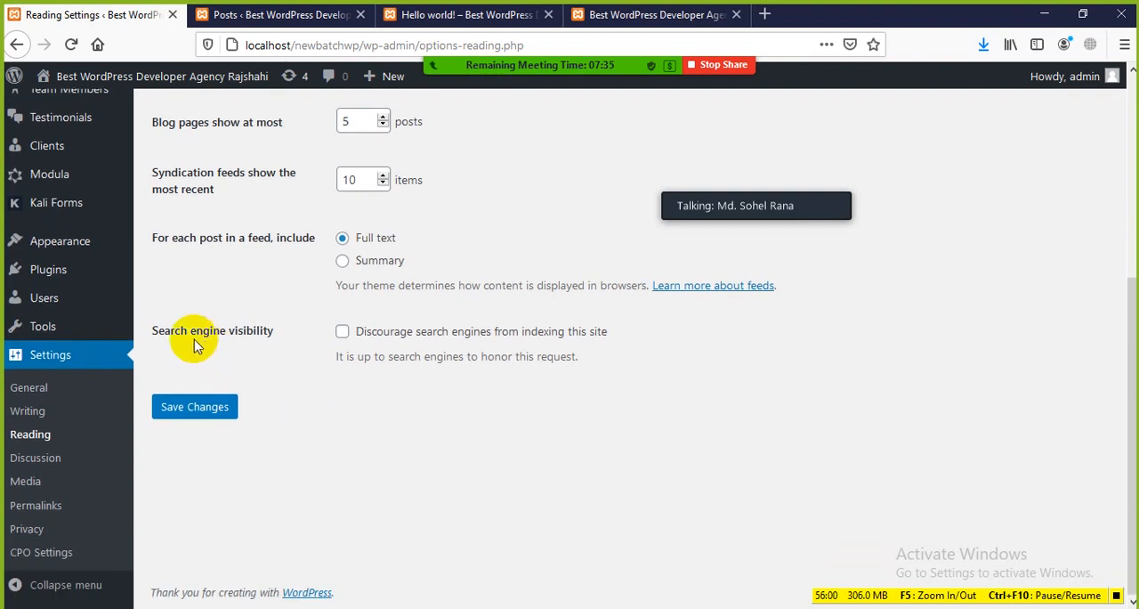
{"action": "left_click_drag", "start_coordinate": [157, 330], "coordinate": [283, 333]}
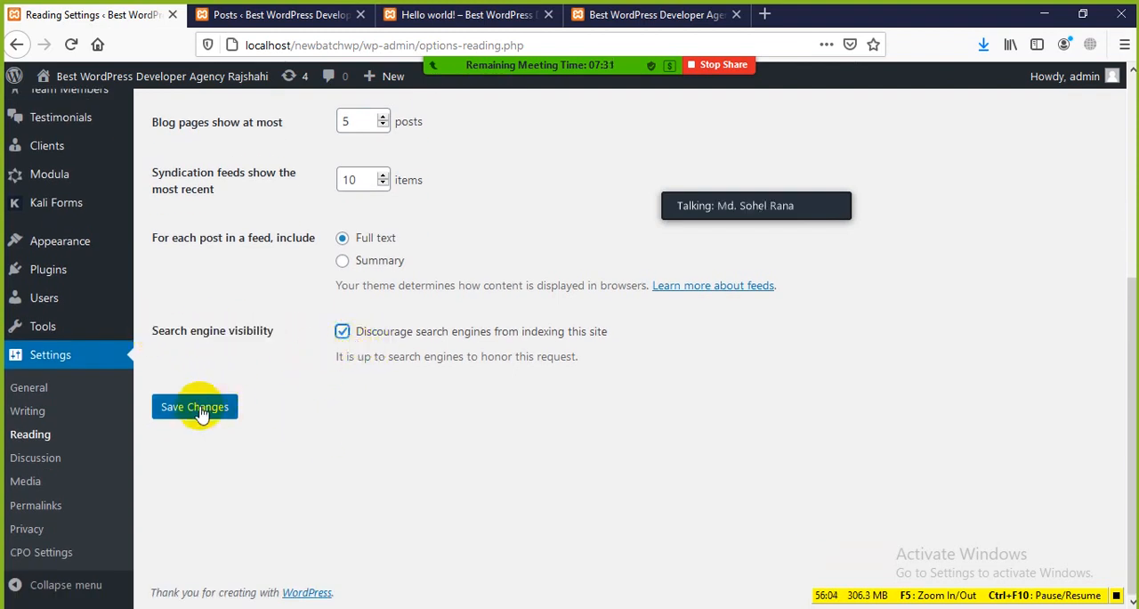
{"action": "left_click", "coordinate": [341, 333]}
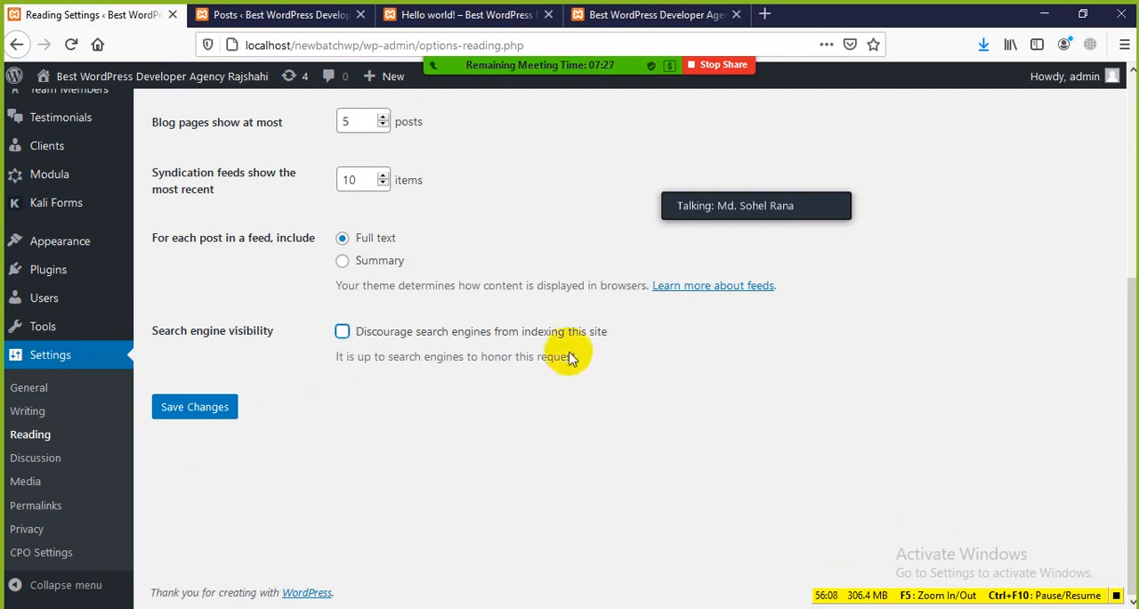
Switch to the posts list, highlight its page address, and return to Reading Settings
{"action": "left_click", "coordinate": [289, 15]}
{"action": "left_click", "coordinate": [115, 18]}
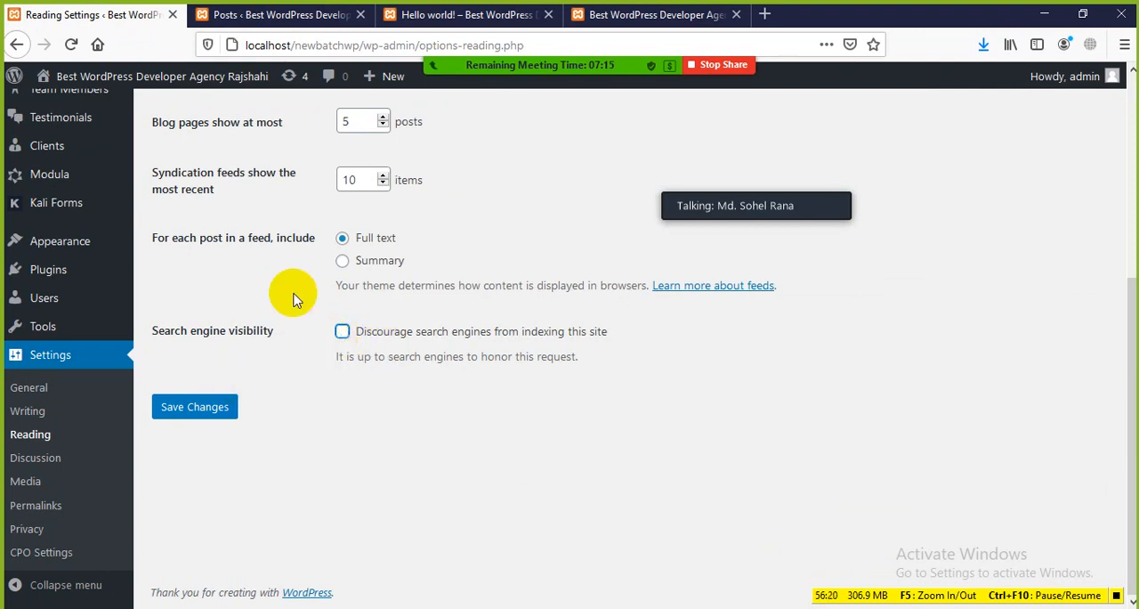
{"action": "left_click", "coordinate": [307, 12]}
{"action": "left_click_drag", "start_coordinate": [445, 45], "coordinate": [254, 56]}
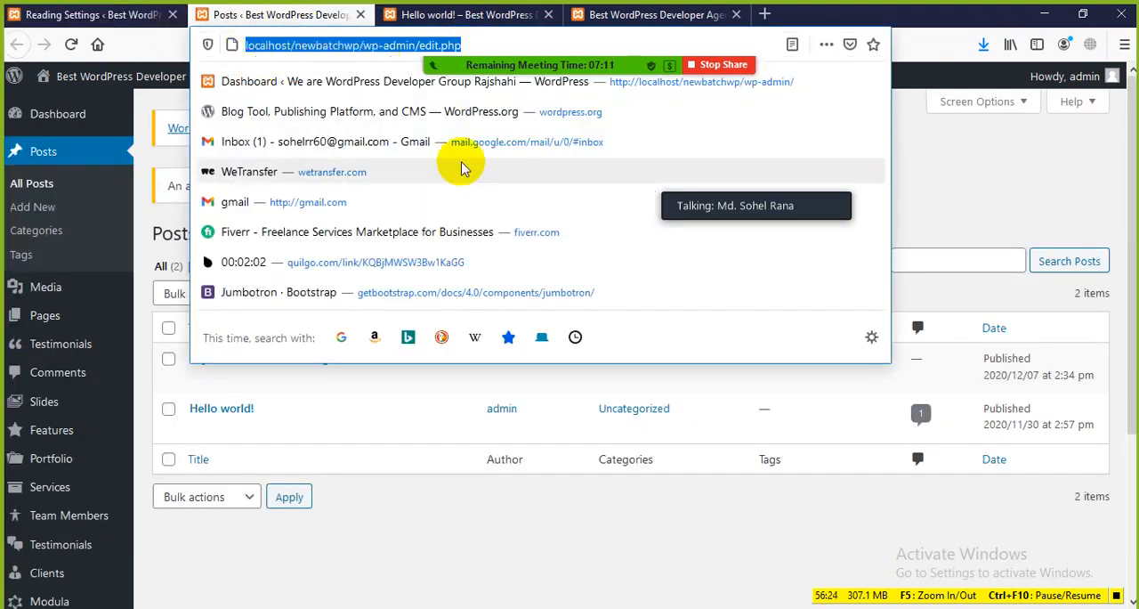
{"action": "left_click", "coordinate": [958, 206]}
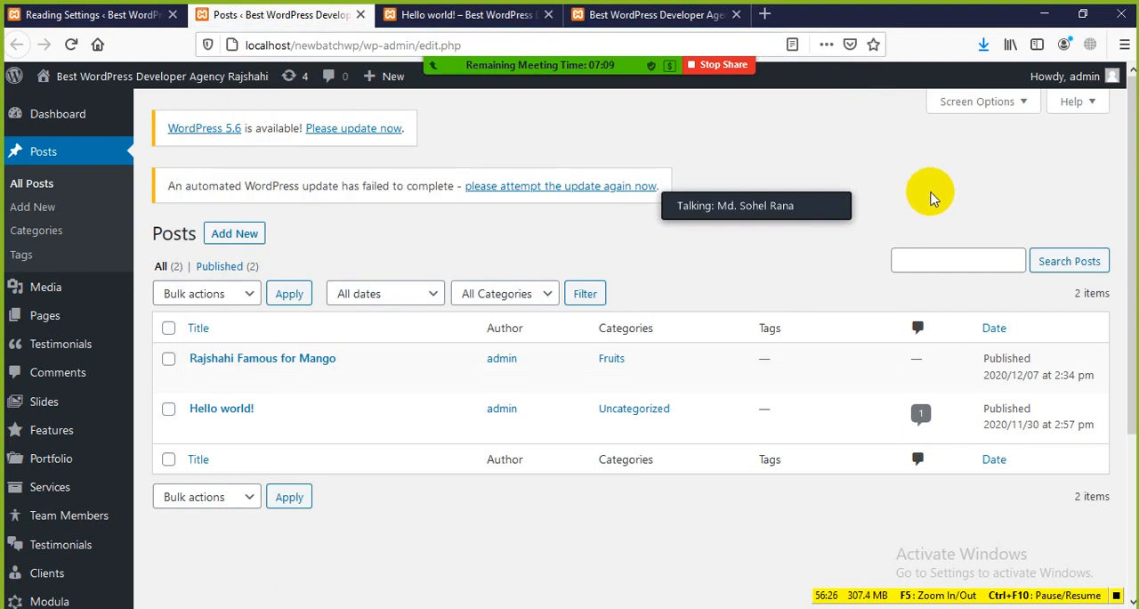
{"action": "left_click", "coordinate": [76, 14]}
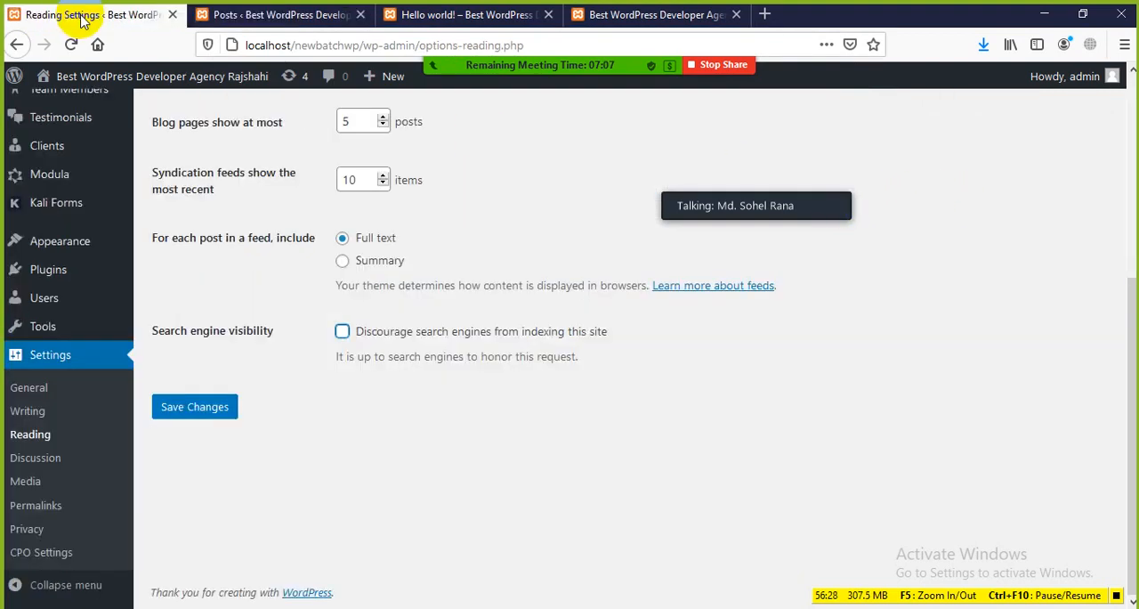
Highlight and examine the wording of the Discourage search engines from indexing this site option
{"action": "left_click", "coordinate": [341, 331]}
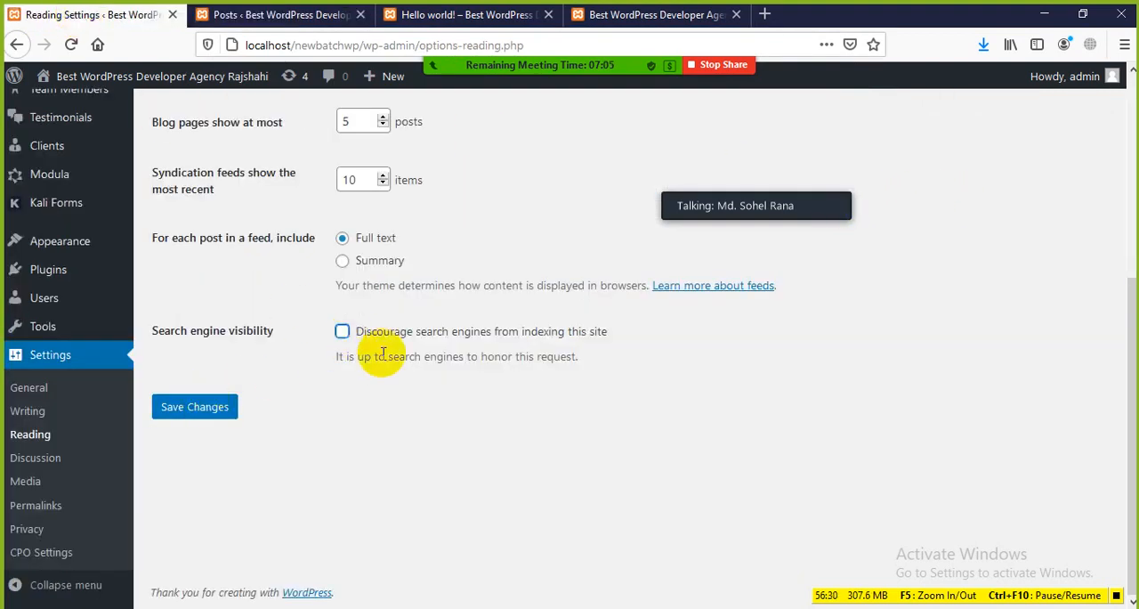
{"action": "left_click_drag", "start_coordinate": [369, 337], "coordinate": [618, 334]}
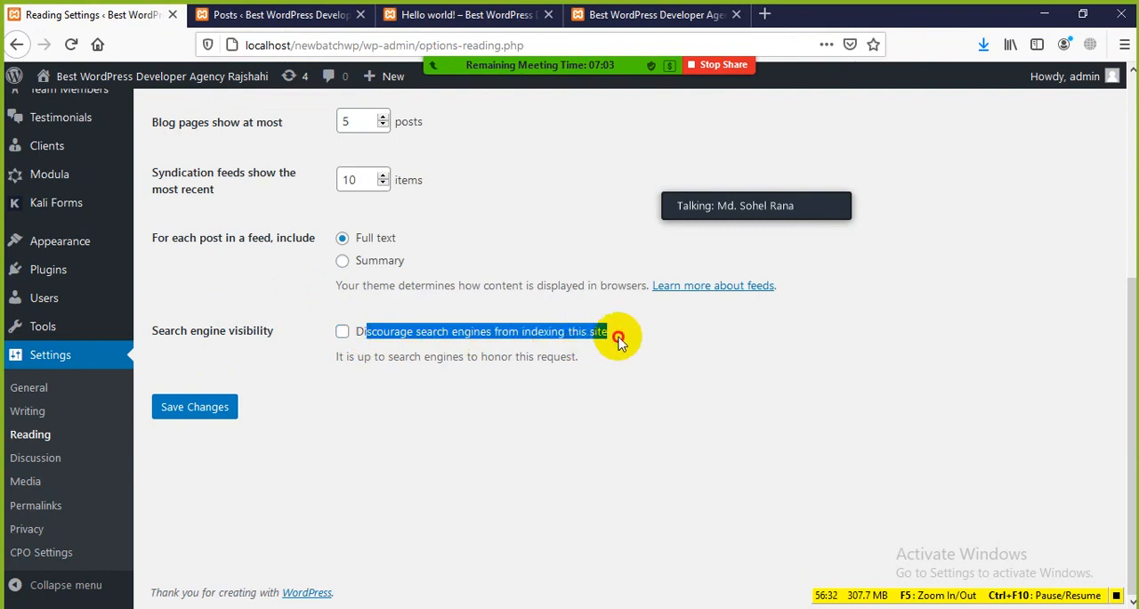
{"action": "left_click", "coordinate": [620, 344]}
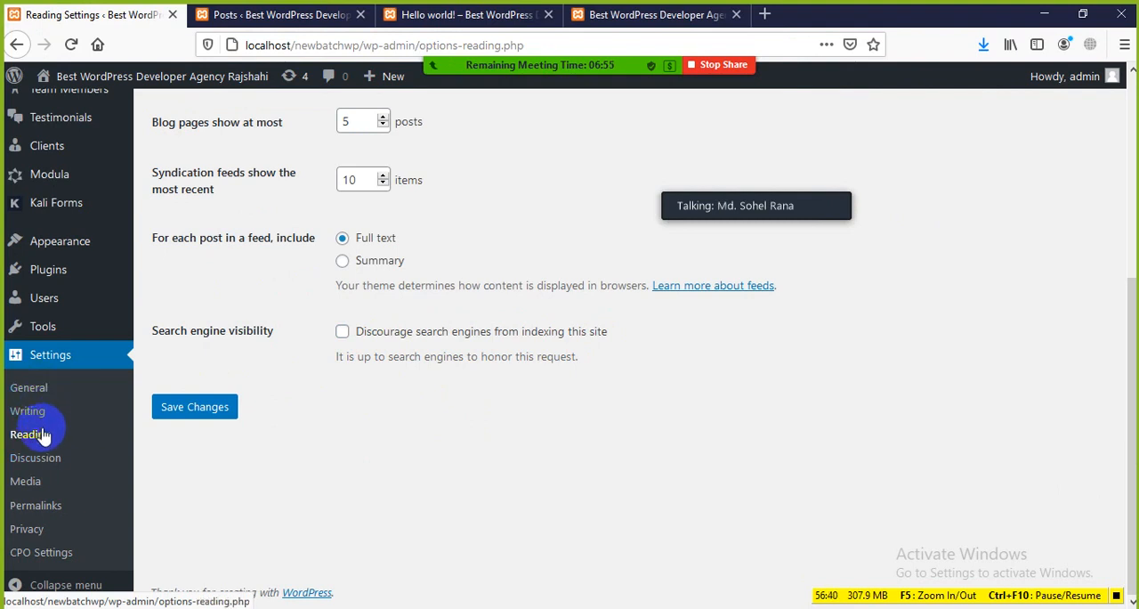
Open the Discussion Settings, look through the comment options, and highlight the Default post settings heading
{"action": "left_click", "coordinate": [36, 458]}
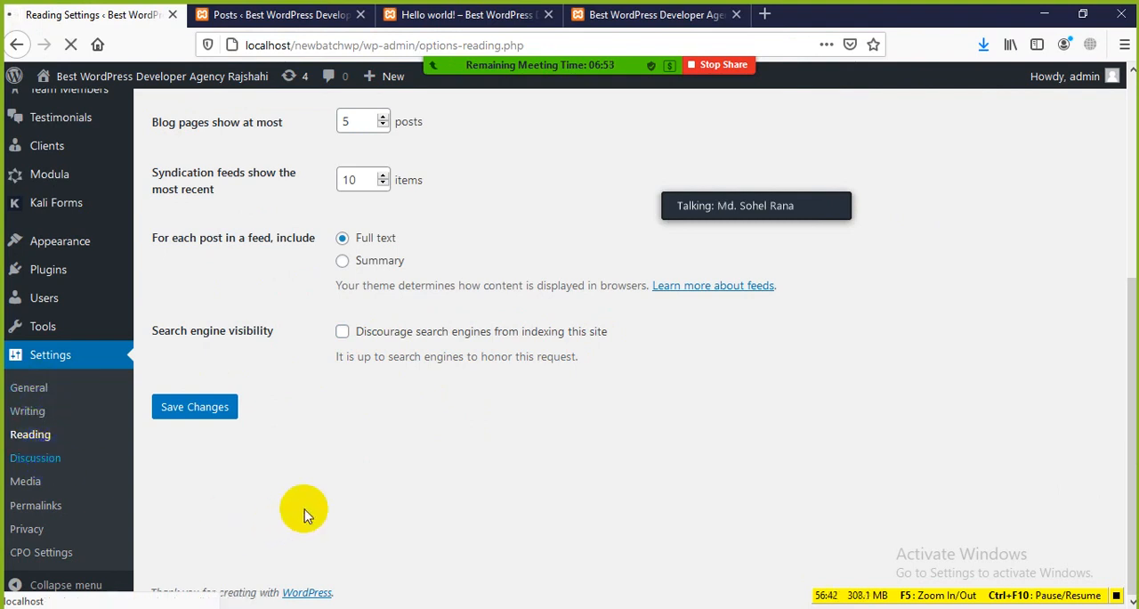
{"action": "scroll", "coordinate": [436, 381], "scroll_direction": "down", "scroll_amount": 10}
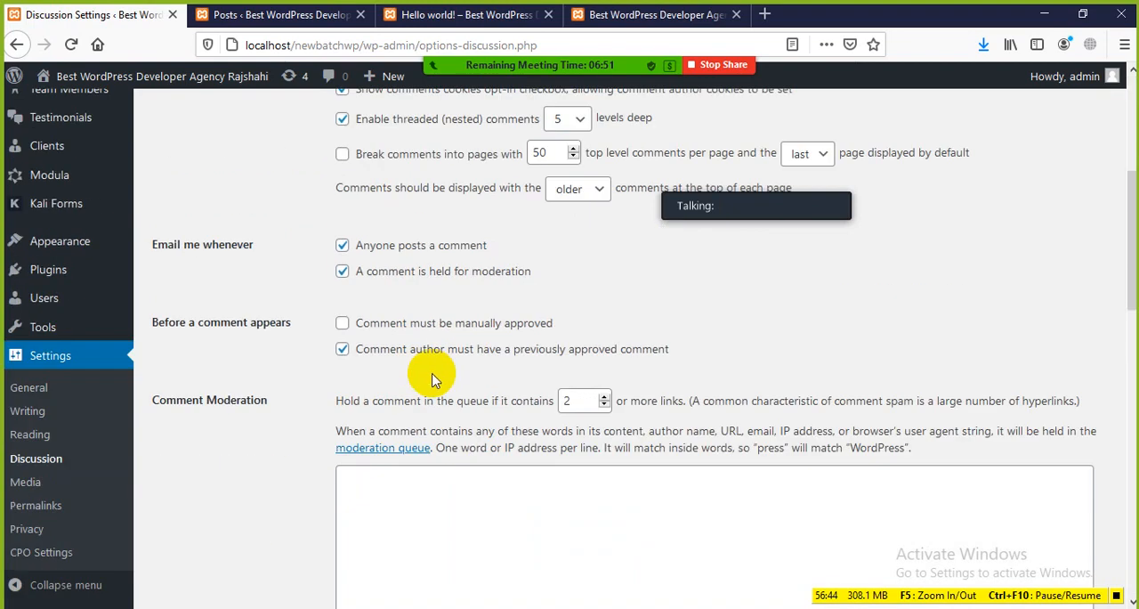
{"action": "scroll", "coordinate": [442, 378], "scroll_direction": "up", "scroll_amount": 10}
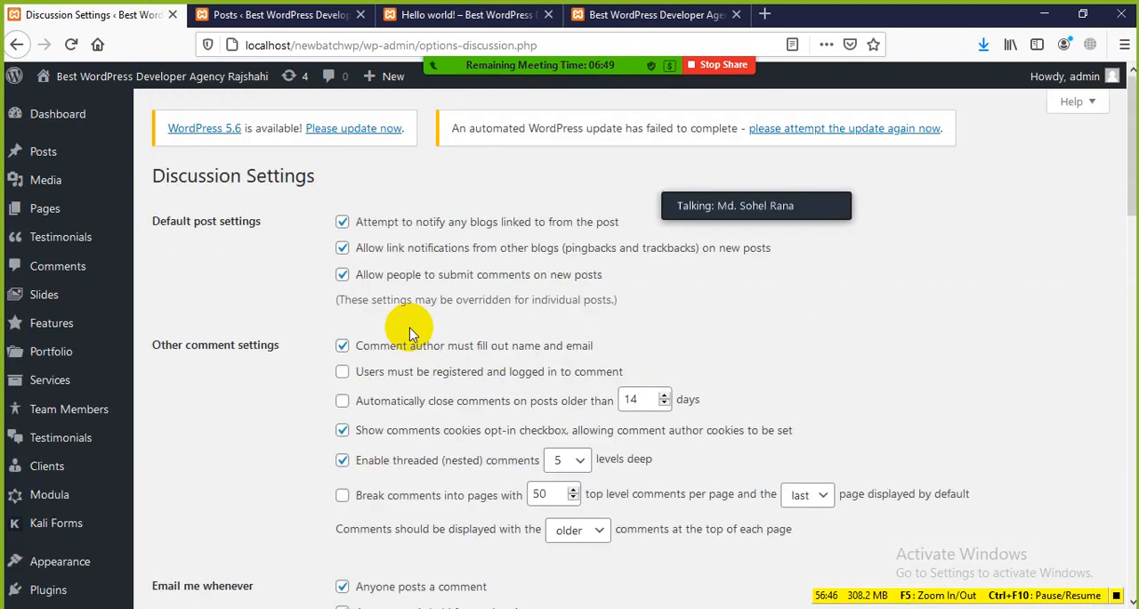
{"action": "scroll", "coordinate": [418, 258], "scroll_direction": "down", "scroll_amount": 2}
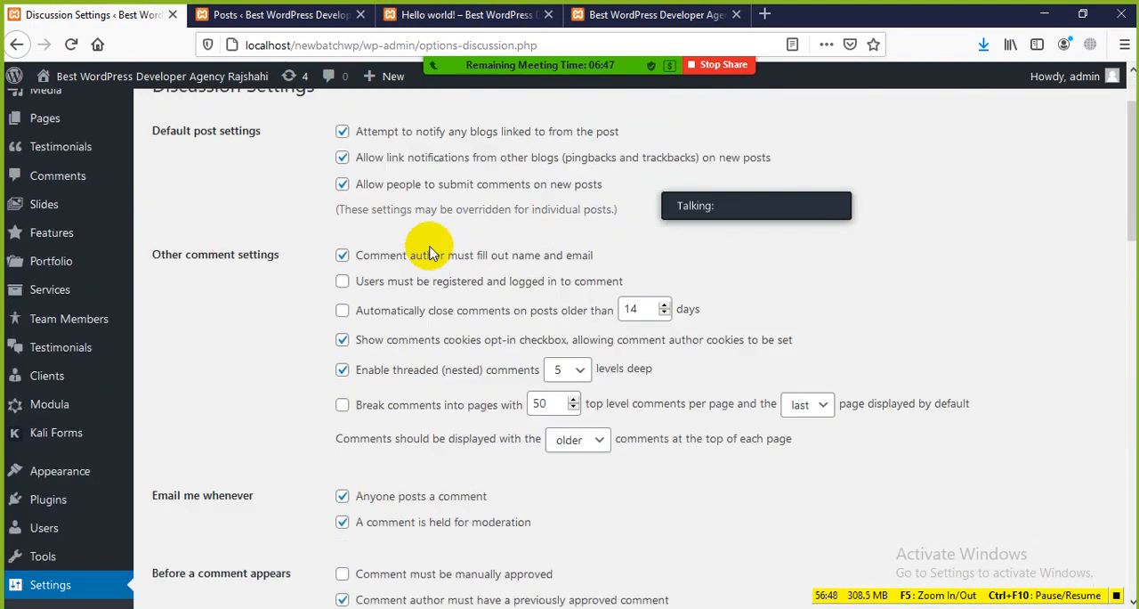
{"action": "scroll", "coordinate": [400, 267], "scroll_direction": "up", "scroll_amount": 2}
{"action": "left_click_drag", "start_coordinate": [156, 221], "coordinate": [267, 227]}
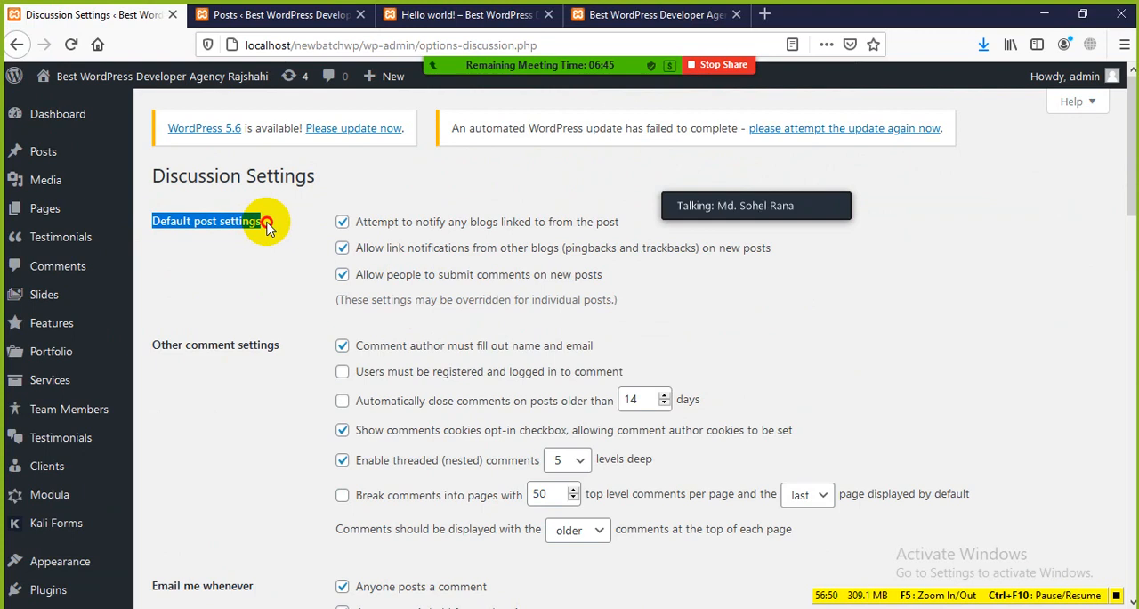
{"action": "scroll", "coordinate": [288, 372], "scroll_direction": "down", "scroll_amount": 9}
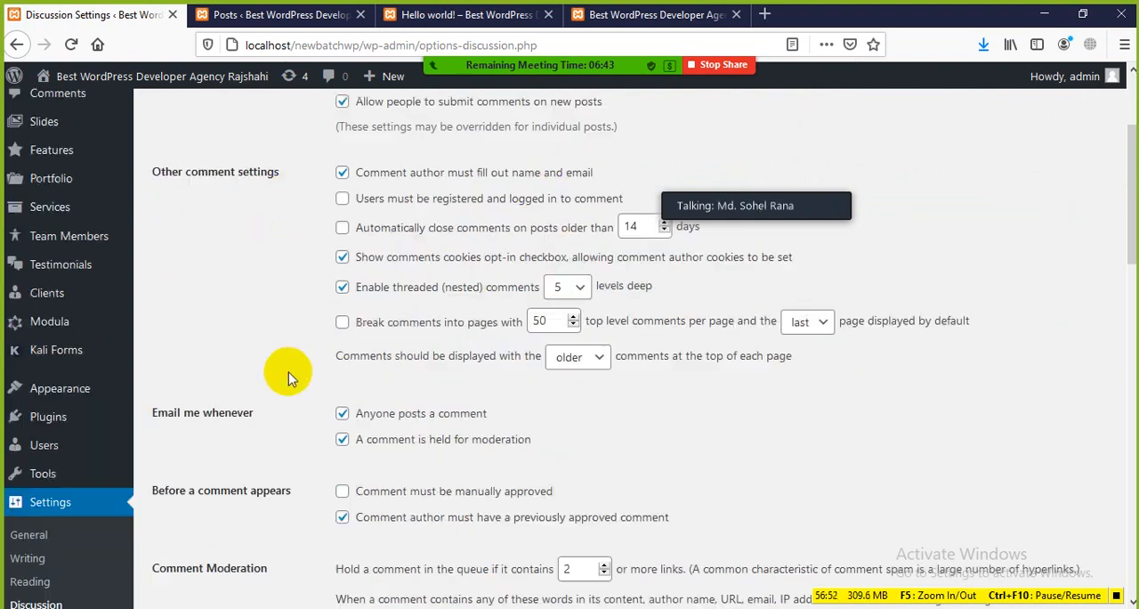
{"action": "scroll", "coordinate": [273, 372], "scroll_direction": "up", "scroll_amount": 4}
{"action": "scroll", "coordinate": [272, 372], "scroll_direction": "up", "scroll_amount": 4}
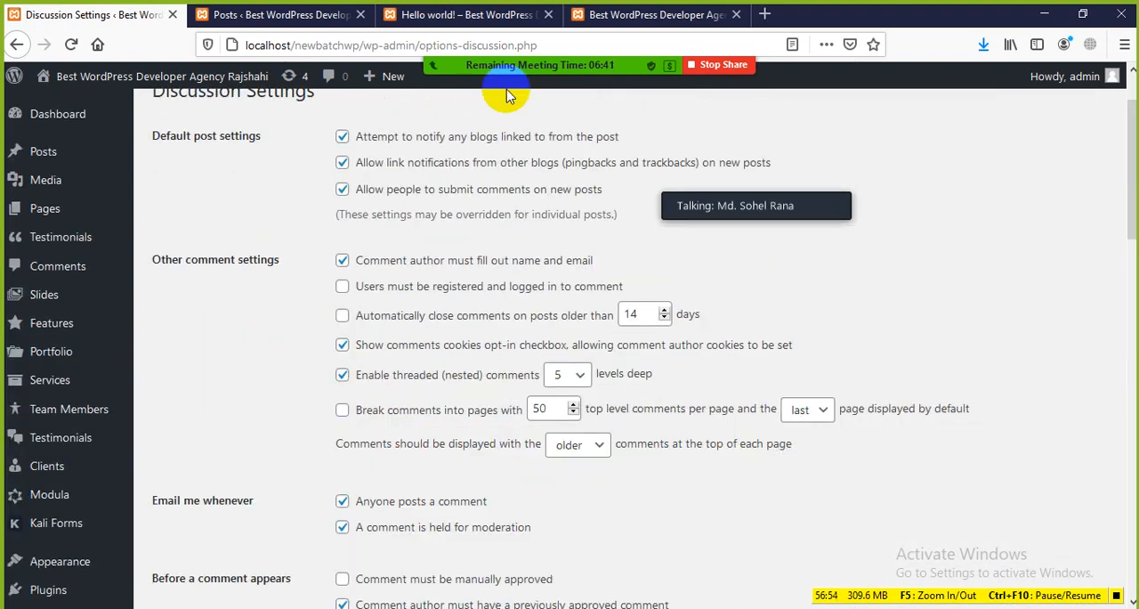
View the comment section of the Hello world! post and open the Rajshahi Famous for Mango post from it
{"action": "left_click", "coordinate": [457, 15]}
{"action": "scroll", "coordinate": [401, 343], "scroll_direction": "down", "scroll_amount": 5}
{"action": "scroll", "coordinate": [316, 374], "scroll_direction": "down", "scroll_amount": 3}
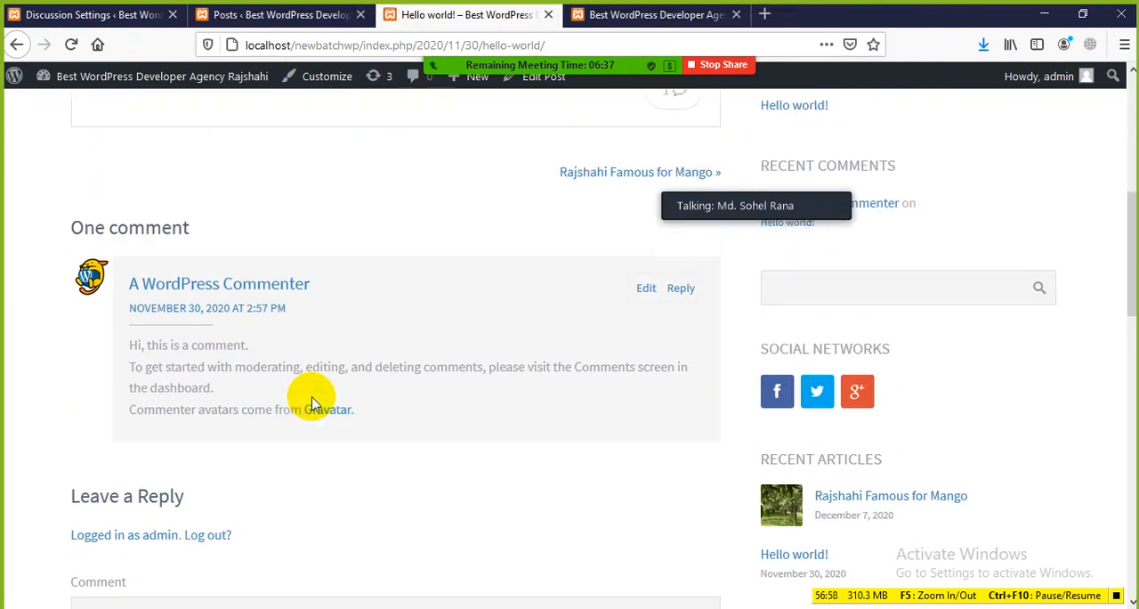
{"action": "scroll", "coordinate": [534, 378], "scroll_direction": "up", "scroll_amount": 4}
{"action": "left_click", "coordinate": [618, 466]}
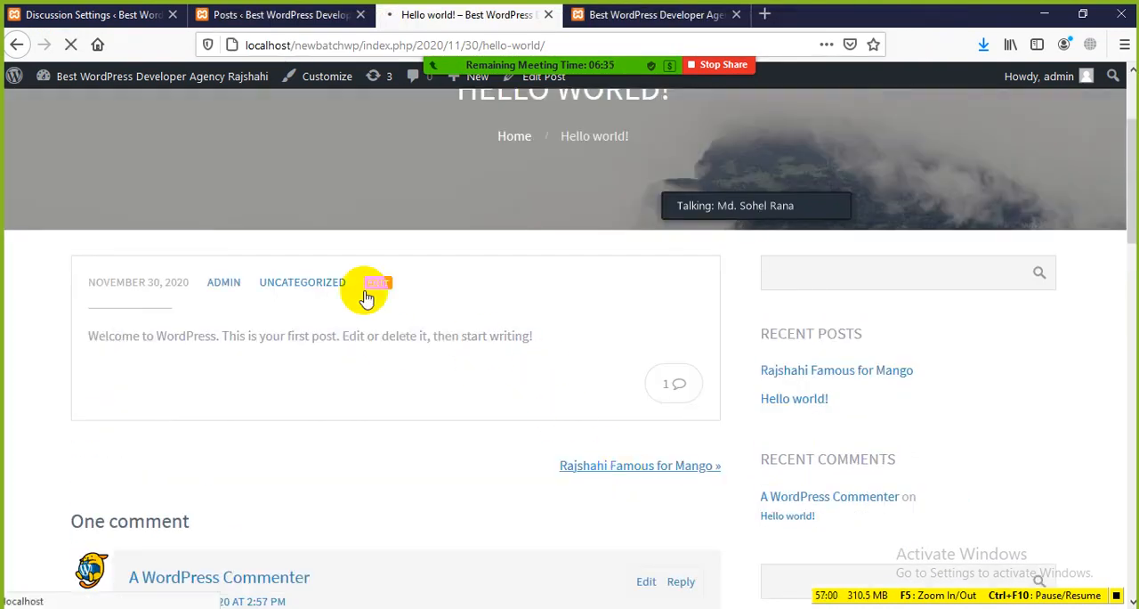
{"action": "scroll", "coordinate": [365, 330], "scroll_direction": "down", "scroll_amount": 4}
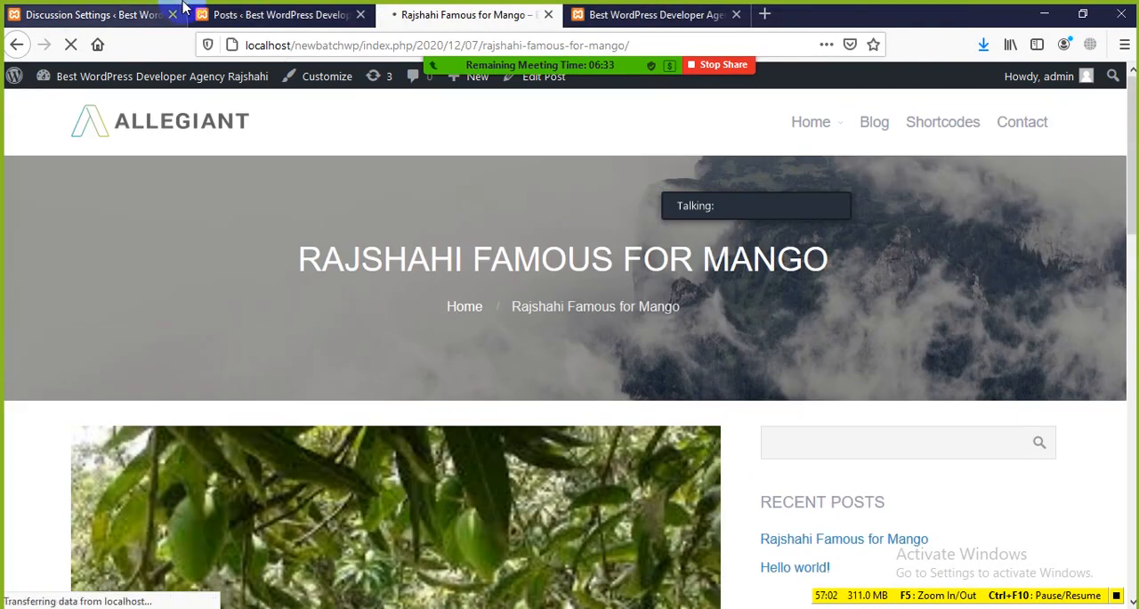
Return to Discussion Settings and highlight the default post options for notifying linked blogs and for allowing comments on new posts
{"action": "left_click", "coordinate": [134, 14]}
{"action": "scroll", "coordinate": [414, 289], "scroll_direction": "up", "scroll_amount": 2}
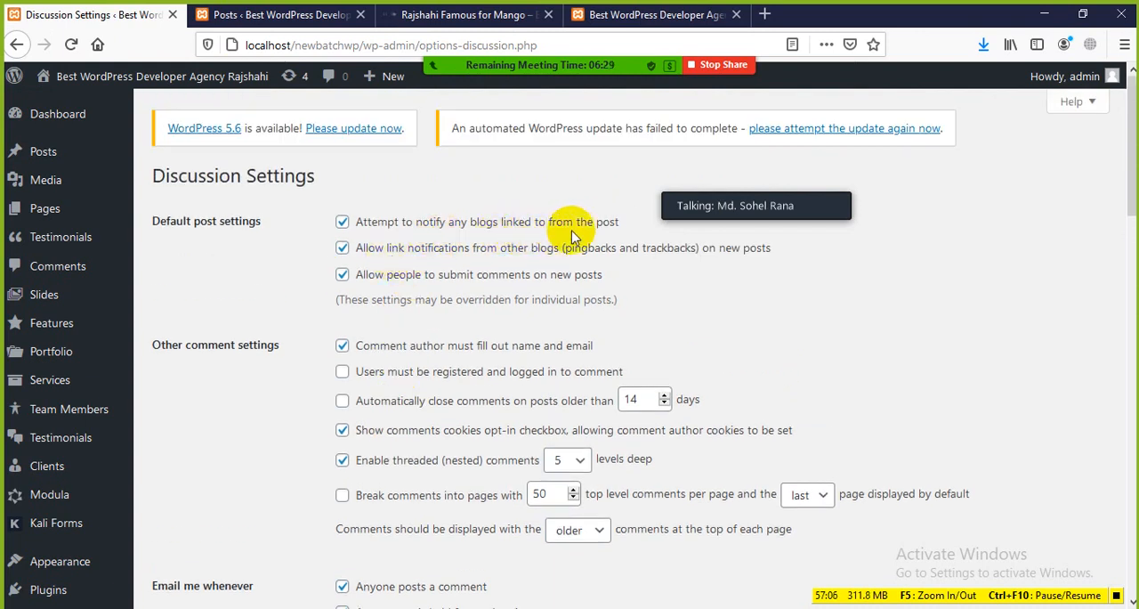
{"action": "left_click_drag", "start_coordinate": [625, 222], "coordinate": [485, 222]}
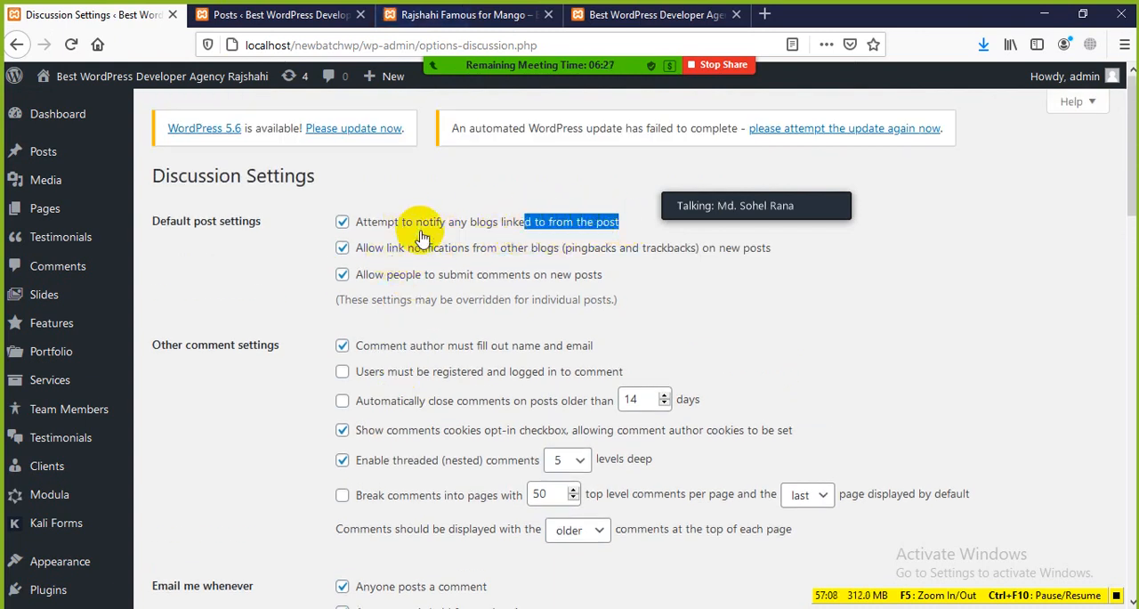
{"action": "left_click", "coordinate": [792, 293]}
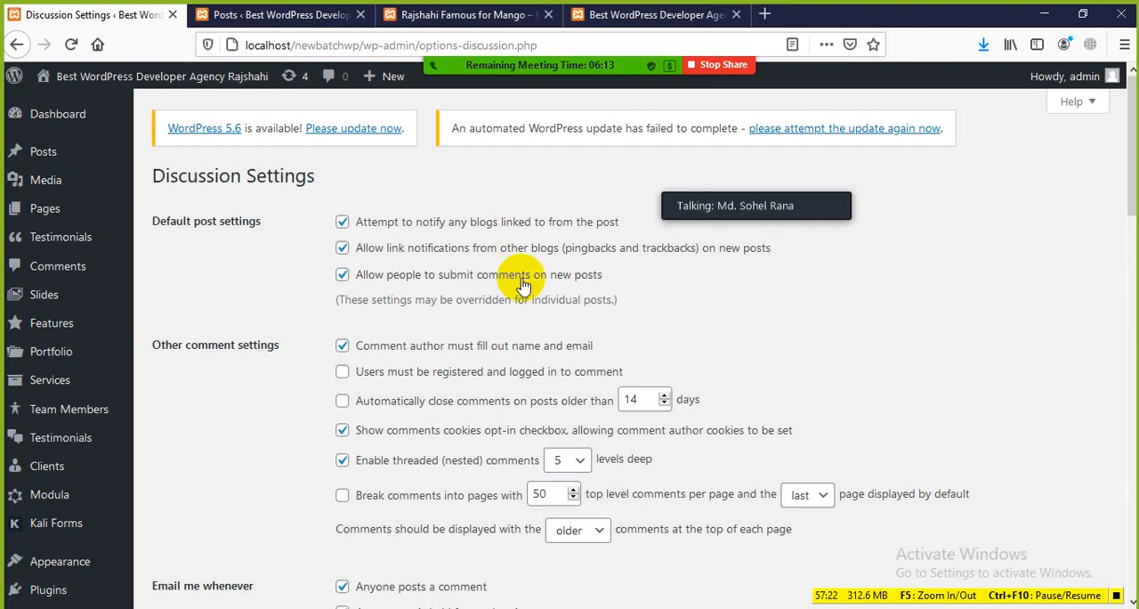
{"action": "left_click_drag", "start_coordinate": [605, 278], "coordinate": [356, 224]}
{"action": "left_click", "coordinate": [721, 305]}
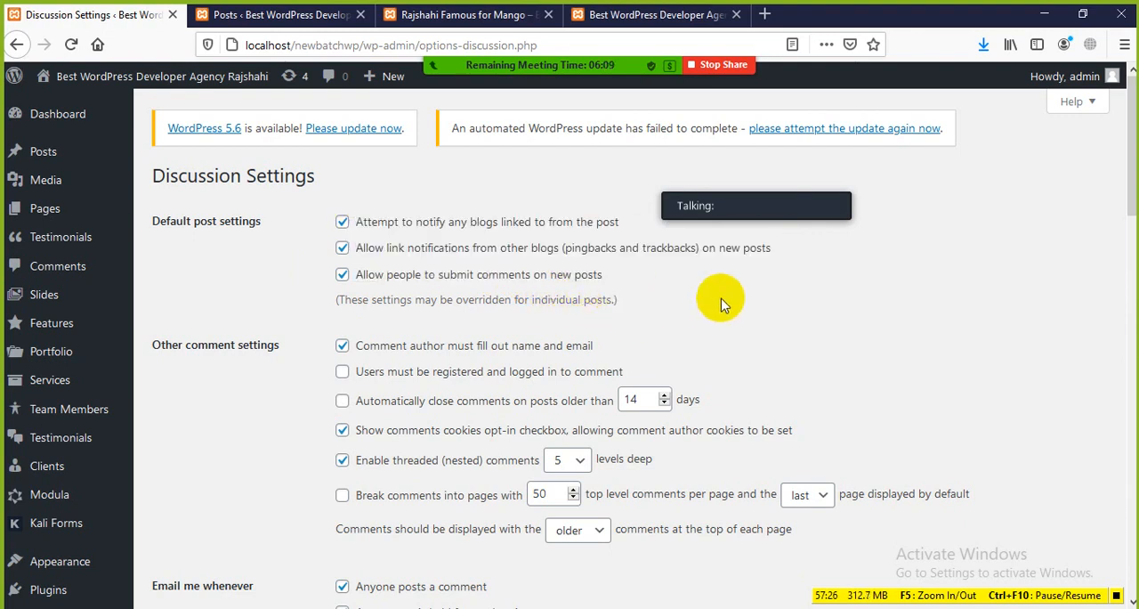
{"action": "scroll", "coordinate": [721, 306], "scroll_direction": "down", "scroll_amount": 2}
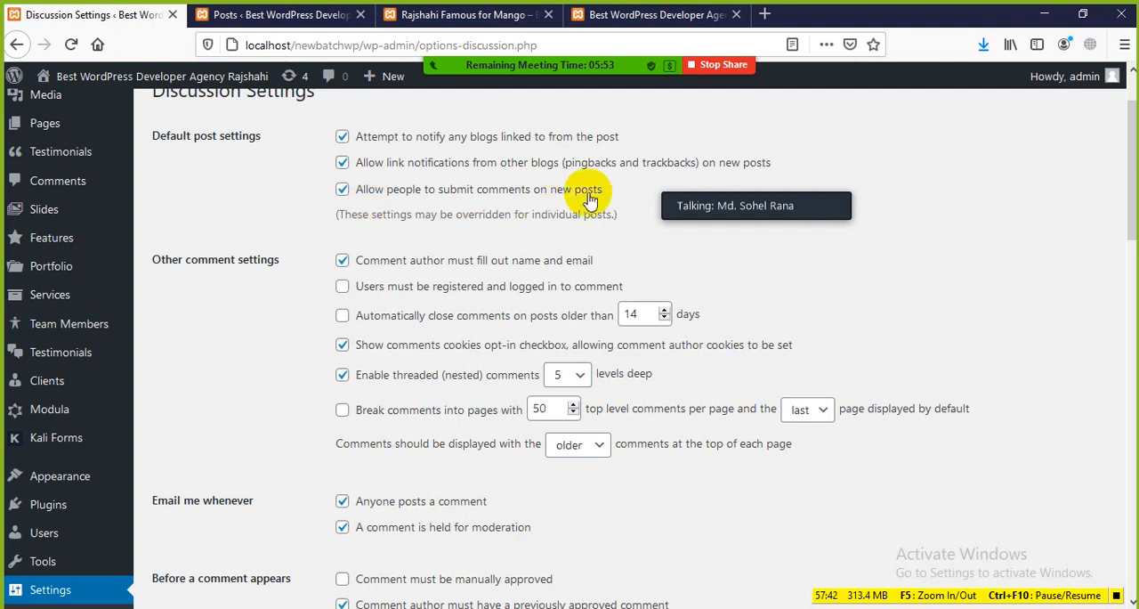
{"action": "left_click_drag", "start_coordinate": [612, 196], "coordinate": [575, 189]}
Post the comment "Good Article" on the Rajshahi Famous for Mango post
{"action": "left_click", "coordinate": [293, 16]}
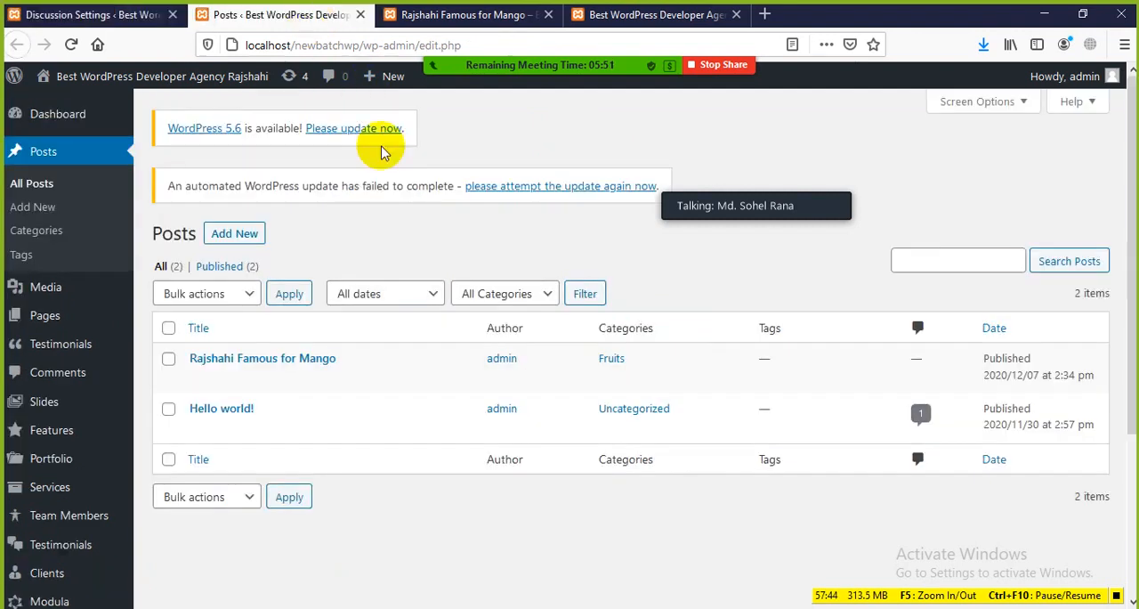
{"action": "left_click", "coordinate": [440, 11]}
{"action": "scroll", "coordinate": [422, 442], "scroll_direction": "down", "scroll_amount": 15}
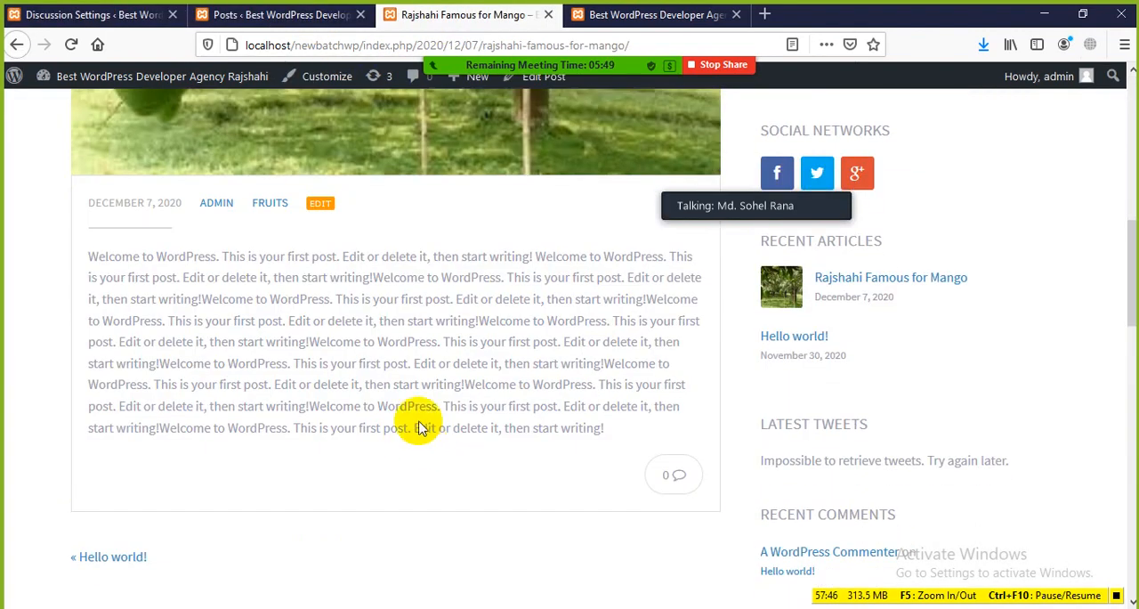
{"action": "scroll", "coordinate": [262, 316], "scroll_direction": "down", "scroll_amount": 2}
{"action": "left_click", "coordinate": [267, 353]}
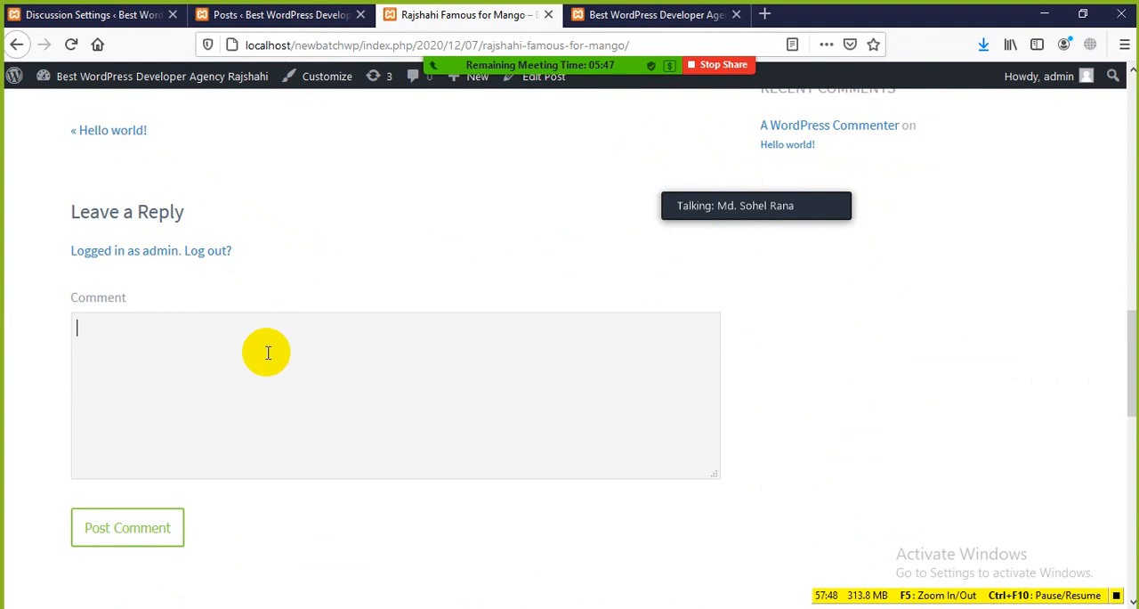
{"action": "scroll", "coordinate": [275, 249], "scroll_direction": "up", "scroll_amount": 12}
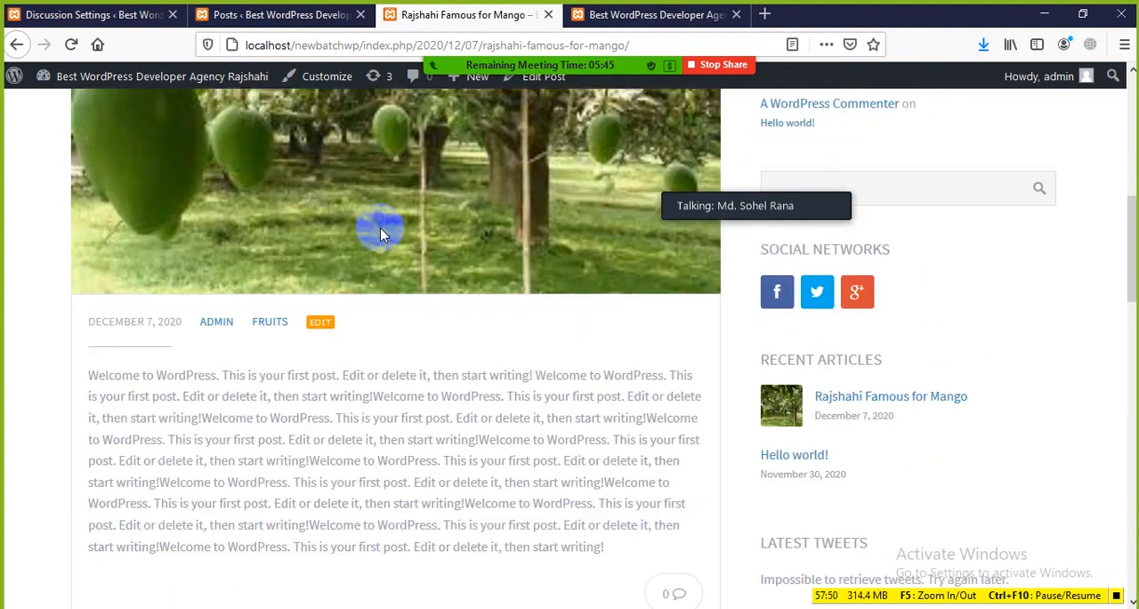
{"action": "scroll", "coordinate": [380, 229], "scroll_direction": "down", "scroll_amount": 6}
{"action": "scroll", "coordinate": [422, 418], "scroll_direction": "down", "scroll_amount": 3}
{"action": "left_click", "coordinate": [180, 369]}
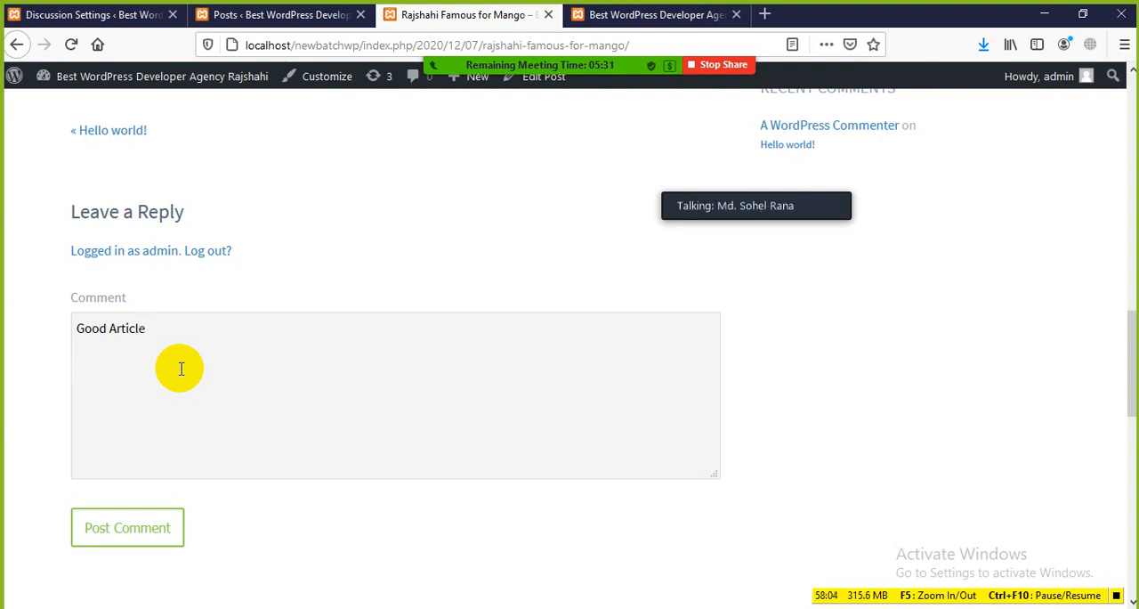
{"action": "left_click", "coordinate": [120, 536]}
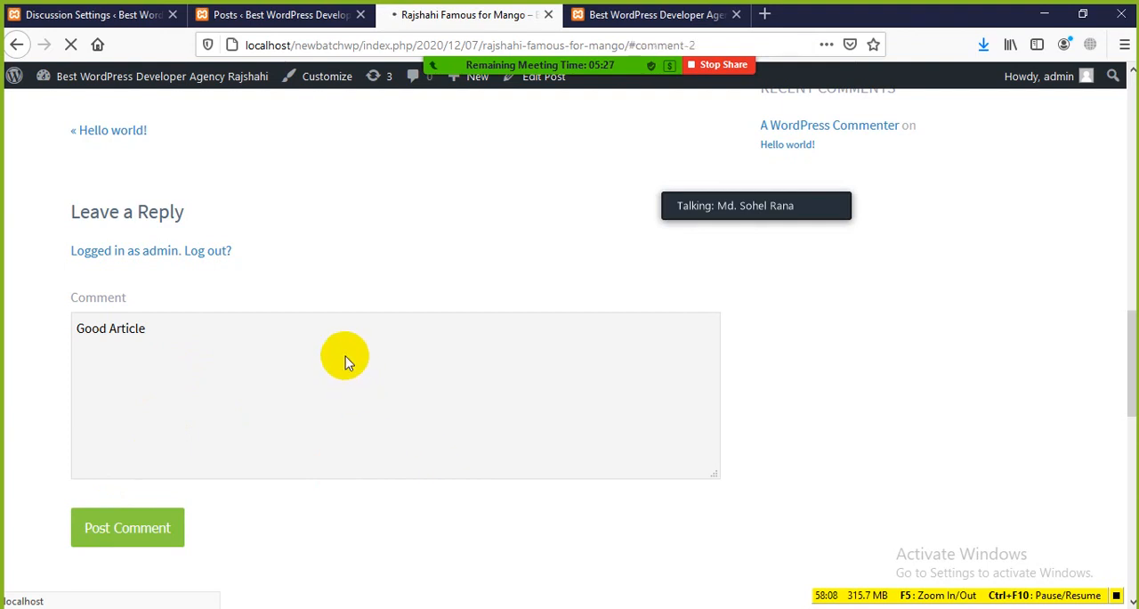
Check the comment section below the mango post and highlight the text of the new comment
{"action": "scroll", "coordinate": [347, 383], "scroll_direction": "down", "scroll_amount": 5}
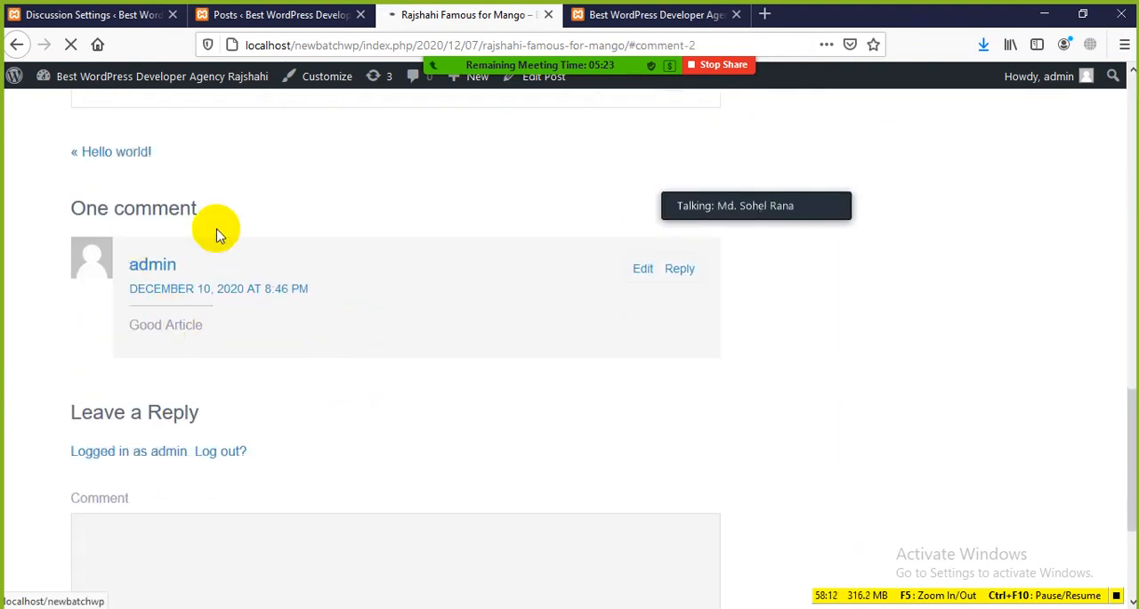
{"action": "scroll", "coordinate": [178, 294], "scroll_direction": "down", "scroll_amount": 2}
{"action": "scroll", "coordinate": [223, 347], "scroll_direction": "down", "scroll_amount": 3}
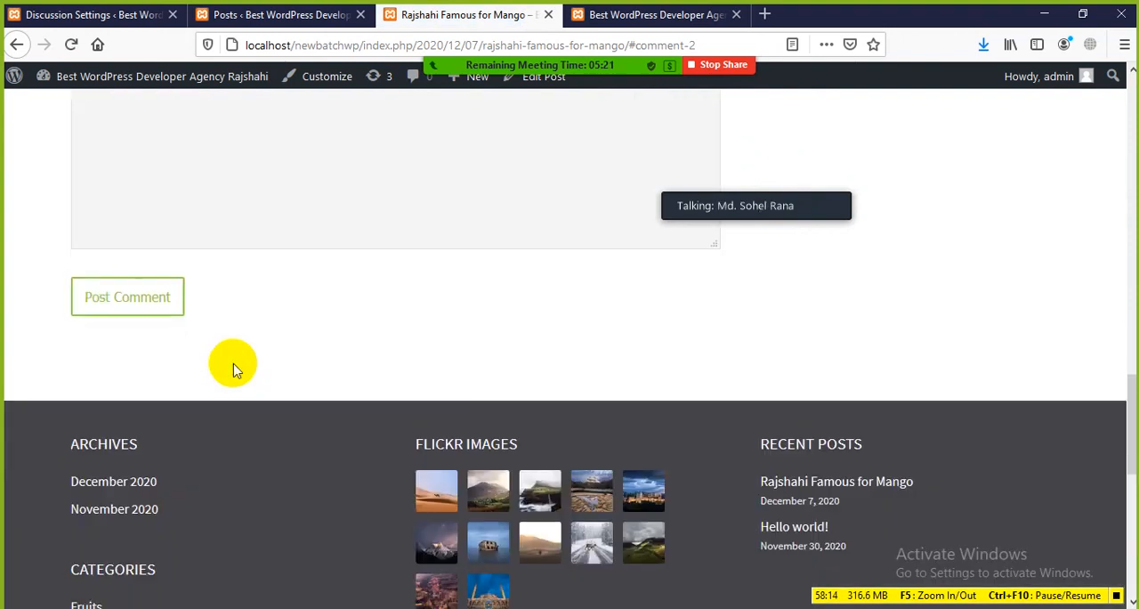
{"action": "scroll", "coordinate": [234, 346], "scroll_direction": "up", "scroll_amount": 5}
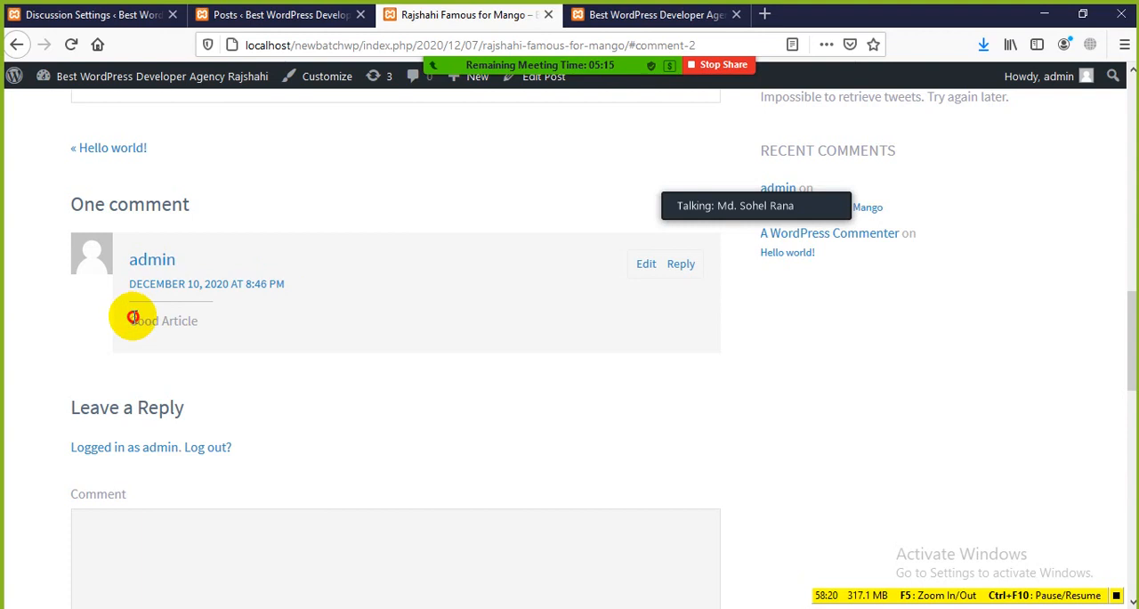
{"action": "left_click_drag", "start_coordinate": [133, 317], "coordinate": [211, 325]}
{"action": "left_click", "coordinate": [241, 338]}
Return to Discussion Settings and highlight the Allow people to submit comments on new posts option
{"action": "left_click", "coordinate": [279, 14]}
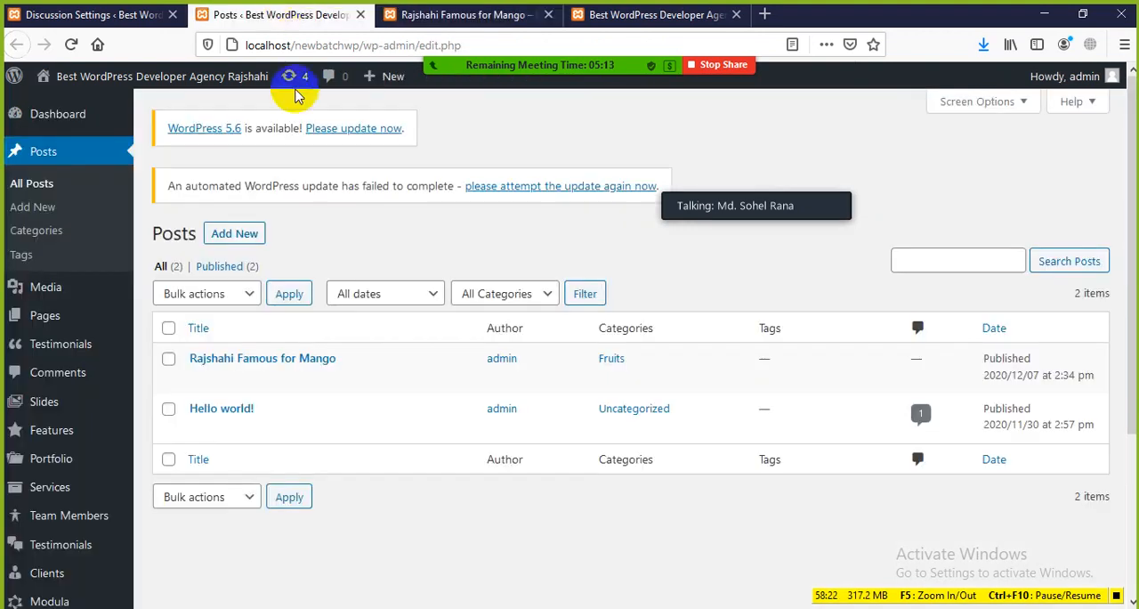
{"action": "left_click", "coordinate": [111, 16]}
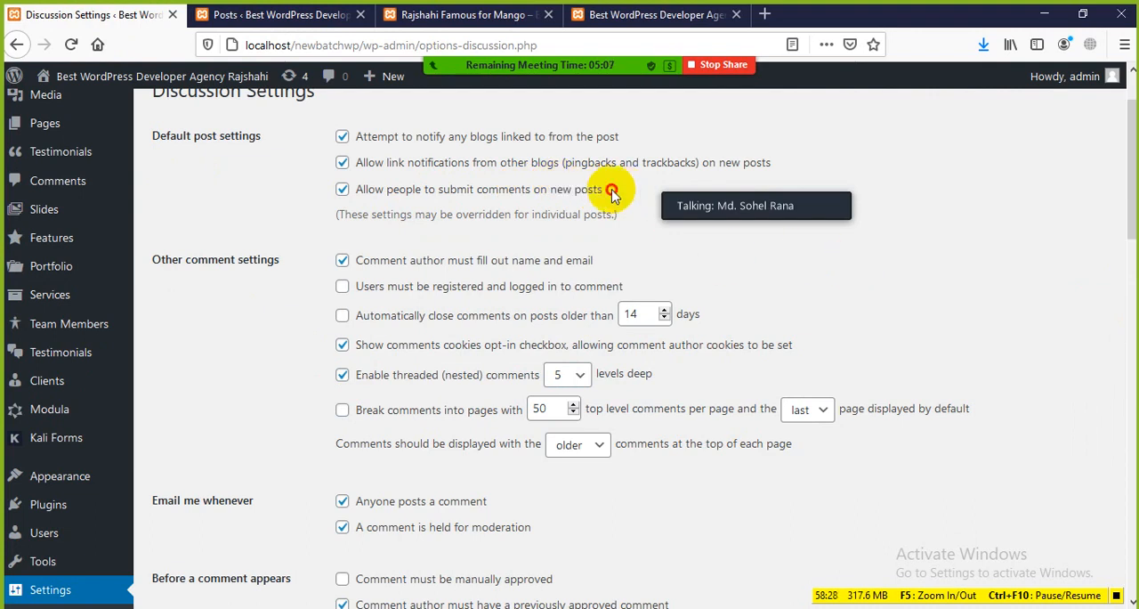
{"action": "left_click_drag", "start_coordinate": [611, 190], "coordinate": [359, 181]}
{"action": "left_click", "coordinate": [695, 237]}
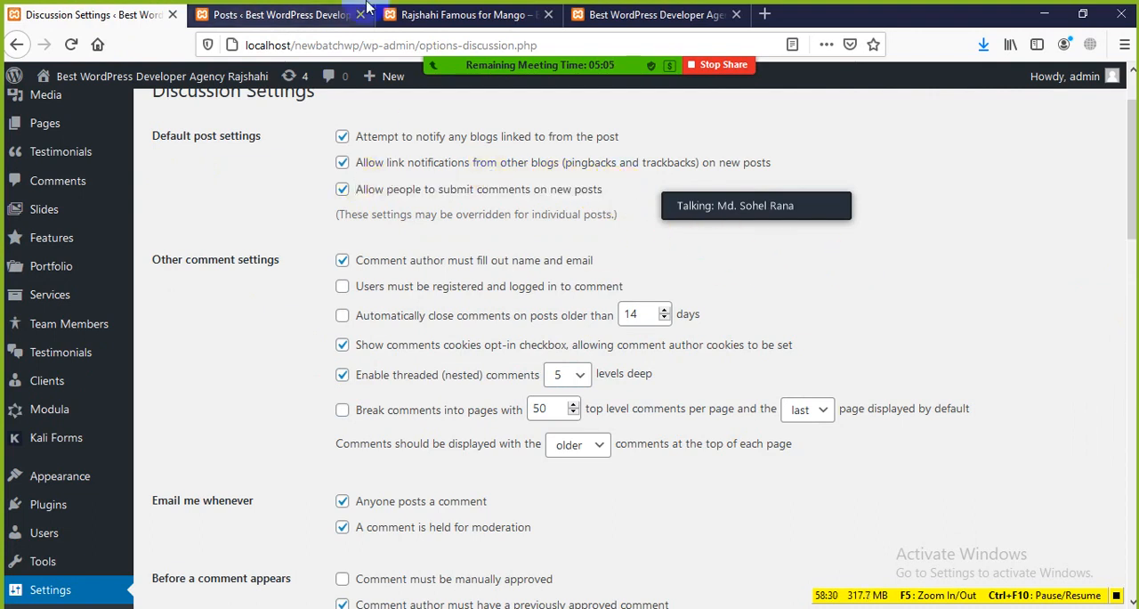
Recheck the comment on the mango post and go back to Discussion Settings to examine the Other comment settings
{"action": "left_click", "coordinate": [459, 13]}
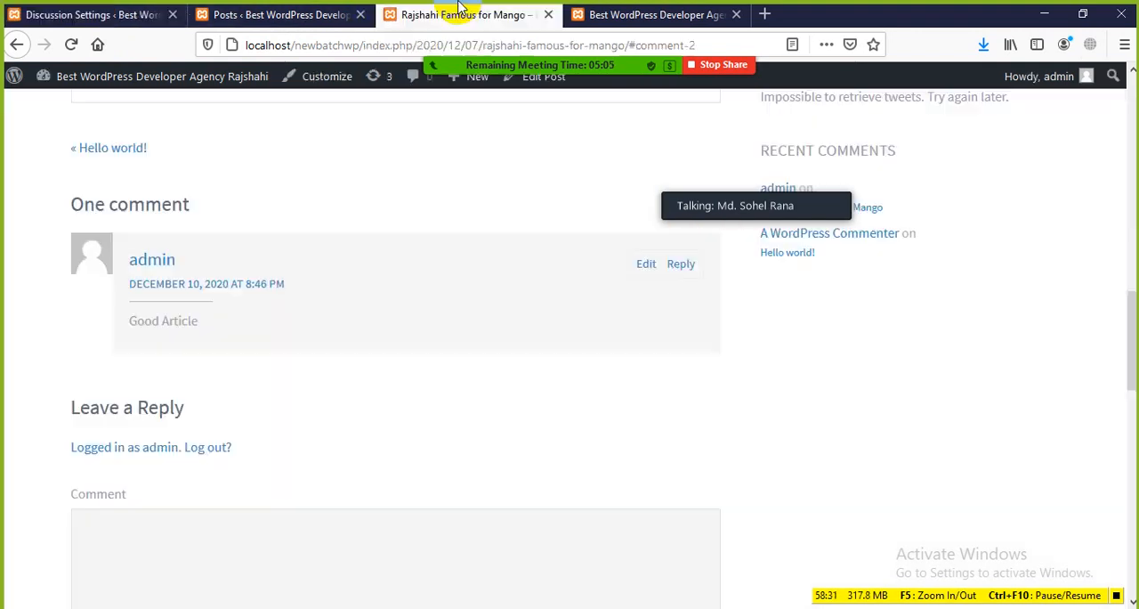
{"action": "left_click", "coordinate": [259, 25]}
{"action": "left_click", "coordinate": [152, 22]}
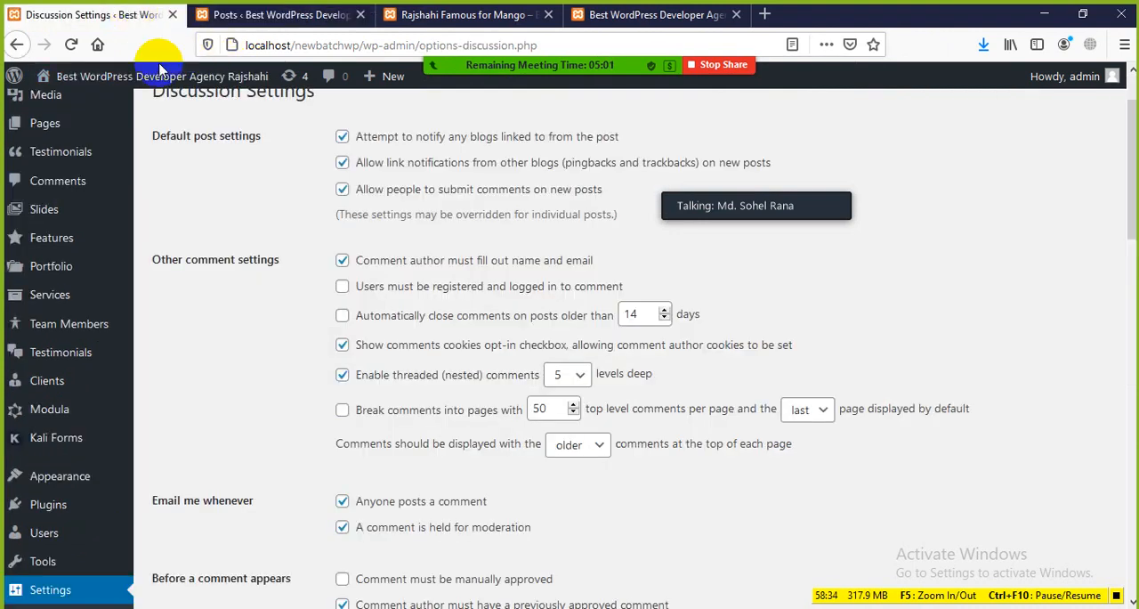
{"action": "scroll", "coordinate": [391, 250], "scroll_direction": "down", "scroll_amount": 1}
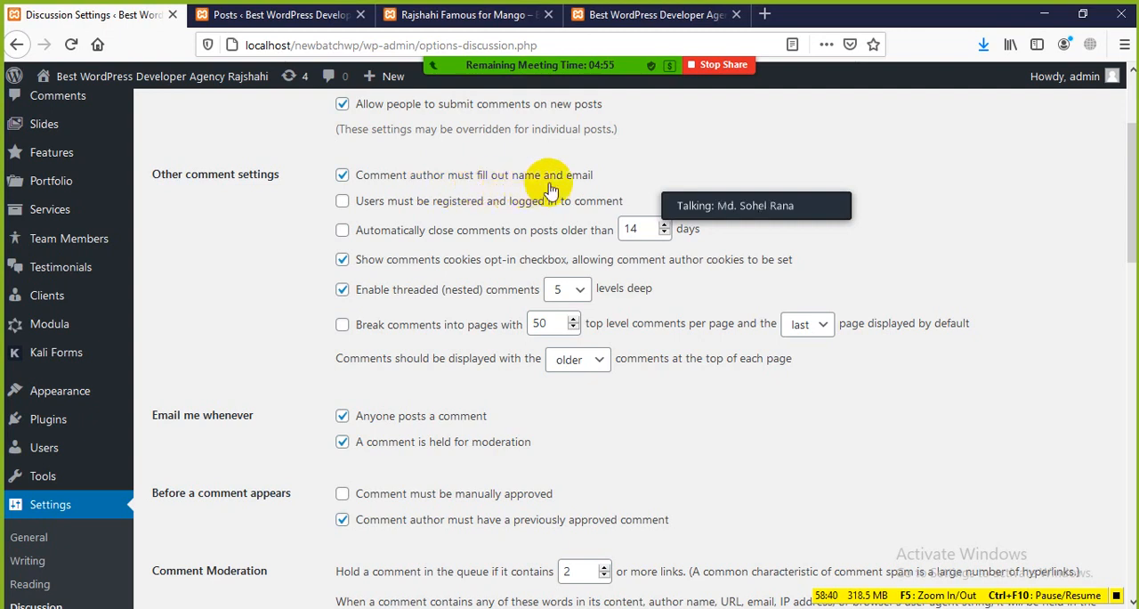
Examine the comment author and the Leave a Reply form on the mango post, and switch to the posts list
{"action": "left_click", "coordinate": [463, 15]}
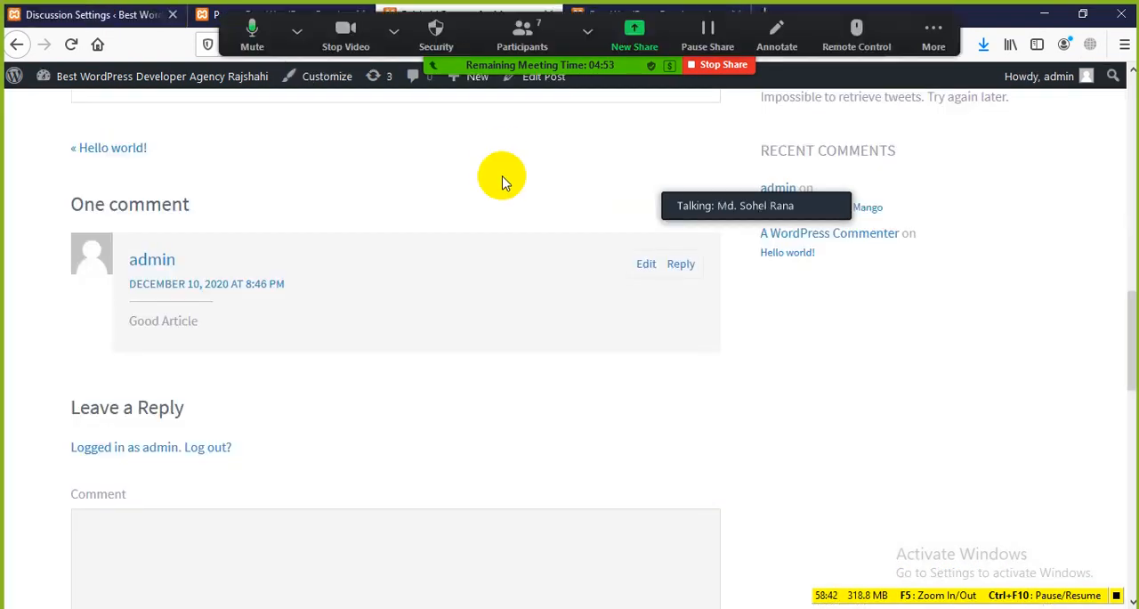
{"action": "scroll", "coordinate": [258, 319], "scroll_direction": "down", "scroll_amount": 3}
{"action": "scroll", "coordinate": [251, 321], "scroll_direction": "up", "scroll_amount": 3}
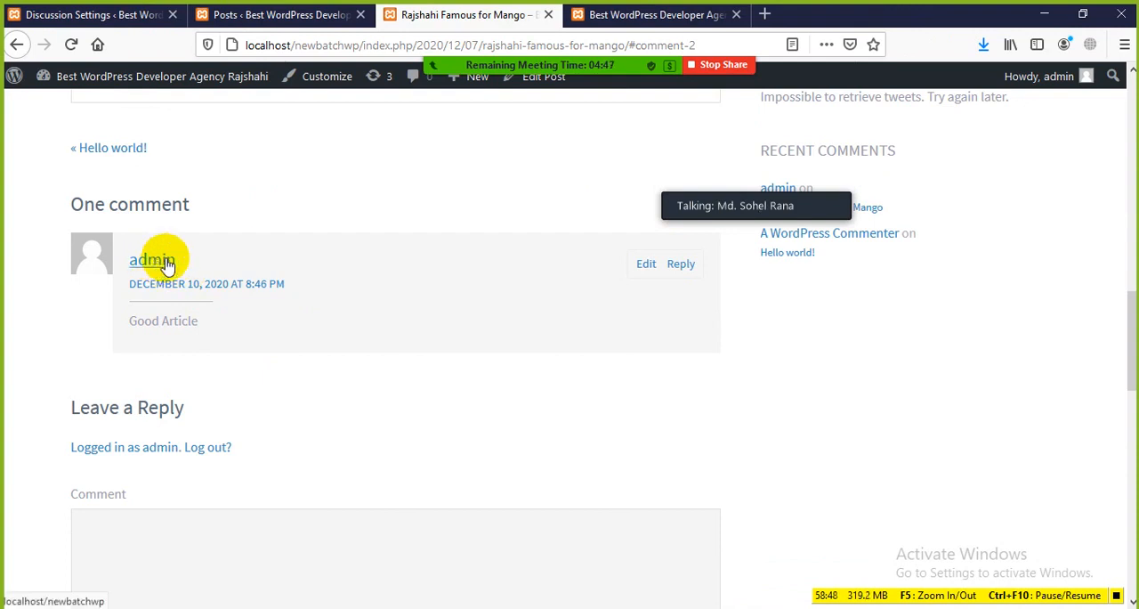
{"action": "scroll", "coordinate": [211, 418], "scroll_direction": "down", "scroll_amount": 2}
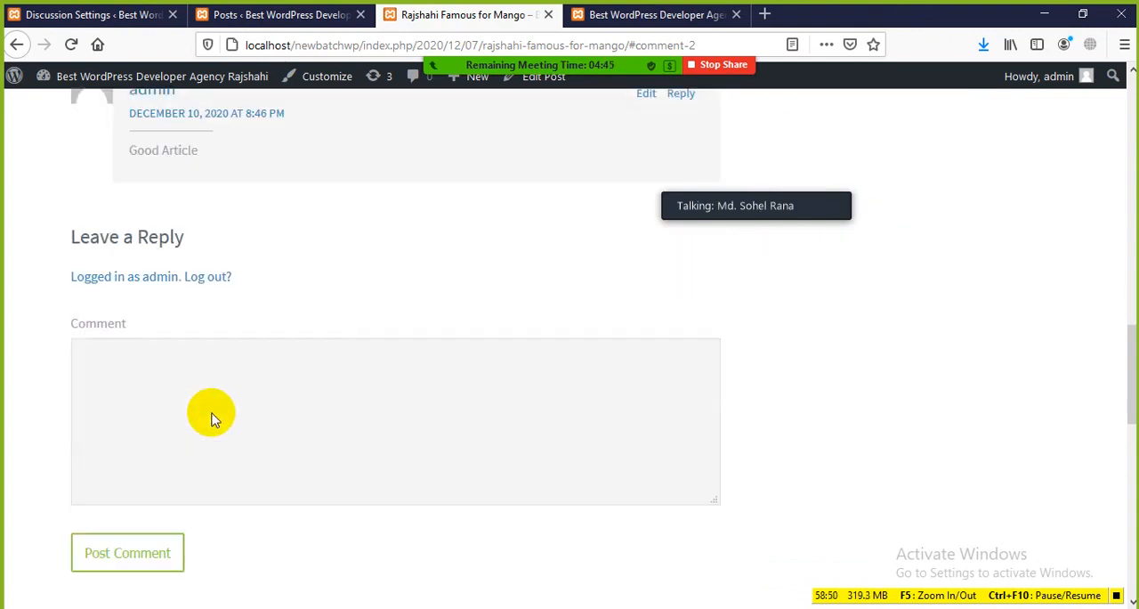
{"action": "scroll", "coordinate": [211, 418], "scroll_direction": "down", "scroll_amount": 1}
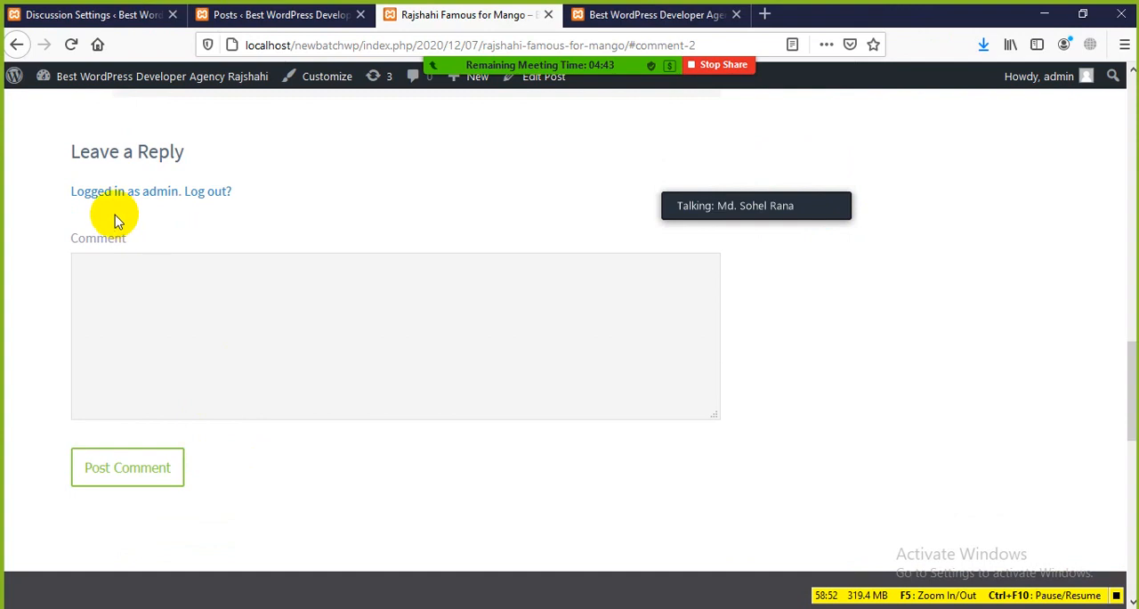
{"action": "left_click", "coordinate": [233, 14]}
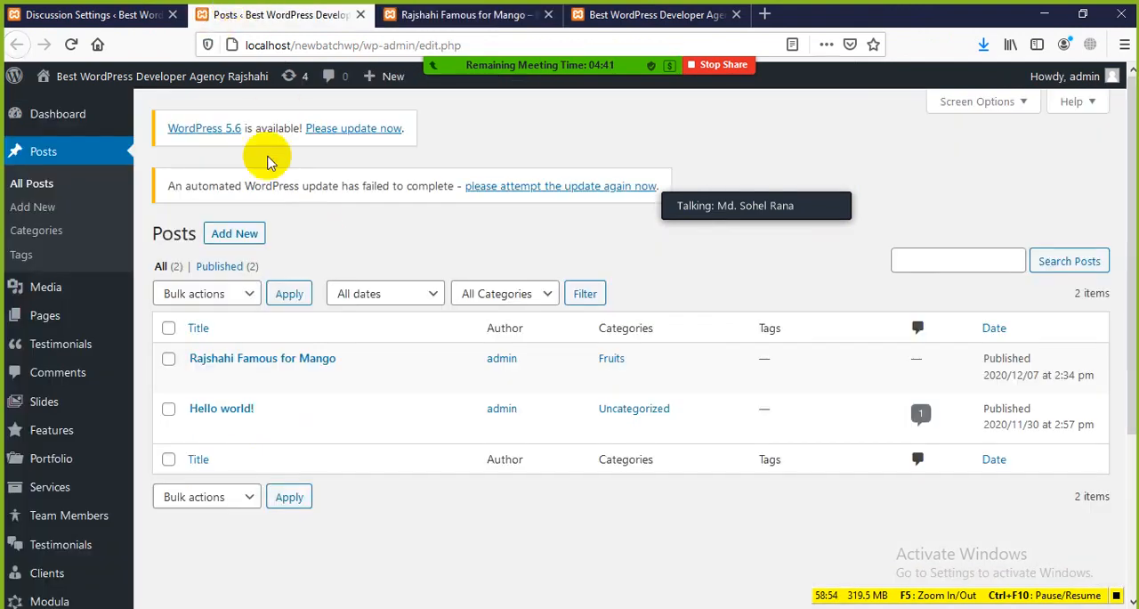
Return to Discussion Settings and review the Default post settings and Other comment settings
{"action": "left_click", "coordinate": [98, 16]}
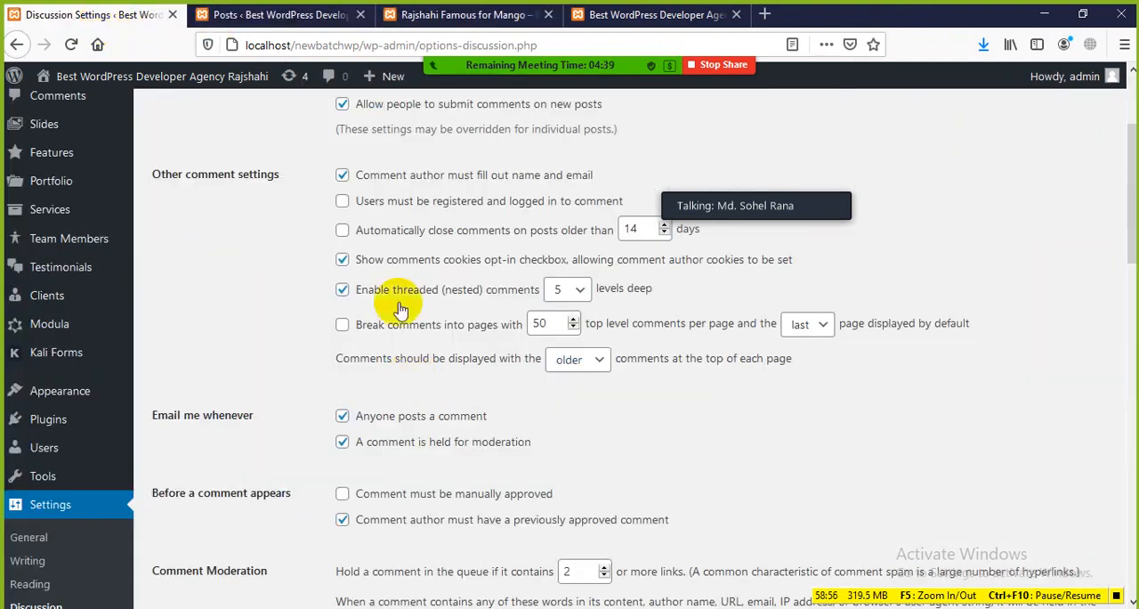
{"action": "scroll", "coordinate": [399, 309], "scroll_direction": "up", "scroll_amount": 1}
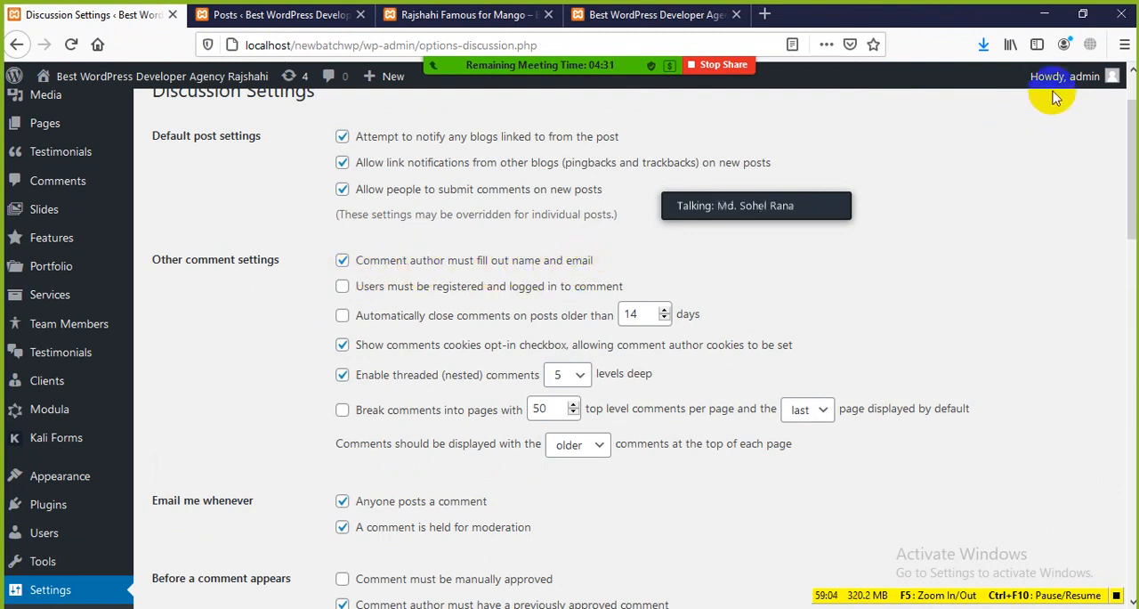
{"action": "mouse_move", "coordinate": [1052, 81]}
{"action": "scroll", "coordinate": [370, 316], "scroll_direction": "down", "scroll_amount": 1}
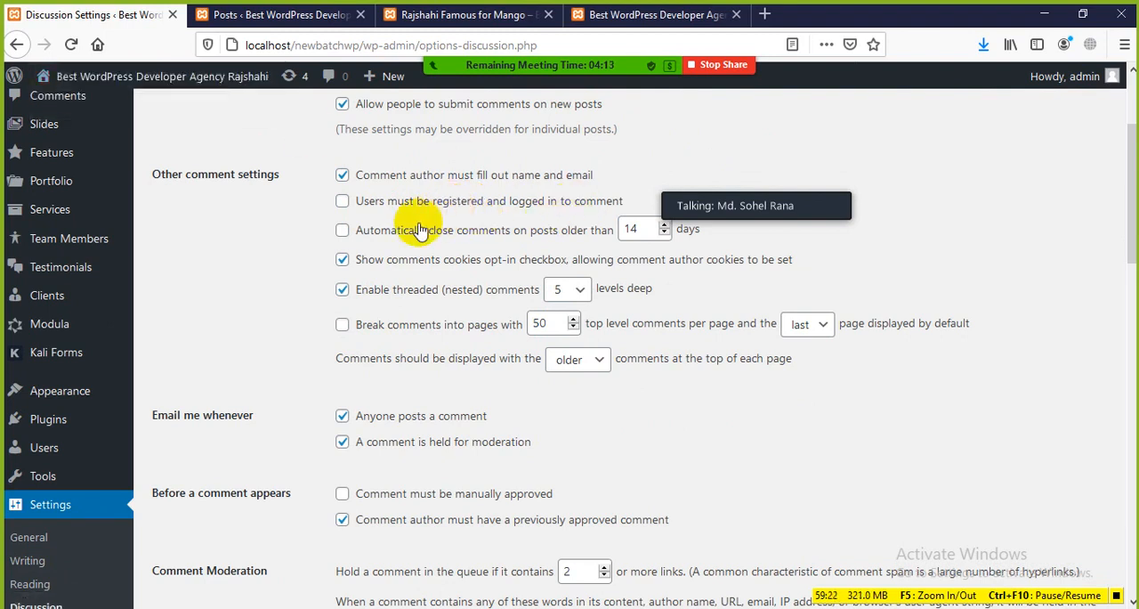
Clear the Users must be registered and logged in to comment option again and look over the rest of the page without saving
{"action": "left_click", "coordinate": [344, 203]}
{"action": "scroll", "coordinate": [391, 257], "scroll_direction": "down", "scroll_amount": 15}
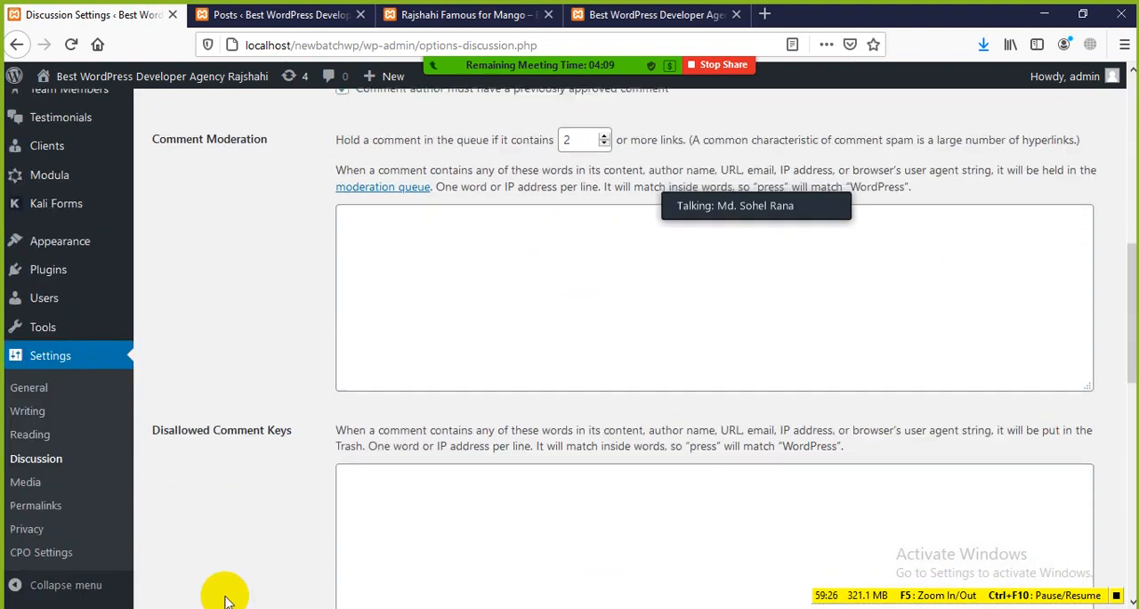
{"action": "scroll", "coordinate": [227, 561], "scroll_direction": "down", "scroll_amount": 3}
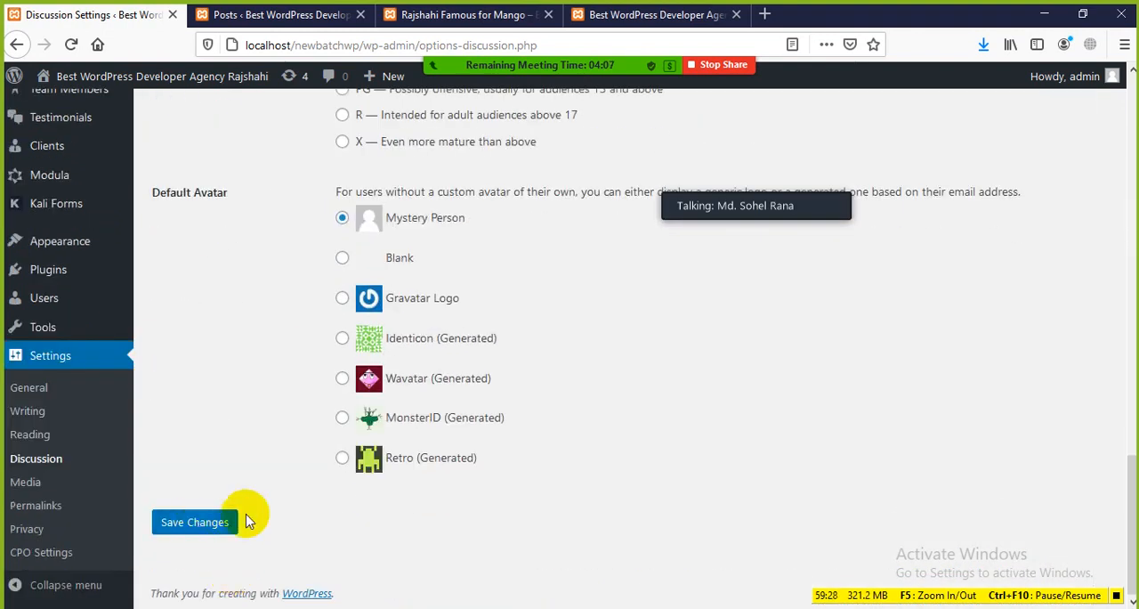
{"action": "scroll", "coordinate": [254, 503], "scroll_direction": "up", "scroll_amount": 12}
{"action": "scroll", "coordinate": [257, 508], "scroll_direction": "up", "scroll_amount": 6}
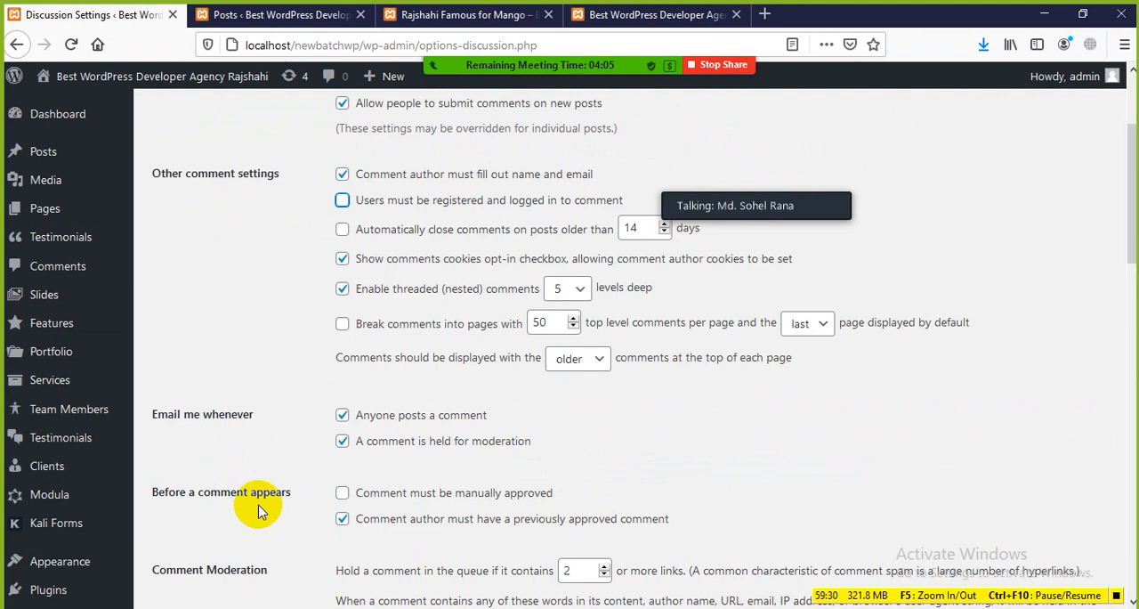
Examine the options for automatically closing comments, the comments cookies opt-in checkbox and threaded comments
{"action": "scroll", "coordinate": [267, 463], "scroll_direction": "down", "scroll_amount": 2}
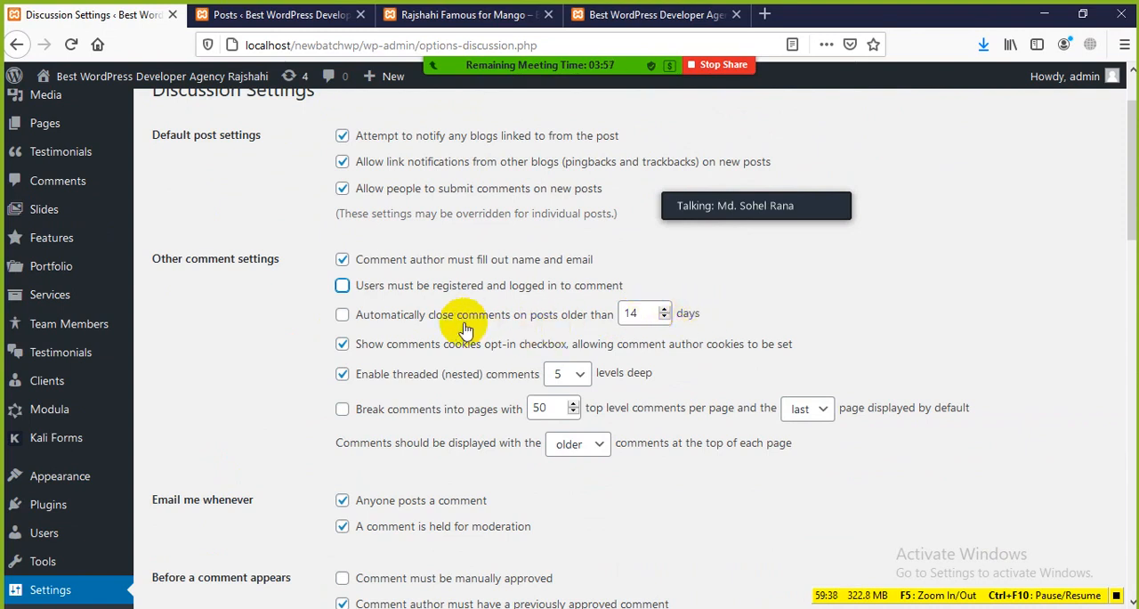
{"action": "scroll", "coordinate": [467, 329], "scroll_direction": "down", "scroll_amount": 2}
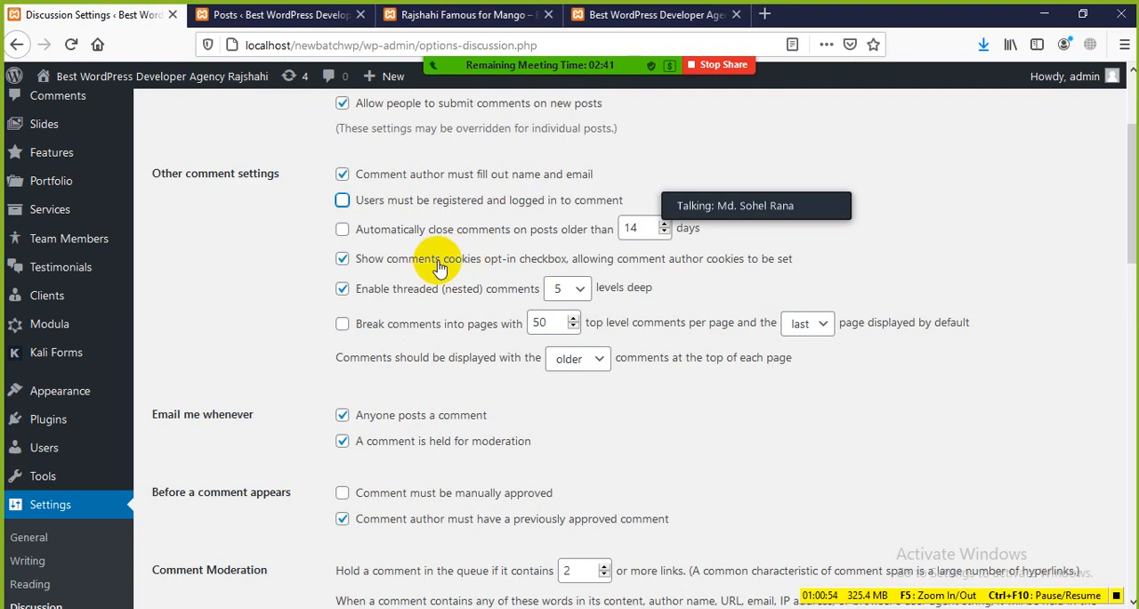
{"action": "scroll", "coordinate": [445, 267], "scroll_direction": "down", "scroll_amount": 2}
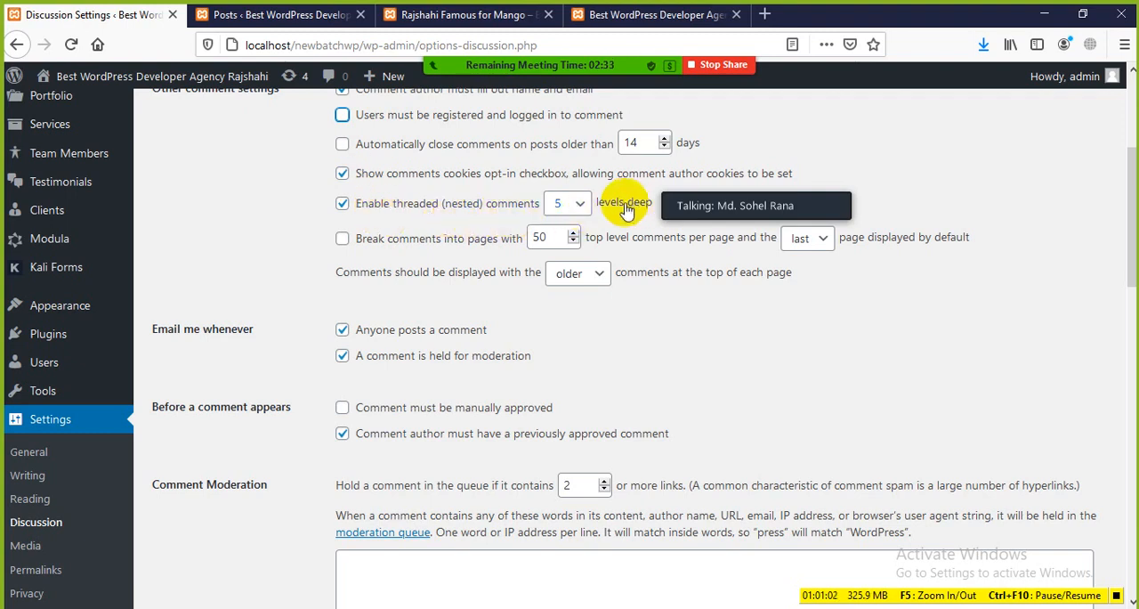
{"action": "mouse_move", "coordinate": [663, 23]}
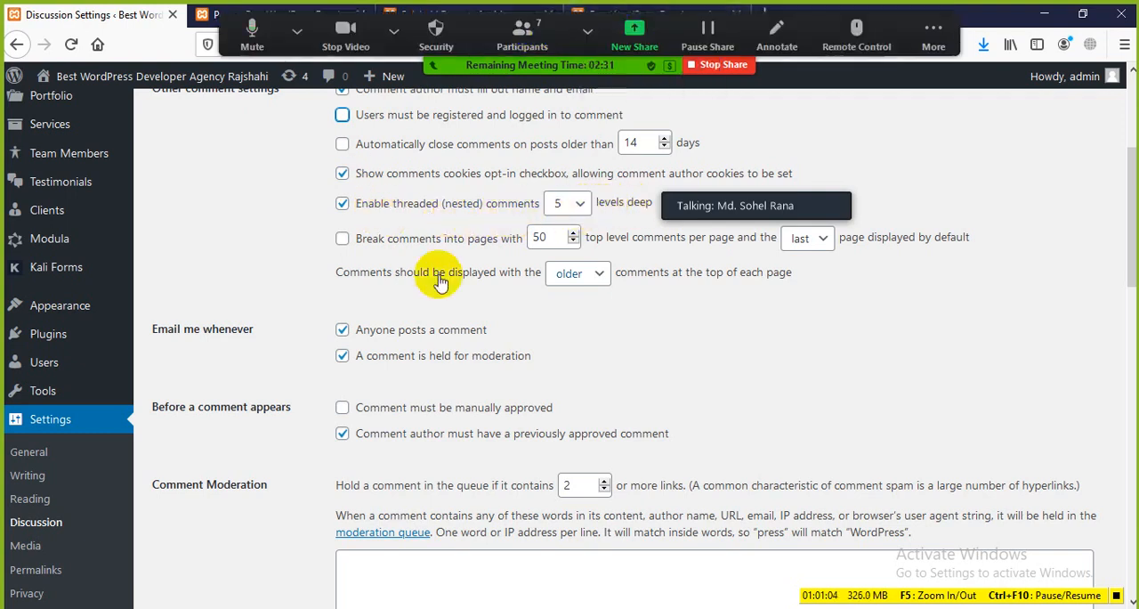
{"action": "scroll", "coordinate": [546, 191], "scroll_direction": "up", "scroll_amount": 3}
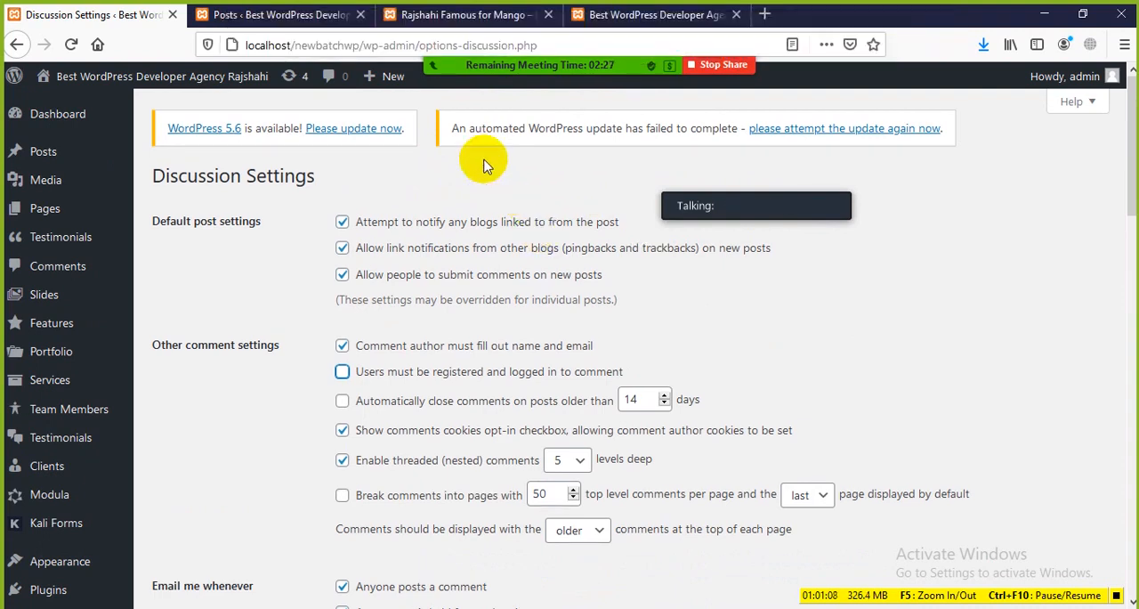
Check the site's home page, the mango post's comment and the posts list, and return to Discussion Settings
{"action": "left_click", "coordinate": [598, 18]}
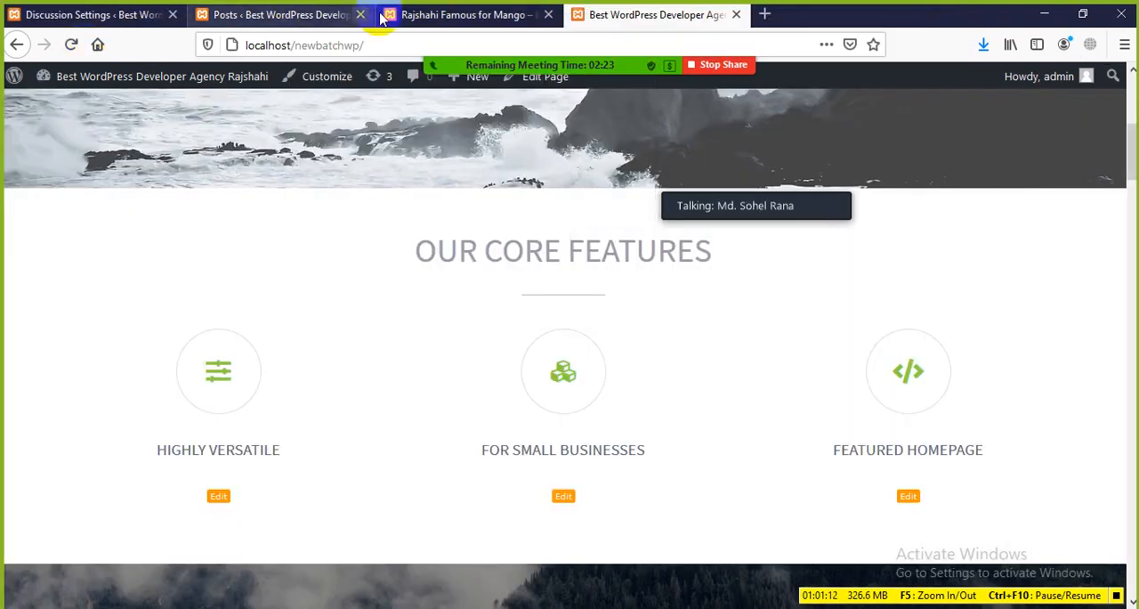
{"action": "left_click", "coordinate": [432, 15]}
{"action": "left_click", "coordinate": [226, 325]}
{"action": "scroll", "coordinate": [259, 346], "scroll_direction": "up", "scroll_amount": 3}
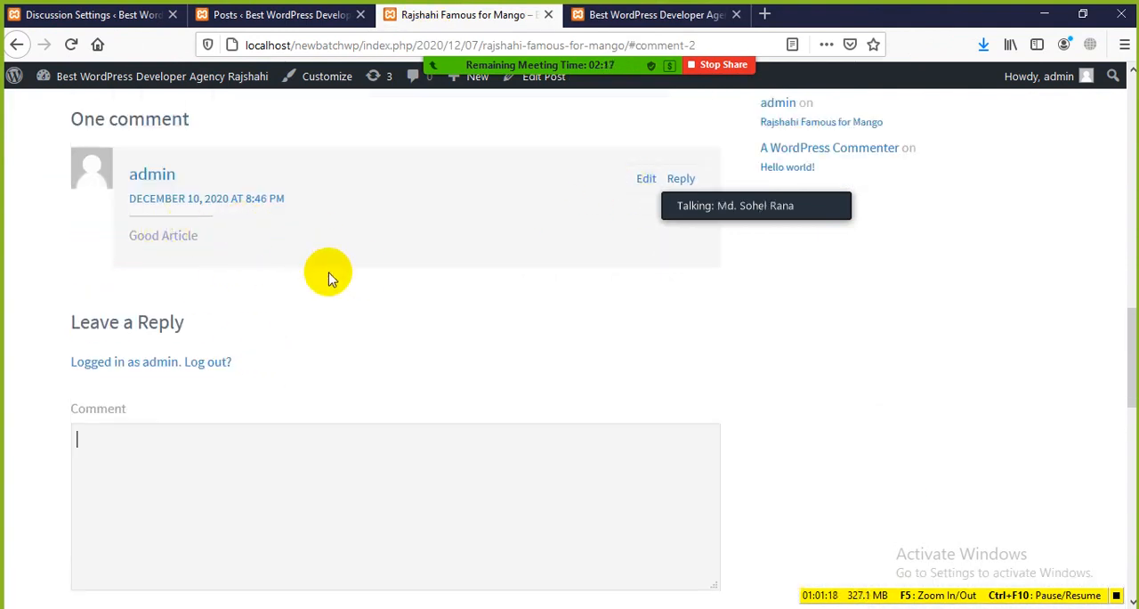
{"action": "left_click", "coordinate": [257, 12]}
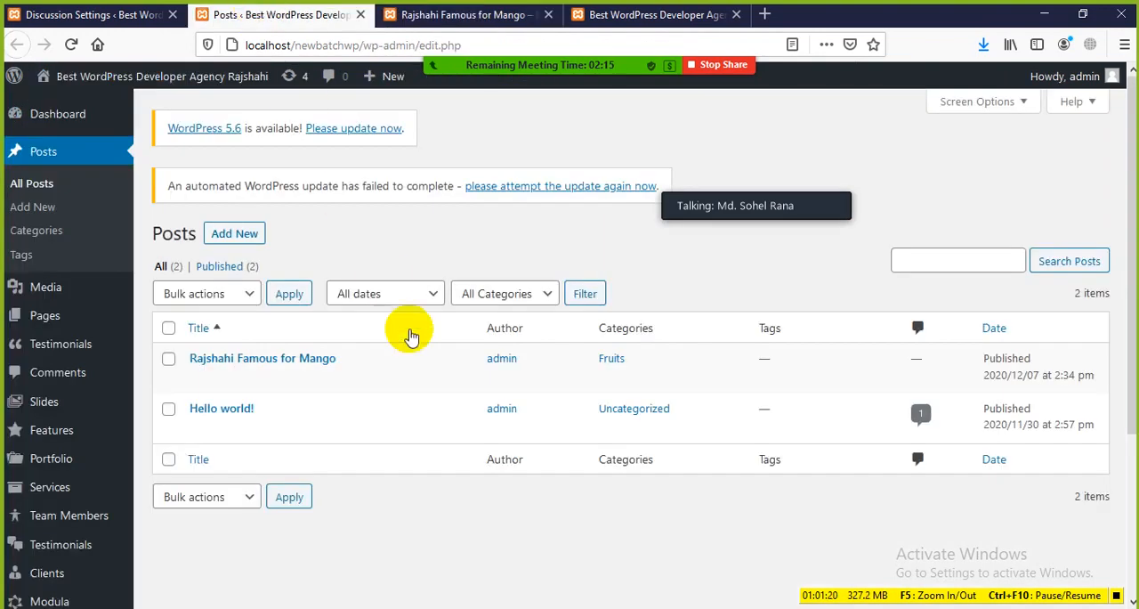
{"action": "left_click", "coordinate": [62, 14]}
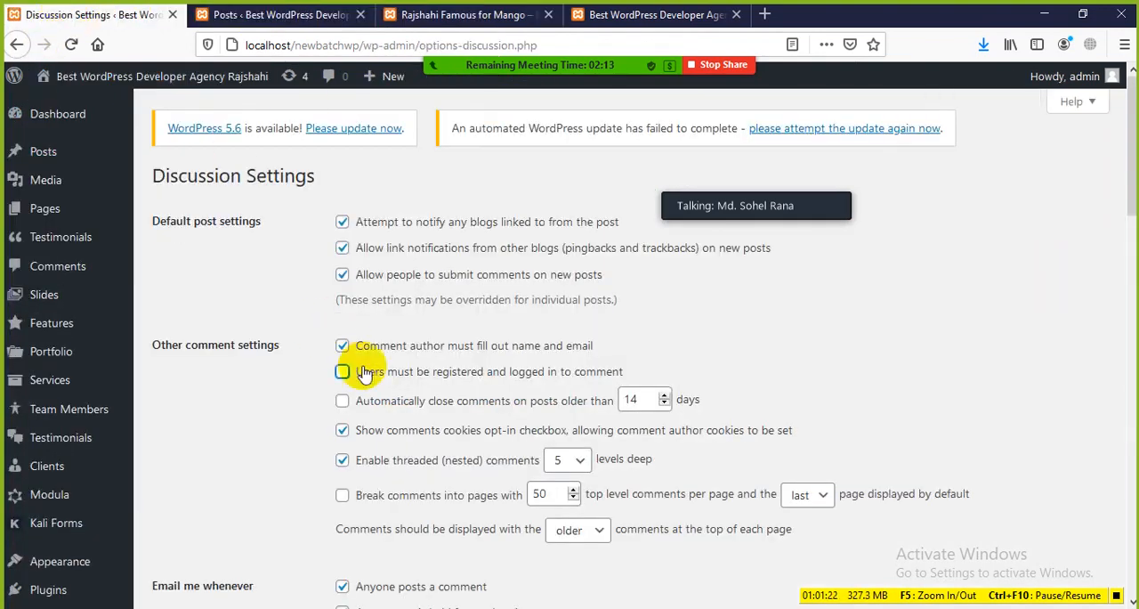
Examine the comment paging and display order choices without changing them, plus the email notification and comment approval settings
{"action": "scroll", "coordinate": [366, 374], "scroll_direction": "down", "scroll_amount": 2}
{"action": "scroll", "coordinate": [363, 396], "scroll_direction": "down", "scroll_amount": 4}
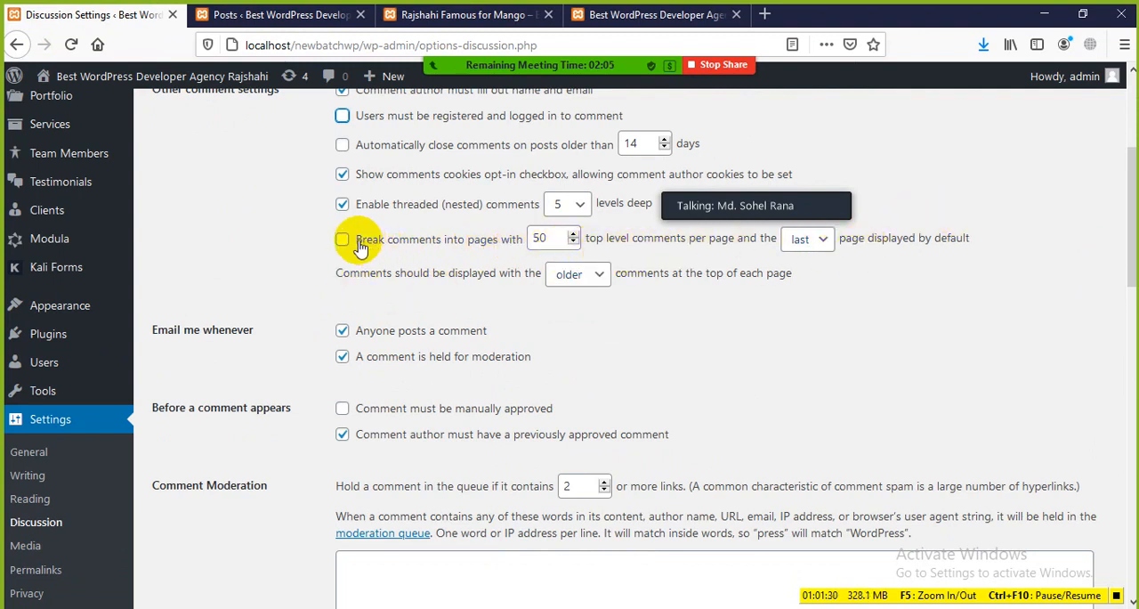
{"action": "scroll", "coordinate": [374, 331], "scroll_direction": "down", "scroll_amount": 2}
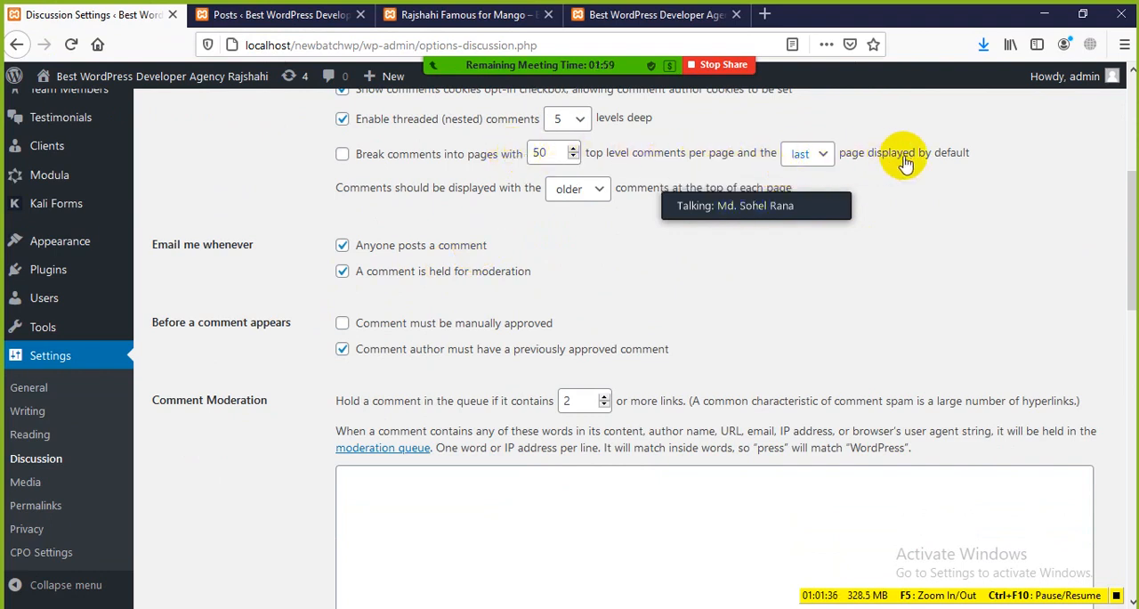
{"action": "left_click", "coordinate": [827, 158]}
{"action": "left_click", "coordinate": [827, 157]}
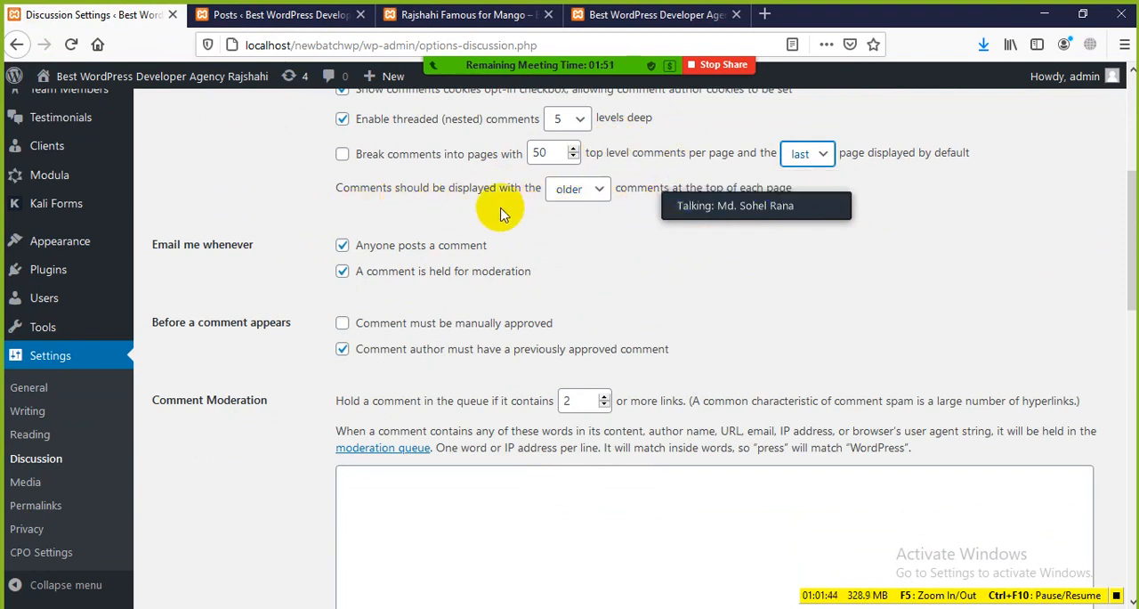
{"action": "left_click", "coordinate": [591, 194]}
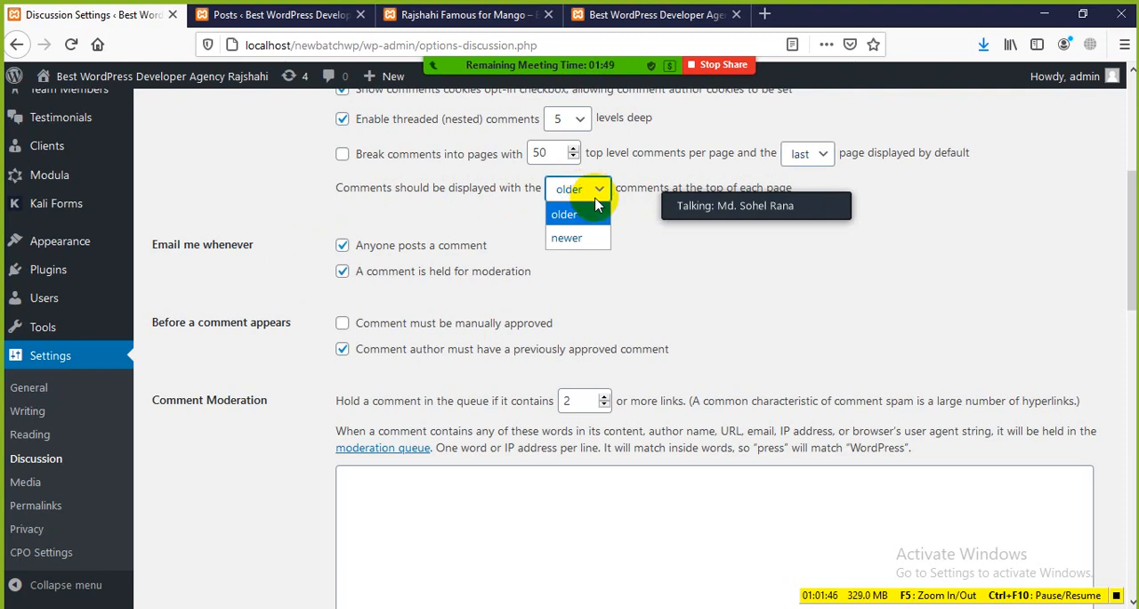
{"action": "left_click", "coordinate": [666, 236]}
{"action": "scroll", "coordinate": [527, 247], "scroll_direction": "down", "scroll_amount": 1}
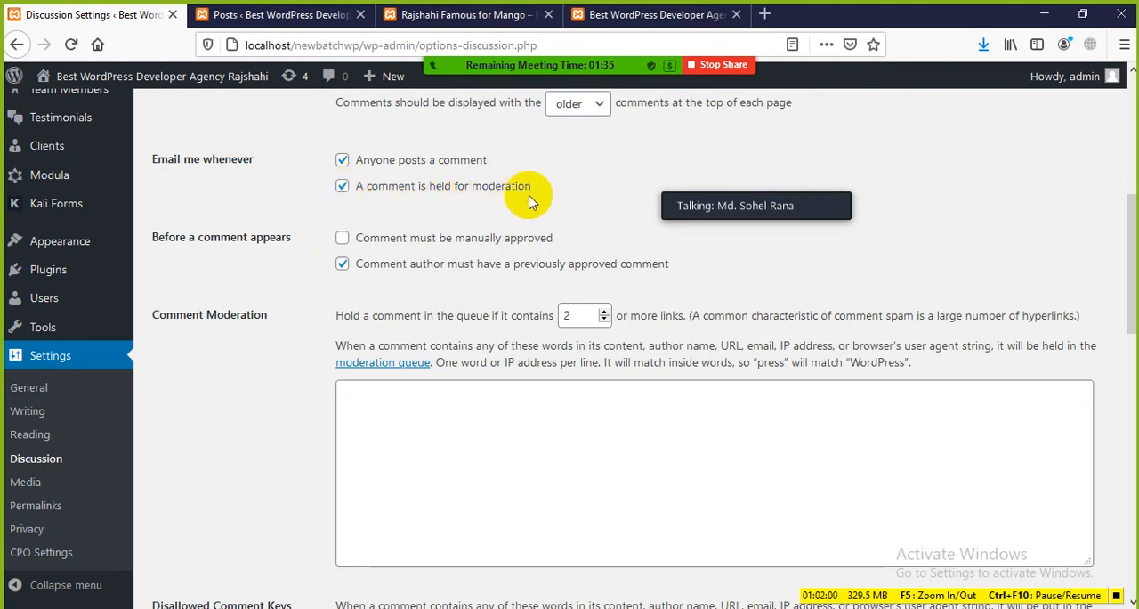
{"action": "scroll", "coordinate": [283, 258], "scroll_direction": "down", "scroll_amount": 2}
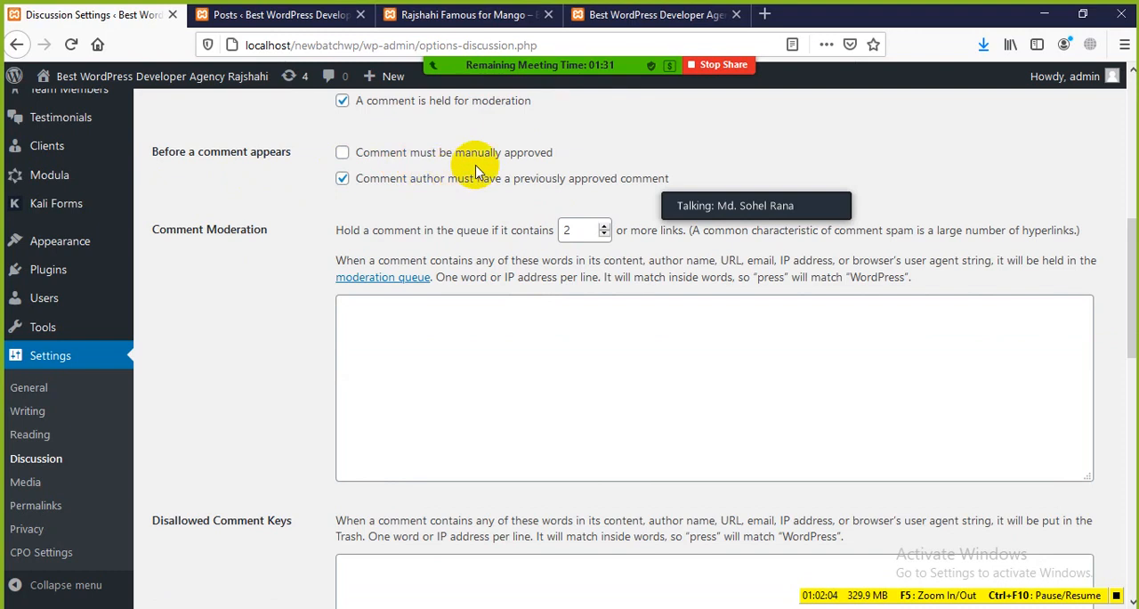
Open the Dashboard and examine the moderation actions for the mango post's comment under Recent Comments
{"action": "left_click", "coordinate": [228, 15]}
{"action": "scroll", "coordinate": [71, 445], "scroll_direction": "down", "scroll_amount": 5}
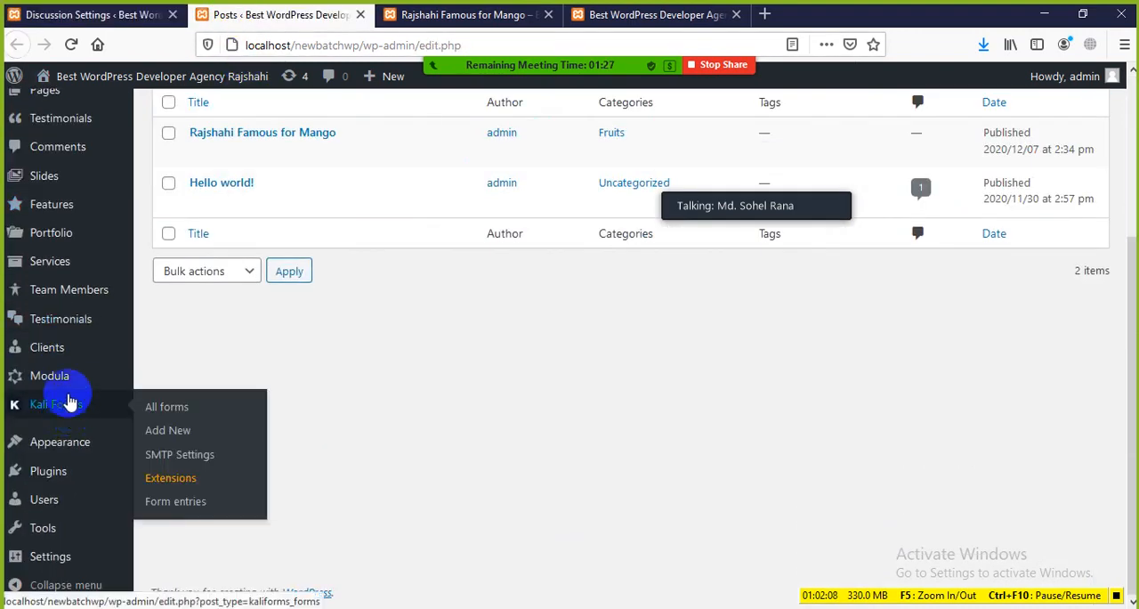
{"action": "scroll", "coordinate": [67, 267], "scroll_direction": "up", "scroll_amount": 5}
{"action": "left_click", "coordinate": [49, 116]}
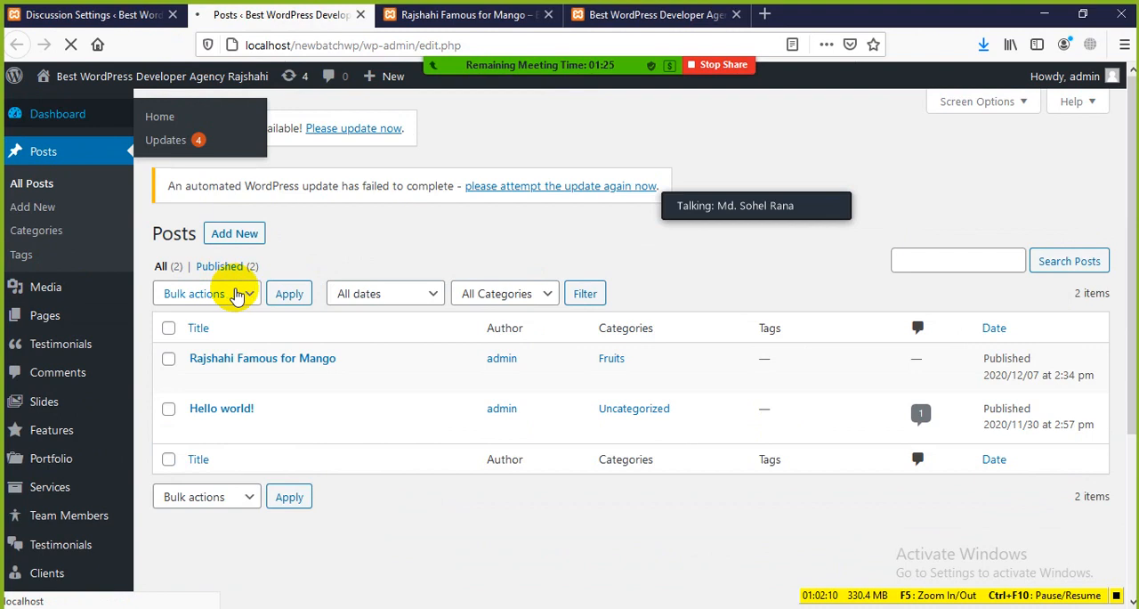
{"action": "scroll", "coordinate": [309, 339], "scroll_direction": "down", "scroll_amount": 6}
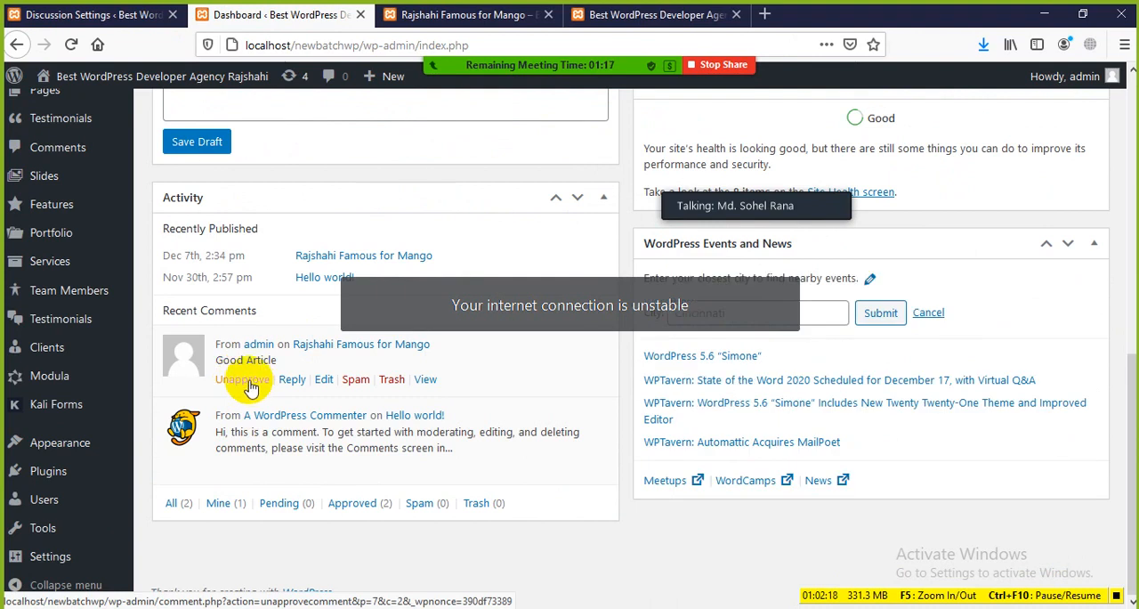
Return to Discussion Settings and examine the Comment Moderation and Disallowed Comment Keys sections
{"action": "left_click", "coordinate": [80, 16]}
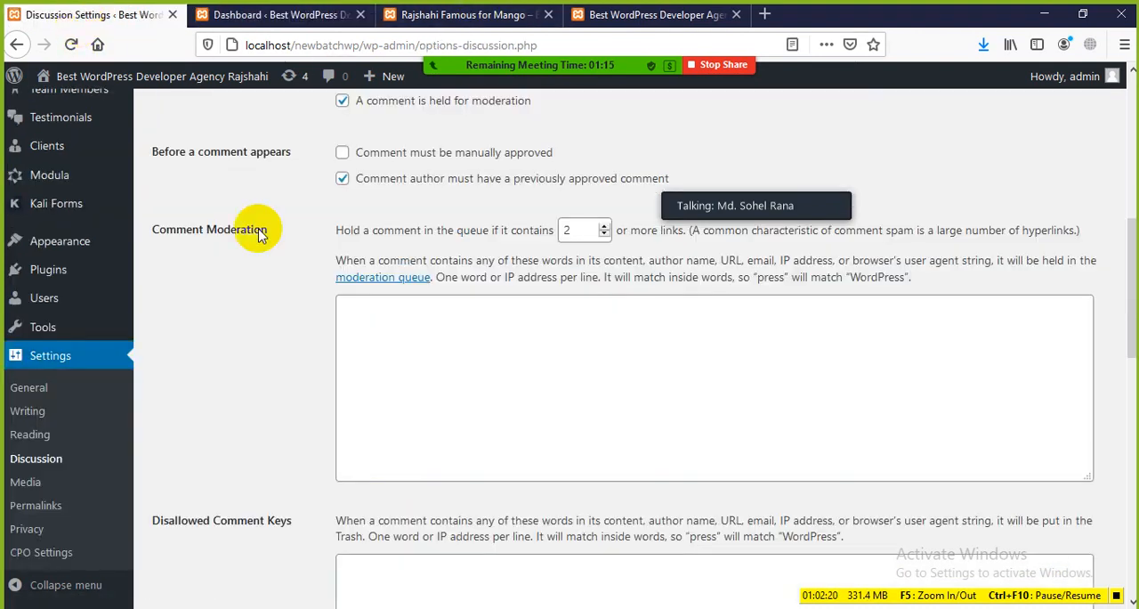
{"action": "scroll", "coordinate": [392, 230], "scroll_direction": "down", "scroll_amount": 2}
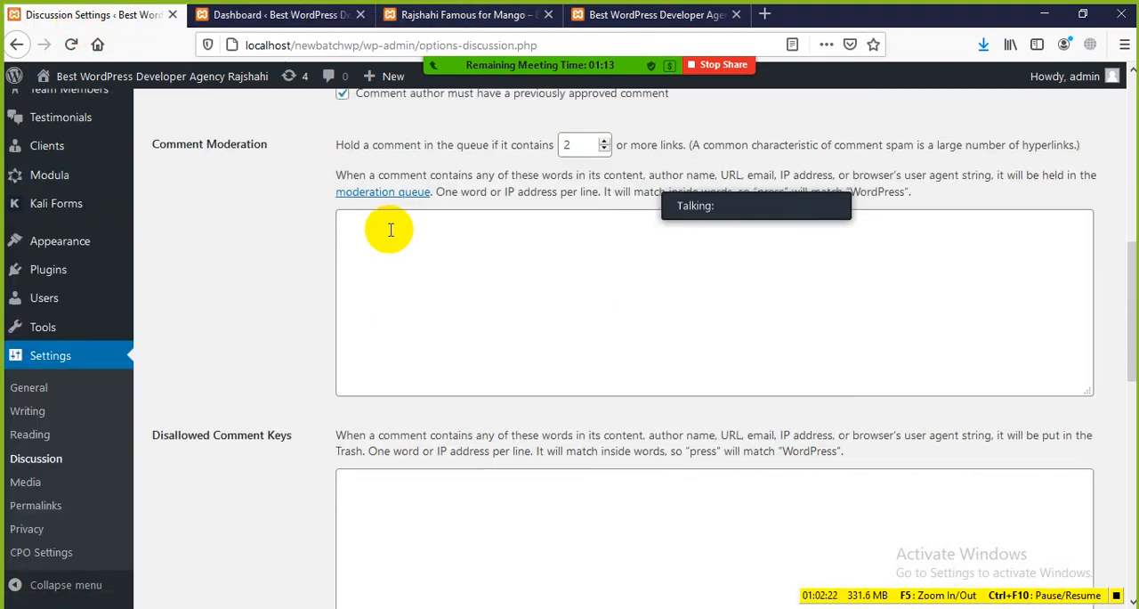
{"action": "scroll", "coordinate": [445, 231], "scroll_direction": "up", "scroll_amount": 2}
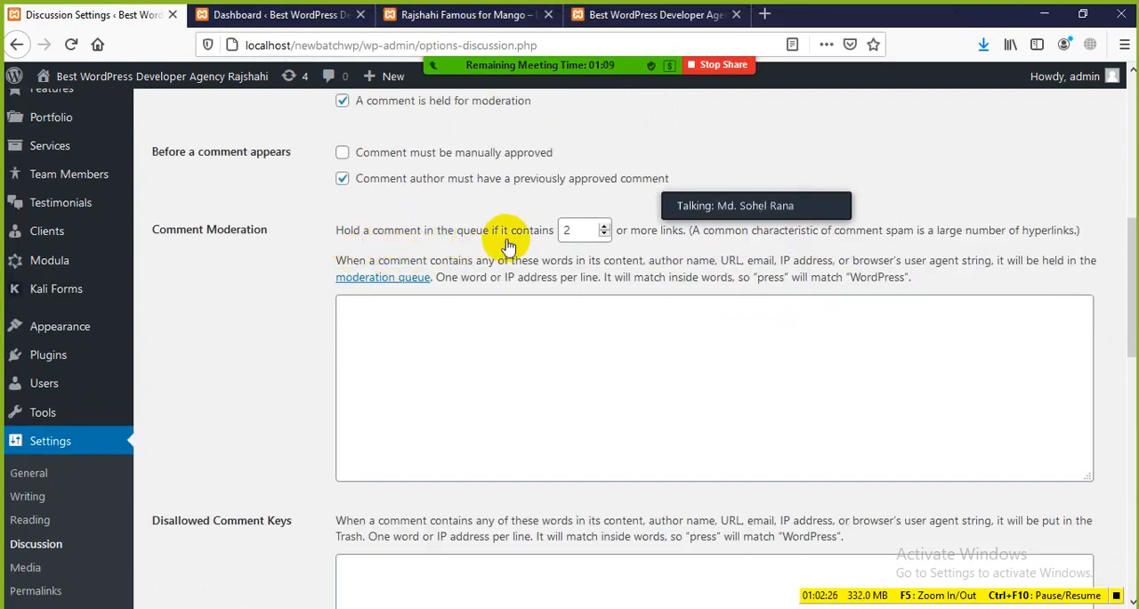
{"action": "scroll", "coordinate": [623, 233], "scroll_direction": "down", "scroll_amount": 6}
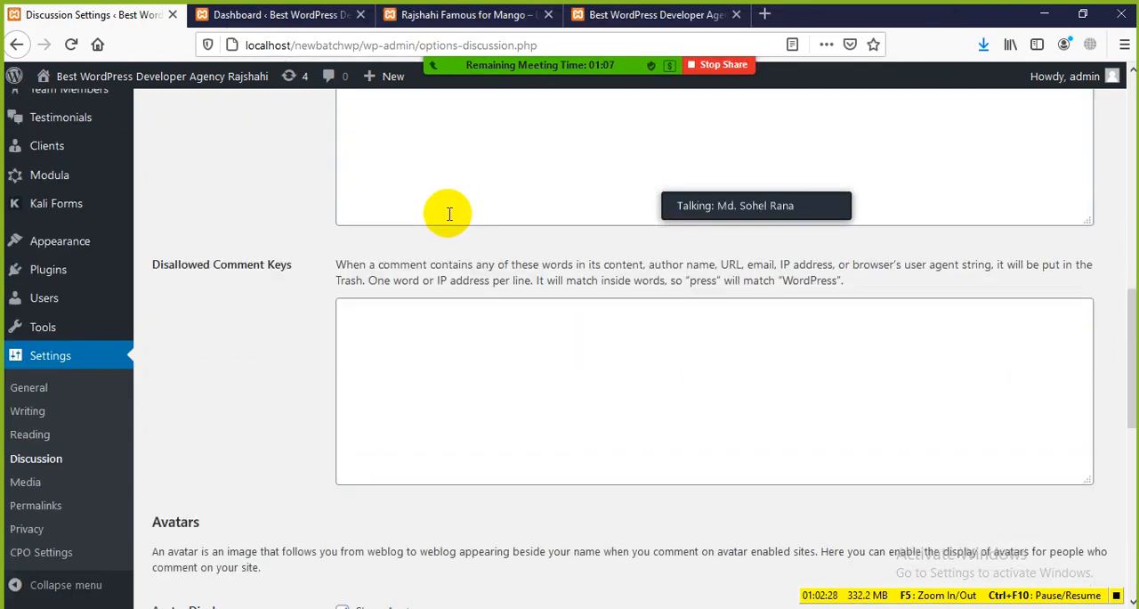
{"action": "scroll", "coordinate": [401, 232], "scroll_direction": "up", "scroll_amount": 6}
{"action": "scroll", "coordinate": [320, 267], "scroll_direction": "down", "scroll_amount": 4}
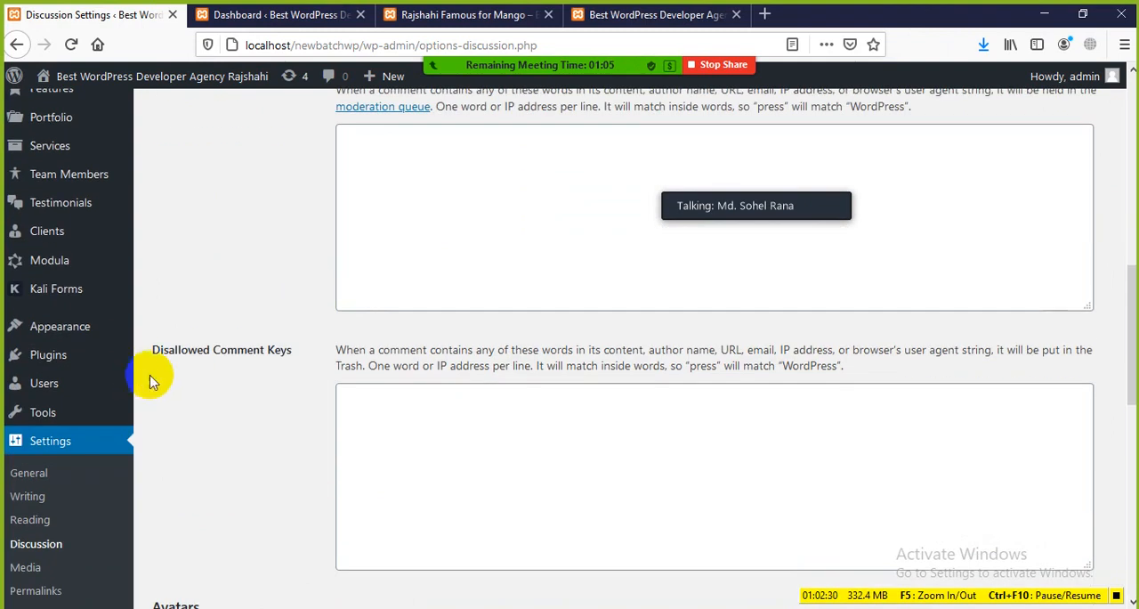
Examine the Avatars section with its display, maximum rating and default avatar options, highlighting its text briefly
{"action": "scroll", "coordinate": [258, 356], "scroll_direction": "down", "scroll_amount": 8}
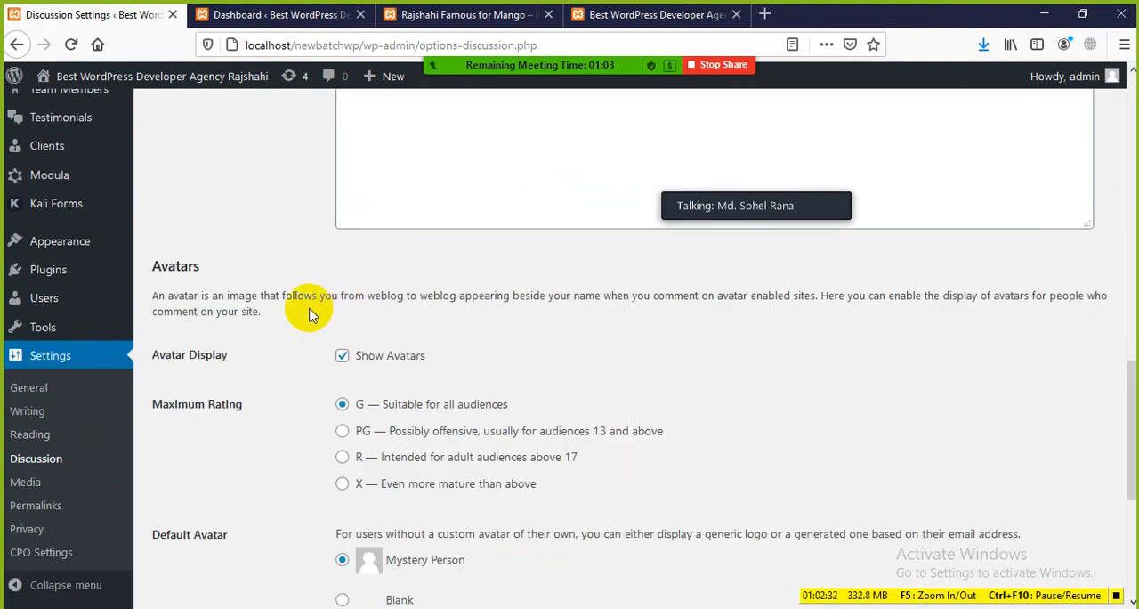
{"action": "scroll", "coordinate": [233, 278], "scroll_direction": "down", "scroll_amount": 2}
{"action": "left_click_drag", "start_coordinate": [205, 187], "coordinate": [135, 182]}
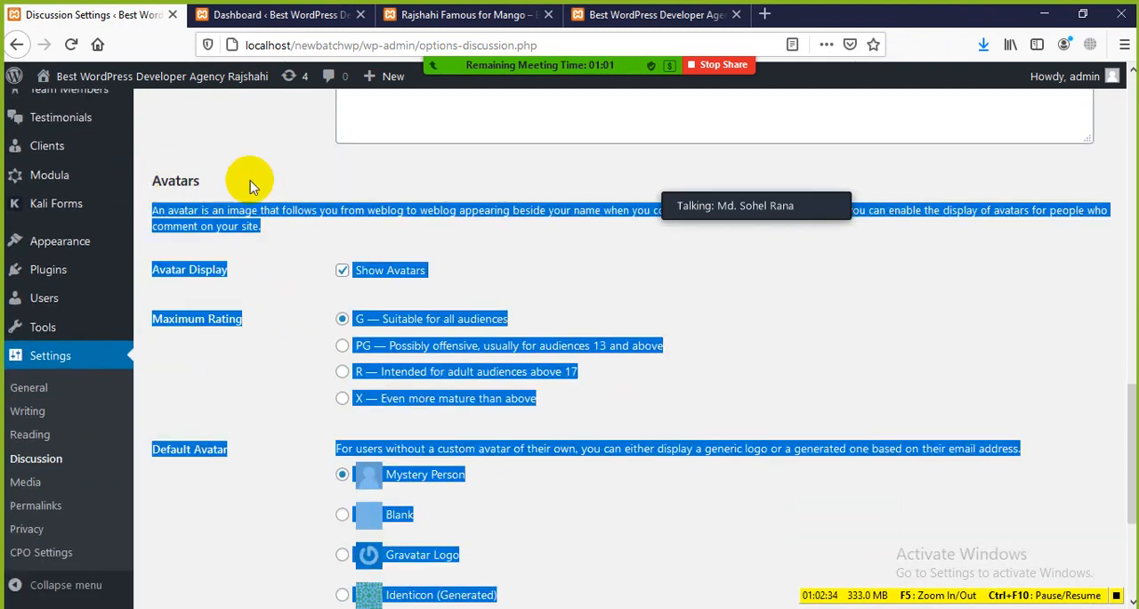
{"action": "left_click", "coordinate": [250, 187]}
{"action": "scroll", "coordinate": [484, 131], "scroll_direction": "up", "scroll_amount": 2}
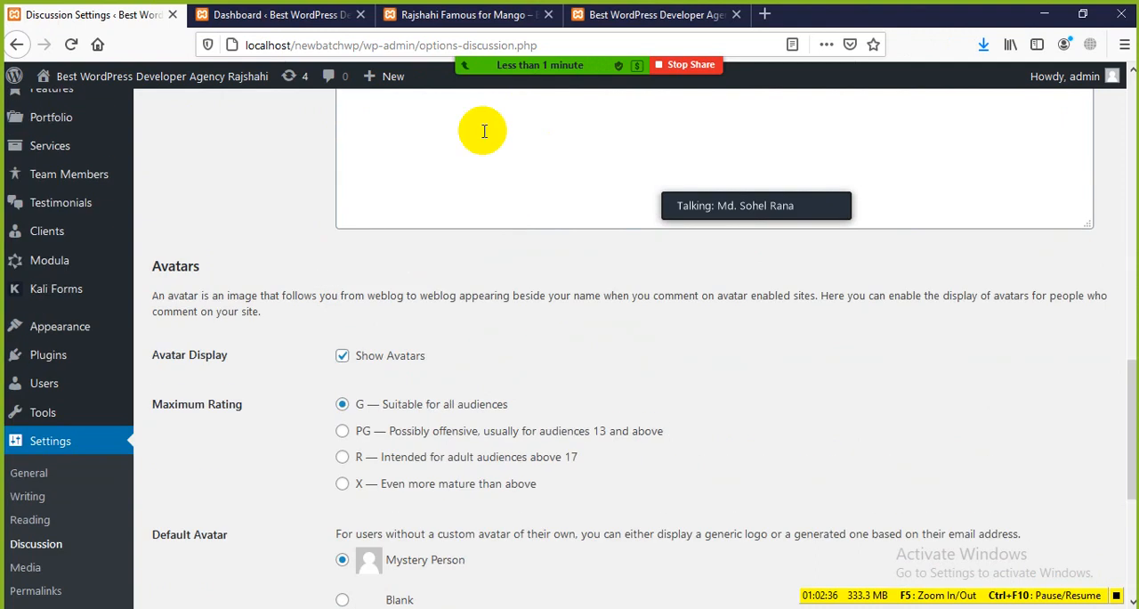
Check the commenter's avatar on the mango post and return to the Avatars section of Discussion Settings
{"action": "left_click", "coordinate": [445, 17]}
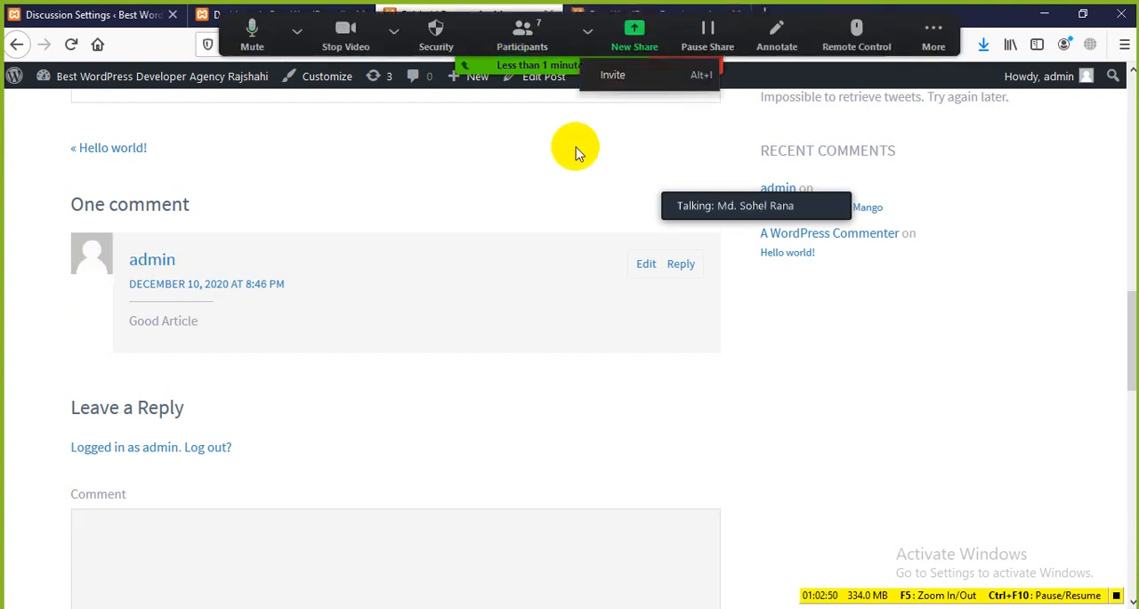
{"action": "left_click", "coordinate": [221, 15]}
{"action": "left_click", "coordinate": [153, 16]}
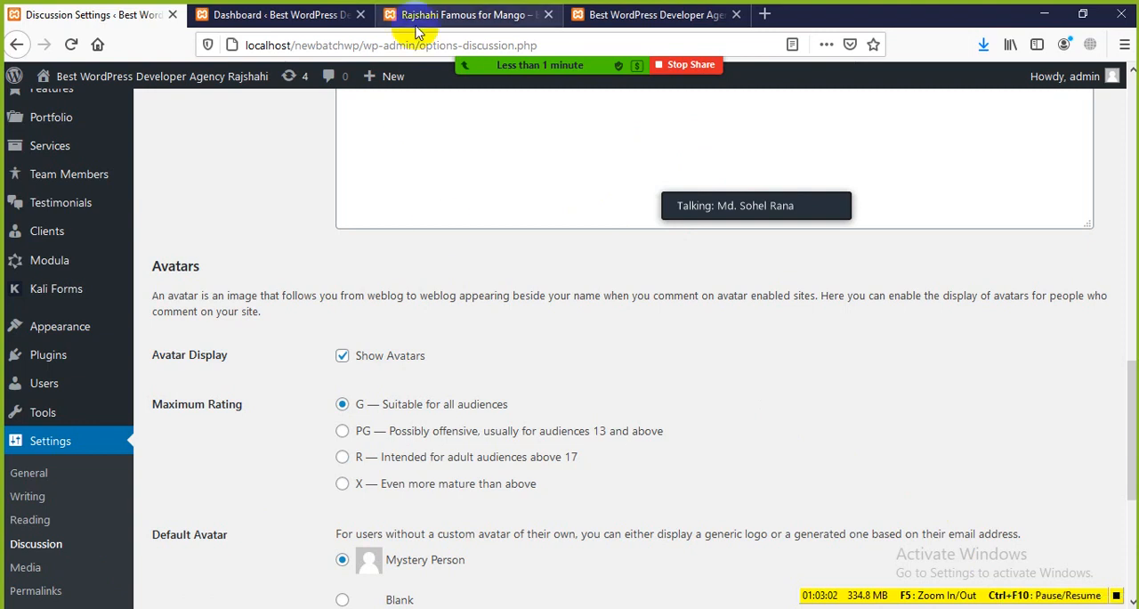
{"action": "mouse_move", "coordinate": [556, 71]}
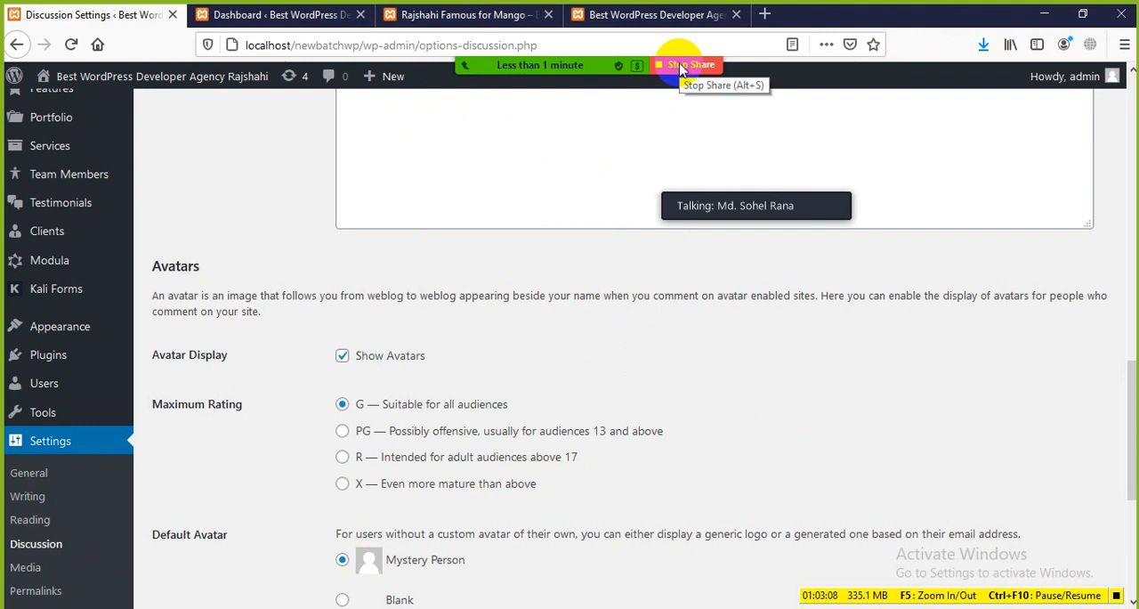
End the current Zoom meeting and start a new one from the Personal Meeting ID
{"action": "left_click", "coordinate": [681, 67]}
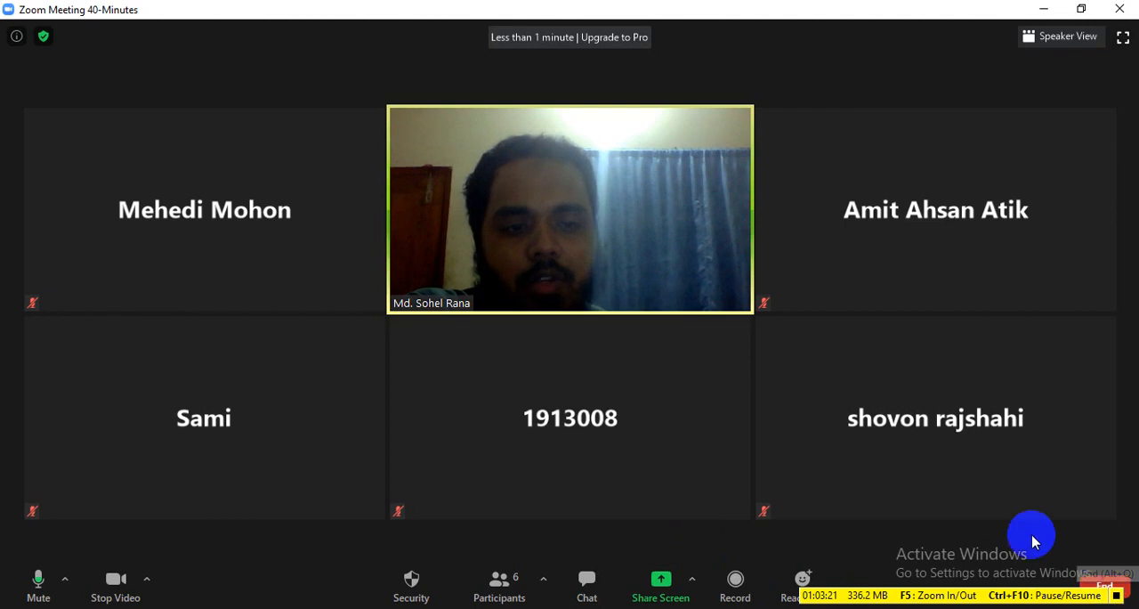
{"action": "left_click", "coordinate": [1103, 587]}
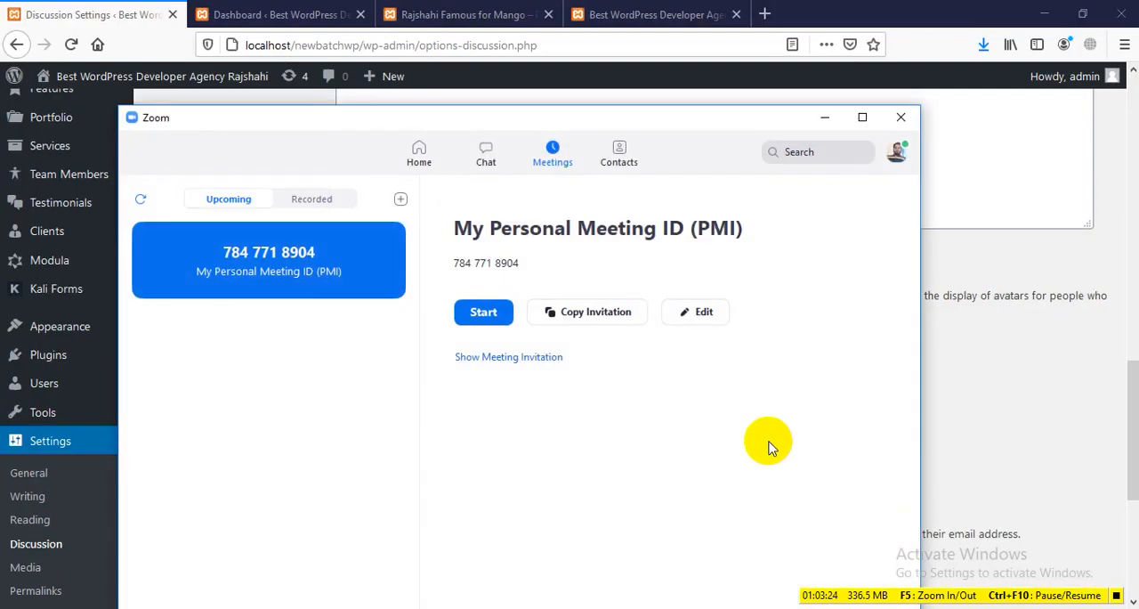
{"action": "left_click", "coordinate": [485, 312]}
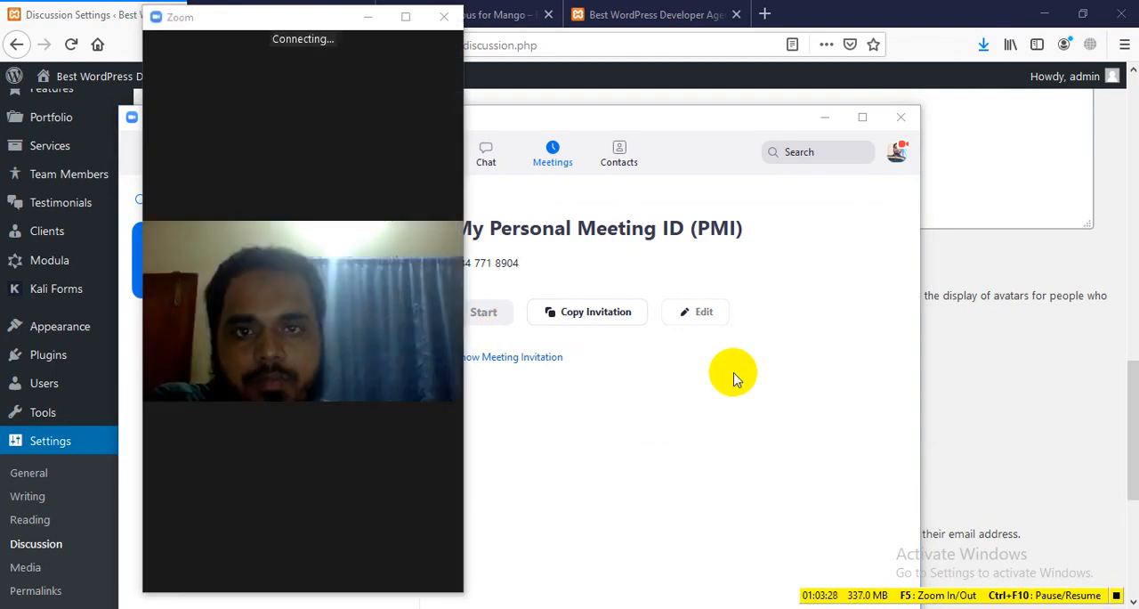
Maximize the new Zoom meeting window and share the entire screen with the participants
{"action": "left_click", "coordinate": [900, 117]}
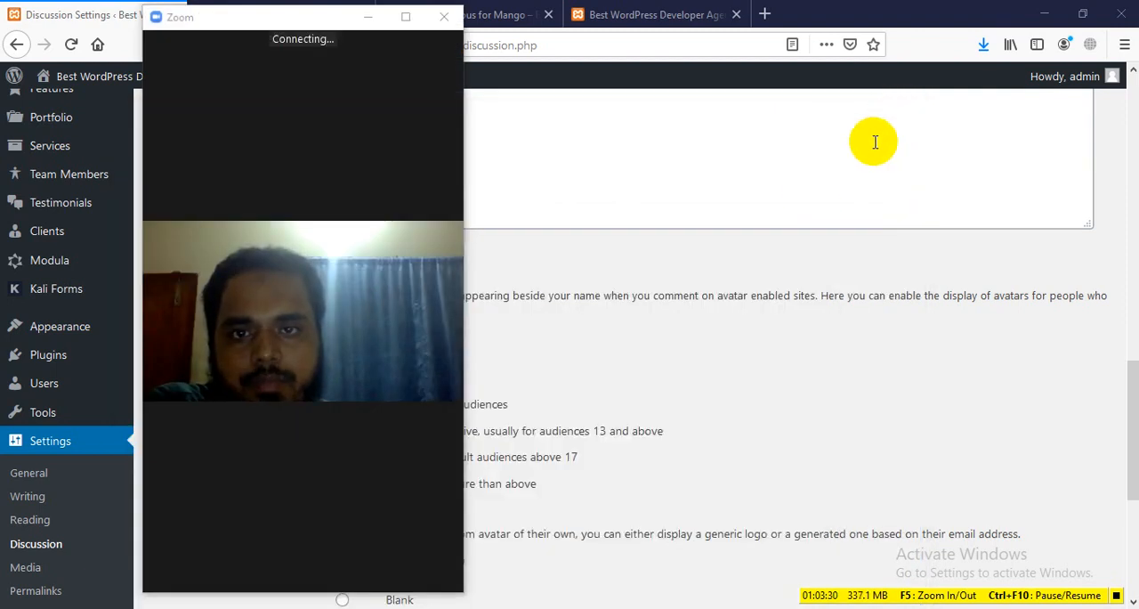
{"action": "left_click", "coordinate": [406, 19]}
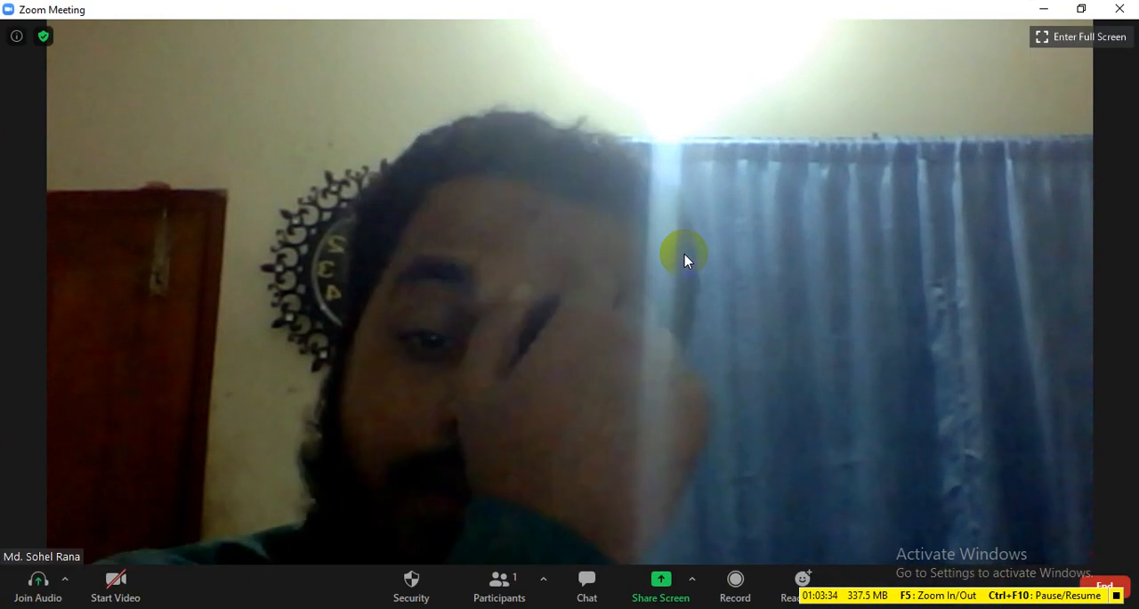
{"action": "left_click", "coordinate": [632, 261]}
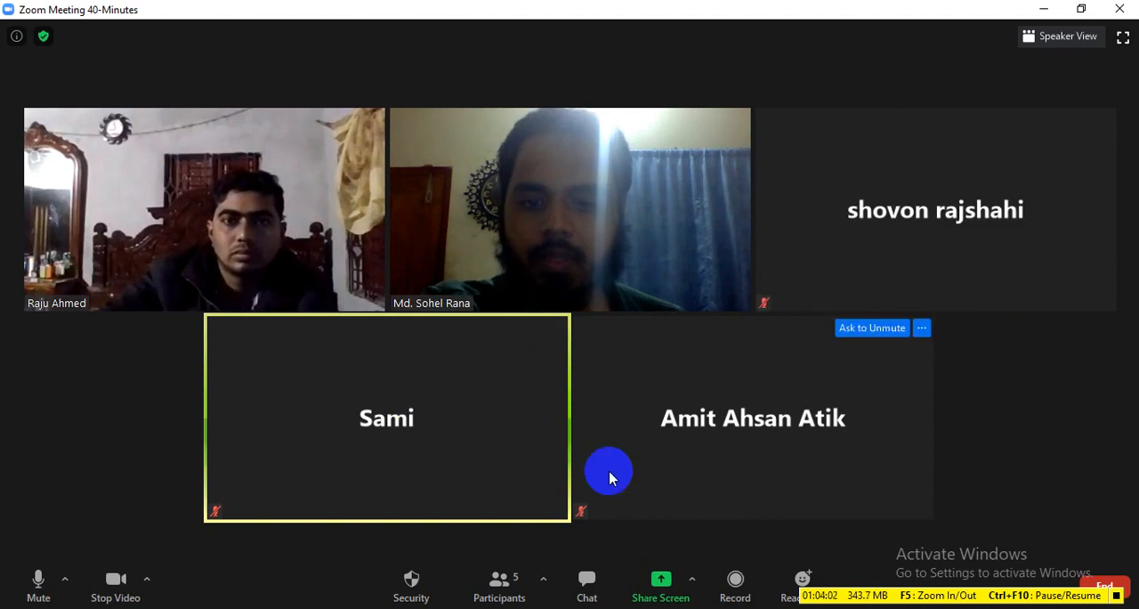
{"action": "left_click", "coordinate": [659, 580]}
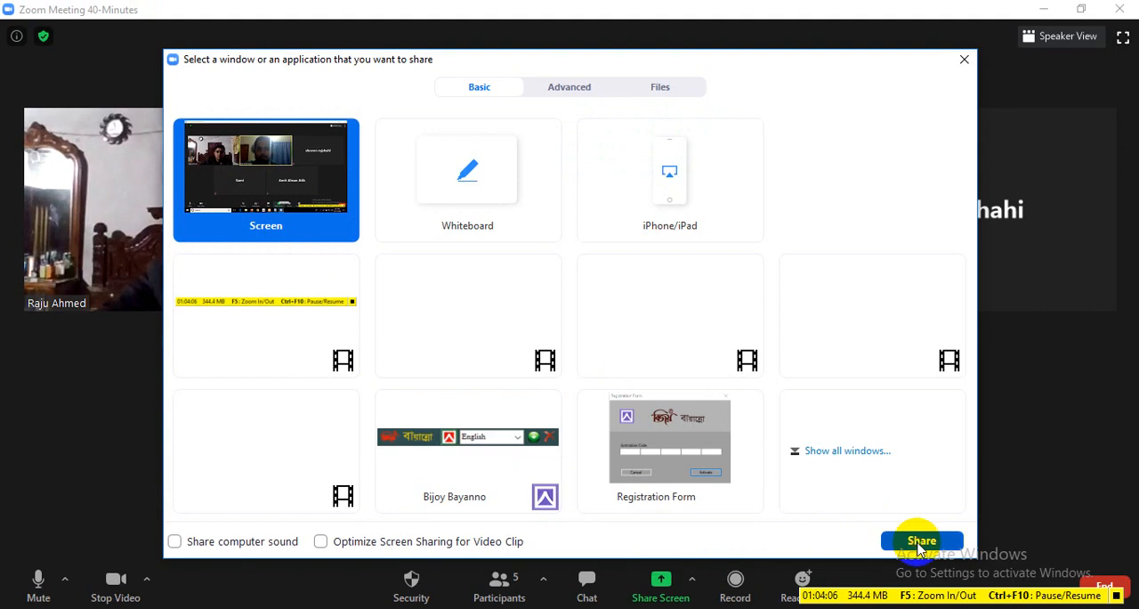
{"action": "left_click", "coordinate": [921, 543]}
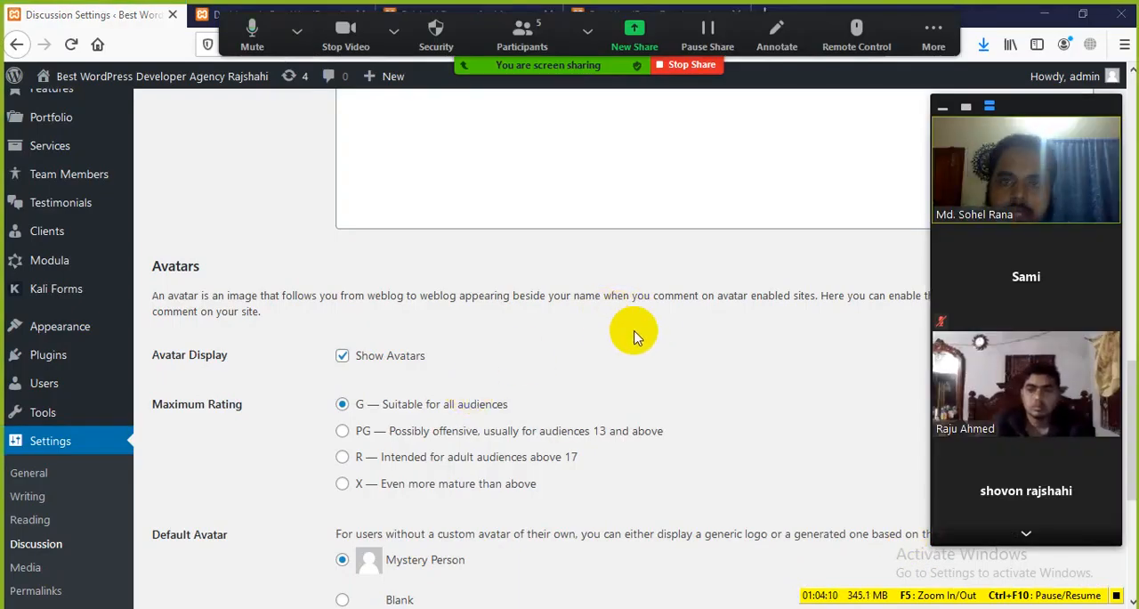
Compare the commenter's avatar on the mango post and the Dashboard, and return to the Avatars section of Discussion Settings
{"action": "scroll", "coordinate": [309, 420], "scroll_direction": "down", "scroll_amount": 2}
{"action": "scroll", "coordinate": [304, 414], "scroll_direction": "up", "scroll_amount": 2}
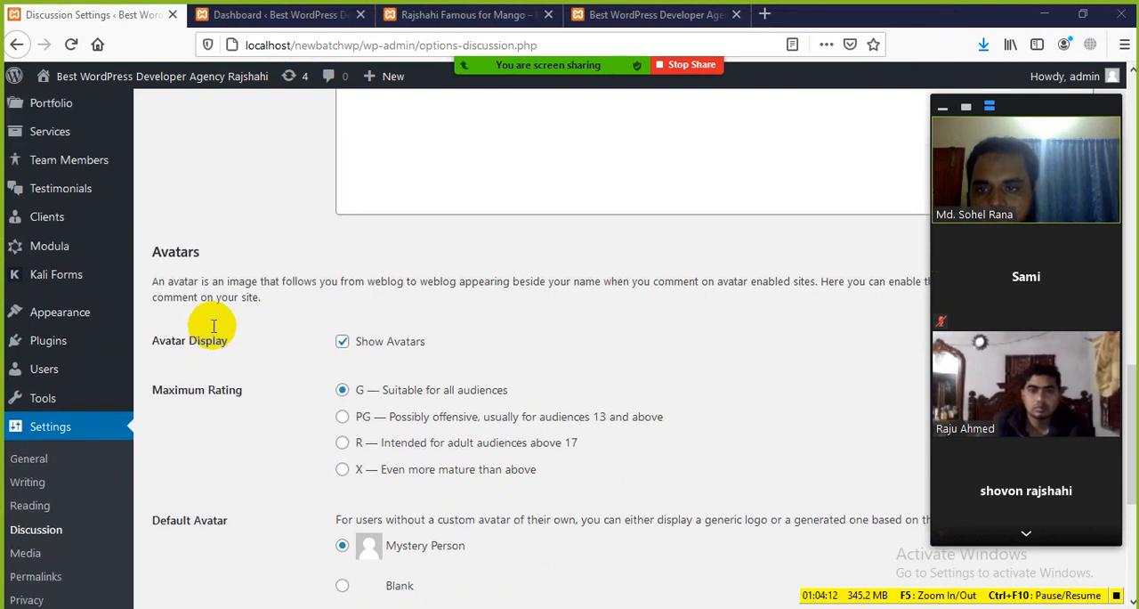
{"action": "scroll", "coordinate": [227, 316], "scroll_direction": "up", "scroll_amount": 2}
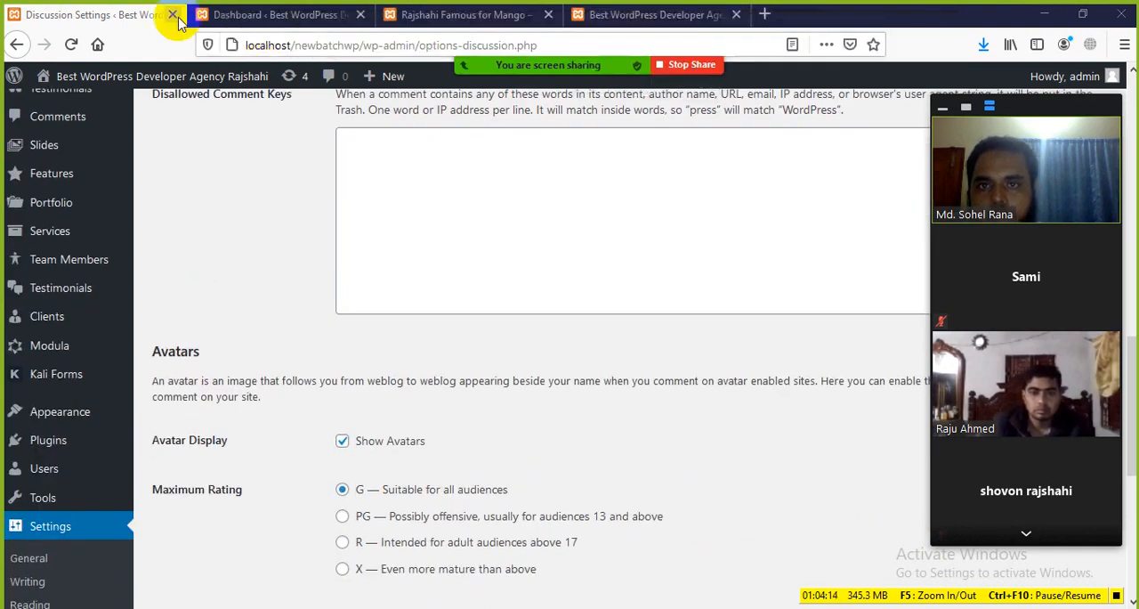
{"action": "left_click", "coordinate": [451, 15]}
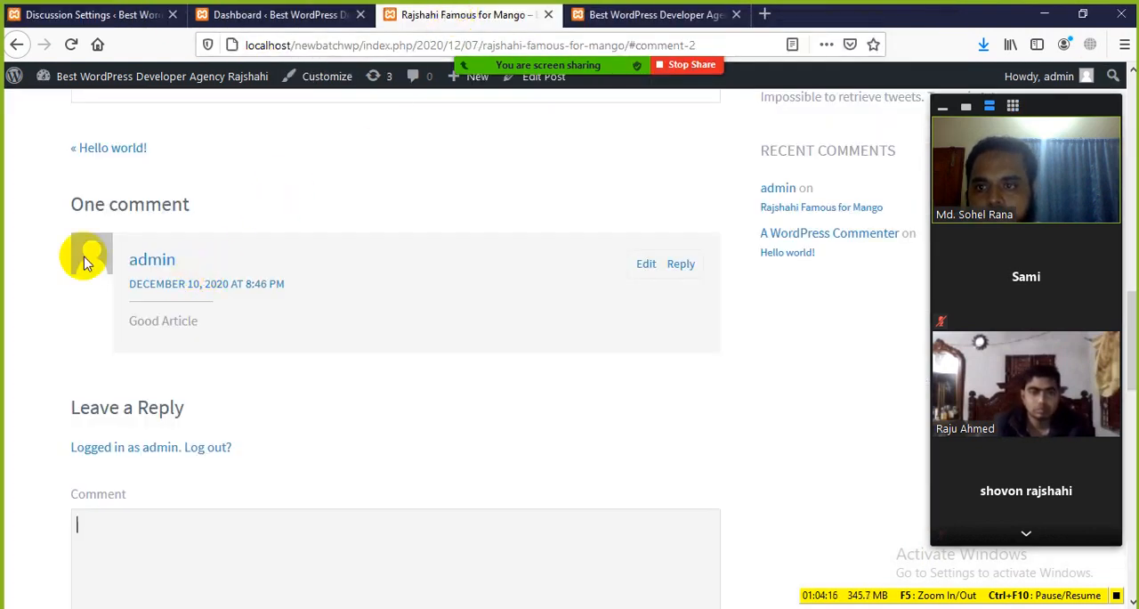
{"action": "left_click", "coordinate": [234, 18]}
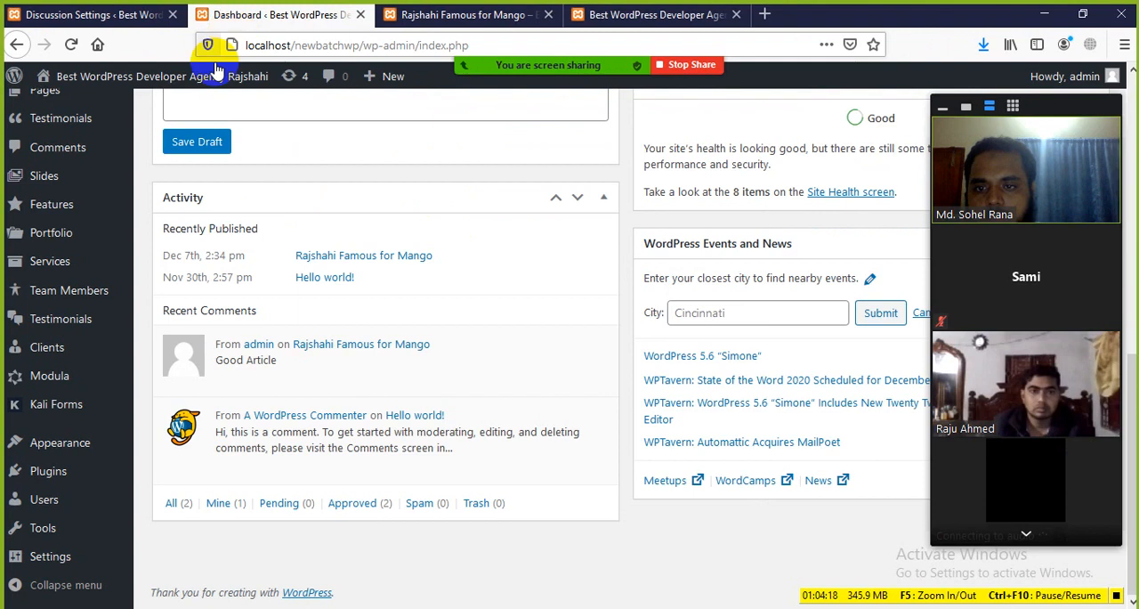
{"action": "left_click", "coordinate": [124, 22]}
{"action": "scroll", "coordinate": [345, 423], "scroll_direction": "down", "scroll_amount": 2}
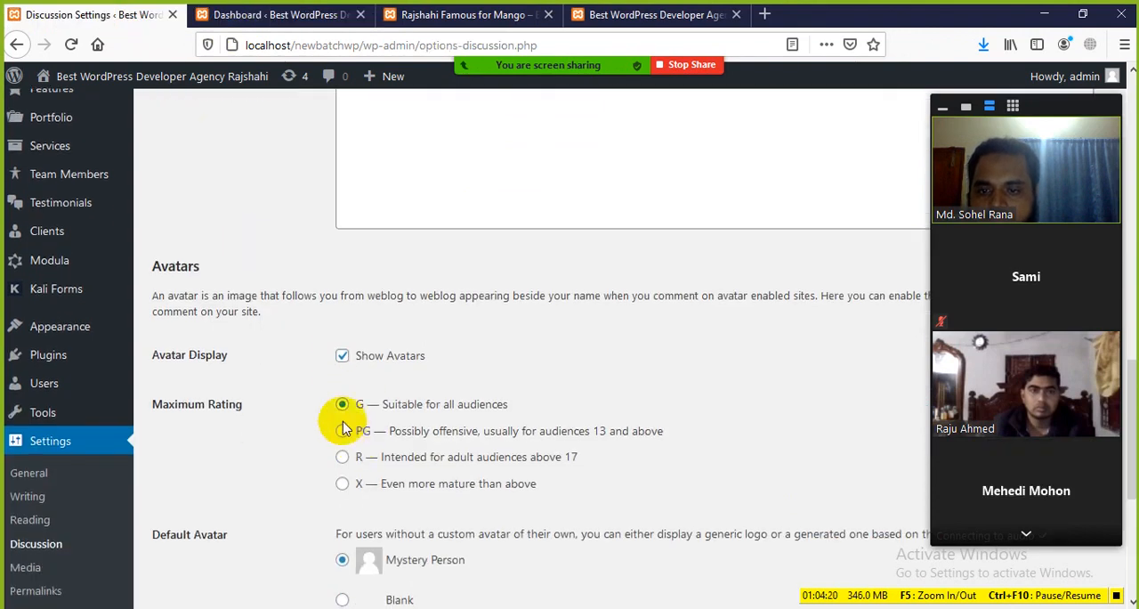
Disable Show Avatars briefly and enable it again in the Avatars section
{"action": "left_click", "coordinate": [343, 356]}
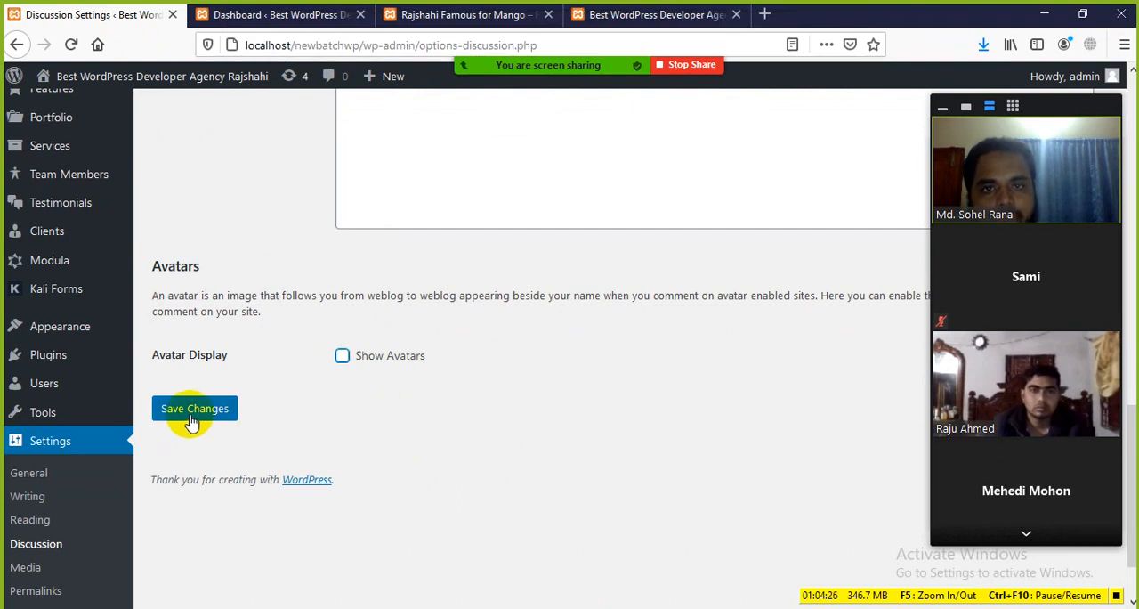
{"action": "left_click", "coordinate": [342, 356]}
{"action": "scroll", "coordinate": [306, 419], "scroll_direction": "down", "scroll_amount": 2}
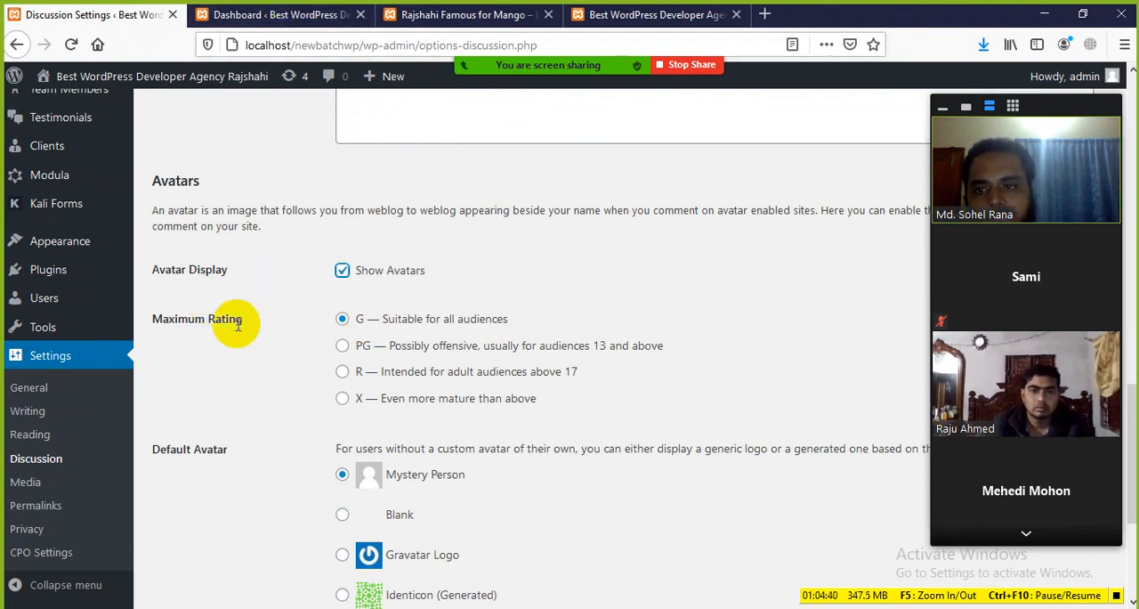
Recheck the avatar images on the Dashboard and the mango post, and go back to the Maximum Rating options
{"action": "left_click", "coordinate": [276, 16]}
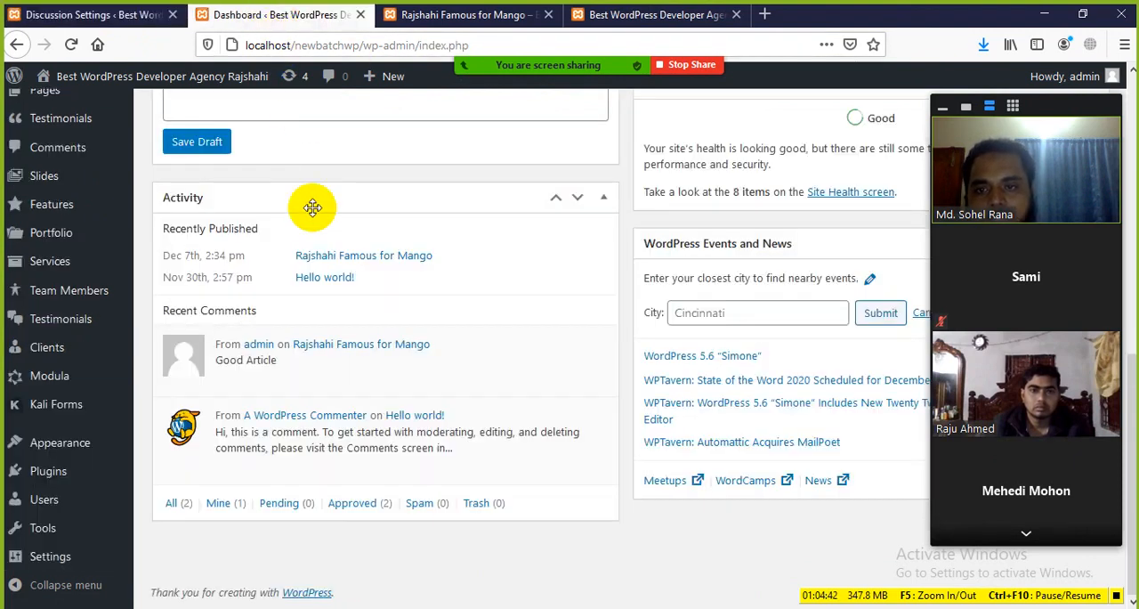
{"action": "left_click", "coordinate": [423, 18]}
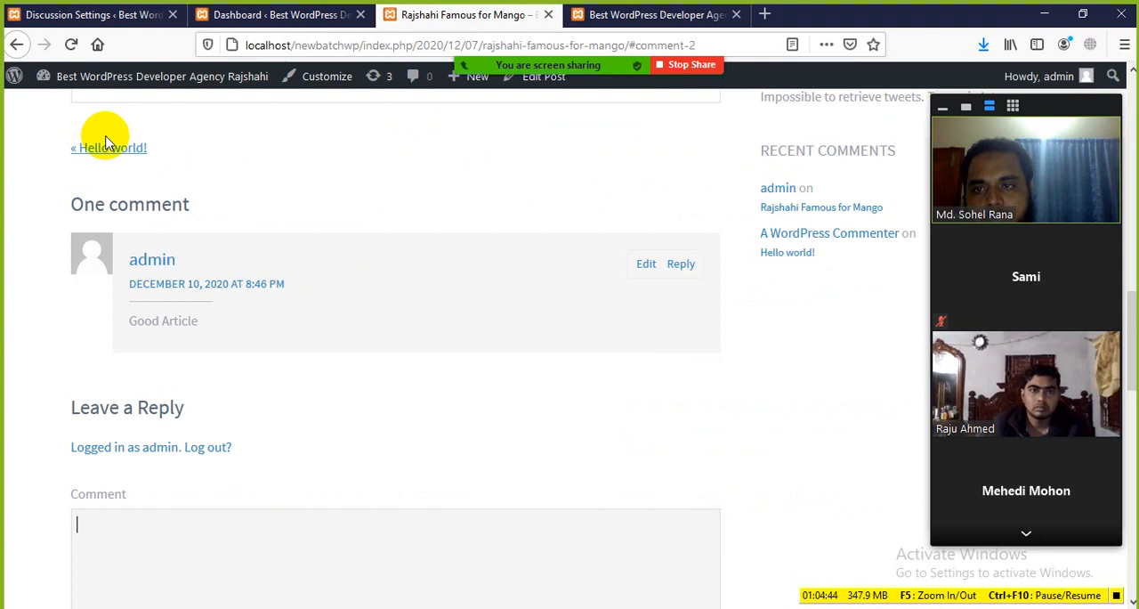
{"action": "left_click", "coordinate": [152, 14]}
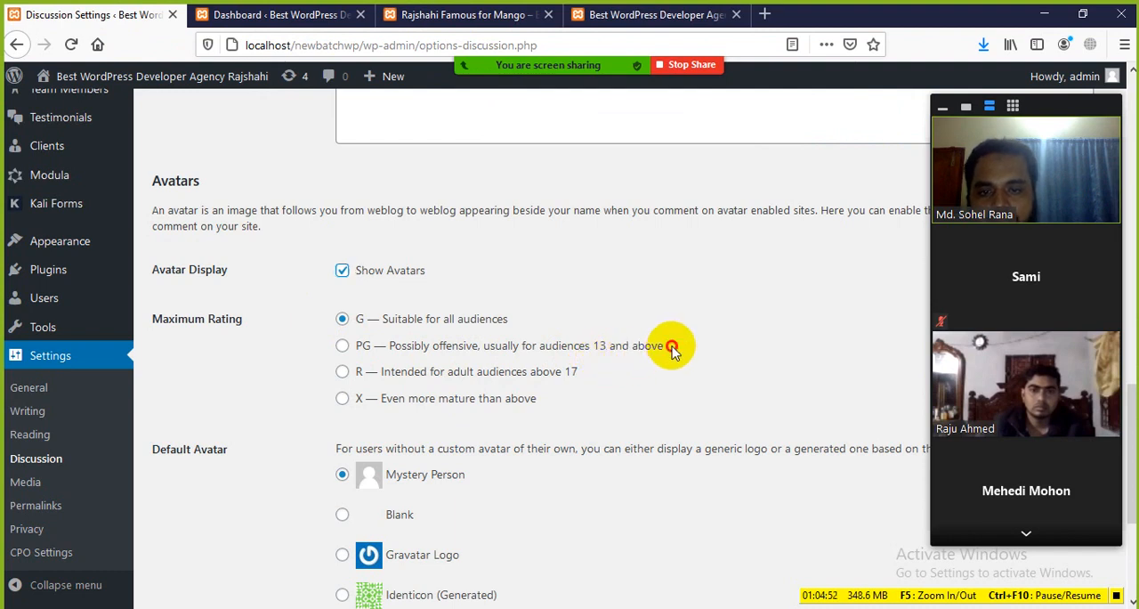
Examine the Maximum Rating options, highlighting the PG, R and X descriptions to compare their intended audiences
{"action": "left_click_drag", "start_coordinate": [672, 350], "coordinate": [614, 361]}
{"action": "left_click", "coordinate": [649, 374]}
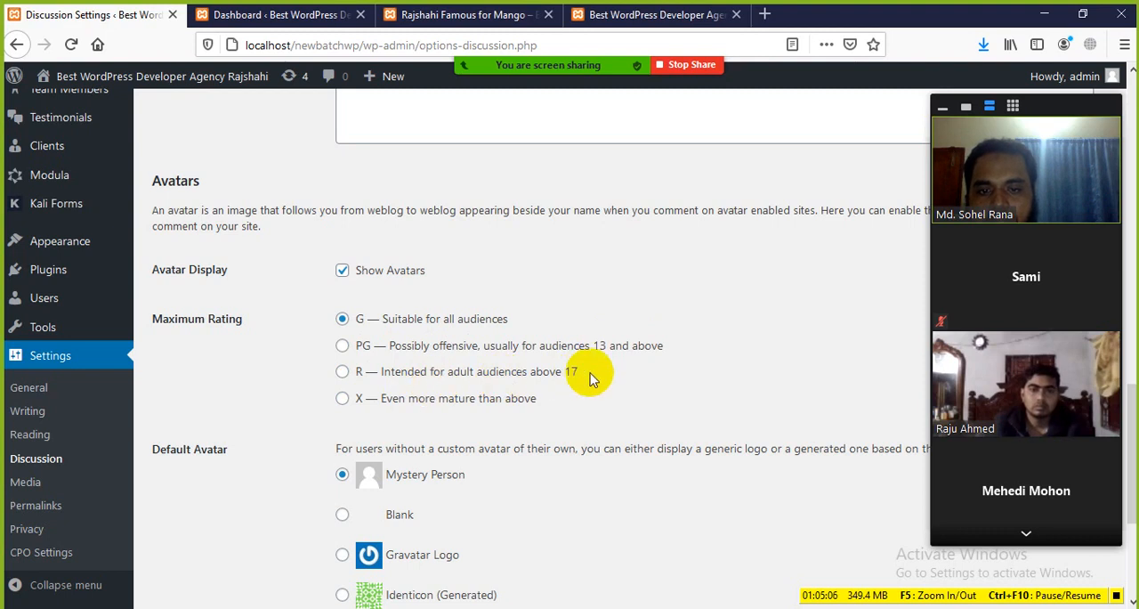
{"action": "left_click_drag", "start_coordinate": [592, 378], "coordinate": [280, 382]}
{"action": "left_click", "coordinate": [197, 387]}
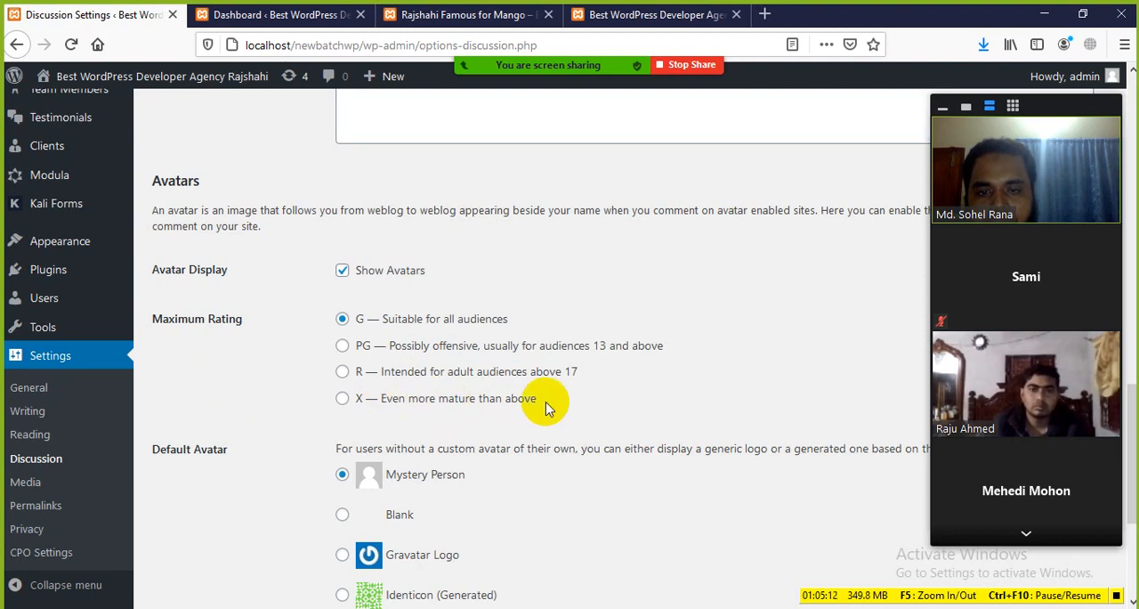
{"action": "left_click_drag", "start_coordinate": [552, 402], "coordinate": [375, 354]}
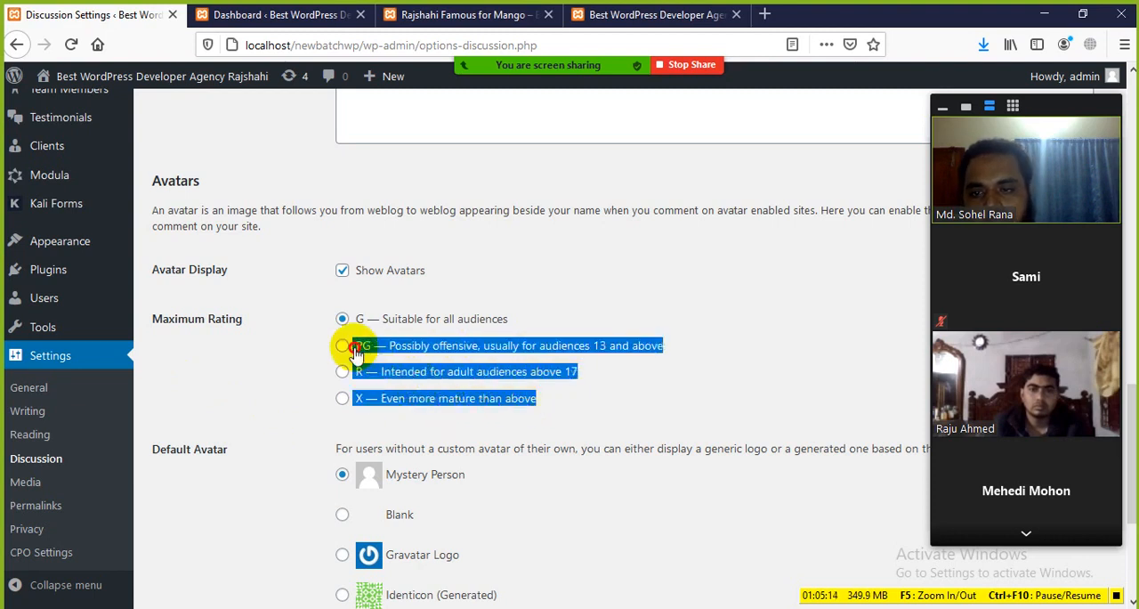
{"action": "left_click", "coordinate": [223, 359]}
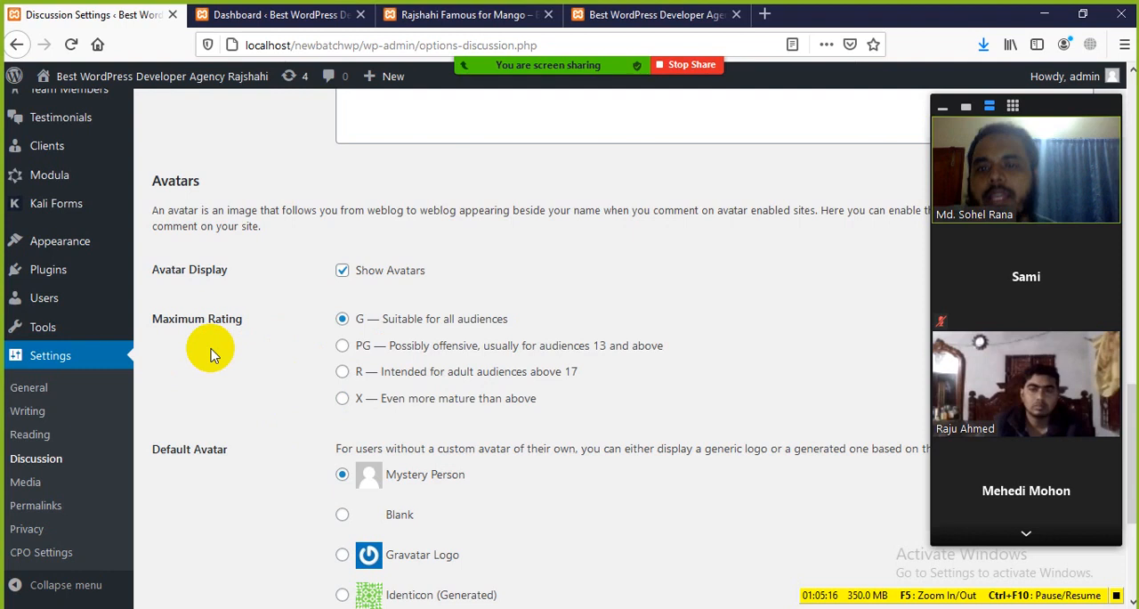
{"action": "scroll", "coordinate": [285, 414], "scroll_direction": "down", "scroll_amount": 3}
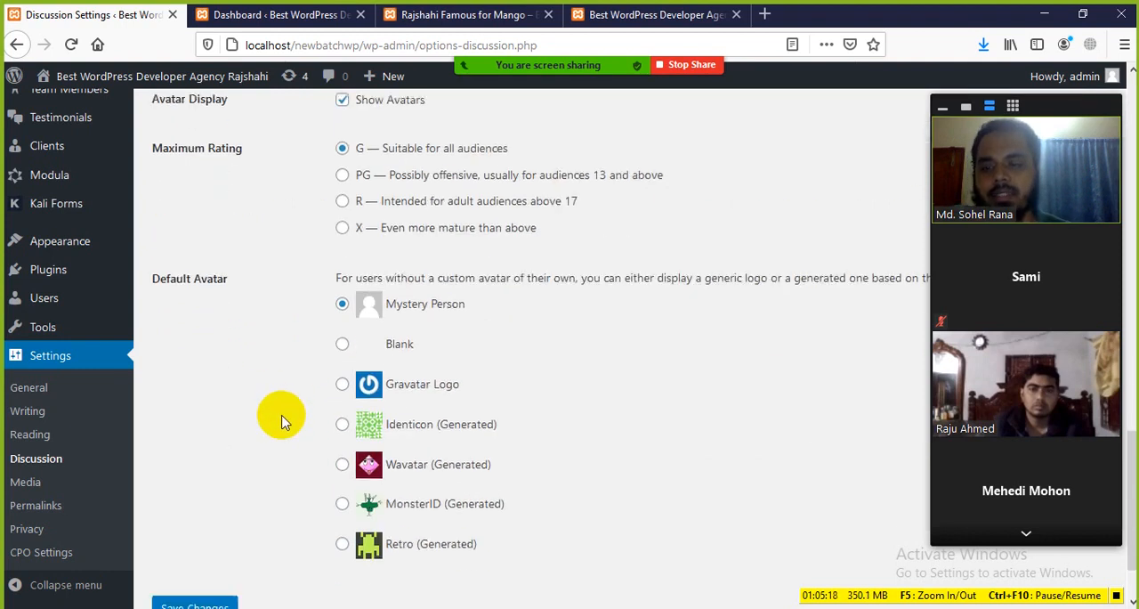
{"action": "scroll", "coordinate": [277, 412], "scroll_direction": "up", "scroll_amount": 2}
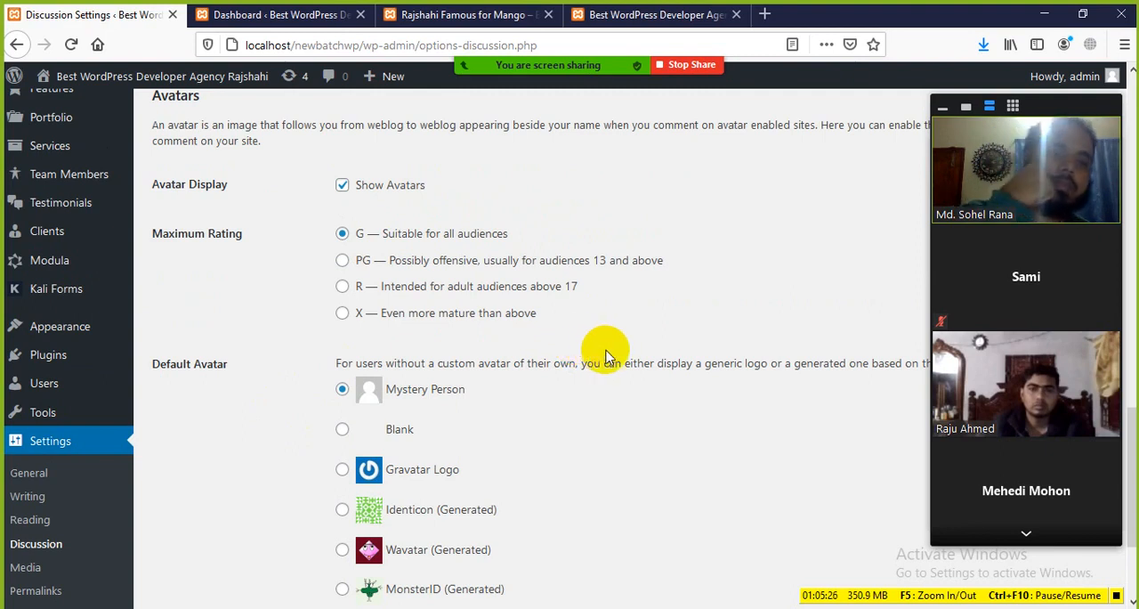
{"action": "left_click_drag", "start_coordinate": [551, 311], "coordinate": [388, 260]}
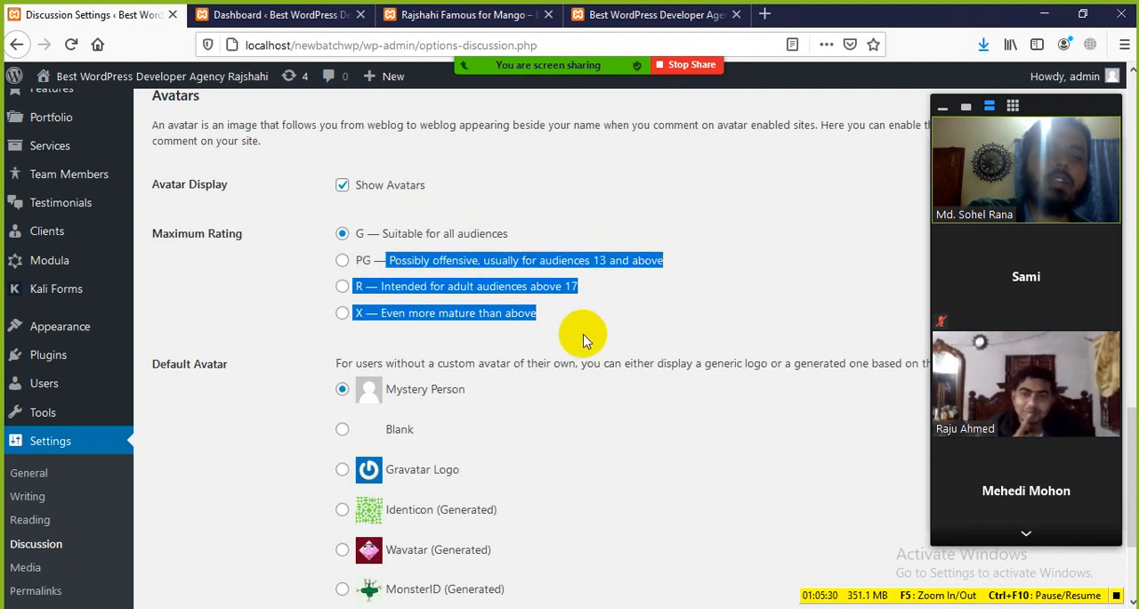
{"action": "left_click", "coordinate": [587, 337]}
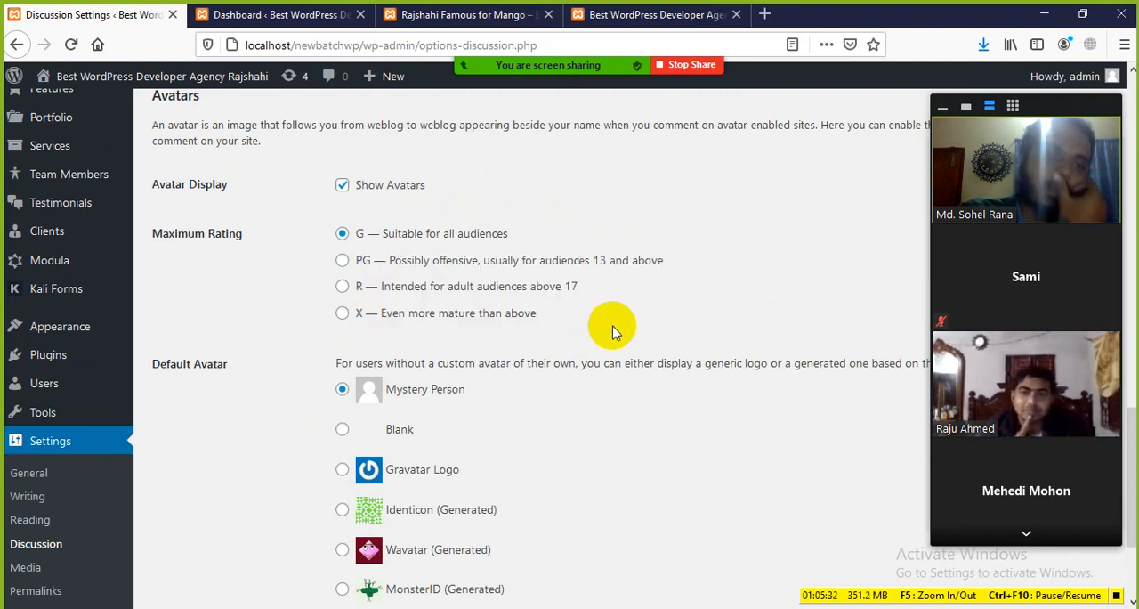
{"action": "left_click_drag", "start_coordinate": [549, 317], "coordinate": [374, 260]}
{"action": "left_click", "coordinate": [595, 322]}
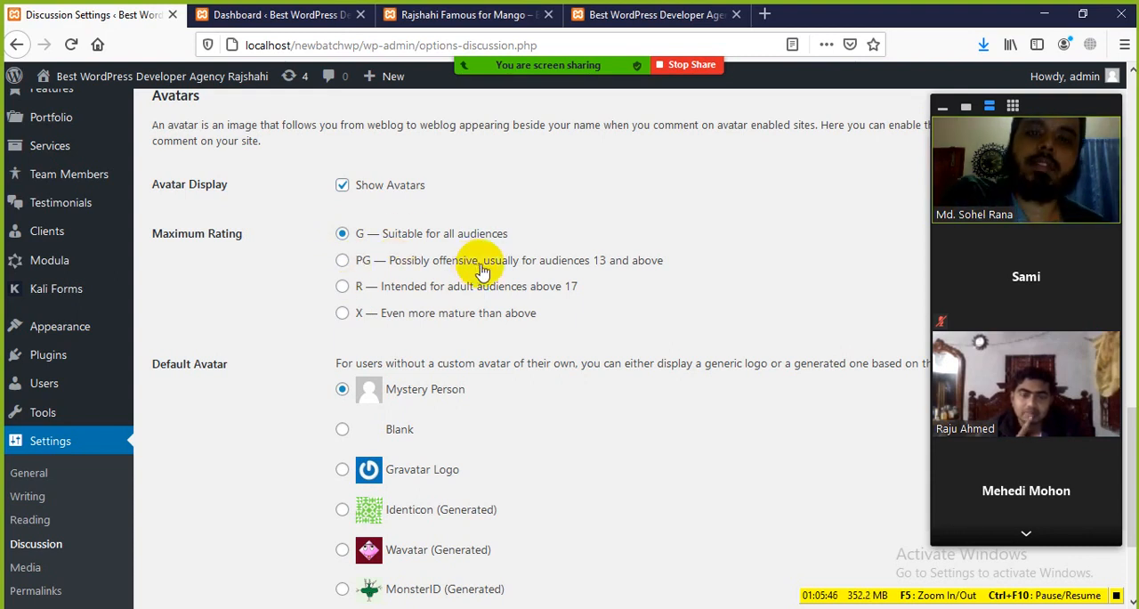
{"action": "left_click_drag", "start_coordinate": [565, 323], "coordinate": [354, 259]}
{"action": "left_click", "coordinate": [267, 272]}
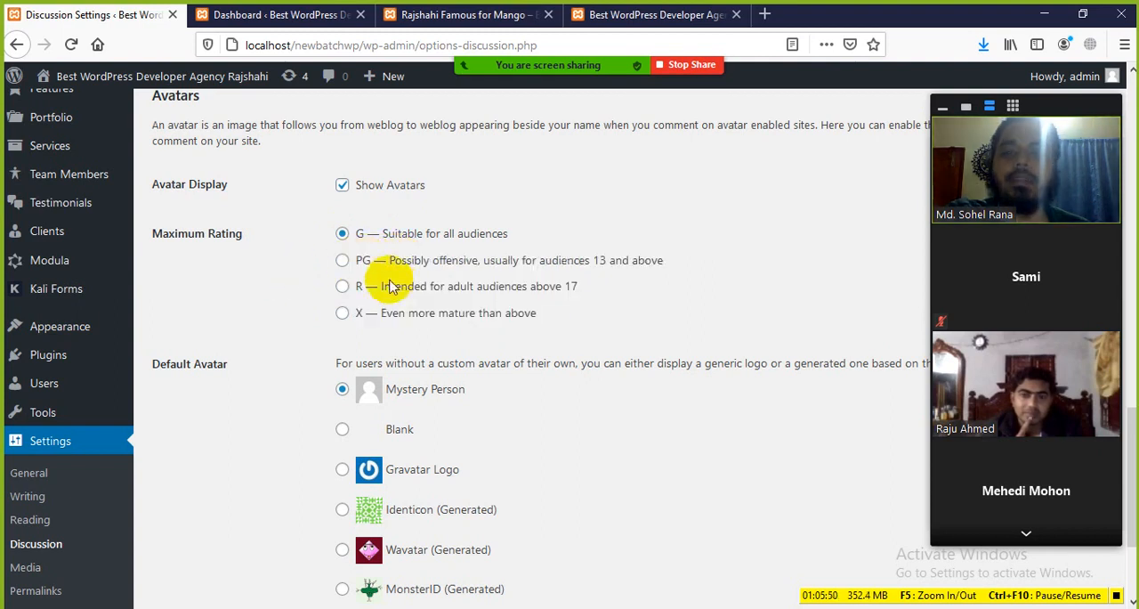
{"action": "scroll", "coordinate": [397, 303], "scroll_direction": "down", "scroll_amount": 3}
{"action": "scroll", "coordinate": [407, 323], "scroll_direction": "up", "scroll_amount": 3}
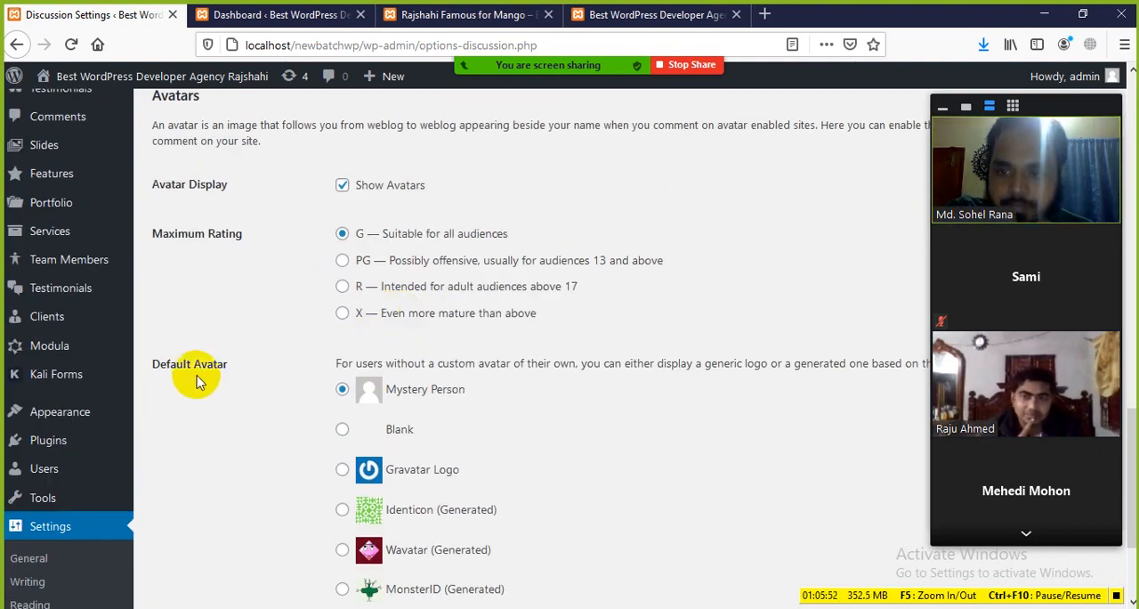
Examine the Default Avatar choices and check the current avatar on the mango post's comment and the Dashboard
{"action": "left_click_drag", "start_coordinate": [154, 364], "coordinate": [226, 366]}
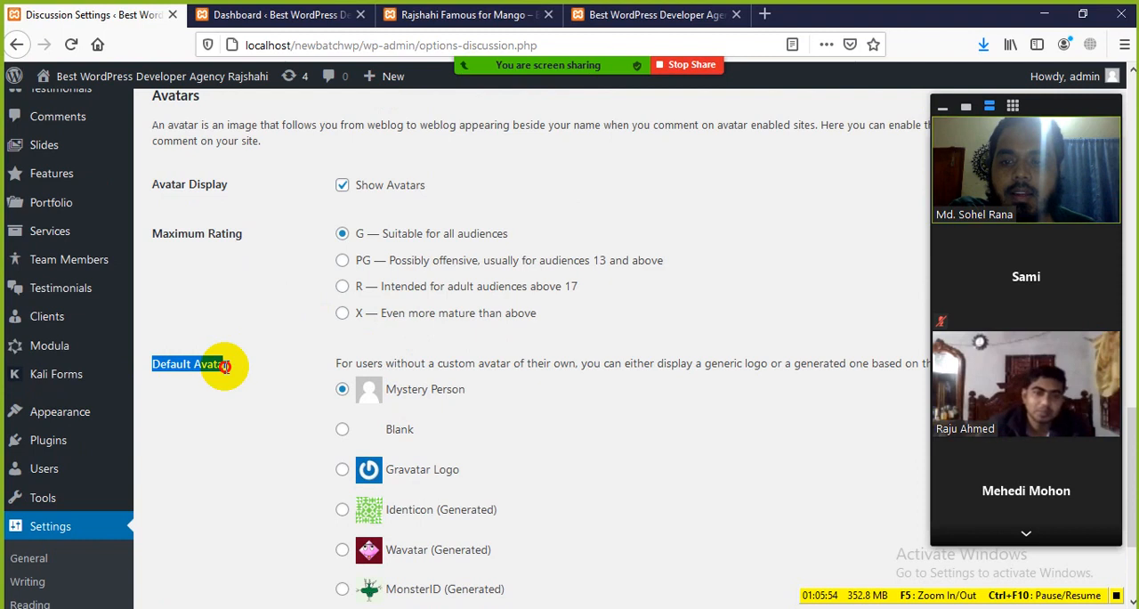
{"action": "scroll", "coordinate": [267, 388], "scroll_direction": "down", "scroll_amount": 2}
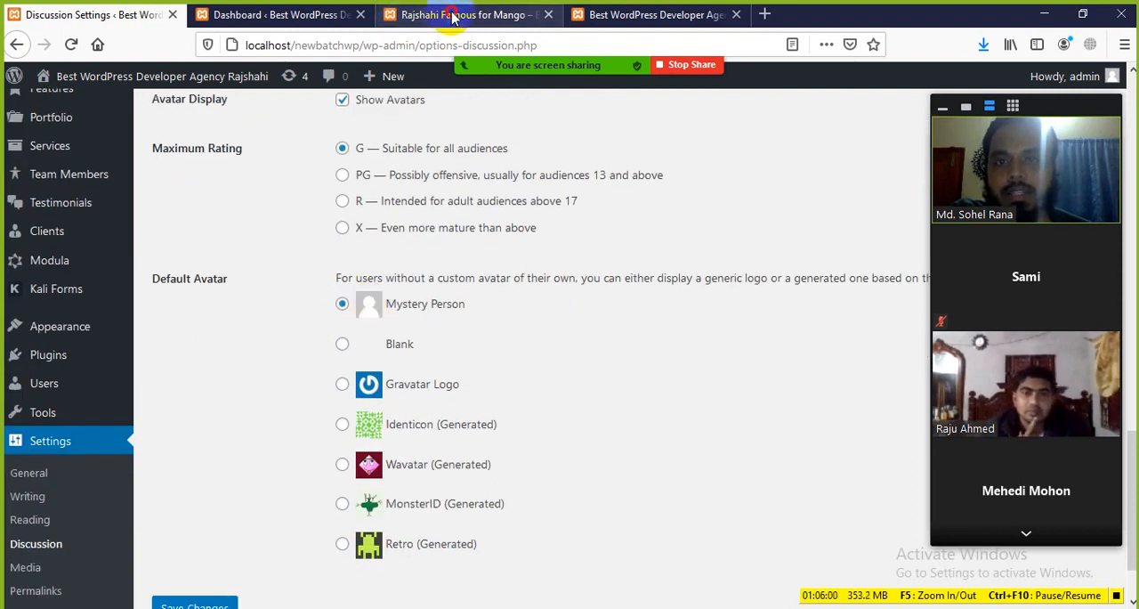
{"action": "left_click", "coordinate": [402, 14]}
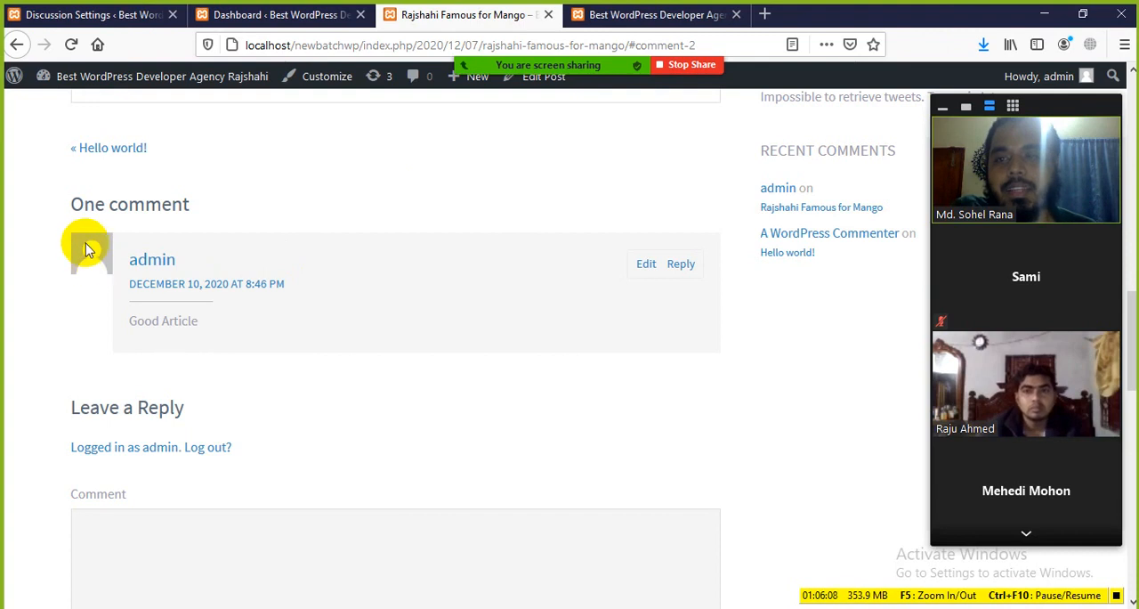
{"action": "left_click", "coordinate": [269, 16]}
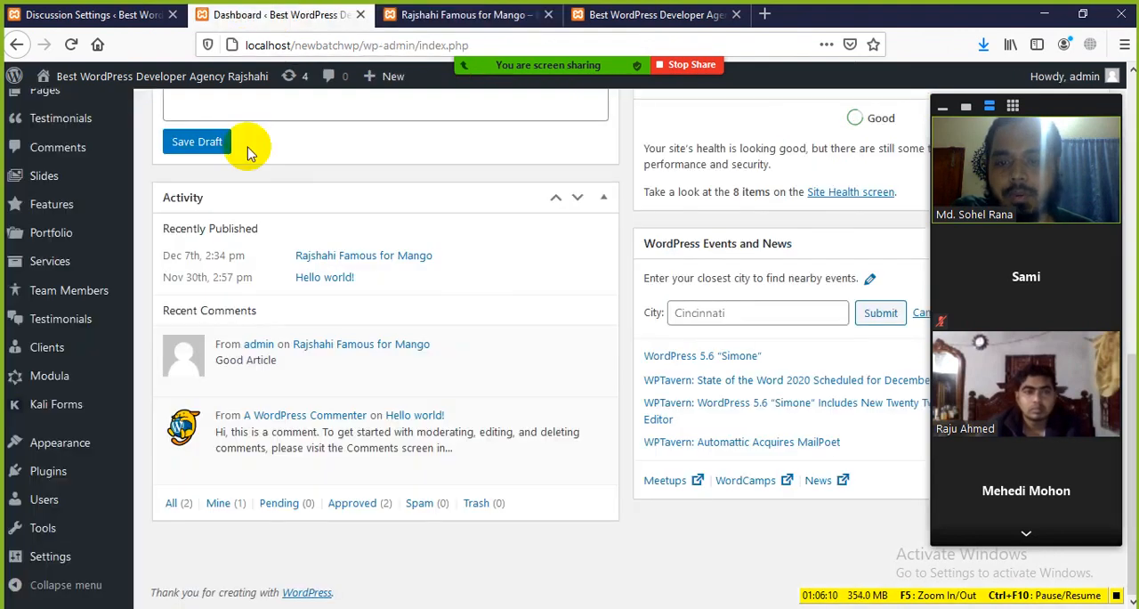
Set the default avatar to Gravatar Logo in Discussion Settings and save the changes
{"action": "left_click", "coordinate": [107, 17]}
{"action": "scroll", "coordinate": [416, 392], "scroll_direction": "down", "scroll_amount": 2}
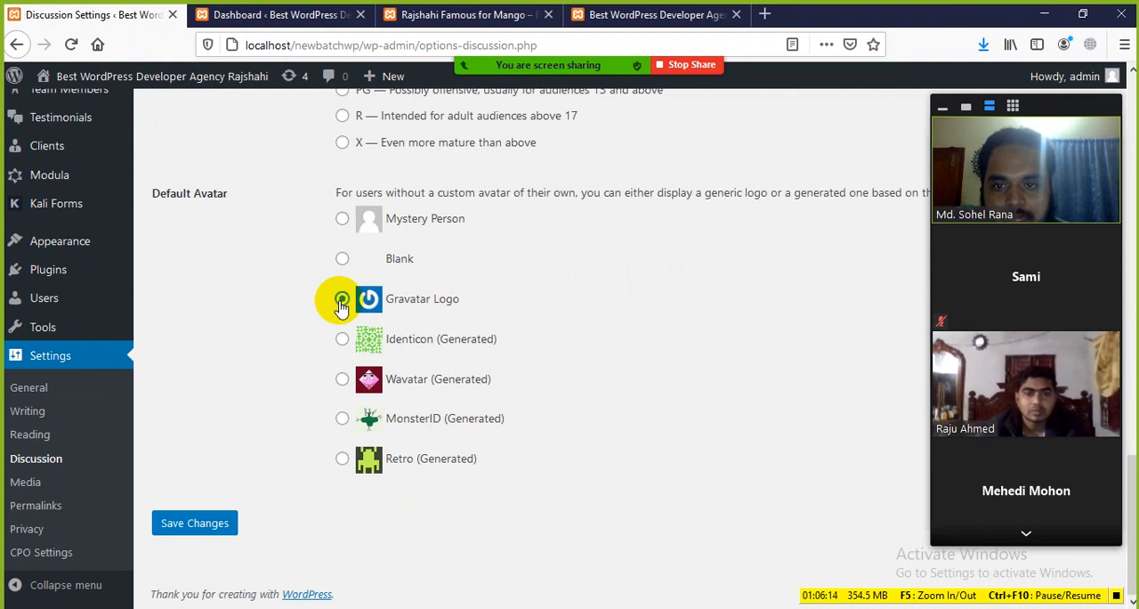
{"action": "left_click", "coordinate": [192, 523]}
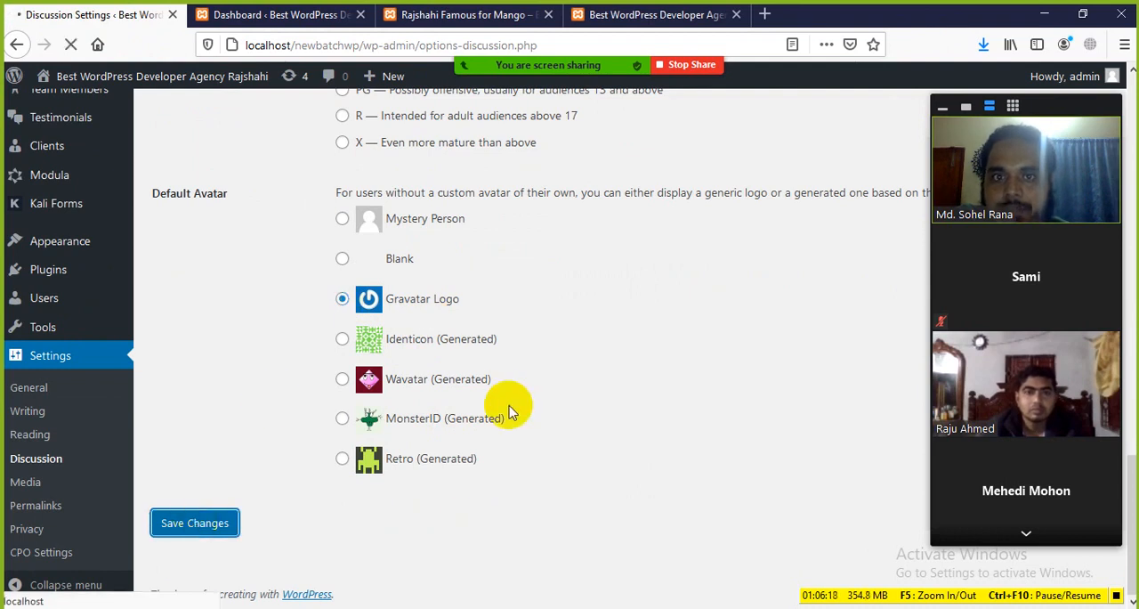
Reload the mango post and check the avatar shown on its comment
{"action": "left_click", "coordinate": [449, 14]}
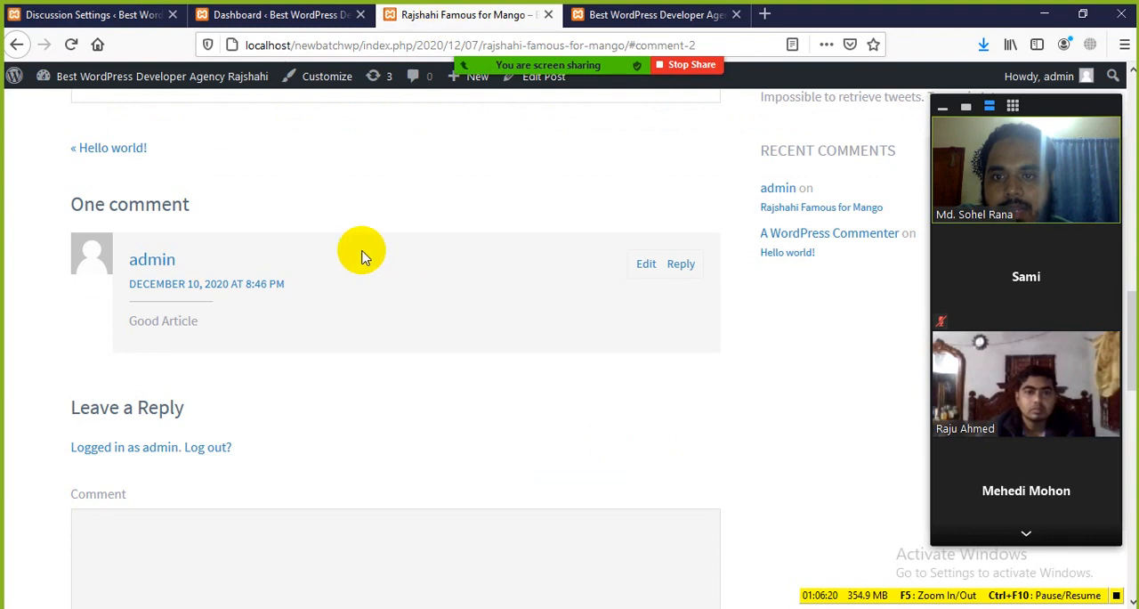
{"action": "left_click", "coordinate": [71, 47]}
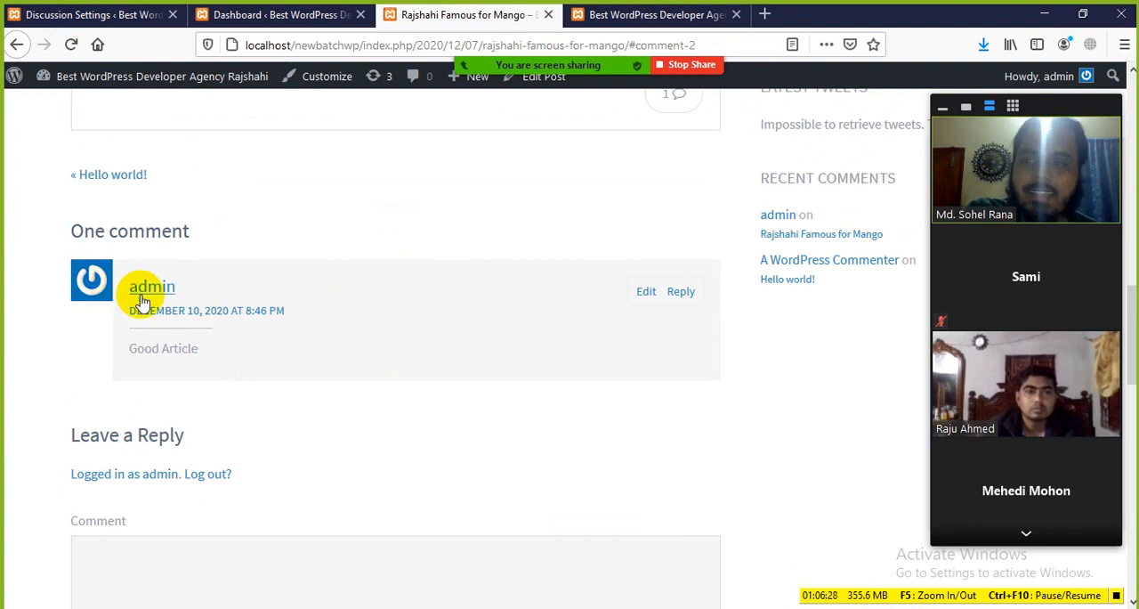
{"action": "left_click", "coordinate": [214, 16]}
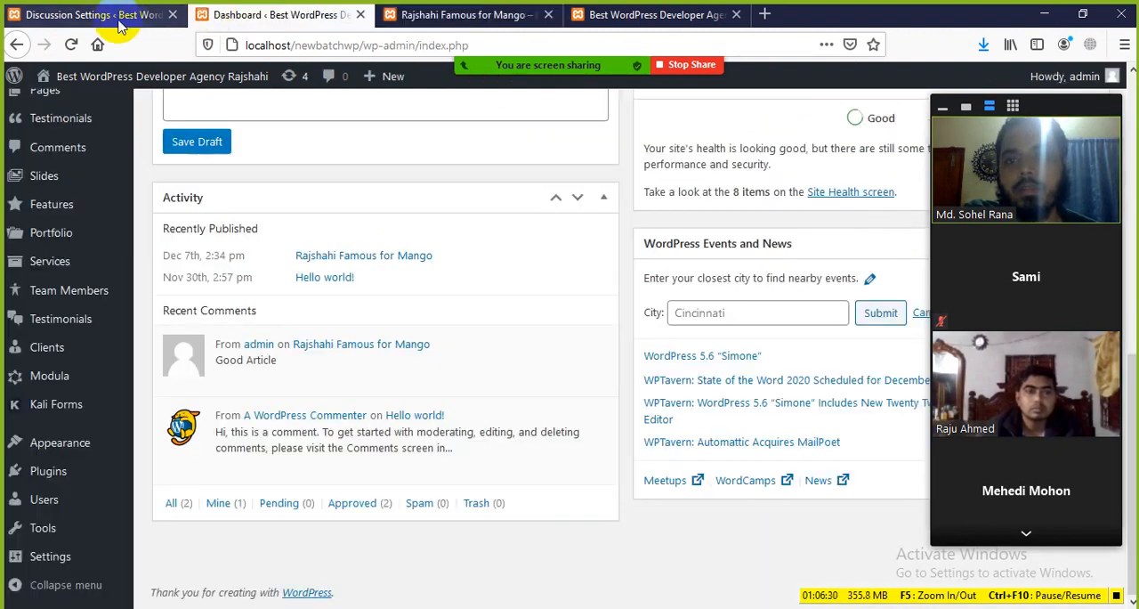
Set the default avatar to Wavatar (Generated) in Discussion Settings and save the changes
{"action": "left_click", "coordinate": [116, 17]}
{"action": "scroll", "coordinate": [305, 331], "scroll_direction": "down", "scroll_amount": 5}
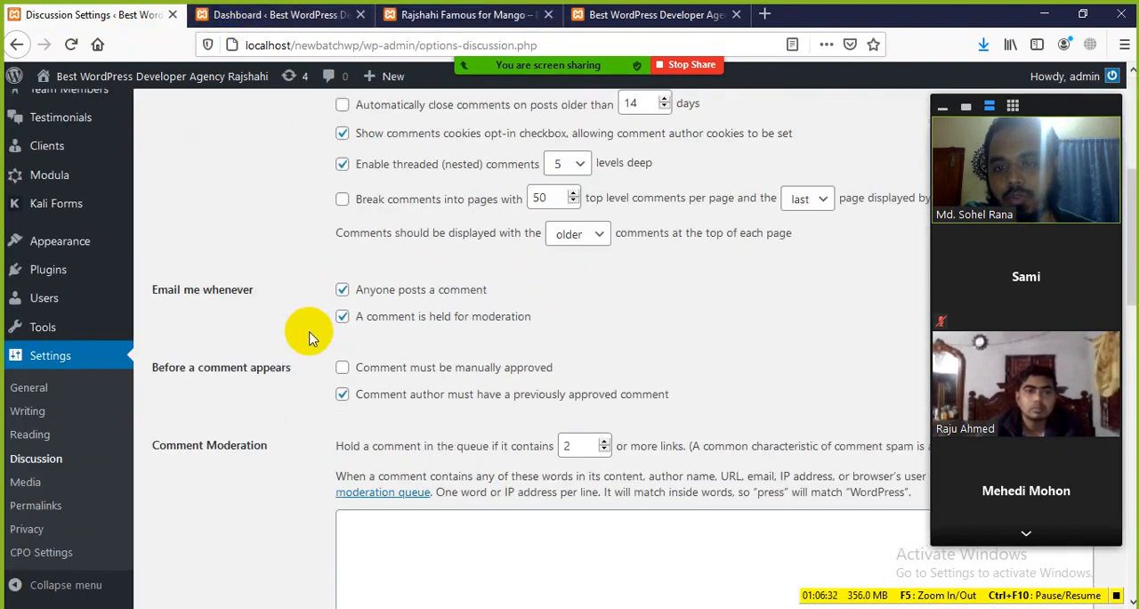
{"action": "left_click", "coordinate": [285, 15]}
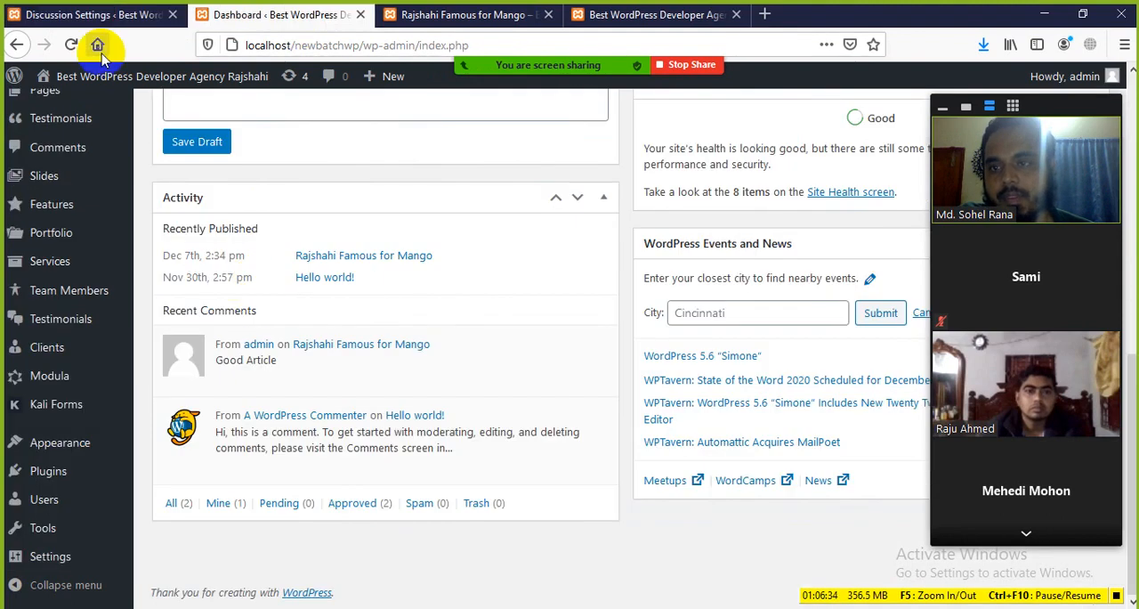
{"action": "left_click", "coordinate": [89, 16]}
{"action": "scroll", "coordinate": [323, 409], "scroll_direction": "down", "scroll_amount": 10}
{"action": "scroll", "coordinate": [325, 408], "scroll_direction": "down", "scroll_amount": 3}
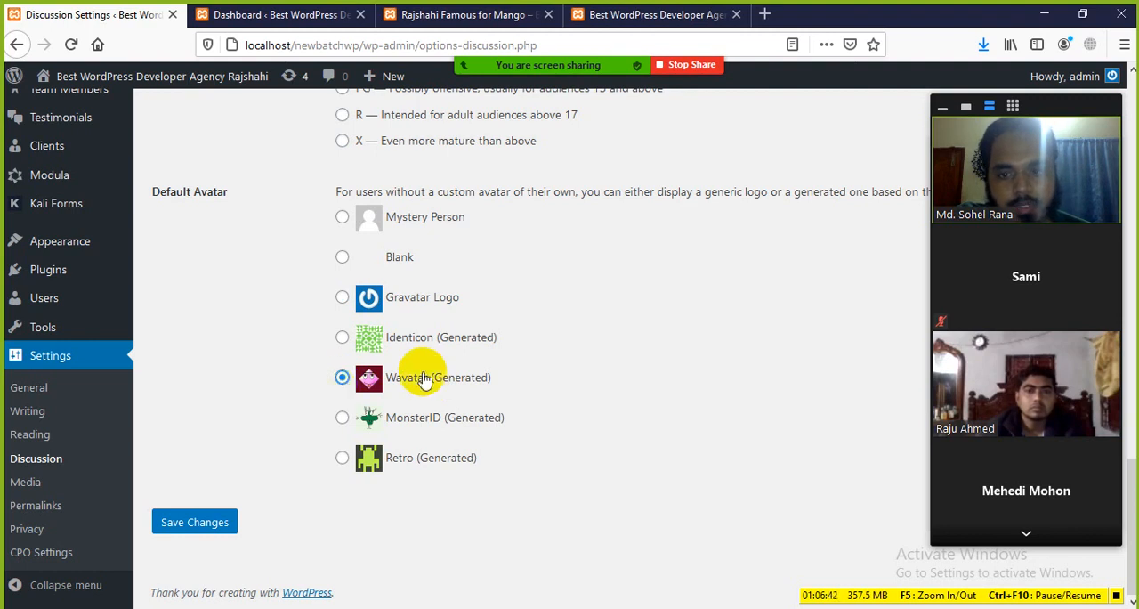
{"action": "left_click", "coordinate": [207, 525]}
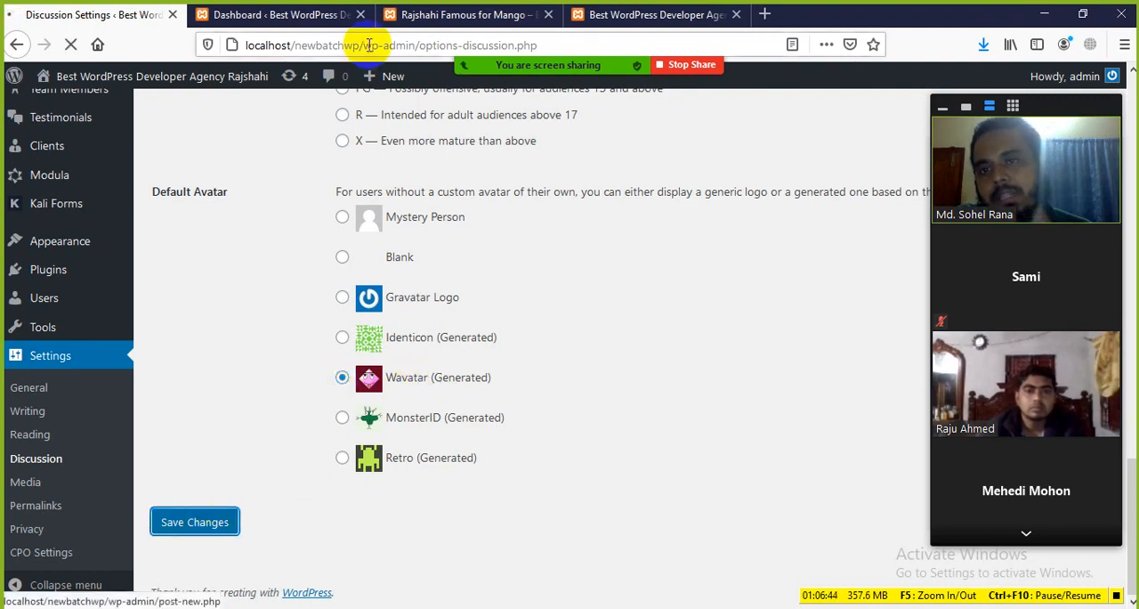
Reload the mango post to see the Wavatar image applied to the admin comment
{"action": "left_click", "coordinate": [317, 16]}
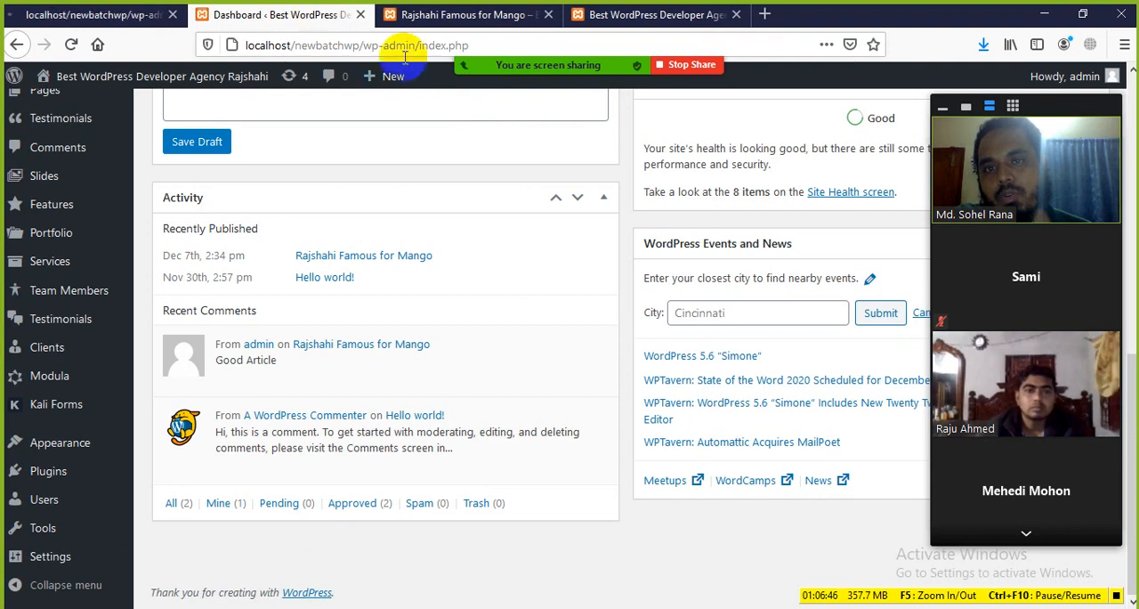
{"action": "left_click", "coordinate": [463, 15]}
{"action": "left_click", "coordinate": [70, 43]}
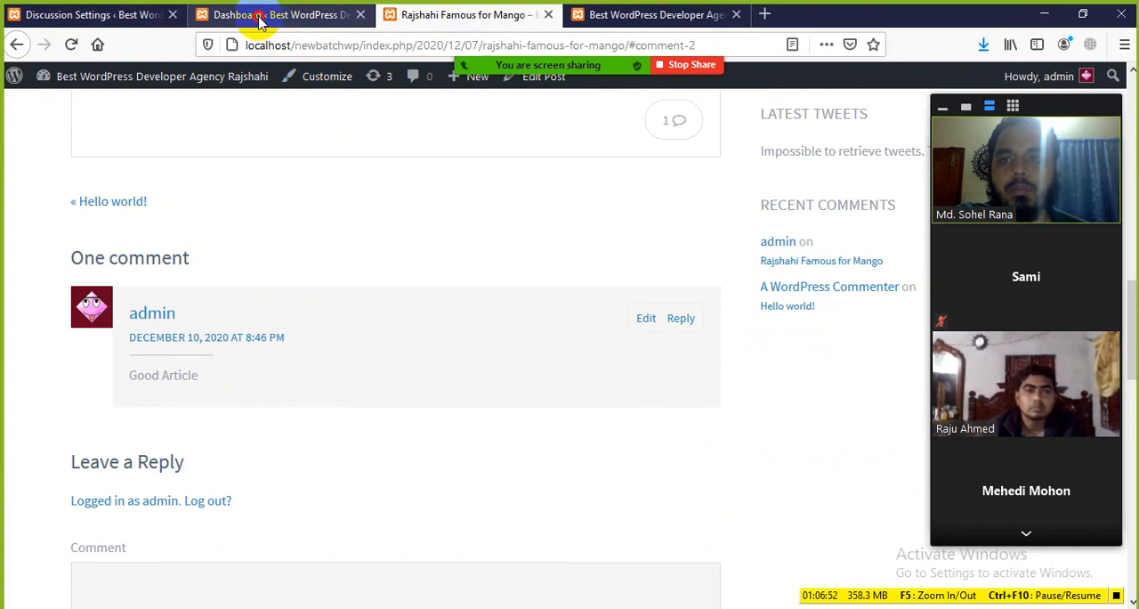
{"action": "left_click", "coordinate": [231, 15]}
Set the default avatar back to Mystery Person in Discussion Settings and save the changes
{"action": "left_click", "coordinate": [125, 14]}
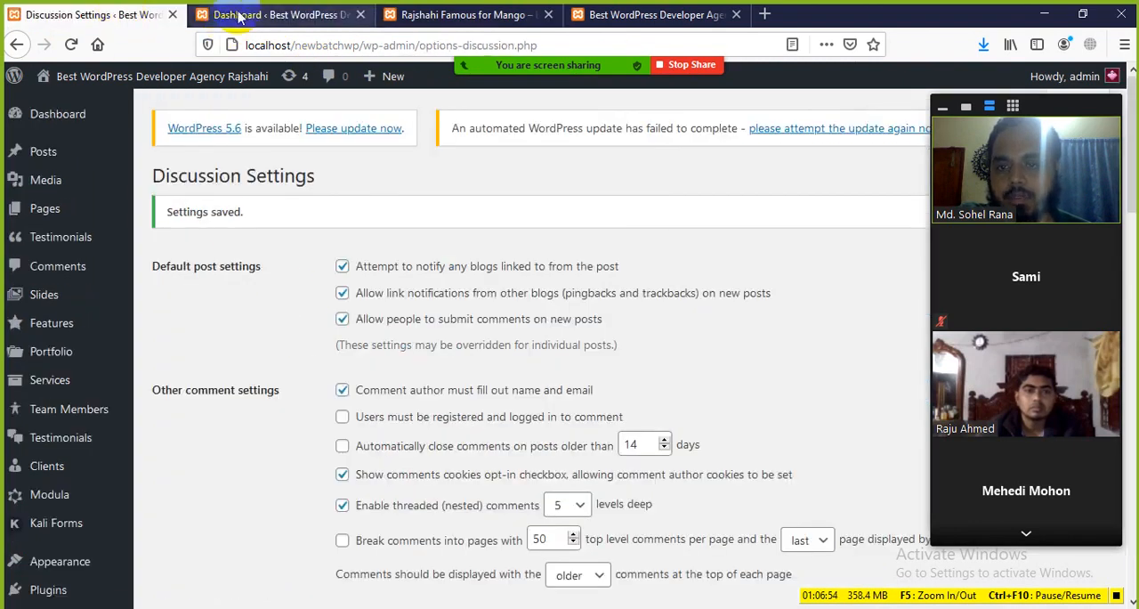
{"action": "scroll", "coordinate": [331, 432], "scroll_direction": "down", "scroll_amount": 15}
{"action": "scroll", "coordinate": [339, 436], "scroll_direction": "down", "scroll_amount": 2}
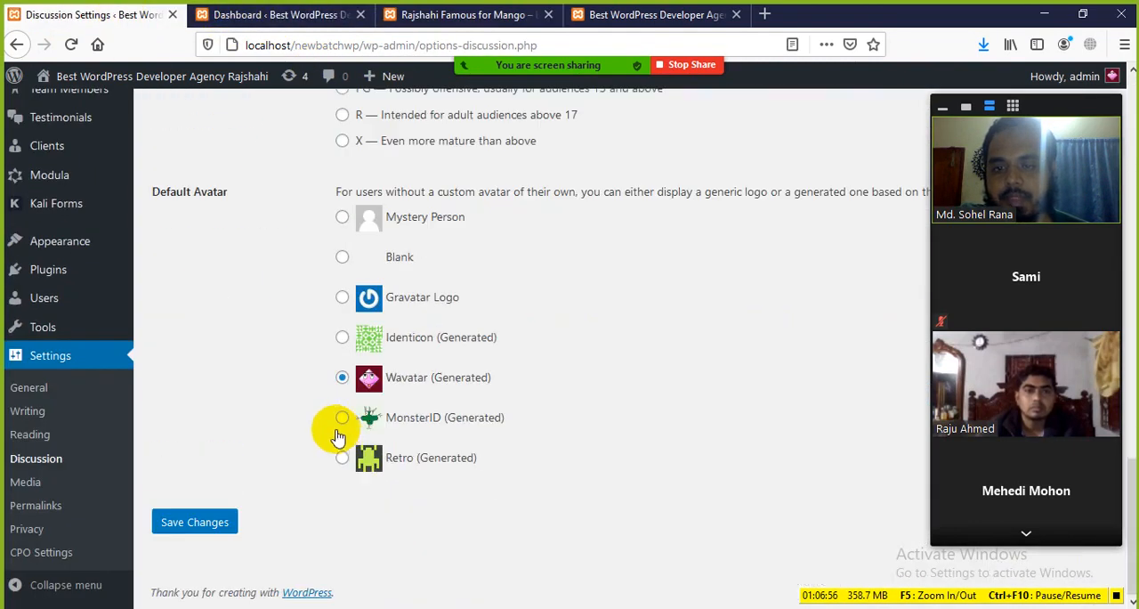
{"action": "left_click", "coordinate": [342, 219]}
{"action": "left_click", "coordinate": [206, 523]}
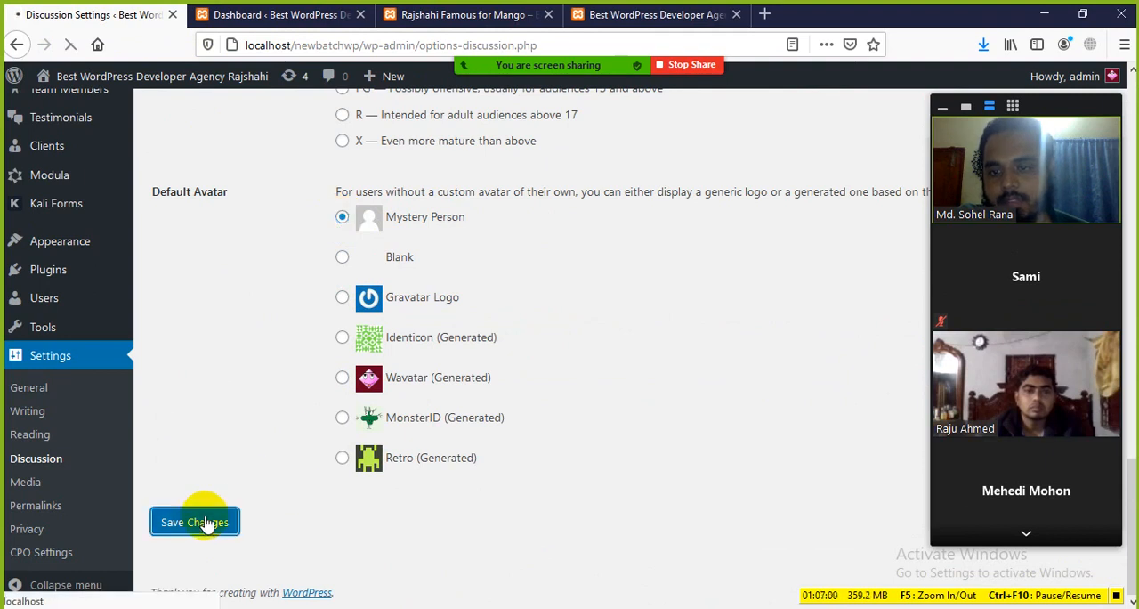
Open Media Settings and look over the image size and file upload options
{"action": "left_click", "coordinate": [60, 442]}
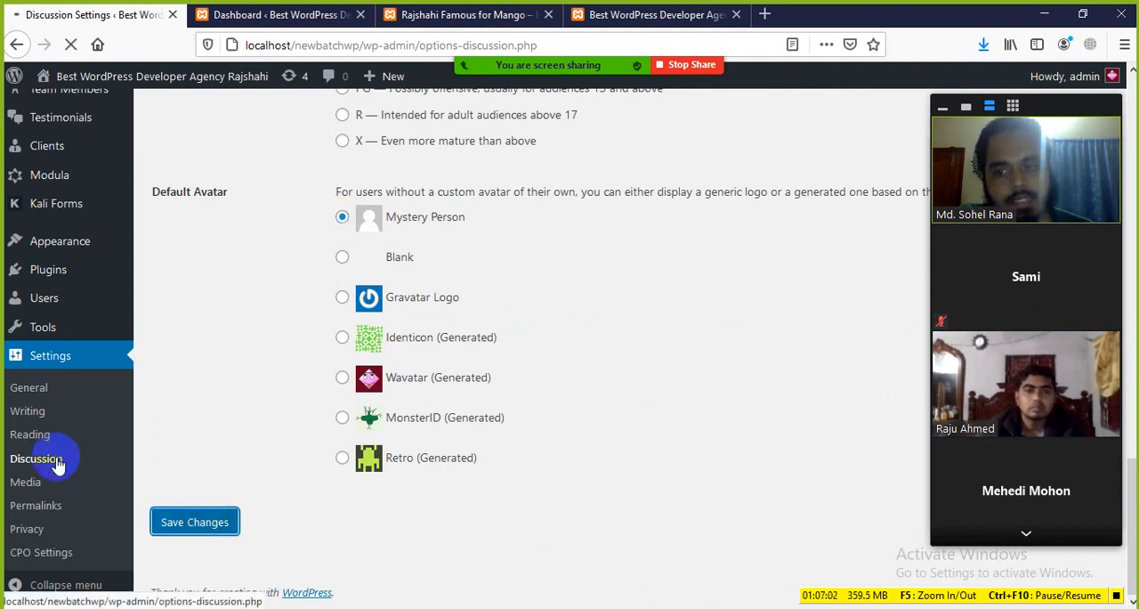
{"action": "scroll", "coordinate": [196, 485], "scroll_direction": "down", "scroll_amount": 5}
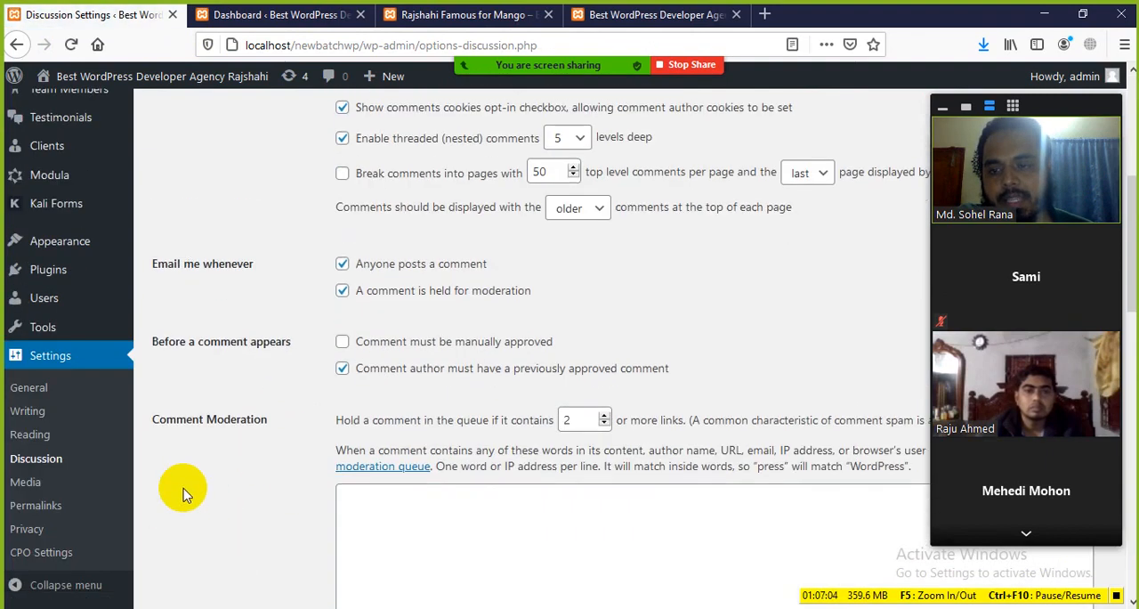
{"action": "scroll", "coordinate": [182, 494], "scroll_direction": "down", "scroll_amount": 3}
{"action": "left_click", "coordinate": [24, 485]}
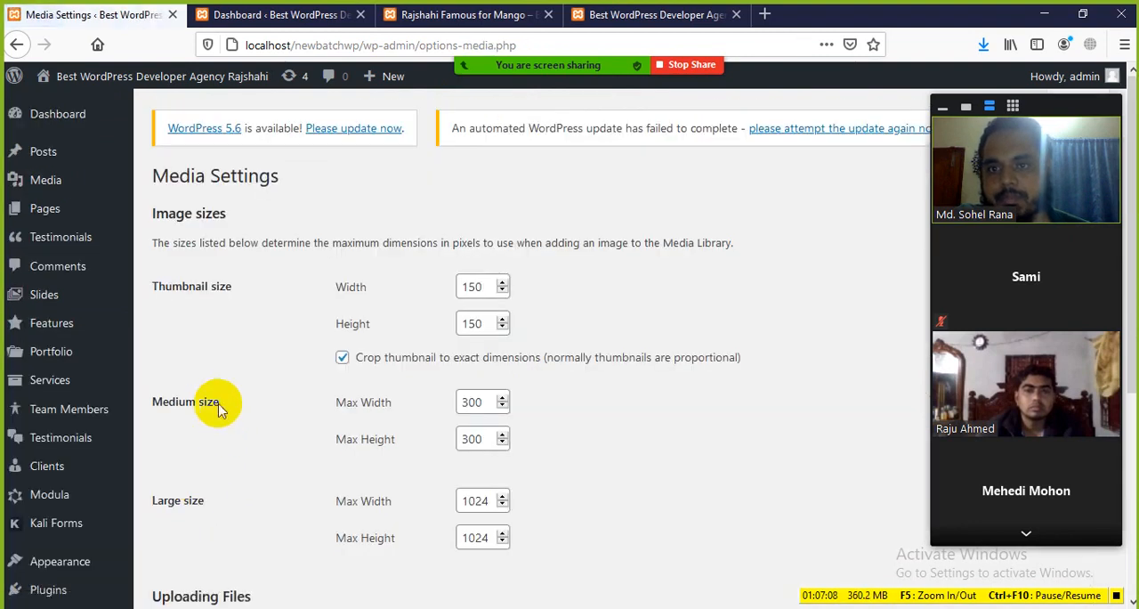
{"action": "scroll", "coordinate": [267, 402], "scroll_direction": "down", "scroll_amount": 2}
{"action": "scroll", "coordinate": [291, 431], "scroll_direction": "up", "scroll_amount": 2}
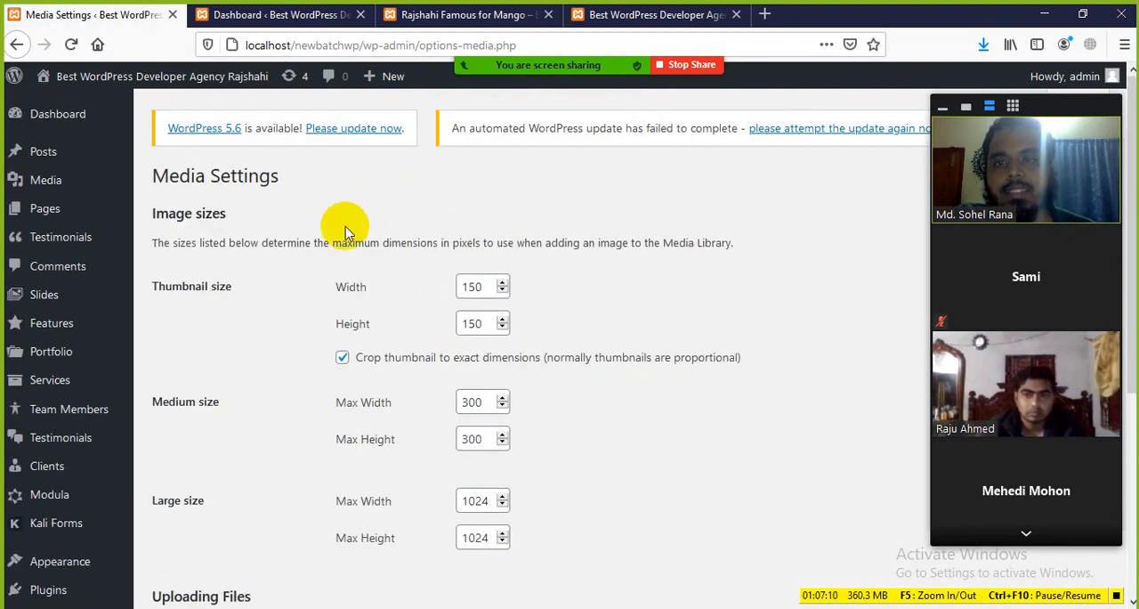
View the featured image on the mango post as an example for the image size settings
{"action": "left_click", "coordinate": [463, 16]}
{"action": "scroll", "coordinate": [246, 152], "scroll_direction": "up", "scroll_amount": 2}
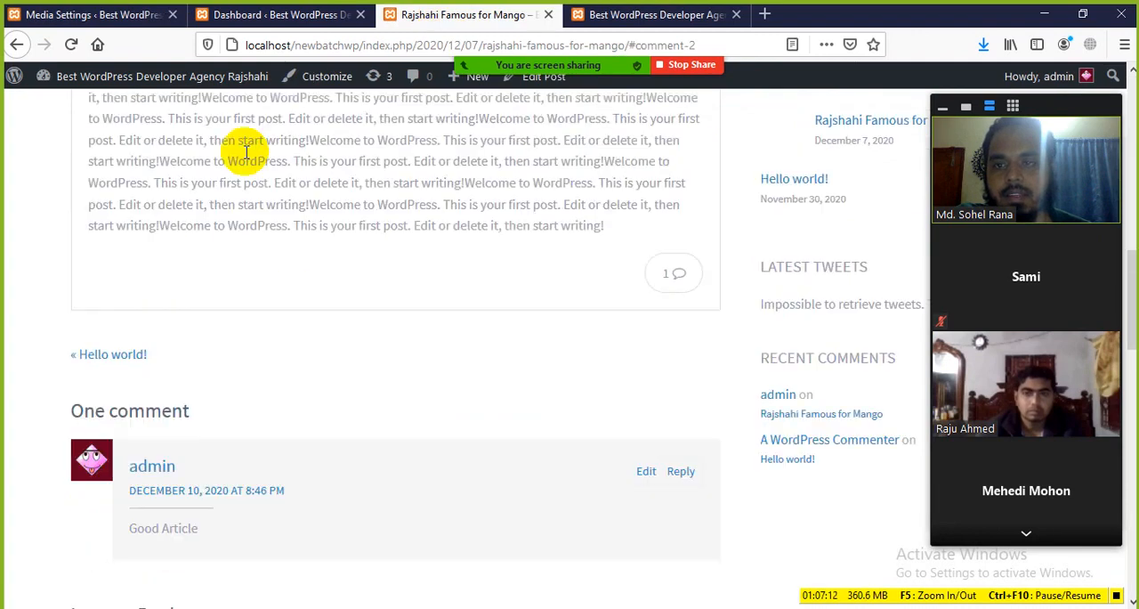
{"action": "scroll", "coordinate": [369, 246], "scroll_direction": "up", "scroll_amount": 7}
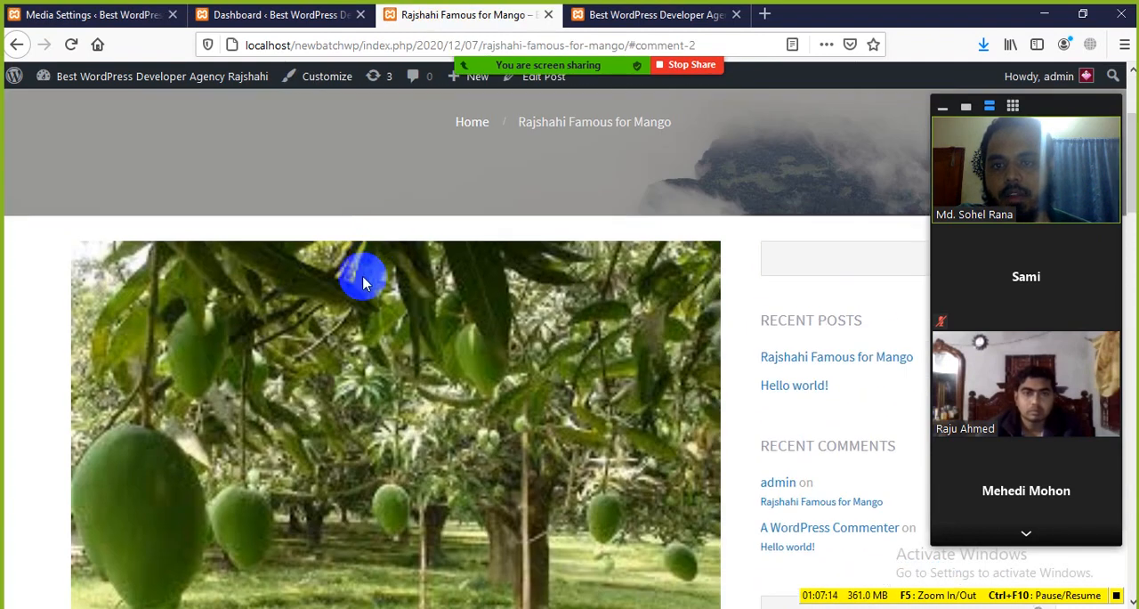
{"action": "scroll", "coordinate": [365, 285], "scroll_direction": "down", "scroll_amount": 5}
{"action": "left_click", "coordinate": [284, 15]}
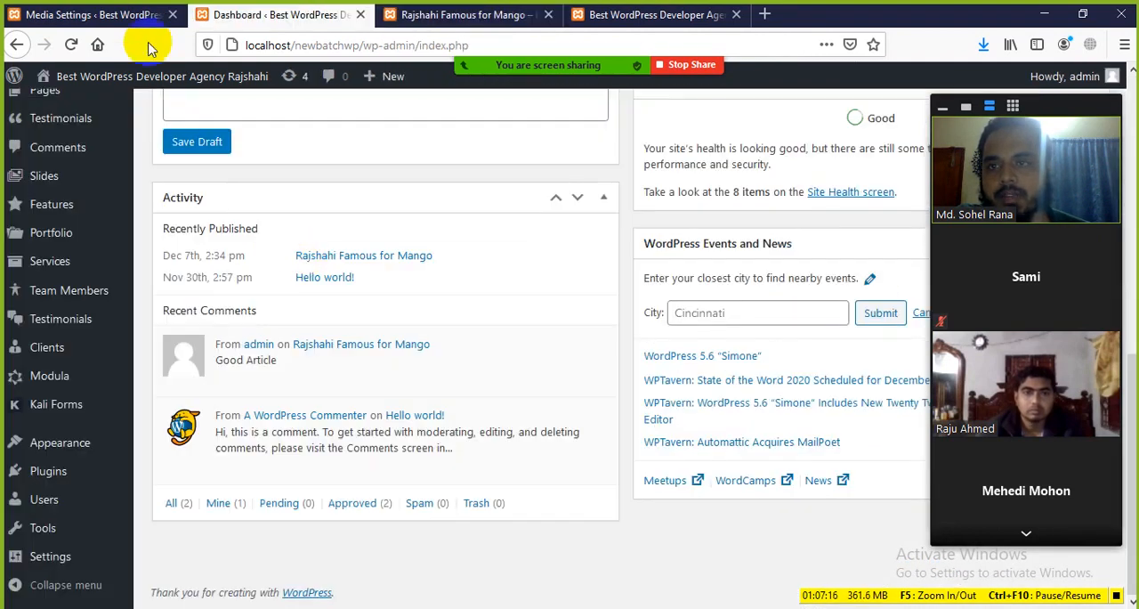
Examine the thumbnail, medium and large image dimensions in Media Settings, highlighting the medium maximum width
{"action": "left_click", "coordinate": [124, 15]}
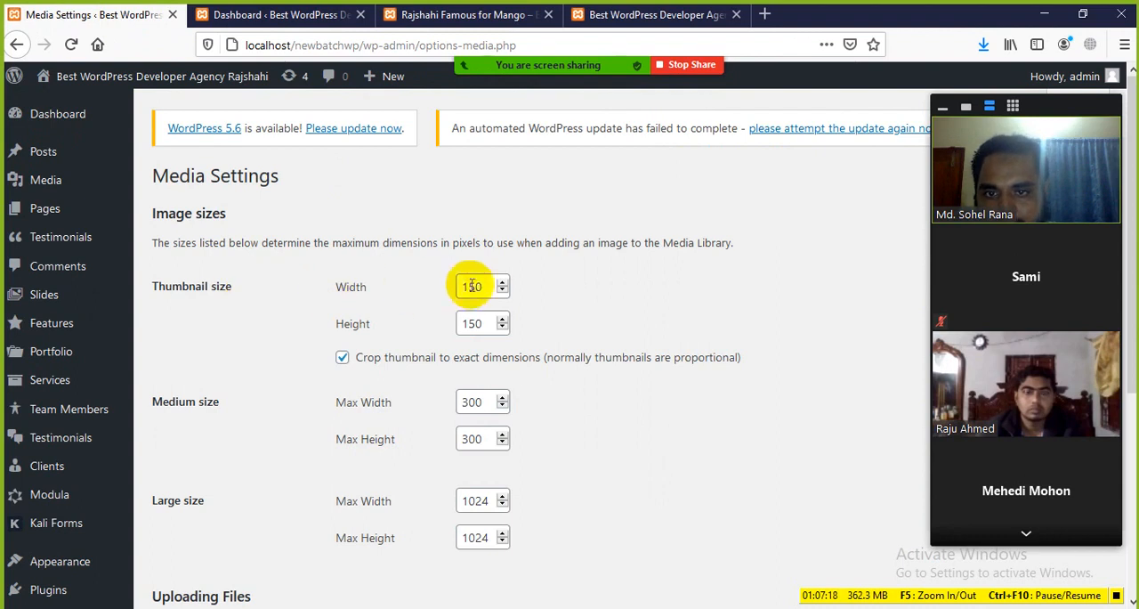
{"action": "scroll", "coordinate": [474, 322], "scroll_direction": "down", "scroll_amount": 4}
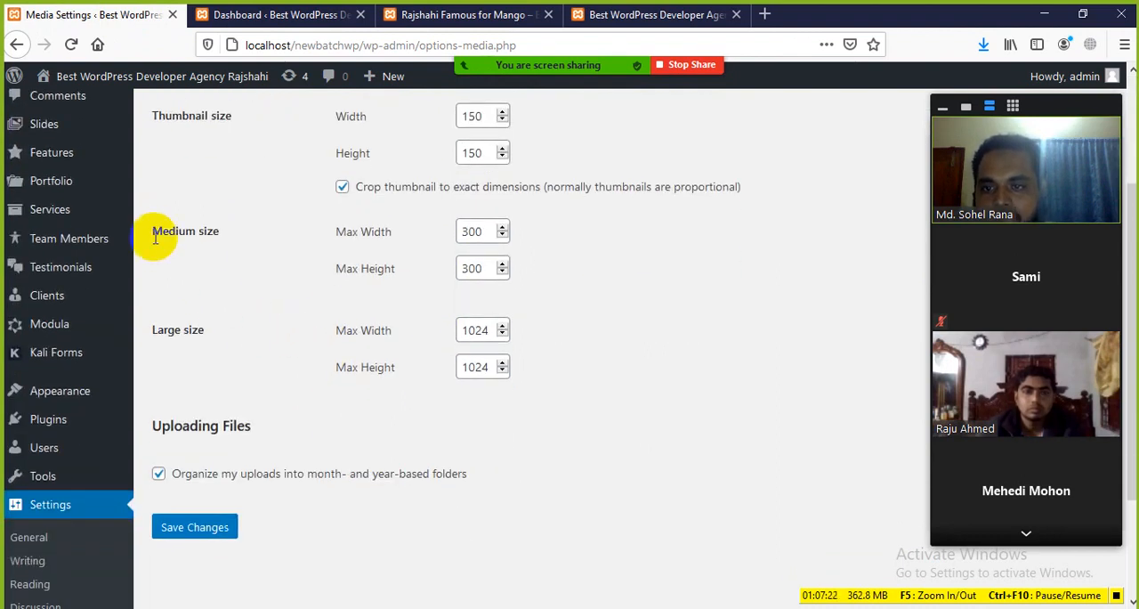
{"action": "scroll", "coordinate": [178, 246], "scroll_direction": "up", "scroll_amount": 2}
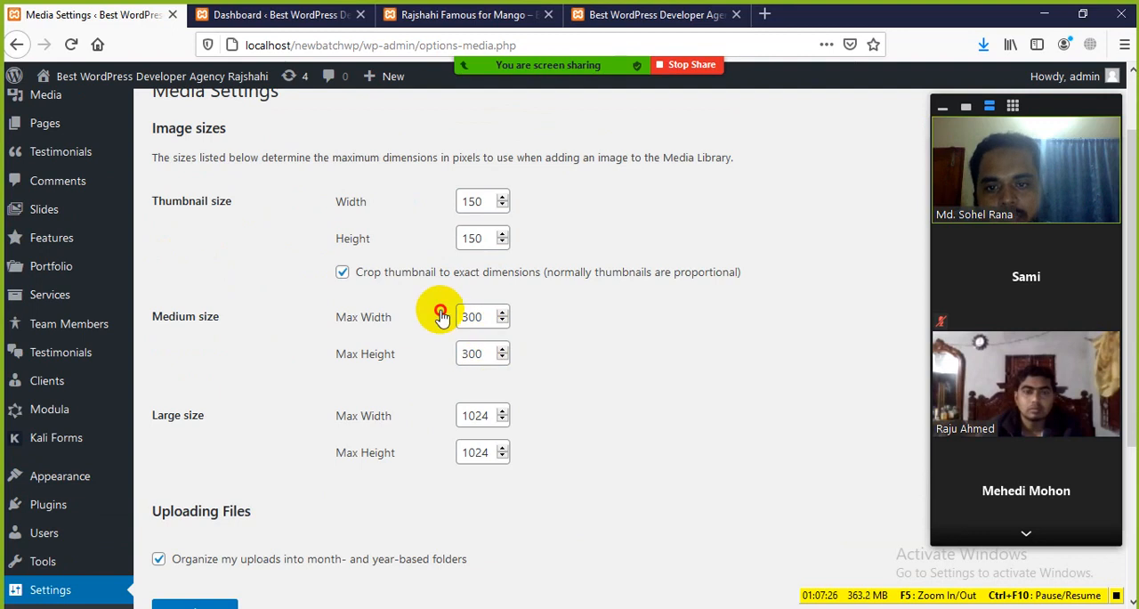
{"action": "scroll", "coordinate": [258, 405], "scroll_direction": "down", "scroll_amount": 2}
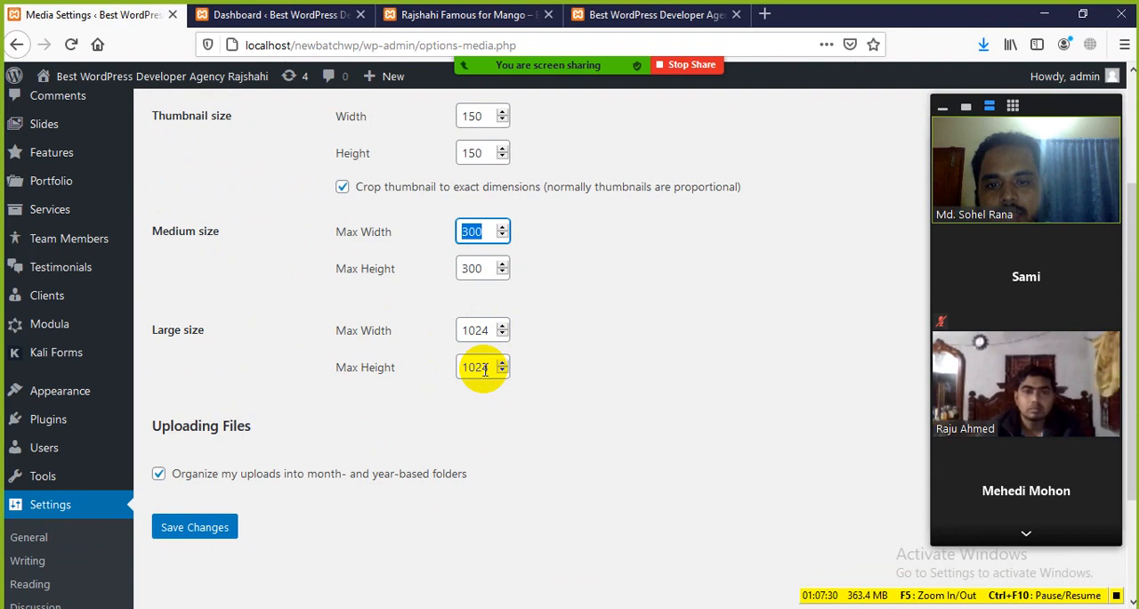
{"action": "left_click", "coordinate": [488, 227]}
{"action": "scroll", "coordinate": [360, 251], "scroll_direction": "up", "scroll_amount": 2}
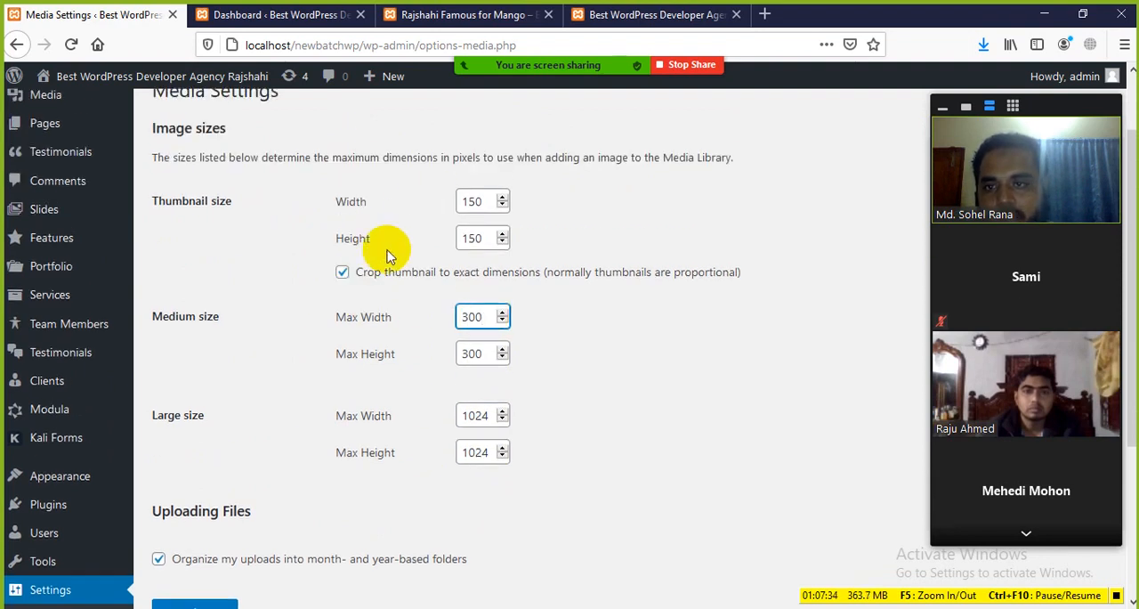
Inspect the mango post's featured image in the browser's developer tools to read its size attributes
{"action": "left_click", "coordinate": [298, 10]}
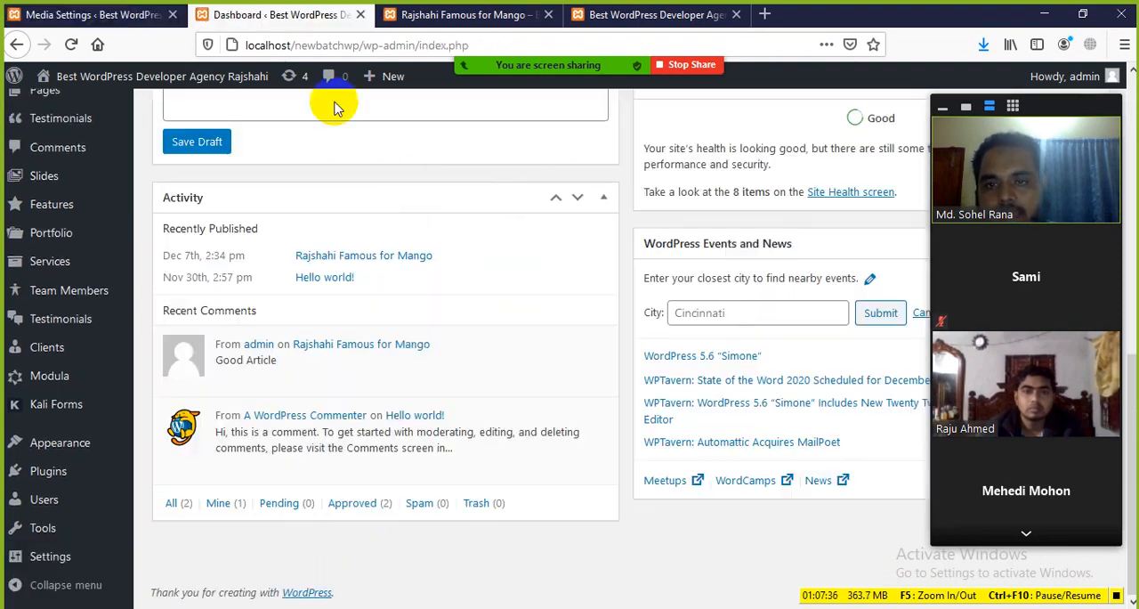
{"action": "left_click", "coordinate": [457, 14]}
{"action": "scroll", "coordinate": [400, 283], "scroll_direction": "down", "scroll_amount": 1}
{"action": "scroll", "coordinate": [400, 278], "scroll_direction": "up", "scroll_amount": 3}
{"action": "scroll", "coordinate": [456, 319], "scroll_direction": "down", "scroll_amount": 1}
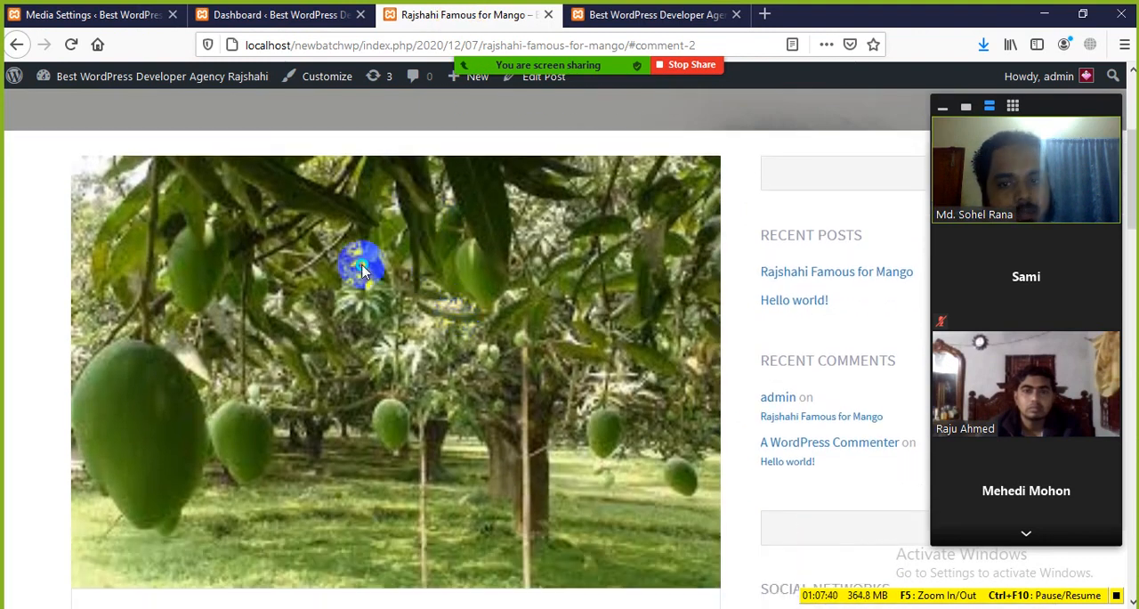
{"action": "right_click", "coordinate": [361, 268]}
{"action": "left_click", "coordinate": [409, 434]}
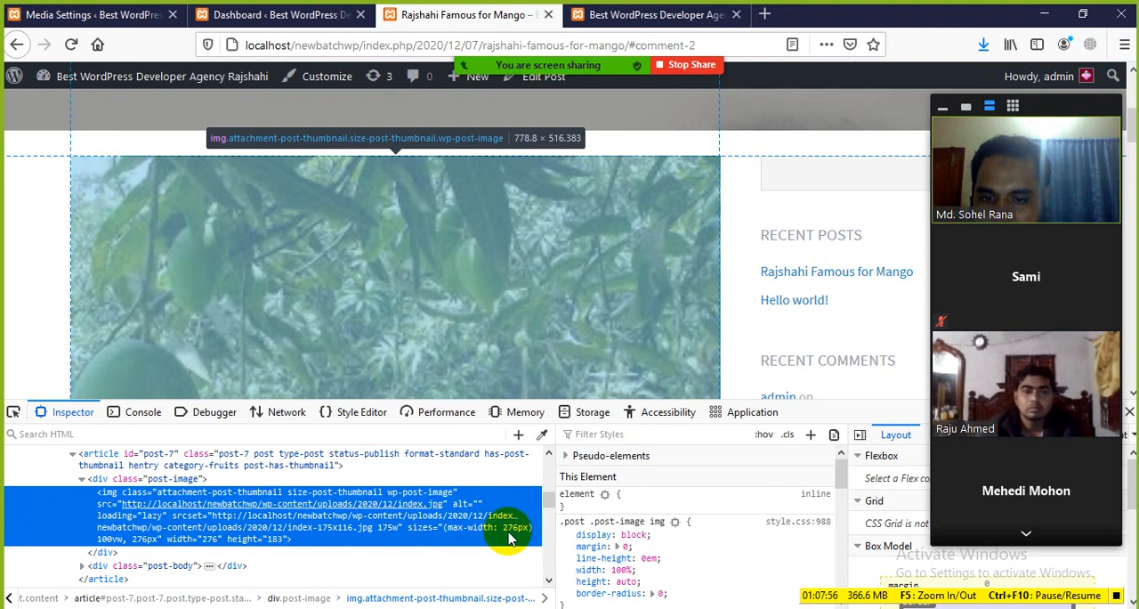
Return to Media Settings and review the size and upload options, highlighting the Thumbnail size label
{"action": "left_click", "coordinate": [230, 16]}
{"action": "left_click", "coordinate": [94, 16]}
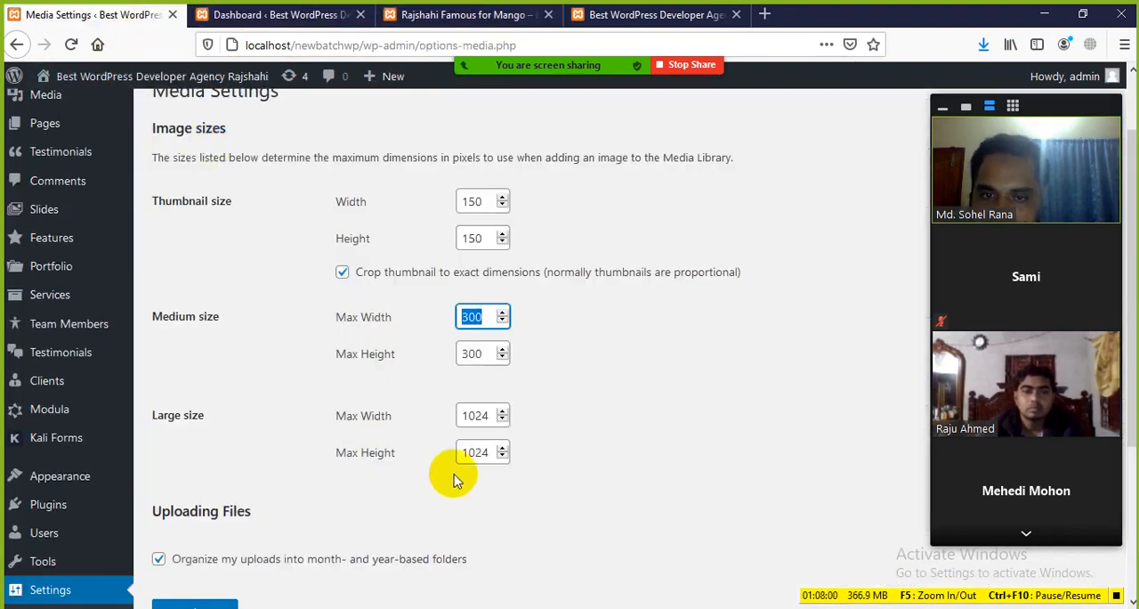
{"action": "left_click", "coordinate": [427, 329]}
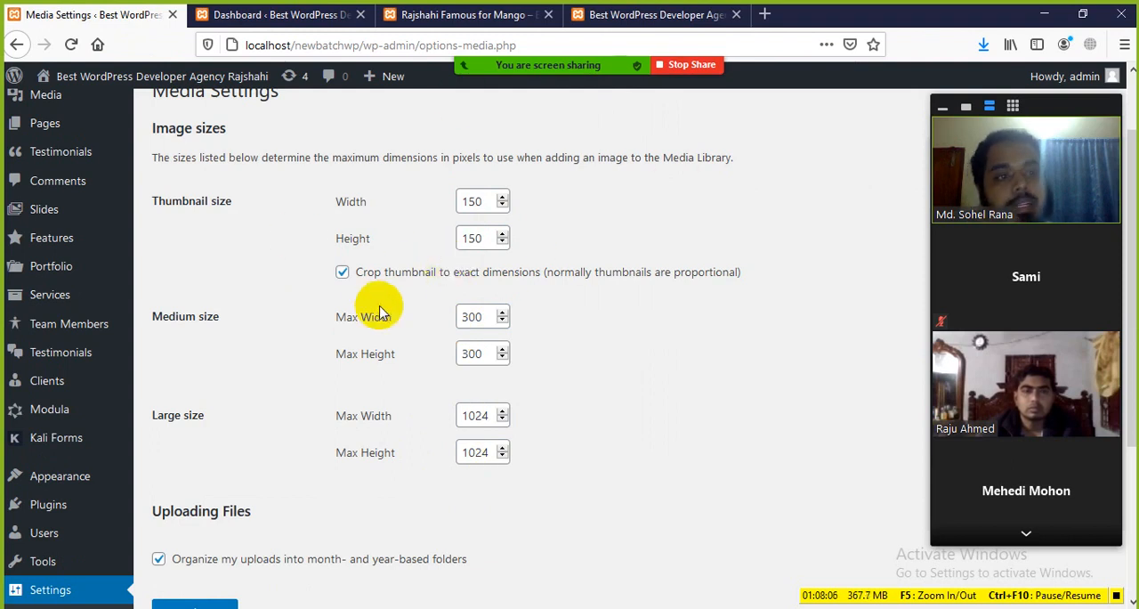
{"action": "scroll", "coordinate": [373, 315], "scroll_direction": "down", "scroll_amount": 3}
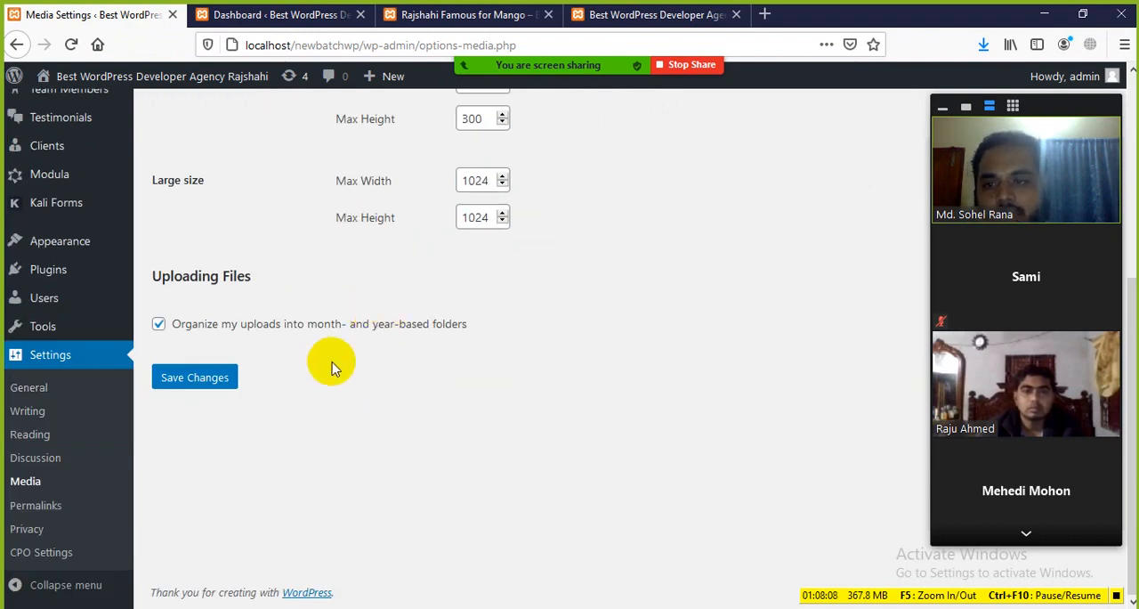
{"action": "scroll", "coordinate": [347, 322], "scroll_direction": "up", "scroll_amount": 4}
{"action": "left_click_drag", "start_coordinate": [247, 287], "coordinate": [152, 294]}
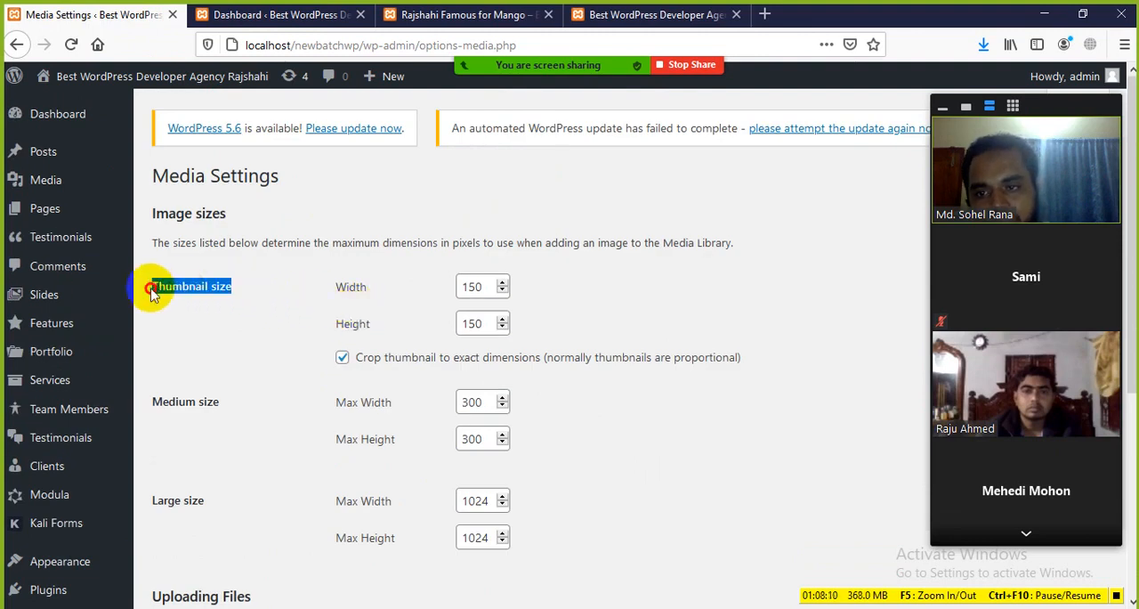
Compare the inspected mango image and the site's home page with the Media Settings image sizes
{"action": "left_click", "coordinate": [400, 15]}
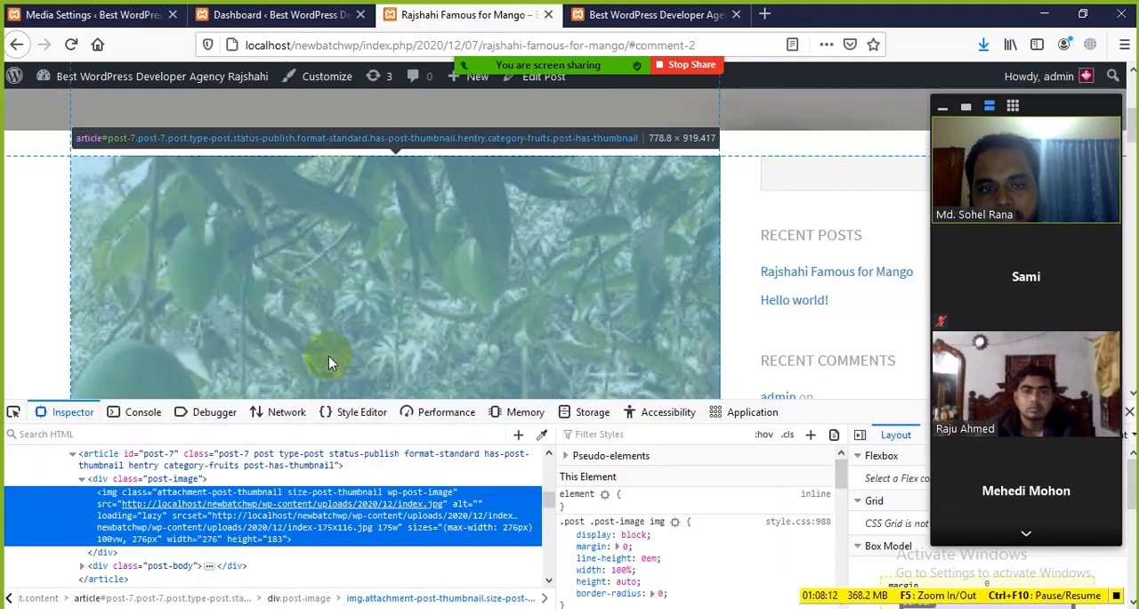
{"action": "scroll", "coordinate": [320, 338], "scroll_direction": "up", "scroll_amount": 2}
{"action": "scroll", "coordinate": [205, 285], "scroll_direction": "down", "scroll_amount": 4}
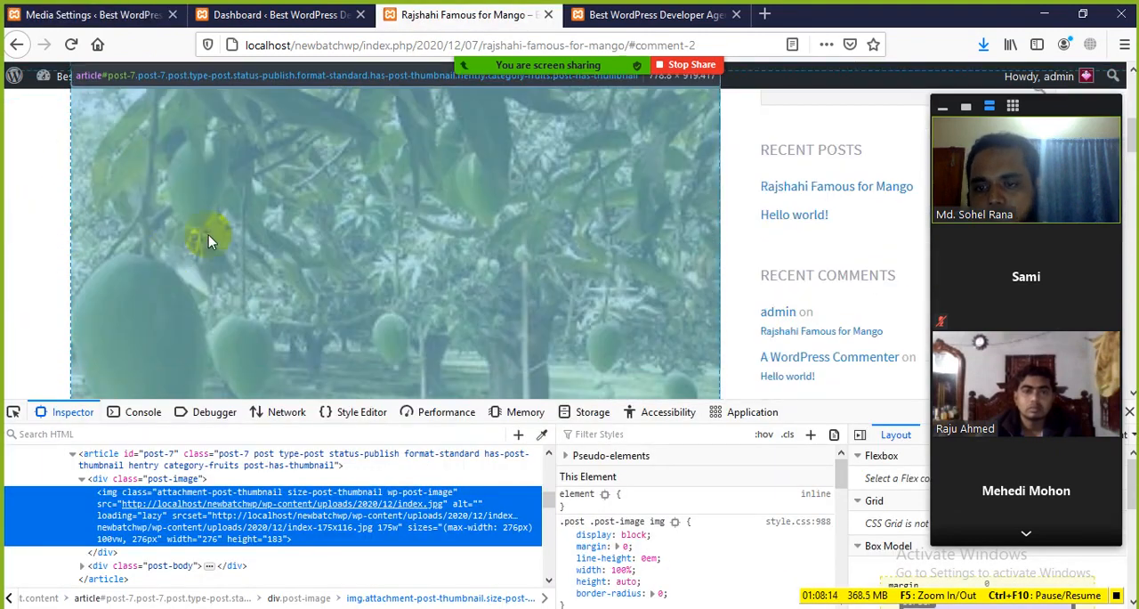
{"action": "left_click", "coordinate": [643, 11]}
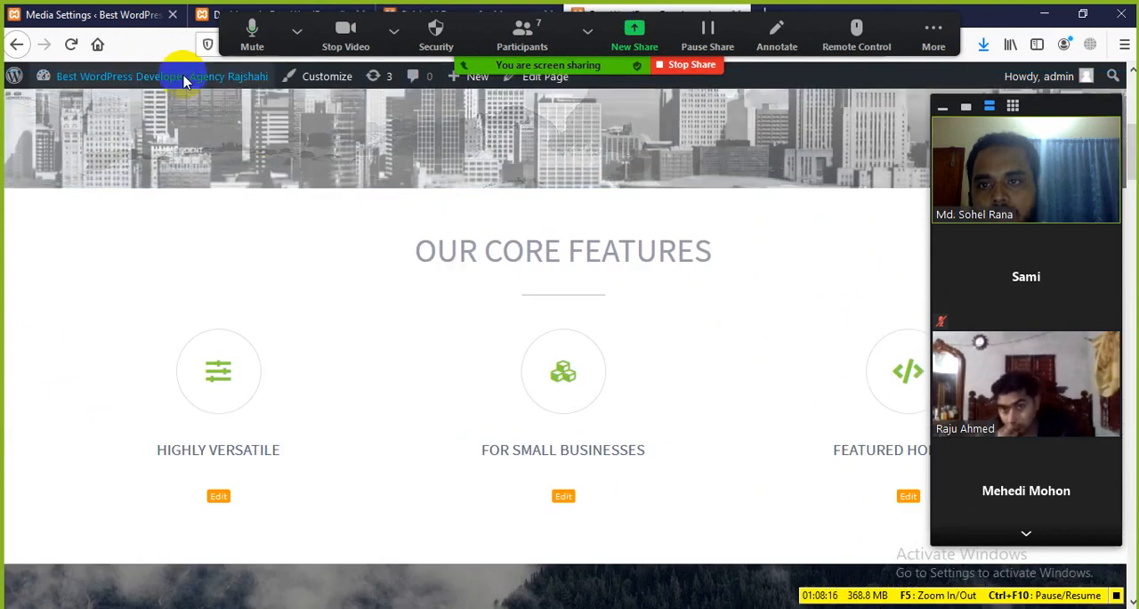
{"action": "left_click", "coordinate": [132, 18]}
{"action": "scroll", "coordinate": [427, 307], "scroll_direction": "down", "scroll_amount": 2}
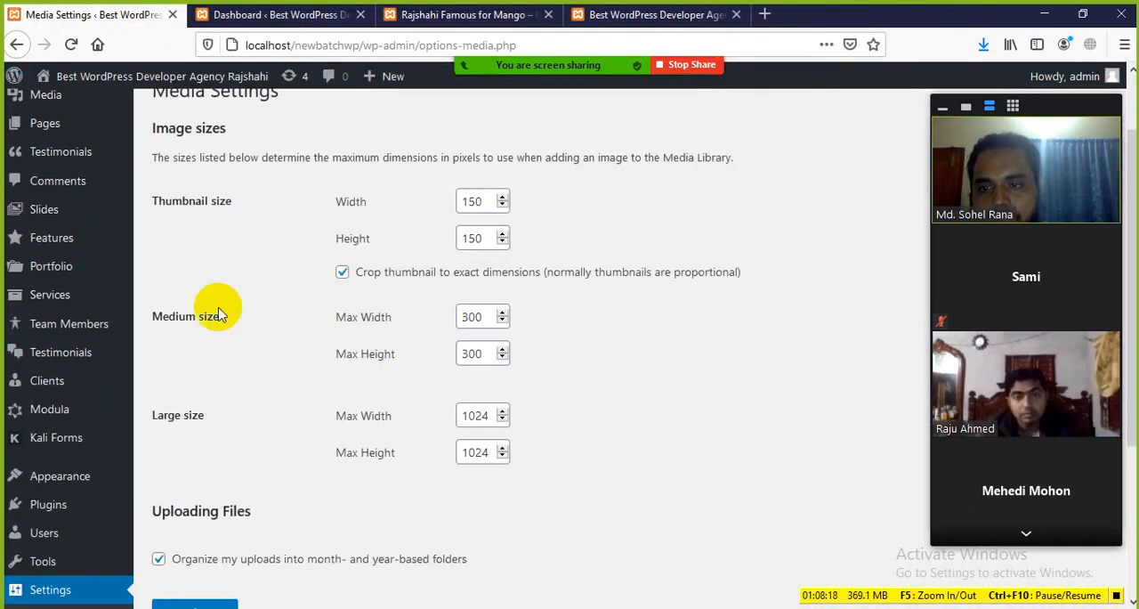
Review the Uploading Files section of Media Settings, highlighting its heading and the option organizing uploads into month- and year-based folders
{"action": "left_click_drag", "start_coordinate": [263, 331], "coordinate": [287, 342]}
{"action": "left_click", "coordinate": [320, 358]}
{"action": "scroll", "coordinate": [217, 423], "scroll_direction": "down", "scroll_amount": 4}
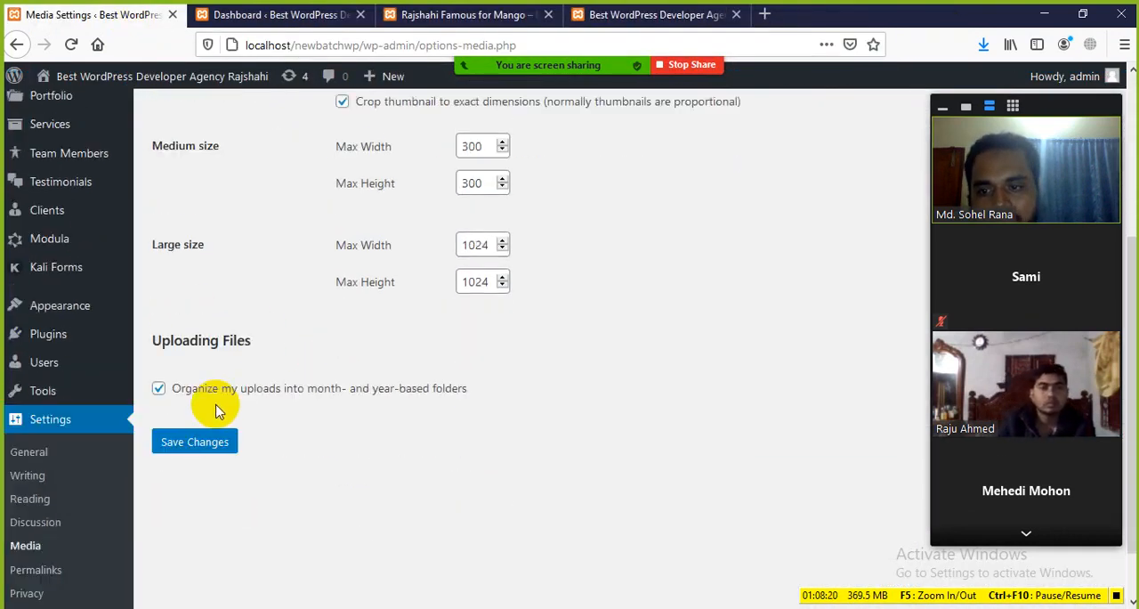
{"action": "left_click_drag", "start_coordinate": [163, 272], "coordinate": [280, 296]}
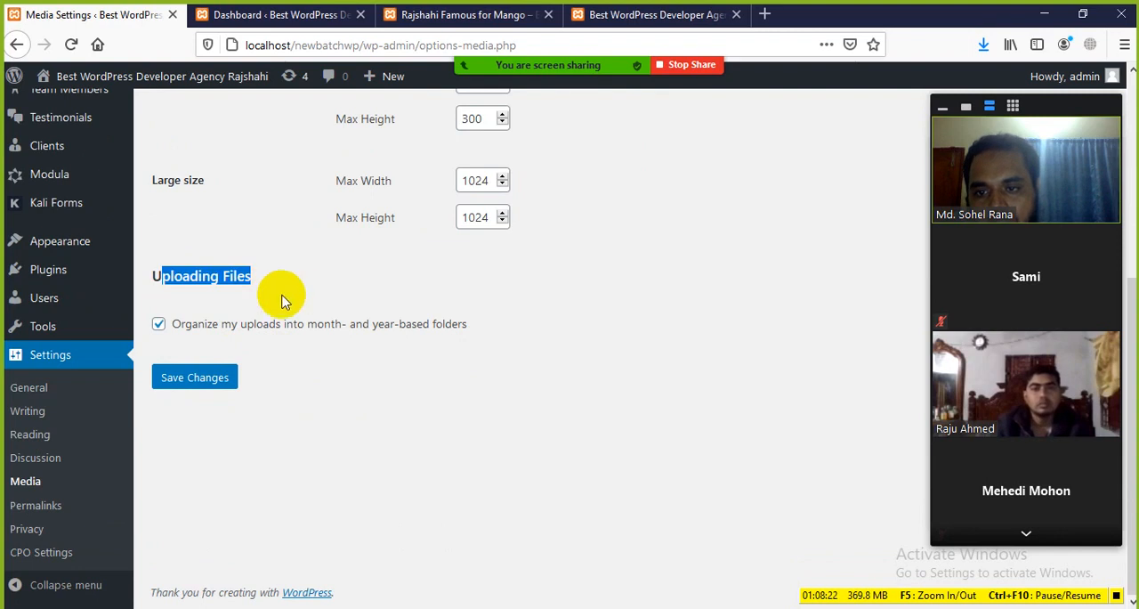
{"action": "left_click", "coordinate": [279, 298]}
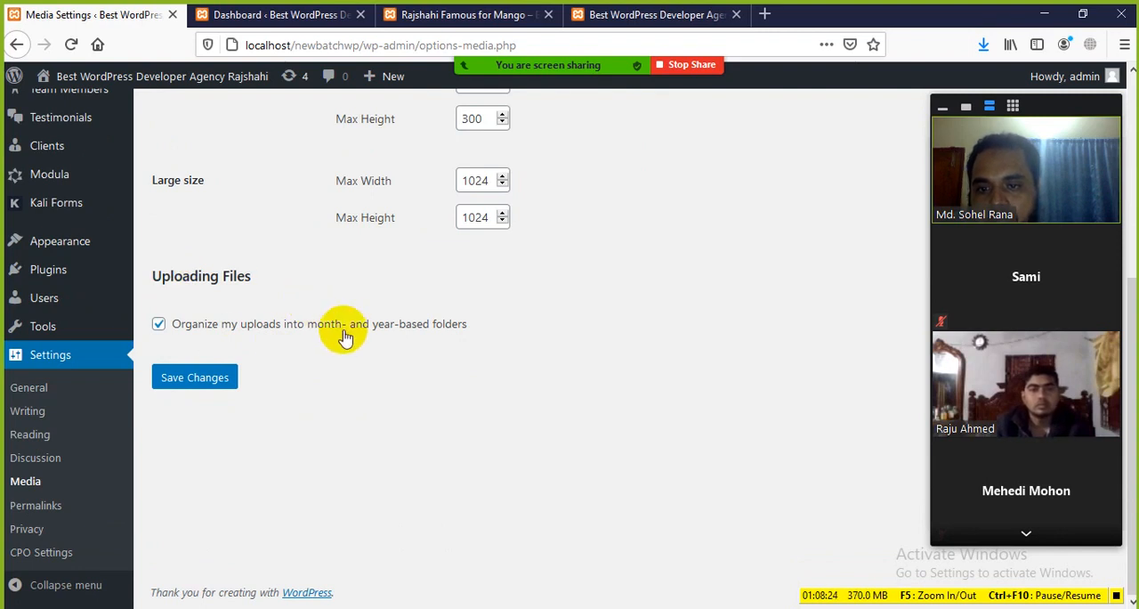
{"action": "left_click_drag", "start_coordinate": [473, 331], "coordinate": [364, 305]}
{"action": "left_click", "coordinate": [354, 357]}
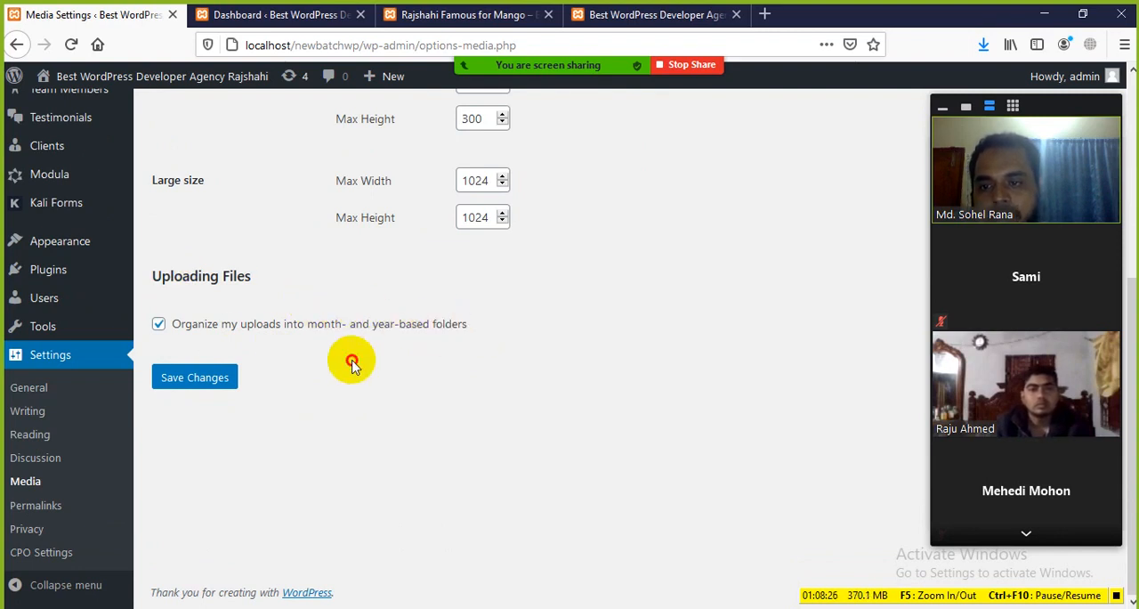
{"action": "mouse_move", "coordinate": [496, 31]}
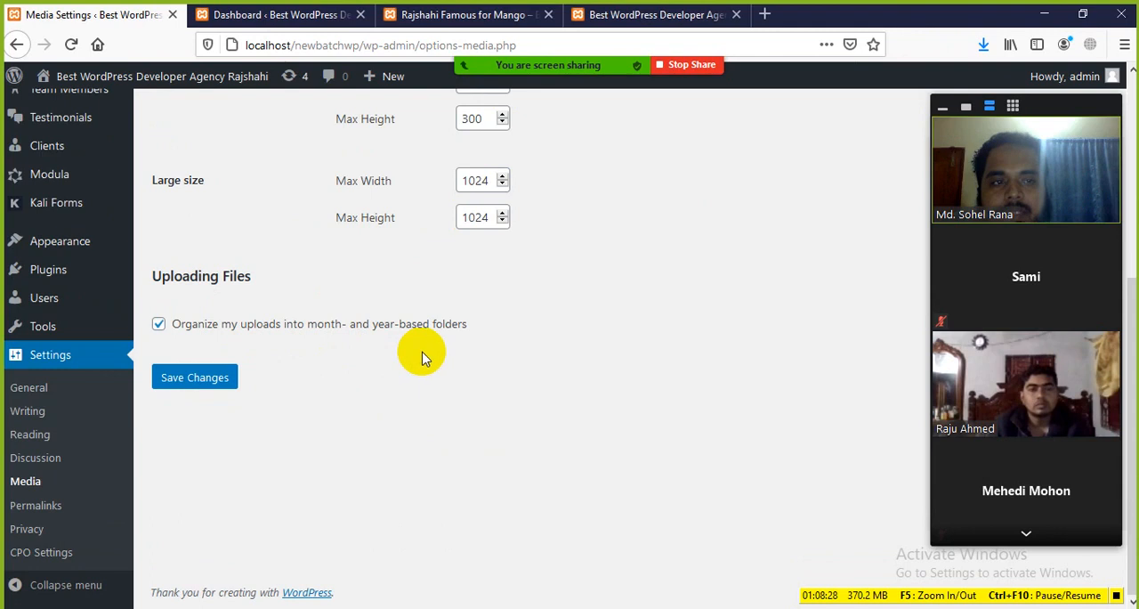
{"action": "mouse_move", "coordinate": [562, 37]}
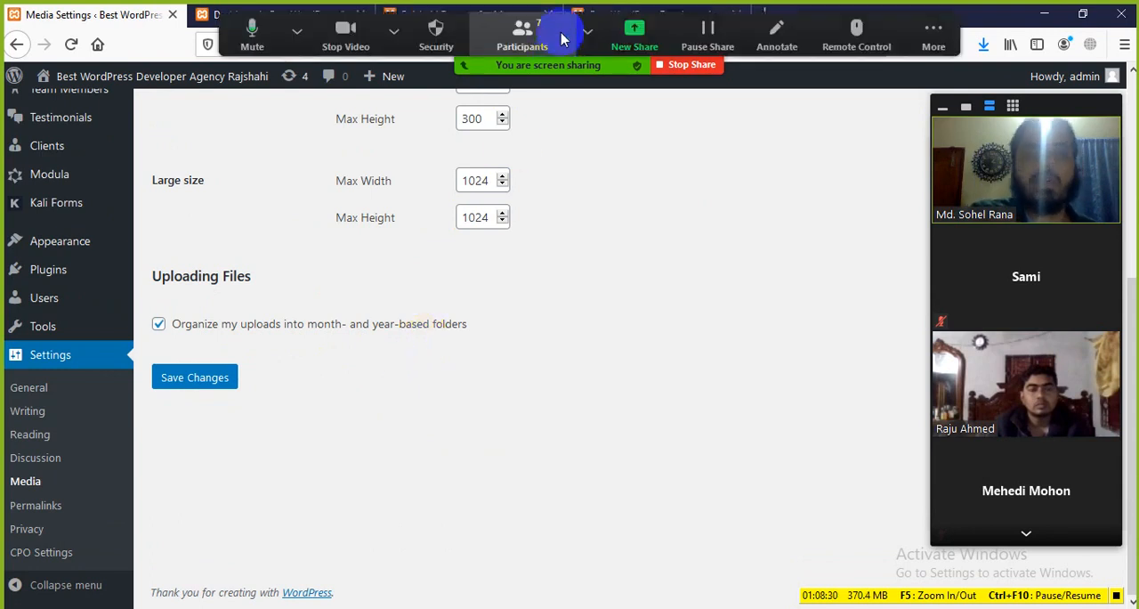
{"action": "left_click", "coordinate": [399, 31]}
{"action": "left_click", "coordinate": [553, 338]}
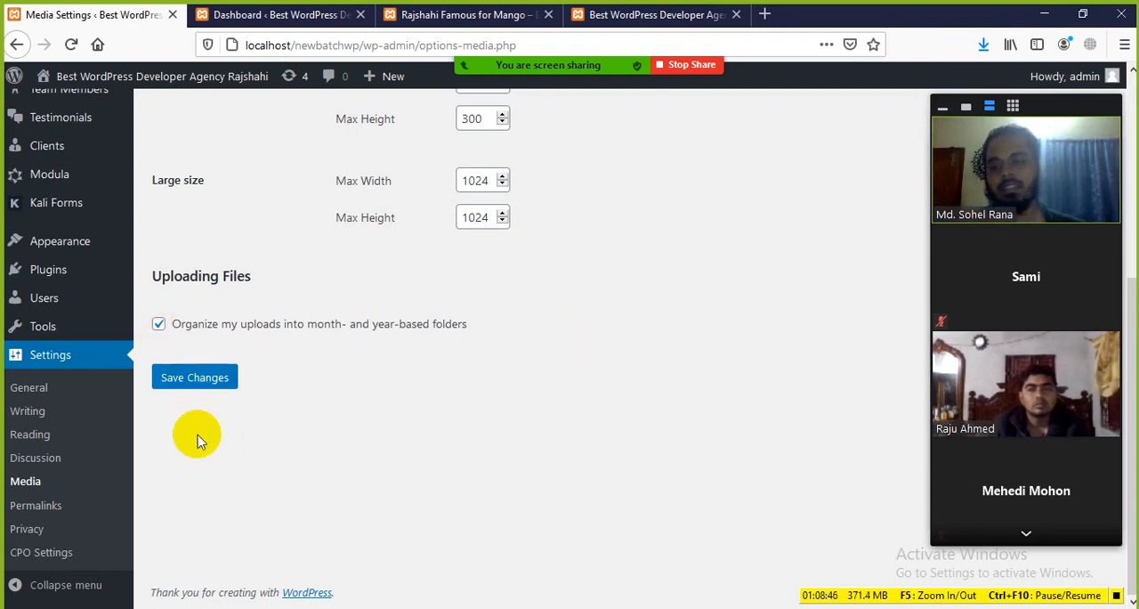
Open Permalink Settings and review the available common URL structures
{"action": "left_click", "coordinate": [47, 518]}
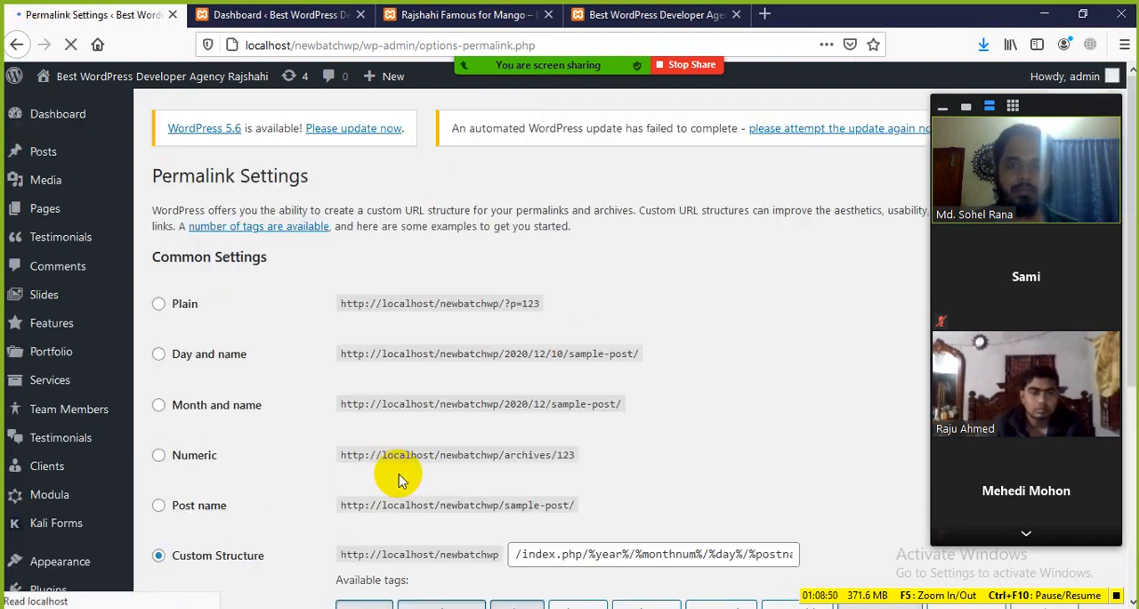
{"action": "scroll", "coordinate": [395, 436], "scroll_direction": "down", "scroll_amount": 2}
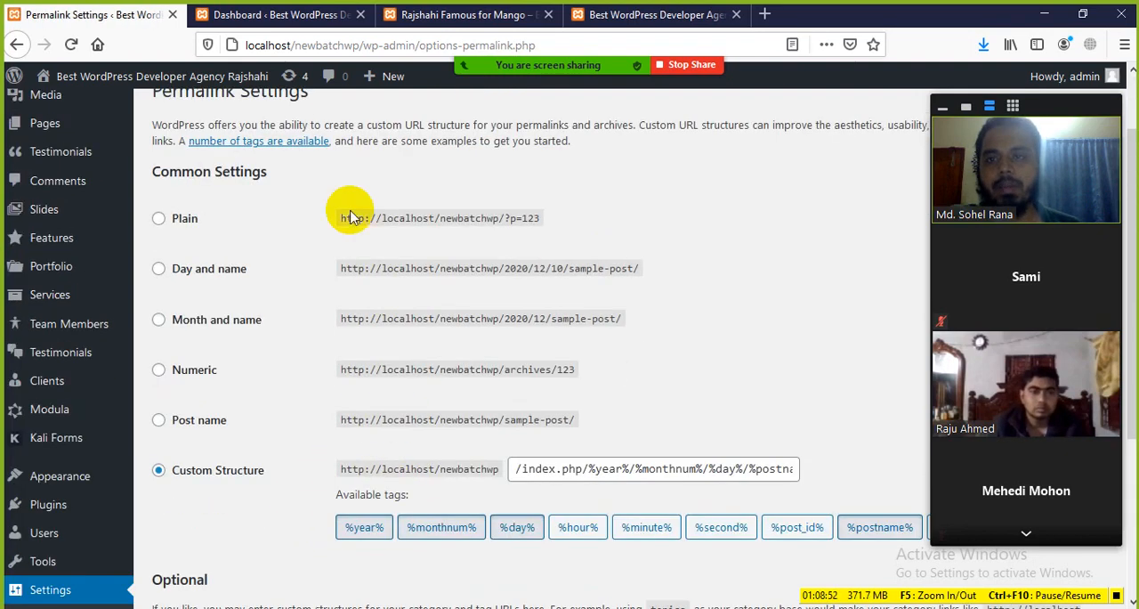
Close the spare Dashboard browser tab, keeping the mango post open
{"action": "left_click", "coordinate": [424, 16]}
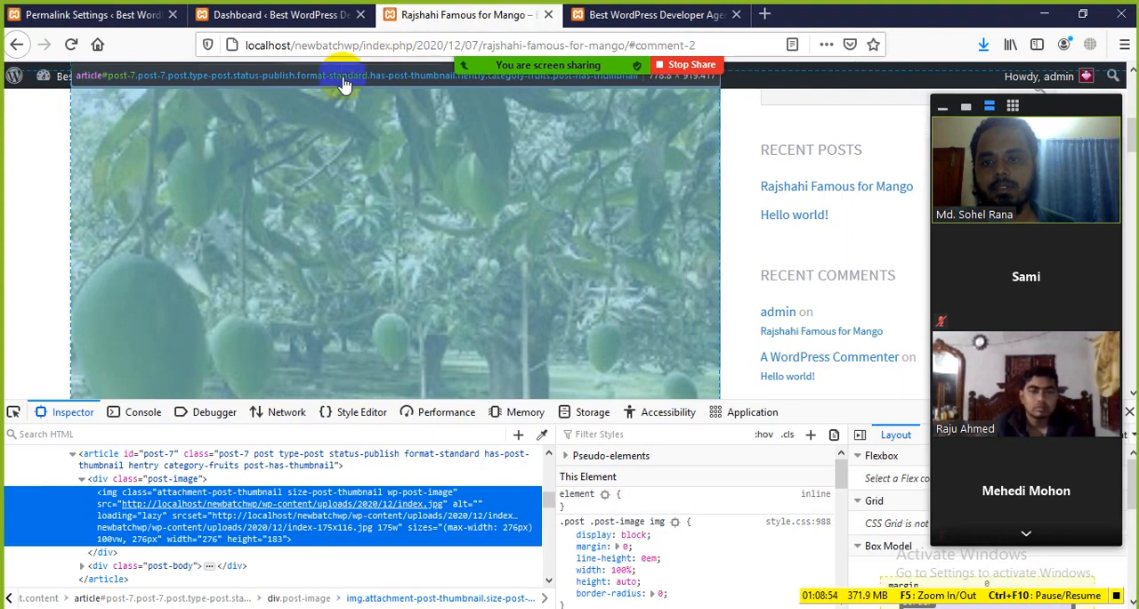
{"action": "left_click", "coordinate": [298, 15]}
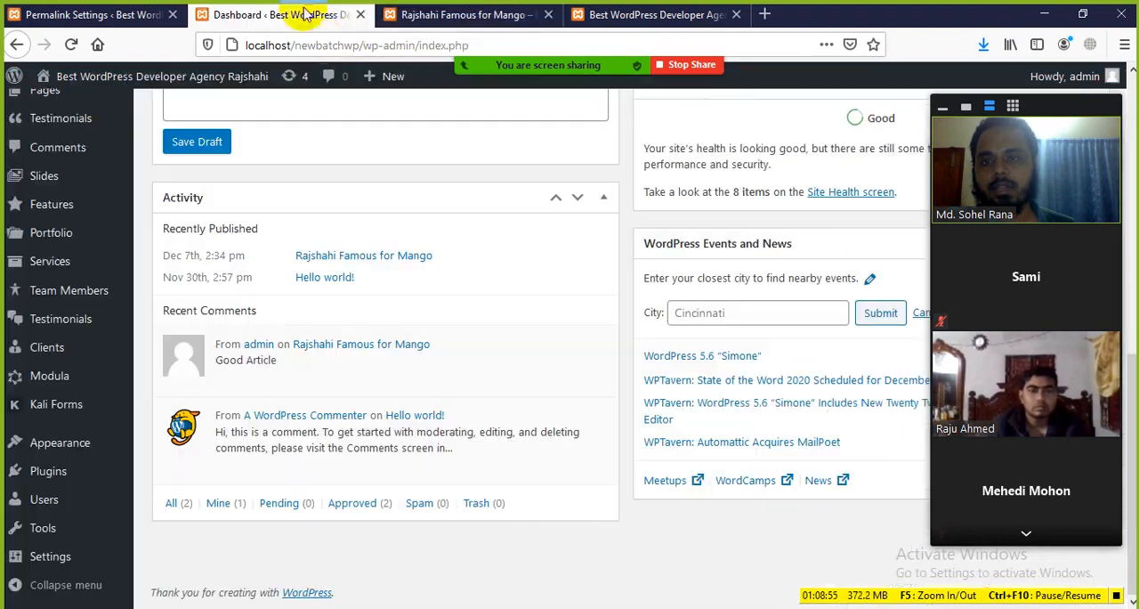
{"action": "left_click", "coordinate": [361, 15]}
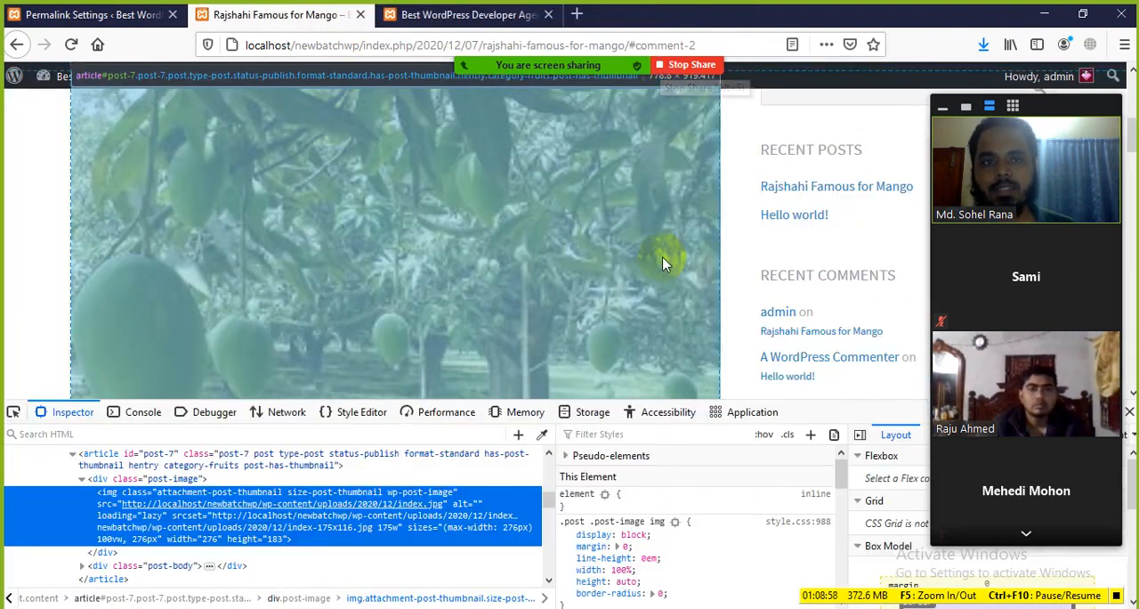
Examine the mango post's URL in the address bar, highlighting the post name portion after the date
{"action": "scroll", "coordinate": [662, 263], "scroll_direction": "up", "scroll_amount": 10}
{"action": "scroll", "coordinate": [424, 256], "scroll_direction": "down", "scroll_amount": 5}
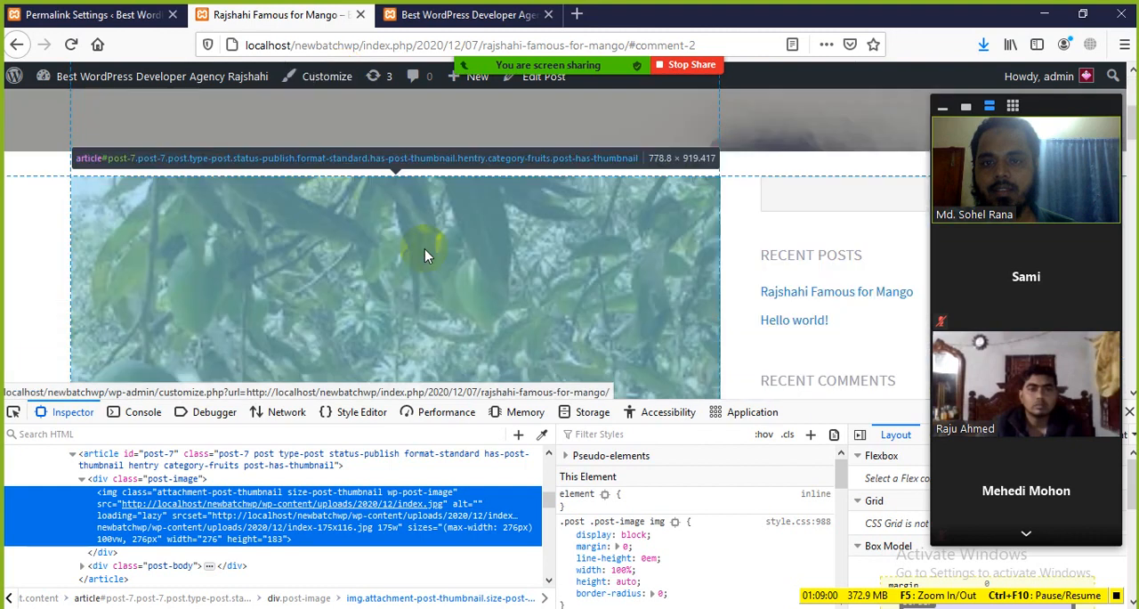
{"action": "scroll", "coordinate": [411, 265], "scroll_direction": "up", "scroll_amount": 5}
{"action": "left_click", "coordinate": [550, 47]}
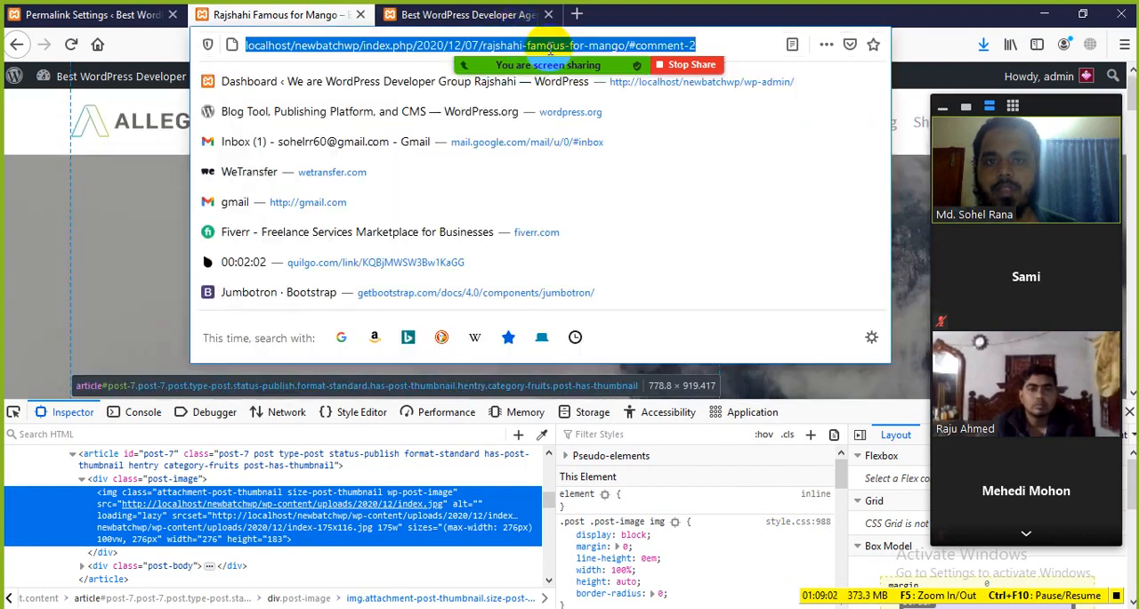
{"action": "left_click", "coordinate": [753, 403]}
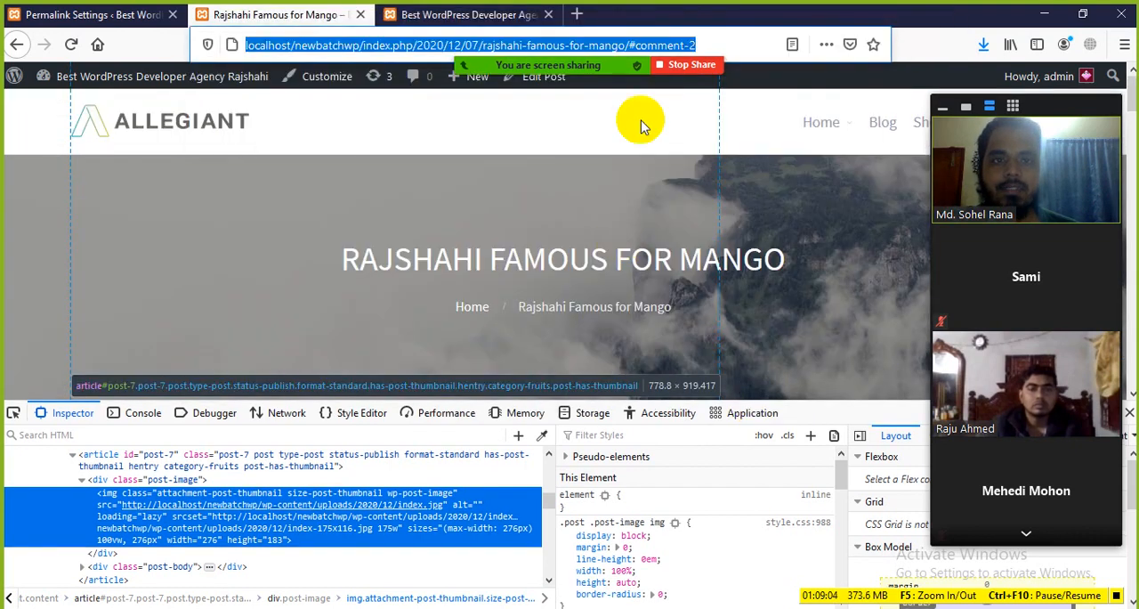
{"action": "left_click", "coordinate": [702, 44]}
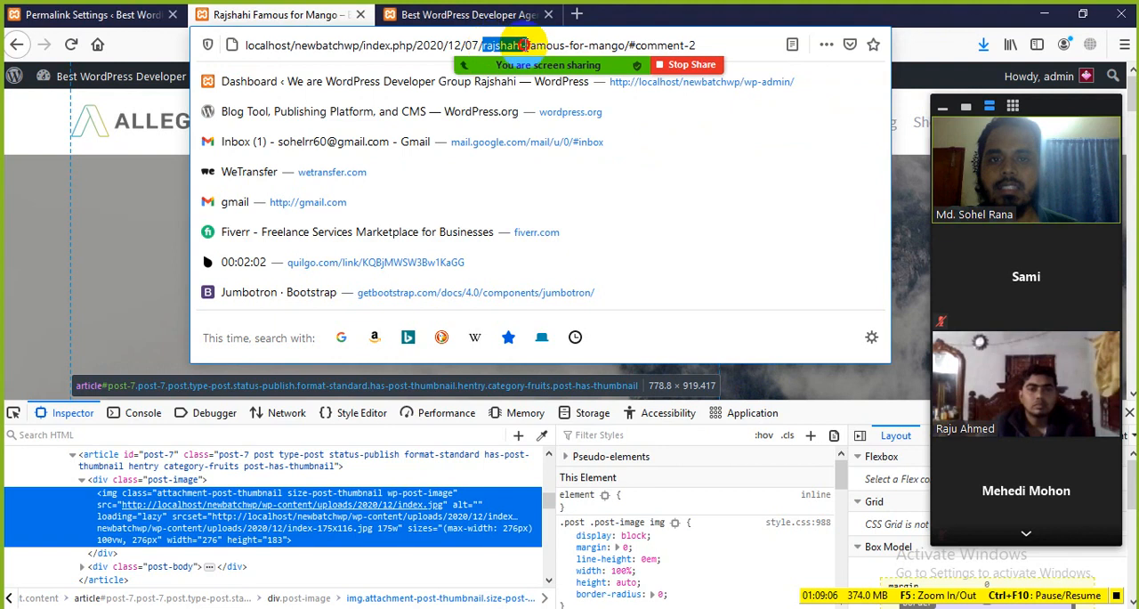
{"action": "left_click_drag", "start_coordinate": [523, 45], "coordinate": [601, 44]}
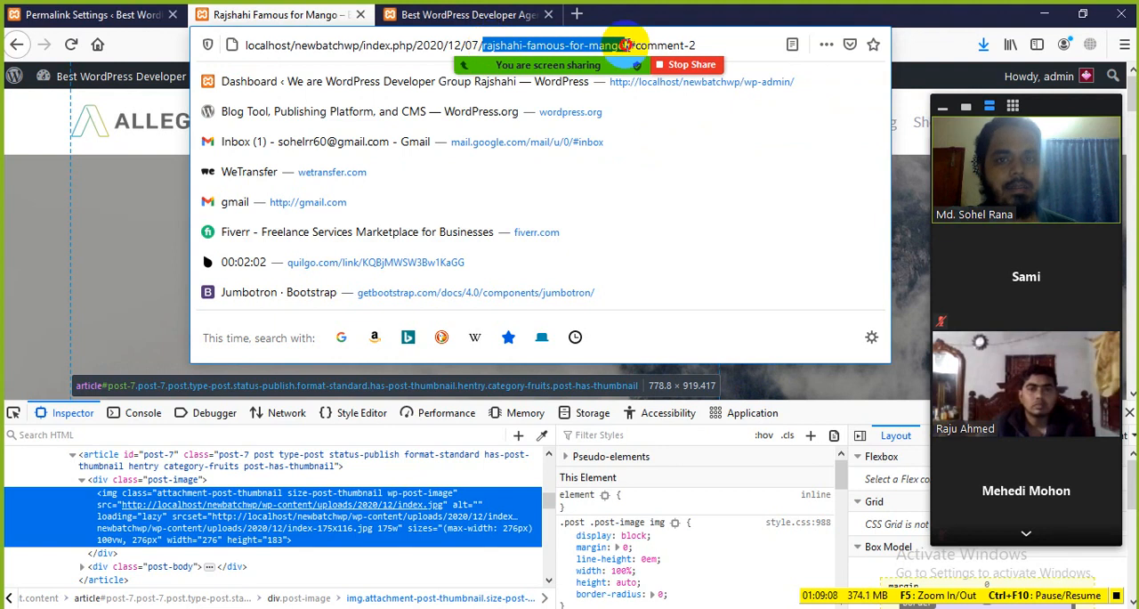
{"action": "left_click", "coordinate": [82, 340]}
Set the permalink structure to Post name in Permalink Settings and save the changes
{"action": "left_click", "coordinate": [143, 9]}
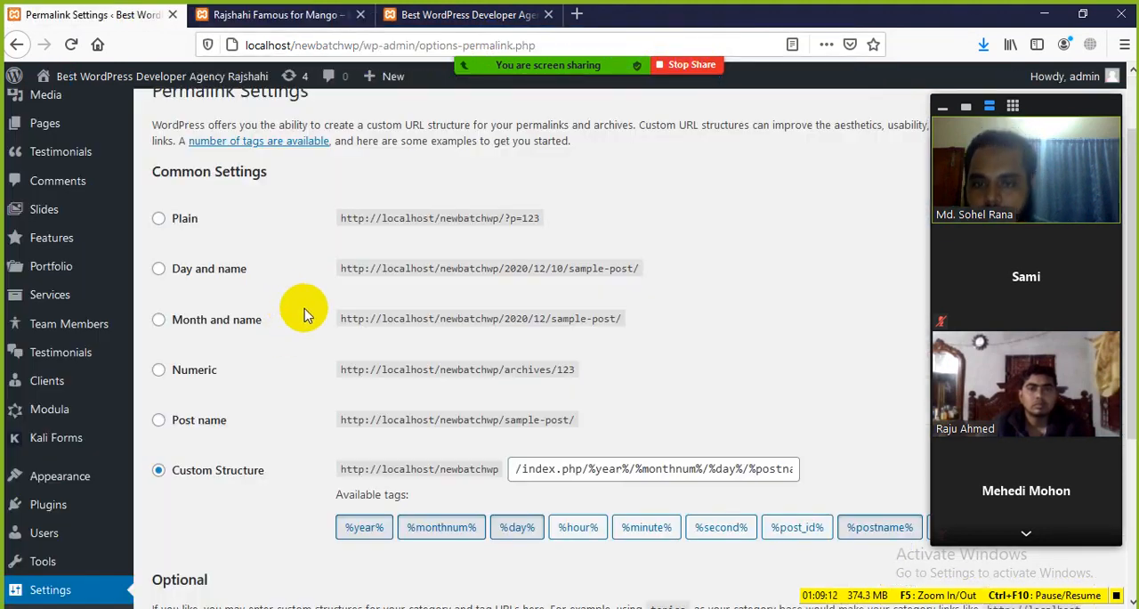
{"action": "scroll", "coordinate": [303, 312], "scroll_direction": "up", "scroll_amount": 3}
{"action": "scroll", "coordinate": [298, 313], "scroll_direction": "down", "scroll_amount": 5}
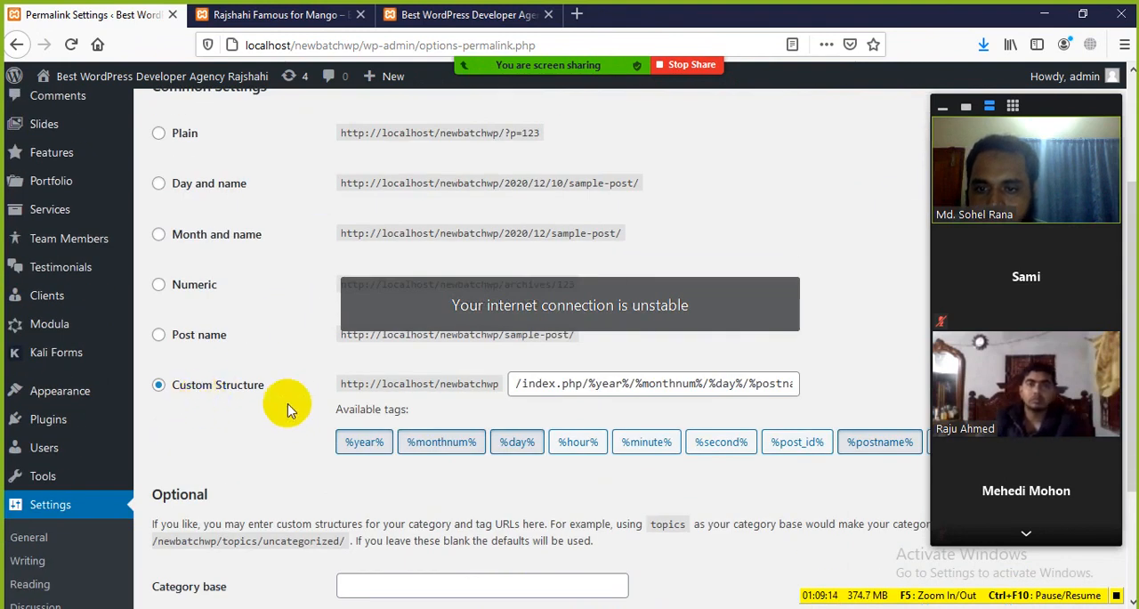
{"action": "scroll", "coordinate": [267, 411], "scroll_direction": "up", "scroll_amount": 2}
{"action": "left_click", "coordinate": [158, 420]}
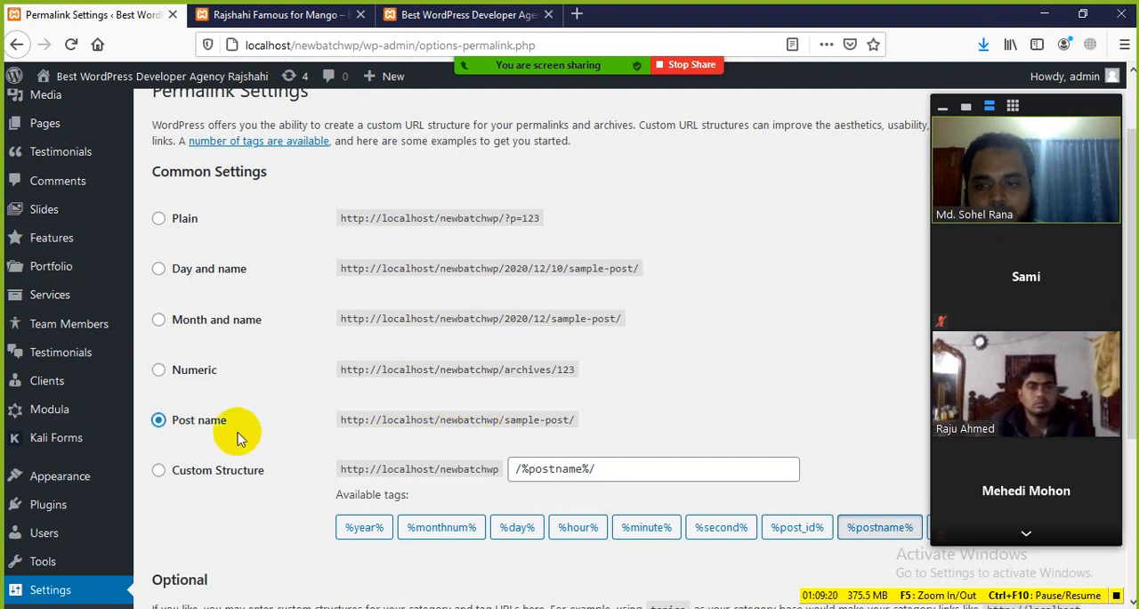
{"action": "scroll", "coordinate": [238, 438], "scroll_direction": "down", "scroll_amount": 3}
{"action": "left_click", "coordinate": [183, 524]}
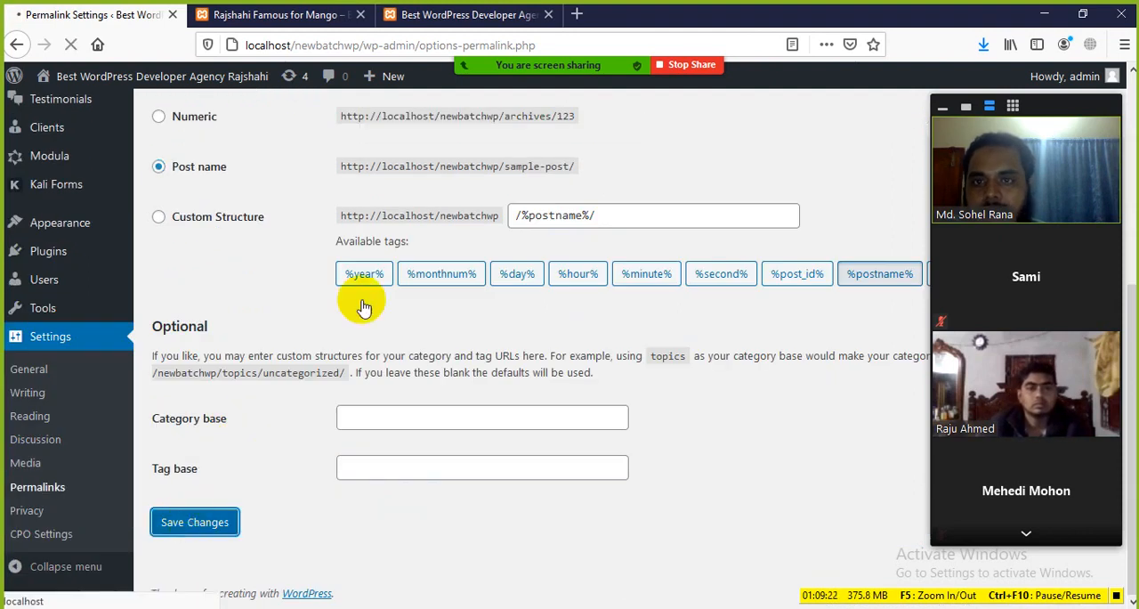
Return to the mango post and reload it to check its URL under the new permalink structure
{"action": "left_click", "coordinate": [412, 18]}
{"action": "left_click", "coordinate": [267, 15]}
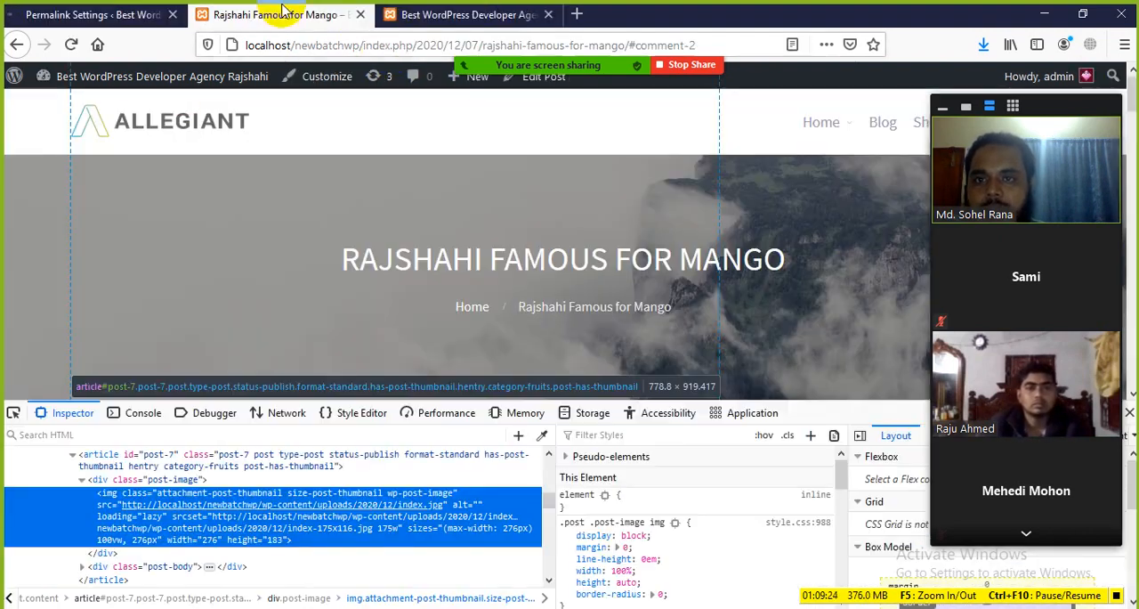
{"action": "left_click", "coordinate": [71, 44]}
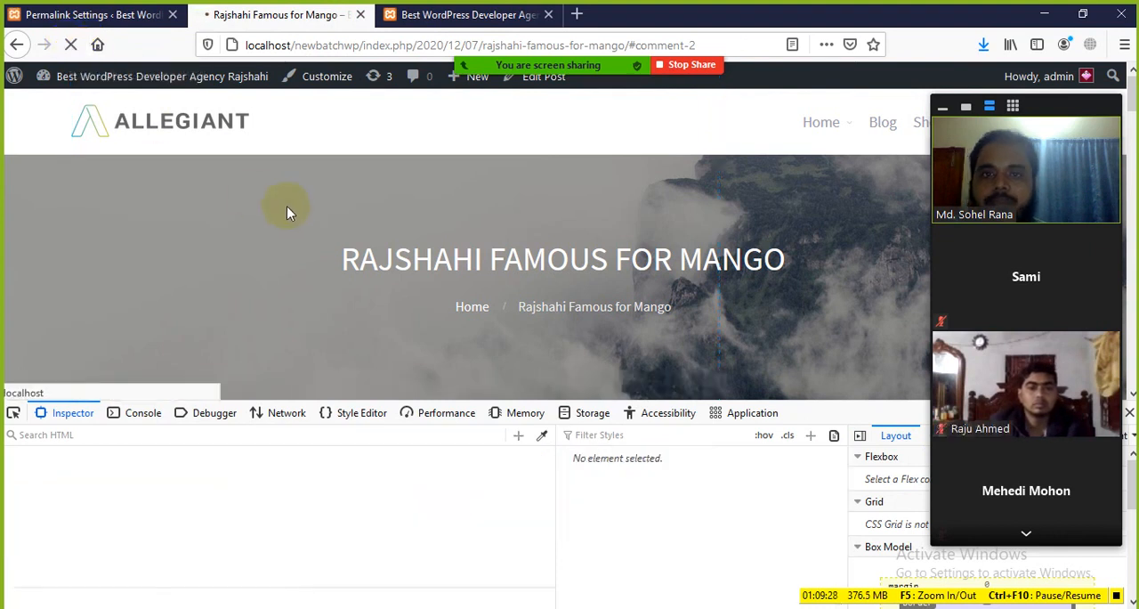
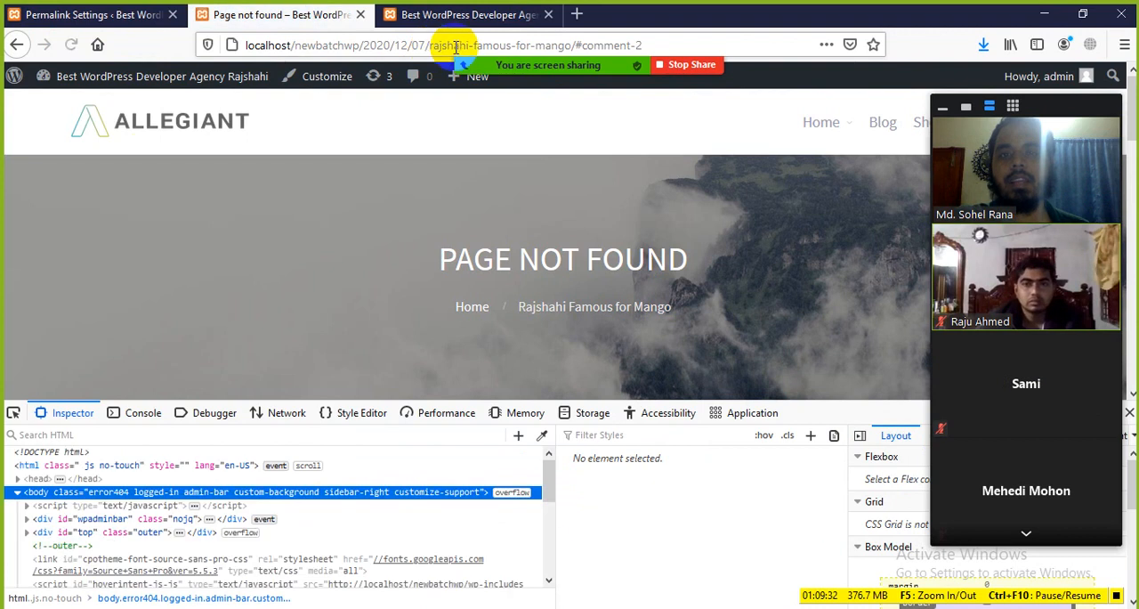
Set the site's permalink structure to Plain and save the changes
{"action": "left_click", "coordinate": [125, 16]}
{"action": "scroll", "coordinate": [267, 373], "scroll_direction": "down", "scroll_amount": 2}
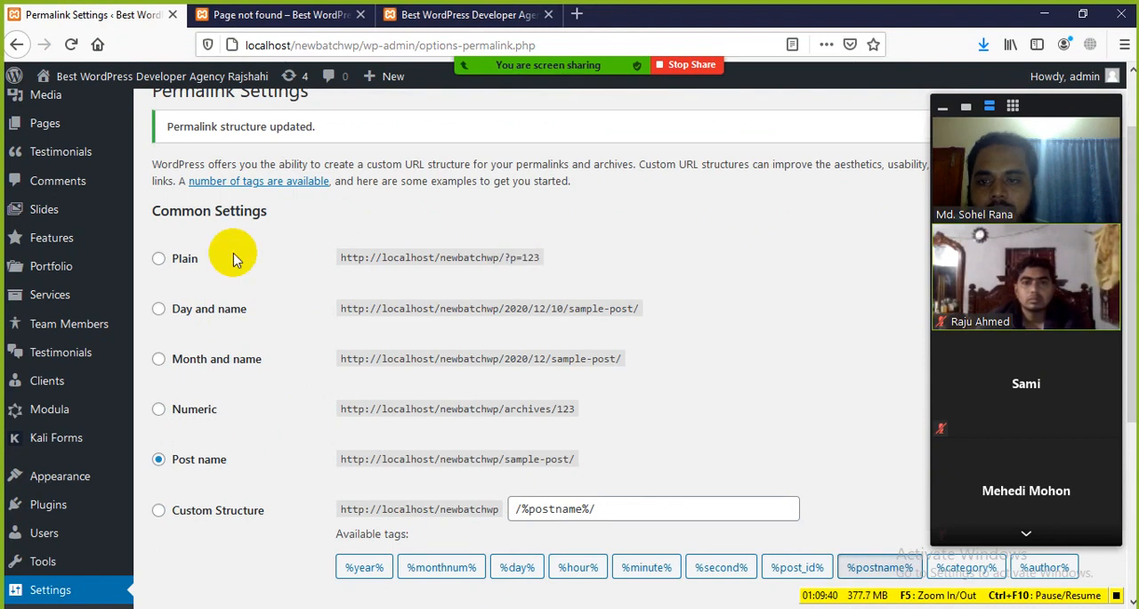
{"action": "left_click", "coordinate": [158, 258]}
{"action": "scroll", "coordinate": [257, 445], "scroll_direction": "down", "scroll_amount": 6}
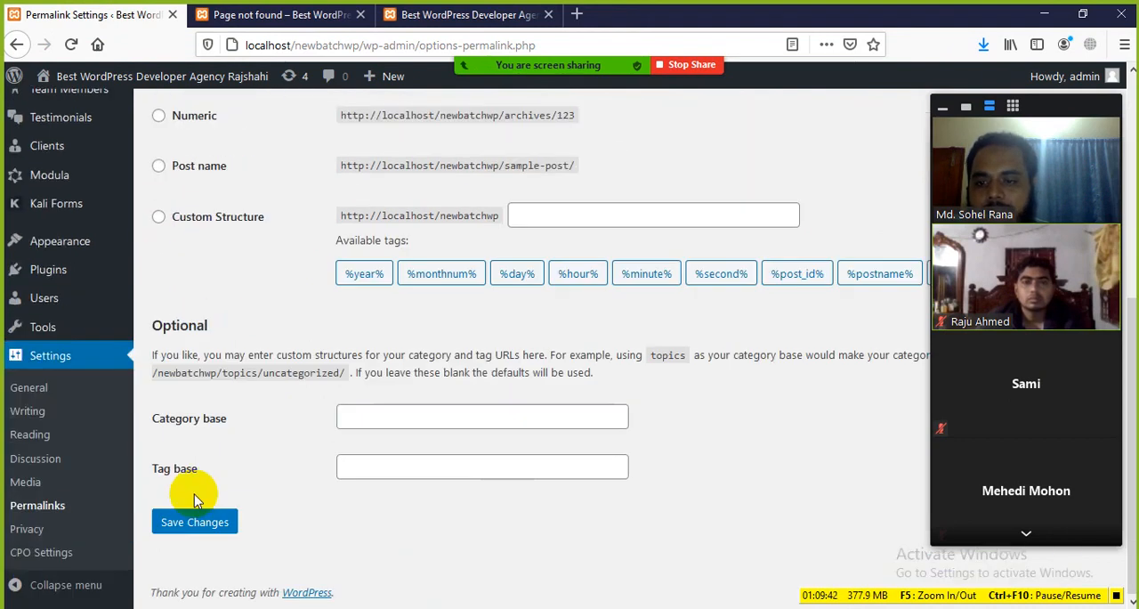
{"action": "left_click", "coordinate": [196, 523]}
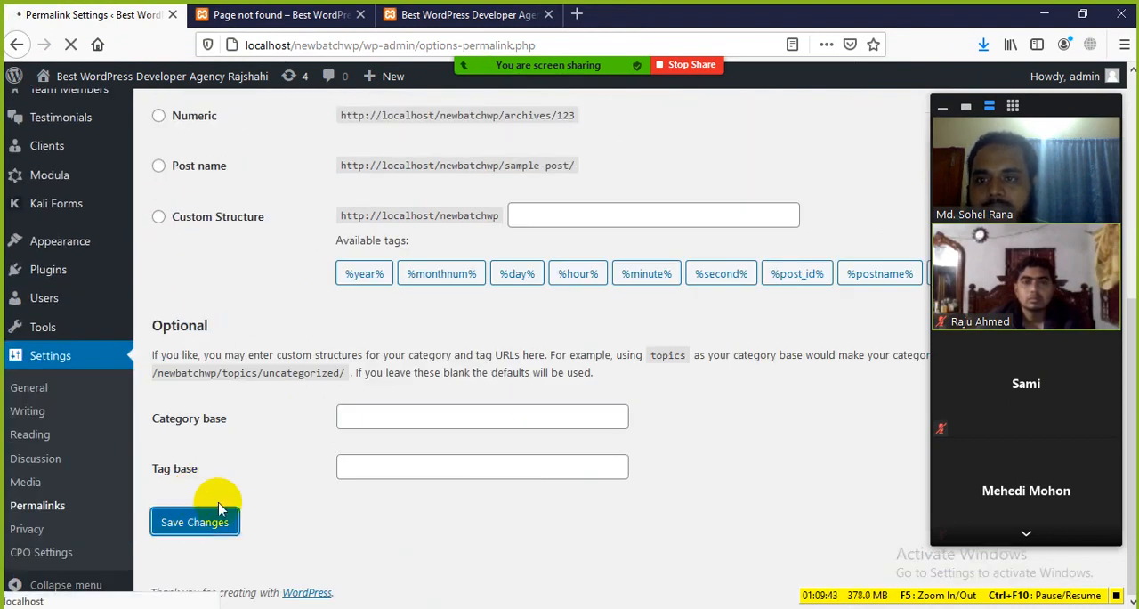
Close the site's home page tab and move the screen-sharing bar away from the browser's address bar
{"action": "left_click", "coordinate": [425, 14]}
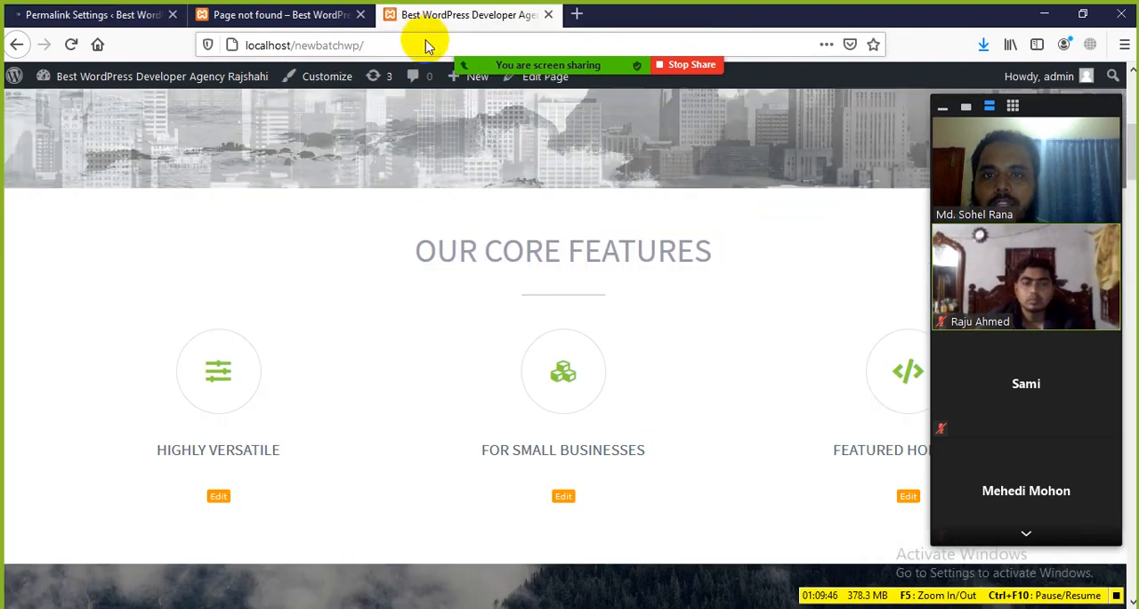
{"action": "key", "text": "ctrl+shift+Tab"}
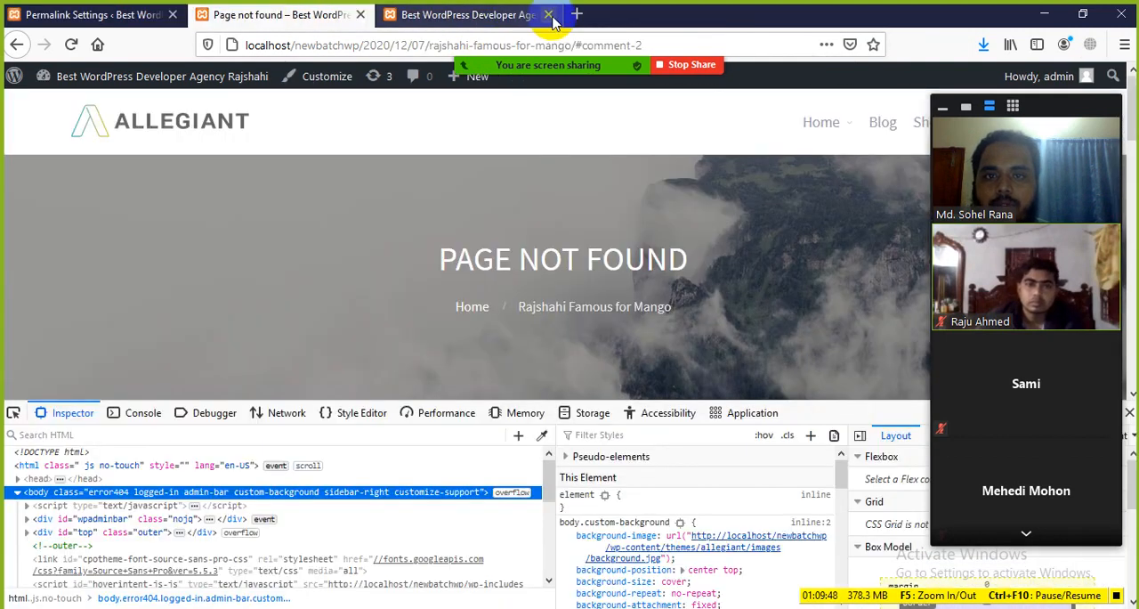
{"action": "mouse_move", "coordinate": [563, 58]}
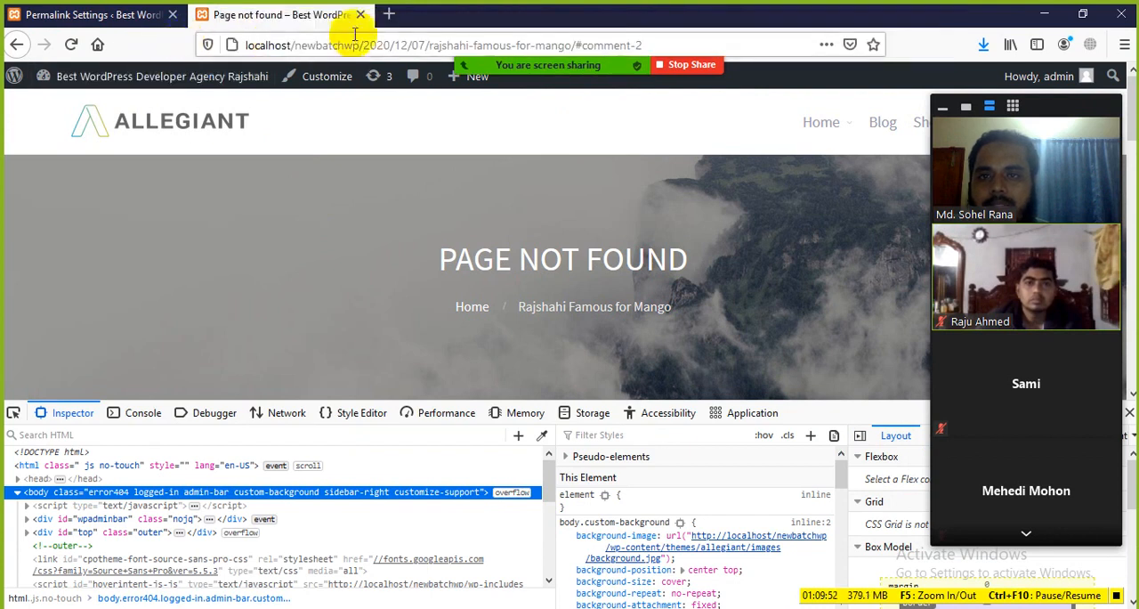
{"action": "mouse_move", "coordinate": [598, 71]}
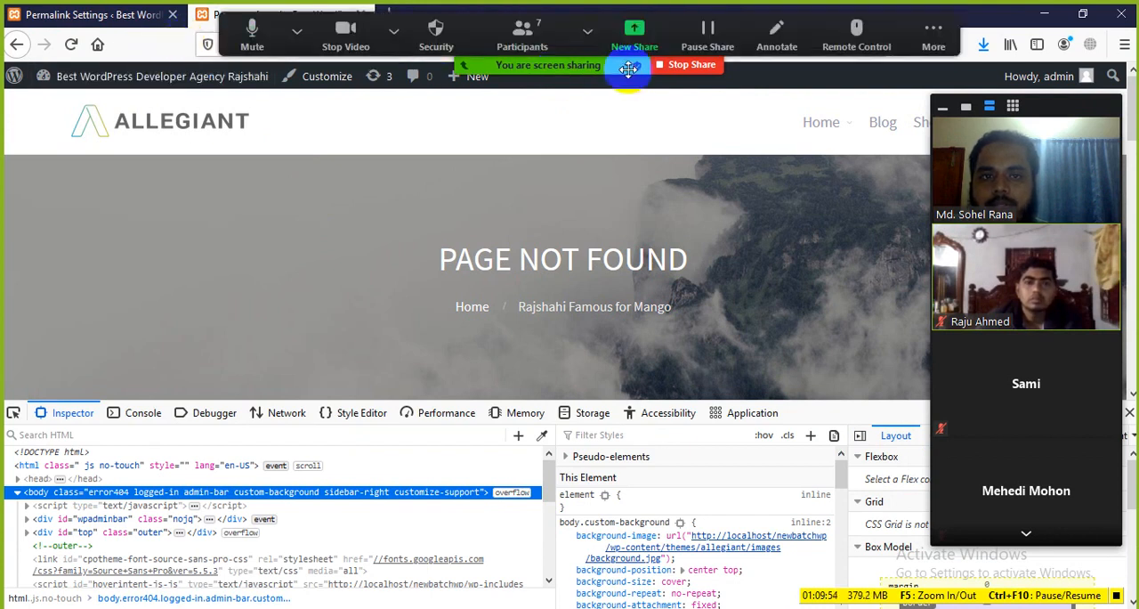
{"action": "left_click_drag", "start_coordinate": [628, 70], "coordinate": [498, 370]}
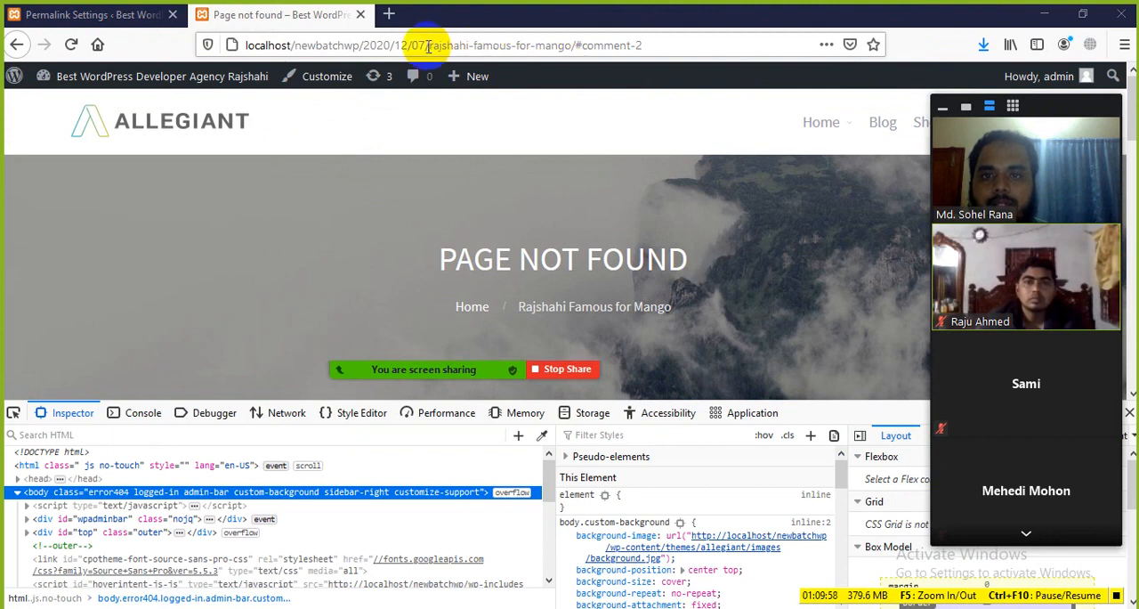
Reload the Rajshahi Famous for Mango post's dated URL to check how it responds under the Plain structure
{"action": "left_click", "coordinate": [480, 48]}
{"action": "left_click", "coordinate": [143, 201]}
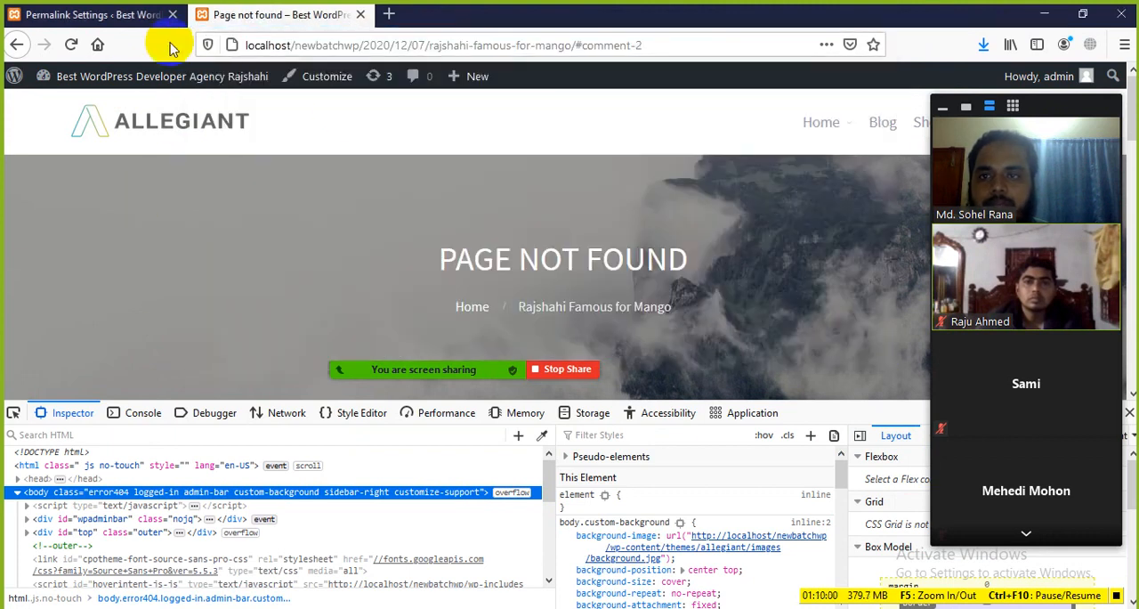
{"action": "left_click", "coordinate": [72, 44]}
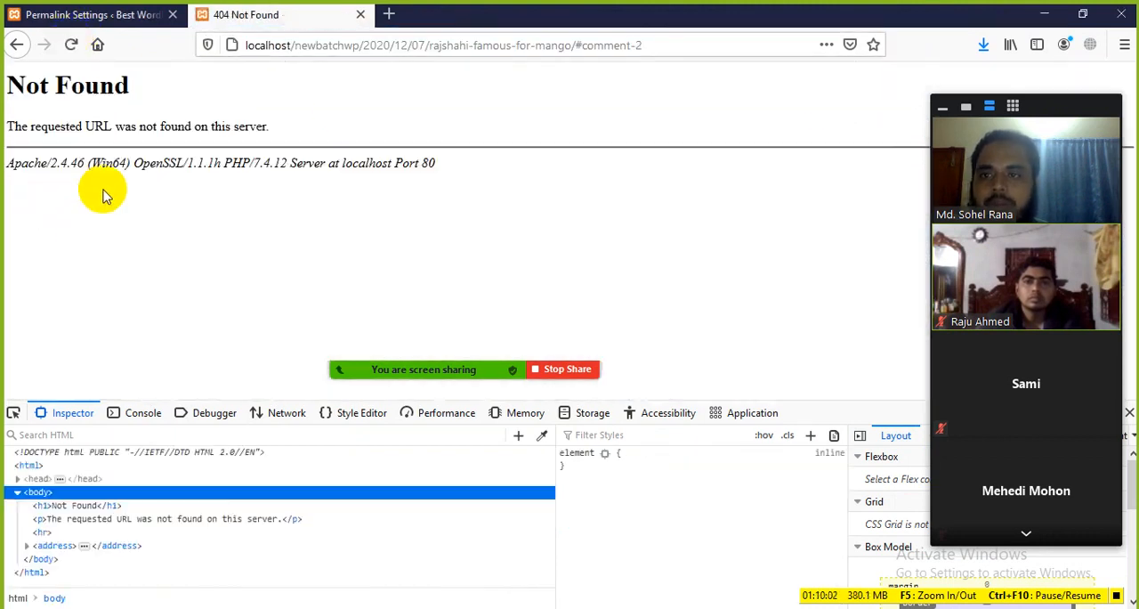
{"action": "left_click_drag", "start_coordinate": [8, 55], "coordinate": [369, 183]}
{"action": "left_click", "coordinate": [495, 142]}
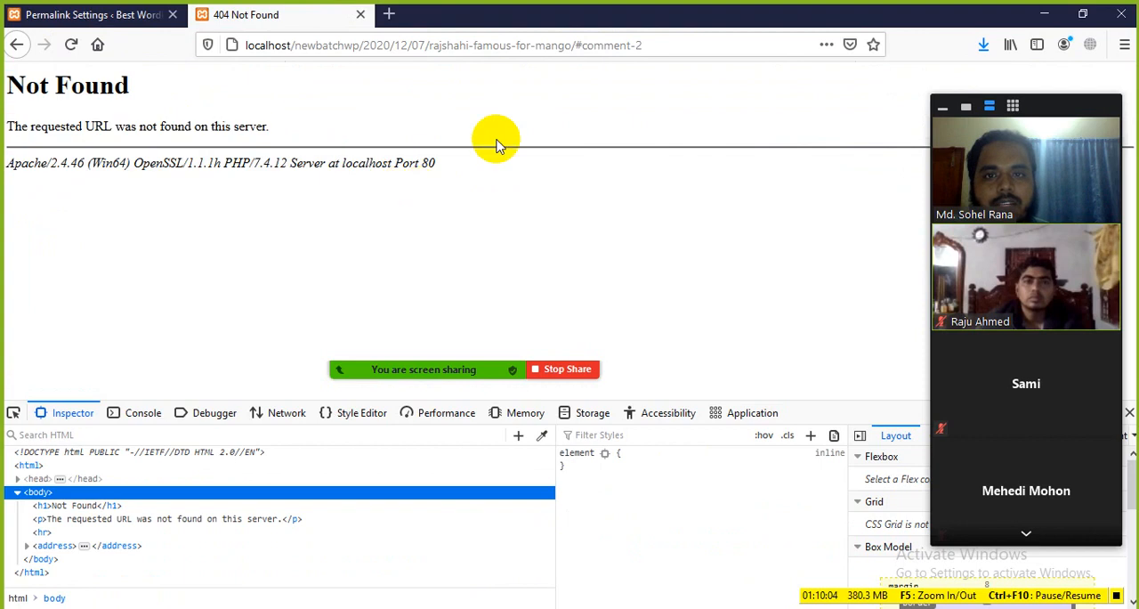
Change the permalink structure to Day and name and save the changes
{"action": "left_click", "coordinate": [133, 15]}
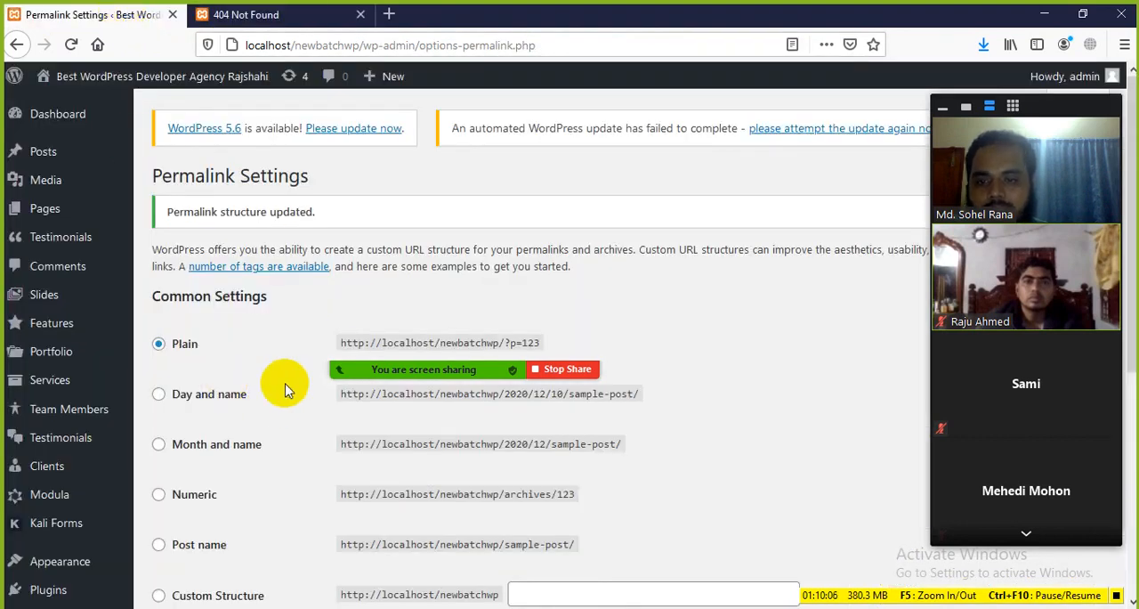
{"action": "scroll", "coordinate": [289, 382], "scroll_direction": "down", "scroll_amount": 2}
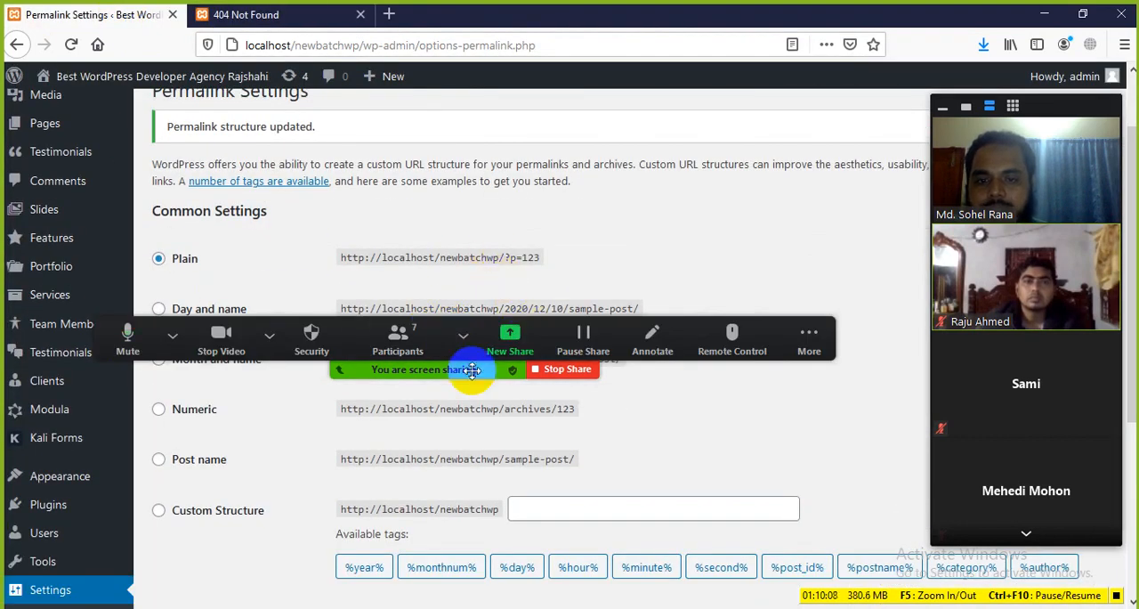
{"action": "left_click_drag", "start_coordinate": [471, 370], "coordinate": [771, 478]}
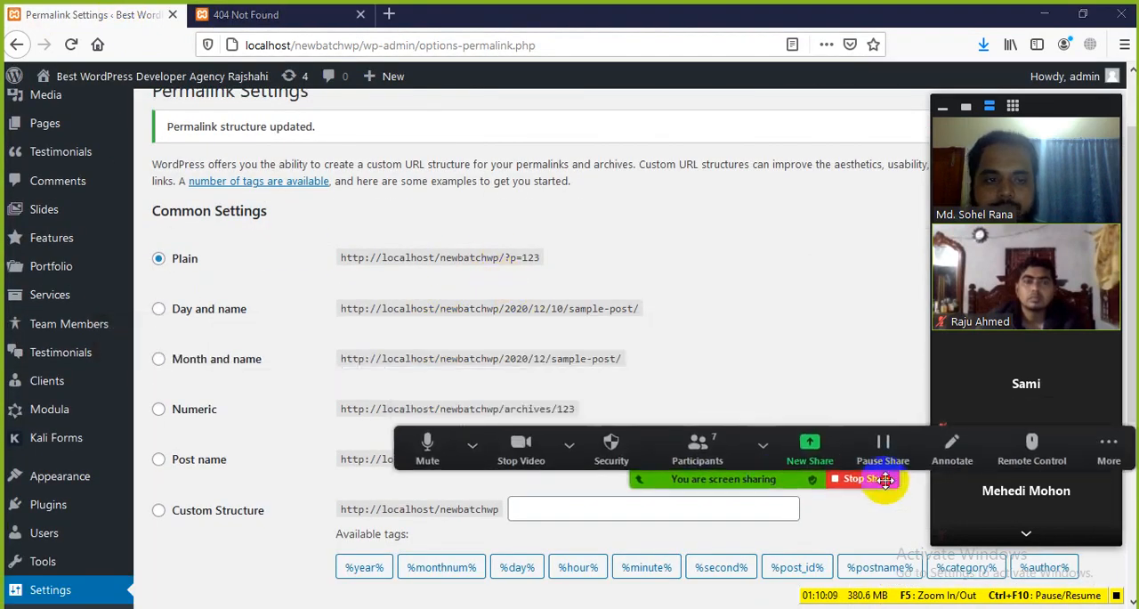
{"action": "left_click", "coordinate": [166, 312]}
{"action": "scroll", "coordinate": [239, 326], "scroll_direction": "down", "scroll_amount": 1}
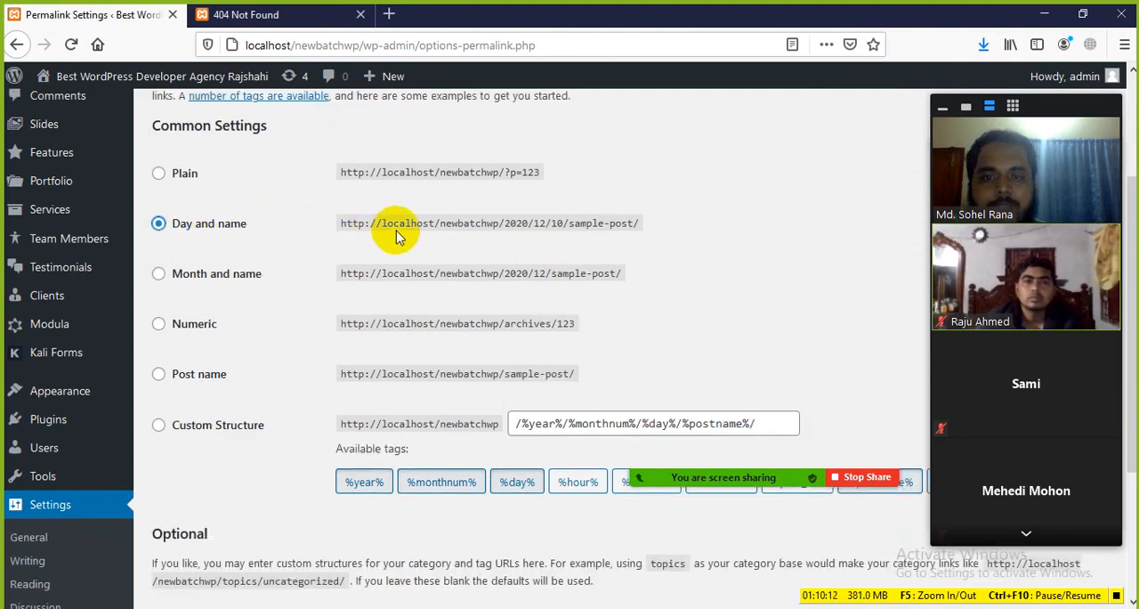
{"action": "scroll", "coordinate": [260, 534], "scroll_direction": "down", "scroll_amount": 5}
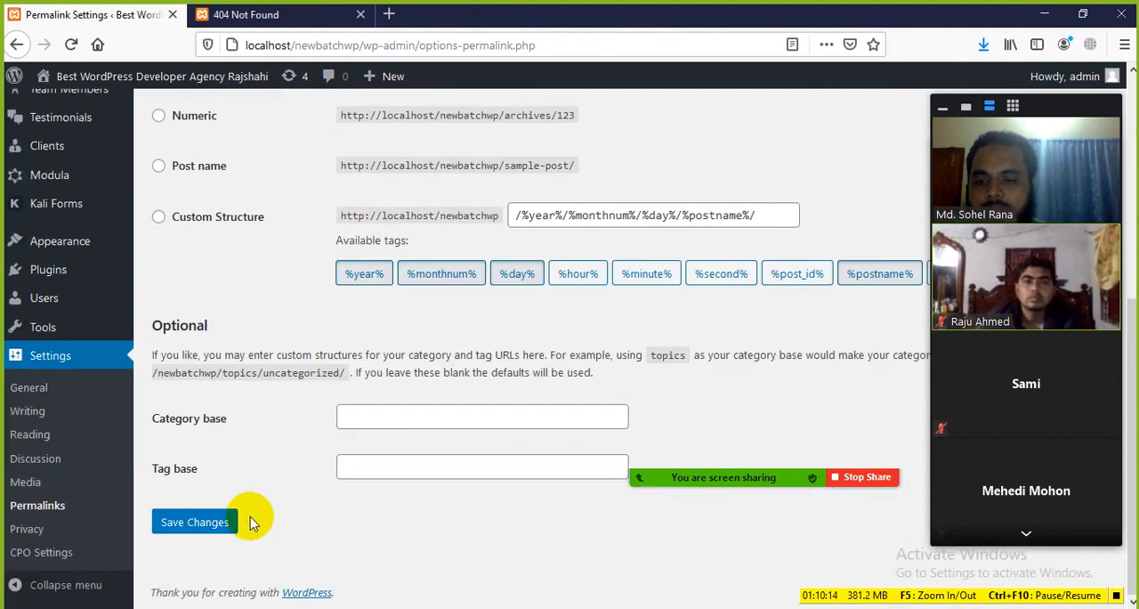
{"action": "left_click", "coordinate": [198, 523]}
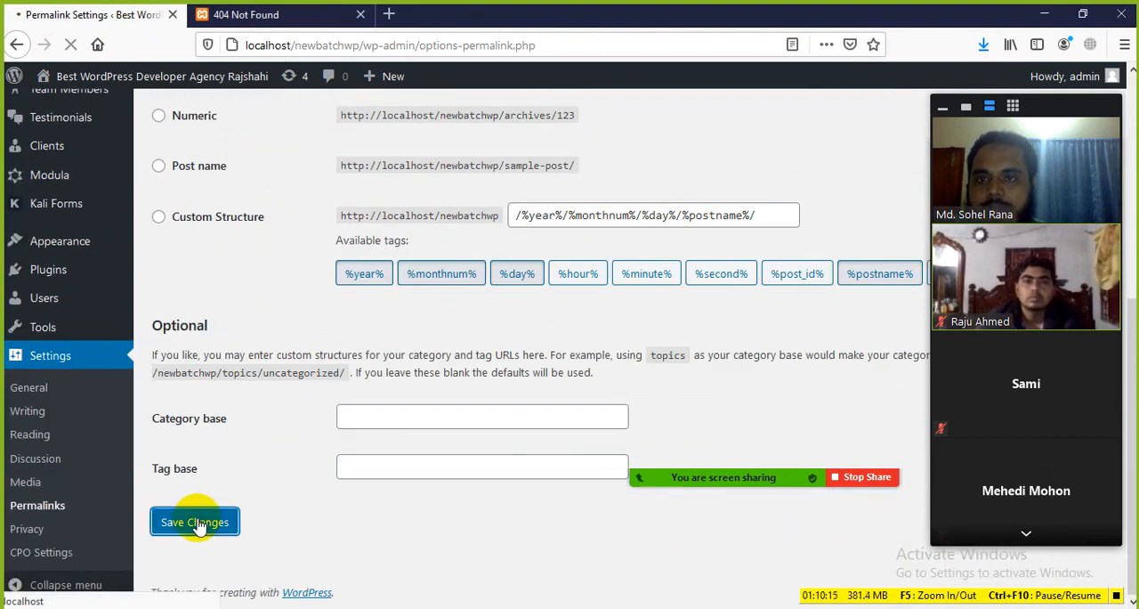
Reload the Rajshahi Famous for Mango post and examine the date and post name parts of its URL
{"action": "left_click", "coordinate": [245, 16]}
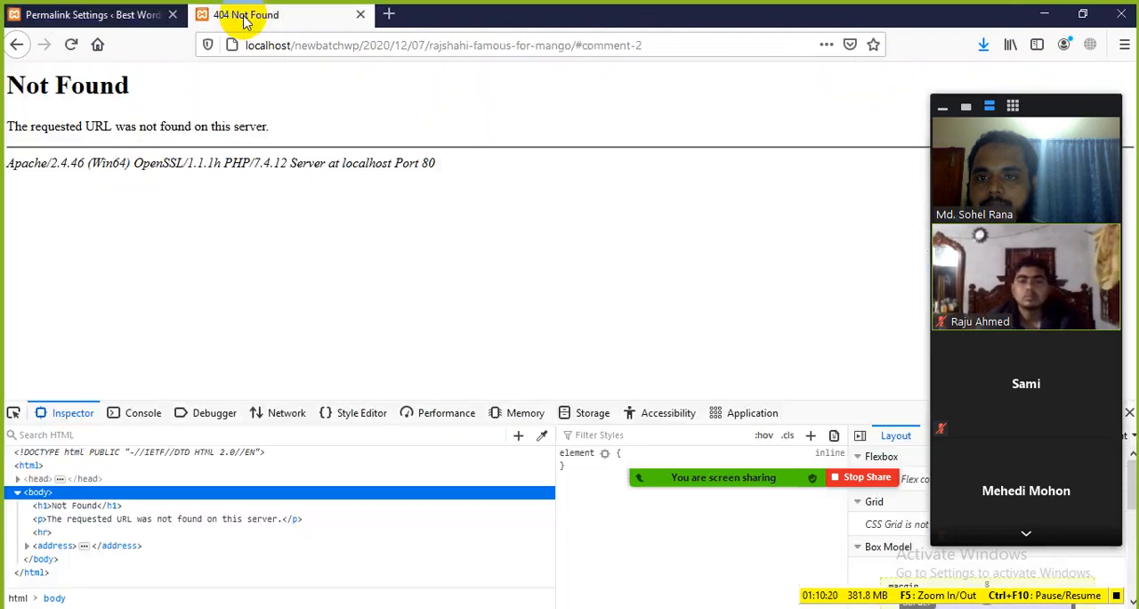
{"action": "left_click", "coordinate": [70, 45]}
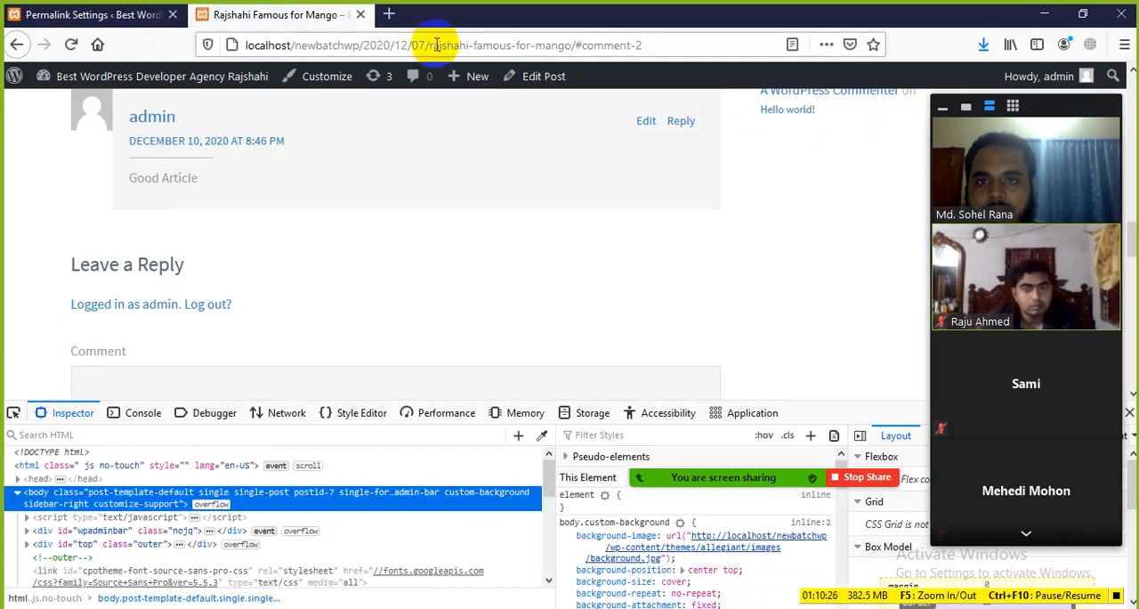
{"action": "left_click_drag", "start_coordinate": [428, 46], "coordinate": [628, 50]}
{"action": "left_click", "coordinate": [12, 212]}
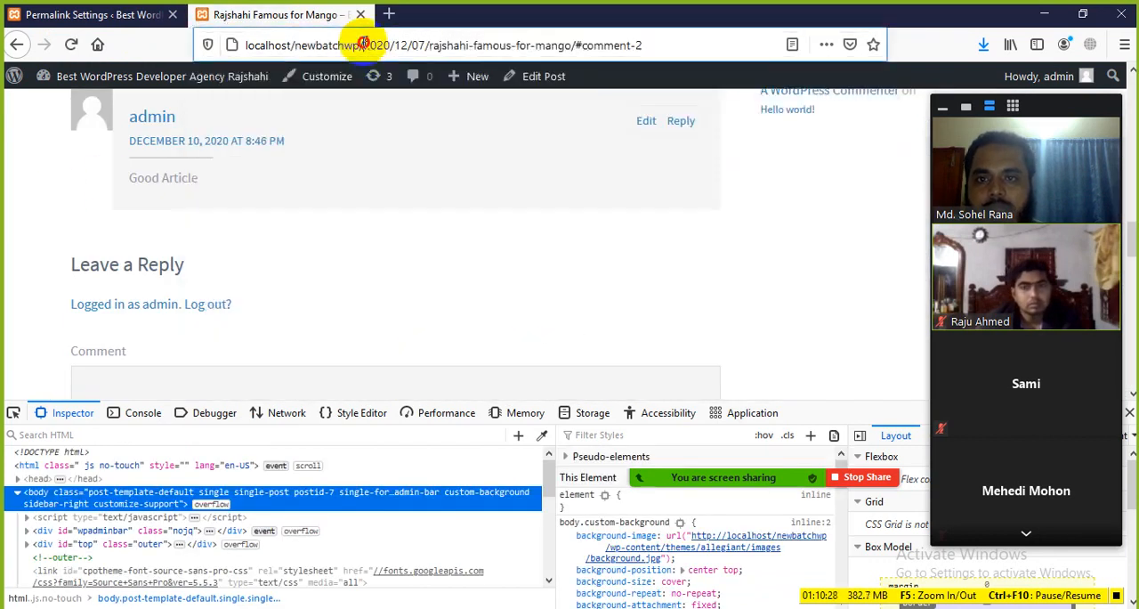
{"action": "left_click_drag", "start_coordinate": [360, 45], "coordinate": [462, 45]}
Change the permalink structure to Month and name and save the changes
{"action": "left_click", "coordinate": [124, 14]}
{"action": "scroll", "coordinate": [222, 334], "scroll_direction": "down", "scroll_amount": 3}
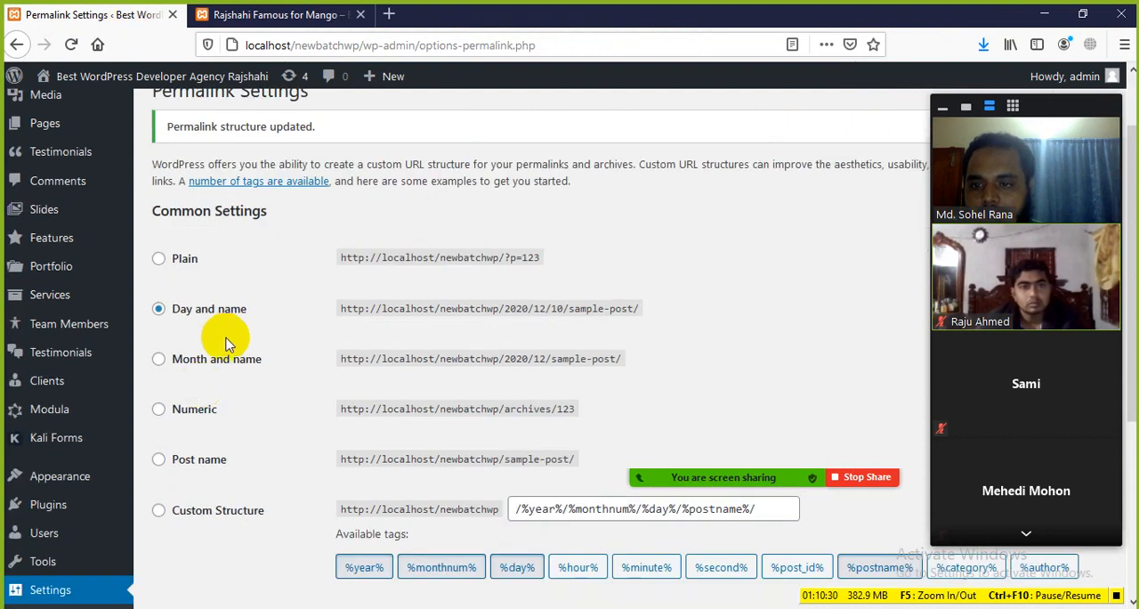
{"action": "scroll", "coordinate": [224, 361], "scroll_direction": "down", "scroll_amount": 2}
{"action": "left_click", "coordinate": [159, 189]}
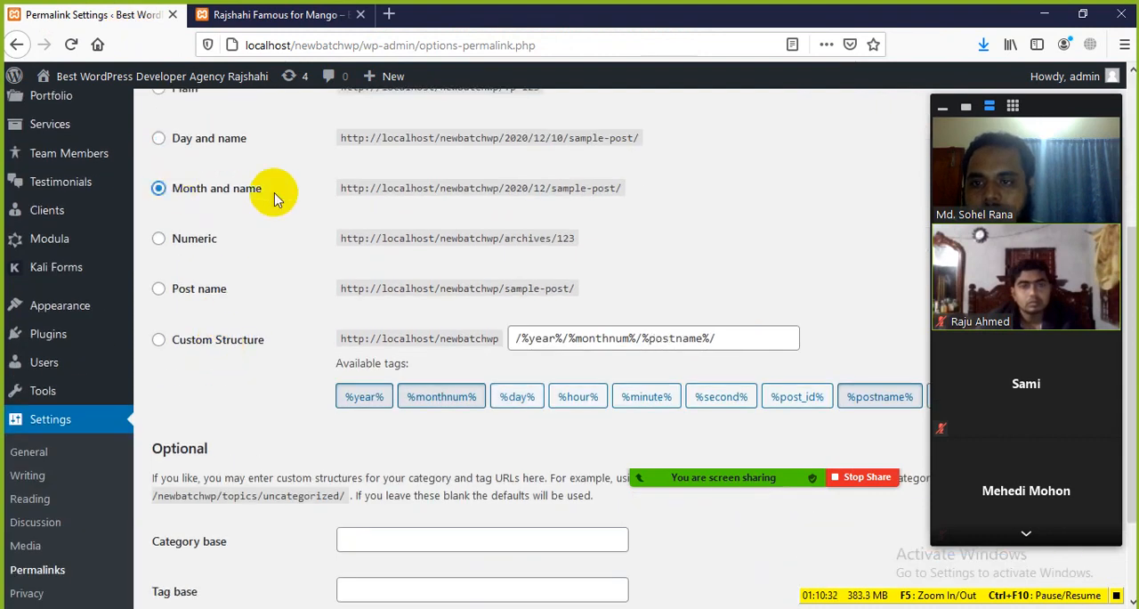
{"action": "scroll", "coordinate": [248, 501], "scroll_direction": "down", "scroll_amount": 3}
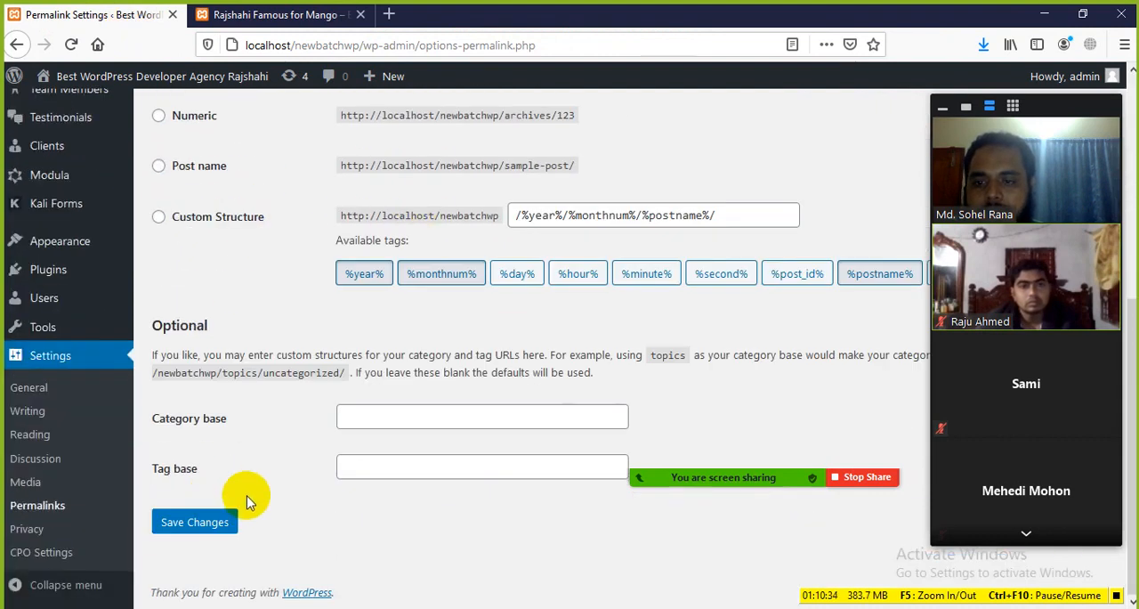
{"action": "left_click", "coordinate": [184, 527]}
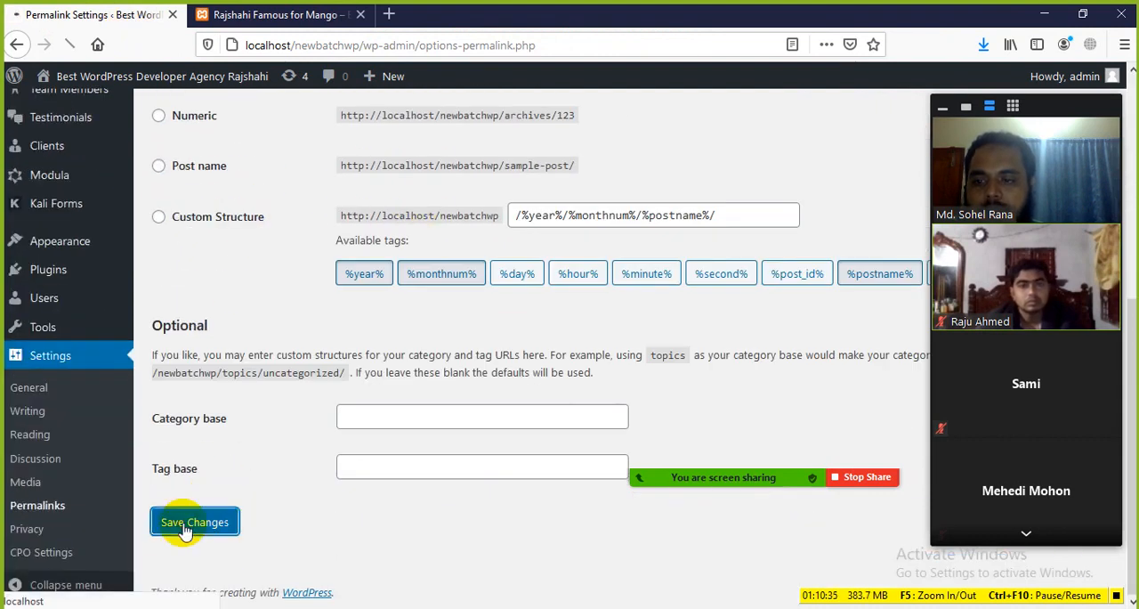
Reload the mango post and examine the year, month and post name in its URL
{"action": "left_click", "coordinate": [313, 16]}
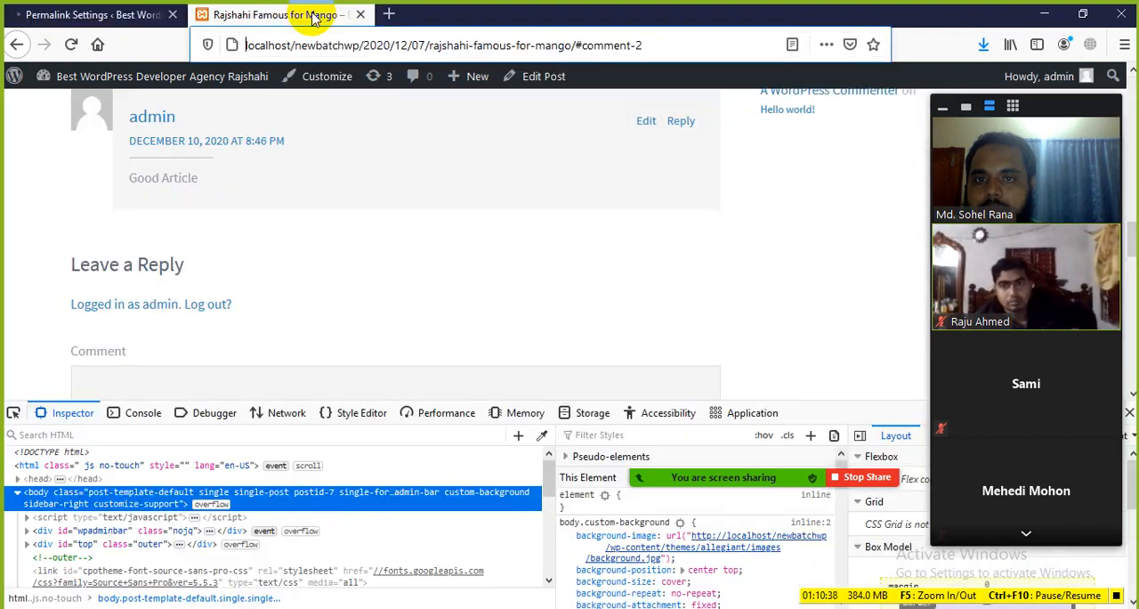
{"action": "left_click", "coordinate": [72, 44]}
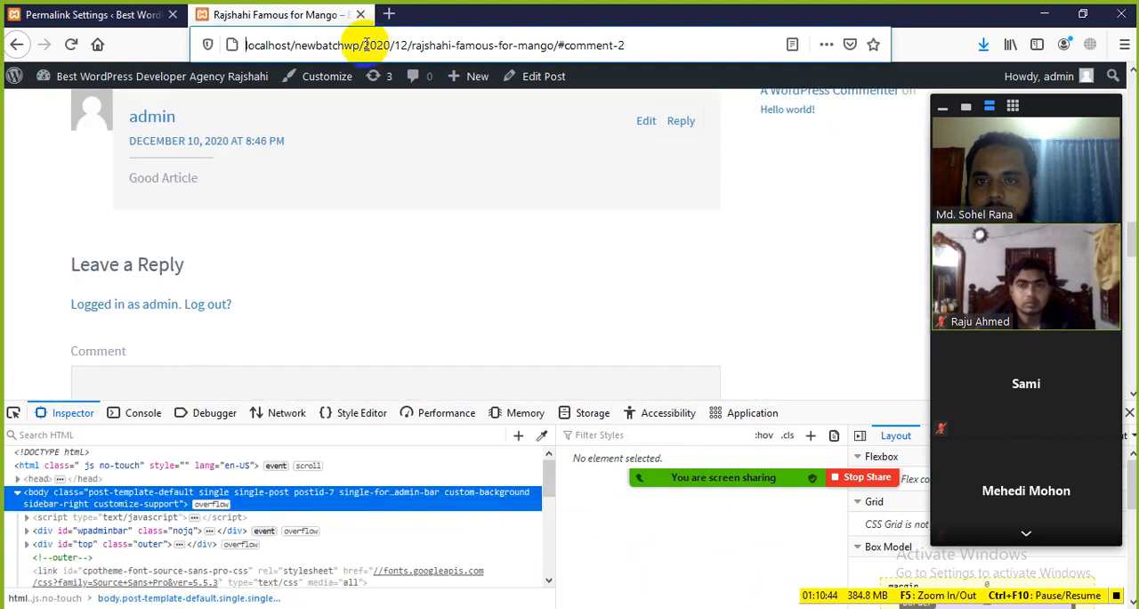
{"action": "left_click_drag", "start_coordinate": [362, 45], "coordinate": [559, 45]}
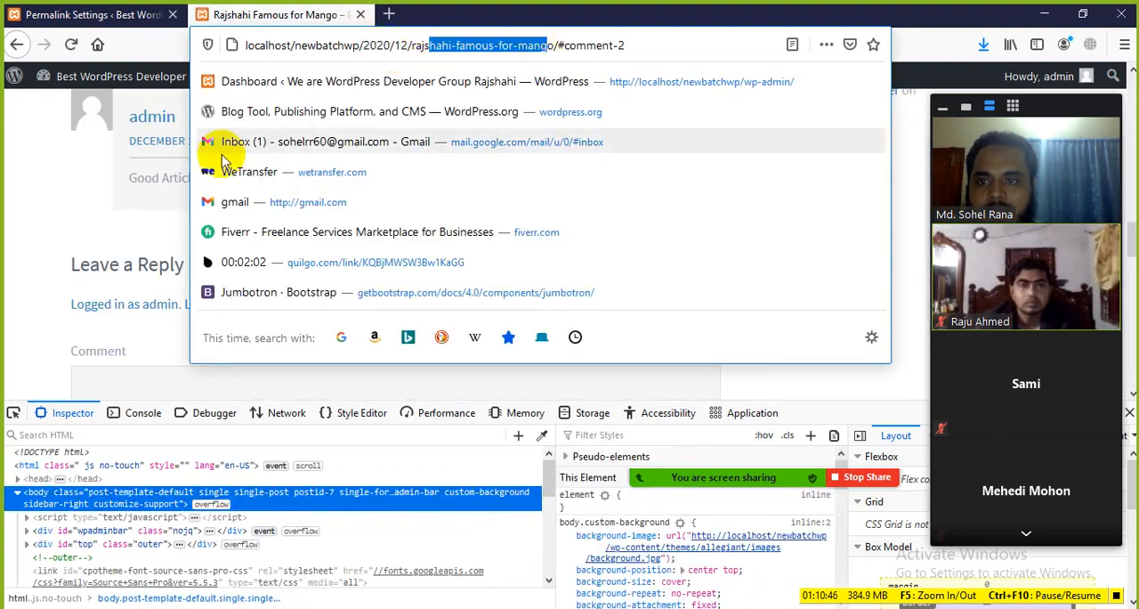
{"action": "left_click", "coordinate": [128, 207]}
{"action": "scroll", "coordinate": [264, 214], "scroll_direction": "up", "scroll_amount": 3}
Change the permalink structure to Numeric and save the changes
{"action": "left_click", "coordinate": [105, 19]}
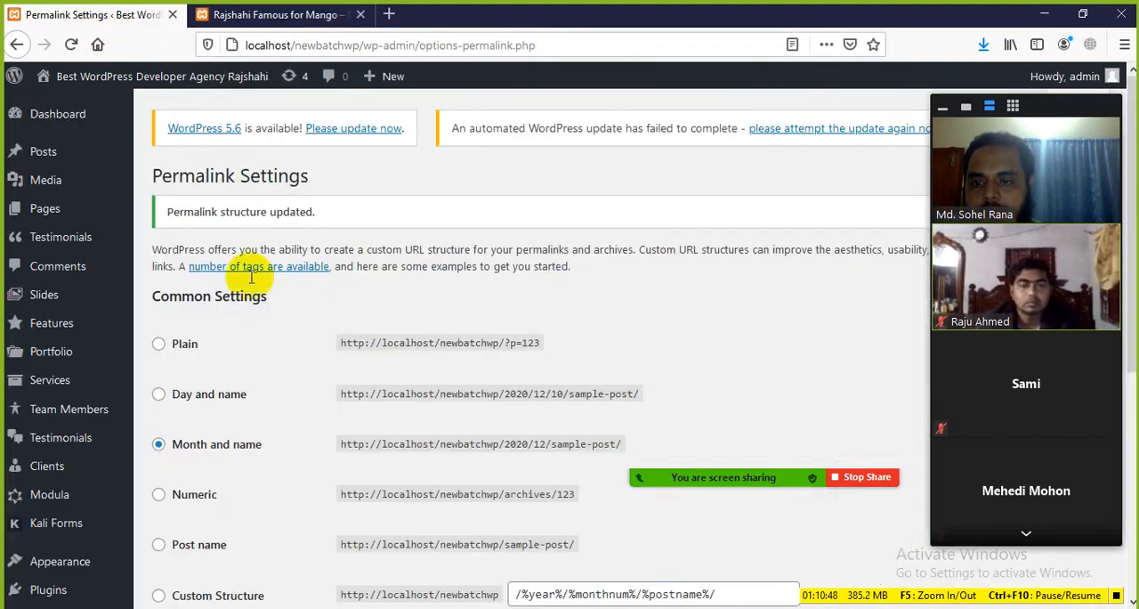
{"action": "scroll", "coordinate": [222, 410], "scroll_direction": "down", "scroll_amount": 1}
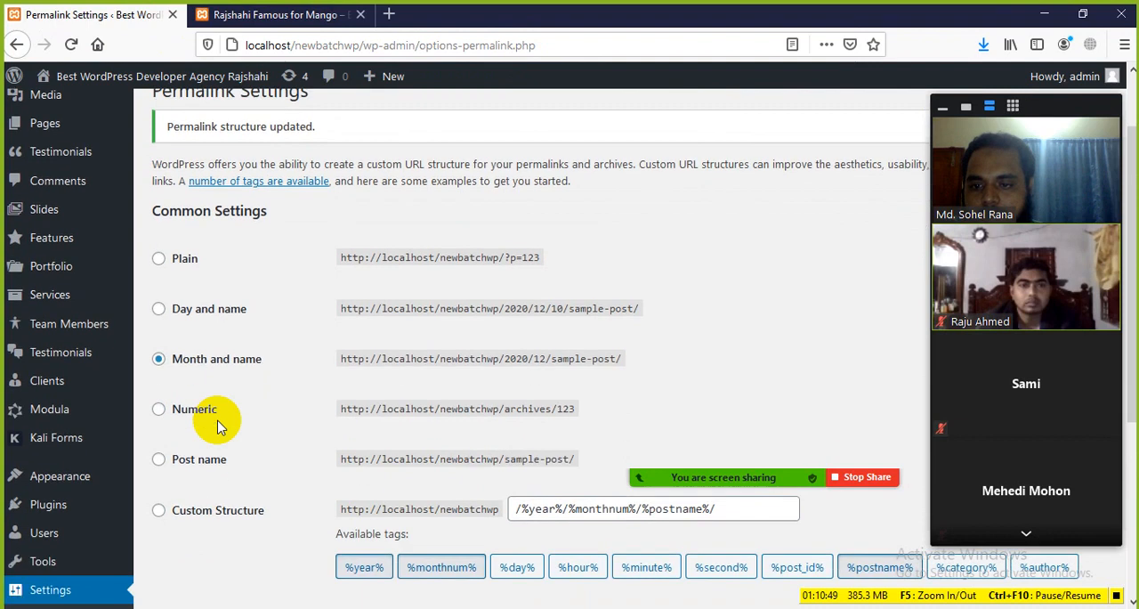
{"action": "left_click", "coordinate": [161, 409]}
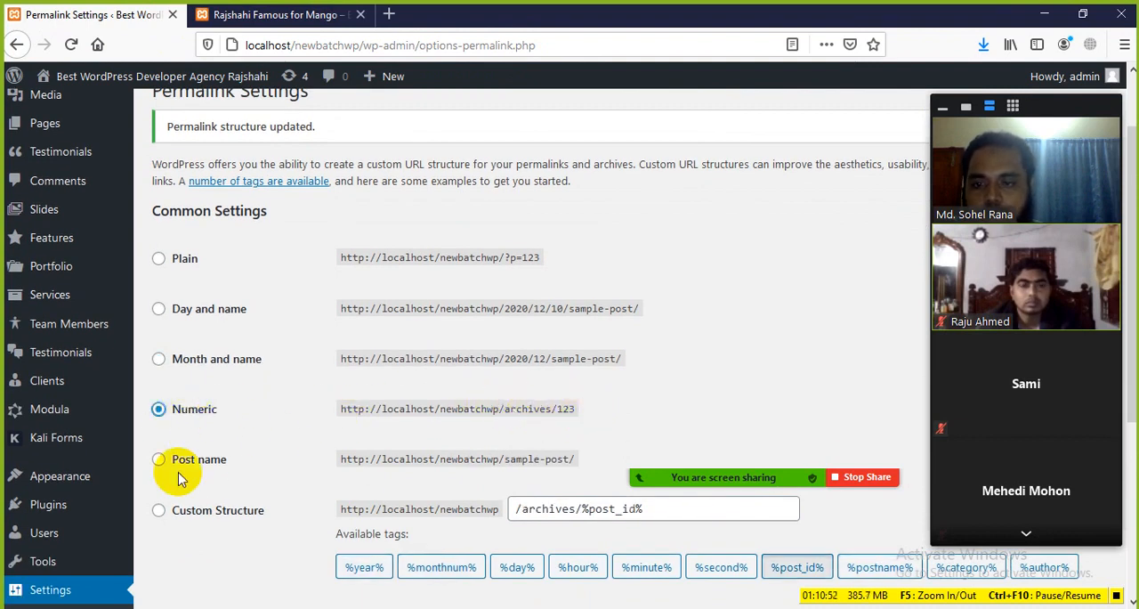
{"action": "scroll", "coordinate": [183, 472], "scroll_direction": "down", "scroll_amount": 3}
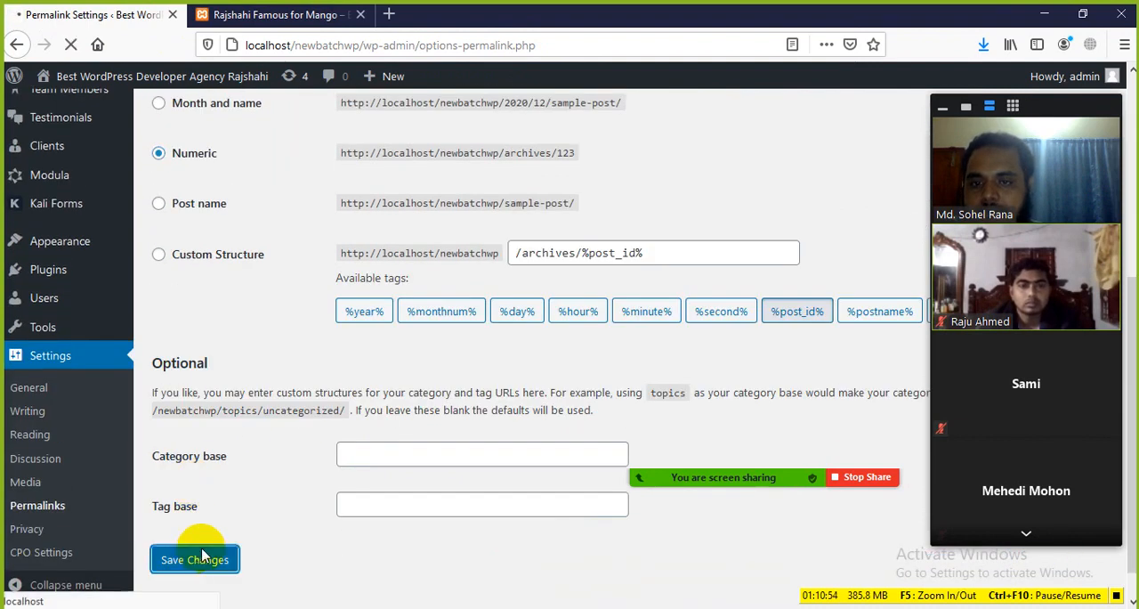
Reload the mango post and examine the archives path and post ID in its URL
{"action": "left_click", "coordinate": [270, 13]}
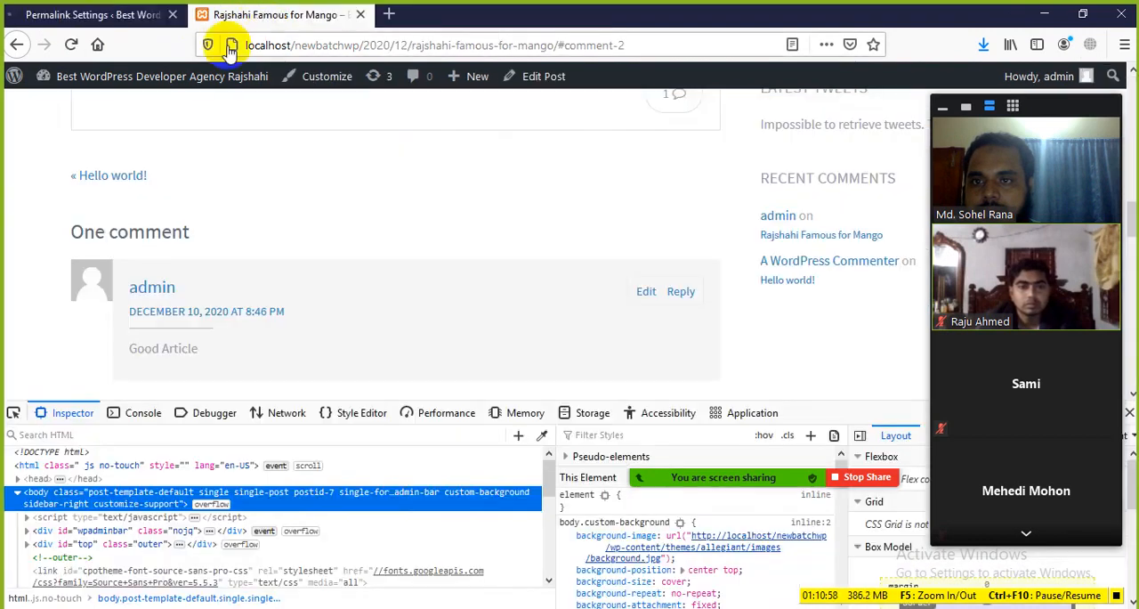
{"action": "left_click", "coordinate": [72, 46]}
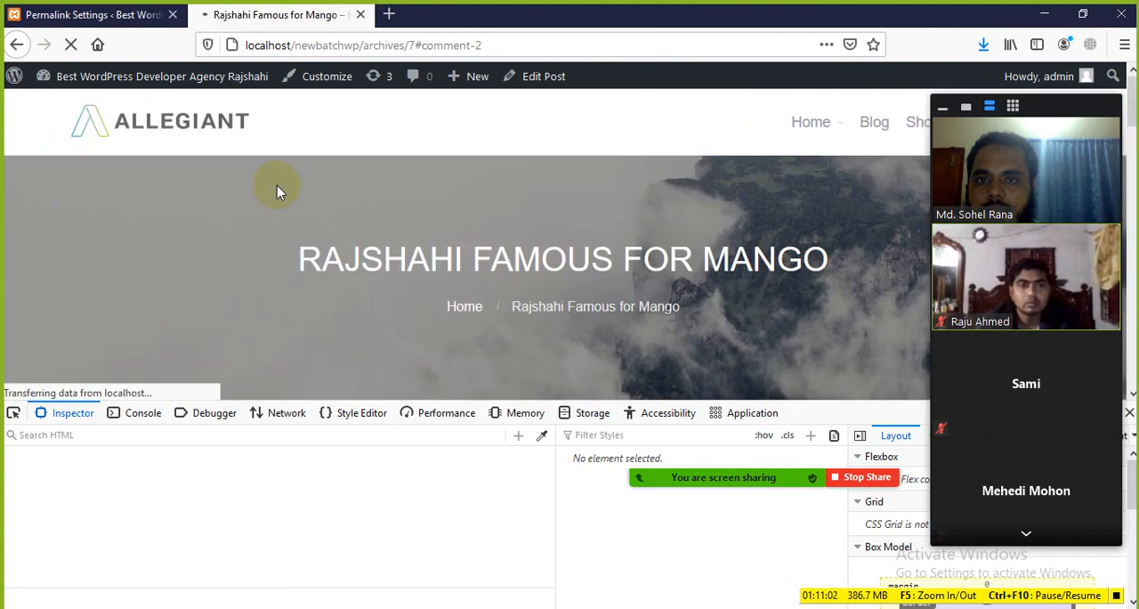
{"action": "scroll", "coordinate": [364, 250], "scroll_direction": "up", "scroll_amount": 10}
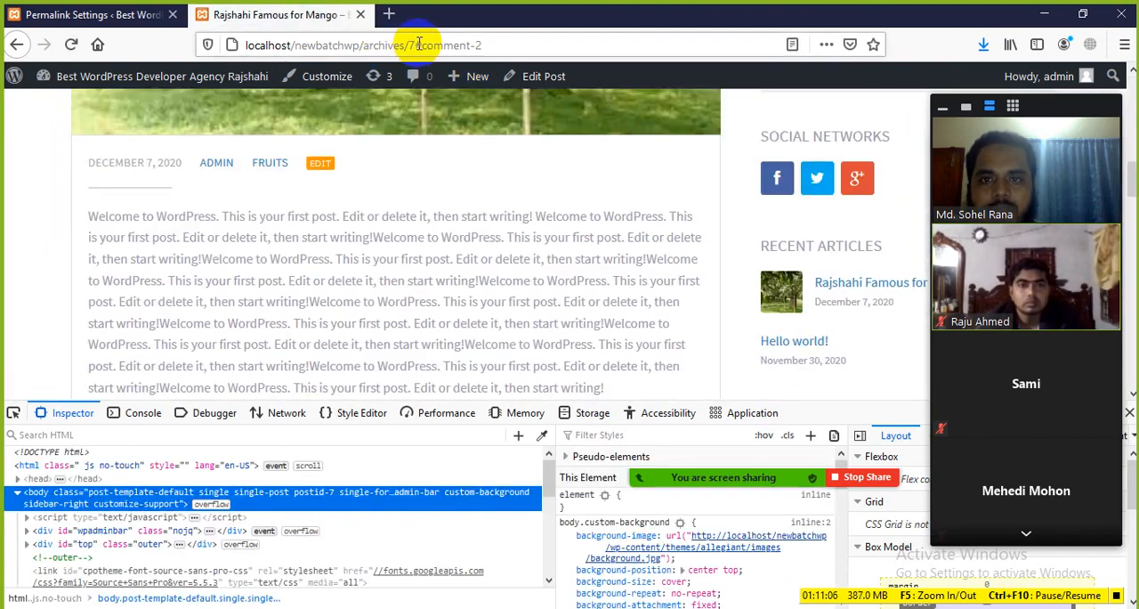
{"action": "left_click", "coordinate": [516, 43]}
{"action": "left_click", "coordinate": [62, 244]}
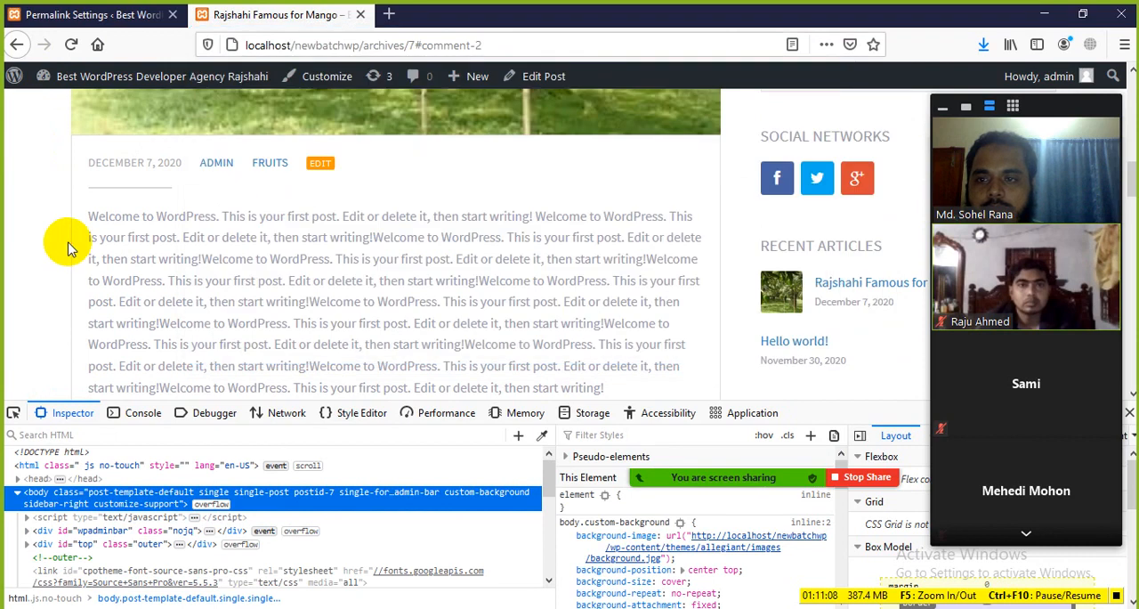
{"action": "scroll", "coordinate": [299, 279], "scroll_direction": "up", "scroll_amount": 5}
{"action": "scroll", "coordinate": [299, 279], "scroll_direction": "down", "scroll_amount": 3}
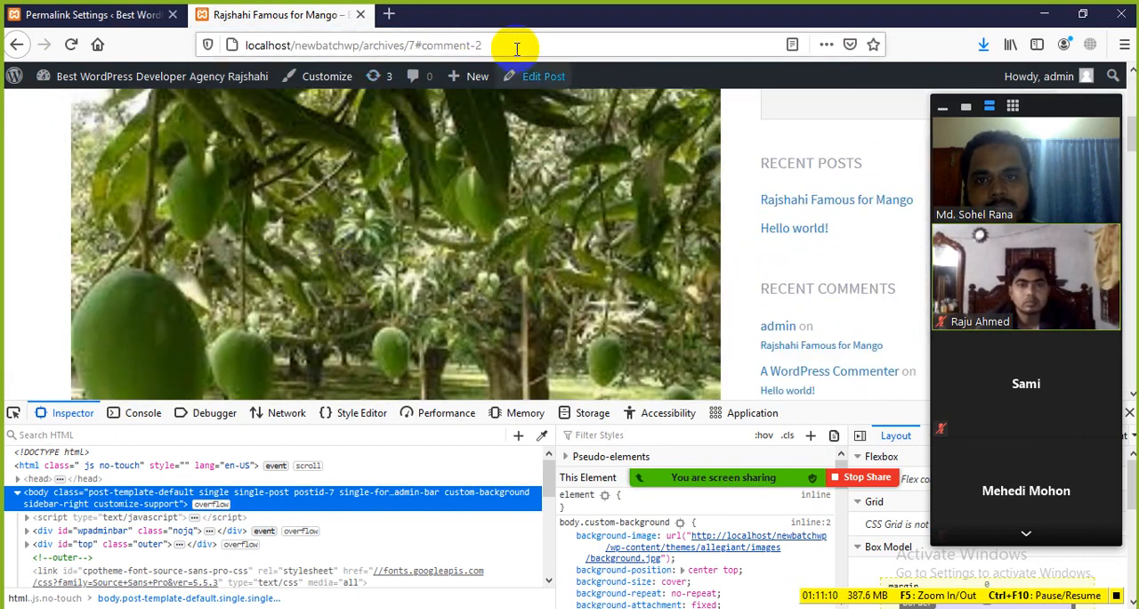
{"action": "left_click", "coordinate": [460, 43]}
{"action": "left_click", "coordinate": [18, 190]}
Change the permalink structure to Post name, save the changes and reload the mango post
{"action": "left_click", "coordinate": [71, 15]}
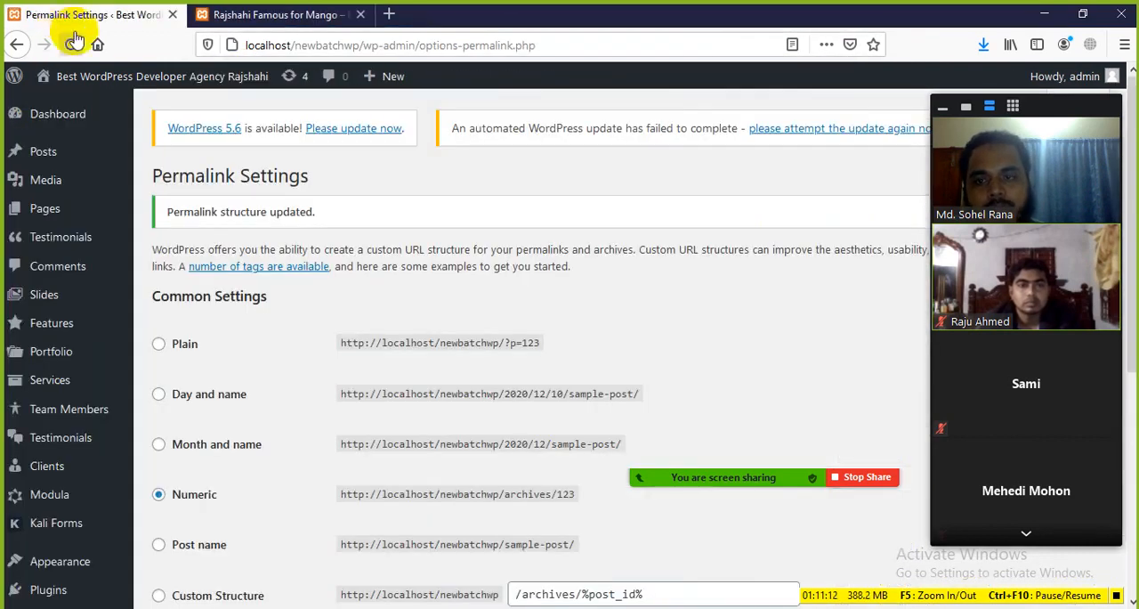
{"action": "scroll", "coordinate": [271, 296], "scroll_direction": "down", "scroll_amount": 3}
{"action": "left_click", "coordinate": [172, 288]}
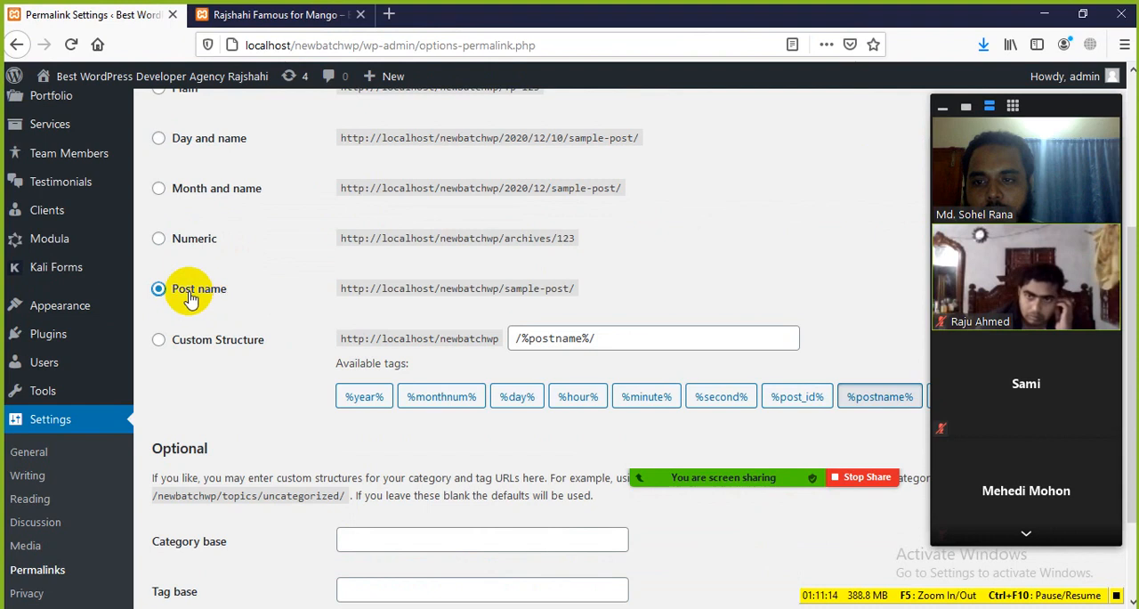
{"action": "scroll", "coordinate": [498, 303], "scroll_direction": "down", "scroll_amount": 3}
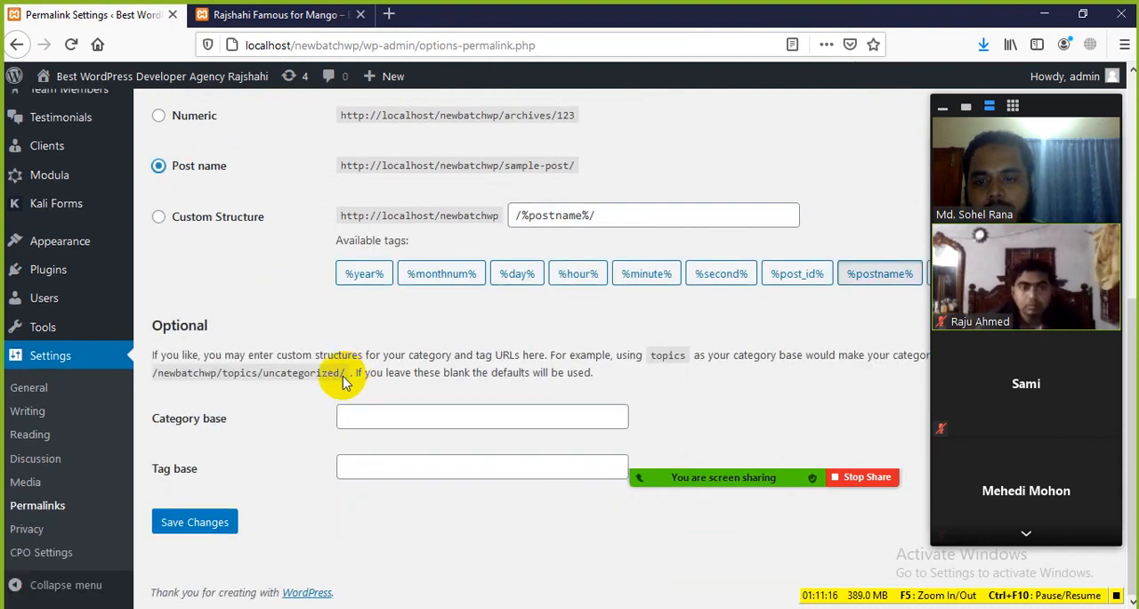
{"action": "left_click", "coordinate": [185, 525]}
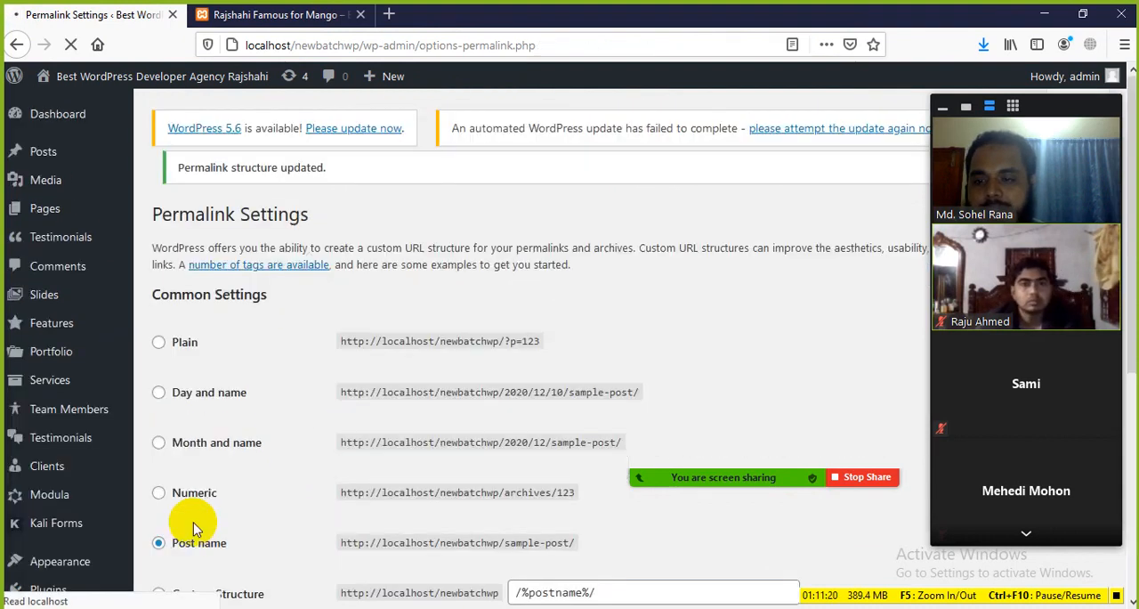
{"action": "left_click", "coordinate": [260, 11]}
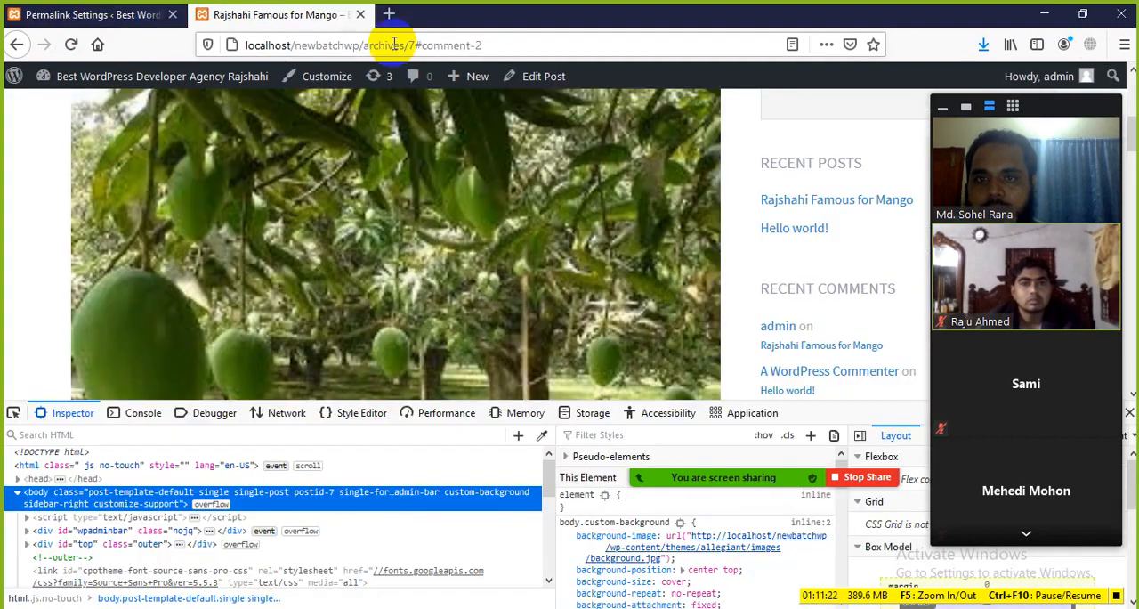
{"action": "left_click", "coordinate": [73, 44]}
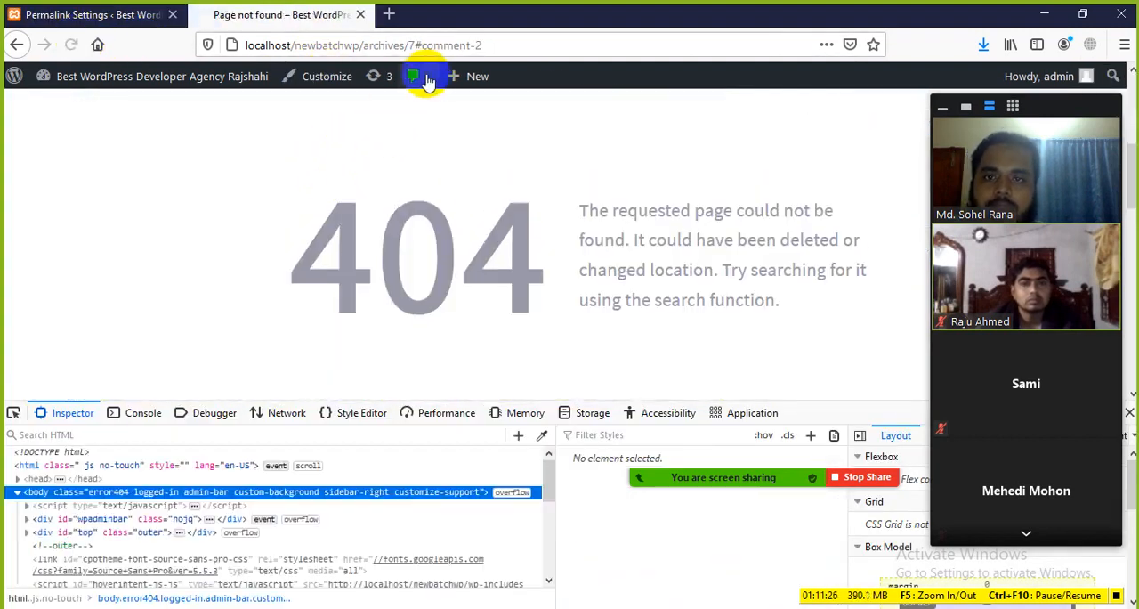
Change the permalink structure to Custom Structure with /%postname%/ and save the changes
{"action": "left_click", "coordinate": [41, 16]}
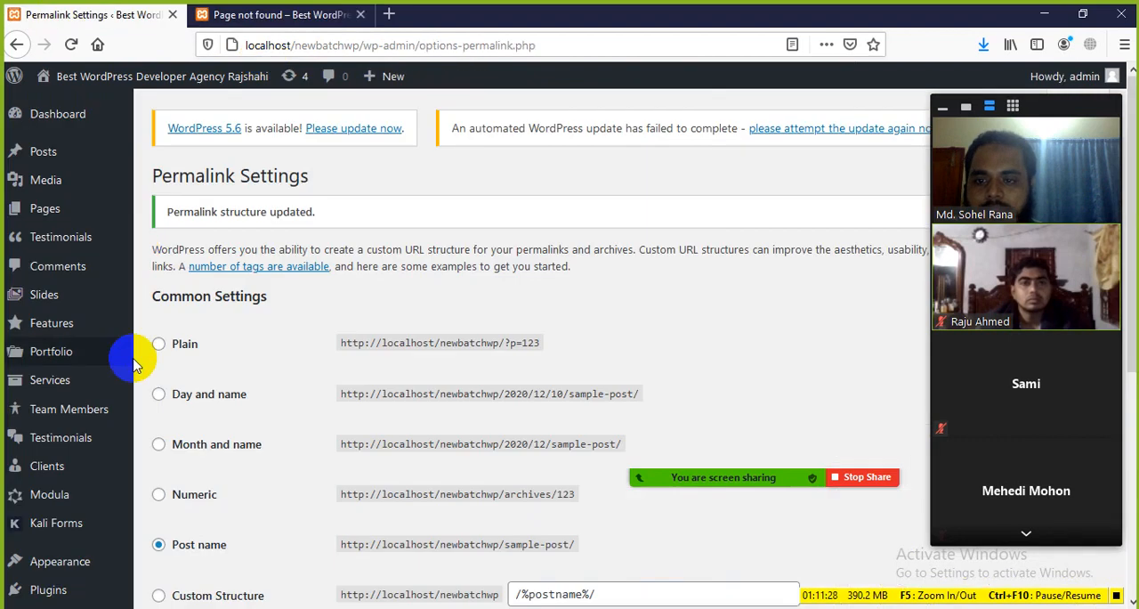
{"action": "scroll", "coordinate": [203, 427], "scroll_direction": "down", "scroll_amount": 2}
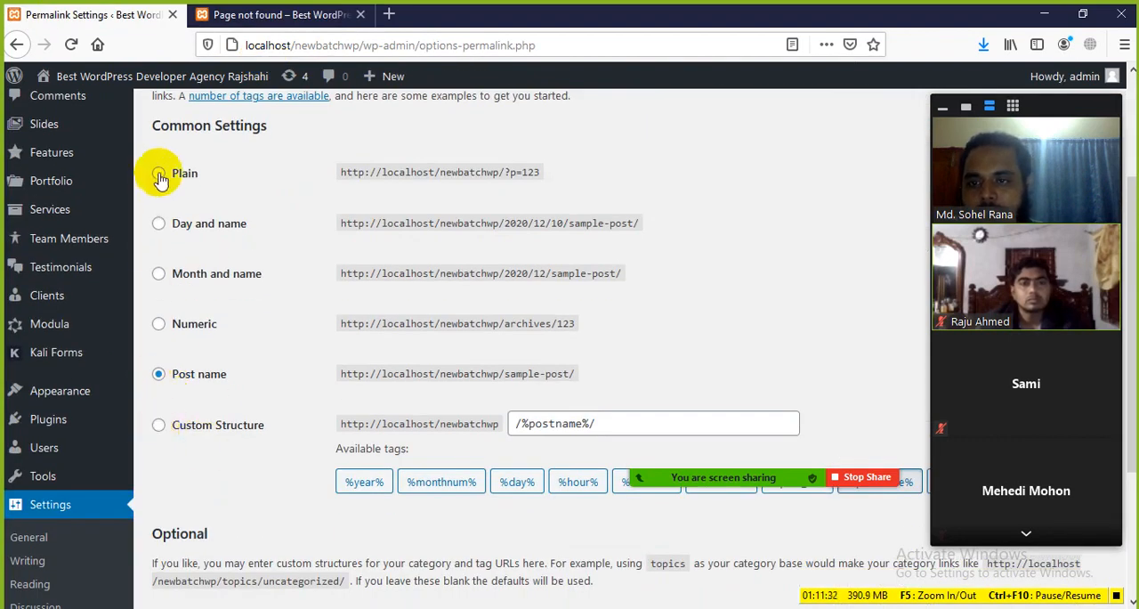
{"action": "scroll", "coordinate": [182, 427], "scroll_direction": "down", "scroll_amount": 3}
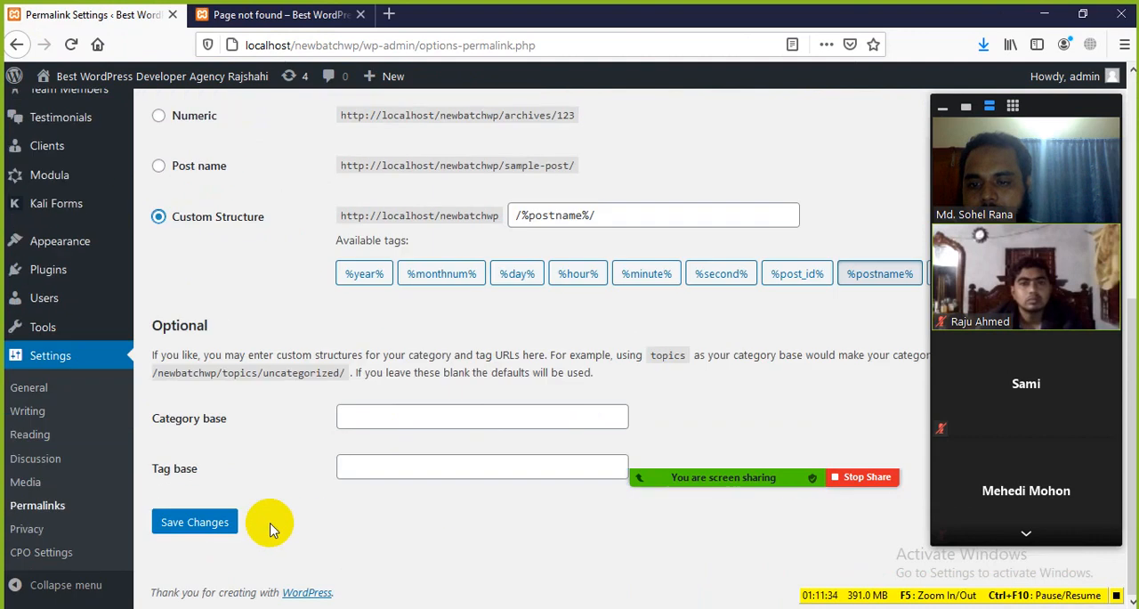
{"action": "left_click", "coordinate": [200, 521]}
Reload the mango post's page and remove /archives/7#comment-2 from its address
{"action": "left_click", "coordinate": [268, 15]}
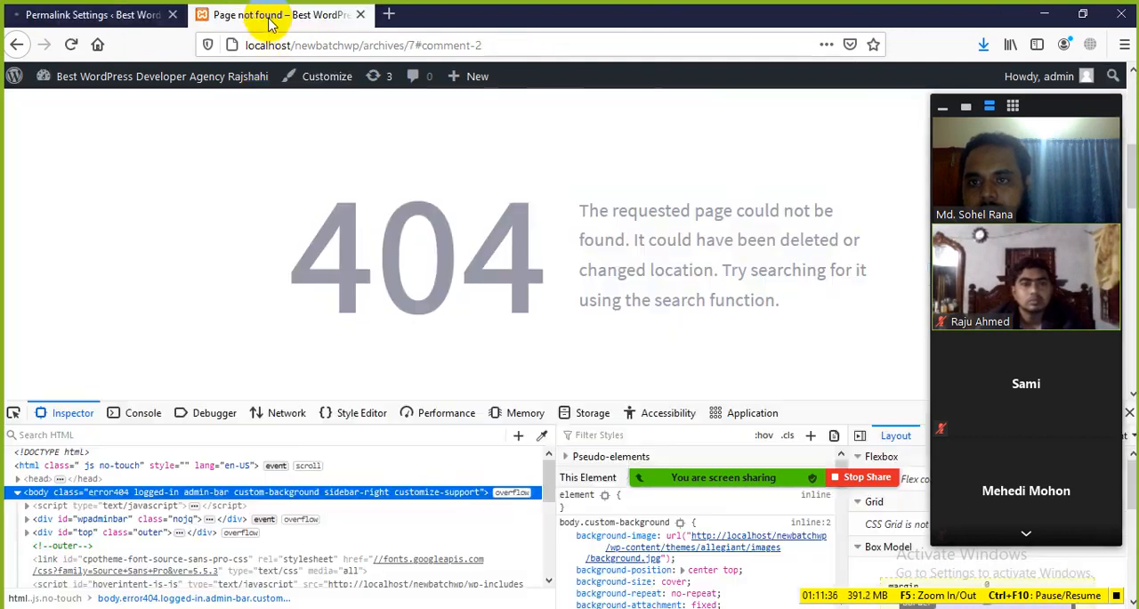
{"action": "left_click", "coordinate": [70, 45]}
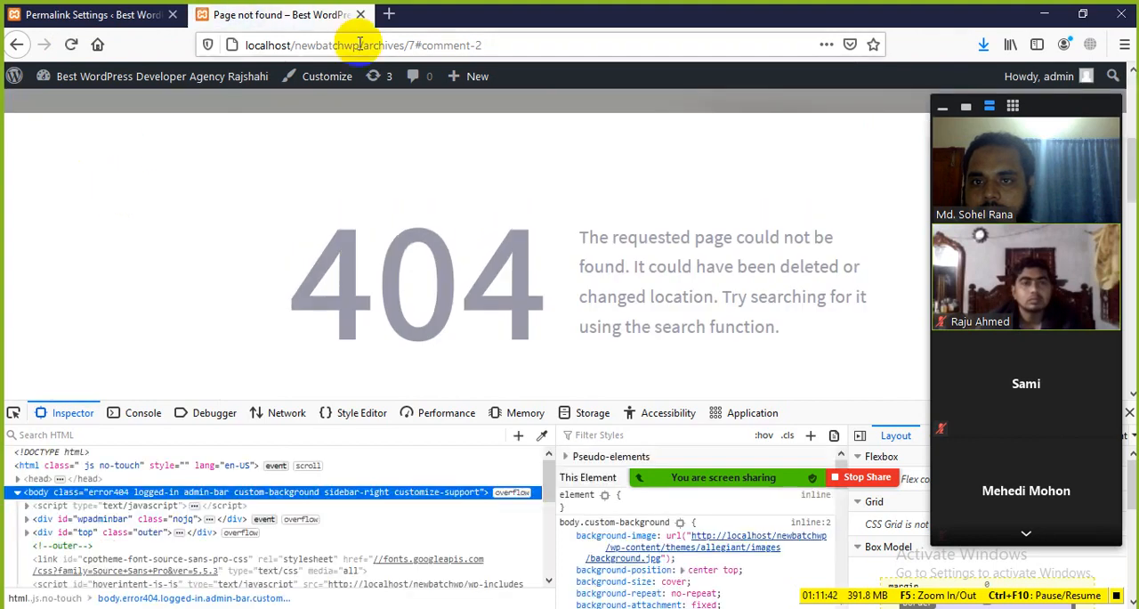
{"action": "left_click_drag", "start_coordinate": [360, 44], "coordinate": [508, 46]}
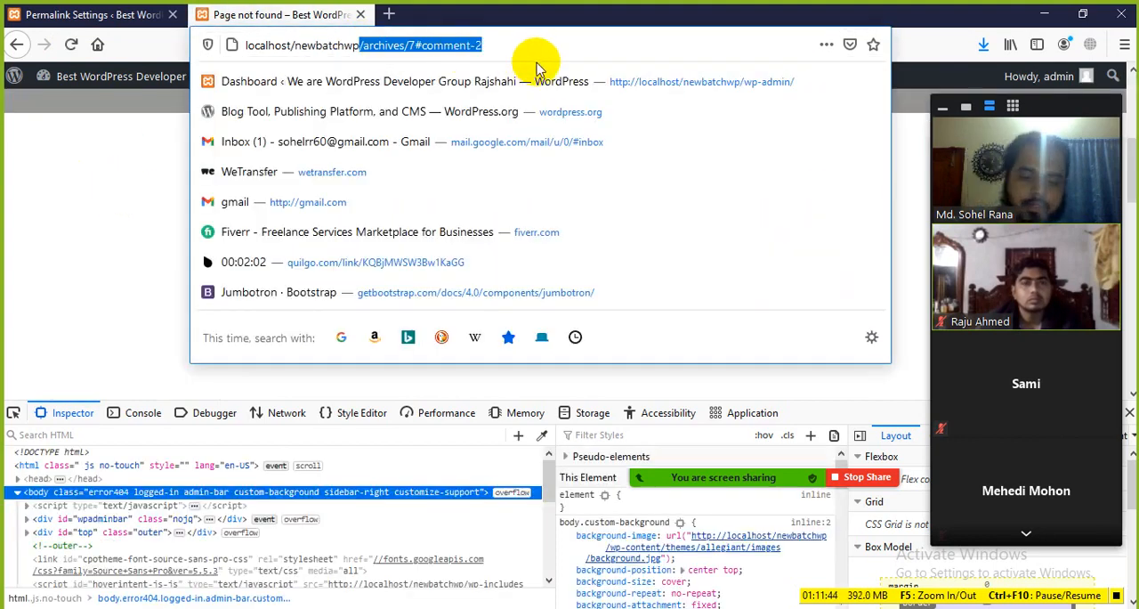
{"action": "key", "text": "BackSpace"}
Change the permalink structure to Day and name and save the changes
{"action": "left_click", "coordinate": [93, 14]}
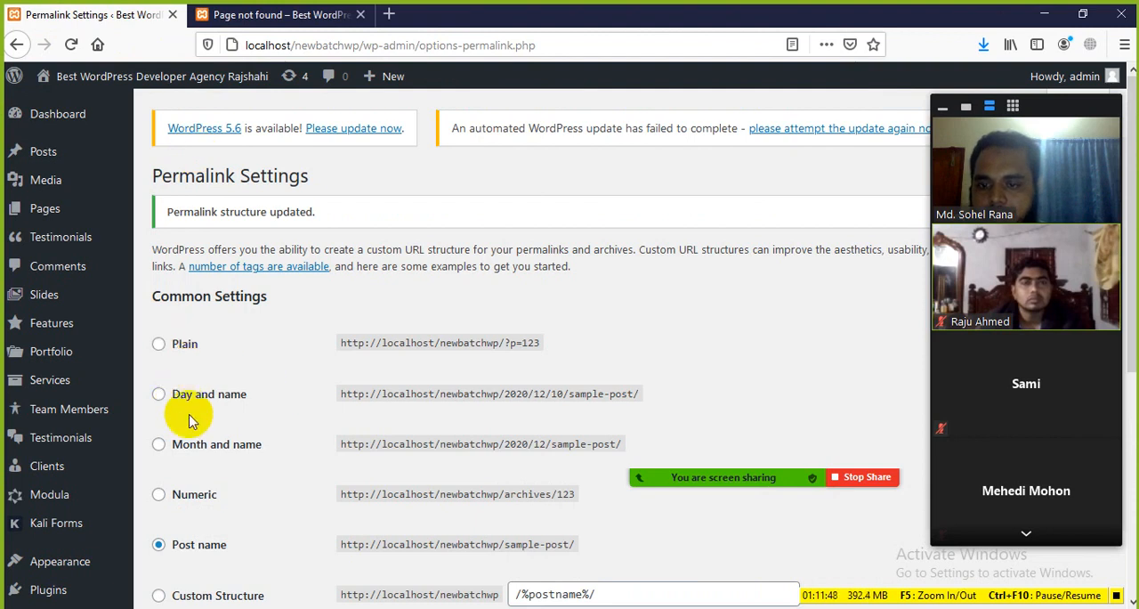
{"action": "scroll", "coordinate": [182, 412], "scroll_direction": "down", "scroll_amount": 5}
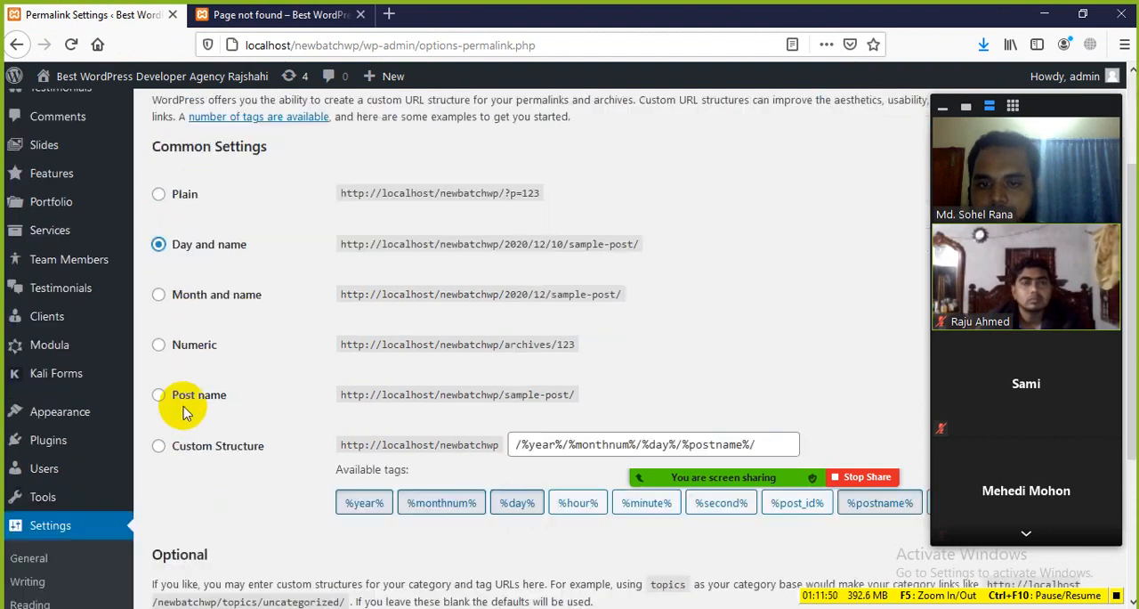
{"action": "left_click", "coordinate": [203, 537]}
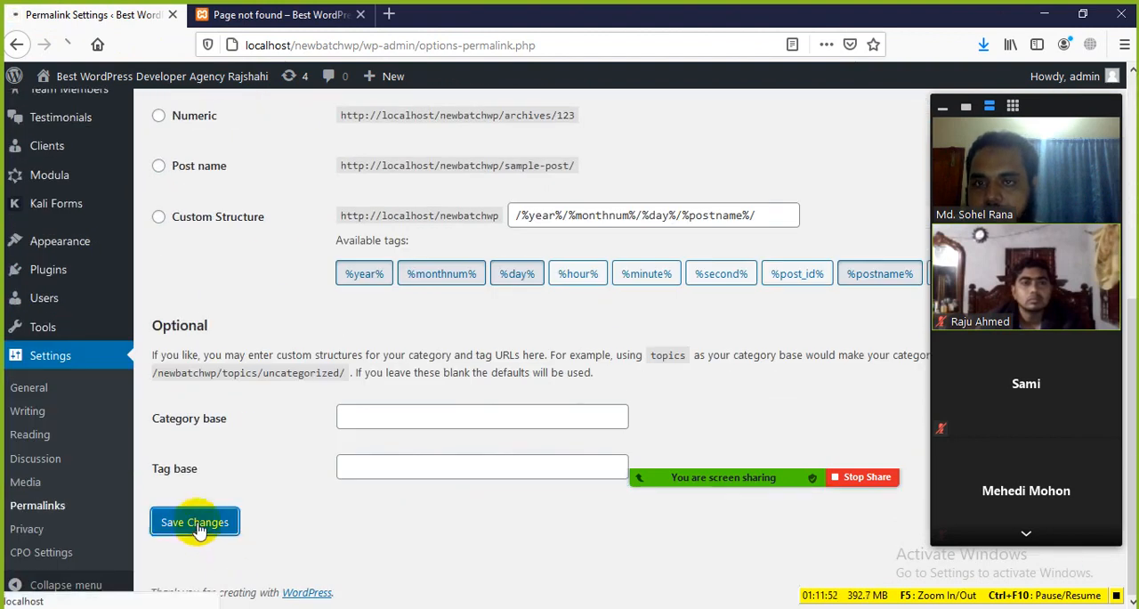
Close the old mango post page and open the list of all posts in a new tab
{"action": "left_click", "coordinate": [305, 15]}
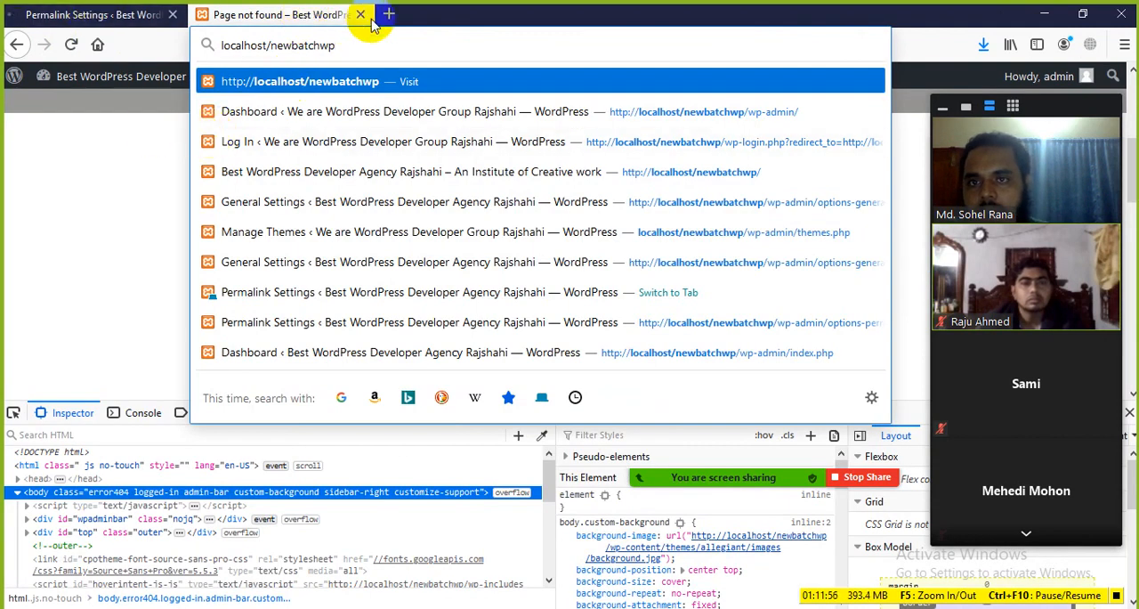
{"action": "left_click", "coordinate": [362, 15]}
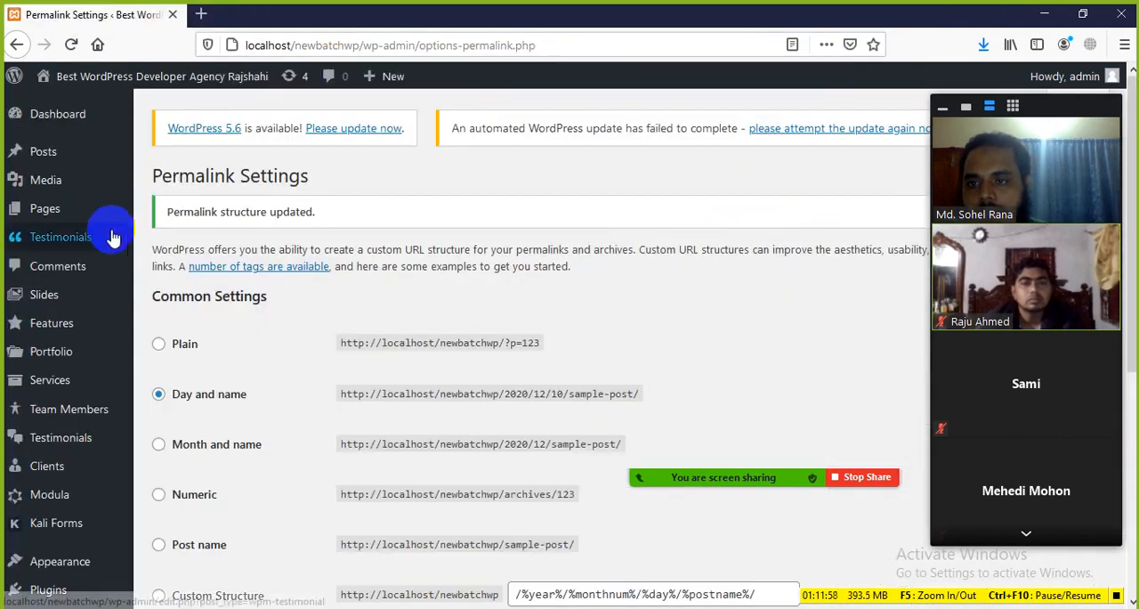
{"action": "mouse_move", "coordinate": [104, 169]}
{"action": "middle_click", "coordinate": [168, 161]}
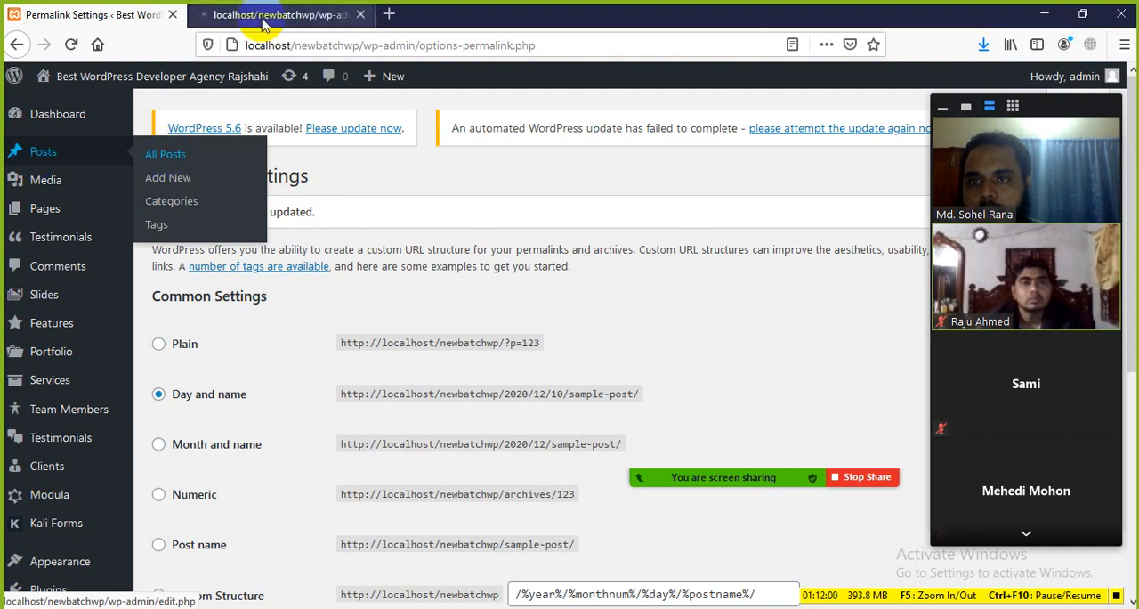
{"action": "left_click", "coordinate": [275, 15]}
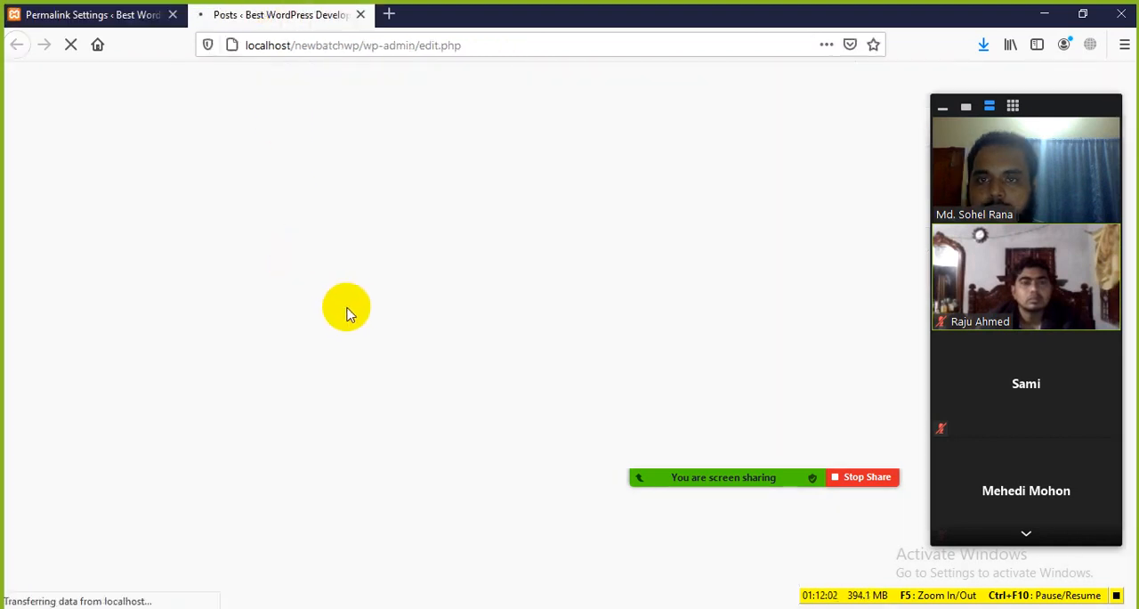
{"action": "left_click", "coordinate": [243, 359]}
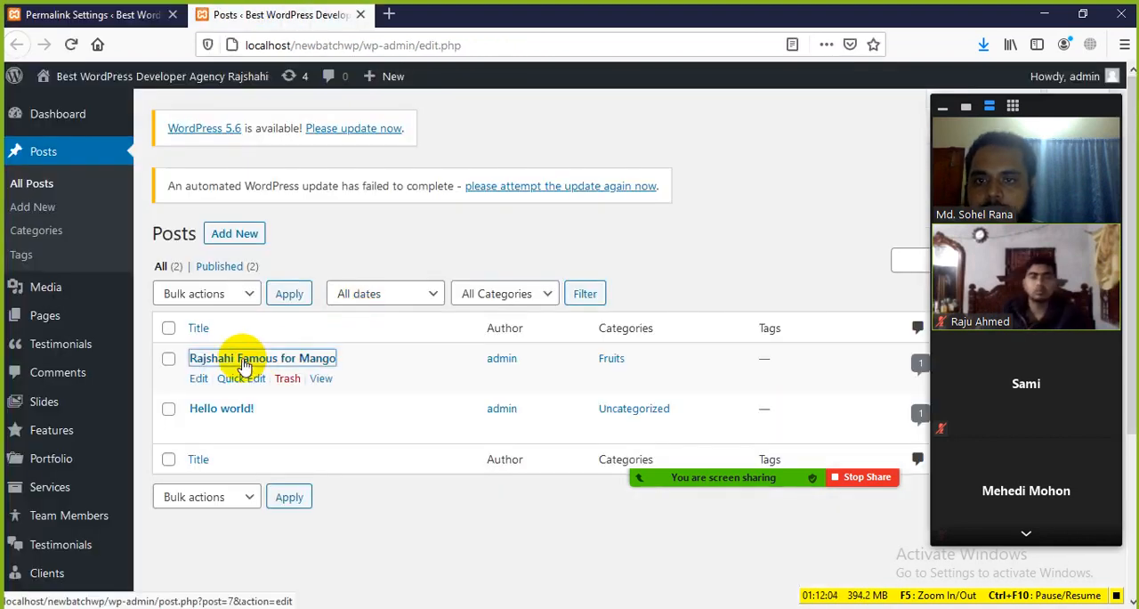
{"action": "left_click", "coordinate": [405, 16]}
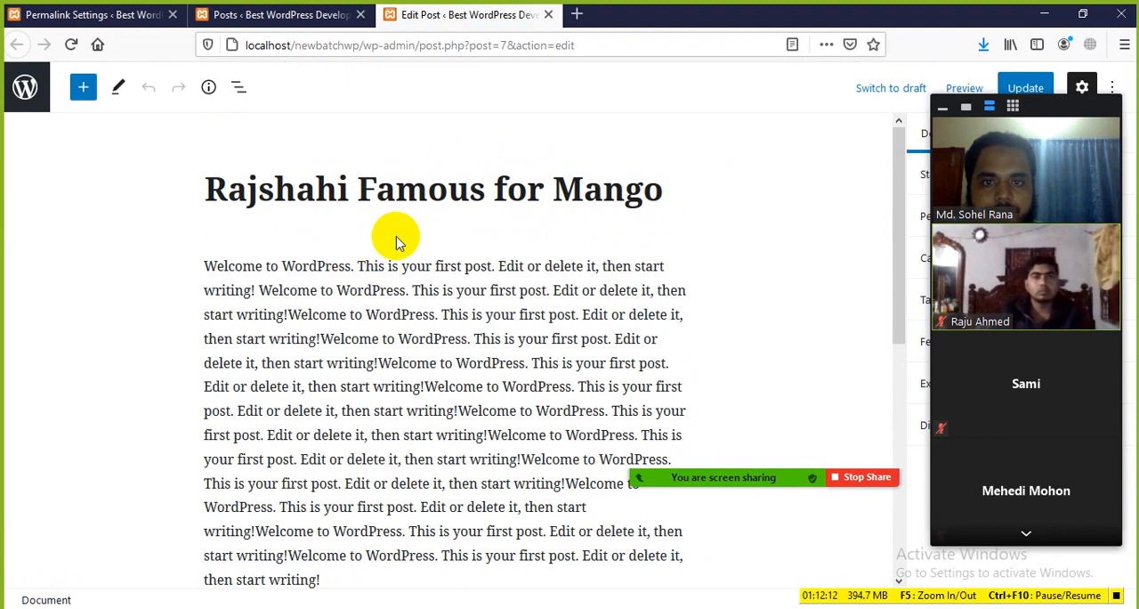
{"action": "scroll", "coordinate": [394, 238], "scroll_direction": "down", "scroll_amount": 5}
{"action": "scroll", "coordinate": [394, 242], "scroll_direction": "up", "scroll_amount": 5}
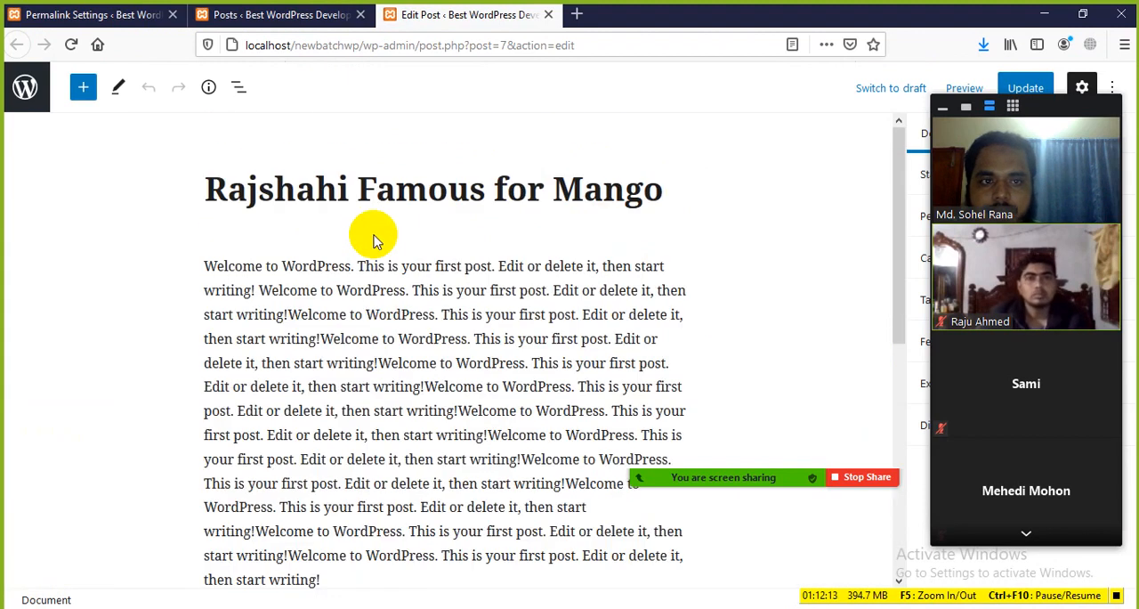
{"action": "left_click", "coordinate": [553, 14]}
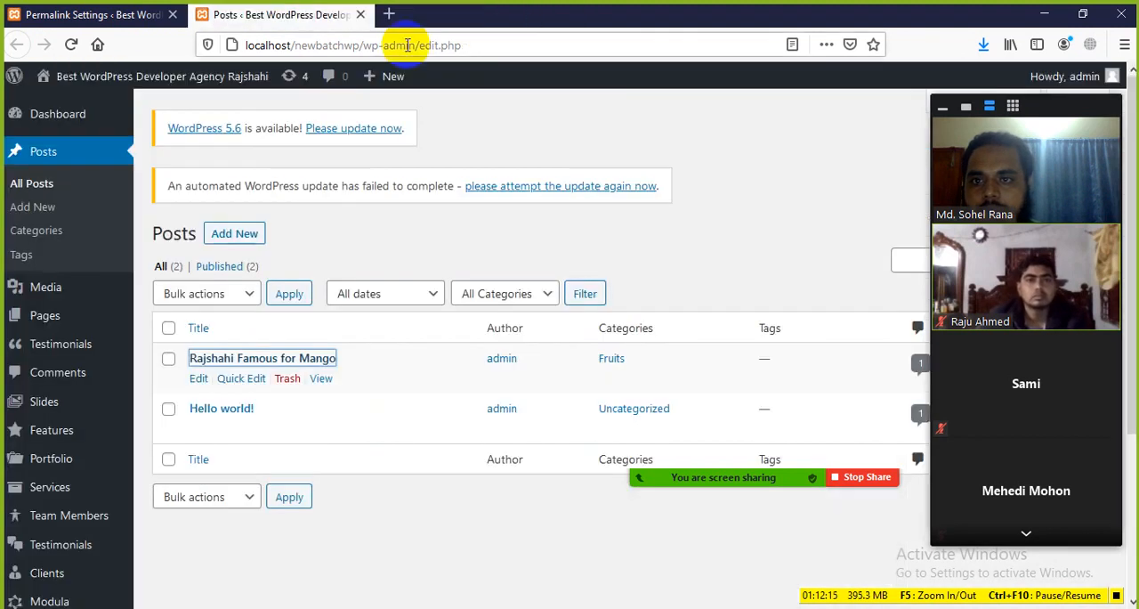
View the Rajshahi Famous for Mango post on the site and examine the date and post name in its URL
{"action": "left_click", "coordinate": [322, 379]}
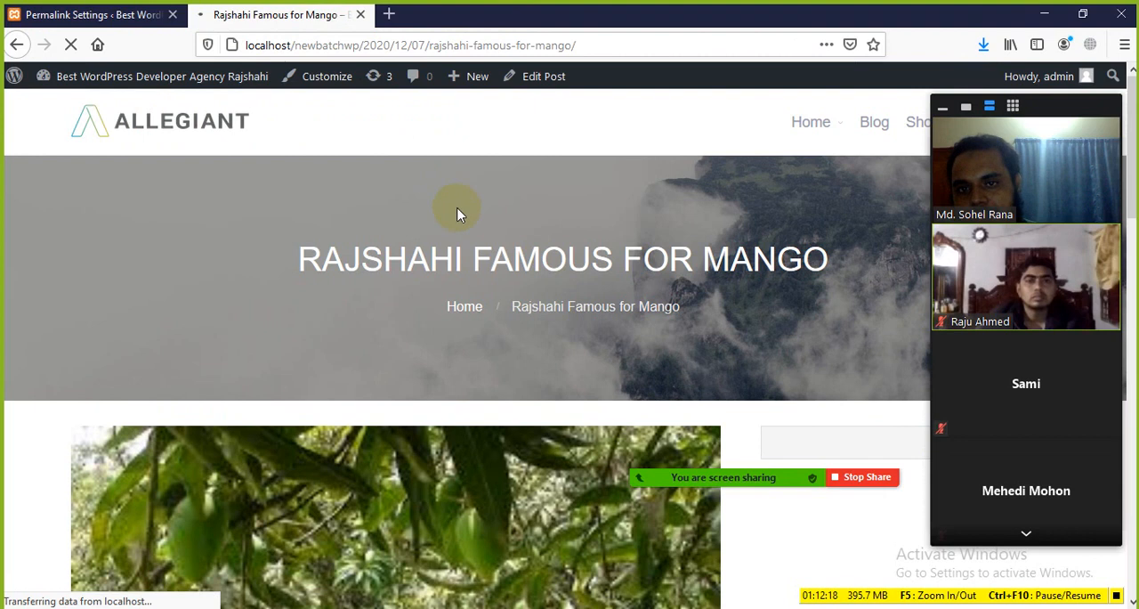
{"action": "scroll", "coordinate": [477, 242], "scroll_direction": "down", "scroll_amount": 5}
{"action": "scroll", "coordinate": [478, 240], "scroll_direction": "up", "scroll_amount": 5}
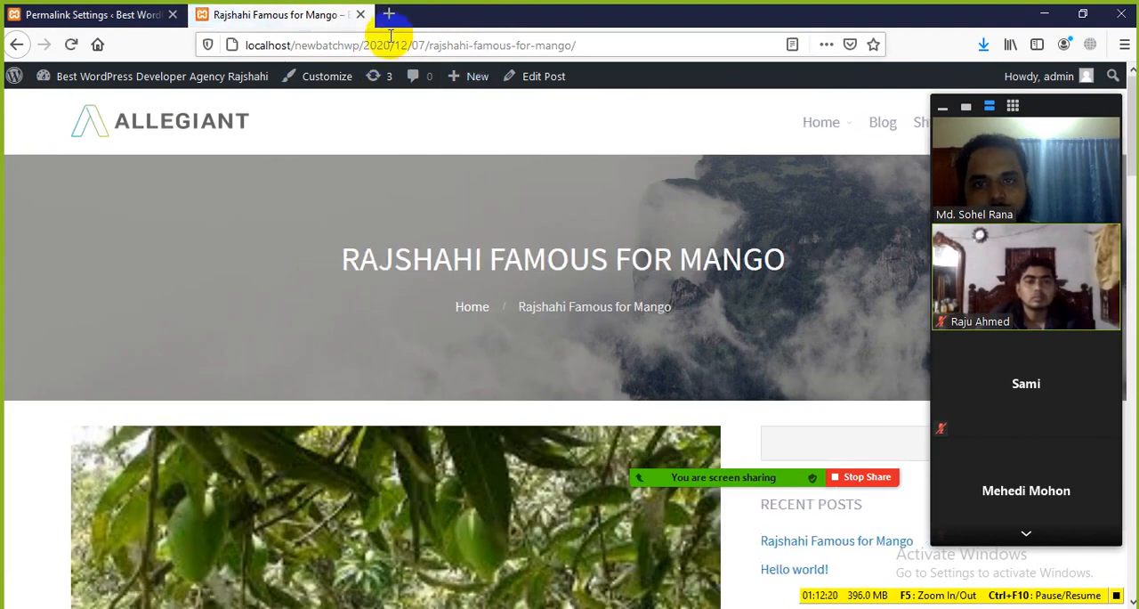
Set the permalink structure to Post name and save the changes
{"action": "left_click", "coordinate": [98, 15]}
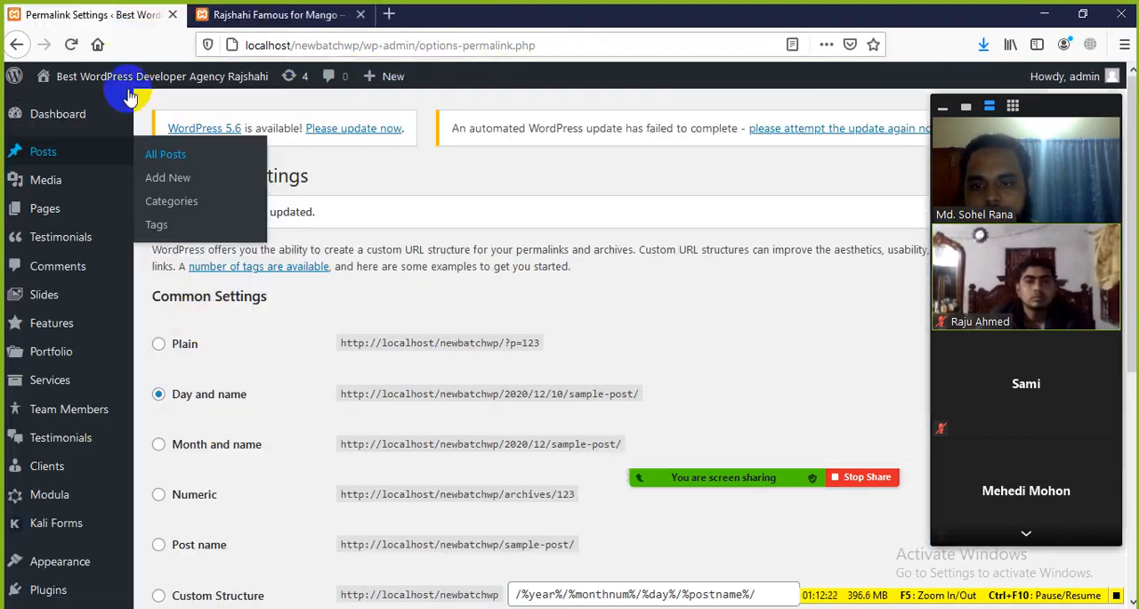
{"action": "scroll", "coordinate": [248, 453], "scroll_direction": "down", "scroll_amount": 2}
{"action": "left_click", "coordinate": [178, 374]}
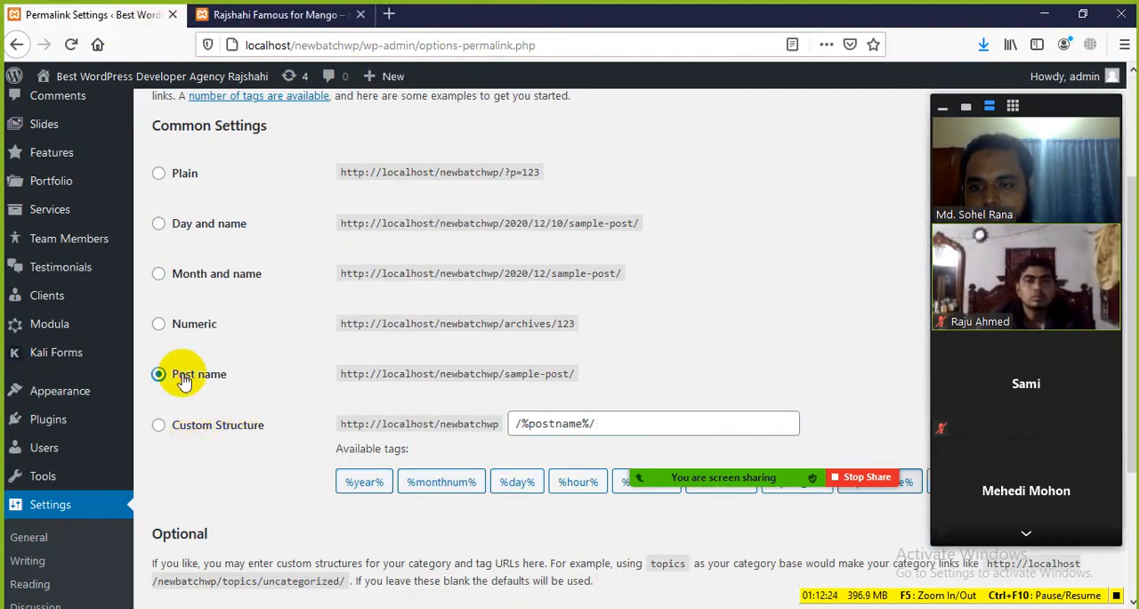
{"action": "scroll", "coordinate": [267, 490], "scroll_direction": "down", "scroll_amount": 2}
{"action": "left_click", "coordinate": [195, 523]}
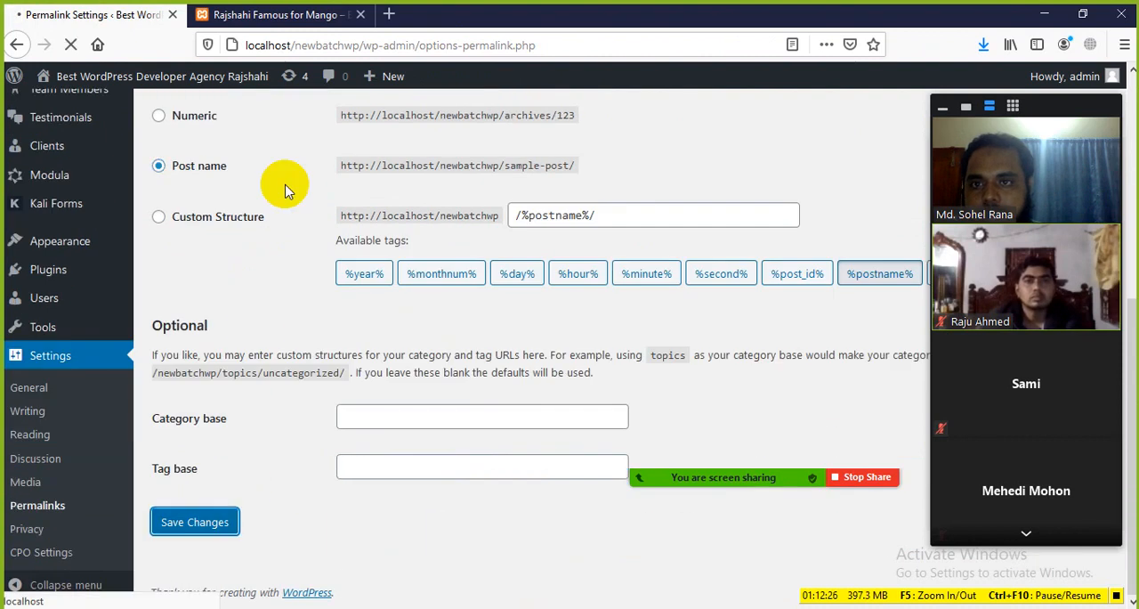
Reload the mango post and examine the date portion and post name in its old URL
{"action": "left_click", "coordinate": [303, 14]}
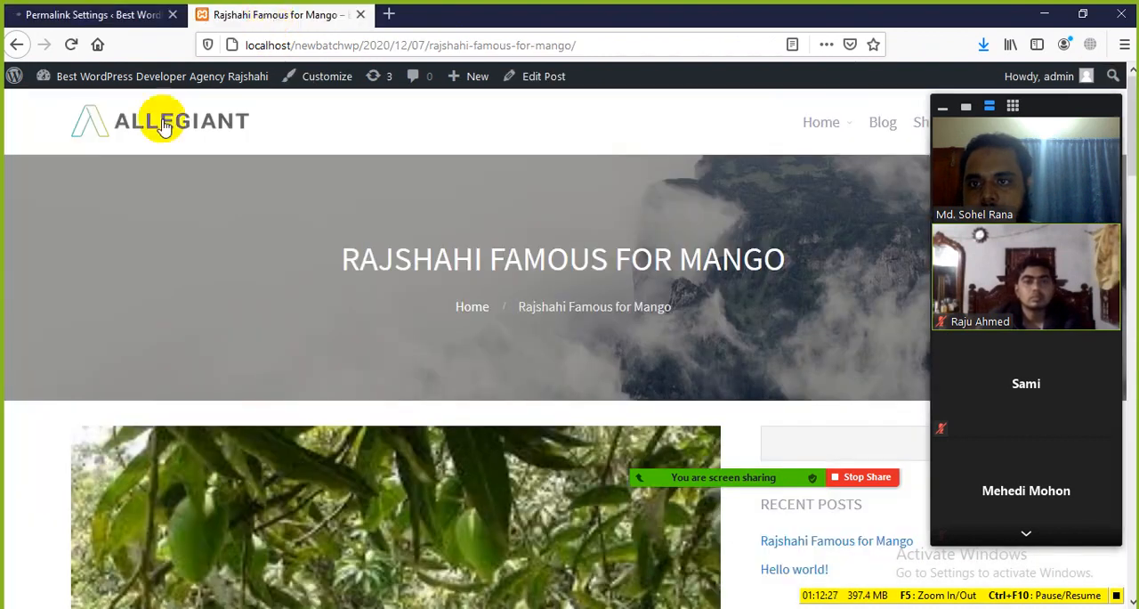
{"action": "left_click", "coordinate": [71, 44]}
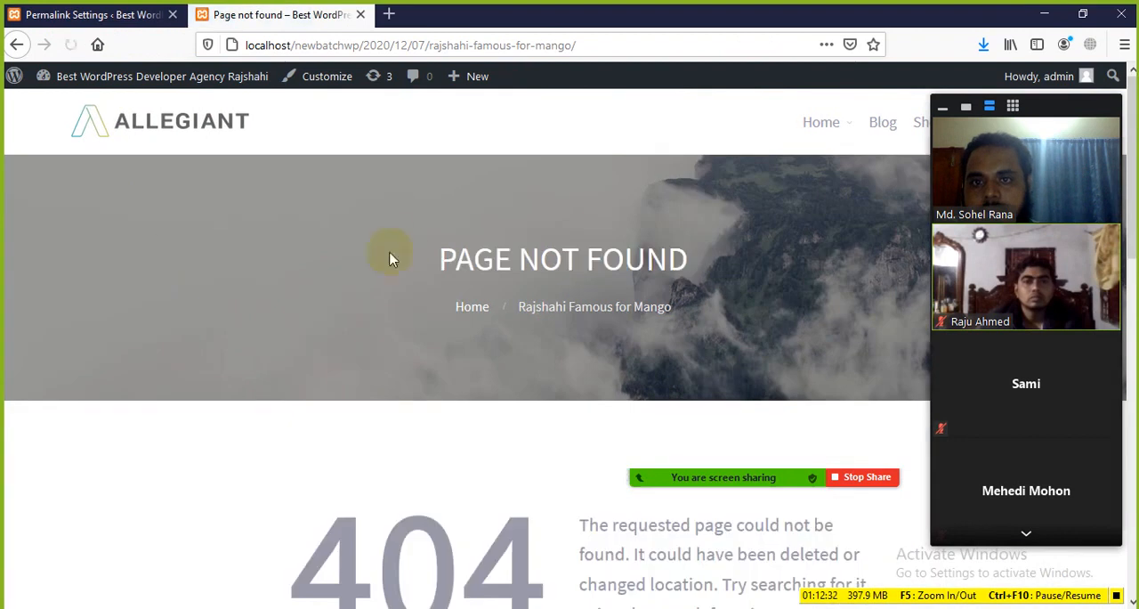
{"action": "left_click_drag", "start_coordinate": [427, 46], "coordinate": [354, 46]}
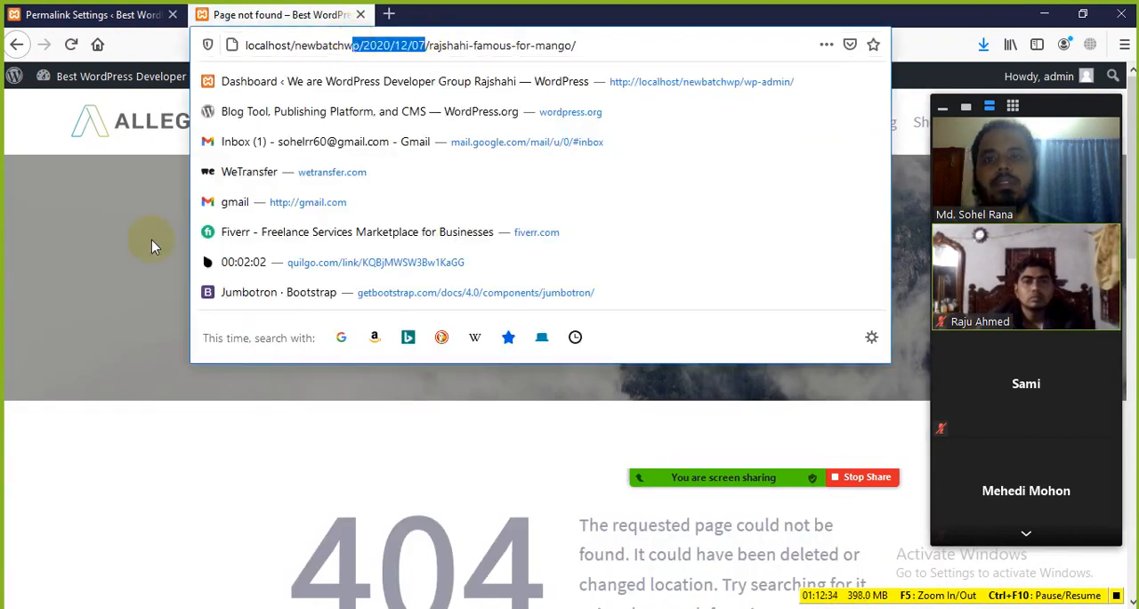
{"action": "left_click", "coordinate": [152, 241]}
{"action": "left_click", "coordinate": [466, 44]}
{"action": "left_click", "coordinate": [478, 45]}
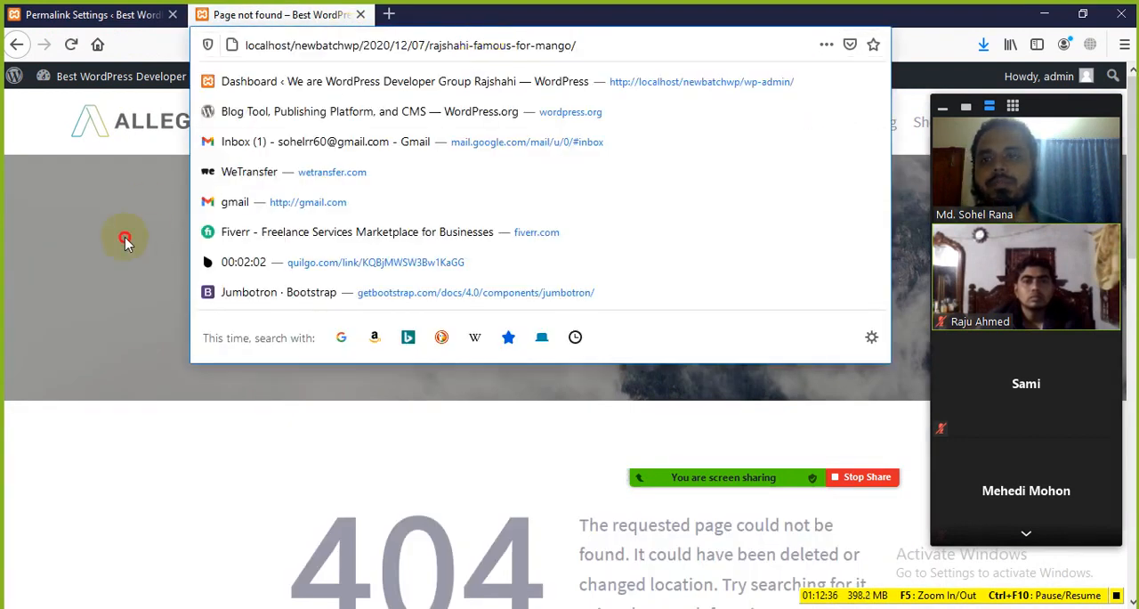
{"action": "left_click", "coordinate": [125, 240]}
Return to the permalink settings and examine the optional Category base and Tag base fields
{"action": "left_click", "coordinate": [94, 14]}
{"action": "scroll", "coordinate": [229, 445], "scroll_direction": "down", "scroll_amount": 5}
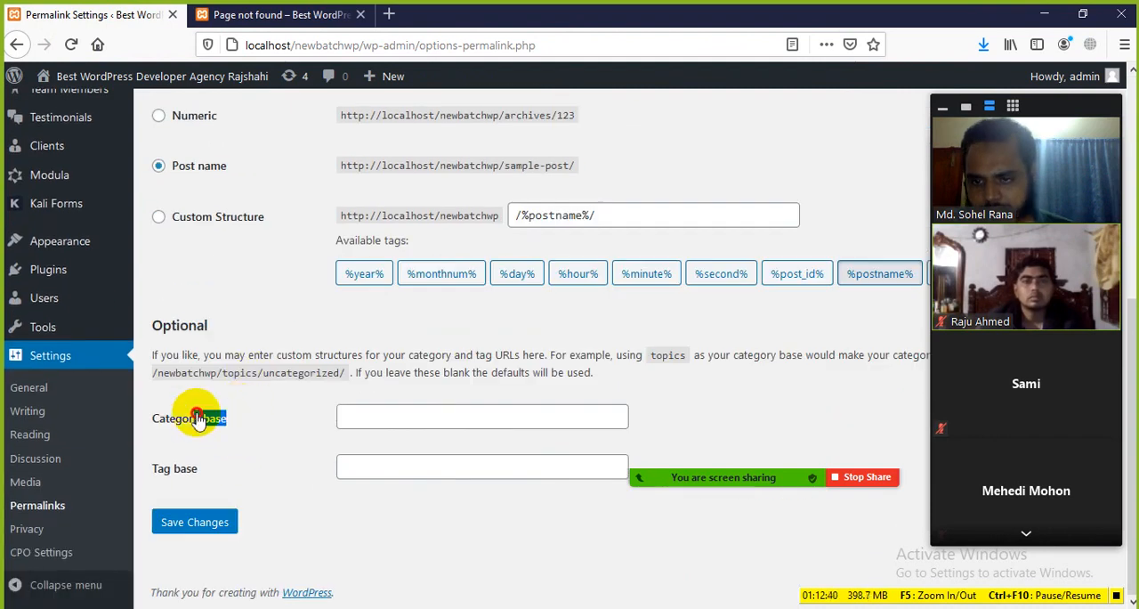
{"action": "left_click_drag", "start_coordinate": [197, 418], "coordinate": [250, 473]}
{"action": "left_click", "coordinate": [327, 392]}
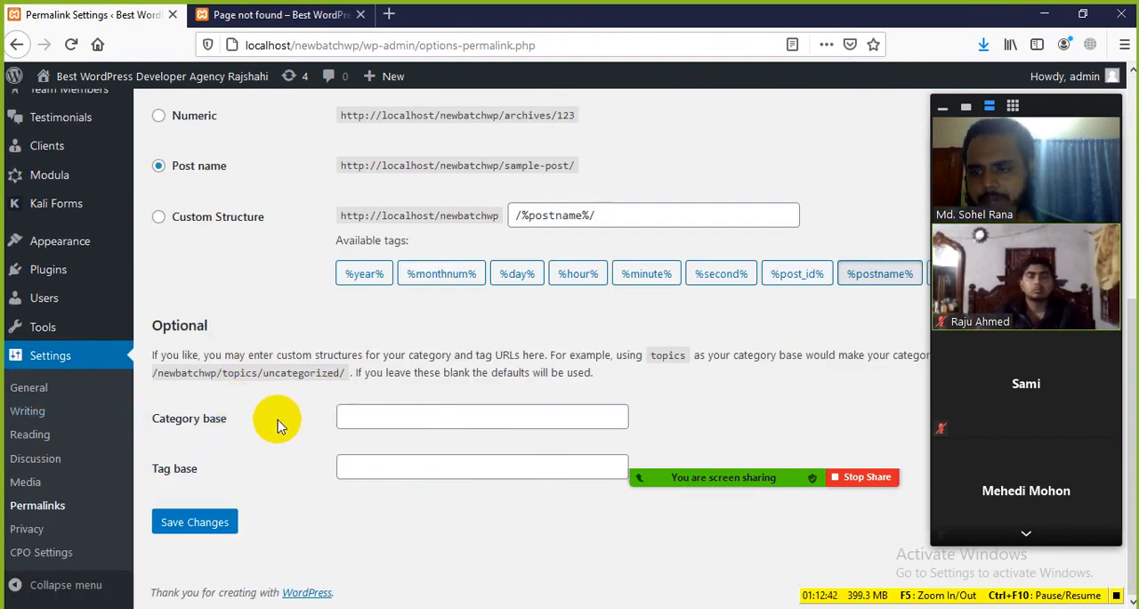
Open the Privacy settings and read the explanation under Privacy Policy Page
{"action": "left_click", "coordinate": [26, 529]}
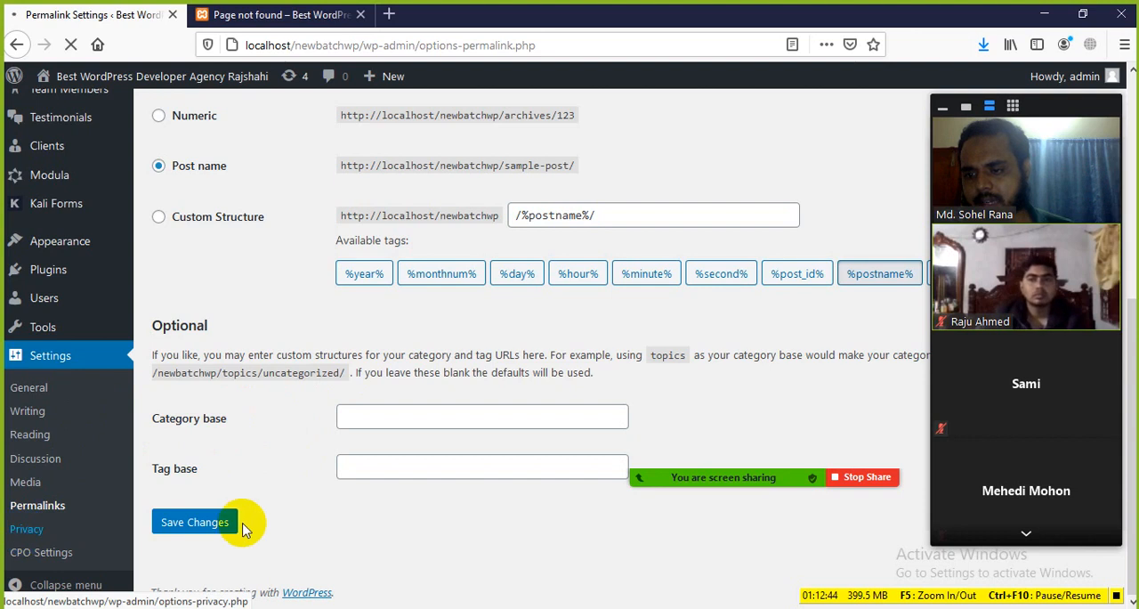
{"action": "scroll", "coordinate": [407, 400], "scroll_direction": "down", "scroll_amount": 3}
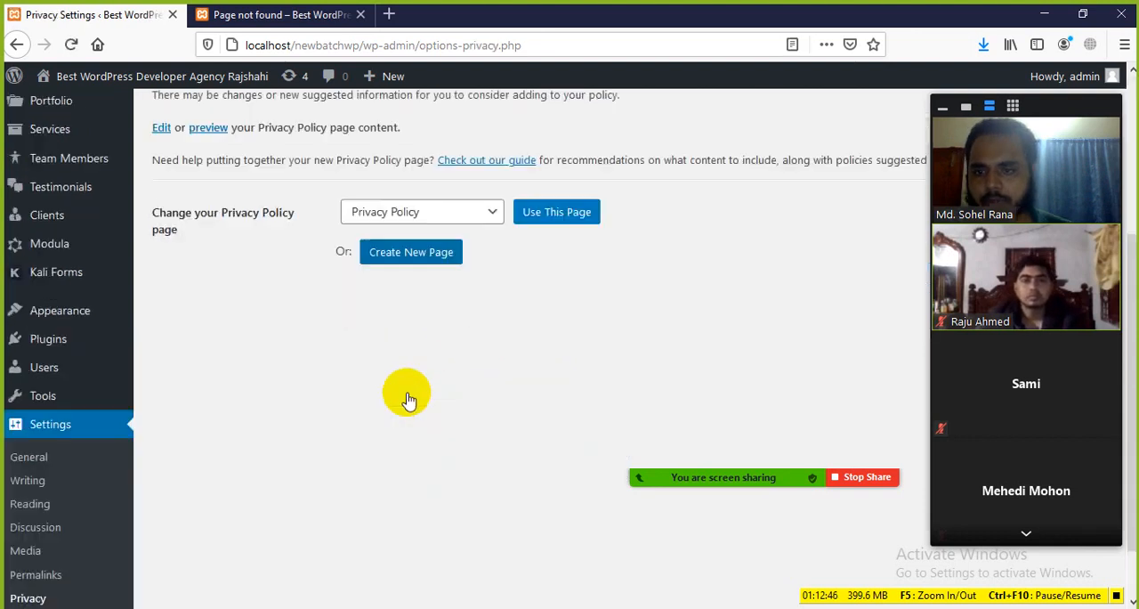
{"action": "scroll", "coordinate": [408, 401], "scroll_direction": "up", "scroll_amount": 2}
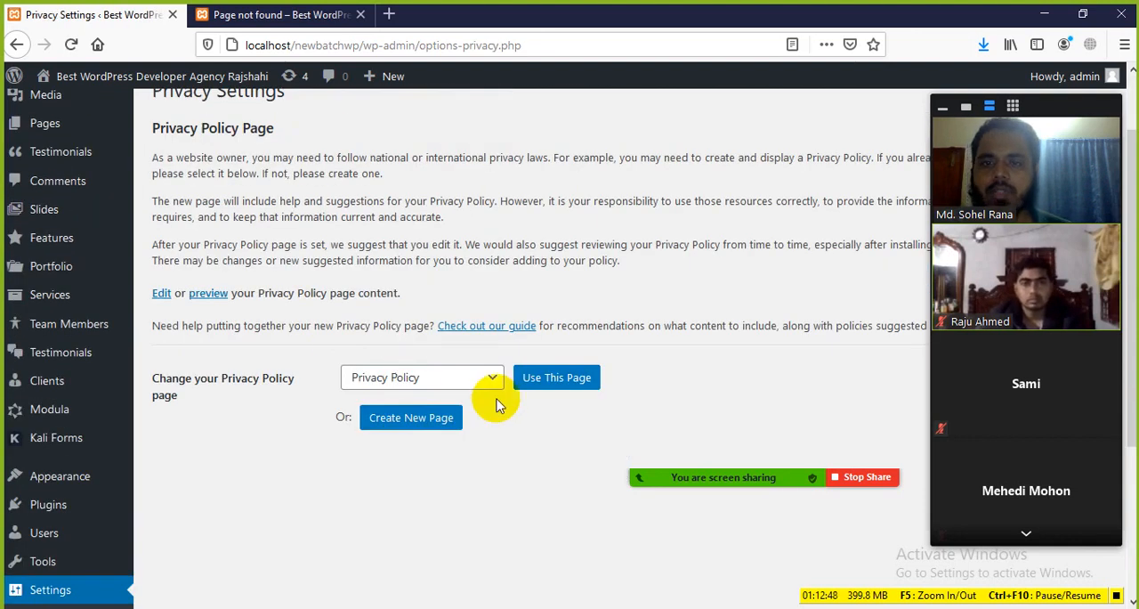
{"action": "scroll", "coordinate": [307, 233], "scroll_direction": "up", "scroll_amount": 1}
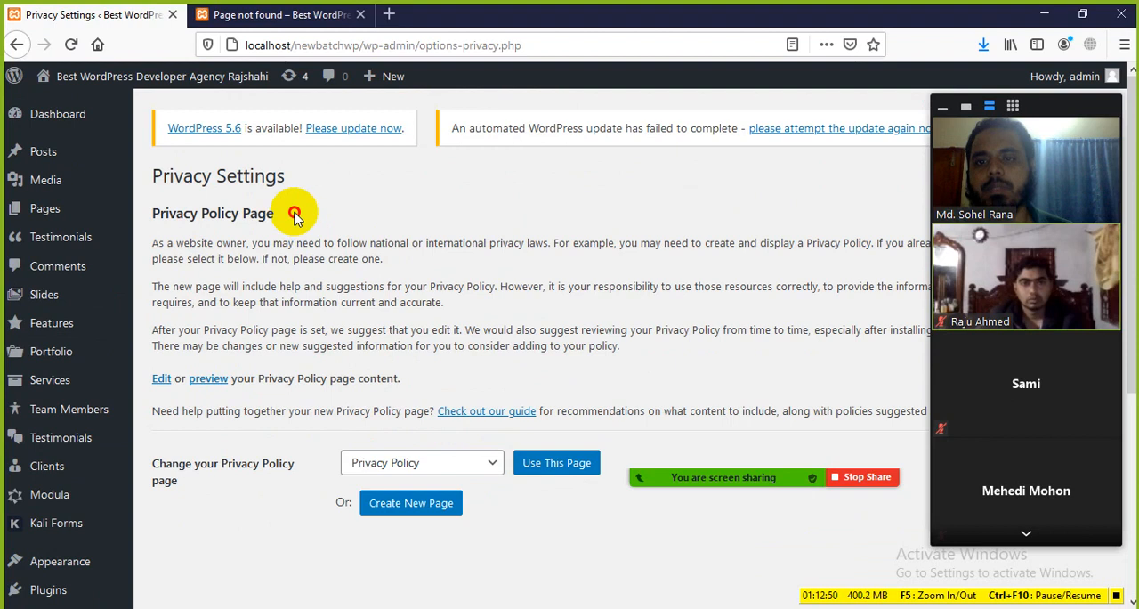
{"action": "left_click_drag", "start_coordinate": [295, 213], "coordinate": [149, 209]}
{"action": "left_click", "coordinate": [321, 259]}
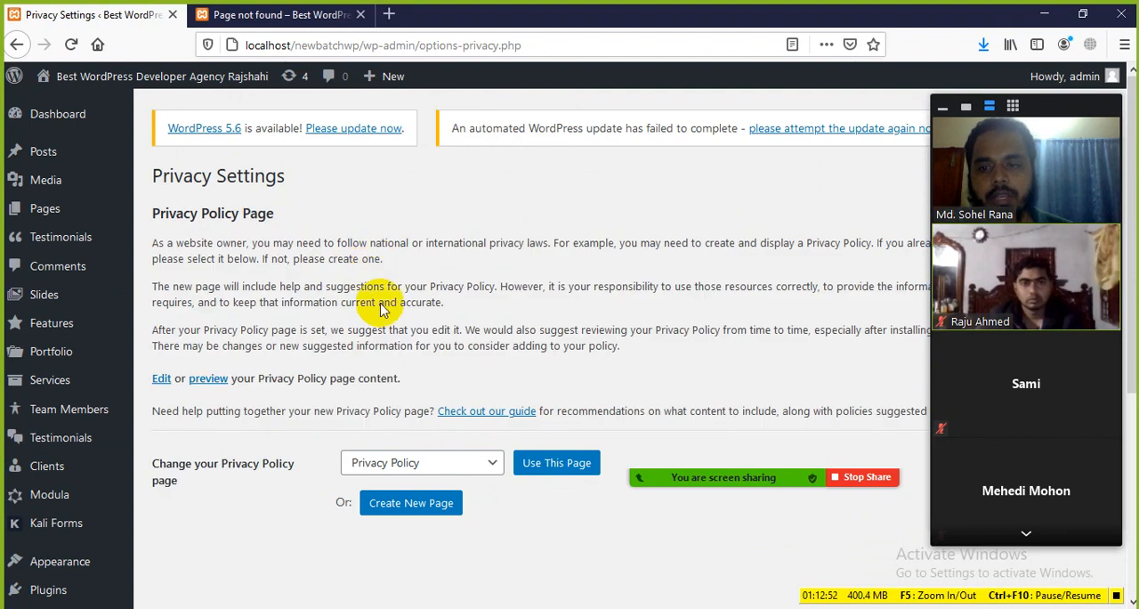
{"action": "left_click_drag", "start_coordinate": [626, 343], "coordinate": [214, 245]}
{"action": "left_click", "coordinate": [314, 259]}
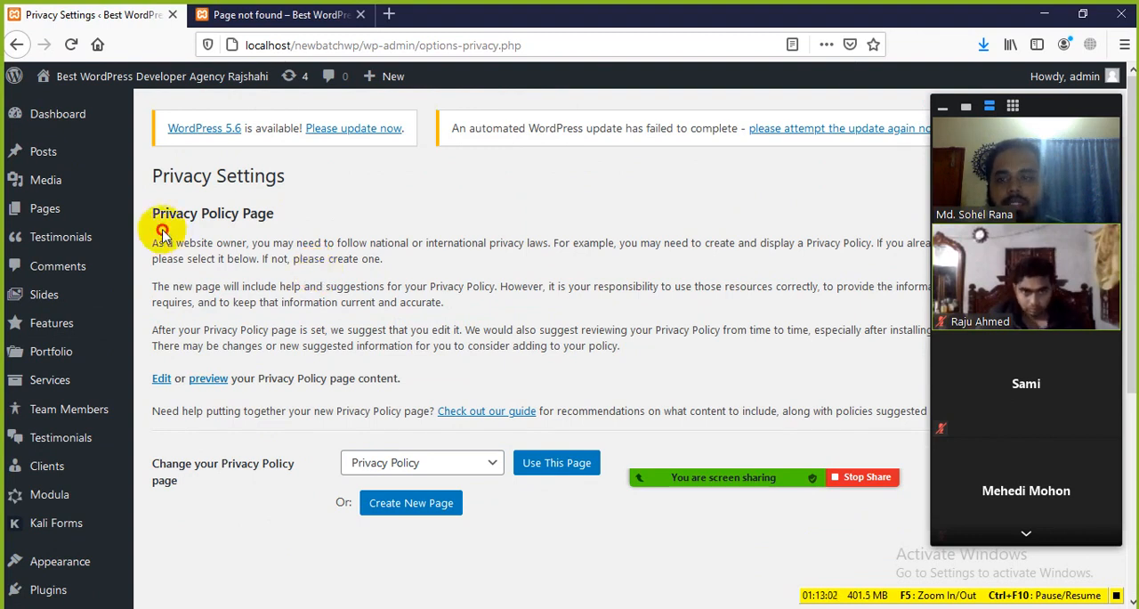
{"action": "left_click_drag", "start_coordinate": [163, 236], "coordinate": [315, 259]}
{"action": "left_click", "coordinate": [459, 327]}
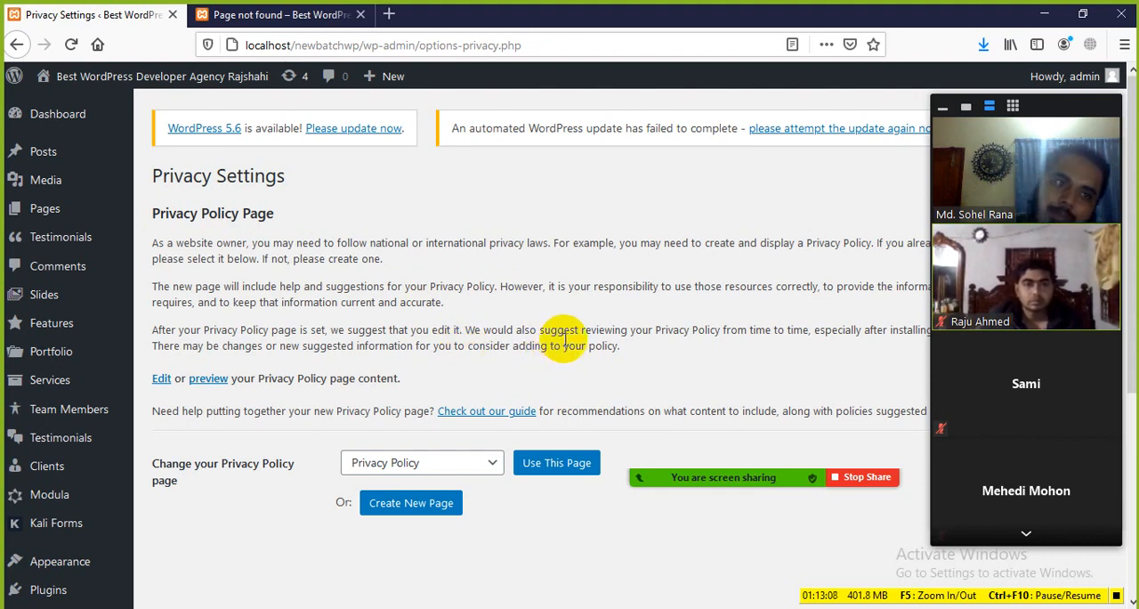
{"action": "left_click_drag", "start_coordinate": [308, 216], "coordinate": [310, 285]}
{"action": "left_click", "coordinate": [310, 286]}
Examine the pages offered for Change your Privacy Policy page, leaving Privacy Policy selected
{"action": "scroll", "coordinate": [448, 367], "scroll_direction": "down", "scroll_amount": 5}
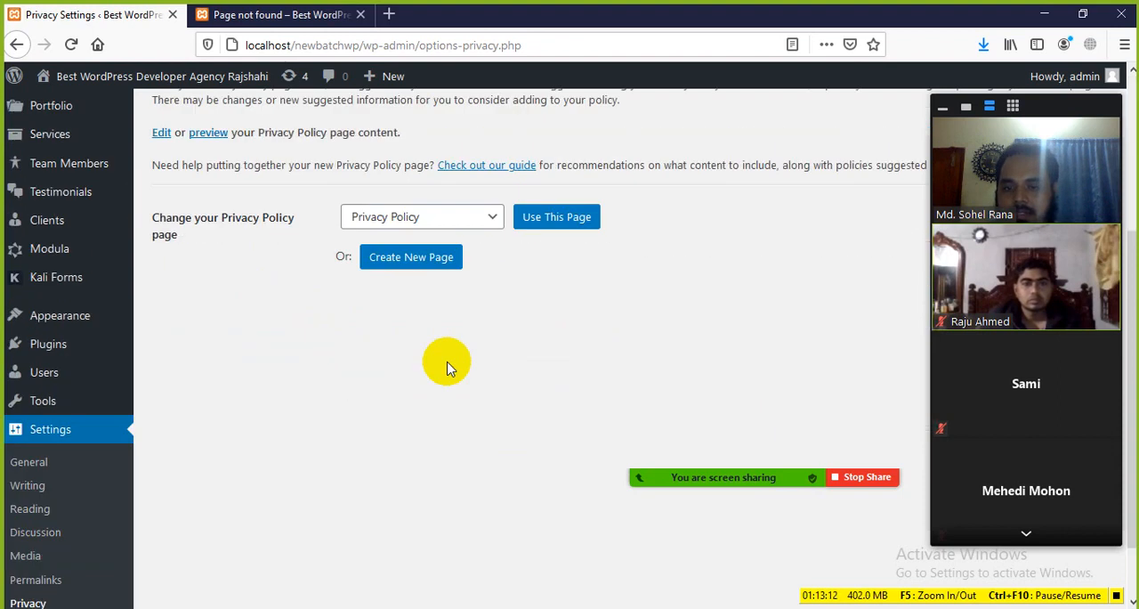
{"action": "scroll", "coordinate": [448, 367], "scroll_direction": "down", "scroll_amount": 1}
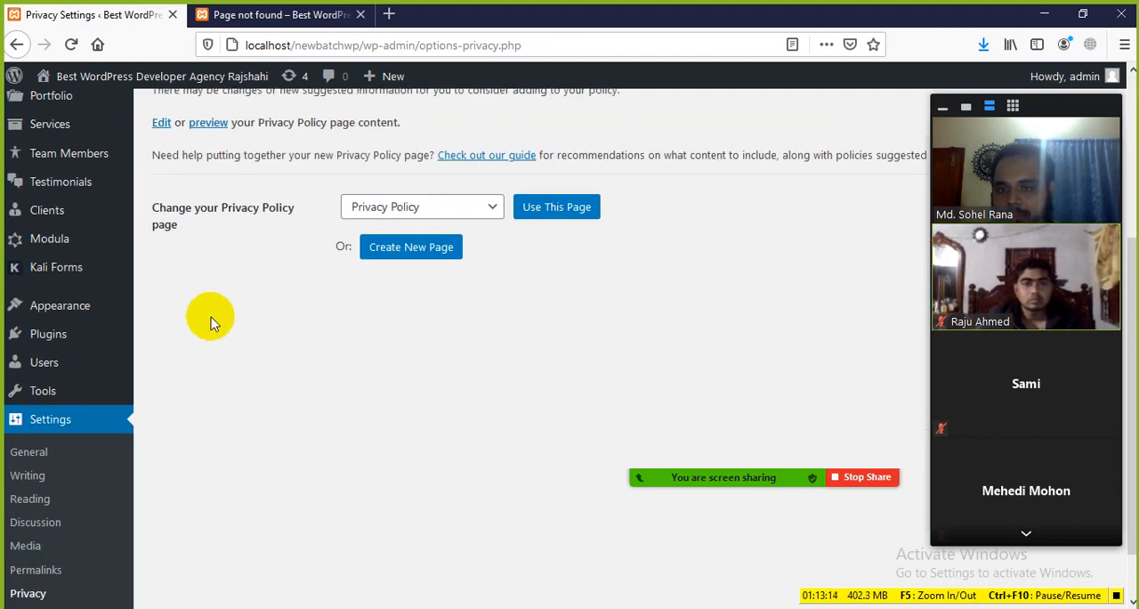
{"action": "left_click", "coordinate": [471, 214]}
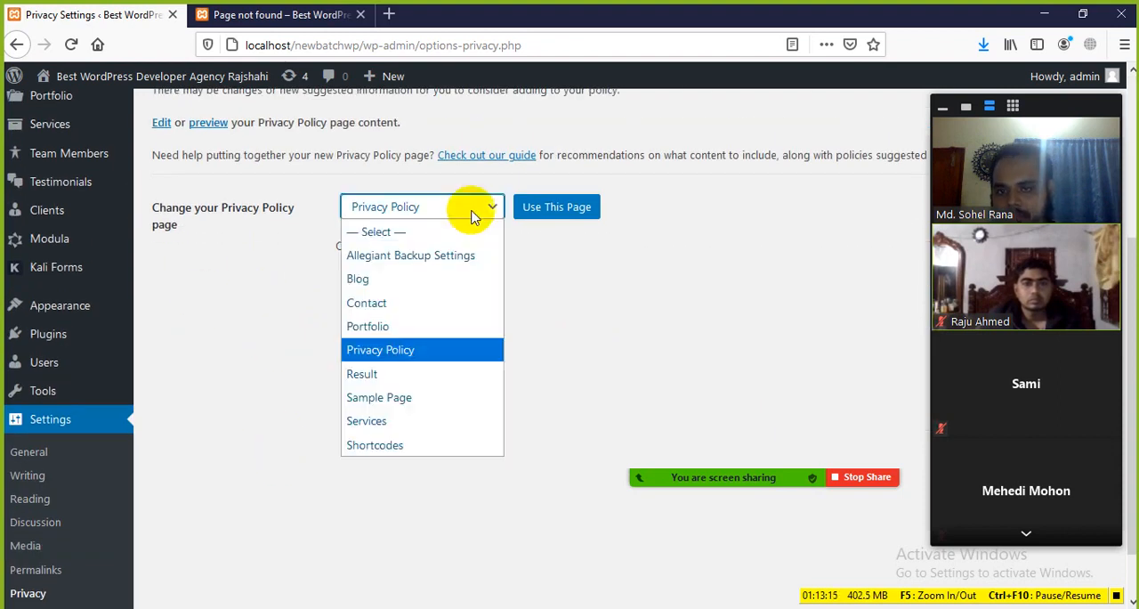
{"action": "left_click", "coordinate": [193, 307]}
{"action": "left_click", "coordinate": [485, 205]}
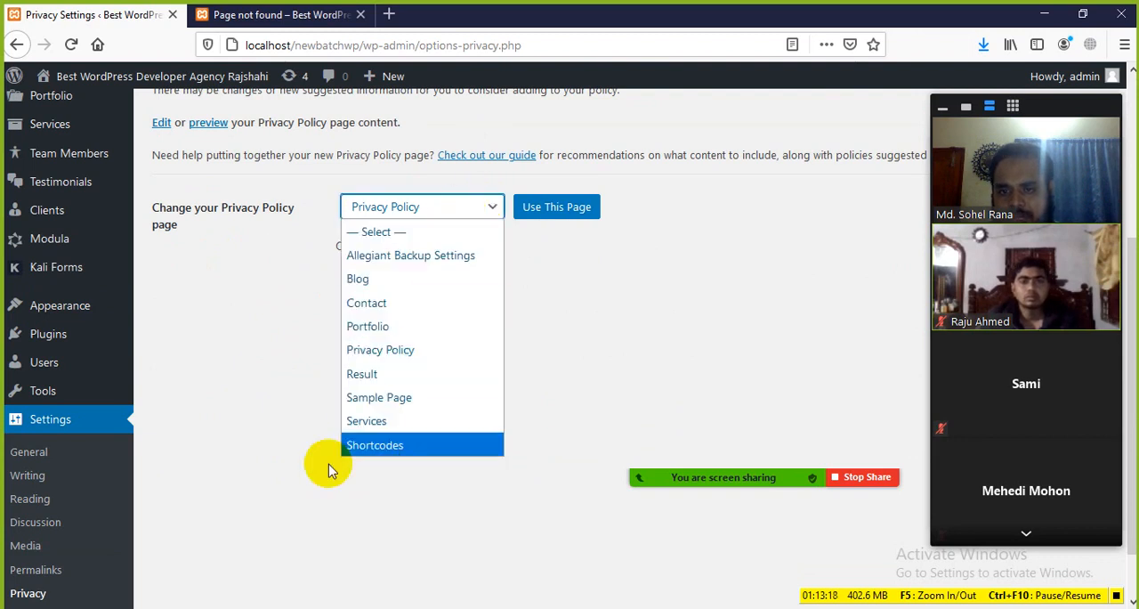
{"action": "left_click", "coordinate": [259, 283]}
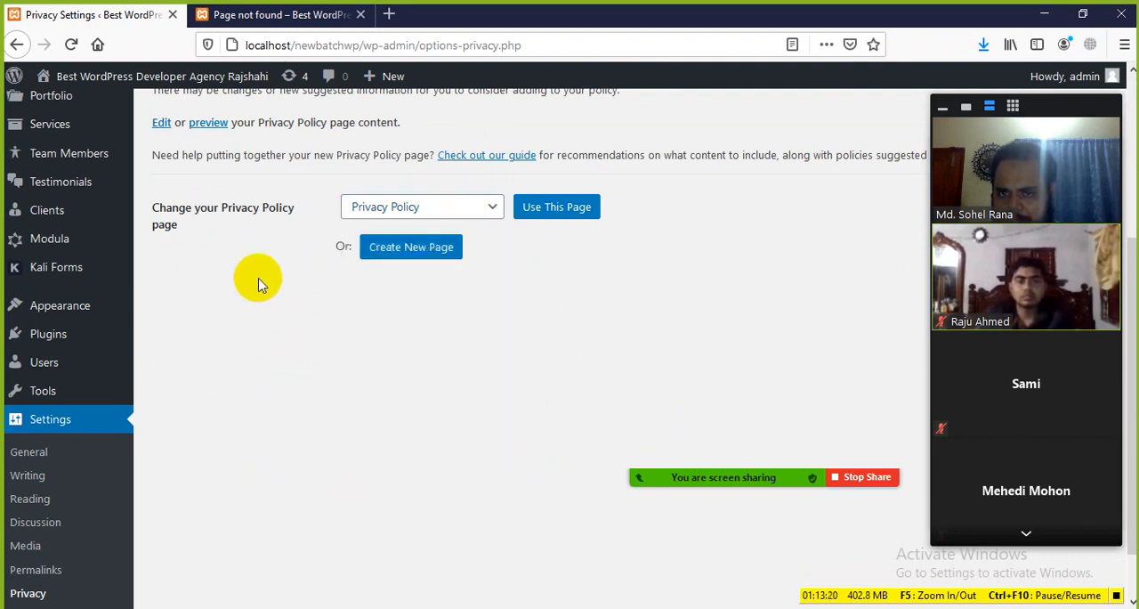
{"action": "left_click", "coordinate": [472, 203]}
{"action": "left_click", "coordinate": [256, 464]}
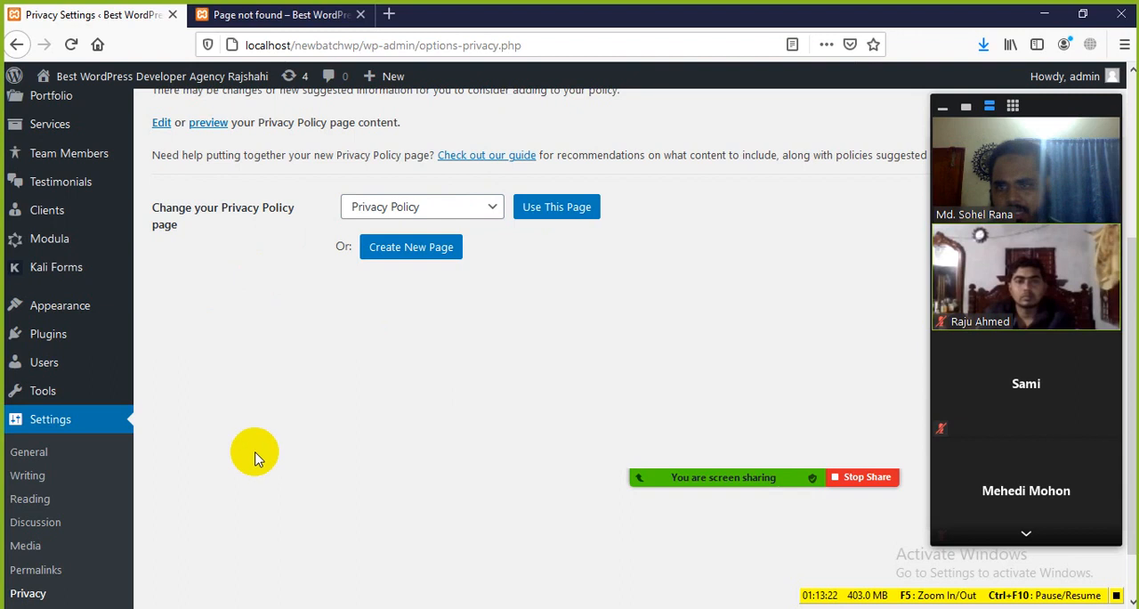
Open the CPO Settings and examine the custom slug fields and the content type display options
{"action": "scroll", "coordinate": [241, 454], "scroll_direction": "down", "scroll_amount": 2}
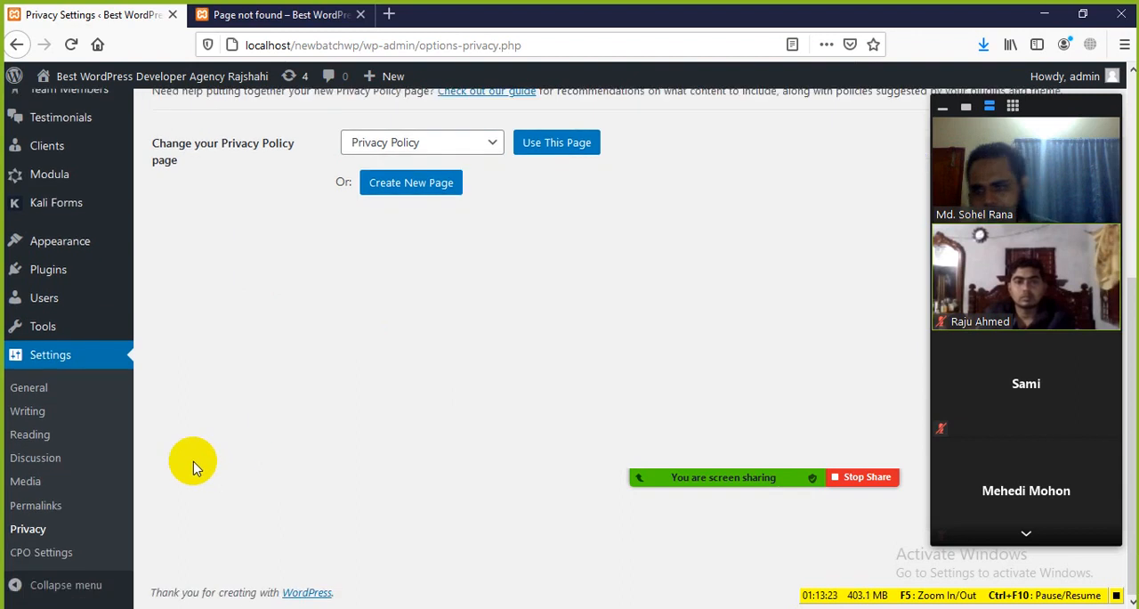
{"action": "left_click", "coordinate": [35, 553]}
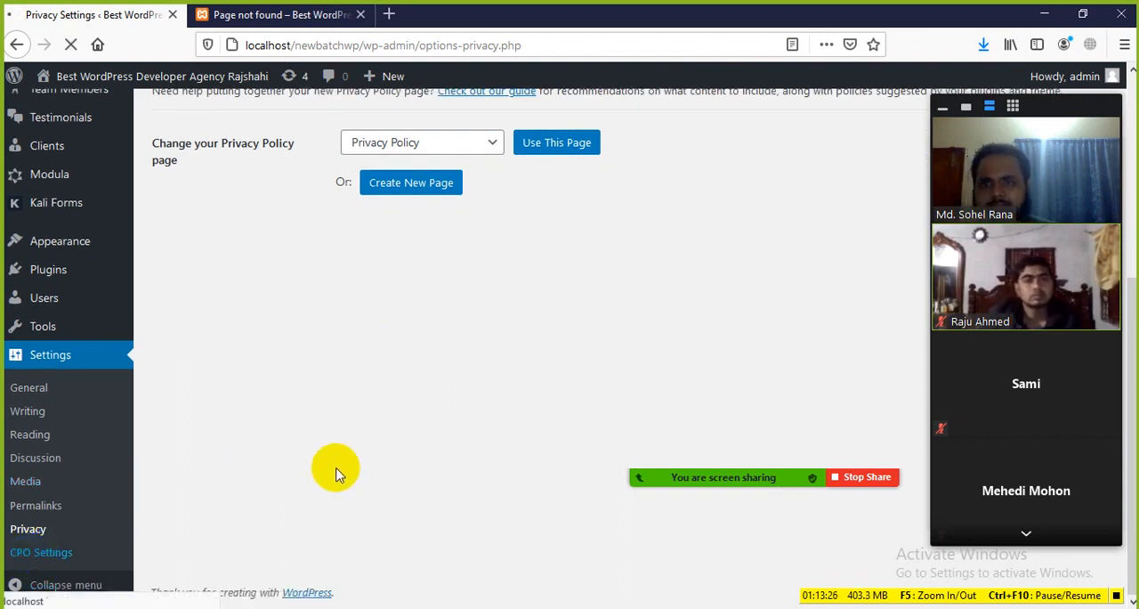
{"action": "scroll", "coordinate": [255, 308], "scroll_direction": "down", "scroll_amount": 5}
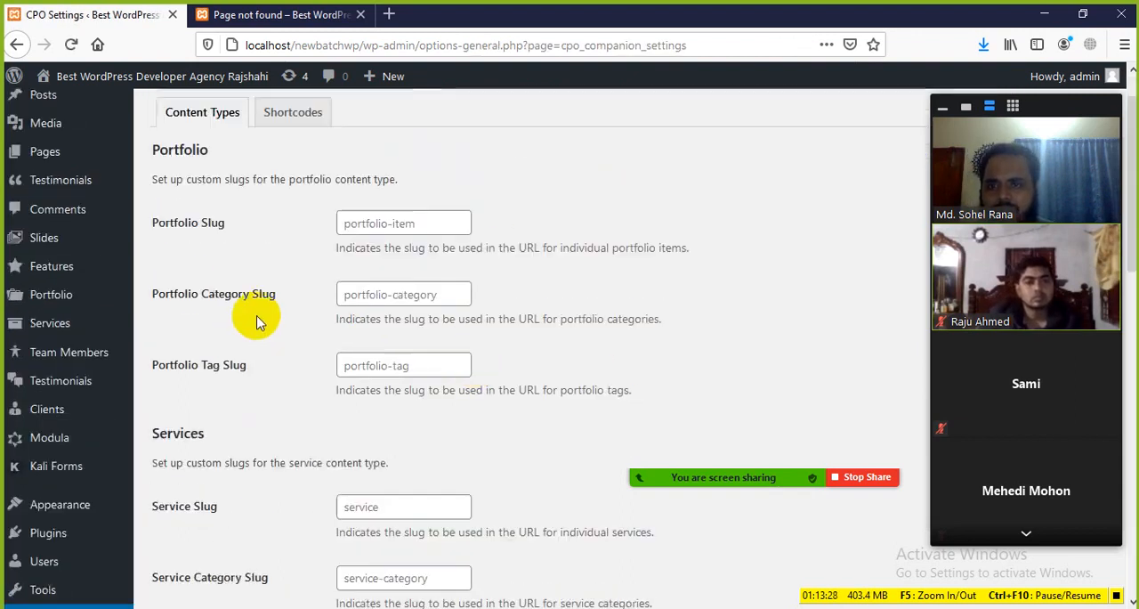
{"action": "scroll", "coordinate": [251, 391], "scroll_direction": "down", "scroll_amount": 4}
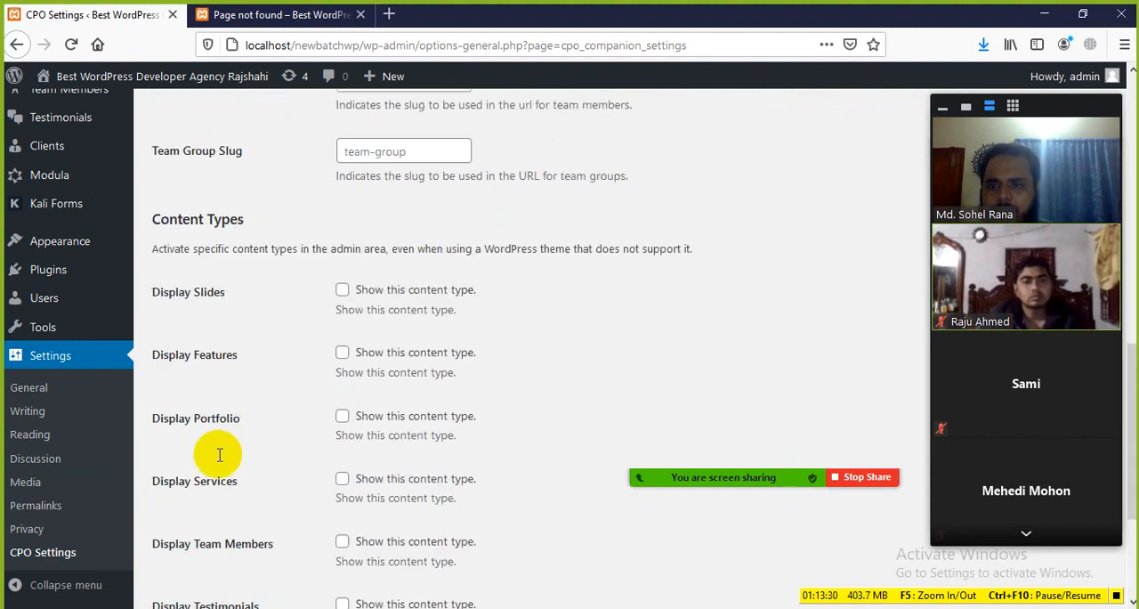
{"action": "scroll", "coordinate": [227, 551], "scroll_direction": "down", "scroll_amount": 1}
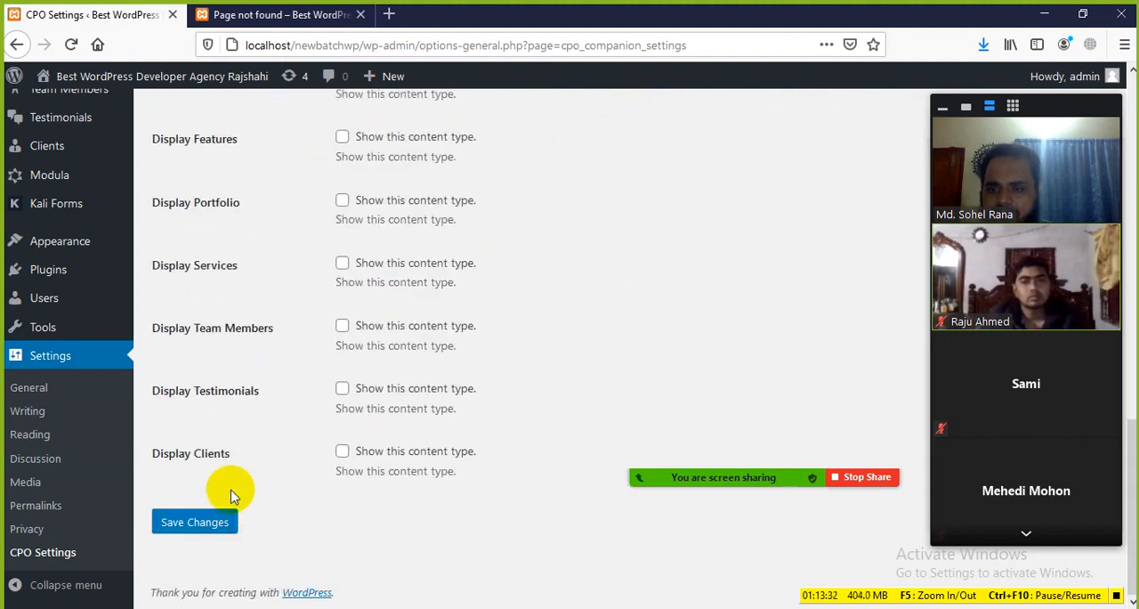
{"action": "scroll", "coordinate": [230, 495], "scroll_direction": "up", "scroll_amount": 10}
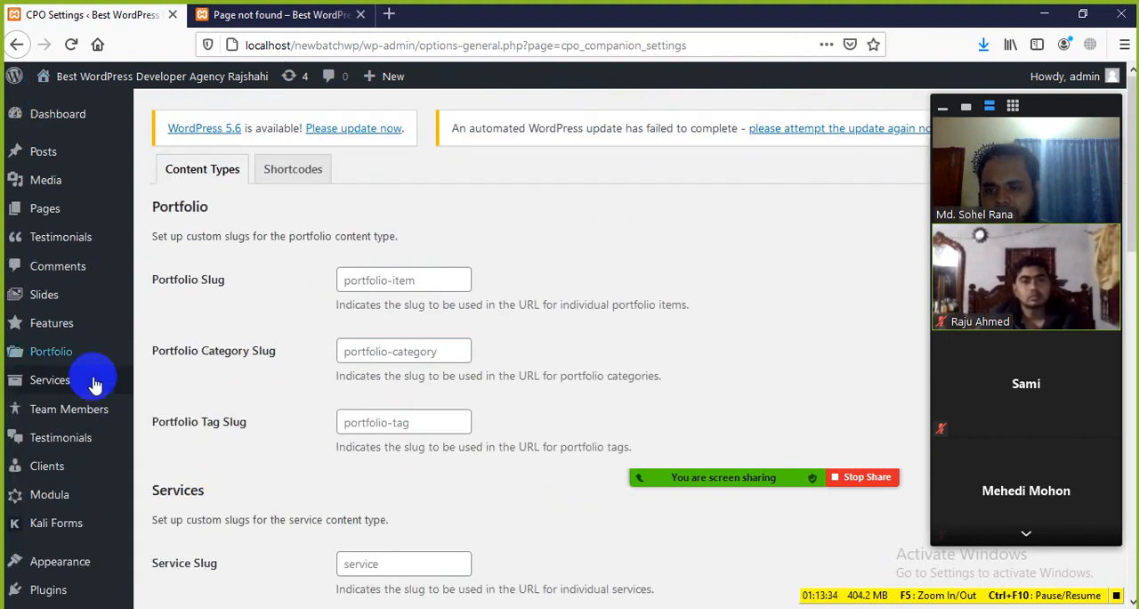
{"action": "scroll", "coordinate": [53, 480], "scroll_direction": "down", "scroll_amount": 2}
{"action": "scroll", "coordinate": [56, 386], "scroll_direction": "up", "scroll_amount": 2}
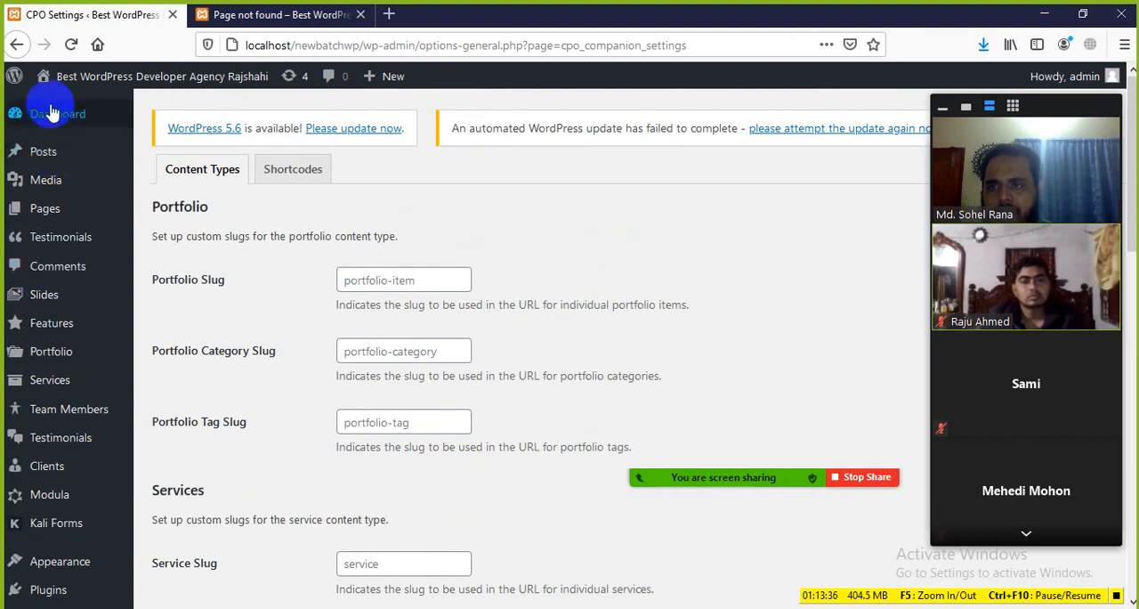
Return to the Dashboard, check the boxes available in its Screen Options, and look over the page's widgets
{"action": "mouse_move", "coordinate": [53, 114]}
{"action": "mouse_move", "coordinate": [89, 78]}
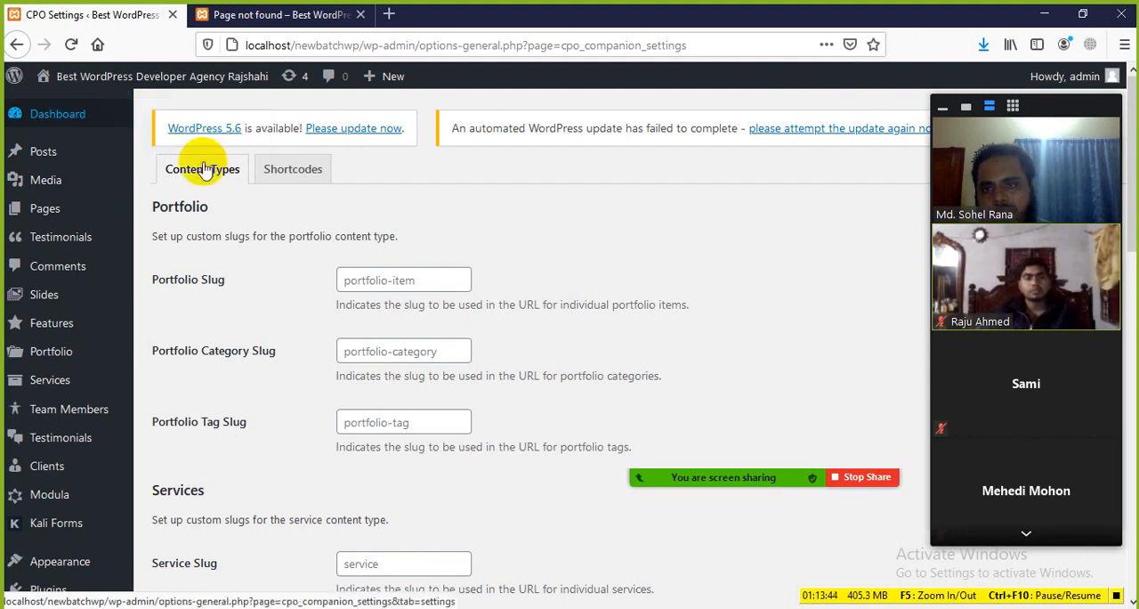
{"action": "left_click", "coordinate": [57, 119]}
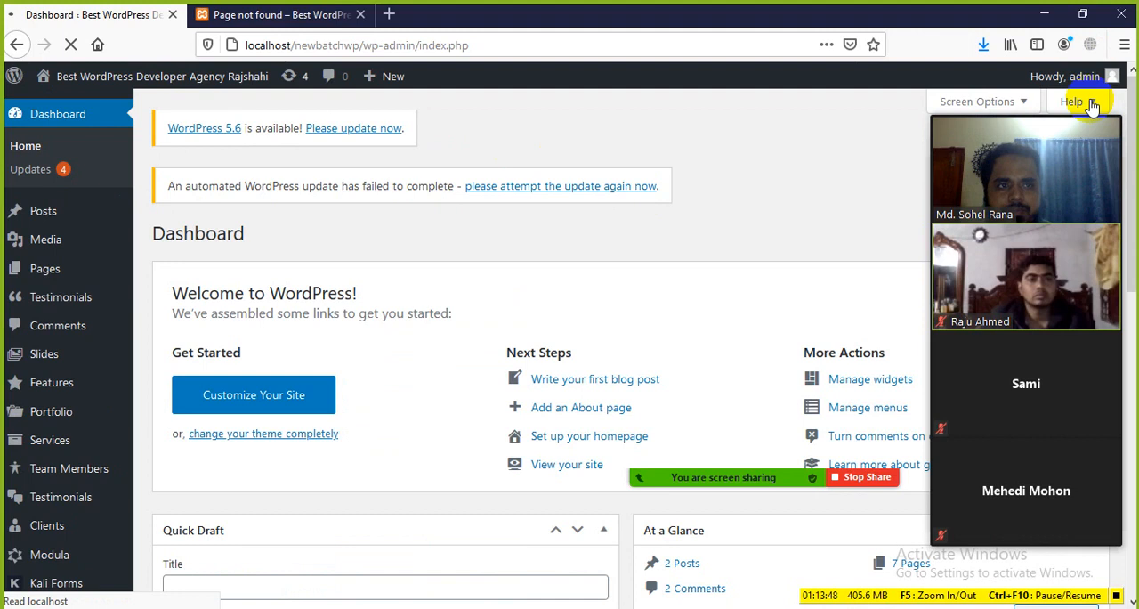
{"action": "mouse_move", "coordinate": [1052, 128]}
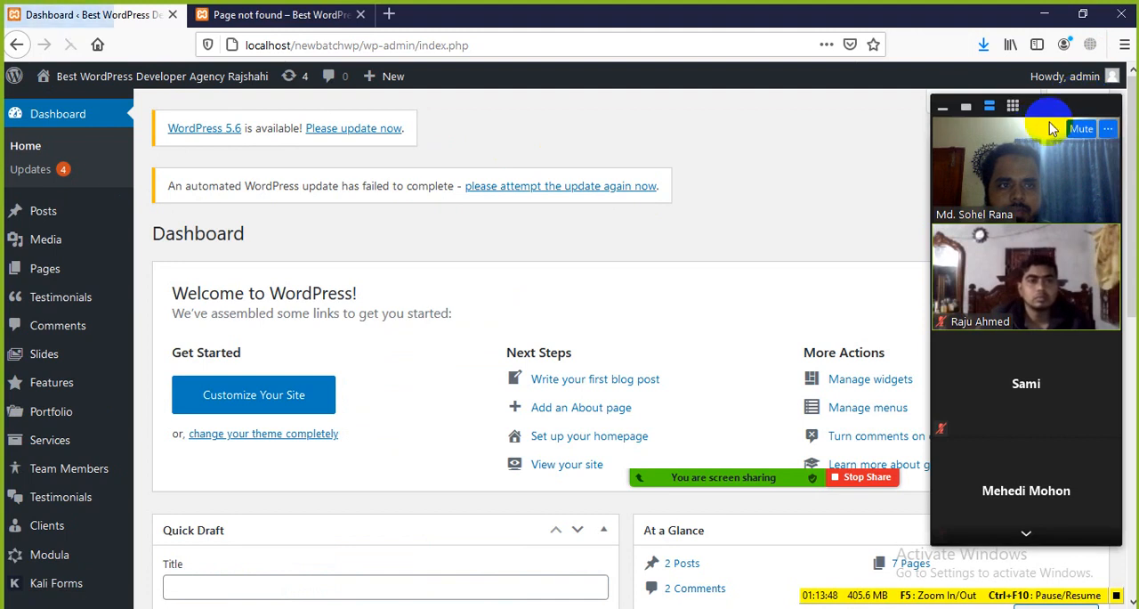
{"action": "left_click_drag", "start_coordinate": [1035, 123], "coordinate": [775, 123]}
{"action": "left_click", "coordinate": [946, 108]}
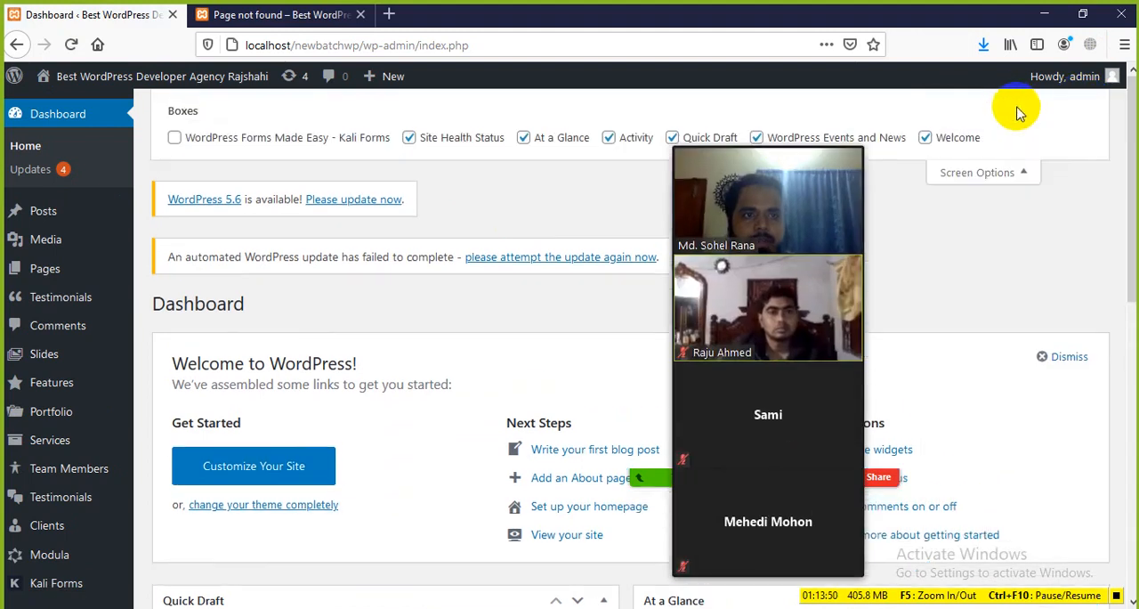
{"action": "left_click", "coordinate": [1015, 169]}
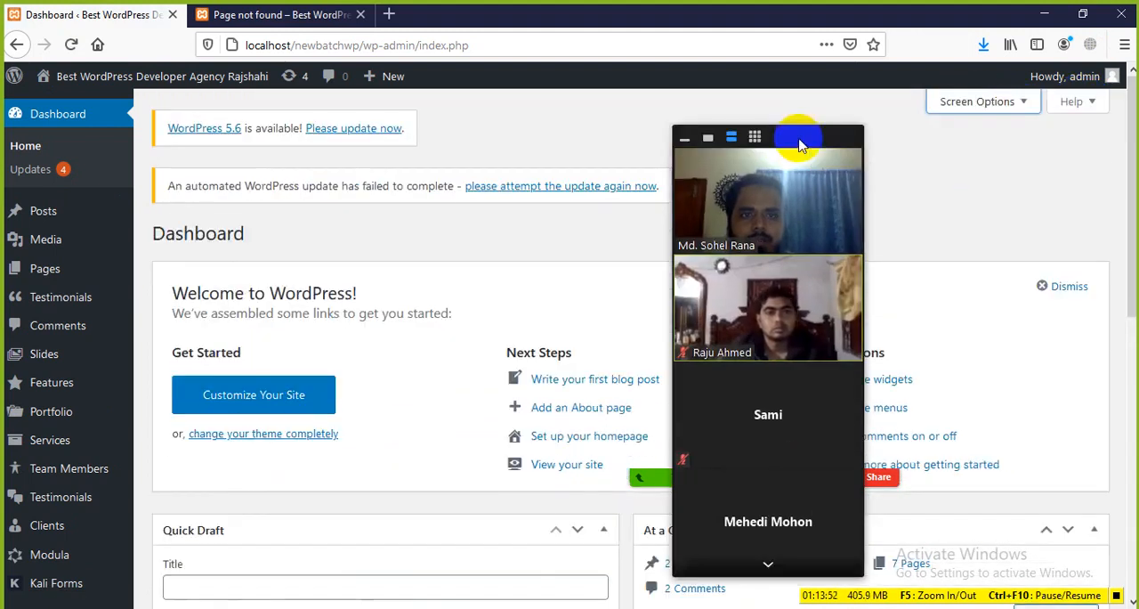
{"action": "left_click_drag", "start_coordinate": [793, 116], "coordinate": [1054, 129]}
{"action": "scroll", "coordinate": [61, 446], "scroll_direction": "down", "scroll_amount": 5}
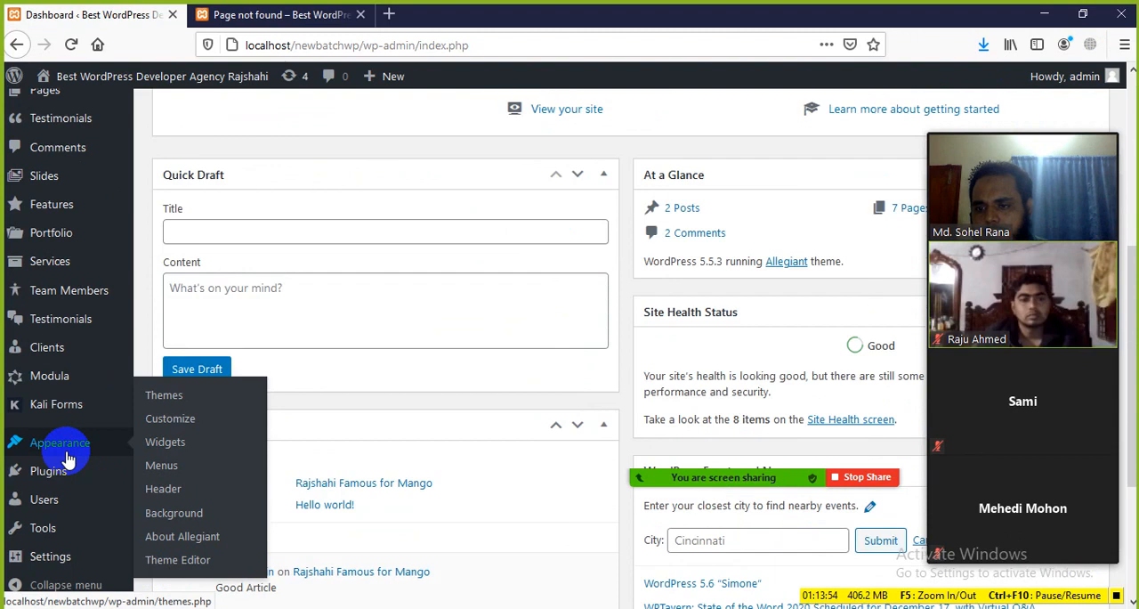
{"action": "mouse_move", "coordinate": [50, 558]}
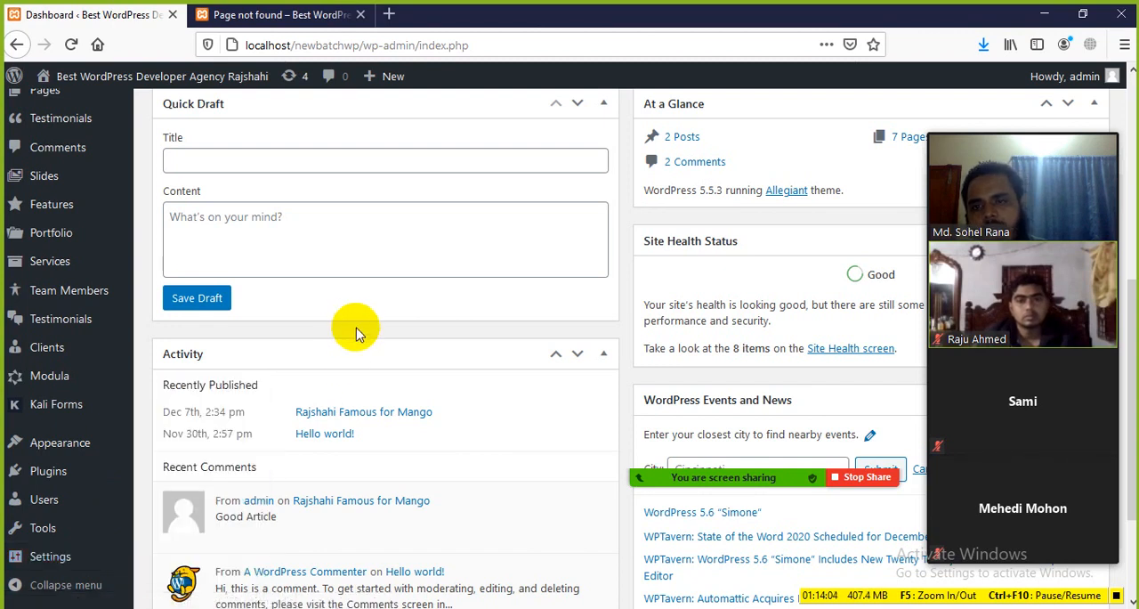
{"action": "scroll", "coordinate": [356, 331], "scroll_direction": "up", "scroll_amount": 5}
{"action": "scroll", "coordinate": [297, 330], "scroll_direction": "up", "scroll_amount": 2}
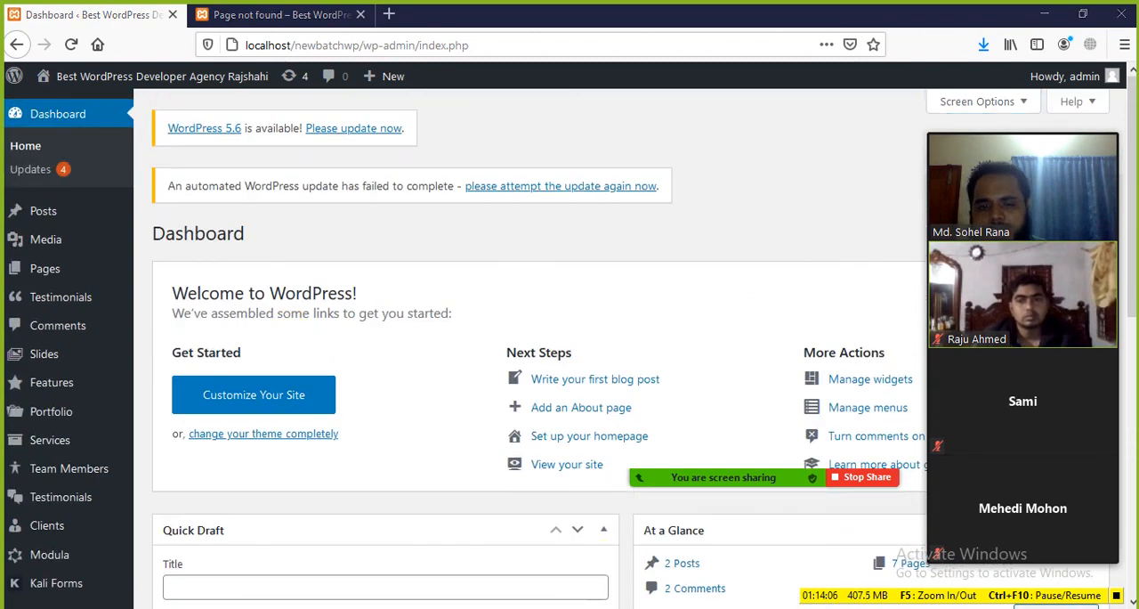
Switch to the Class-03 WordPress Basics.docx document in Word and review the descriptions of the general settings fields
{"action": "left_click", "coordinate": [569, 608]}
{"action": "scroll", "coordinate": [316, 365], "scroll_direction": "down", "scroll_amount": 9}
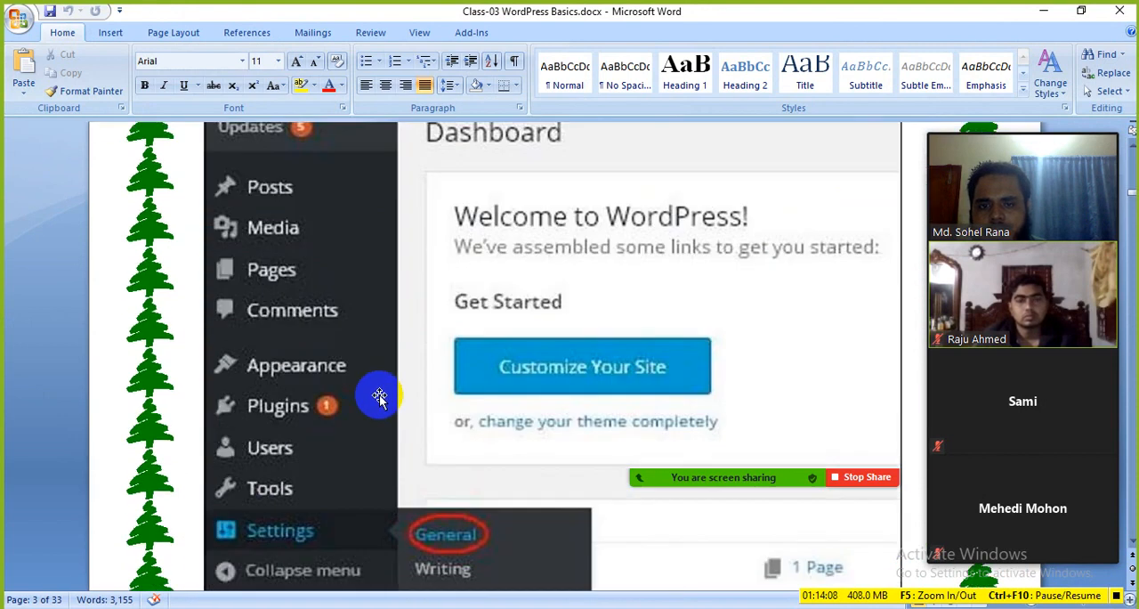
{"action": "scroll", "coordinate": [379, 397], "scroll_direction": "down", "scroll_amount": 10}
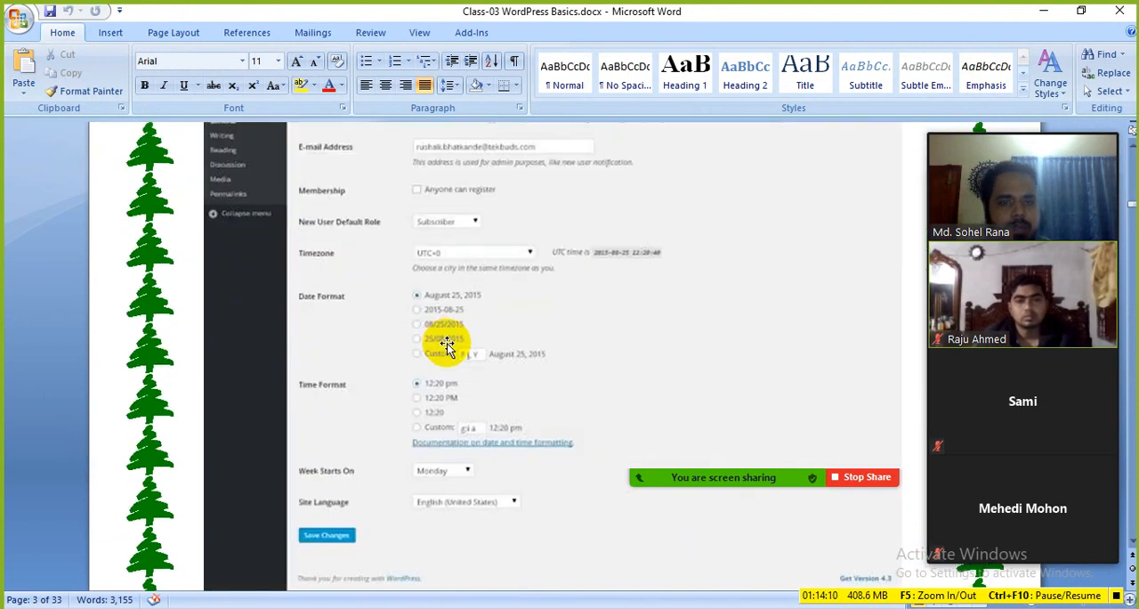
{"action": "scroll", "coordinate": [446, 345], "scroll_direction": "down", "scroll_amount": 10}
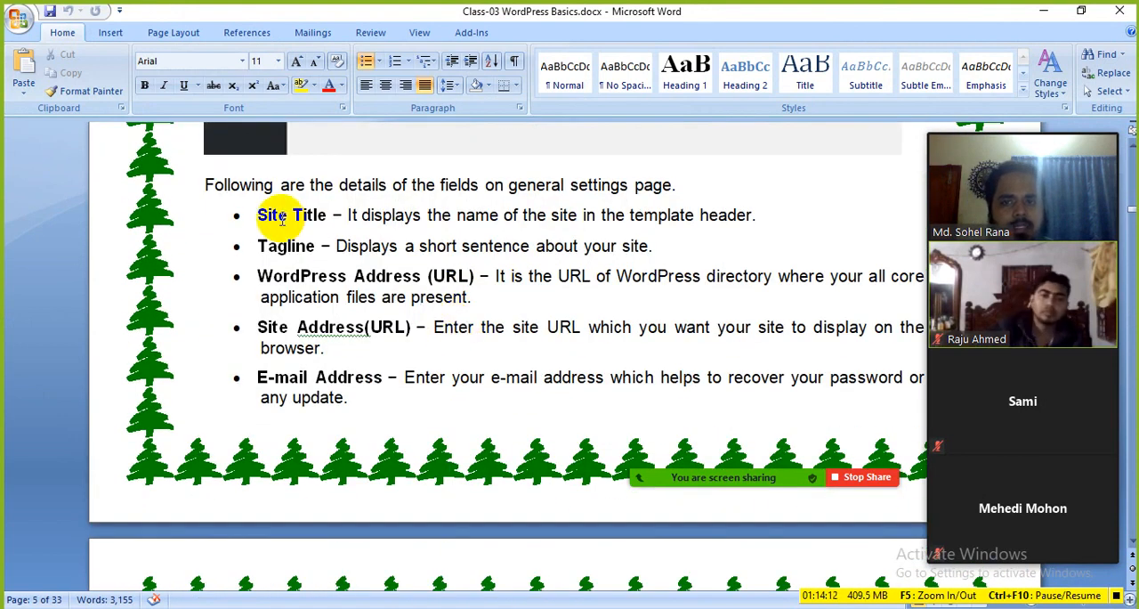
{"action": "left_click_drag", "start_coordinate": [258, 214], "coordinate": [300, 240]}
{"action": "left_click", "coordinate": [487, 301]}
{"action": "scroll", "coordinate": [405, 325], "scroll_direction": "down", "scroll_amount": 3}
{"action": "scroll", "coordinate": [405, 325], "scroll_direction": "down", "scroll_amount": 10}
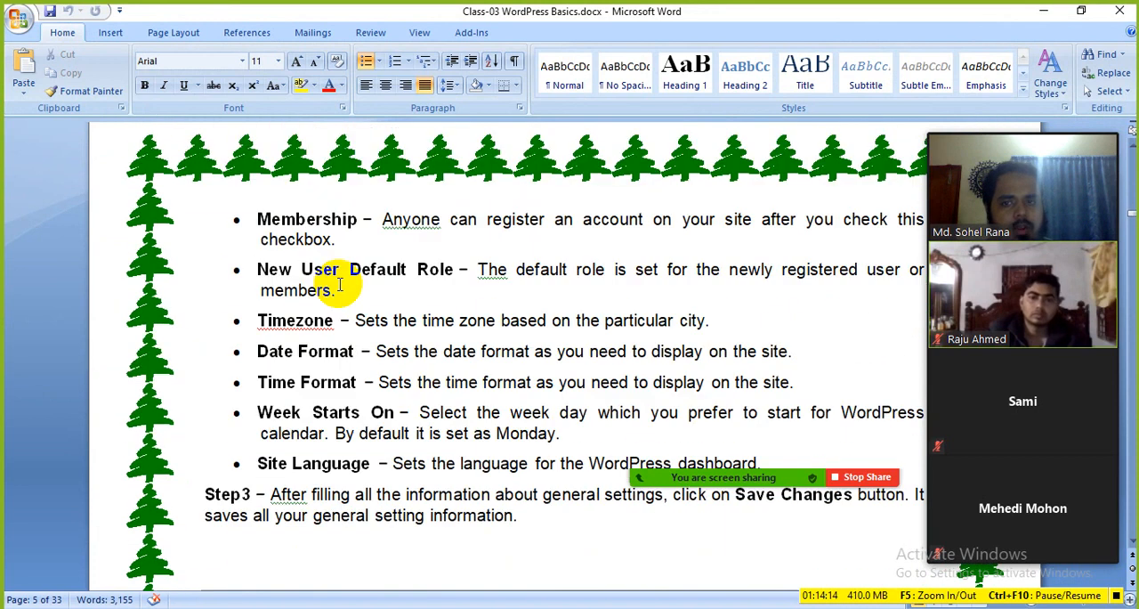
Review the WordPress - Writing Setting section of the class notes, including its screenshots and field descriptions such as Post via e-mail
{"action": "scroll", "coordinate": [391, 359], "scroll_direction": "down", "scroll_amount": 3}
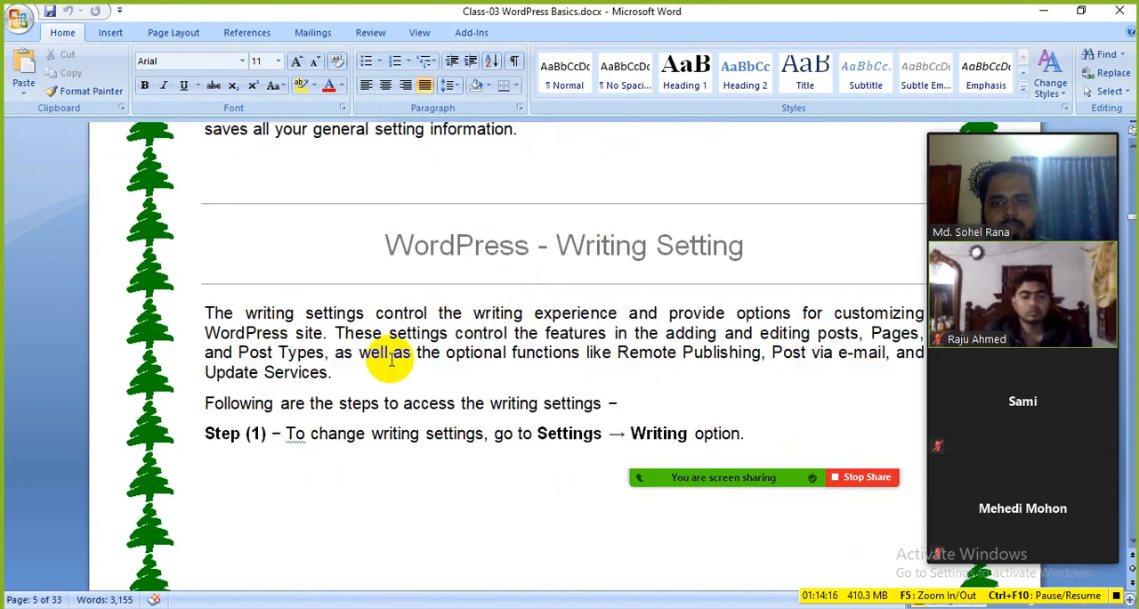
{"action": "left_click", "coordinate": [620, 272]}
{"action": "scroll", "coordinate": [440, 354], "scroll_direction": "down", "scroll_amount": 10}
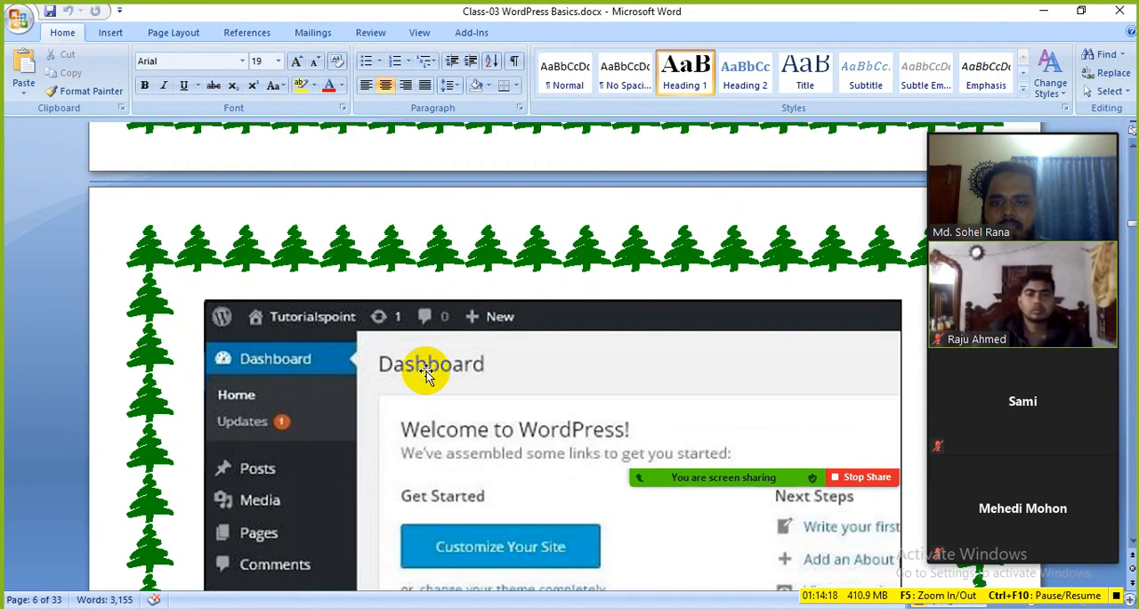
{"action": "scroll", "coordinate": [427, 374], "scroll_direction": "down", "scroll_amount": 9}
{"action": "left_click", "coordinate": [535, 317]}
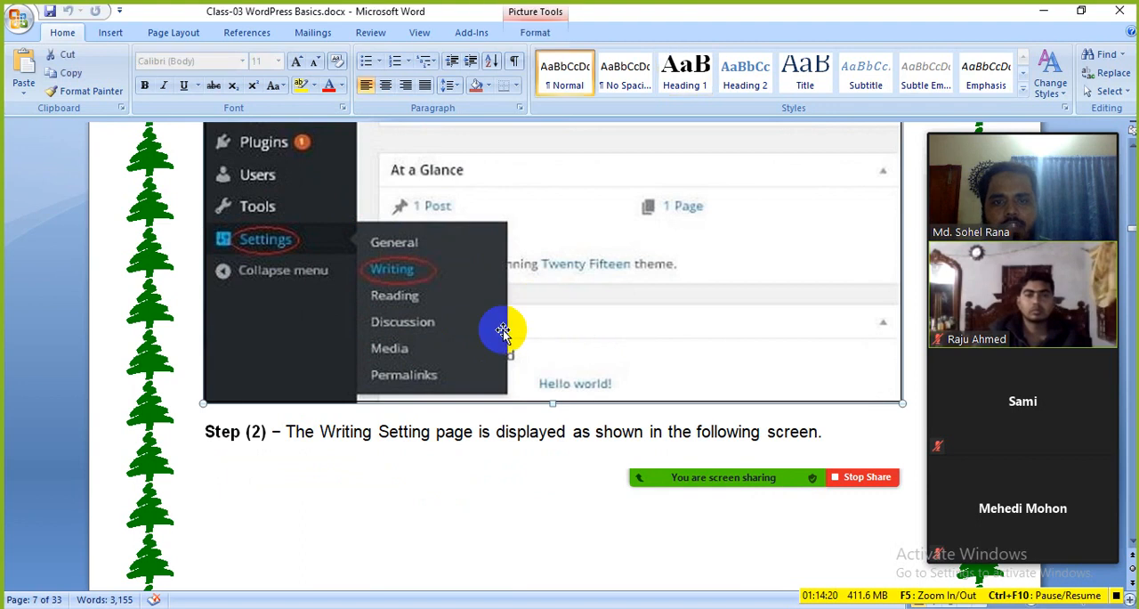
{"action": "scroll", "coordinate": [516, 322], "scroll_direction": "down", "scroll_amount": 15}
{"action": "scroll", "coordinate": [488, 340], "scroll_direction": "down", "scroll_amount": 19}
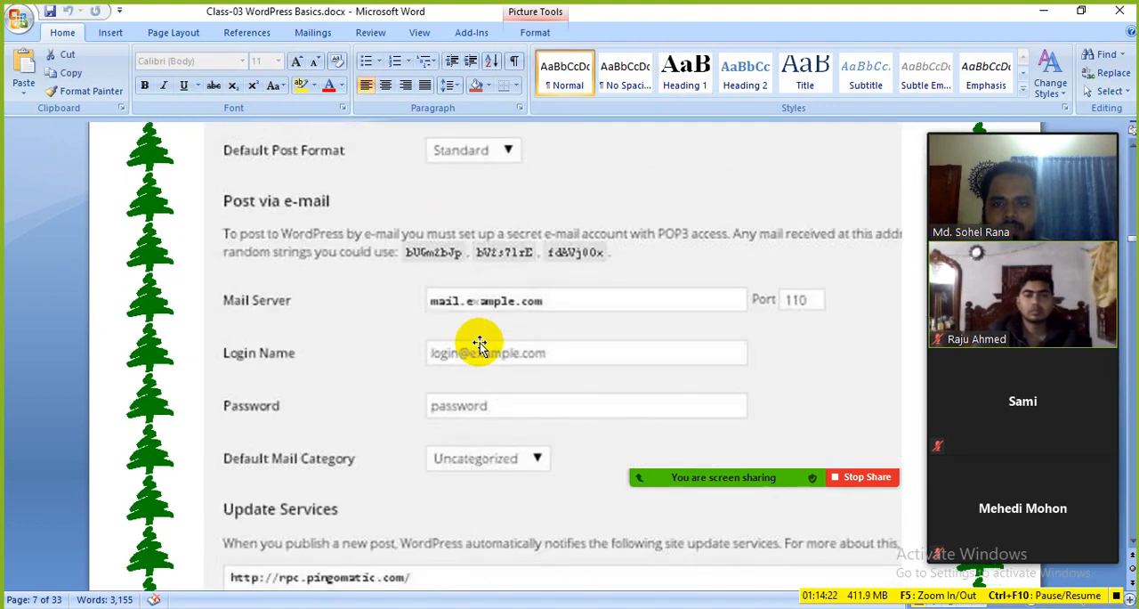
{"action": "scroll", "coordinate": [418, 346], "scroll_direction": "down", "scroll_amount": 10}
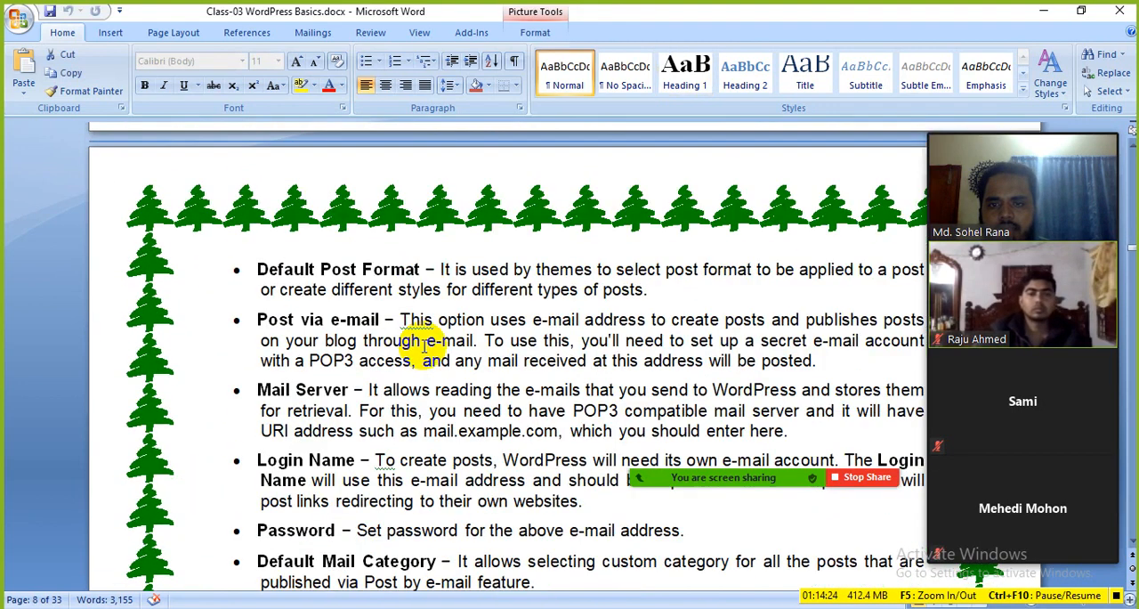
{"action": "scroll", "coordinate": [402, 310], "scroll_direction": "down", "scroll_amount": 7}
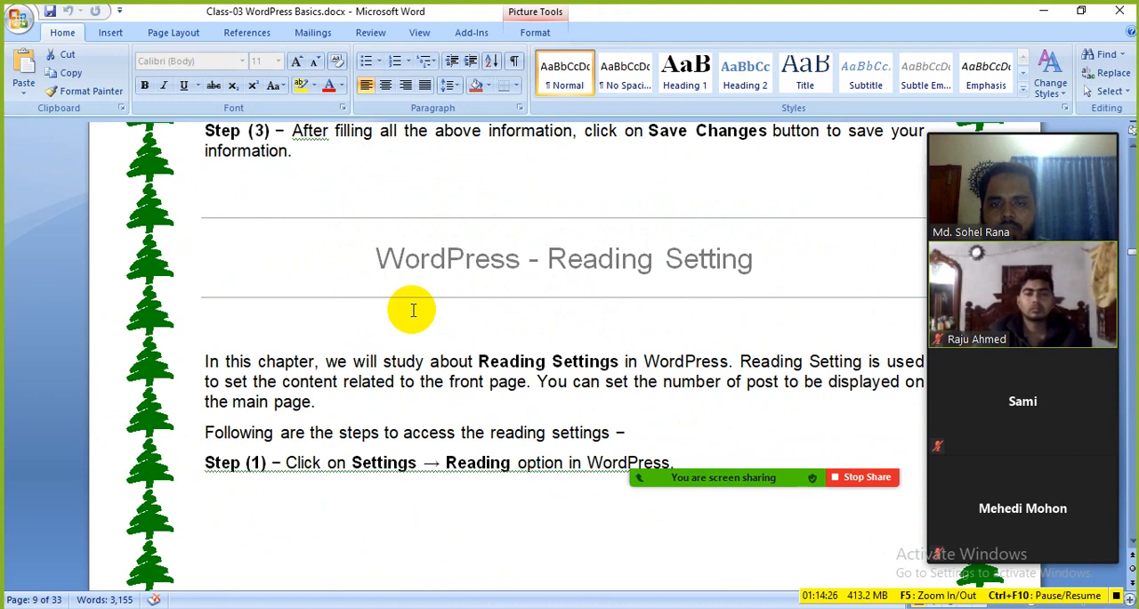
Review the WordPress - Reading Setting section and point out the Front page displays options, from Your latest posts to Front Page
{"action": "left_click", "coordinate": [654, 259]}
{"action": "scroll", "coordinate": [445, 362], "scroll_direction": "down", "scroll_amount": 20}
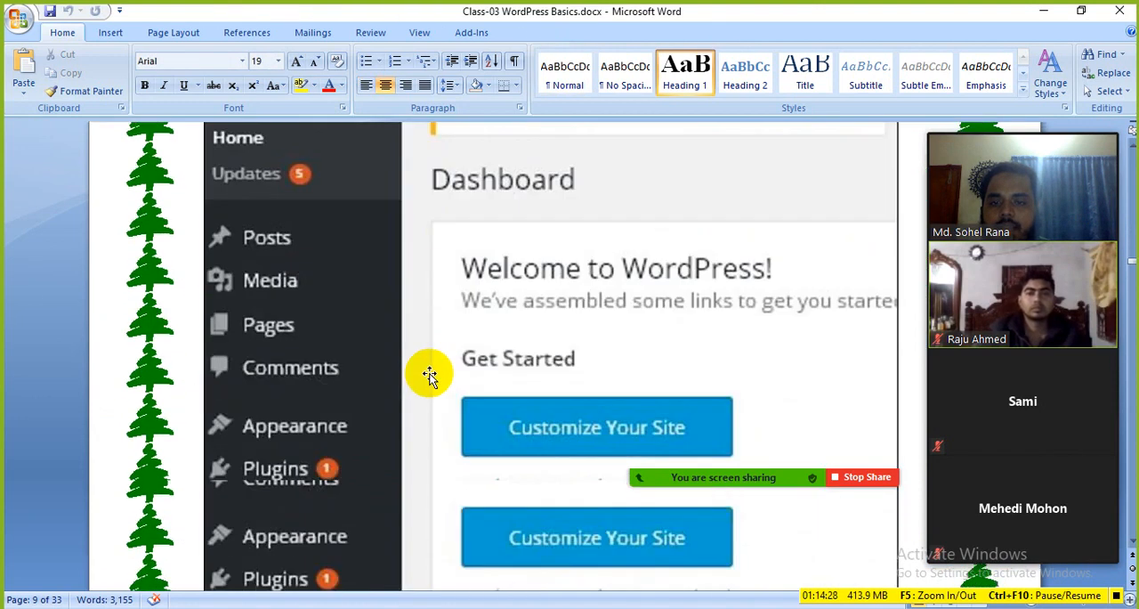
{"action": "scroll", "coordinate": [454, 402], "scroll_direction": "down", "scroll_amount": 20}
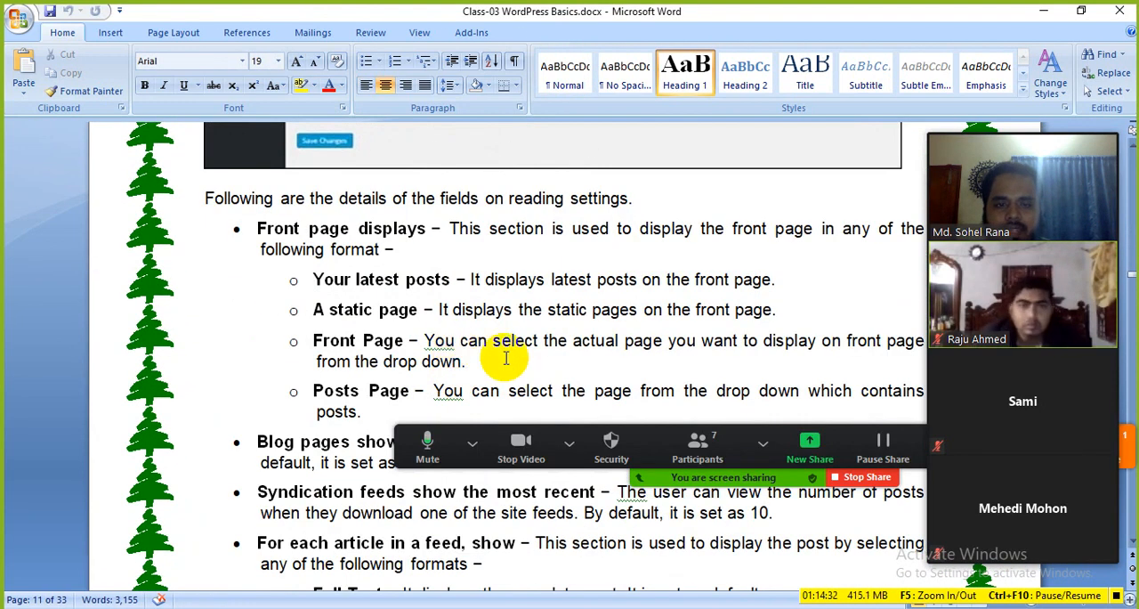
{"action": "scroll", "coordinate": [362, 297], "scroll_direction": "down", "scroll_amount": 1}
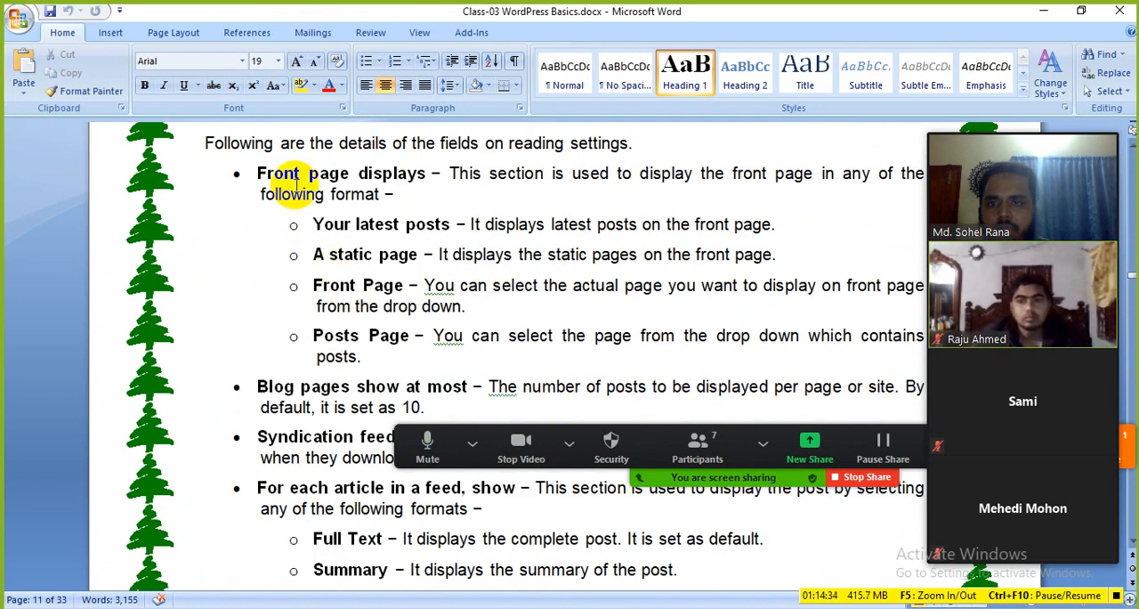
{"action": "left_click_drag", "start_coordinate": [312, 223], "coordinate": [360, 287]}
{"action": "left_click", "coordinate": [341, 285]}
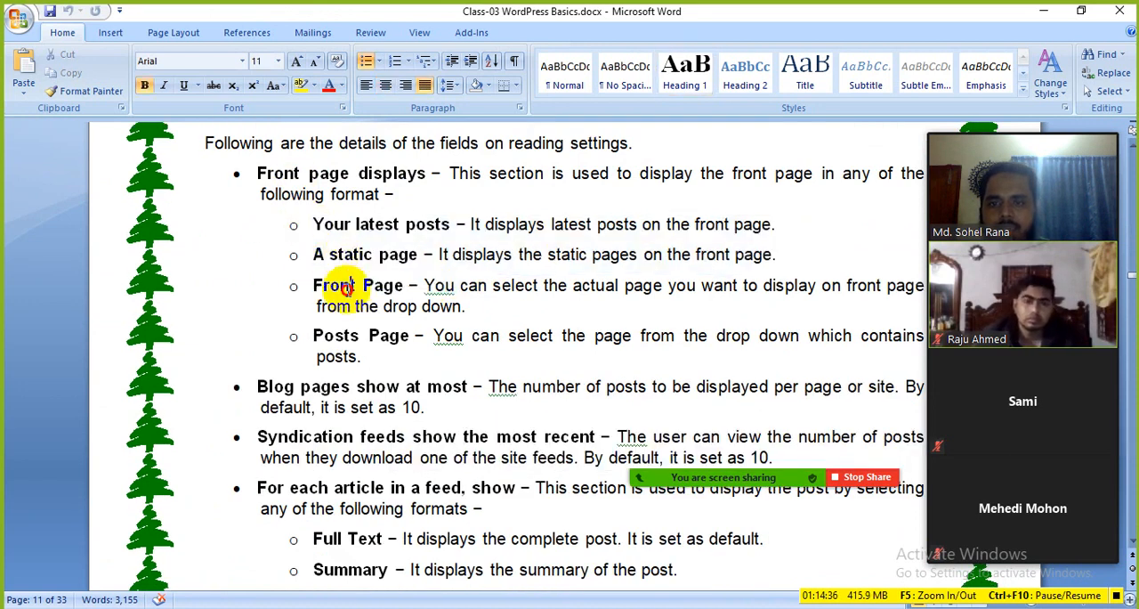
Review the WordPress - Discussion Setting section, covering the comment options, e-mail notifications, comment approval, and avatars
{"action": "scroll", "coordinate": [368, 407], "scroll_direction": "down", "scroll_amount": 18}
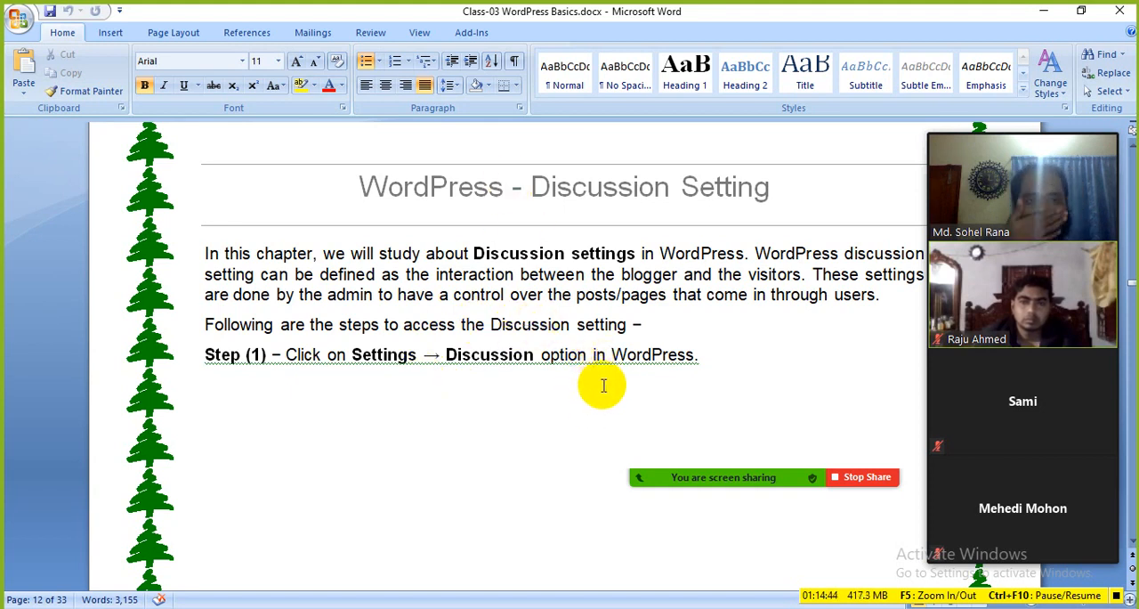
{"action": "scroll", "coordinate": [576, 379], "scroll_direction": "down", "scroll_amount": 18}
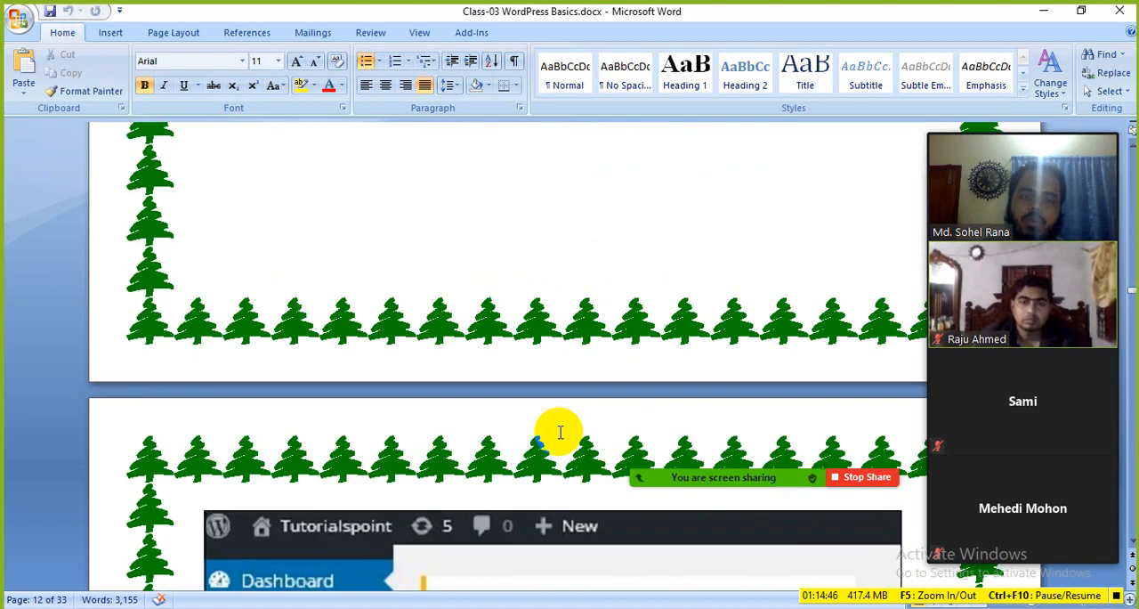
{"action": "scroll", "coordinate": [556, 440], "scroll_direction": "down", "scroll_amount": 20}
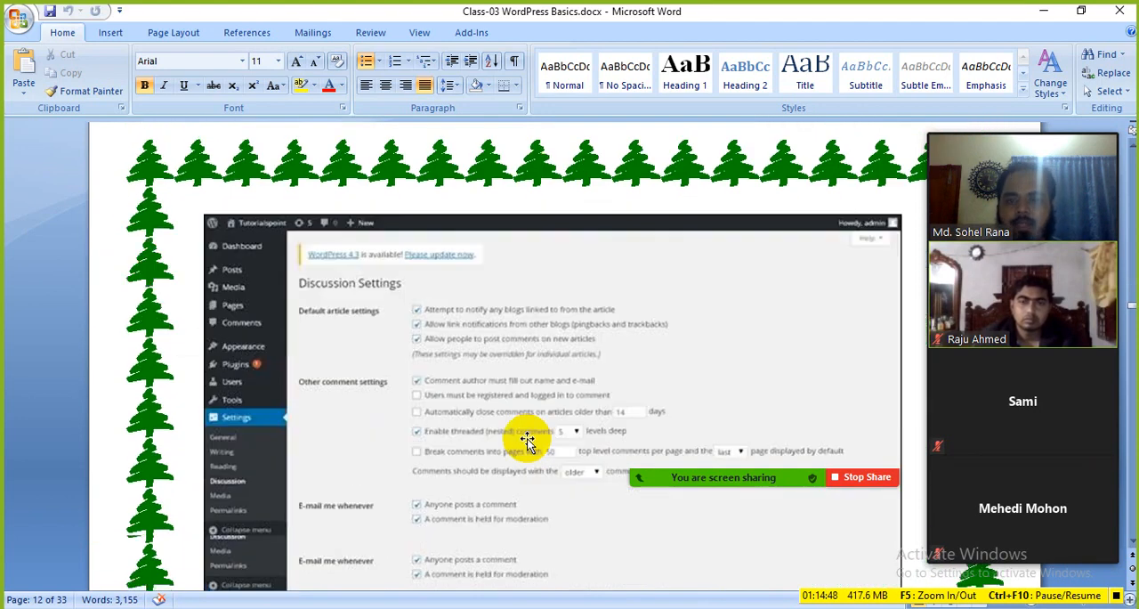
{"action": "scroll", "coordinate": [498, 423], "scroll_direction": "down", "scroll_amount": 15}
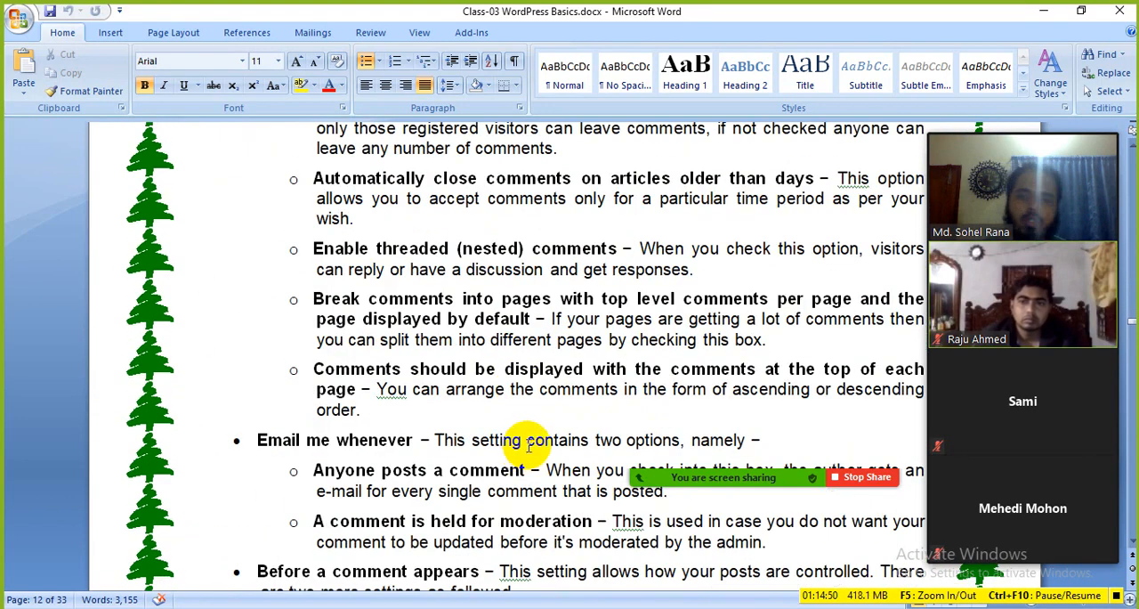
{"action": "scroll", "coordinate": [488, 431], "scroll_direction": "down", "scroll_amount": 12}
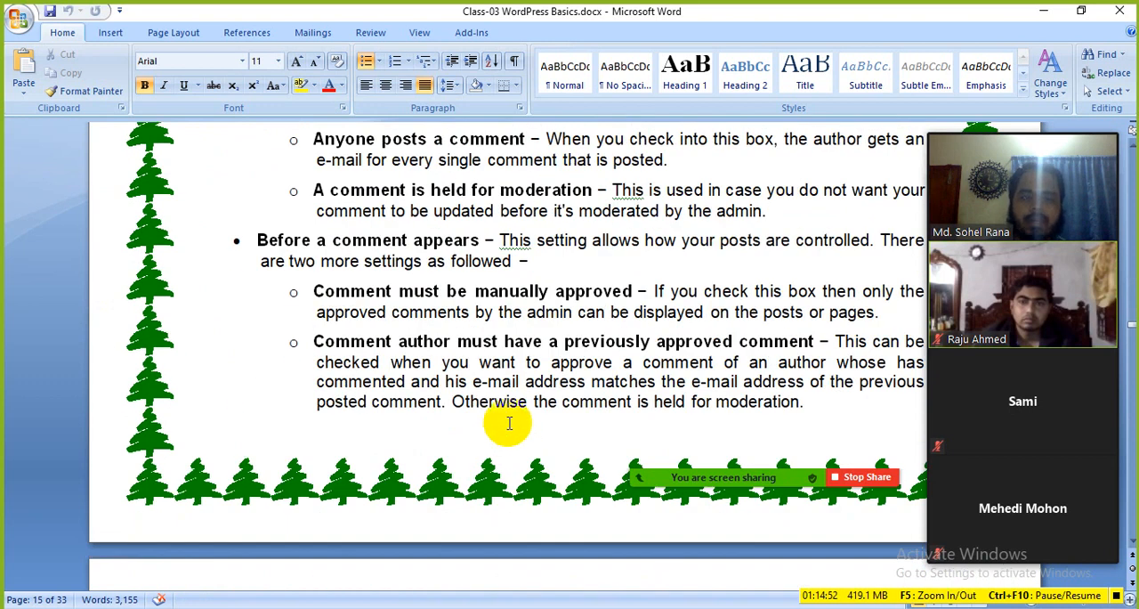
{"action": "scroll", "coordinate": [417, 471], "scroll_direction": "down", "scroll_amount": 15}
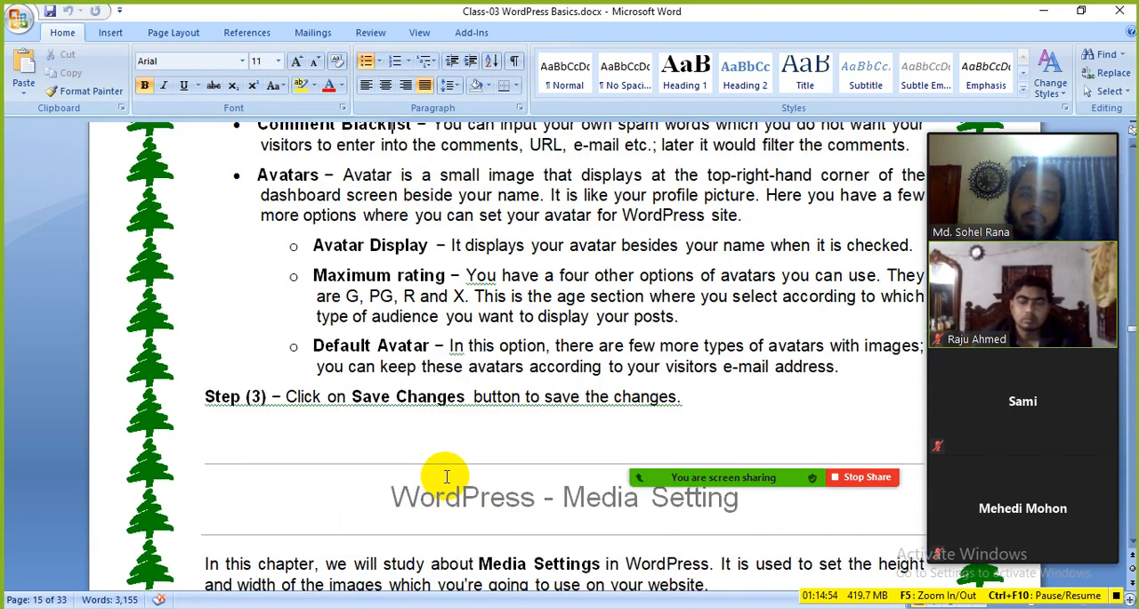
Review the WordPress - Media Setting section, from its introduction to the image size and Uploading files descriptions
{"action": "scroll", "coordinate": [427, 422], "scroll_direction": "up", "scroll_amount": 6}
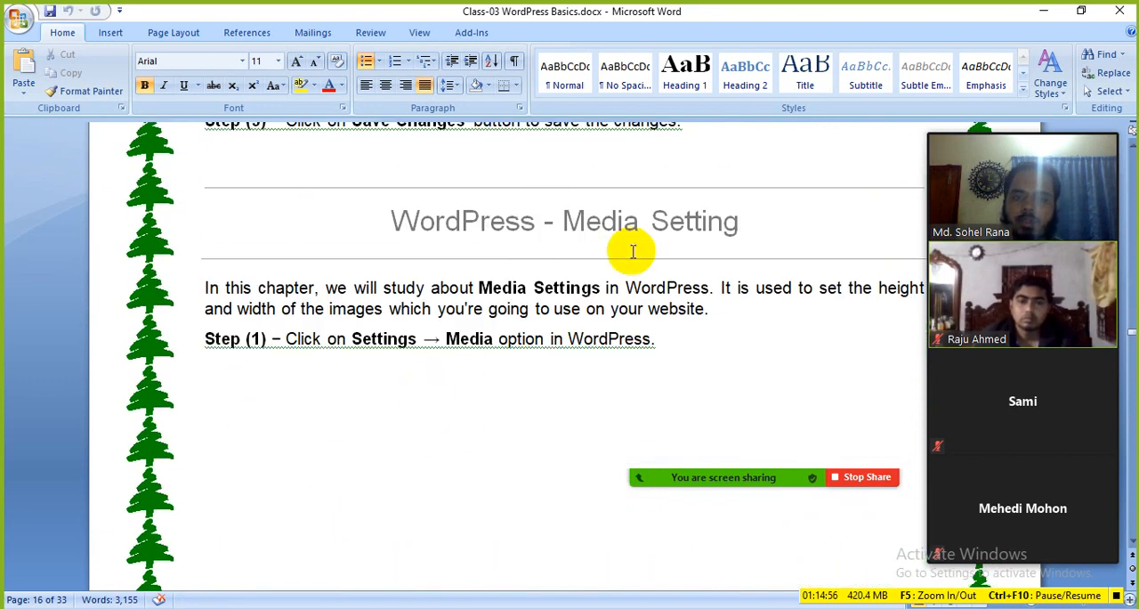
{"action": "left_click_drag", "start_coordinate": [738, 229], "coordinate": [528, 234]}
{"action": "left_click", "coordinate": [501, 306]}
{"action": "scroll", "coordinate": [489, 394], "scroll_direction": "down", "scroll_amount": 14}
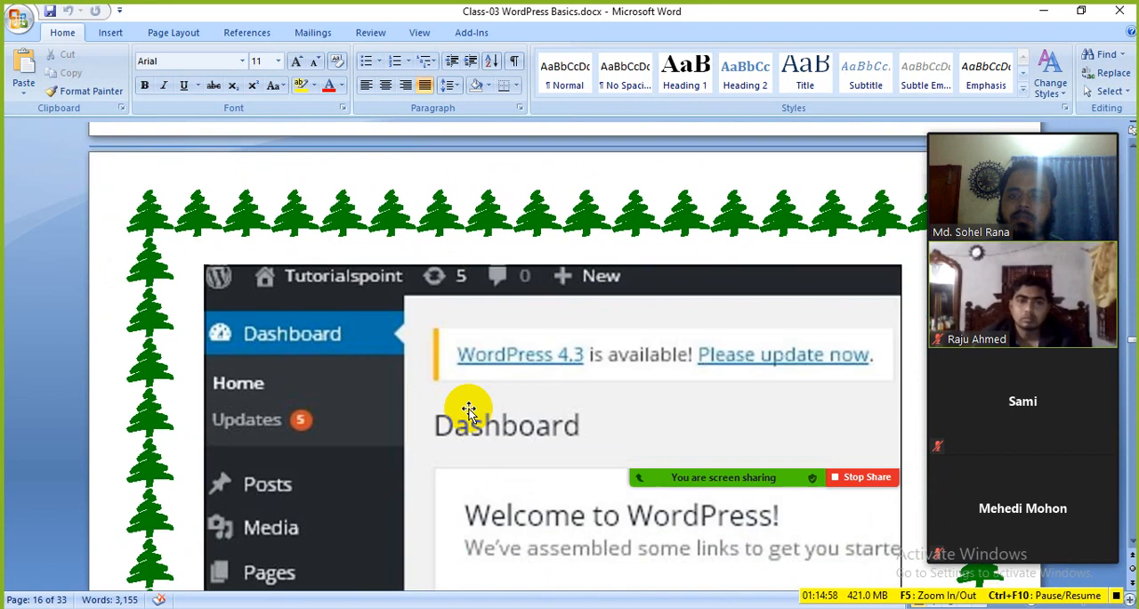
{"action": "scroll", "coordinate": [469, 409], "scroll_direction": "down", "scroll_amount": 20}
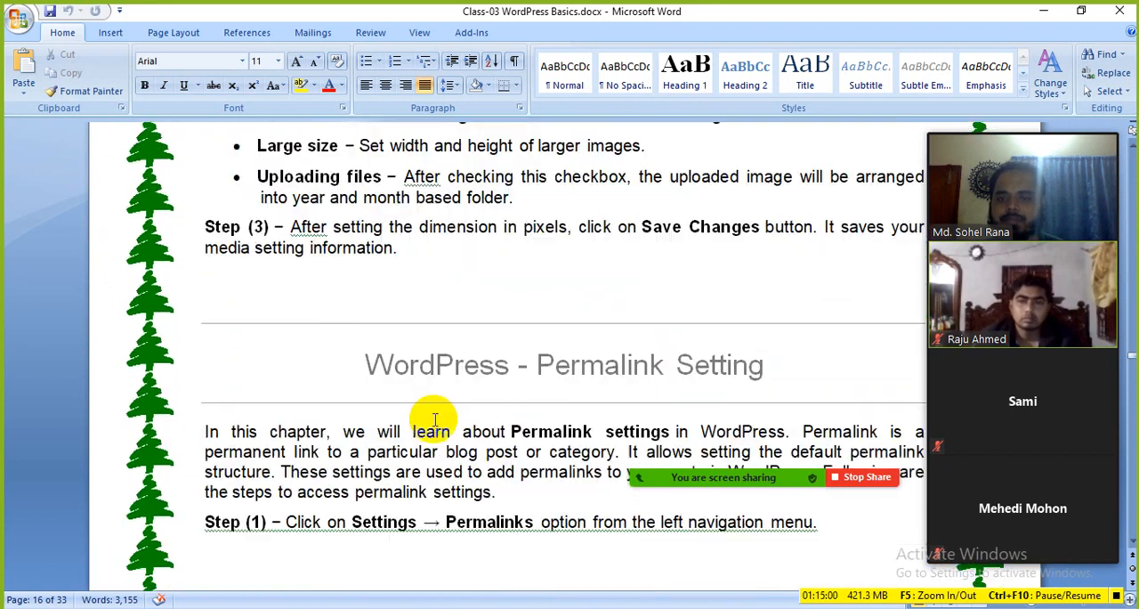
Review the WordPress - Permalink Setting section, including its access step, Permalink Settings screenshot, and Category Base and Tag Base options
{"action": "scroll", "coordinate": [434, 420], "scroll_direction": "down", "scroll_amount": 1}
{"action": "left_click", "coordinate": [581, 317]}
{"action": "scroll", "coordinate": [491, 407], "scroll_direction": "down", "scroll_amount": 20}
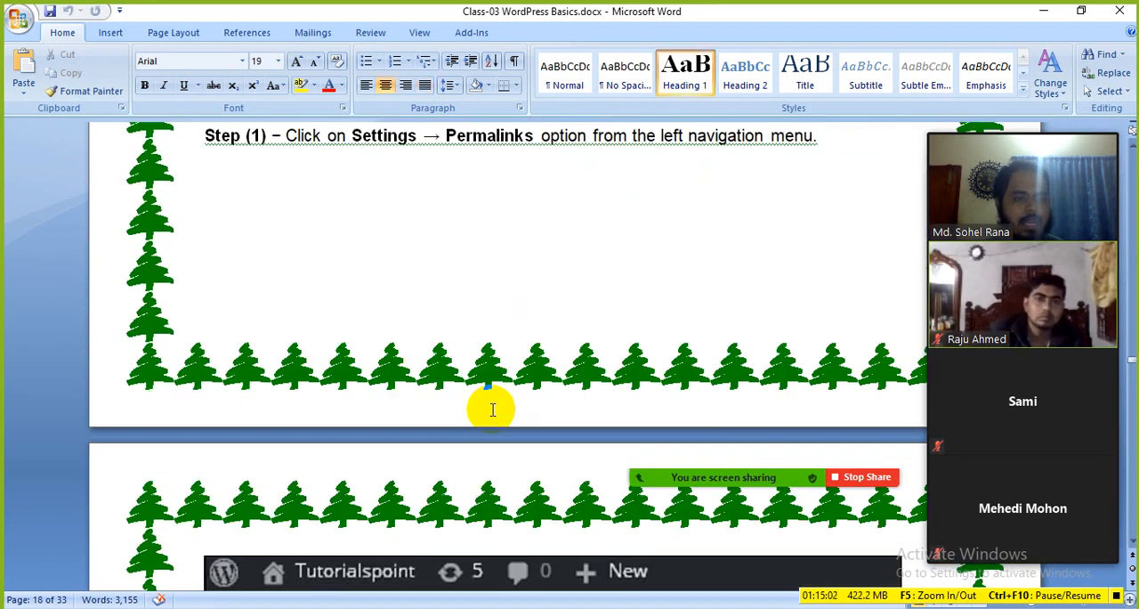
{"action": "scroll", "coordinate": [552, 488], "scroll_direction": "down", "scroll_amount": 15}
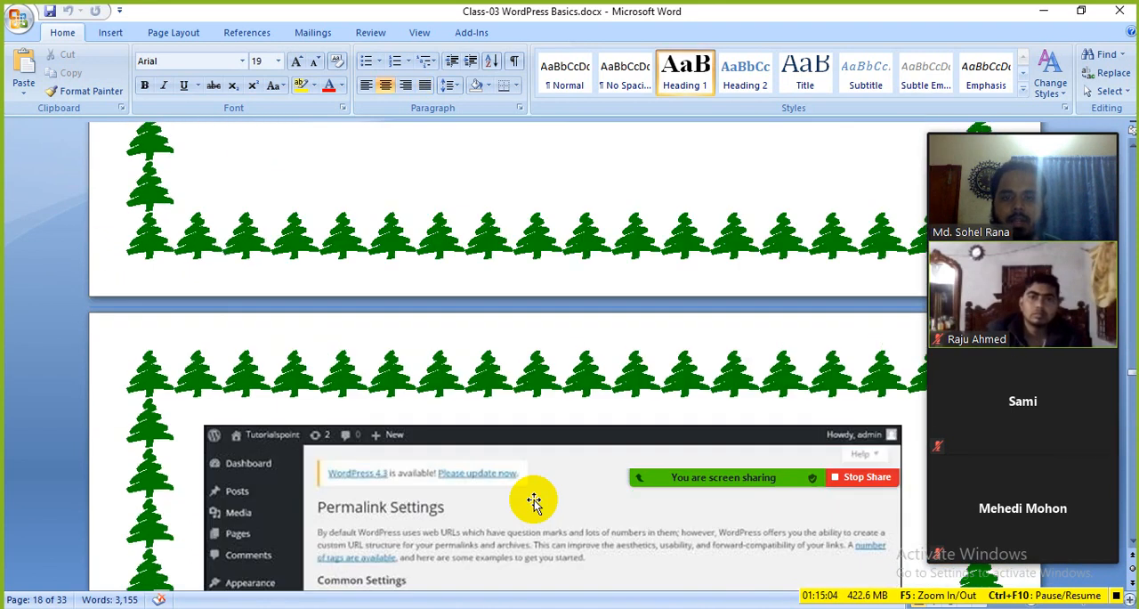
{"action": "scroll", "coordinate": [520, 484], "scroll_direction": "down", "scroll_amount": 9}
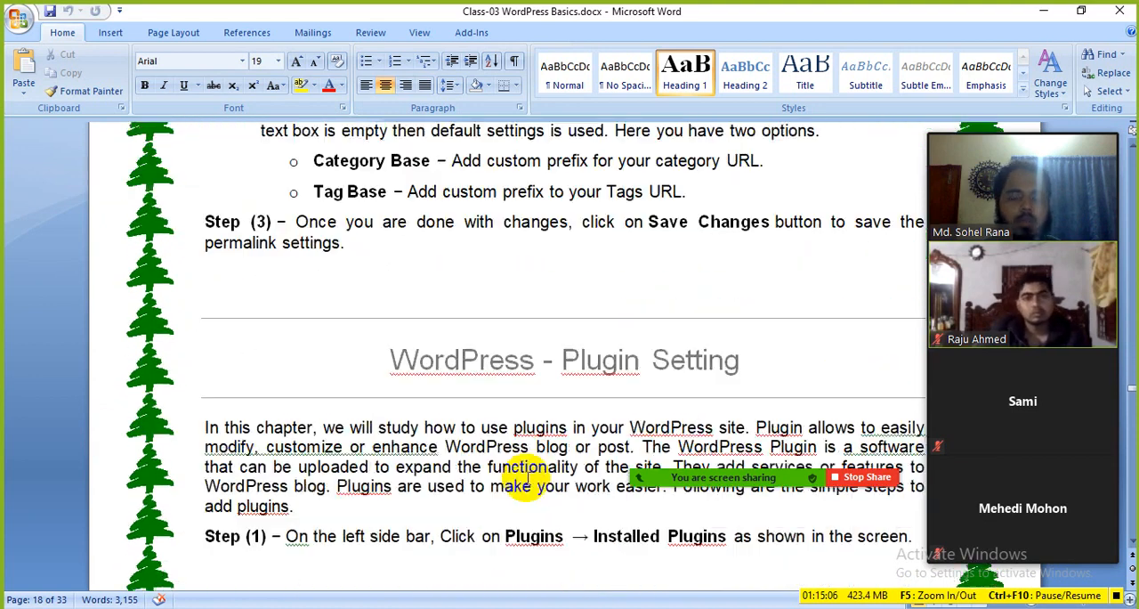
Review the WordPress - Plugin Setting section through the plugin list and the WP Super Cache installation and activation instructions
{"action": "scroll", "coordinate": [526, 454], "scroll_direction": "down", "scroll_amount": 8}
{"action": "scroll", "coordinate": [524, 424], "scroll_direction": "down", "scroll_amount": 20}
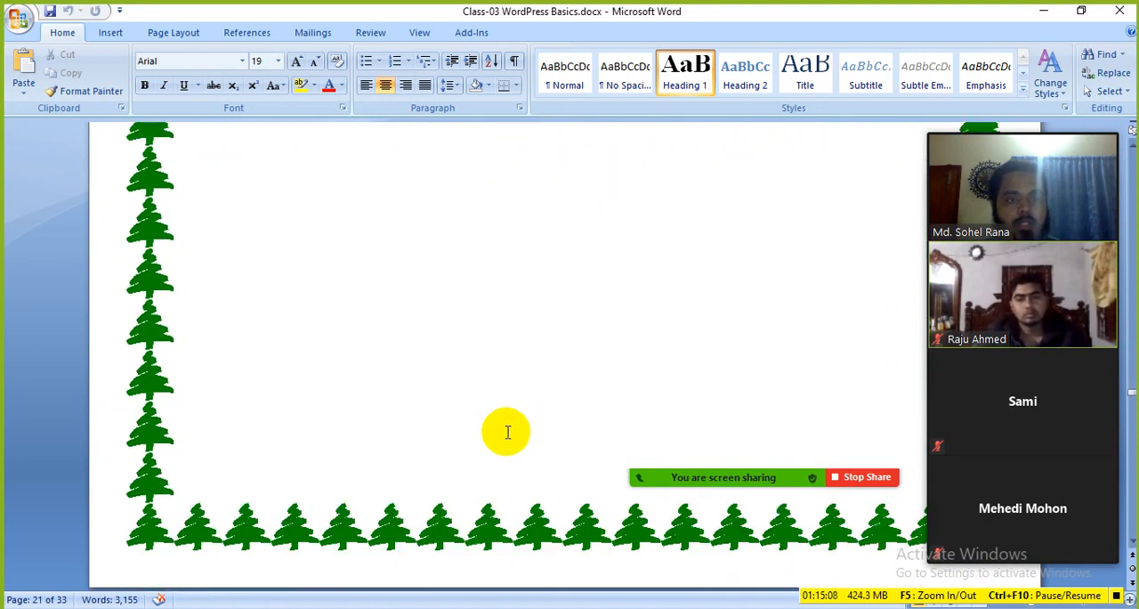
{"action": "scroll", "coordinate": [506, 457], "scroll_direction": "down", "scroll_amount": 20}
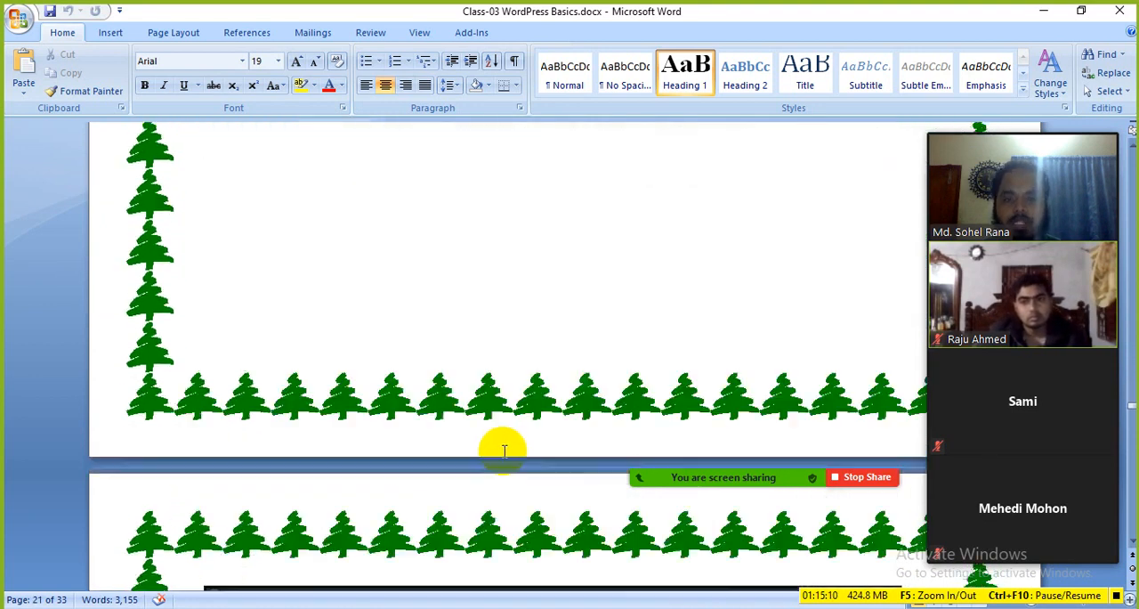
{"action": "scroll", "coordinate": [504, 455], "scroll_direction": "down", "scroll_amount": 20}
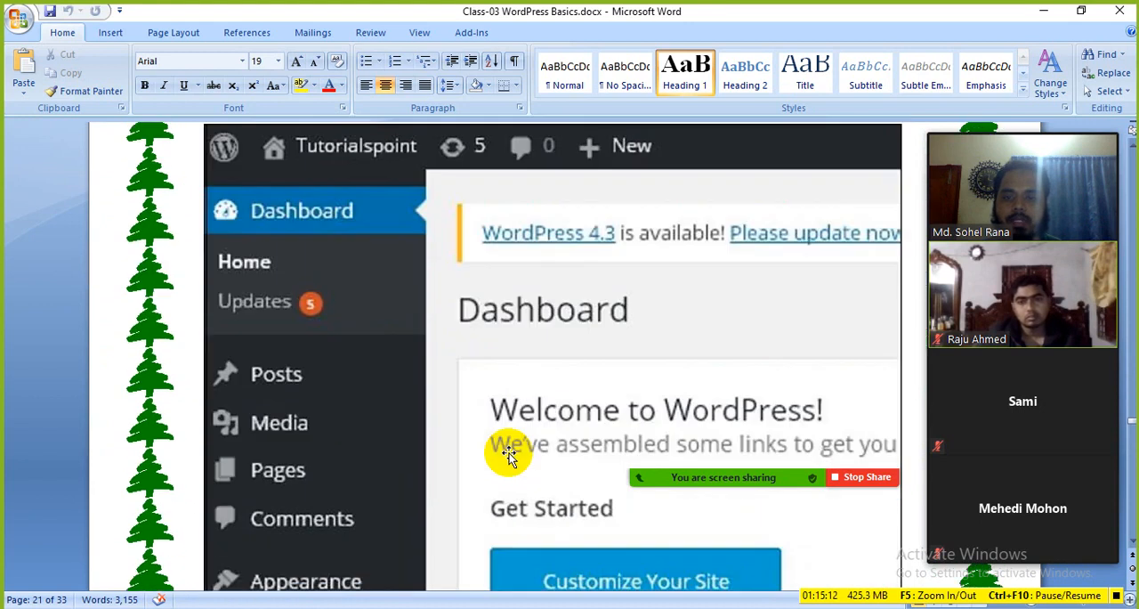
{"action": "scroll", "coordinate": [525, 454], "scroll_direction": "down", "scroll_amount": 20}
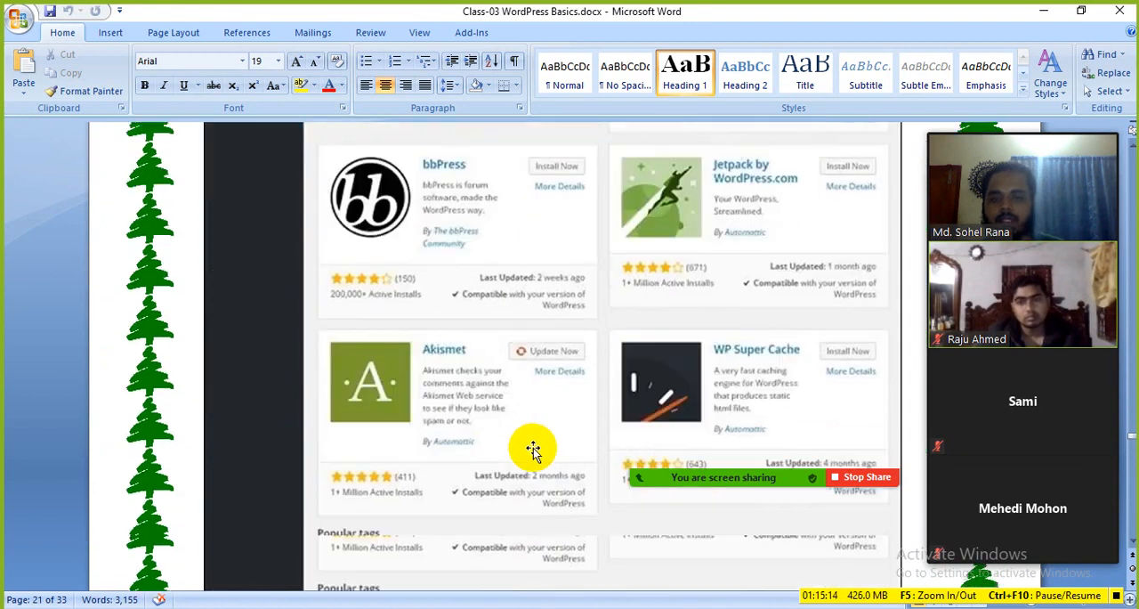
{"action": "scroll", "coordinate": [539, 459], "scroll_direction": "down", "scroll_amount": 20}
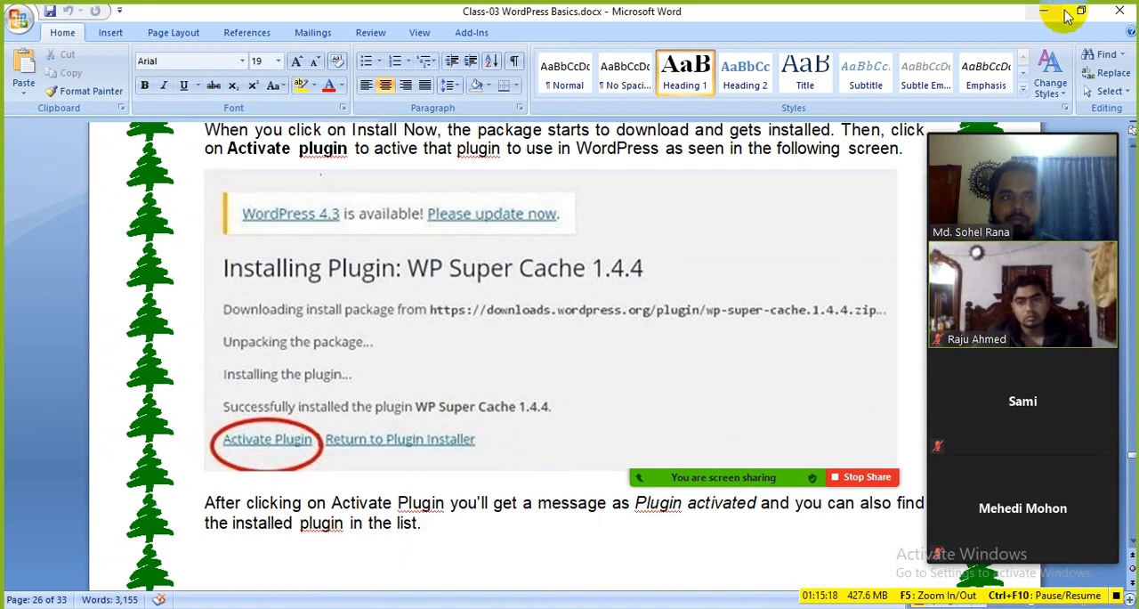
Close the class notes document and the browser window with the WordPress Dashboard, returning to the desktop
{"action": "left_click", "coordinate": [1115, 11]}
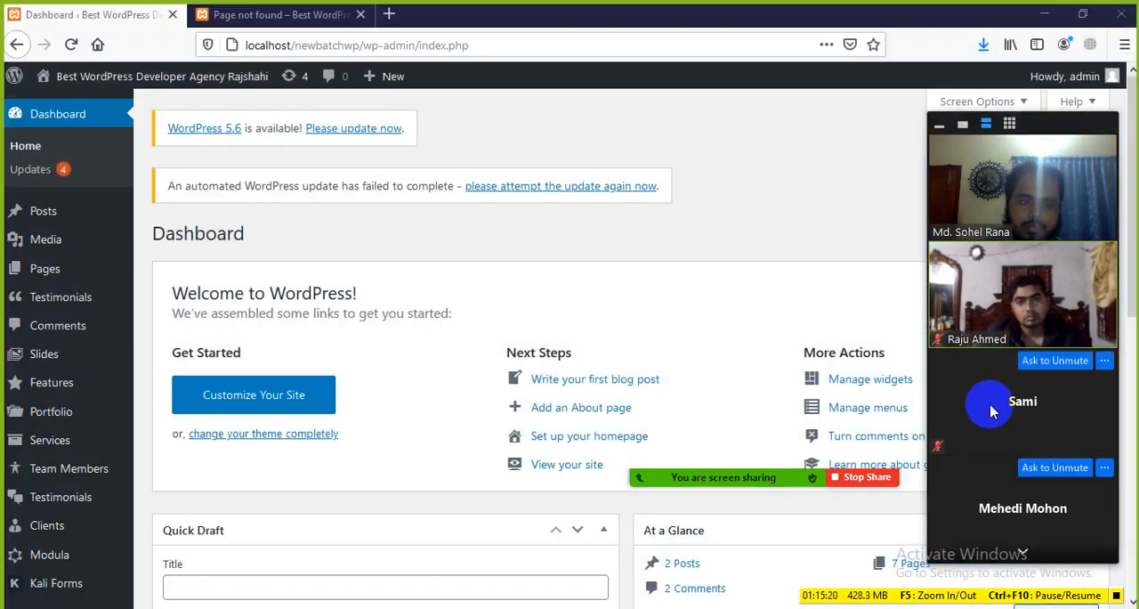
{"action": "left_click", "coordinate": [1128, 13]}
{"action": "left_click", "coordinate": [534, 340]}
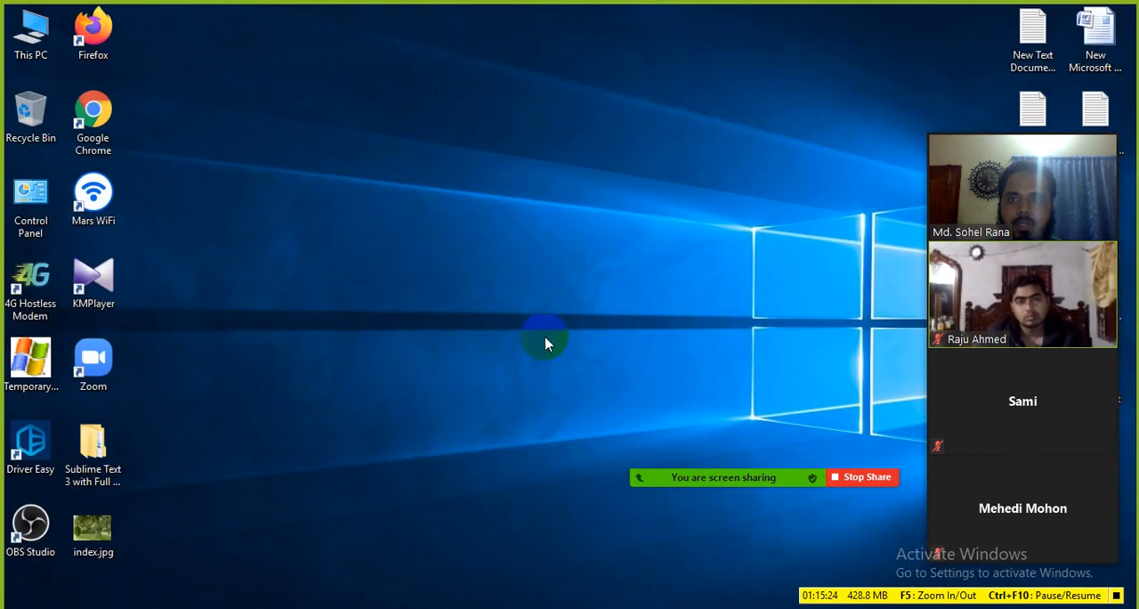
Switch to the Zoom meeting chat, read the new message, and close the chat window
{"action": "mouse_move", "coordinate": [767, 488]}
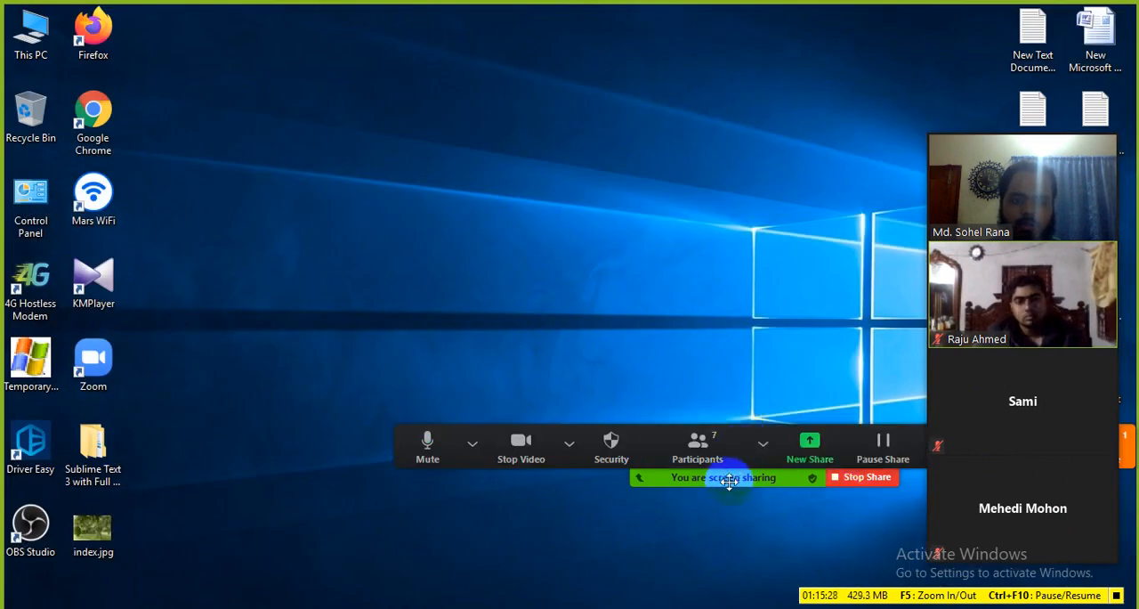
{"action": "left_click_drag", "start_coordinate": [729, 480], "coordinate": [516, 64]}
{"action": "left_click", "coordinate": [881, 47]}
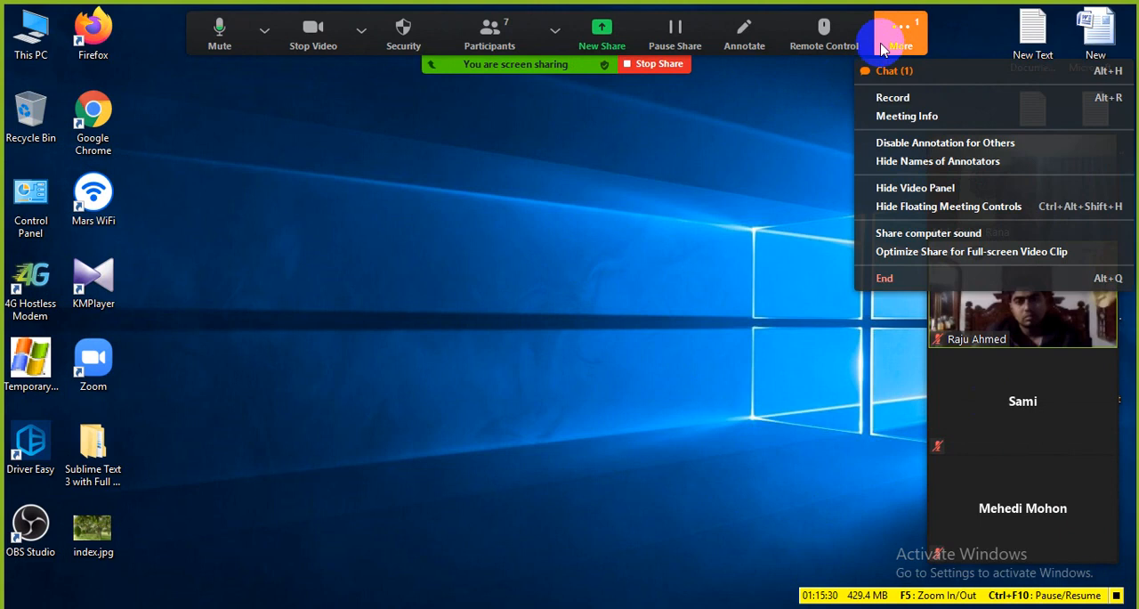
{"action": "left_click", "coordinate": [899, 70]}
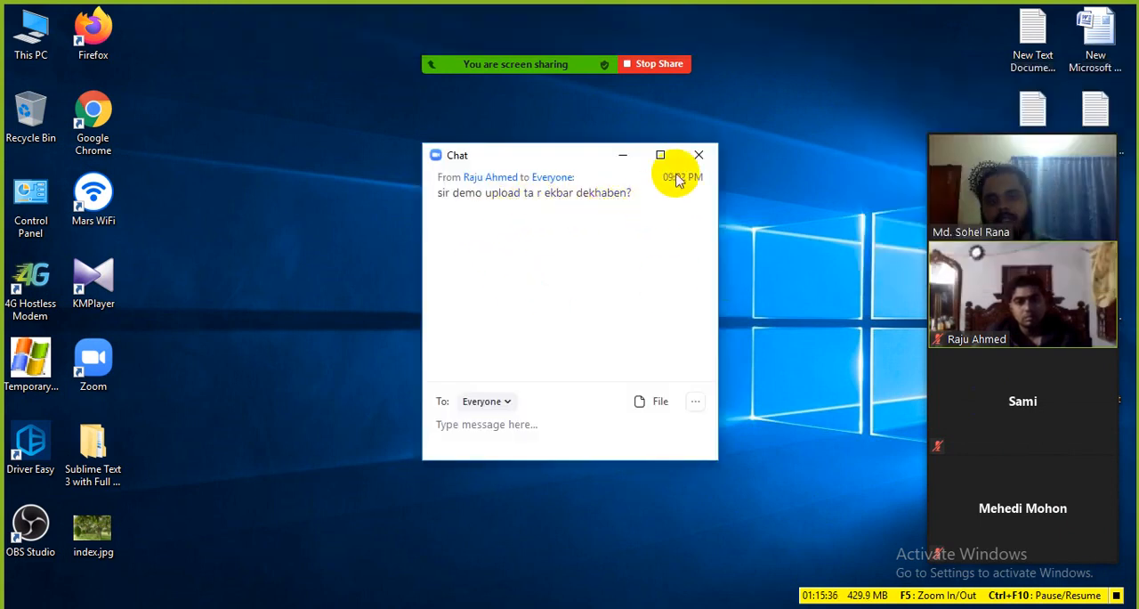
{"action": "left_click", "coordinate": [697, 157]}
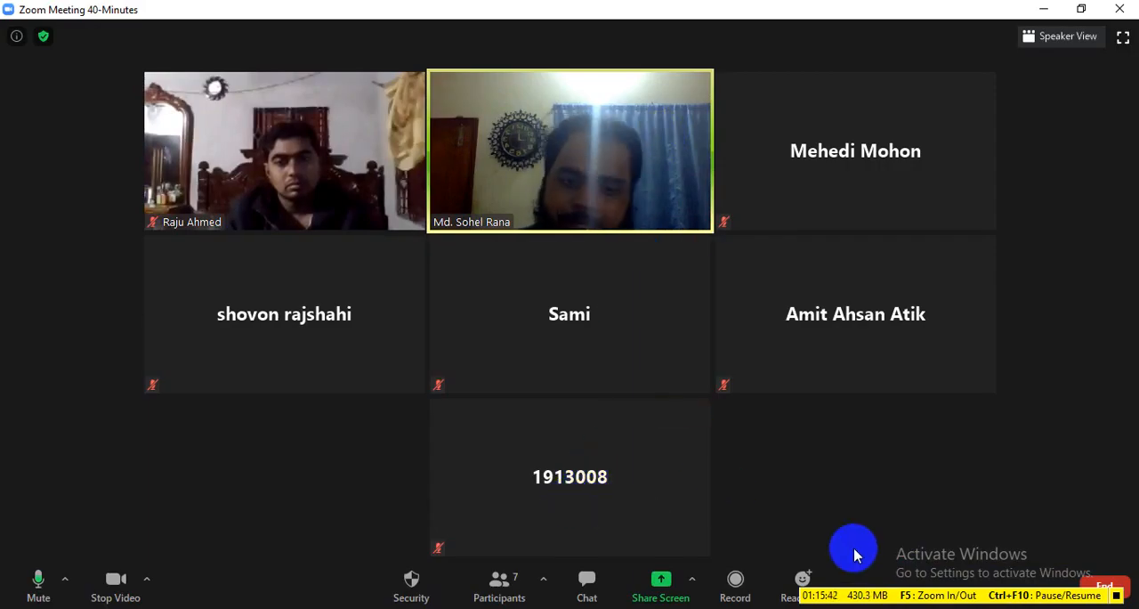
Show the hidden system tray icons from the Zoom meeting window
{"action": "left_click", "coordinate": [953, 608]}
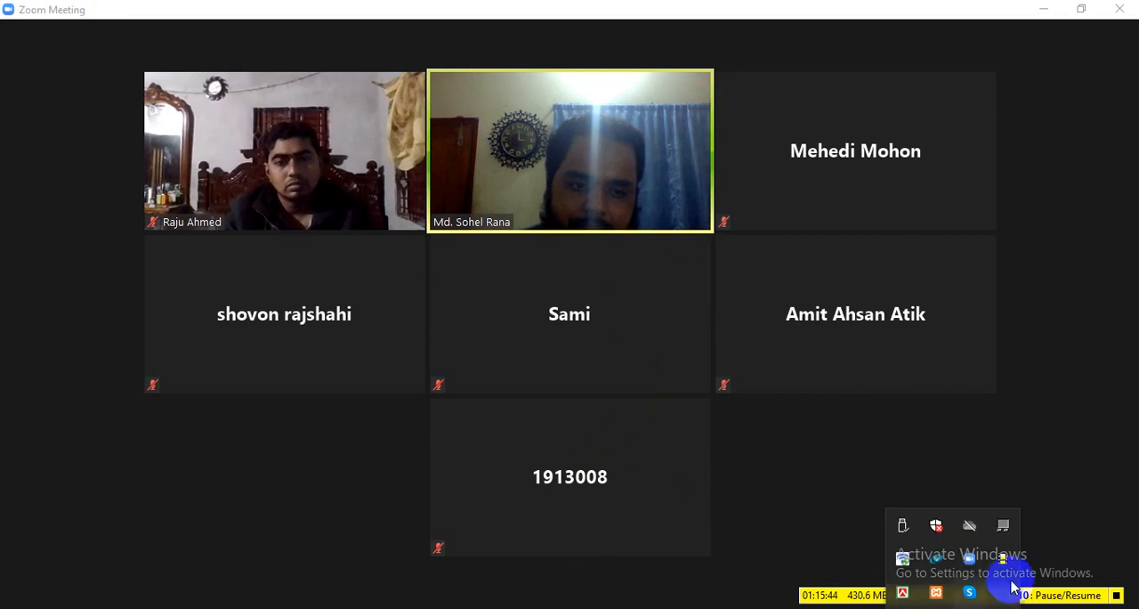